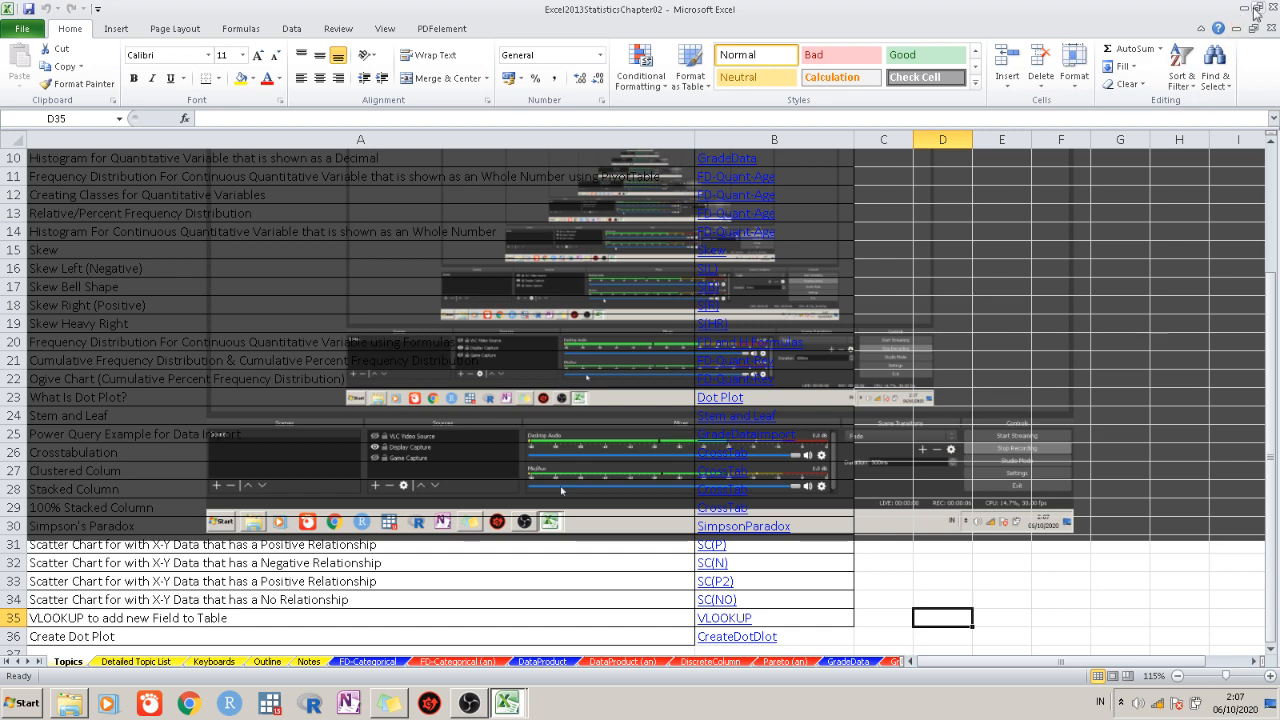
Switch to the Excel2013StatisticsChapter02 workbook in Excel and look over the list on the Topics sheet
click(1243, 7)
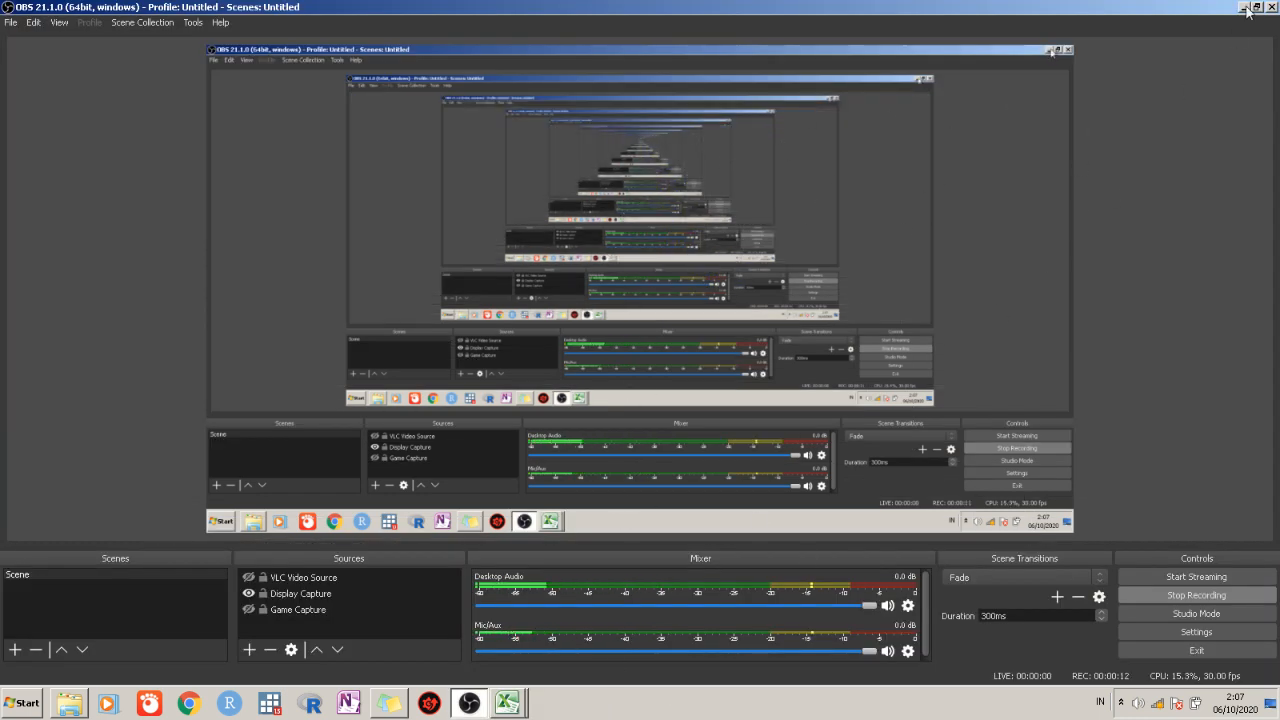
click(510, 704)
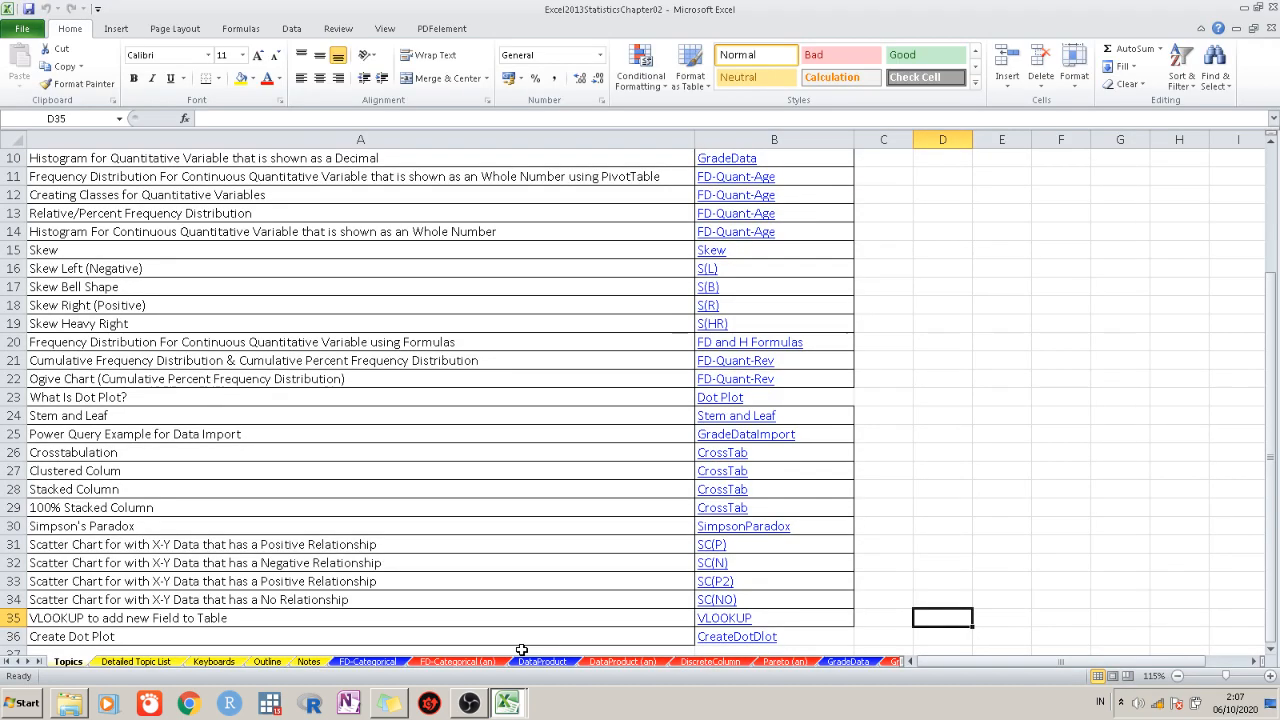
scroll(1059, 382, up, 4)
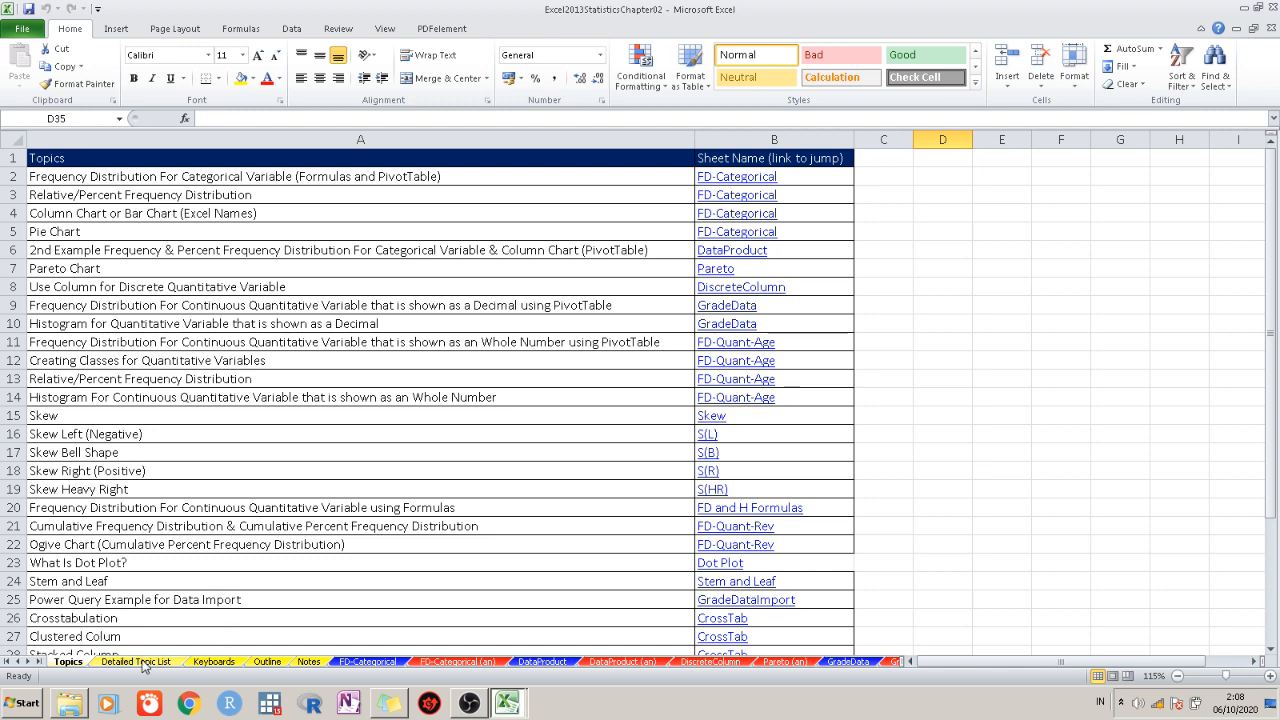
Open the Outline sheet and examine its diagram of tabular and graphic methods for categorical and quantitative data
click(267, 661)
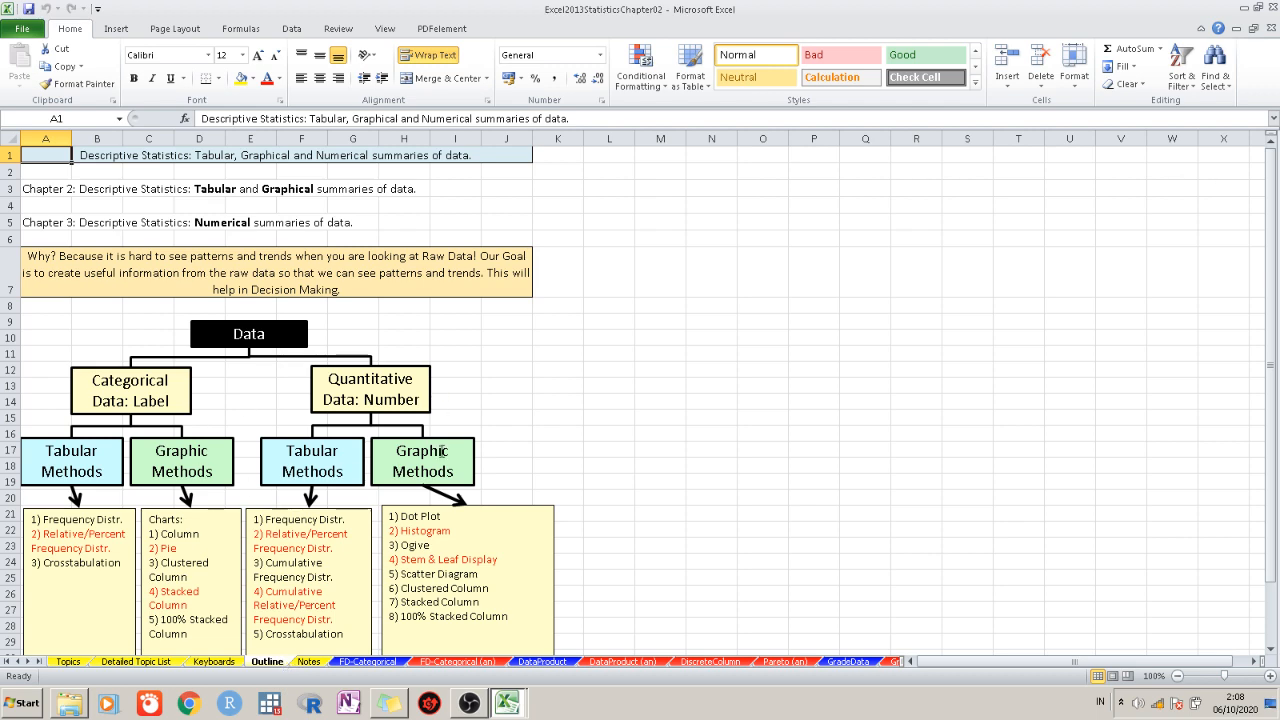
scroll(445, 465, down, 2)
scroll(560, 472, up, 1)
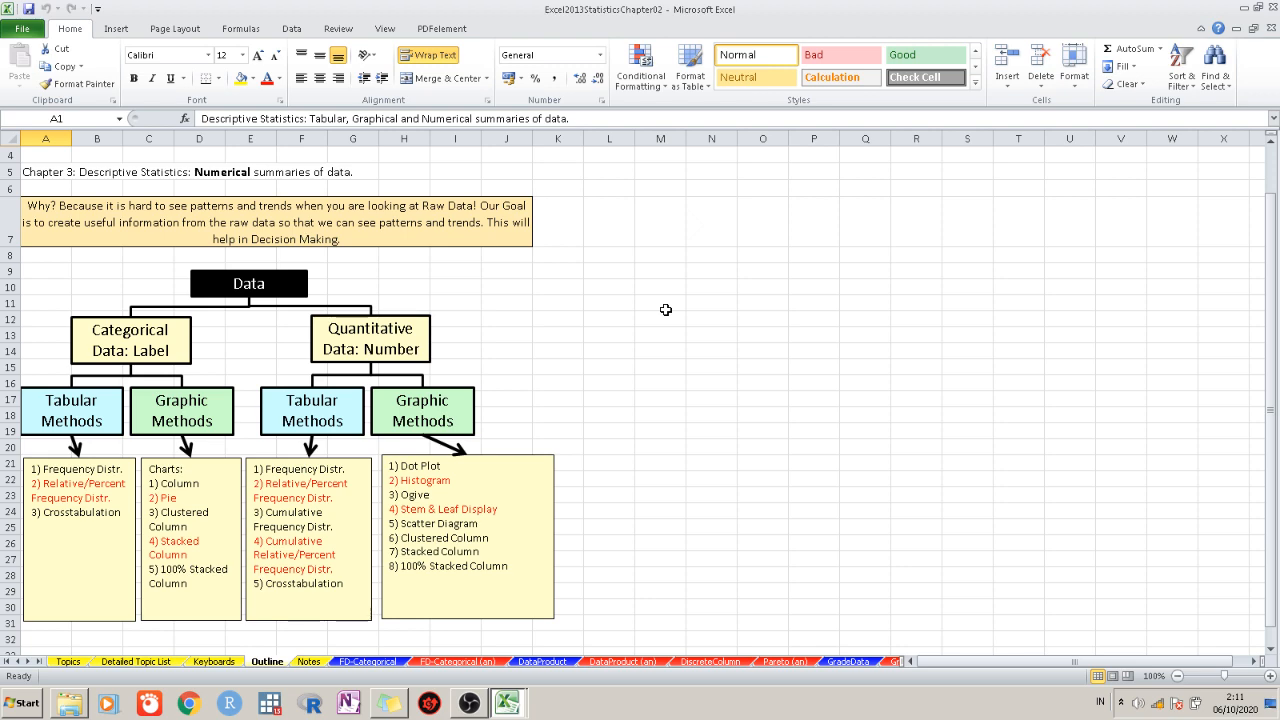
scroll(517, 357, down, 2)
scroll(517, 357, up, 2)
scroll(437, 335, down, 1)
scroll(437, 335, up, 1)
scroll(140, 350, down, 1)
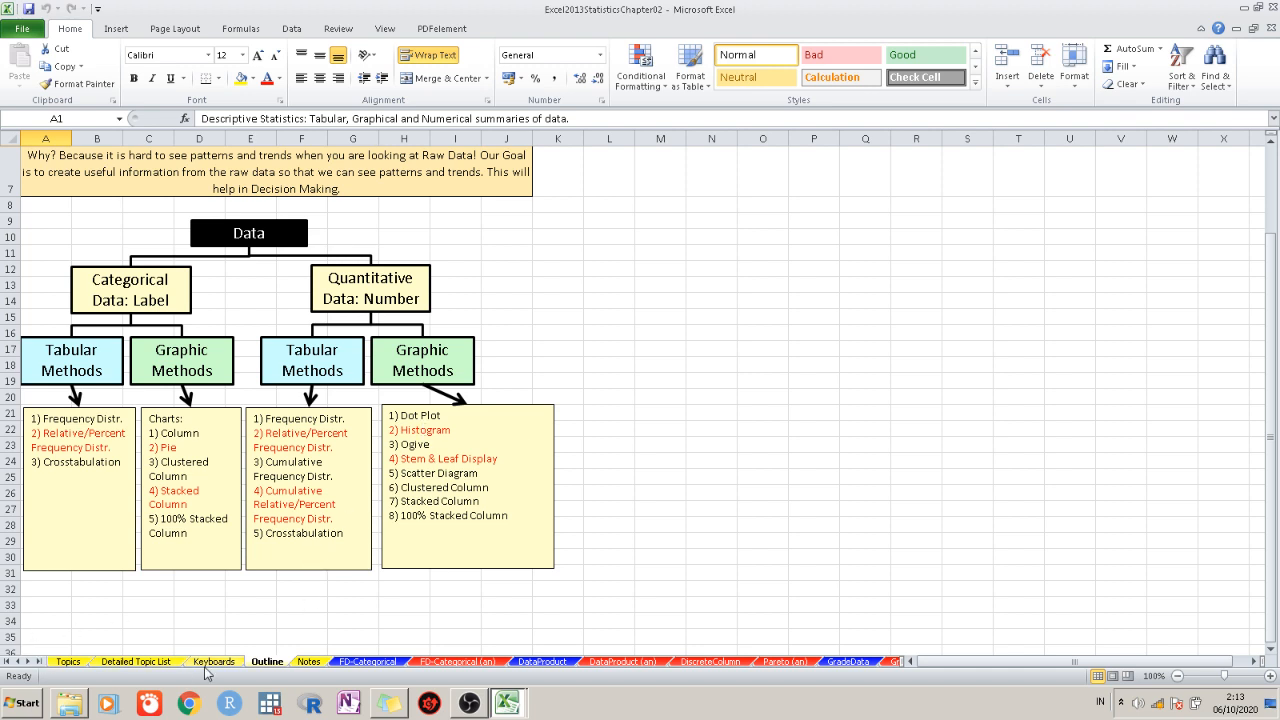
Open the FD-Categorical sheet and enlarge its zoom to 98%
click(360, 662)
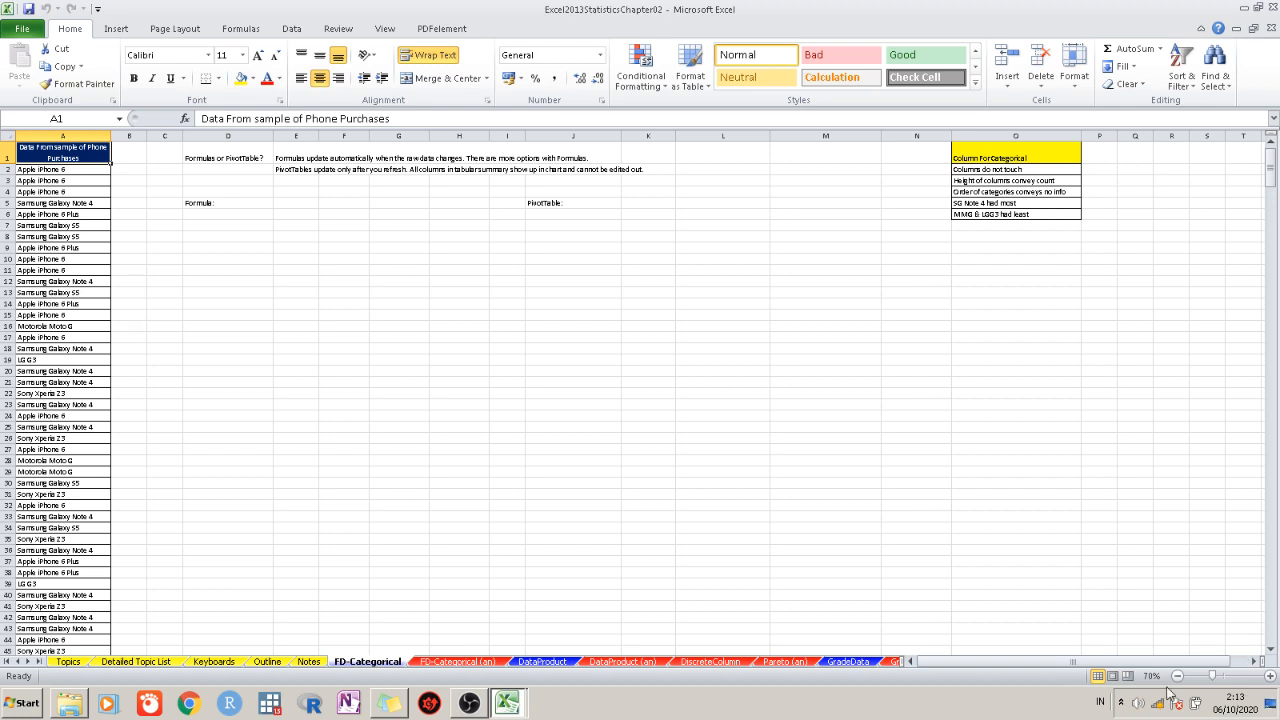
click(1272, 677)
click(1272, 677)
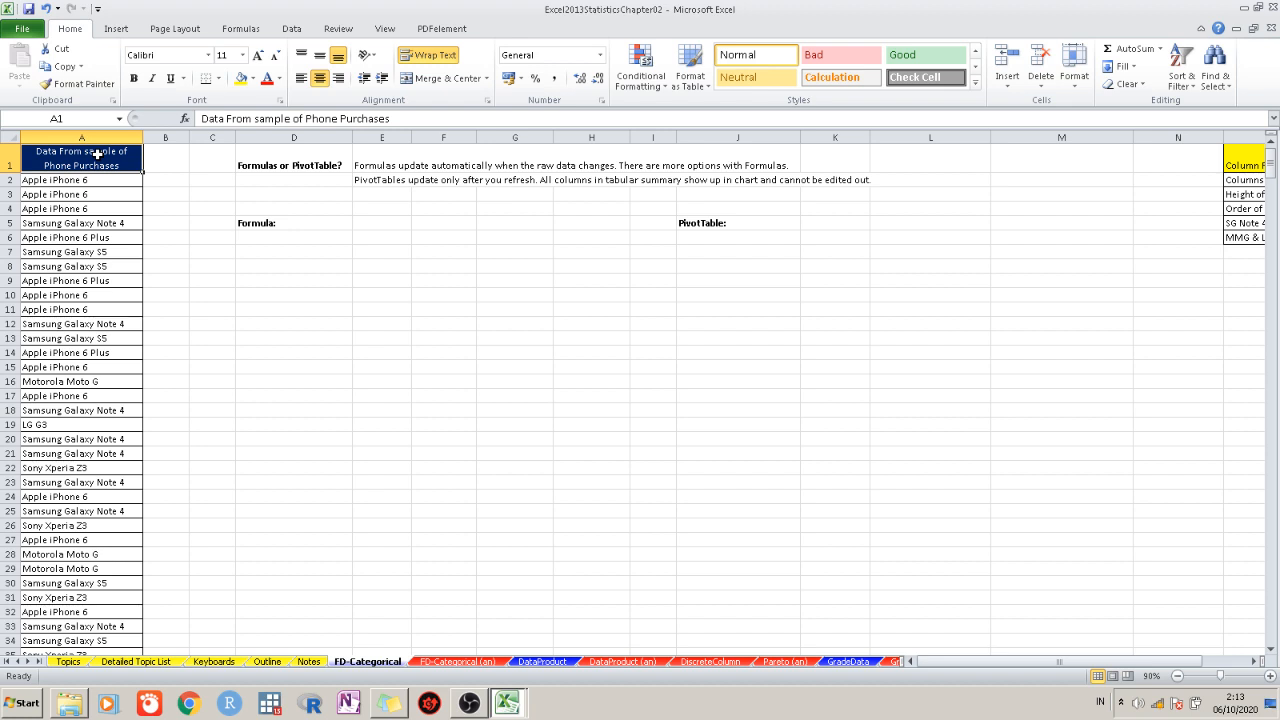
Look through the phone purchase data in column A down to its last entry and return to the first record
key(ctrl+Down)
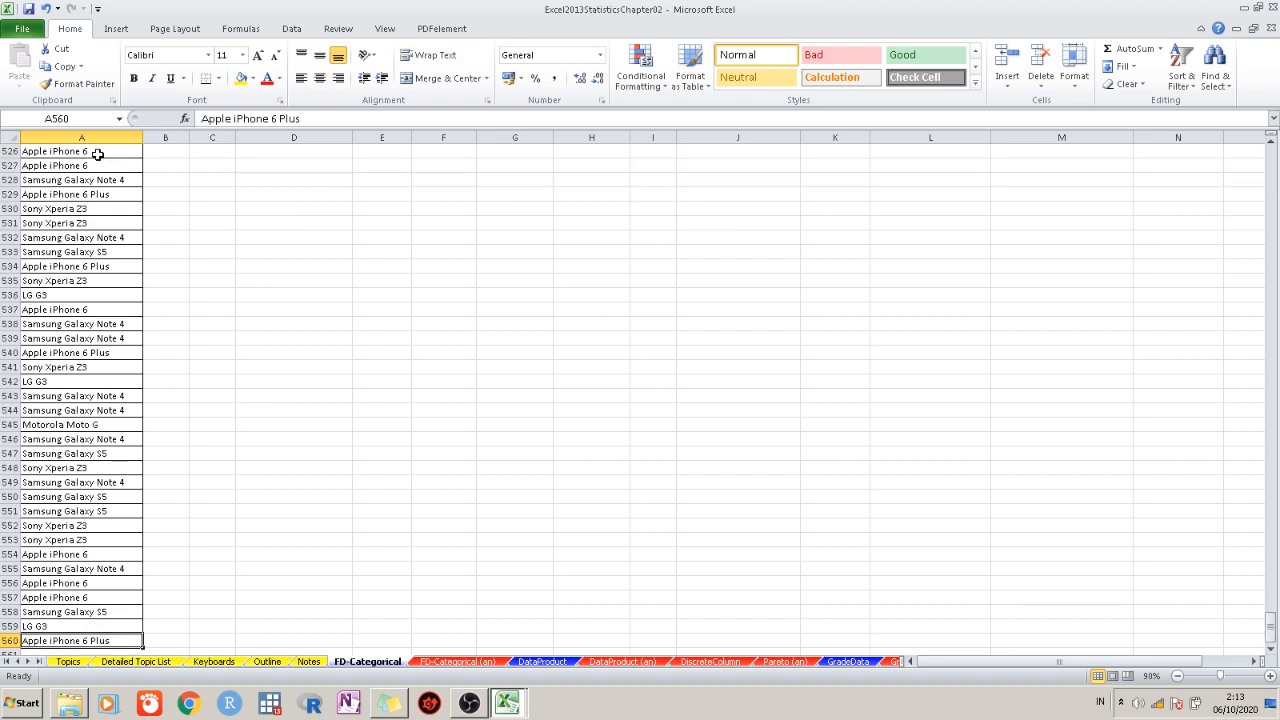
key(ctrl+Up)
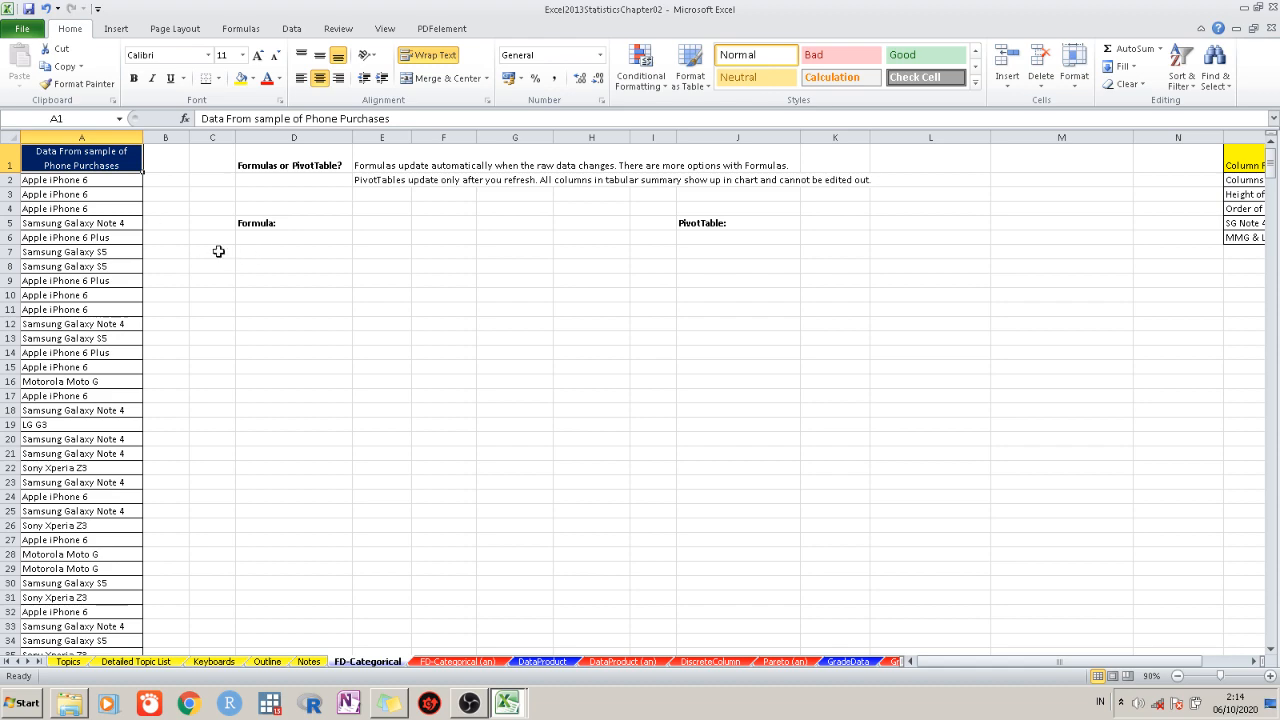
scroll(80, 183, down, 19)
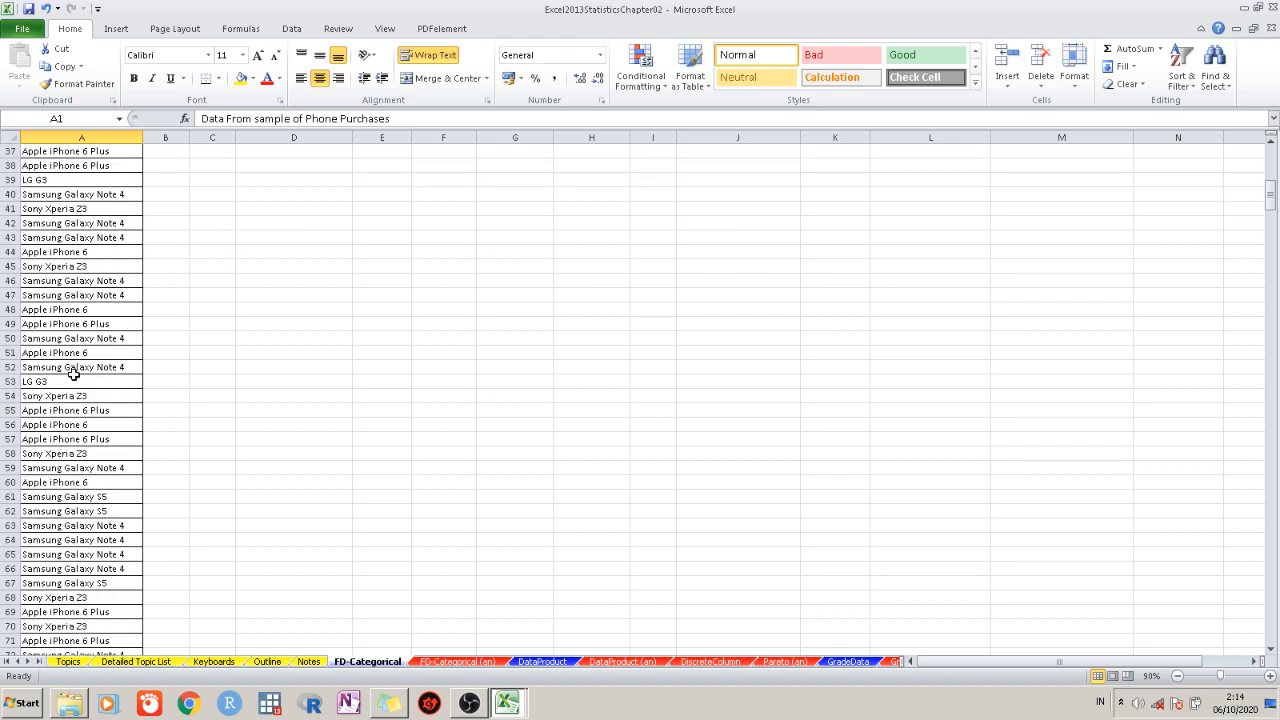
scroll(77, 367, up, 19)
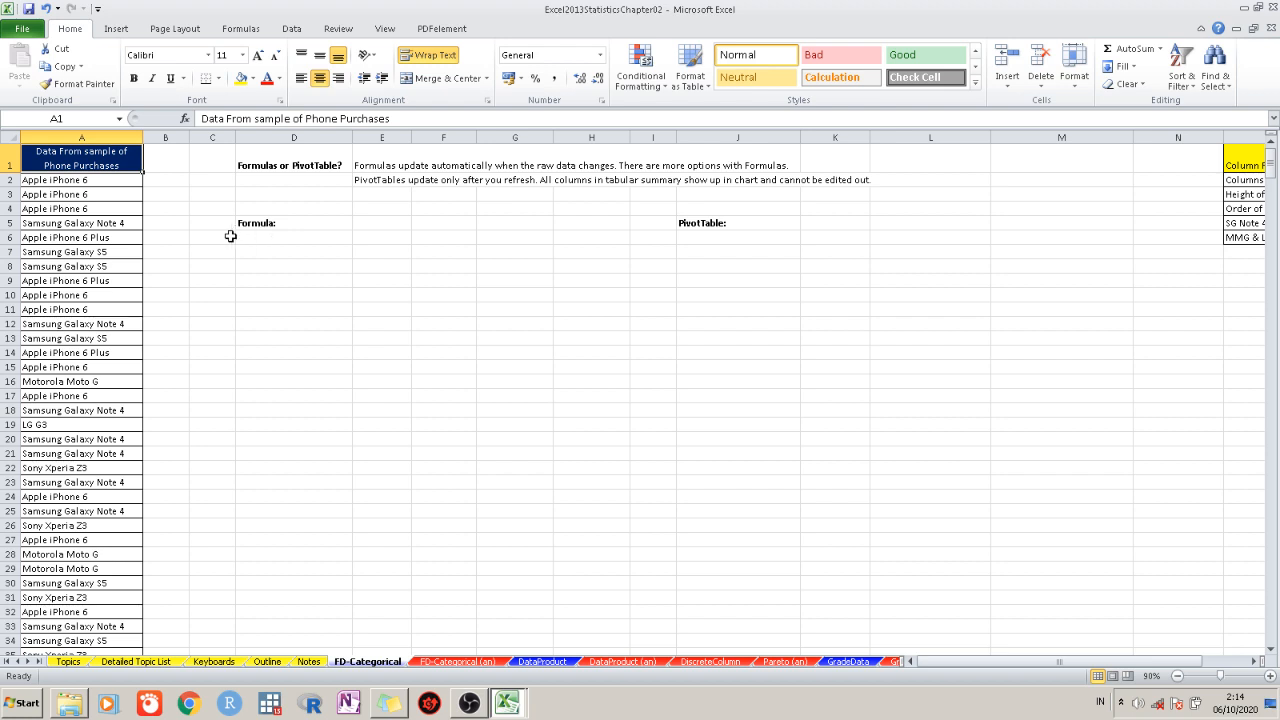
click(101, 184)
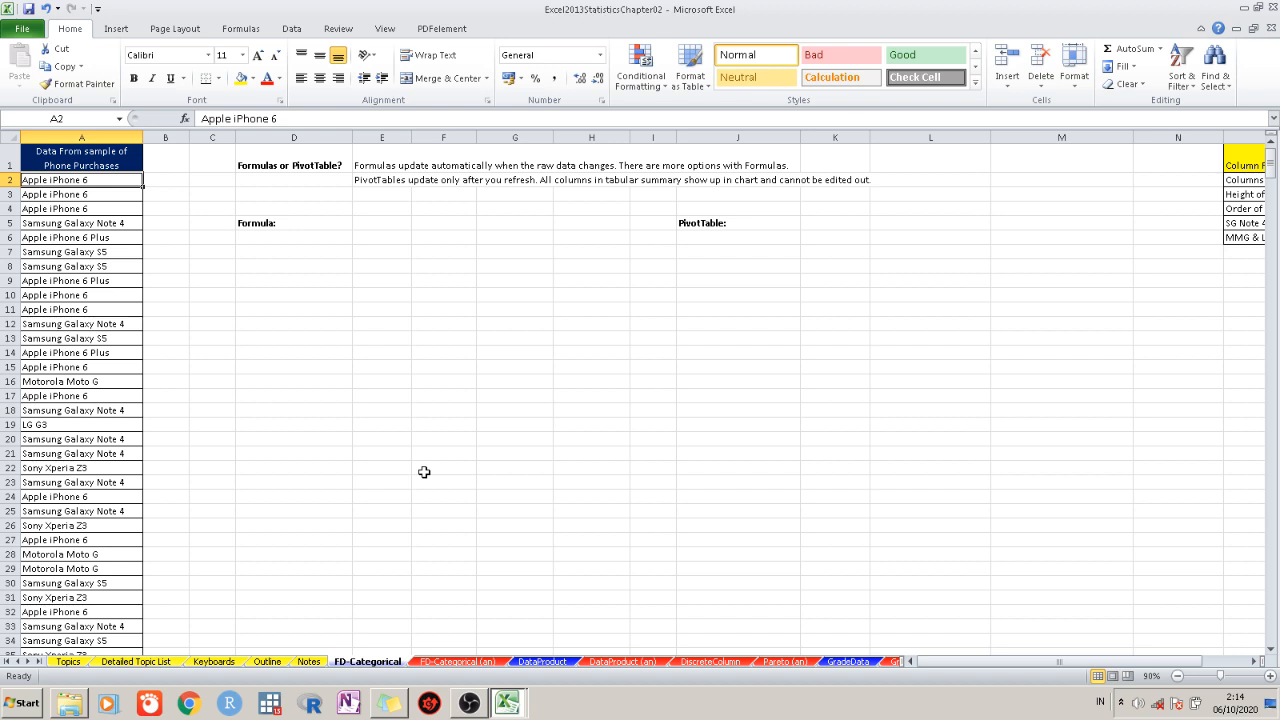
click(268, 240)
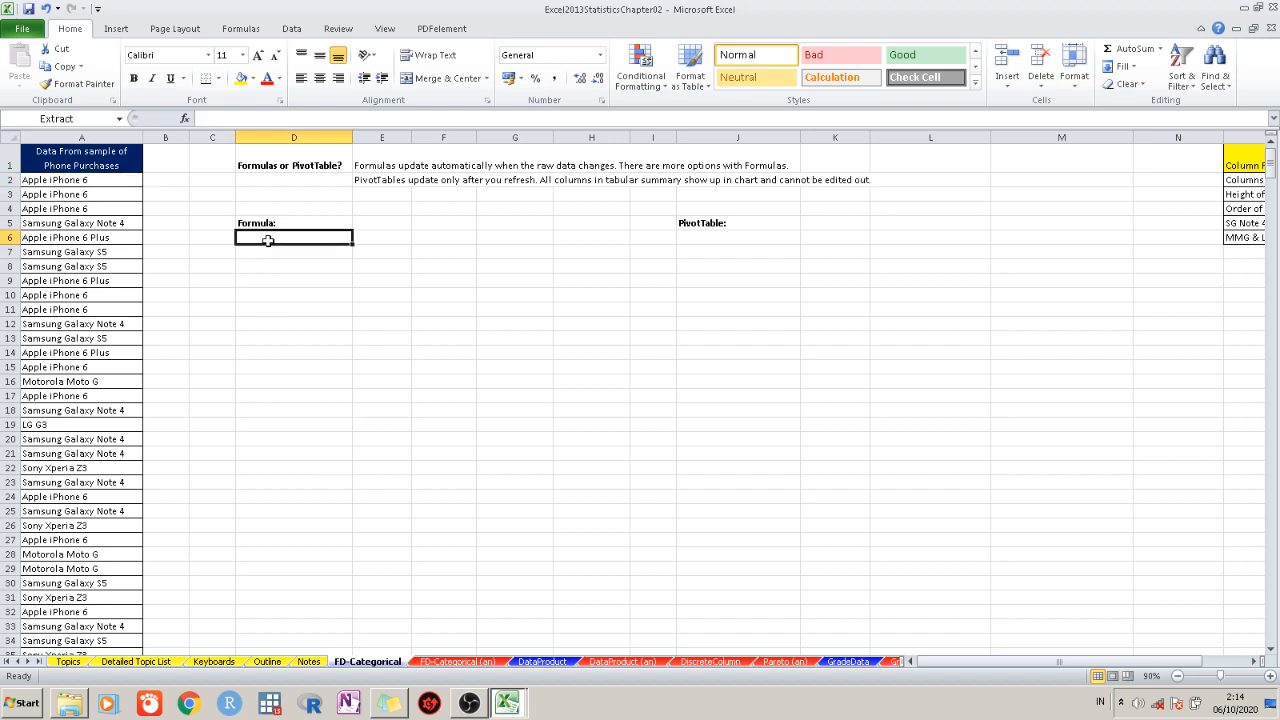
click(1216, 78)
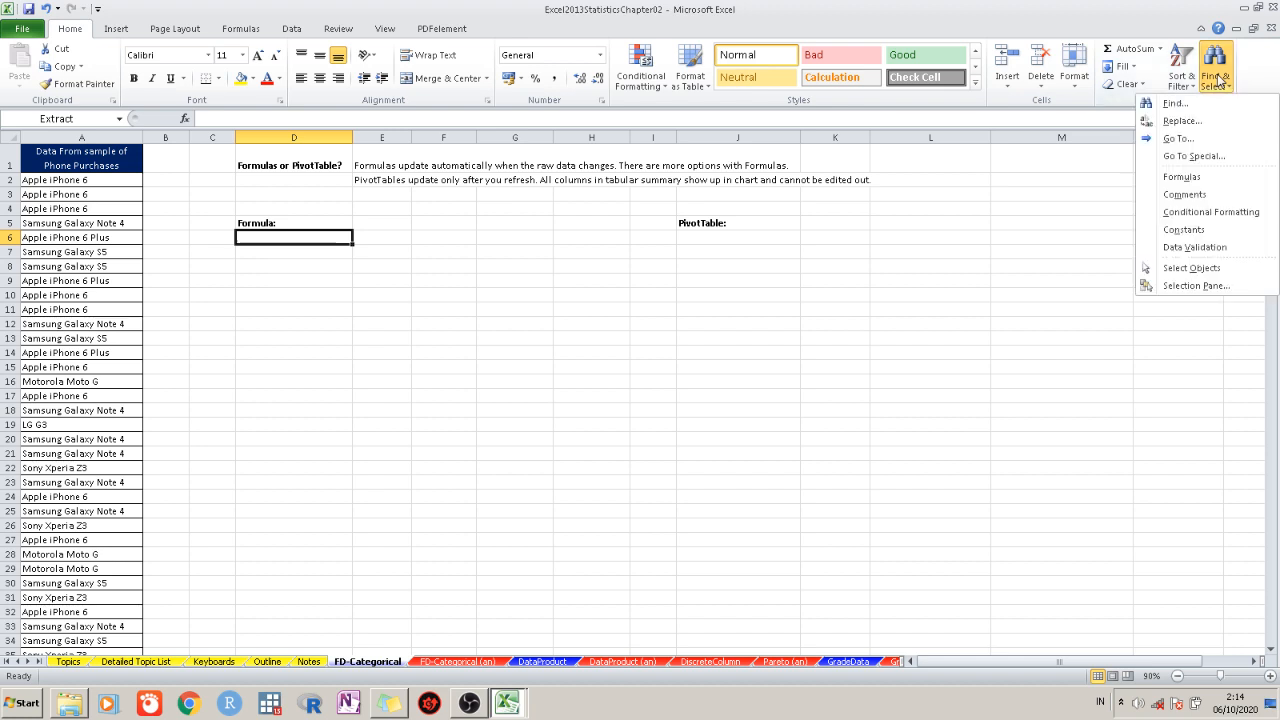
click(1217, 78)
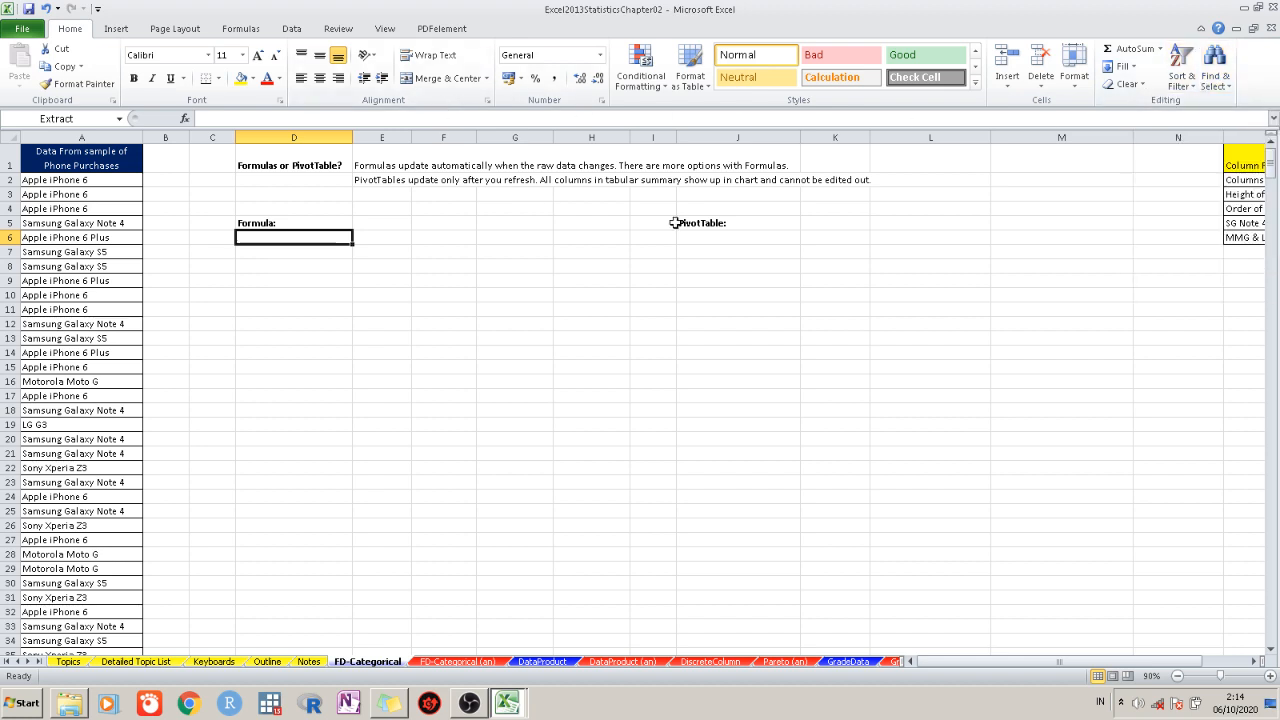
click(1180, 87)
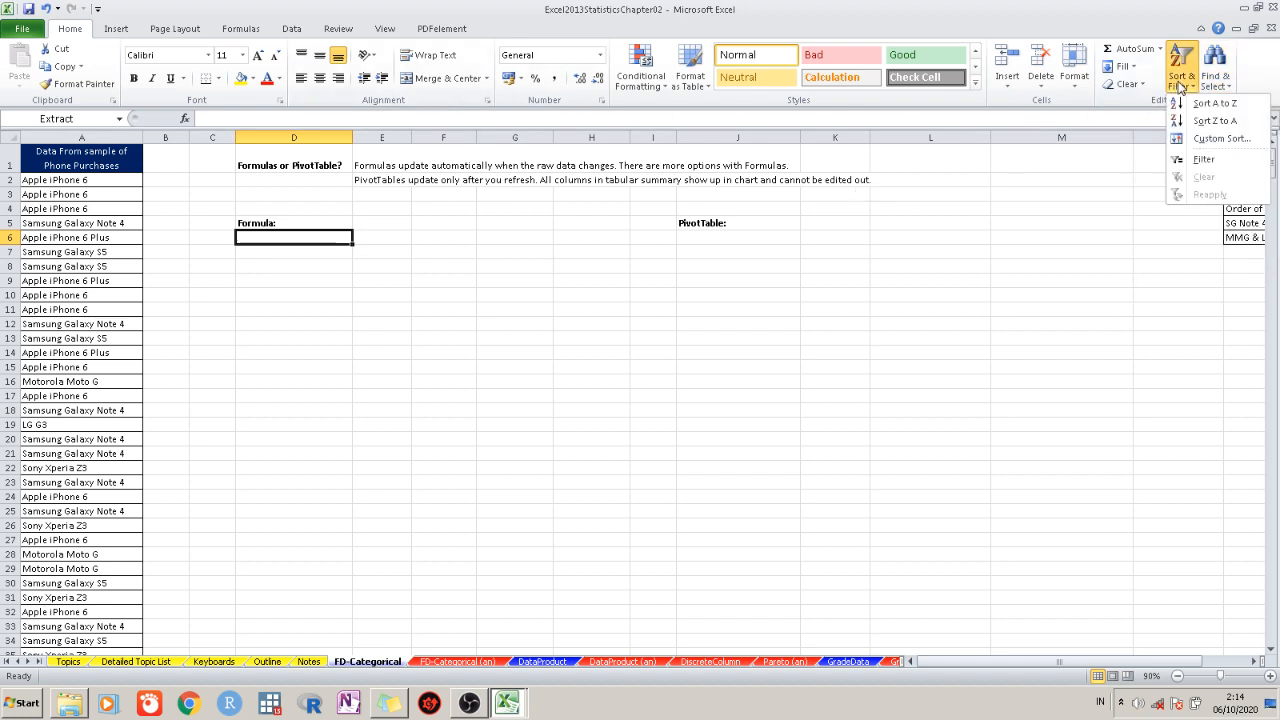
click(1180, 87)
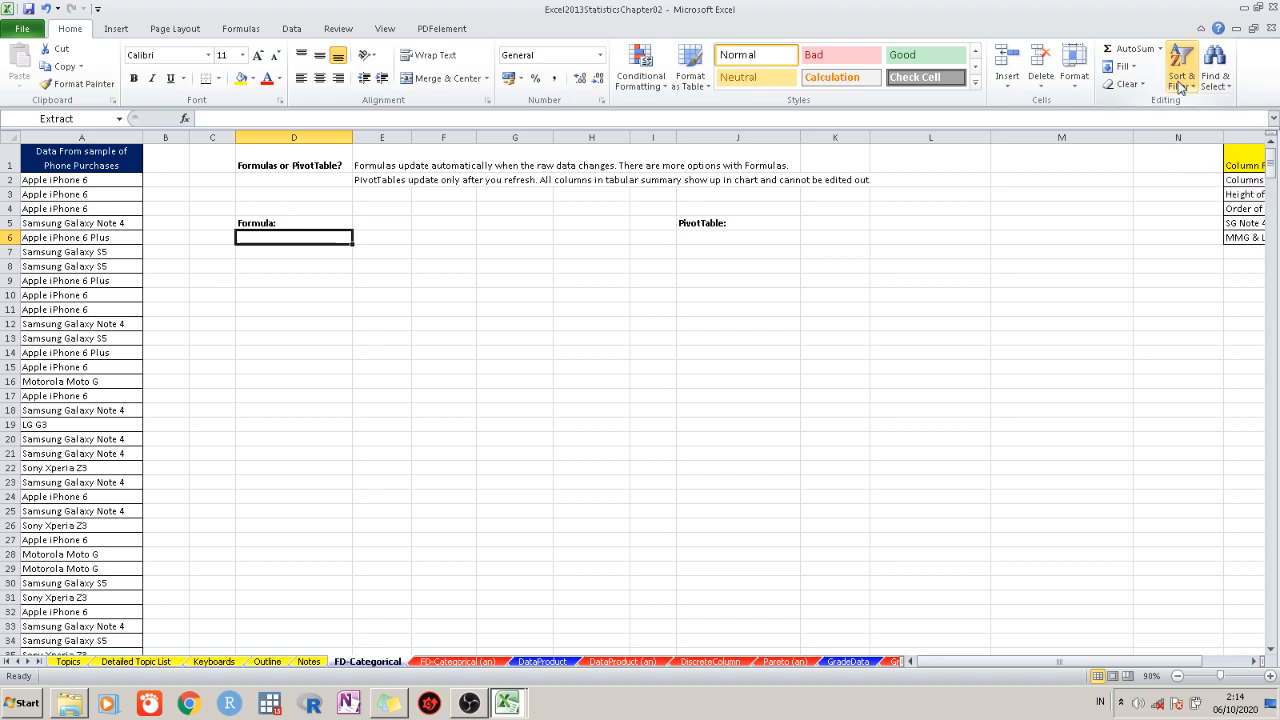
click(116, 29)
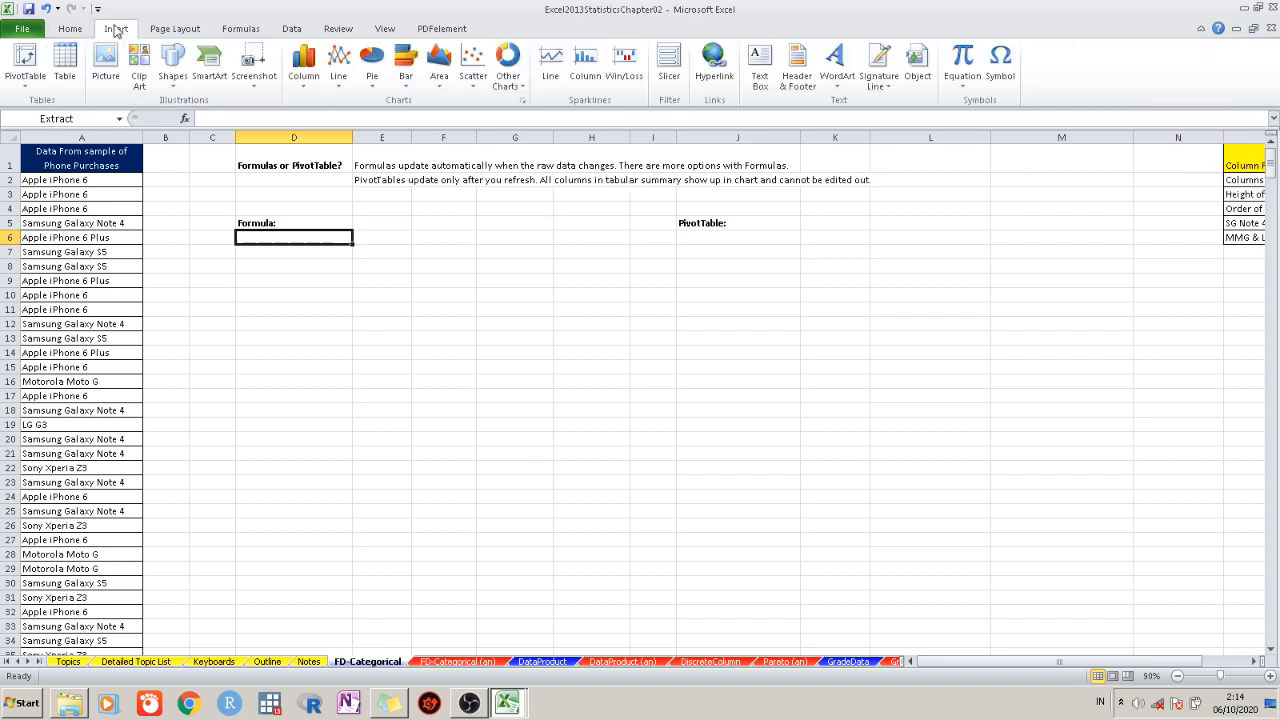
click(72, 29)
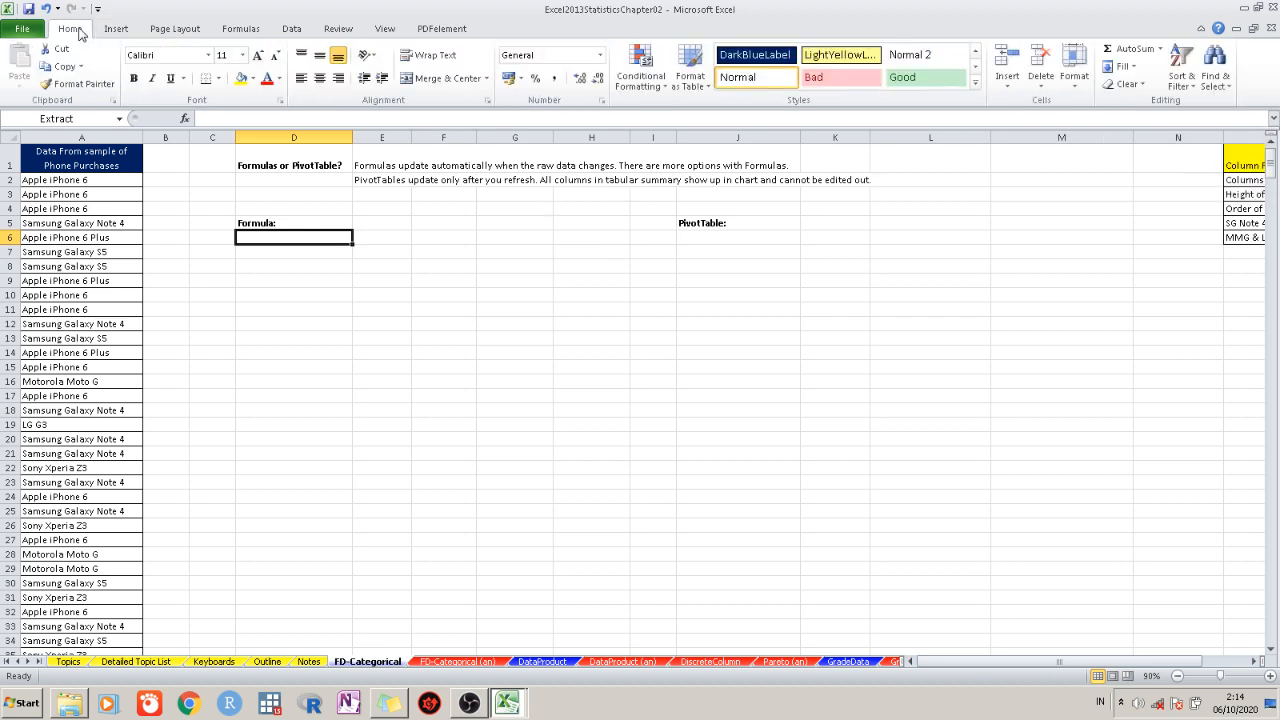
click(338, 29)
click(300, 29)
click(415, 65)
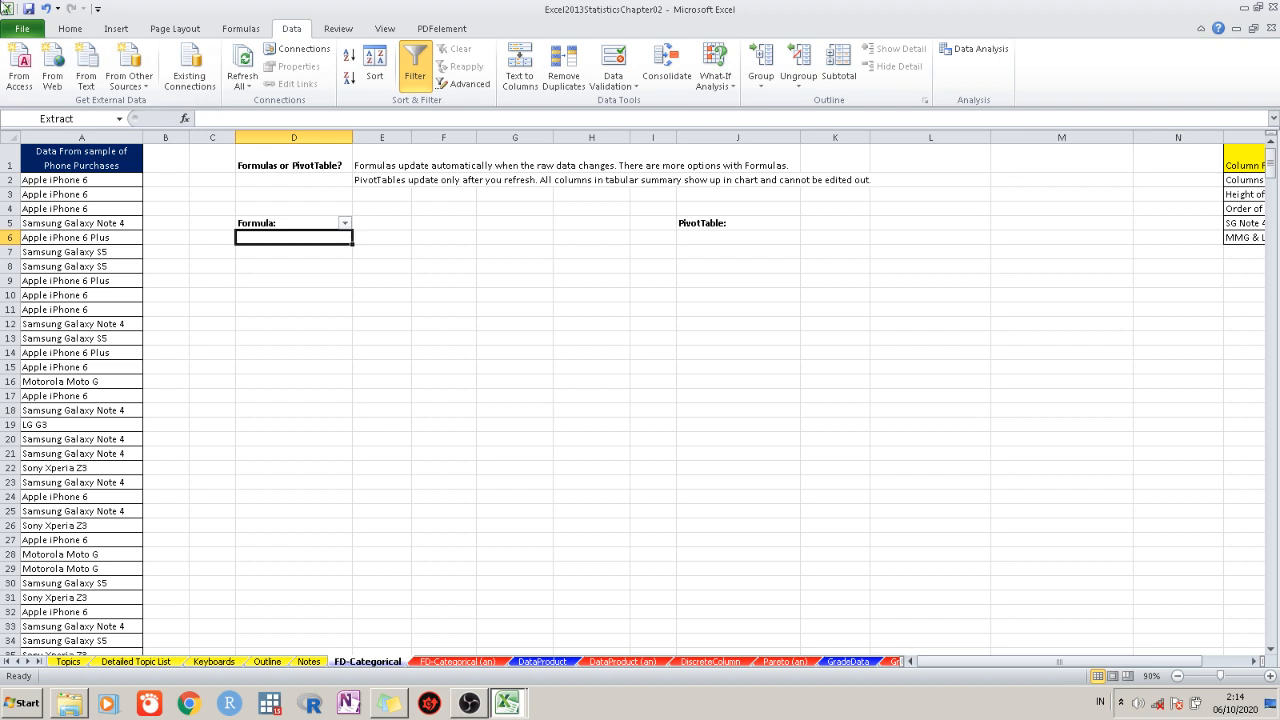
click(46, 9)
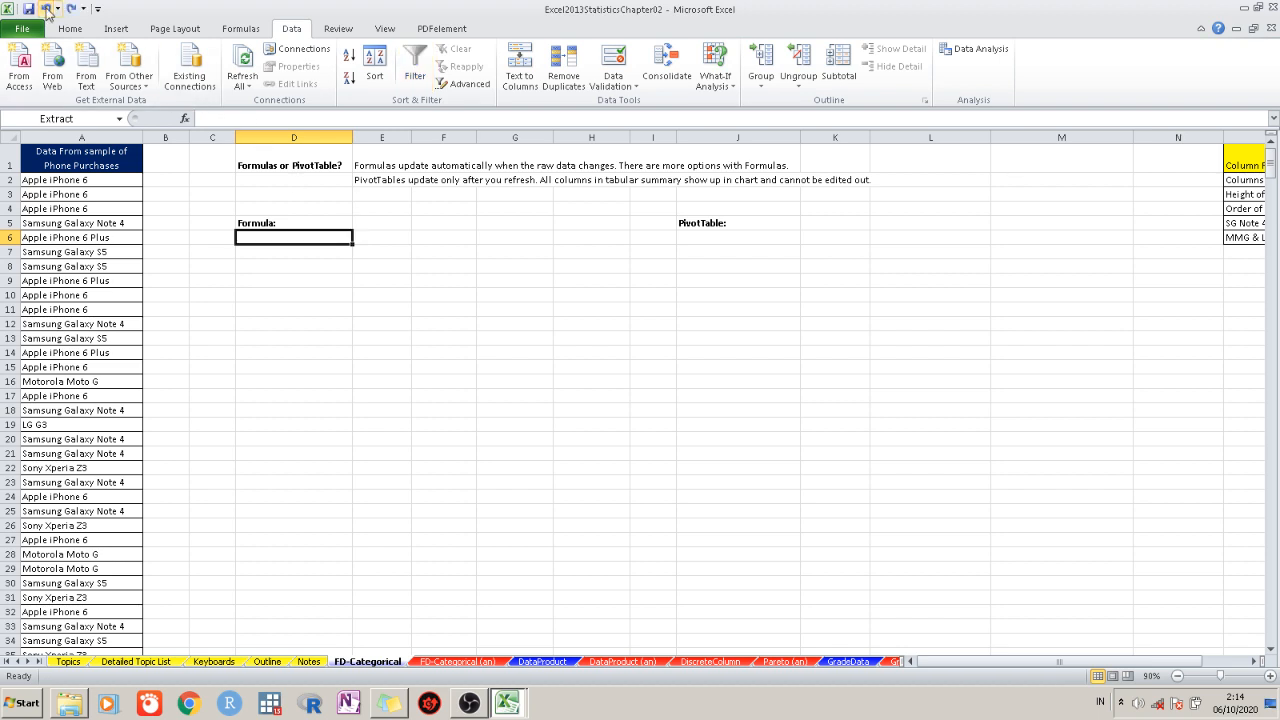
Use Advanced Filter to copy only the unique records of $A$1:$A$560 to cell $D$6
click(468, 84)
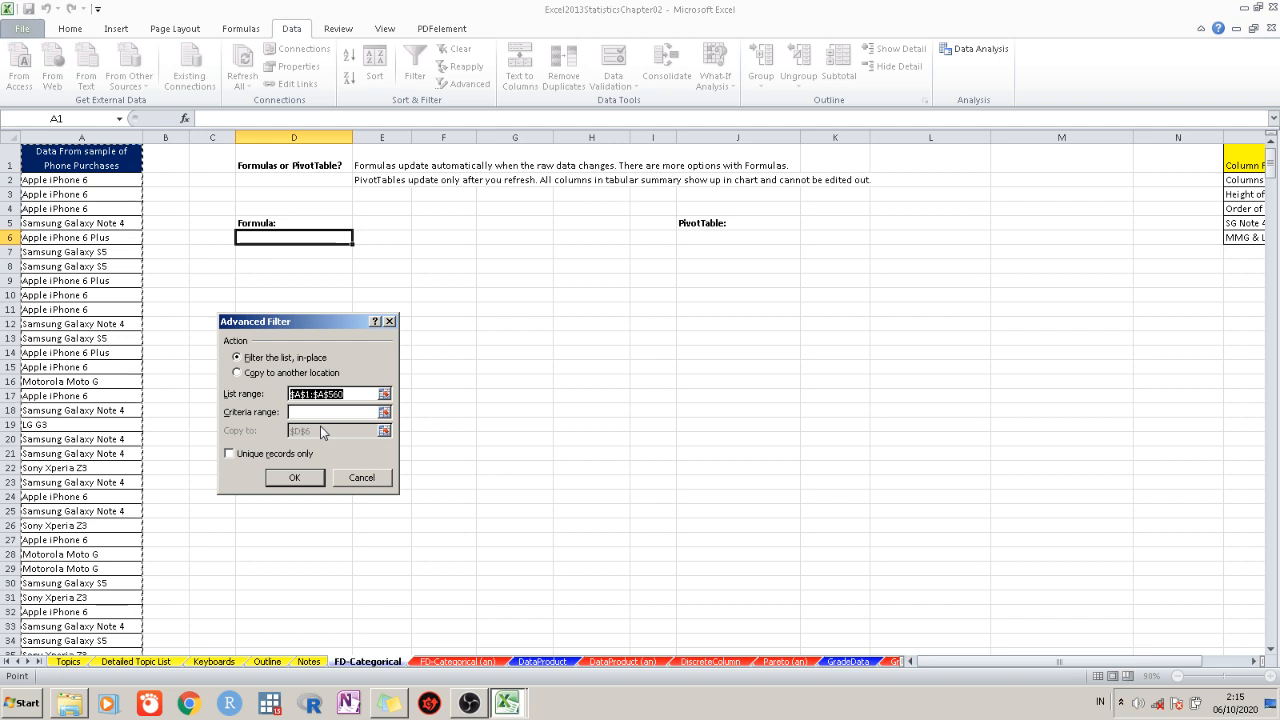
click(240, 373)
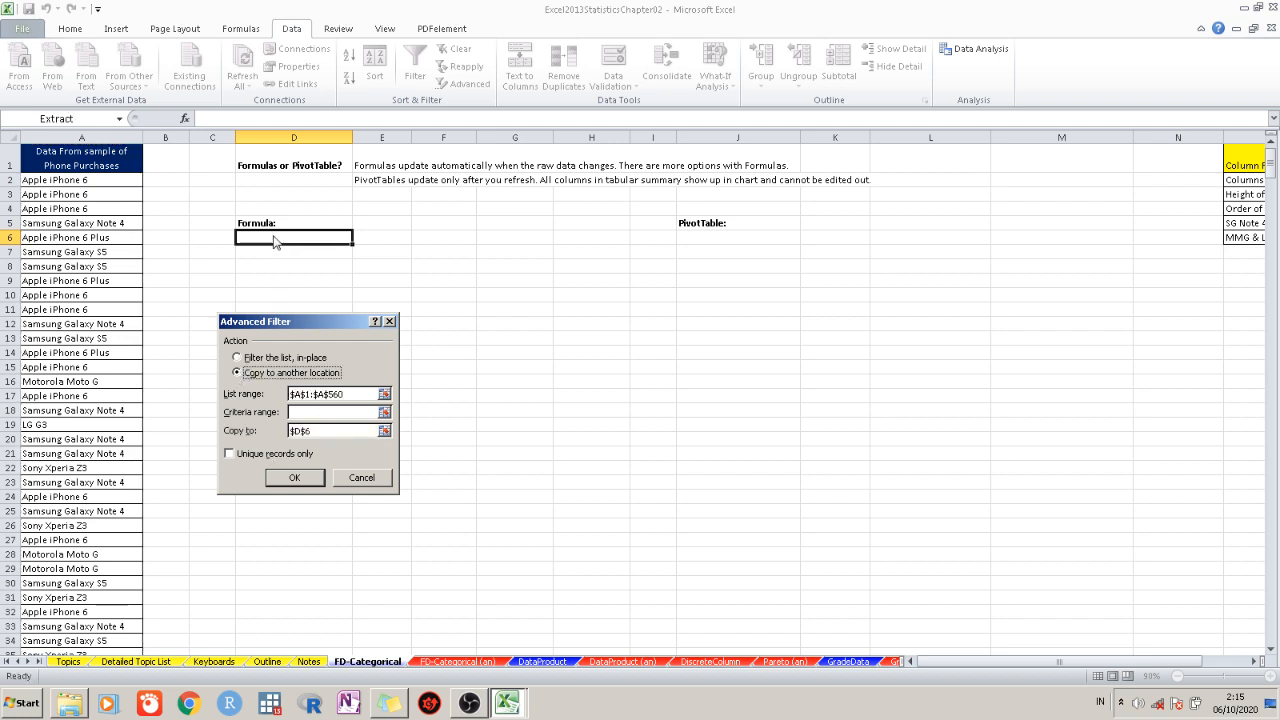
click(379, 436)
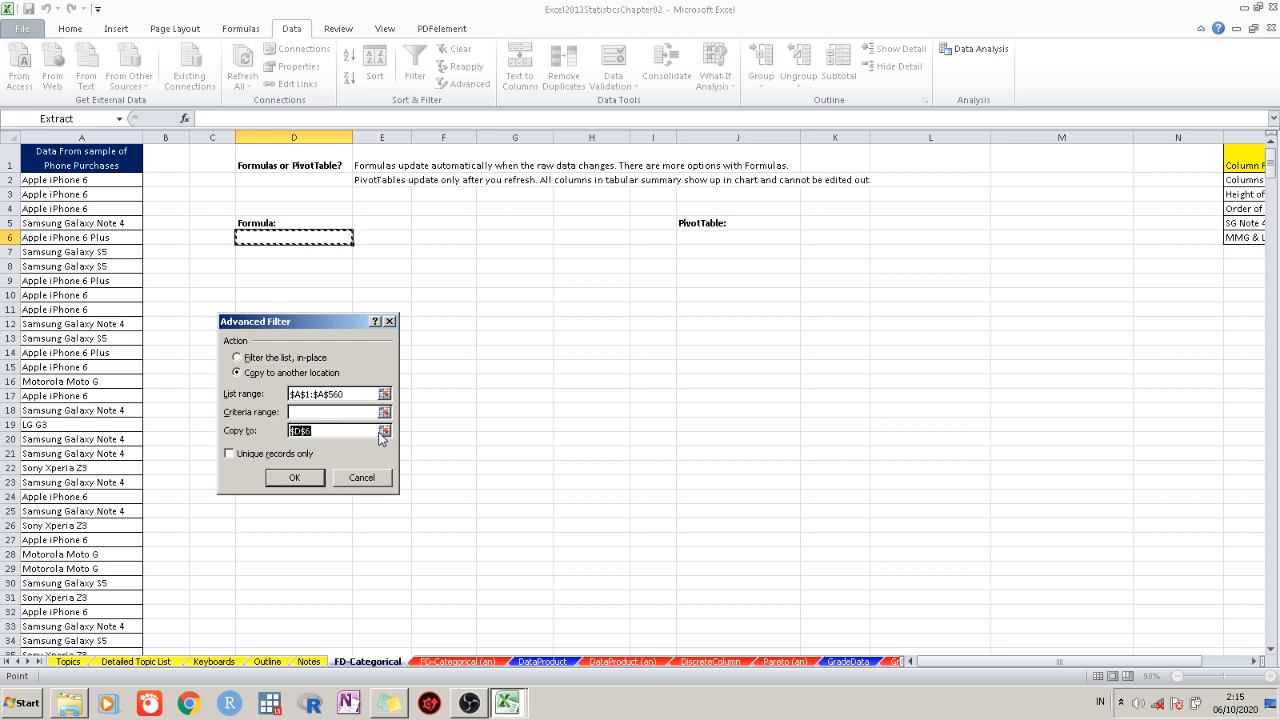
click(268, 453)
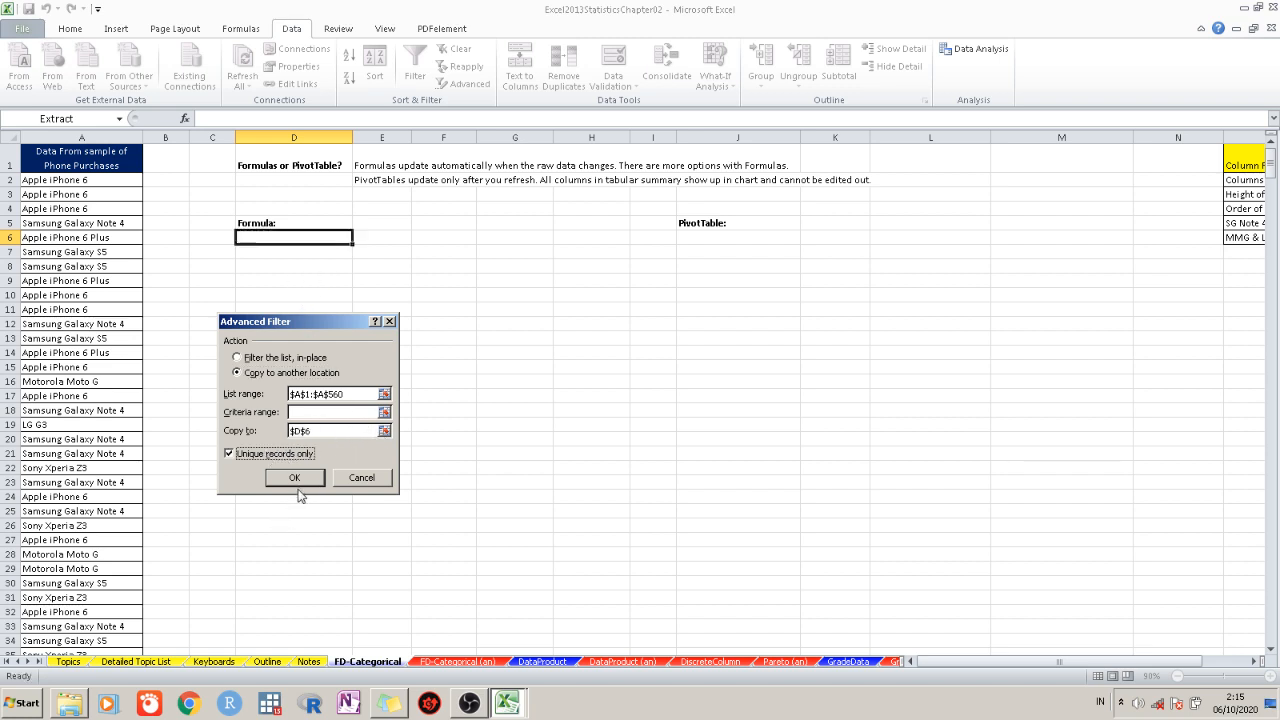
click(296, 477)
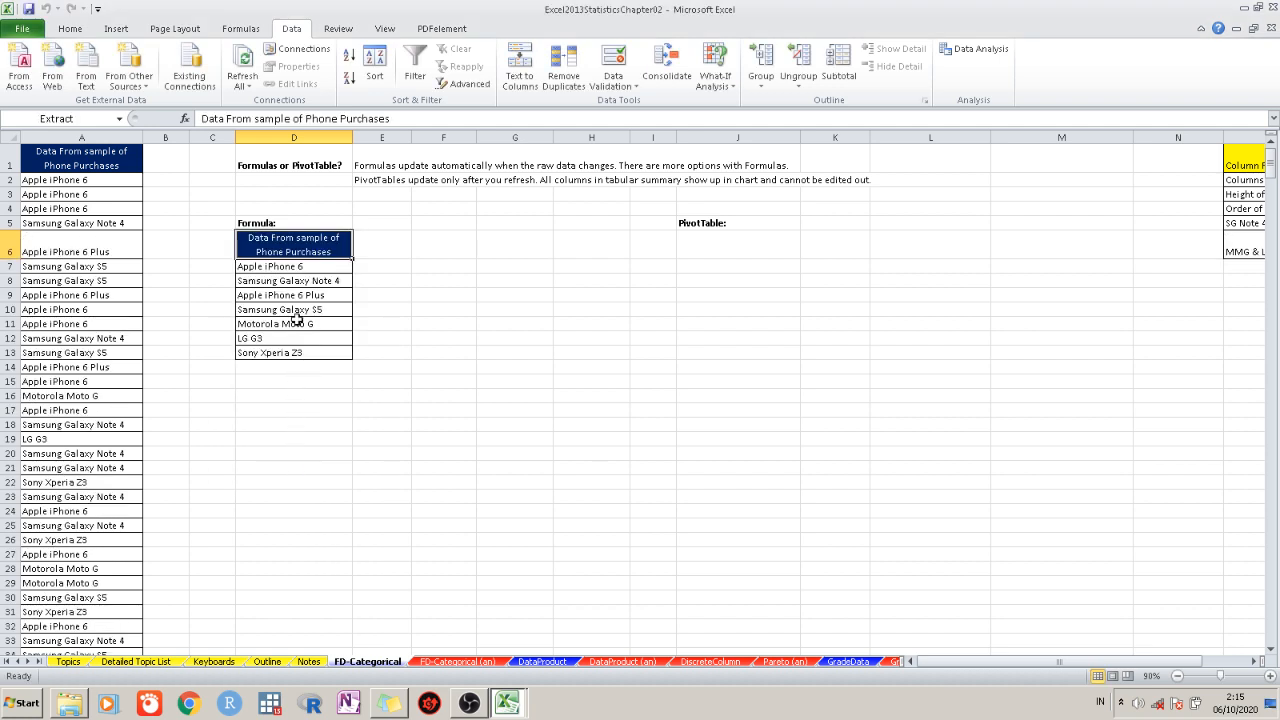
Go through the extracted list of unique phone models and compare it with the raw data in column A
click(313, 270)
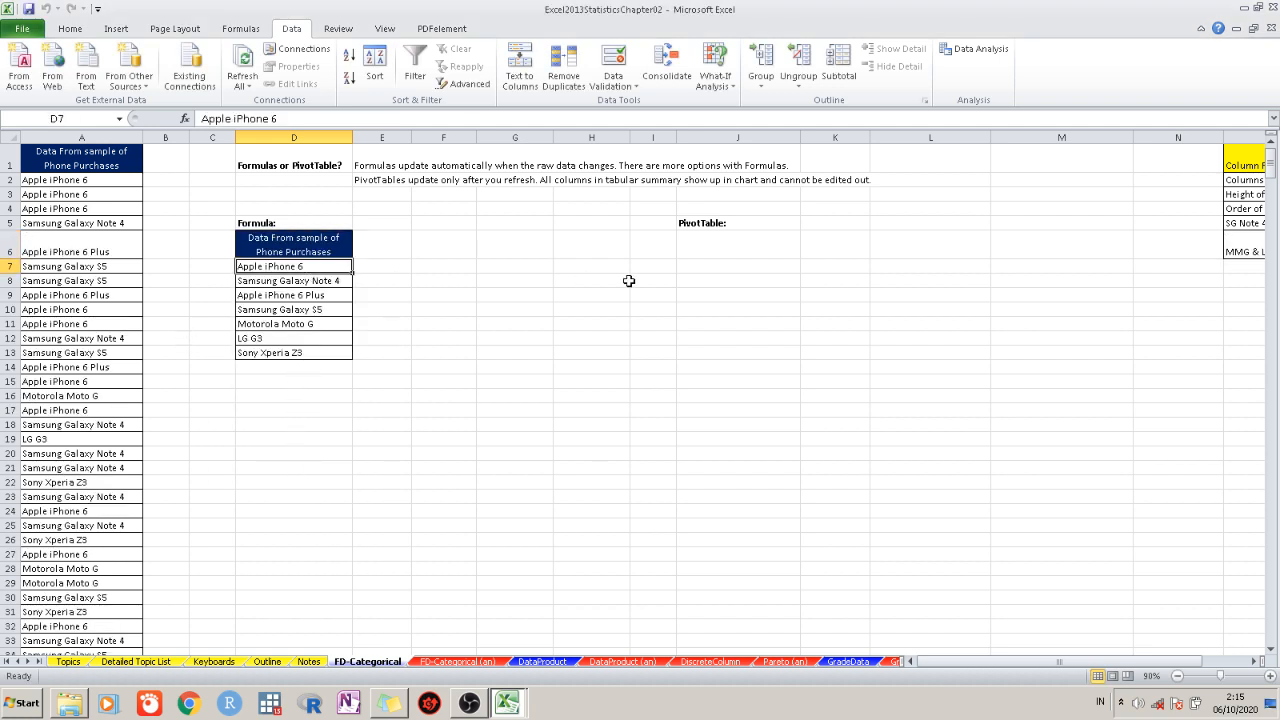
key(Down)
key(Down)
key(Down)
key(Down)
key(Down)
key(Down)
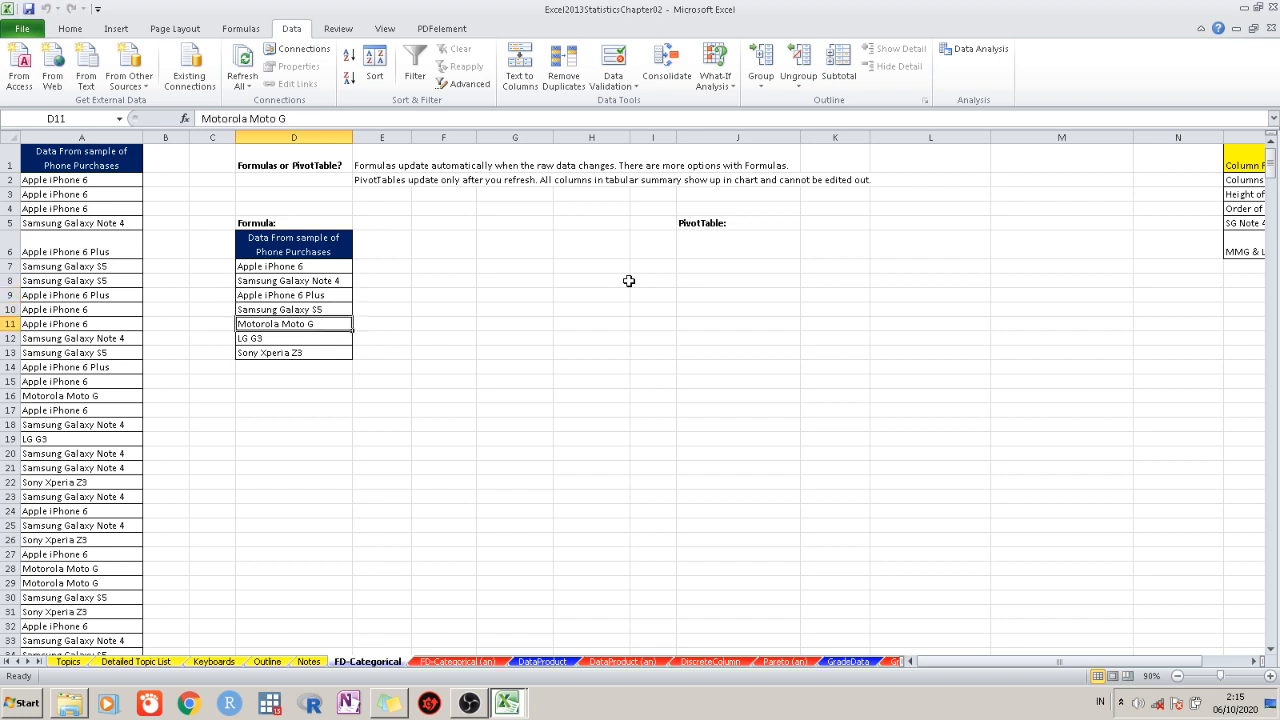
key(Right)
key(Up)
key(Up)
key(Left)
key(Left)
key(Left)
key(Left)
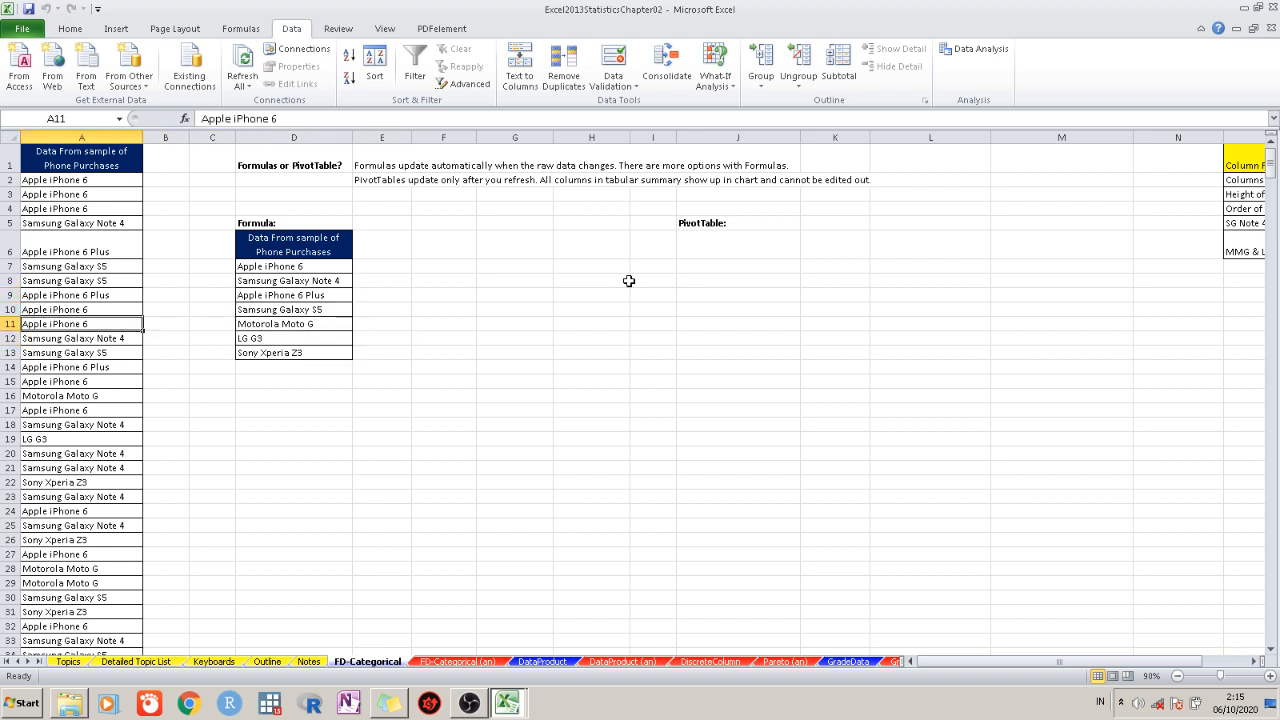
key(Right)
key(Right)
key(Right)
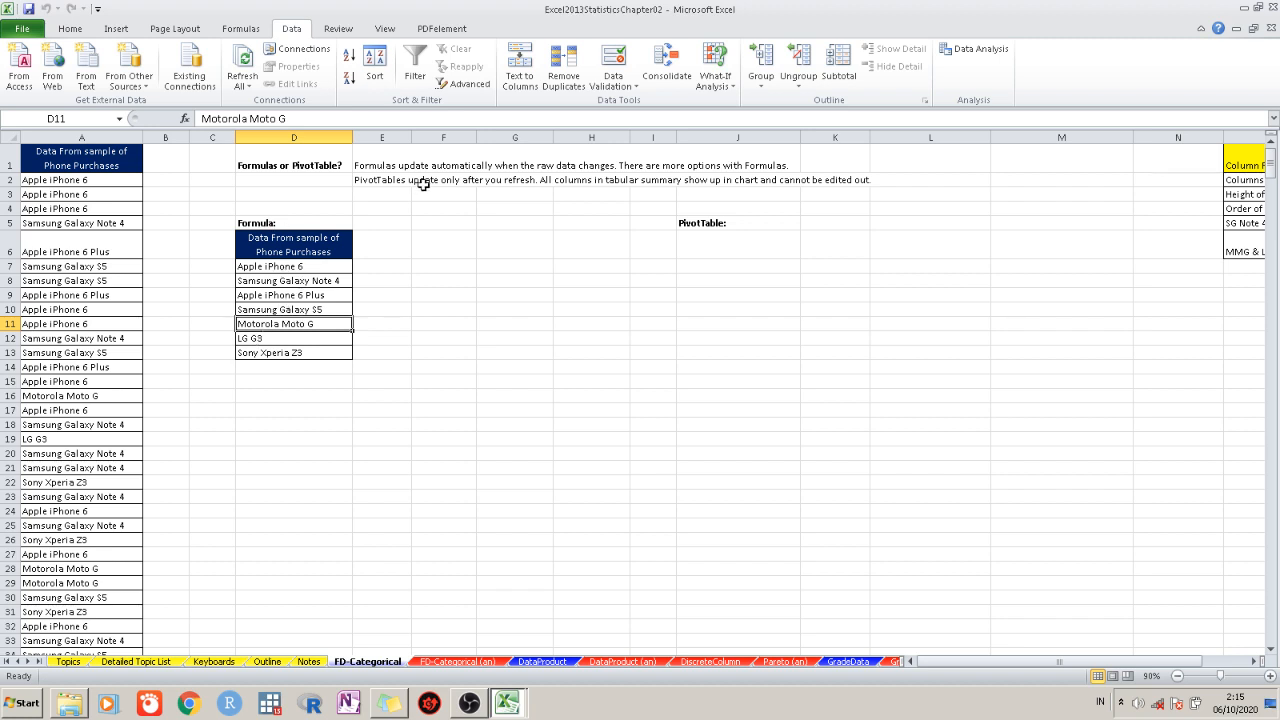
Widen column E and enter the heading "Frequency" in cell E6
drag(410, 140, 440, 140)
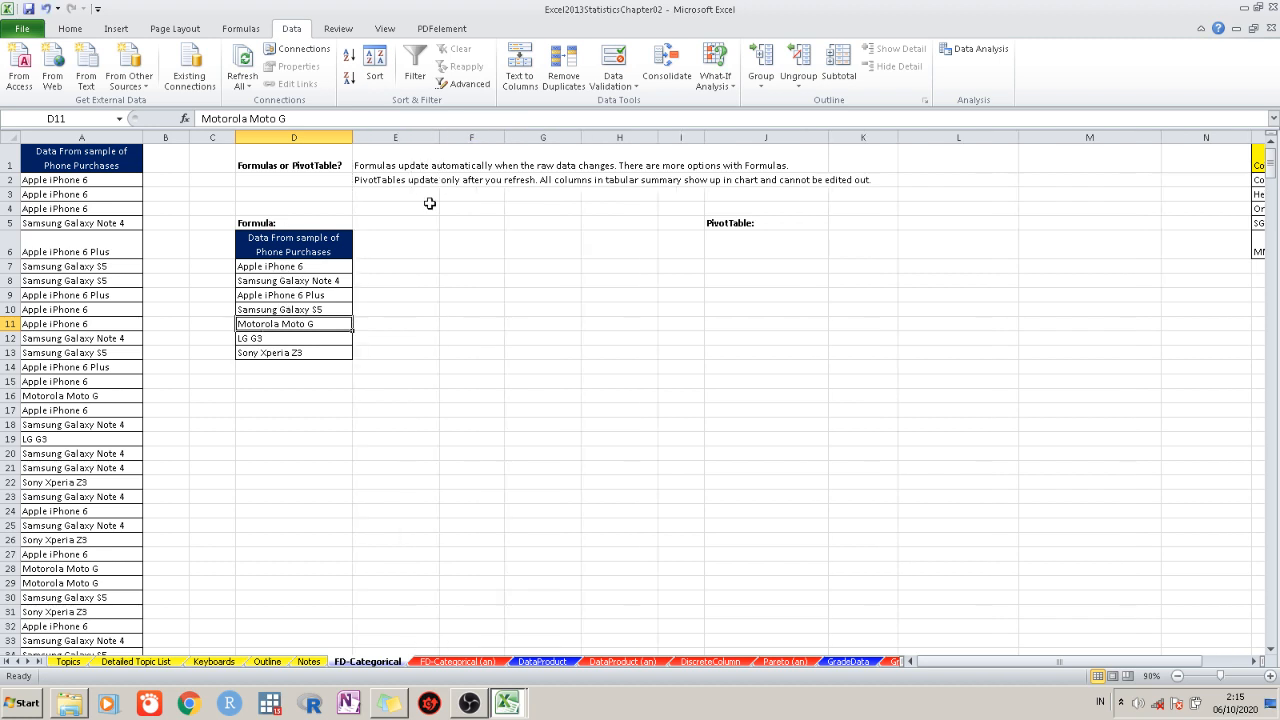
click(420, 240)
double_click(393, 242)
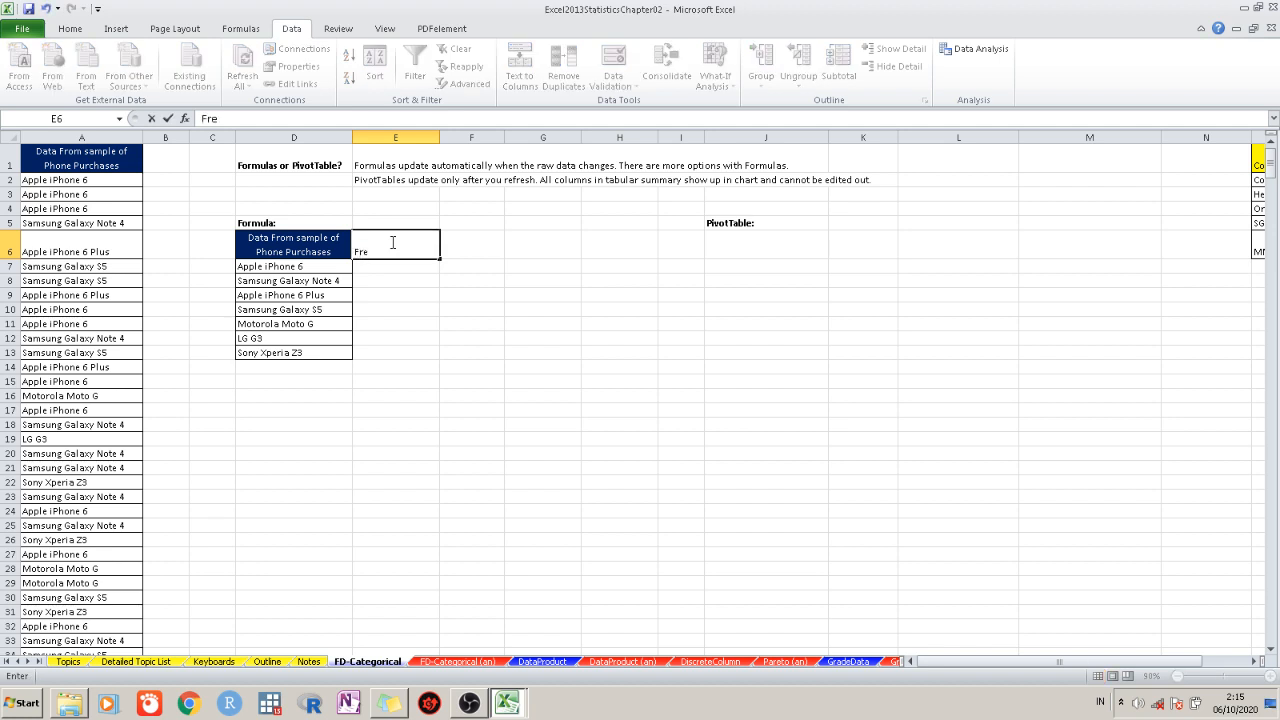
text(Frequency)
key(Return)
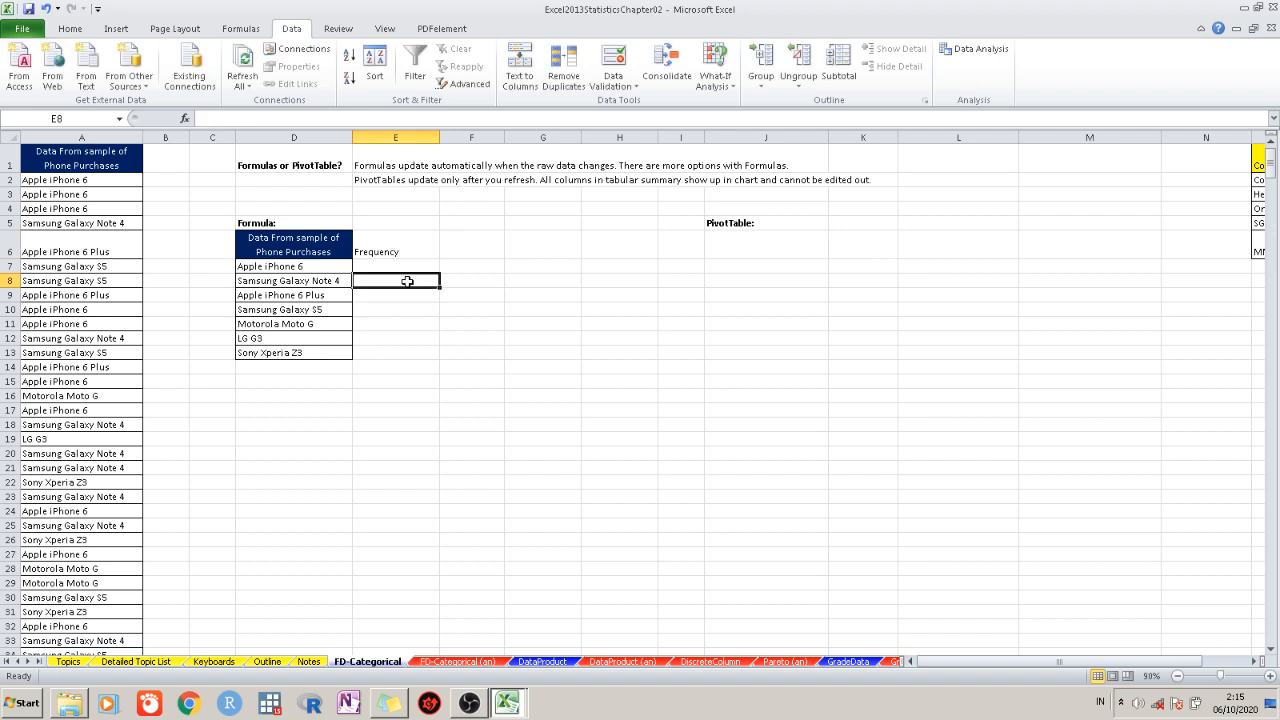
Copy the header formatting of cell D6 onto the "Frequency" heading in E6
click(348, 253)
right_click(348, 253)
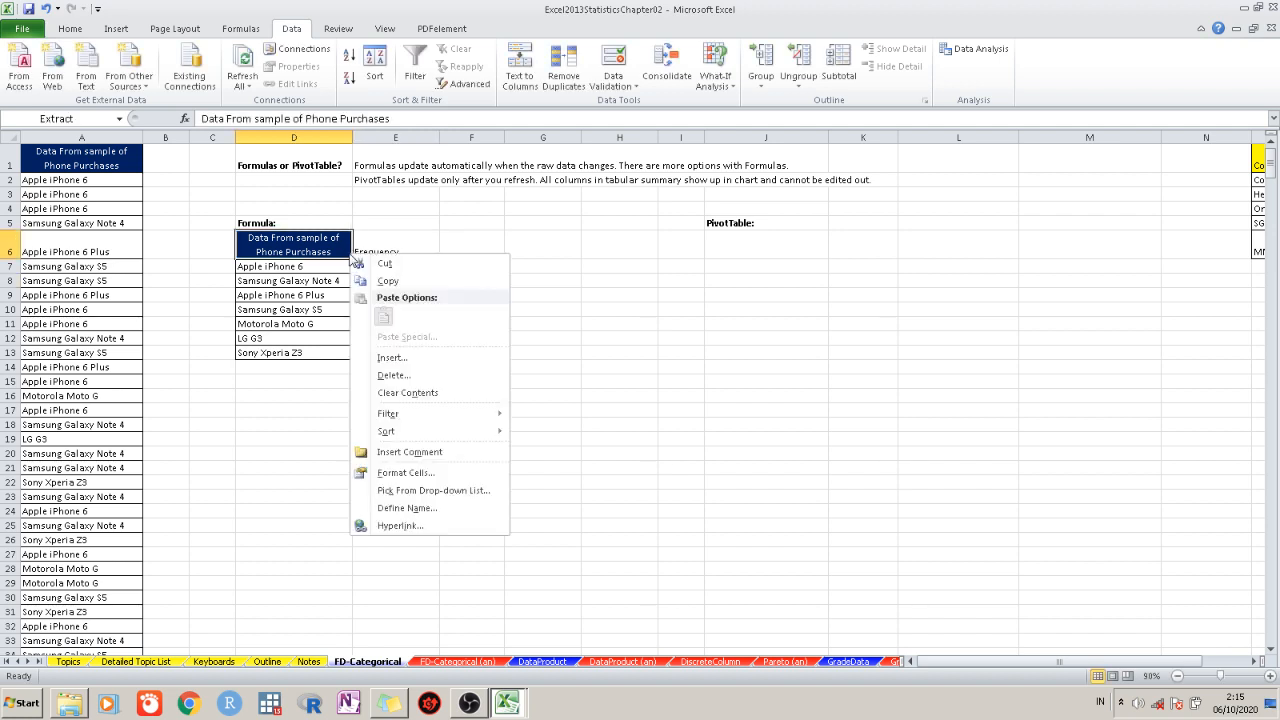
click(531, 238)
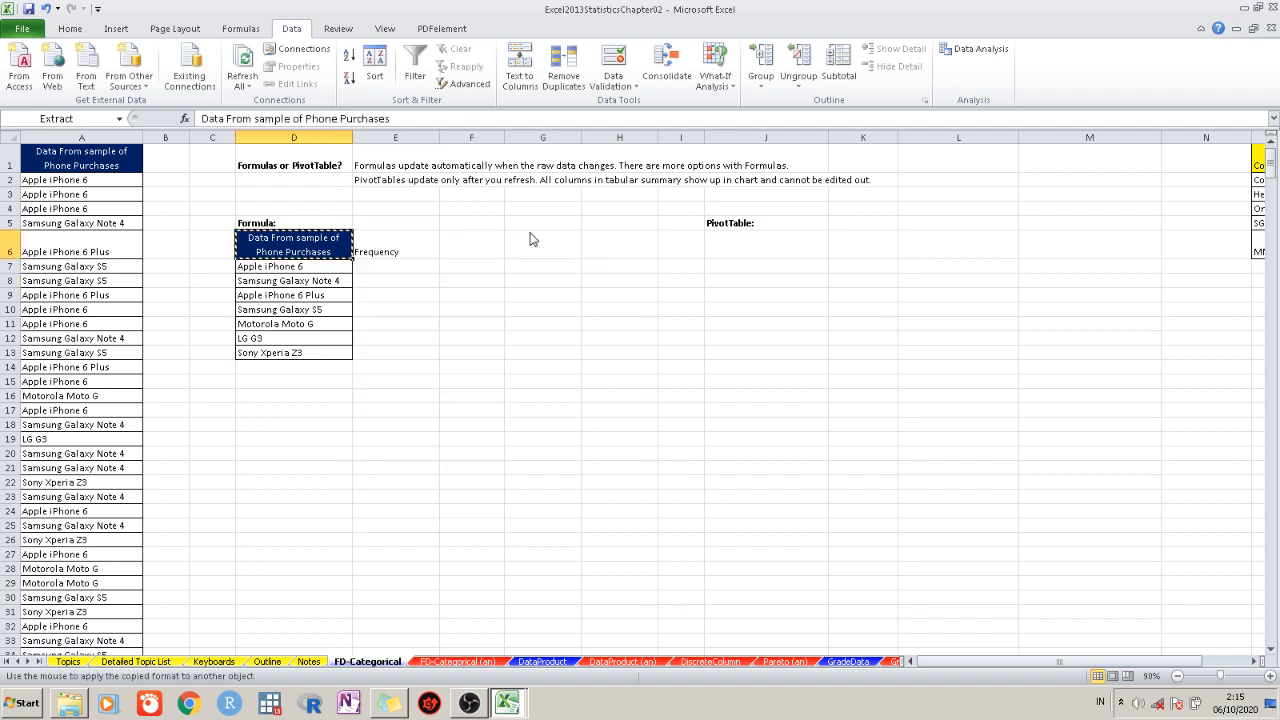
click(415, 253)
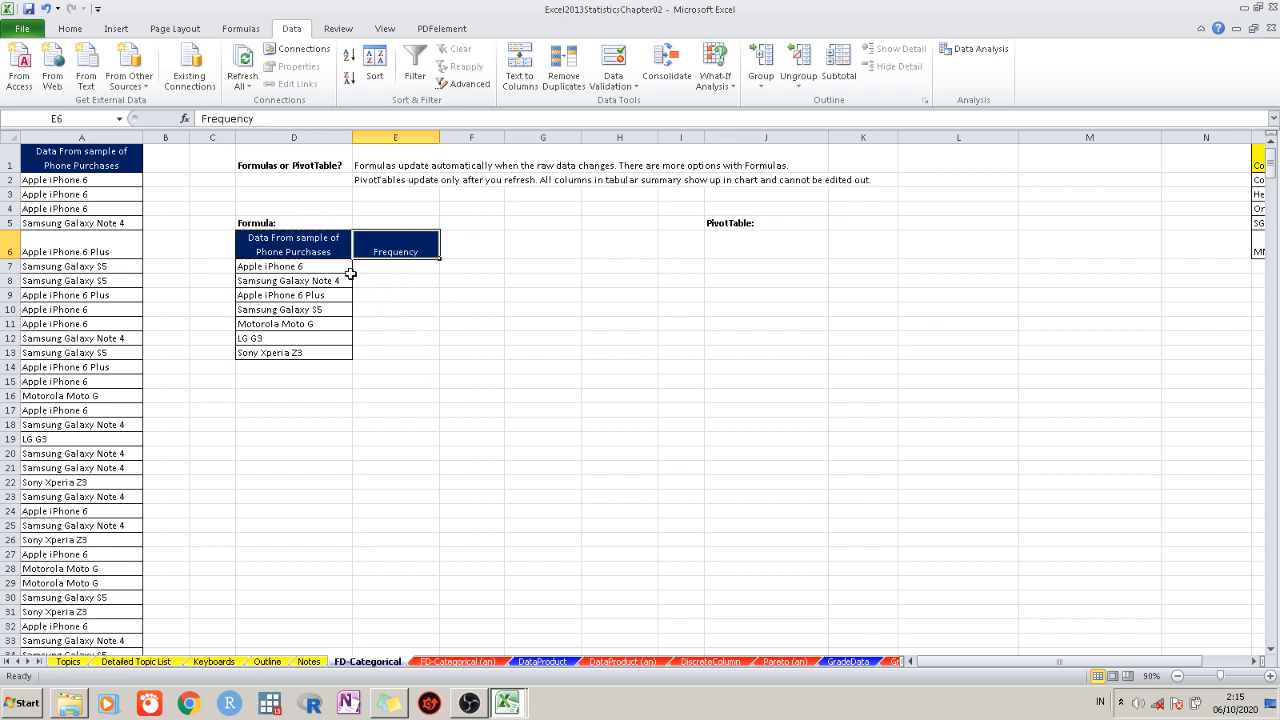
Start a COUNTIFS formula in cell E7 with A2:A560 as its criteria range
click(405, 267)
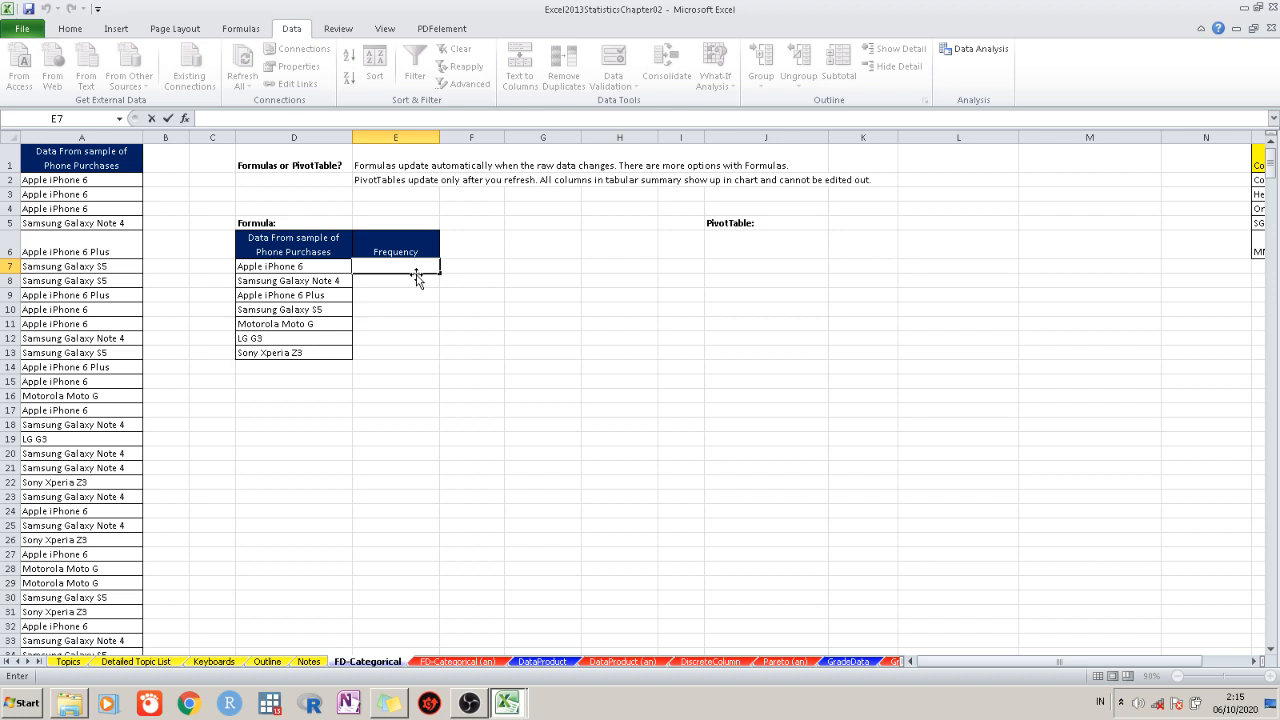
text(=countiff)
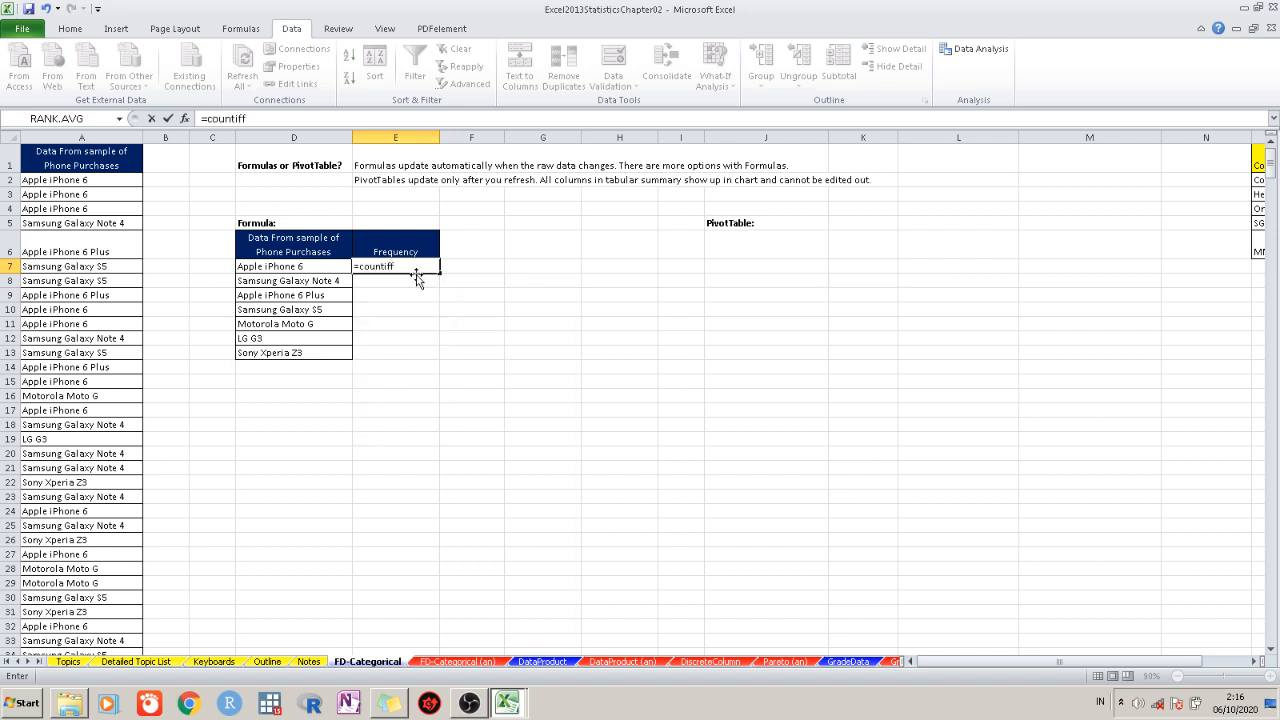
key(BackSpace)
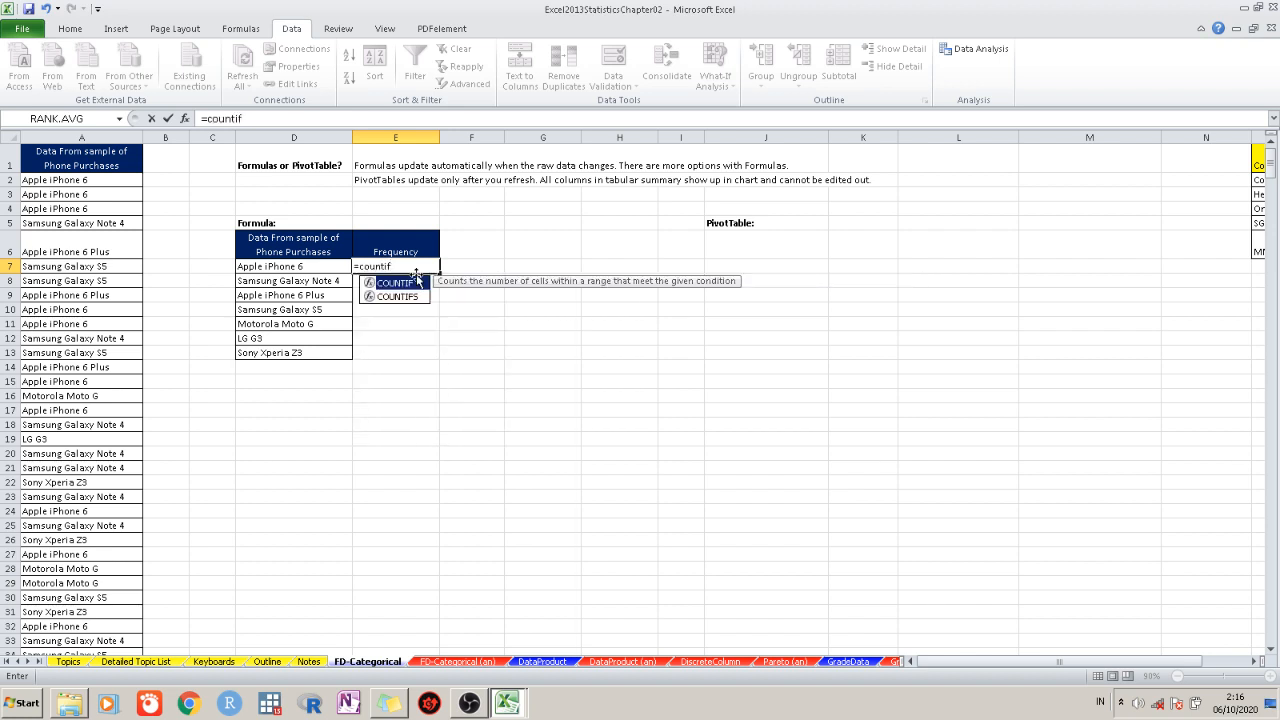
text(s()
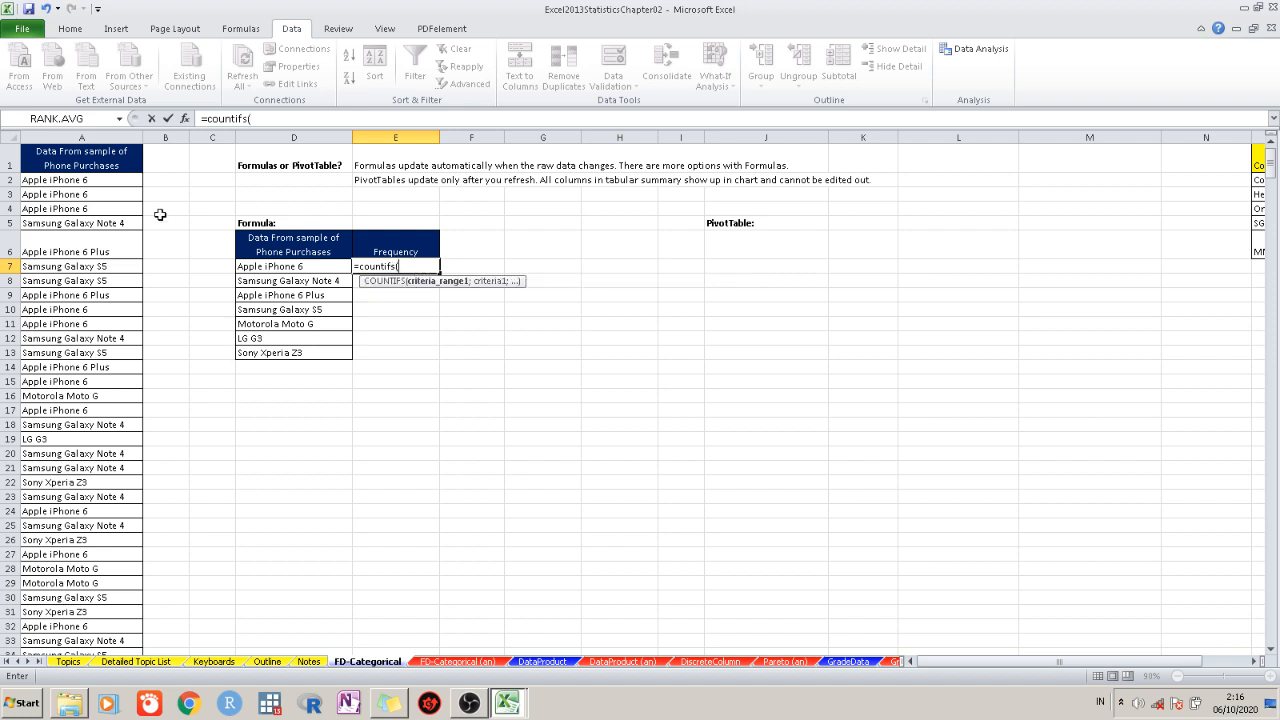
click(61, 178)
key(shift+Up)
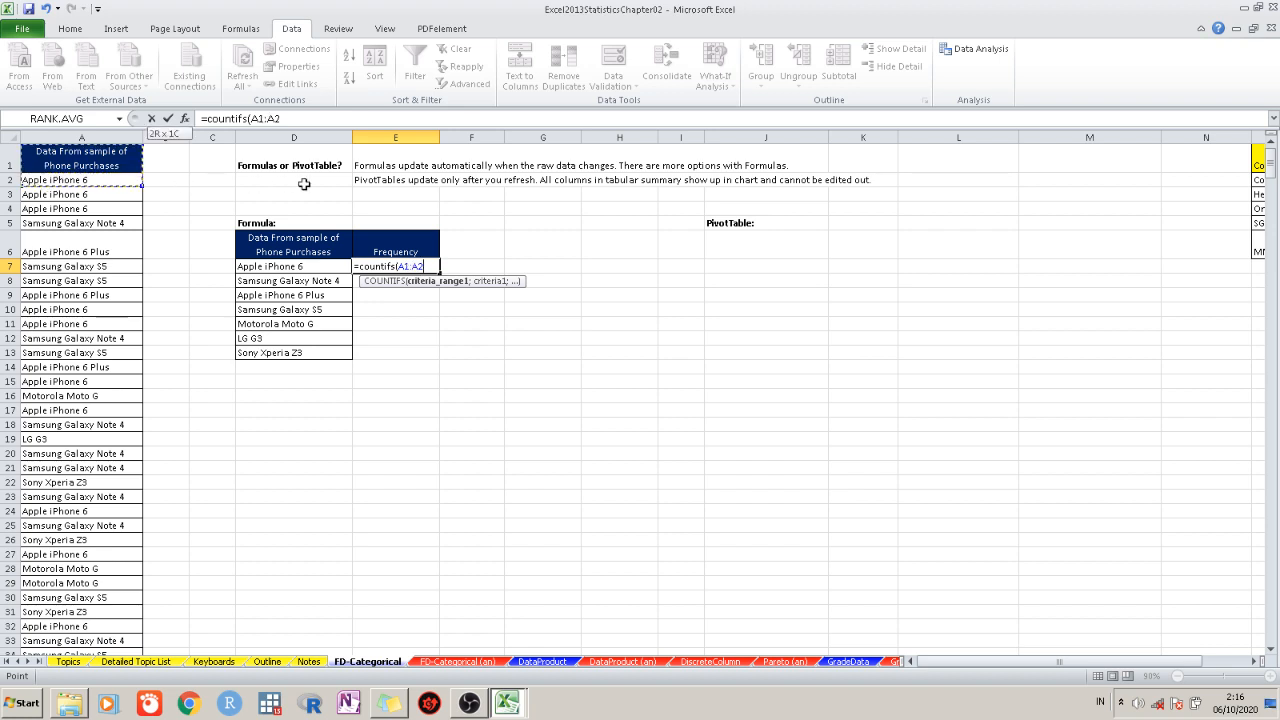
key(ctrl+shift+Down)
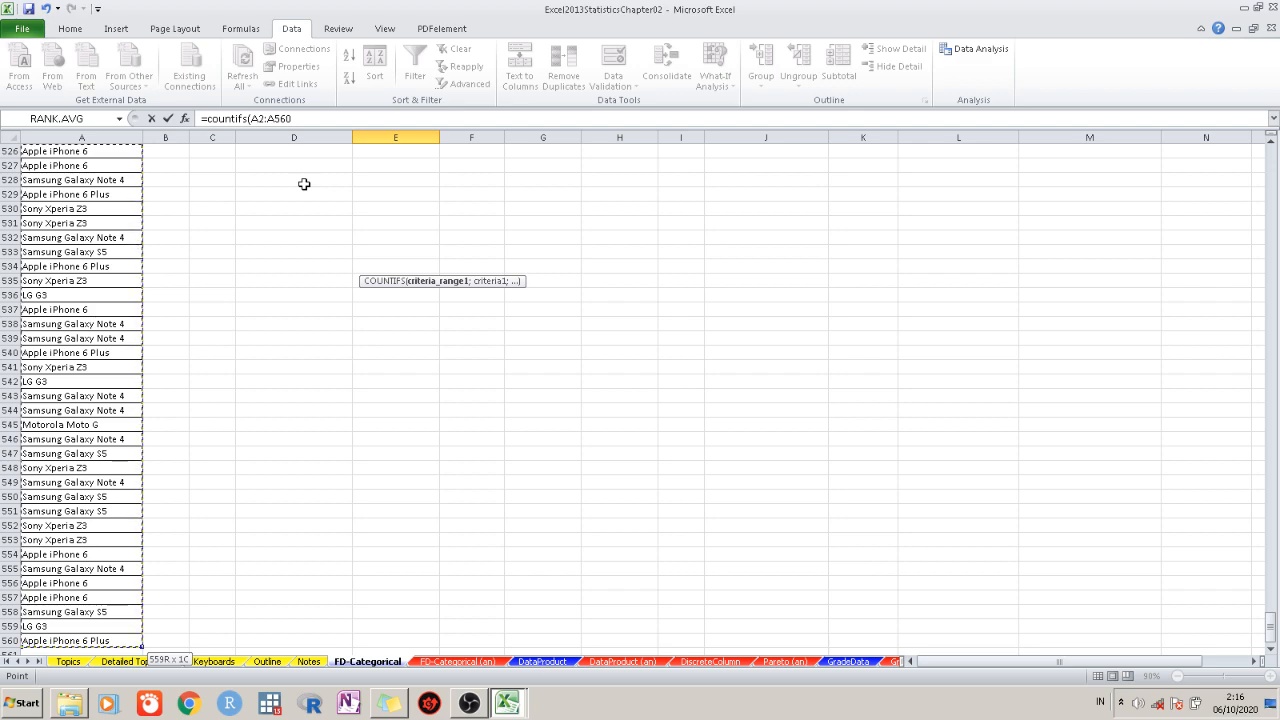
scroll(304, 184, up, 11)
scroll(298, 198, up, 13)
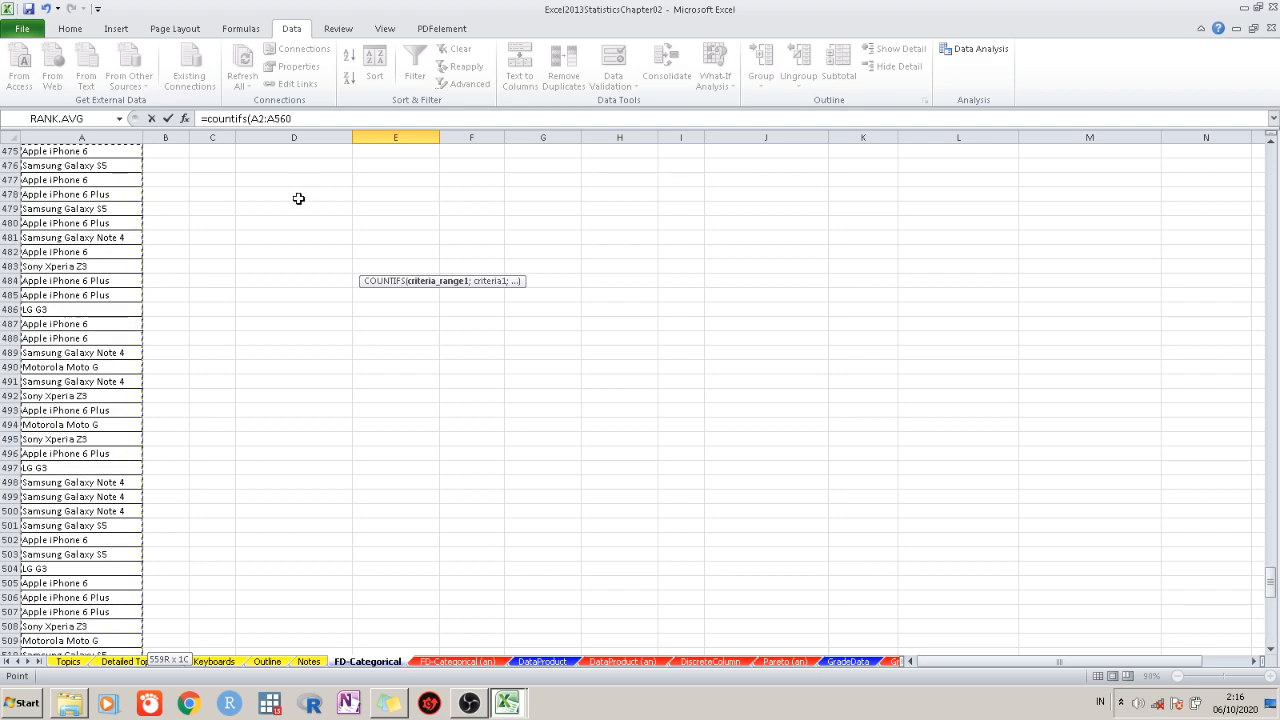
drag(1270, 562, 1270, 142)
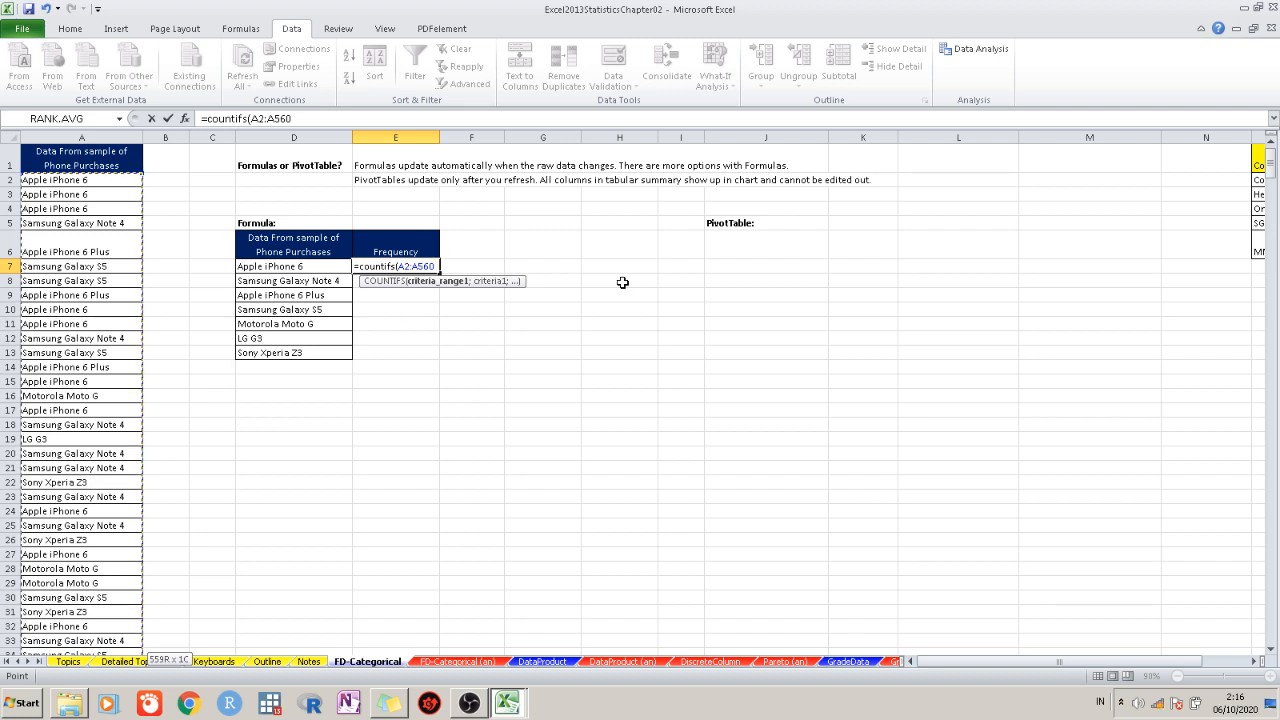
Add D7 as the criterion of the COUNTIFS formula in E7 and complete the entry
text(;)
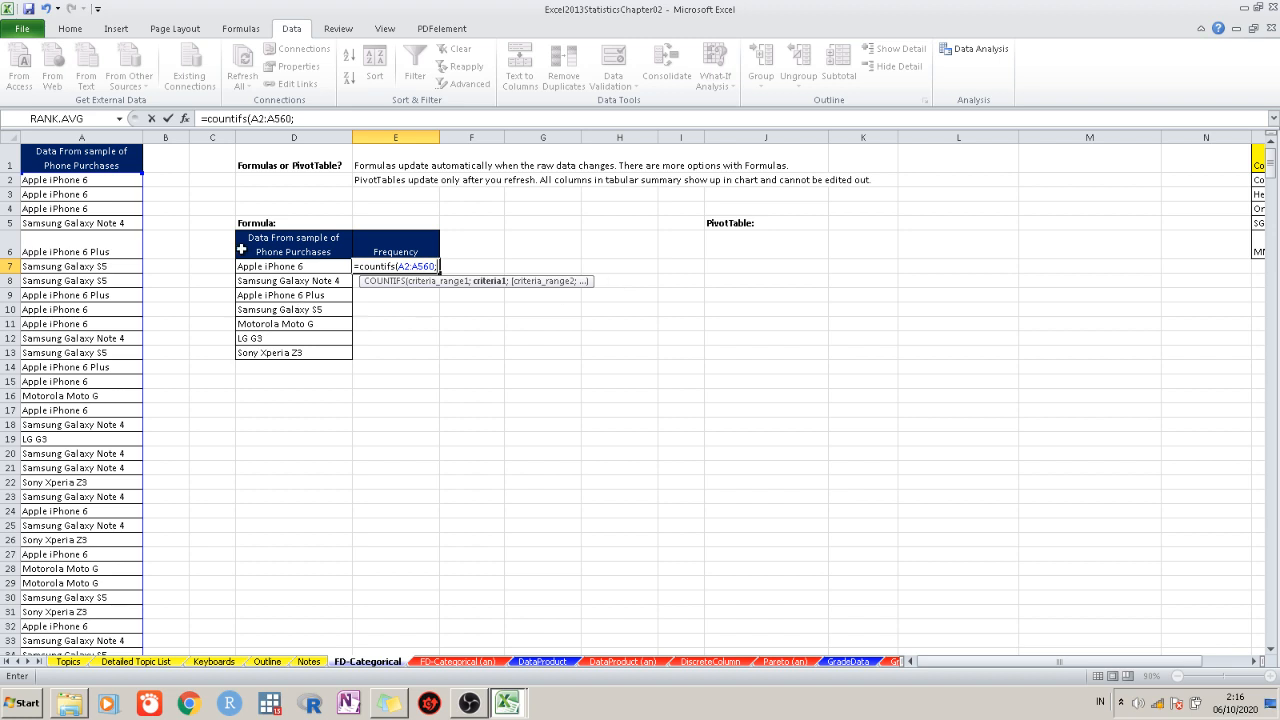
click(288, 268)
key(Left)
key(Right)
click(435, 267)
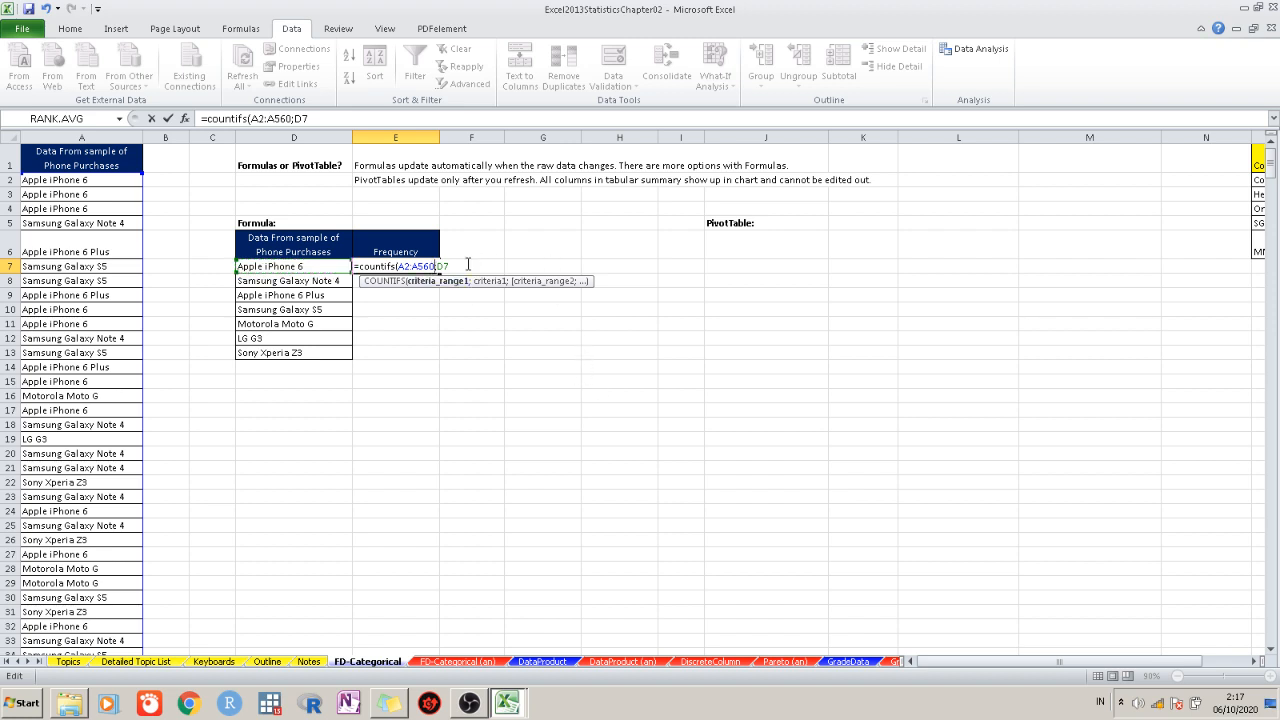
key(Right)
key(Return)
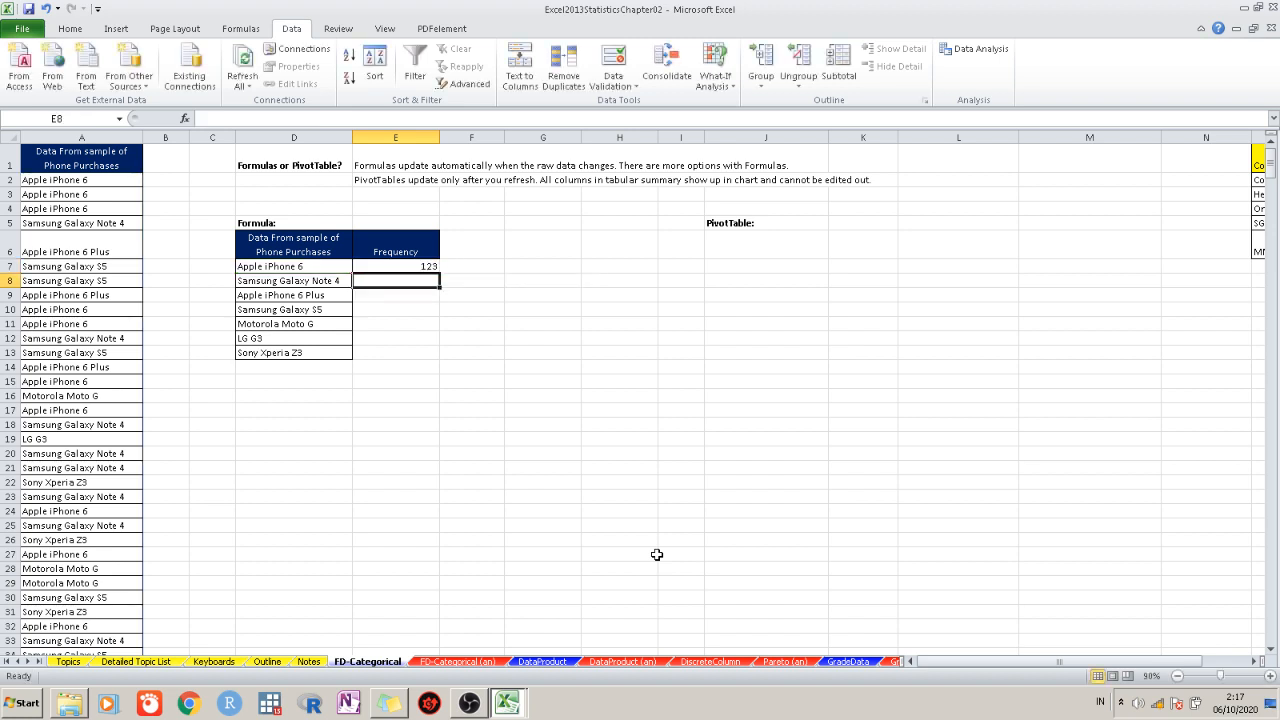
Fill the COUNTIFS formula from E7 down to E13 and check the formula in the last row
click(422, 266)
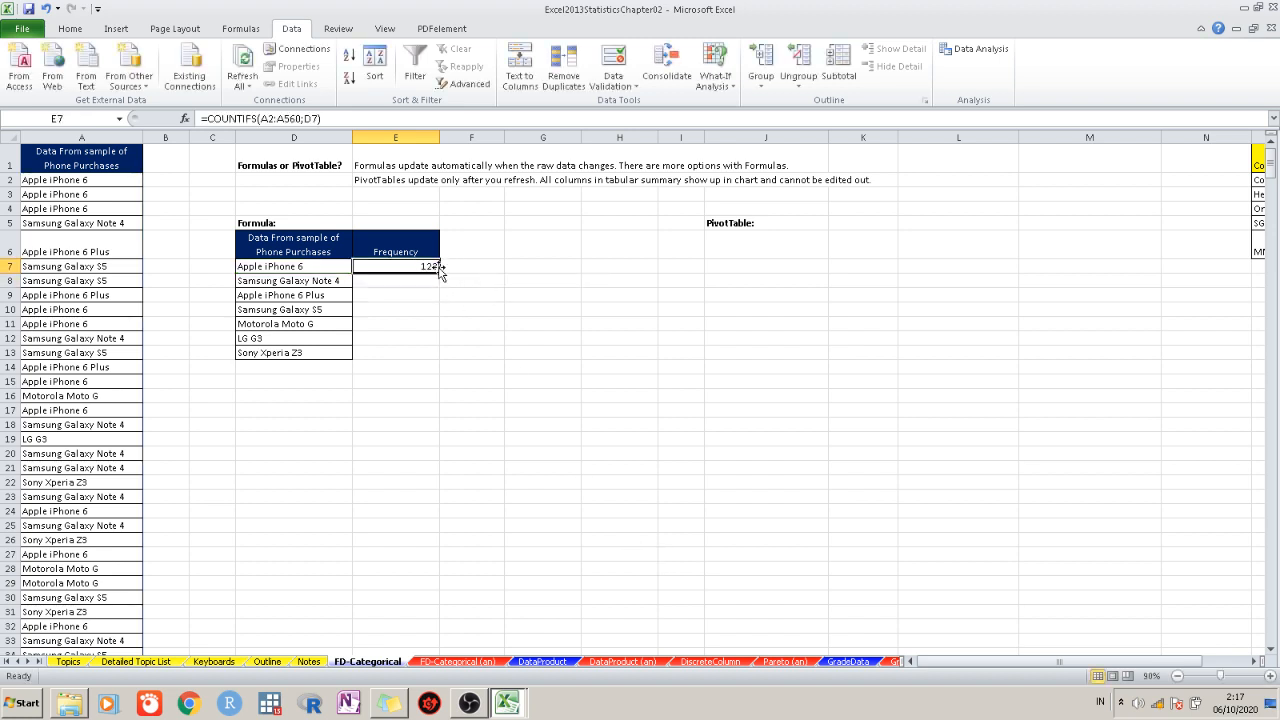
double_click(439, 272)
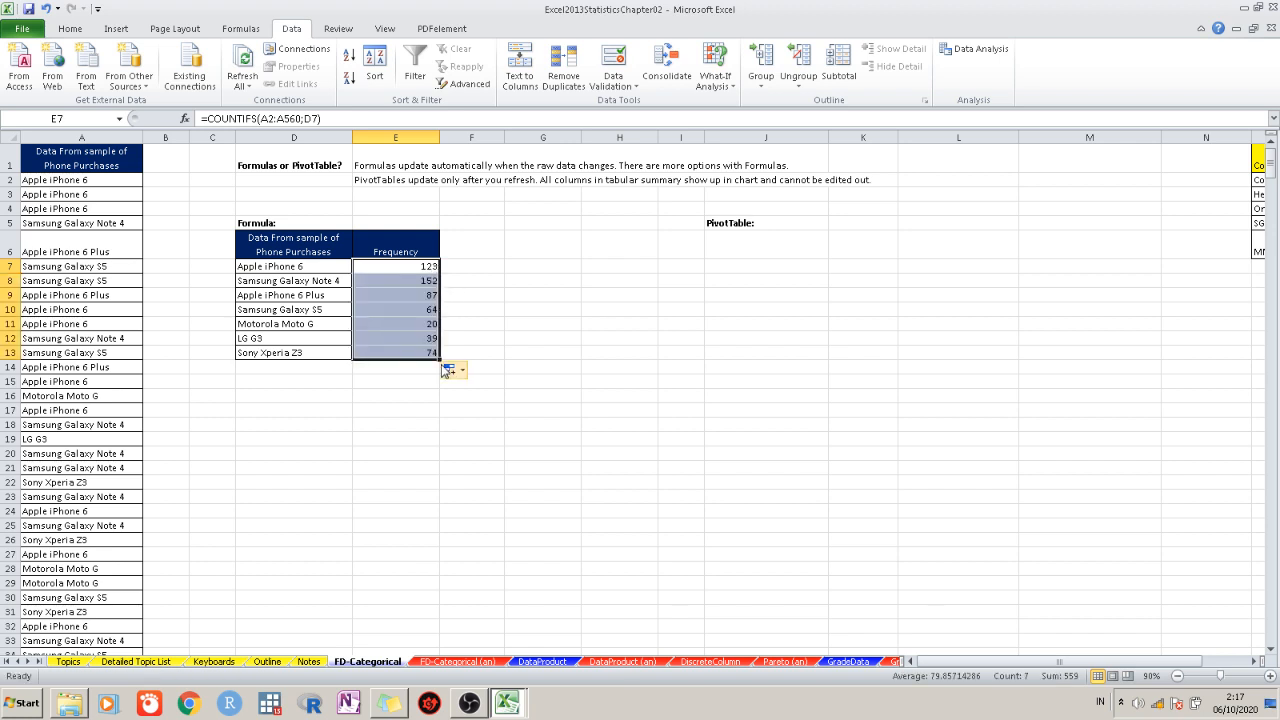
click(397, 353)
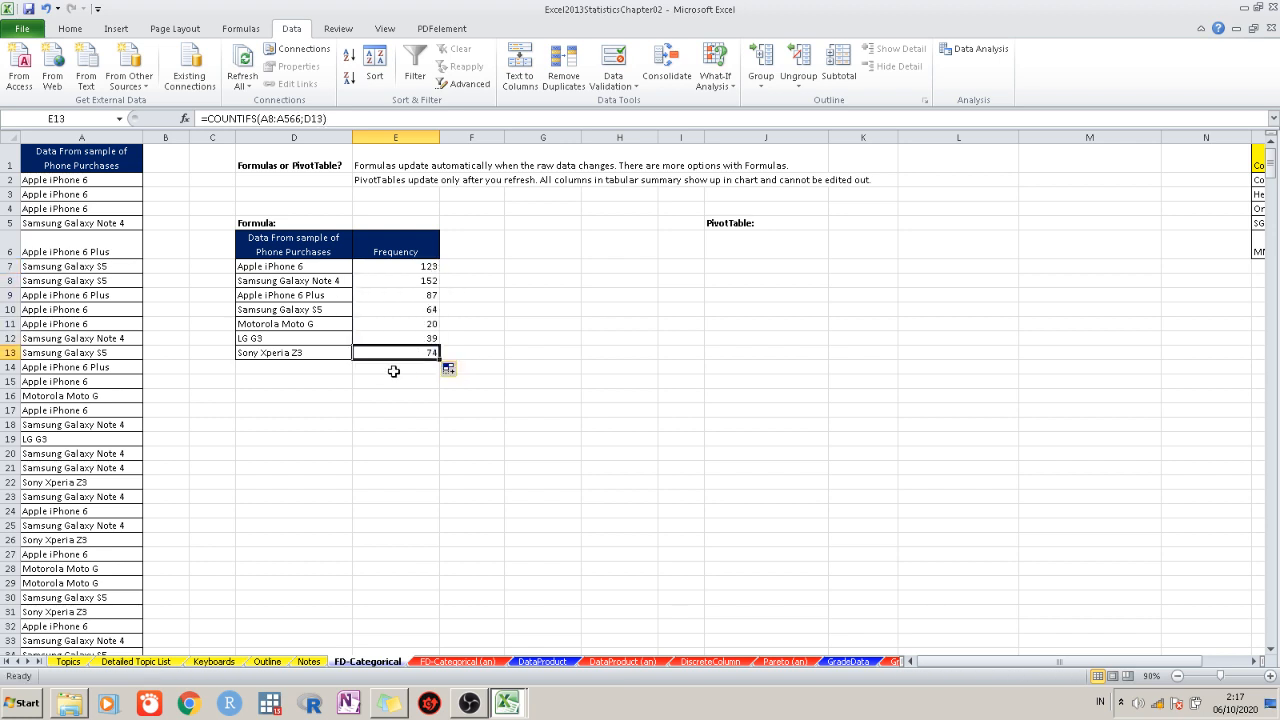
Sum the frequencies E7:E13 in cell E14 and label the row "Total" in D14
click(394, 368)
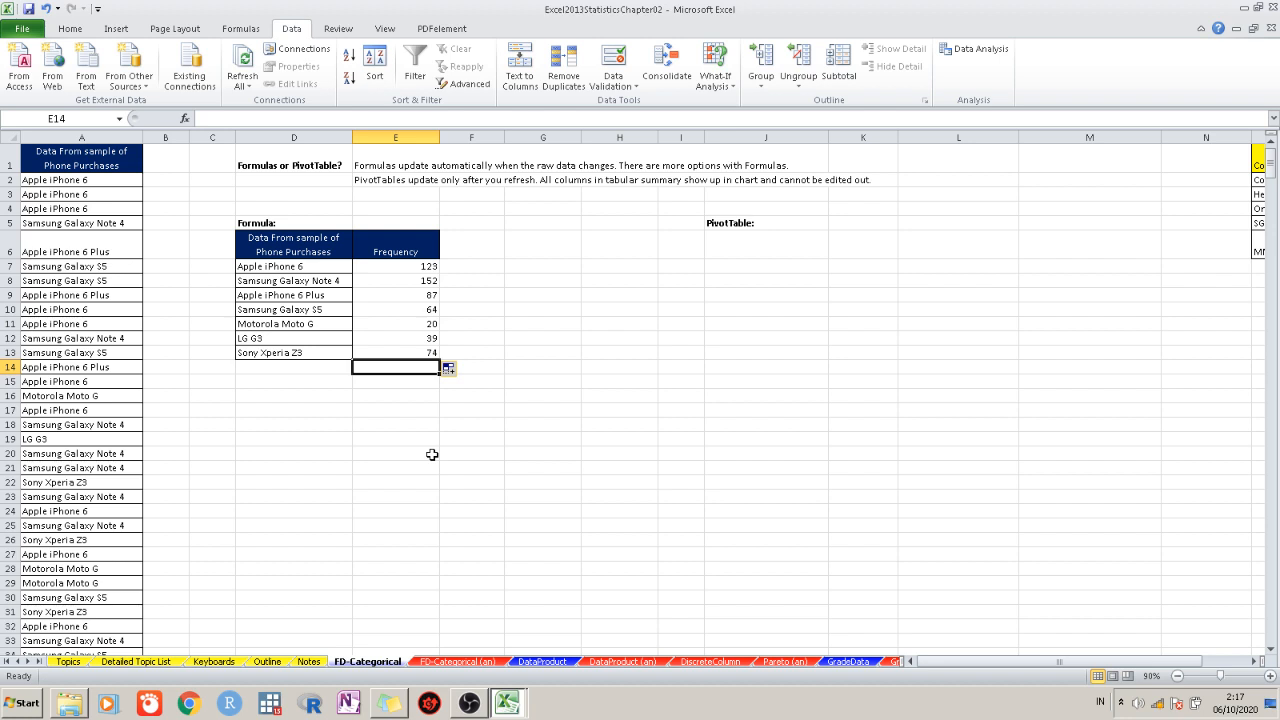
key(alt+equal)
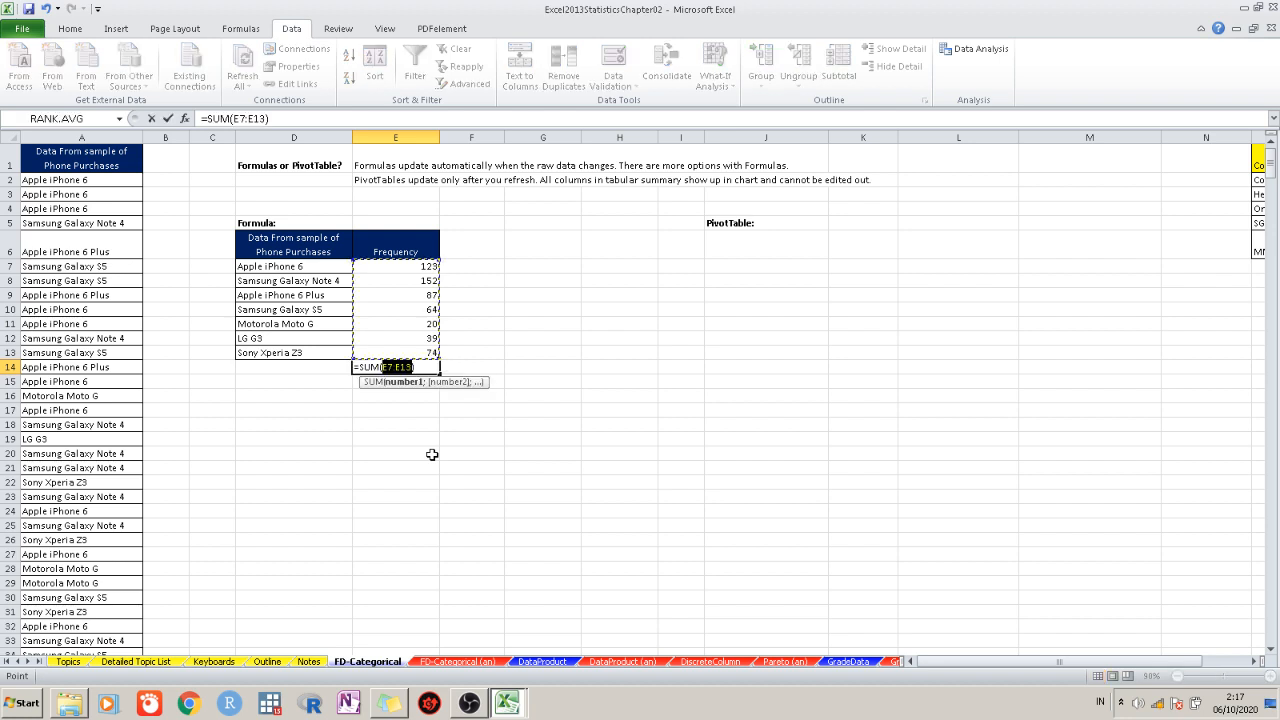
key(Return)
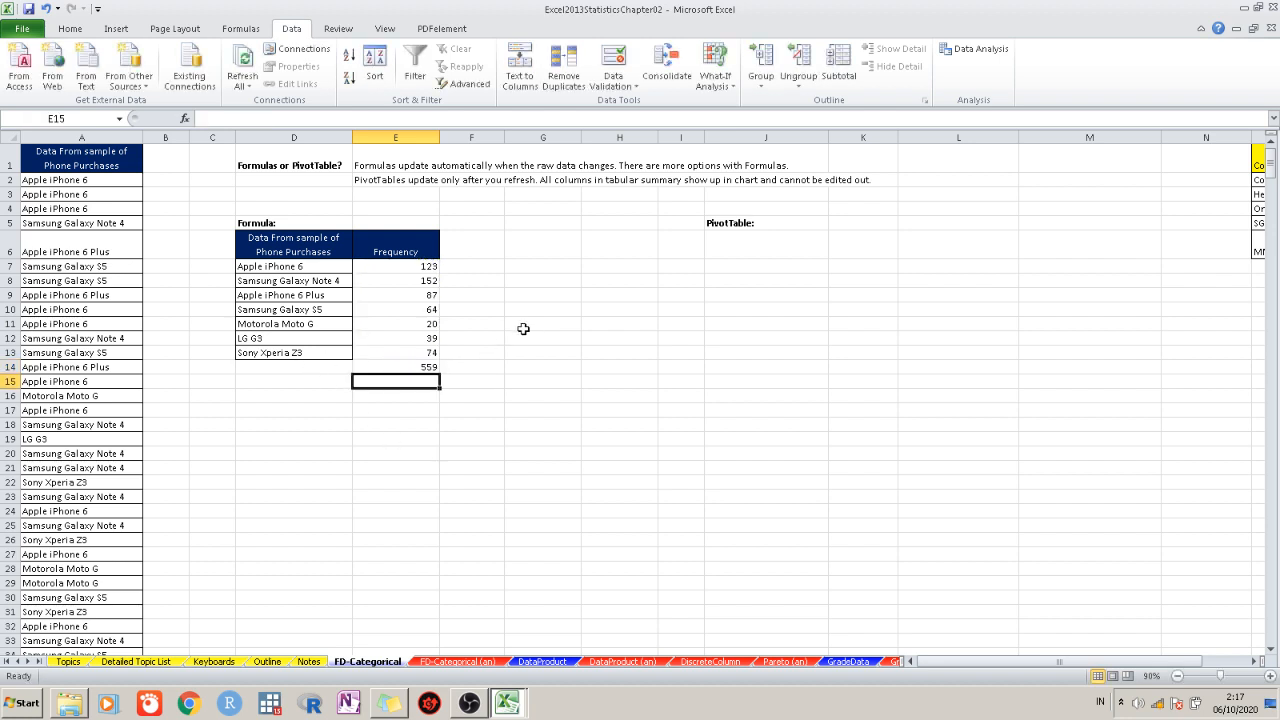
double_click(320, 368)
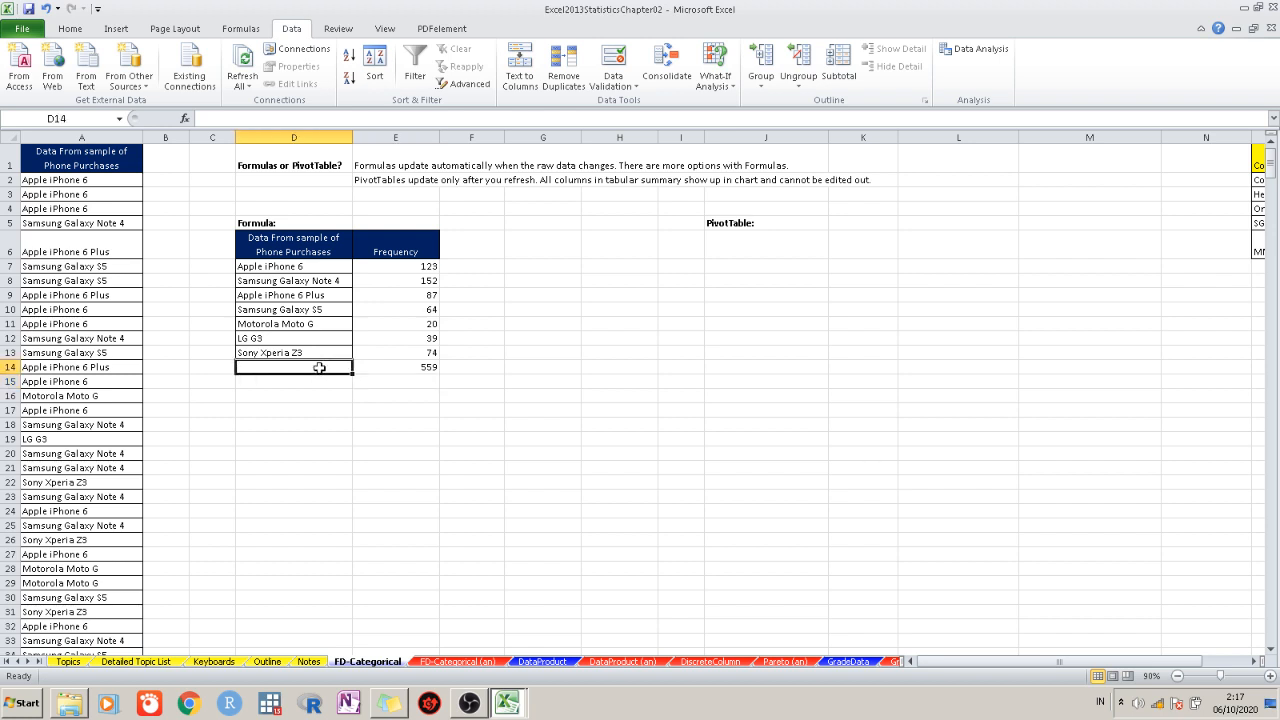
text(To)
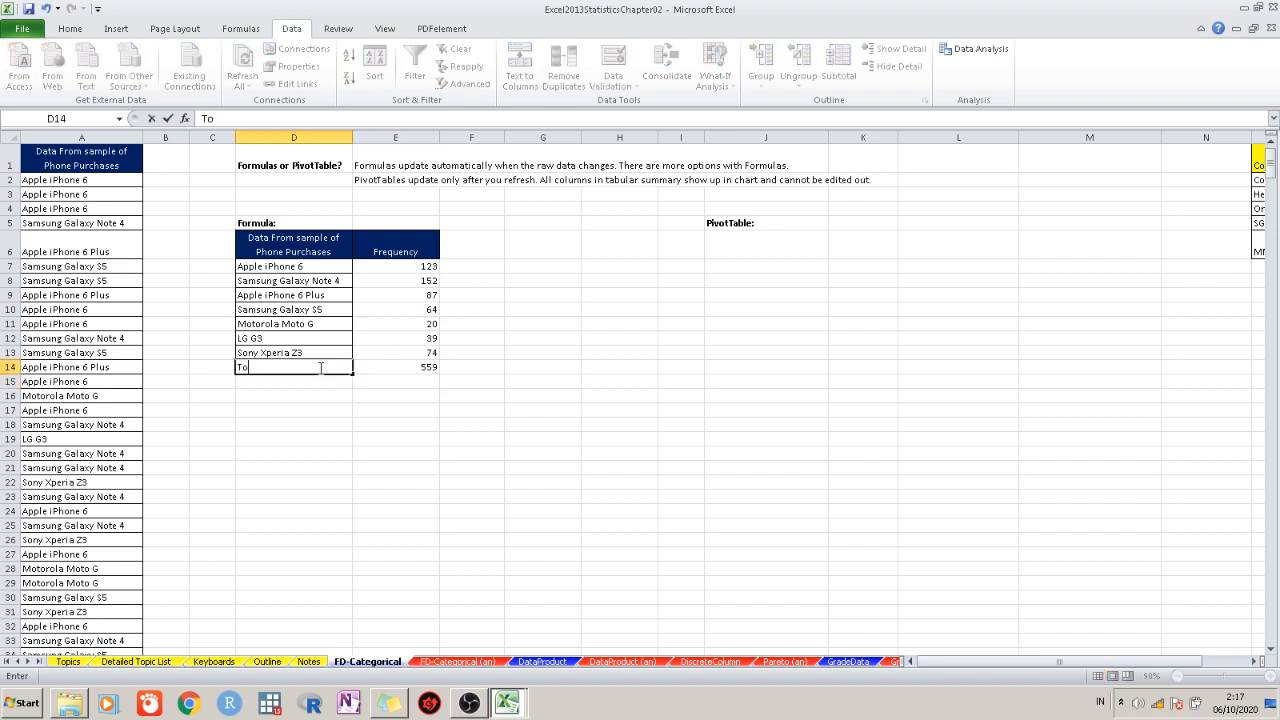
text(tal)
click(423, 369)
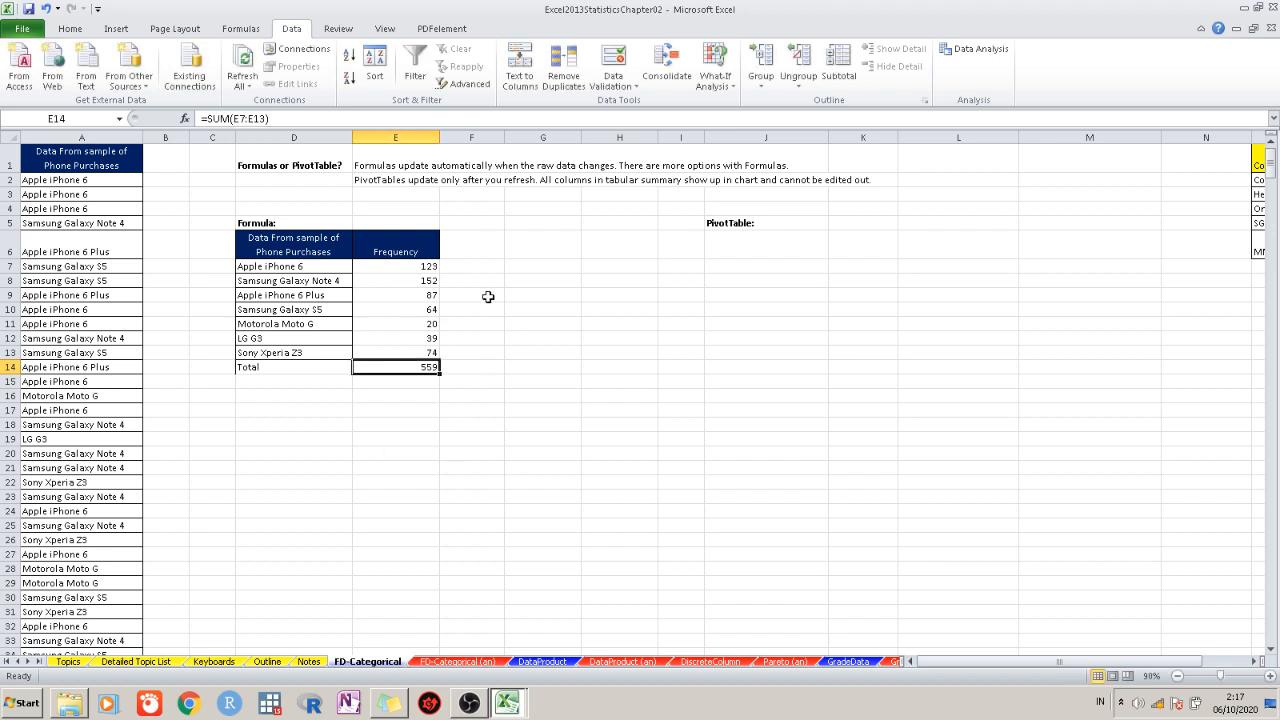
Apply all borders to the frequency cells E7:E14
drag(390, 268, 391, 367)
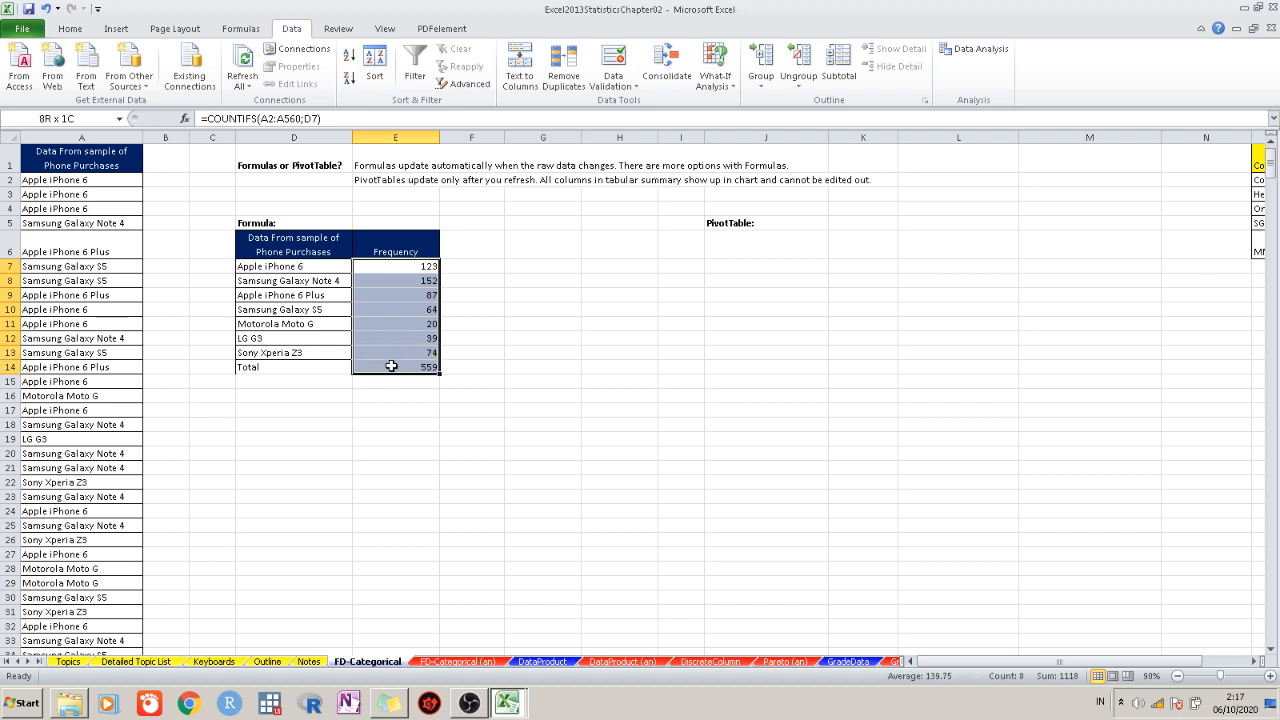
click(70, 28)
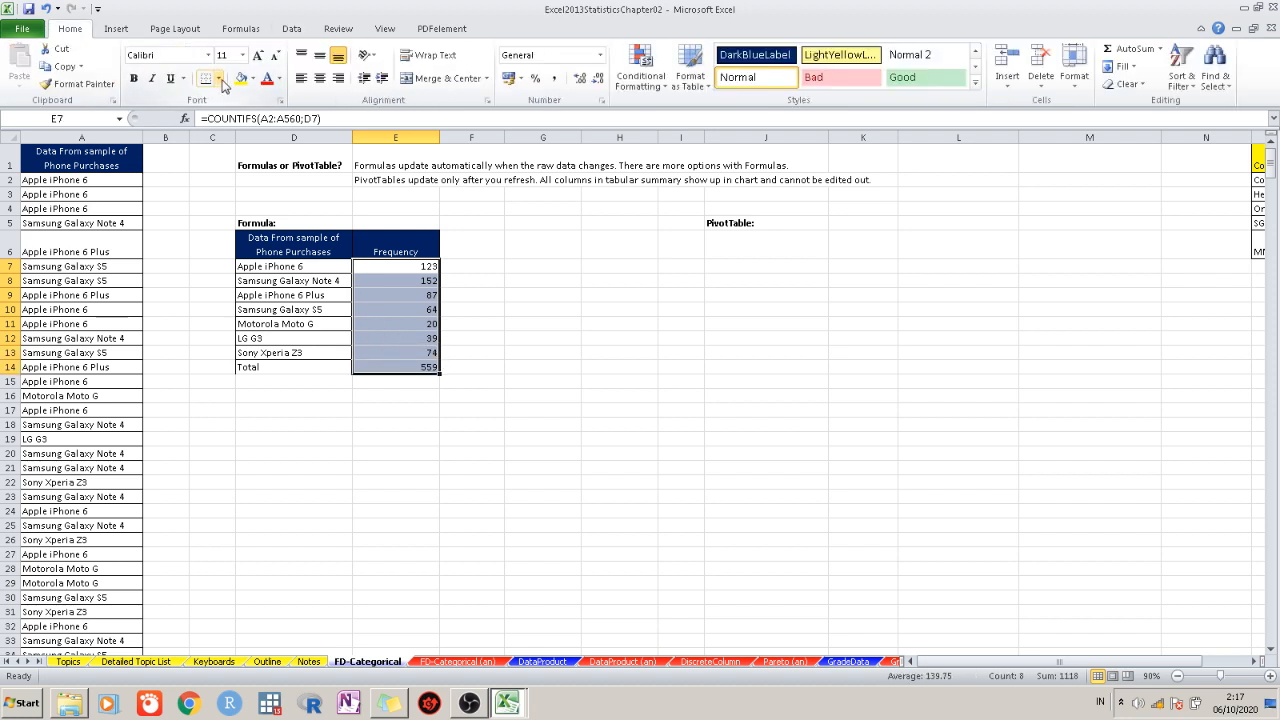
click(219, 78)
click(233, 206)
click(557, 351)
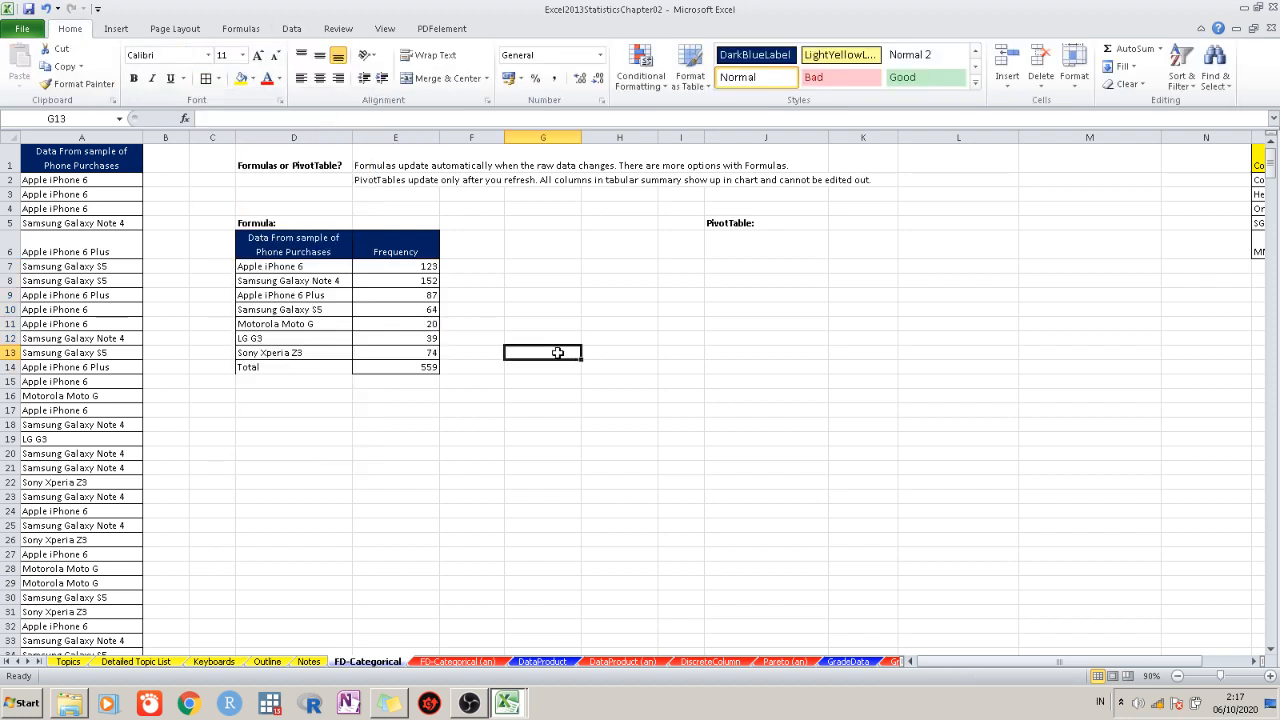
Apply outside borders to the Total row, cells D14:E14
drag(326, 366, 395, 374)
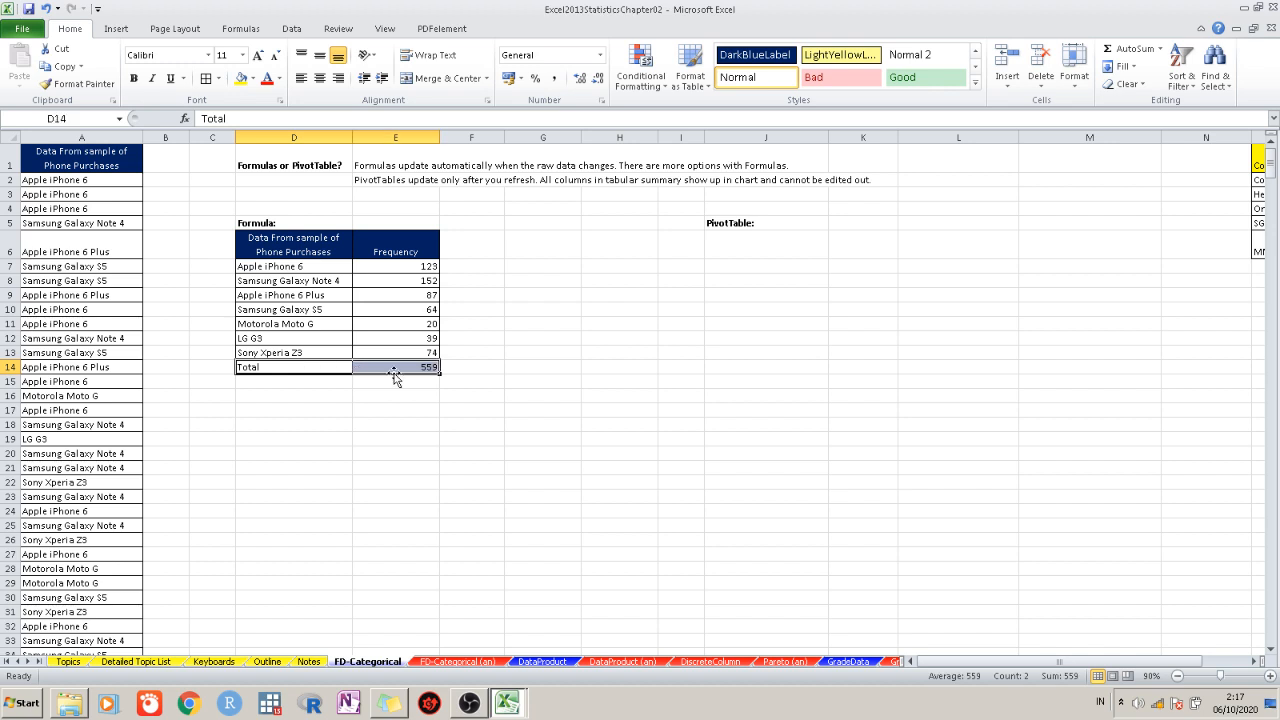
click(632, 366)
drag(340, 367, 366, 371)
click(218, 78)
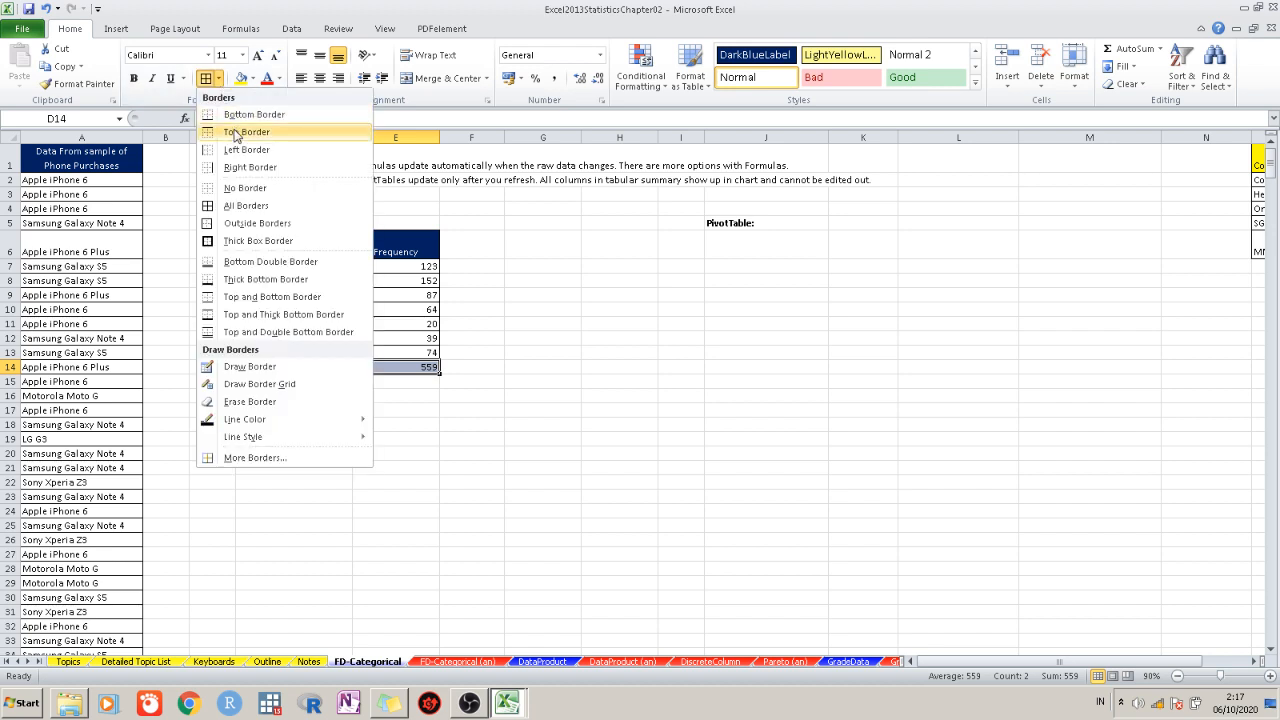
click(264, 223)
click(748, 566)
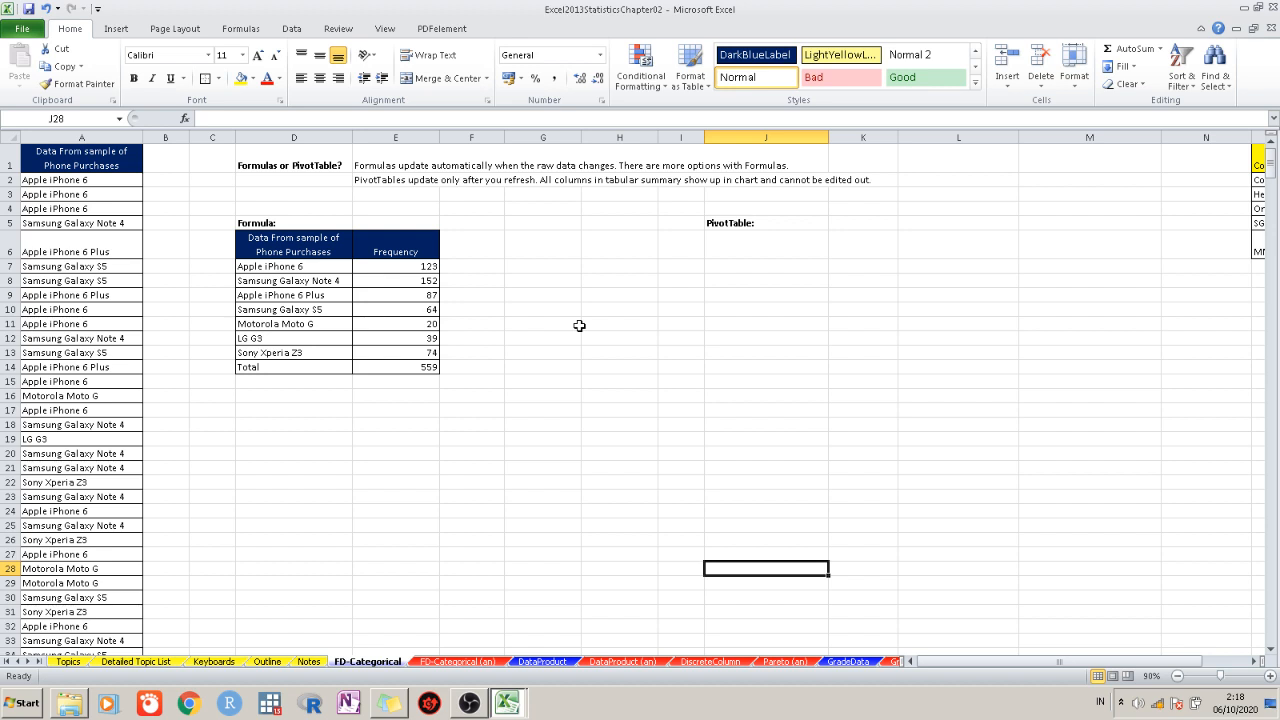
Enter the heading "Relative Frequency" in cell F6 and widen column F to fit it
click(498, 251)
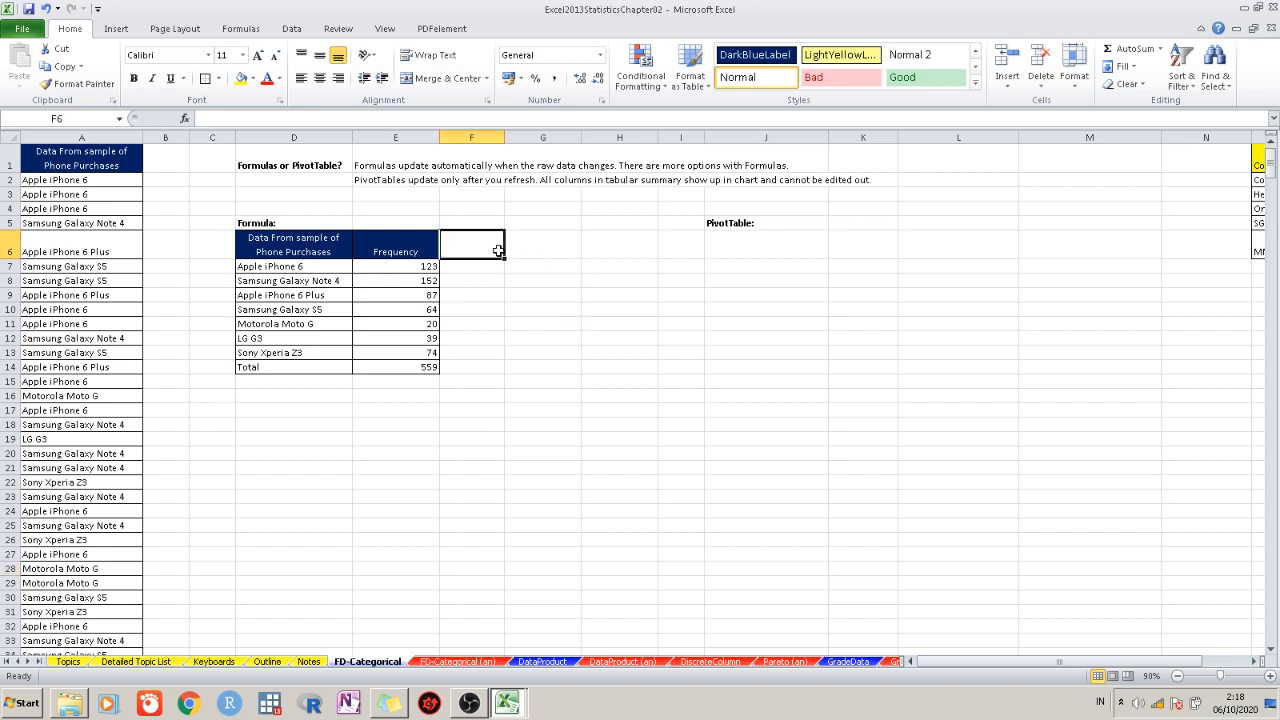
double_click(499, 251)
text(Relative)
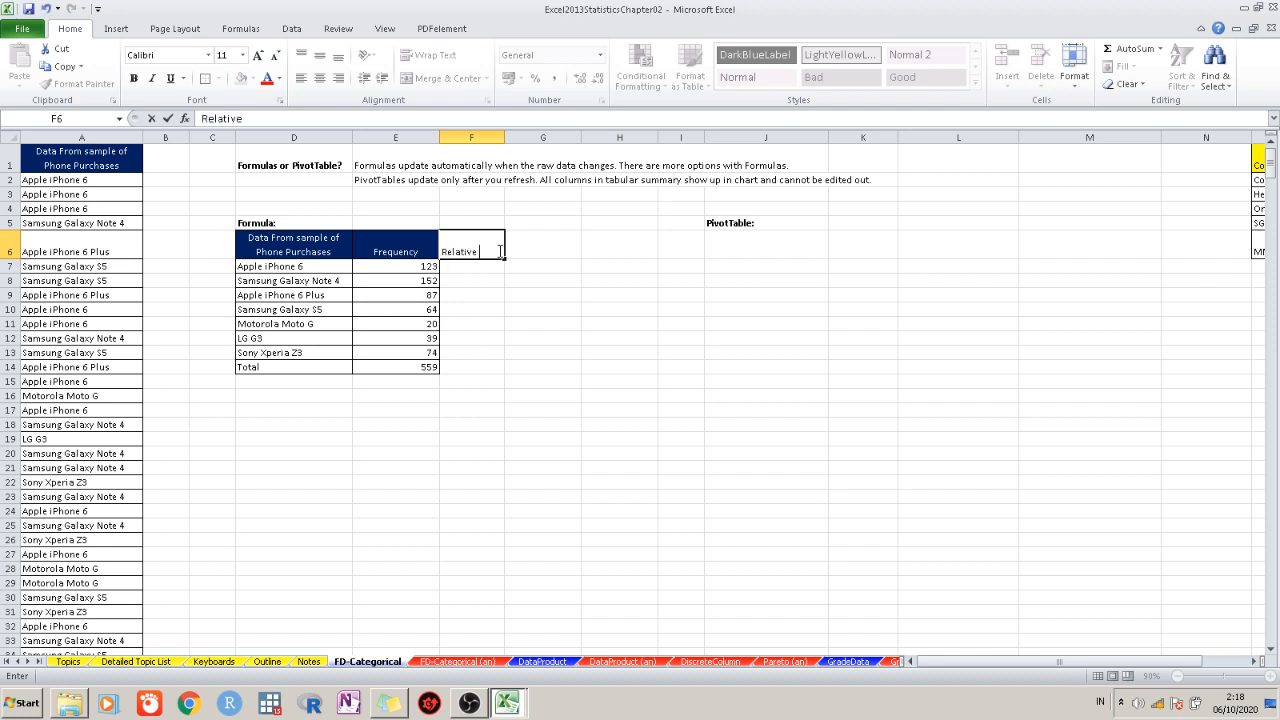
text( Frequency)
click(498, 290)
drag(504, 137, 529, 136)
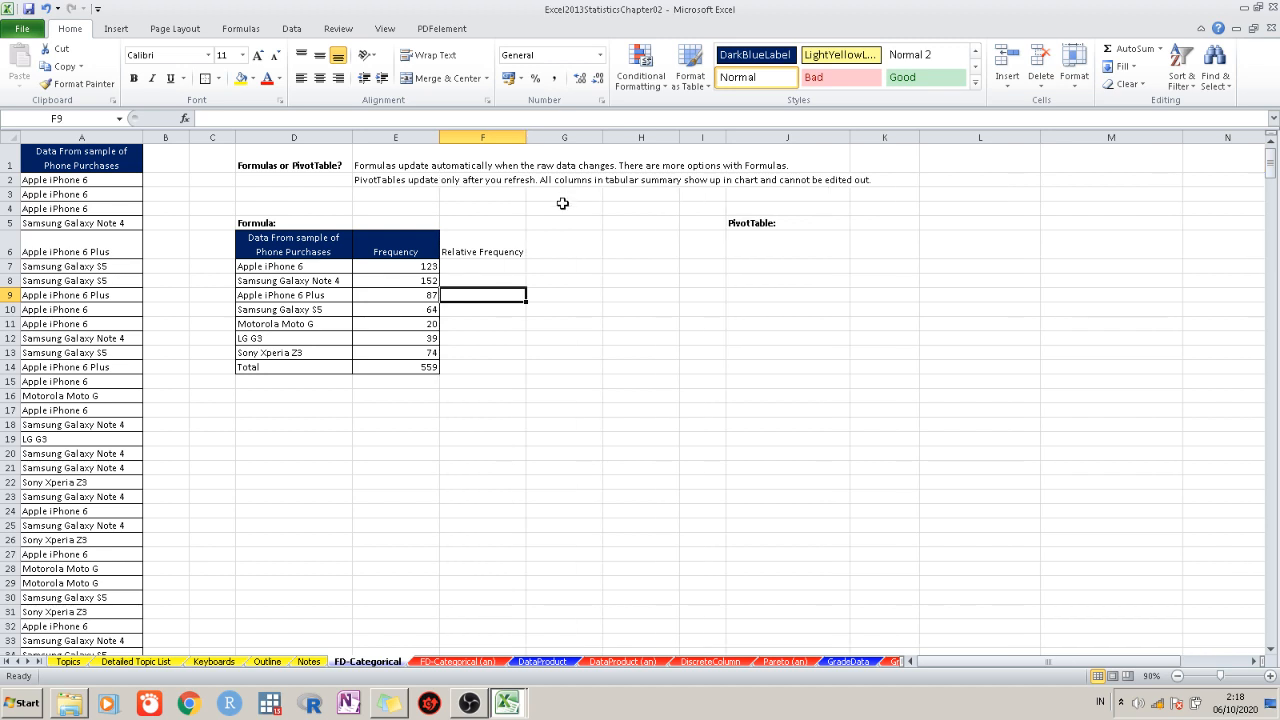
Copy the header formatting of cell E6 onto the "Relative Frequency" heading in F6
click(416, 368)
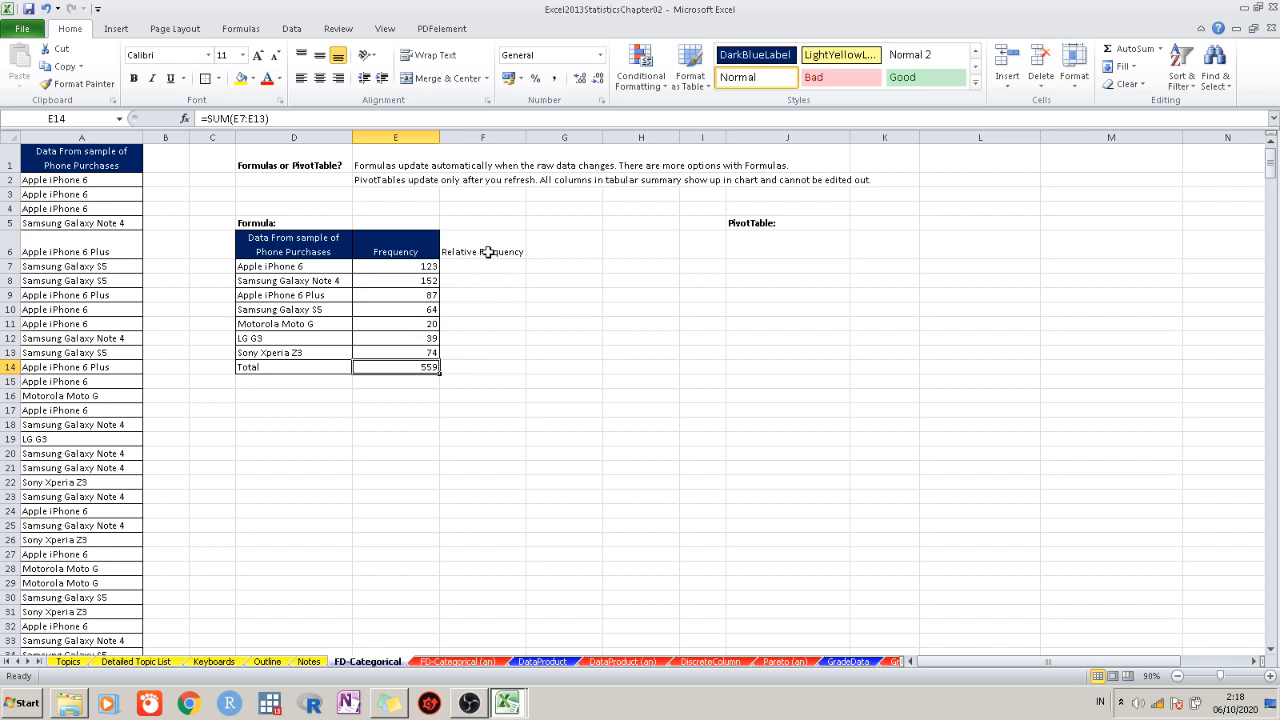
click(405, 253)
right_click(410, 250)
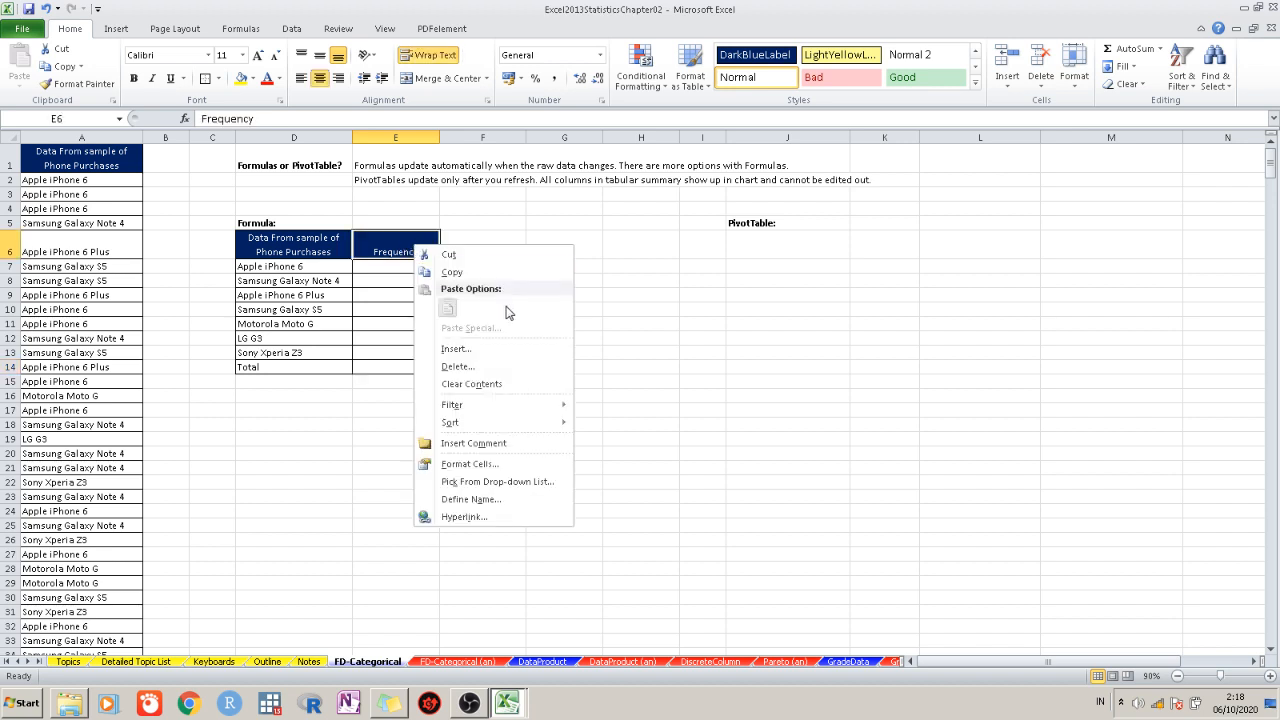
click(605, 218)
click(510, 256)
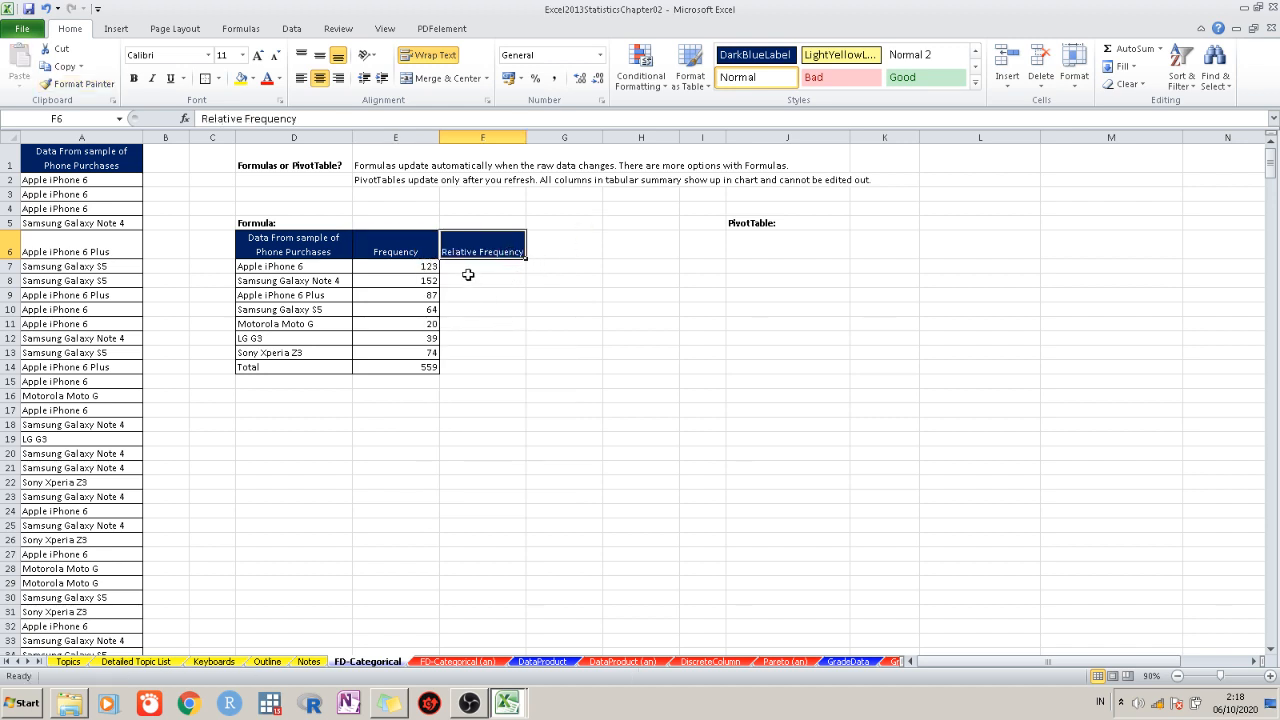
Fill the frequency cells E7:E14 with the recently used light green color
click(416, 267)
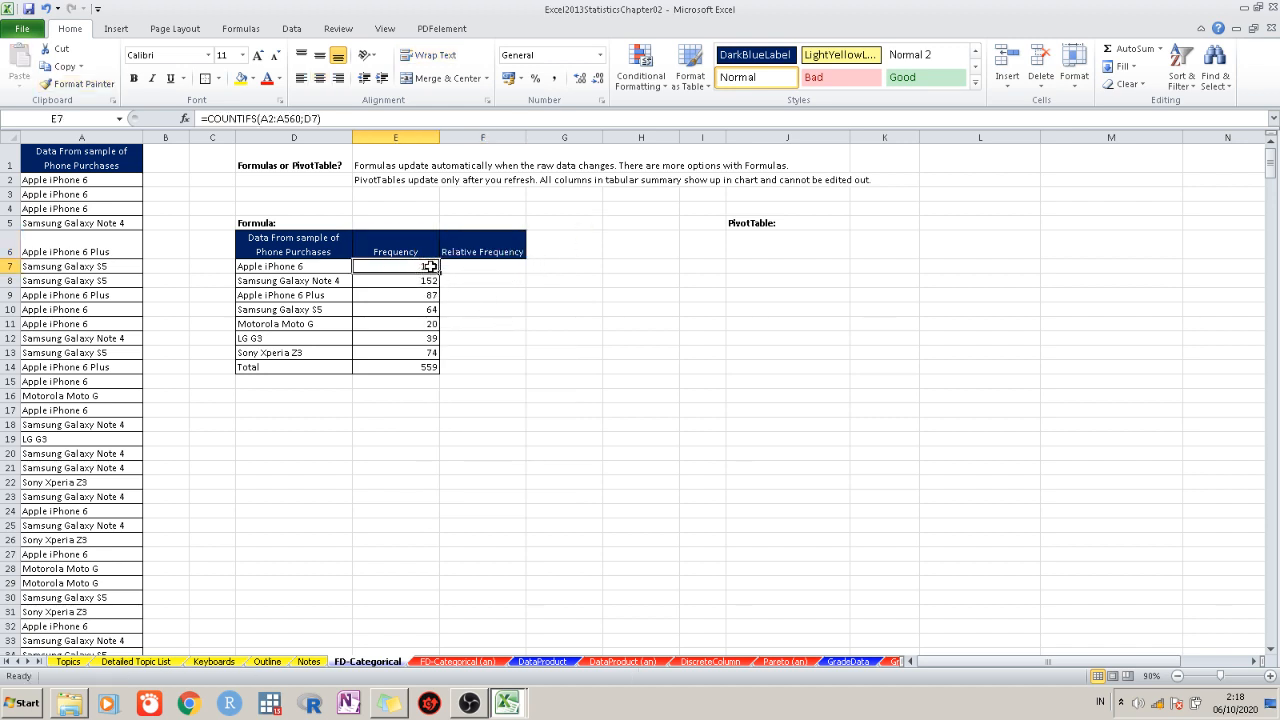
drag(430, 266, 434, 368)
click(474, 367)
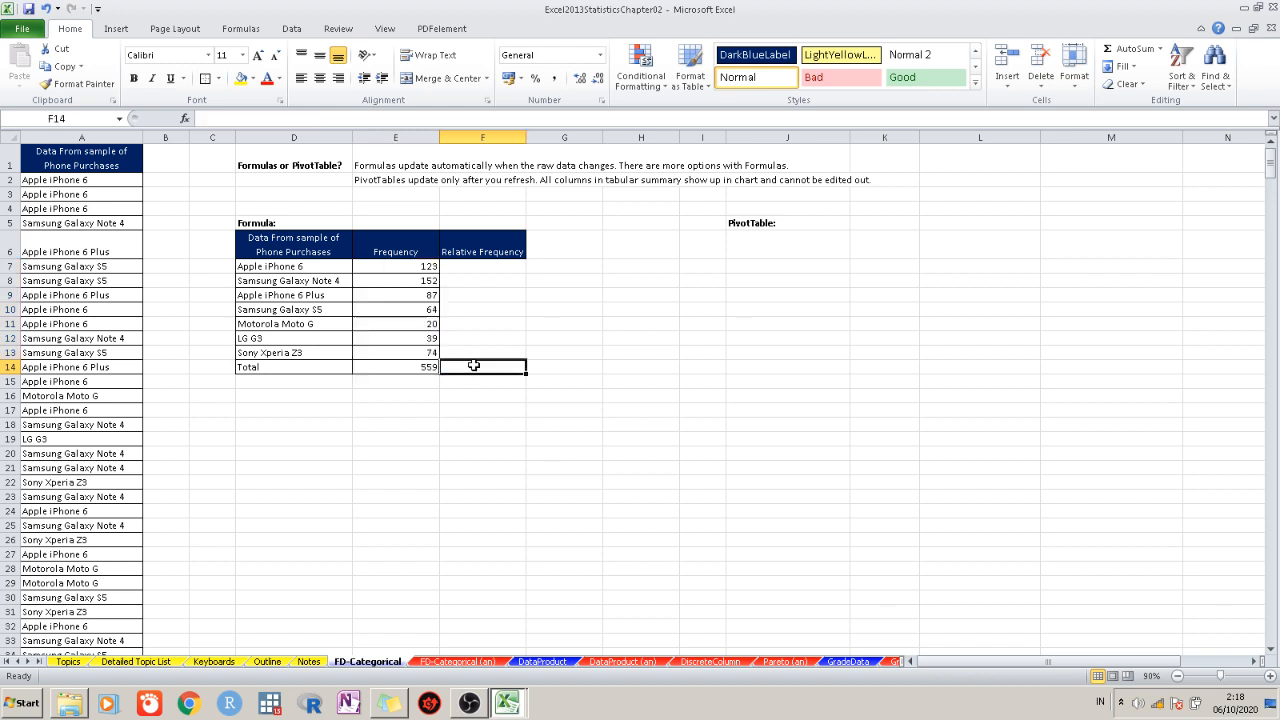
drag(429, 268, 428, 367)
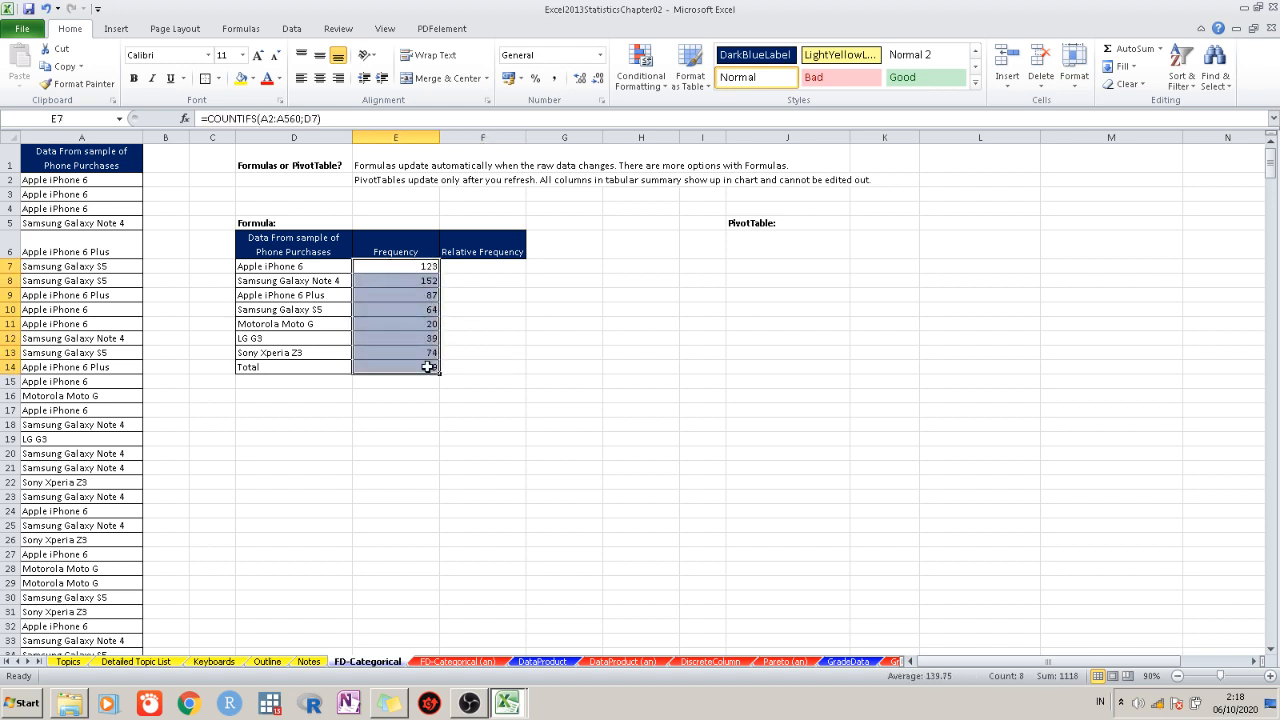
key(alt+equal)
click(254, 79)
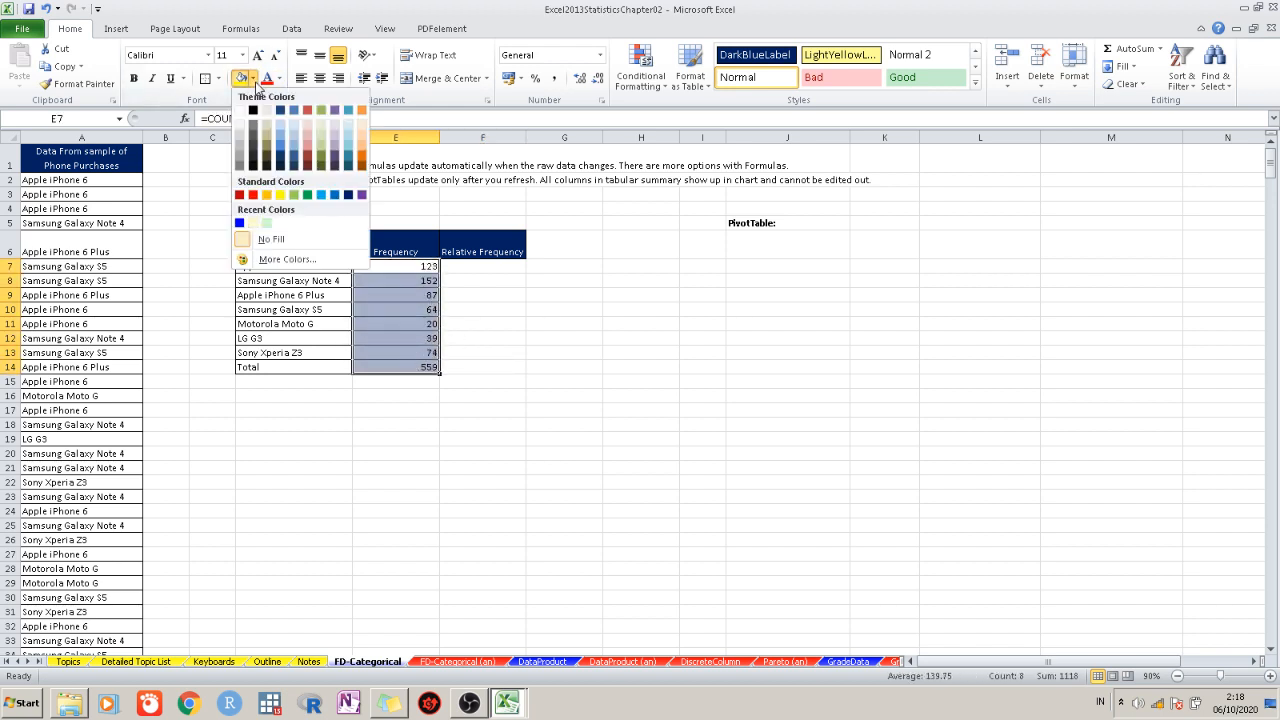
click(266, 222)
click(500, 299)
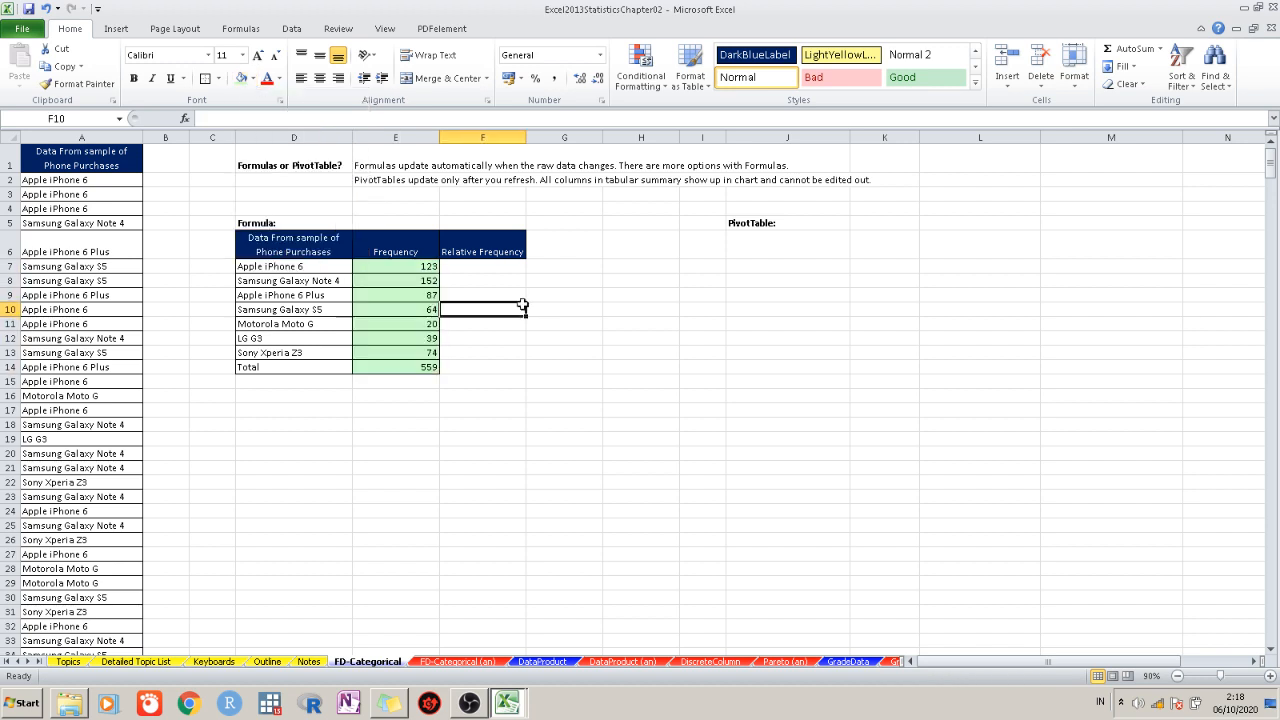
Copy the formatting of the frequency cells E7:E14 onto the relative frequency cells F7:F14
drag(425, 266, 425, 362)
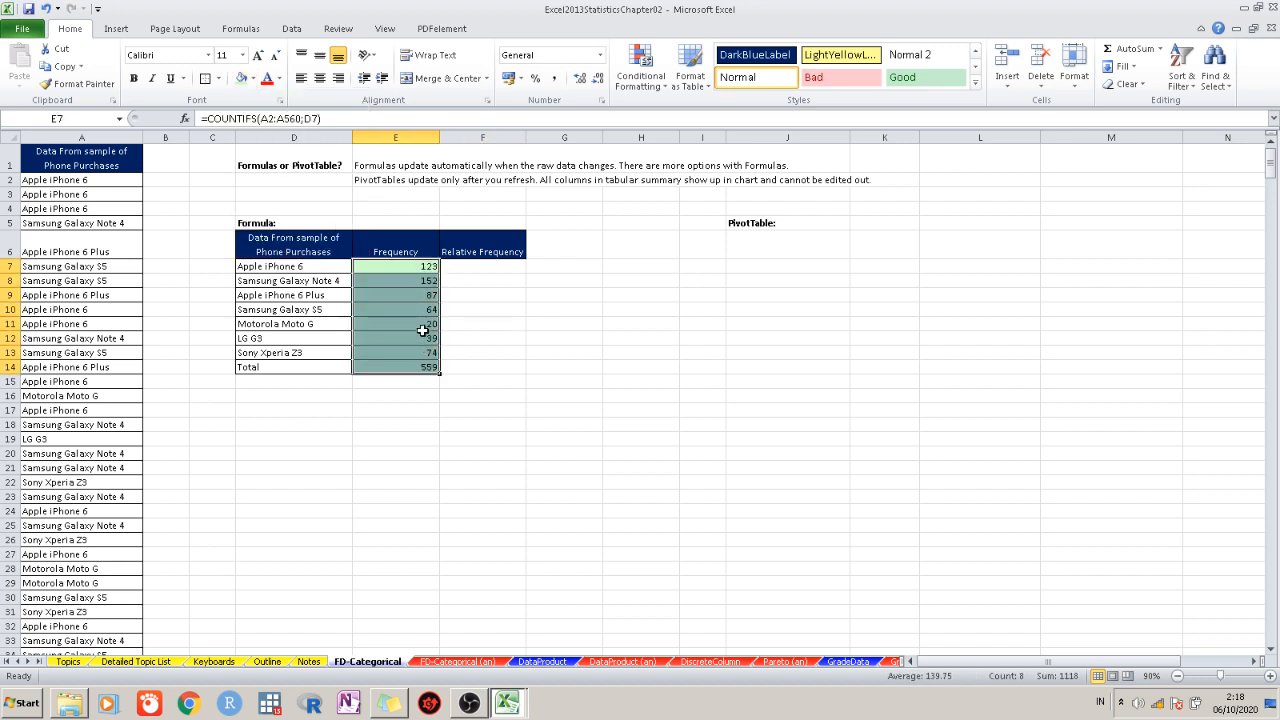
right_click(422, 330)
click(597, 312)
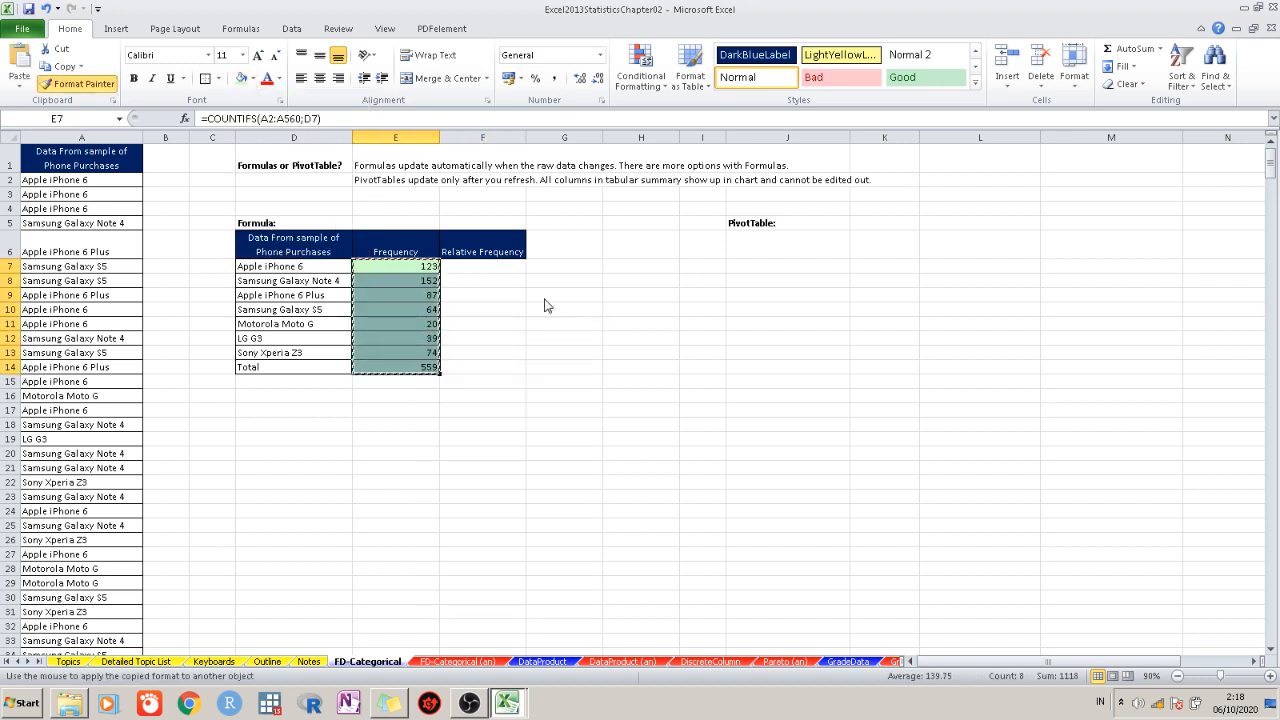
click(488, 266)
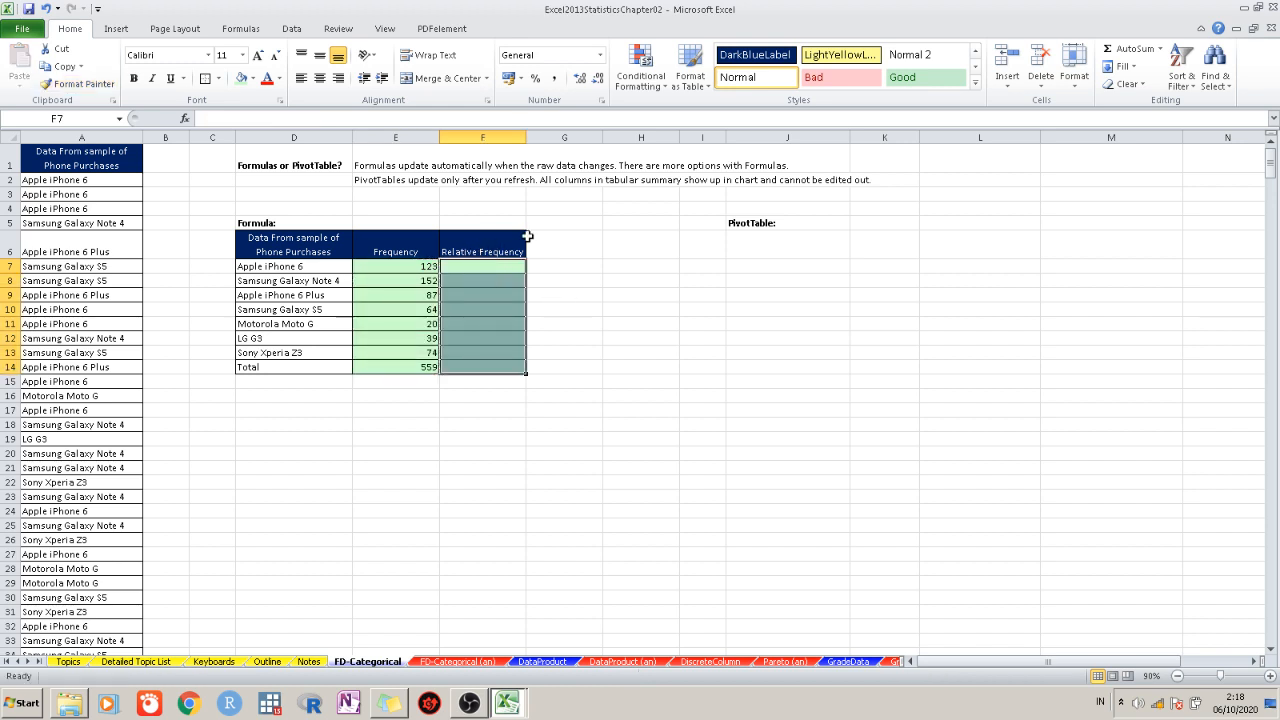
click(503, 236)
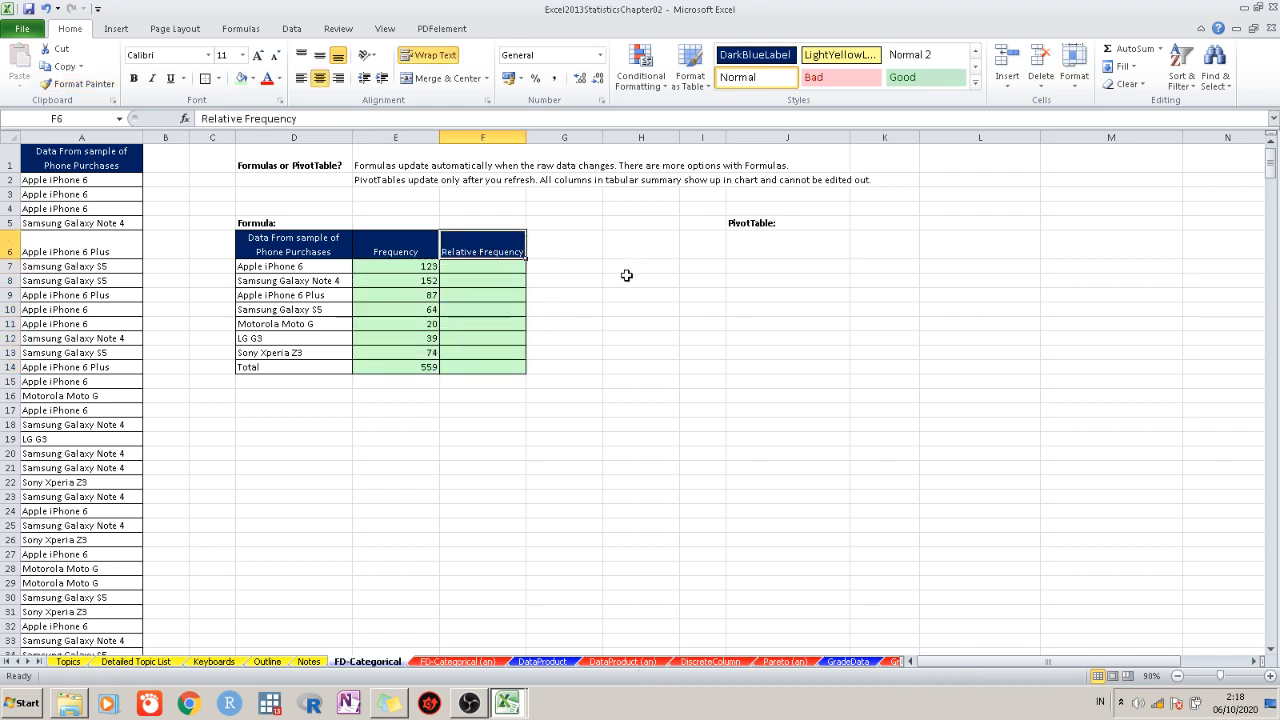
Enter the formula =E7/E14 in cell F7 to calculate the relative frequency of Apple iPhone 6
click(503, 267)
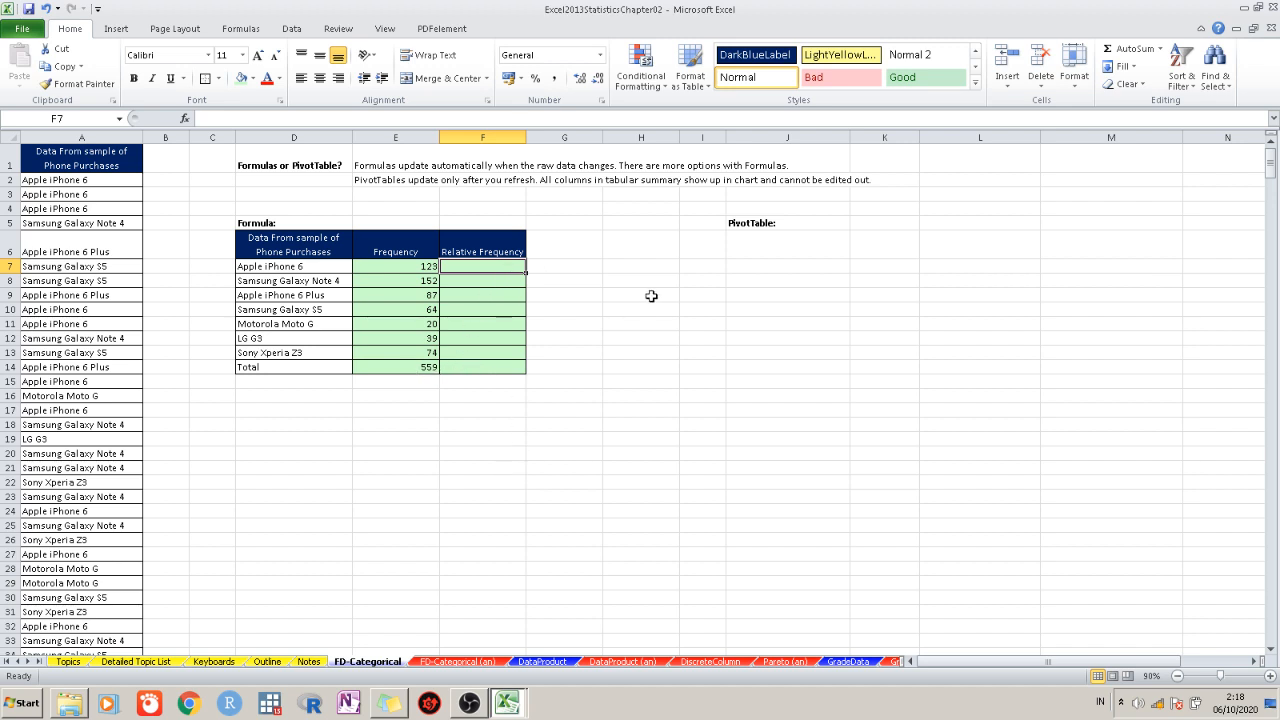
text(=)
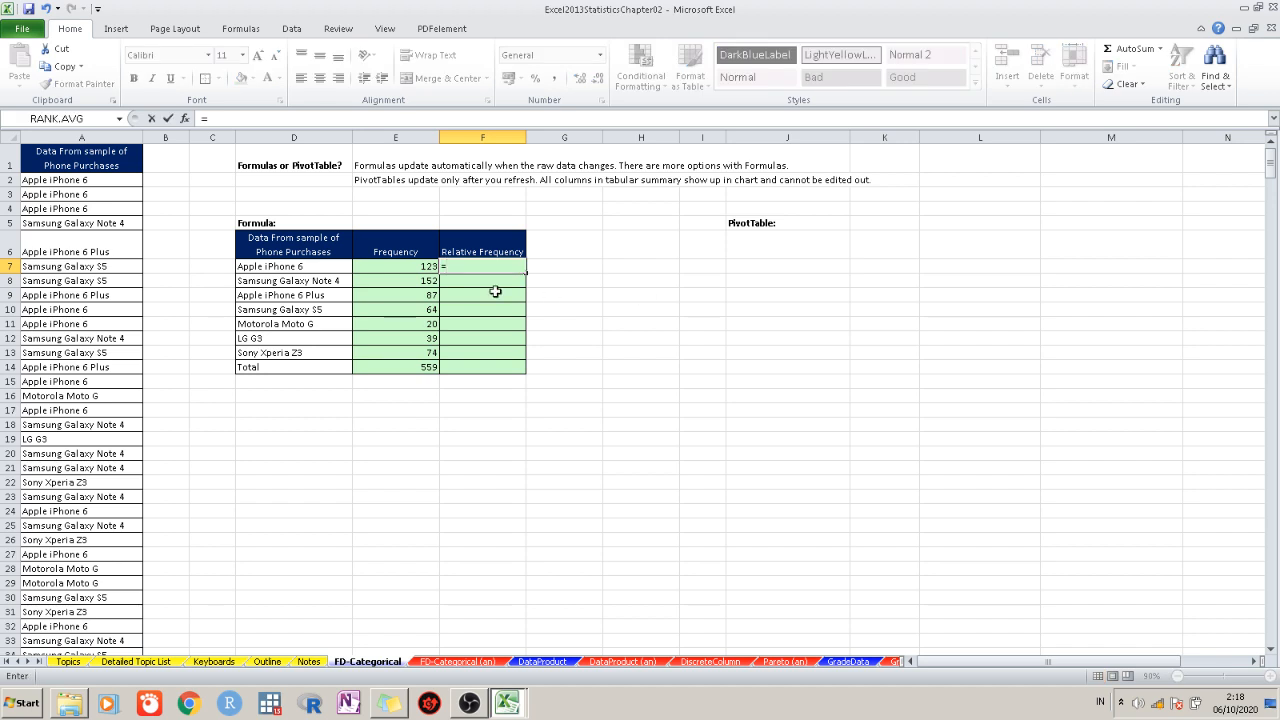
click(405, 268)
text(/)
click(416, 368)
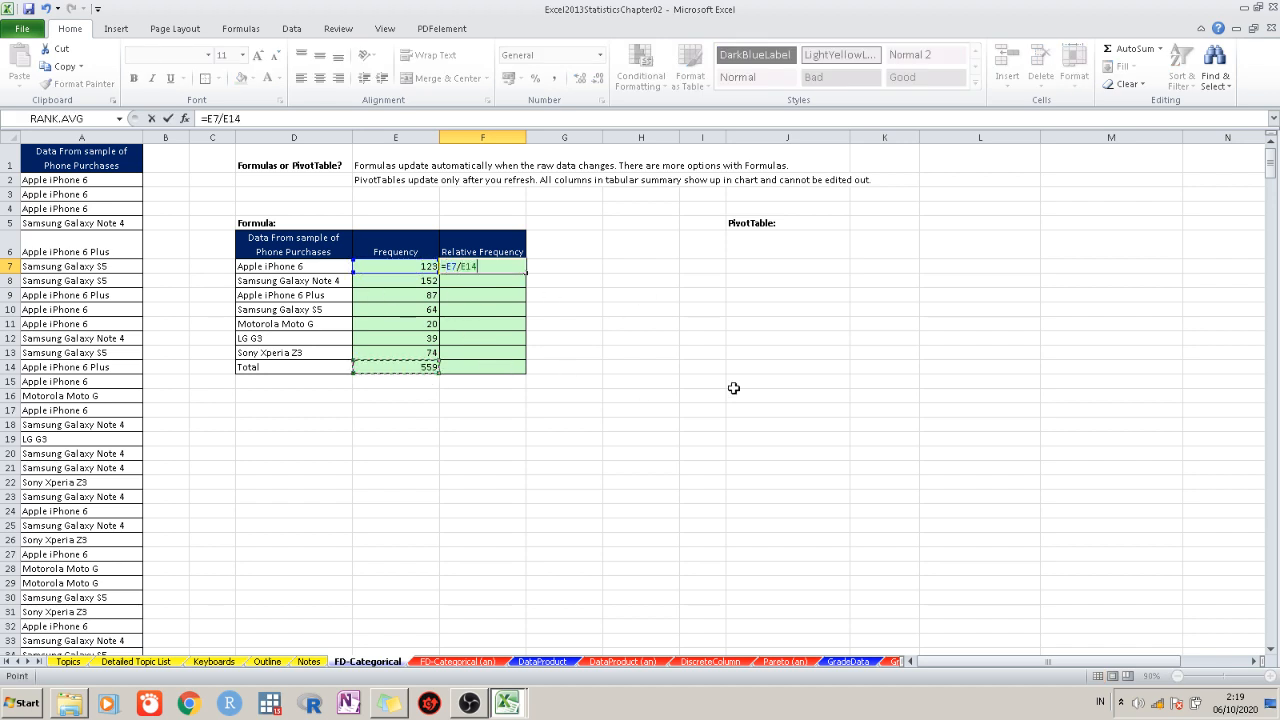
key(Return)
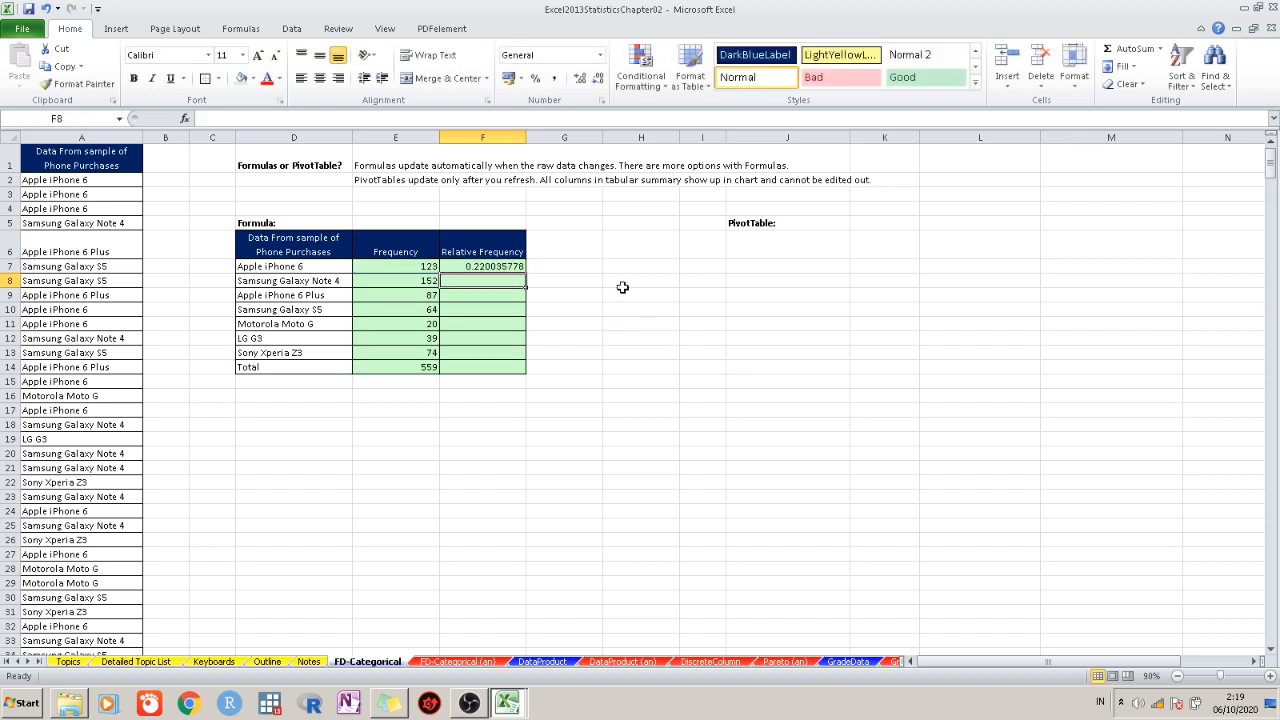
Try filling the formula =E7/E14 from F7 down to F13, and undo the fill
click(516, 266)
drag(527, 270, 527, 370)
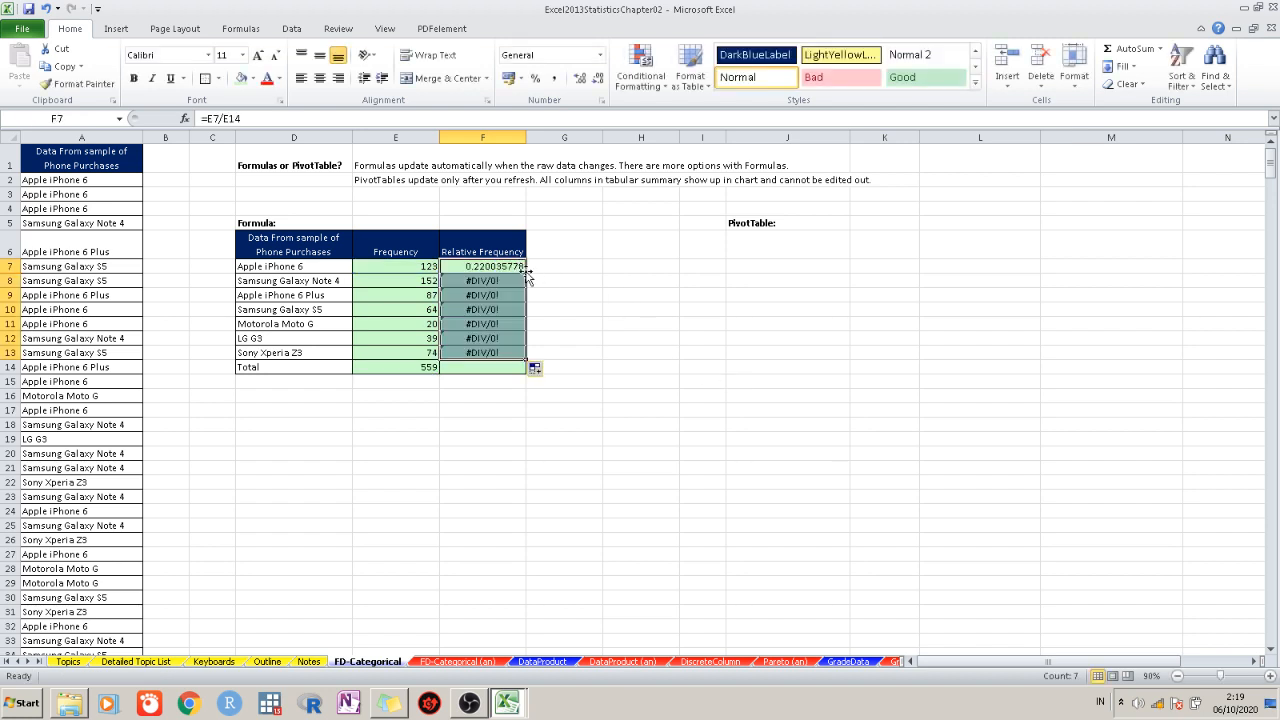
click(45, 8)
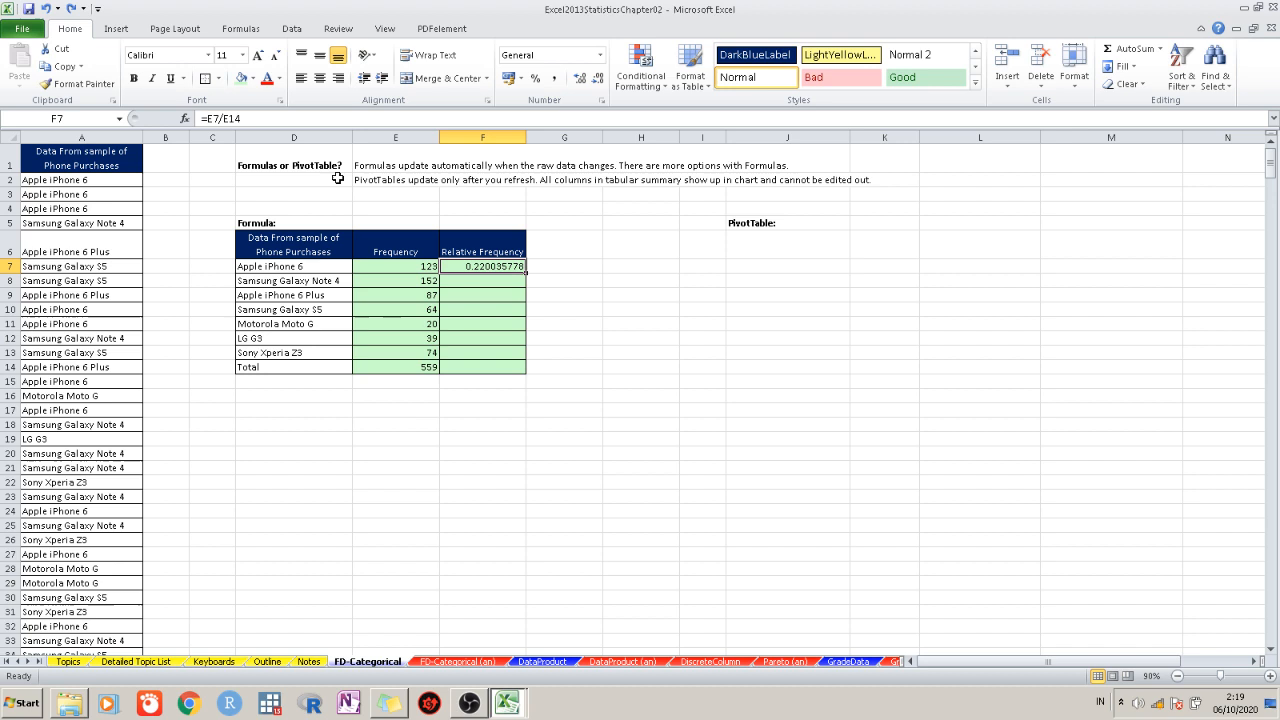
double_click(500, 272)
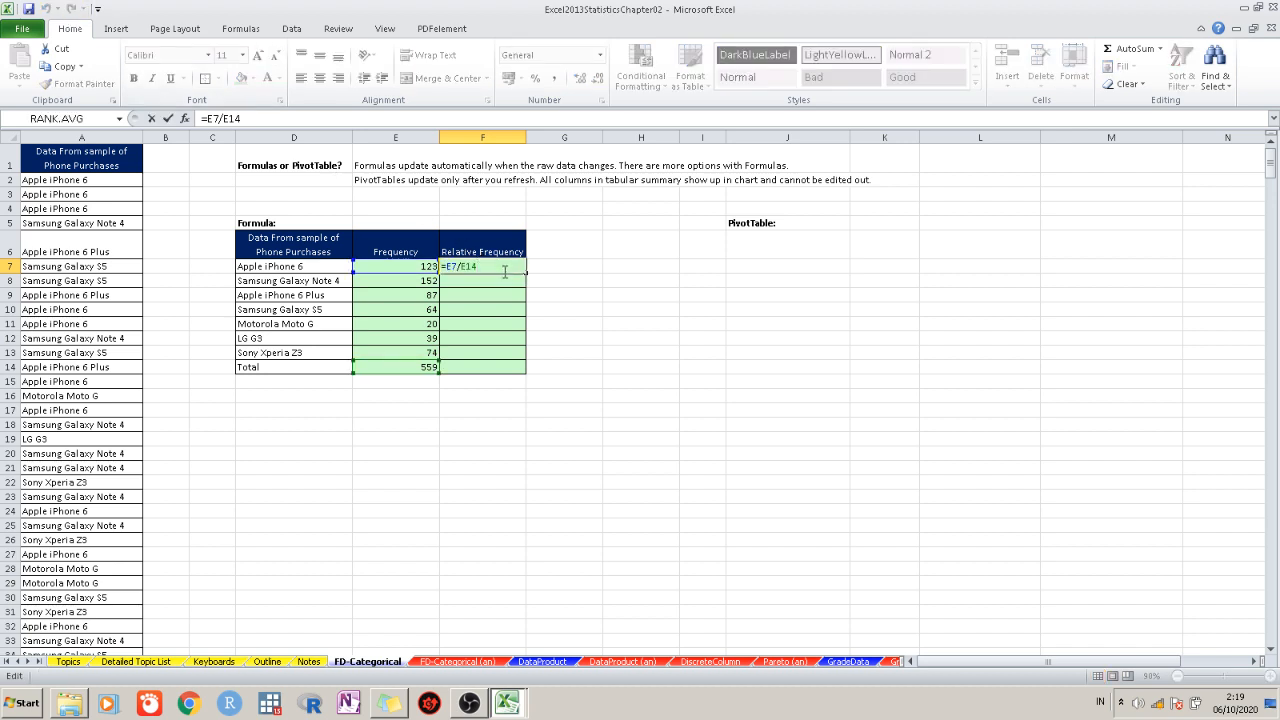
key(Return)
click(502, 267)
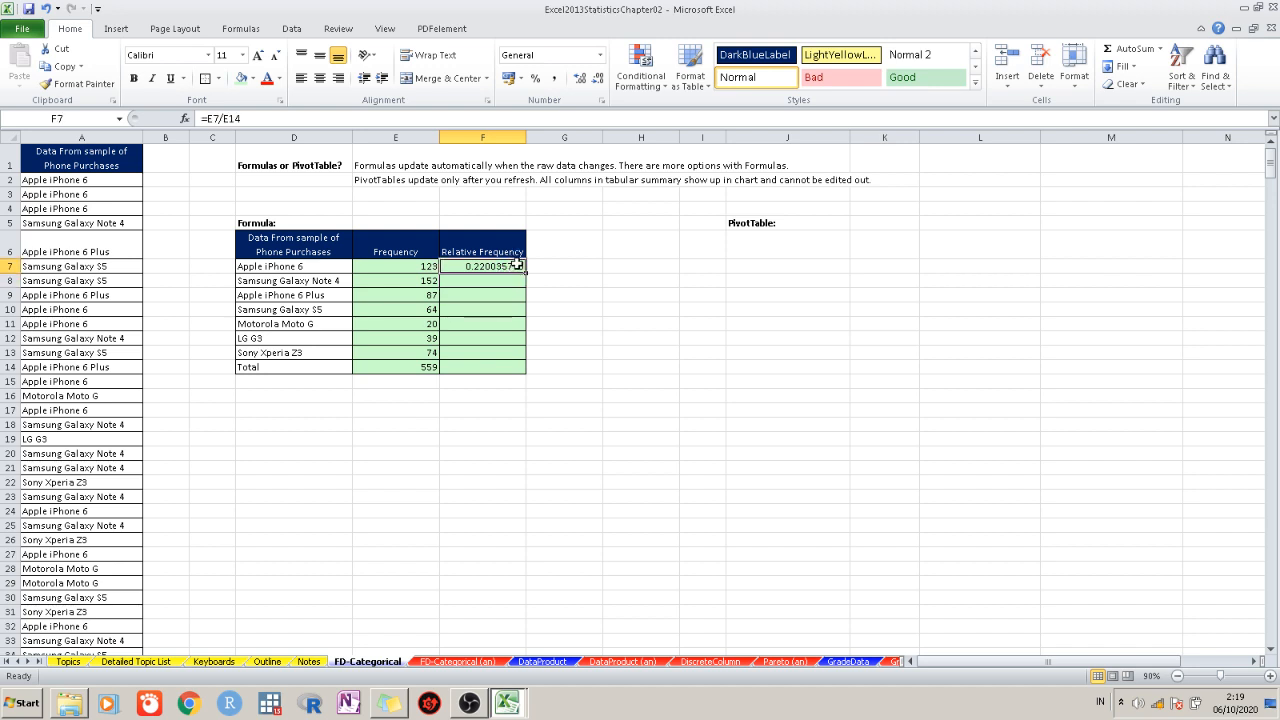
drag(525, 273, 527, 358)
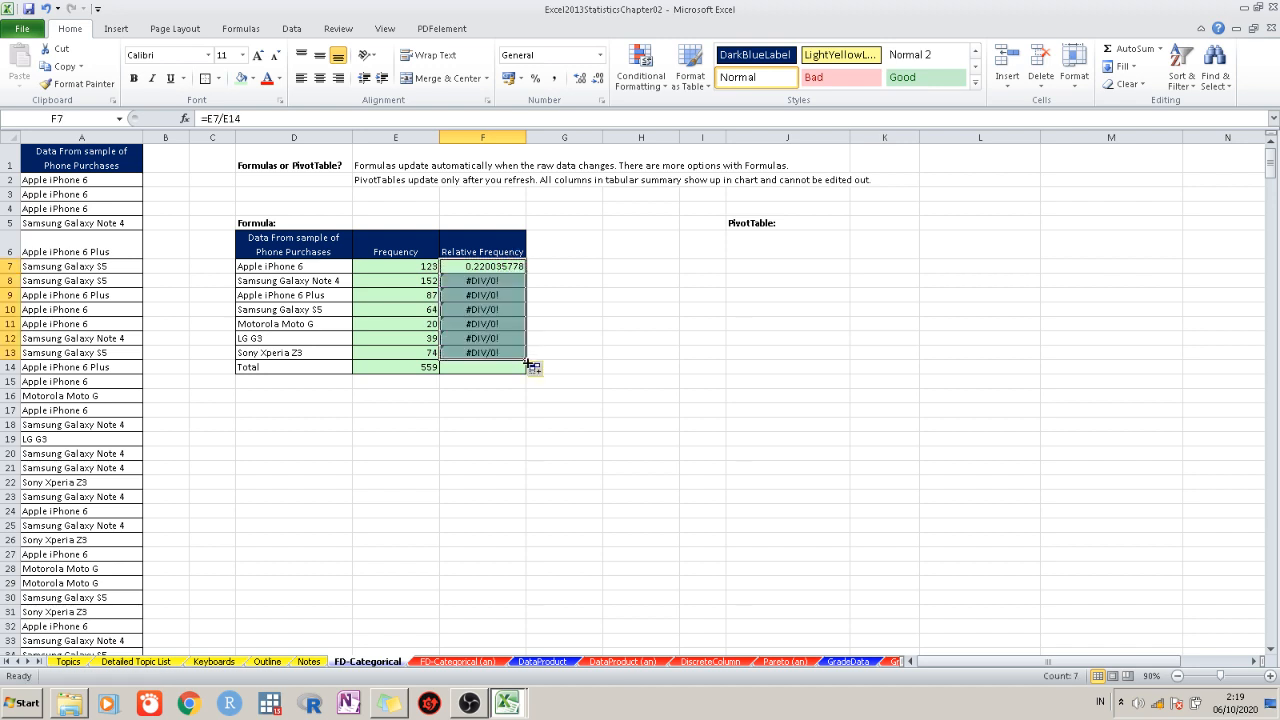
click(45, 8)
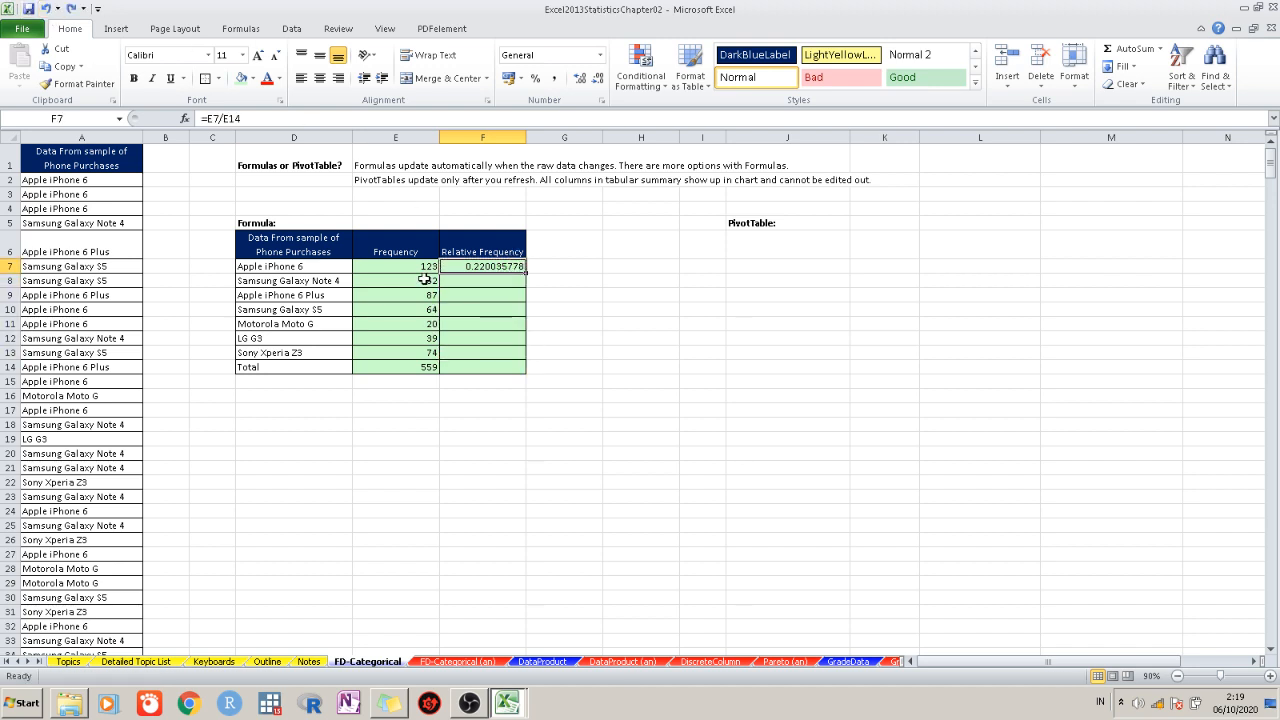
Make the total reference in F7 absolute as =E7/$E$14 and fill the formula down to F13
double_click(487, 267)
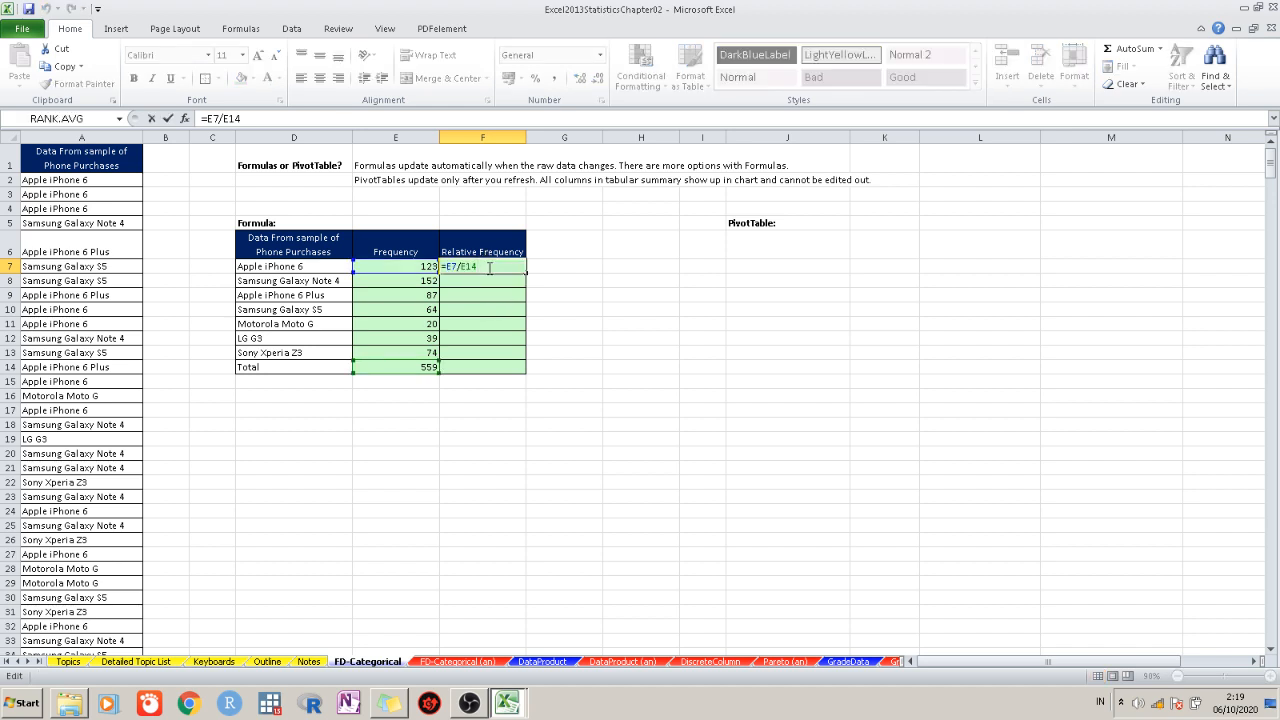
key(F4)
key(Return)
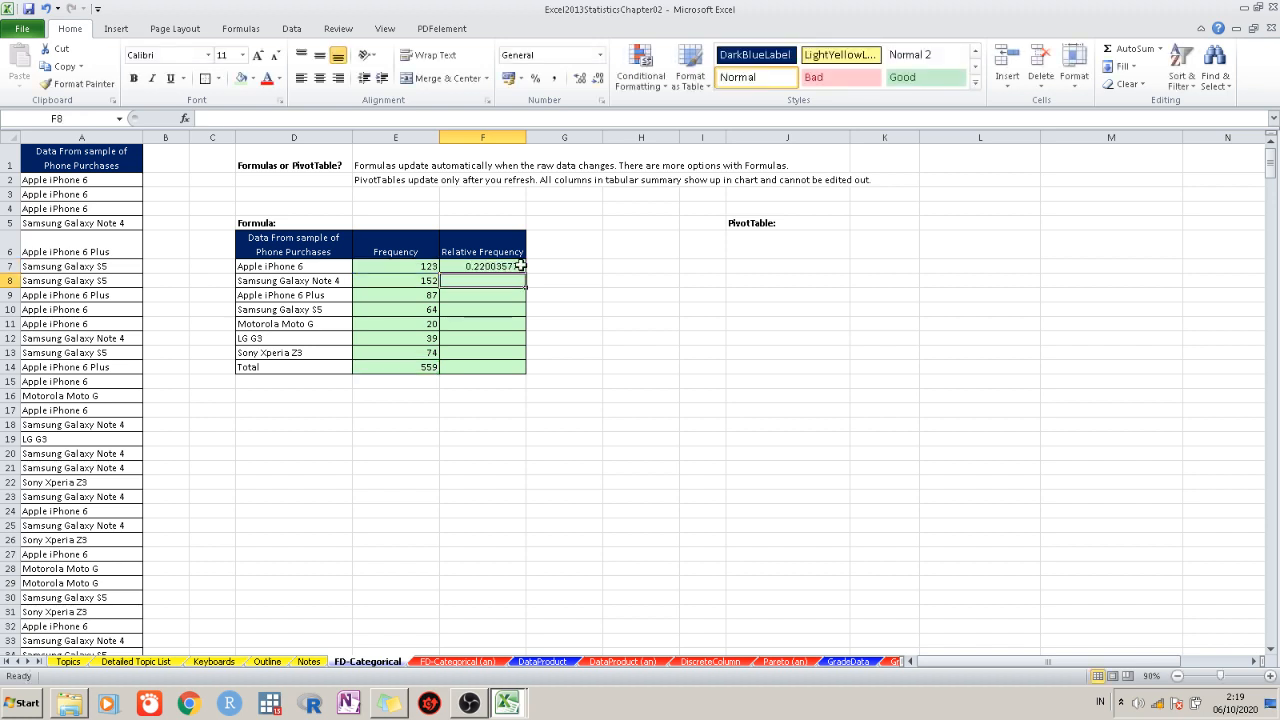
click(515, 267)
drag(527, 271, 527, 355)
click(564, 309)
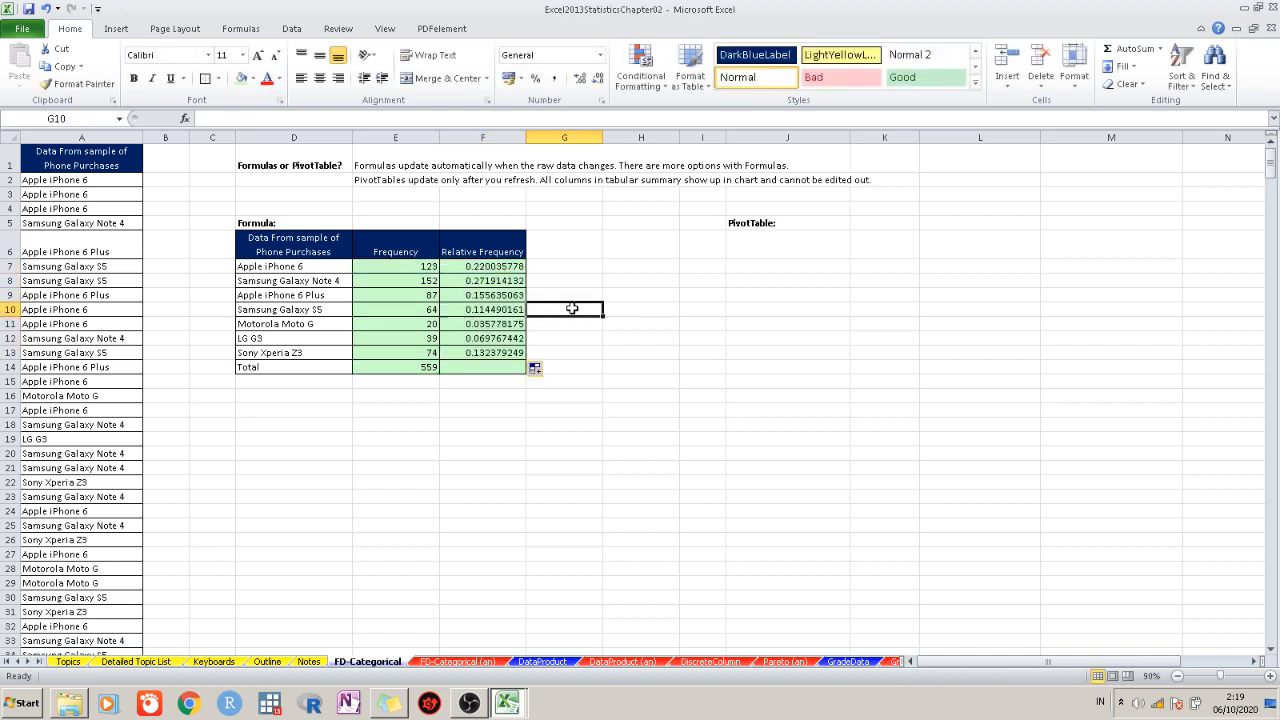
Total the relative frequencies in cell F14 with =SUM(F7:F13)
click(504, 367)
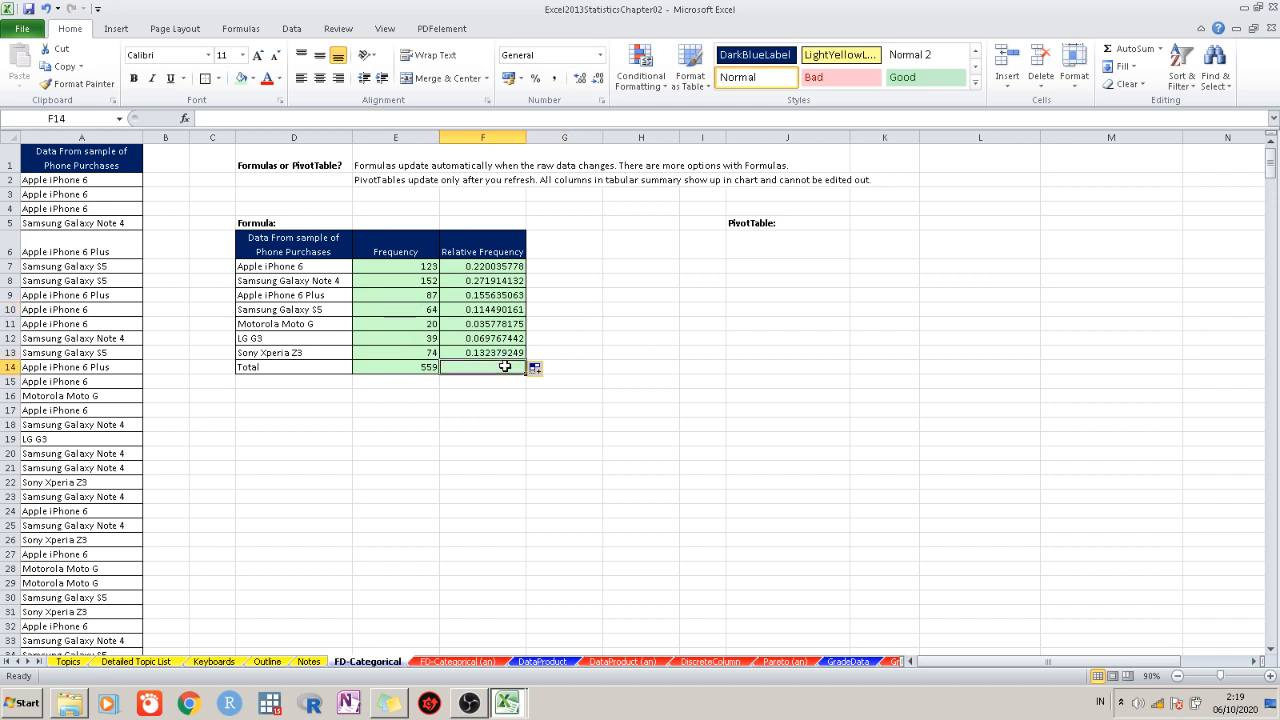
key(alt+equal)
key(Return)
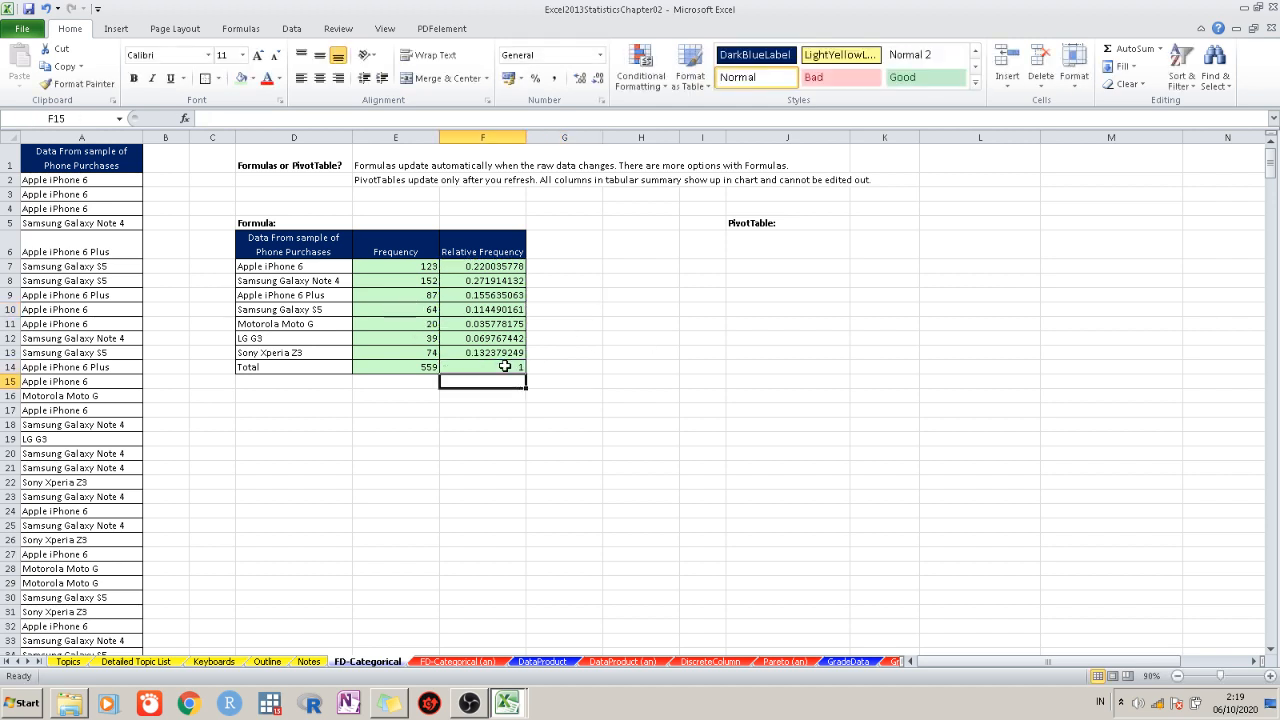
click(505, 367)
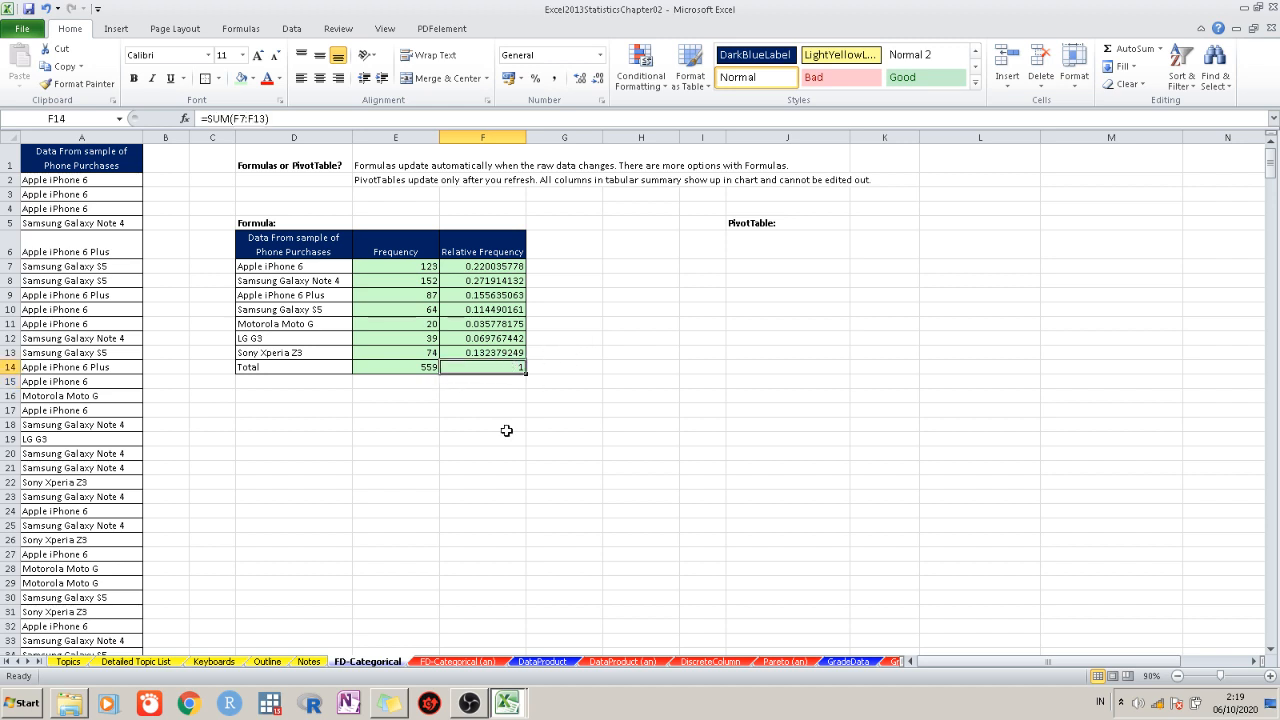
drag(485, 266, 485, 352)
click(614, 381)
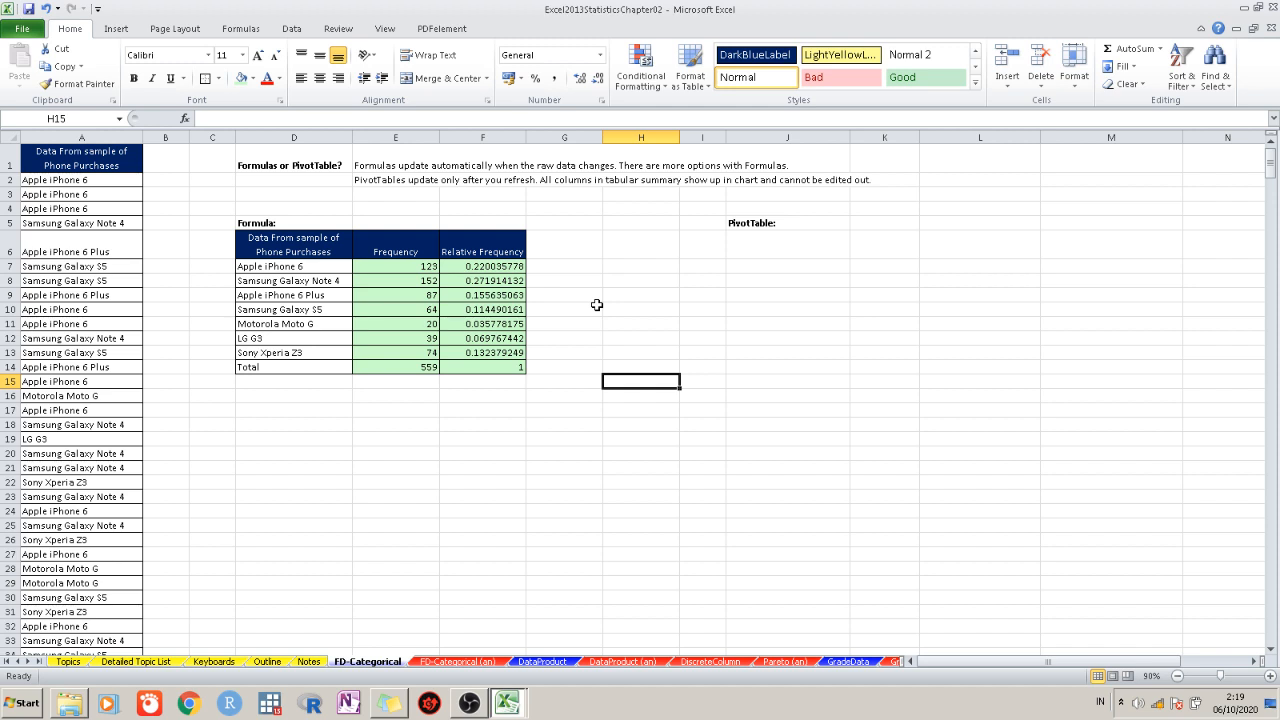
Reduce the relative frequencies in F7:F13 to four decimal places
drag(487, 266, 497, 354)
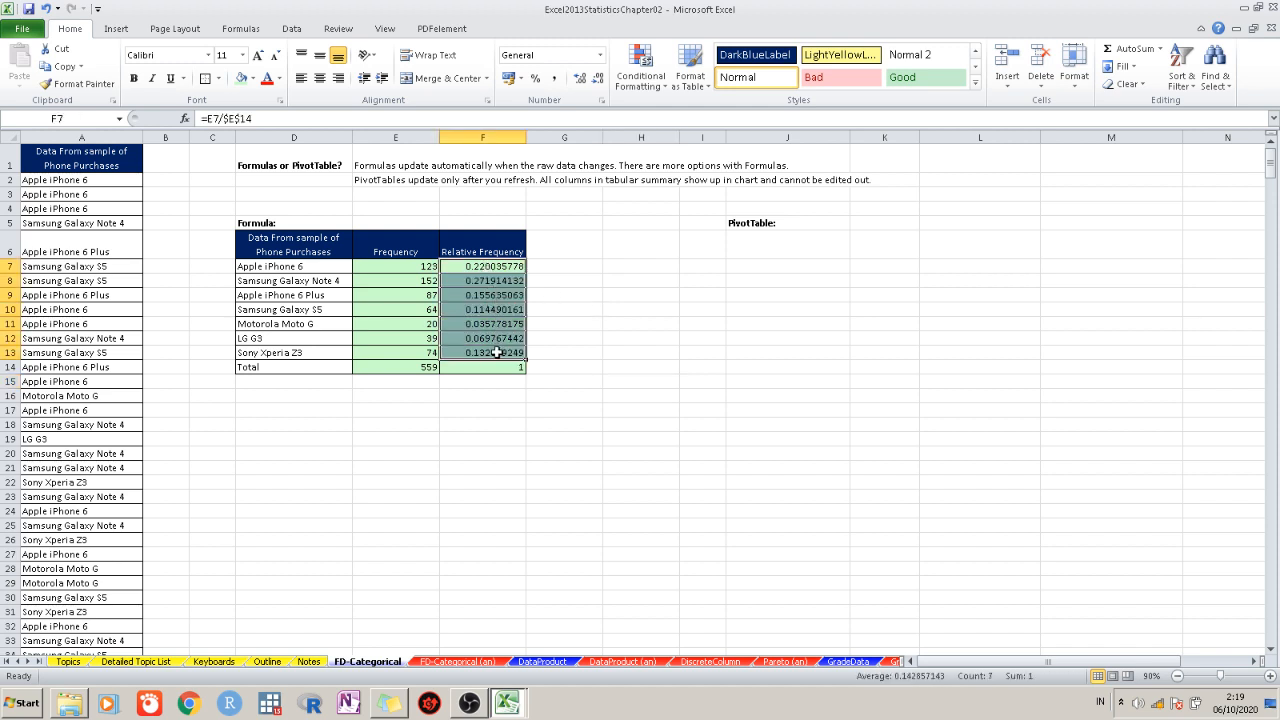
click(598, 79)
click(598, 79)
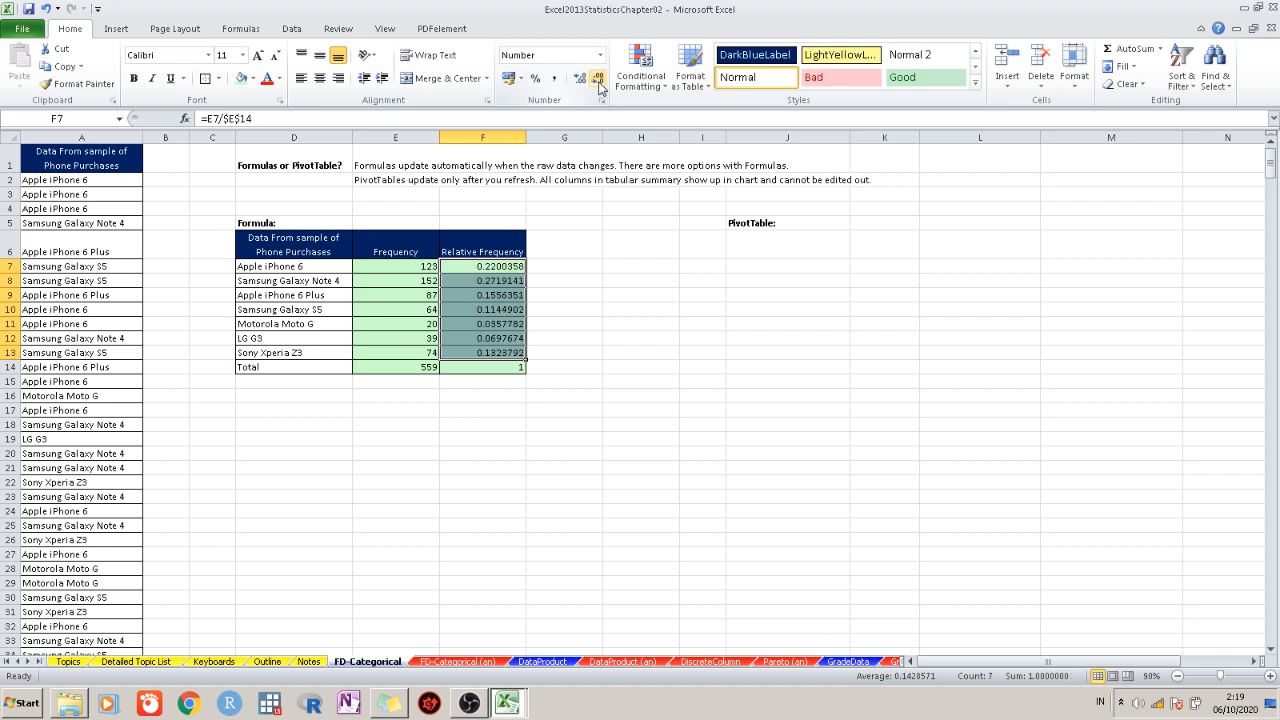
click(598, 79)
click(598, 80)
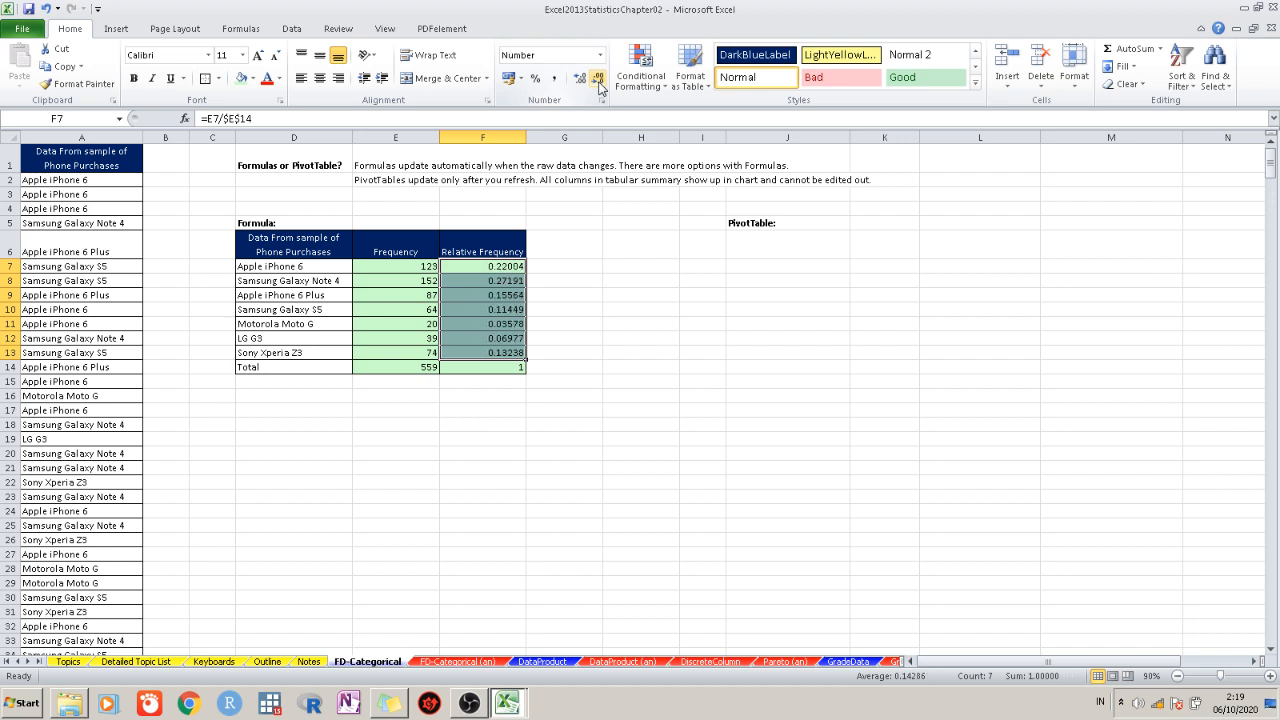
click(598, 79)
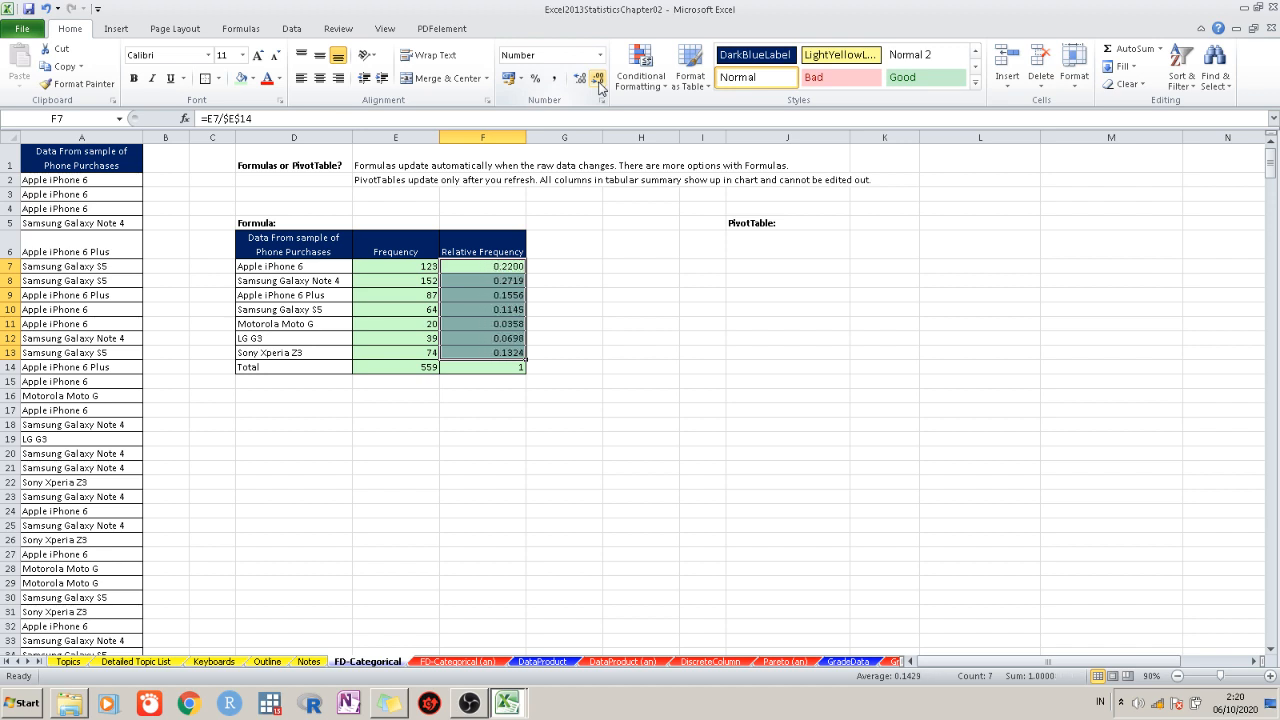
click(629, 290)
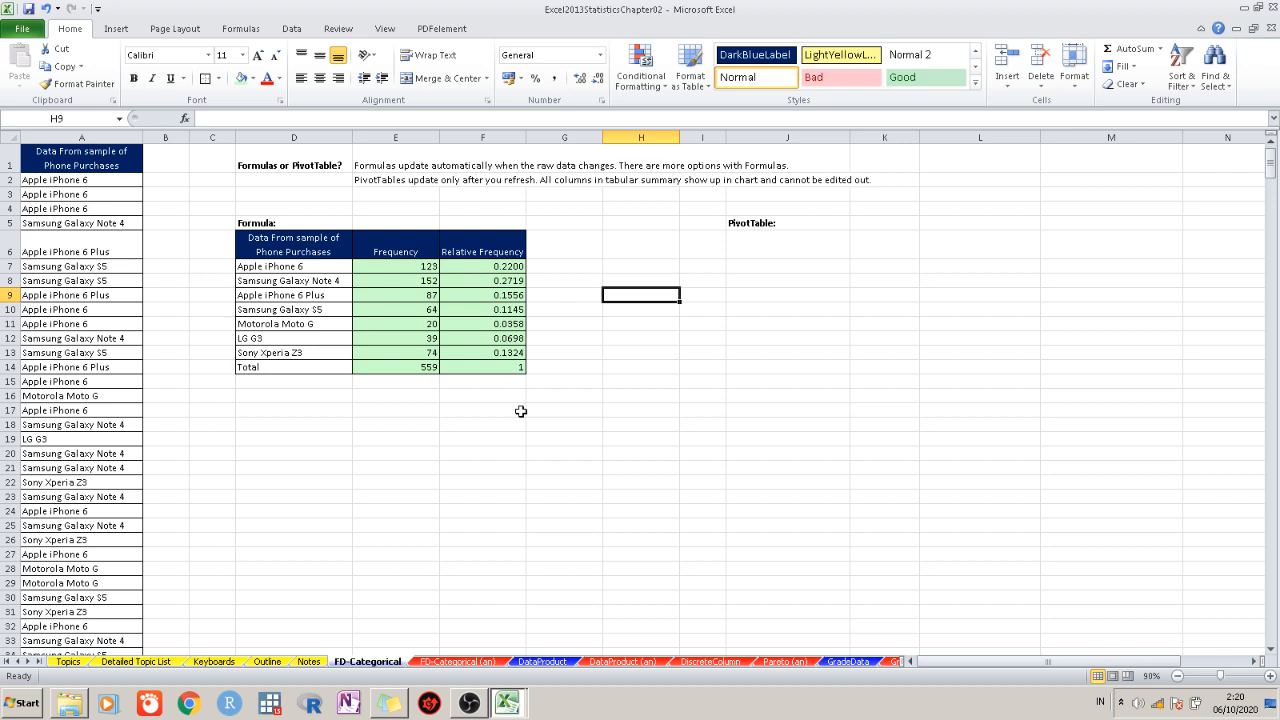
Enter the heading "Percent Frequency" in cell G6
double_click(564, 251)
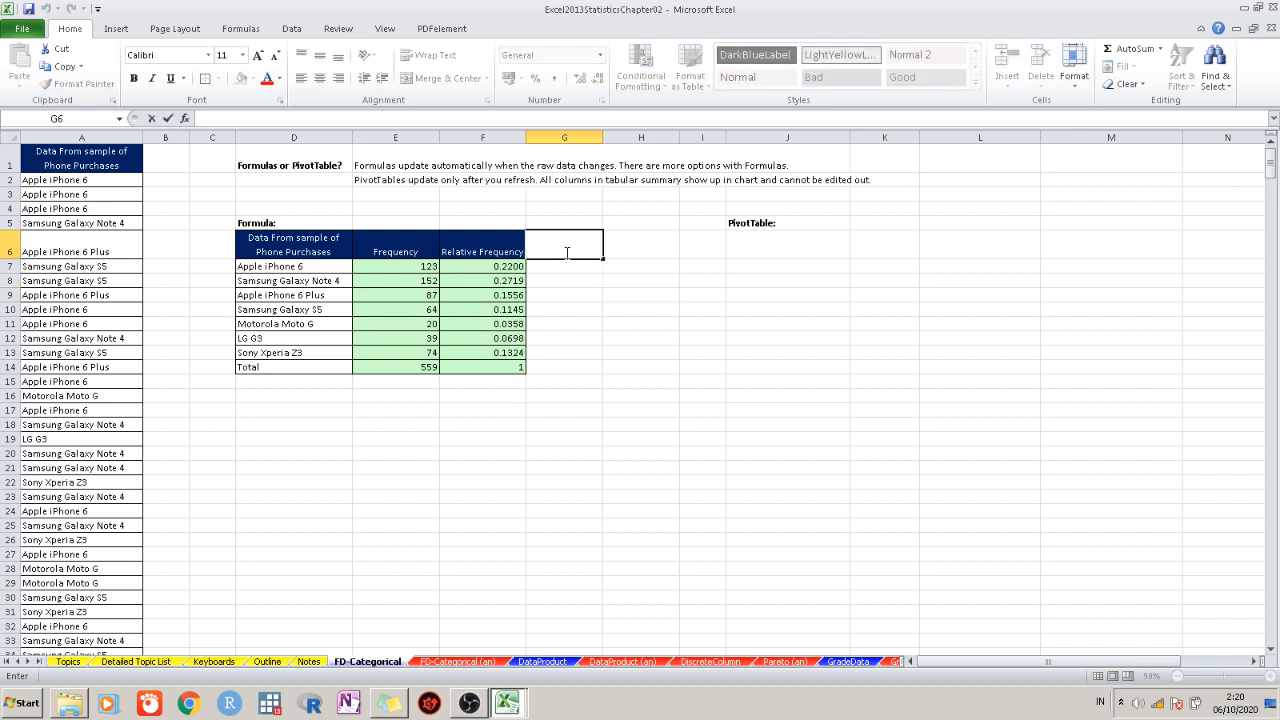
text(Percent Frequency)
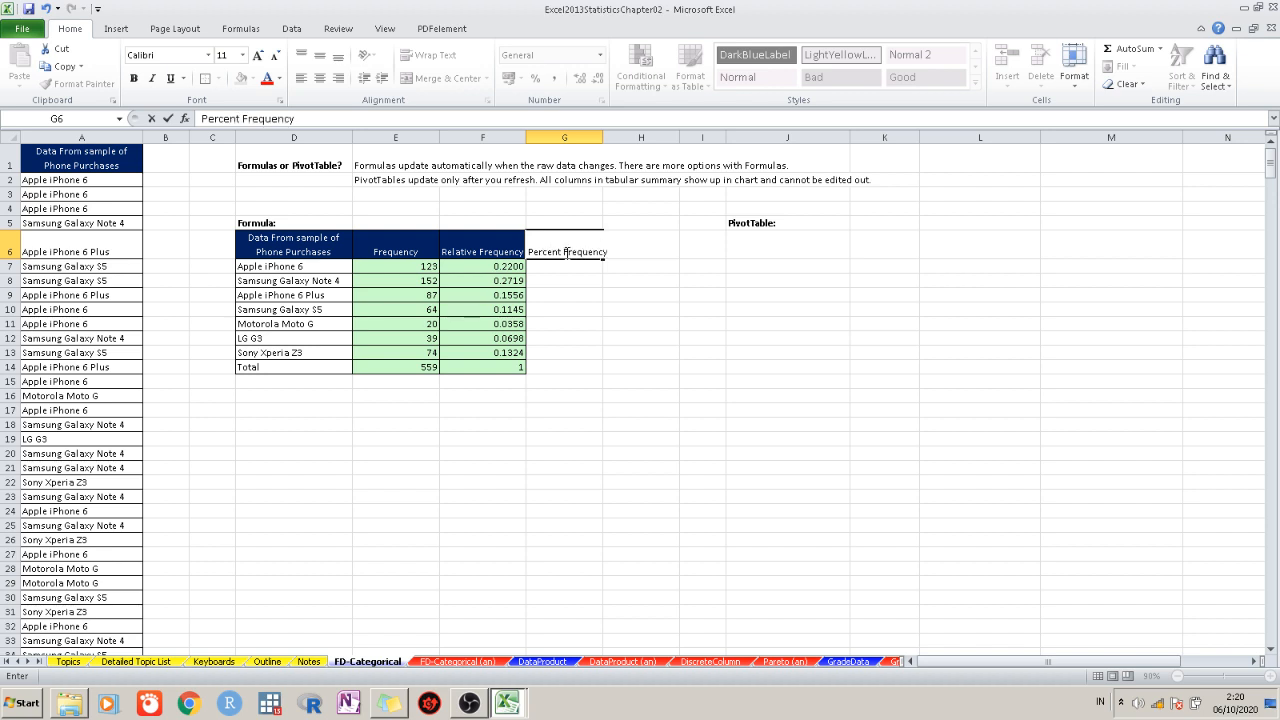
click(588, 137)
Try widening column G slightly, and undo the width change
drag(603, 139, 607, 139)
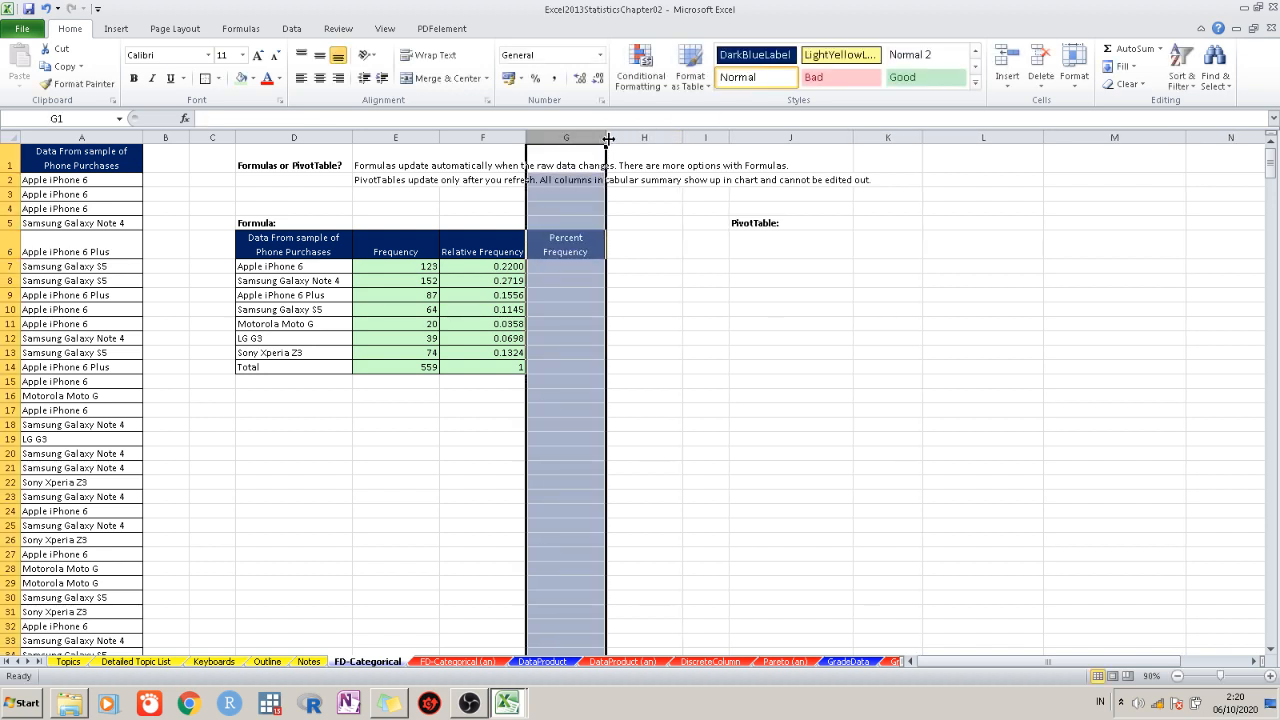
click(48, 8)
click(639, 205)
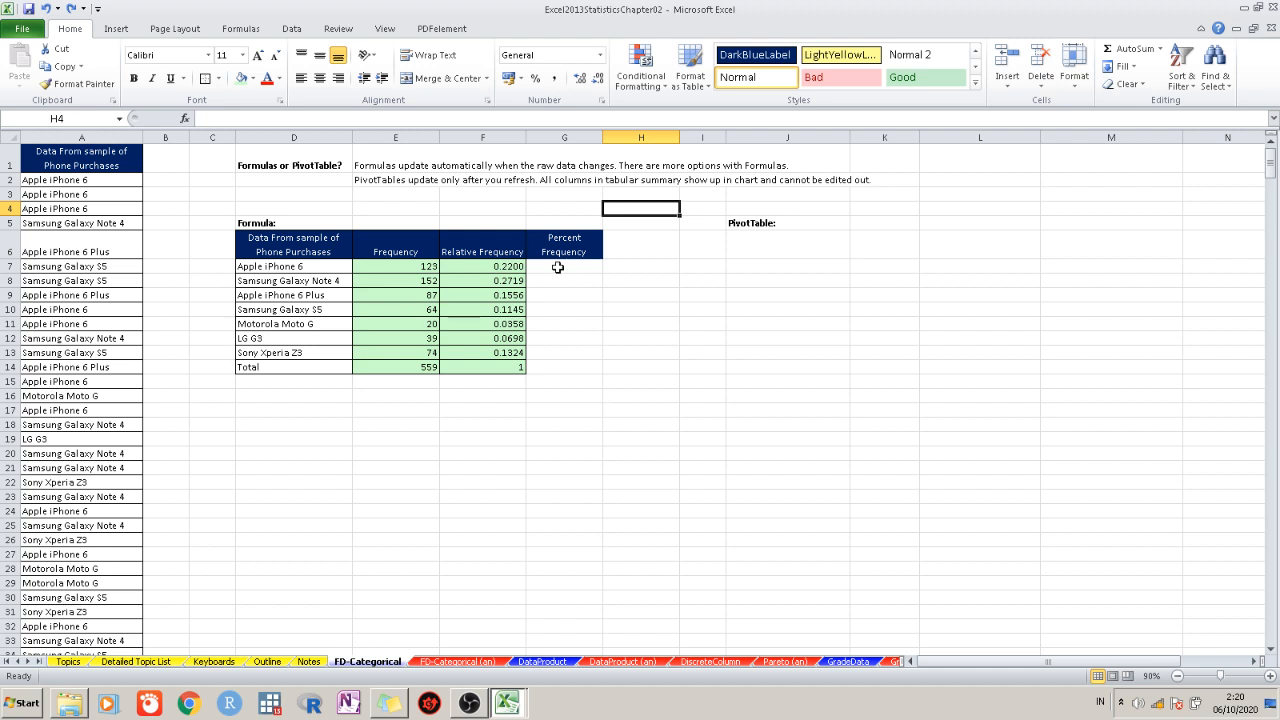
Copy the cell formatting of the relative frequency range F7:F14 onto G7:G14
drag(515, 267, 515, 362)
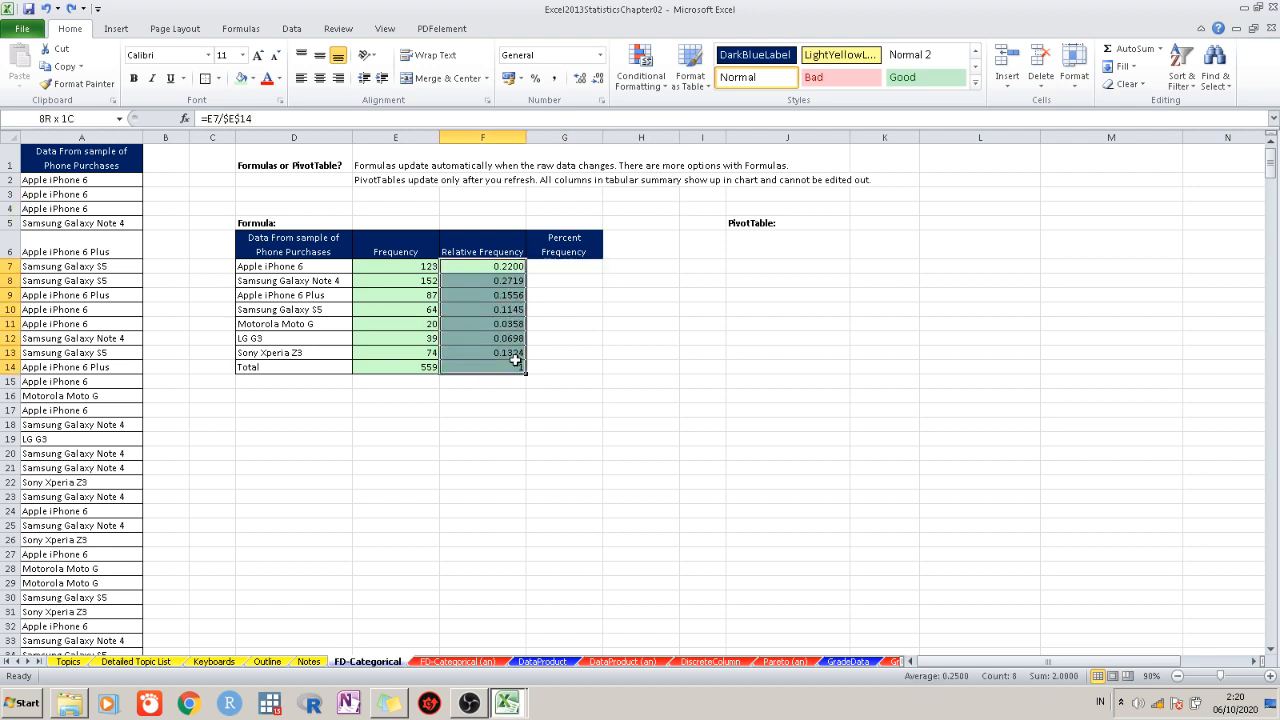
right_click(506, 340)
click(690, 318)
click(555, 266)
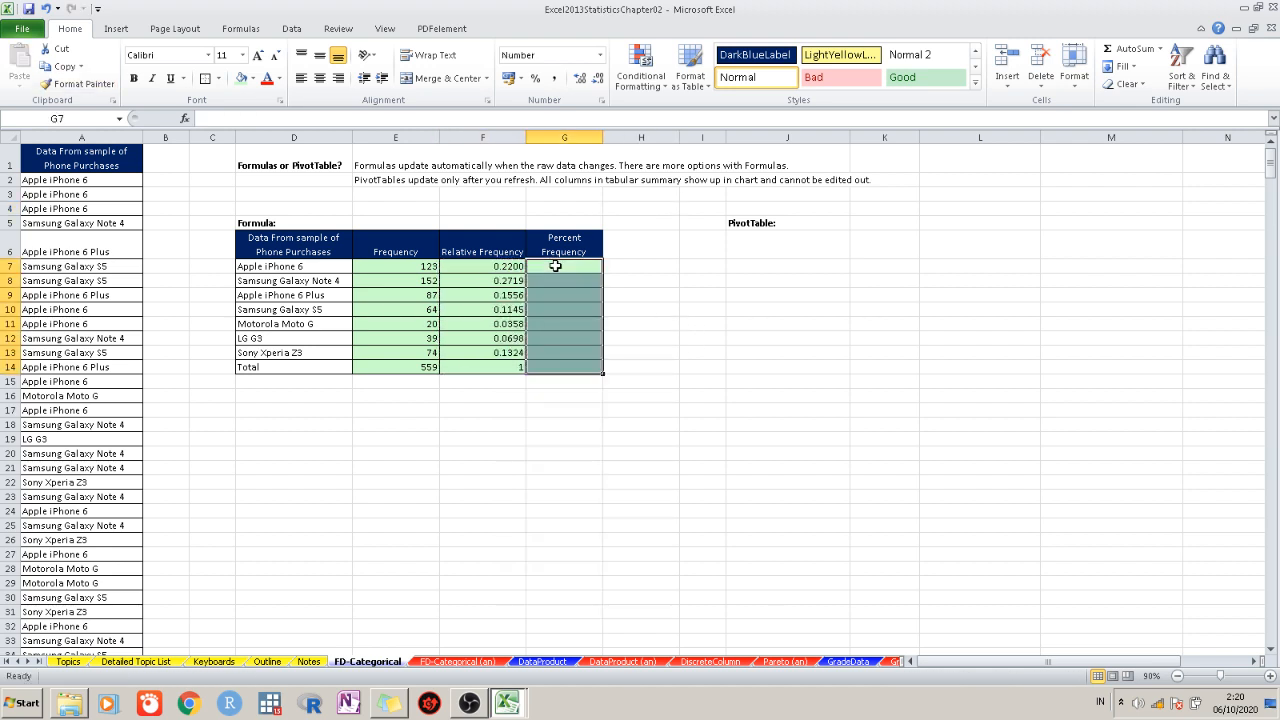
click(688, 323)
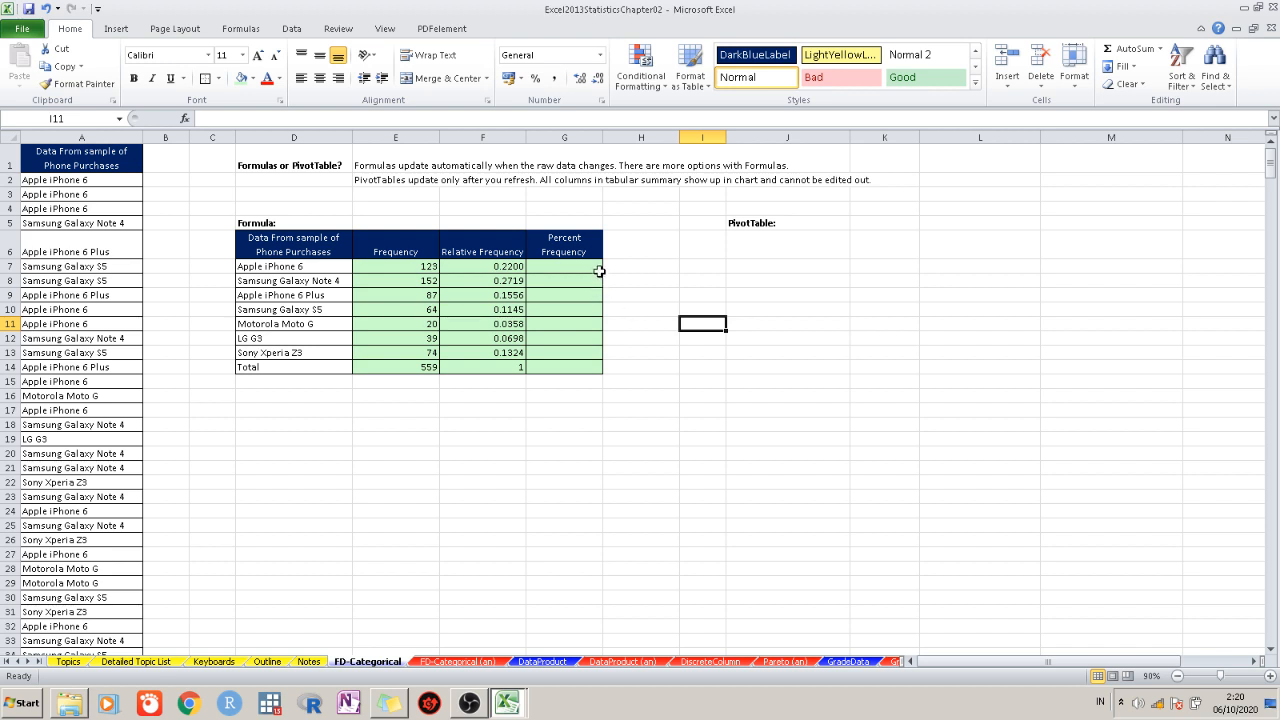
Try filling G7:G13 with the absolute reference =$F$7, and undo both the fill and the formula
click(599, 268)
double_click(598, 266)
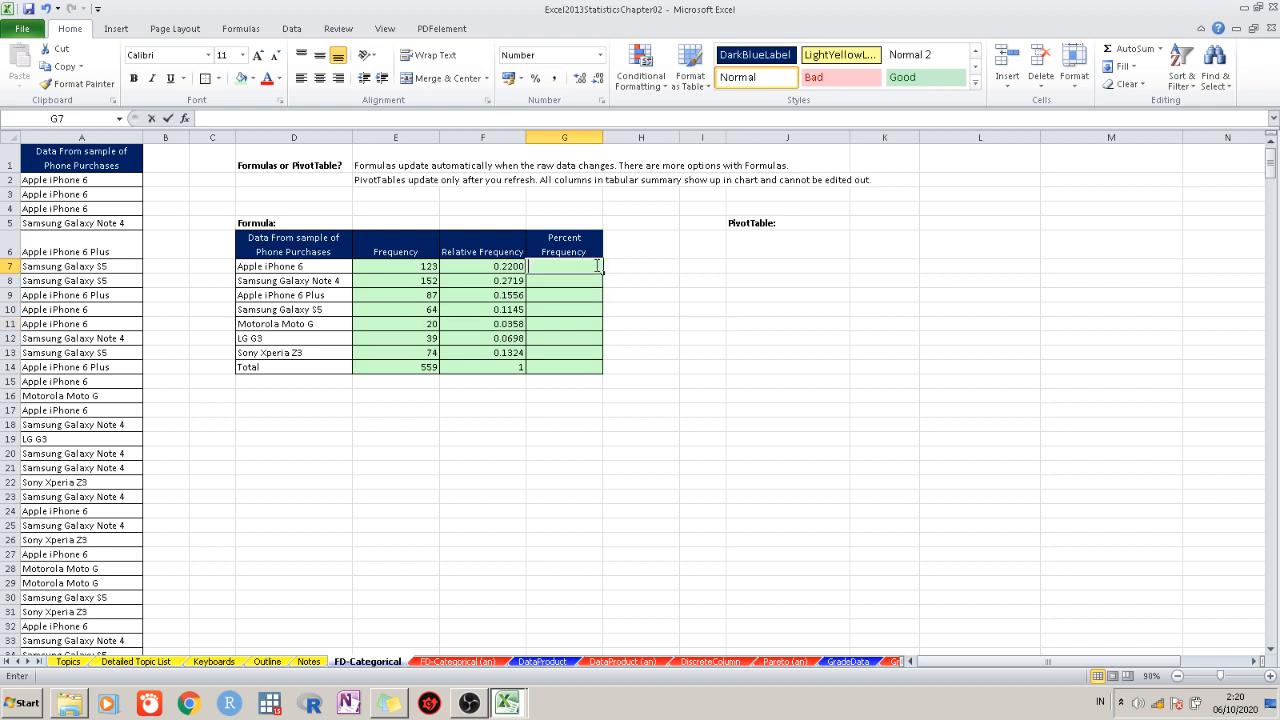
text(=)
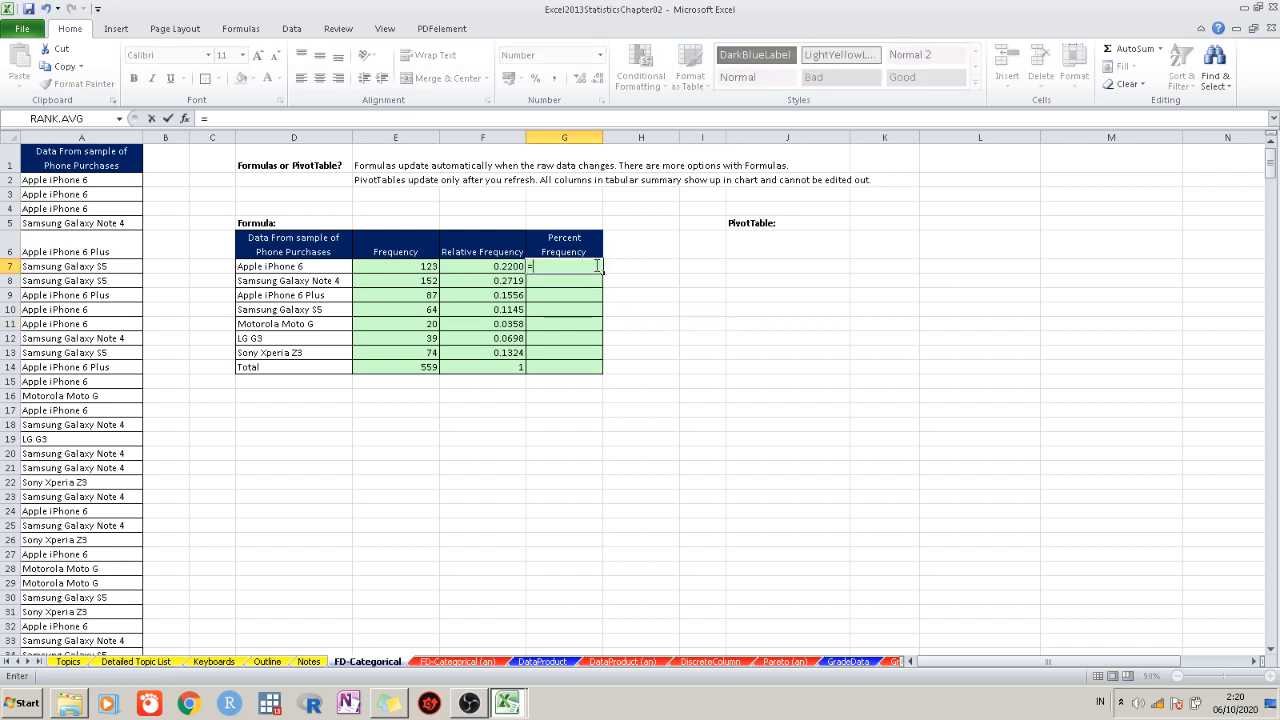
click(485, 266)
key(Return)
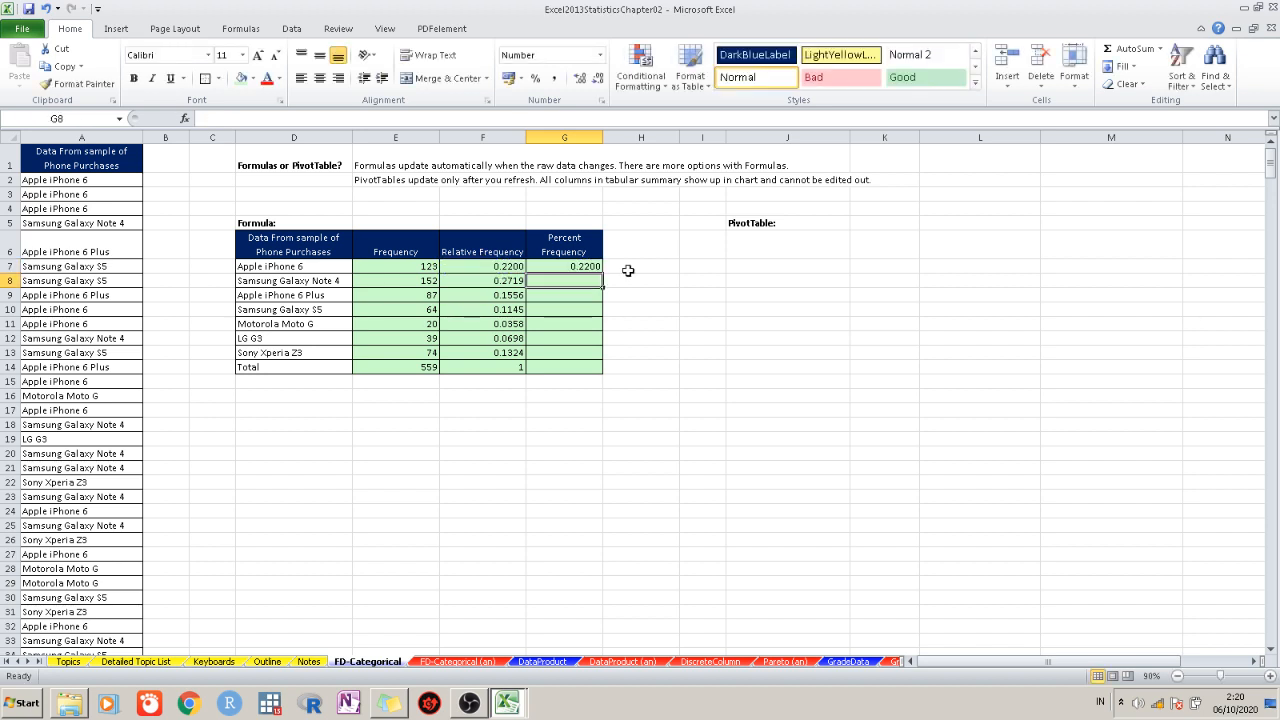
click(592, 267)
drag(603, 270, 603, 355)
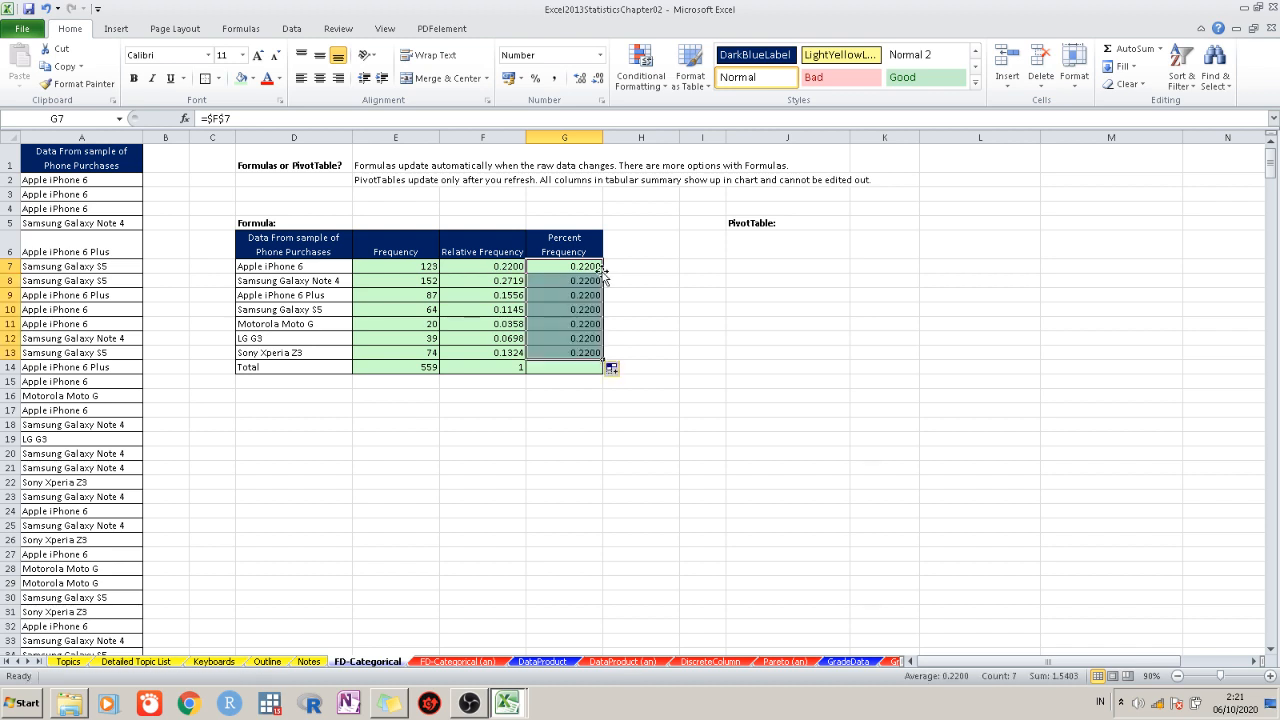
click(46, 8)
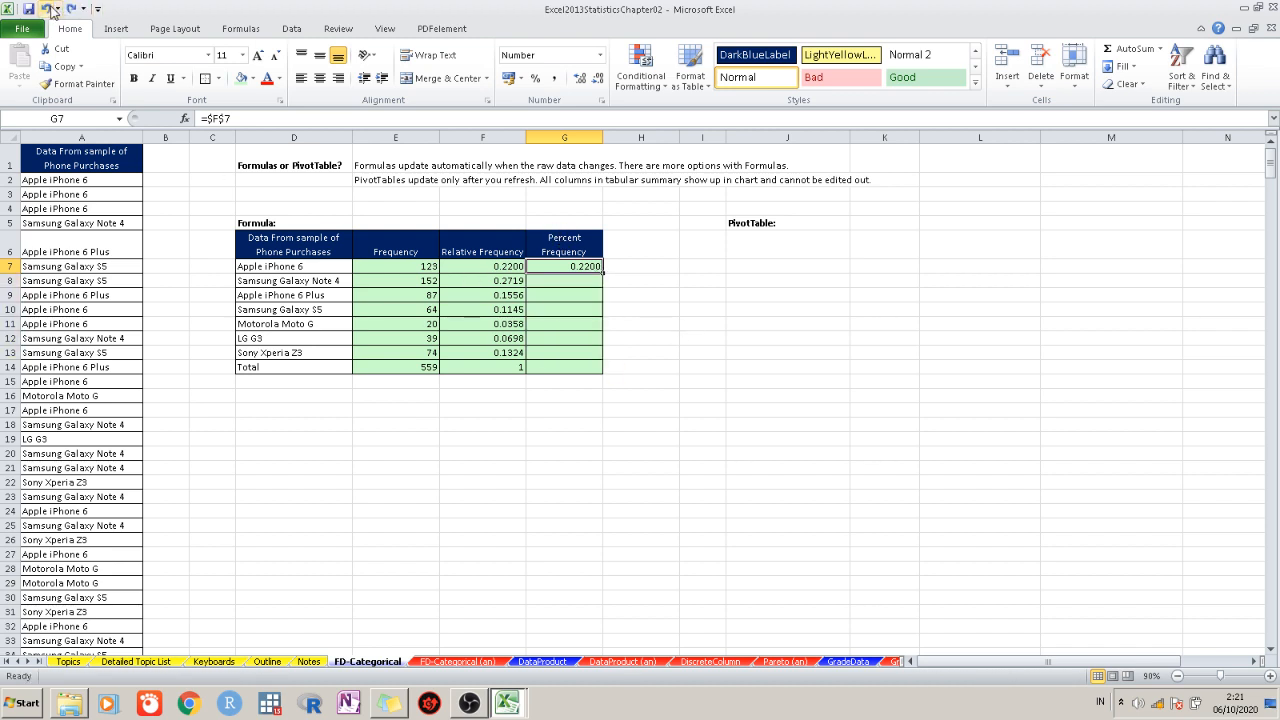
click(47, 8)
Enter =F7 in cell G7 and fill the formula down to G13
text(=)
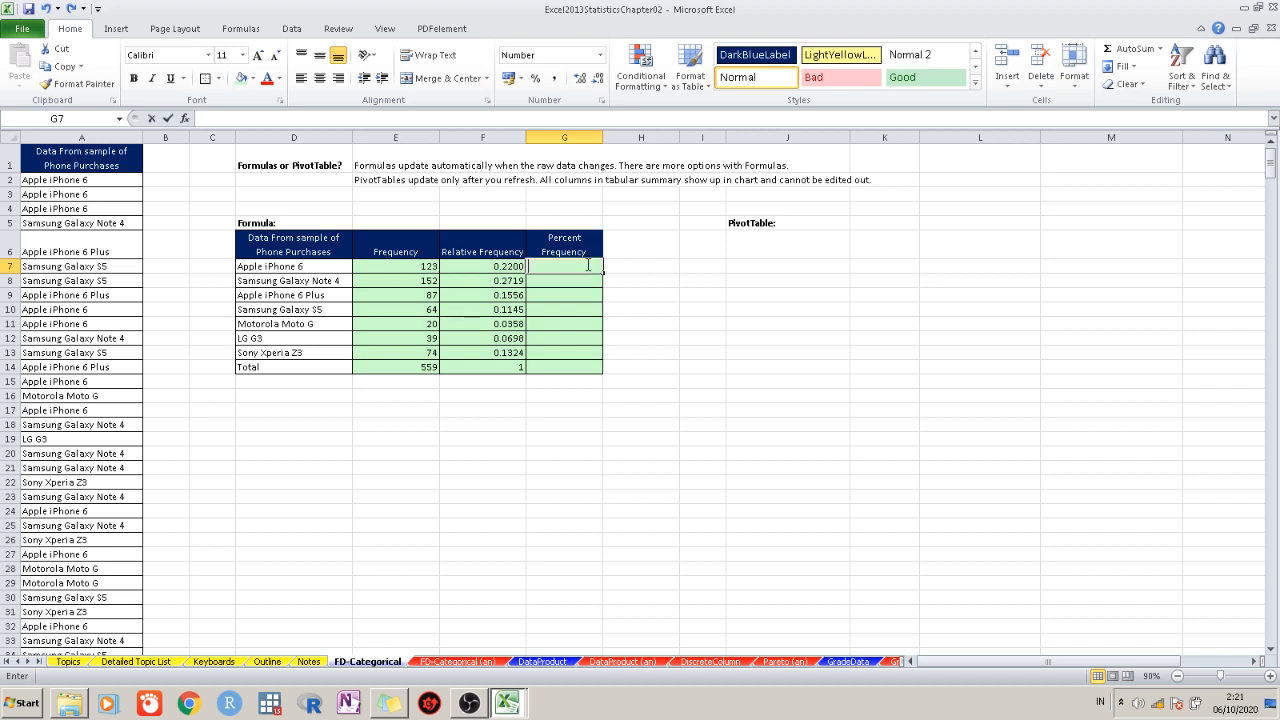
click(510, 266)
key(Return)
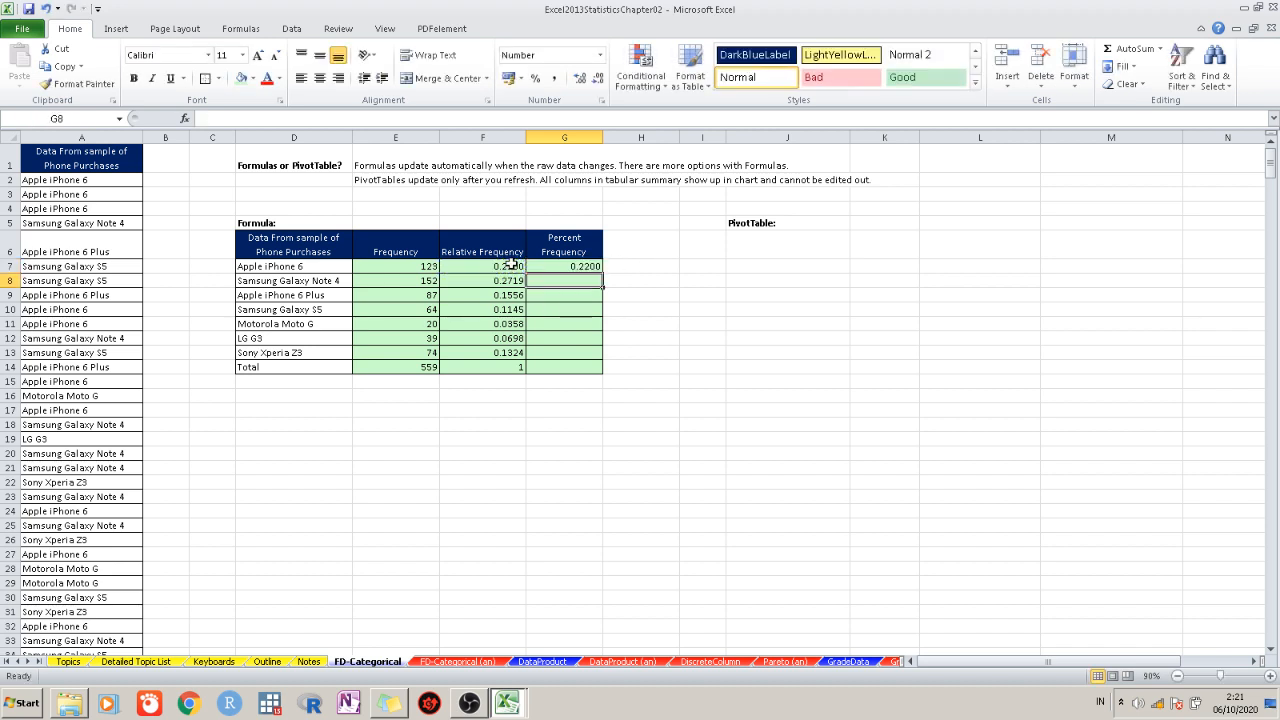
click(594, 266)
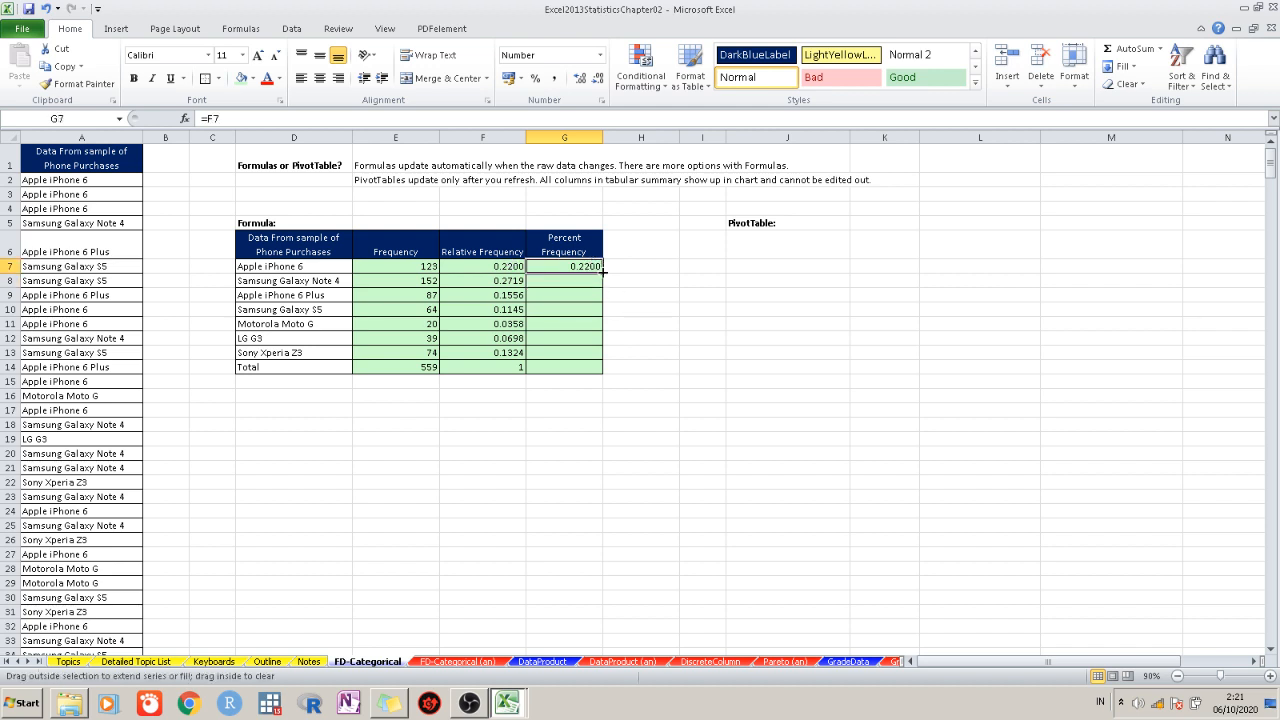
drag(603, 270, 602, 352)
click(662, 338)
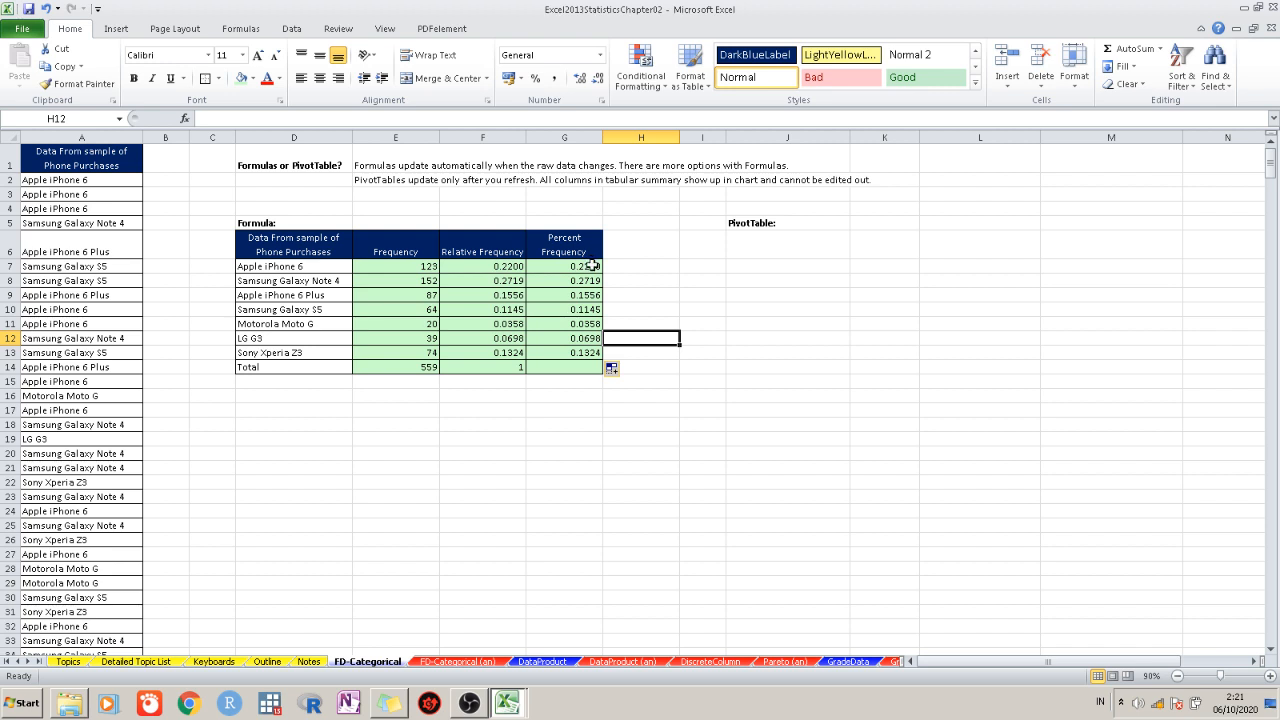
Try changing the percent frequency formula in G7 to =F7*100, and undo the change
drag(592, 262, 603, 350)
double_click(594, 266)
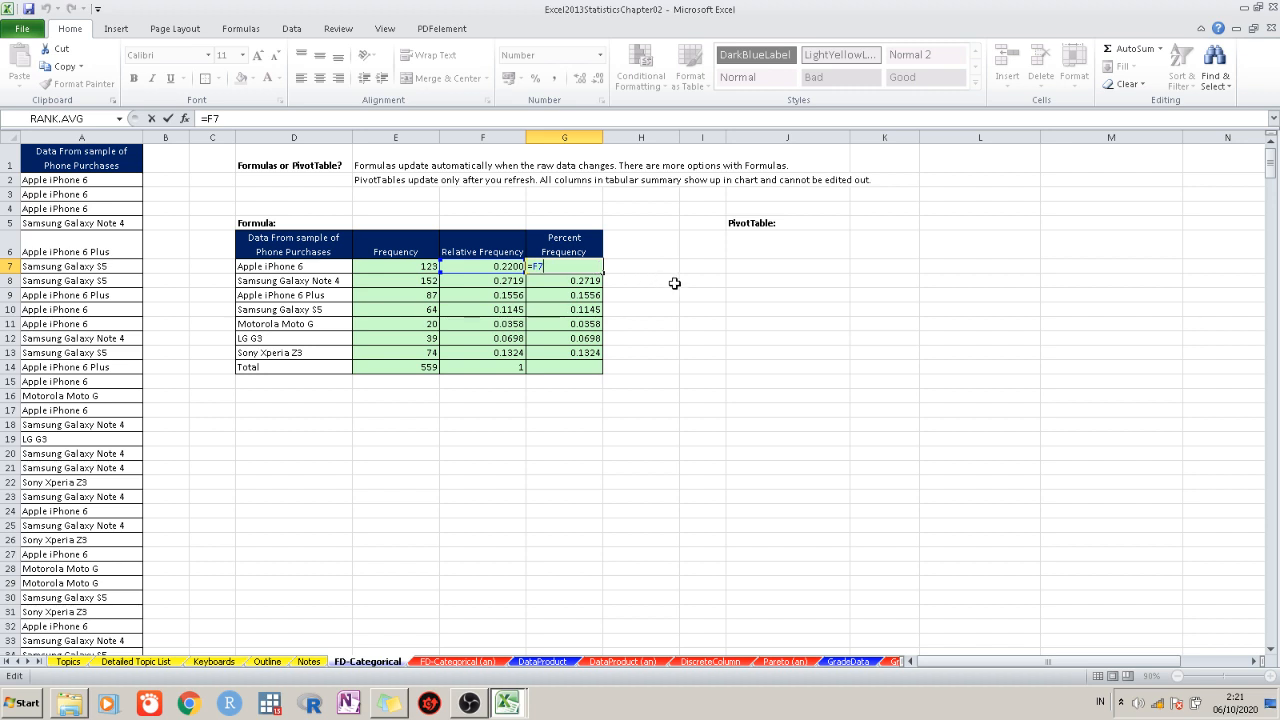
text(*)
key(Return)
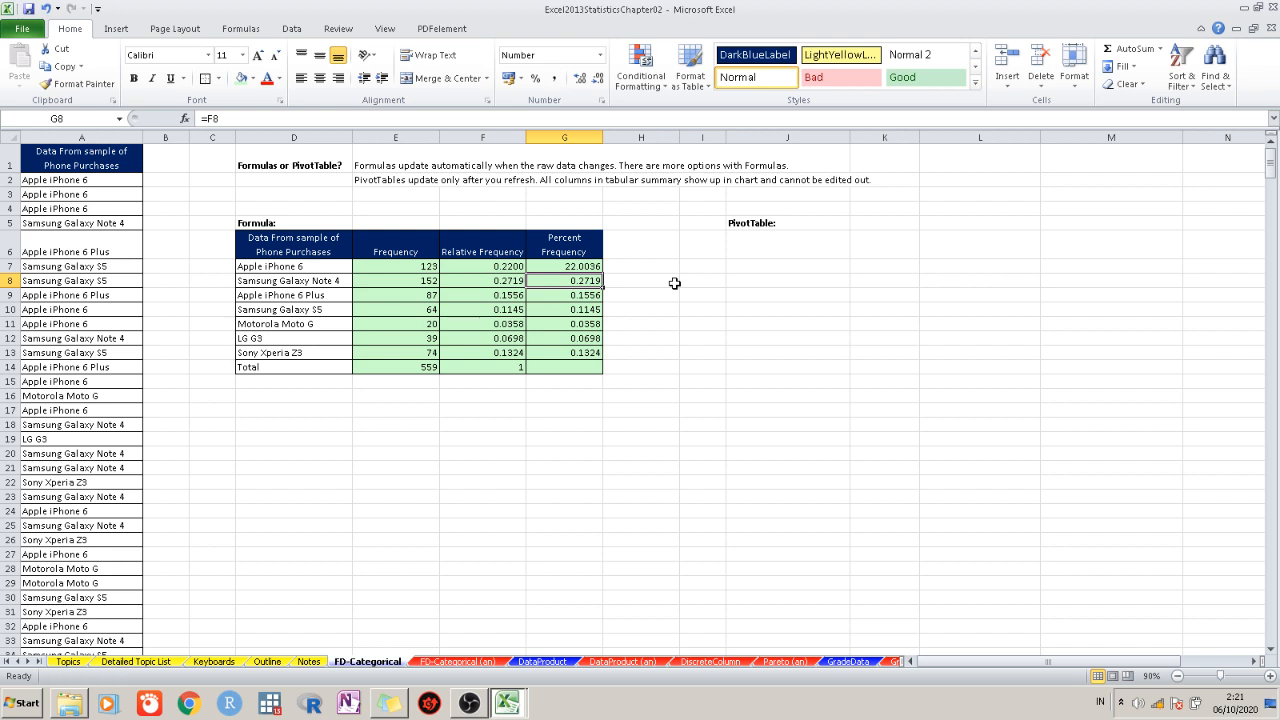
click(586, 266)
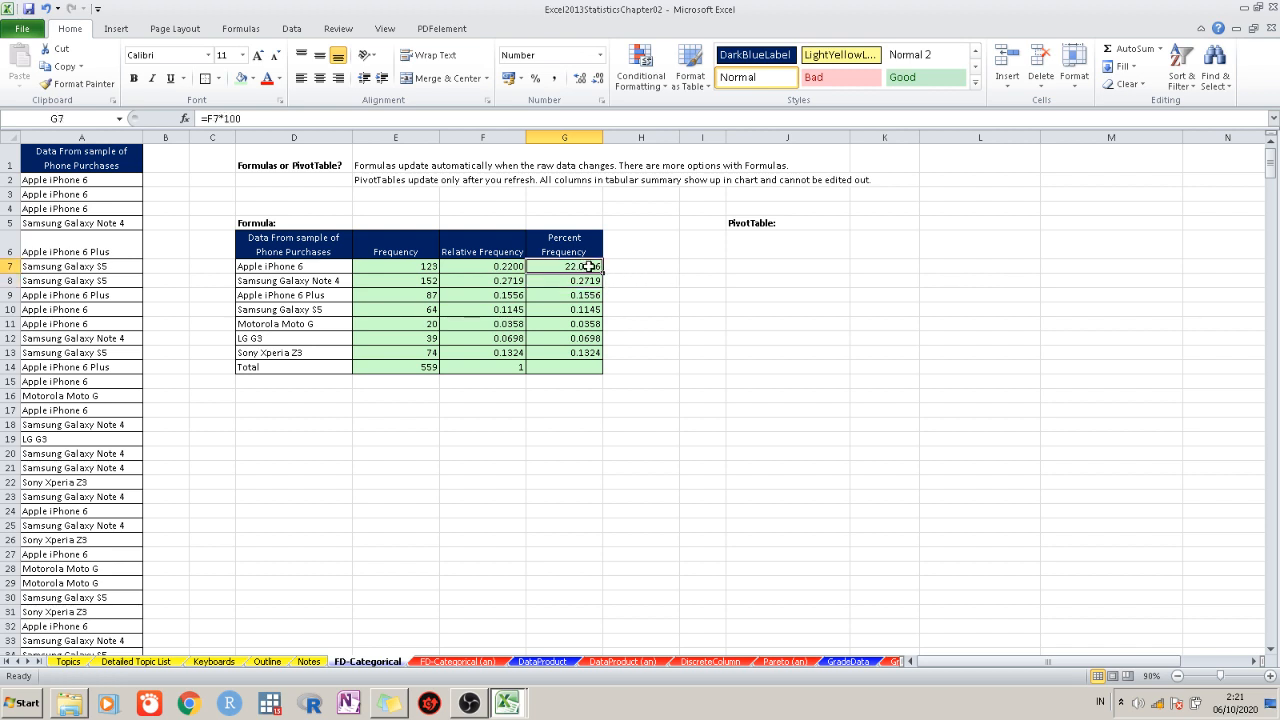
click(45, 8)
Format the percent frequencies in G7:G13 as Percentage
click(596, 338)
drag(573, 265, 580, 353)
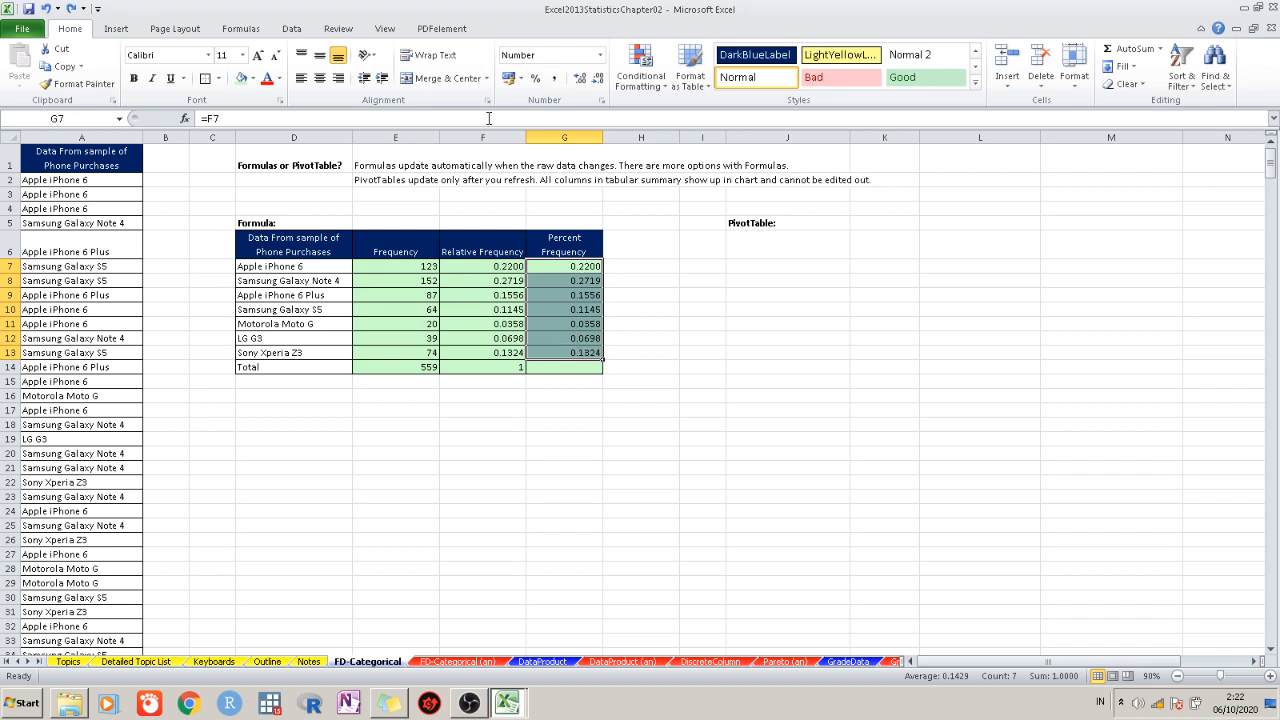
click(599, 55)
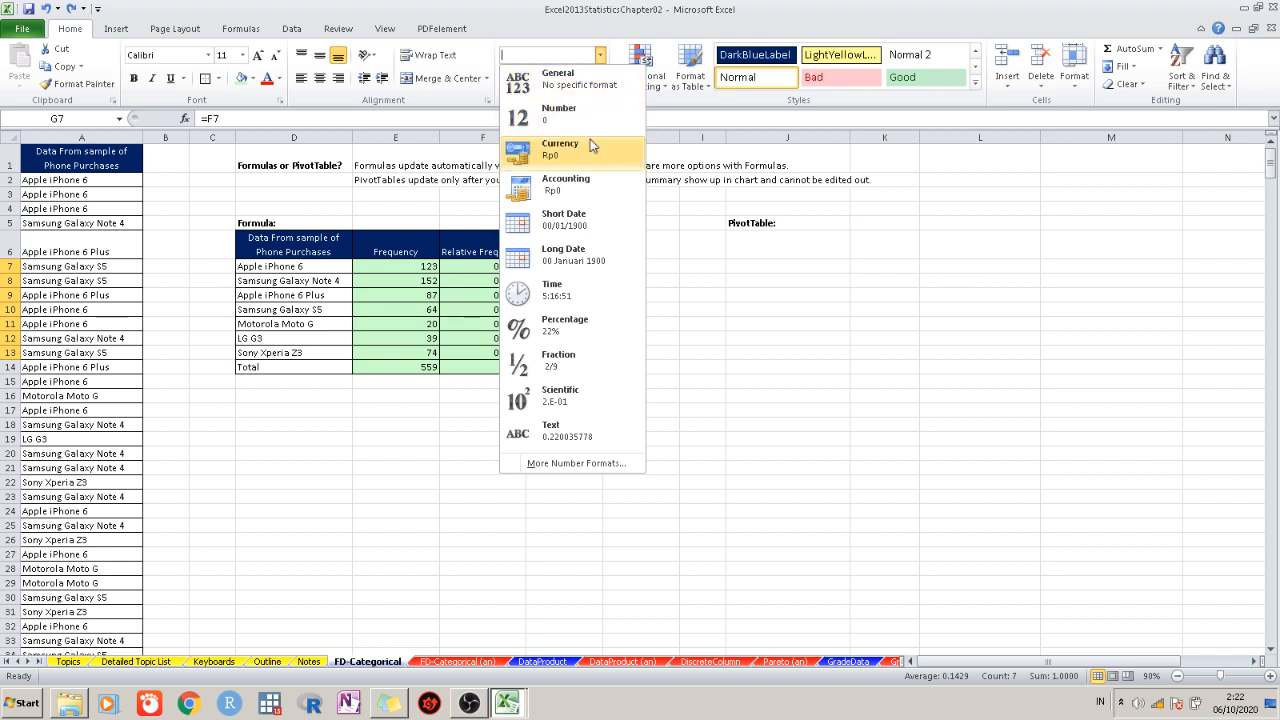
click(566, 325)
click(708, 392)
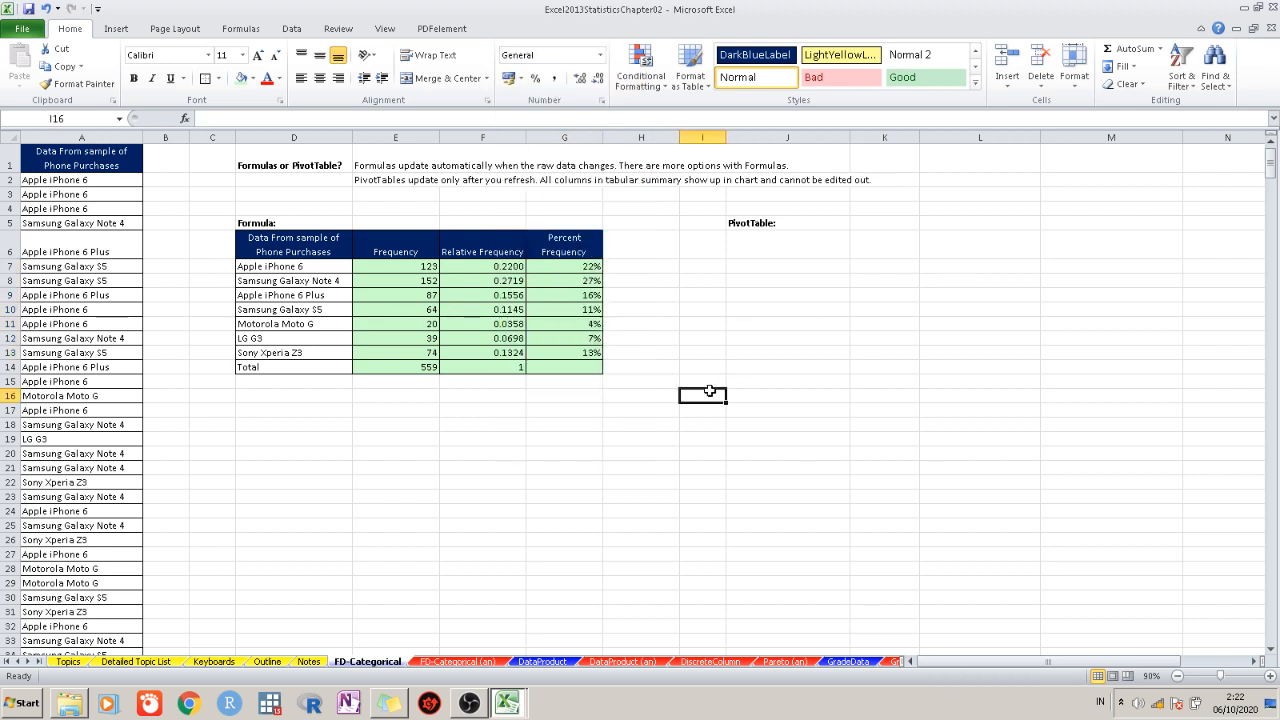
Total the percent frequencies in cell G14 with =SUM(G7:G13)
click(578, 372)
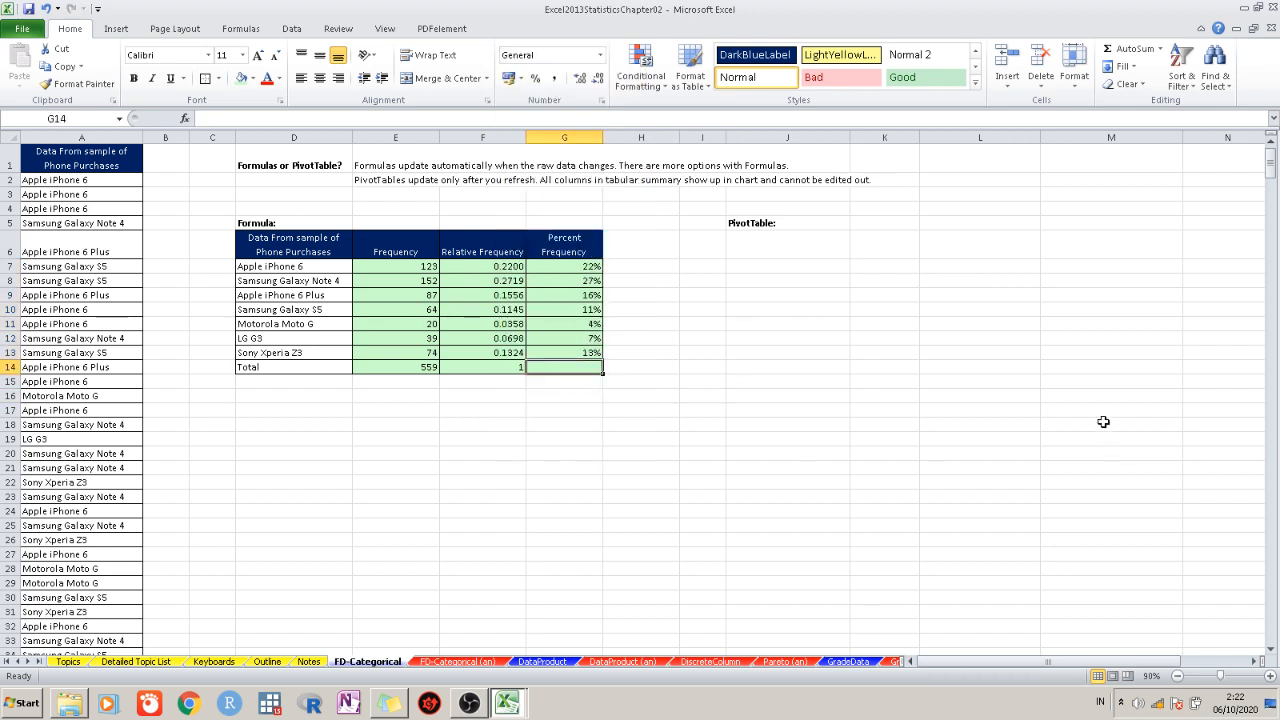
key(alt+equal)
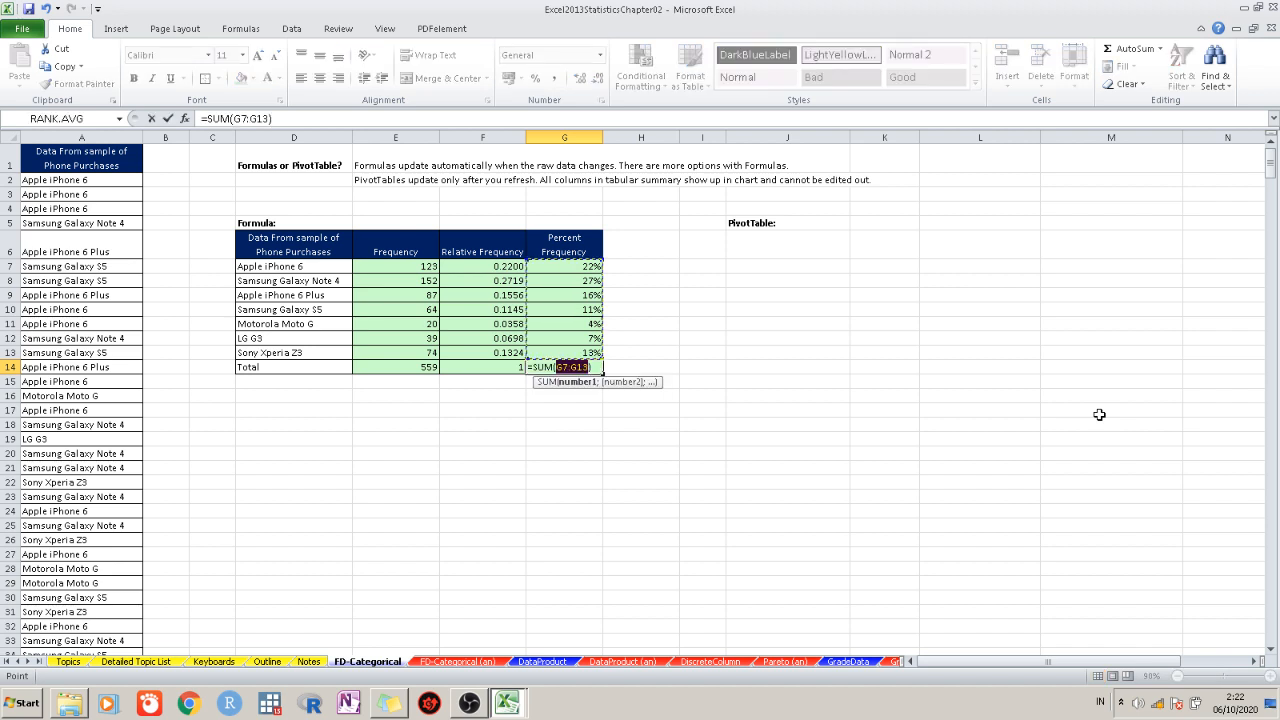
key(Return)
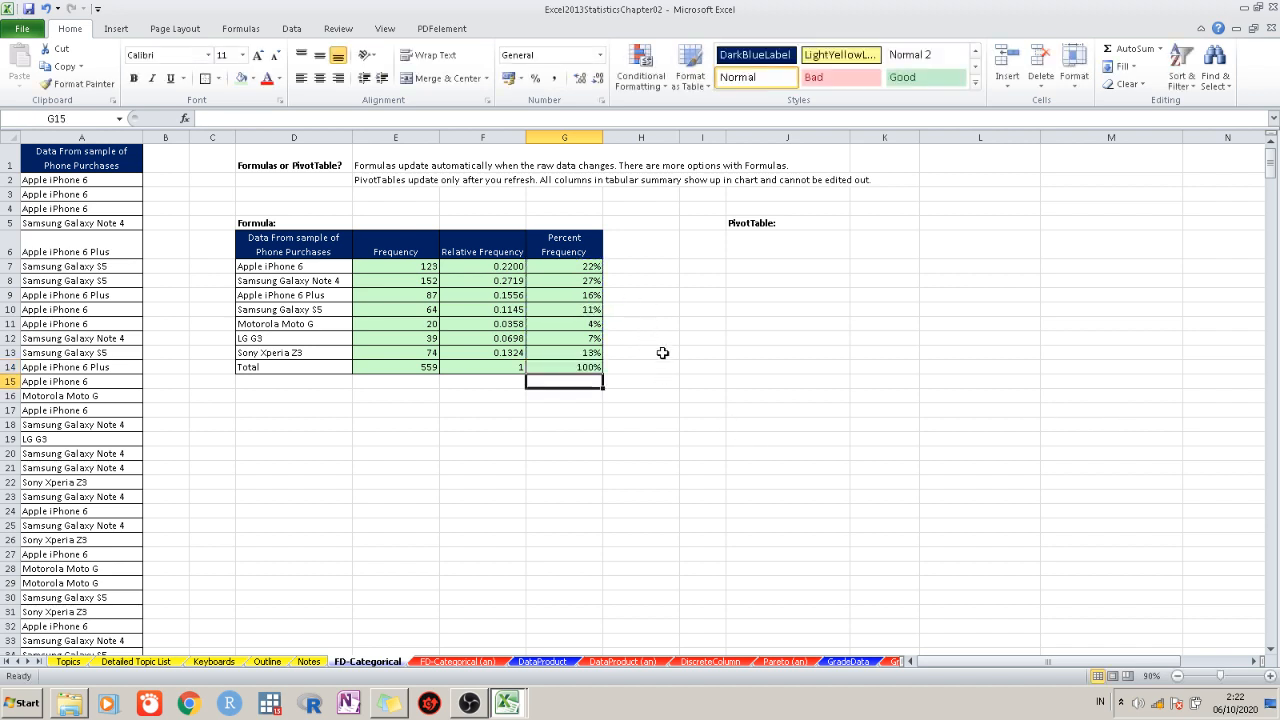
click(676, 381)
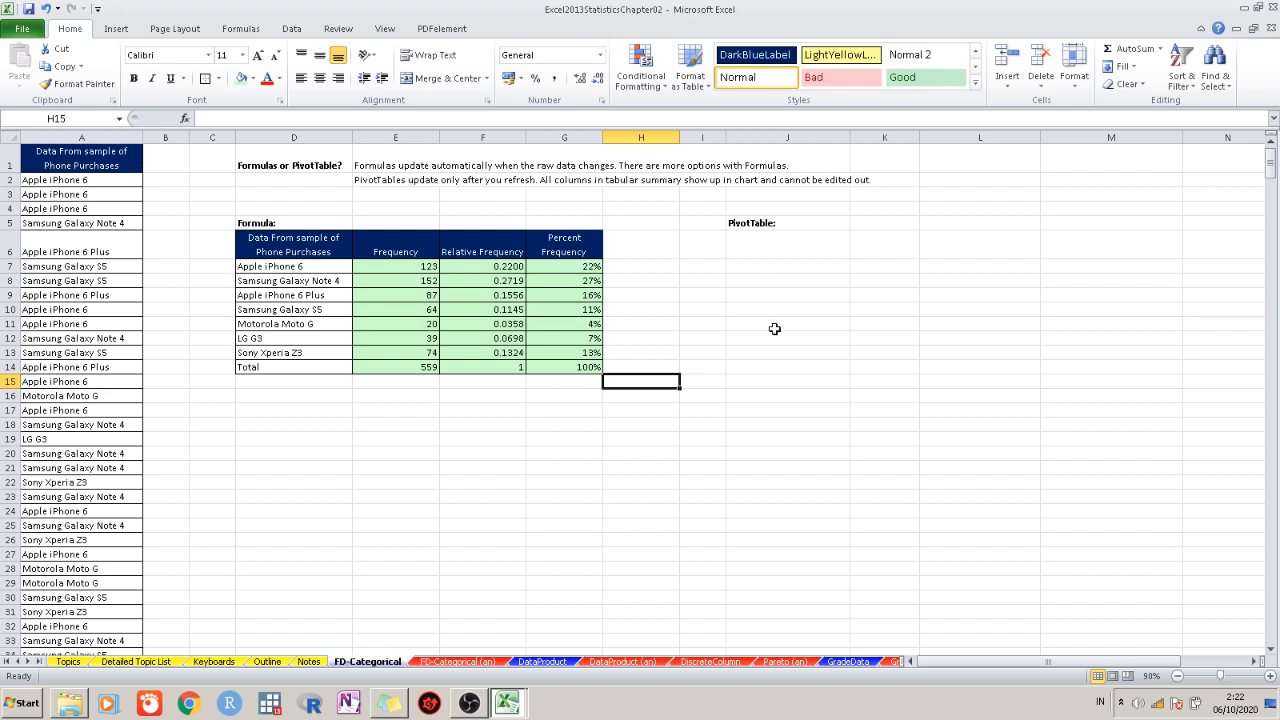
Start a PivotTable from cell J6 and set its source range to A2:A560 on the FD-Categorical sheet
click(830, 251)
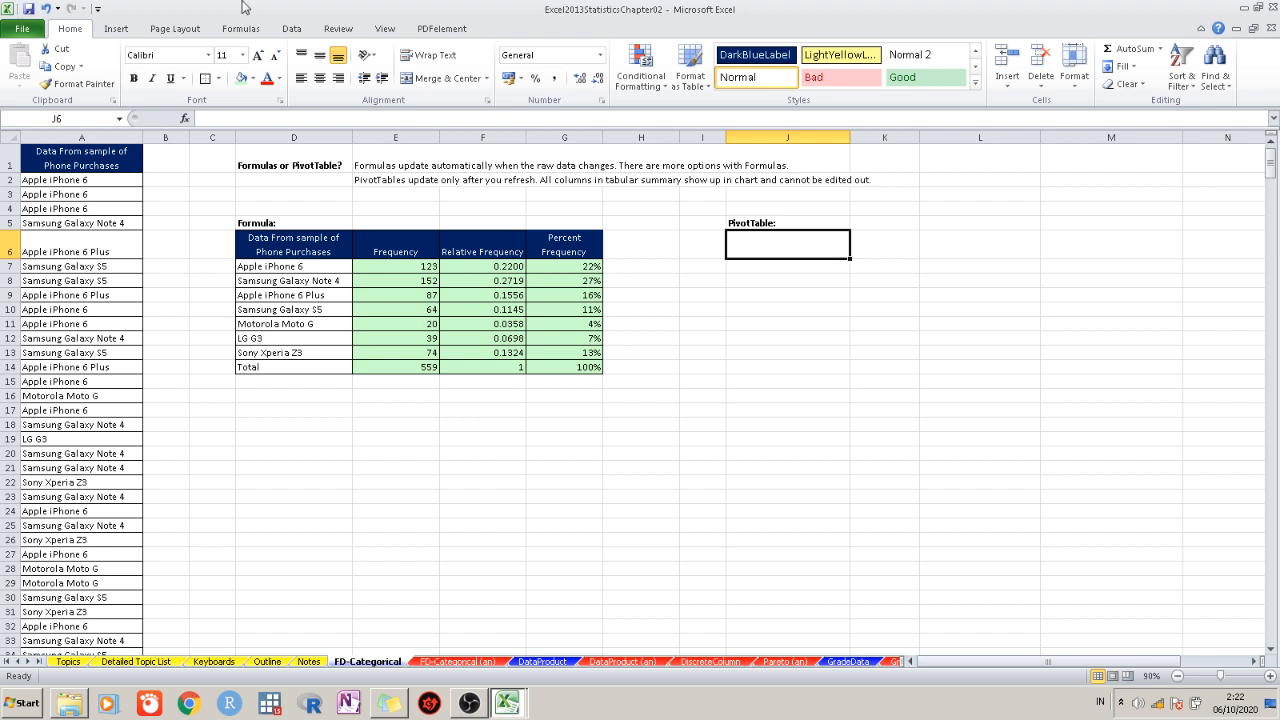
click(118, 30)
click(25, 58)
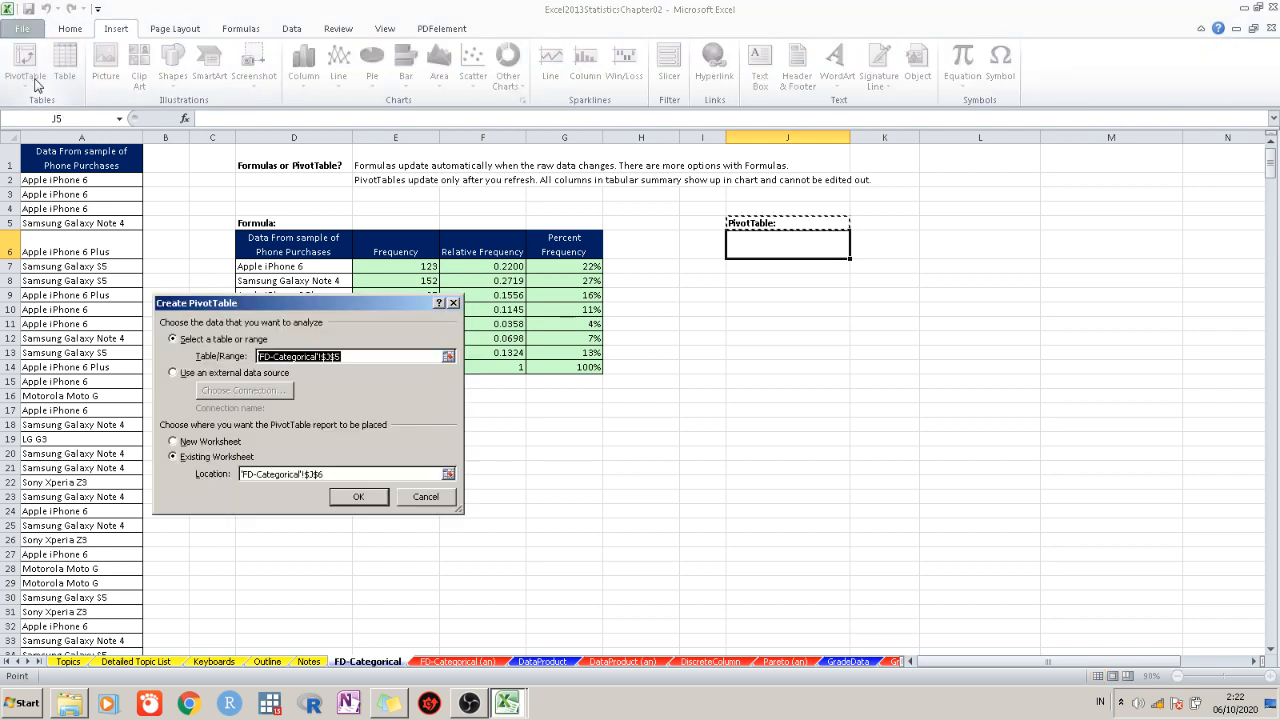
drag(295, 308, 459, 304)
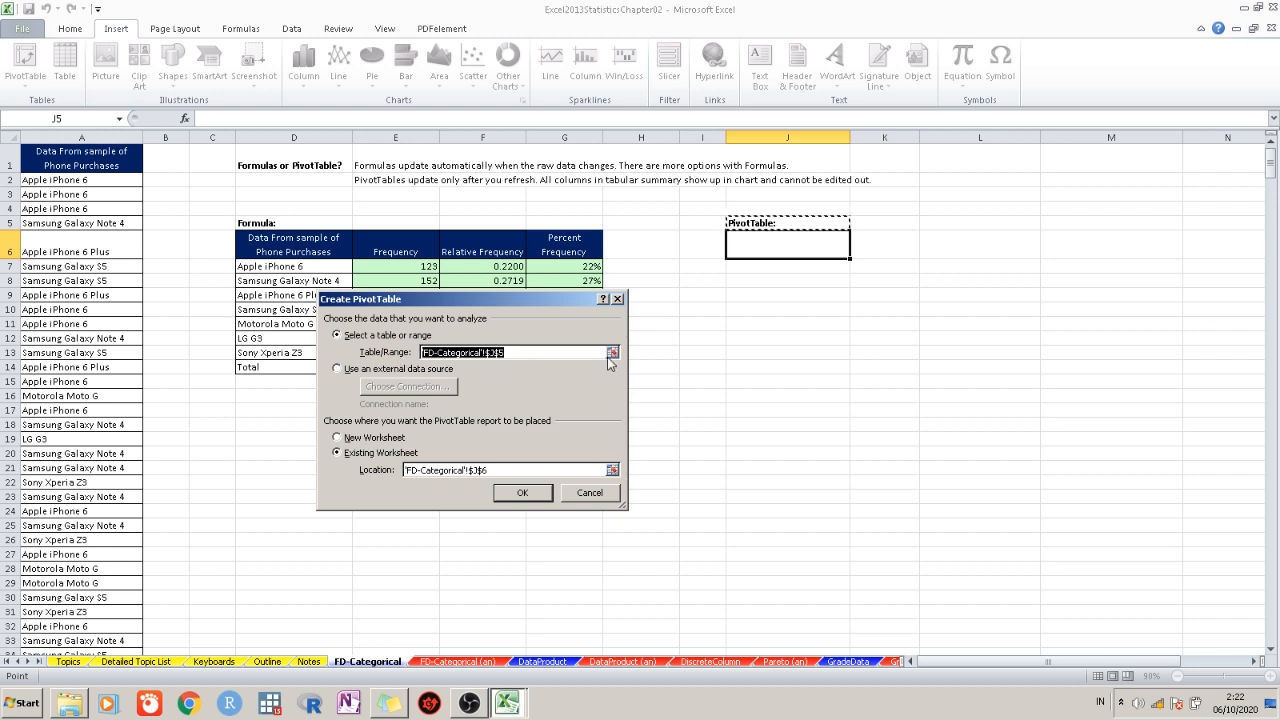
click(610, 355)
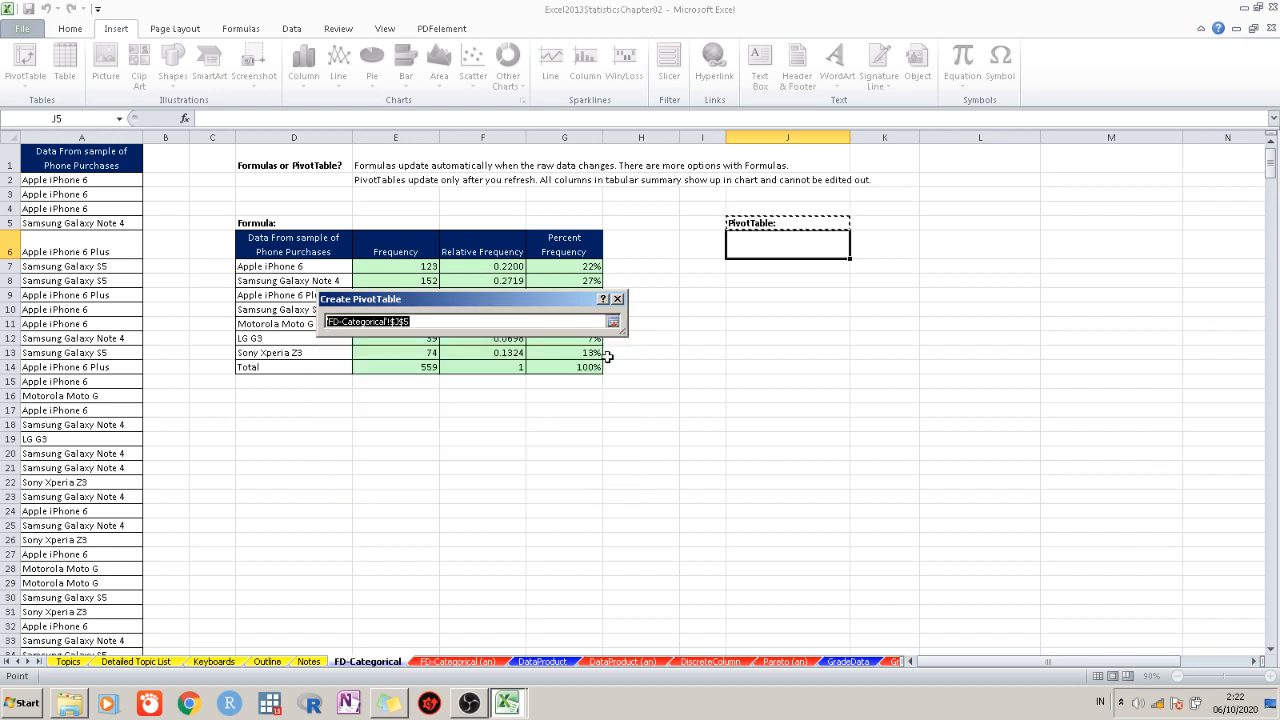
click(80, 180)
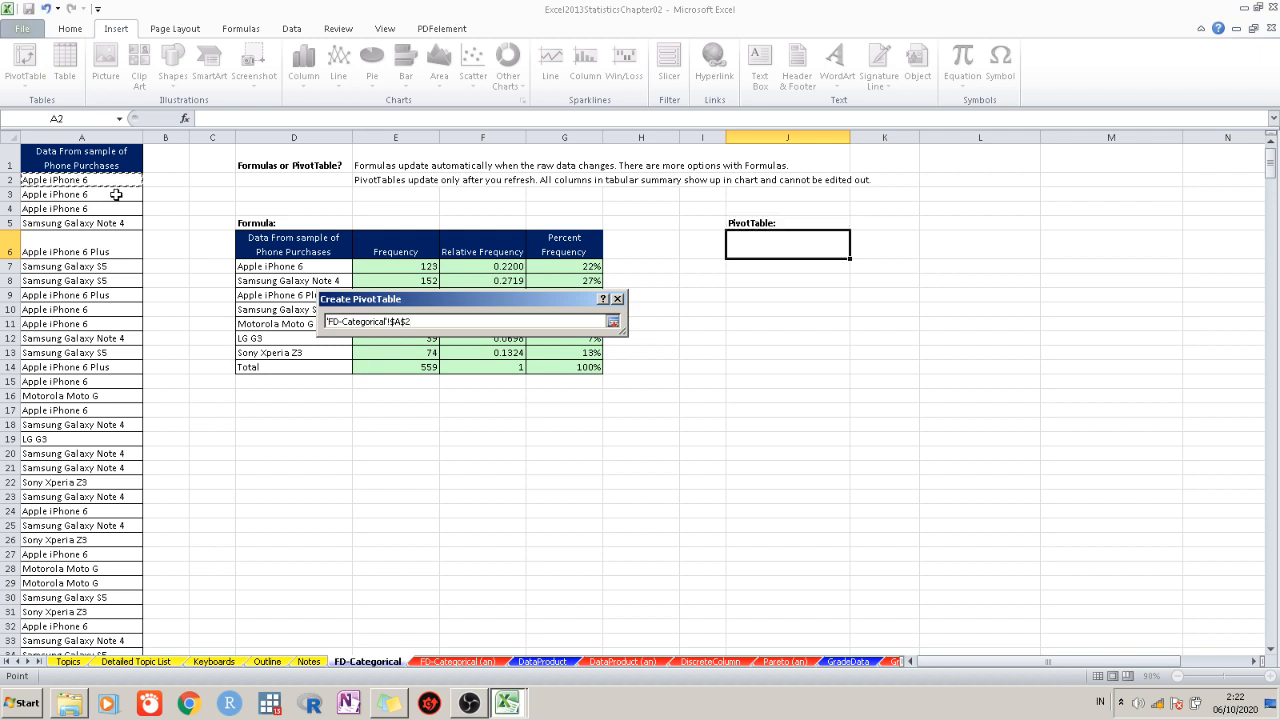
key(ctrl+shift+Down)
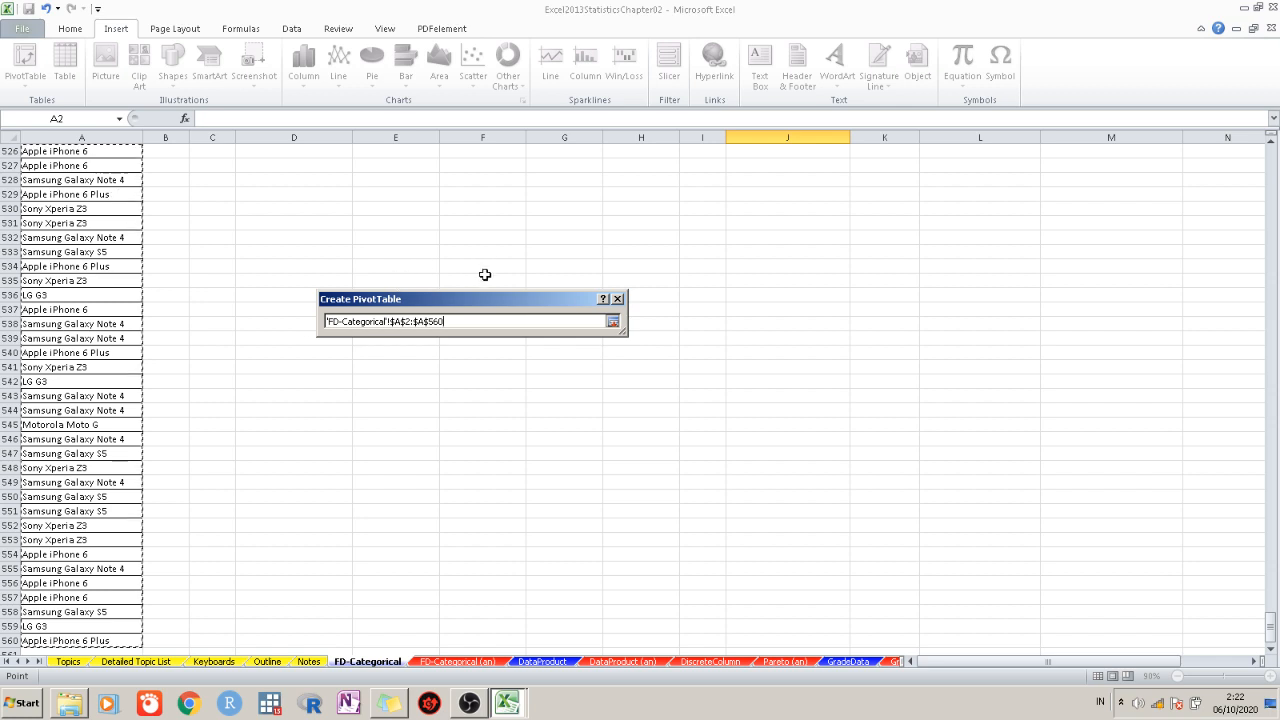
click(611, 322)
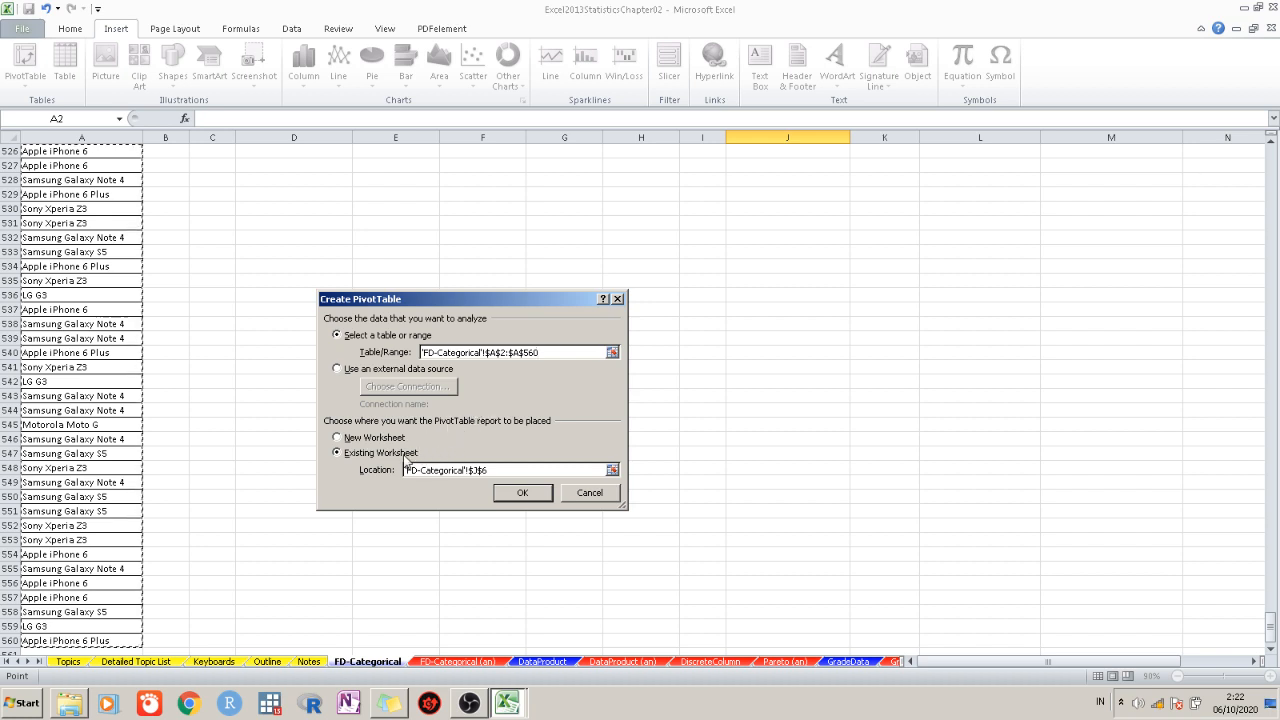
Create the PivotTable on the existing worksheet at J6, close its field list, and undo the PivotTable
click(611, 470)
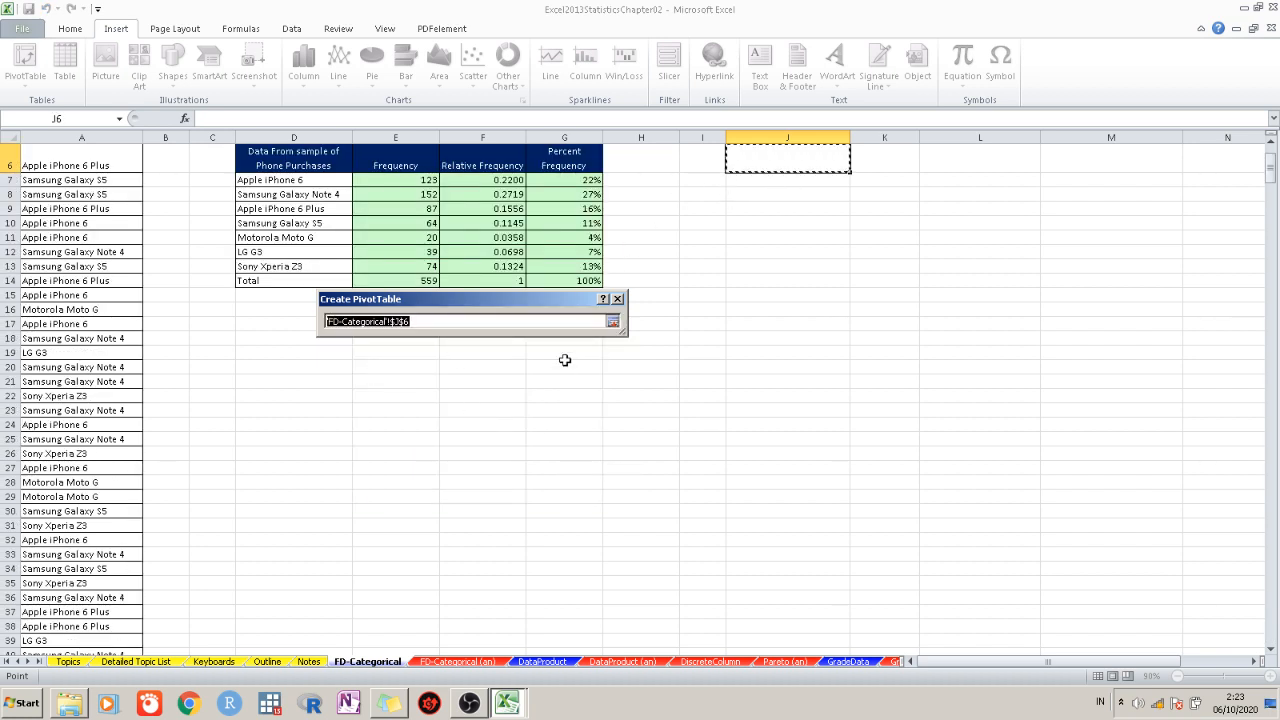
click(612, 321)
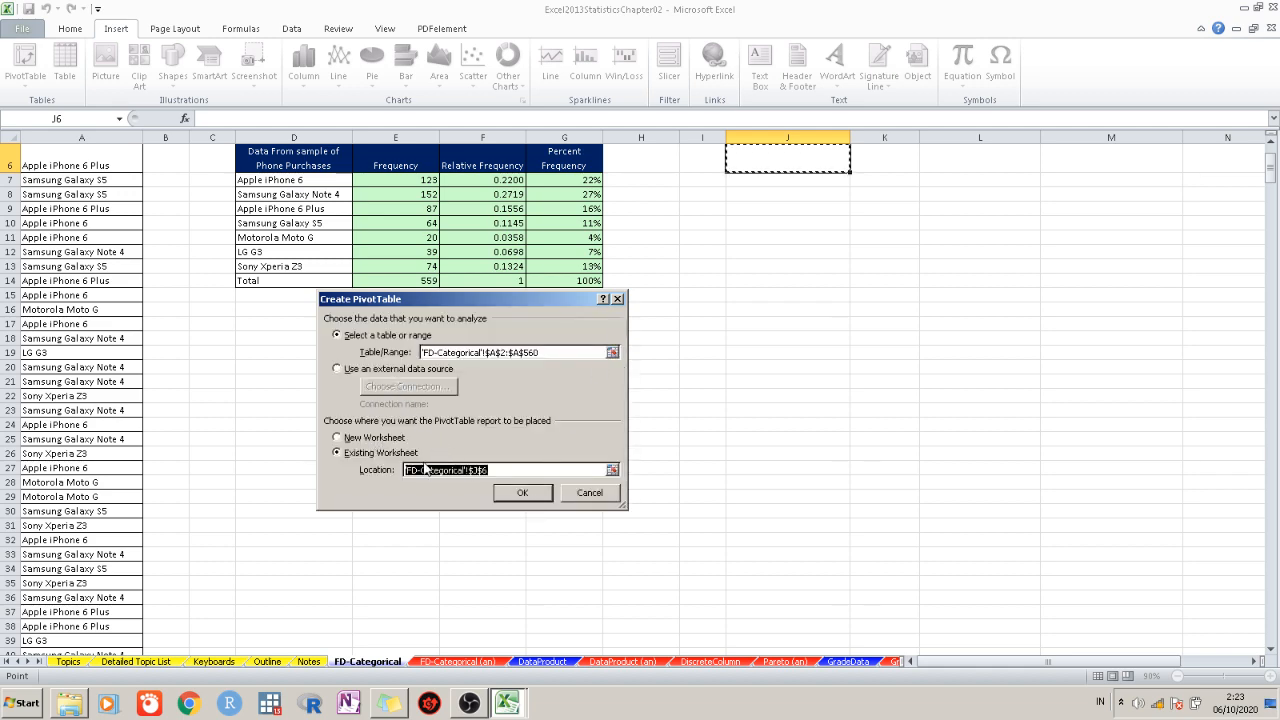
click(522, 492)
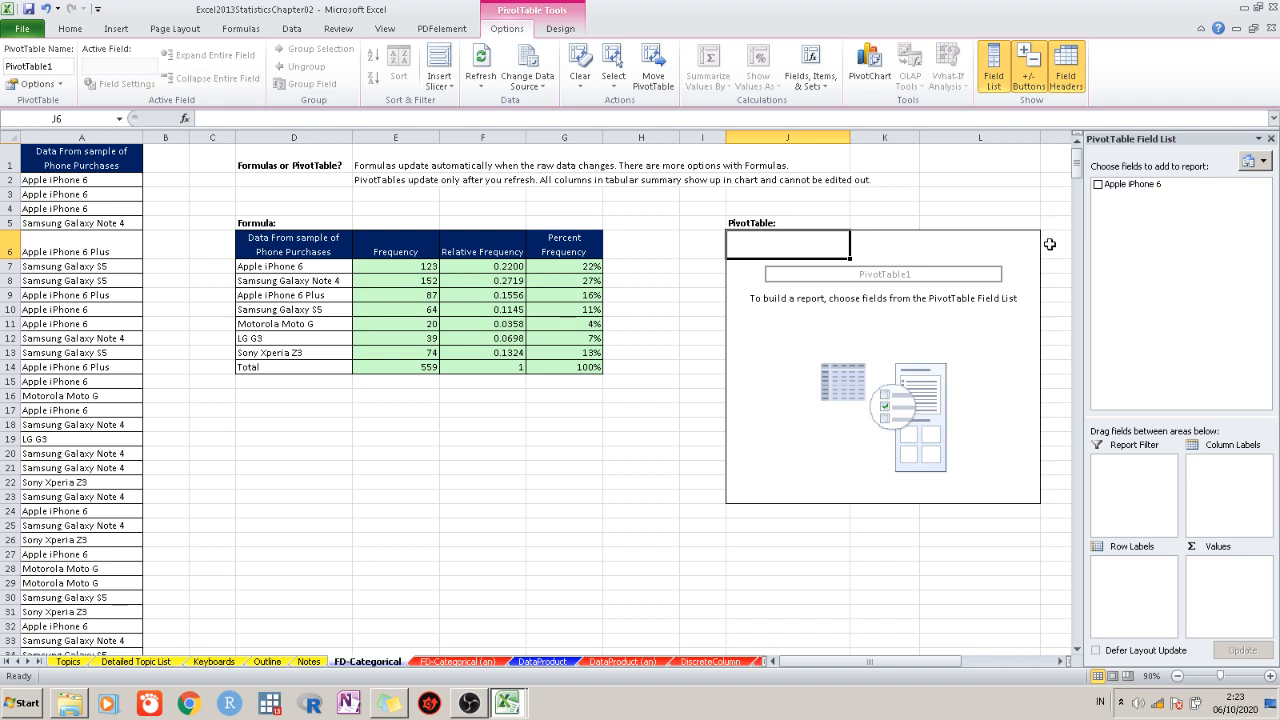
click(1271, 139)
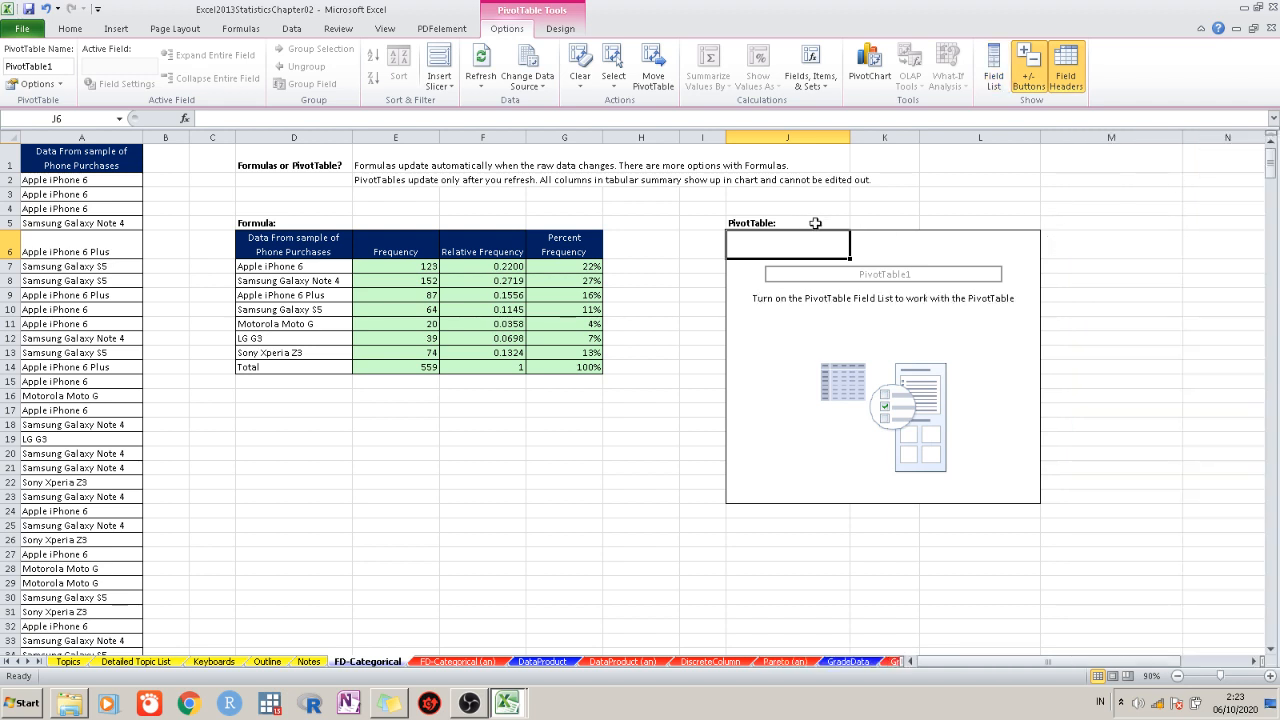
click(47, 9)
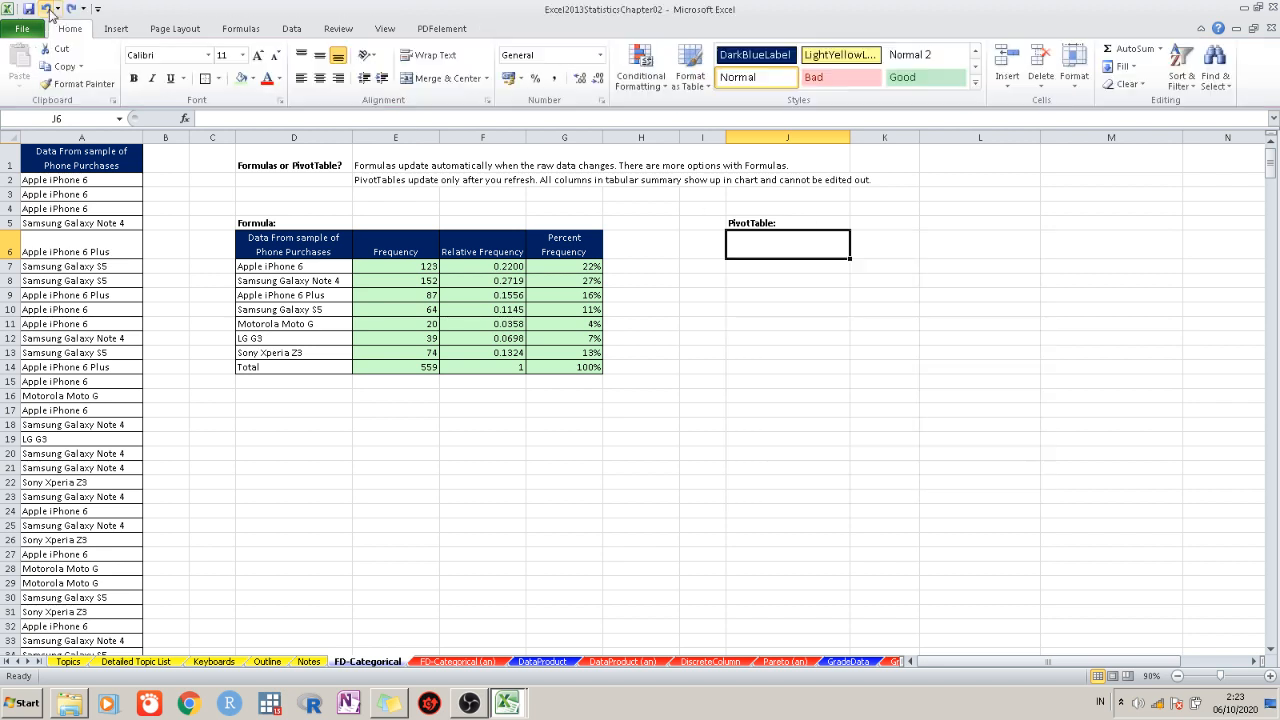
Create a PivotTable from A1:A560 on the FD-Categorical sheet, placed on the existing worksheet at J6
click(114, 30)
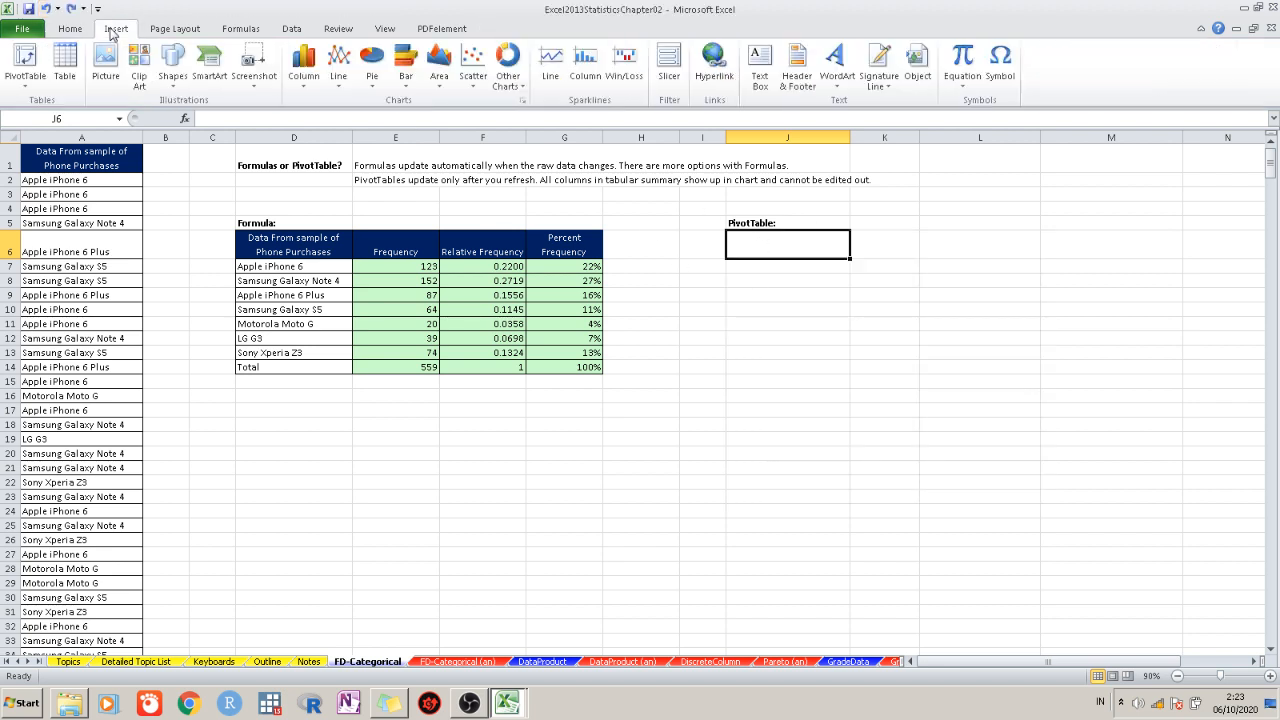
click(25, 62)
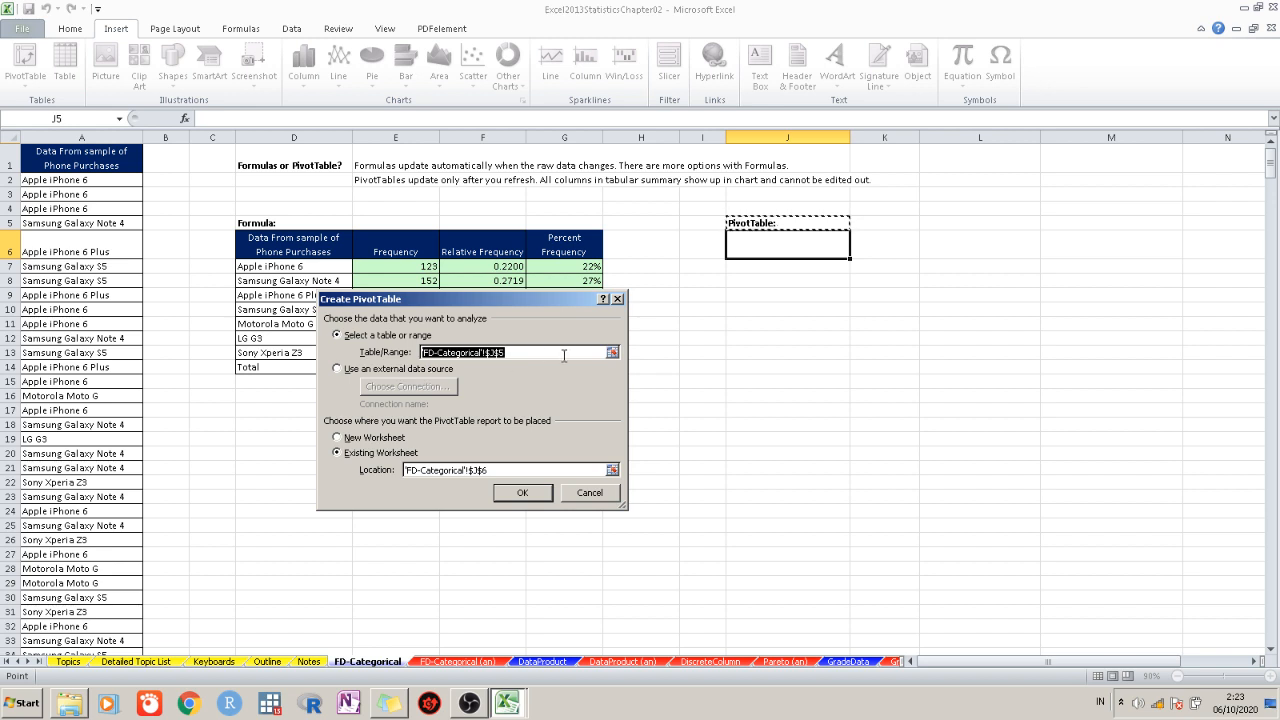
click(612, 353)
click(80, 158)
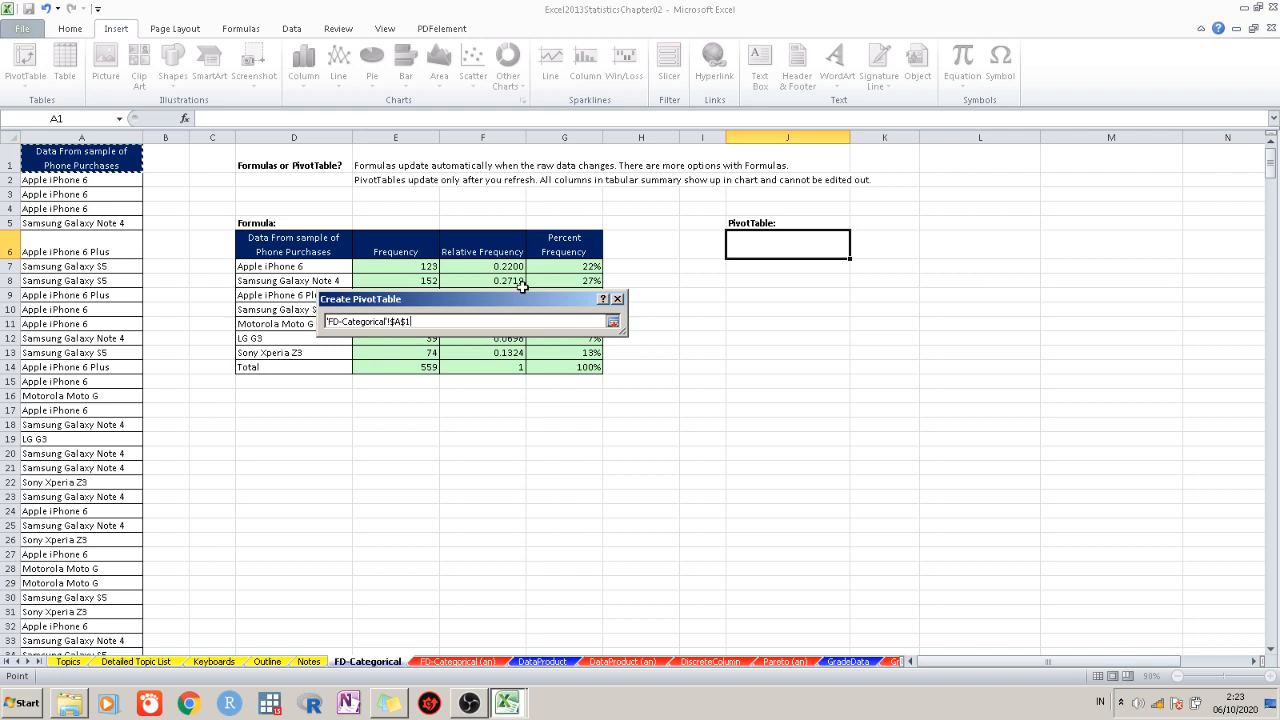
key(ctrl+shift+Down)
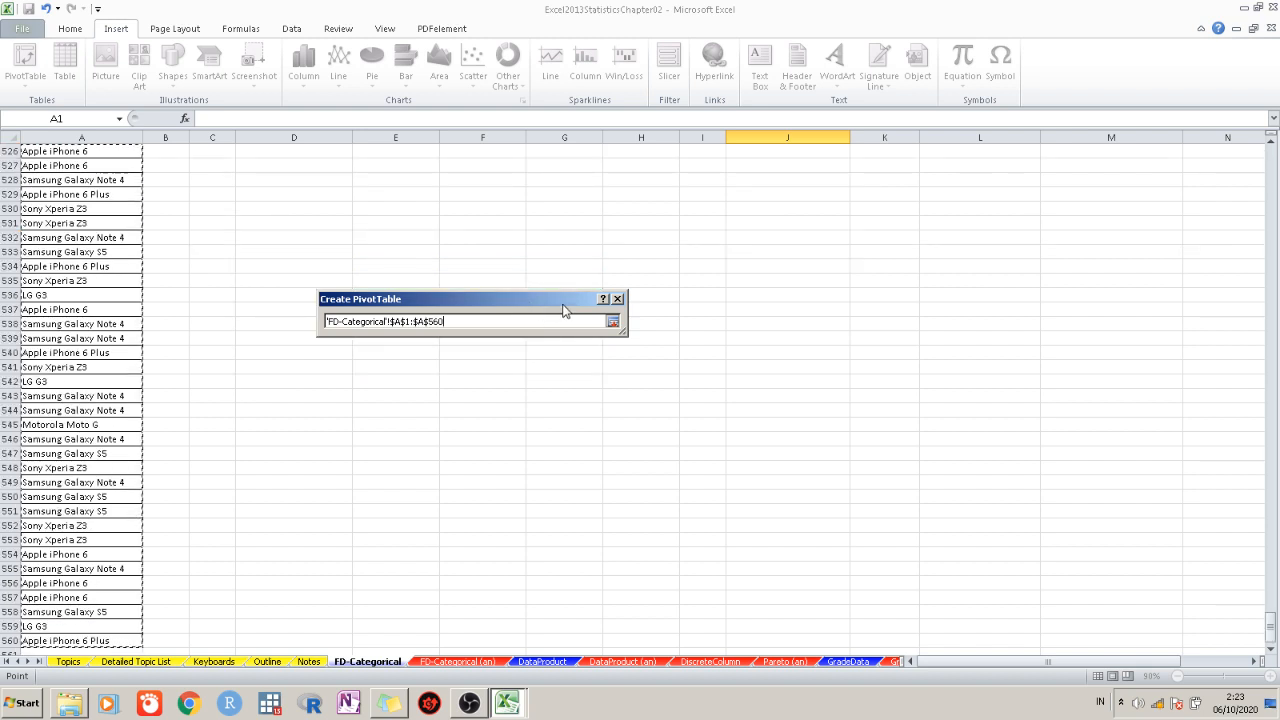
click(613, 322)
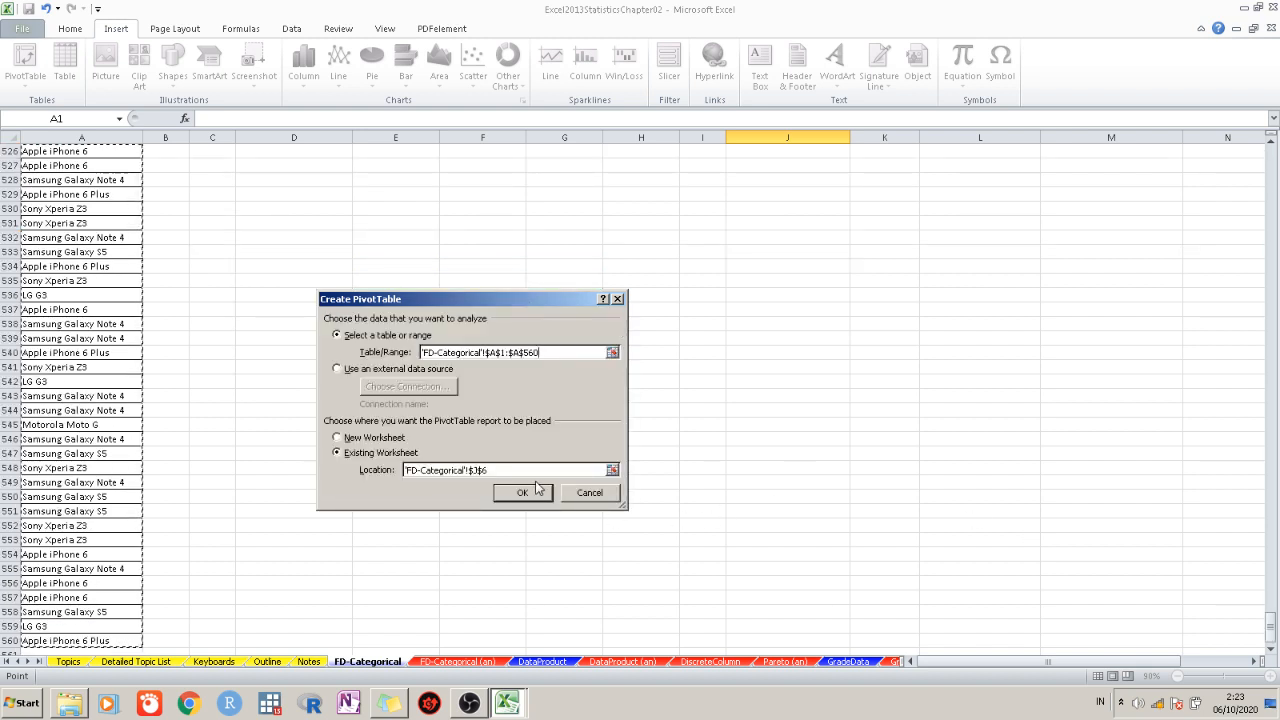
click(614, 471)
click(614, 470)
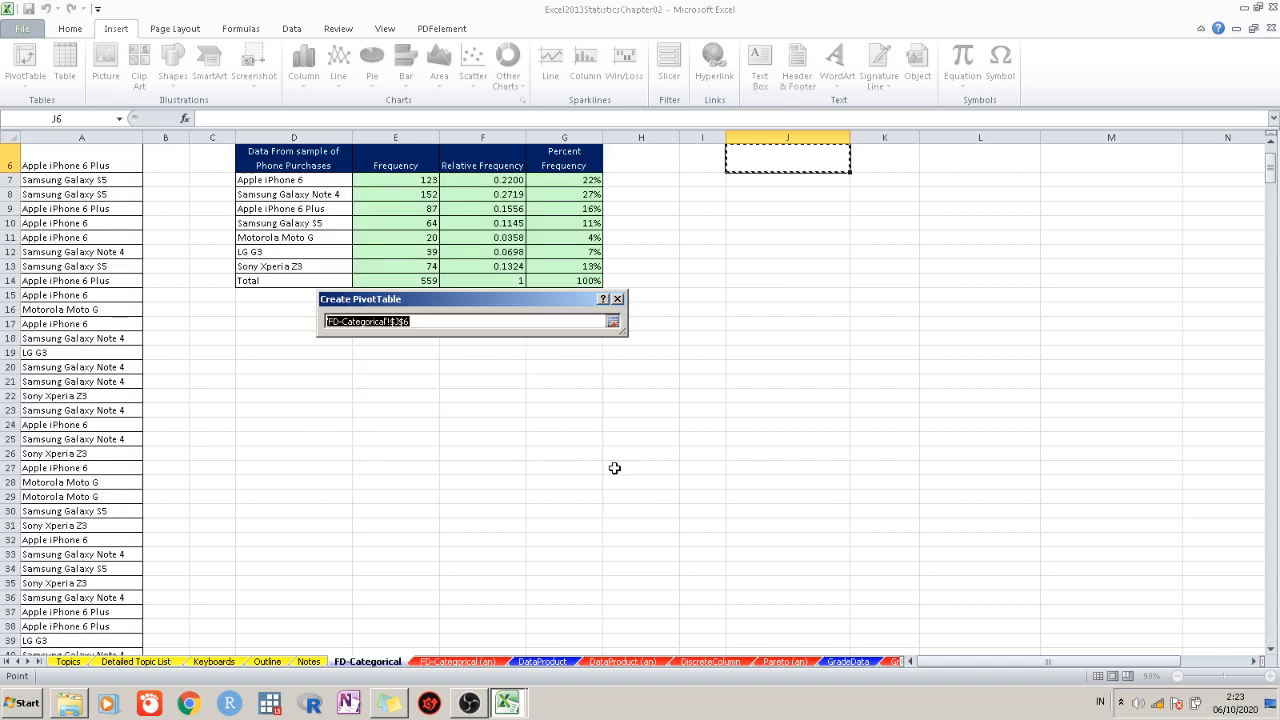
click(613, 323)
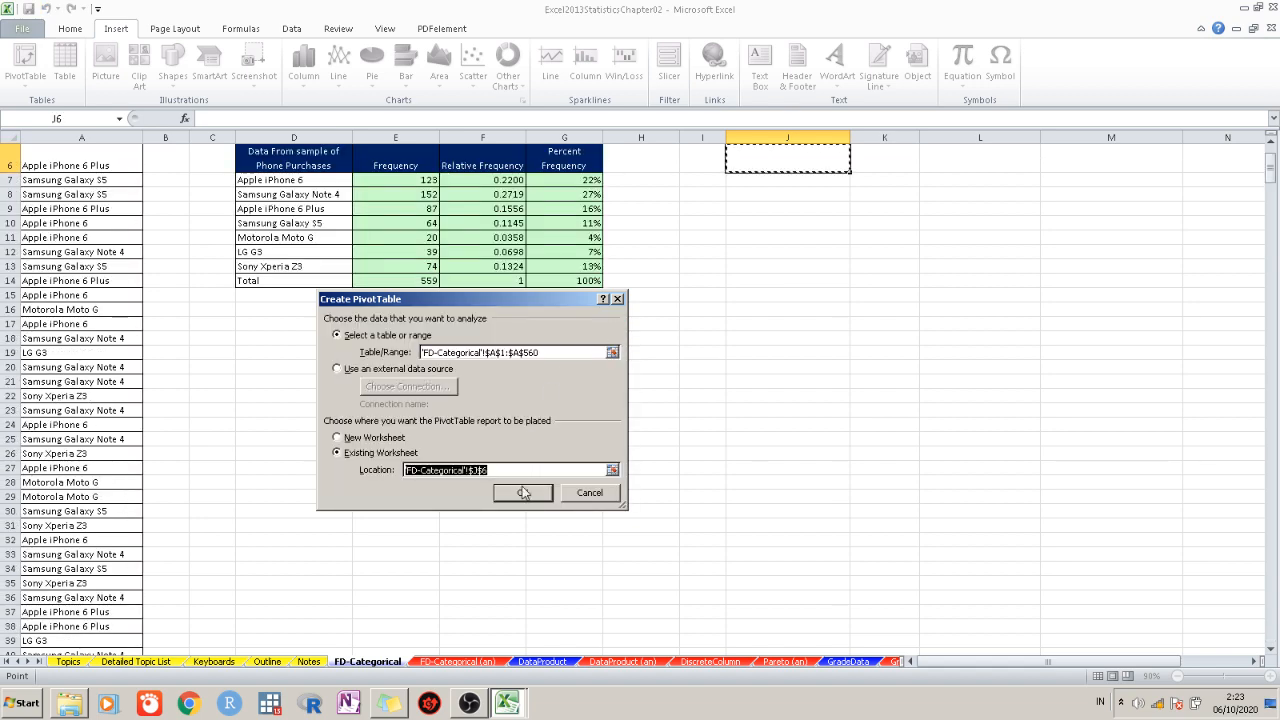
click(522, 492)
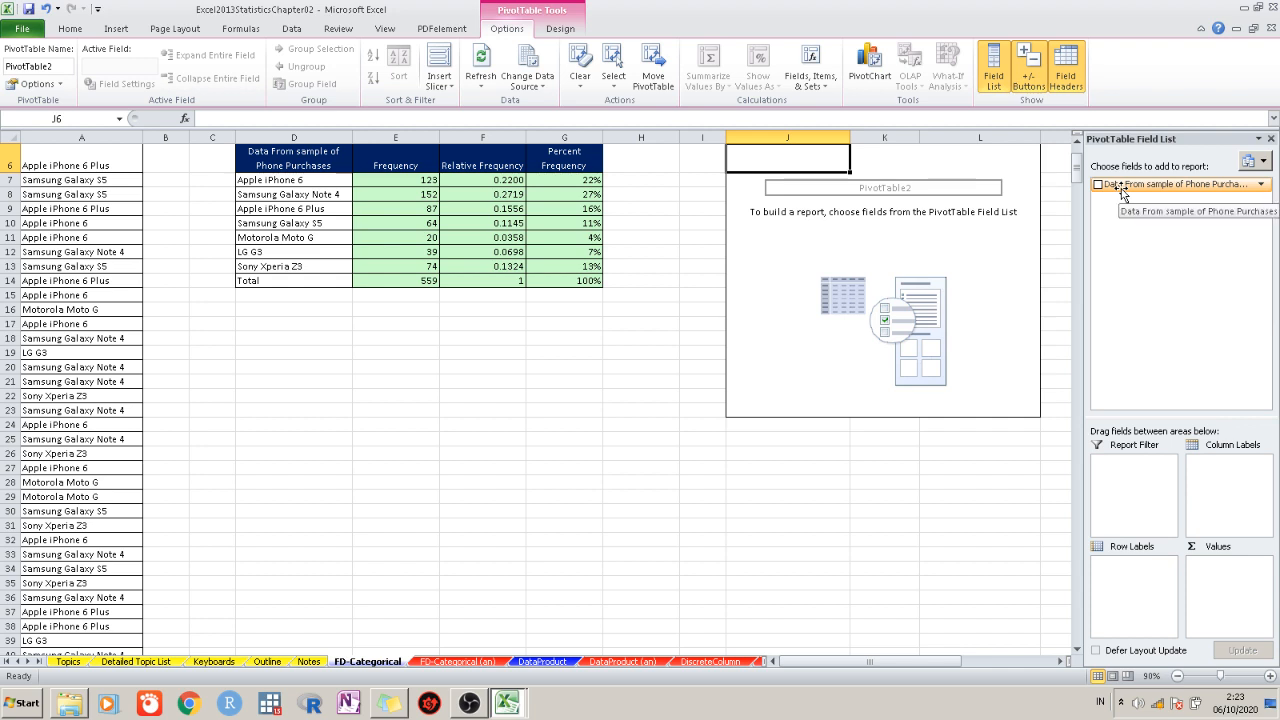
Add the phone purchases field to the PivotTable's row labels and add it twice to the values
drag(1122, 194, 1133, 580)
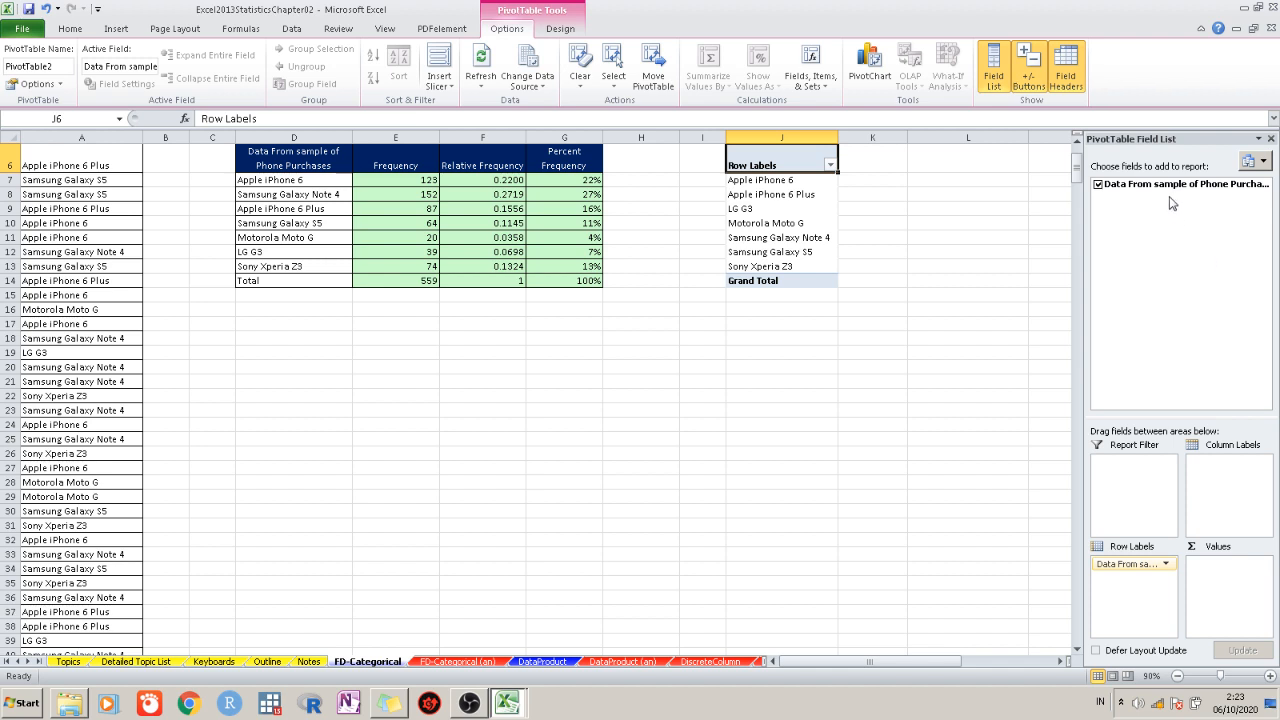
drag(1172, 192, 1232, 565)
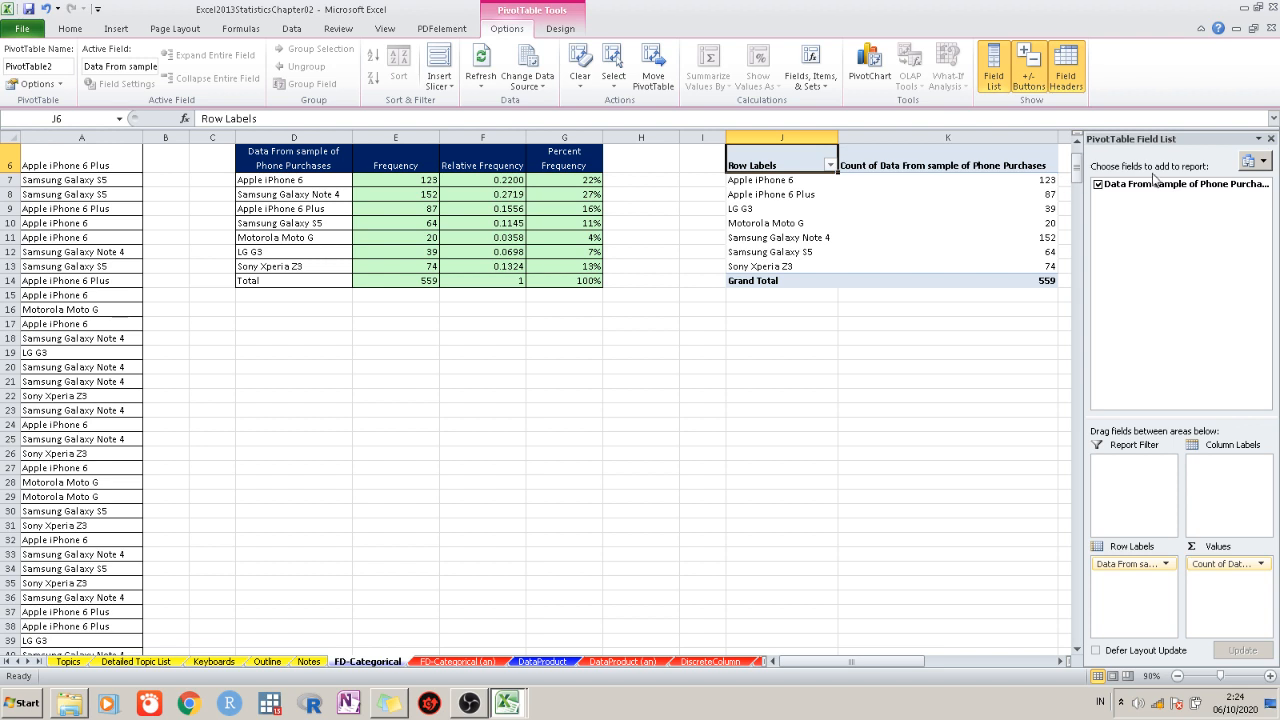
drag(1155, 184, 1230, 582)
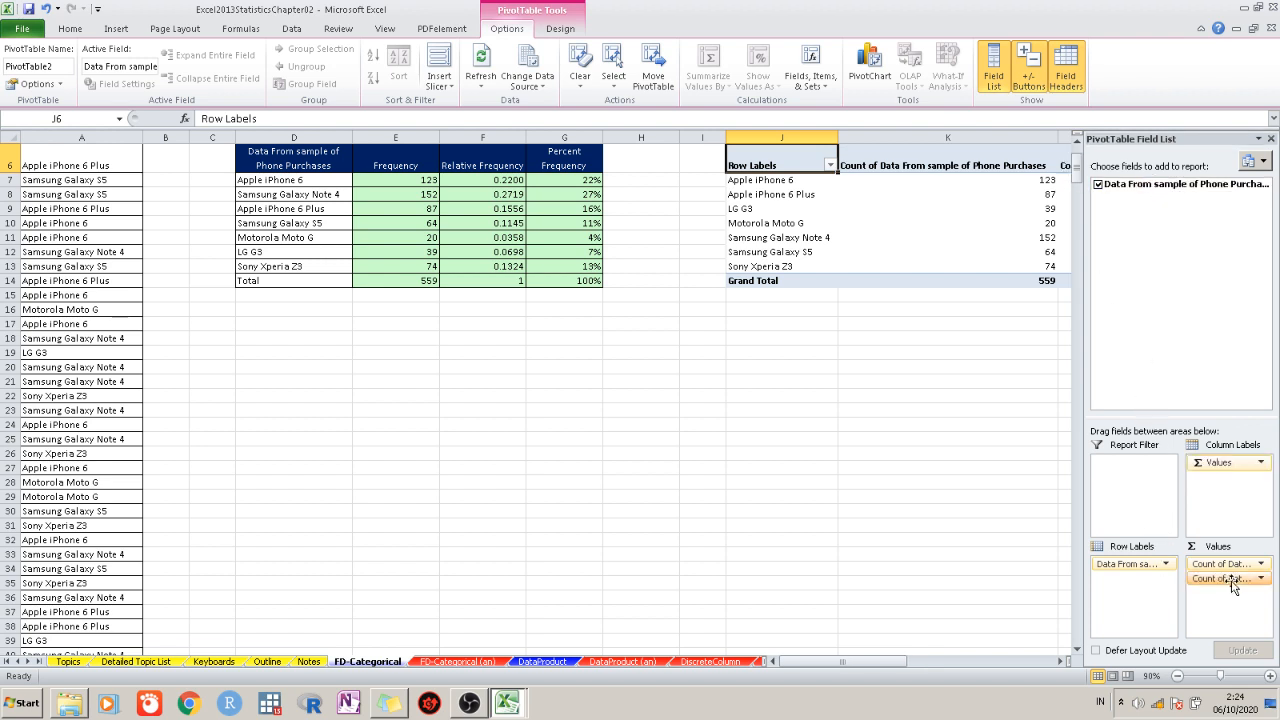
drag(820, 661, 884, 676)
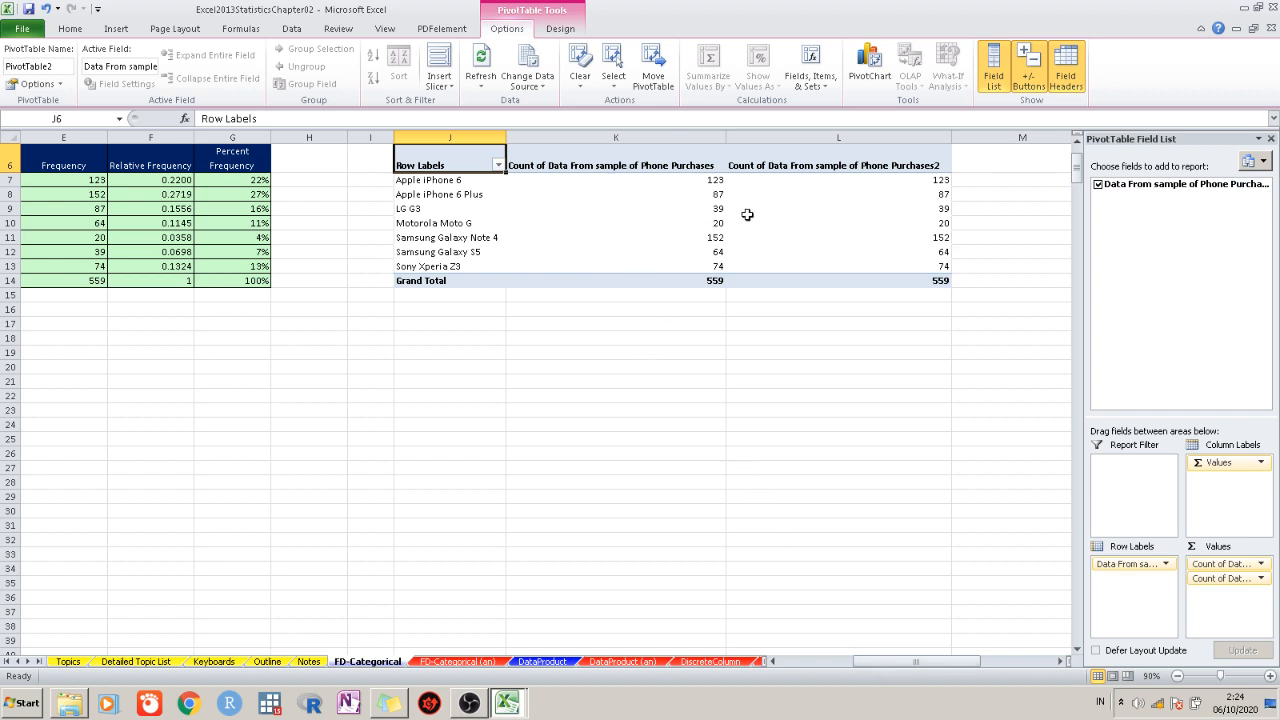
click(876, 177)
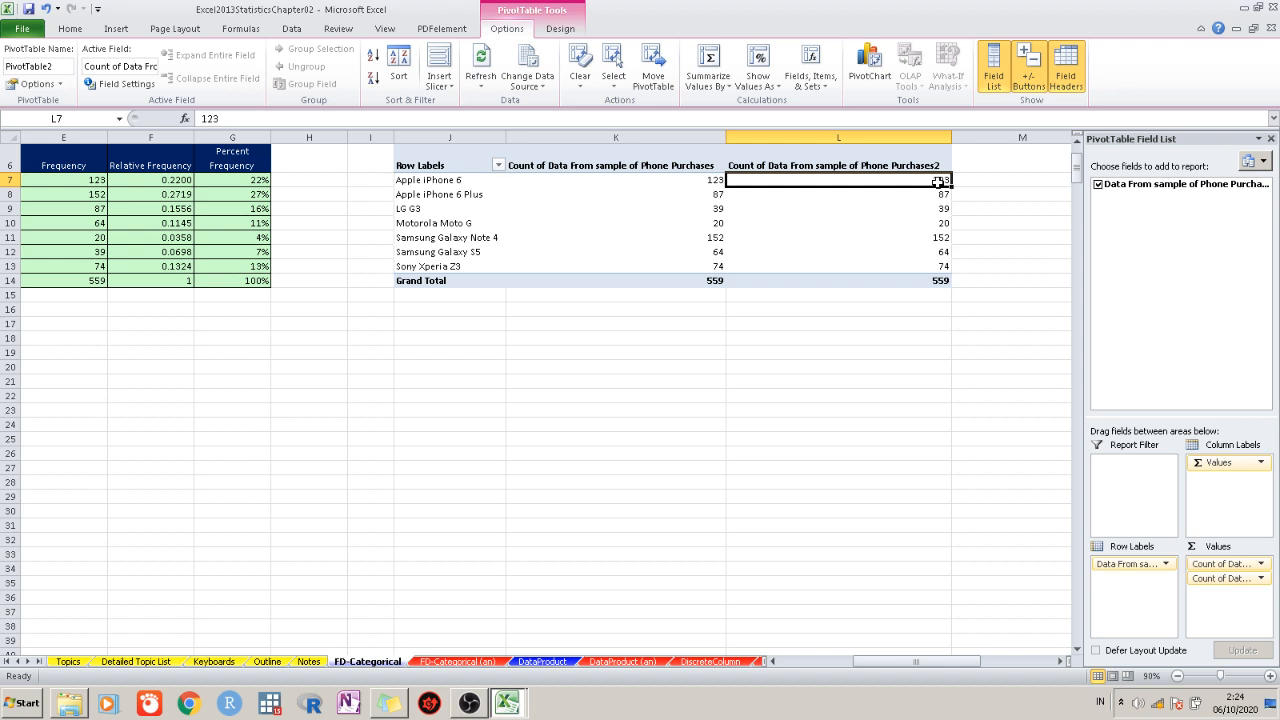
double_click(899, 181)
scroll(335, 287, down, 1)
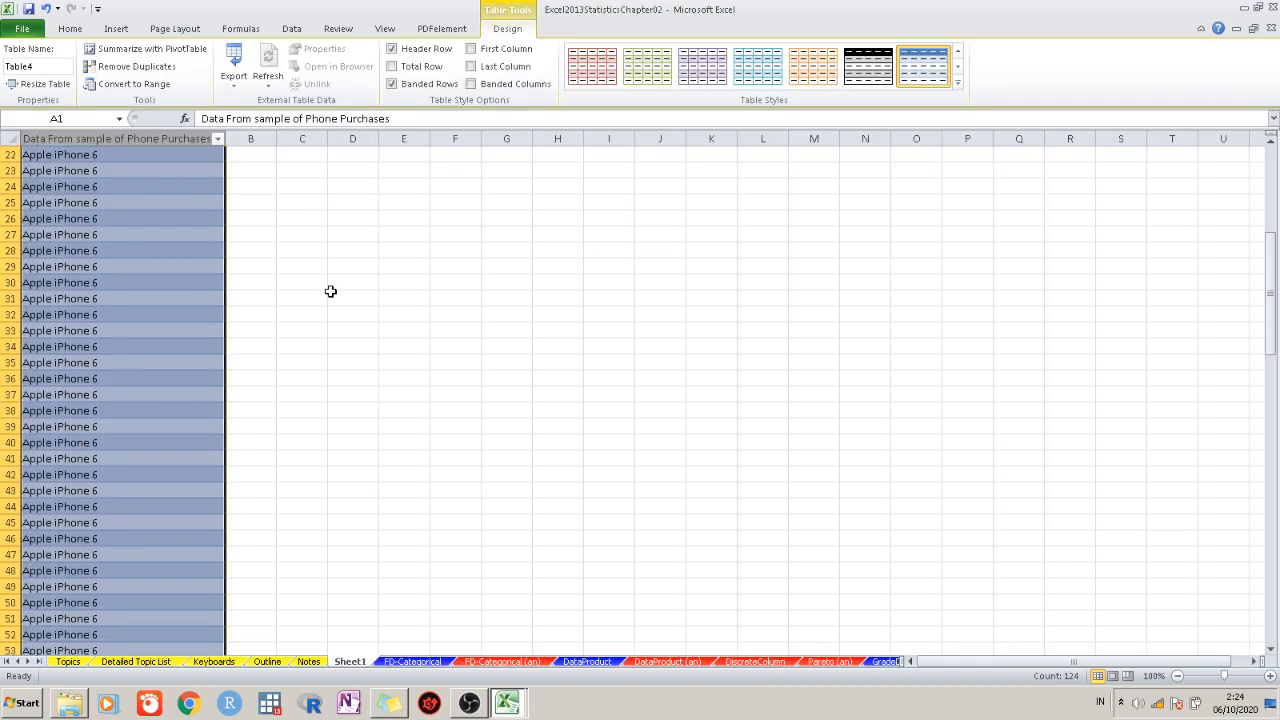
click(45, 9)
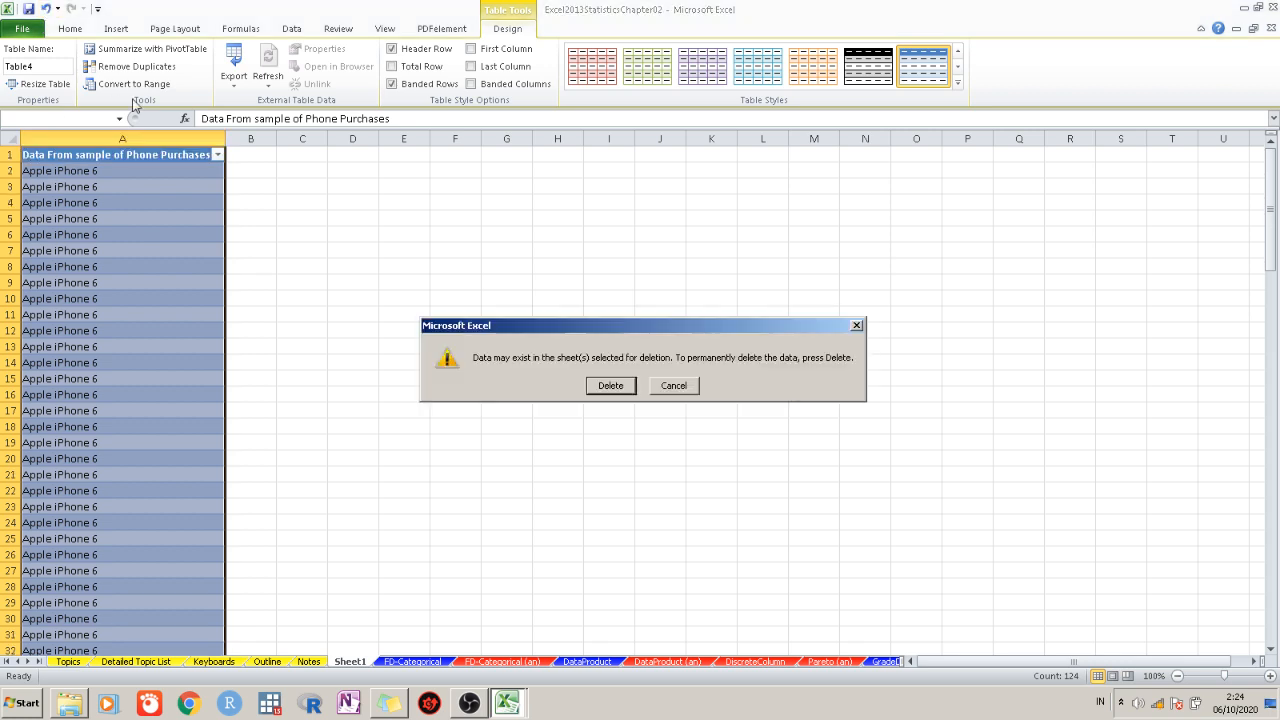
click(625, 385)
scroll(800, 340, up, 2)
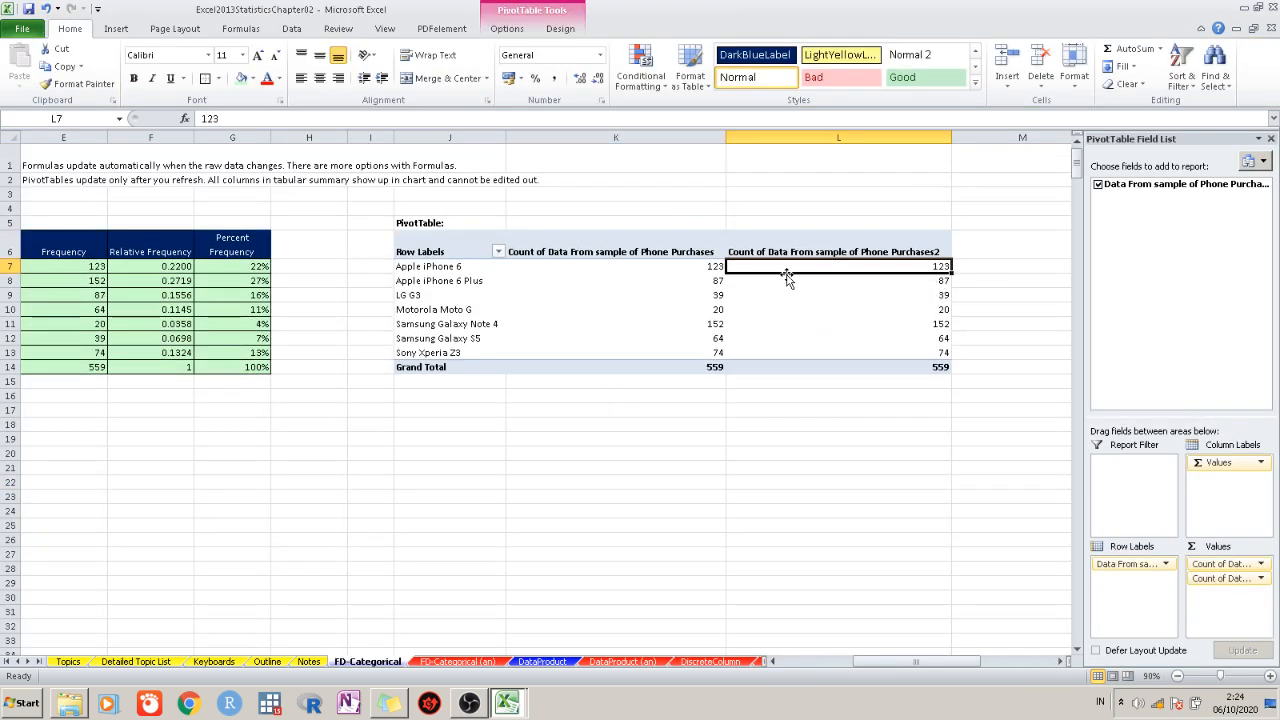
click(412, 122)
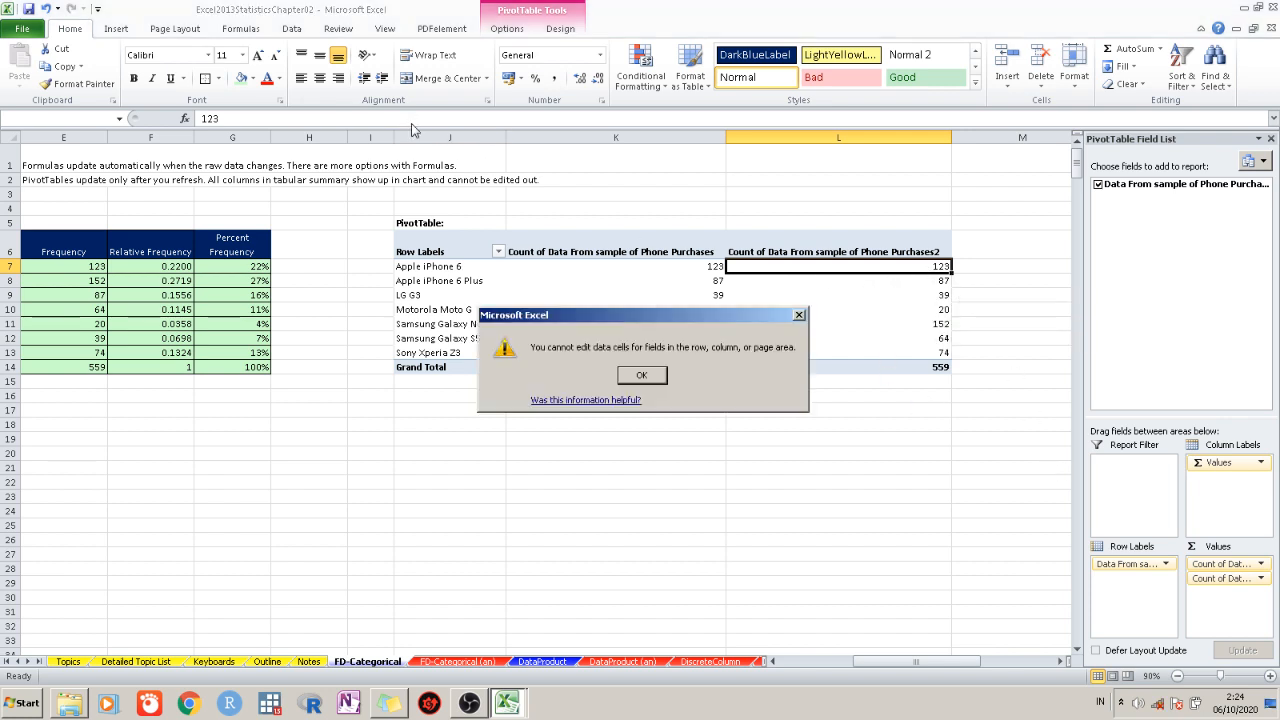
click(643, 376)
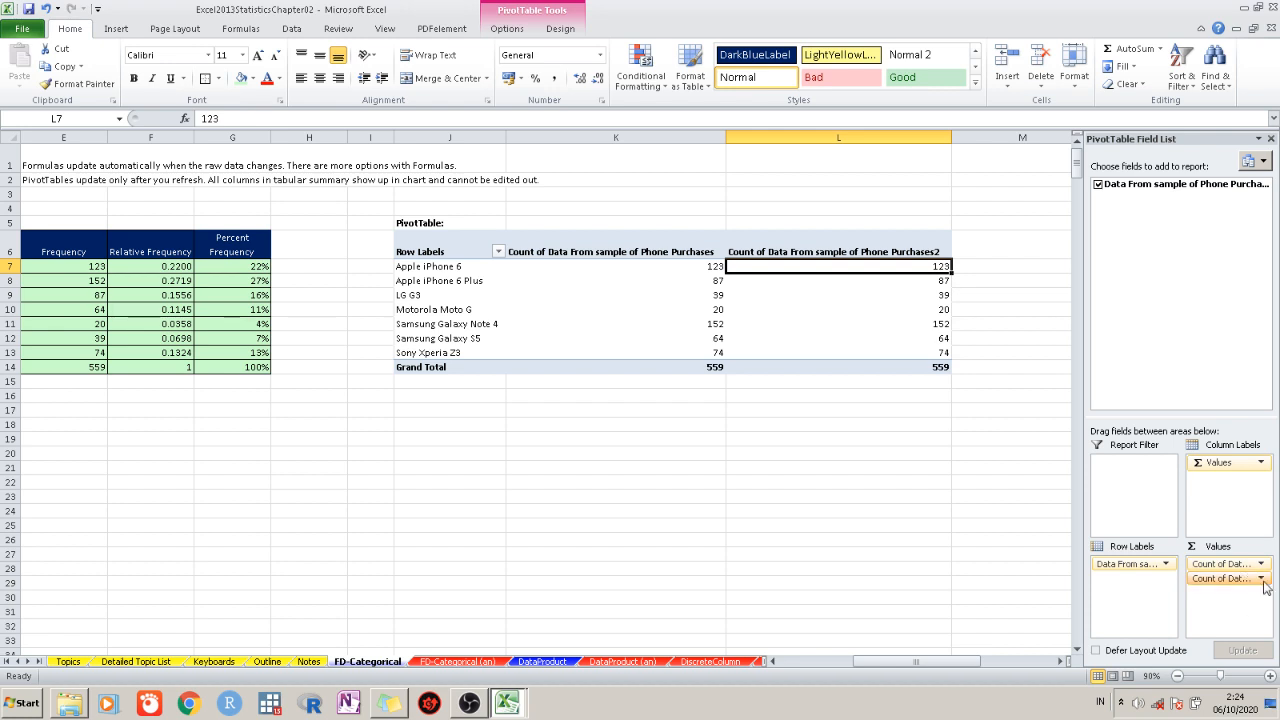
click(1261, 579)
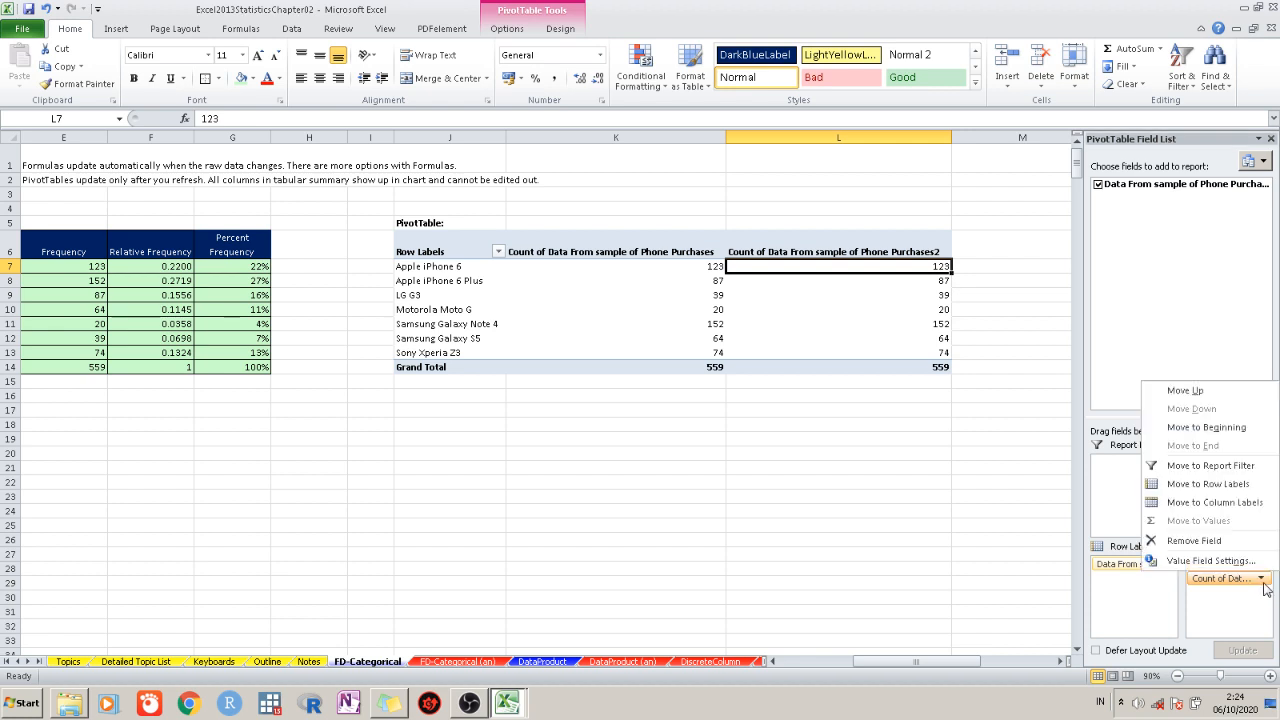
click(1220, 615)
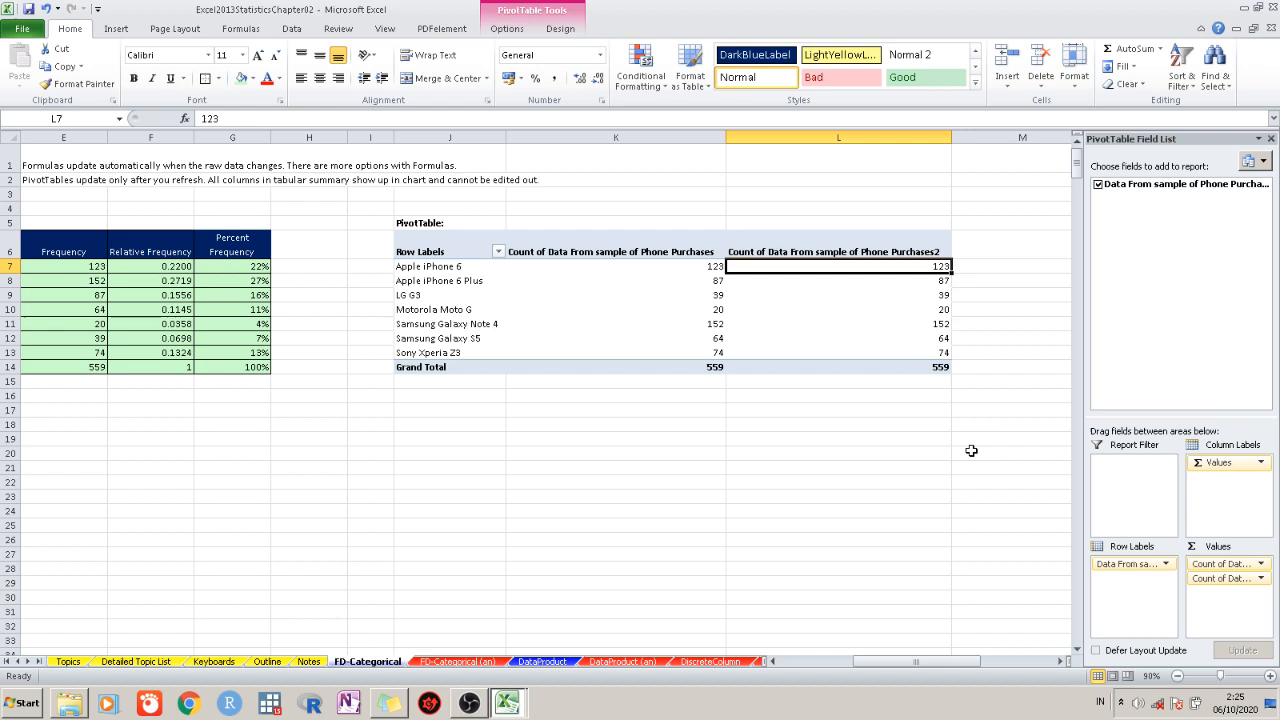
Show the second count column of the PivotTable as % of Column Total
right_click(893, 271)
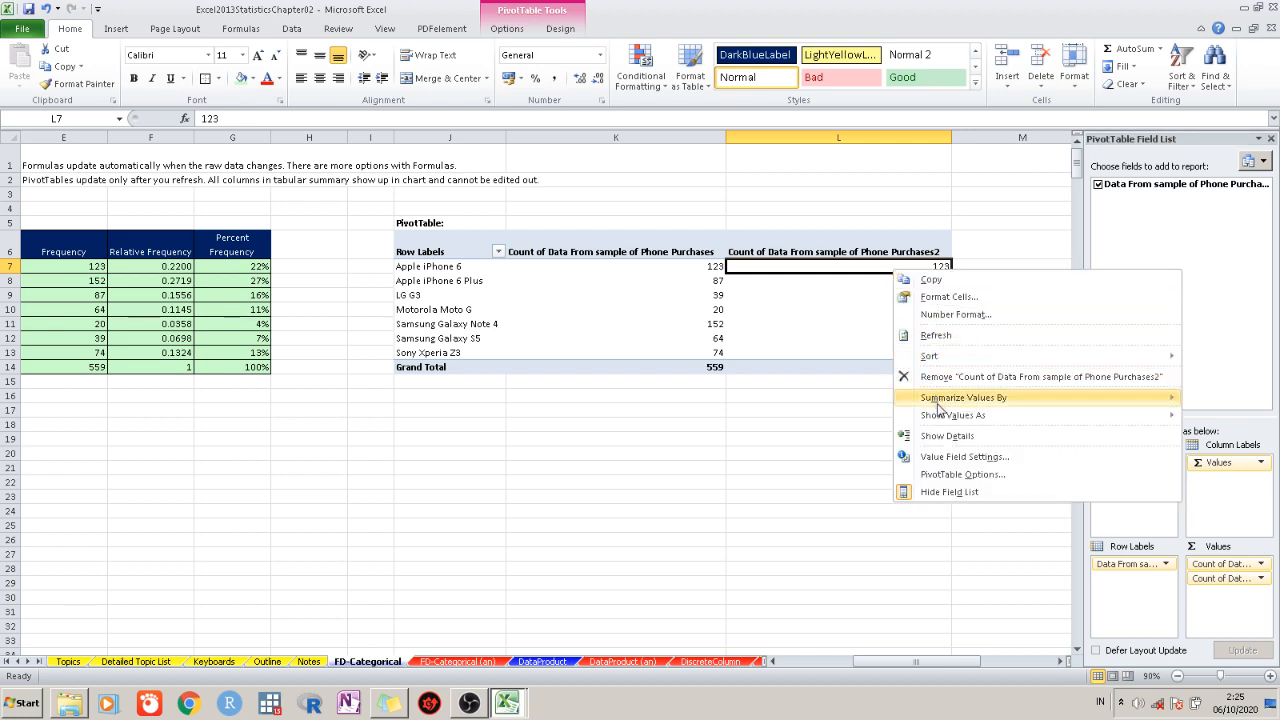
mouse_move(940, 418)
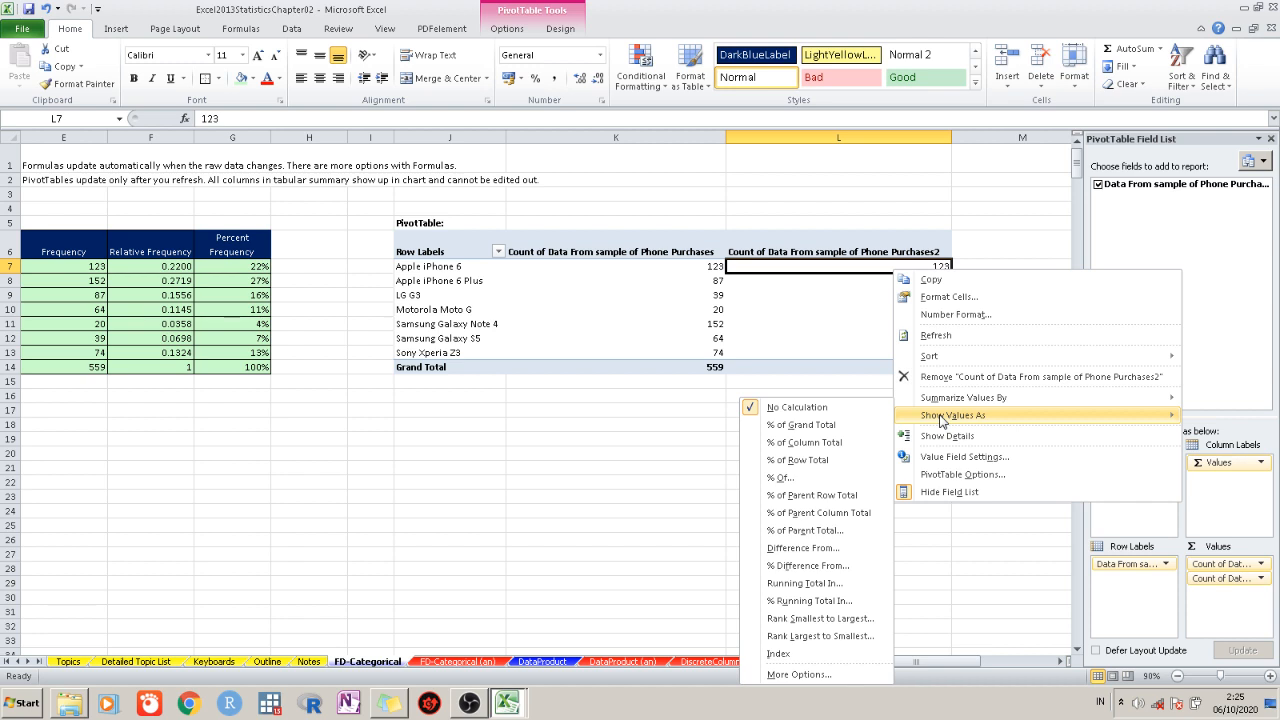
click(847, 444)
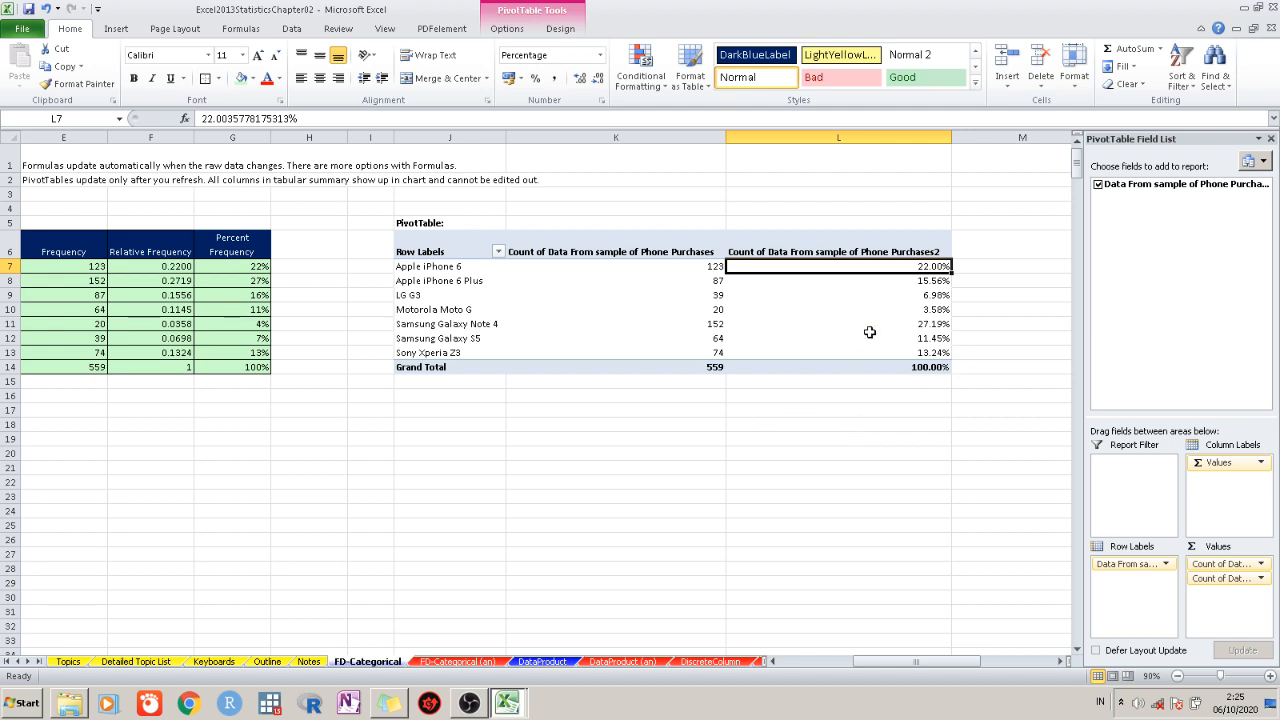
Rename the PivotTable's first count field in K6 to Frequency
mouse_move(885, 270)
click(695, 252)
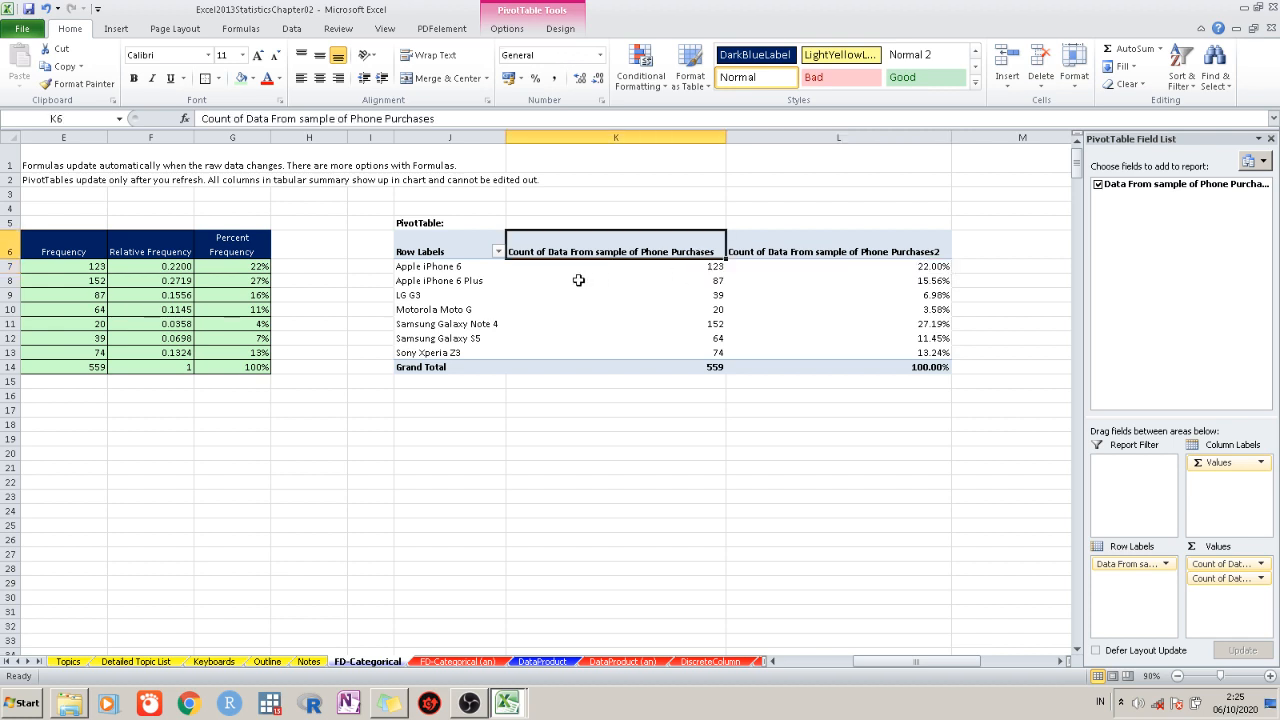
double_click(652, 248)
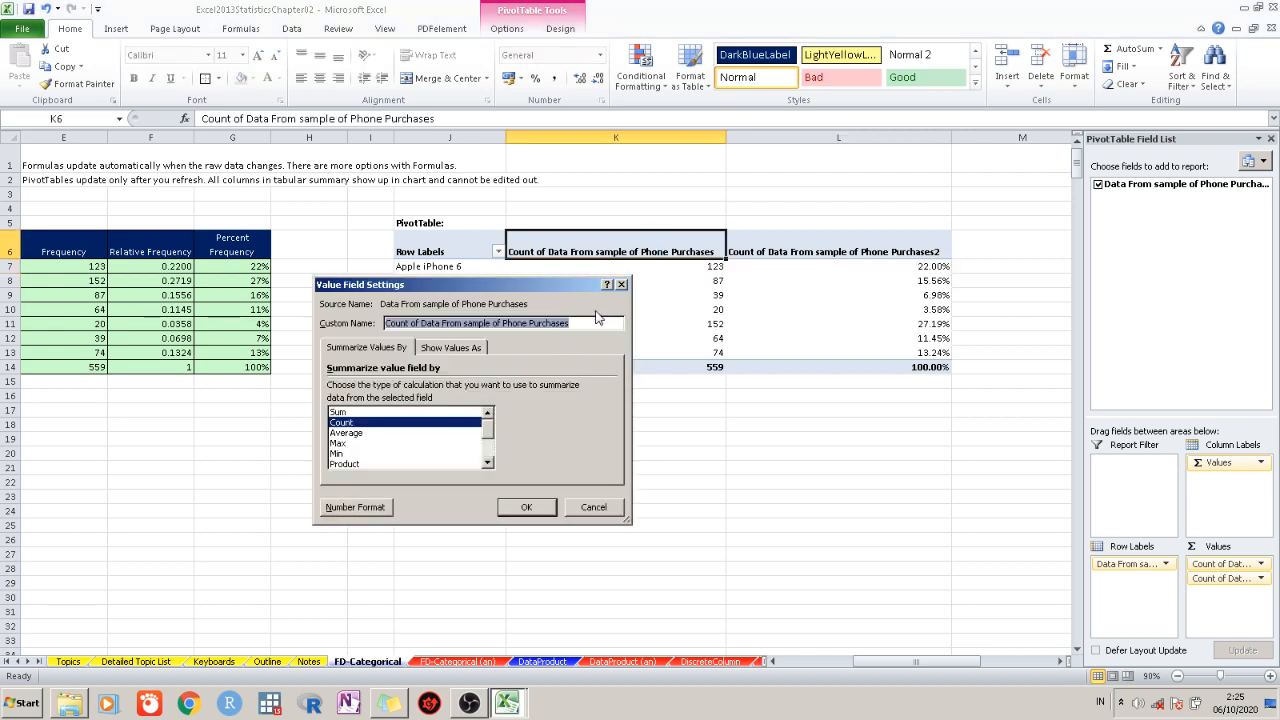
drag(598, 323, 315, 321)
text(F)
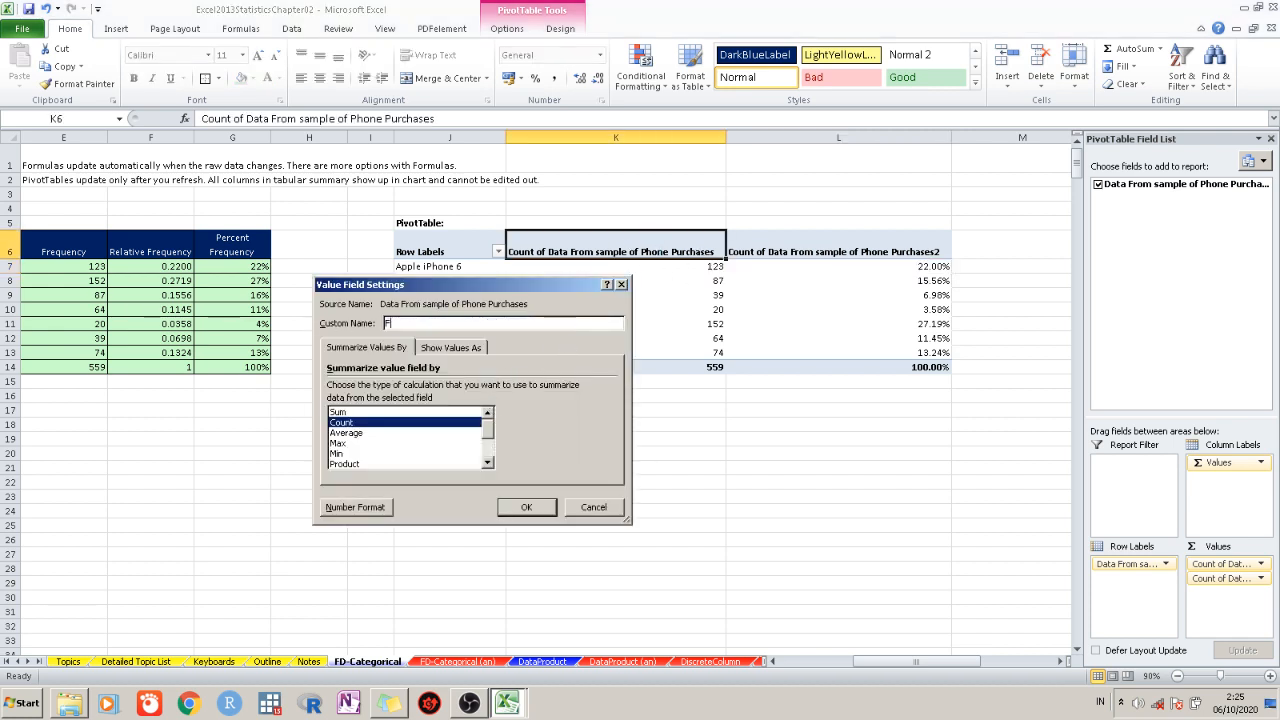
text(requency)
click(526, 507)
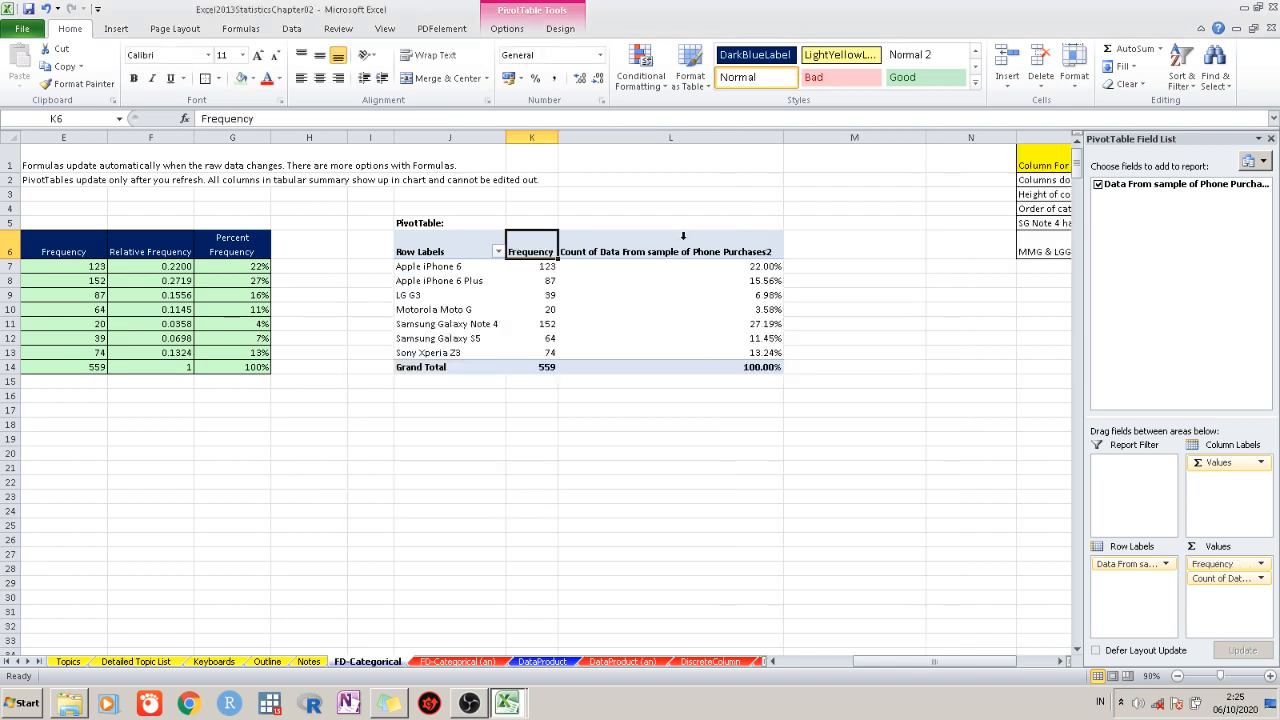
Rename the PivotTable's second value field in L6 to Percent Frequency and deselect the PivotTable
double_click(716, 244)
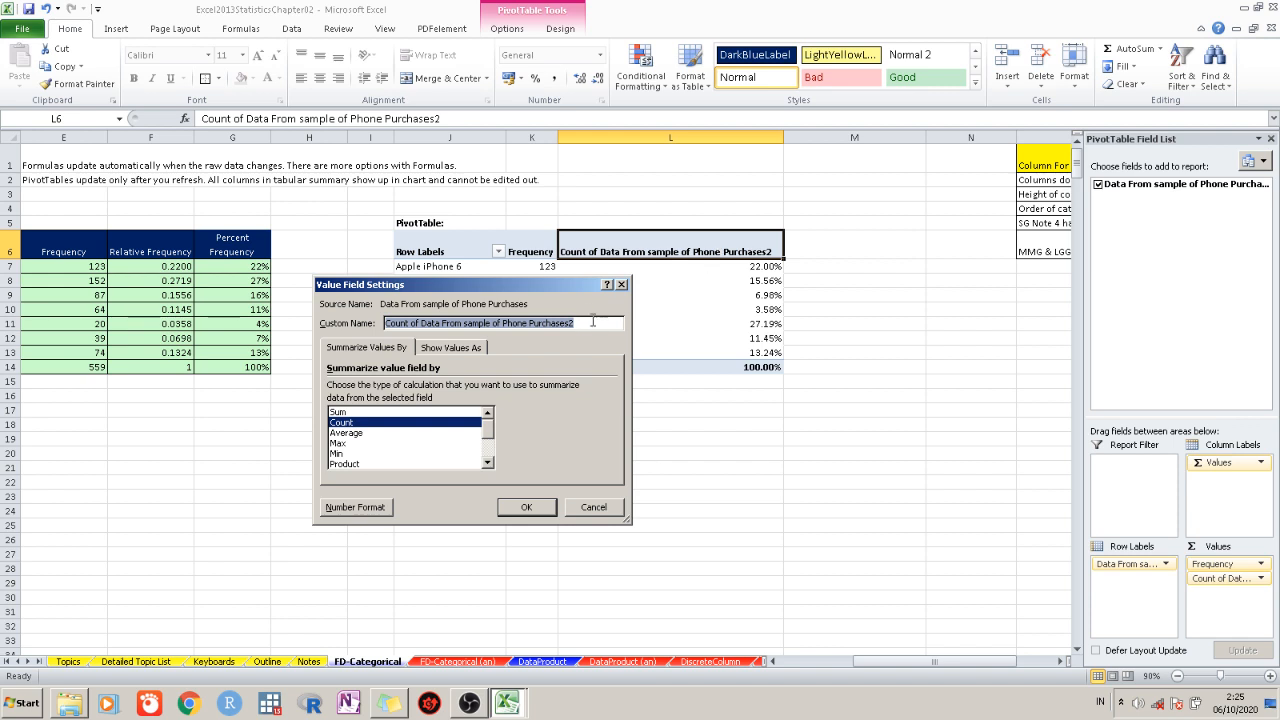
click(592, 321)
drag(592, 321, 342, 290)
text(Percent)
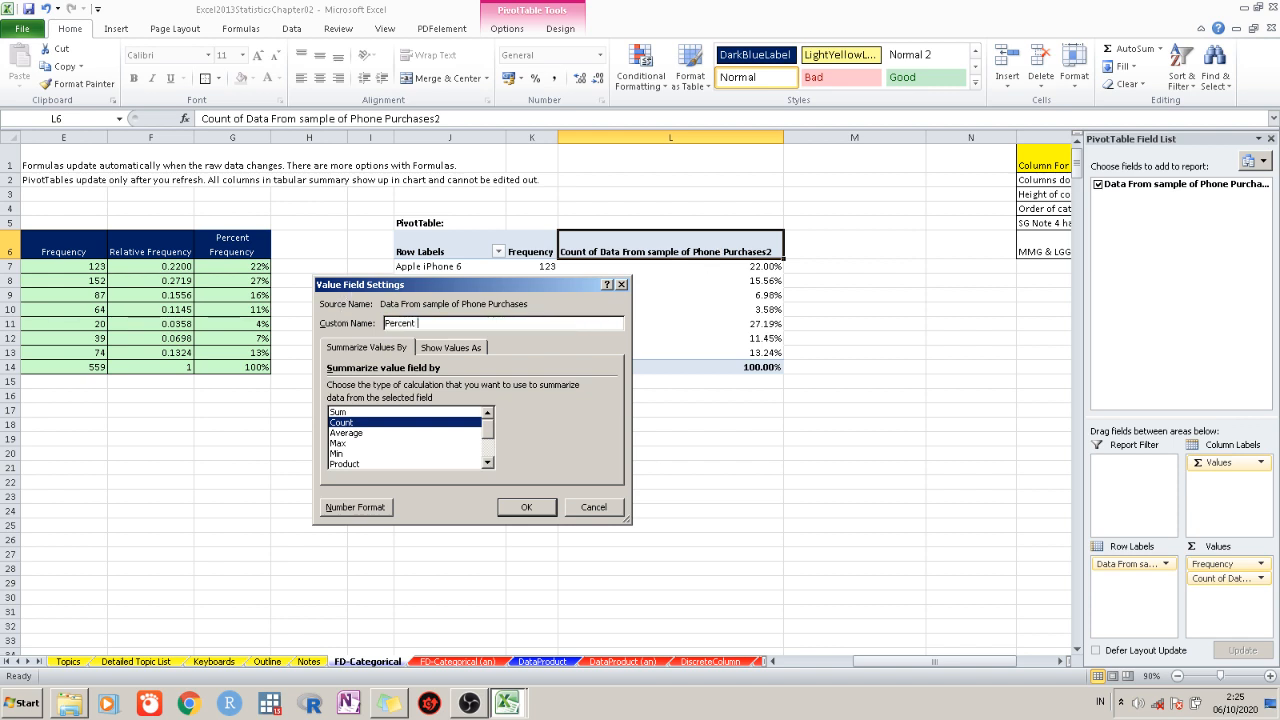
text( Frequency)
click(529, 508)
click(802, 366)
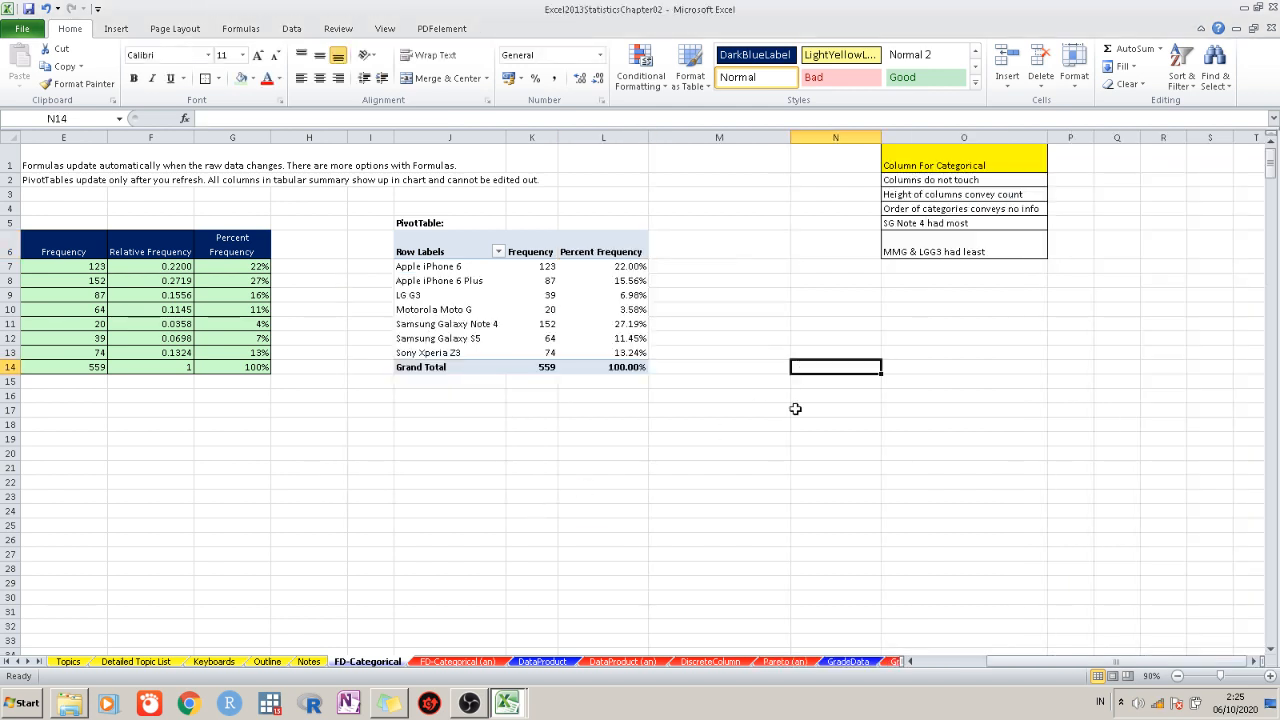
scroll(974, 651, left, 2)
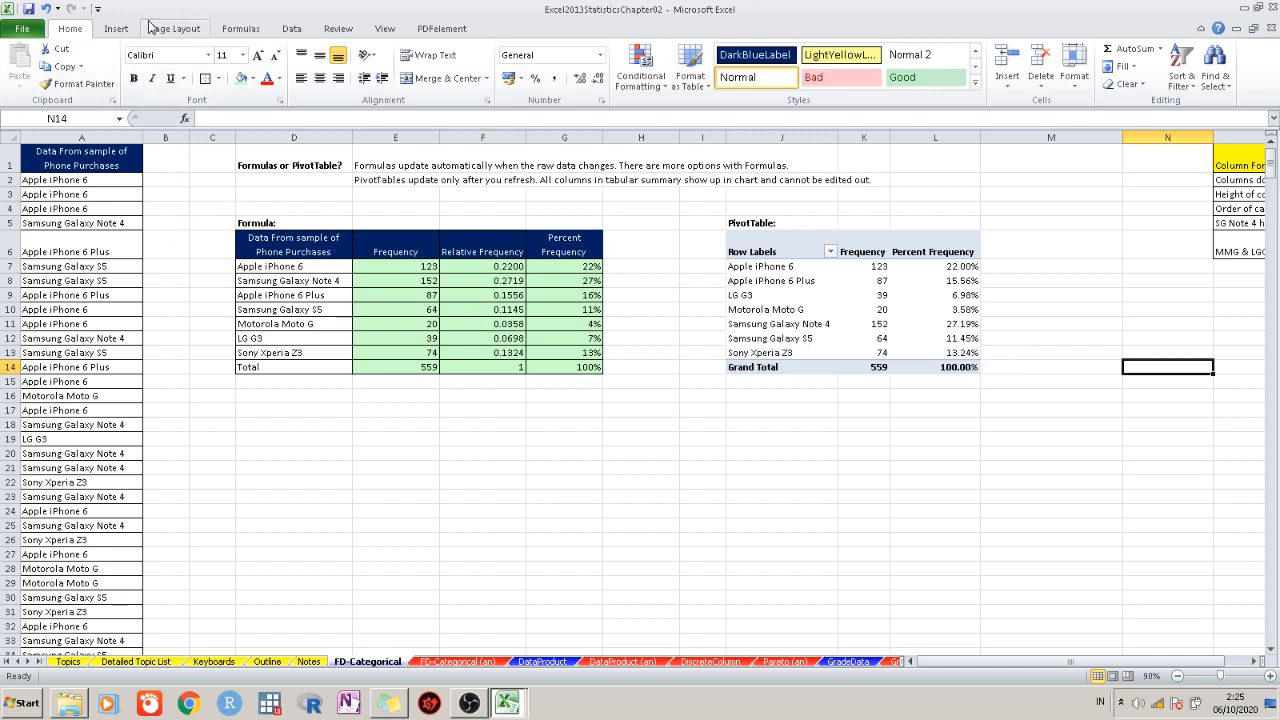
click(262, 30)
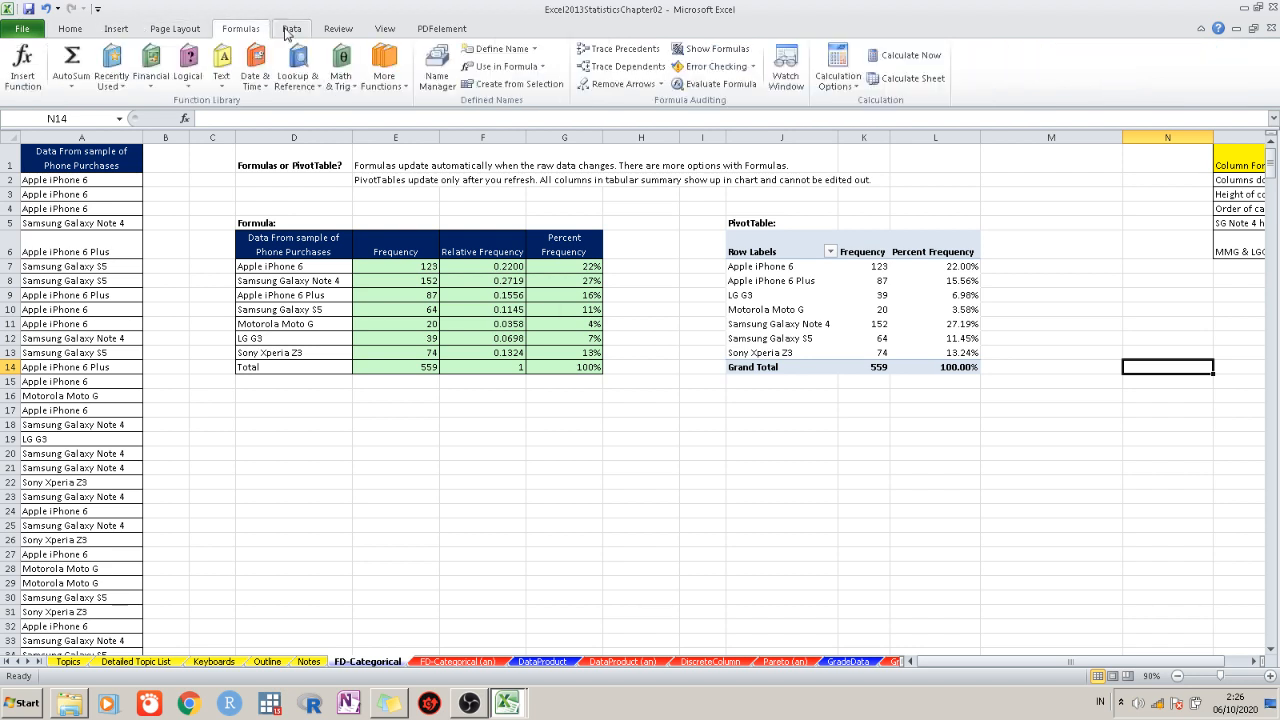
click(296, 30)
click(115, 32)
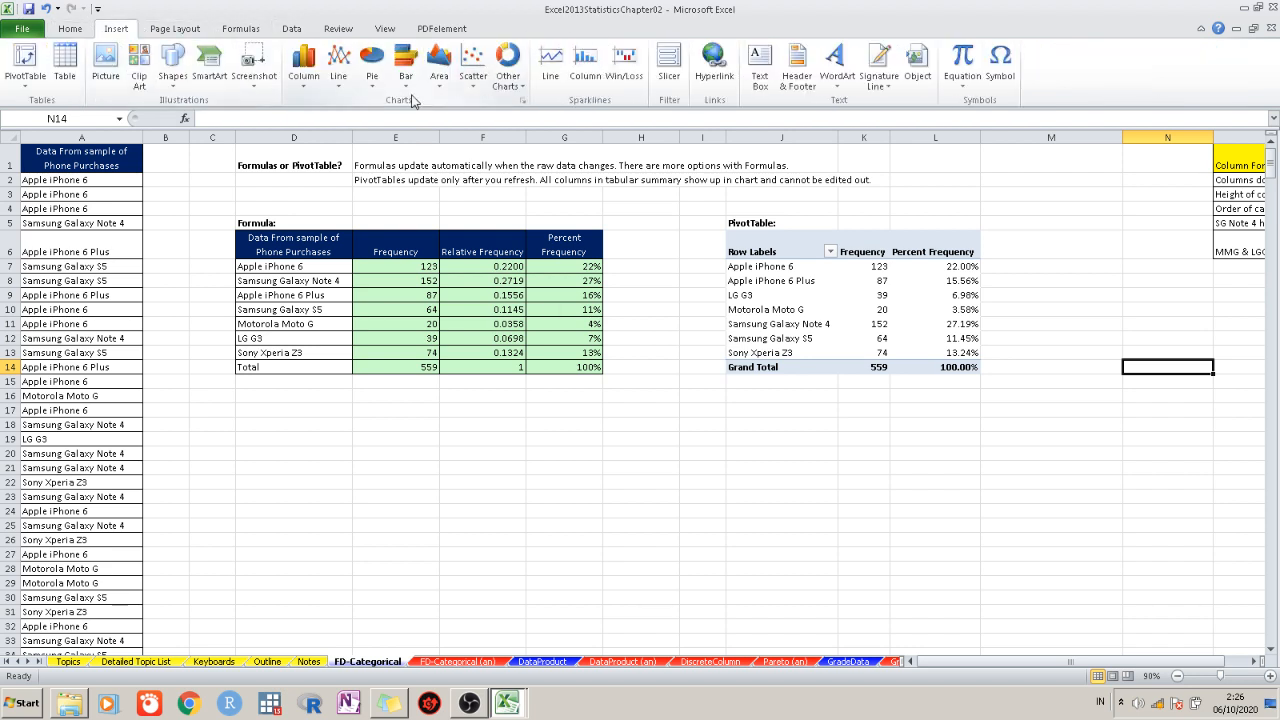
click(316, 88)
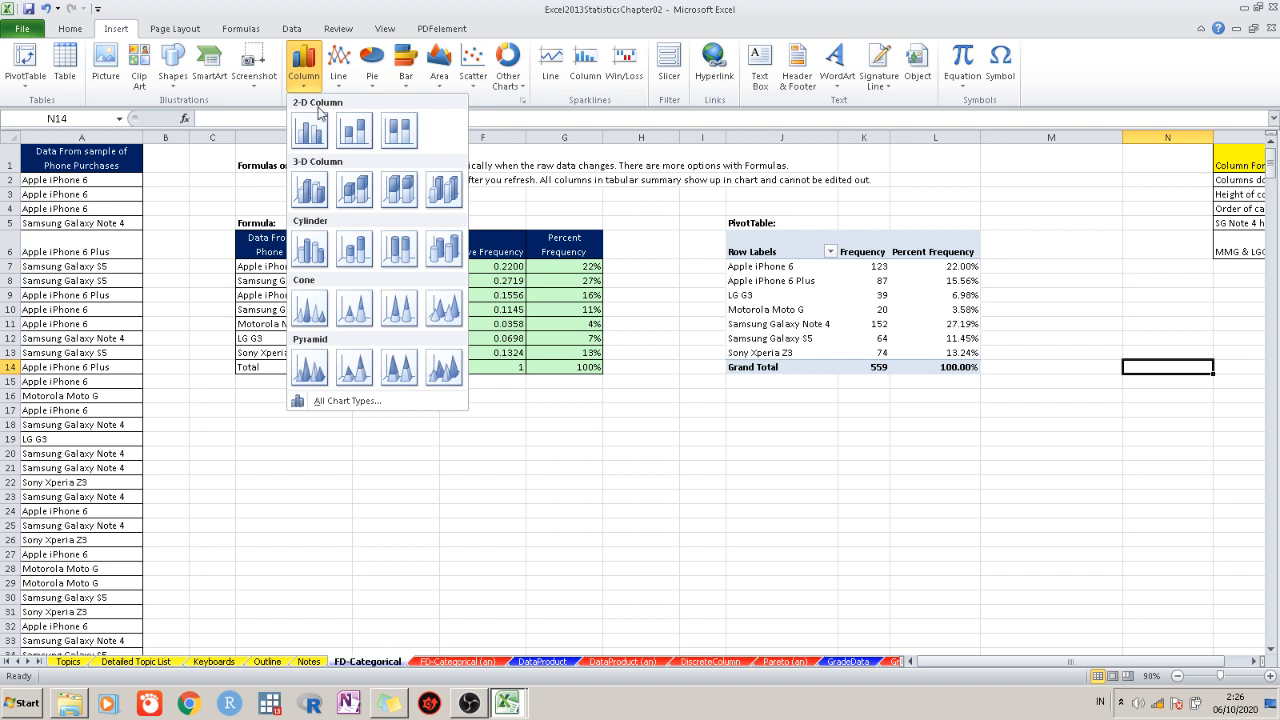
click(306, 70)
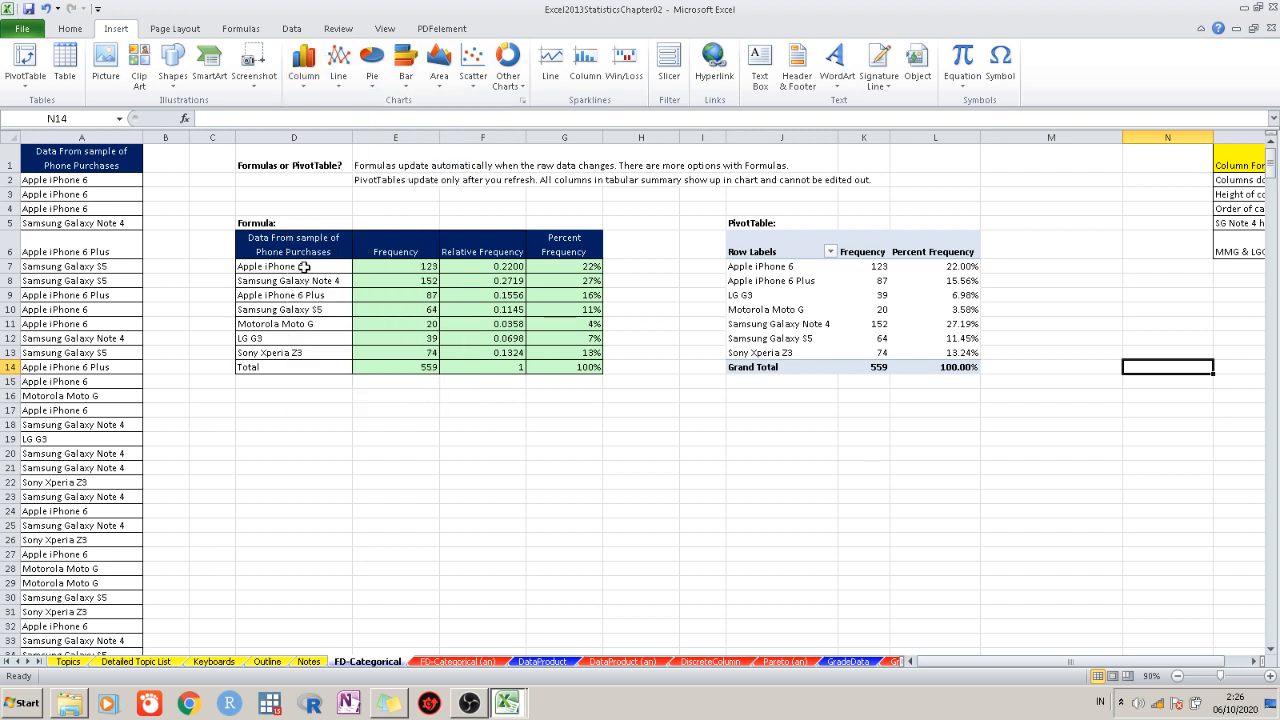
Insert a 2-D clustered column chart from the phone names and frequencies in D6:E13 and place it below the formula table
drag(300, 266, 421, 356)
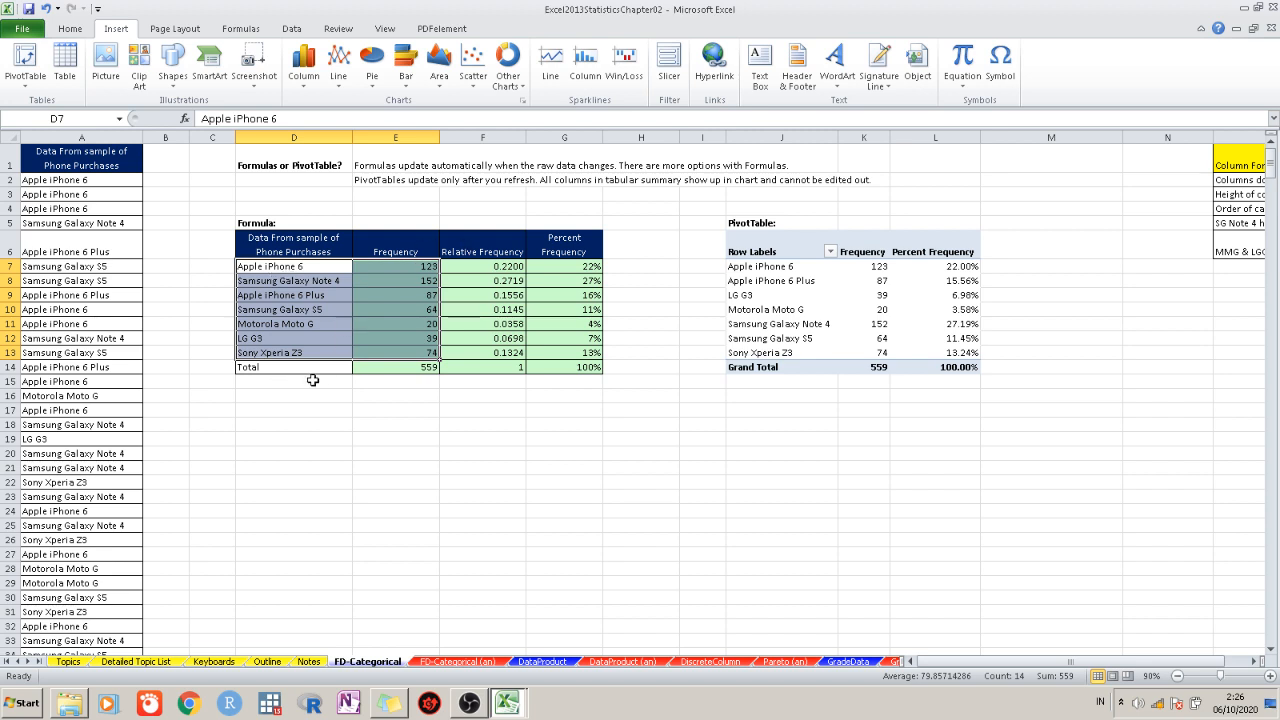
drag(290, 245, 398, 352)
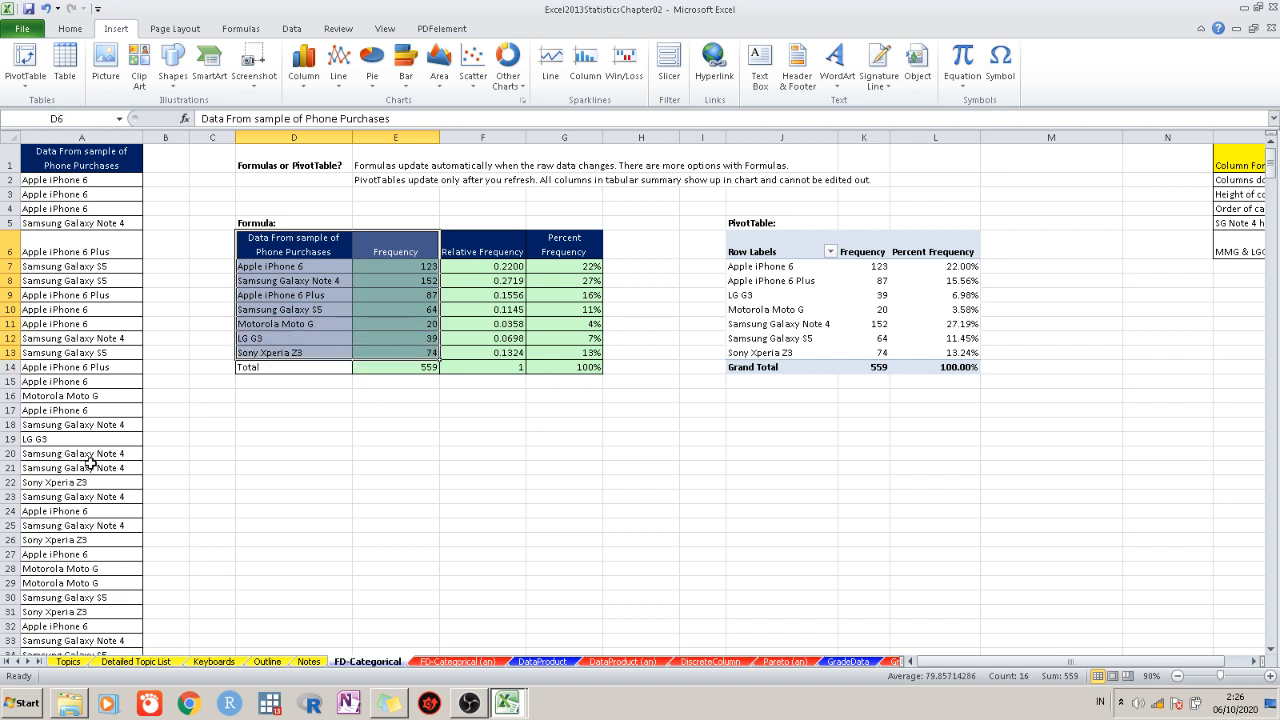
click(302, 80)
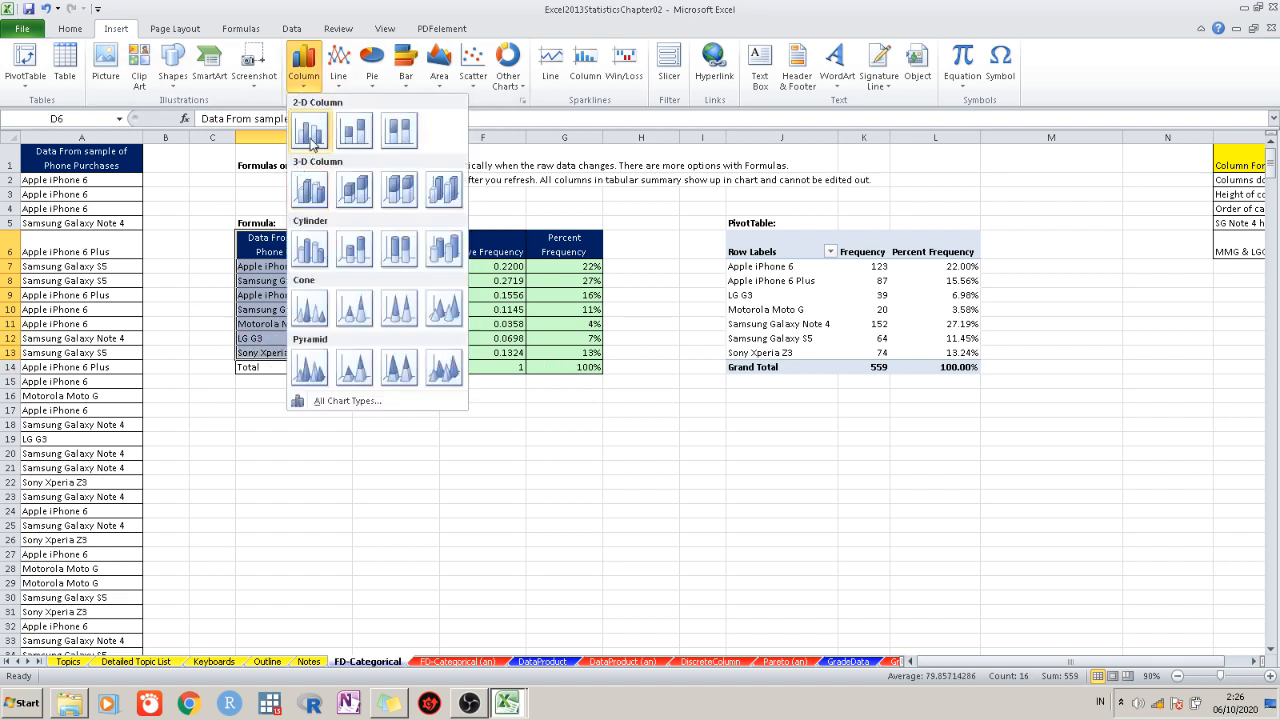
click(311, 128)
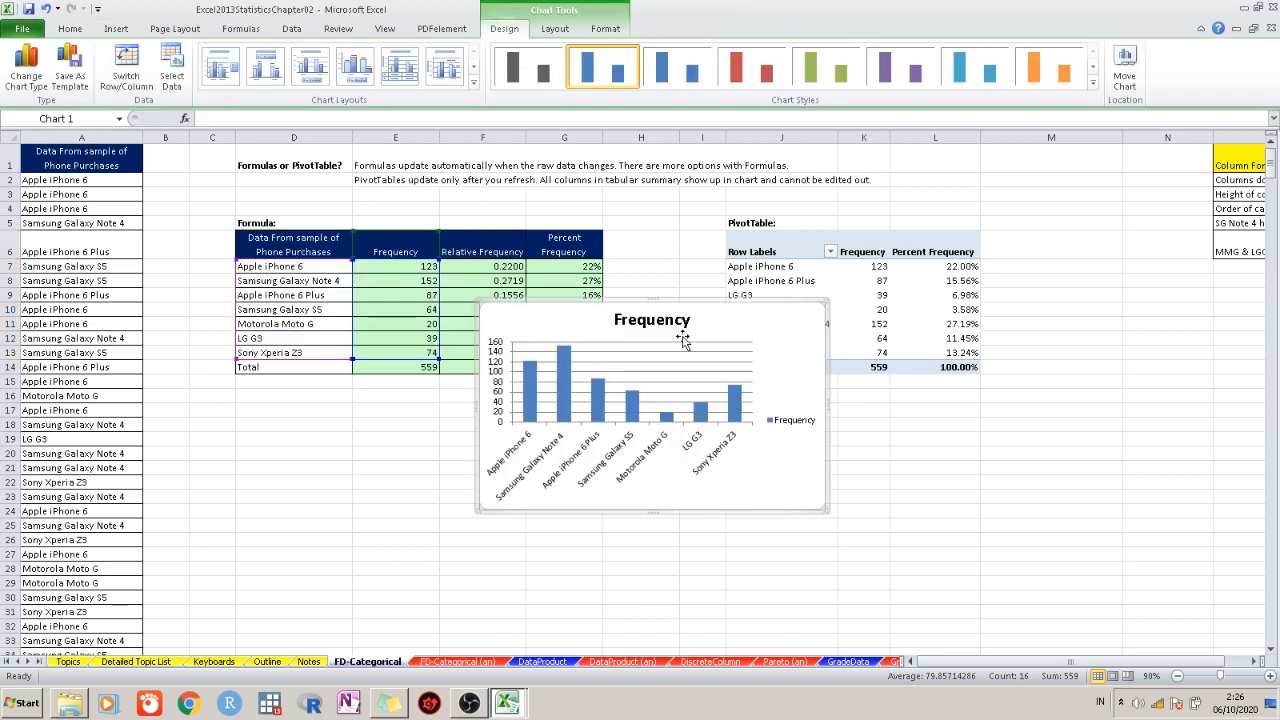
drag(484, 400, 242, 485)
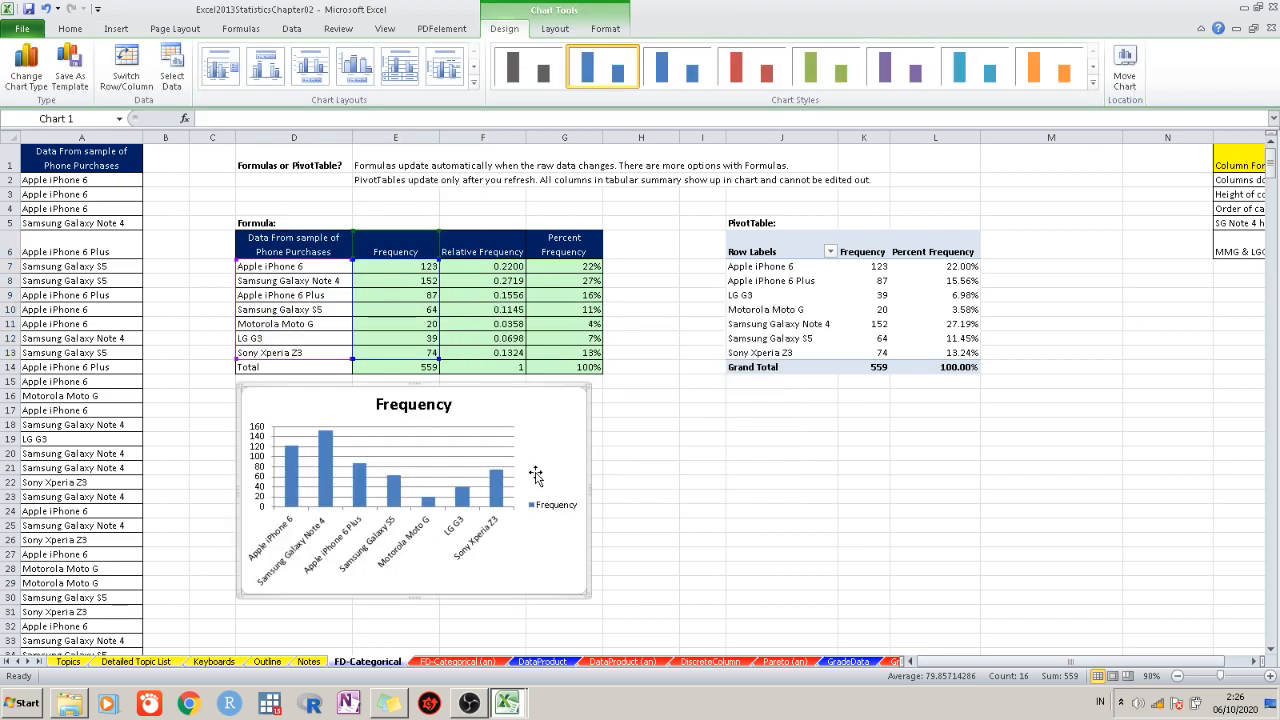
Link the column chart's title to cell A1 of FD-Categorical
click(417, 408)
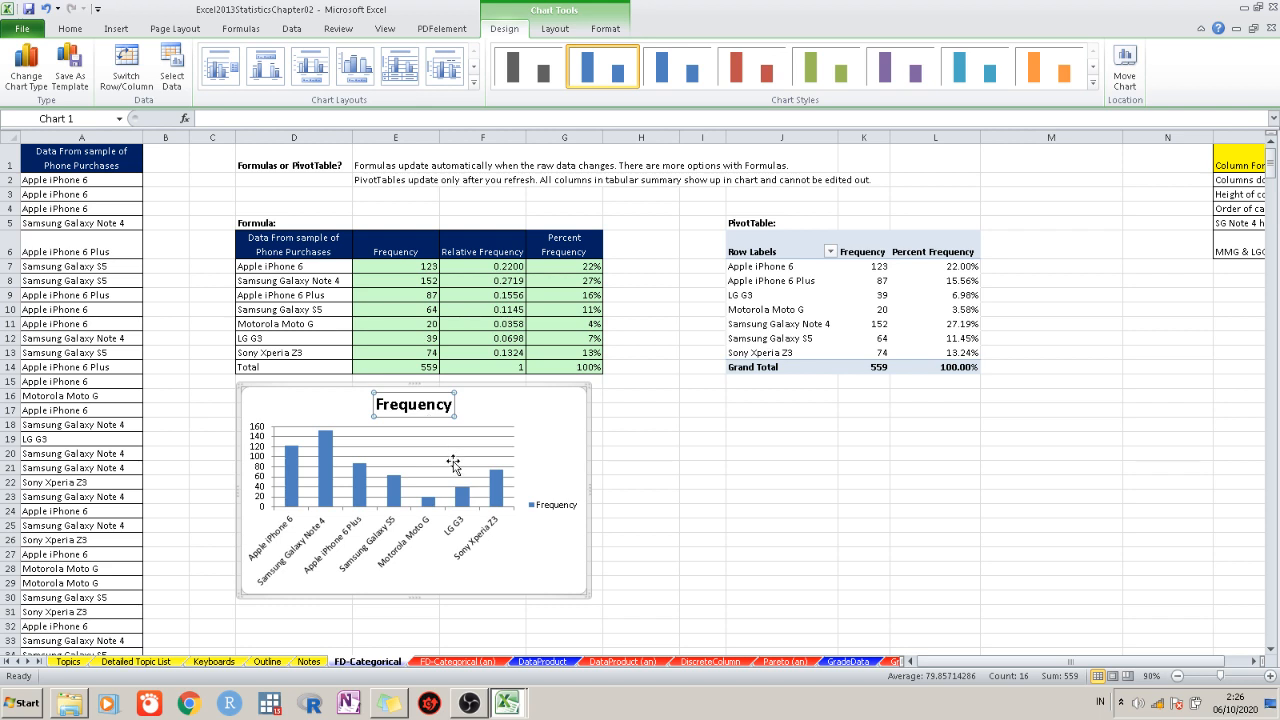
click(269, 125)
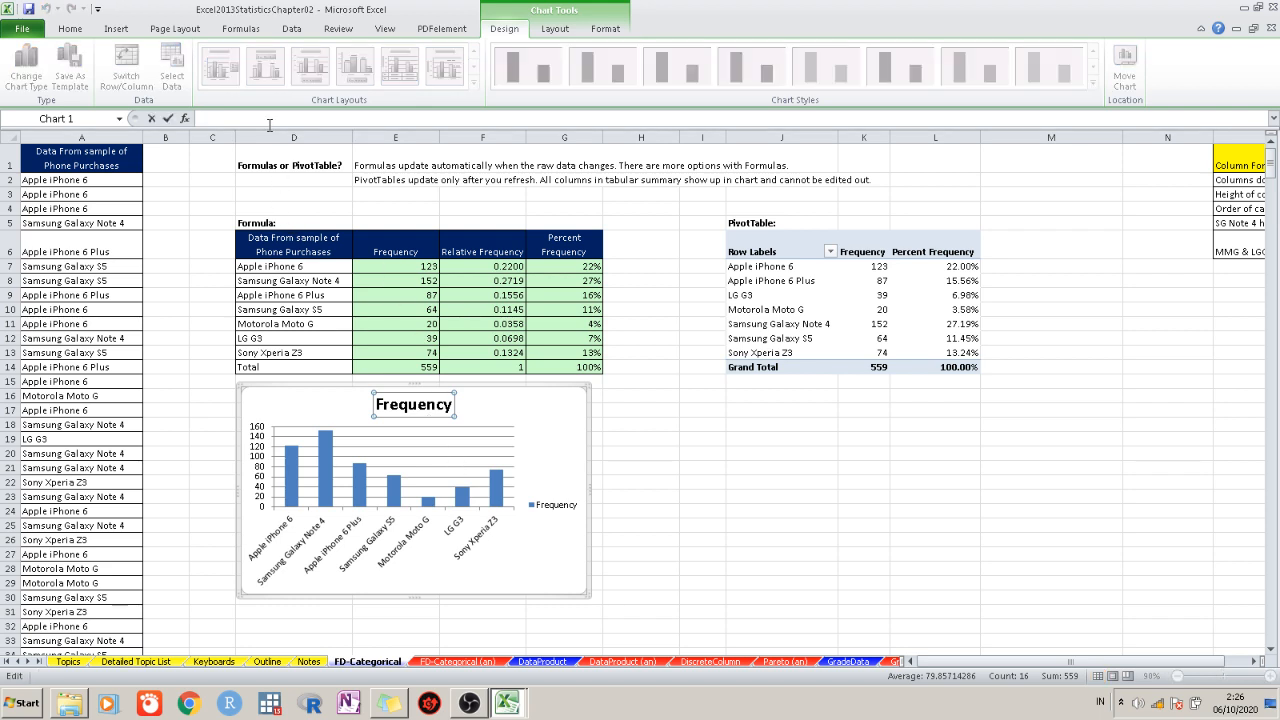
text(=)
click(112, 165)
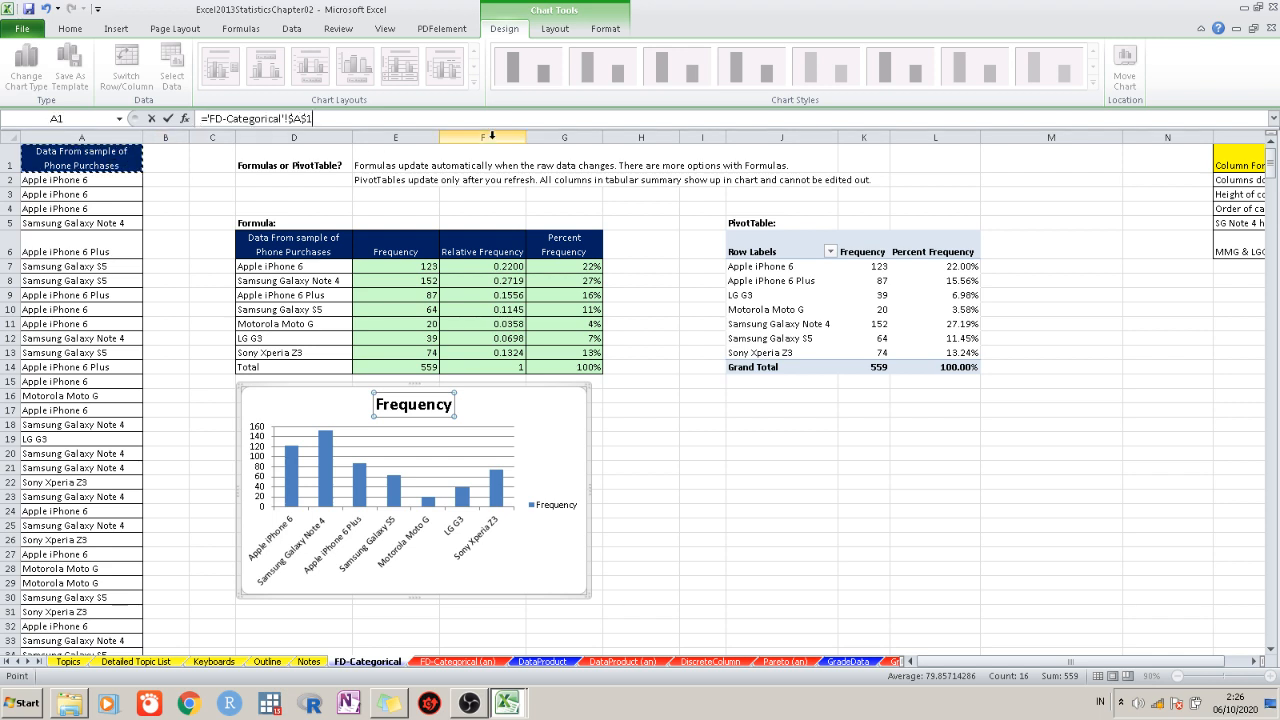
key(Return)
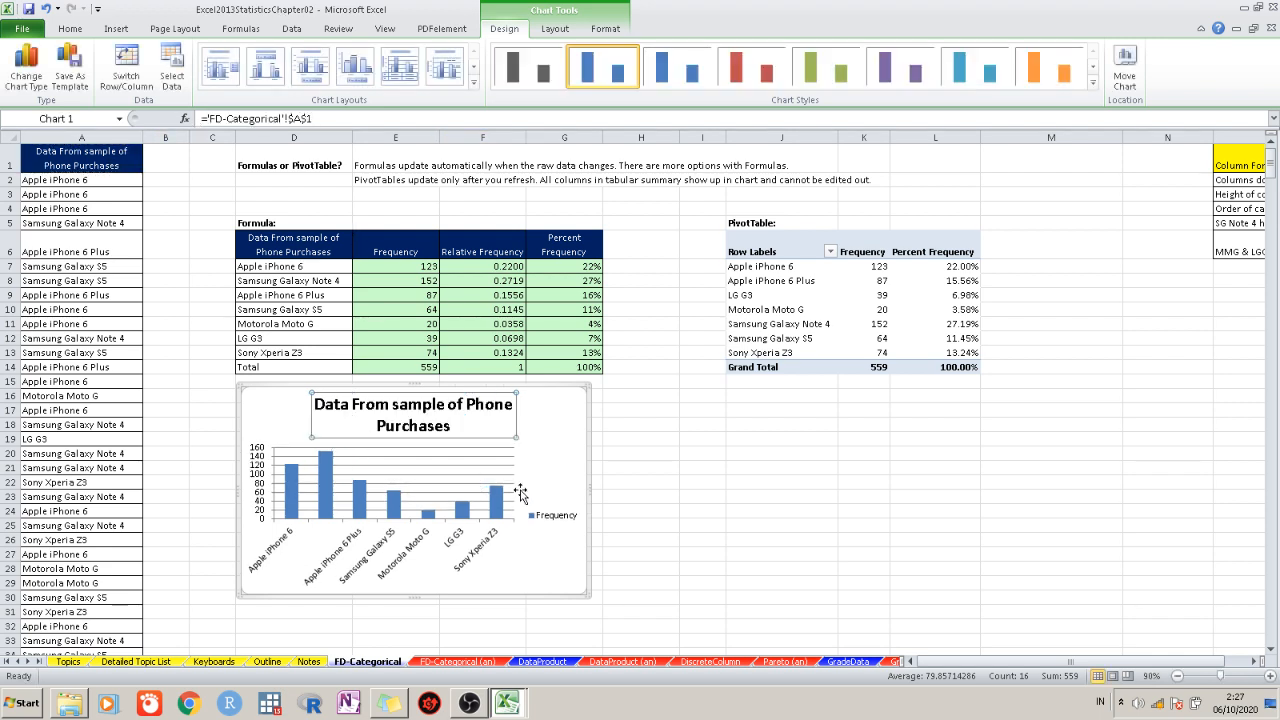
Remove the legend, vertical axis and horizontal gridlines from the column chart
click(530, 540)
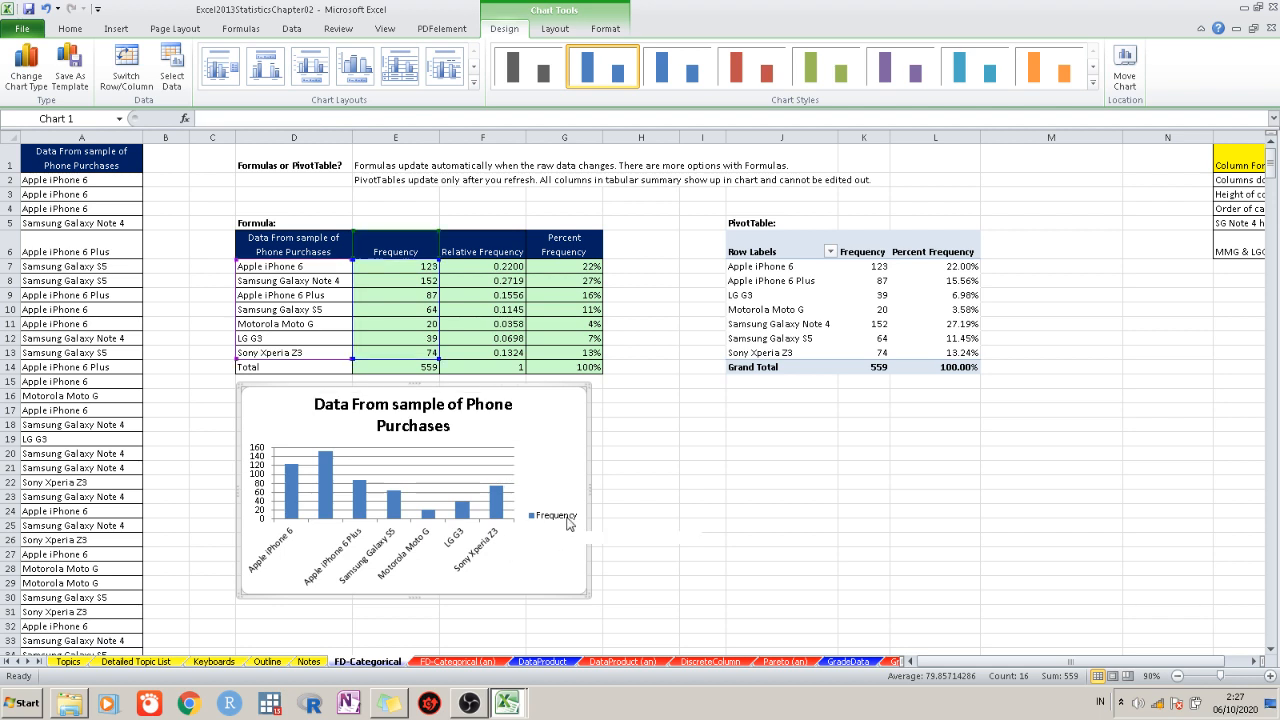
right_click(568, 525)
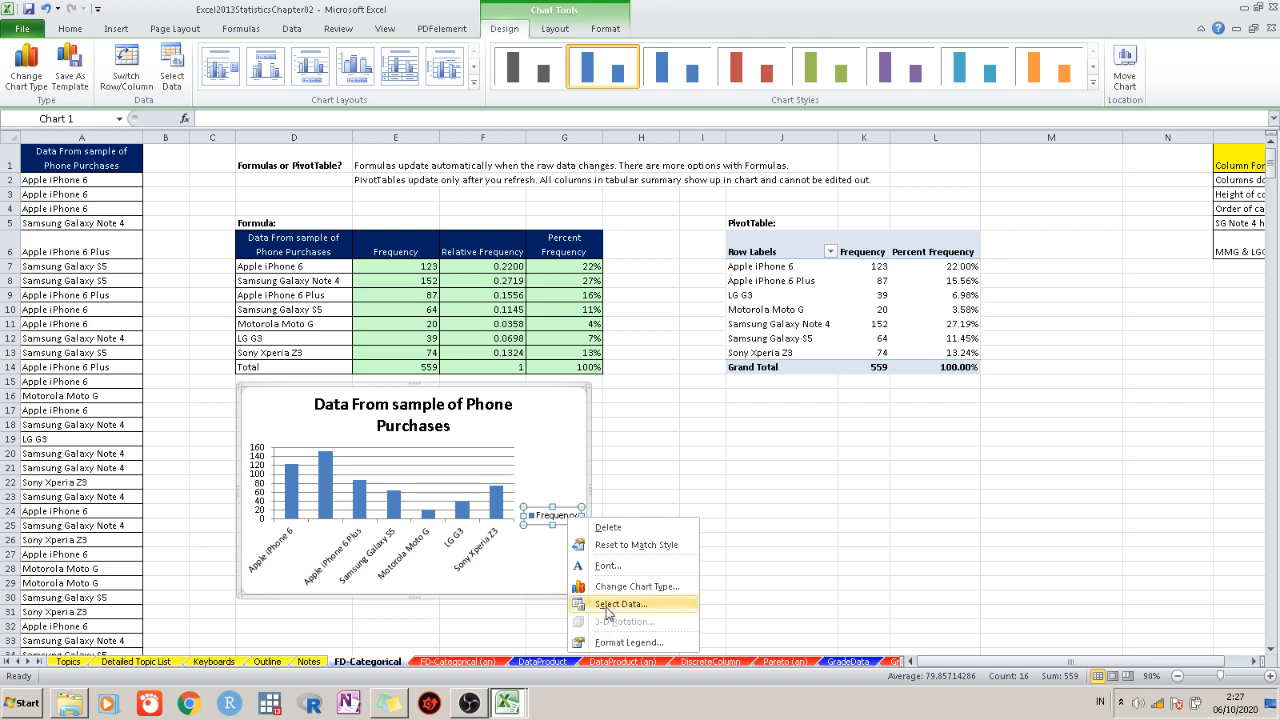
click(608, 530)
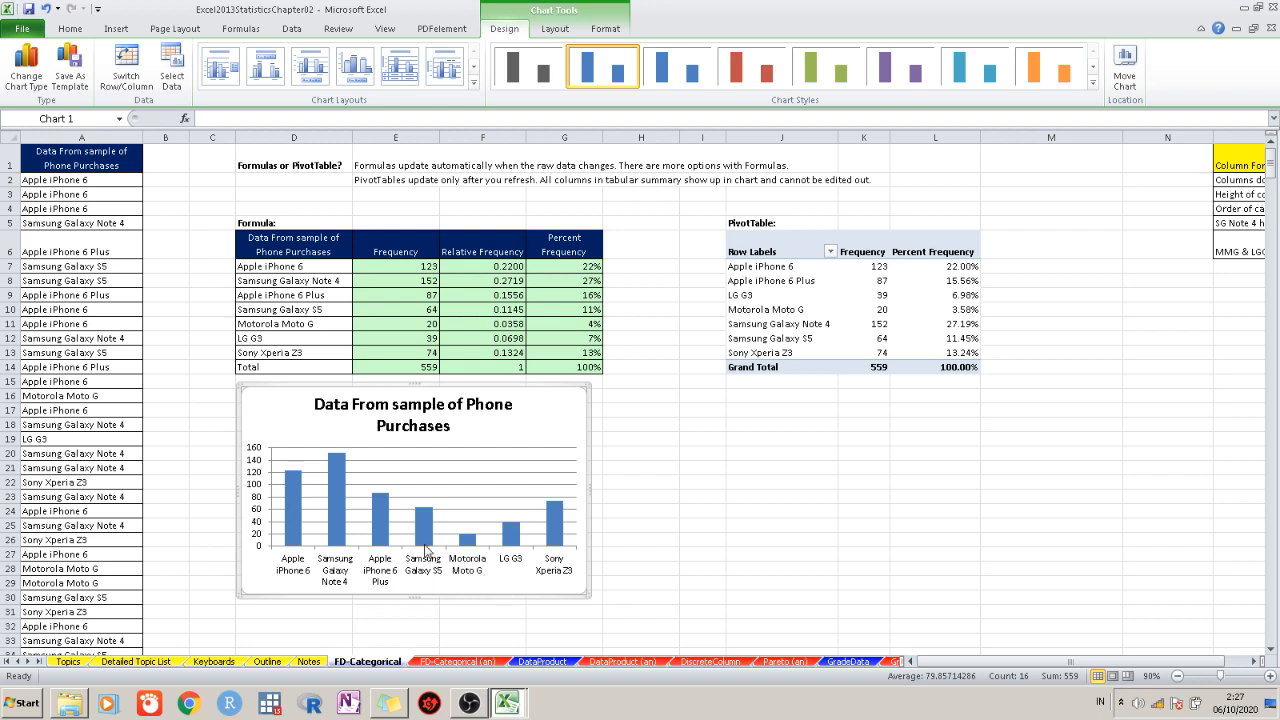
click(258, 482)
key(Delete)
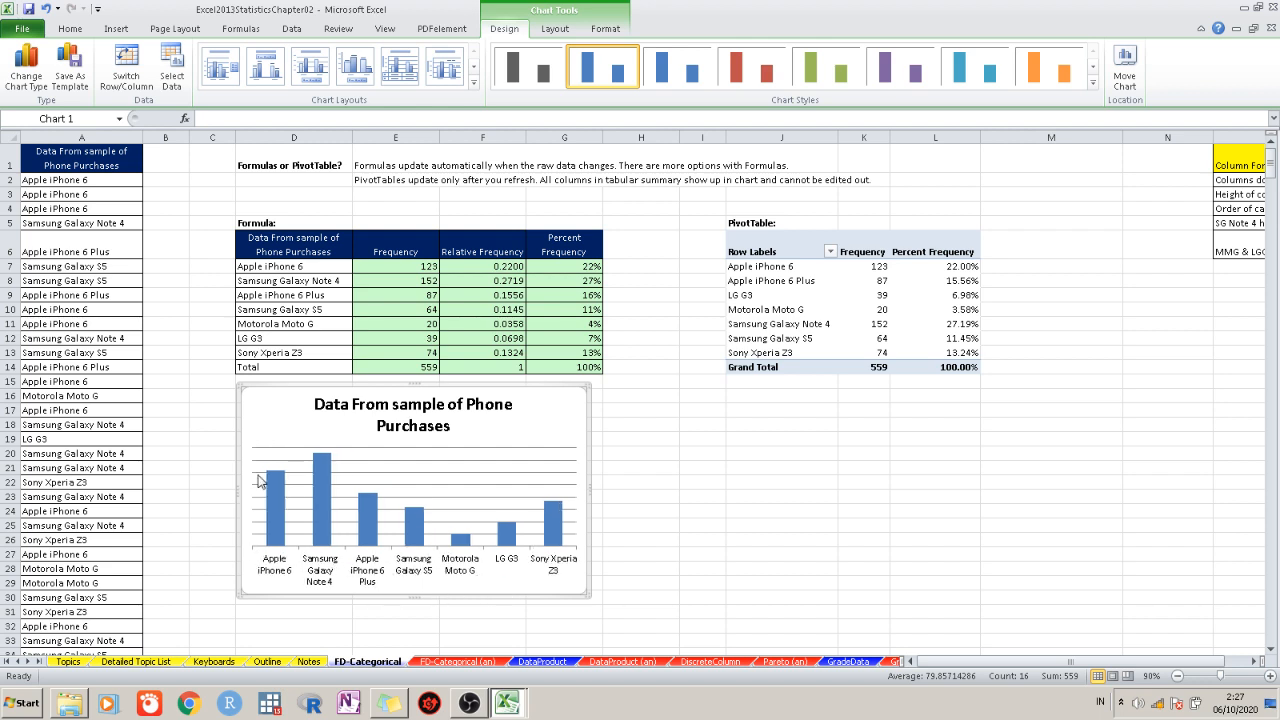
click(435, 474)
key(Delete)
click(690, 540)
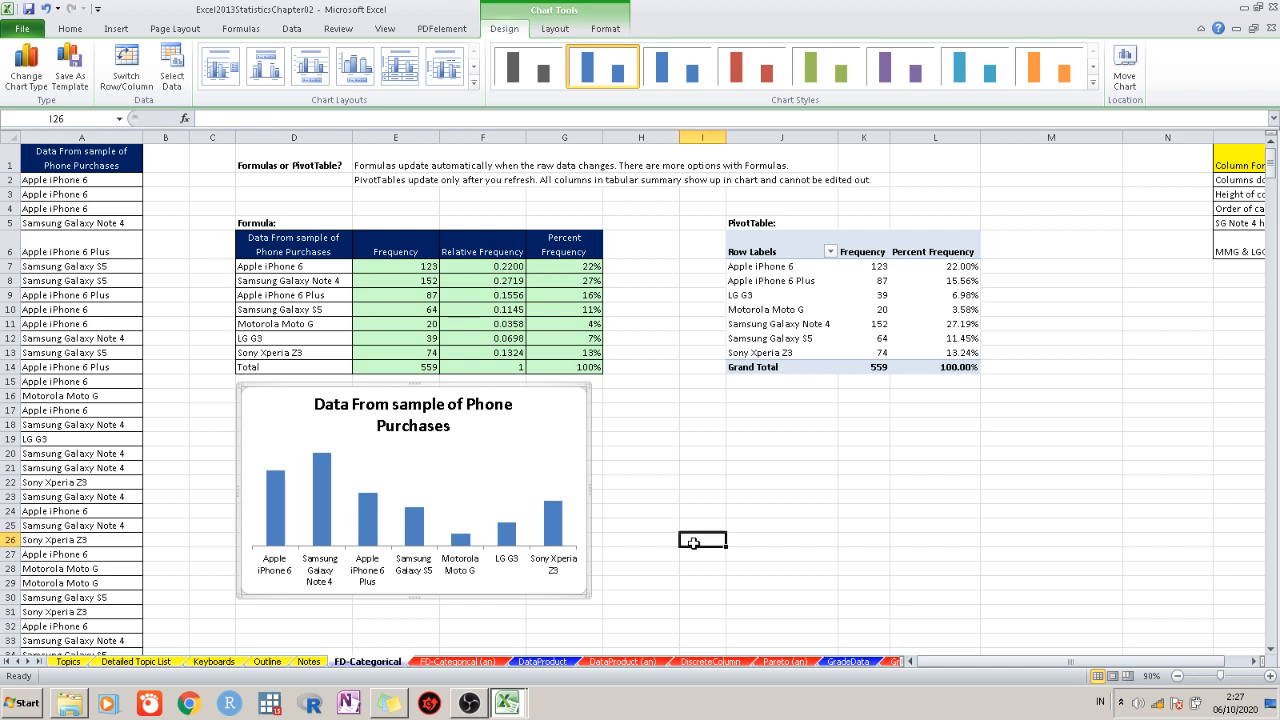
Set the gap width of the column chart's Frequency series to 100%
click(420, 519)
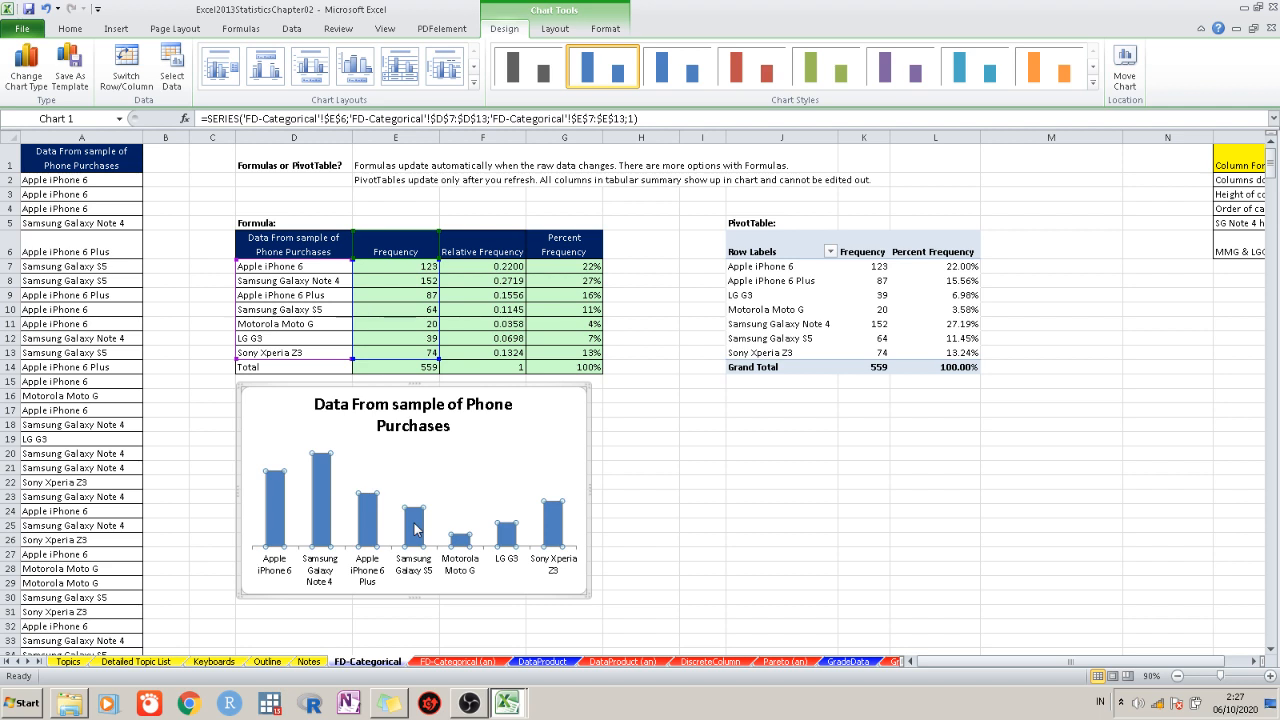
right_click(416, 529)
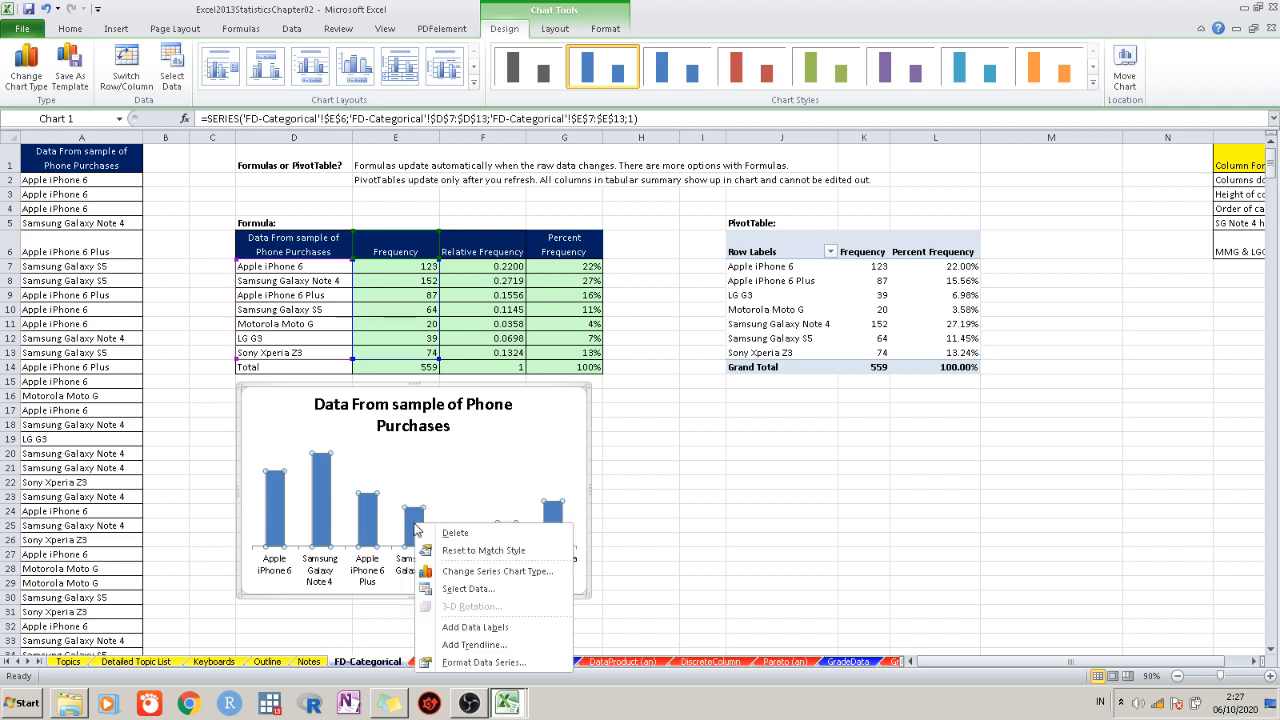
click(466, 663)
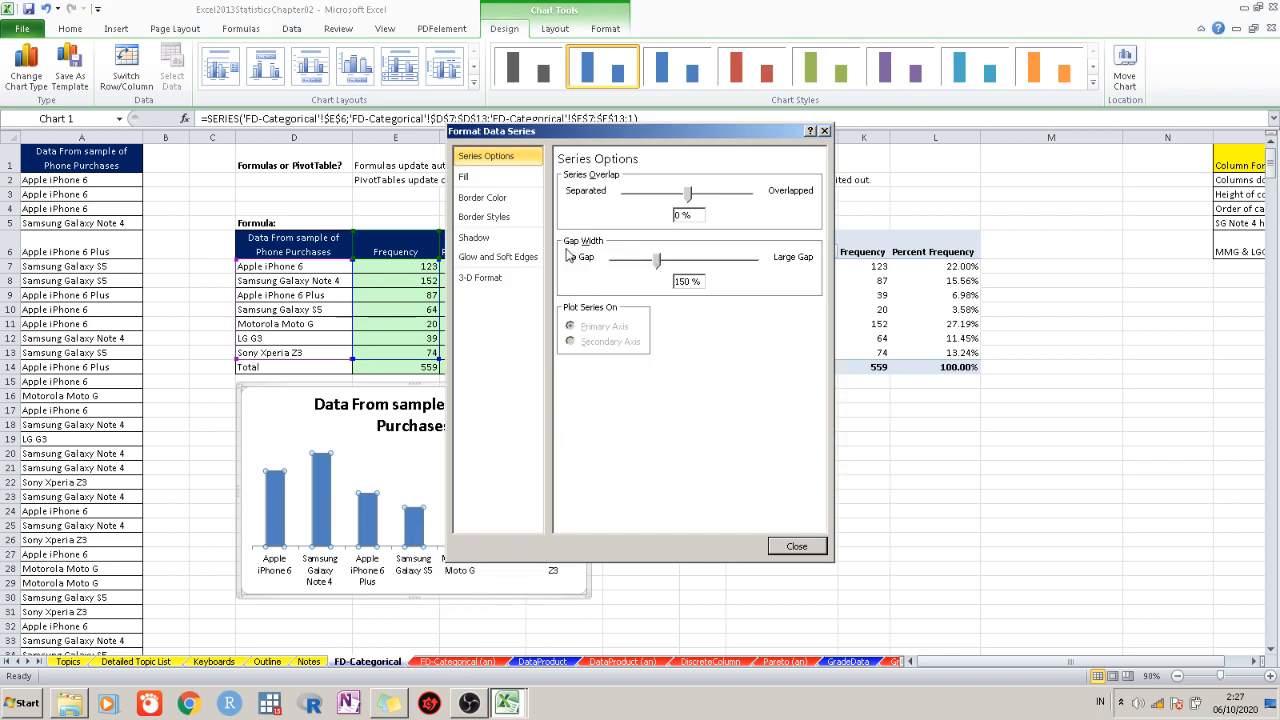
drag(657, 260, 587, 284)
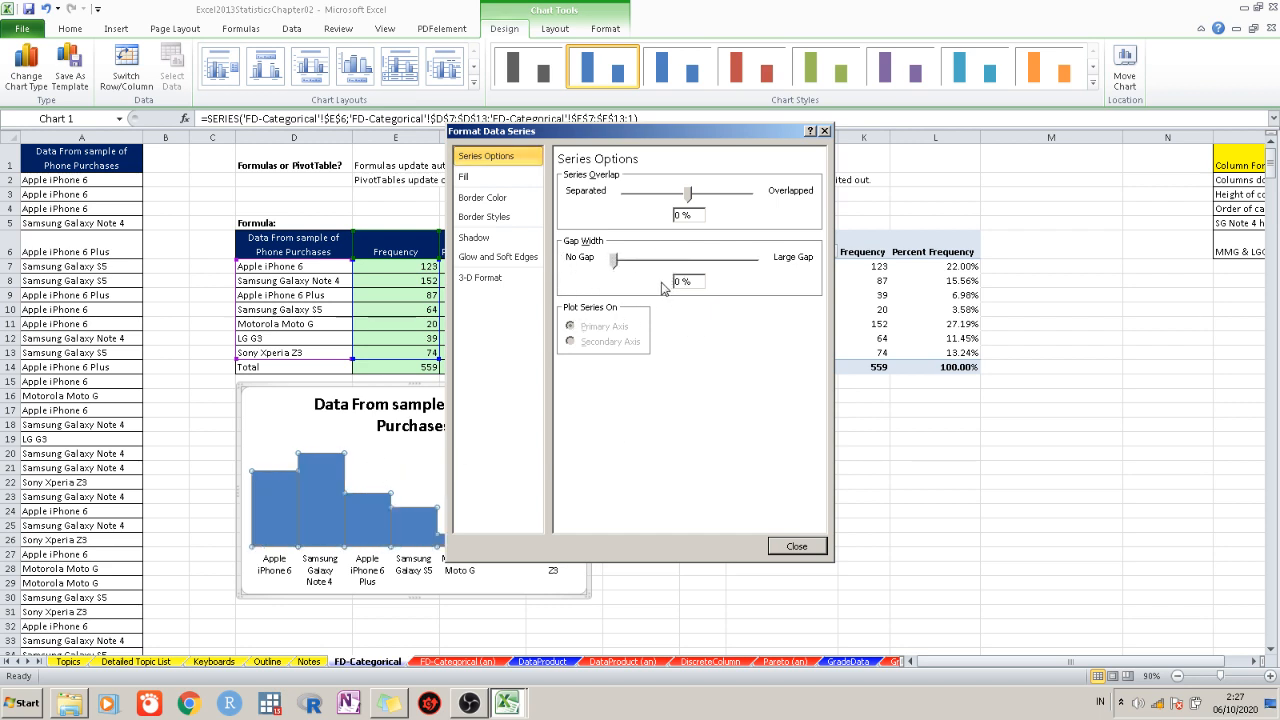
mouse_move(614, 260)
mouse_down()
mouse_move(650, 263)
mouse_move(638, 263)
mouse_up()
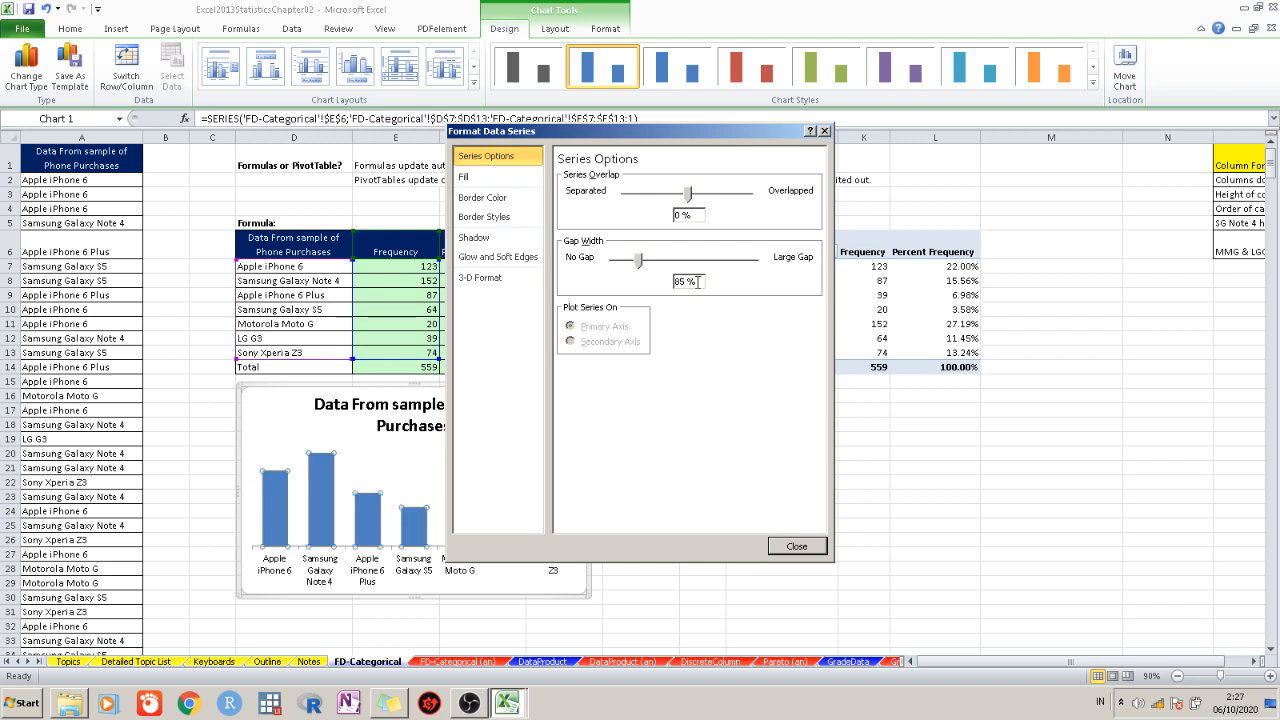
double_click(681, 282)
text(100)
Vary the fill colors by point for the column chart's series and deselect the chart
click(506, 197)
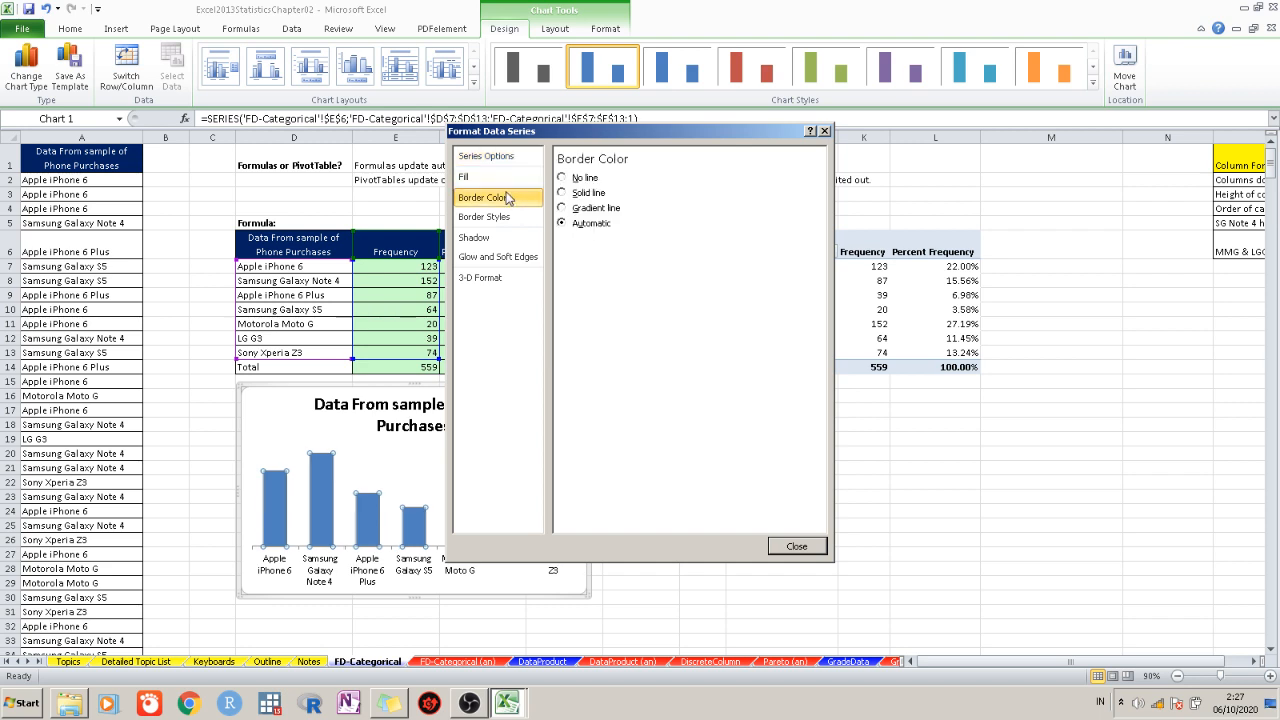
click(507, 184)
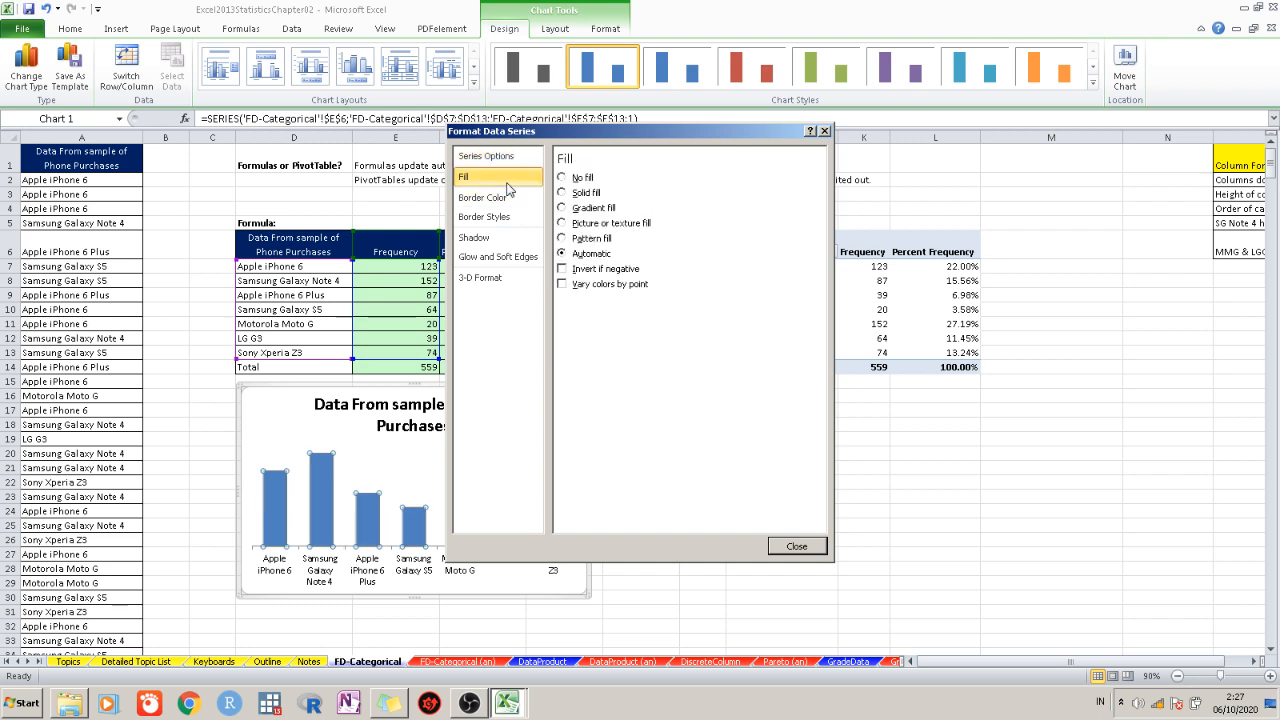
click(600, 284)
click(815, 550)
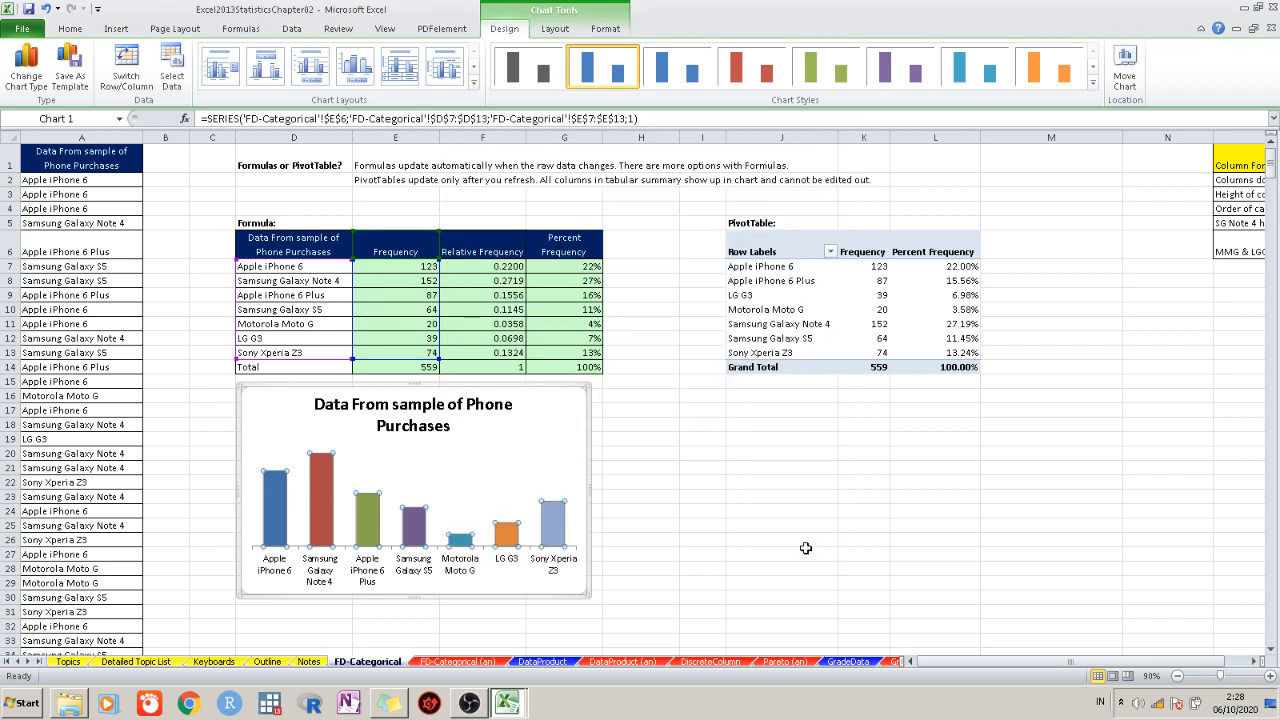
click(735, 524)
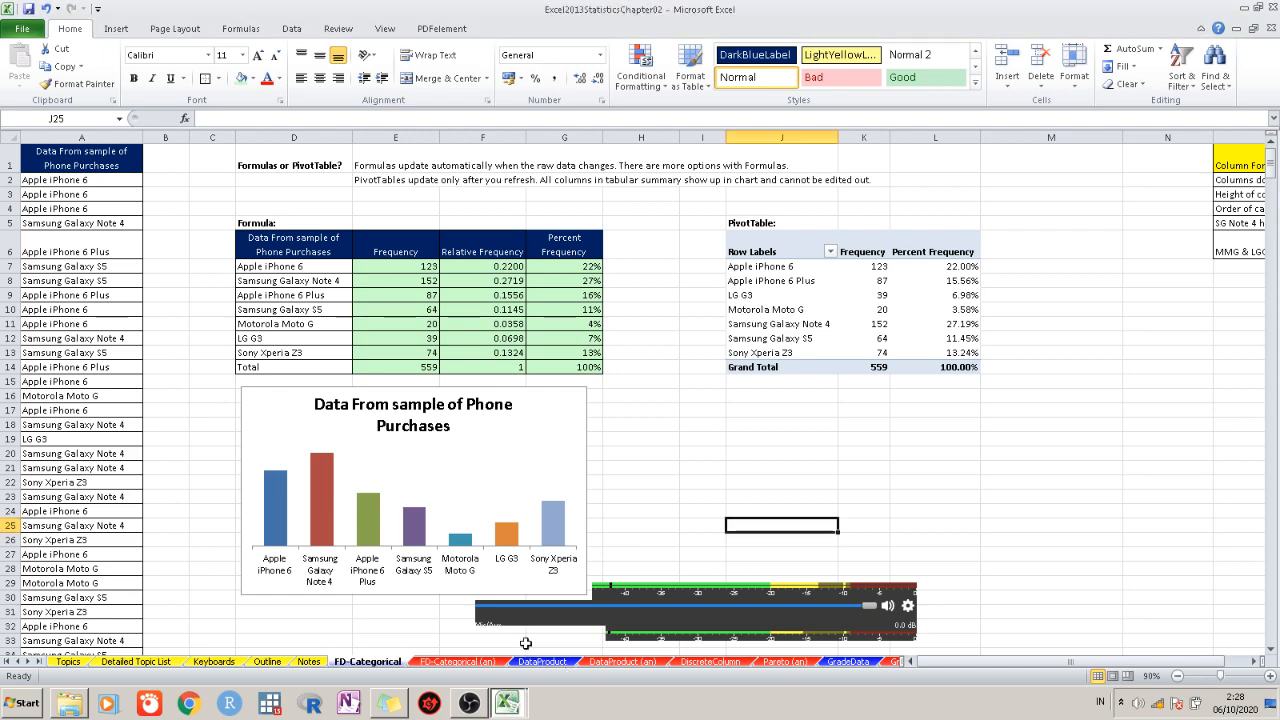
click(500, 703)
click(500, 703)
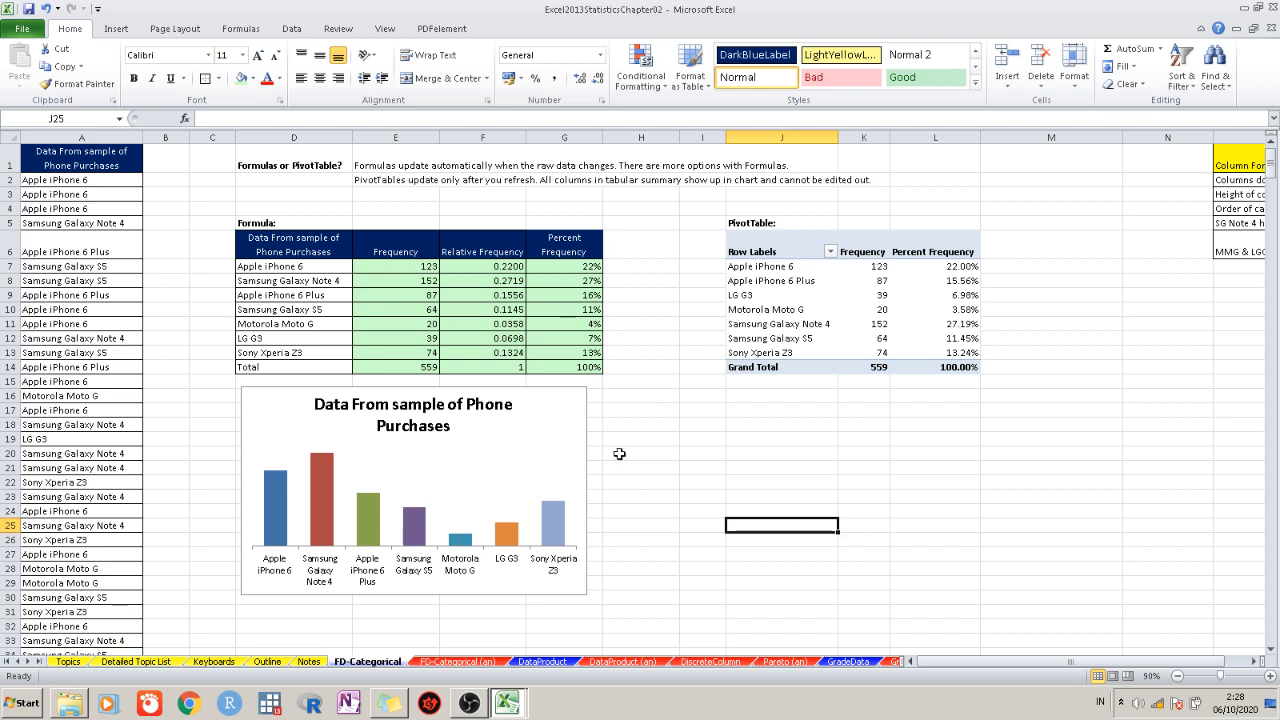
Add data labels to the columns of the phone purchases chart and deselect it
click(563, 521)
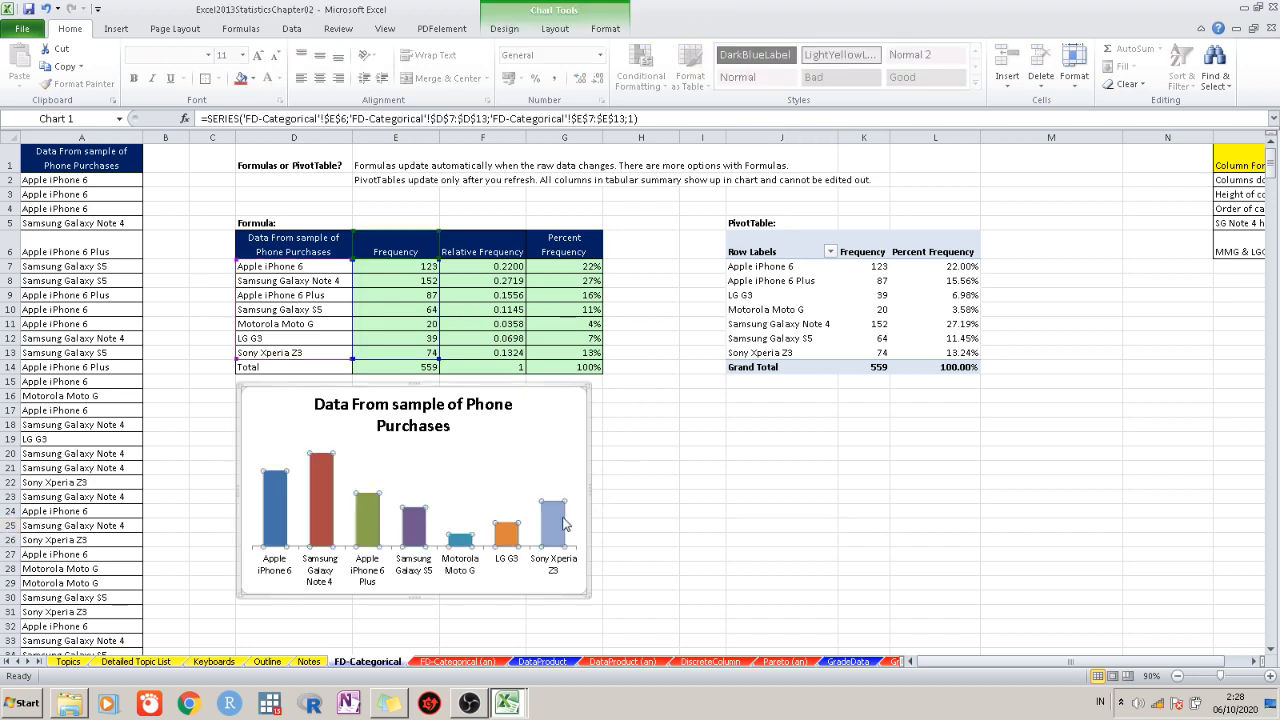
right_click(564, 519)
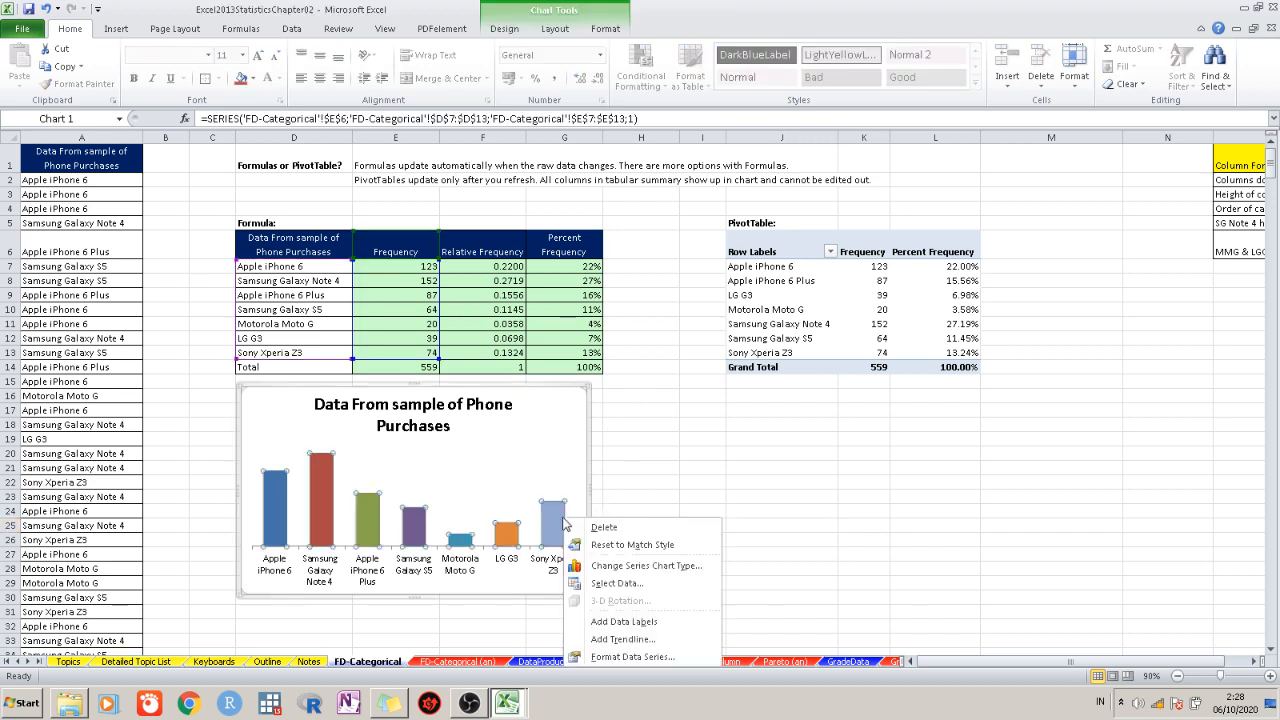
click(622, 622)
click(666, 542)
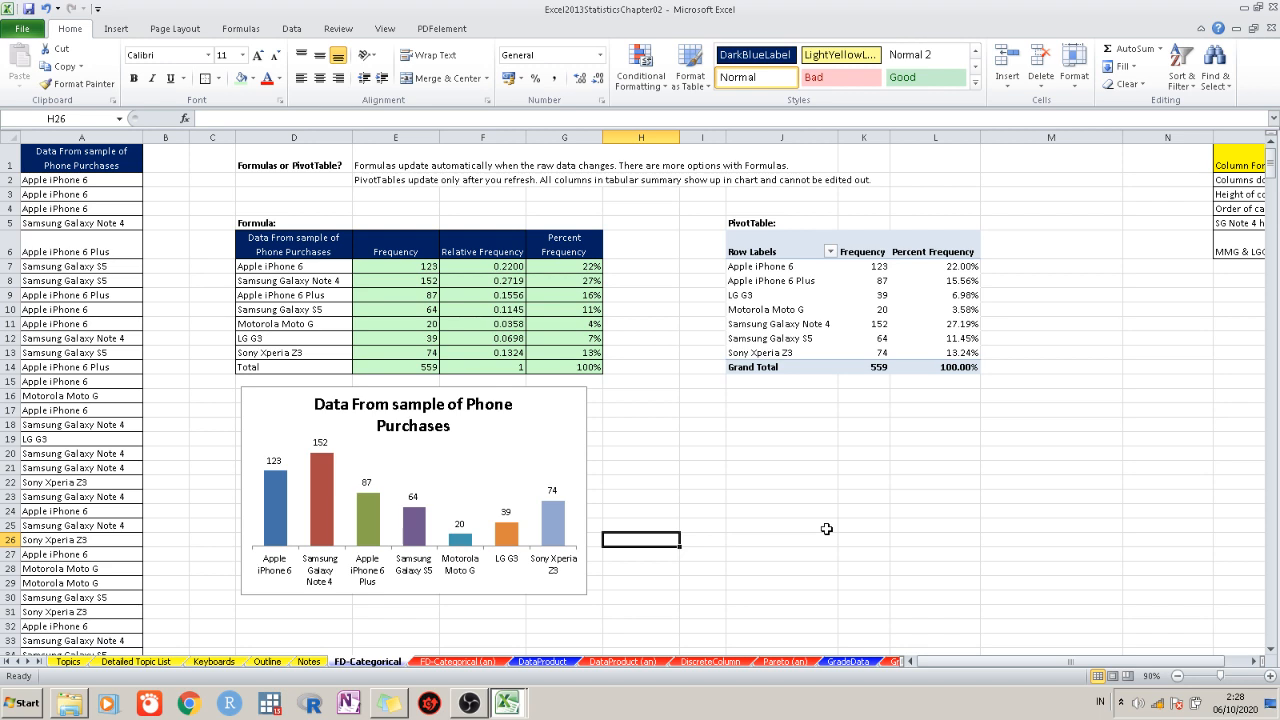
click(580, 394)
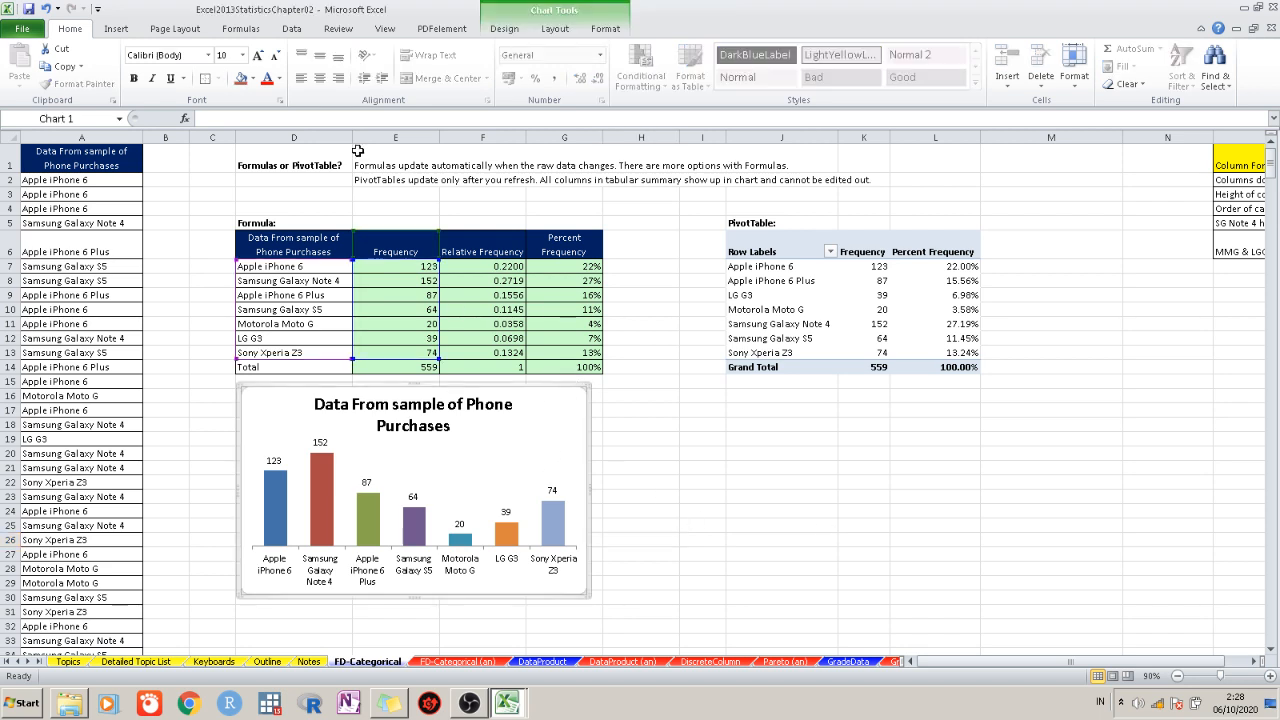
click(660, 467)
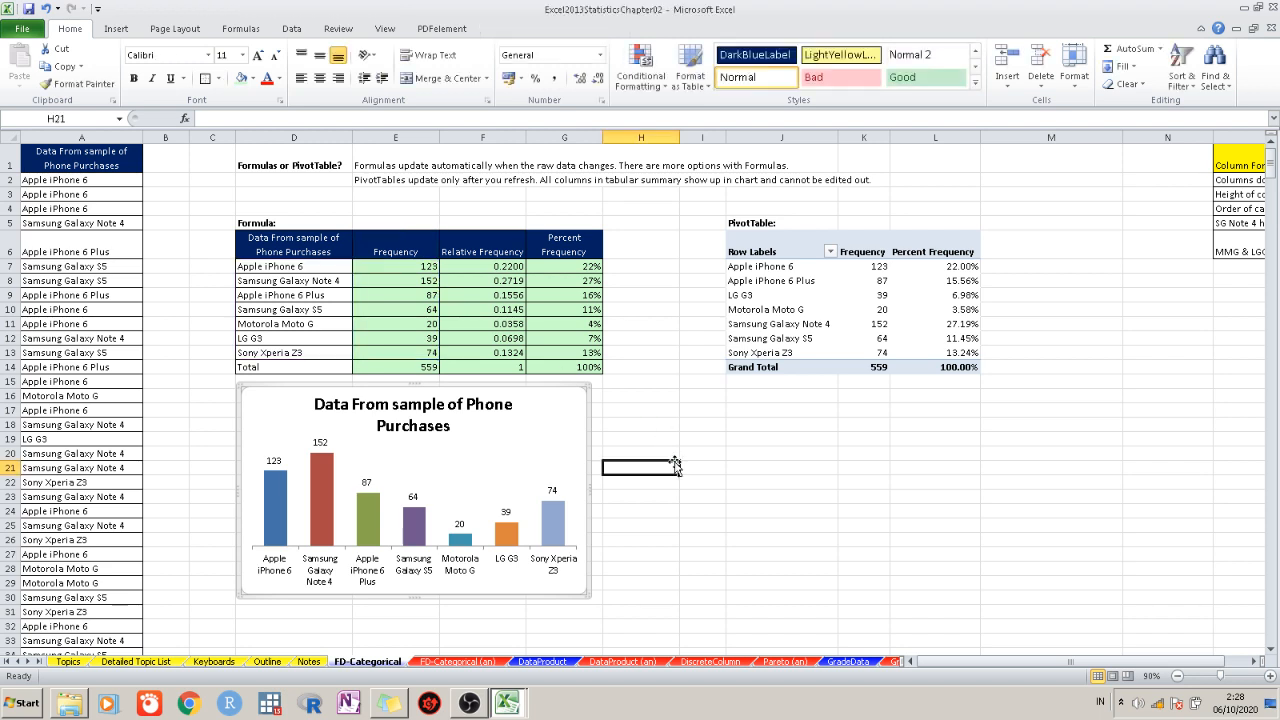
click(122, 29)
click(311, 83)
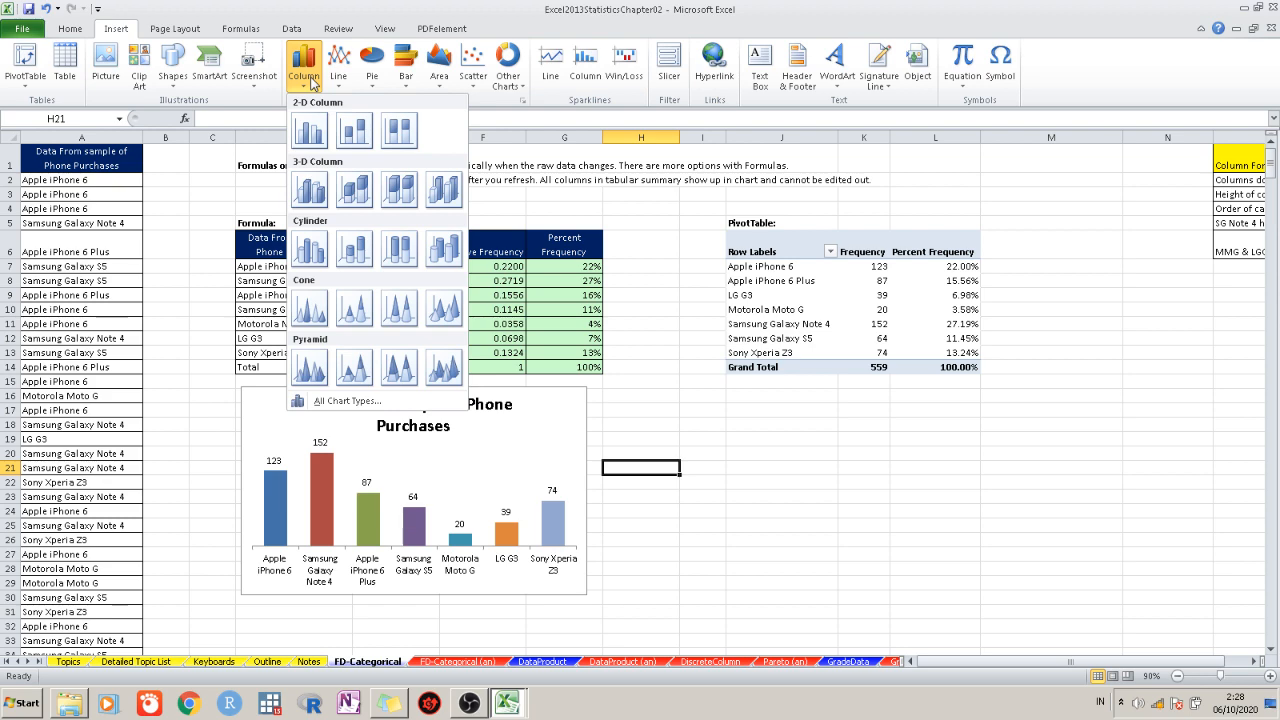
click(405, 80)
click(405, 84)
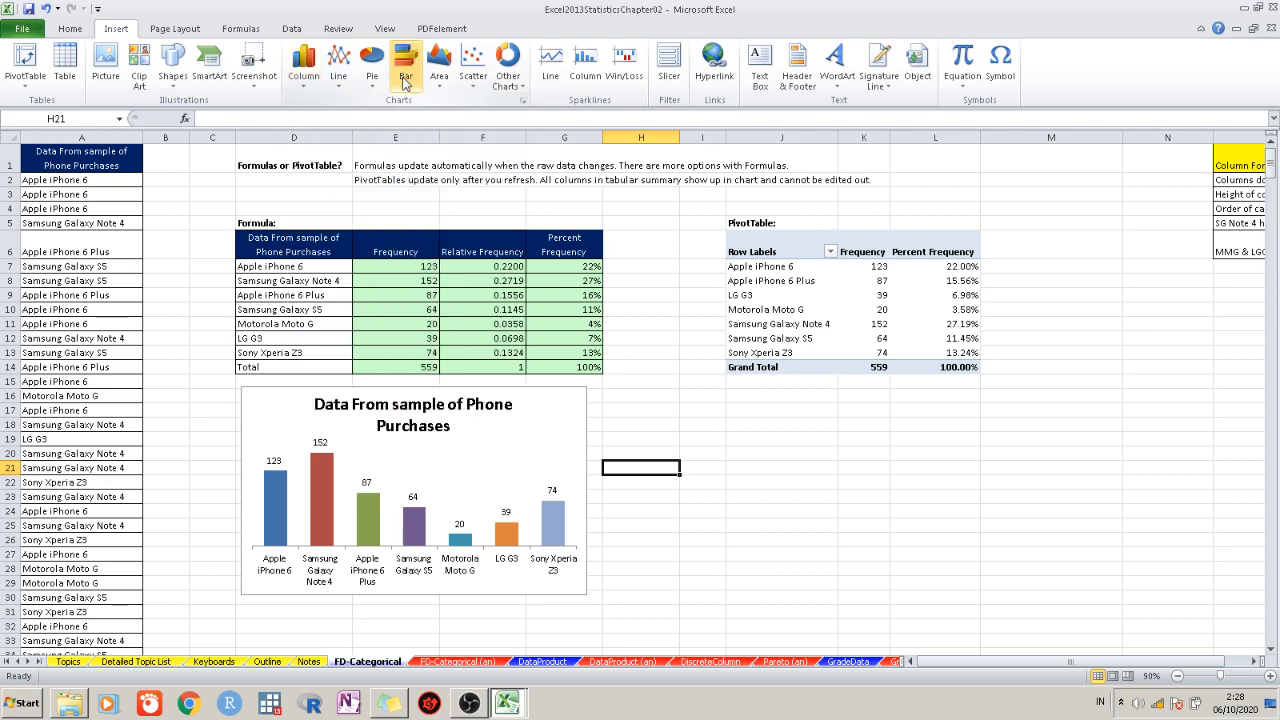
click(306, 84)
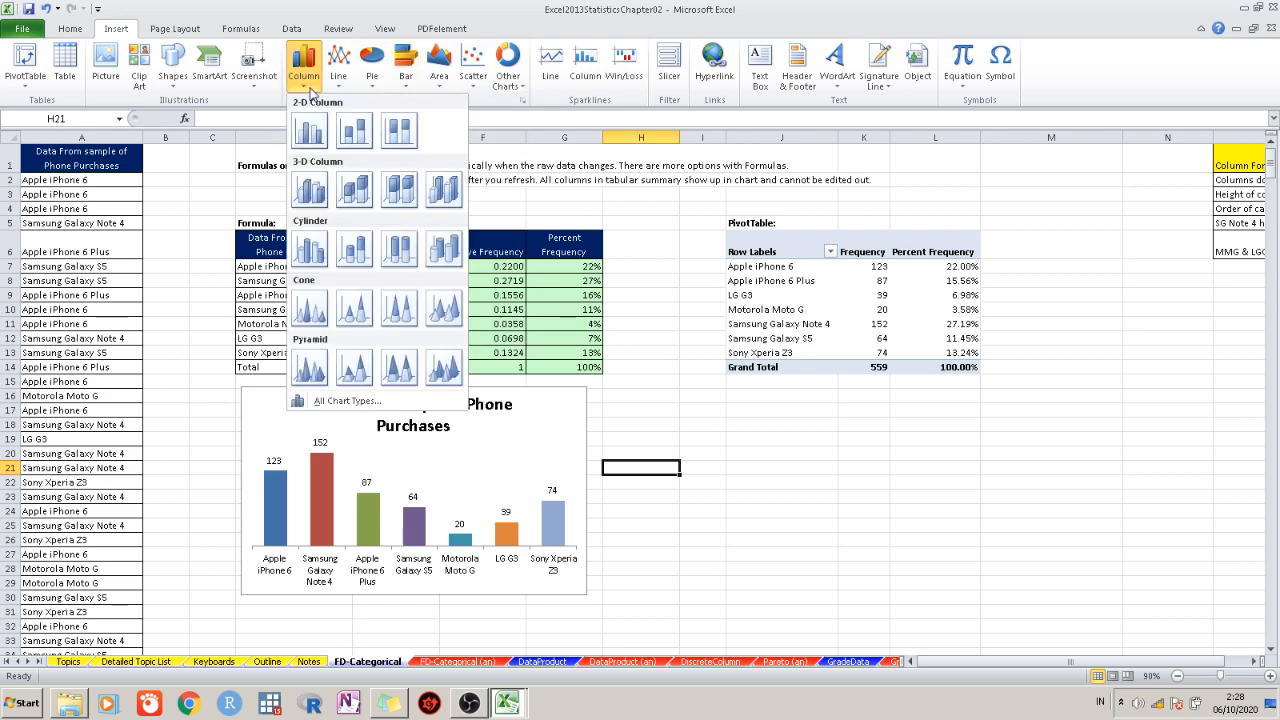
click(414, 86)
click(552, 478)
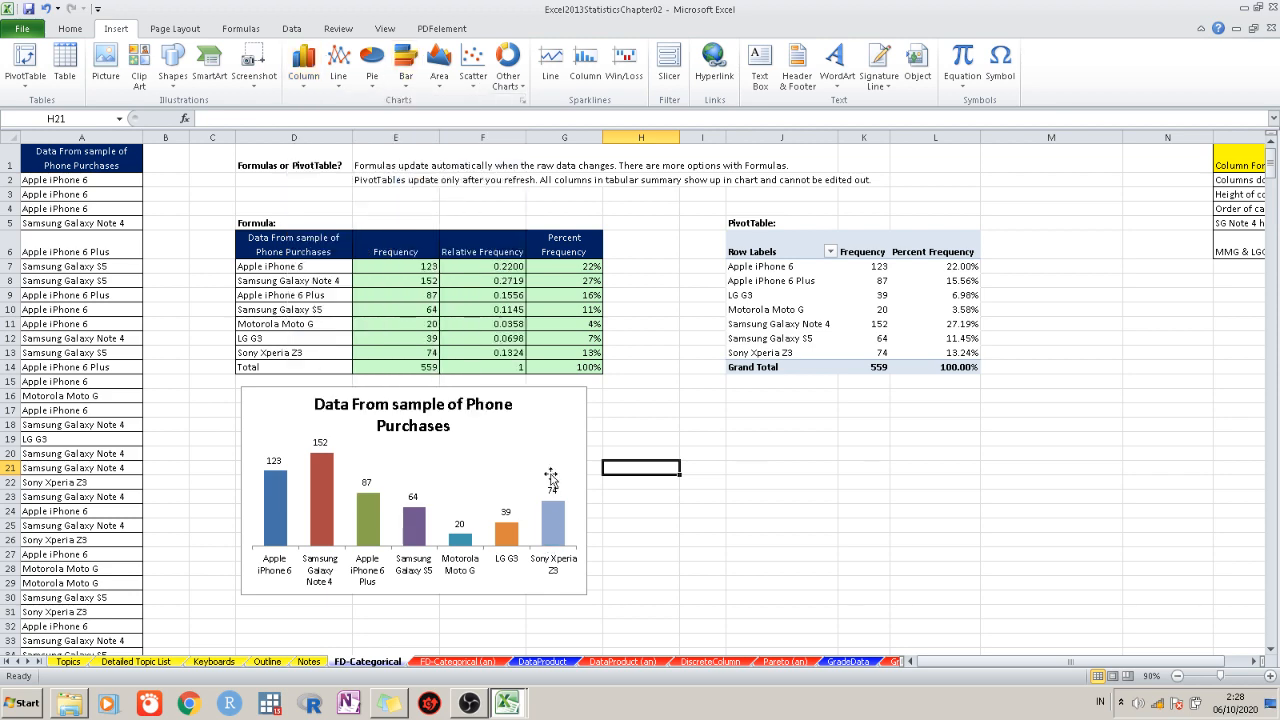
Insert a 2-D clustered bar chart from the phone names and frequencies in D6:E13
click(326, 250)
drag(326, 250, 373, 350)
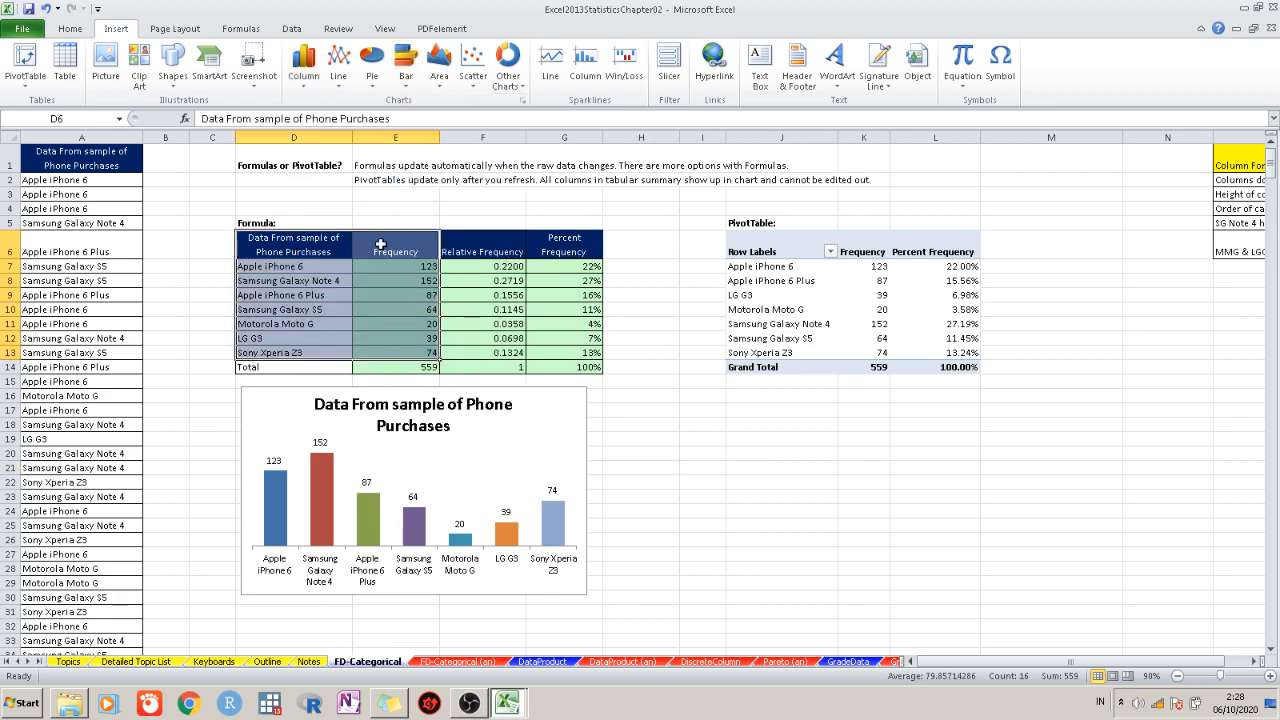
click(412, 86)
click(412, 130)
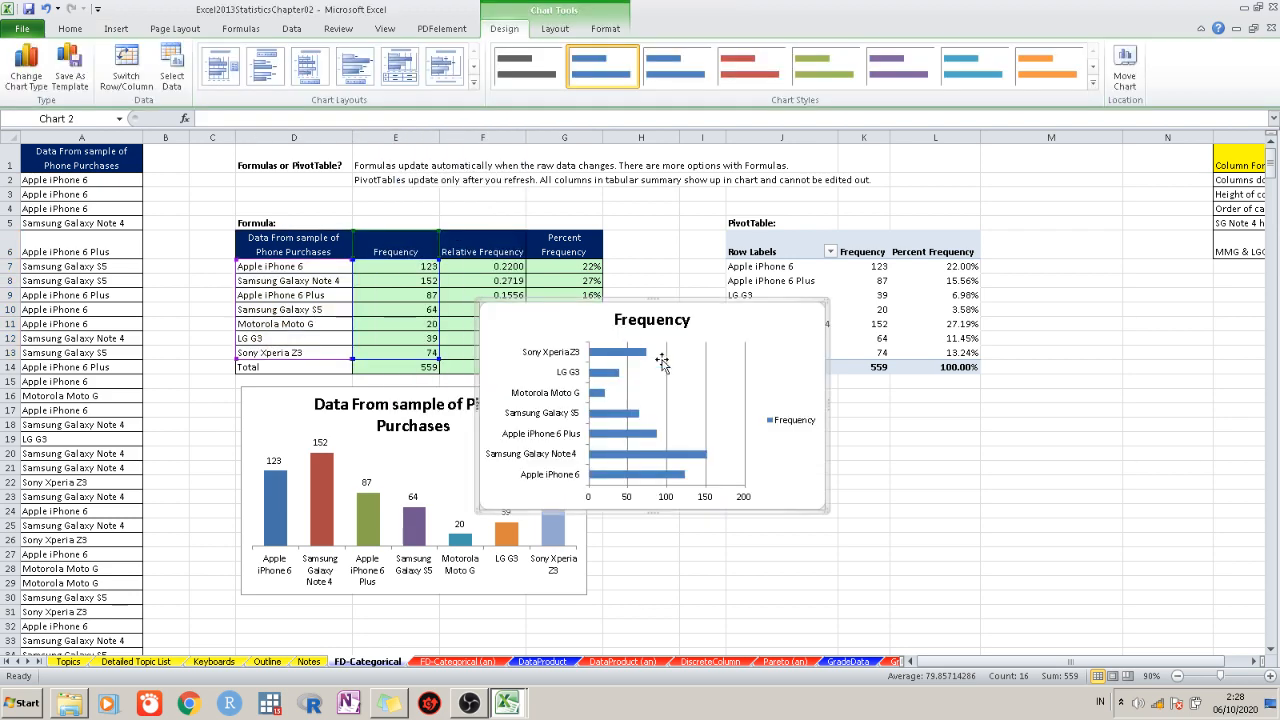
Move the bar chart below the PivotTable and delete its legend, value axis and gridlines
drag(886, 421, 931, 403)
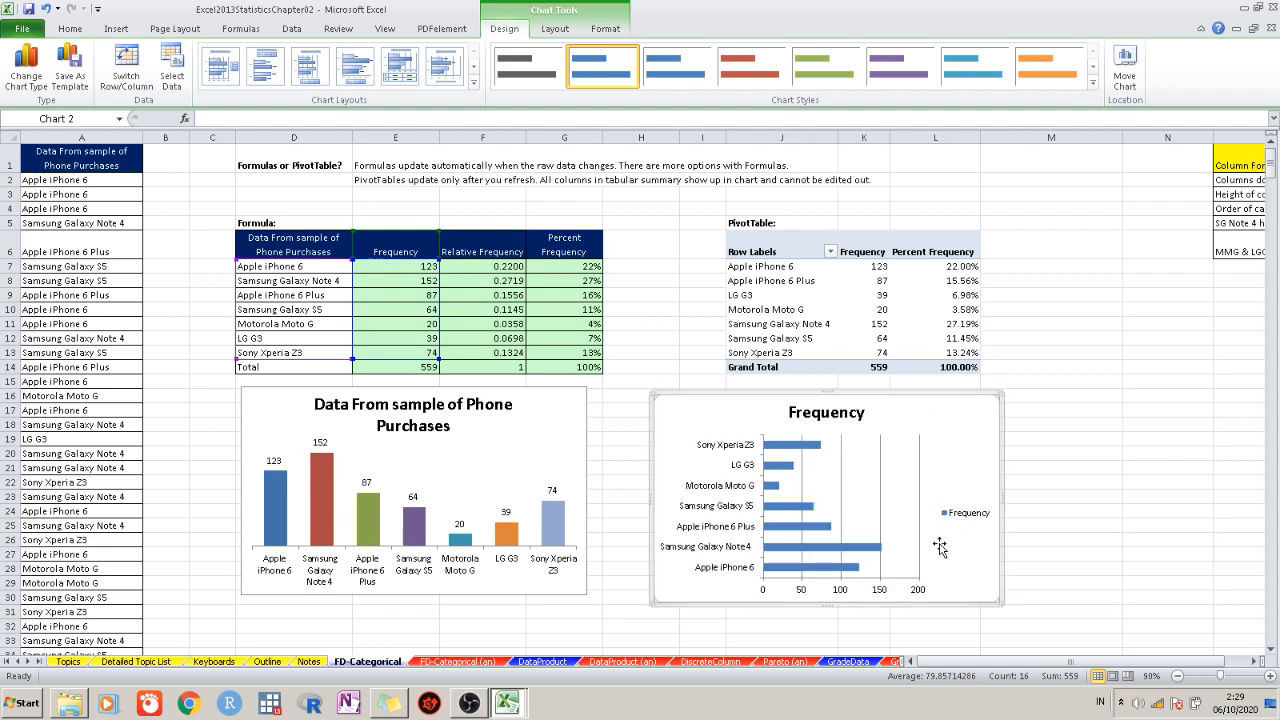
click(966, 519)
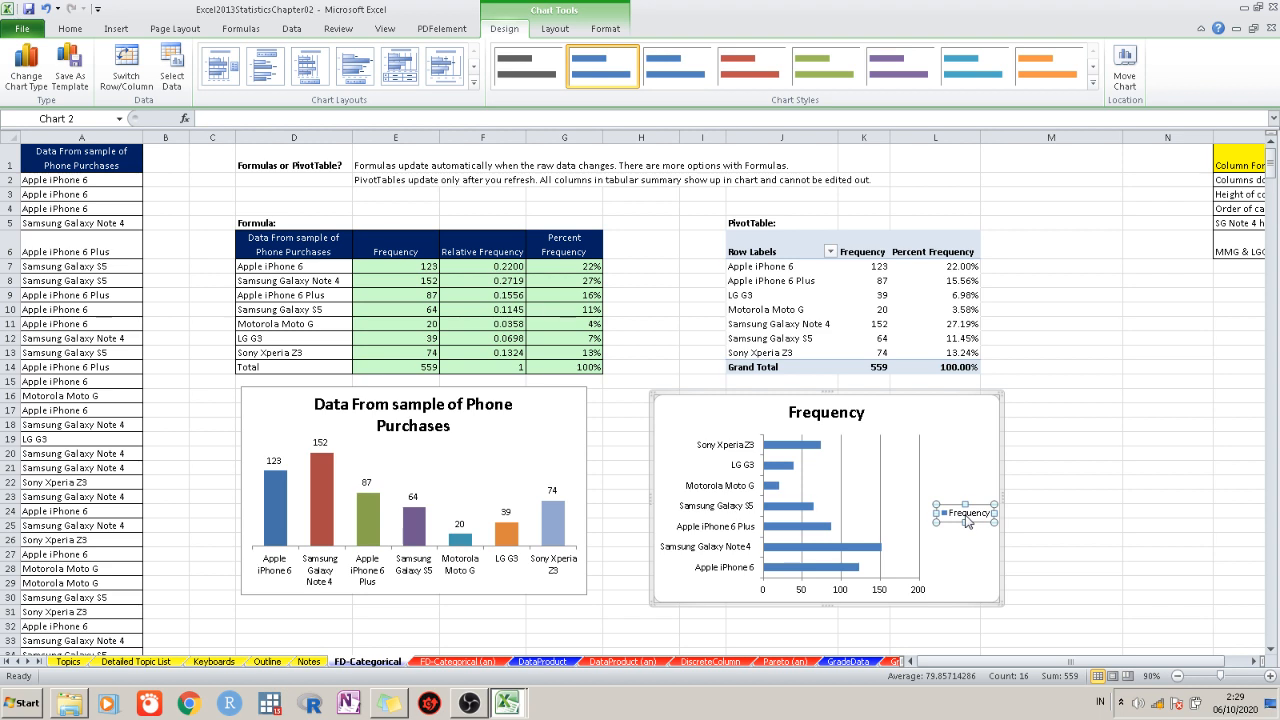
key(Delete)
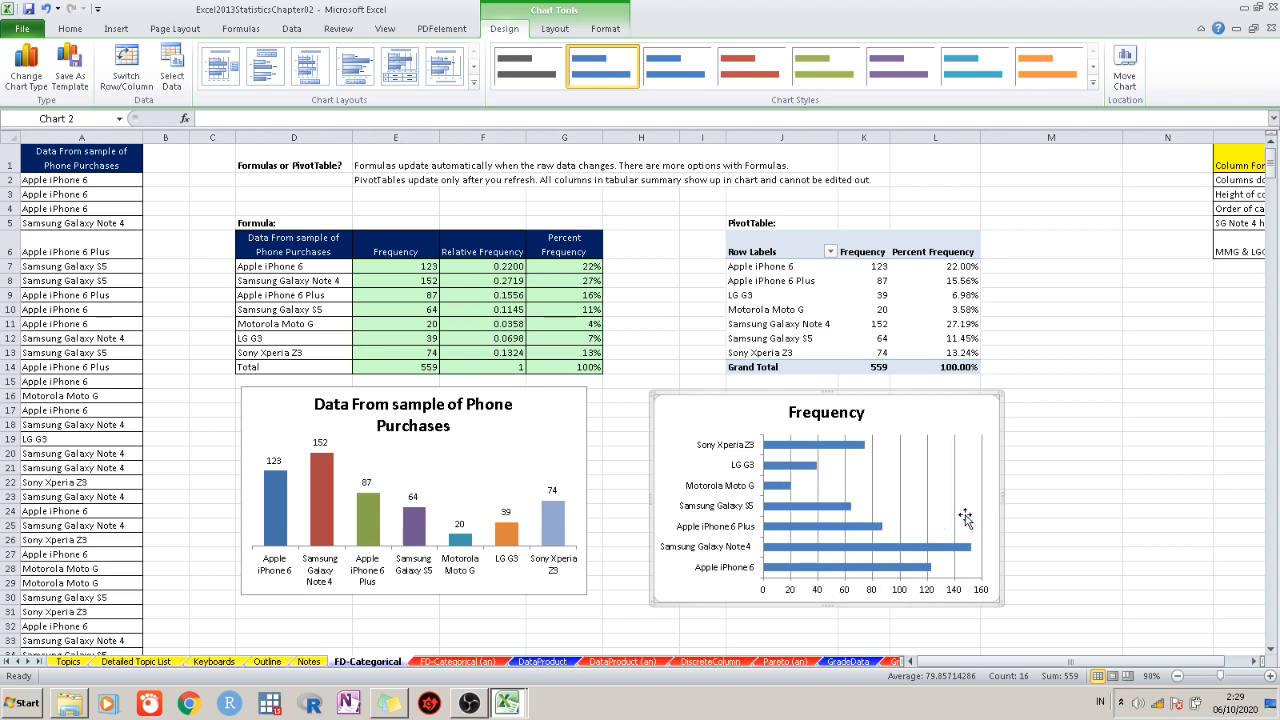
click(984, 591)
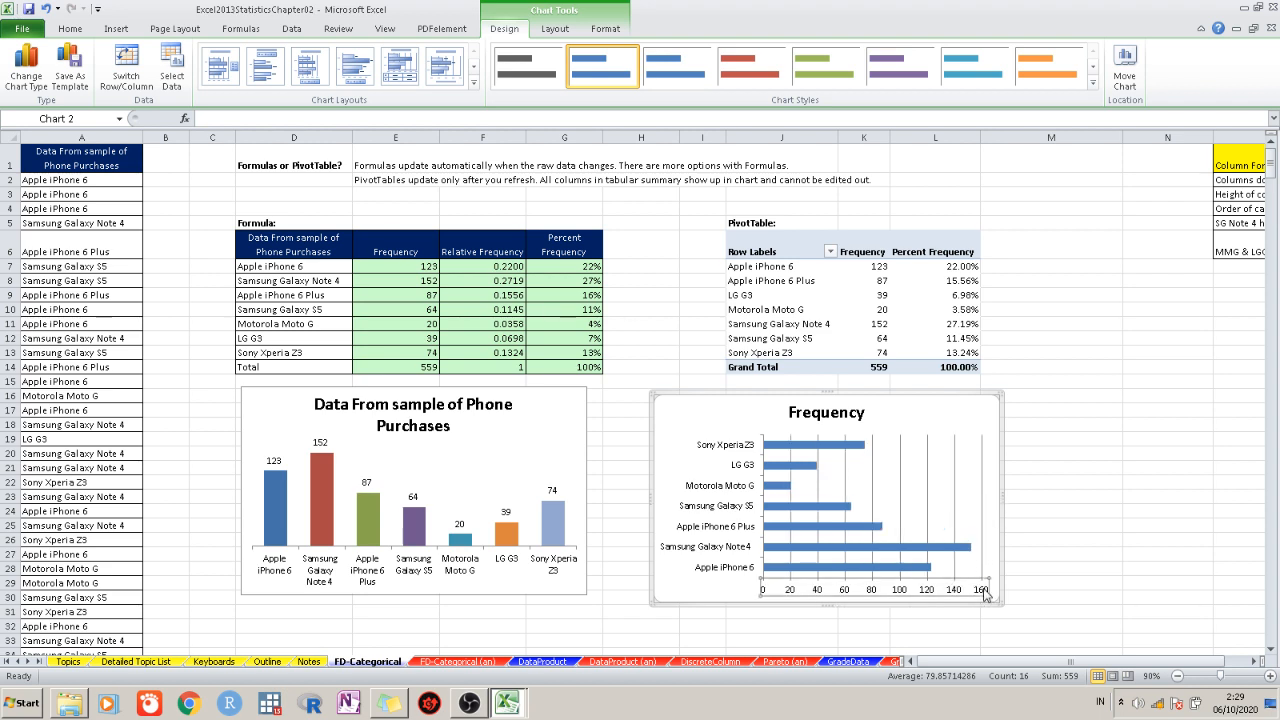
key(Delete)
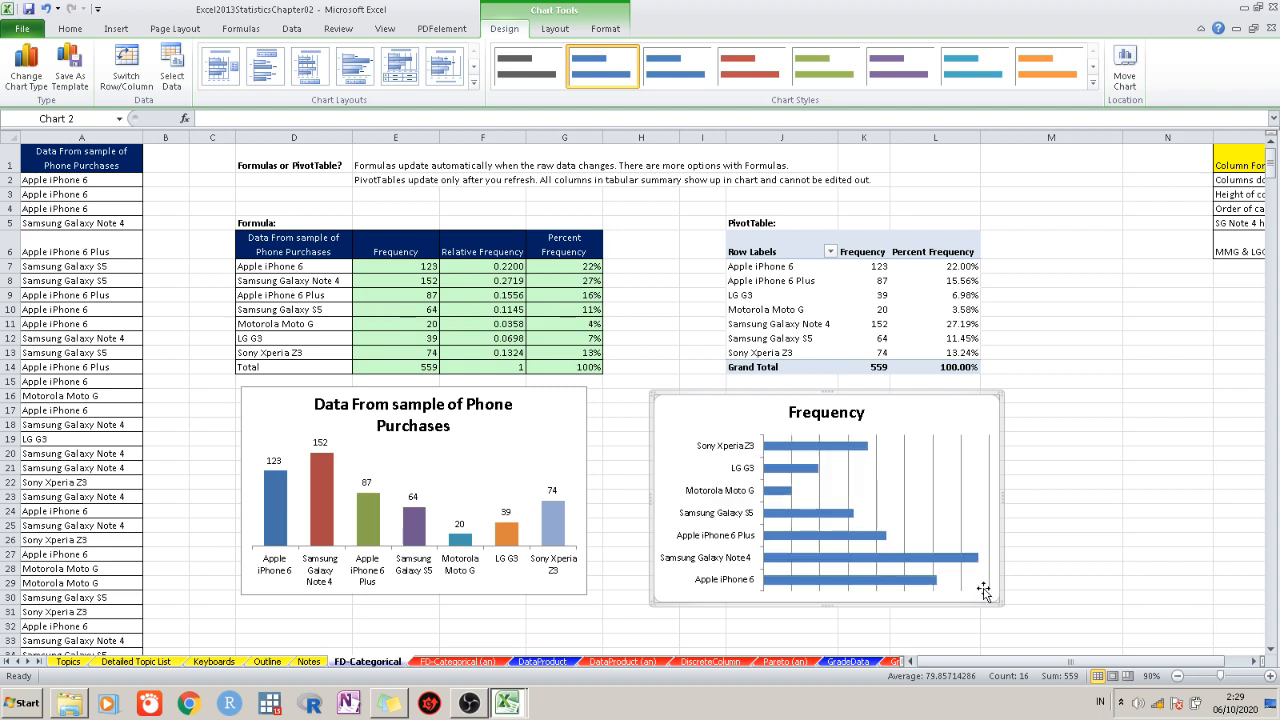
click(962, 503)
key(Delete)
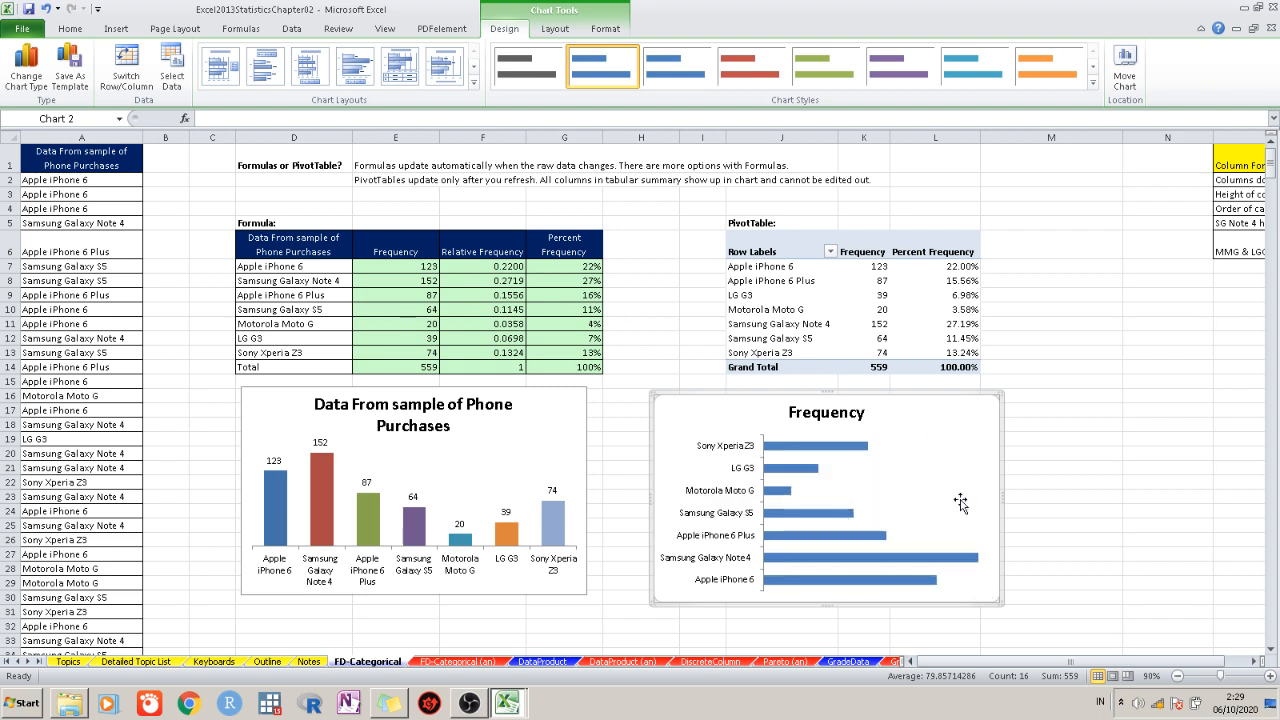
Link the bar chart's title to the column heading in cell A1 of FD-Categorical
click(823, 413)
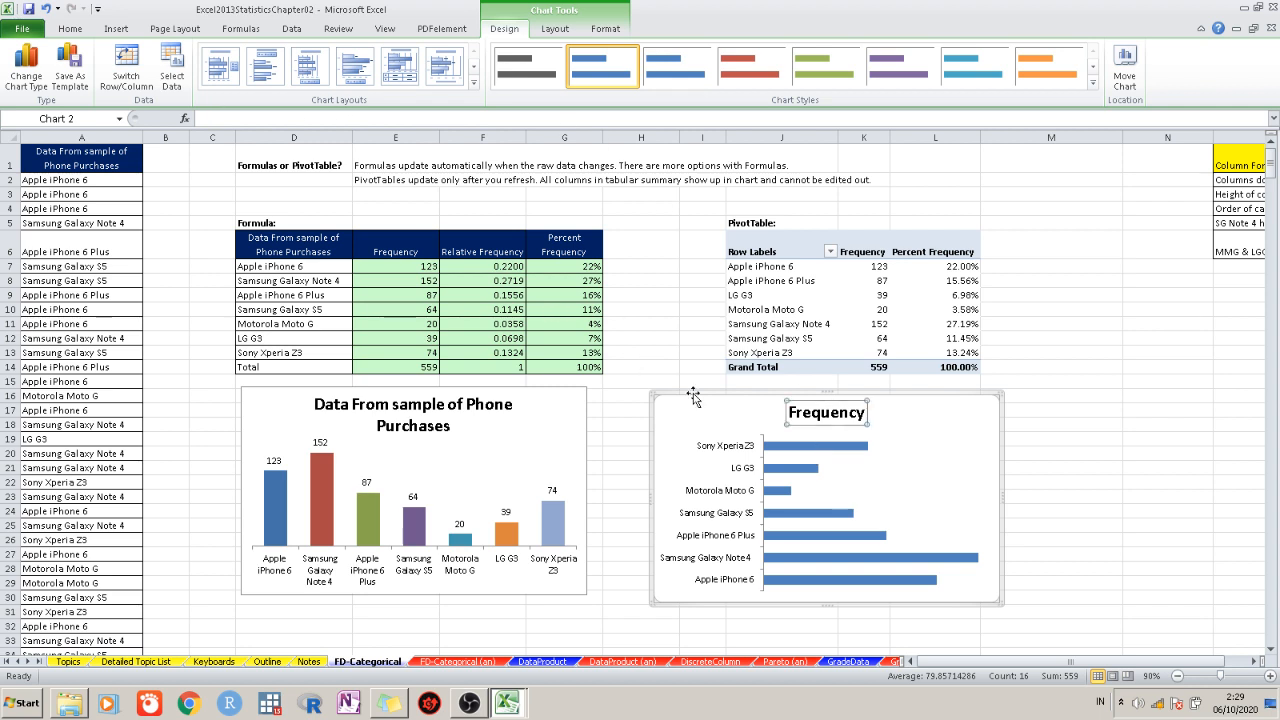
click(211, 117)
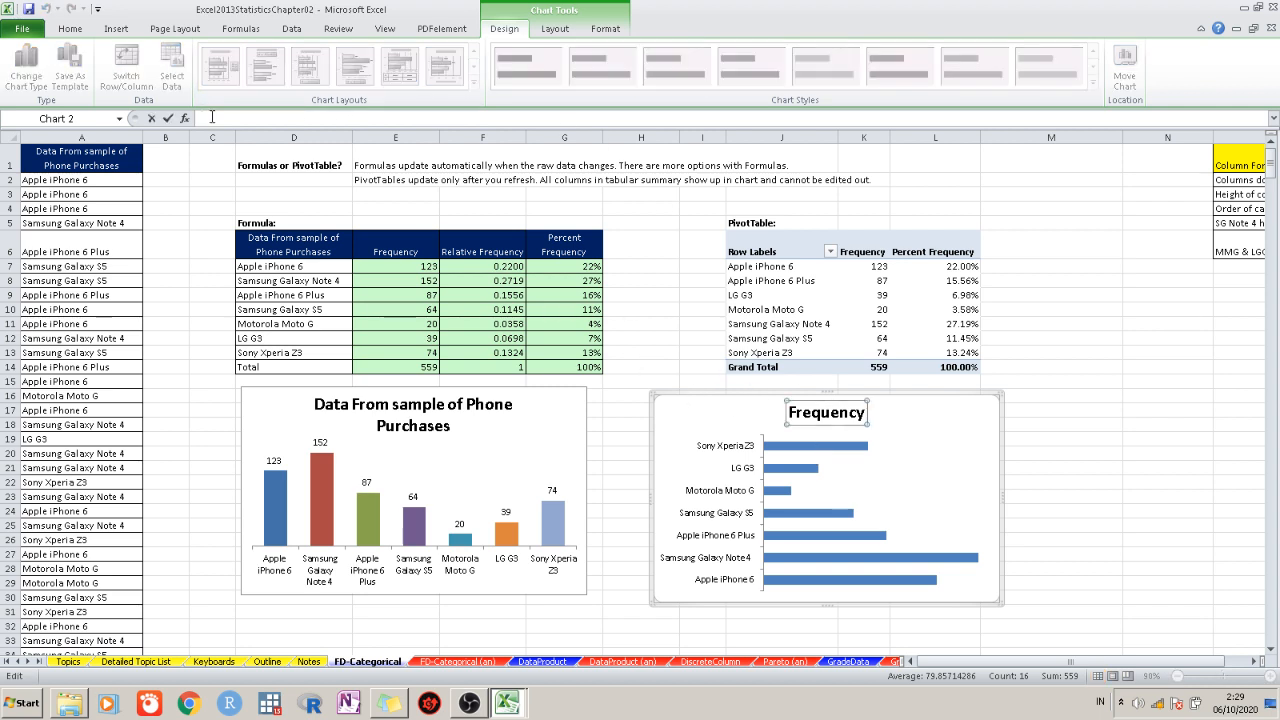
text(=)
click(112, 155)
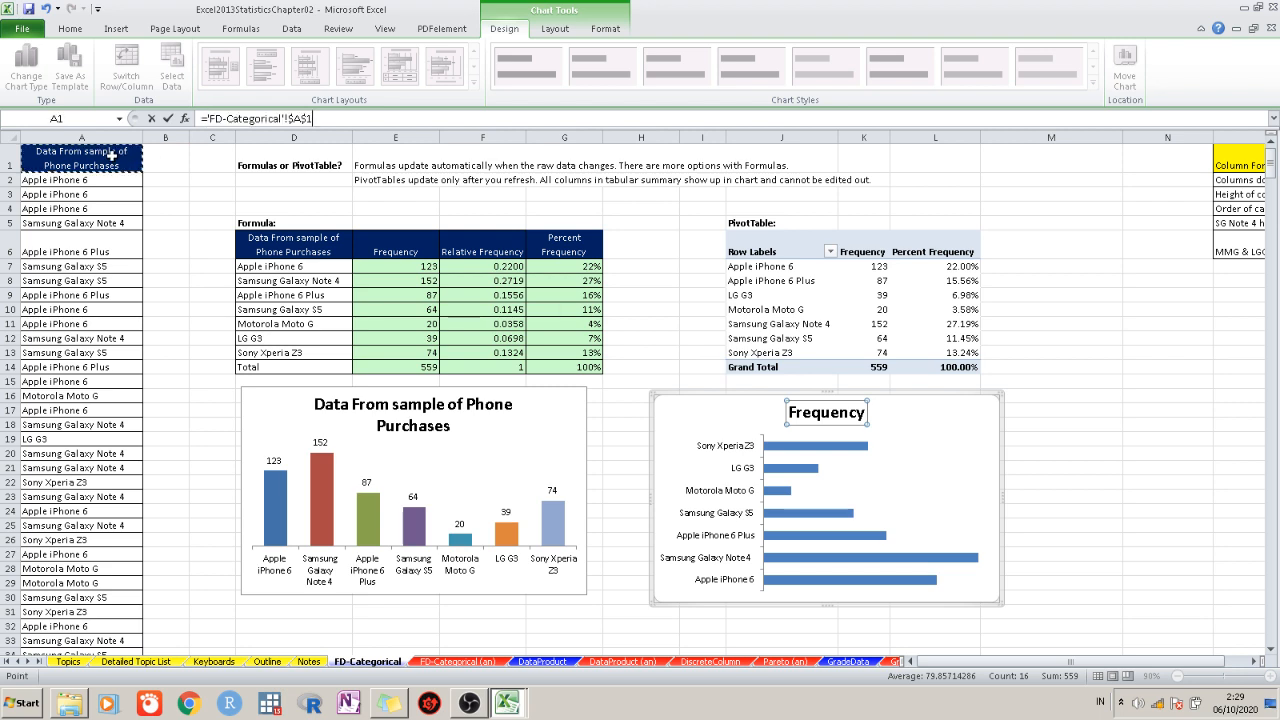
key(Return)
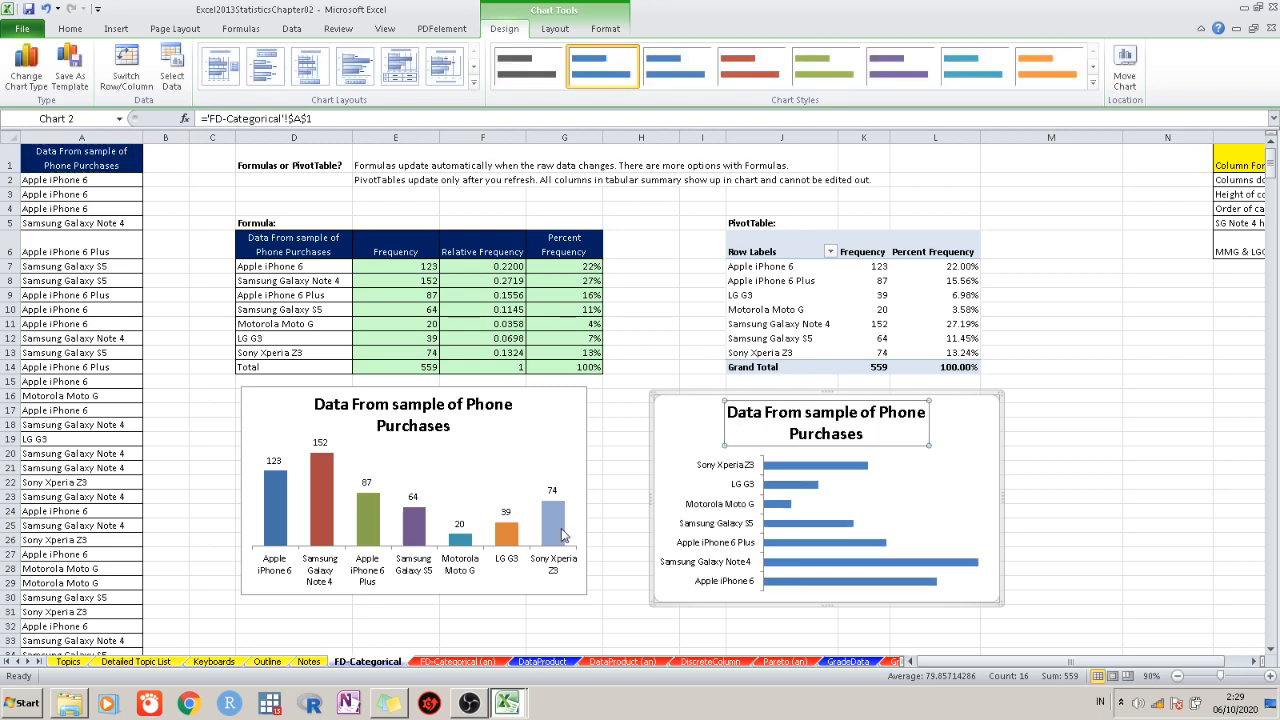
Vary the fill colors by point for the bar chart's Frequency series
right_click(856, 468)
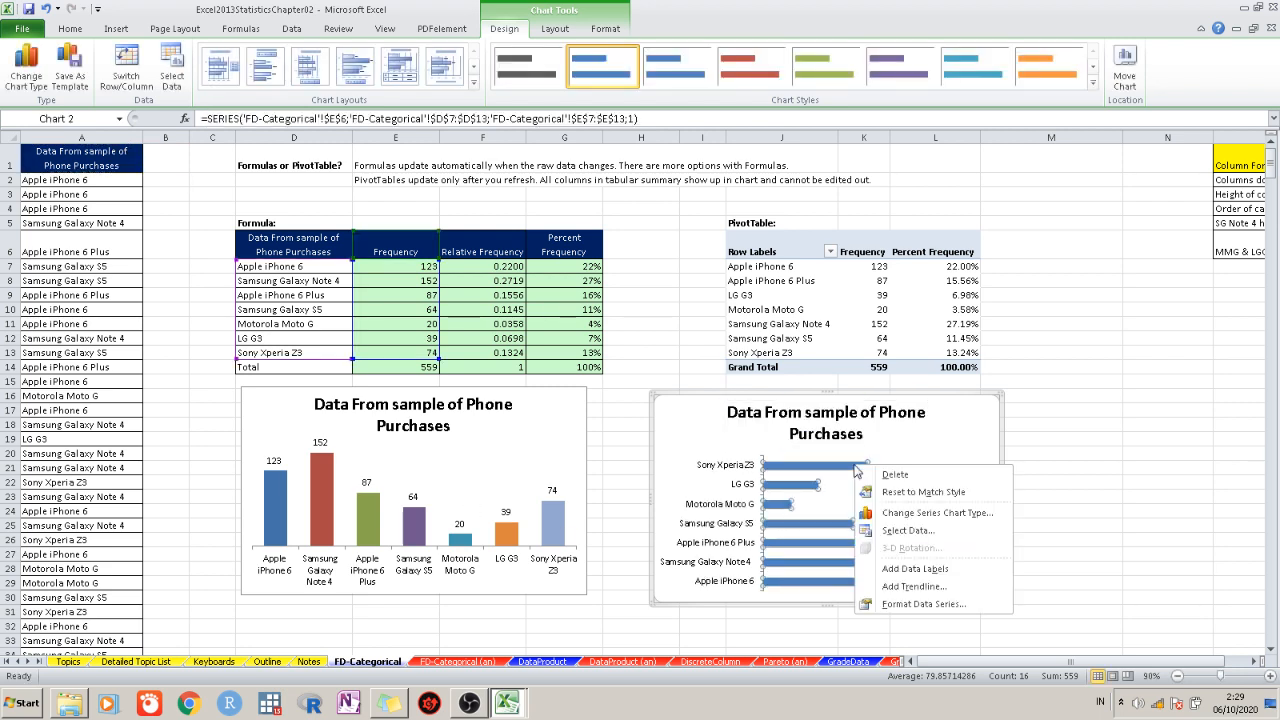
click(920, 604)
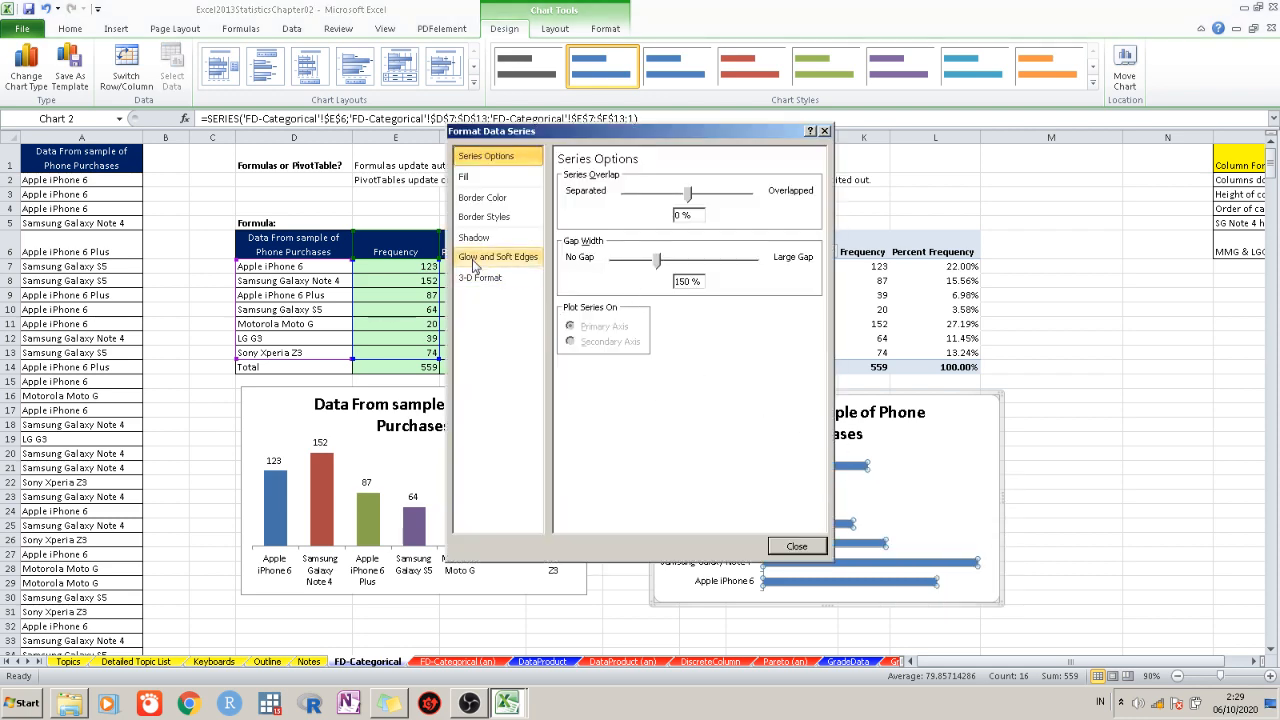
click(470, 177)
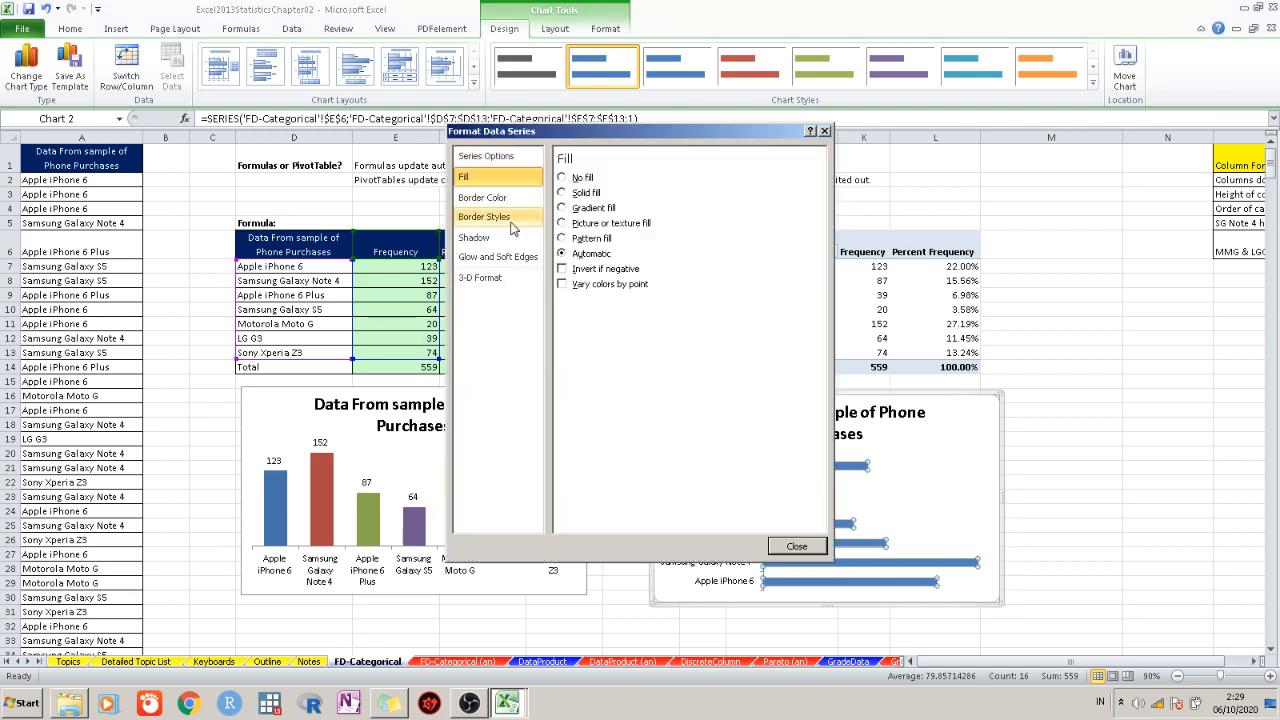
click(615, 286)
click(797, 547)
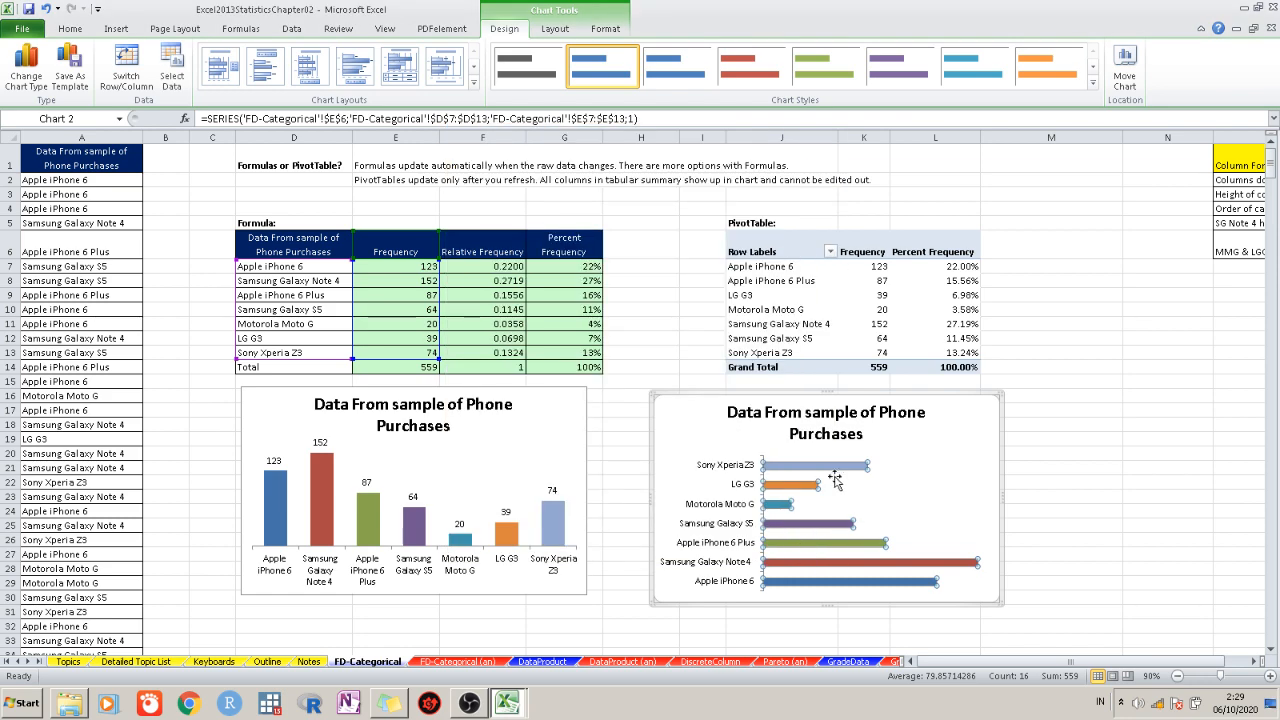
Add data labels to the bars of the phone purchases bar chart and deselect it
right_click(835, 472)
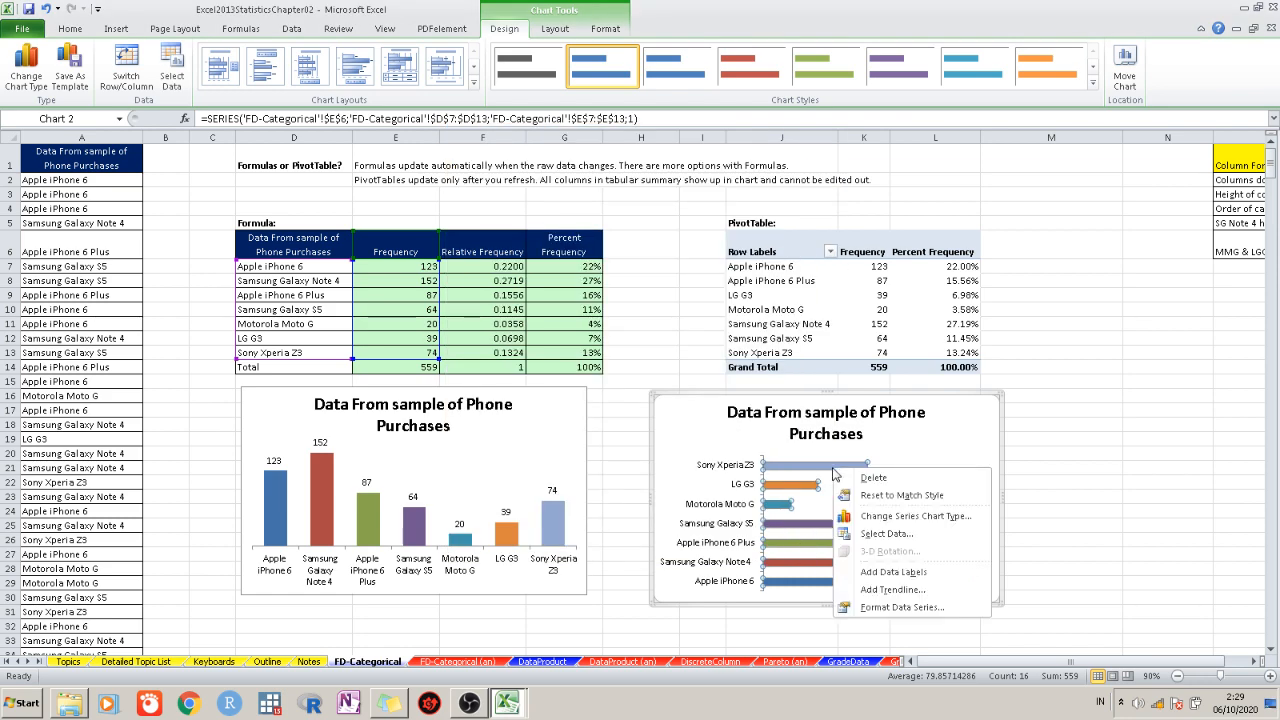
click(893, 571)
click(1106, 516)
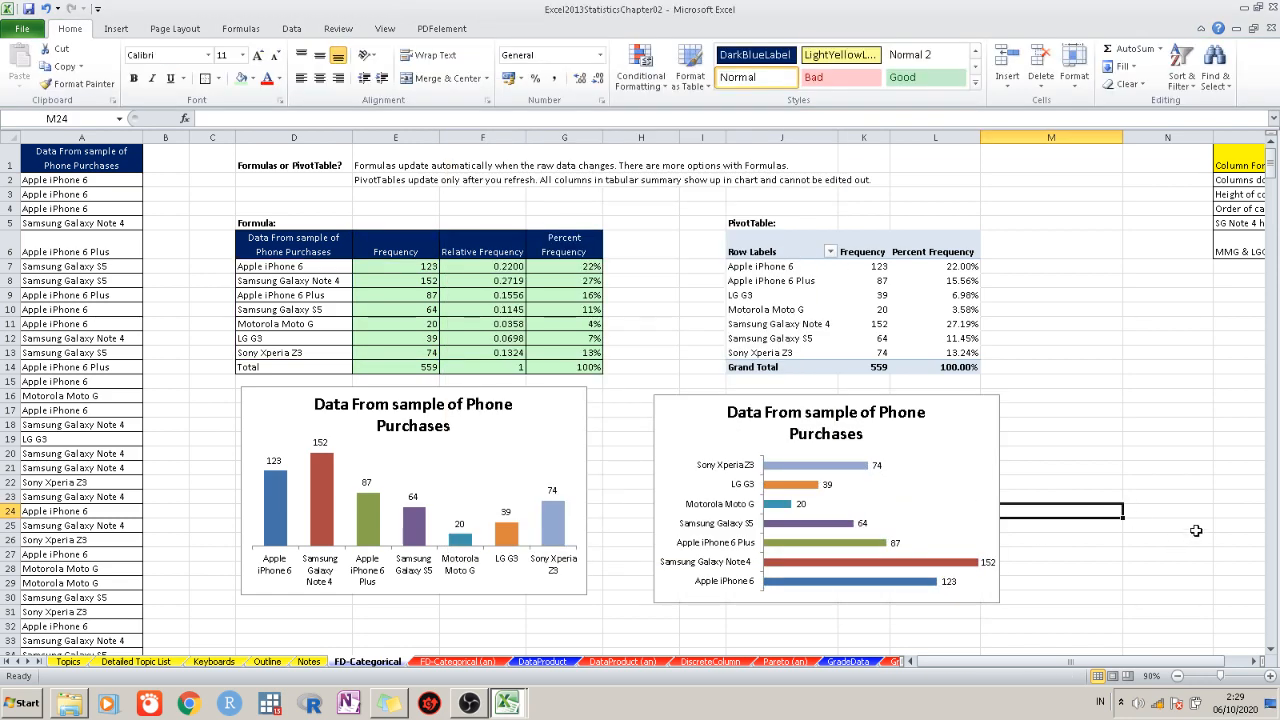
click(1088, 322)
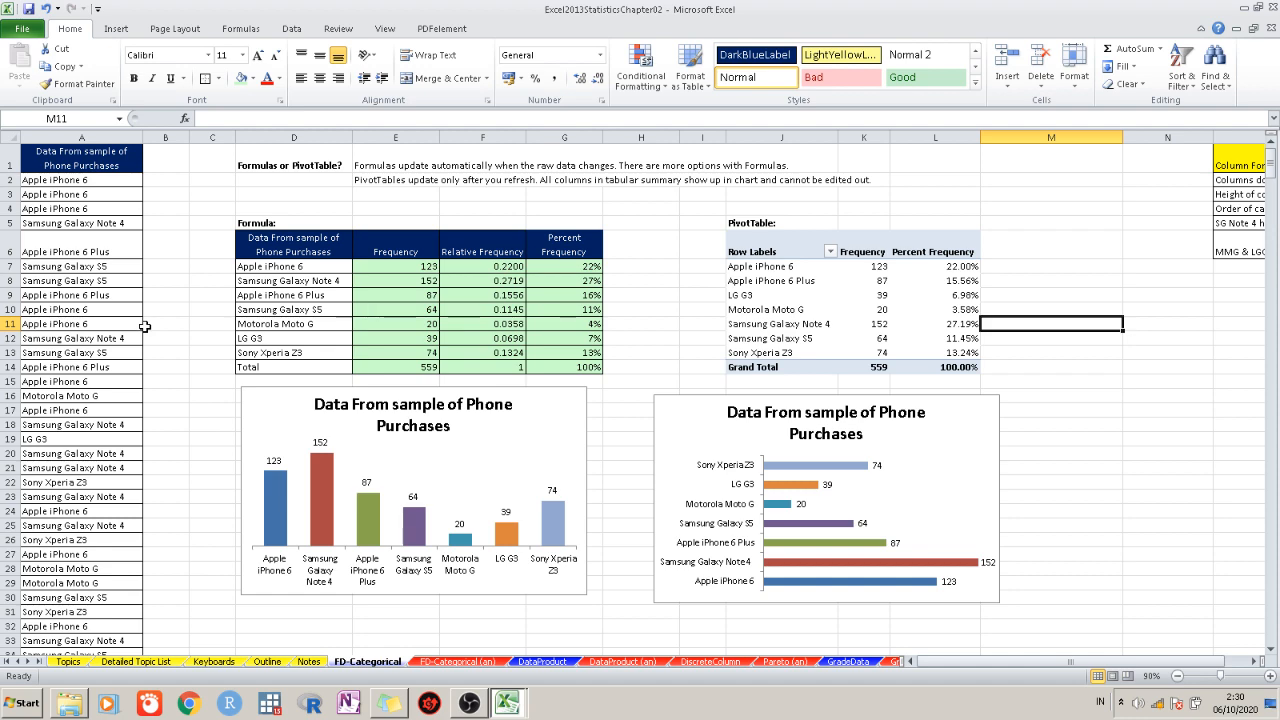
click(481, 712)
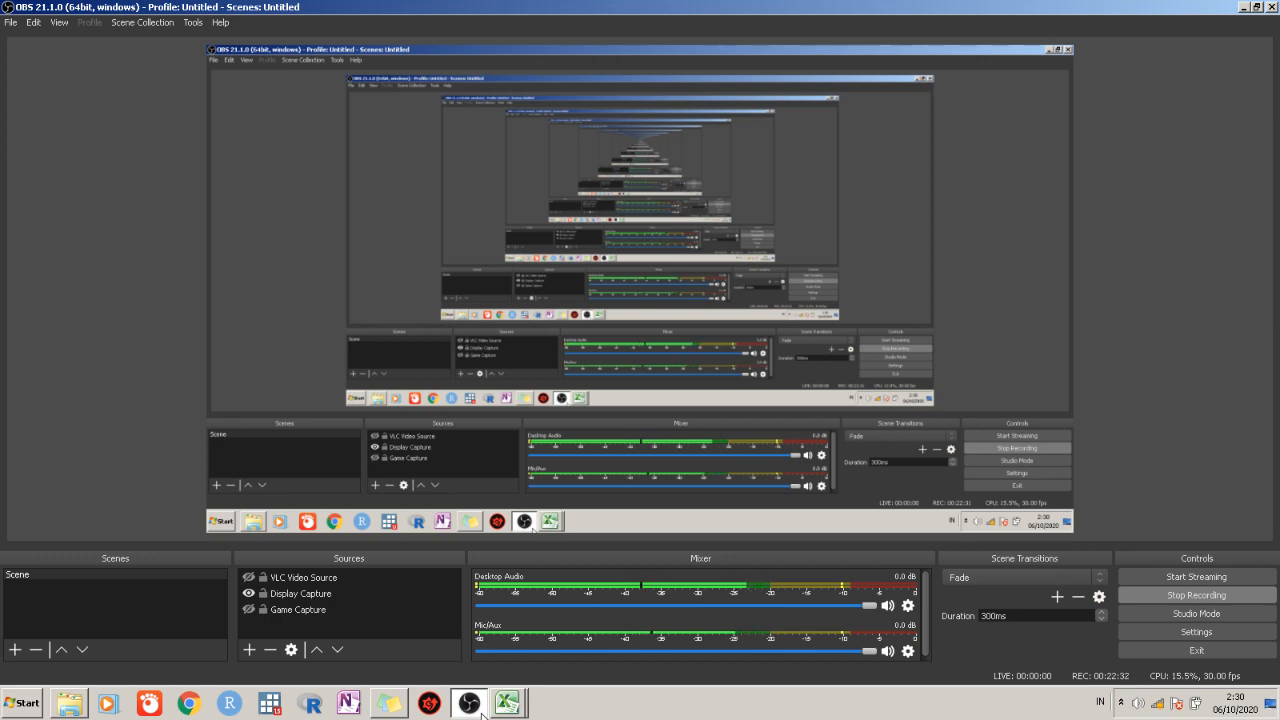
click(481, 712)
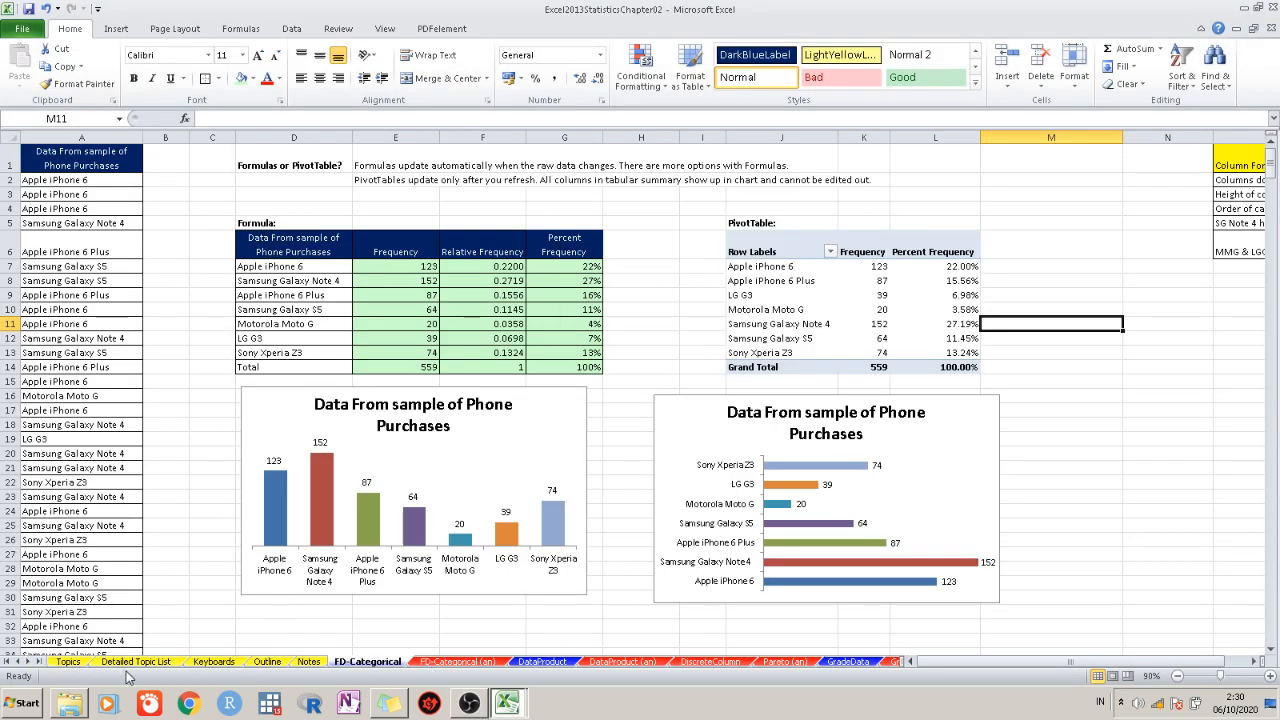
Open the GradeData sheet and examine the Scores On Final column from its header to its last row
click(92, 661)
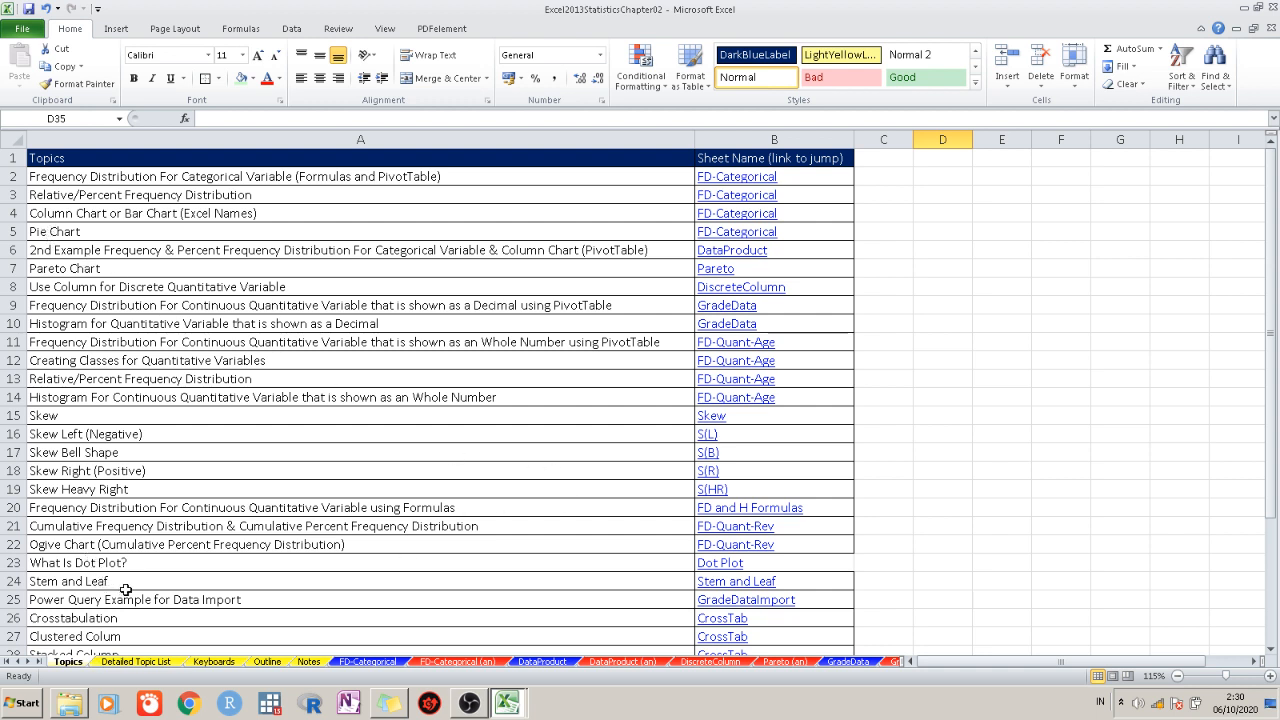
click(848, 661)
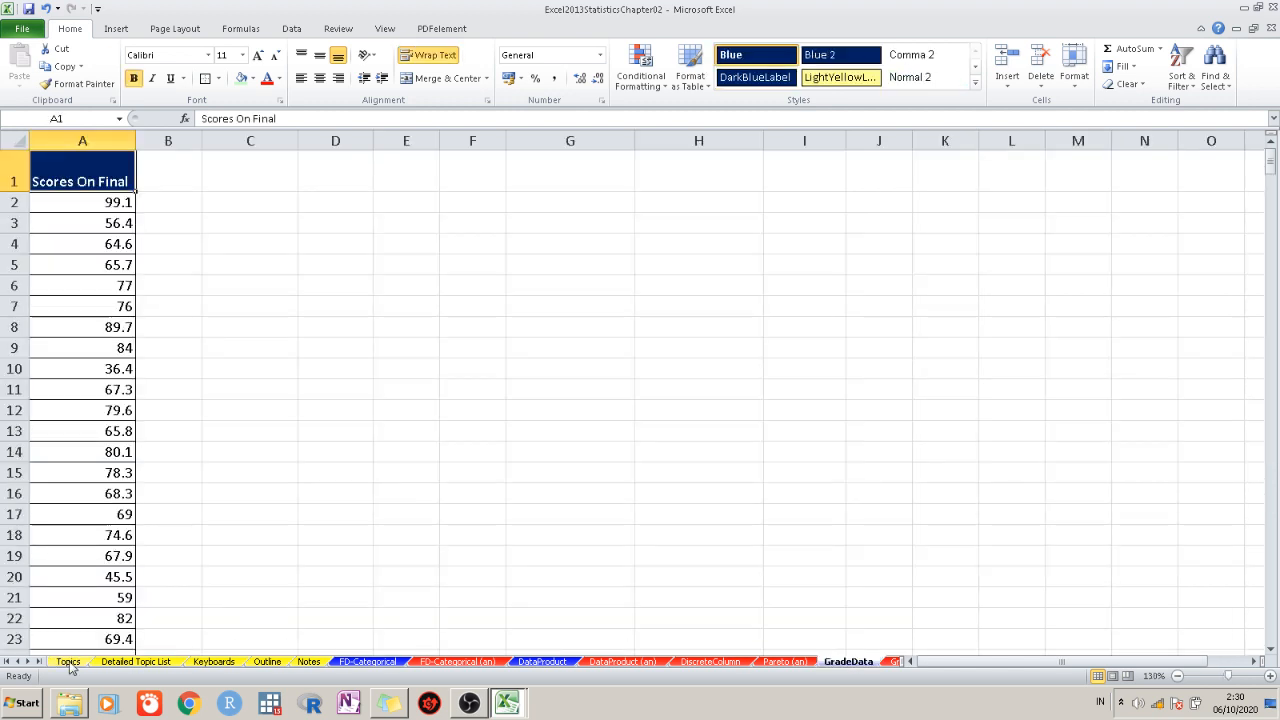
scroll(589, 409, down, 20)
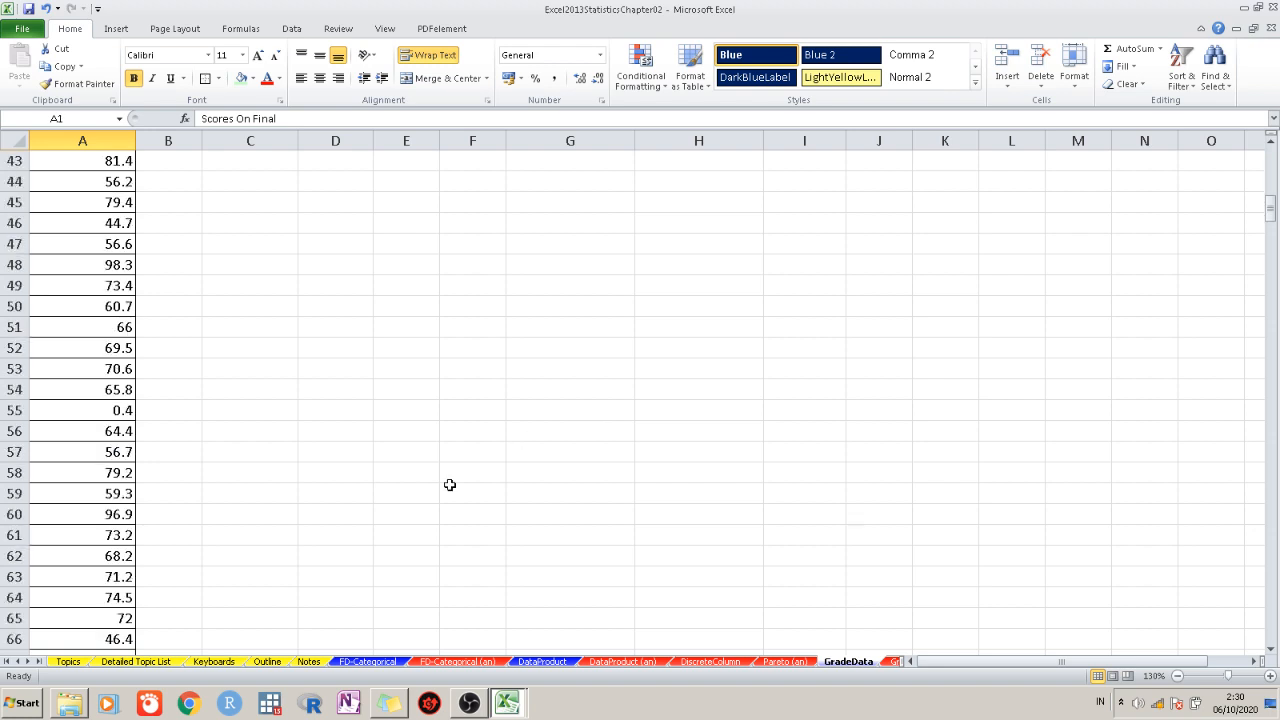
scroll(430, 475, up, 6)
scroll(416, 467, up, 19)
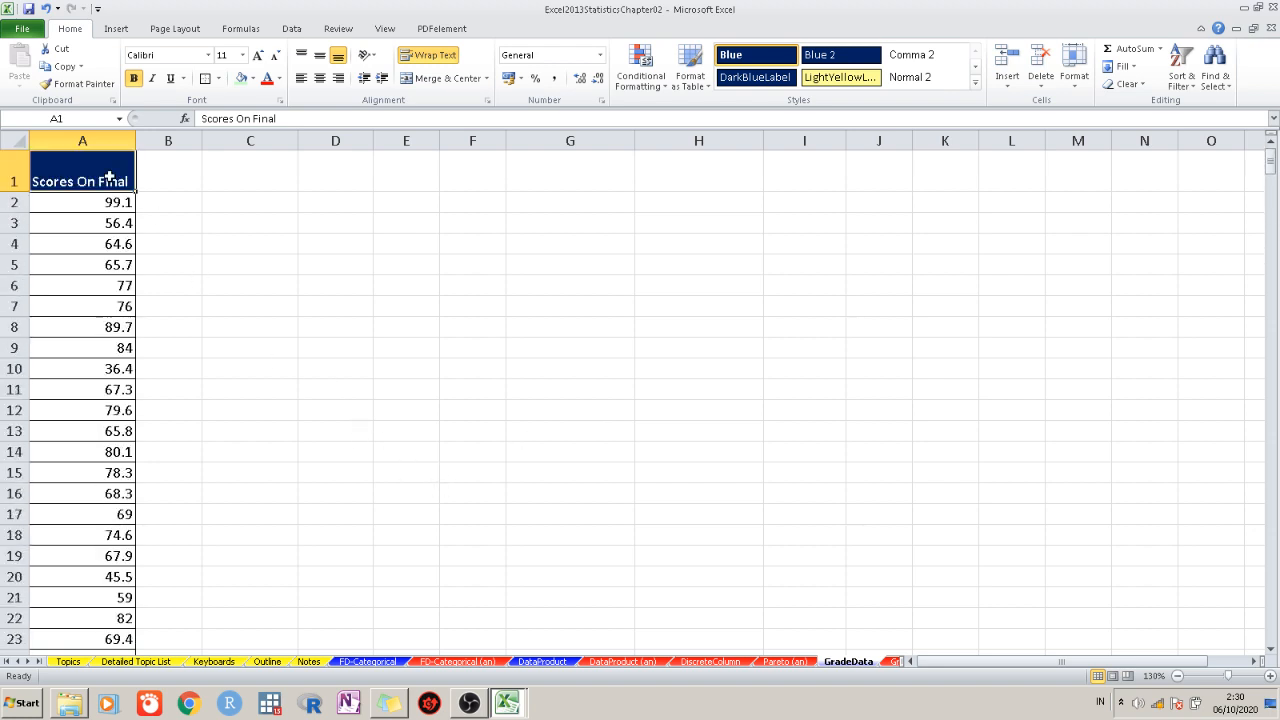
key(ctrl+Down)
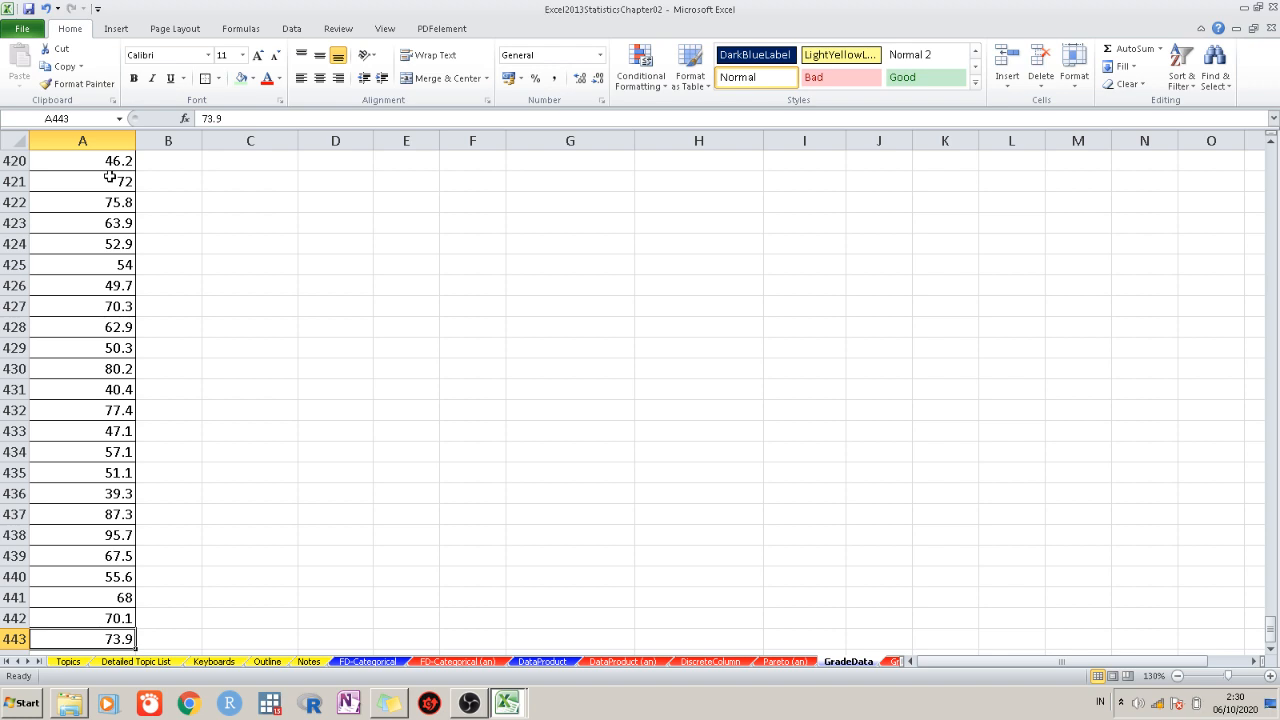
key(ctrl+Up)
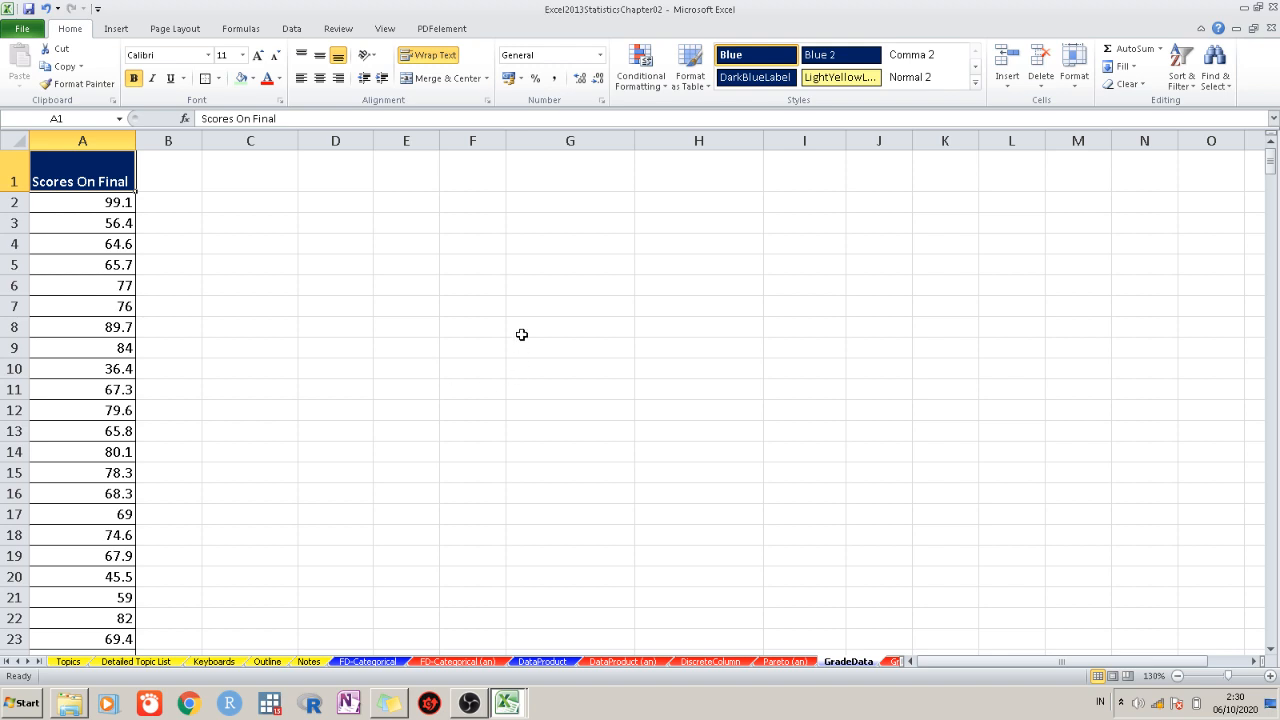
click(353, 244)
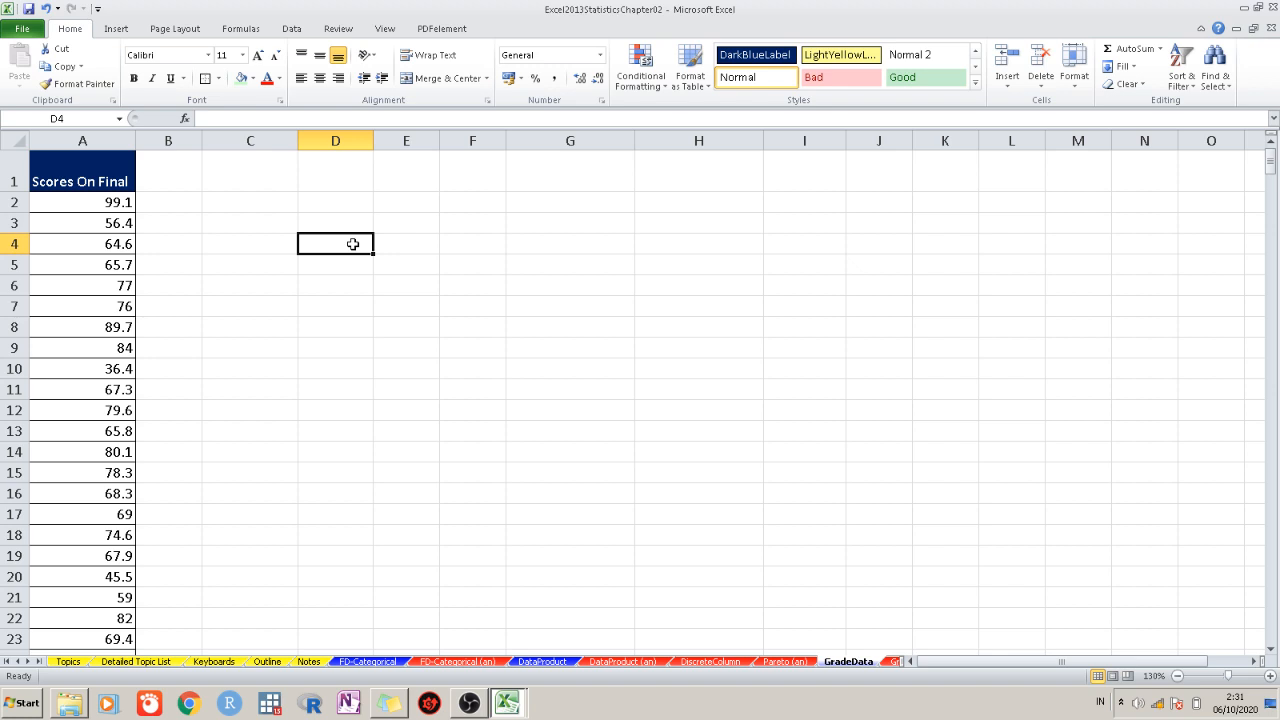
click(116, 28)
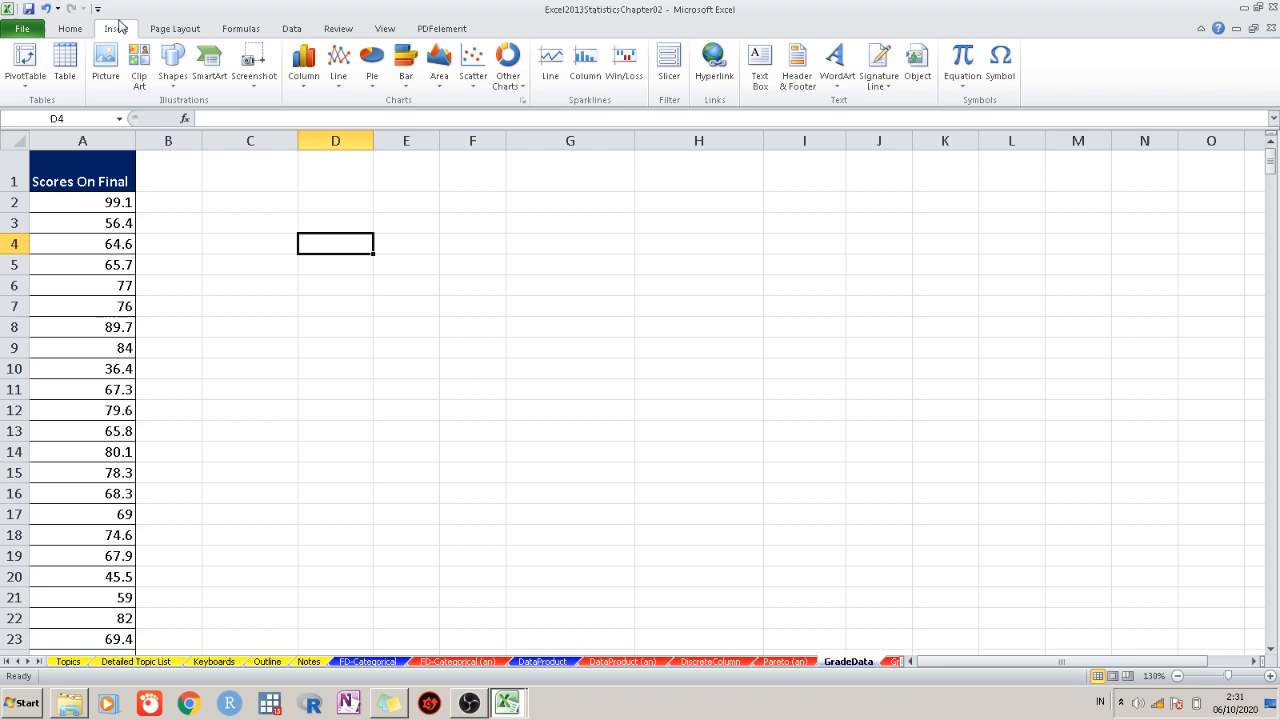
click(25, 64)
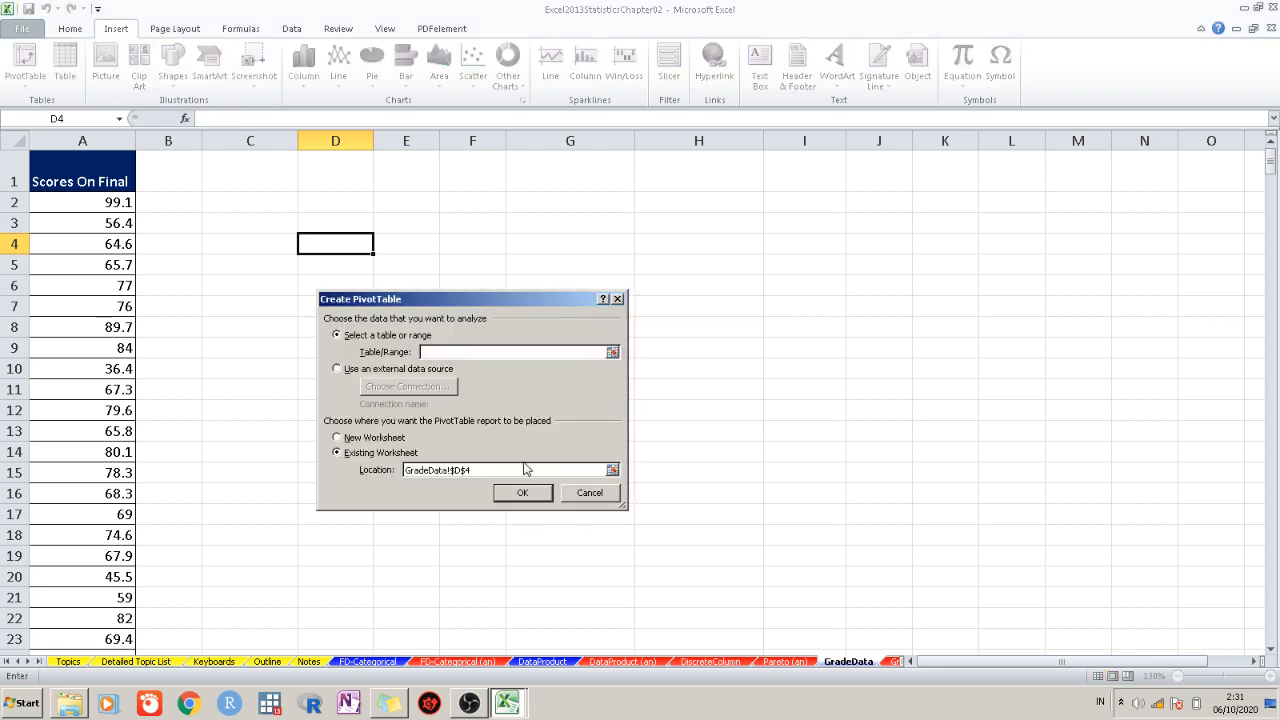
click(588, 493)
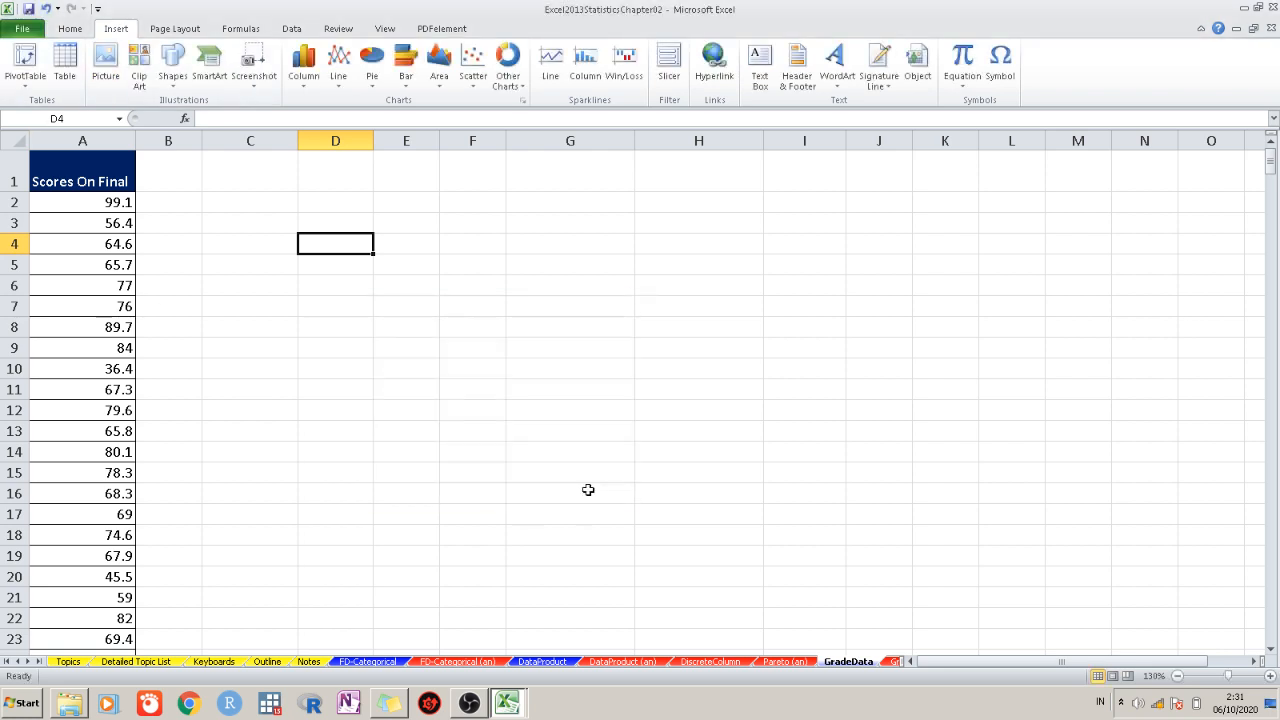
right_click(94, 205)
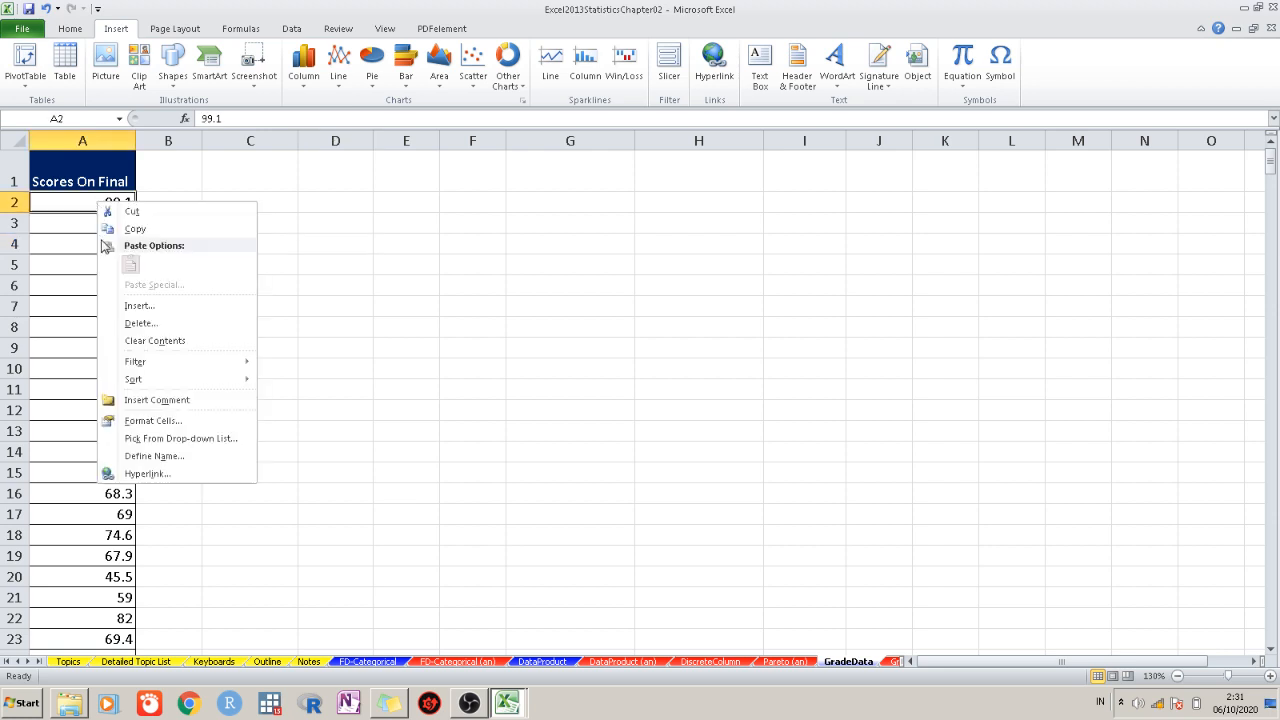
mouse_move(154, 377)
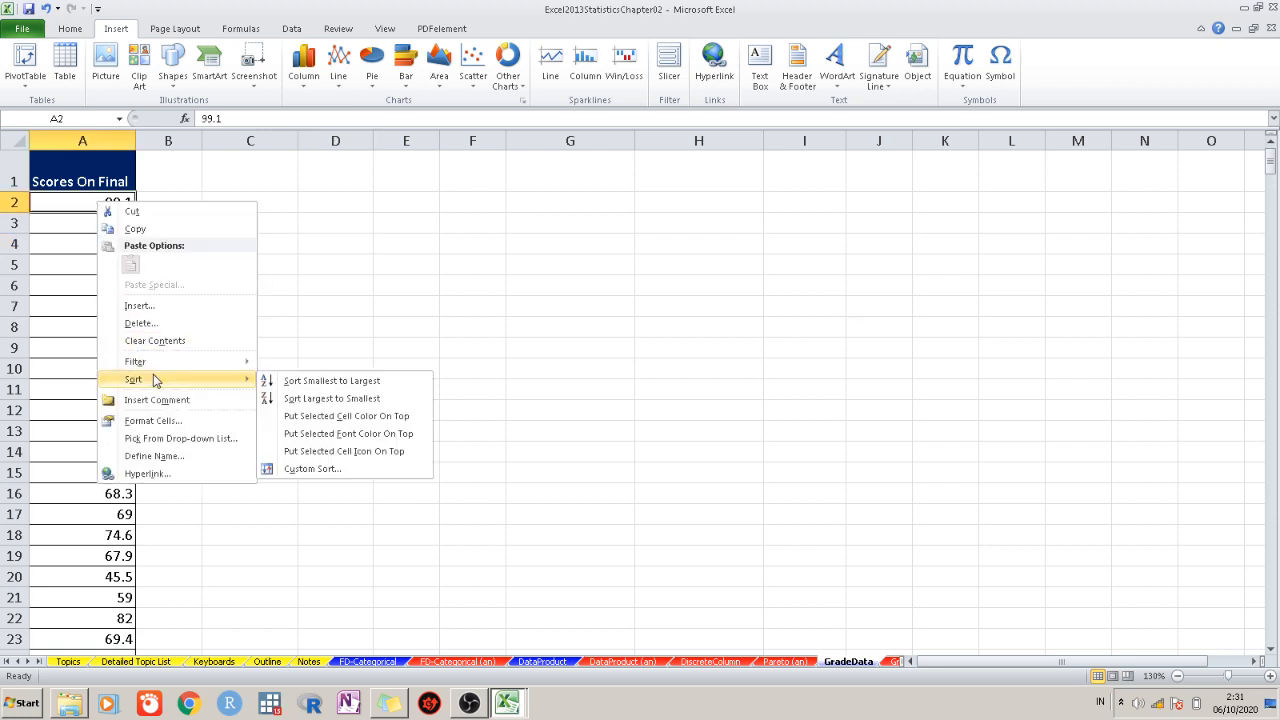
click(197, 424)
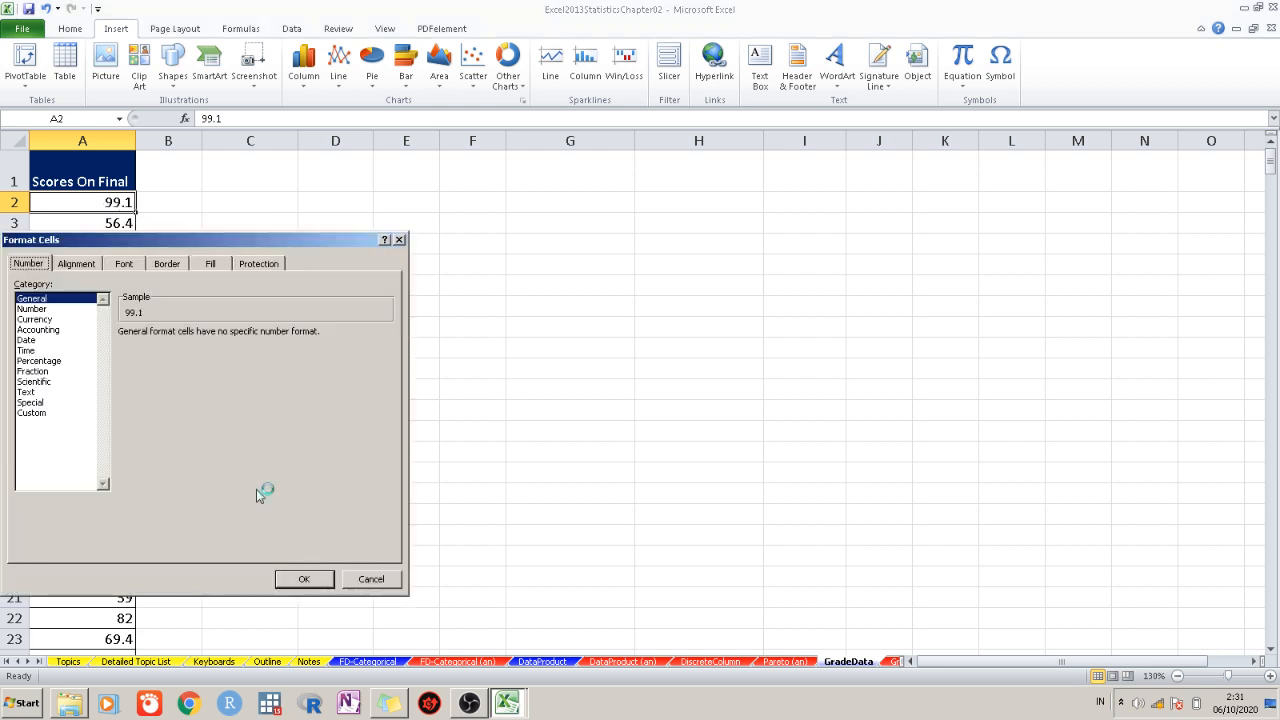
click(368, 577)
click(281, 281)
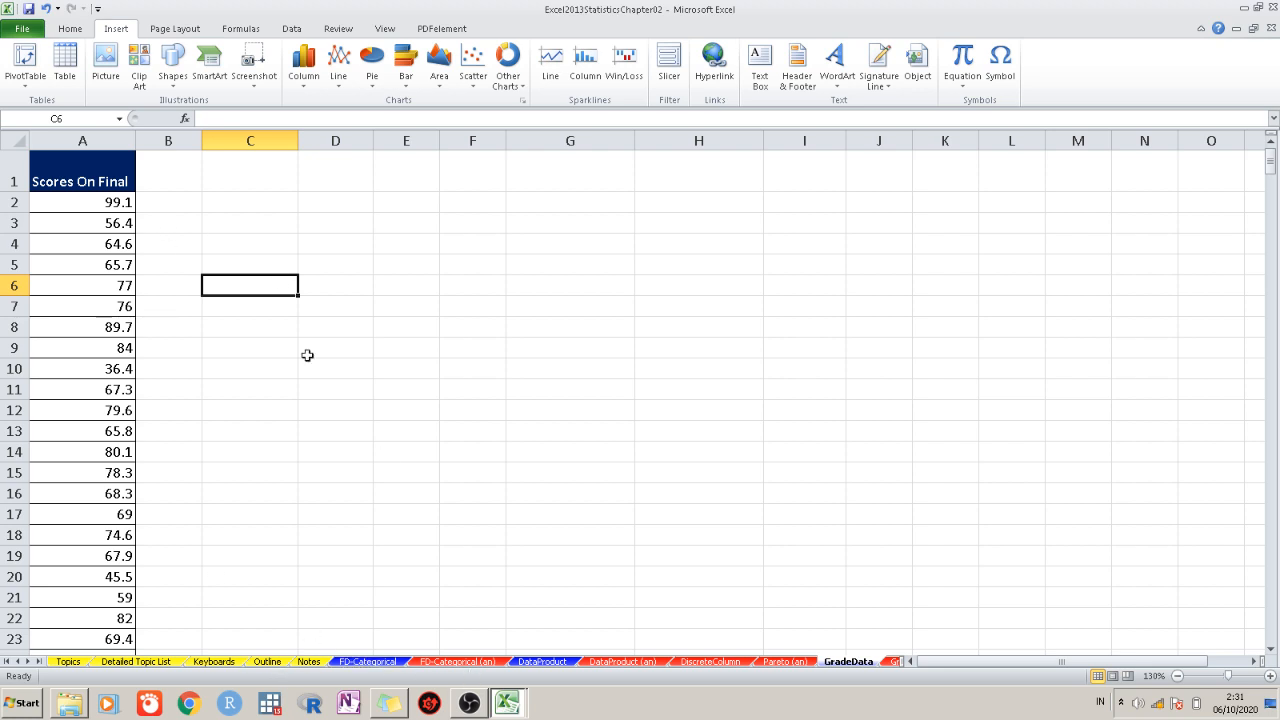
click(72, 29)
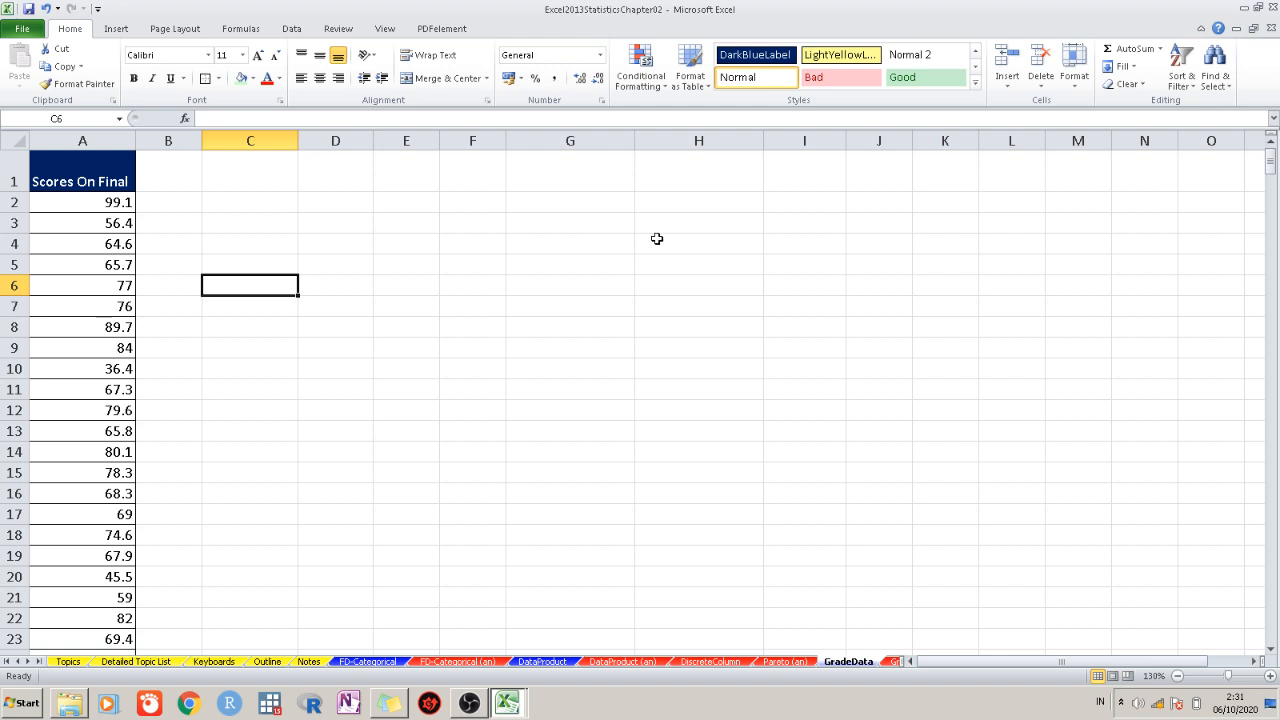
click(116, 30)
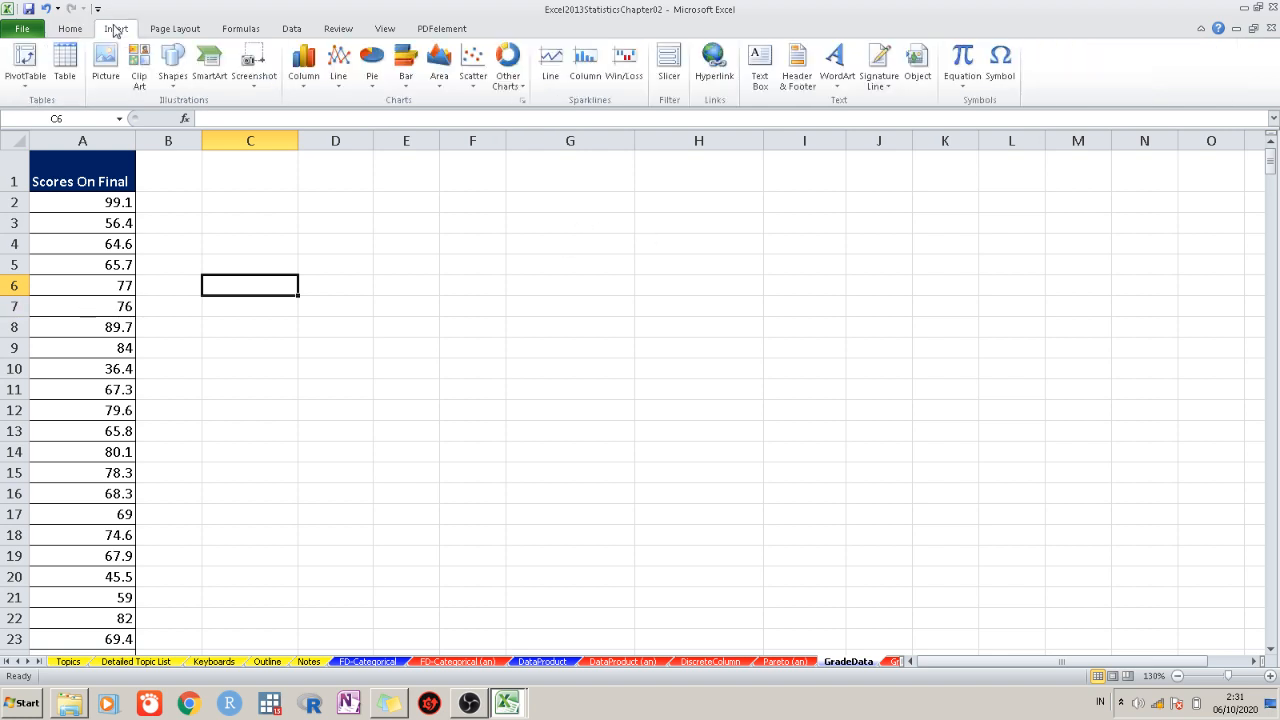
Create a PivotTable from GradeData range A1:A443 and place it on the existing sheet at cell C6
click(30, 70)
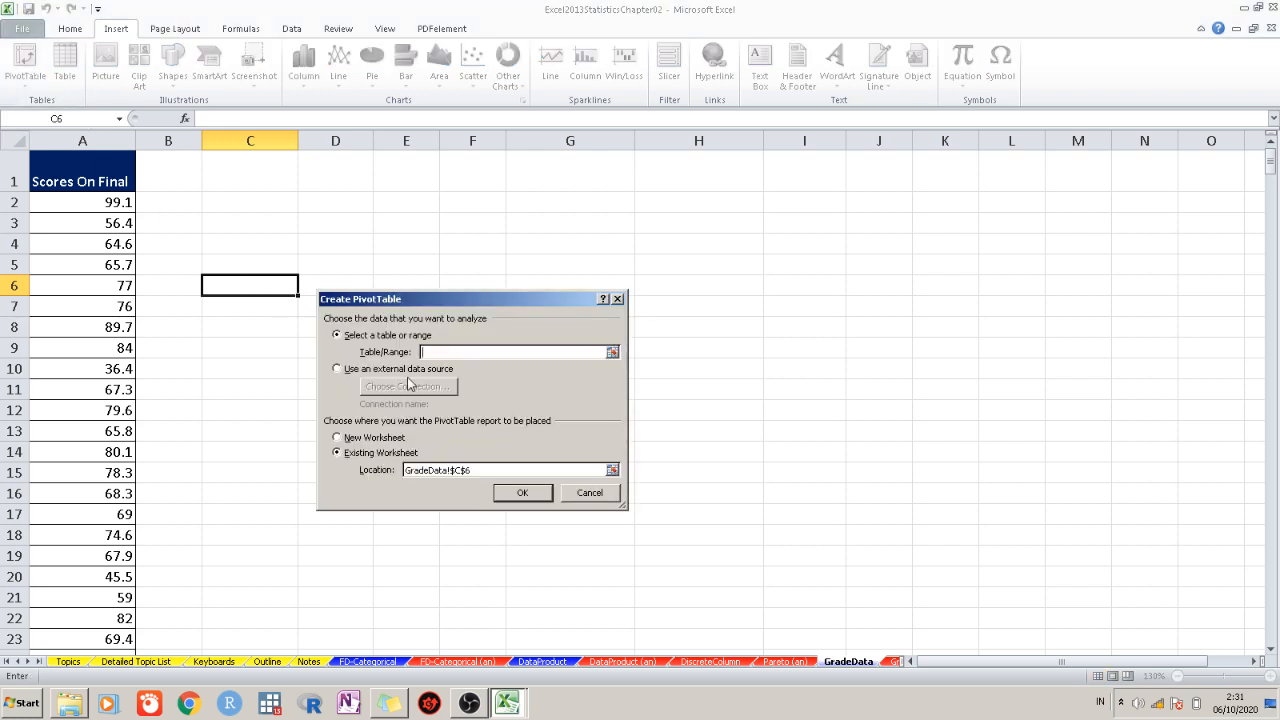
click(71, 202)
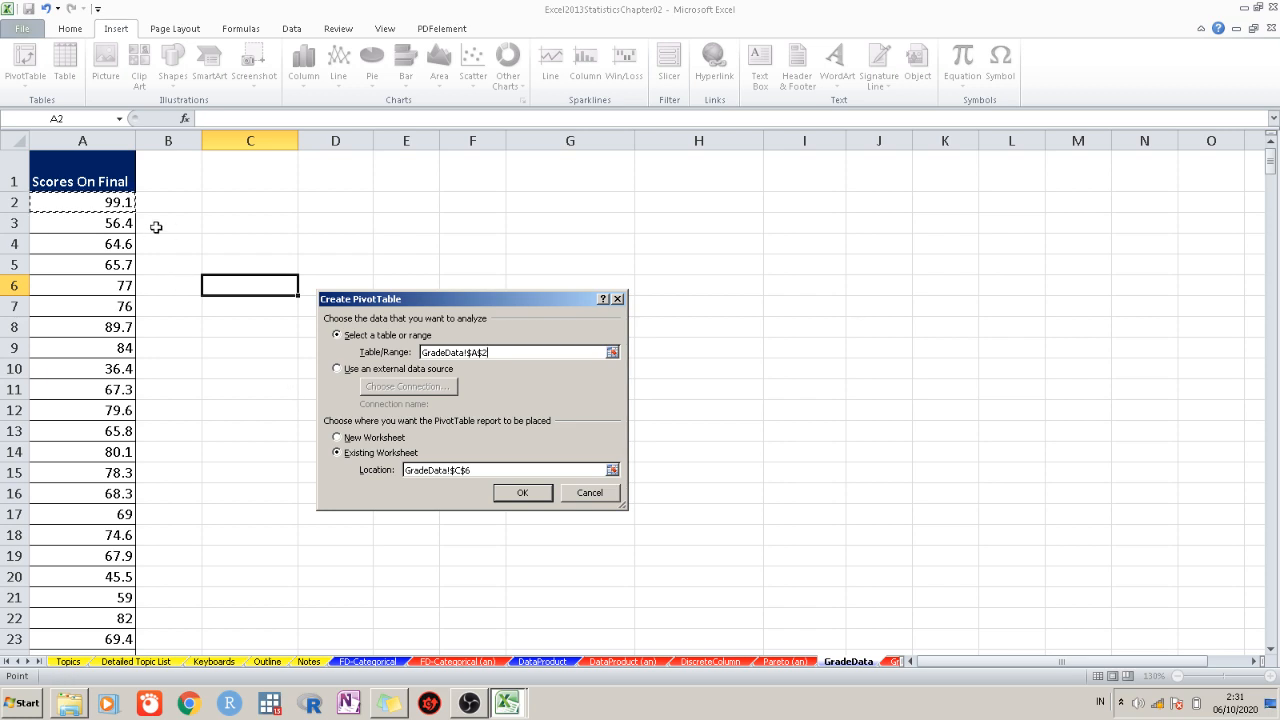
click(119, 180)
key(ctrl+shift+Down)
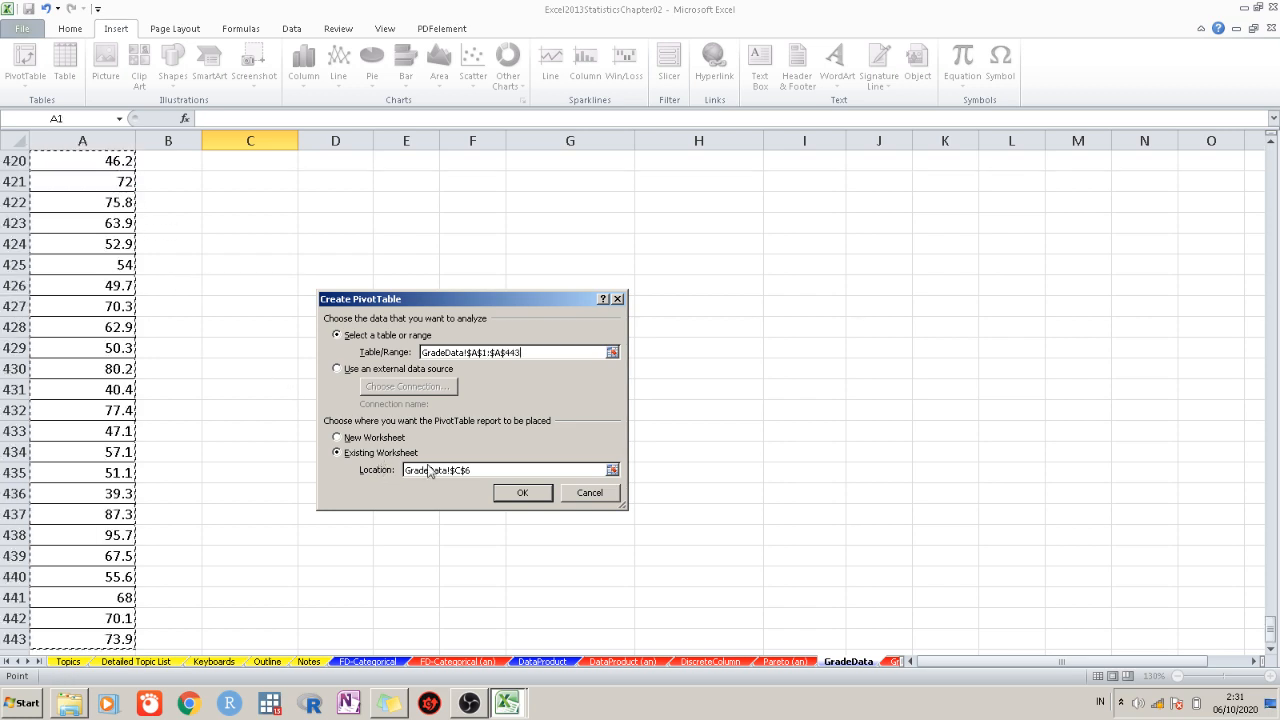
click(613, 469)
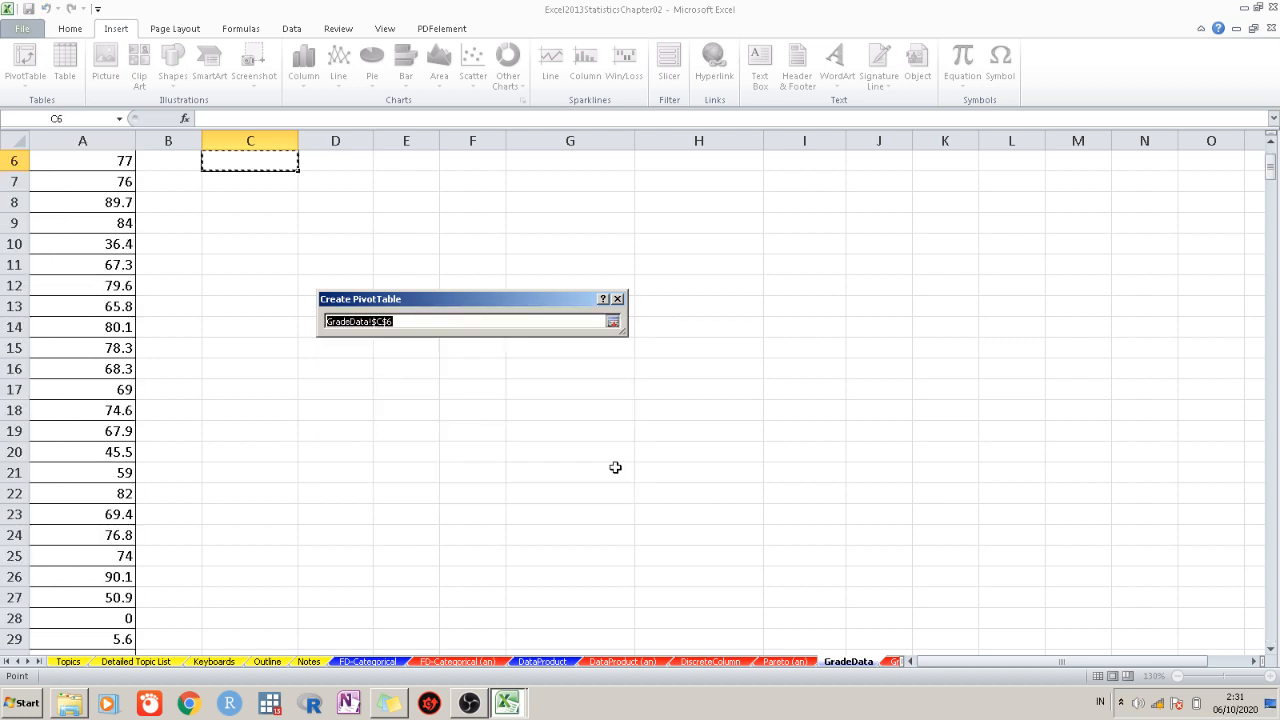
click(612, 320)
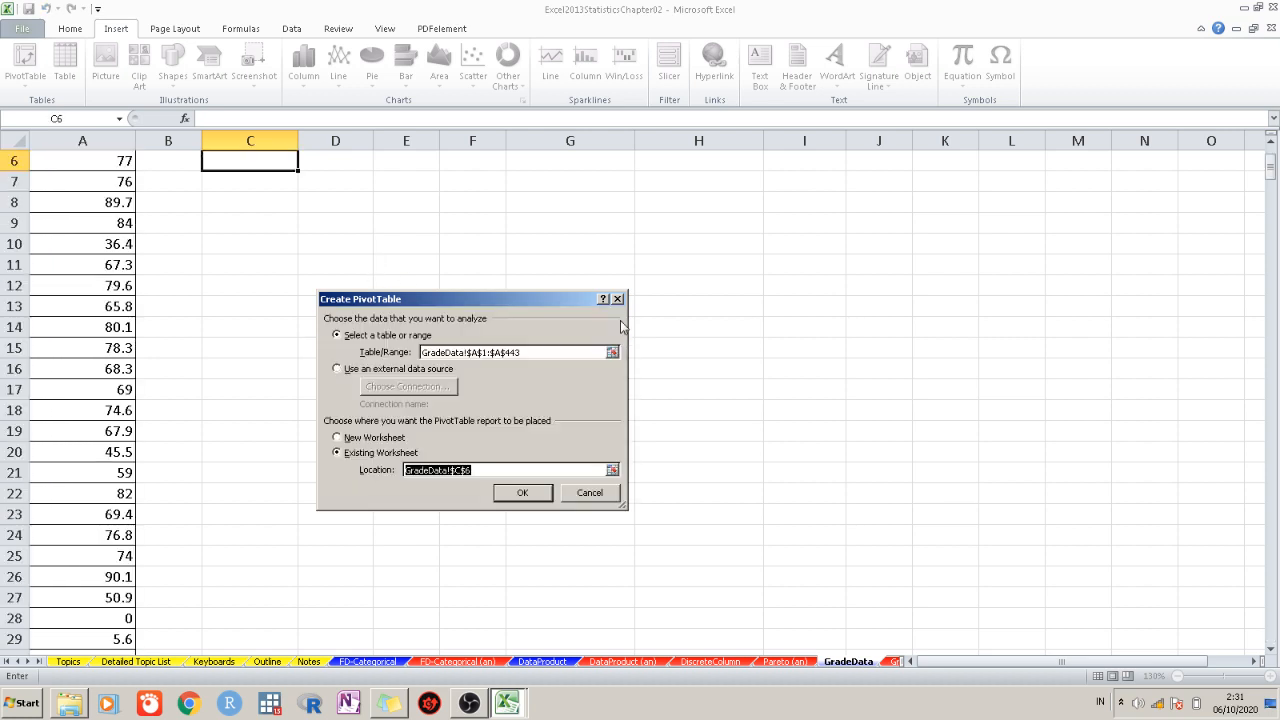
click(522, 493)
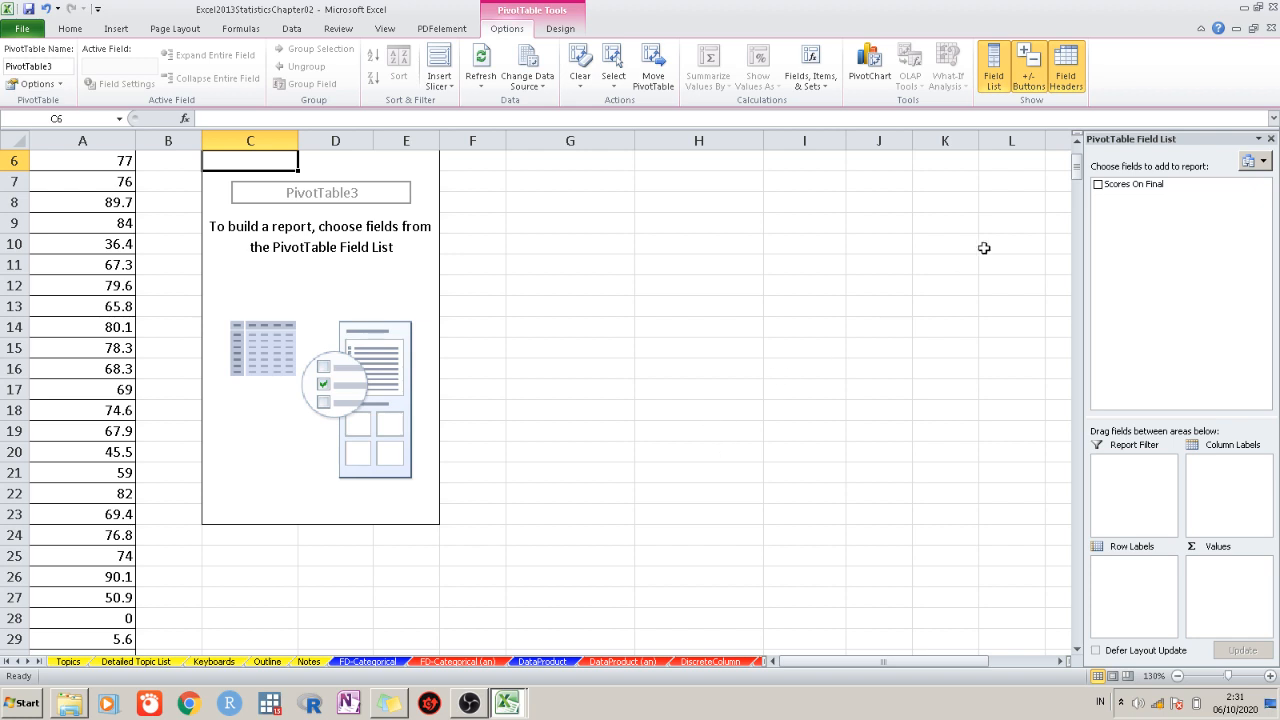
Add Scores On Final to the PivotTable's row labels and look through the list of unique scores
drag(1137, 193, 1130, 568)
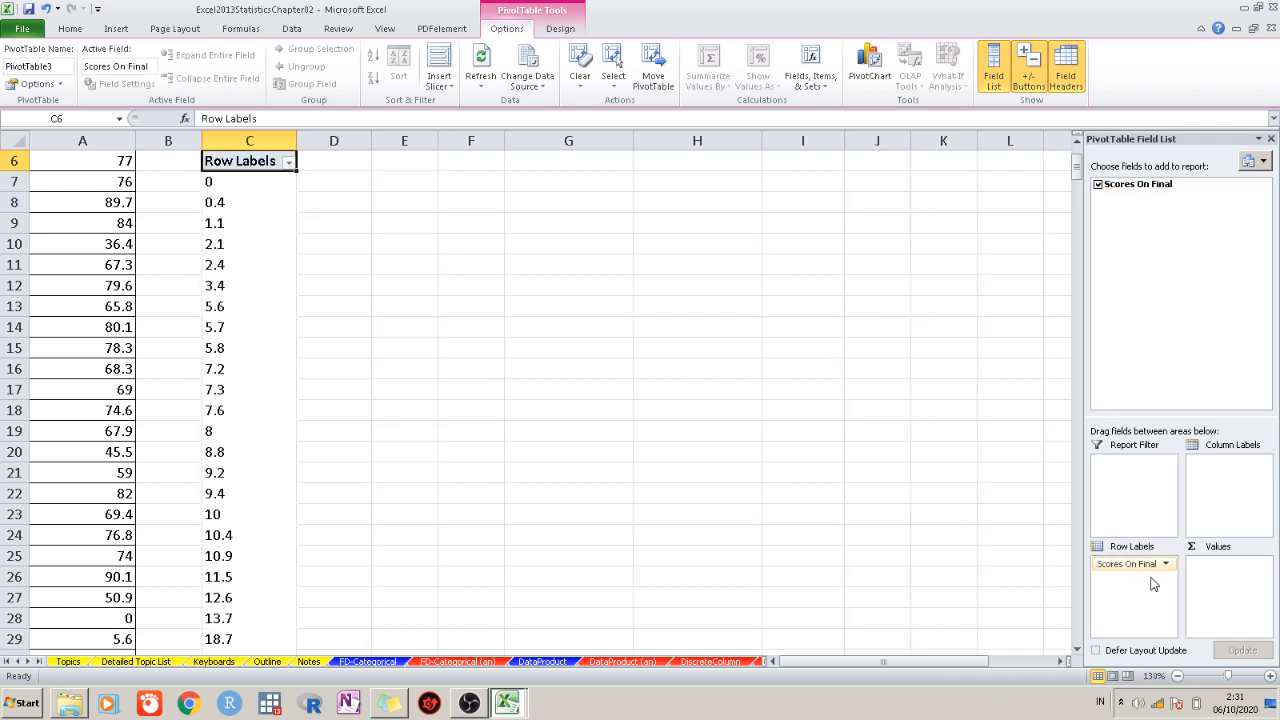
scroll(456, 377, down, 4)
scroll(456, 377, up, 4)
scroll(230, 260, down, 19)
scroll(235, 348, down, 20)
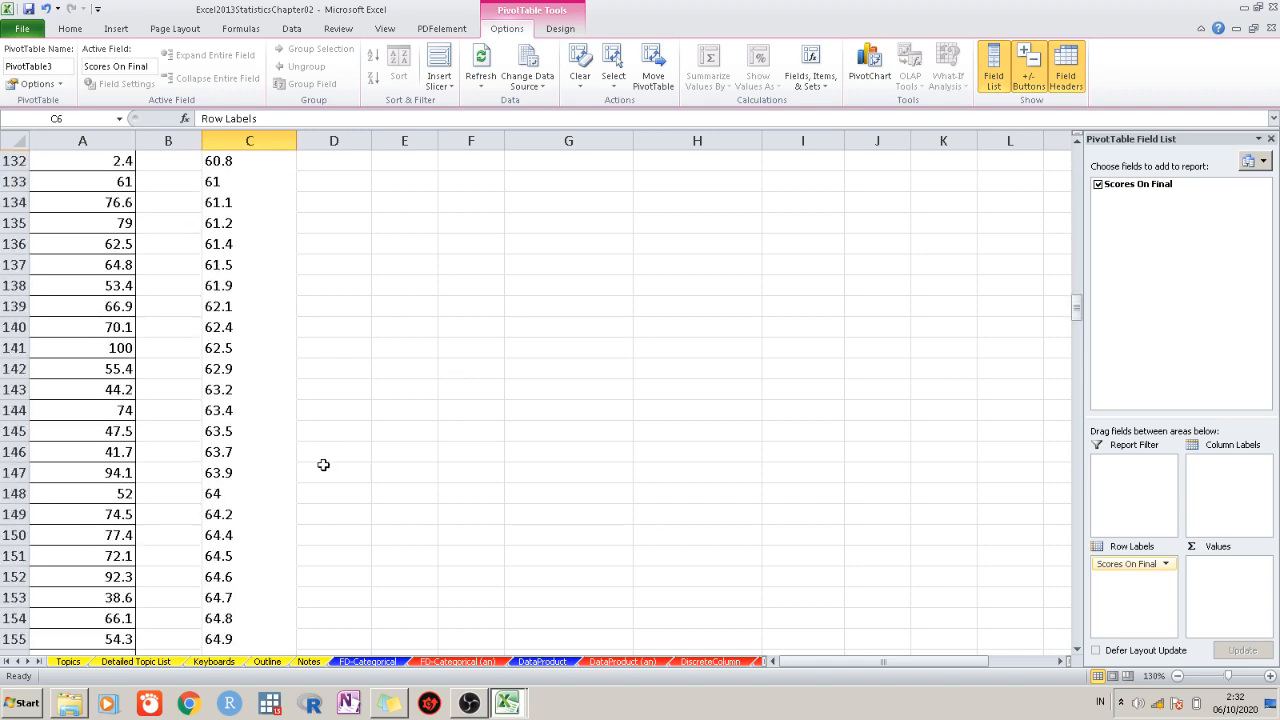
scroll(305, 491, down, 20)
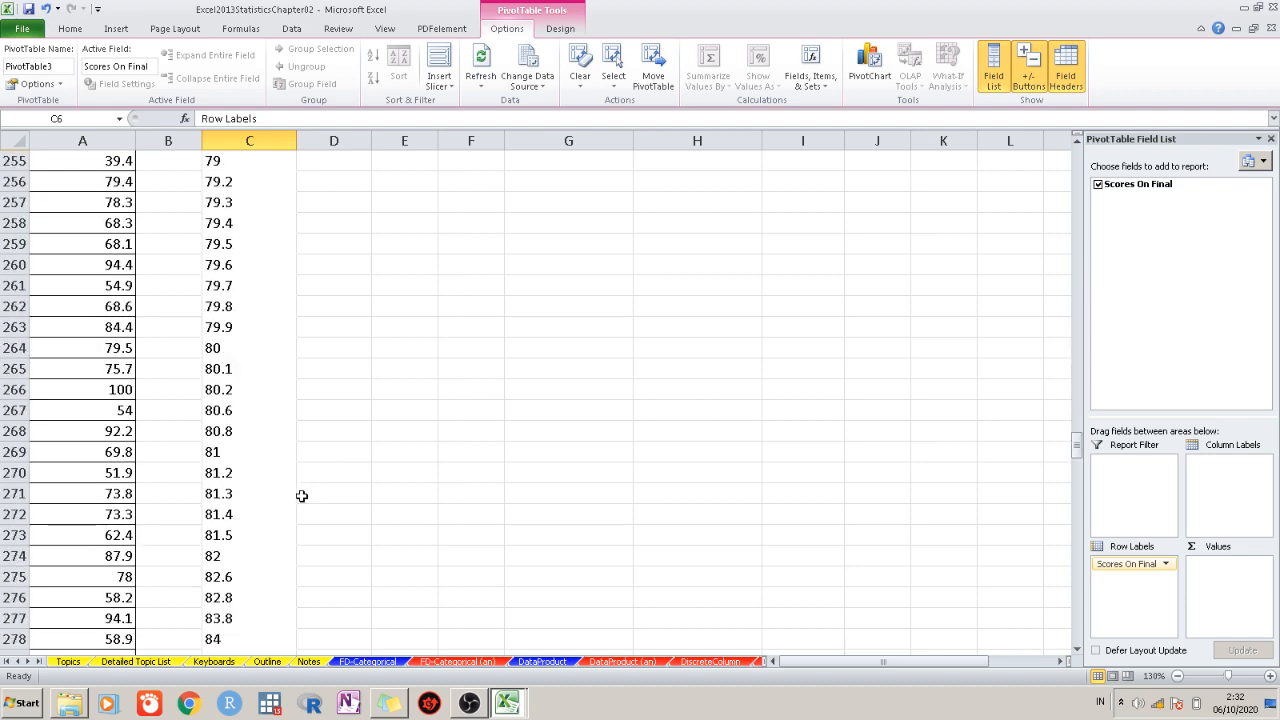
scroll(301, 498, up, 10)
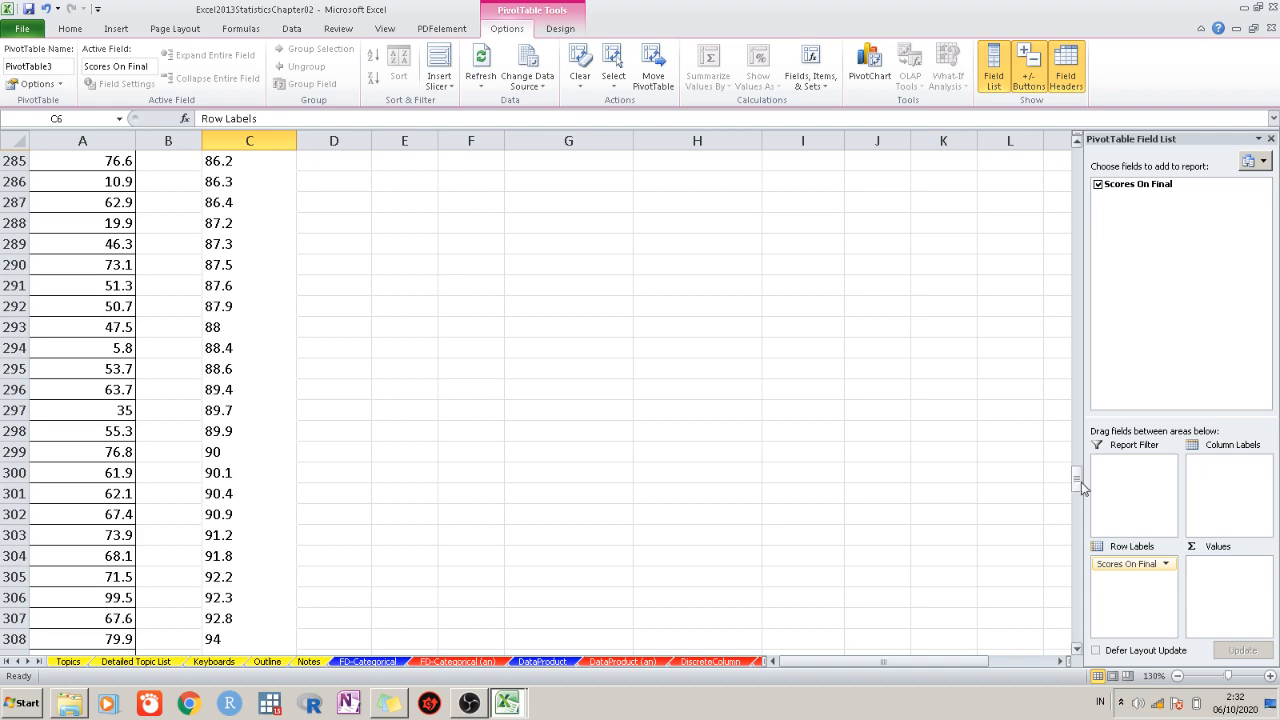
drag(1077, 480, 1080, 165)
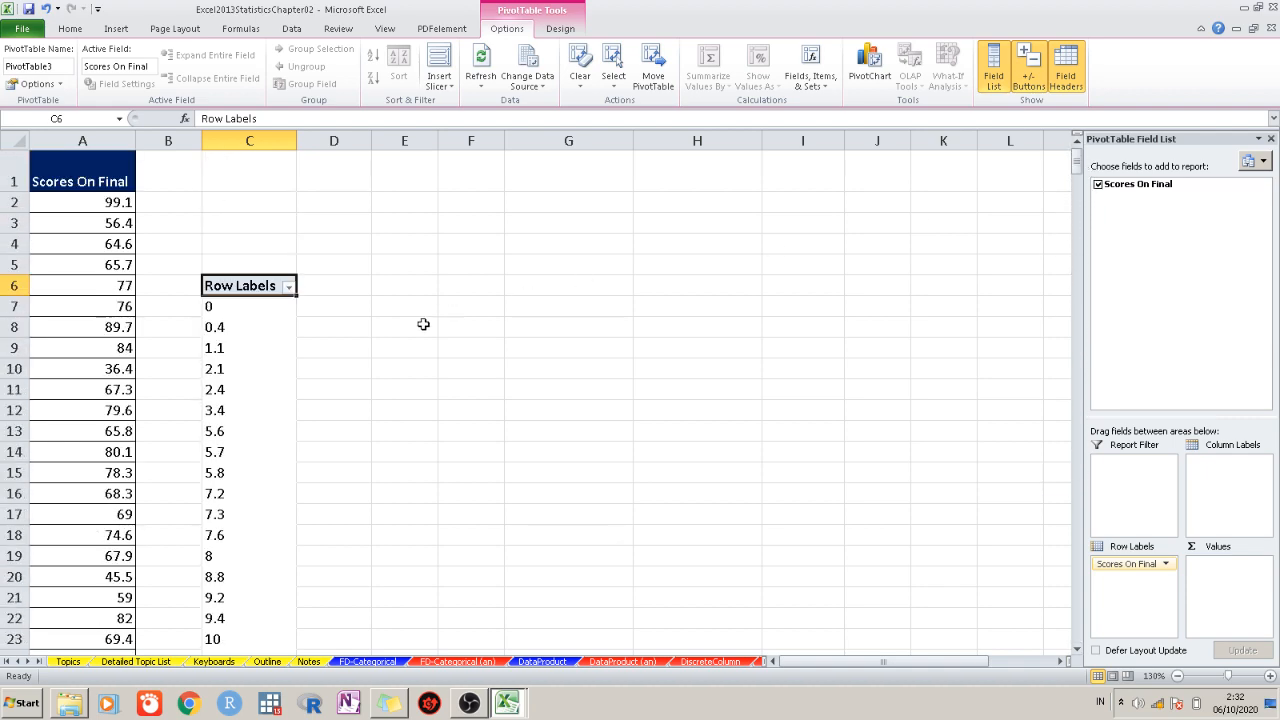
Group the PivotTable's scores from 0 to 100 by 10 and add Scores On Final to the values as a count
click(245, 310)
right_click(237, 316)
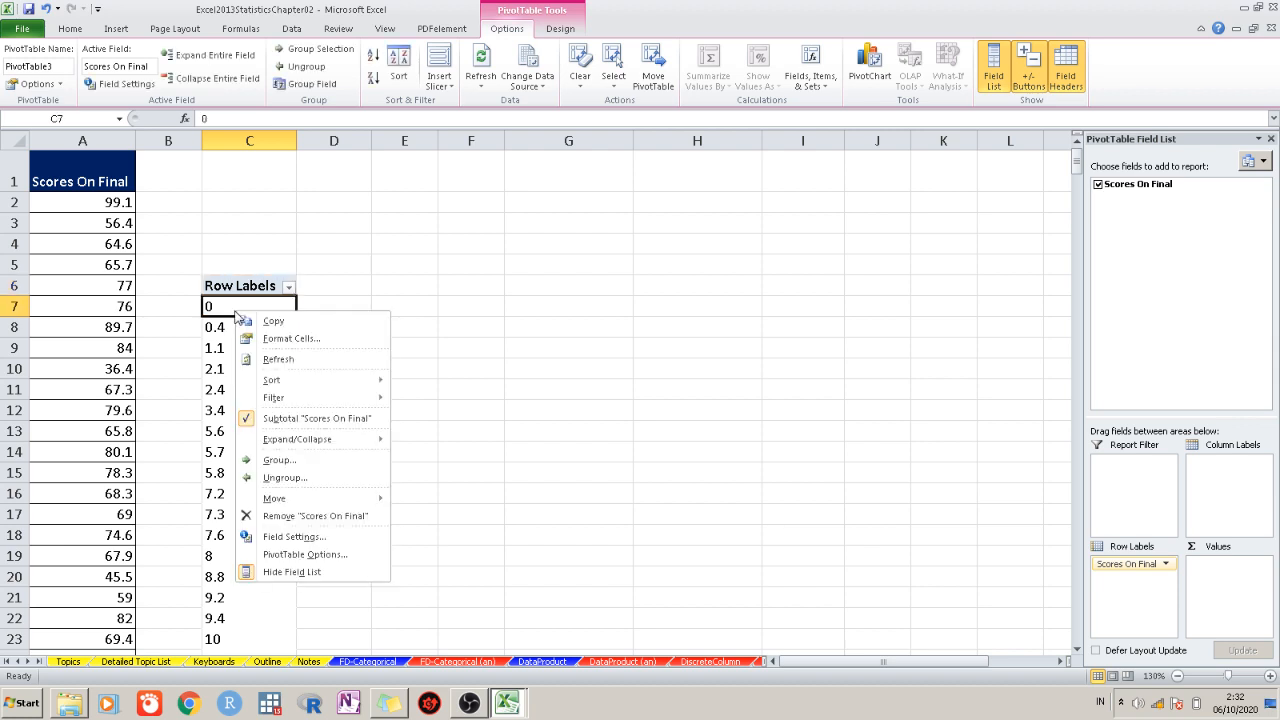
click(280, 460)
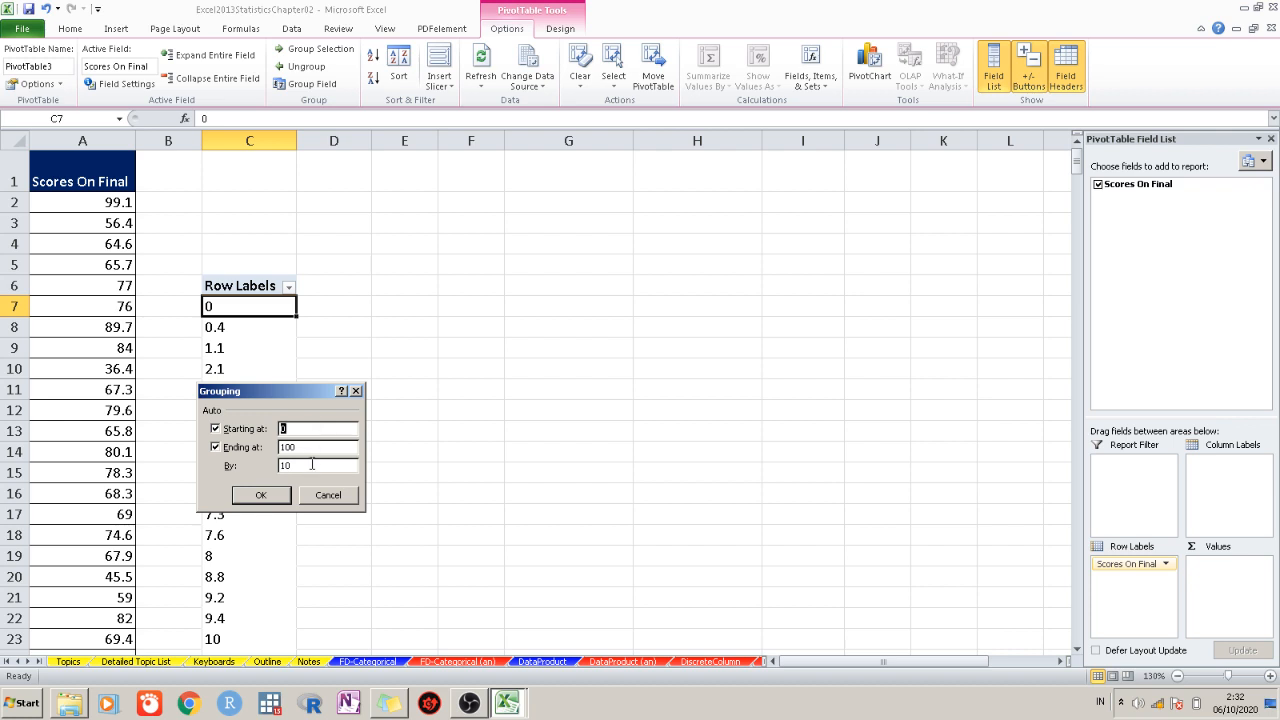
click(310, 467)
click(285, 498)
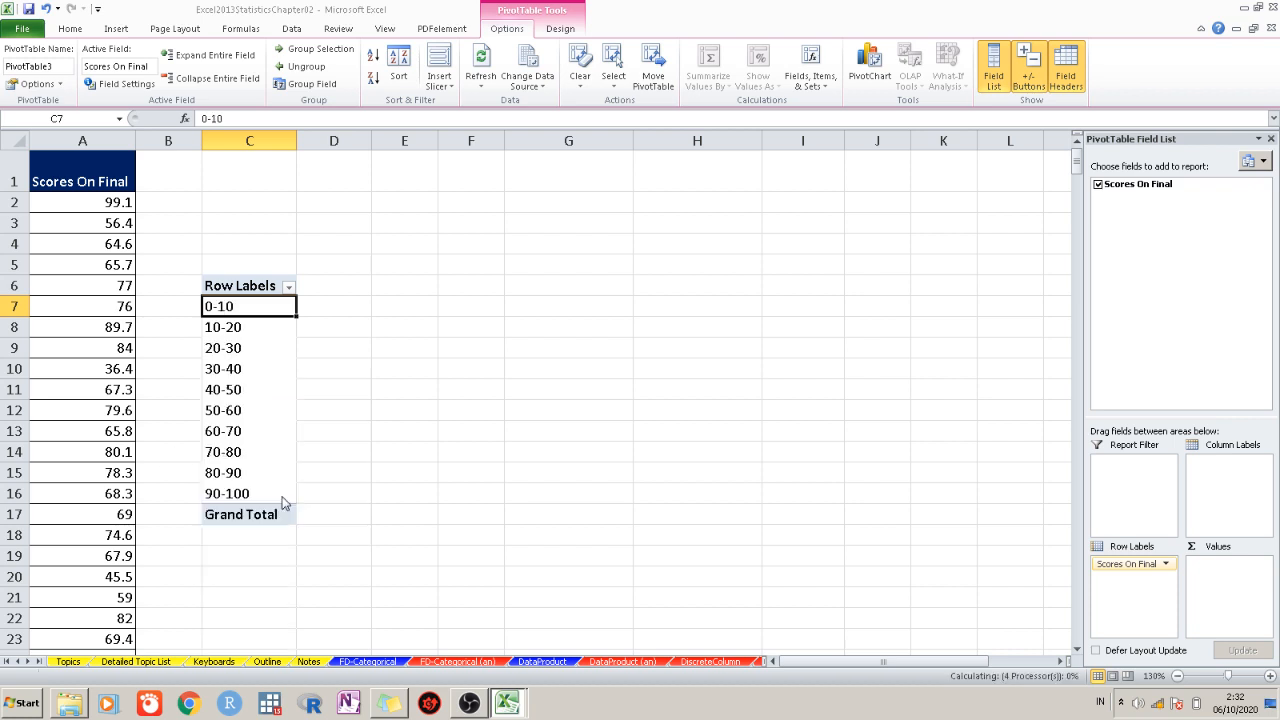
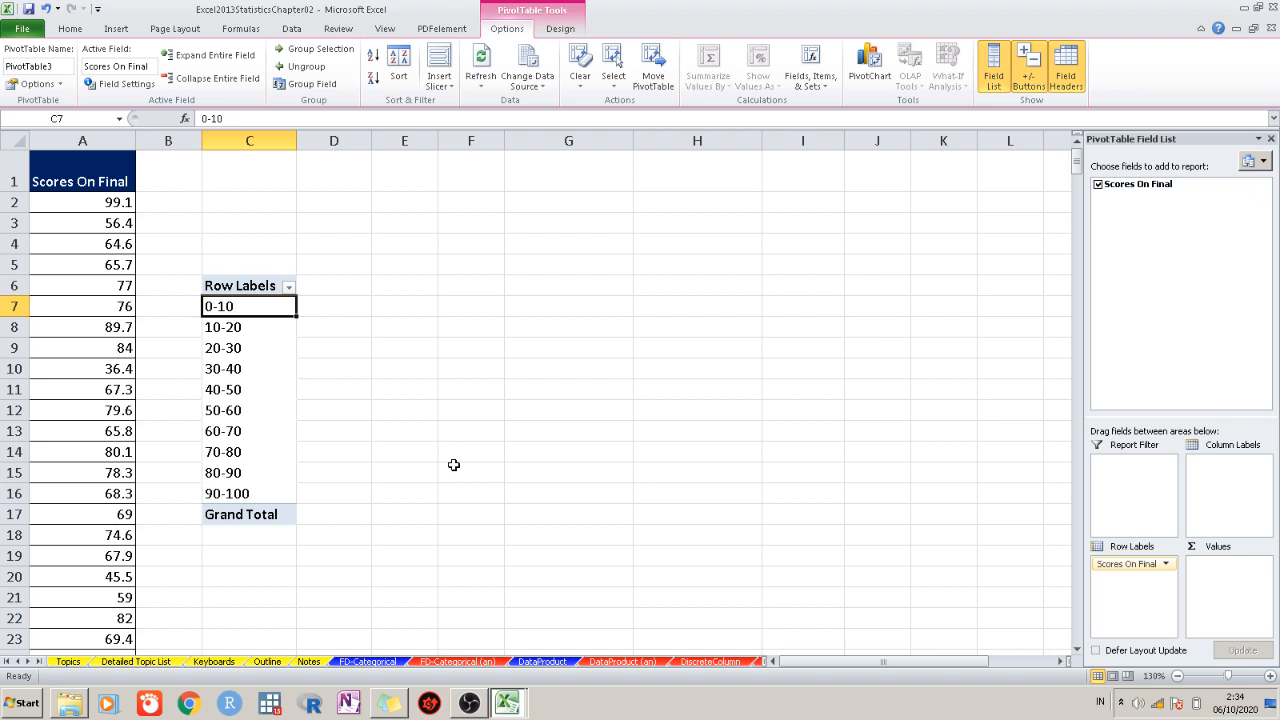
drag(1150, 184, 1218, 565)
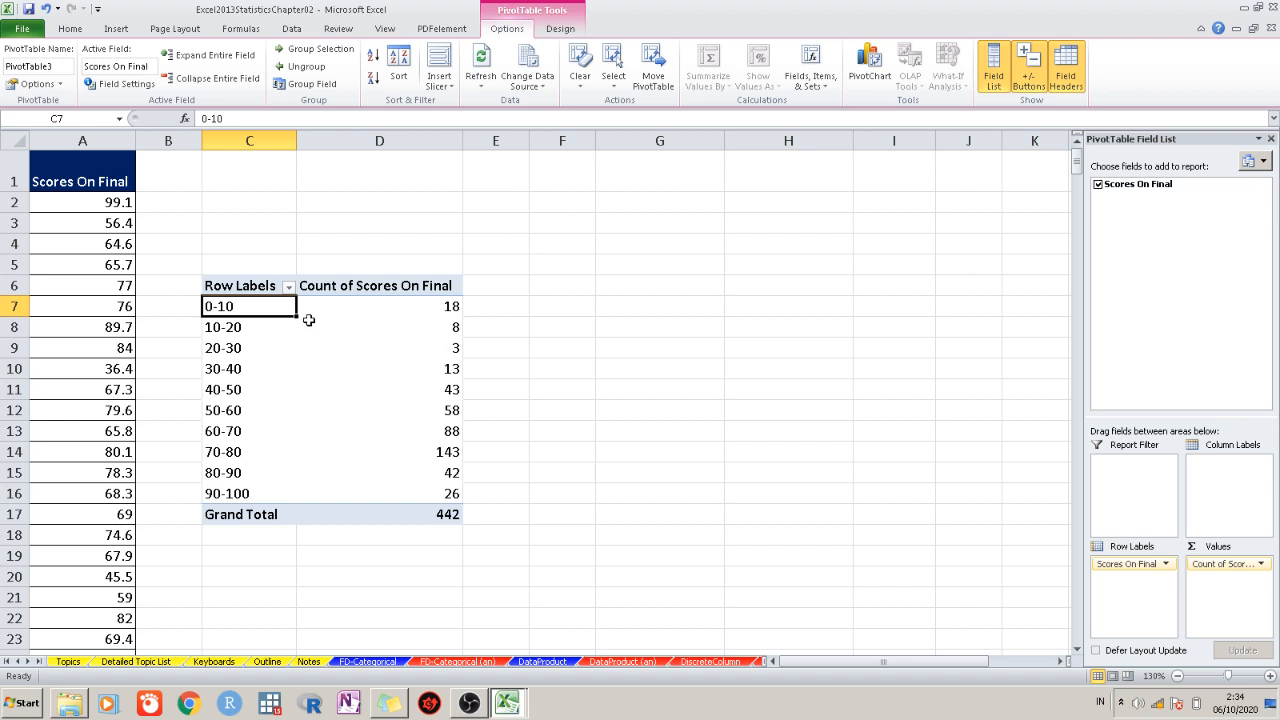
Extract the scores behind the 0-10 class count to a new sheet, examine them, and delete that sheet
mouse_move(396, 300)
click(451, 307)
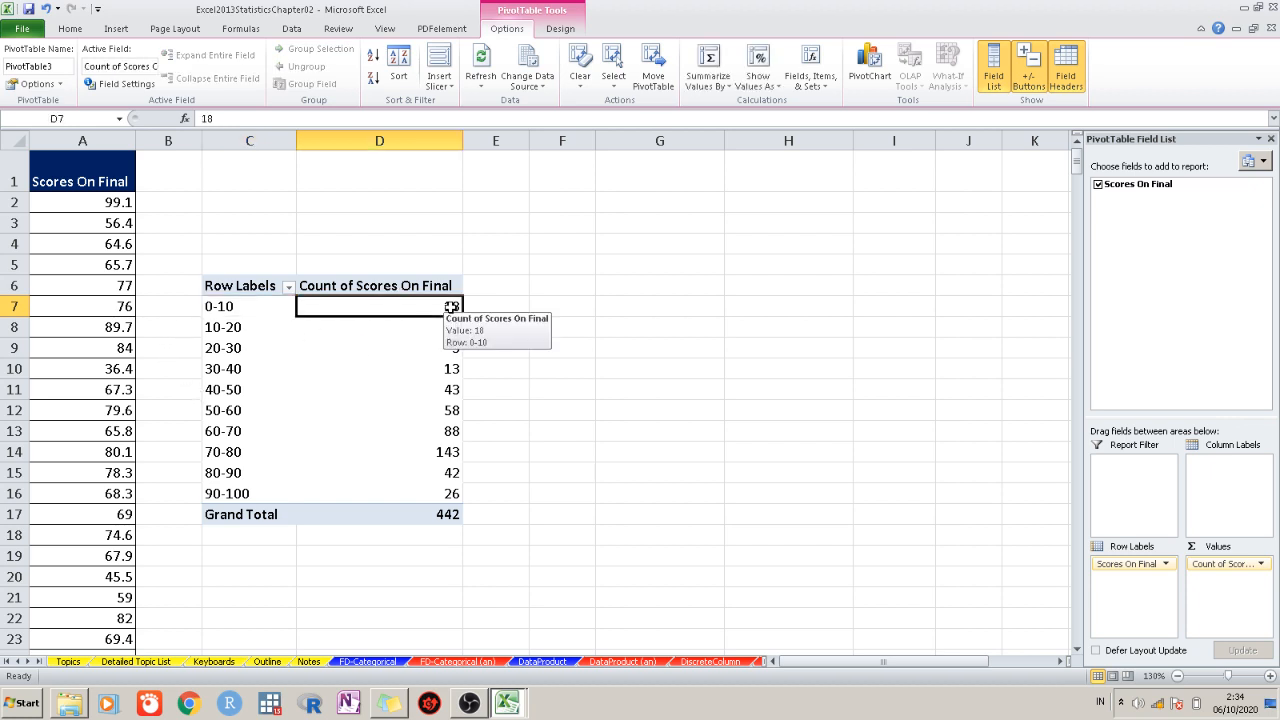
double_click(451, 307)
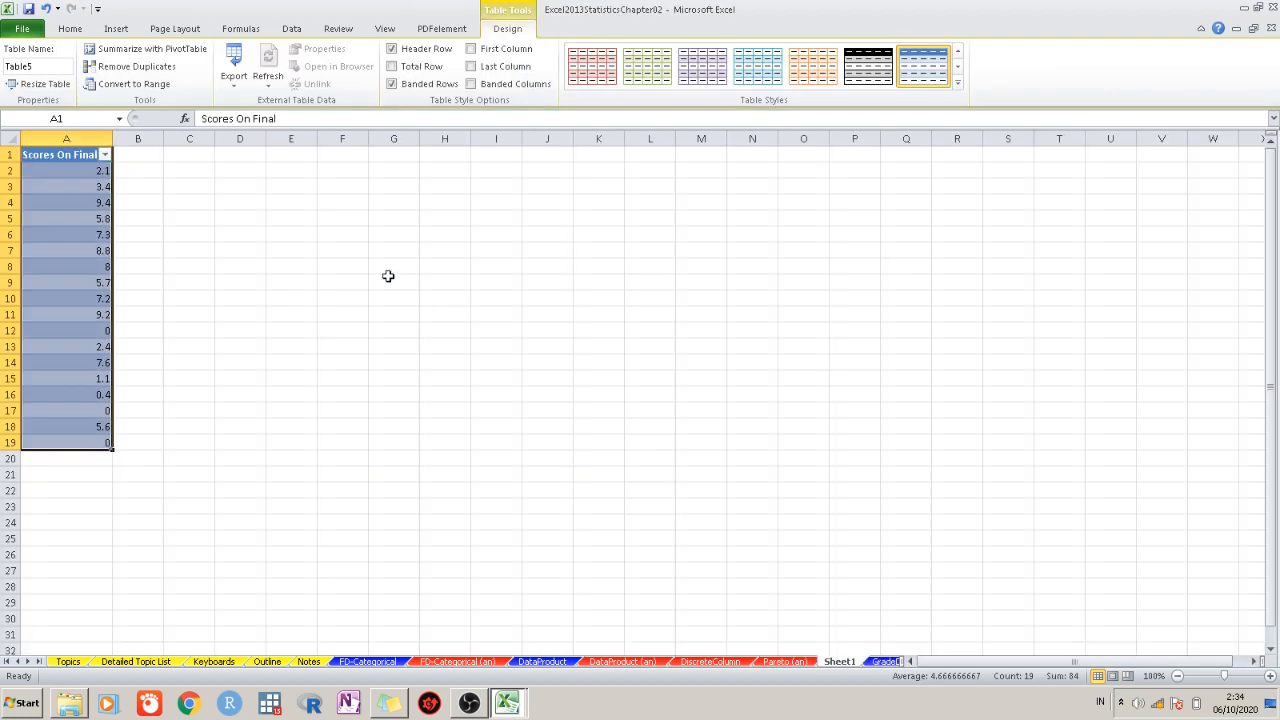
click(177, 237)
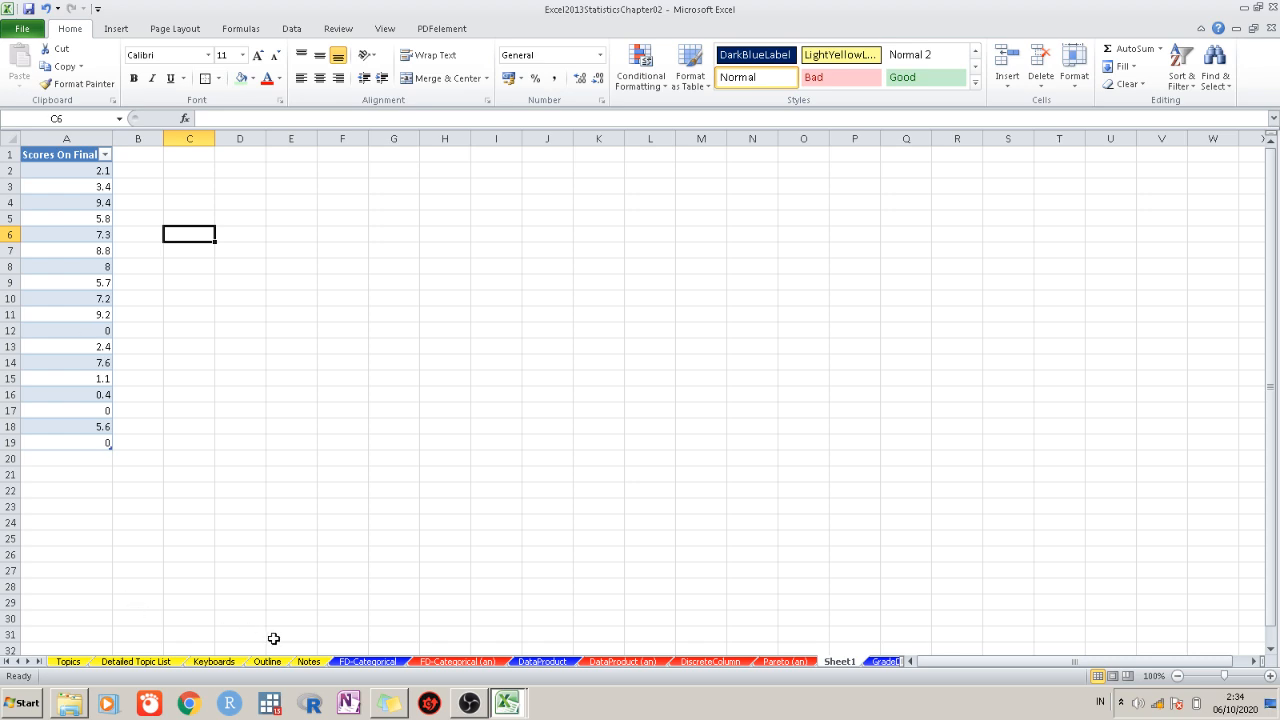
right_click(853, 663)
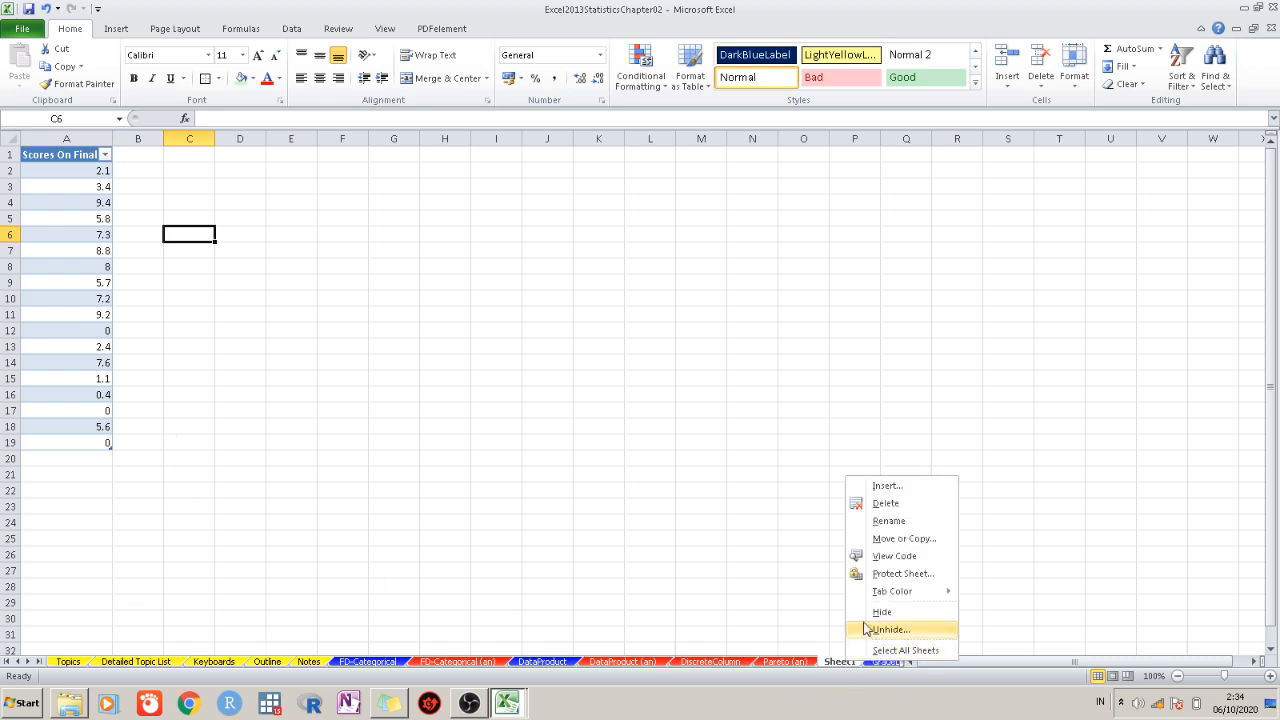
click(887, 504)
click(624, 387)
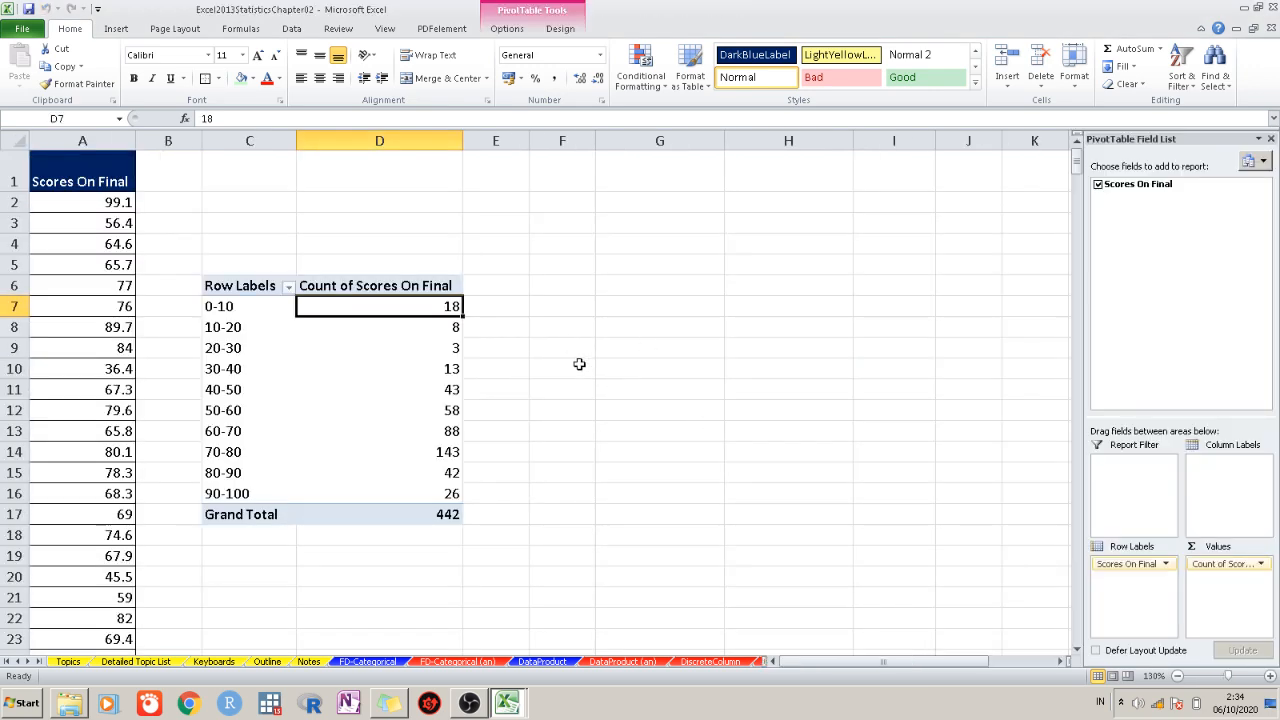
Extract the scores behind the 10-20 class count to a new sheet, examine its boundary values, and delete that sheet
click(439, 327)
double_click(439, 327)
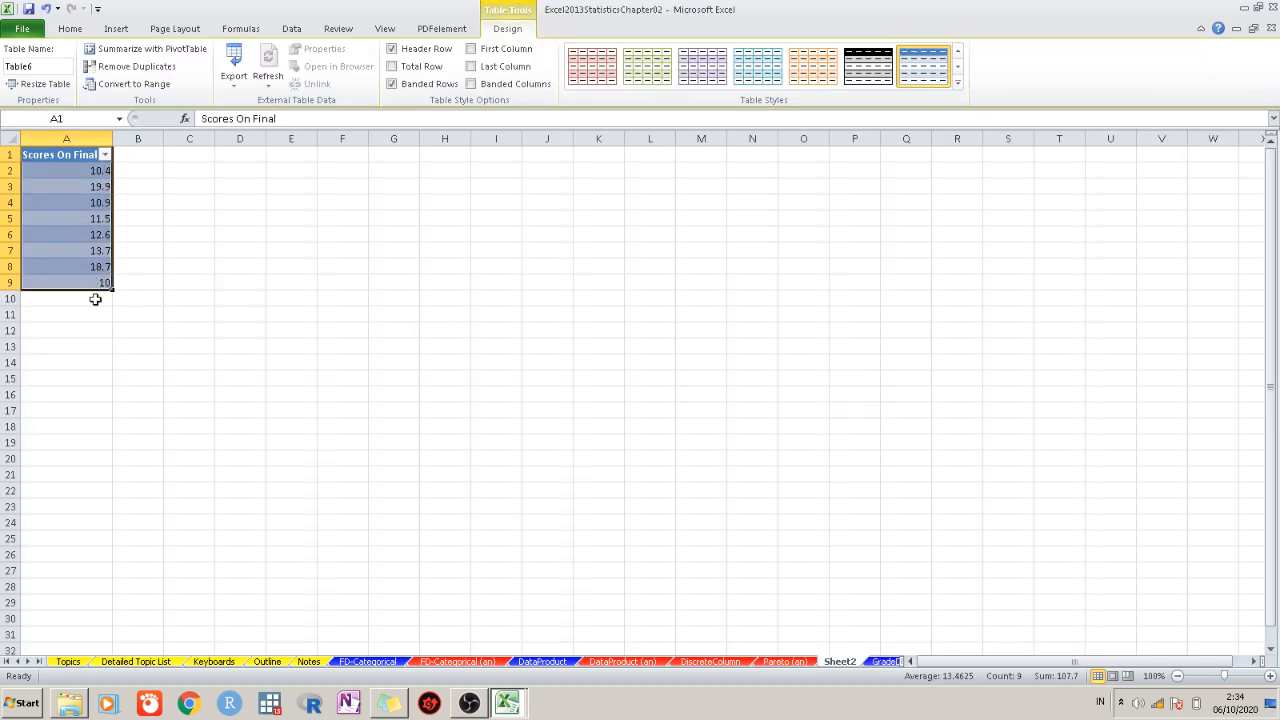
right_click(838, 664)
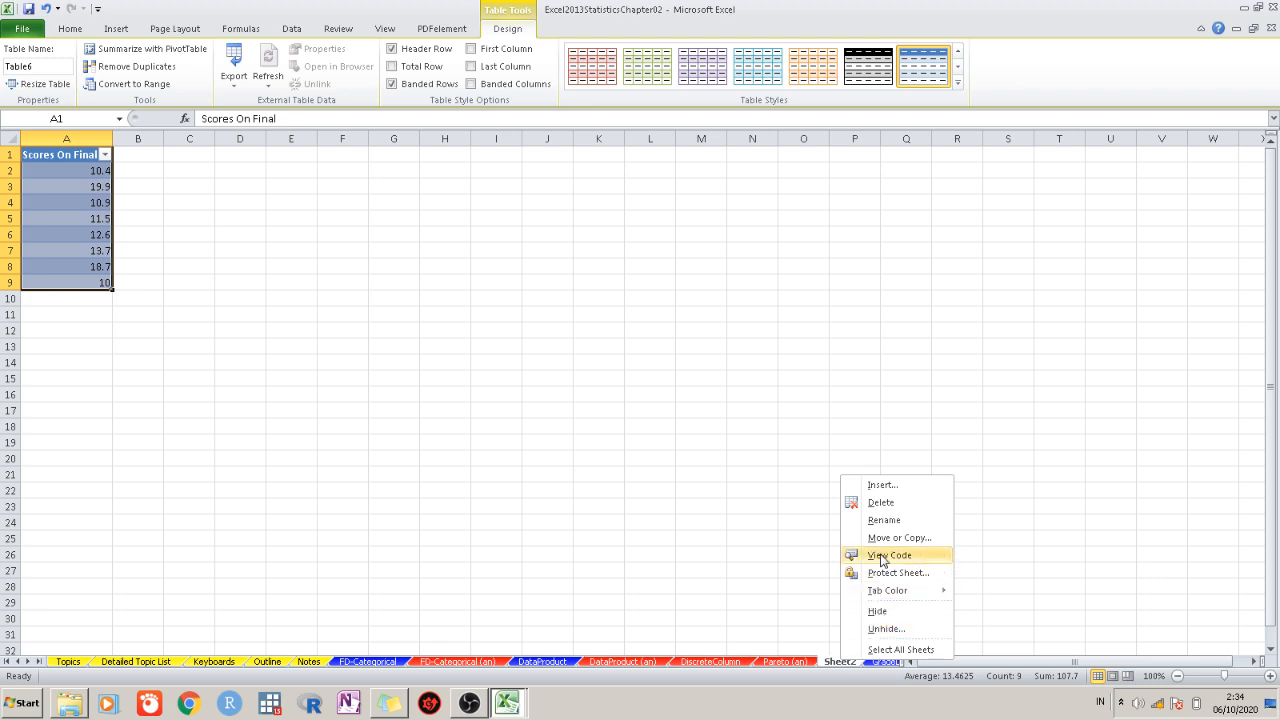
click(891, 508)
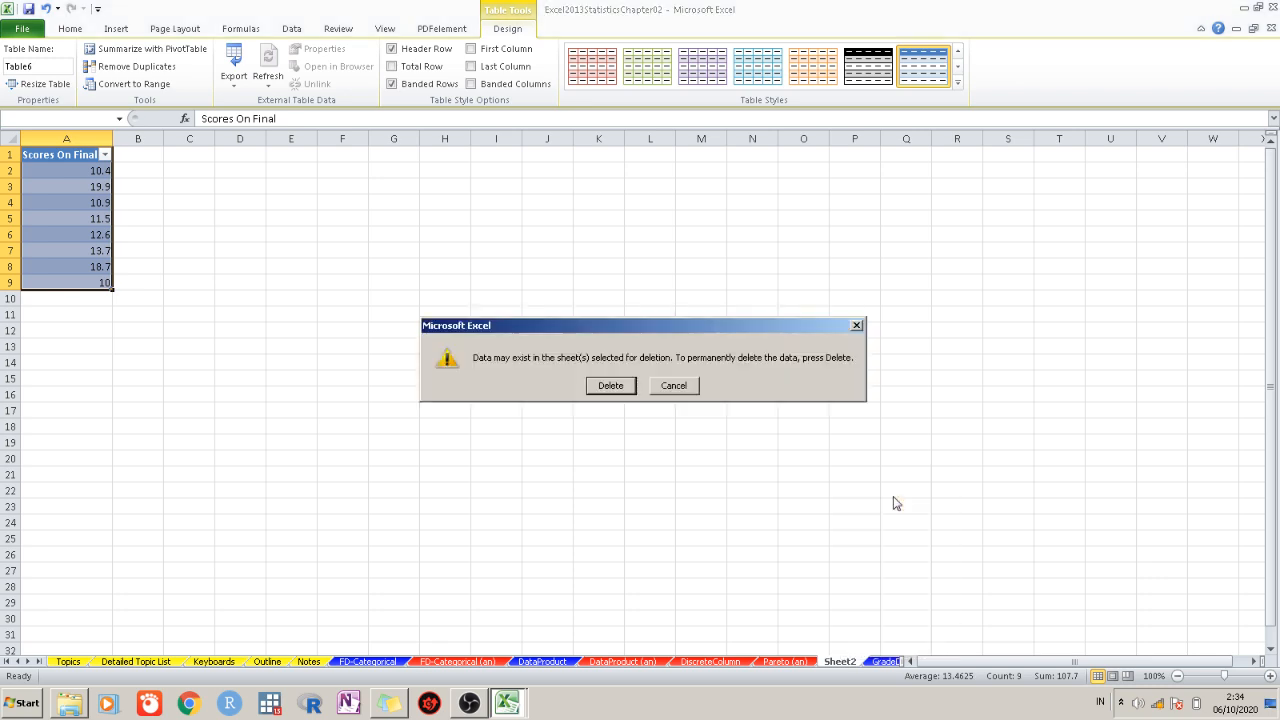
click(628, 390)
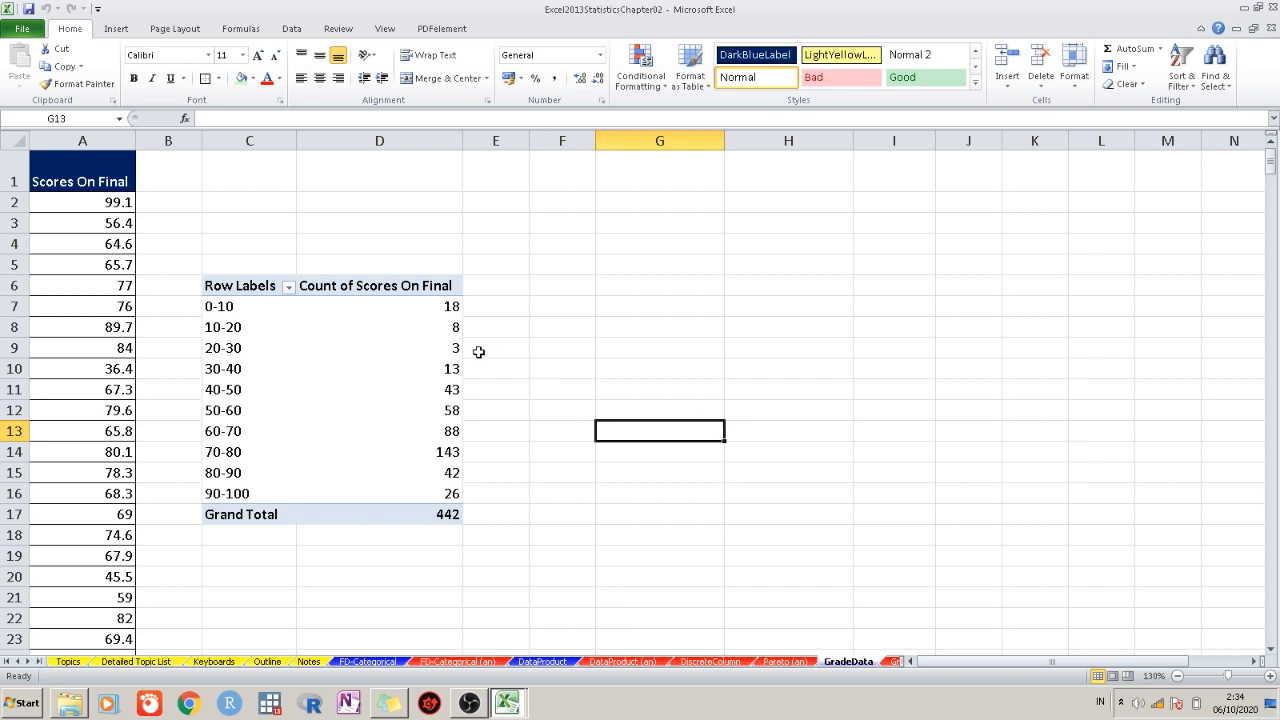
click(220, 305)
right_click(225, 306)
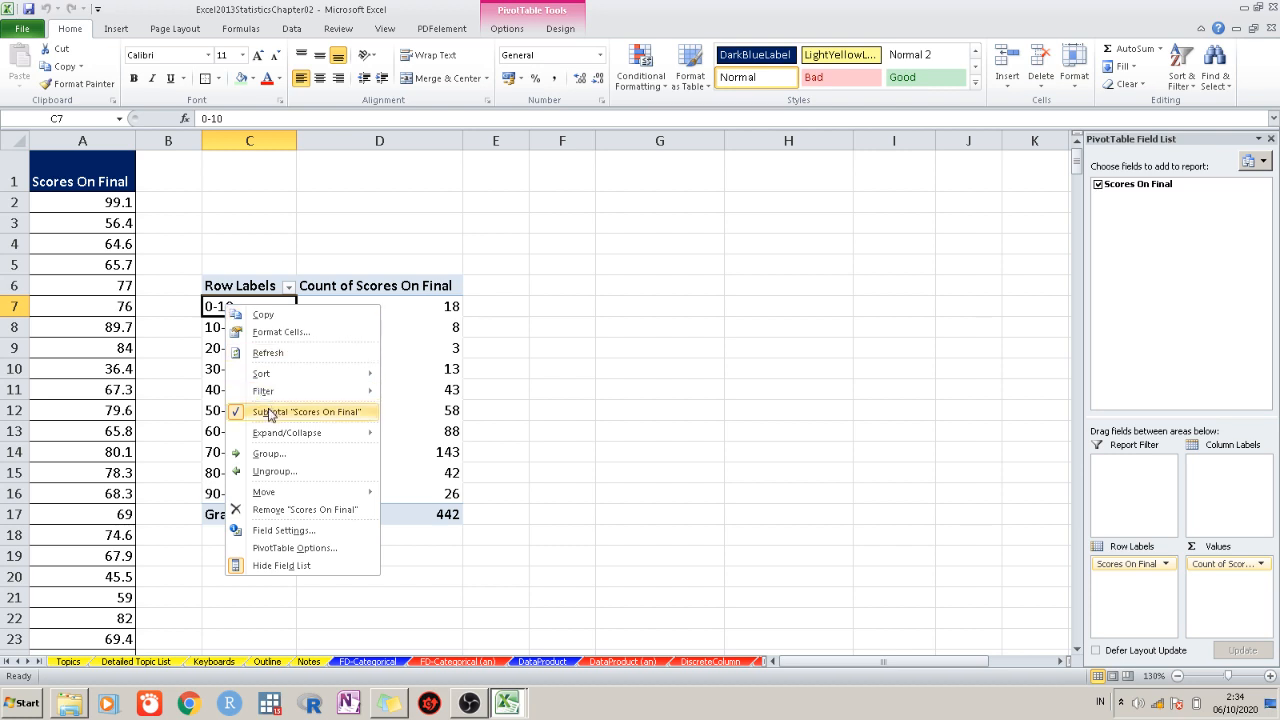
click(644, 448)
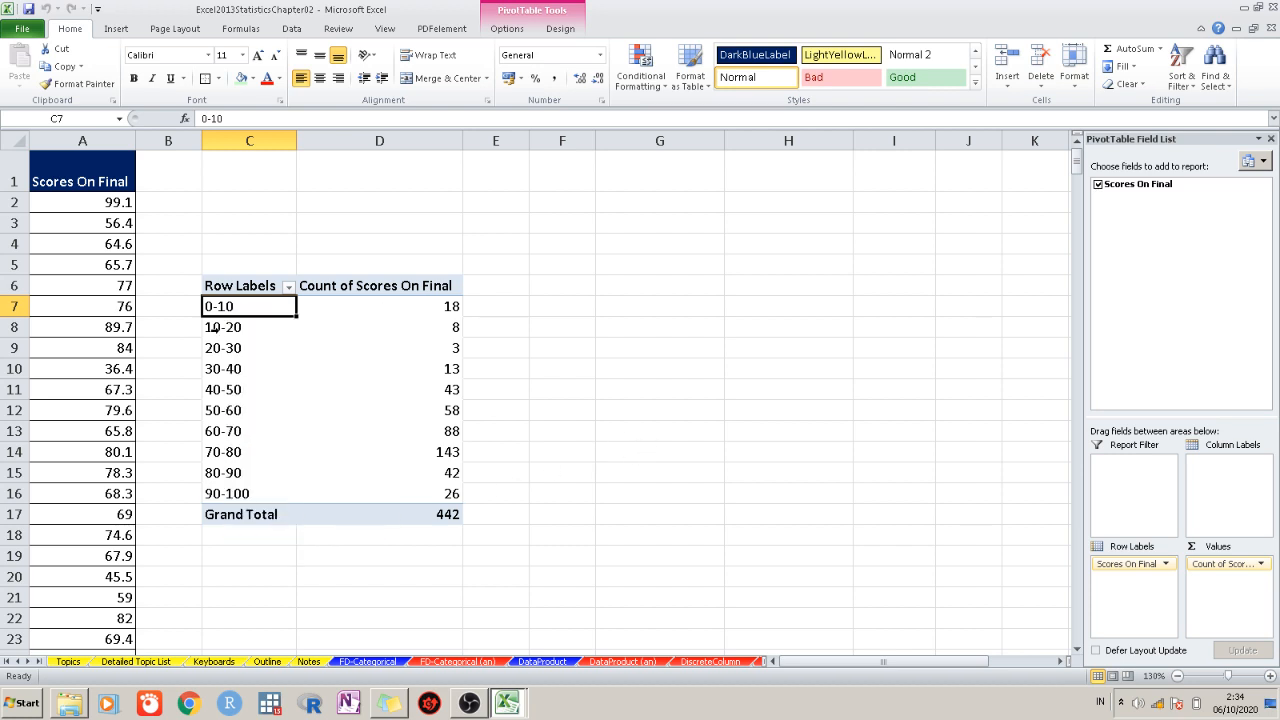
click(228, 346)
Regroup the PivotTable's score classes to end at 110, keeping the start at 0 and the interval at 10
click(240, 308)
right_click(243, 313)
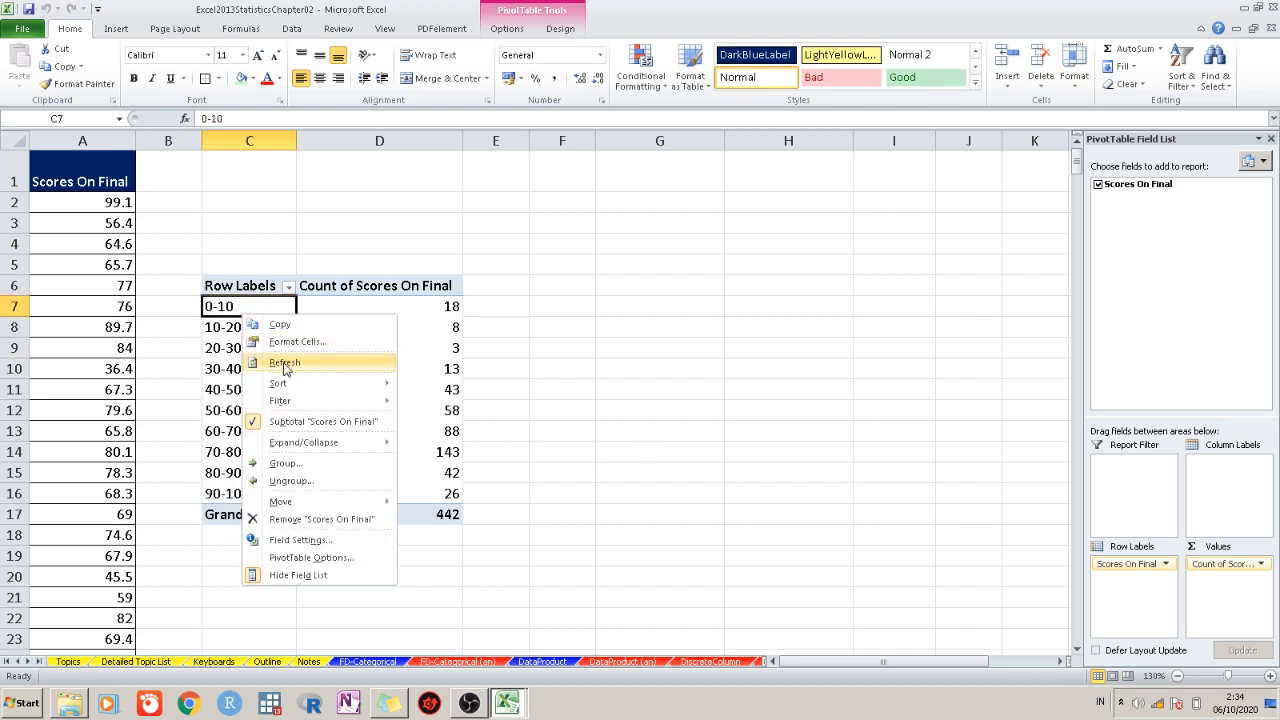
click(298, 463)
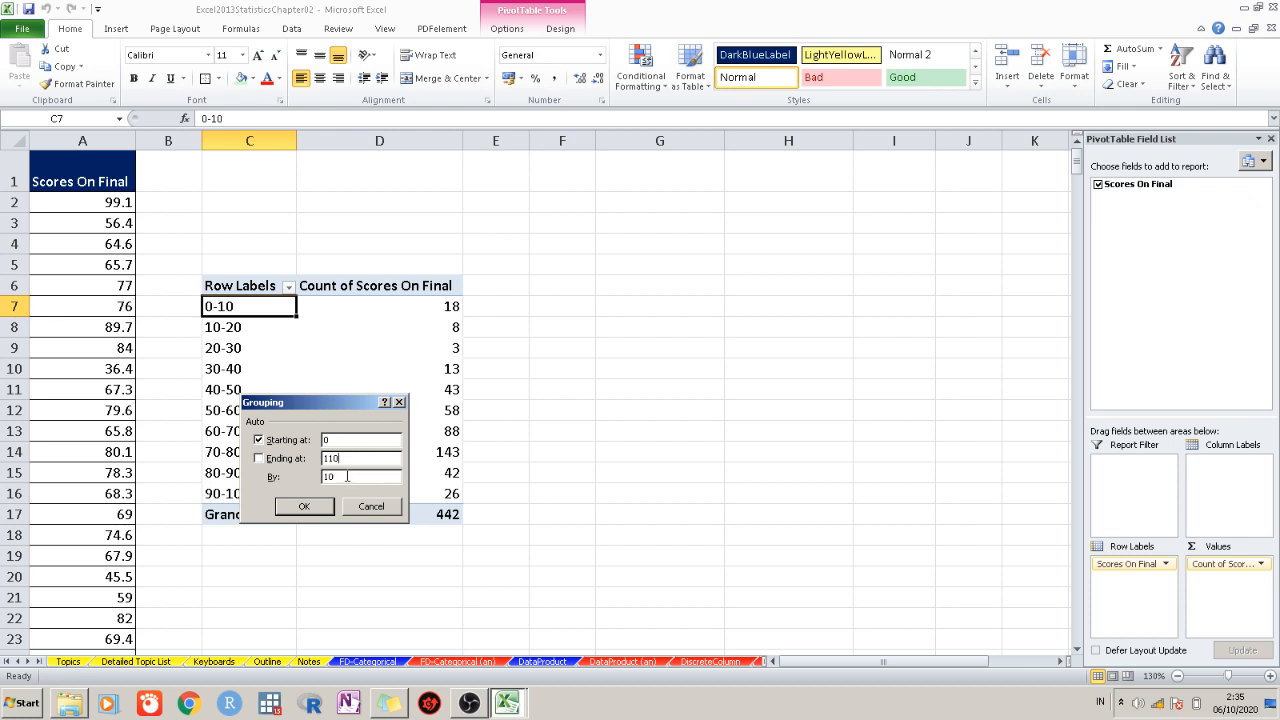
click(305, 507)
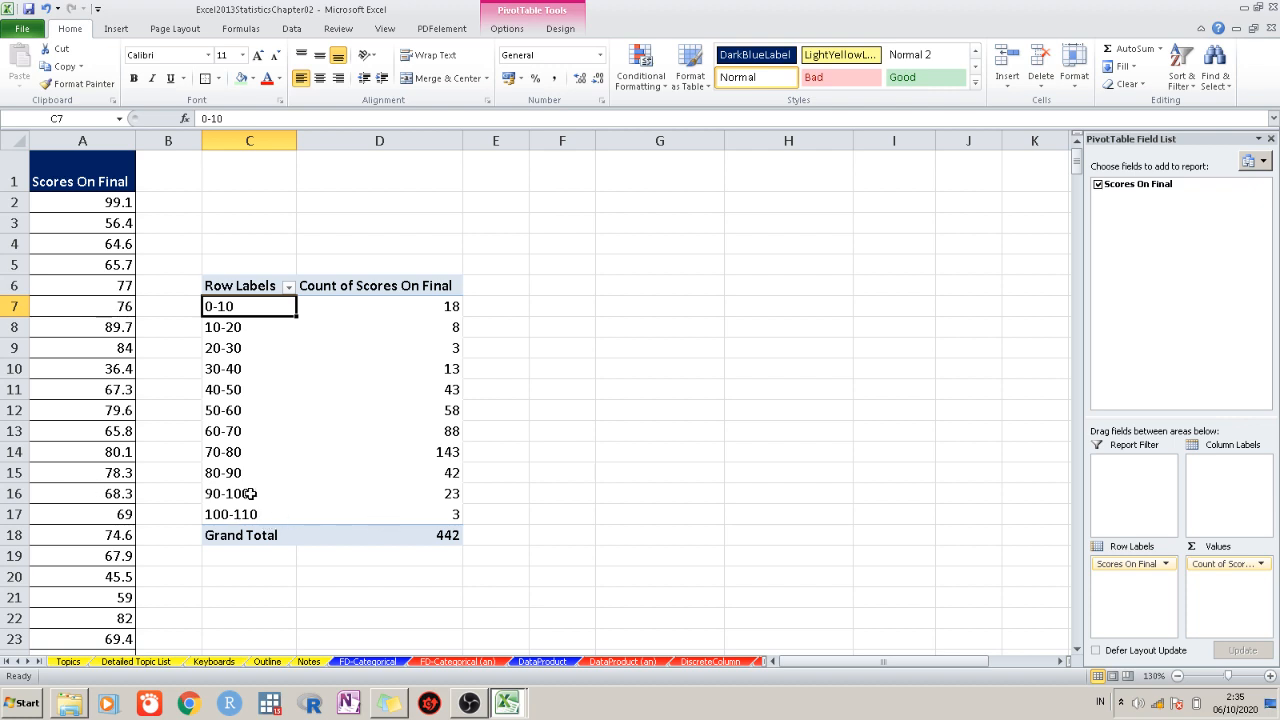
Extract the scores behind the 100-110 class count to a new sheet, examine them, and delete that sheet
double_click(434, 518)
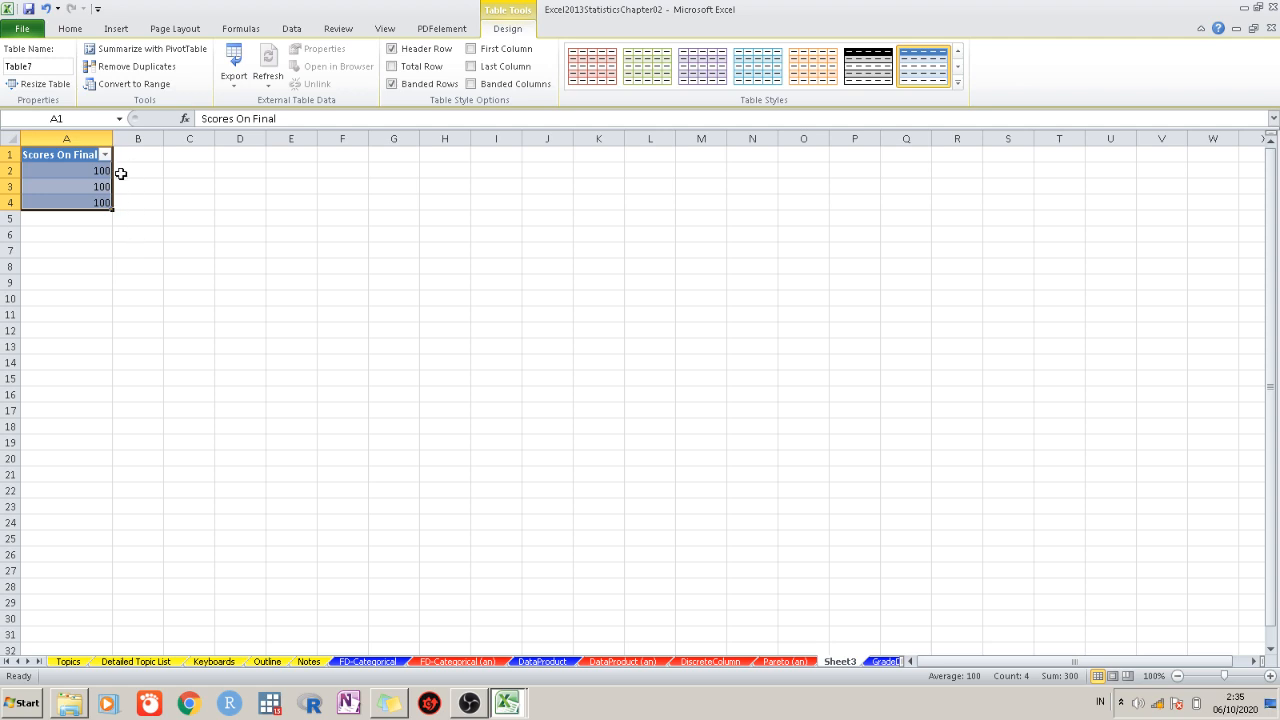
right_click(848, 663)
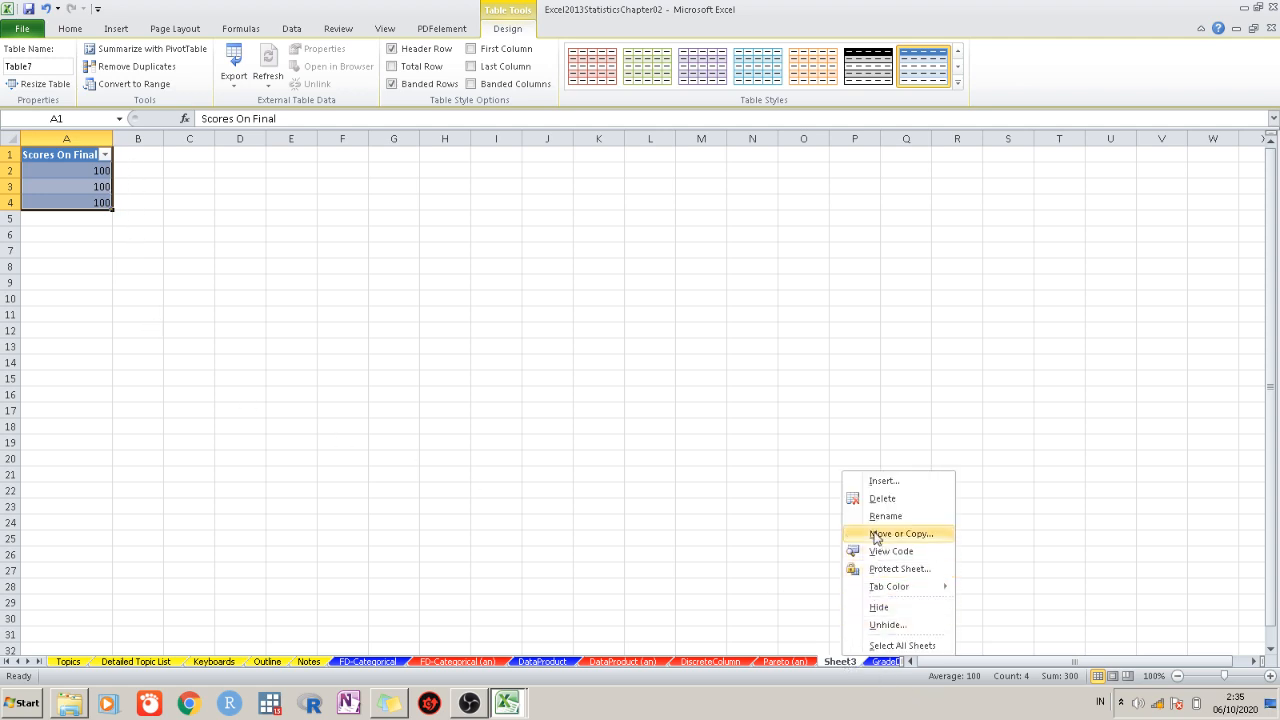
click(880, 499)
click(618, 389)
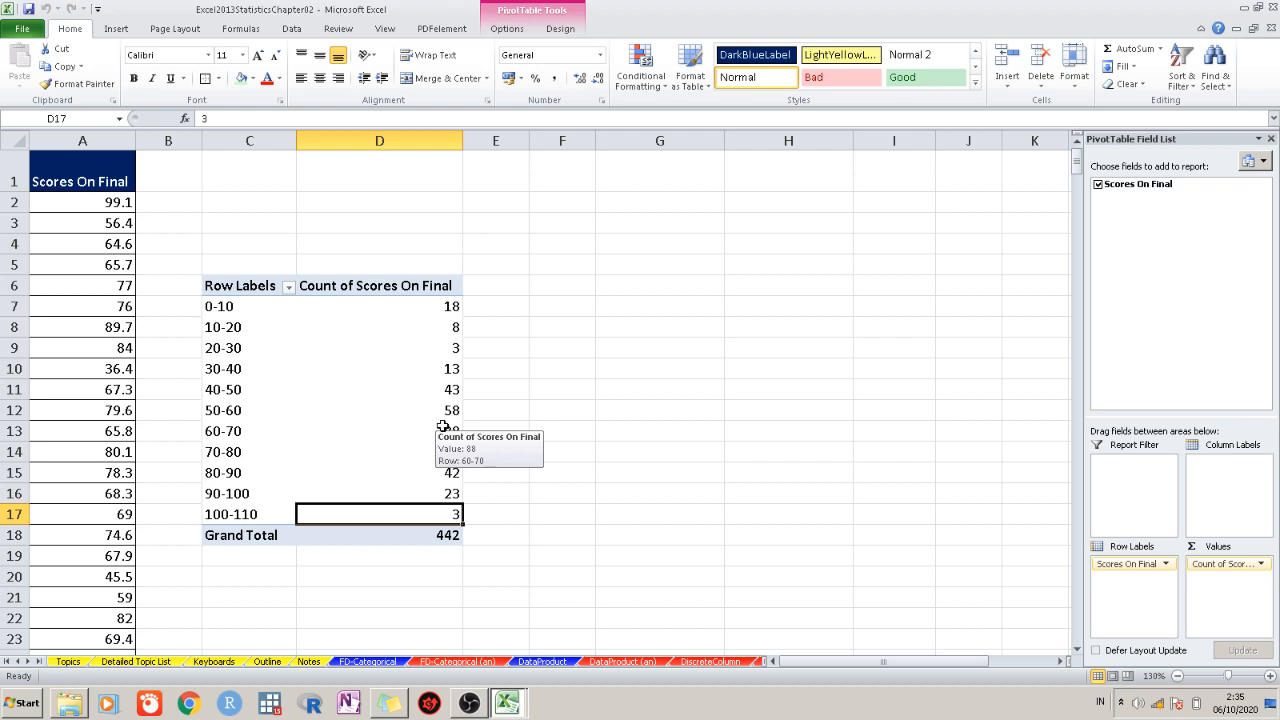
click(790, 432)
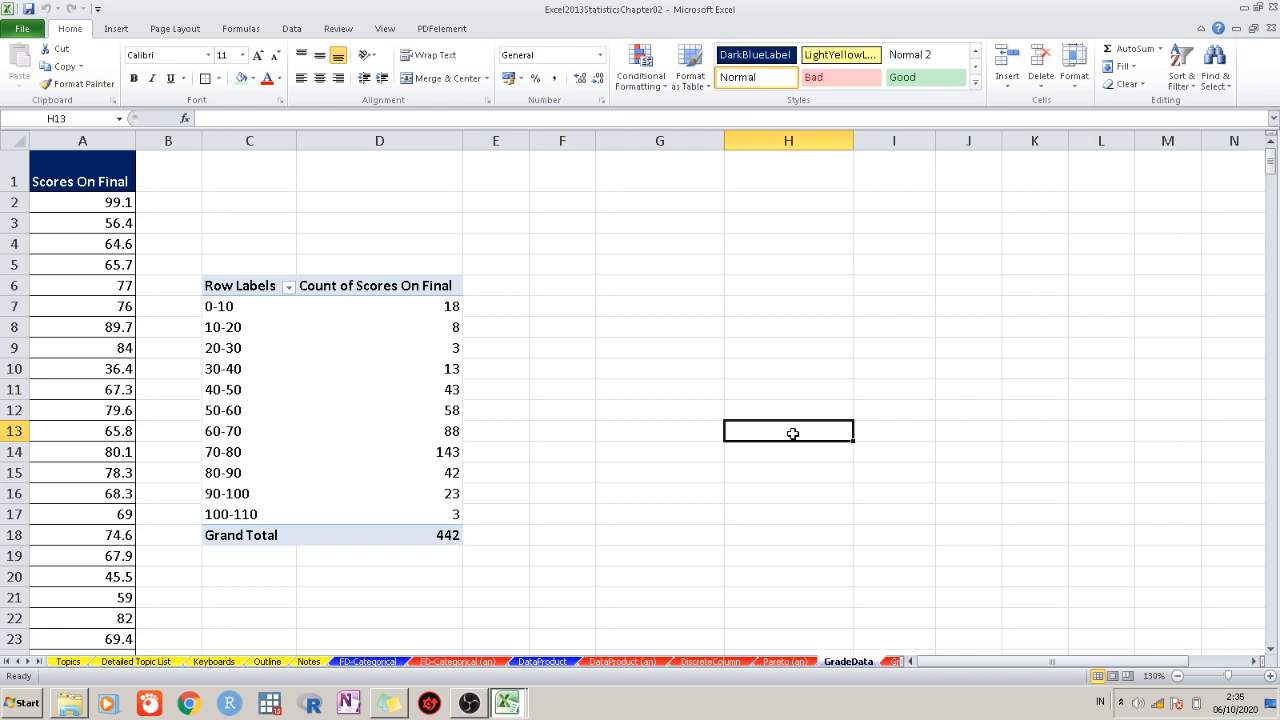
click(365, 350)
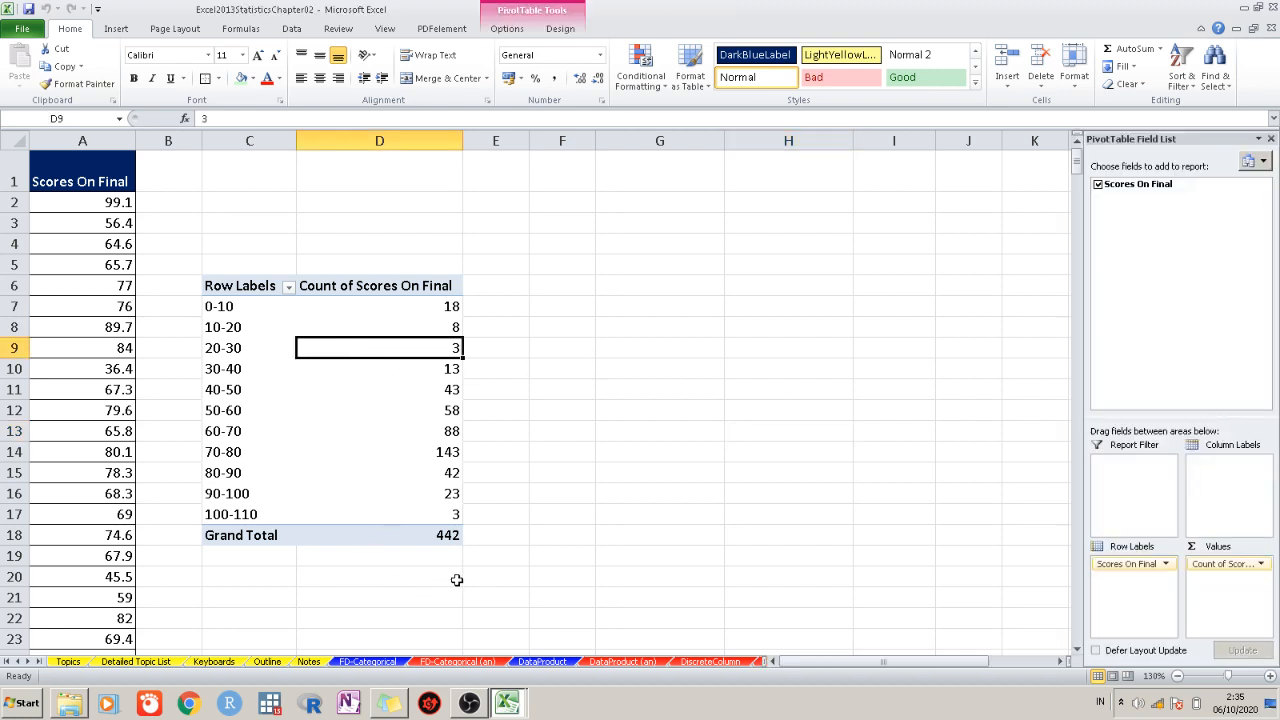
Add a second count of Scores On Final to the PivotTable values and show it as % of Column Total
drag(1157, 186, 1242, 602)
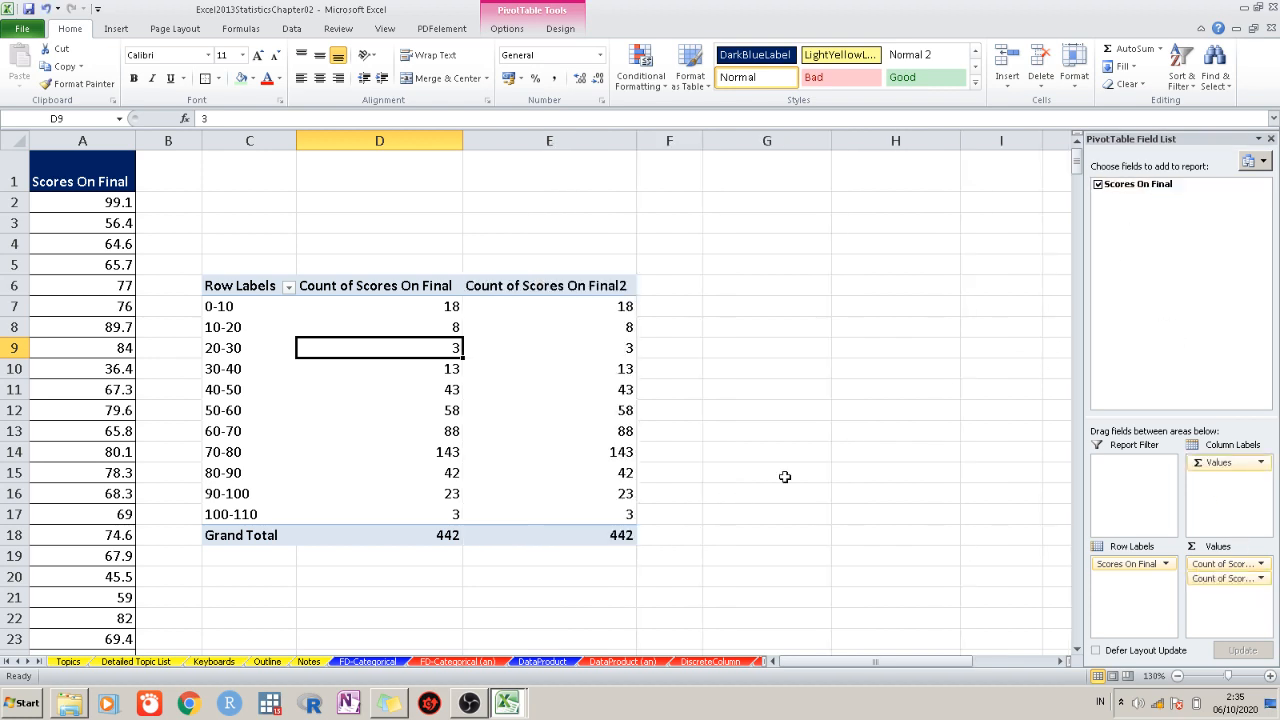
right_click(597, 313)
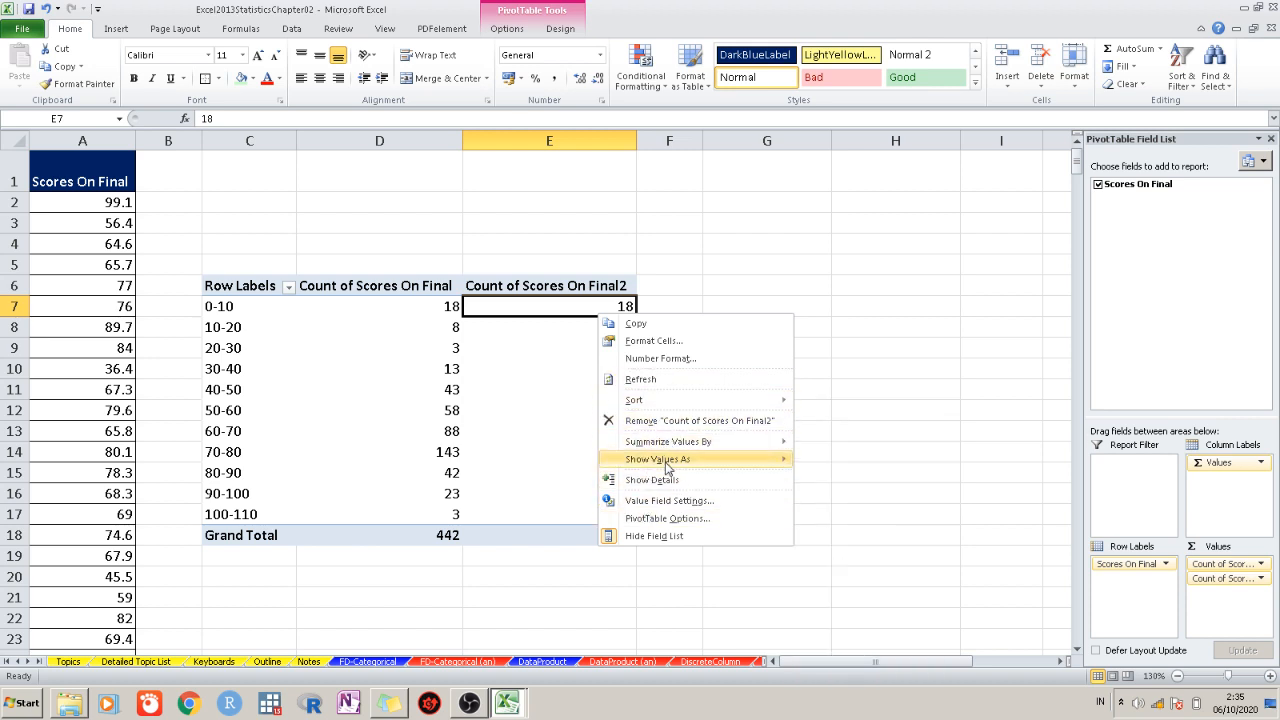
mouse_move(666, 466)
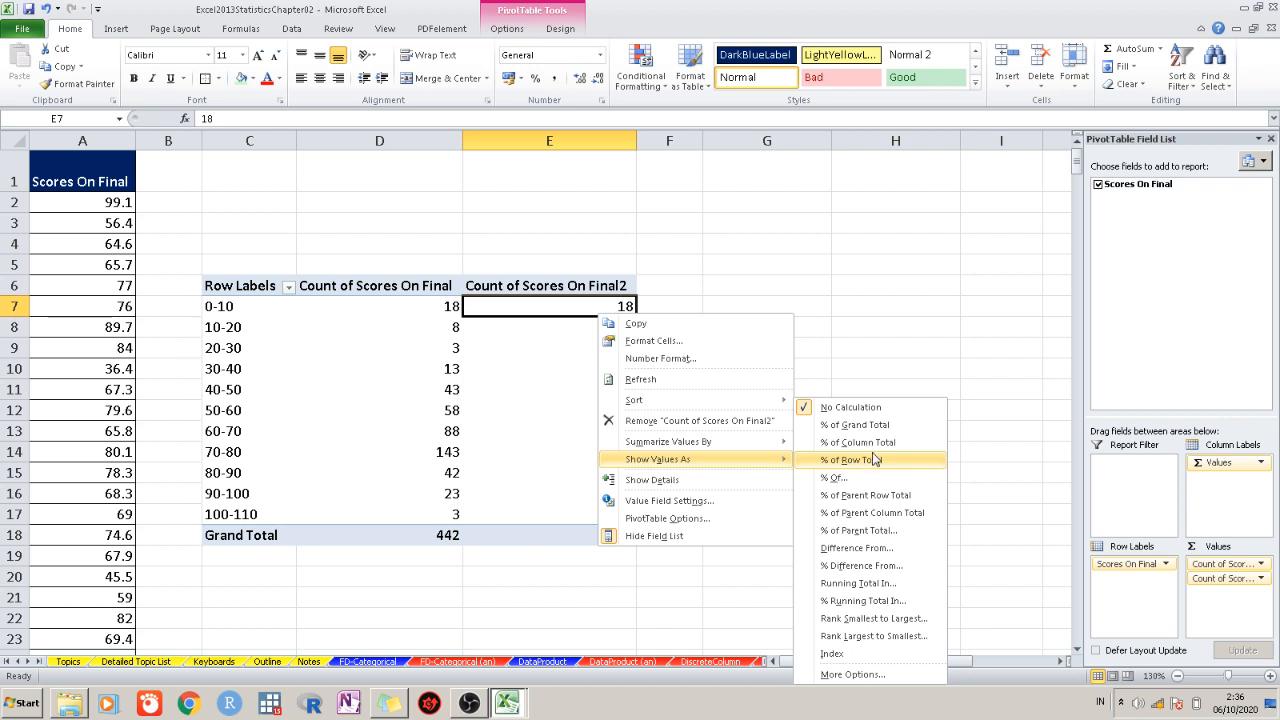
click(870, 442)
click(760, 368)
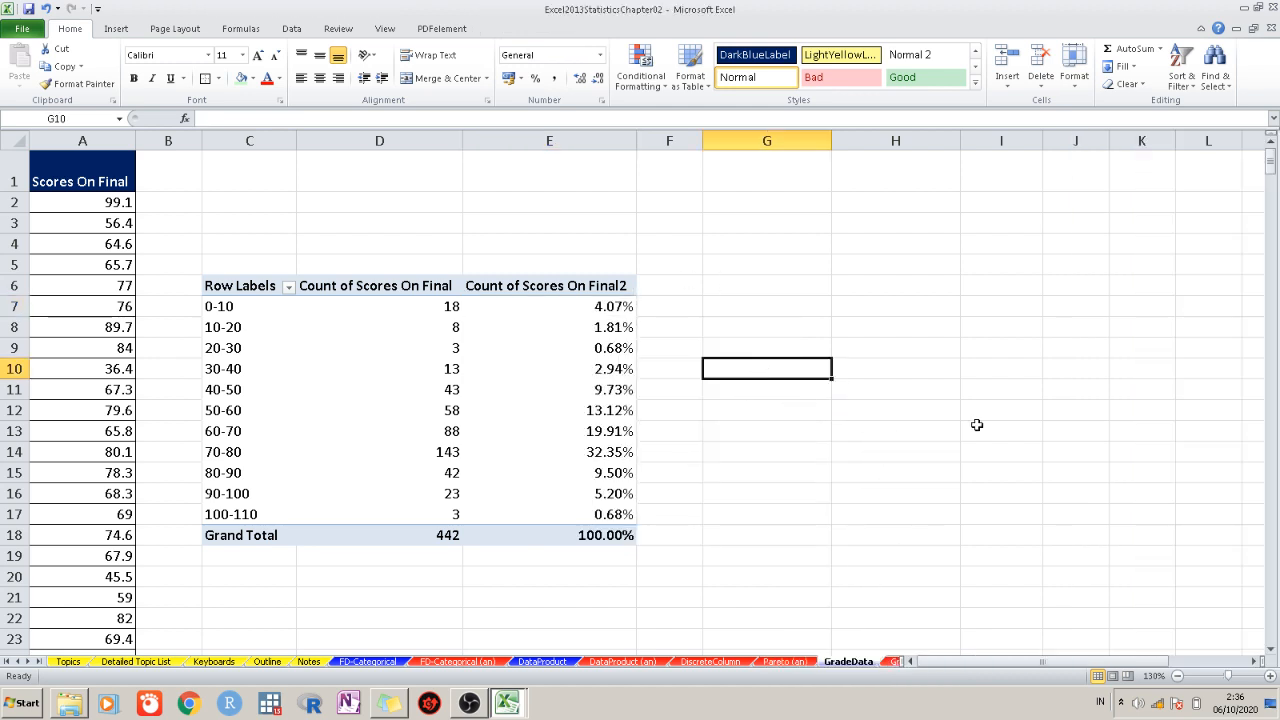
Rename the PivotTable's percentage column as Percent Frequency
double_click(605, 290)
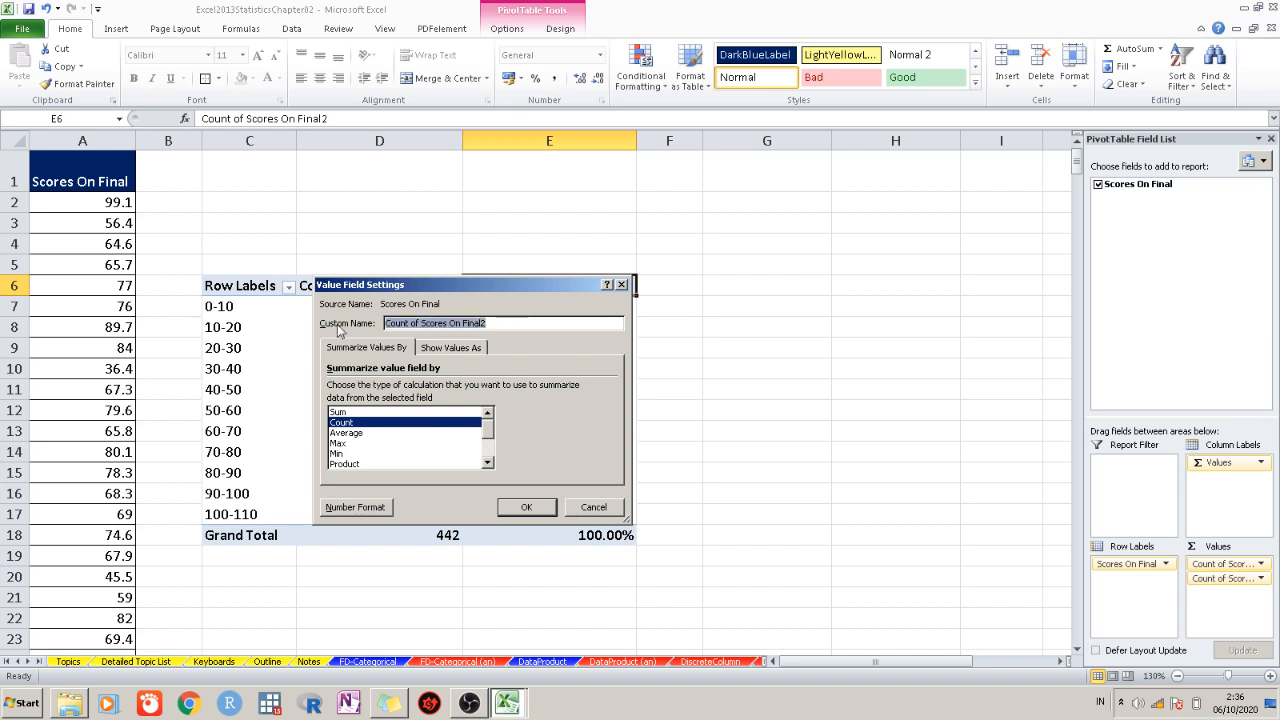
text(Percen)
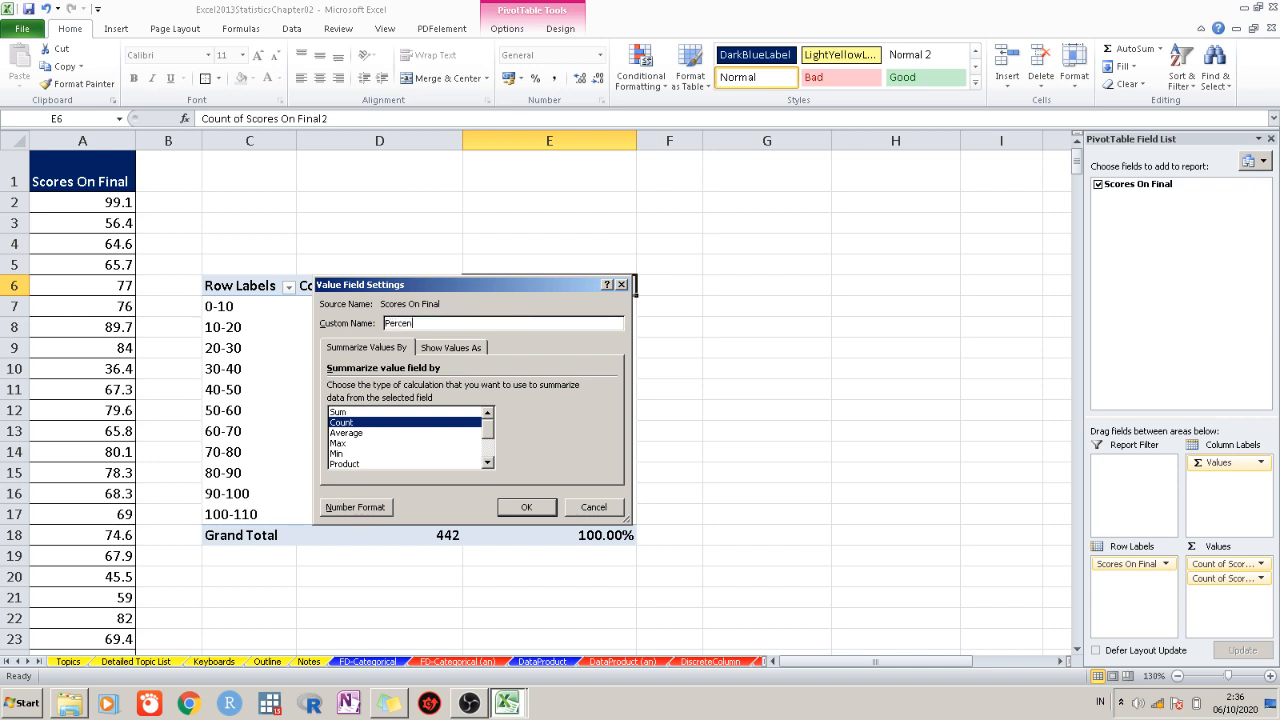
text(t Frequency)
click(514, 509)
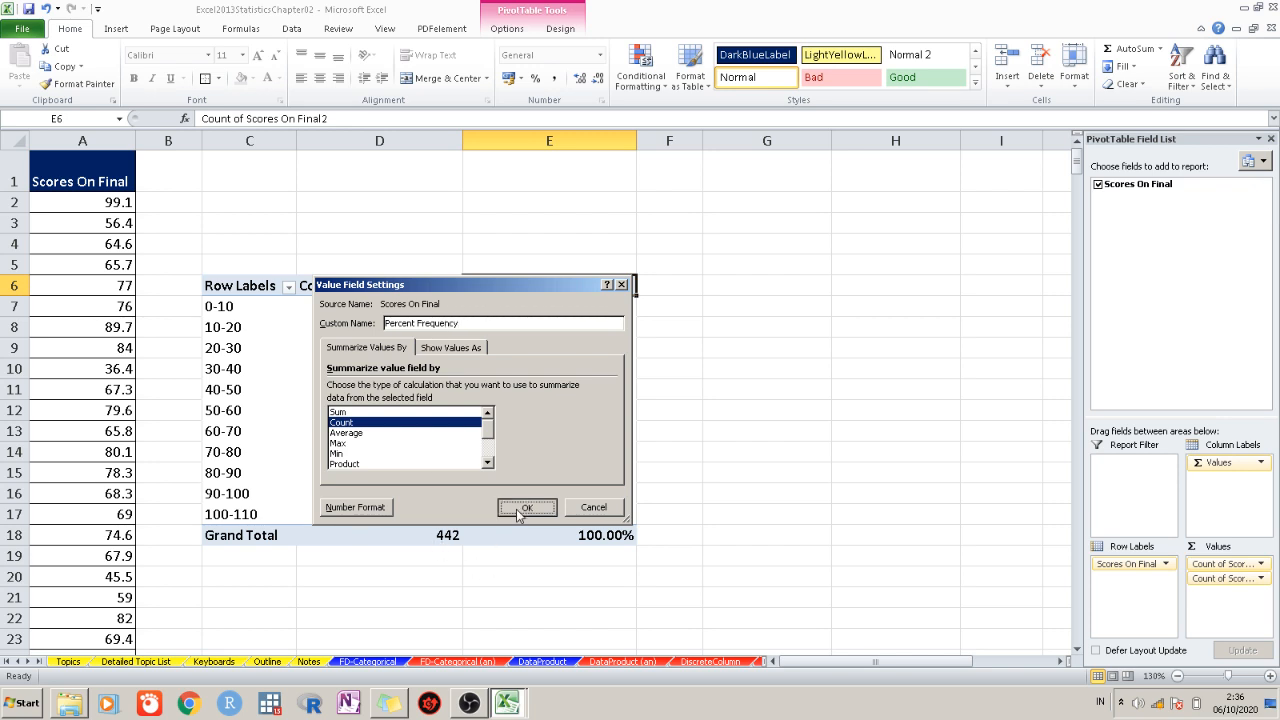
click(736, 413)
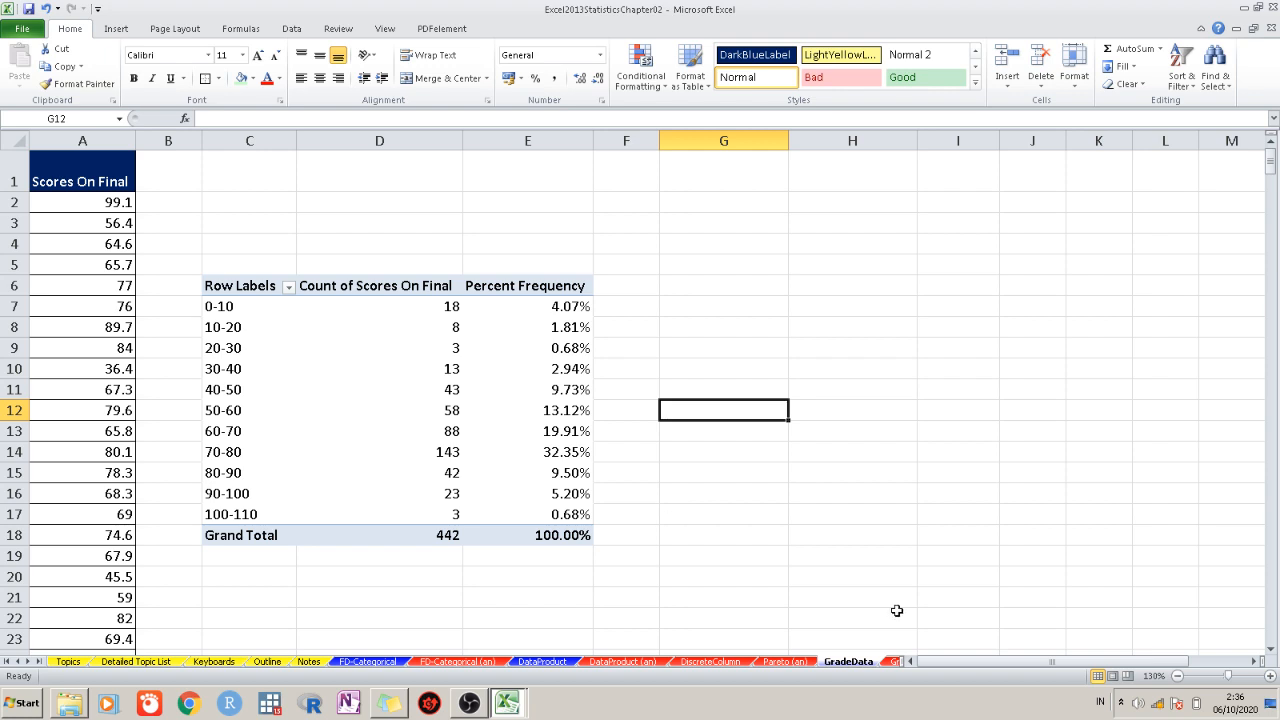
Insert a clustered column PivotChart of the score classes and hide all its field buttons
drag(236, 293, 325, 509)
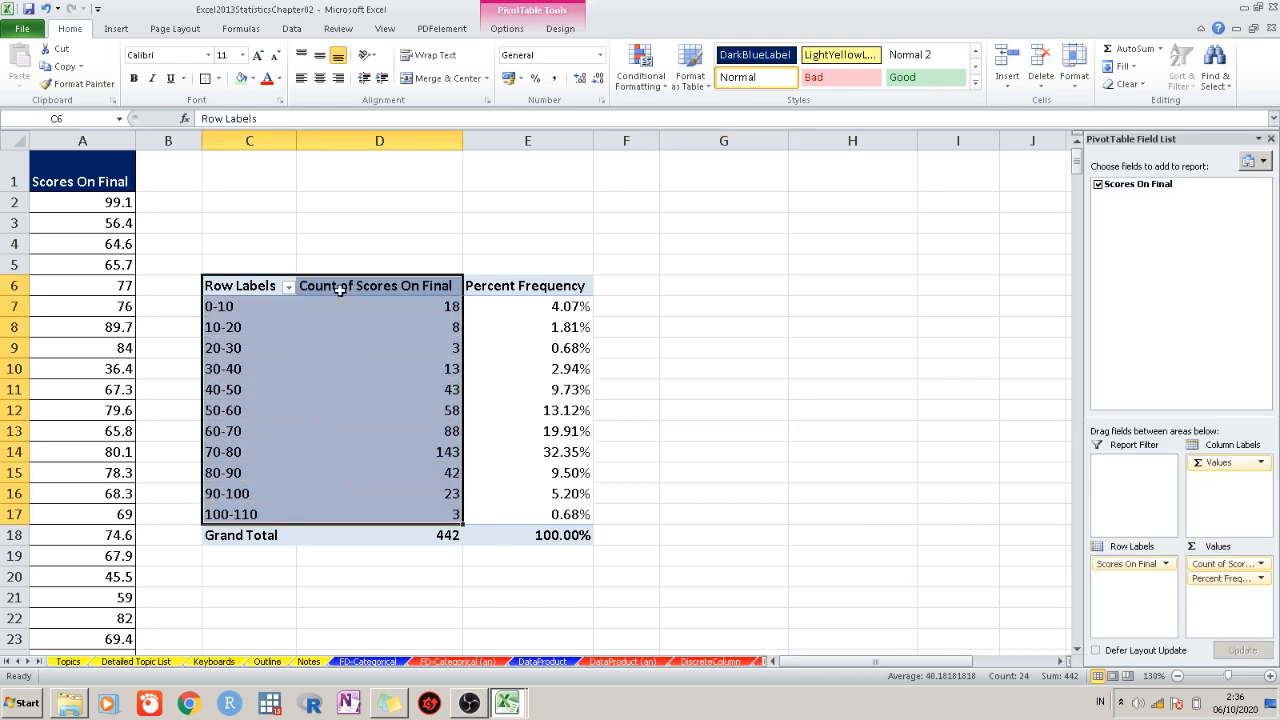
click(116, 28)
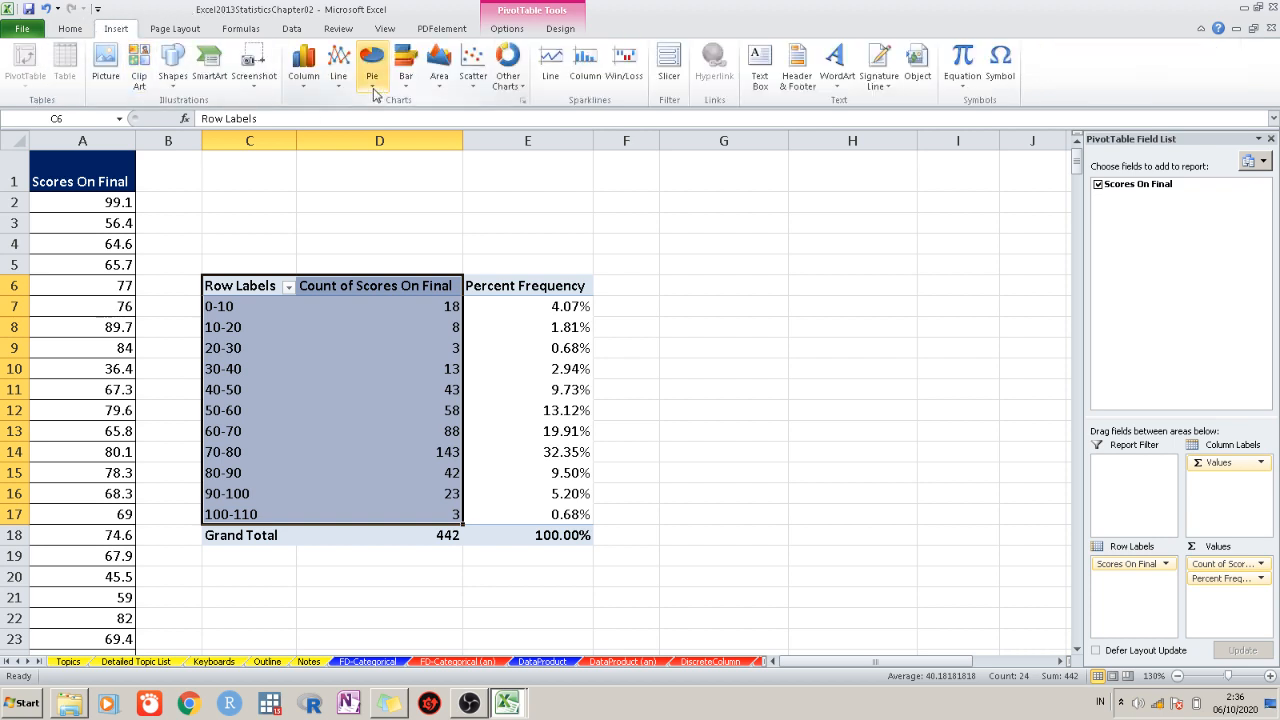
click(303, 65)
click(304, 122)
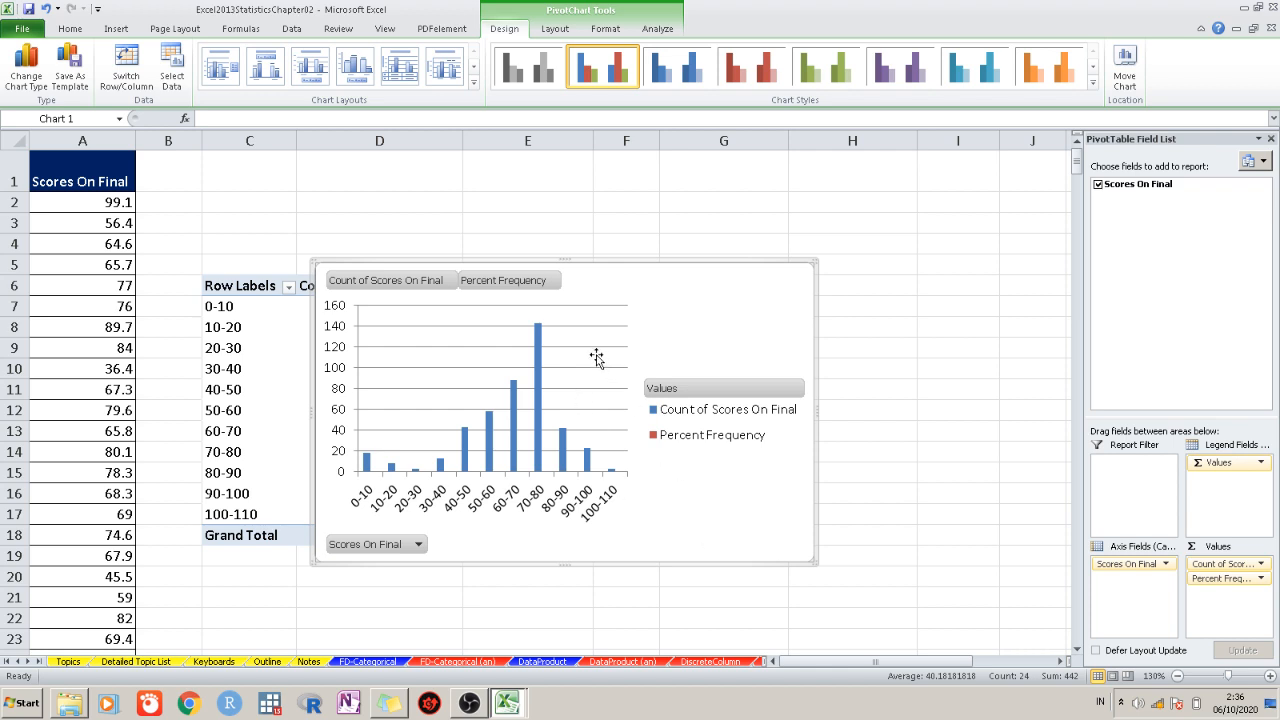
right_click(517, 282)
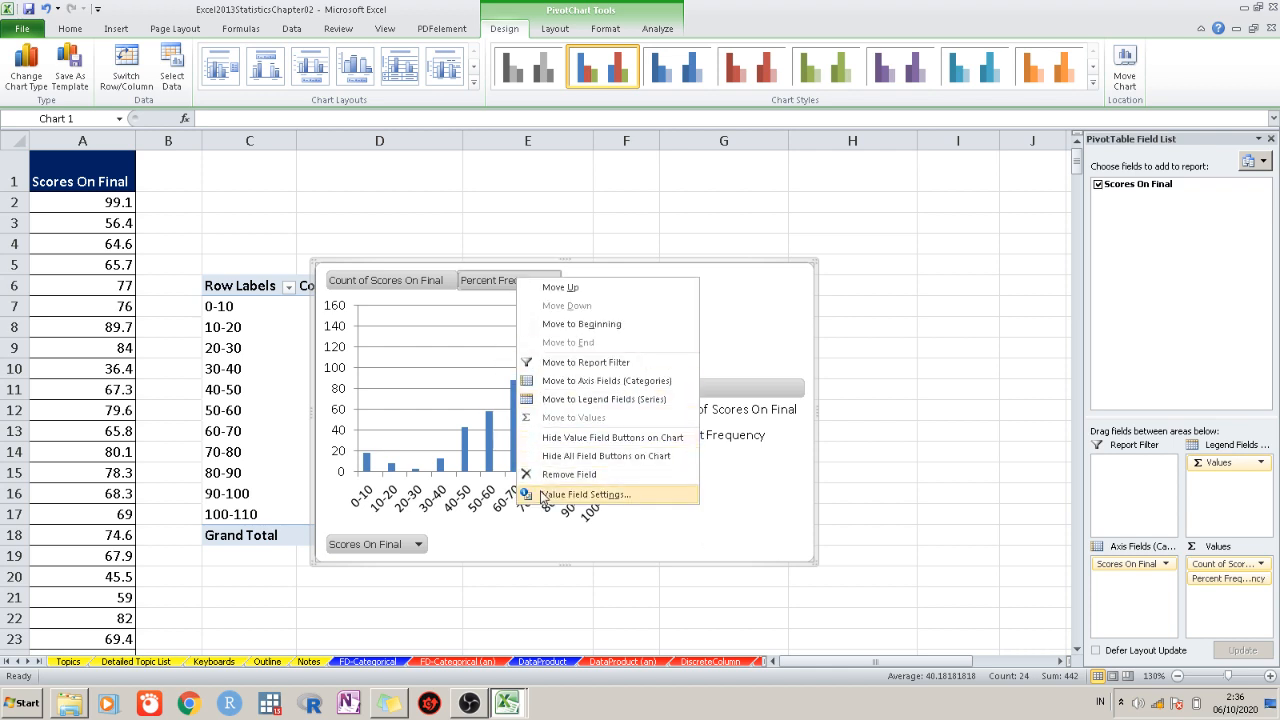
click(567, 458)
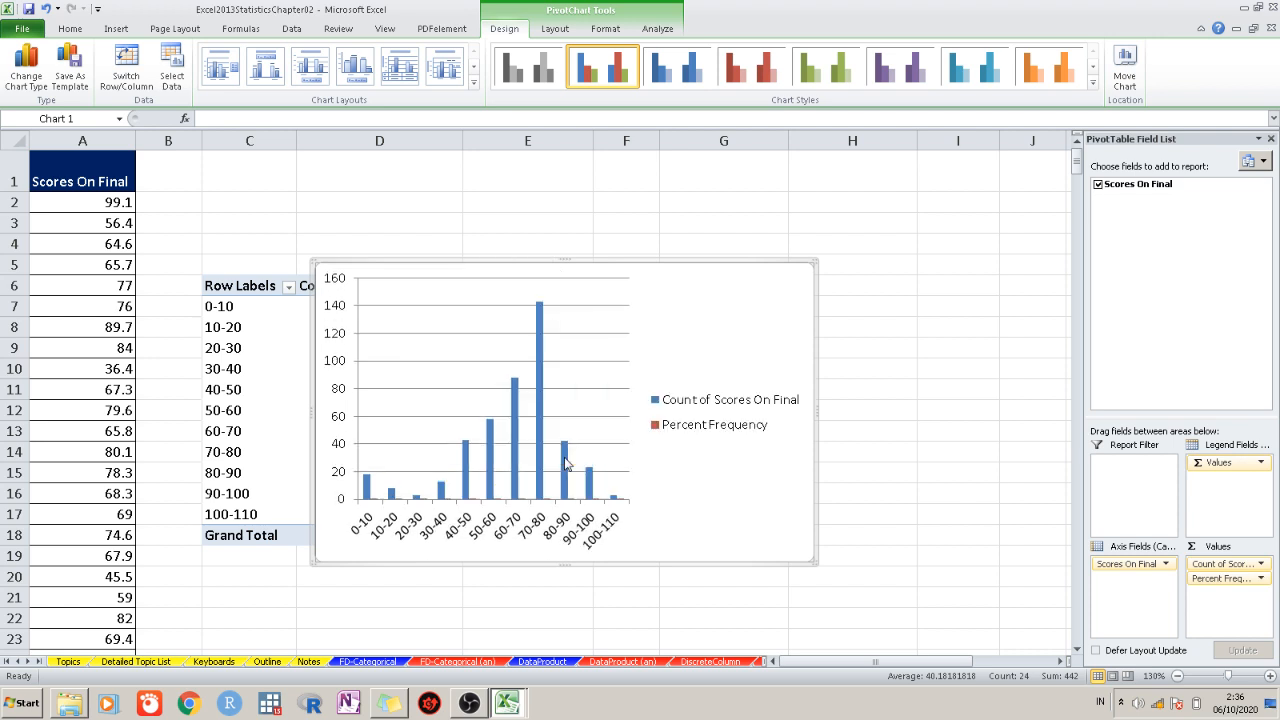
Remove the legend, horizontal gridlines and vertical axis from the PivotChart
click(624, 280)
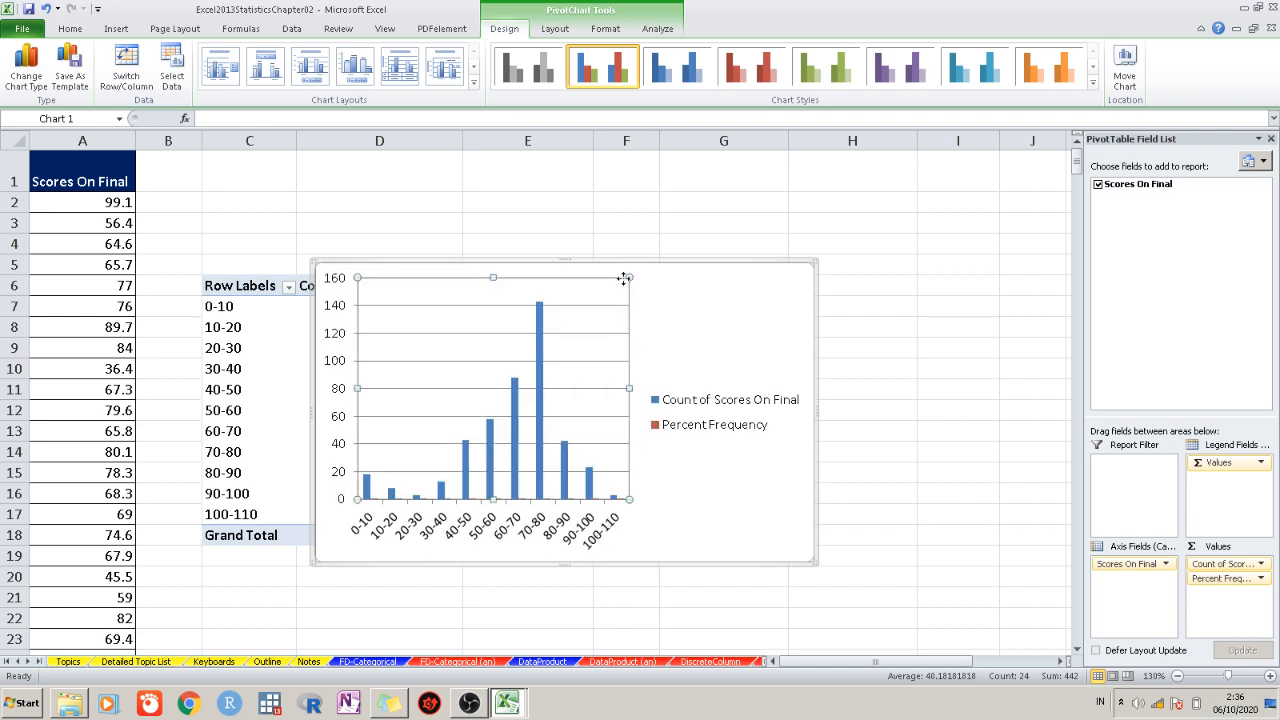
click(711, 403)
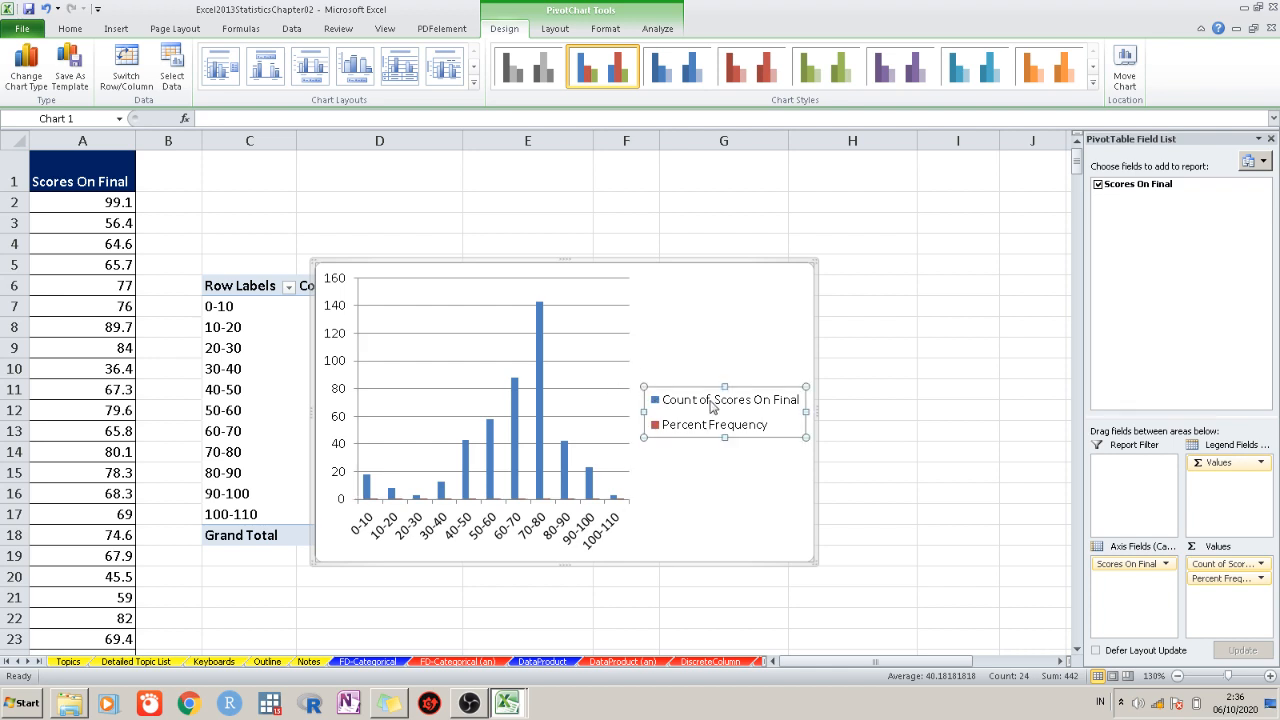
key(Delete)
click(689, 360)
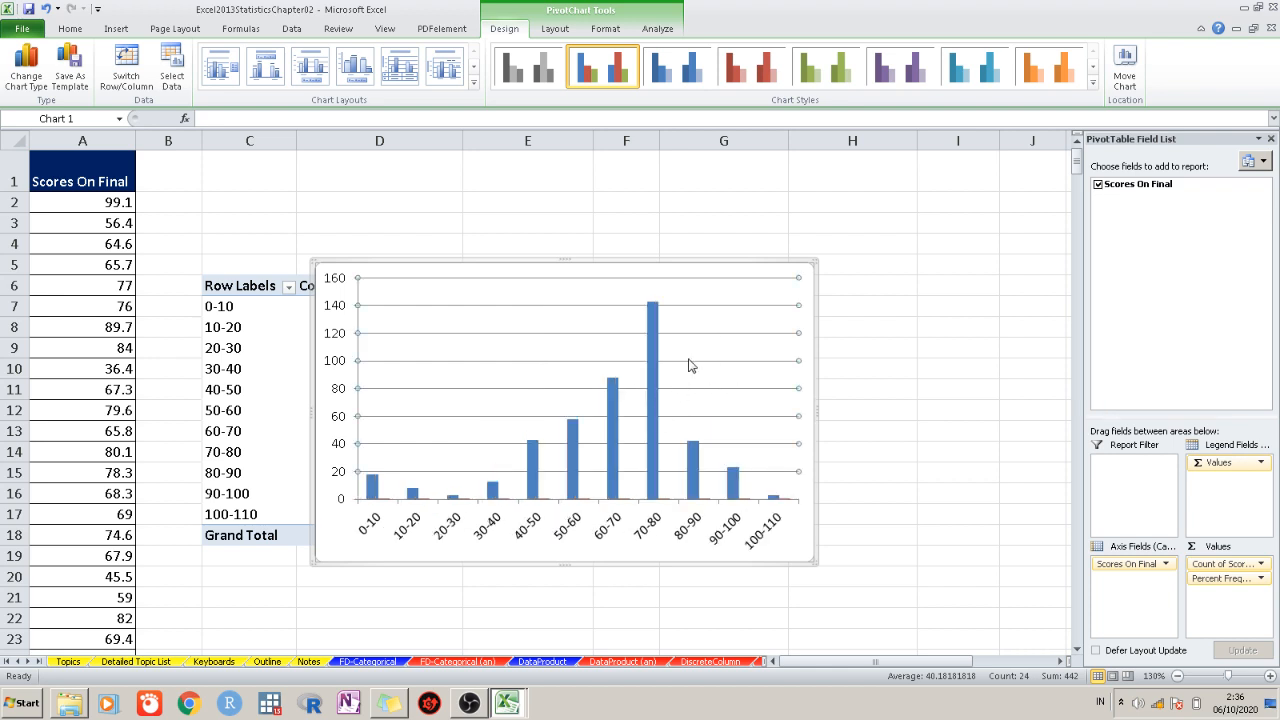
key(Delete)
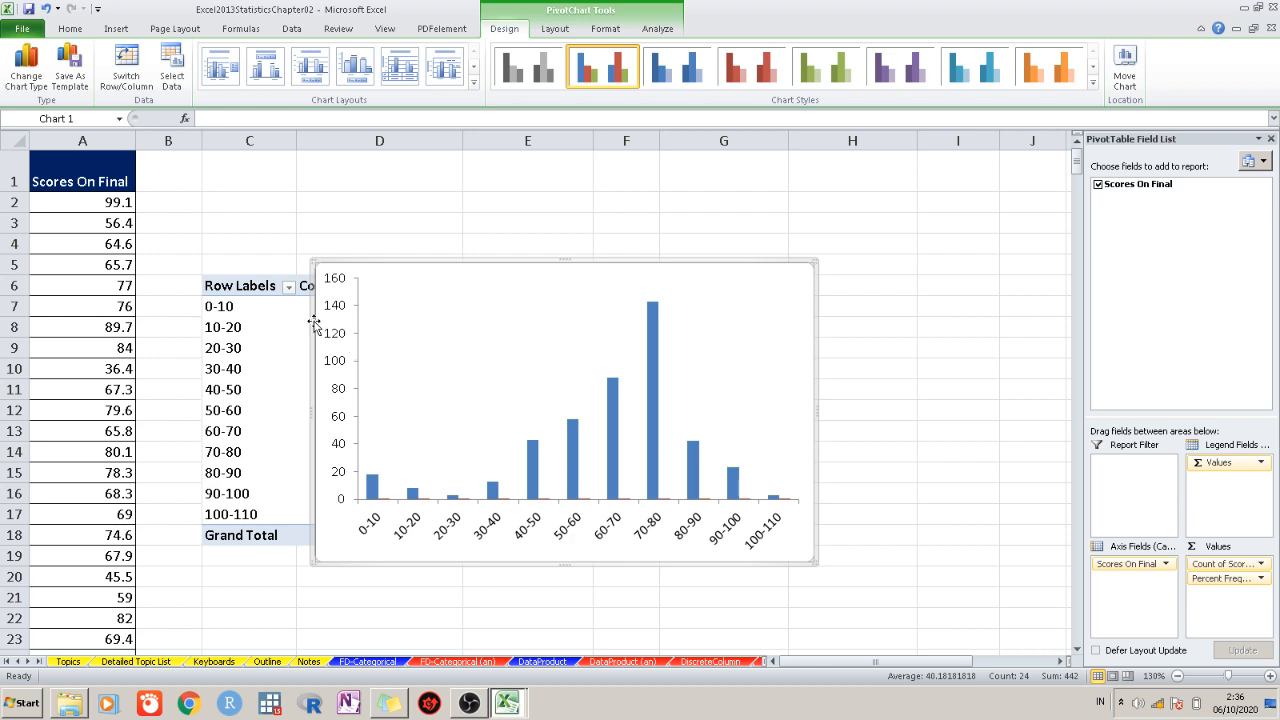
click(336, 341)
key(Delete)
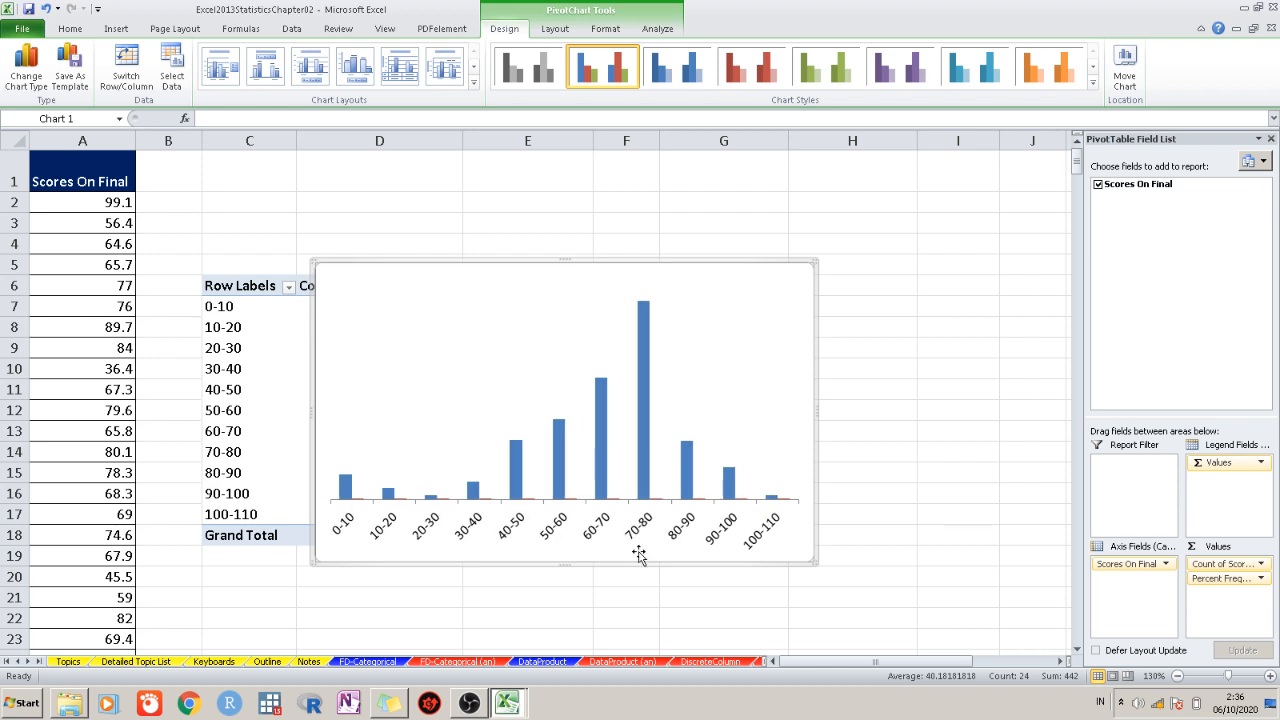
Set the gap width of the score count columns to 100% and examine their fill and border options
click(645, 442)
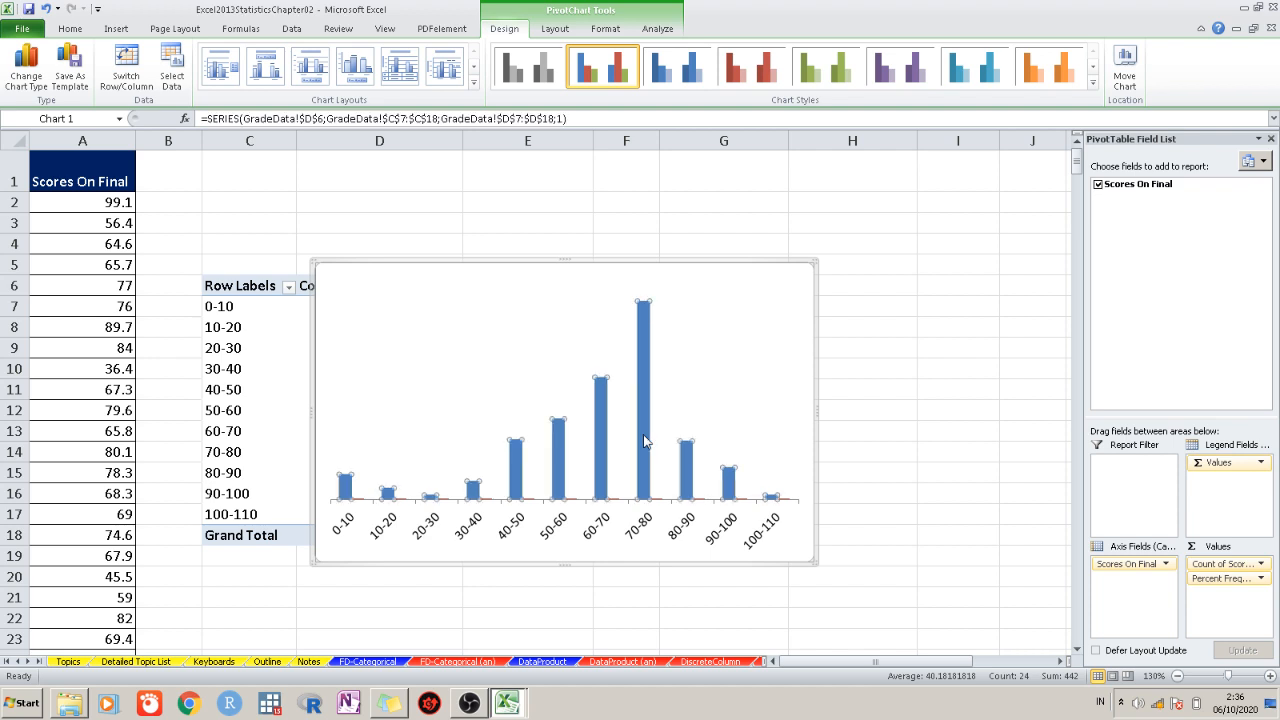
right_click(645, 442)
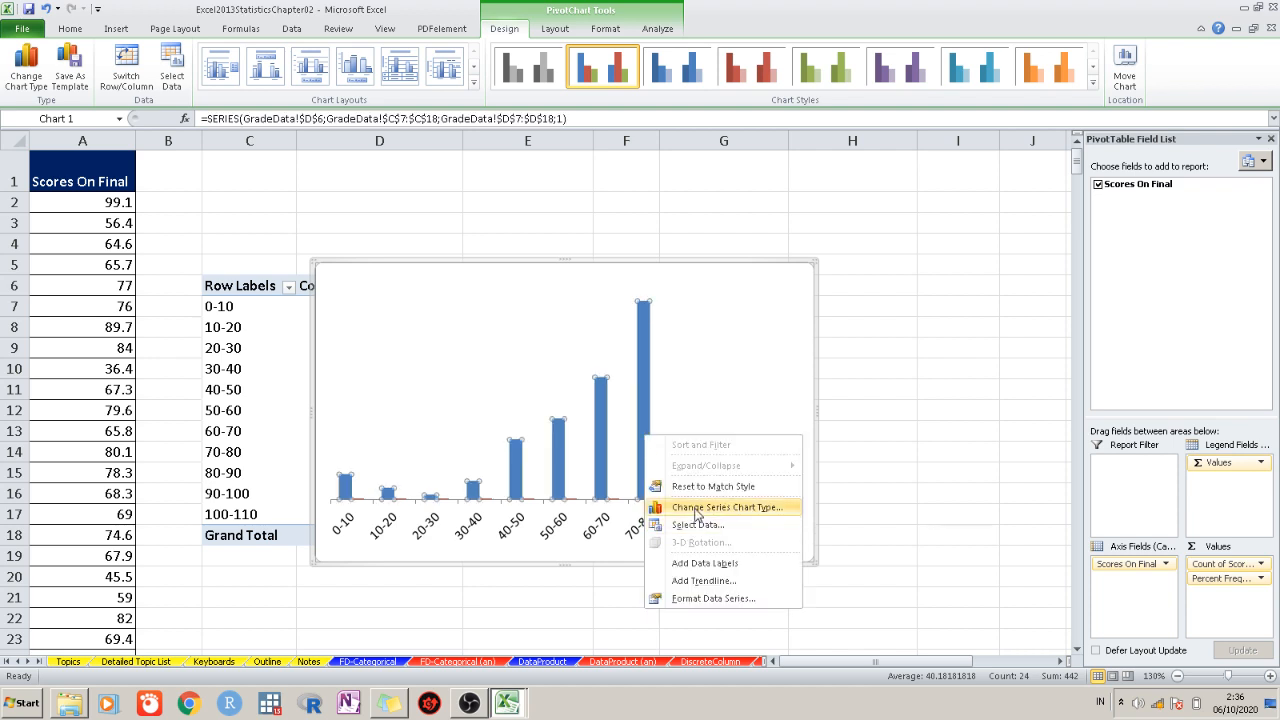
click(704, 598)
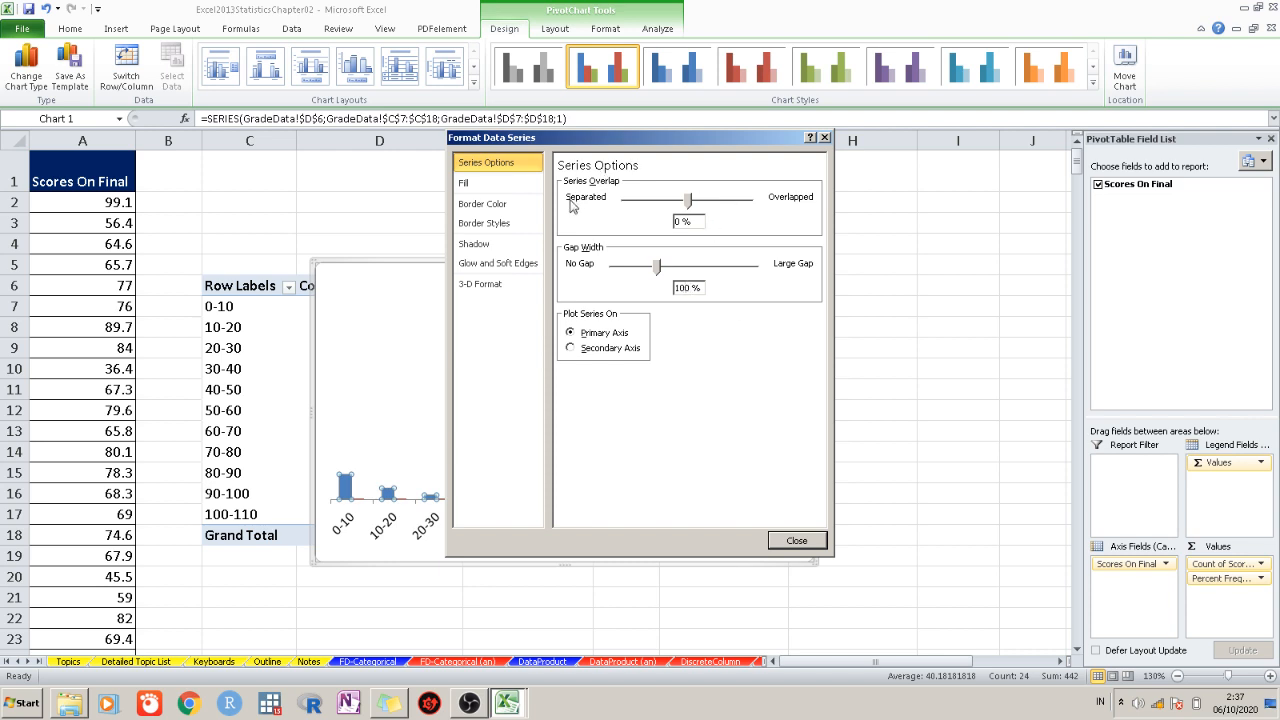
click(535, 185)
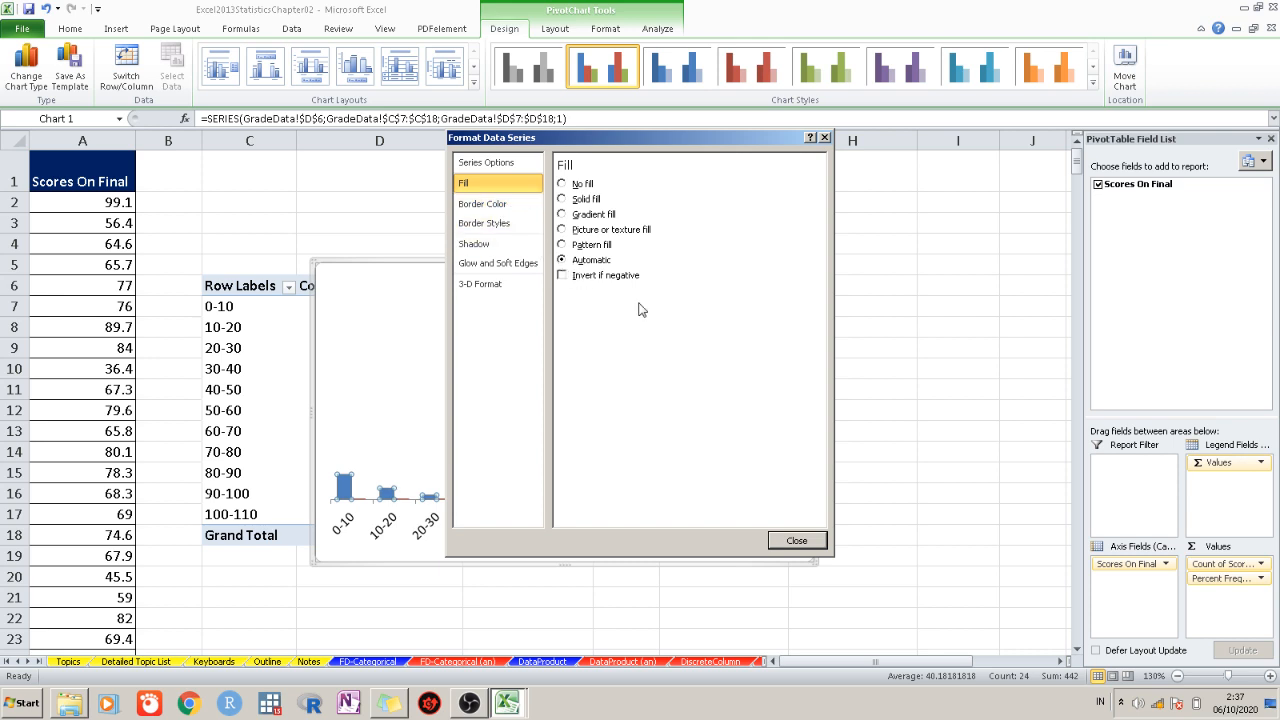
click(488, 203)
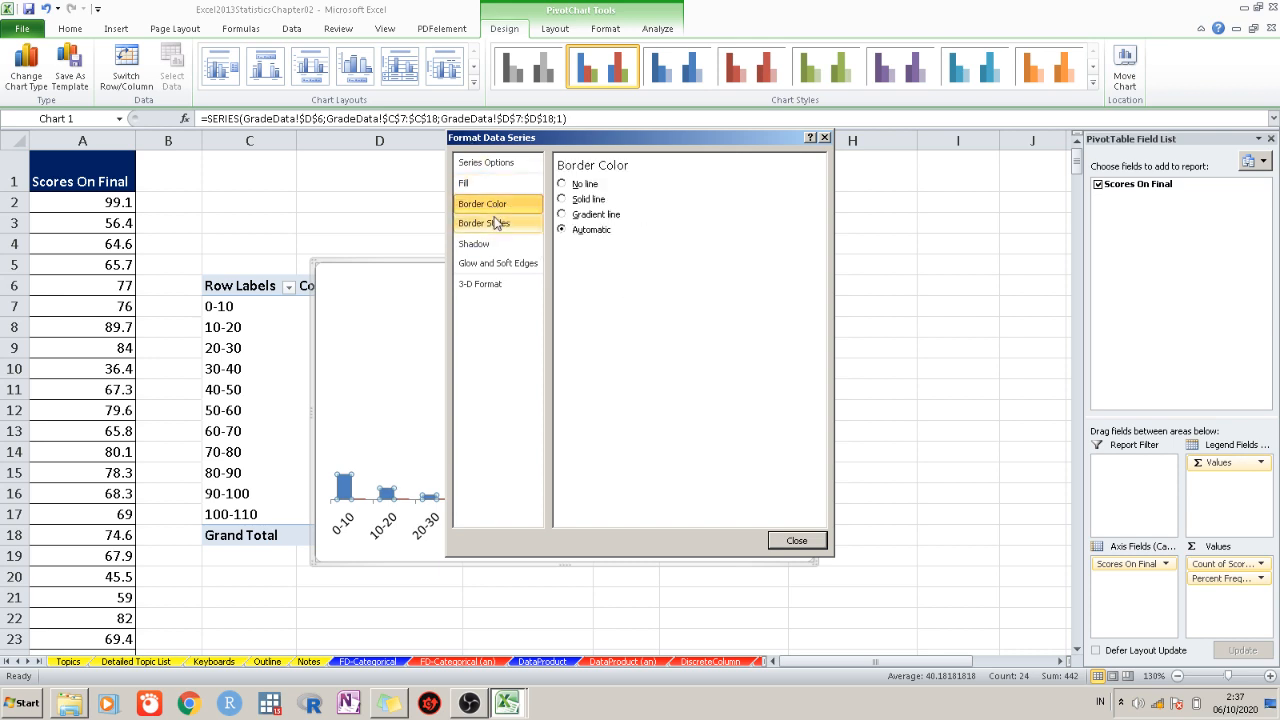
click(495, 223)
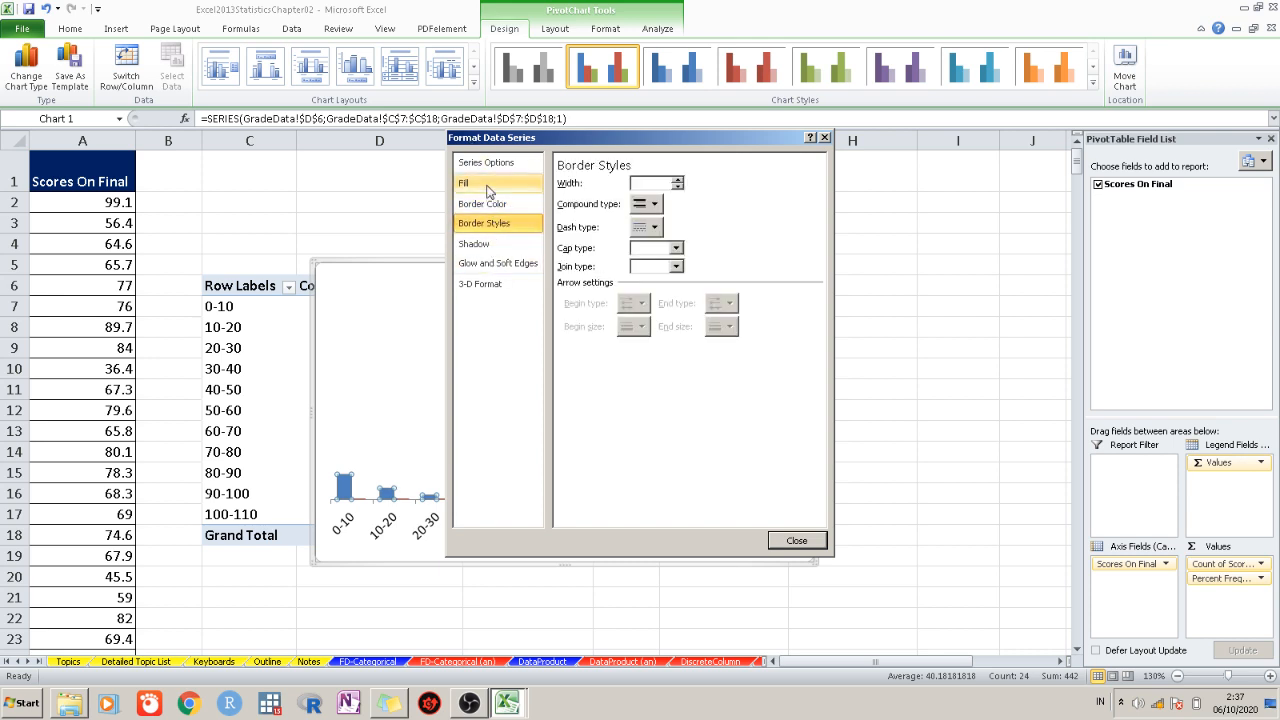
click(497, 183)
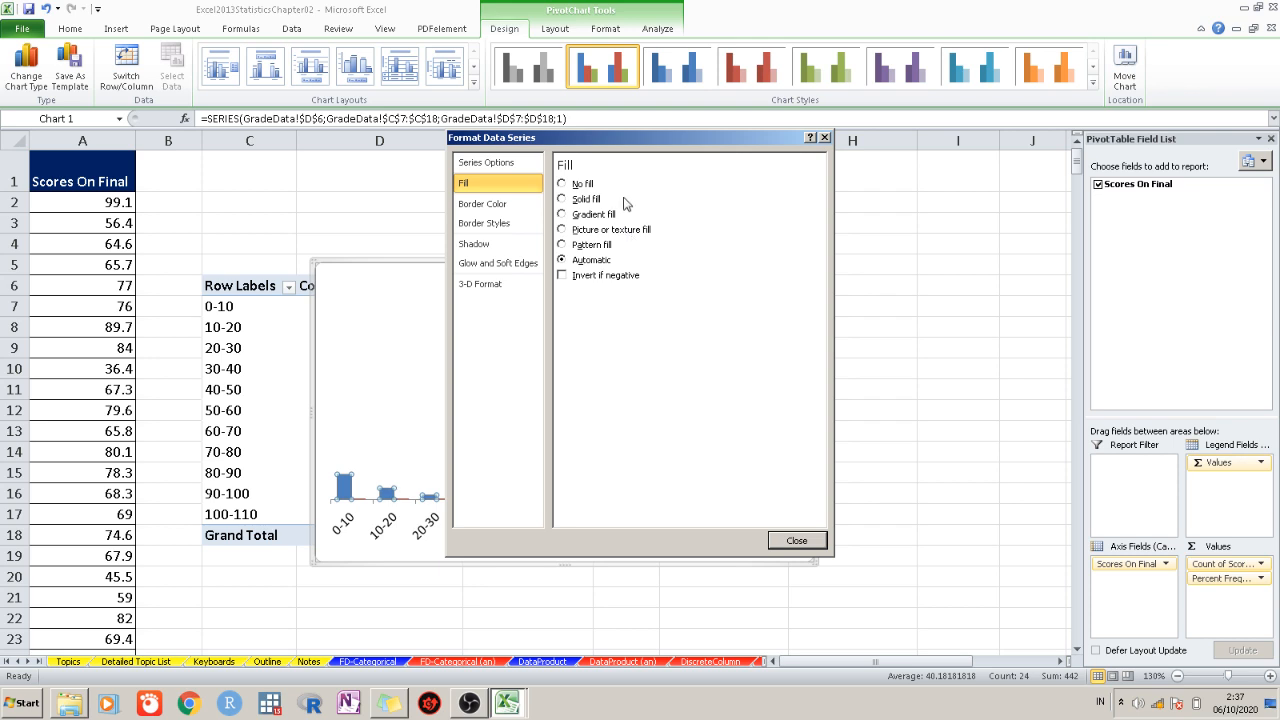
click(503, 164)
click(500, 183)
click(787, 540)
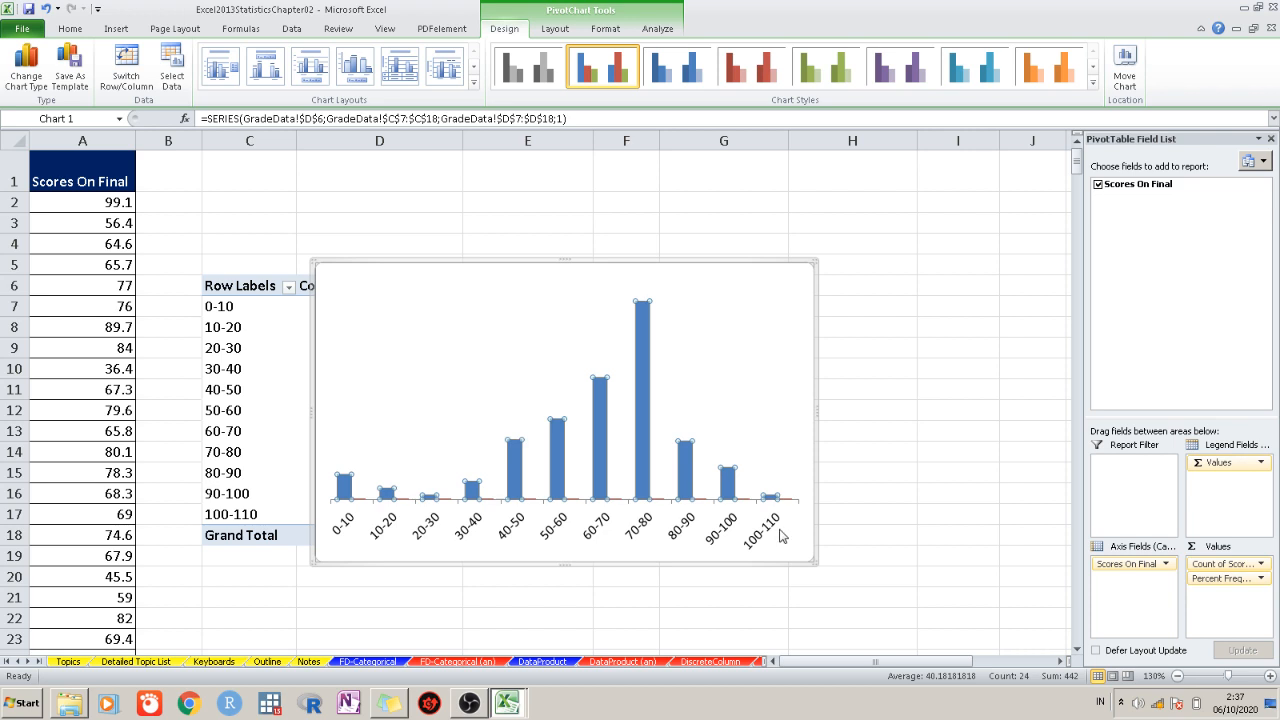
Open the fill settings for the score count columns in the PivotChart
right_click(646, 358)
click(704, 516)
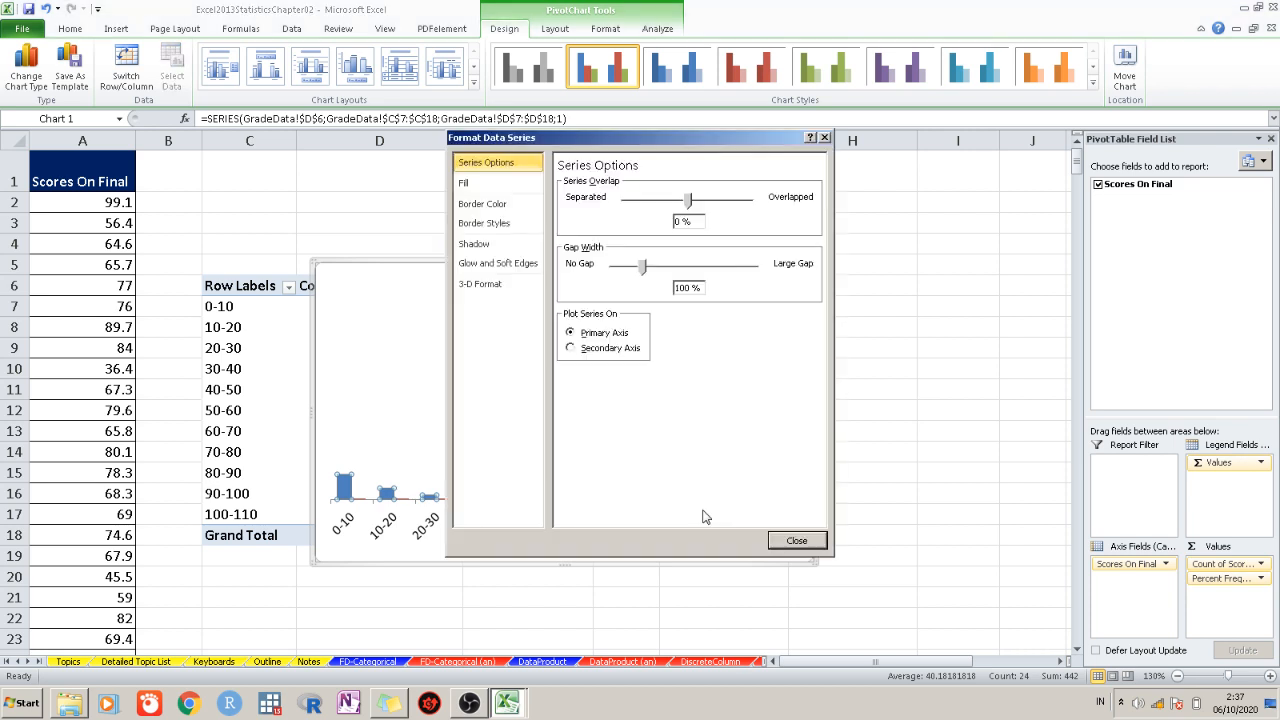
click(490, 186)
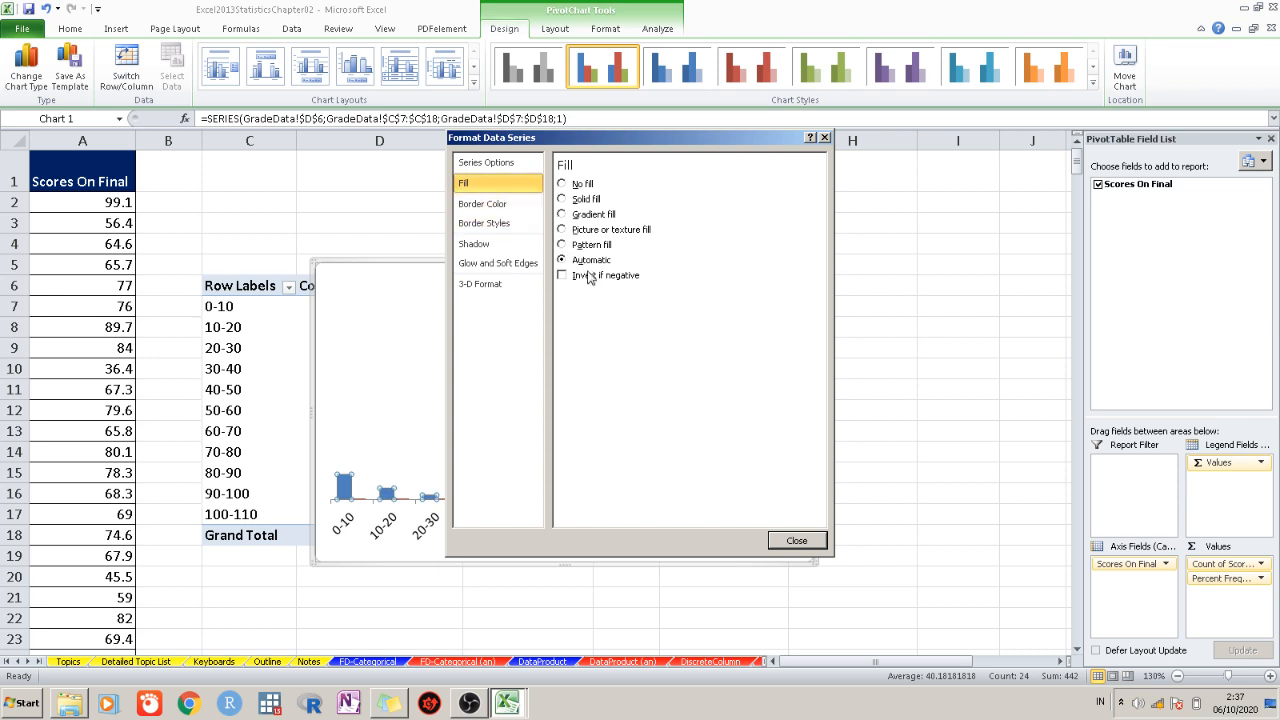
Try a chart style with shaded, bevelled columns on the pivot chart and undo it
click(788, 541)
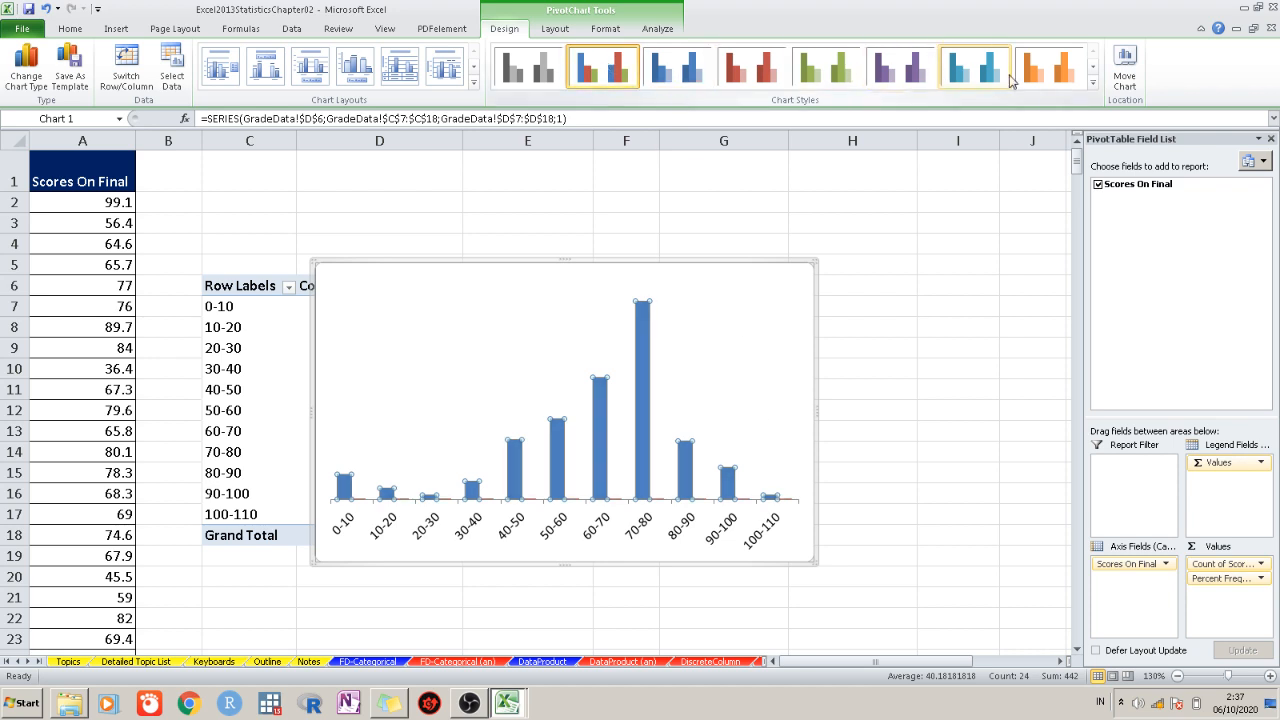
click(1093, 82)
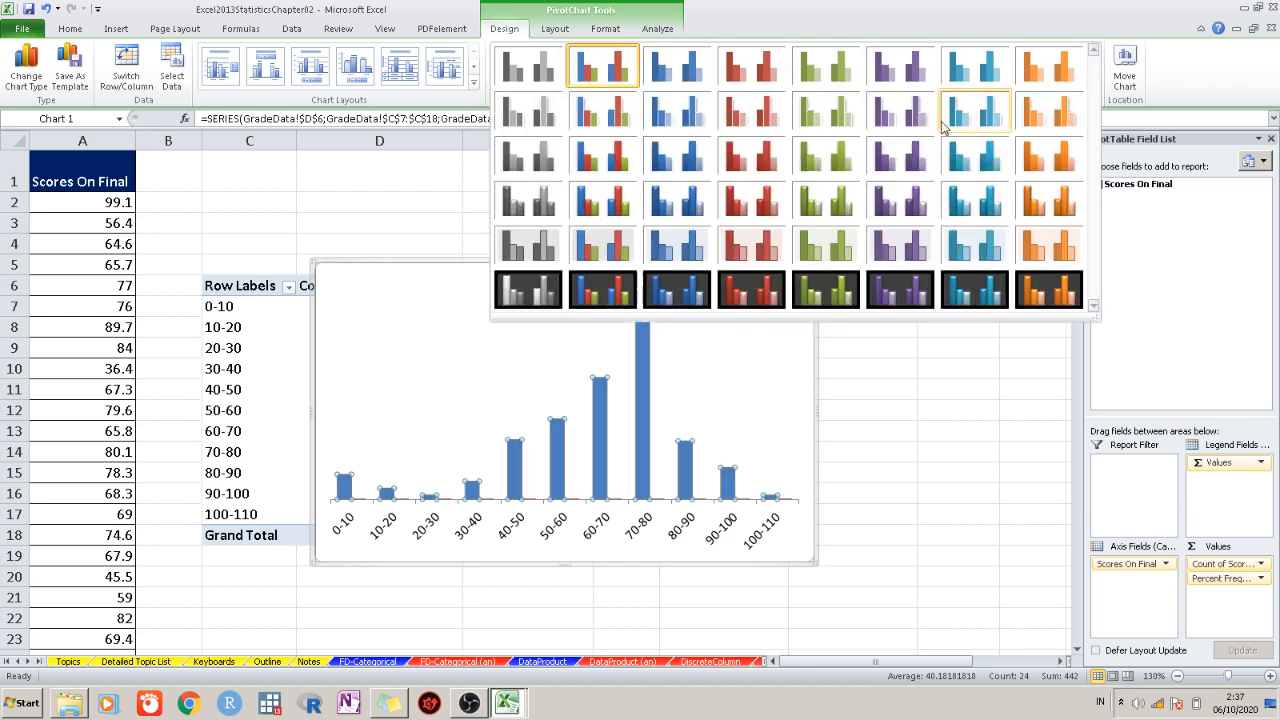
click(606, 236)
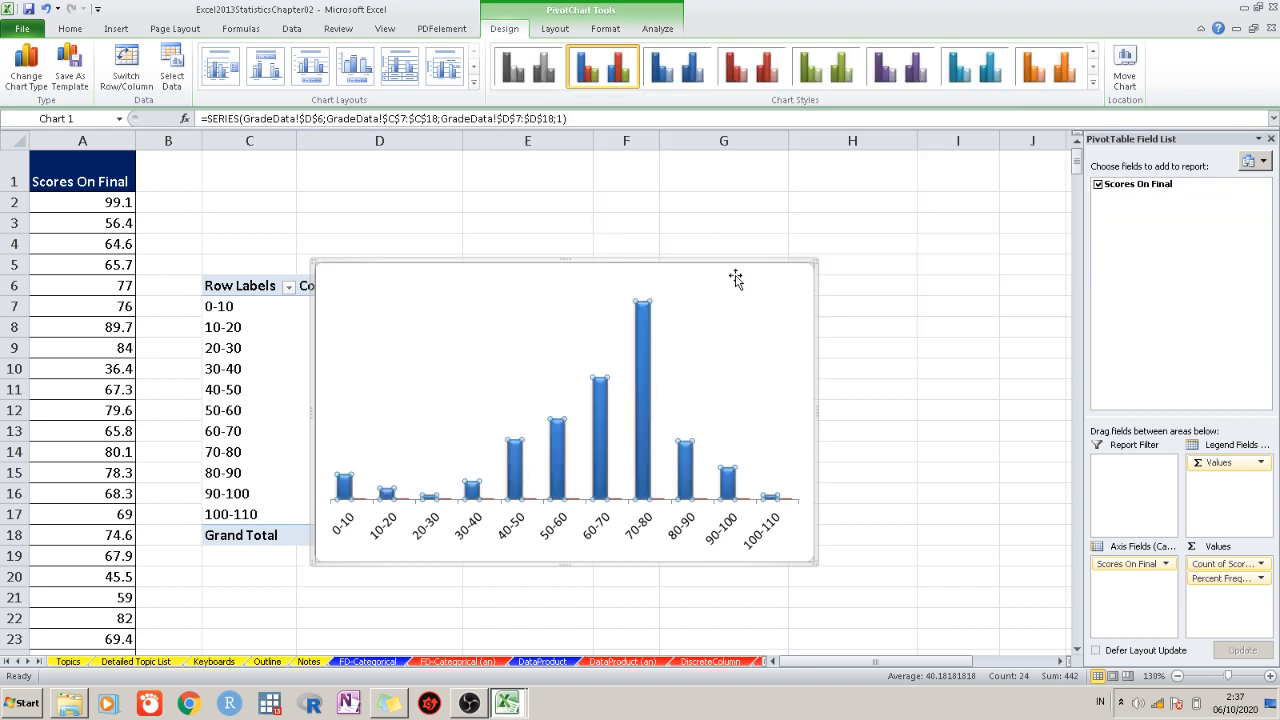
click(44, 9)
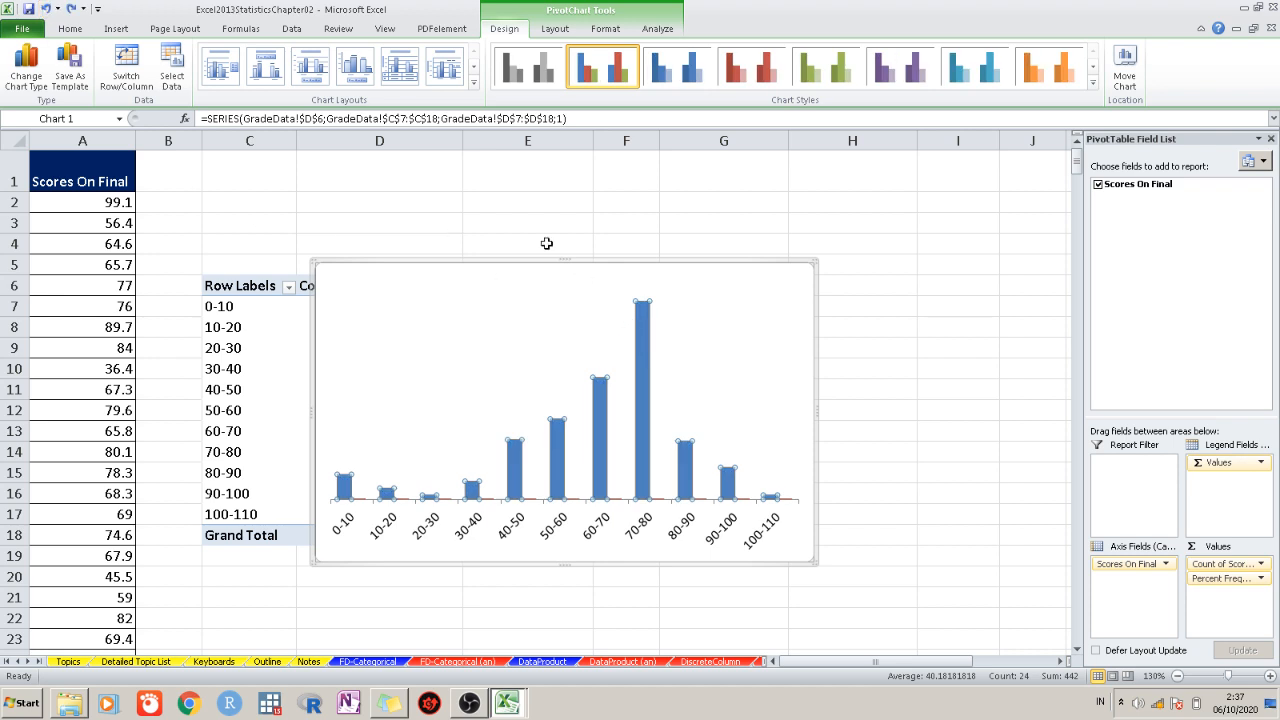
Try a chart layout with a chart title and axis titles on the pivot chart and undo it
click(477, 88)
click(272, 114)
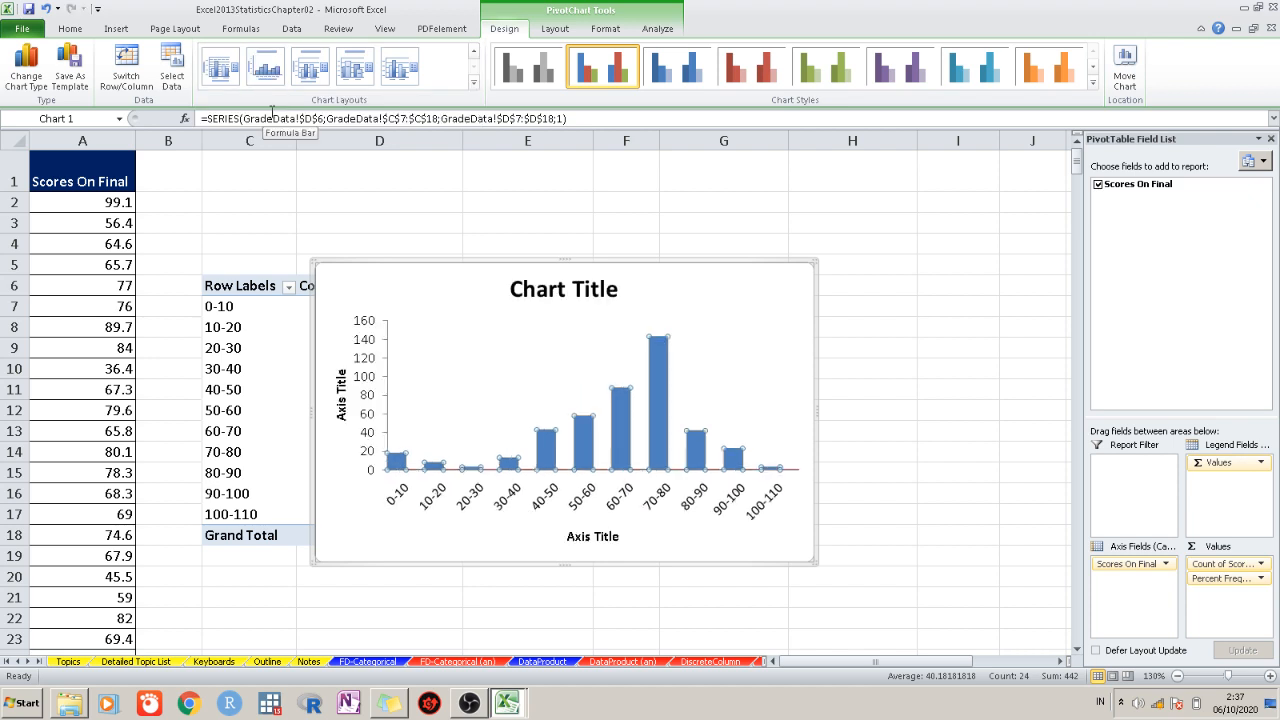
click(46, 8)
Add data labels to the Count of Scores On Final columns in the pivot chart
right_click(643, 322)
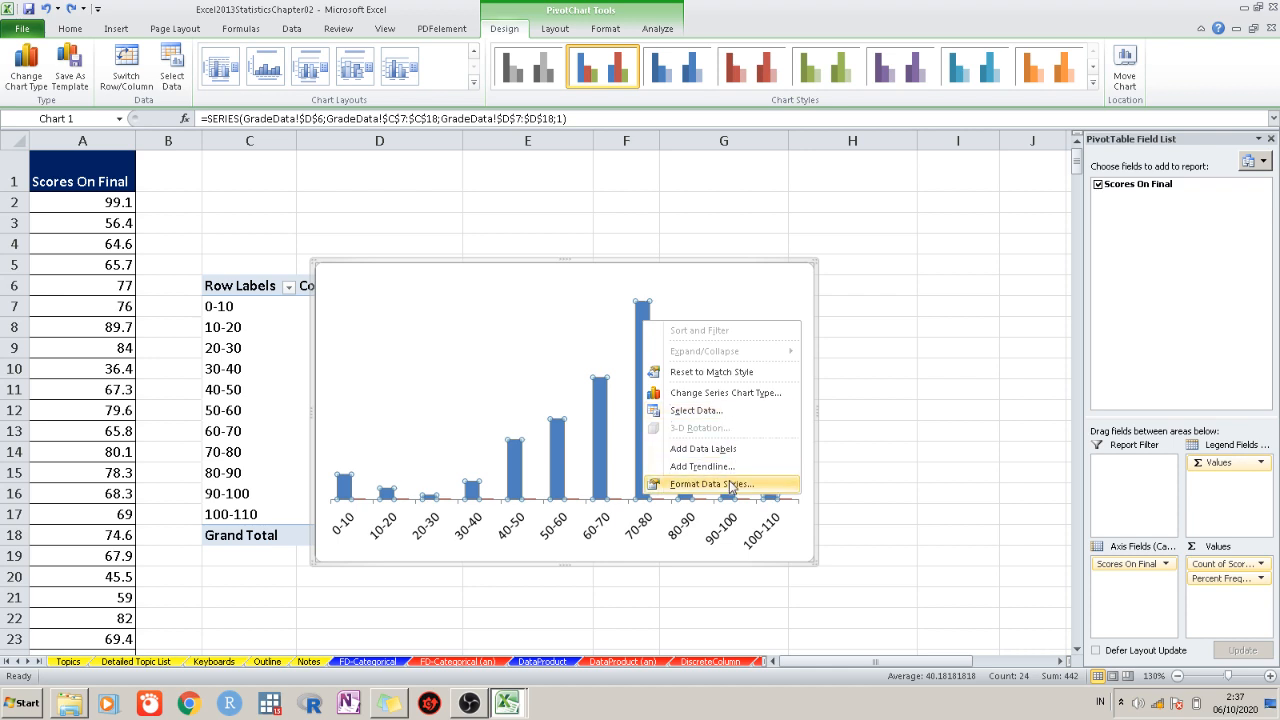
click(725, 451)
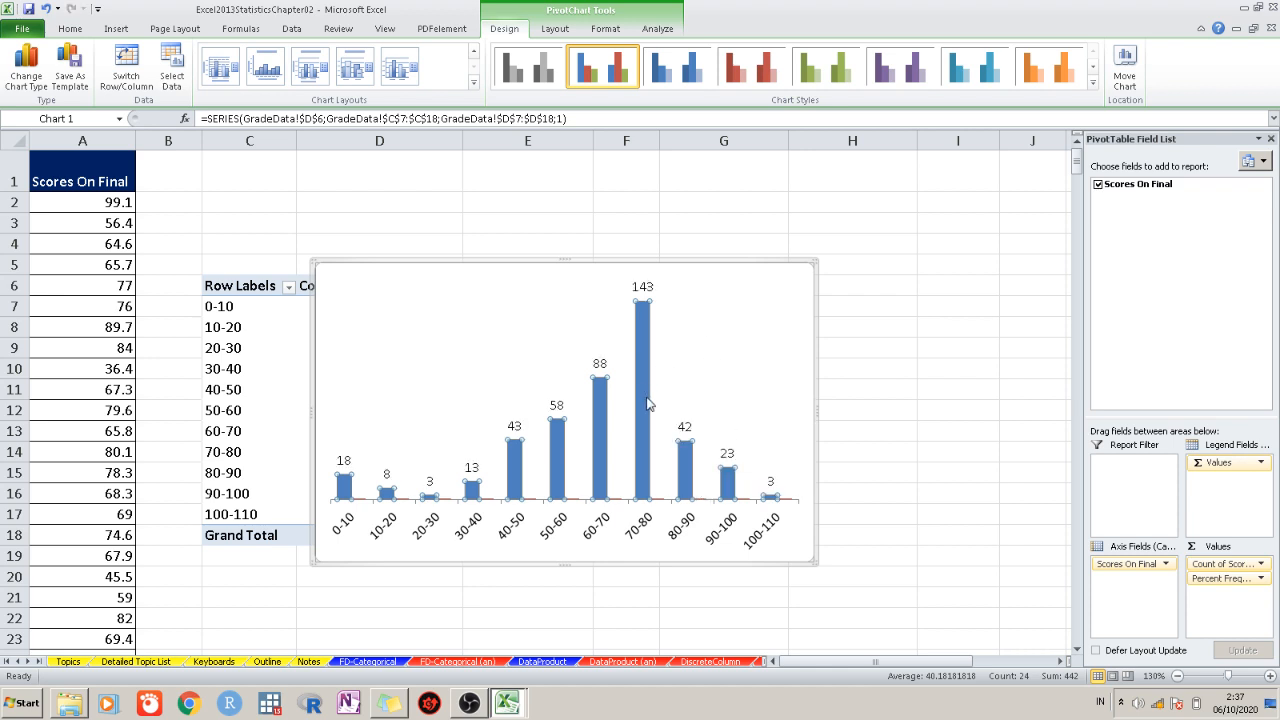
right_click(642, 380)
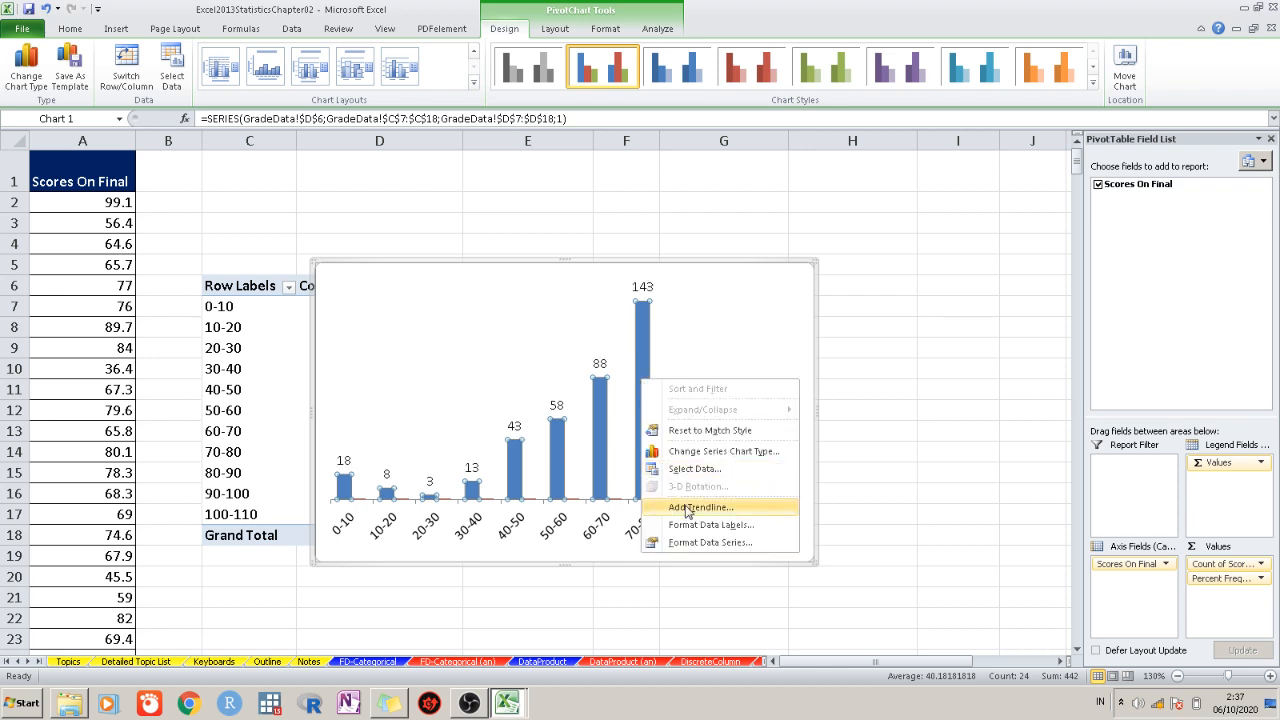
click(753, 543)
click(795, 541)
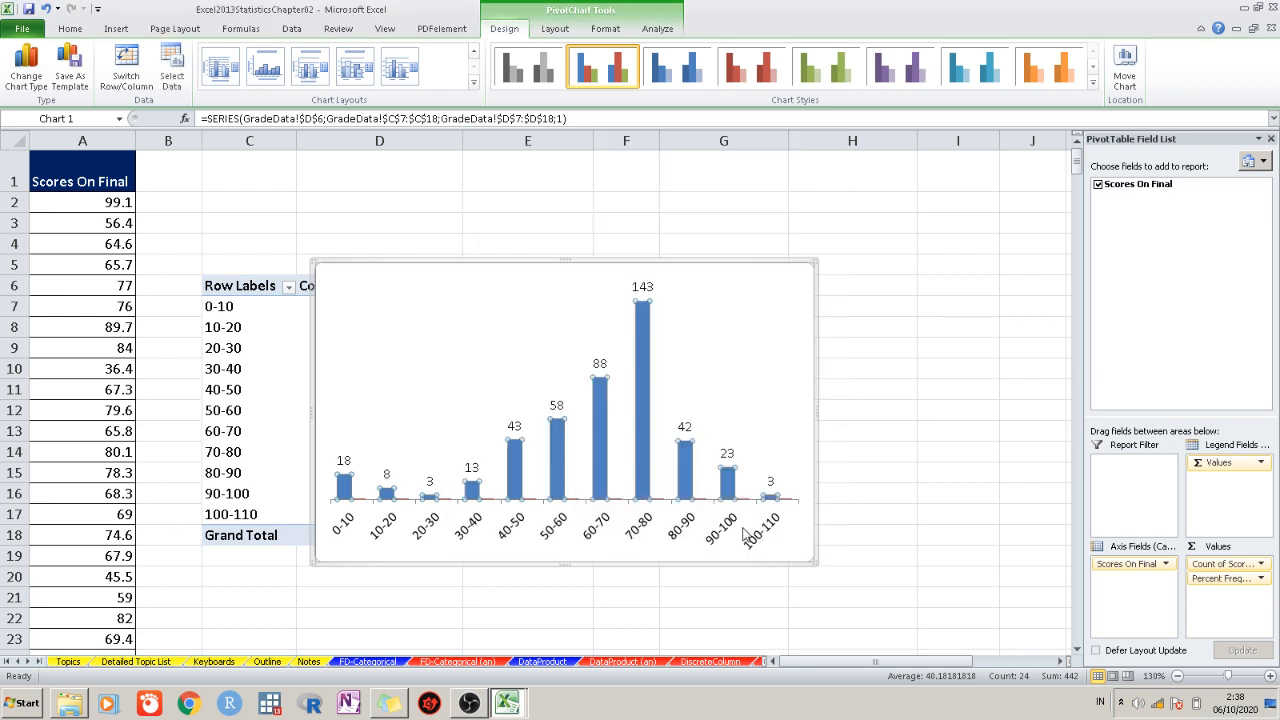
right_click(642, 427)
click(642, 350)
Try moving the chart off the frequency table and shifting its plot area, and undo these moves
drag(691, 277, 881, 392)
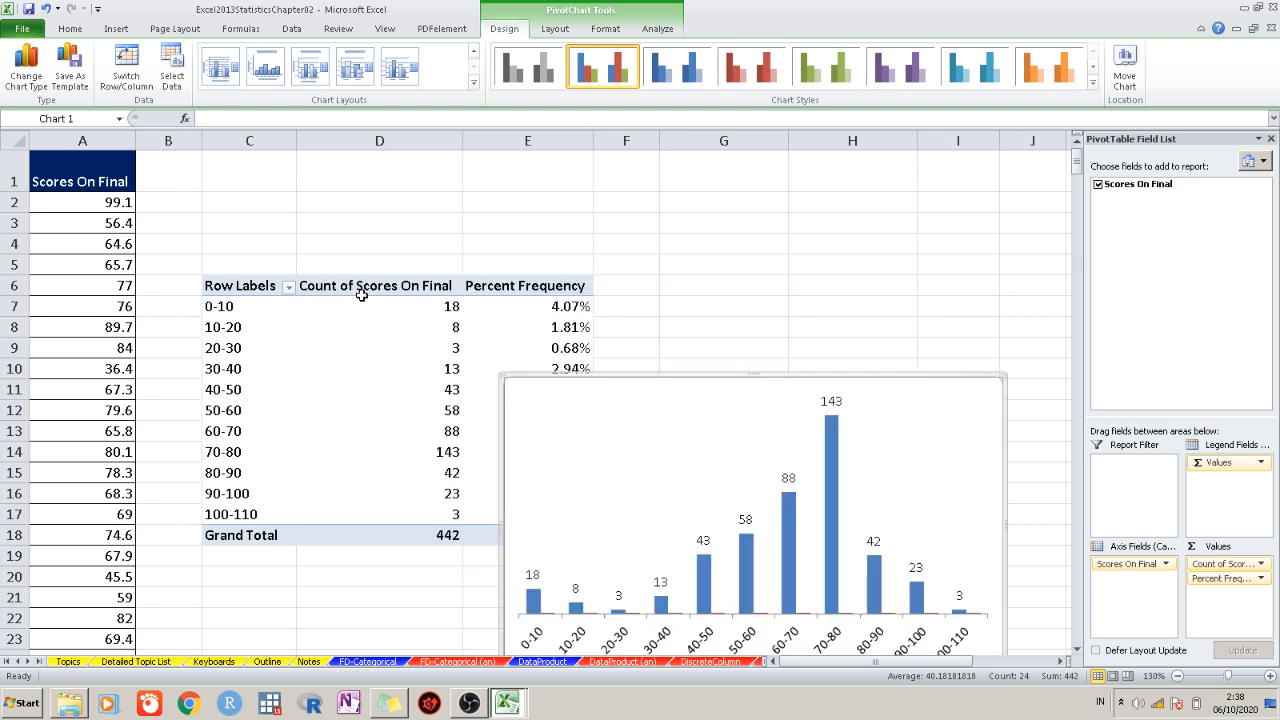
click(949, 436)
drag(949, 436, 937, 363)
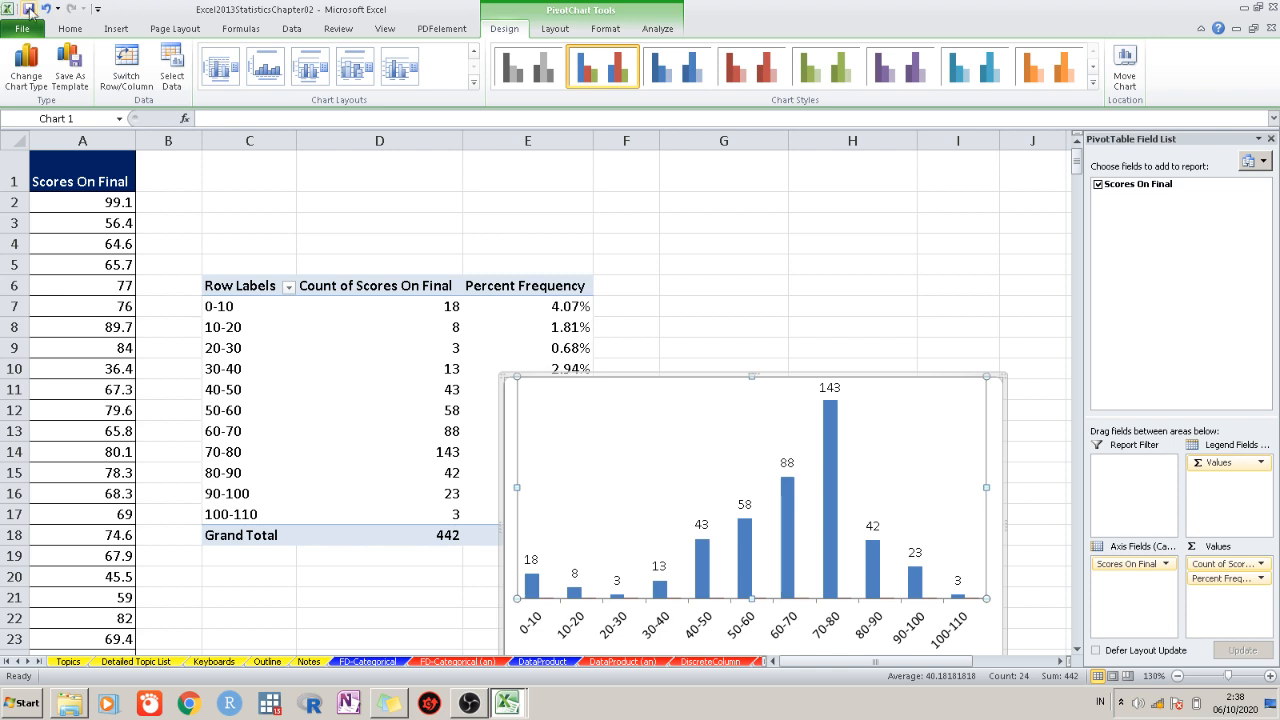
drag(717, 410, 727, 264)
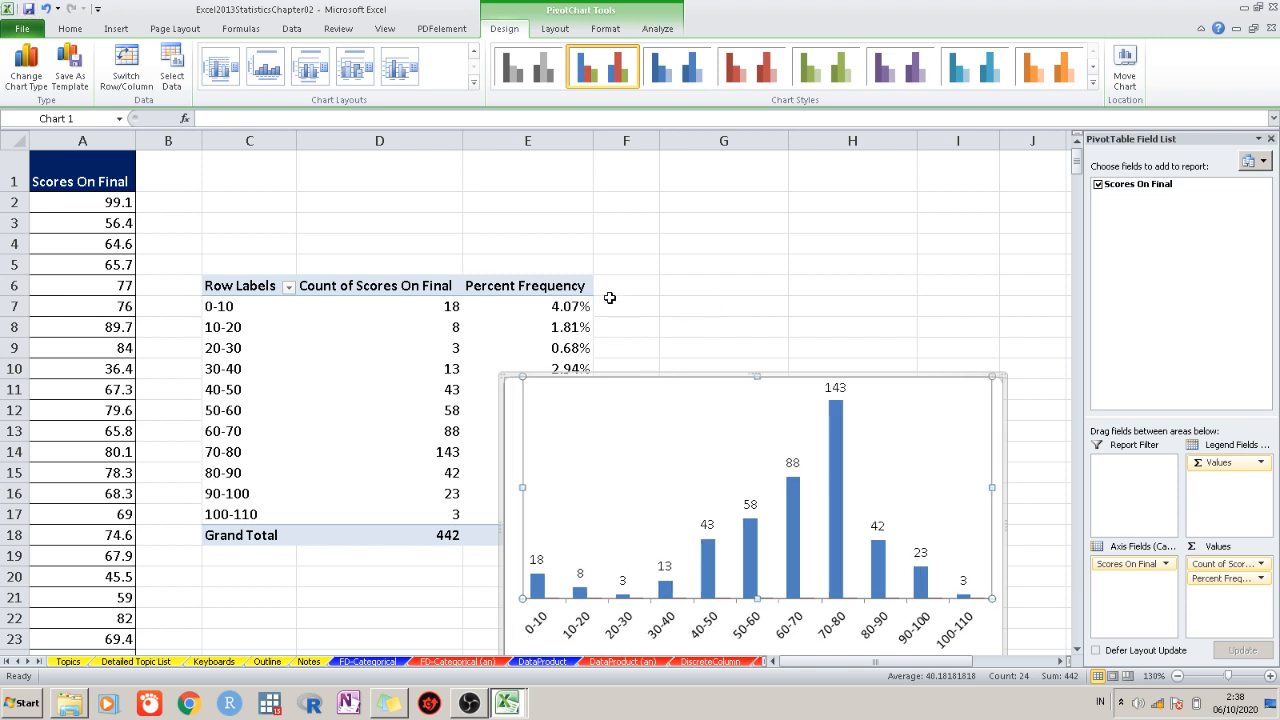
click(45, 8)
click(45, 8)
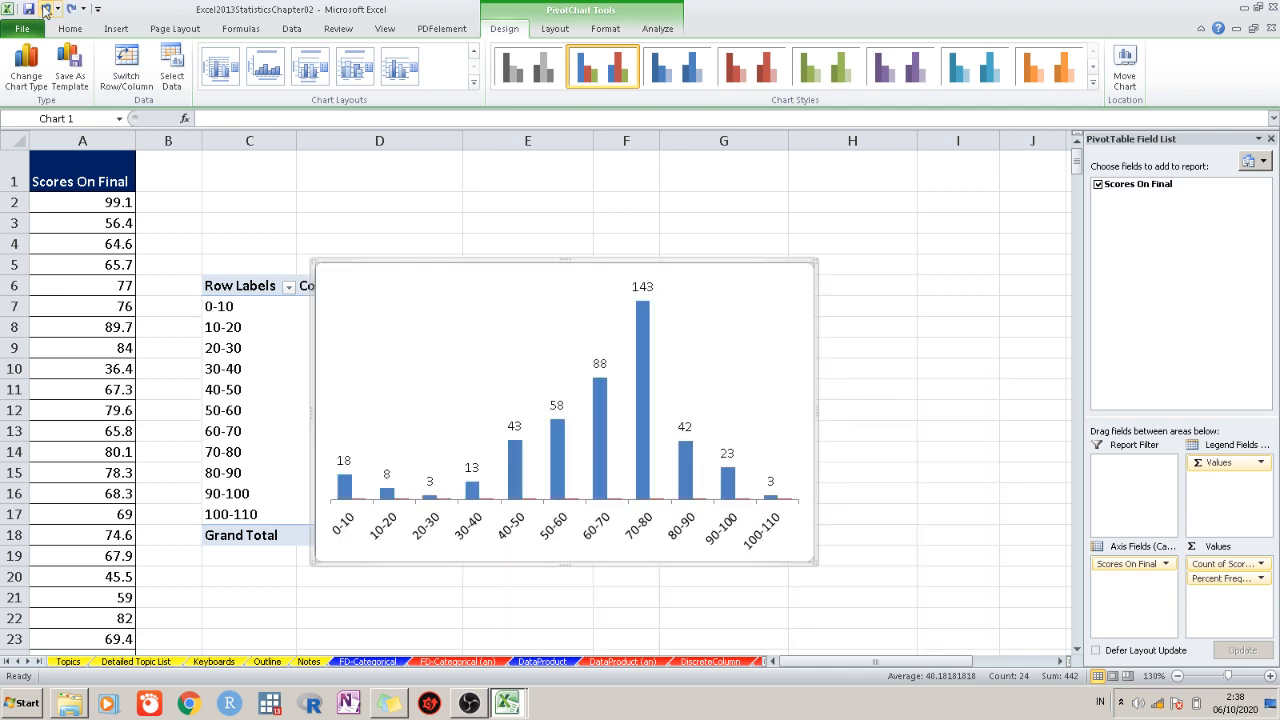
right_click(490, 355)
click(531, 428)
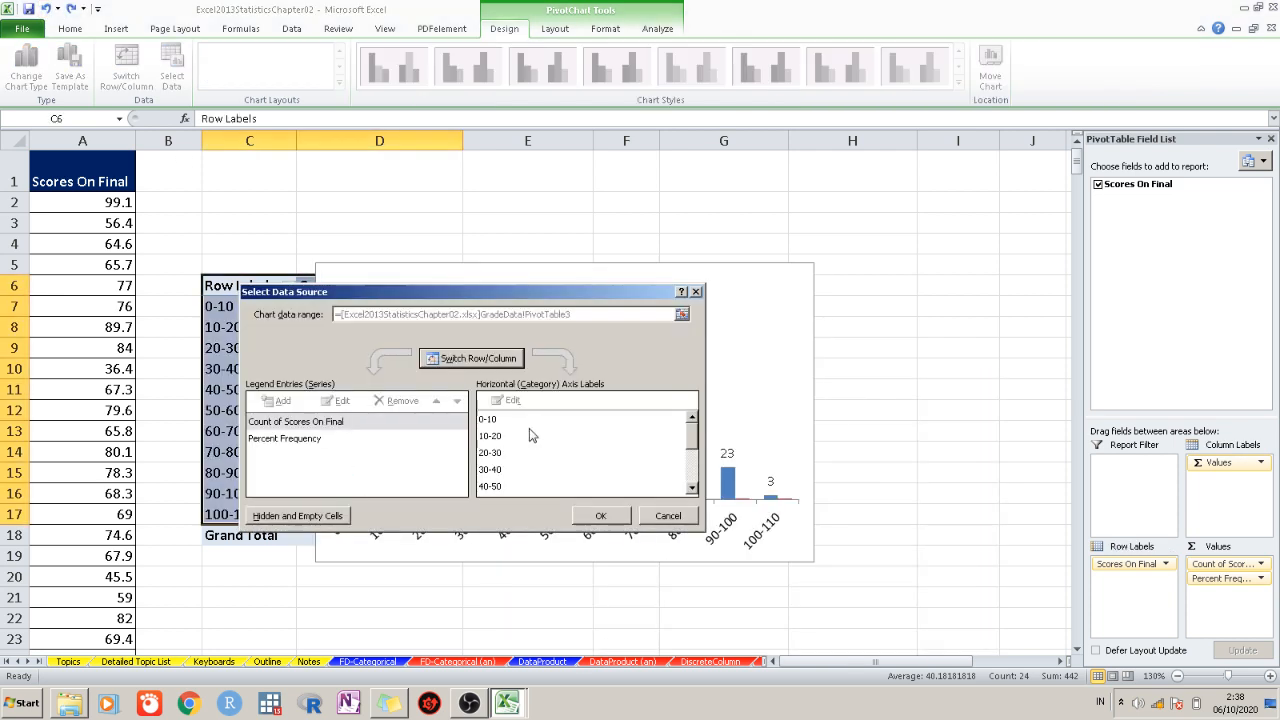
click(303, 444)
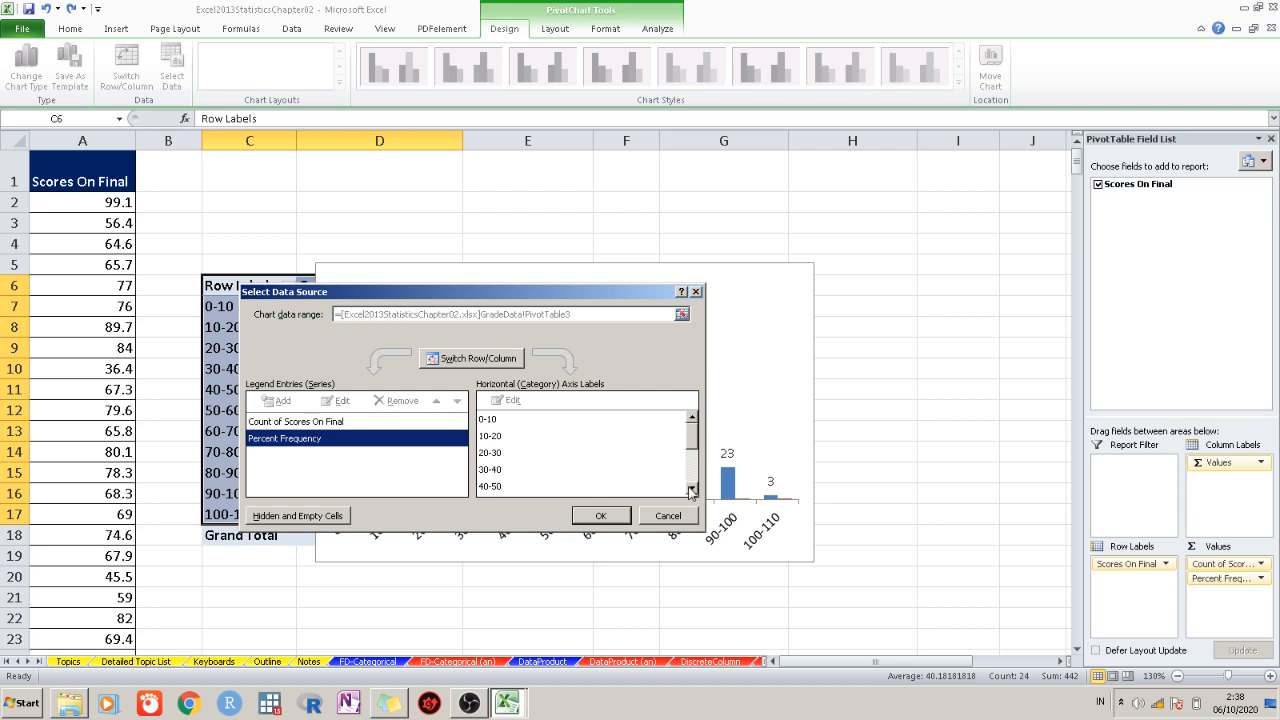
click(664, 517)
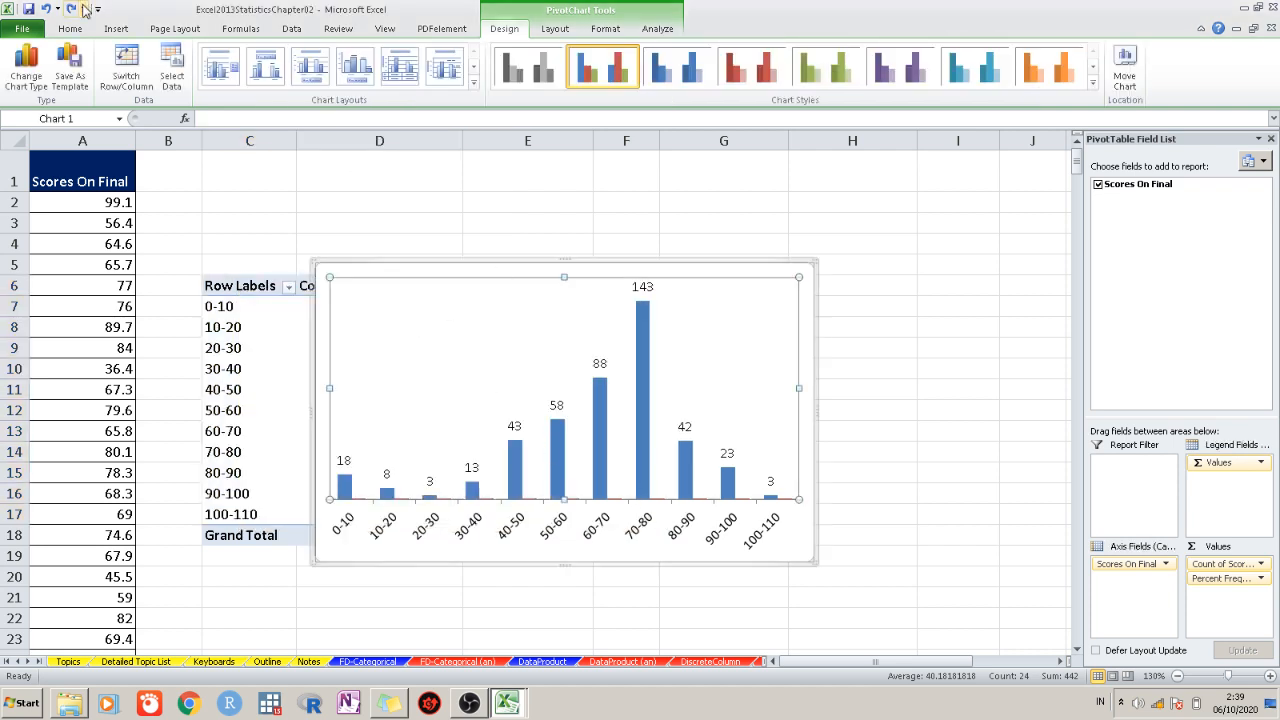
Undo the data labels and delete the two-series pivot chart from the worksheet
click(45, 9)
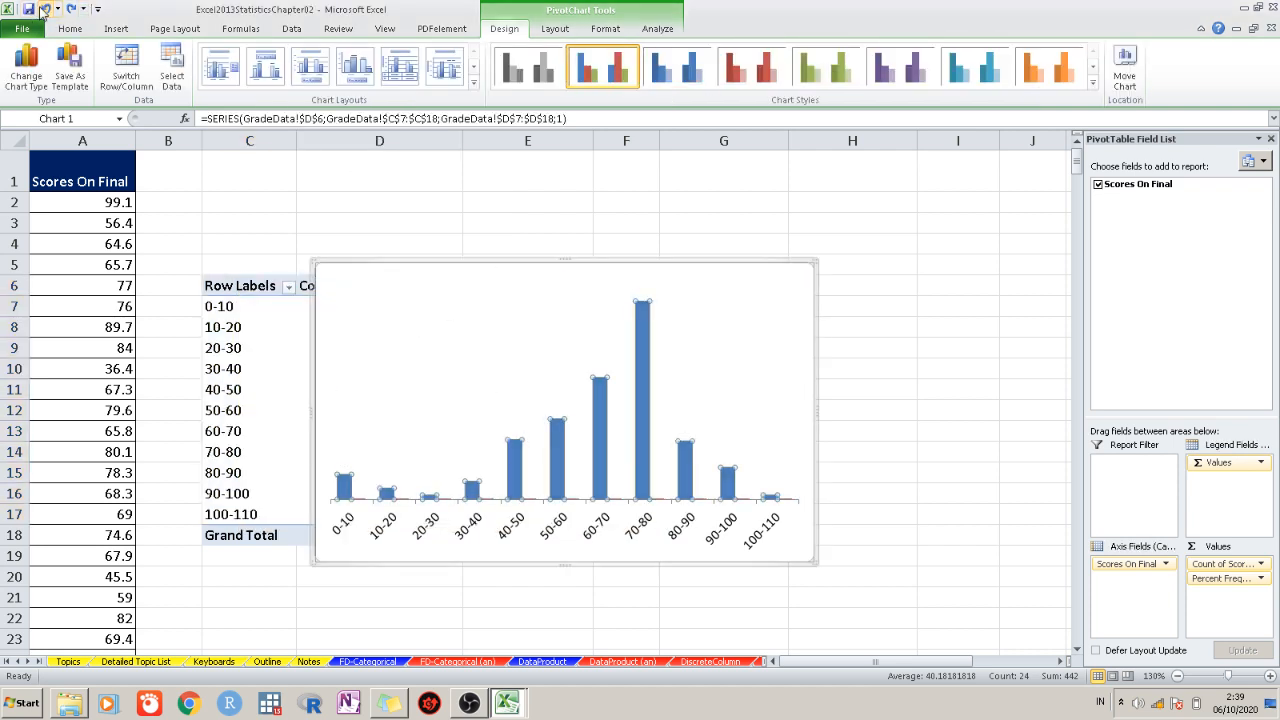
key(Delete)
click(703, 369)
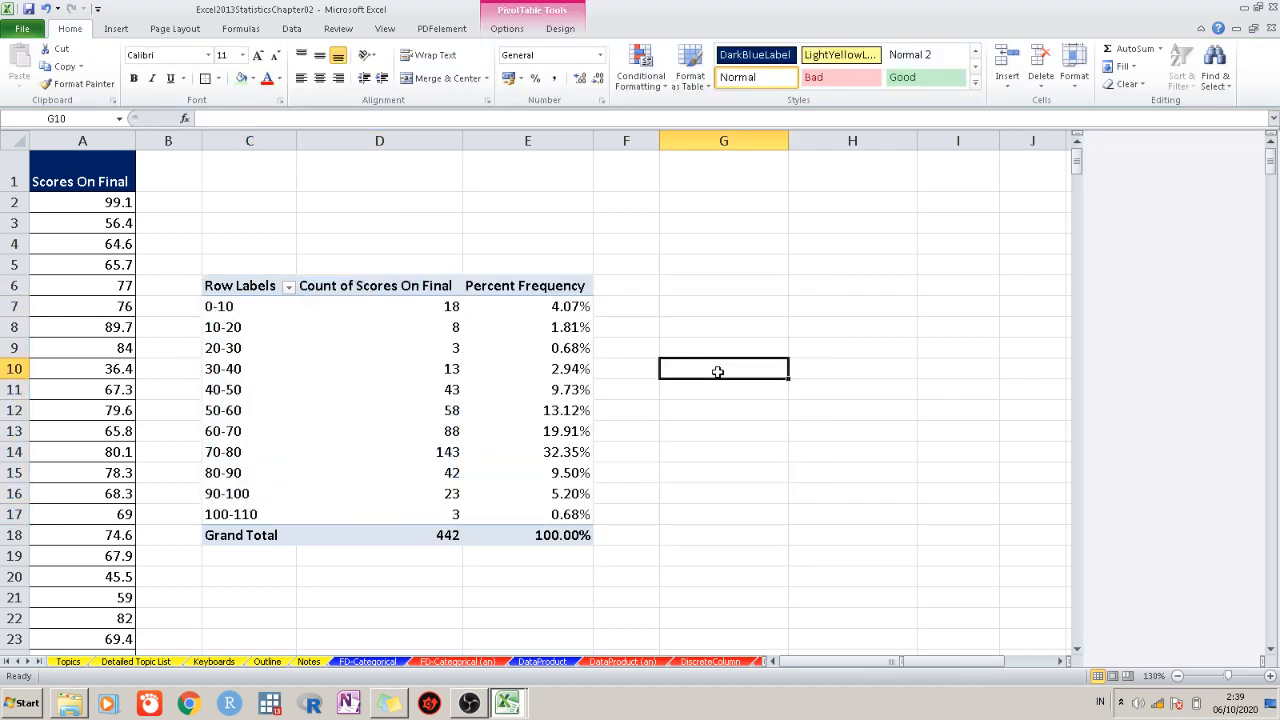
Remove the Percent Frequency field from the pivot table's values
click(588, 287)
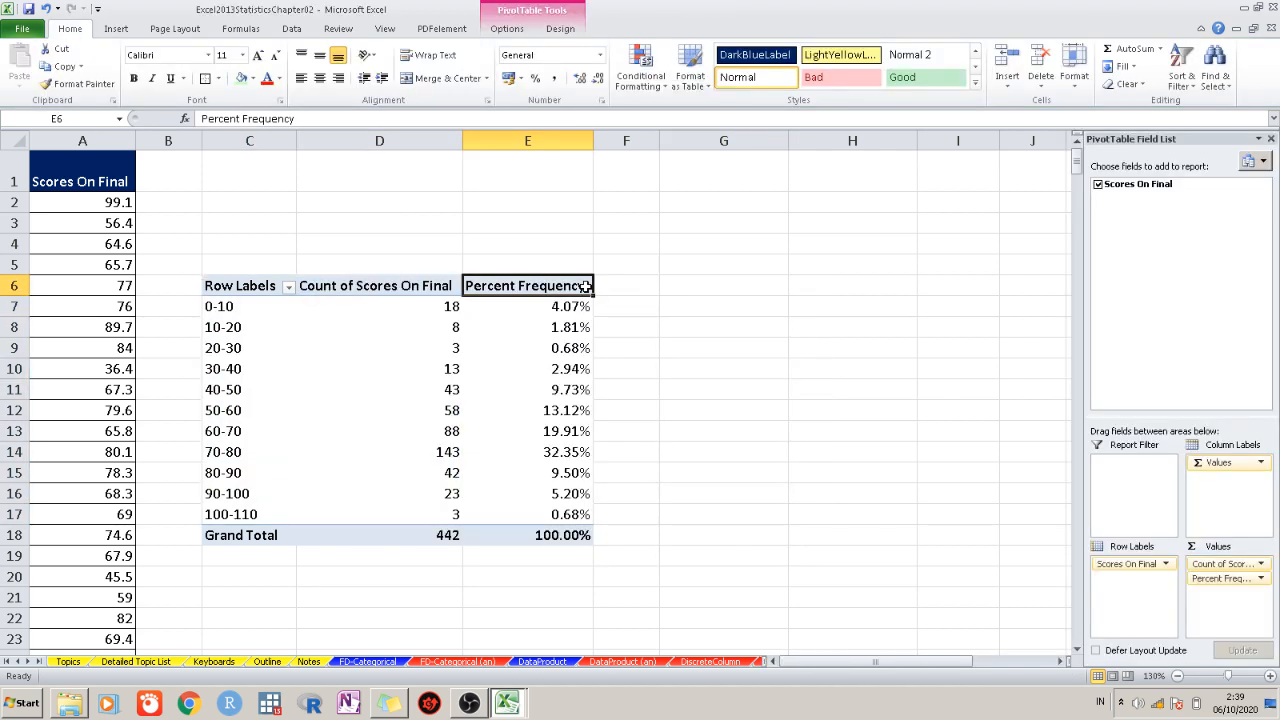
click(1240, 586)
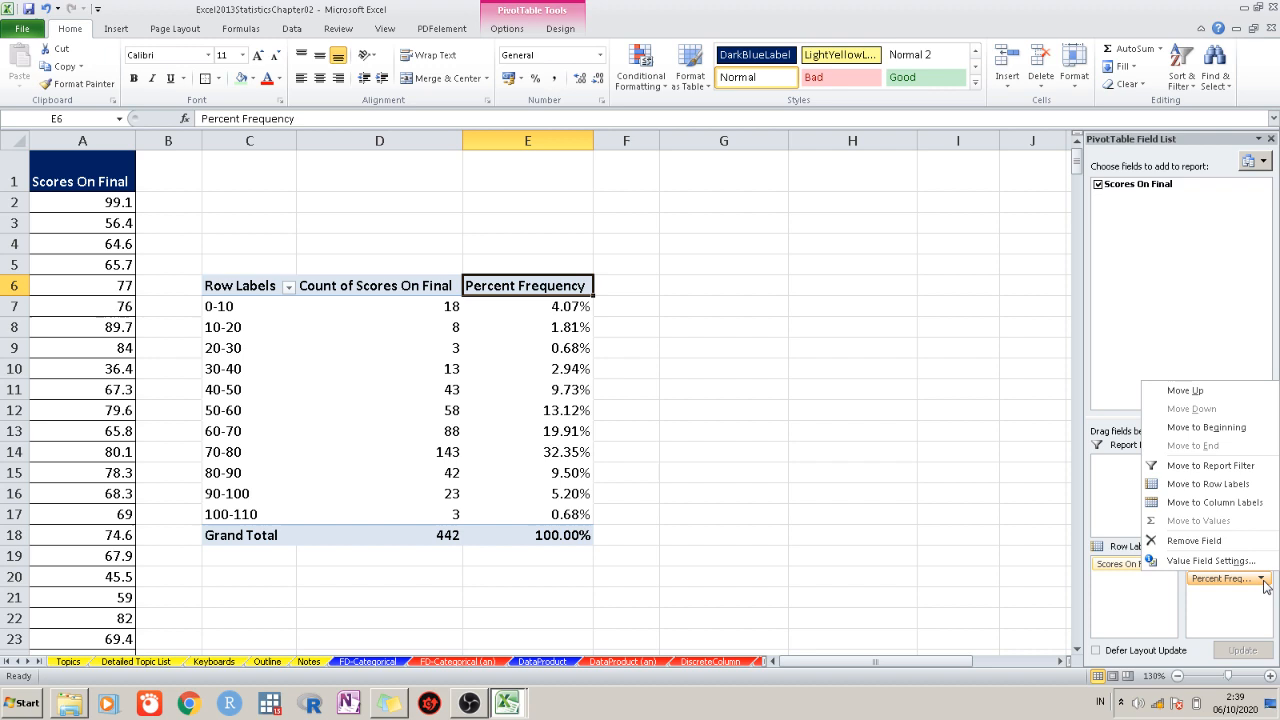
click(1214, 543)
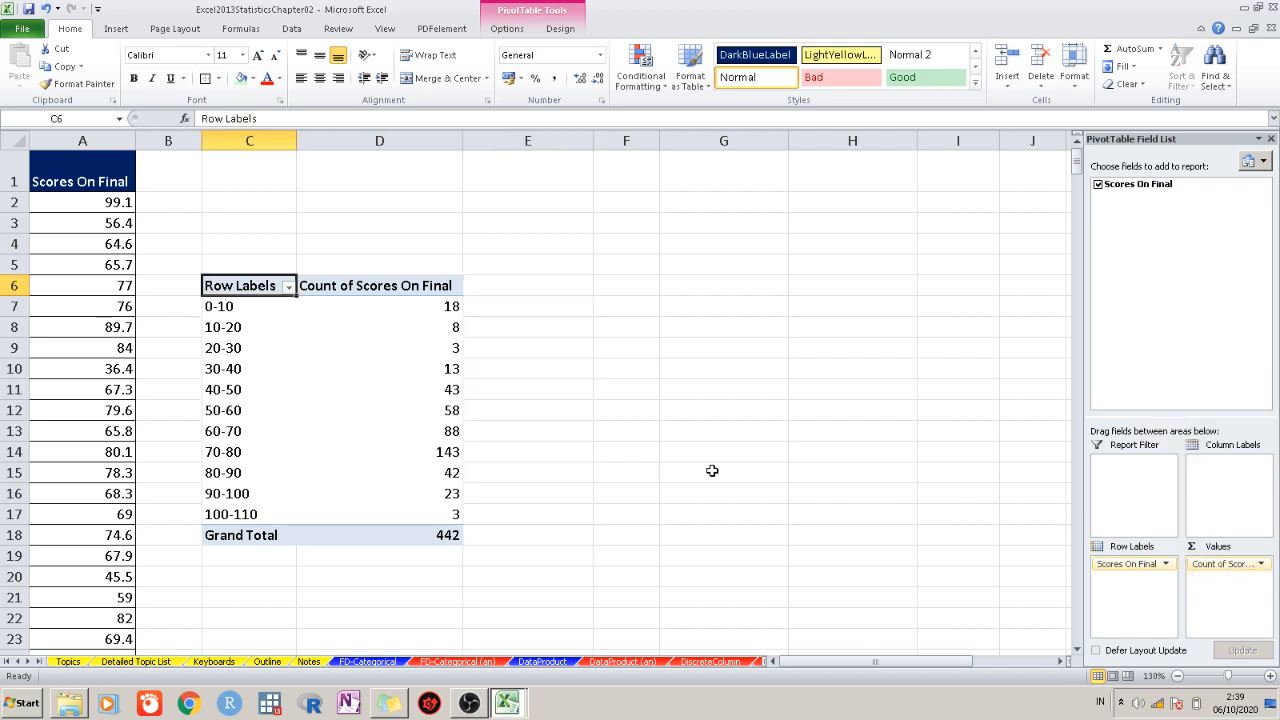
Insert a 2-D clustered column chart from the pivot table's score classes and counts in C6:D17
click(712, 411)
click(245, 285)
drag(245, 285, 404, 511)
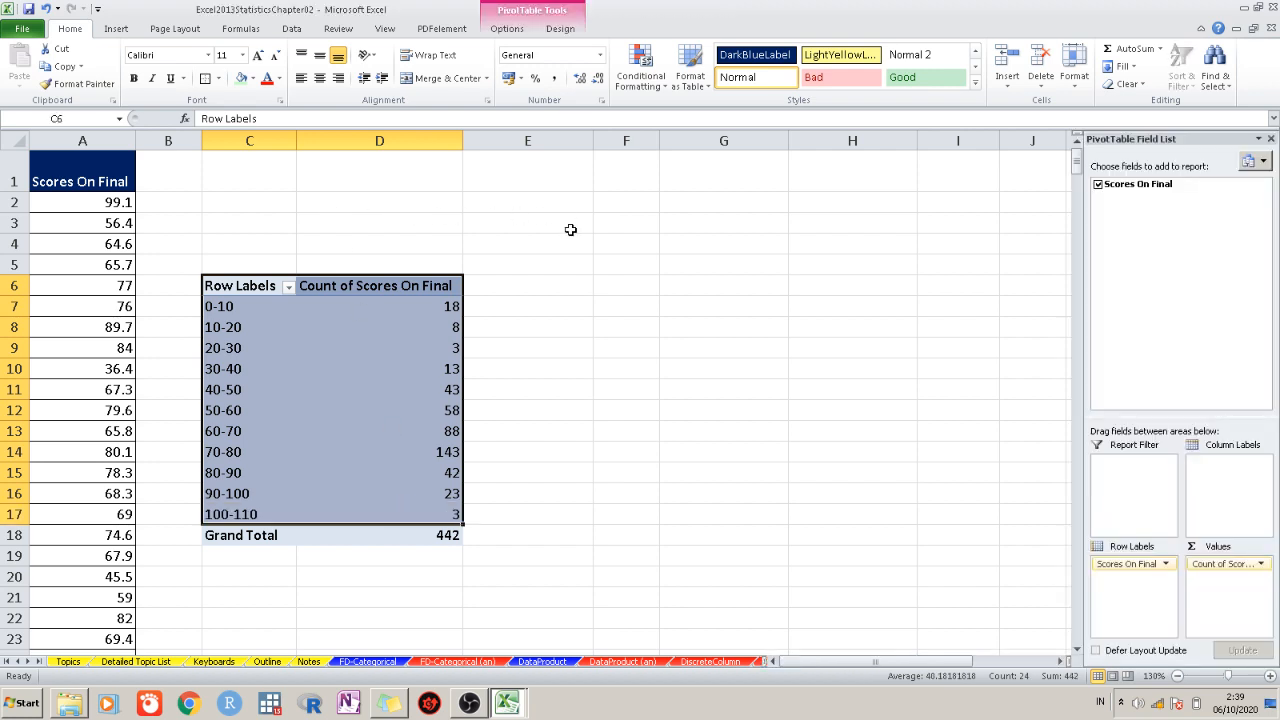
click(175, 28)
click(116, 28)
click(315, 90)
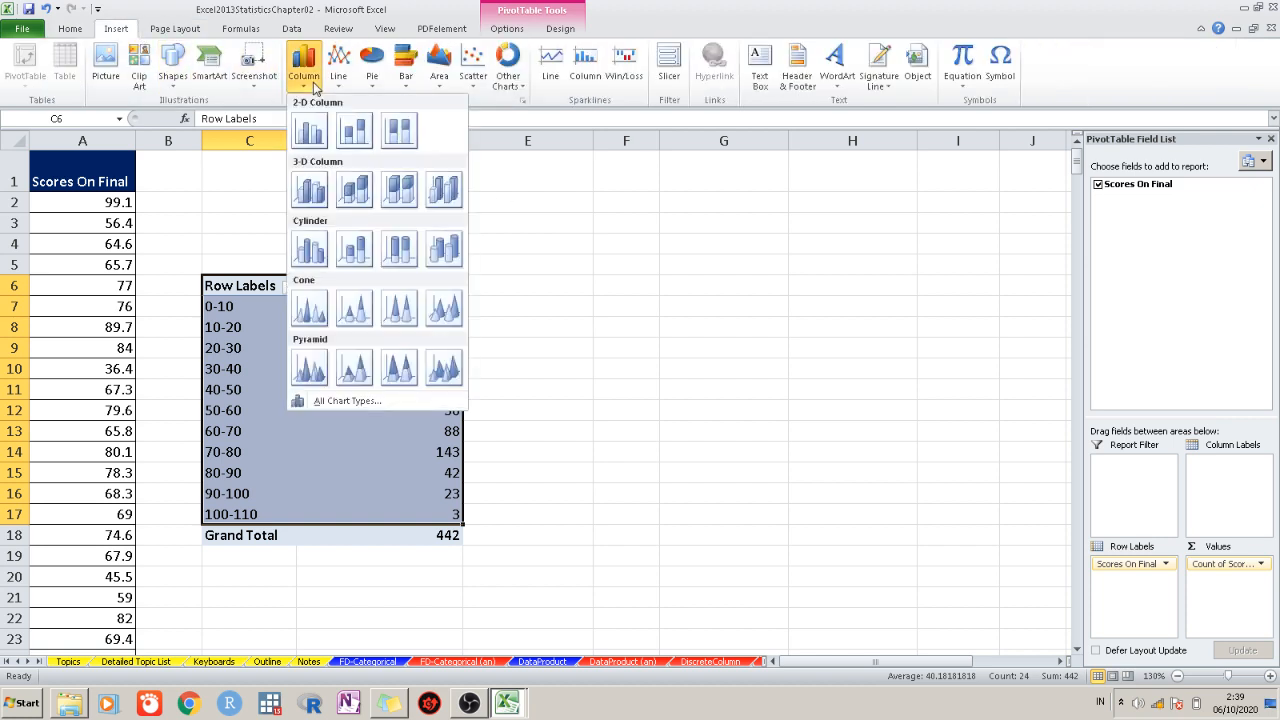
click(308, 130)
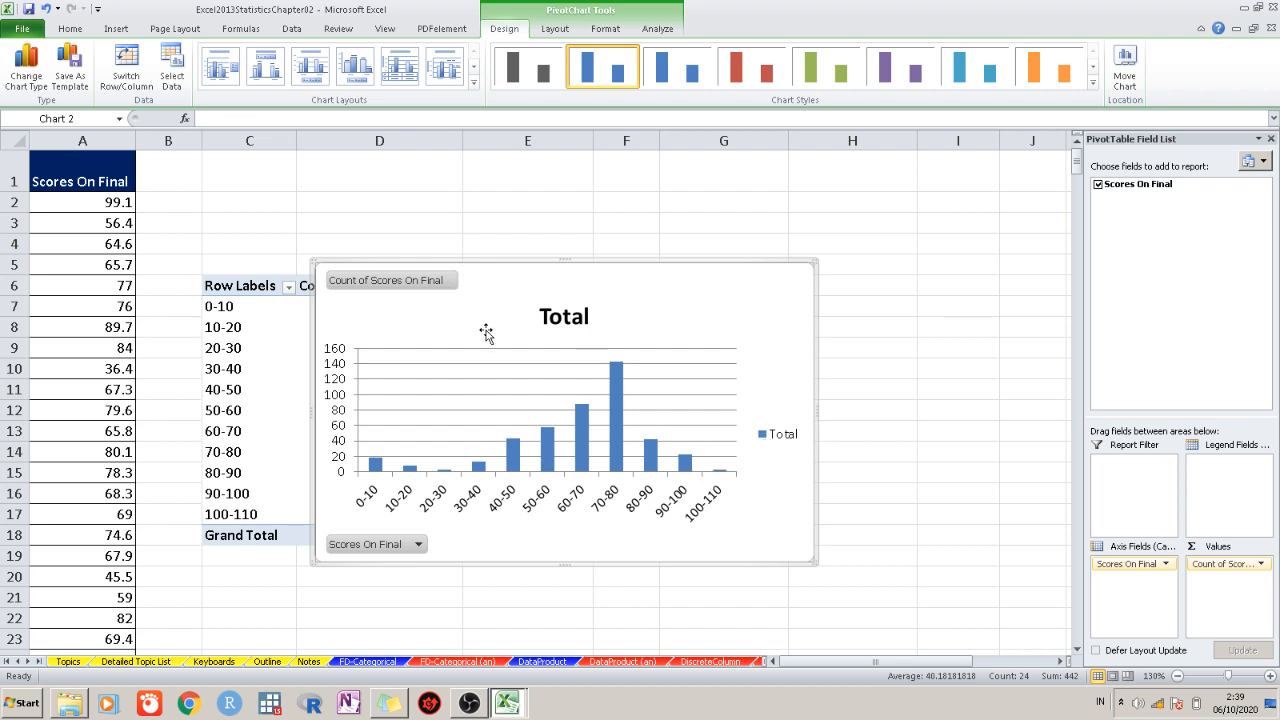
Delete the horizontal gridlines and the vertical axis from the new pivot chart
click(639, 380)
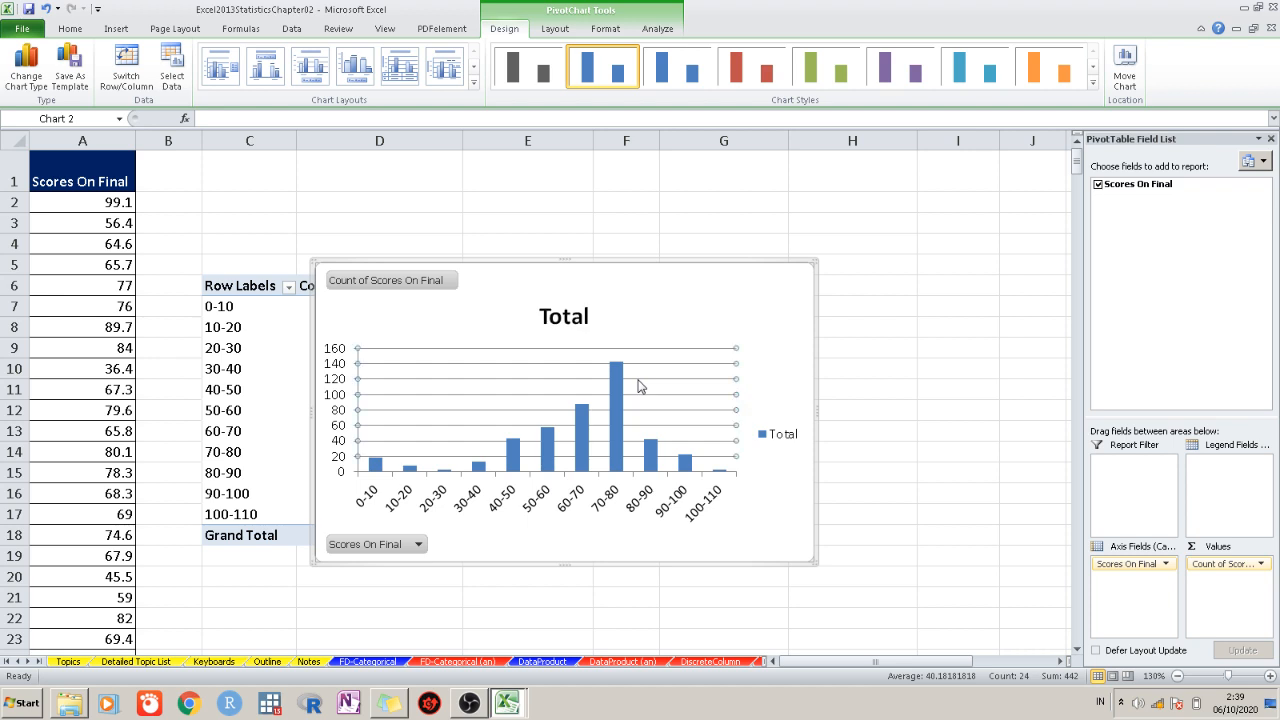
key(Delete)
click(348, 420)
key(Delete)
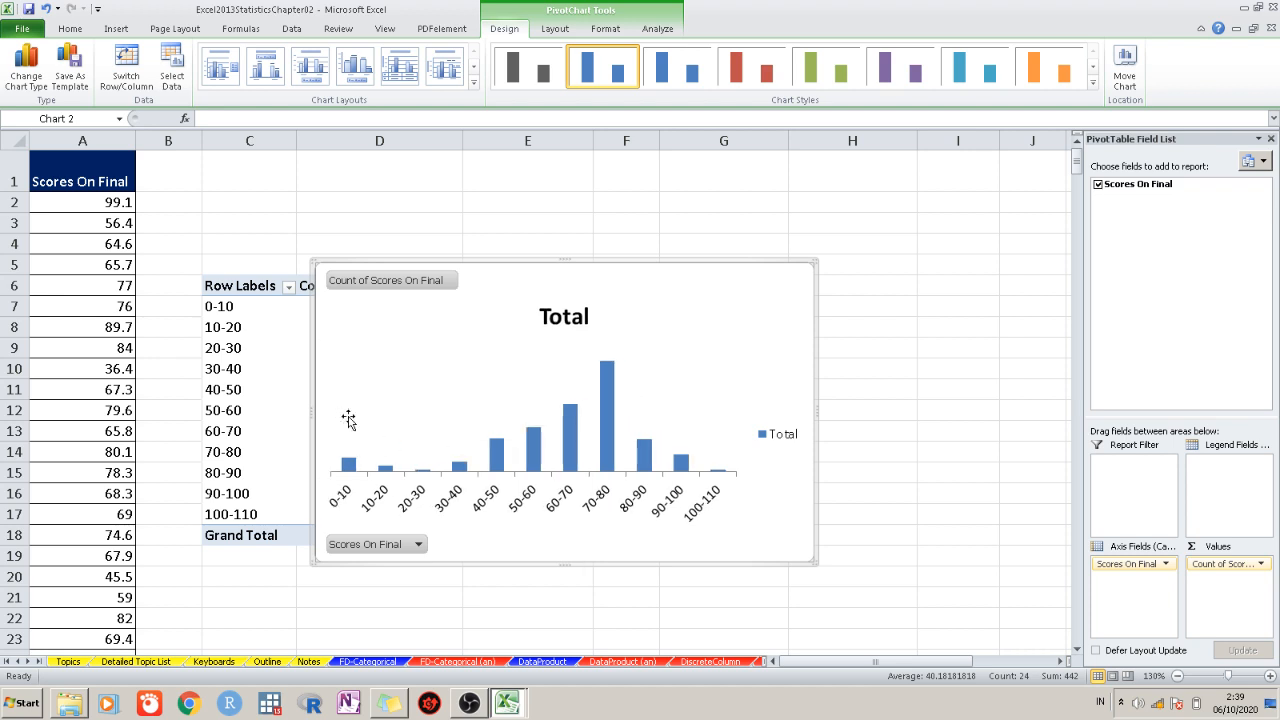
Hide all field buttons on the pivot chart
right_click(608, 429)
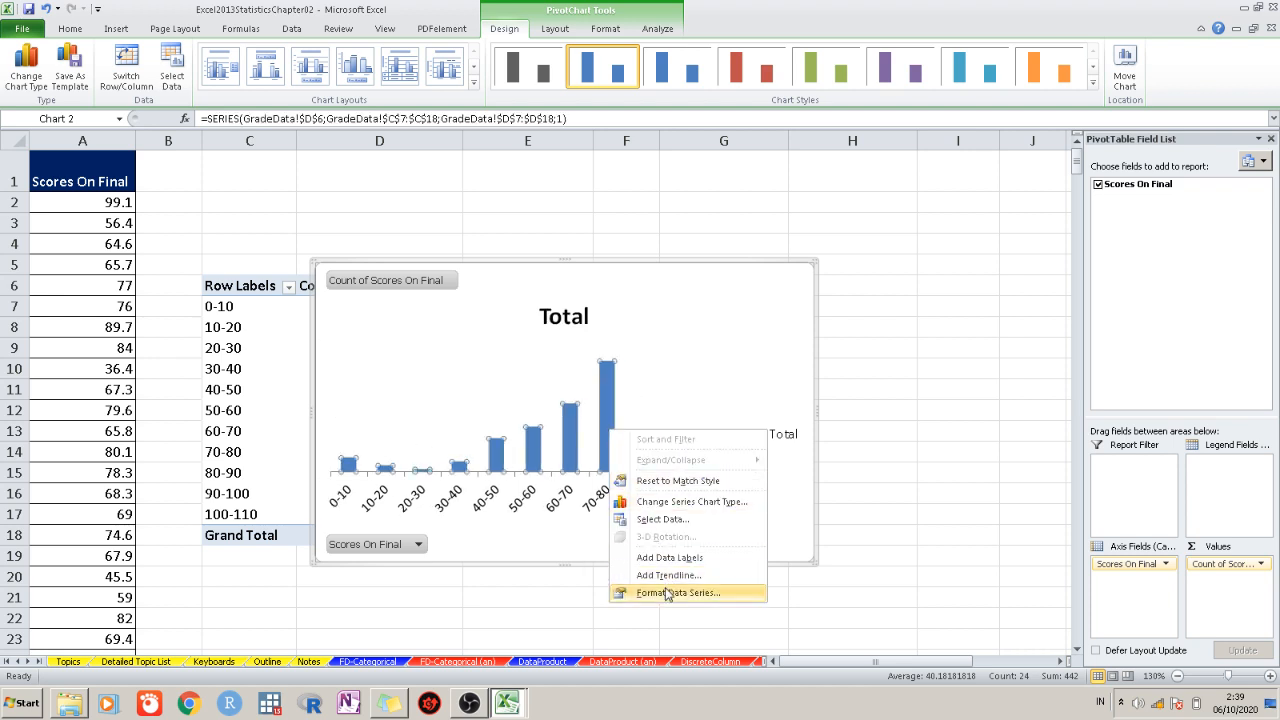
click(445, 285)
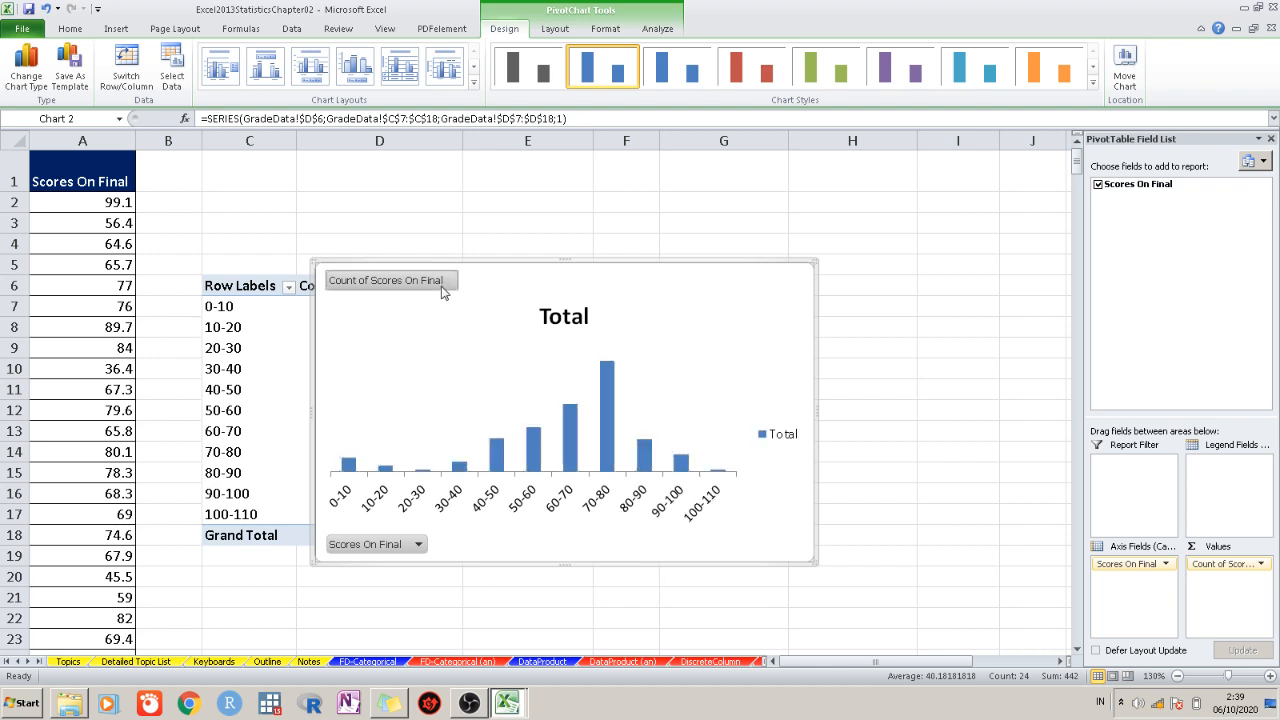
right_click(442, 286)
click(531, 465)
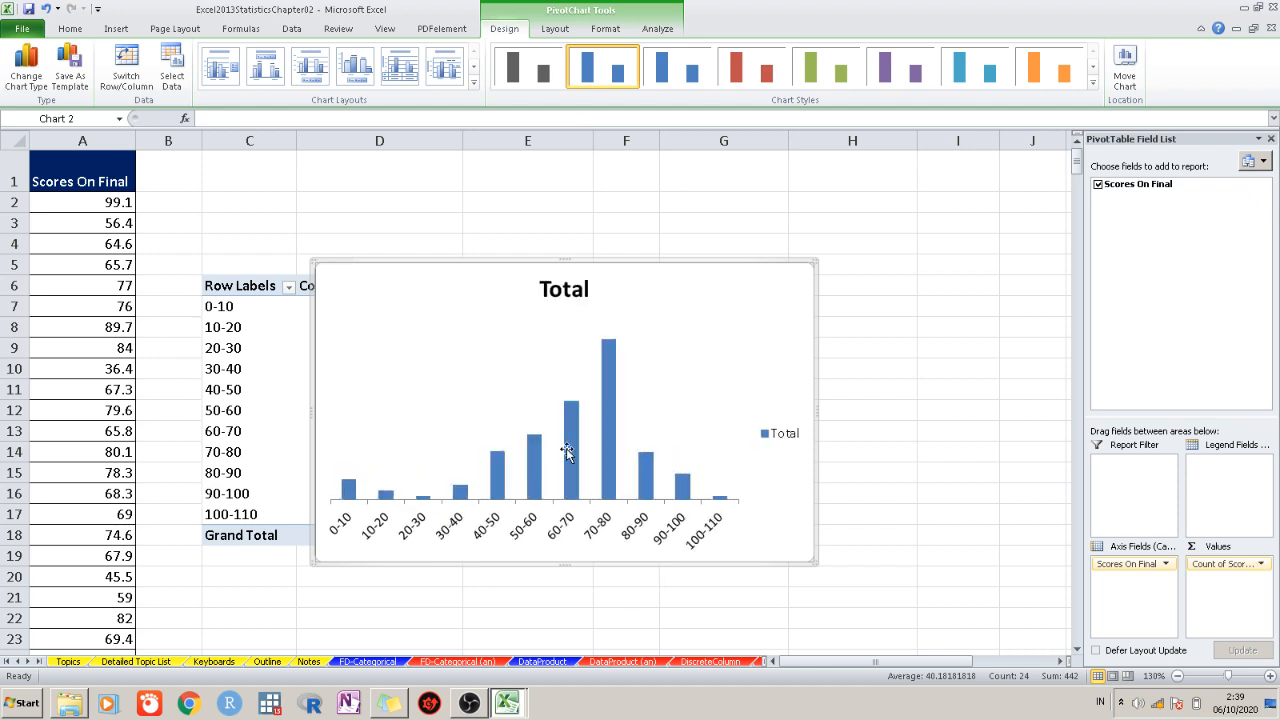
Set the column series' gap width to 0% so the bars touch like a histogram
right_click(608, 418)
click(652, 576)
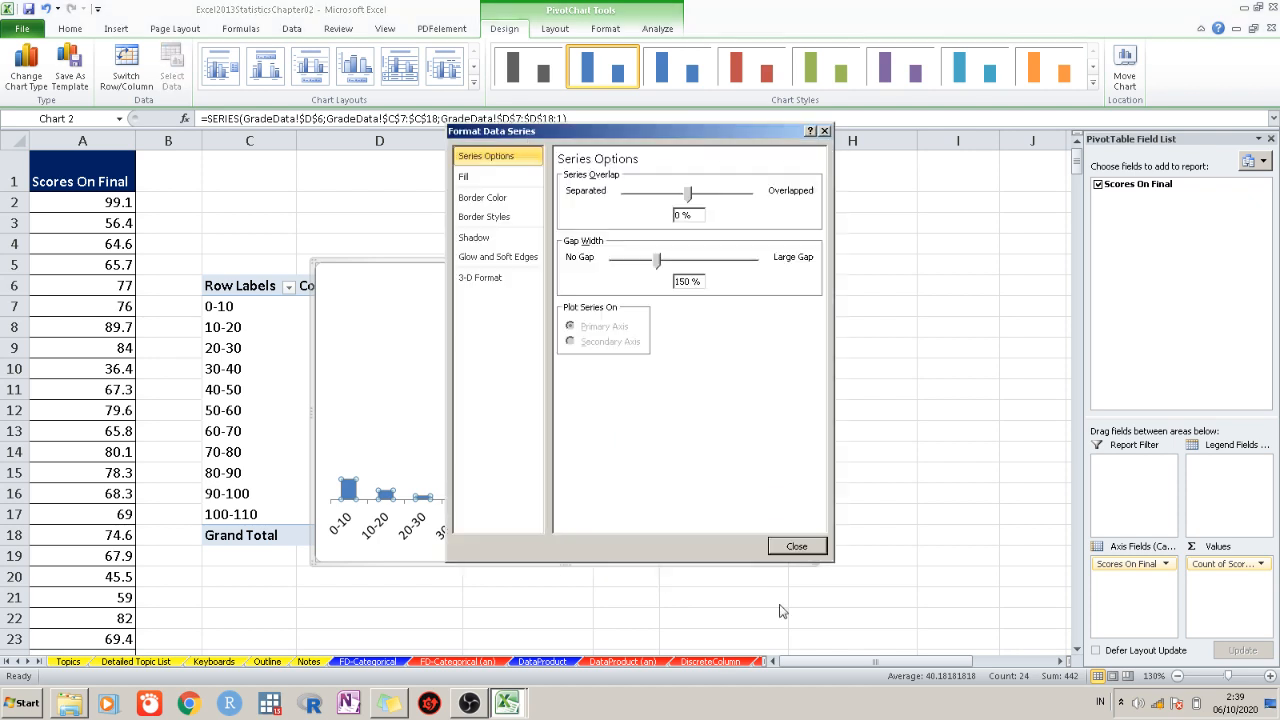
drag(656, 259, 571, 276)
click(805, 547)
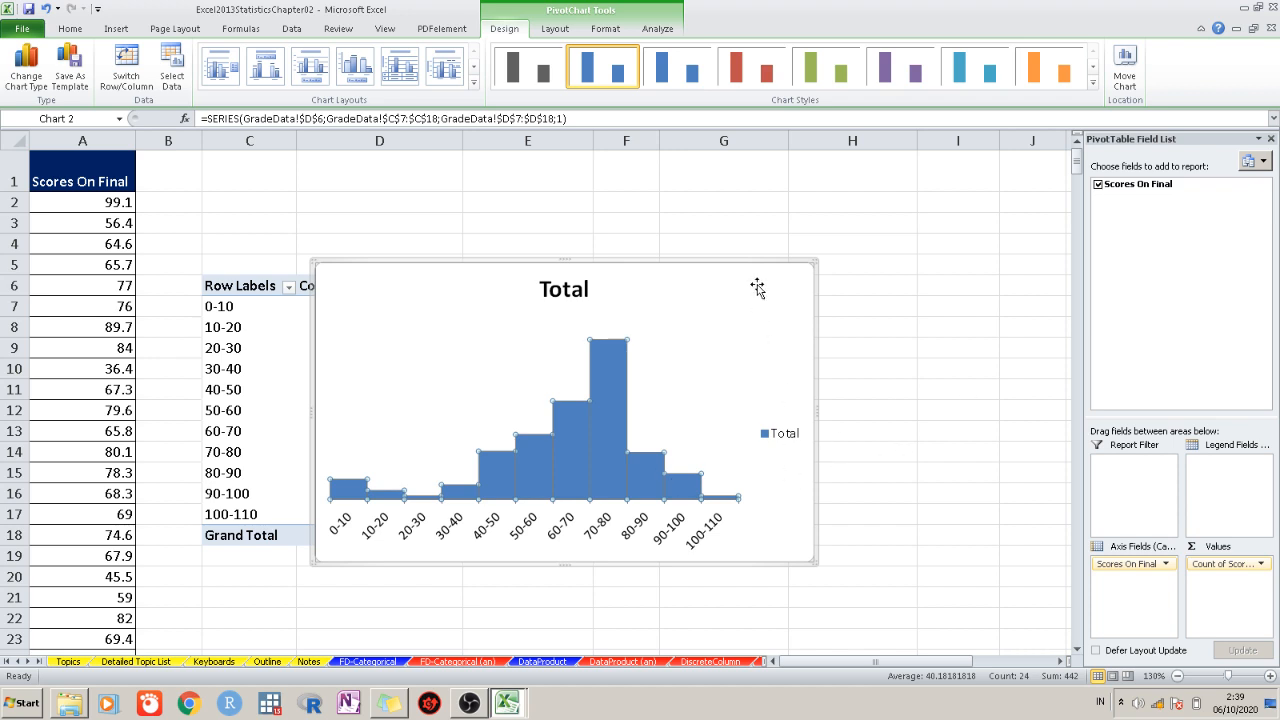
Format the histogram's column series to vary colors by point and give the columns a solid black border
right_click(613, 410)
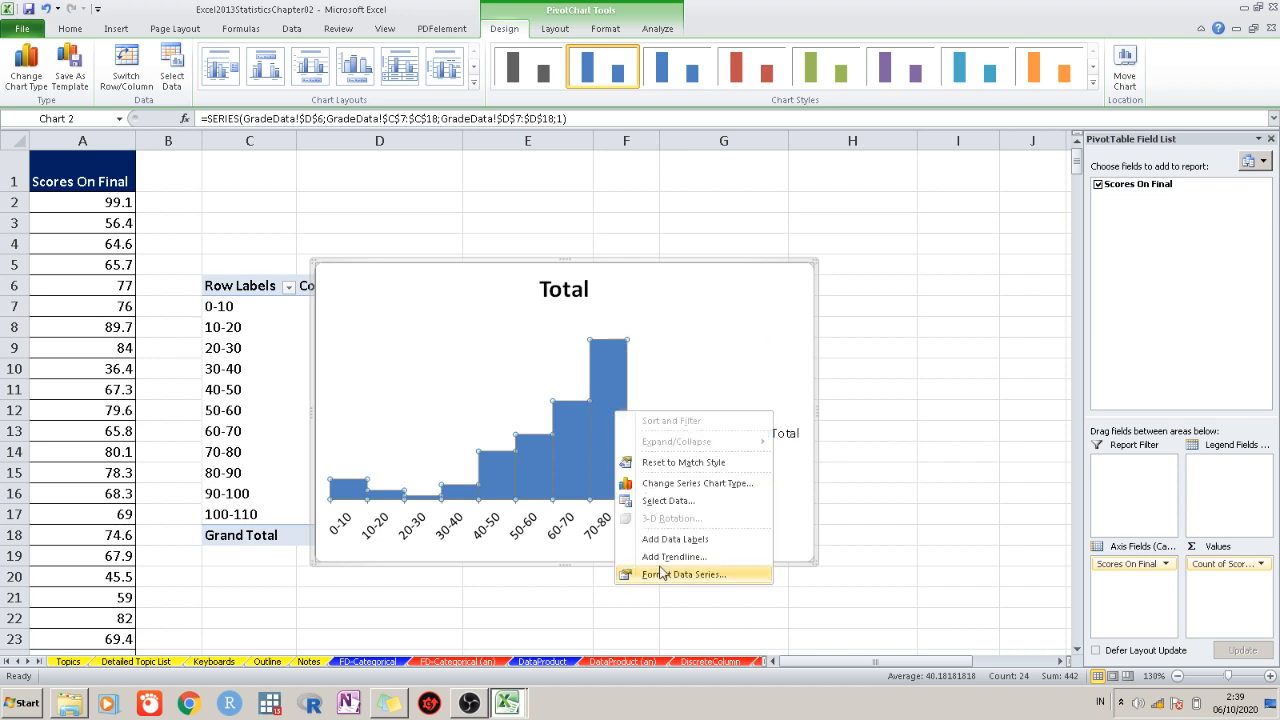
click(693, 577)
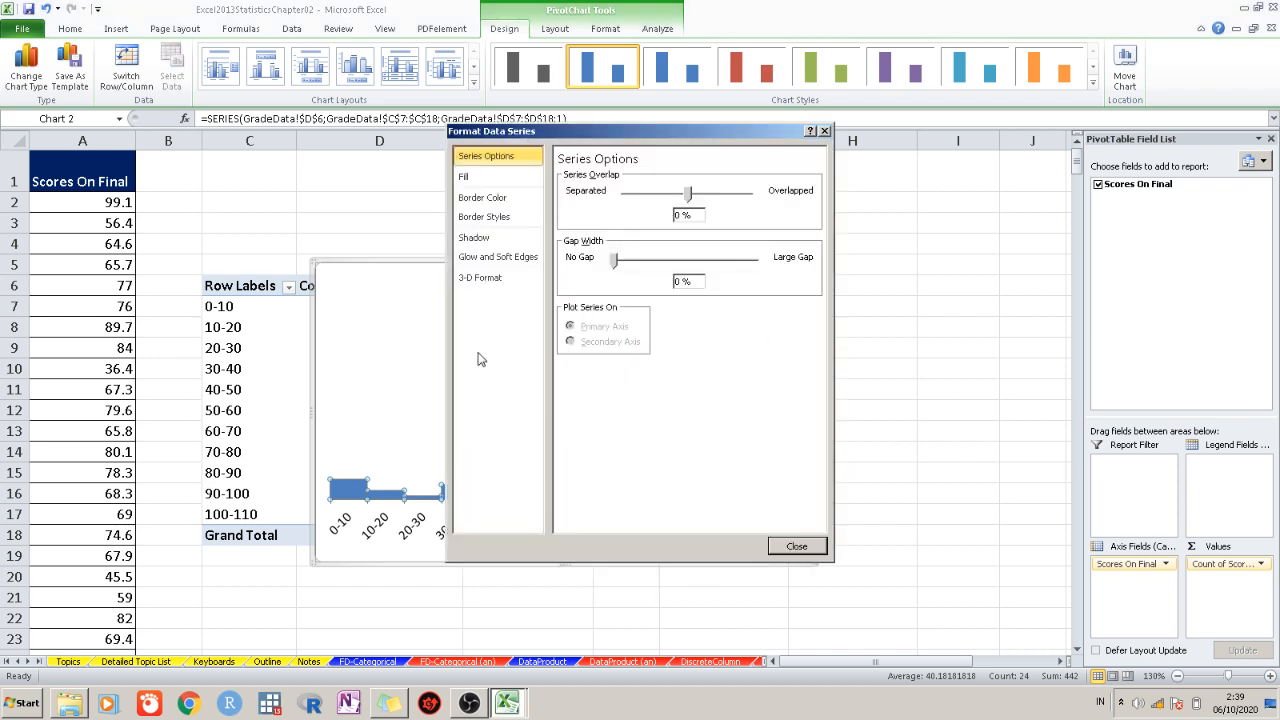
click(475, 179)
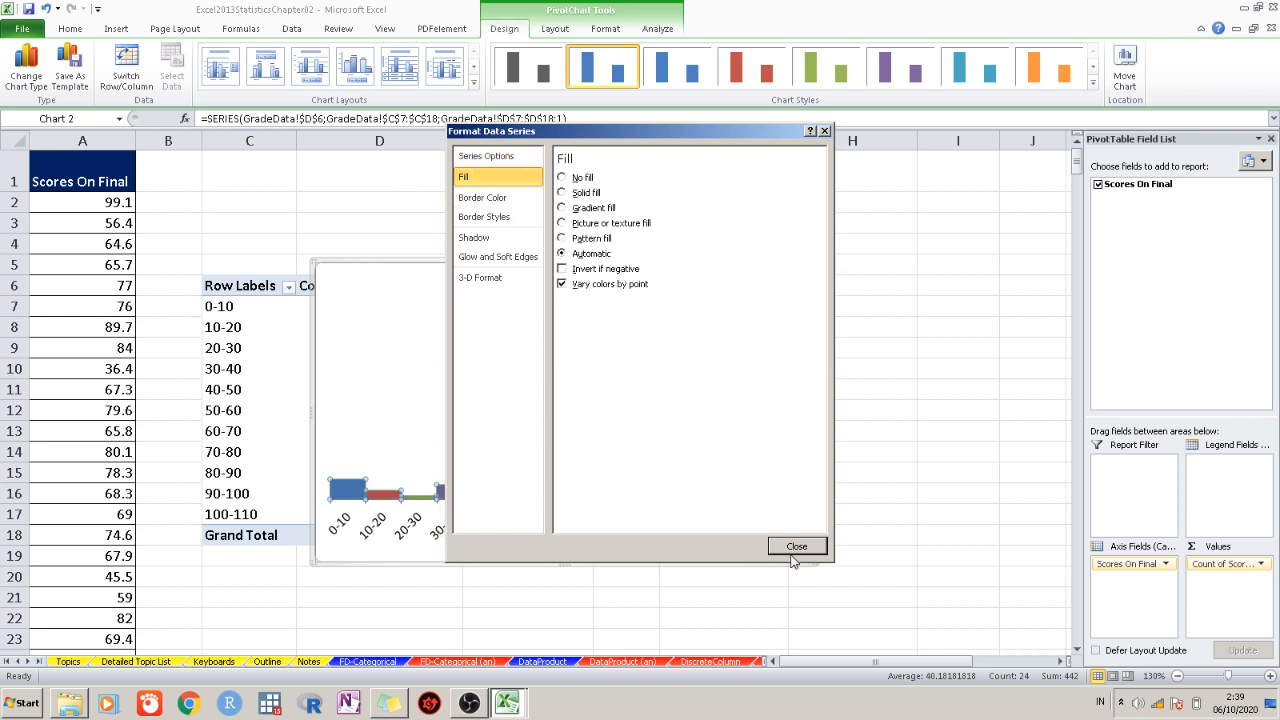
click(493, 198)
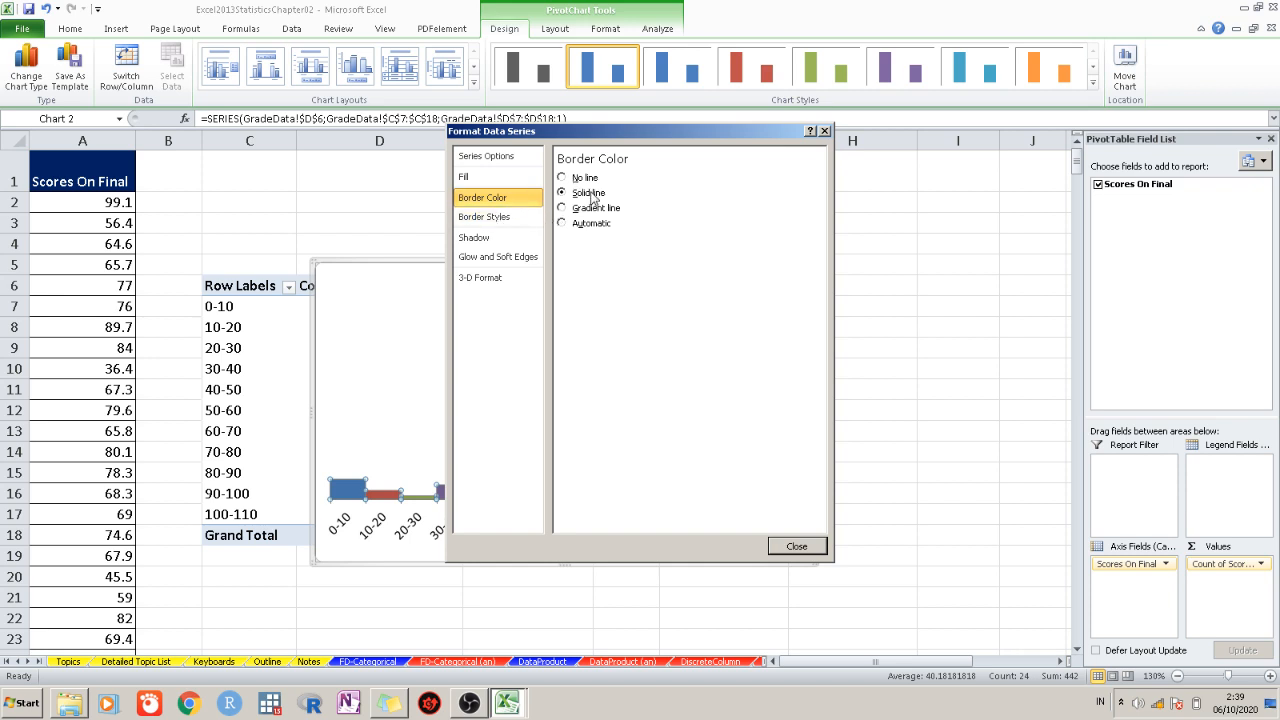
click(630, 242)
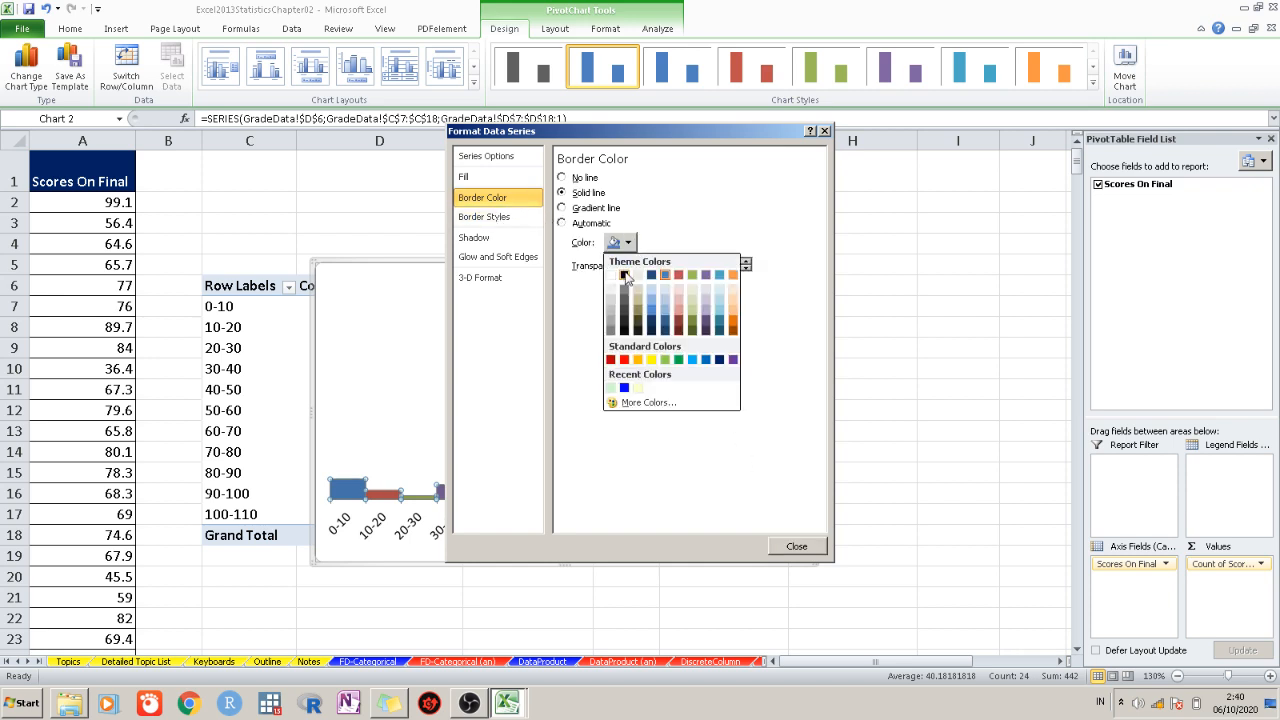
click(620, 277)
click(796, 546)
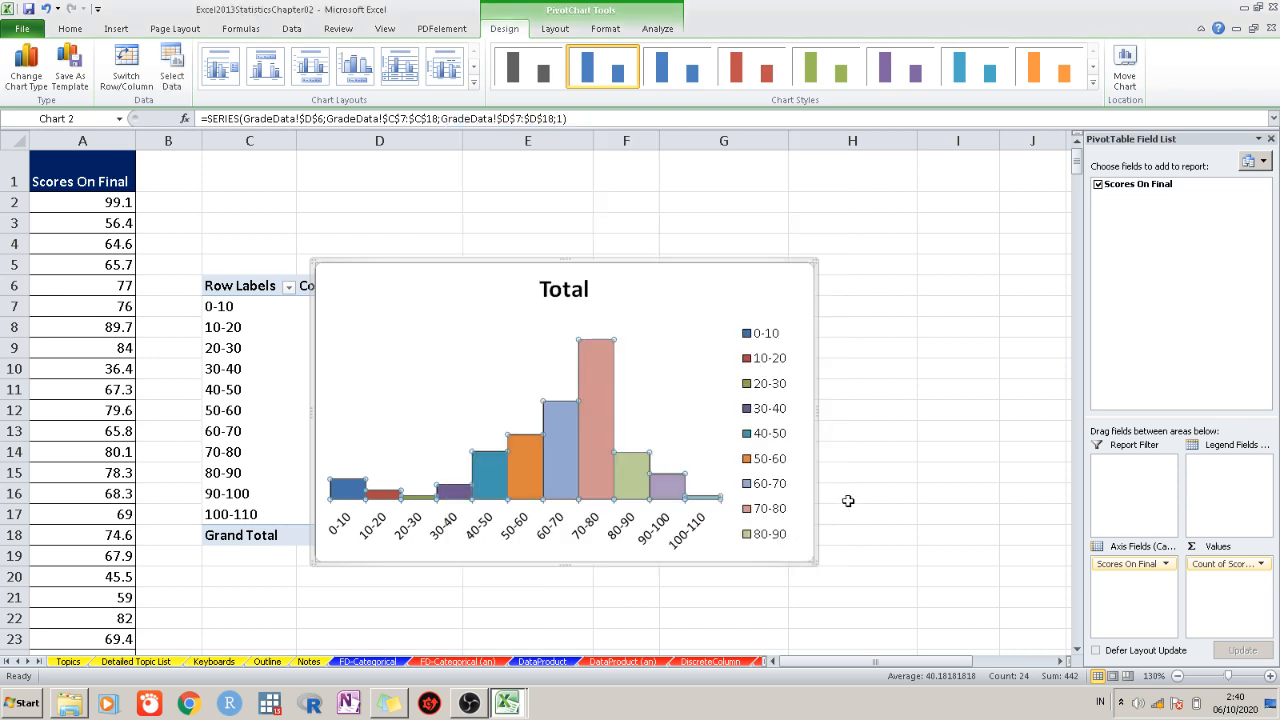
Move the pivot chart beside the pivot table so that it no longer covers the count column
click(845, 497)
click(762, 290)
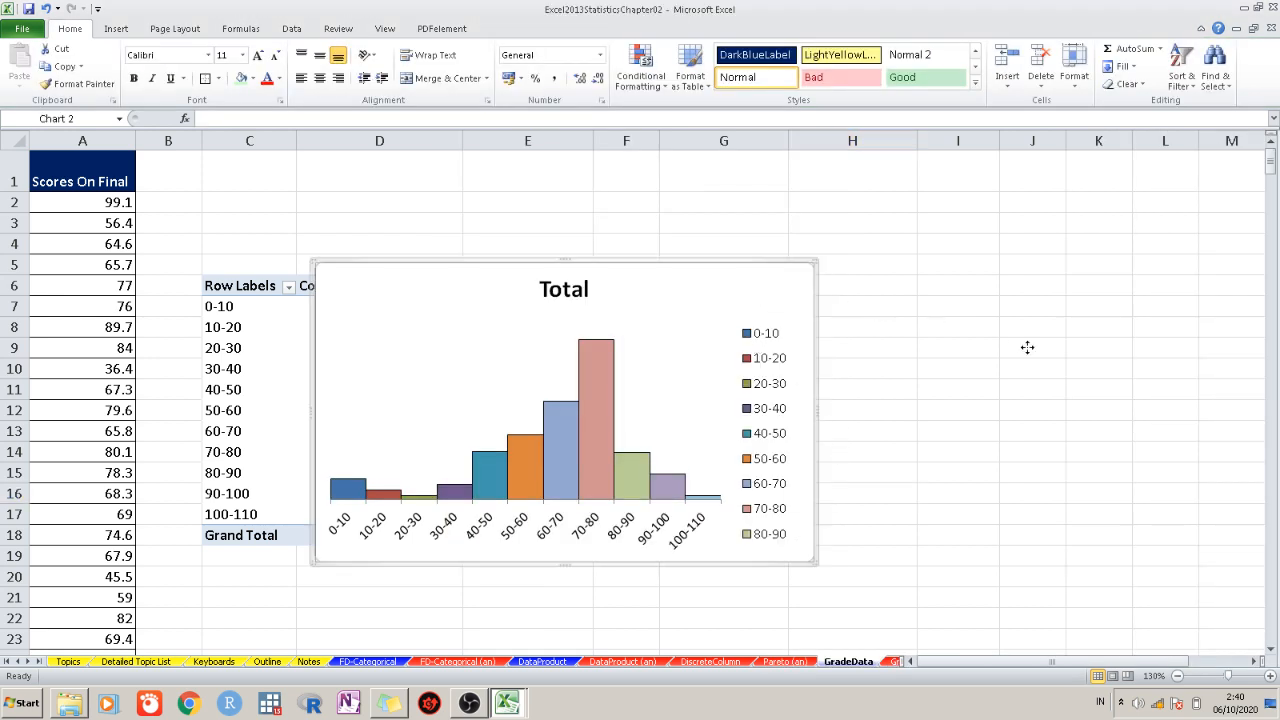
drag(1003, 307, 854, 292)
Link the chart title to cell A1 of the GradeData sheet with the formula =GradeData!$A$1
click(728, 299)
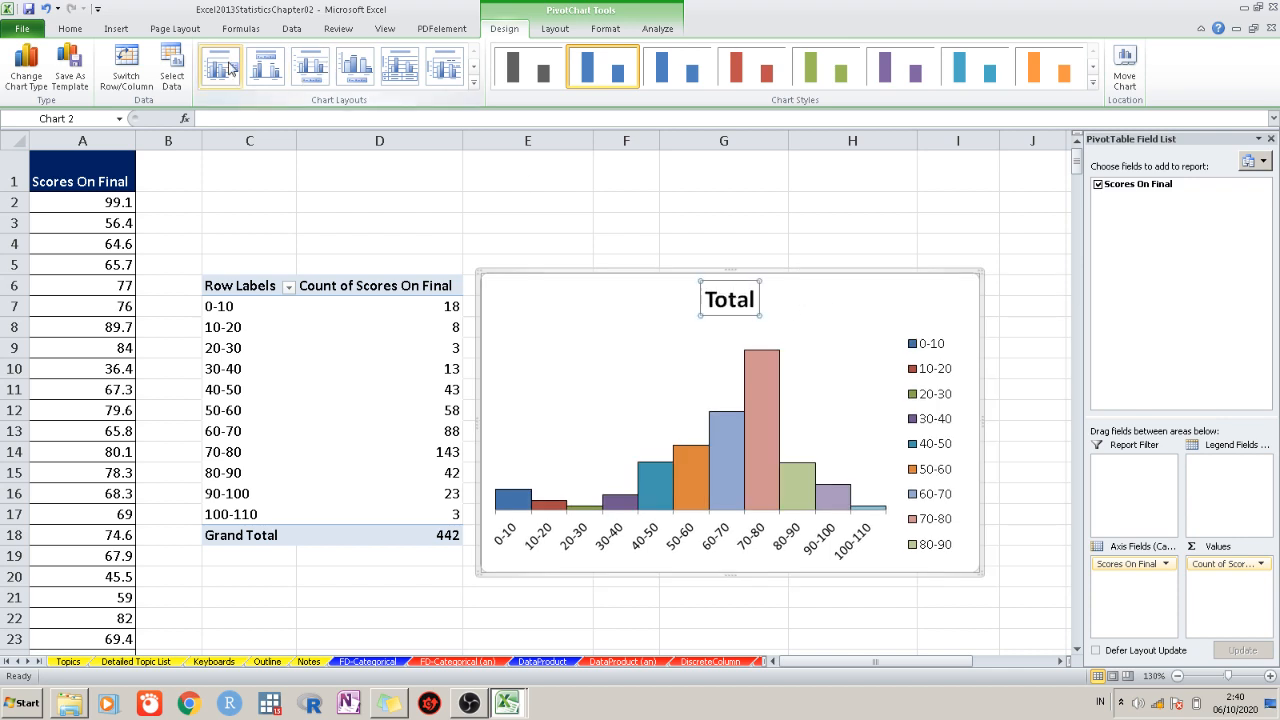
click(242, 118)
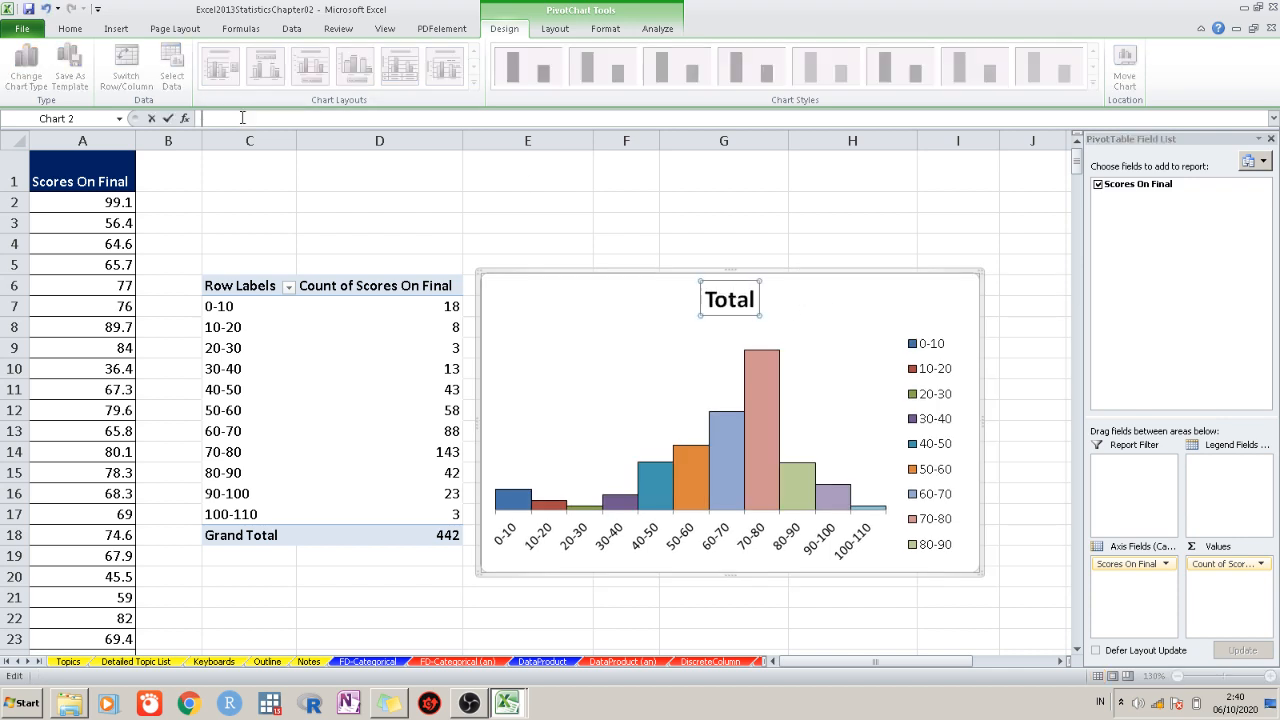
text(=)
click(89, 161)
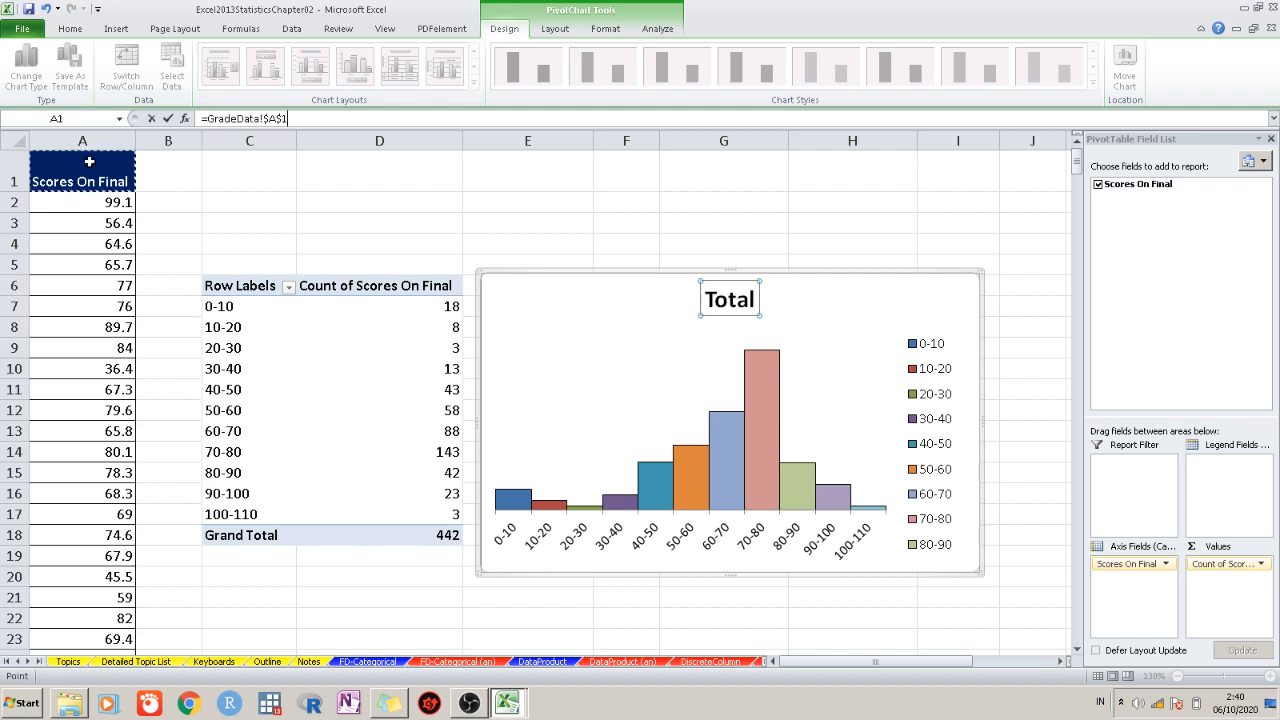
key(Return)
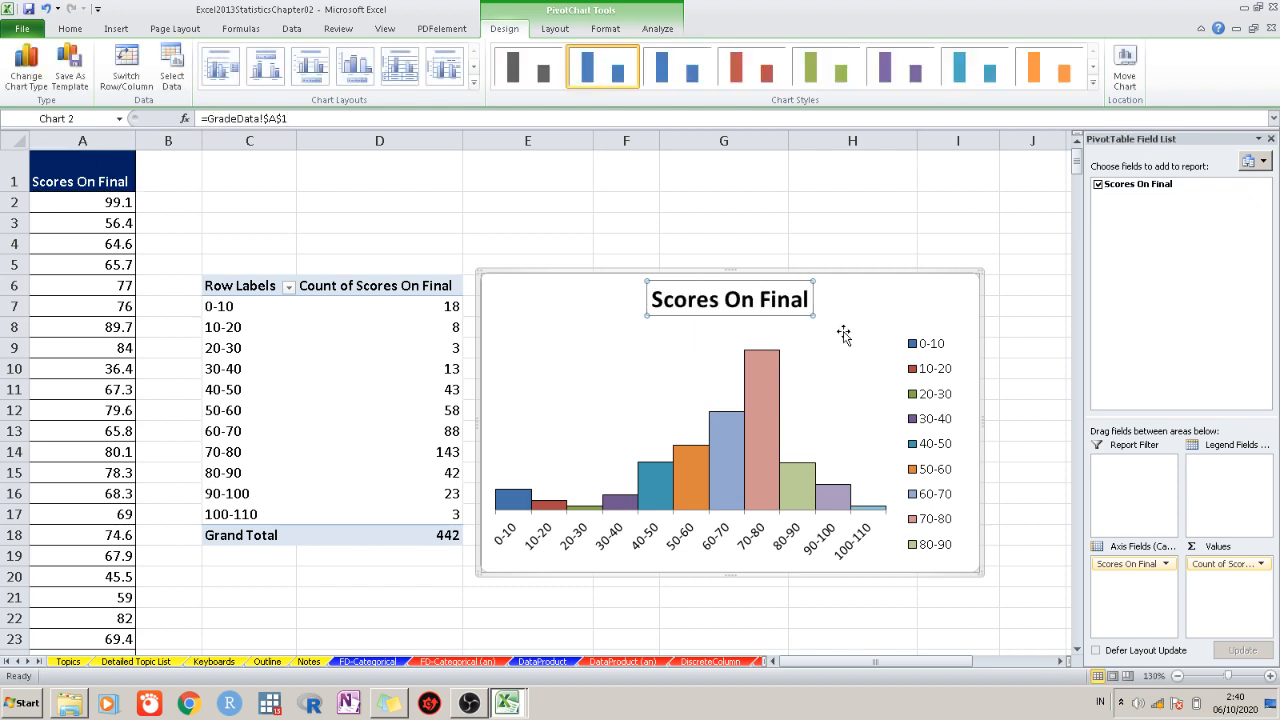
Delete the chart's legend and shift the chart slightly upward beside the pivot table
click(888, 290)
click(910, 364)
key(Delete)
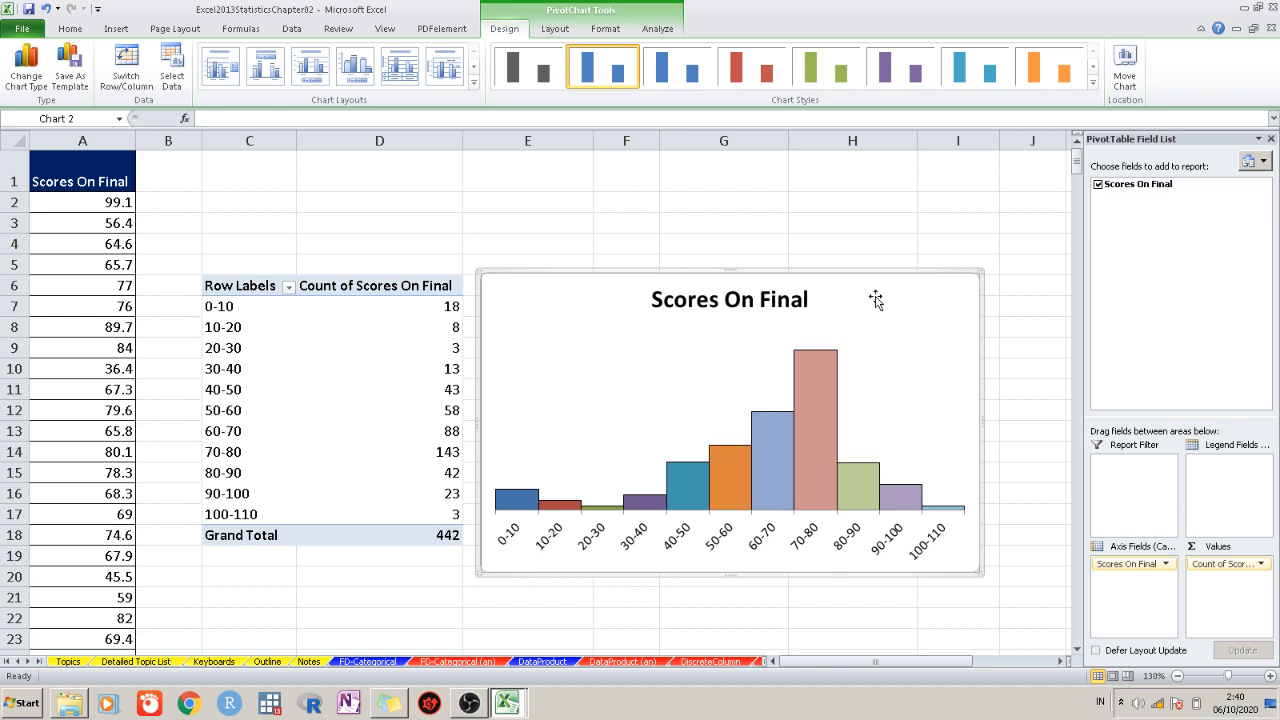
drag(880, 273, 884, 251)
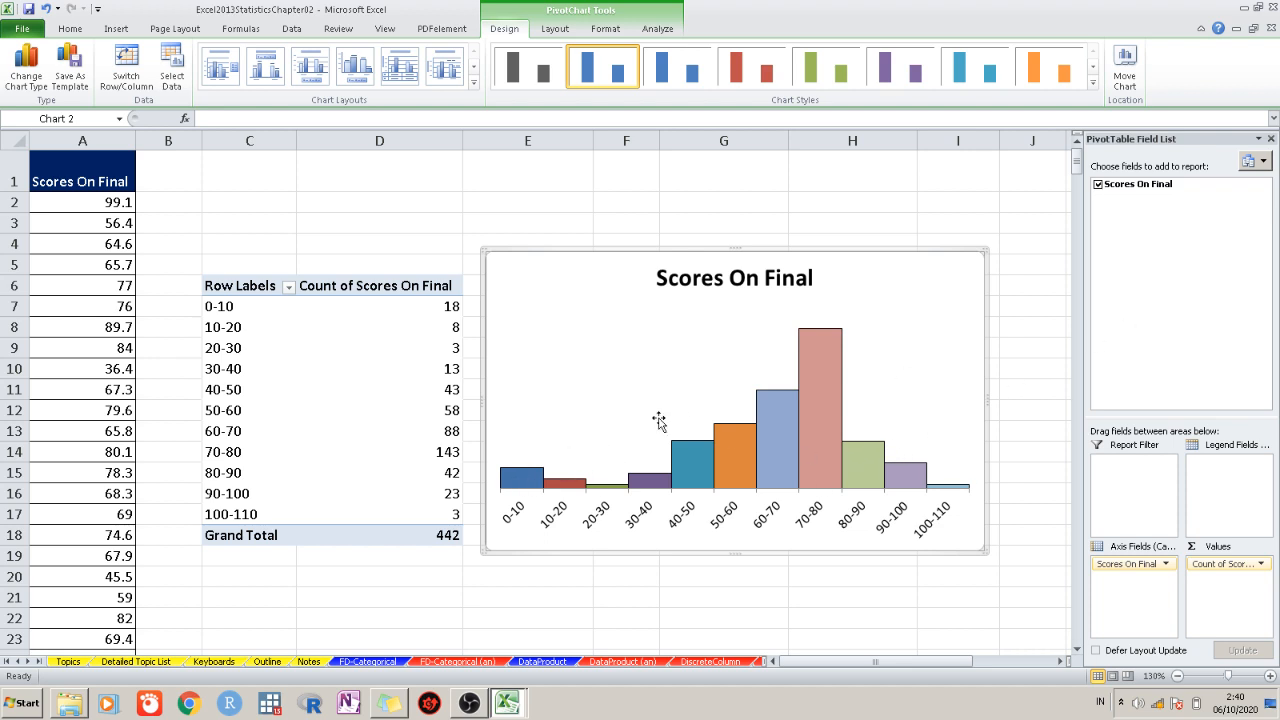
Add data labels showing the counts to the histogram columns and deselect the chart
right_click(745, 455)
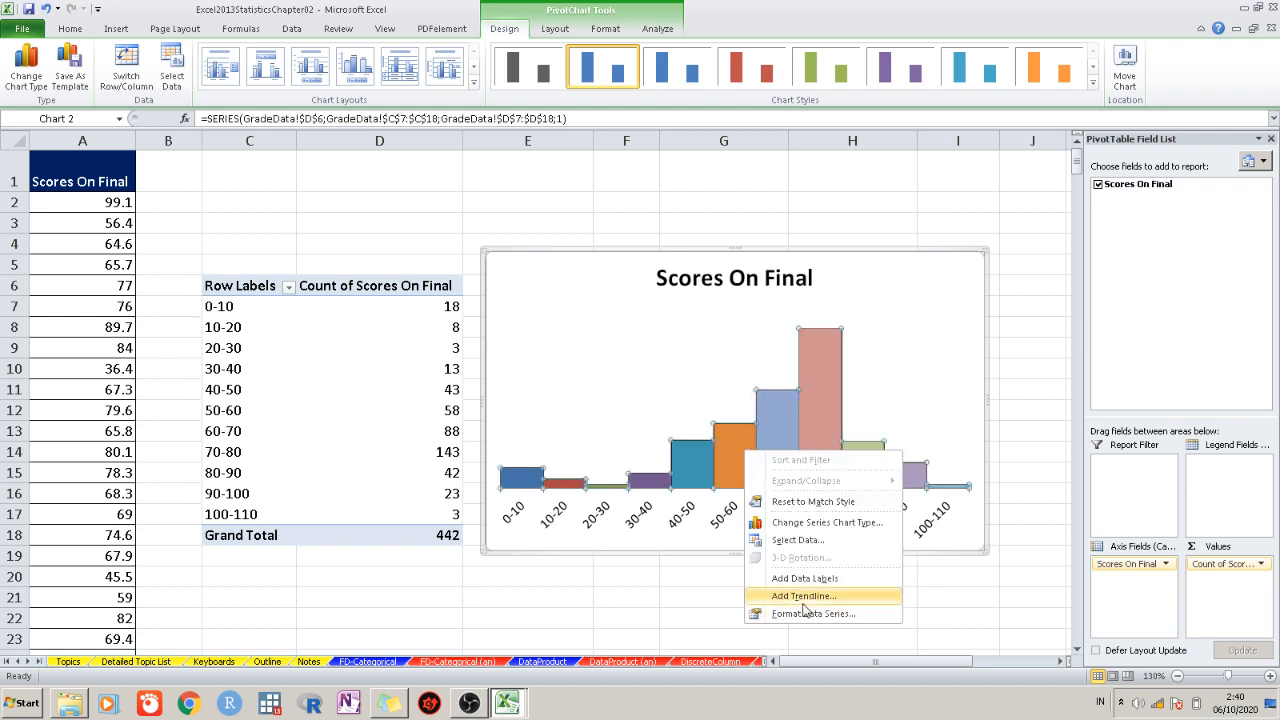
click(805, 578)
click(897, 613)
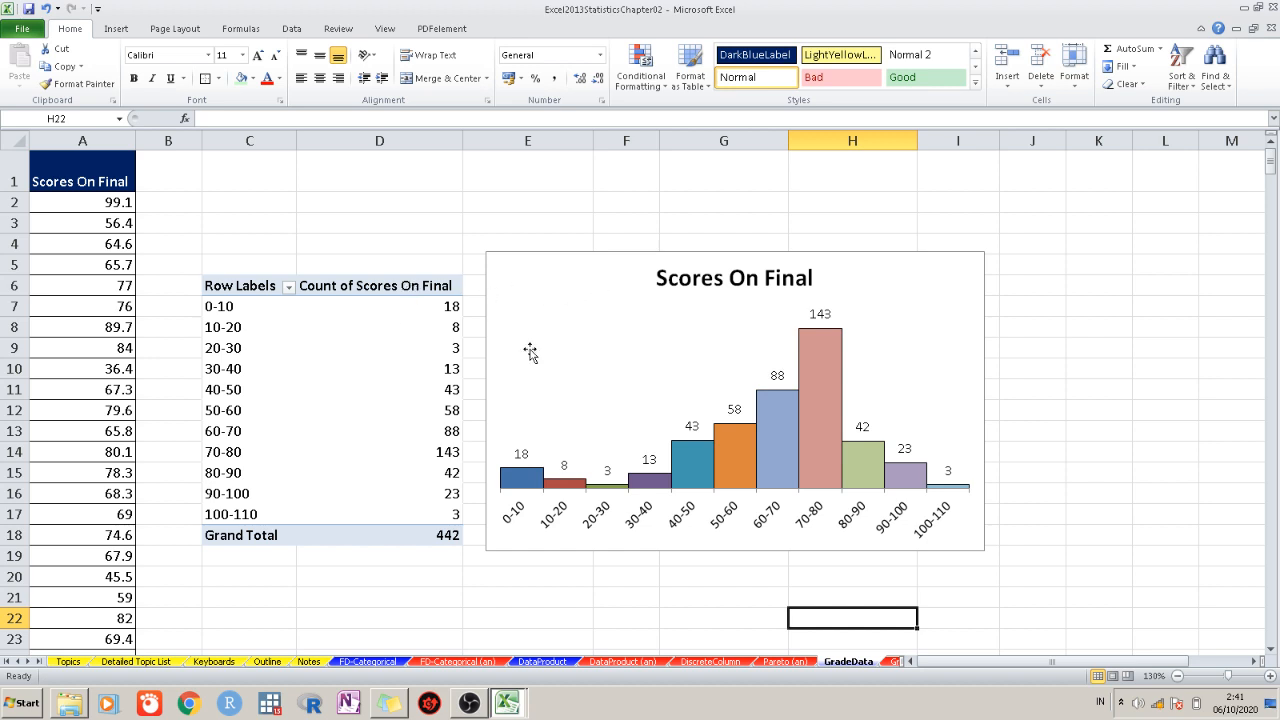
Go to the FD-Quant-Age sheet through the Topics sheet's link and begin a COUNT formula in D2
click(66, 662)
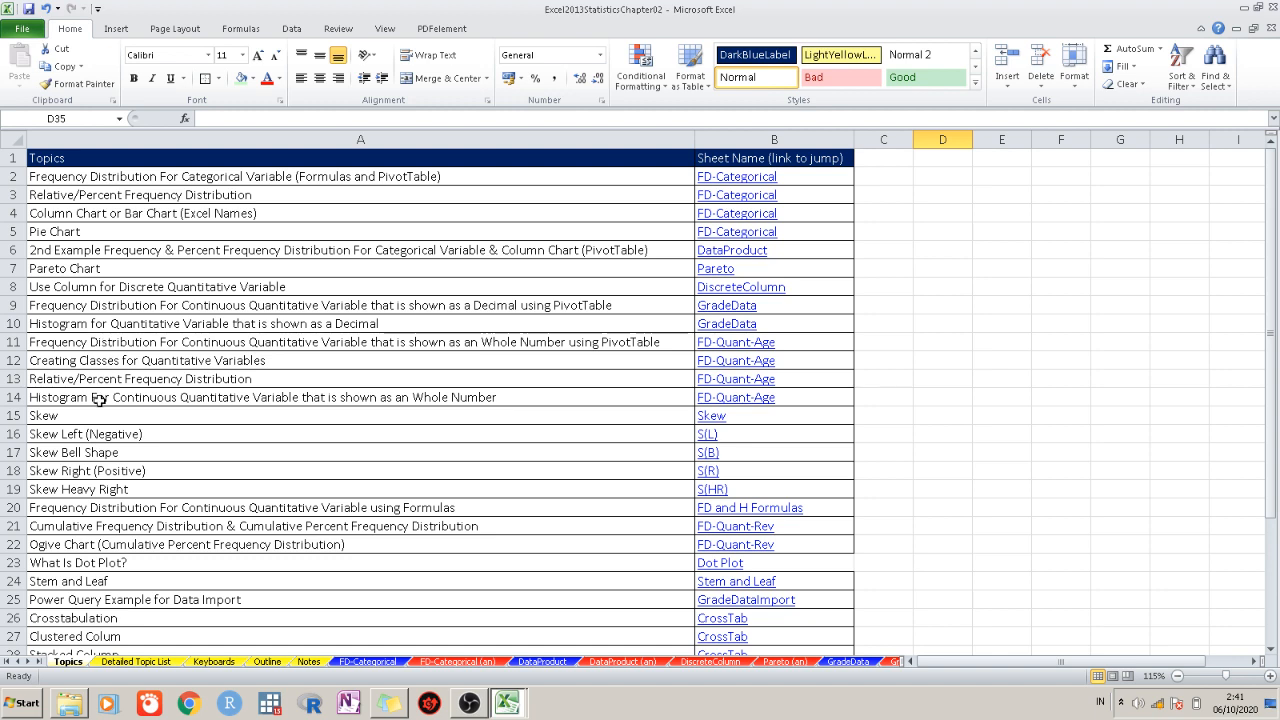
click(712, 362)
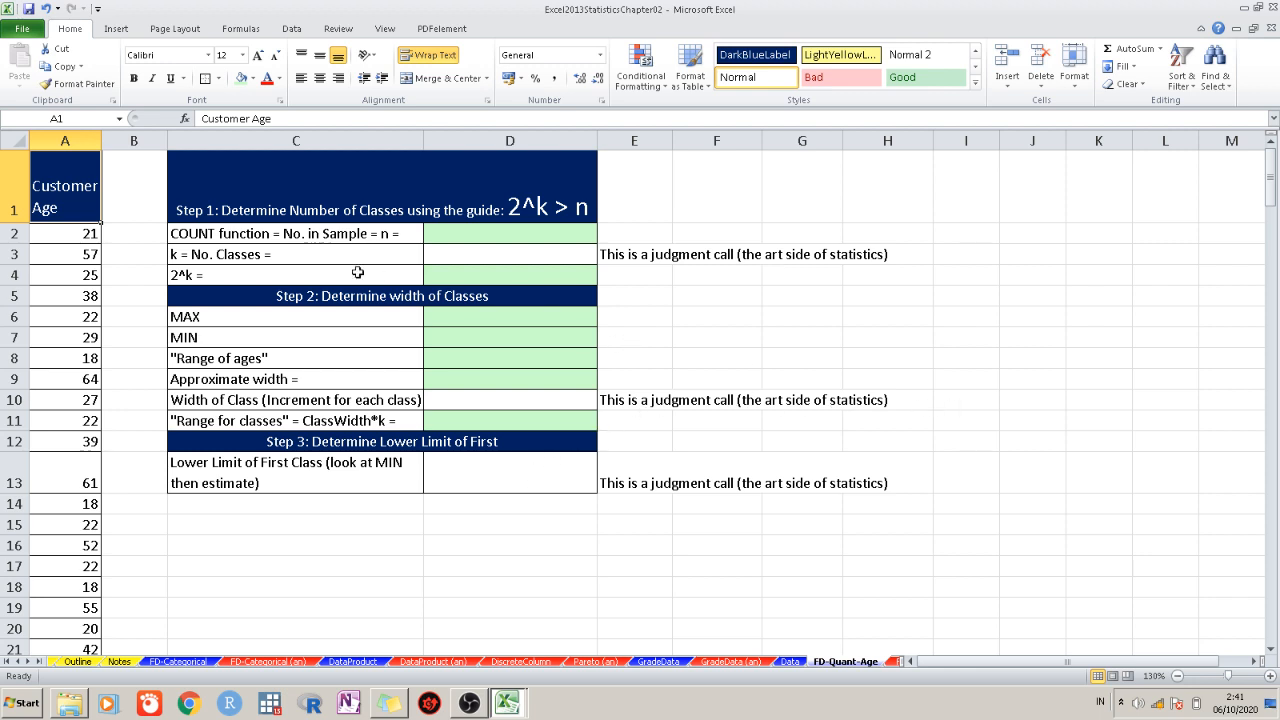
click(500, 238)
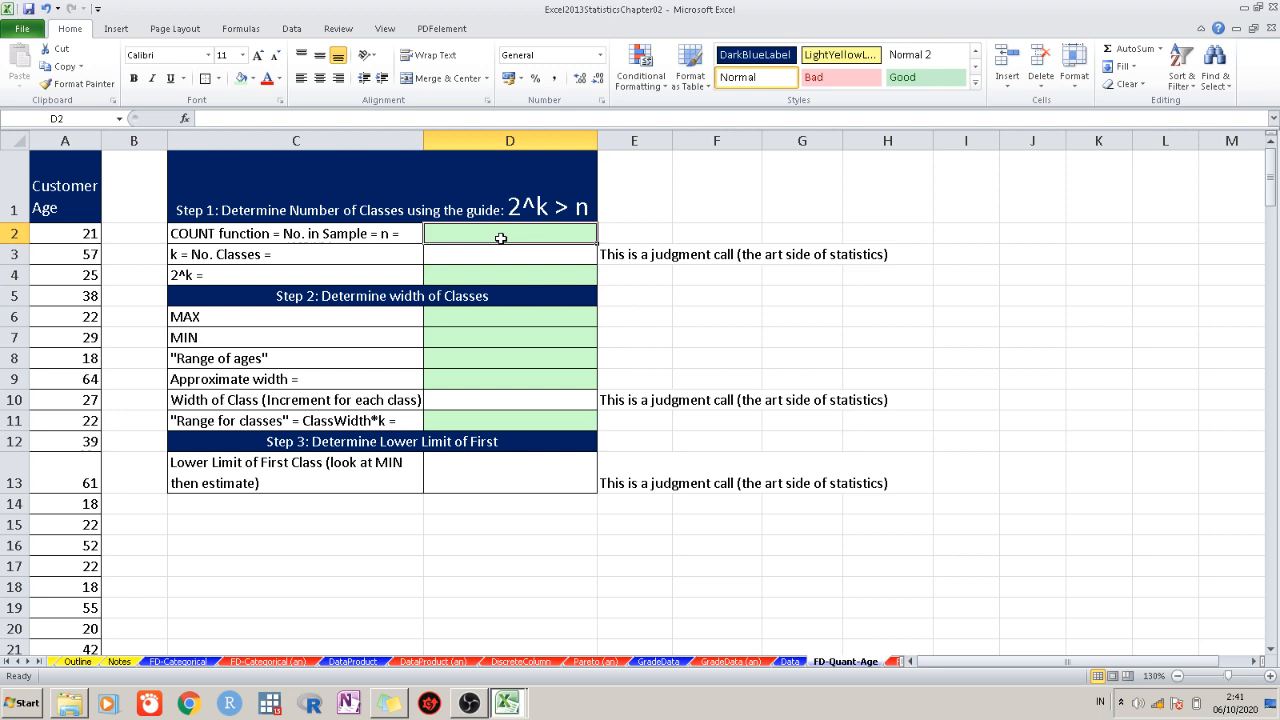
text(=)
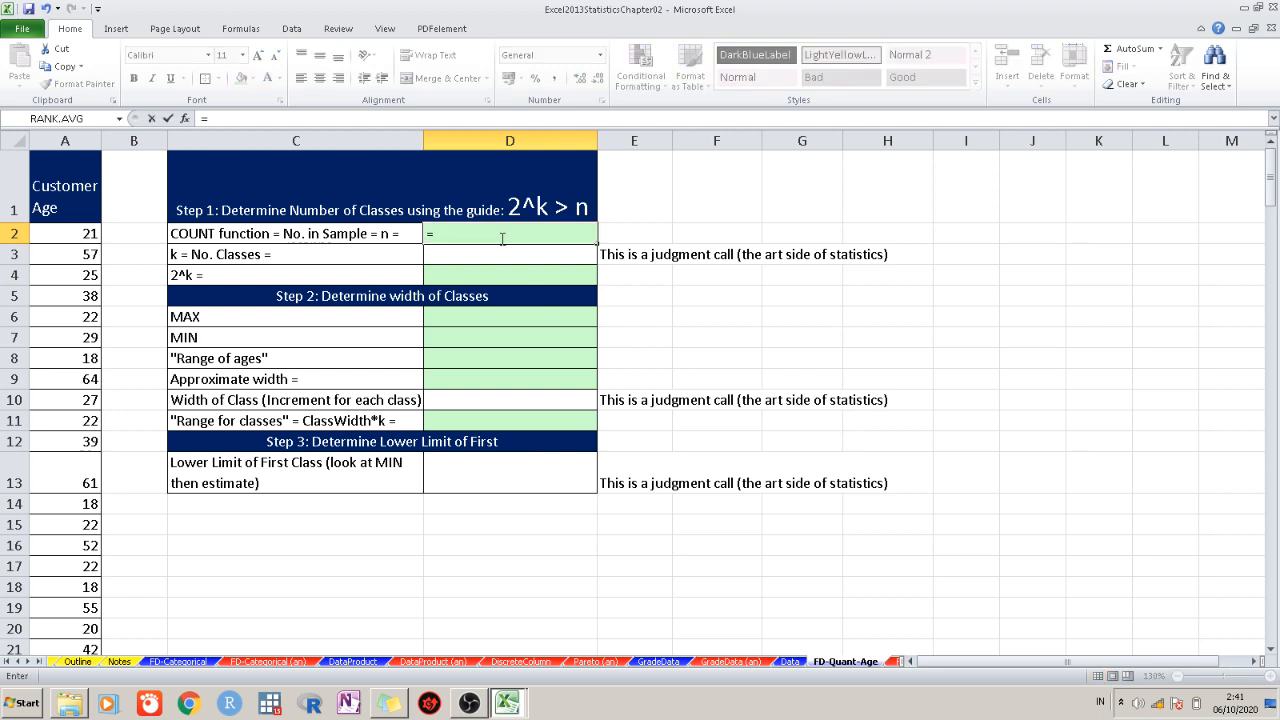
text(cou)
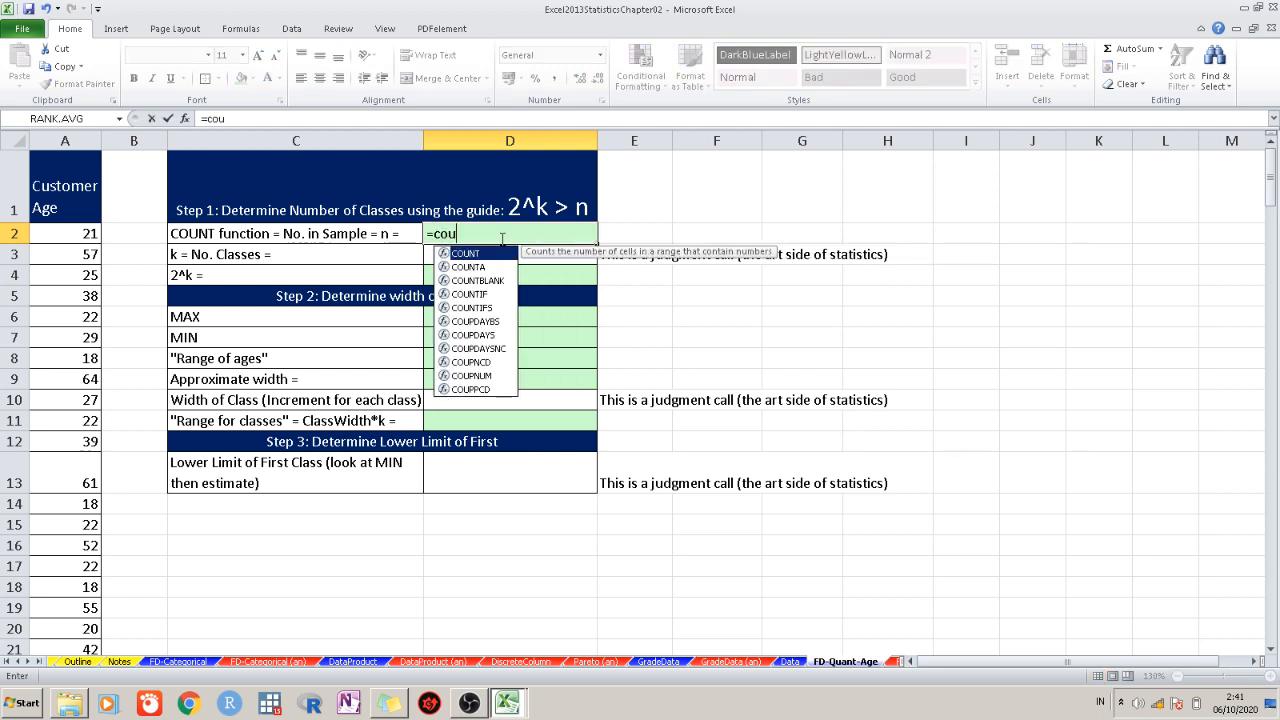
text(n)
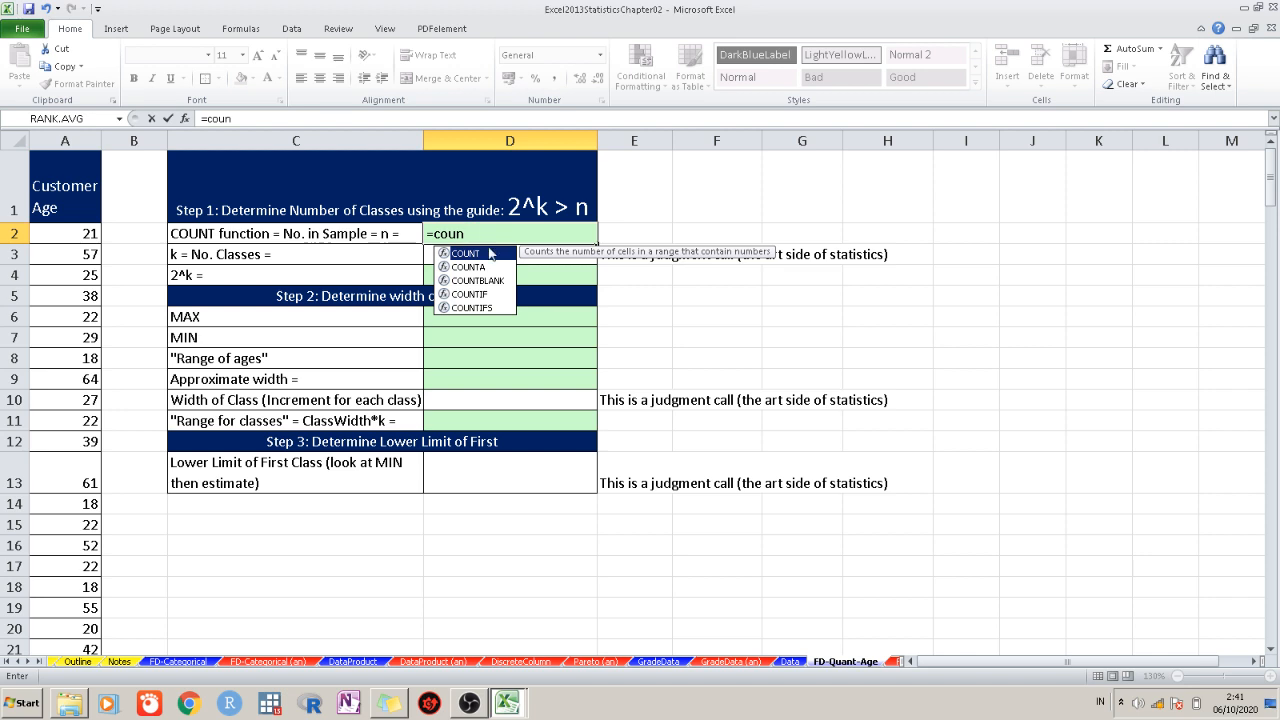
text(t()
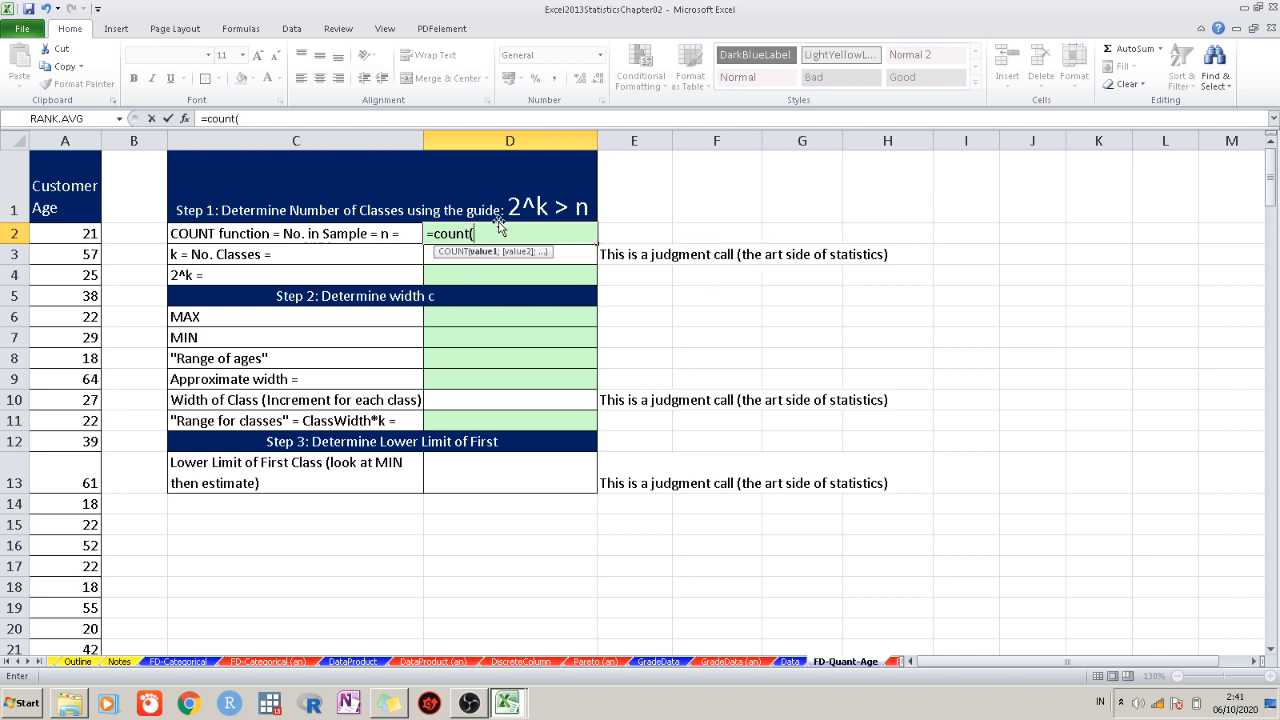
click(62, 237)
key(ctrl+shift+Down)
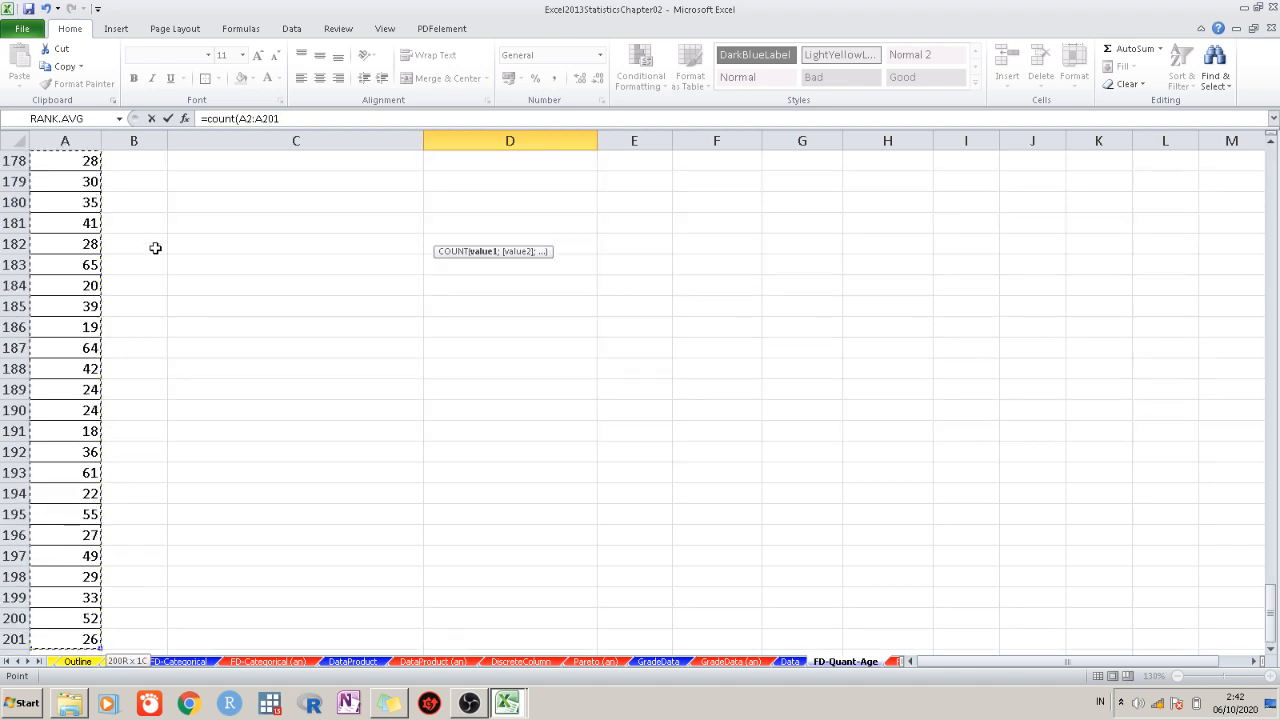
key(F2)
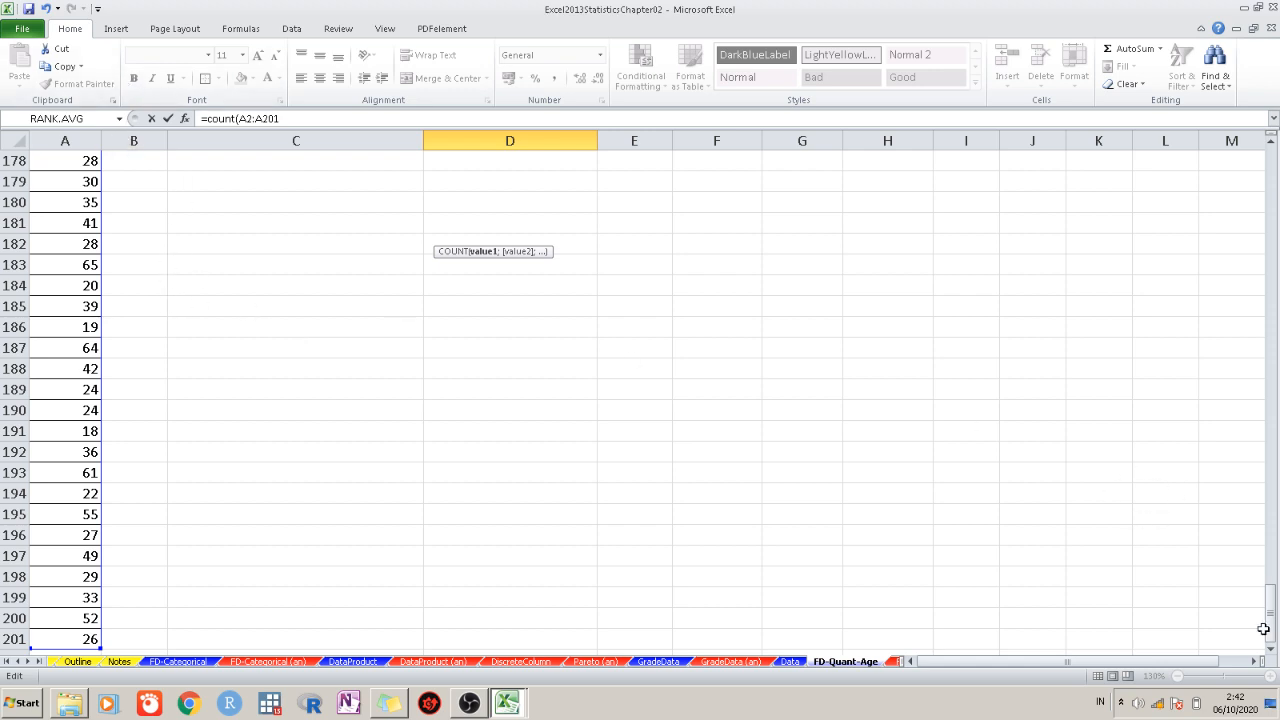
drag(1270, 612, 1258, 190)
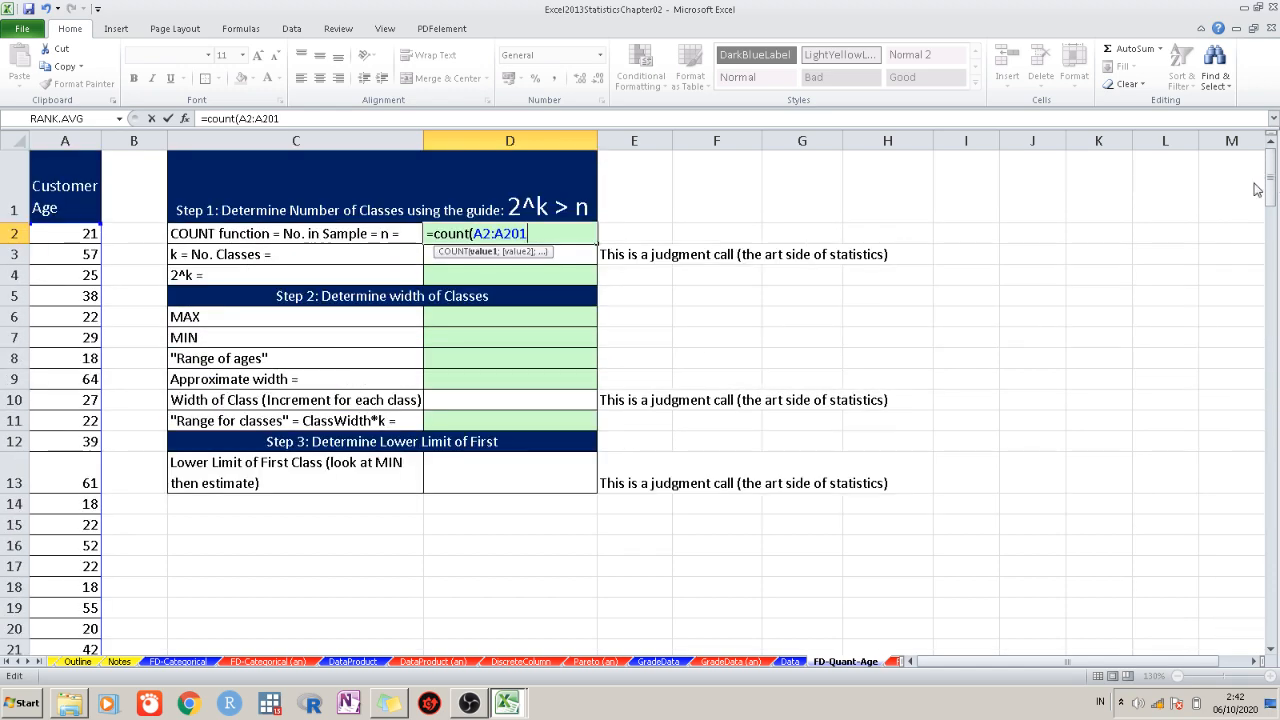
key(BackSpace)
key(BackSpace)
key(BackSpace)
key(BackSpace)
key(BackSpace)
key(BackSpace)
key(BackSpace)
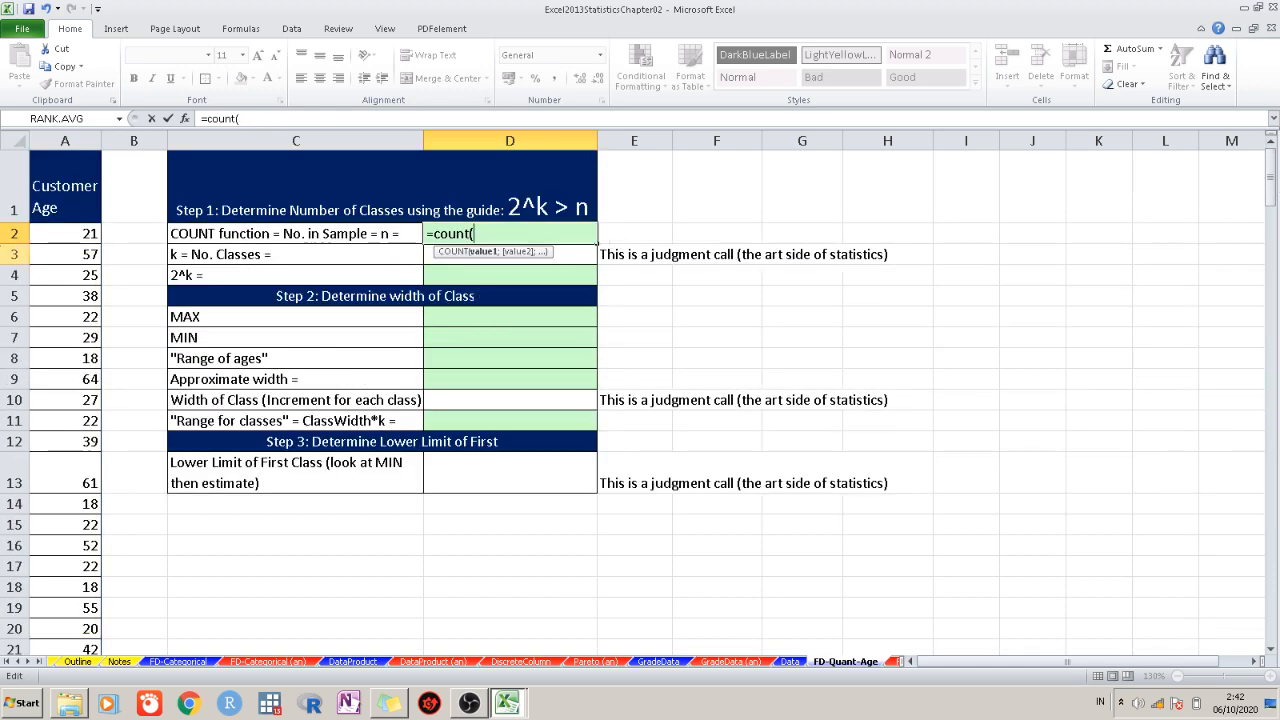
click(40, 237)
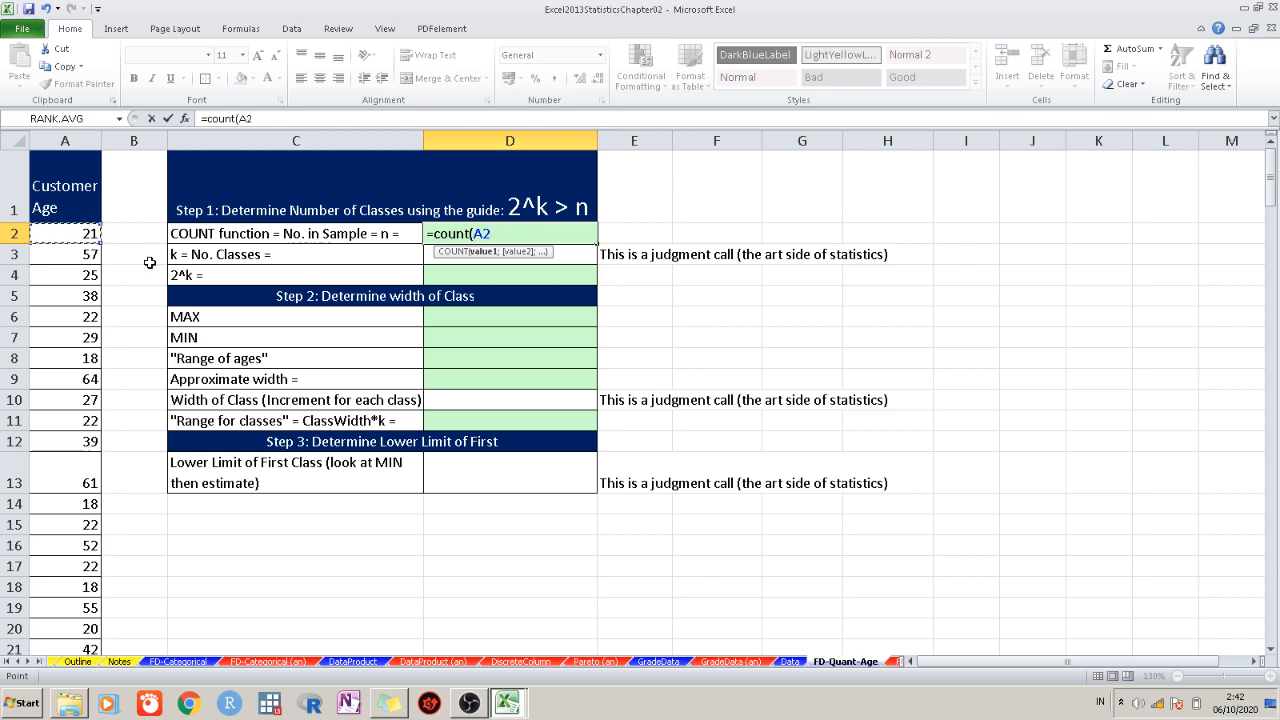
key(ctrl+shift+Down)
key(ctrl+Up)
key(ctrl+shift+Down)
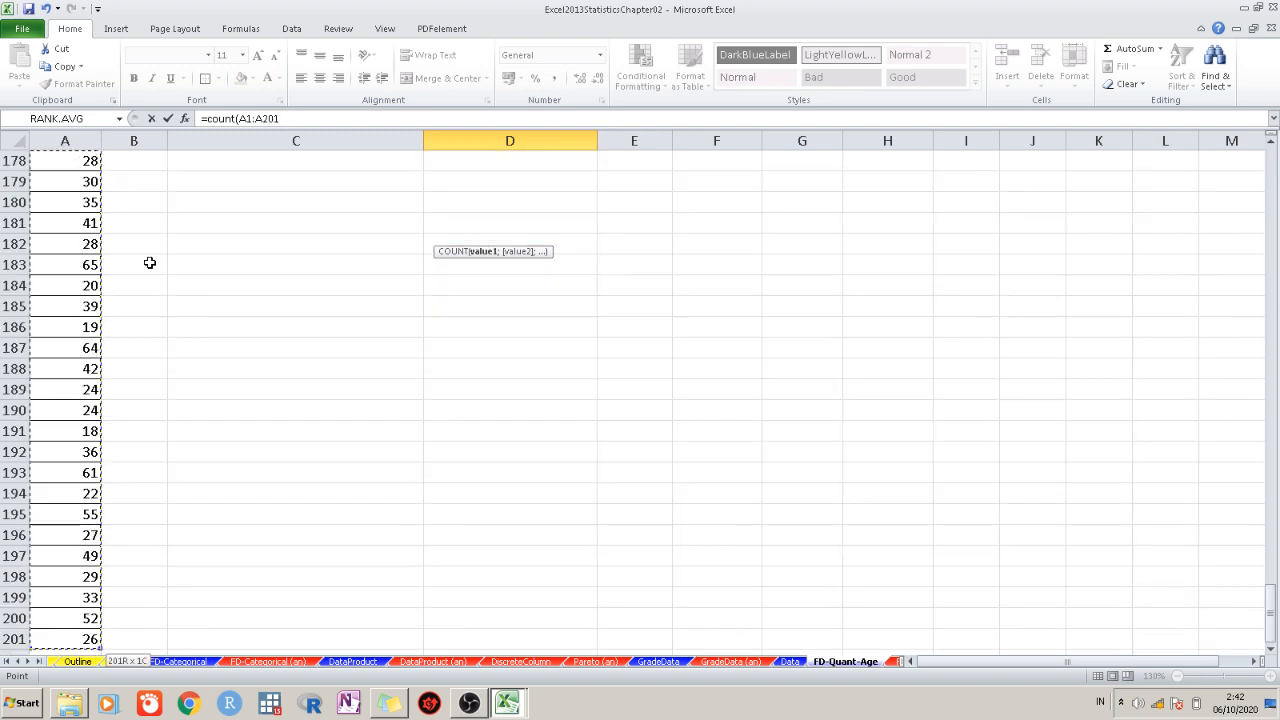
drag(1272, 600, 1272, 155)
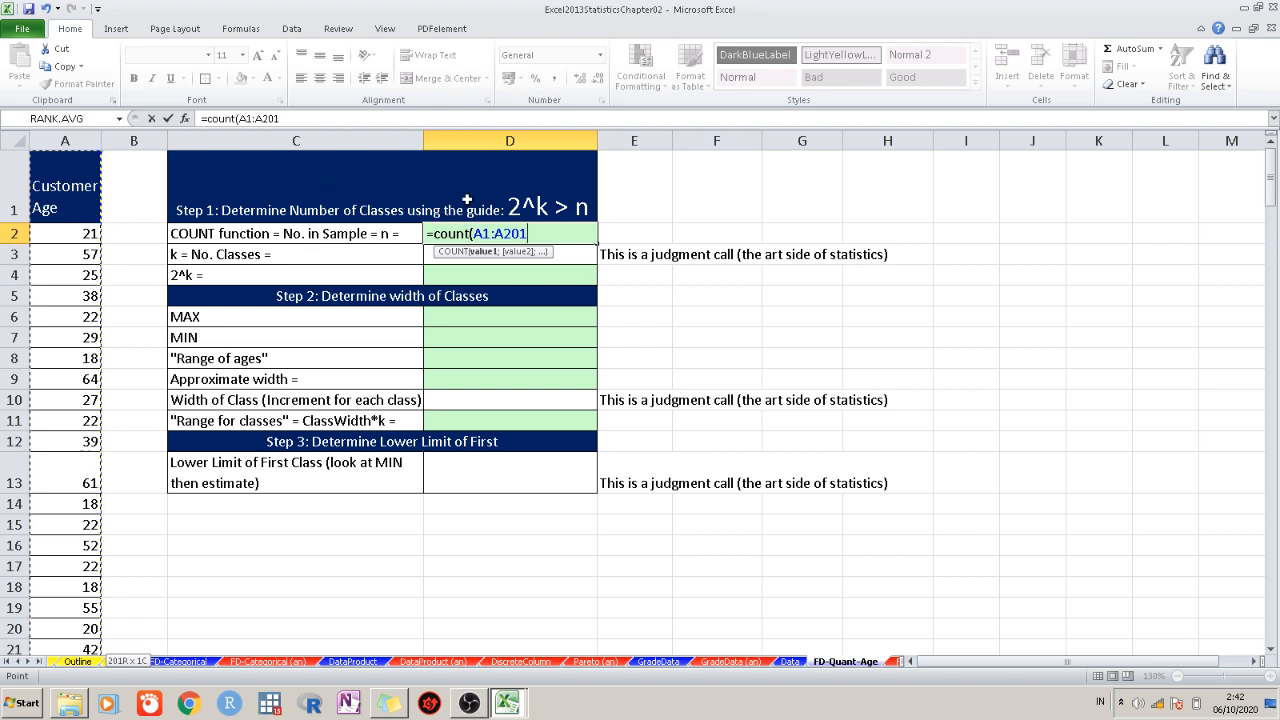
key(BackSpace)
key(BackSpace)
key(BackSpace)
key(BackSpace)
key(BackSpace)
key(BackSpace)
key(BackSpace)
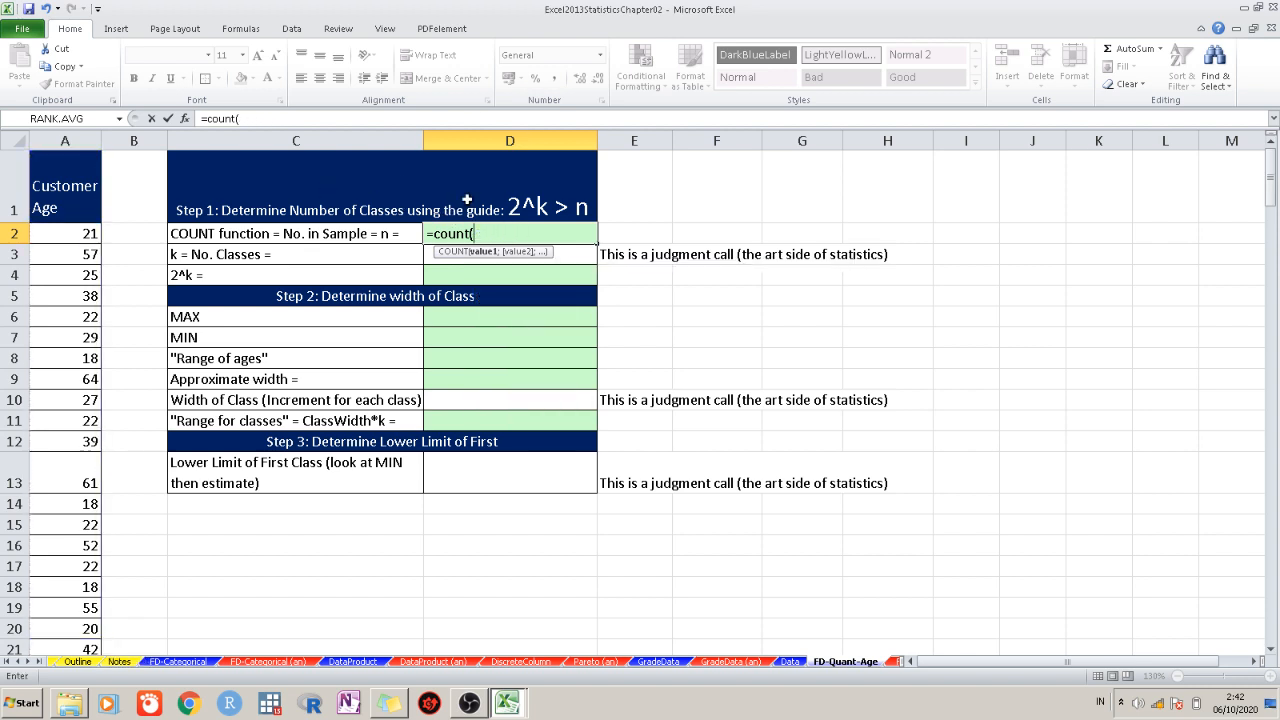
Complete the COUNT formula in D2 with the customer age range A2:A201
click(71, 237)
key(ctrl+shift+Down)
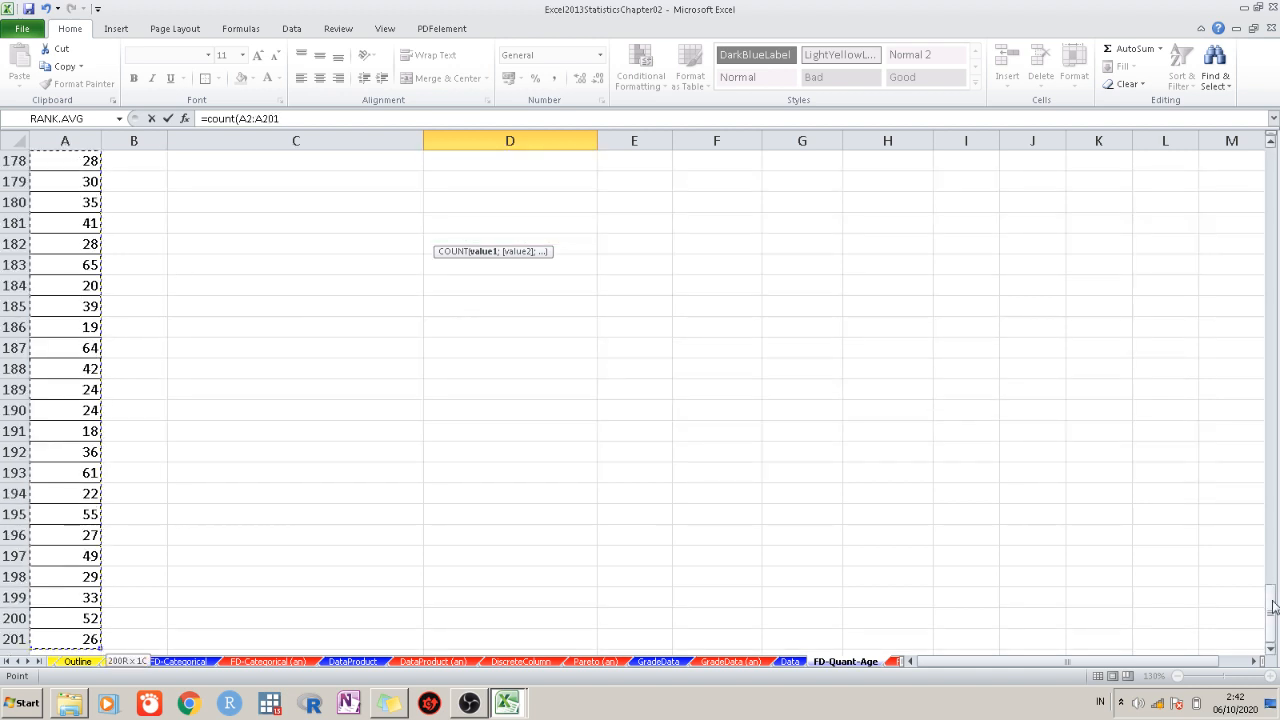
drag(1273, 606, 1270, 172)
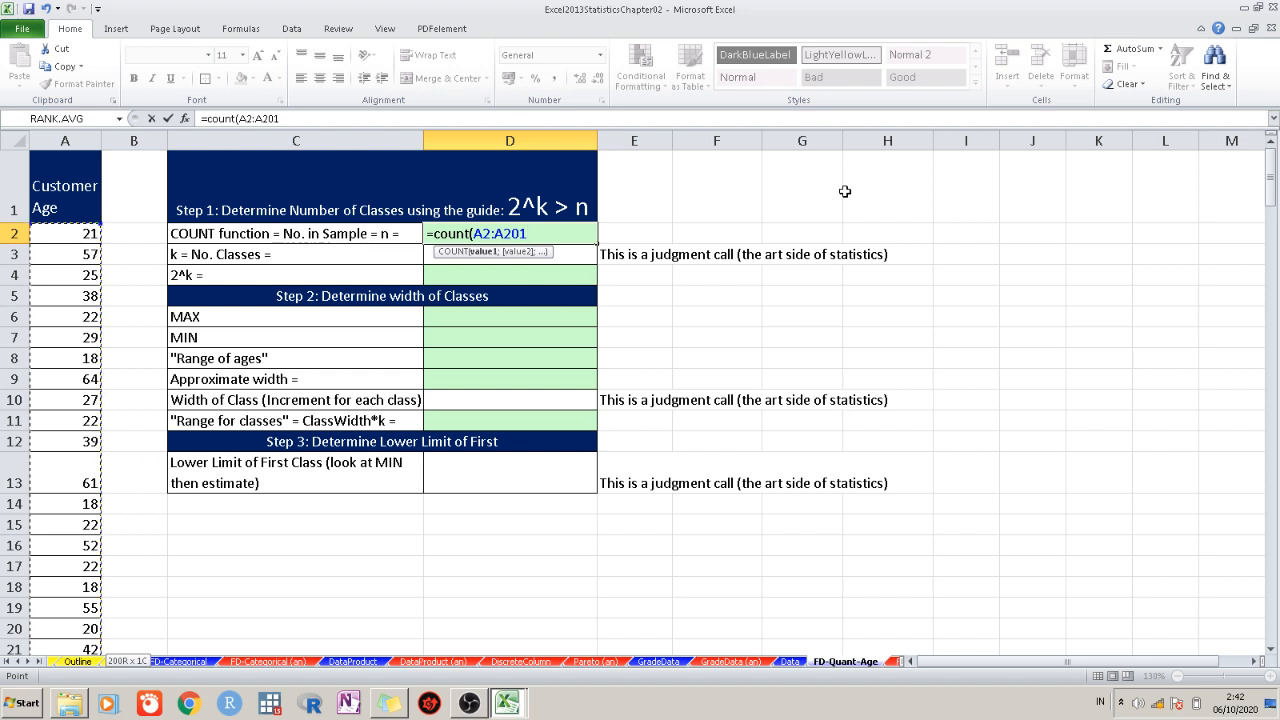
key(ctrl+Return)
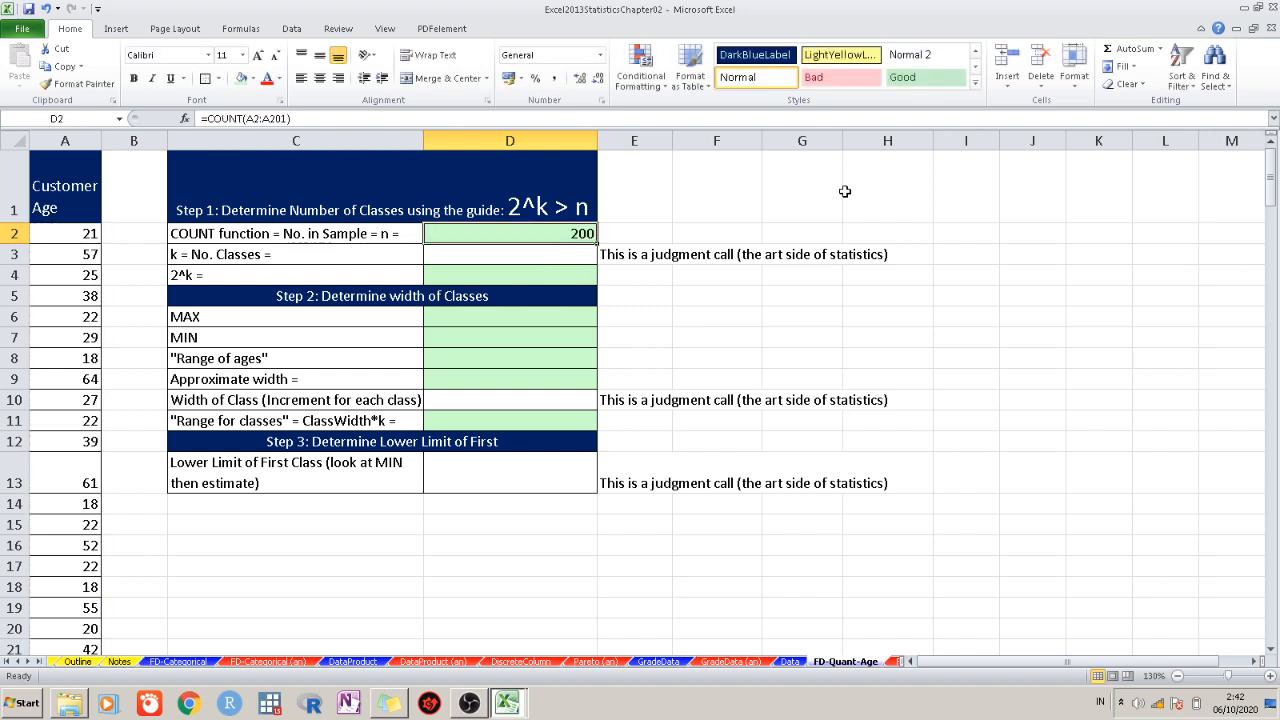
click(57, 235)
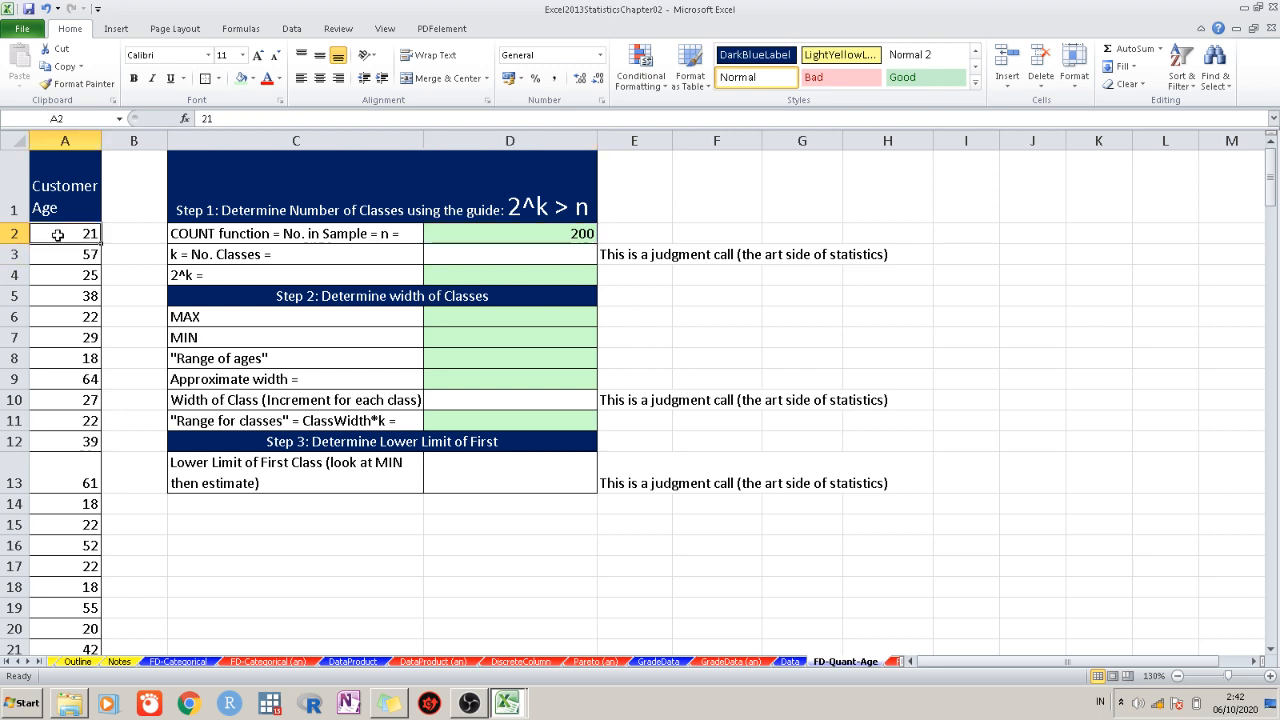
key(Up)
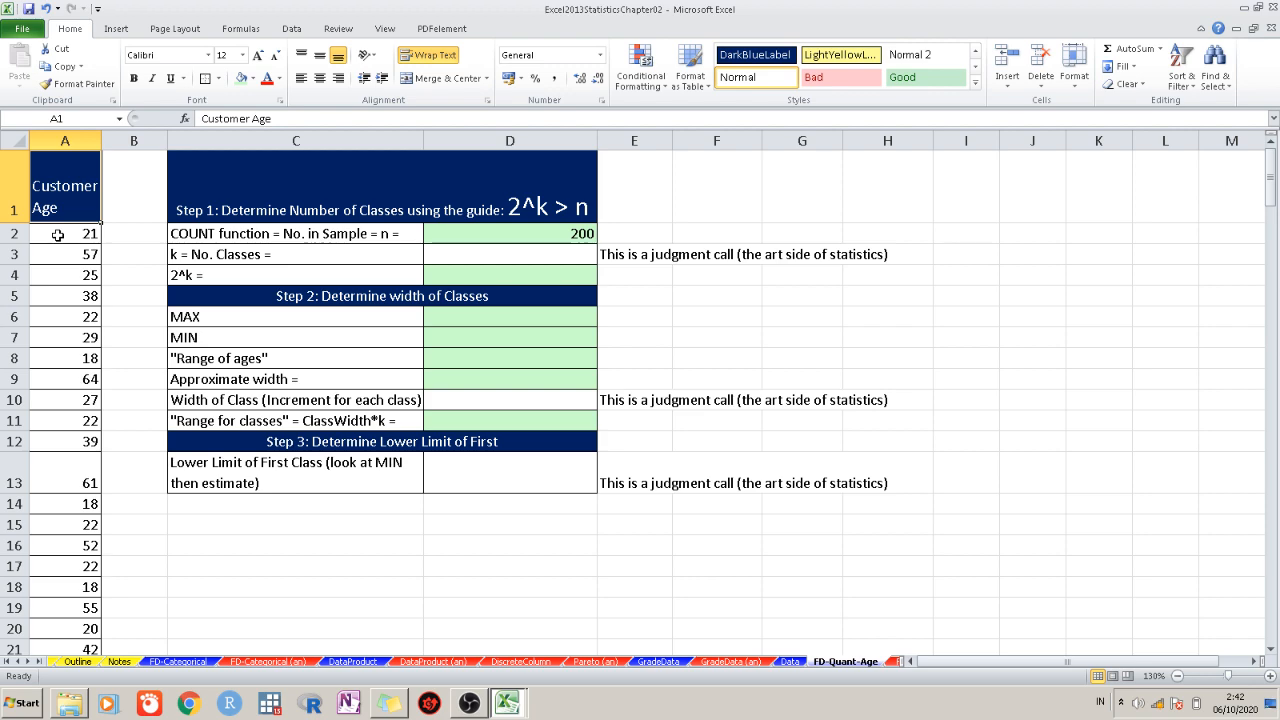
Check the last row of the customer age data and enter 5 as the number of classes in D3
key(ctrl+Down)
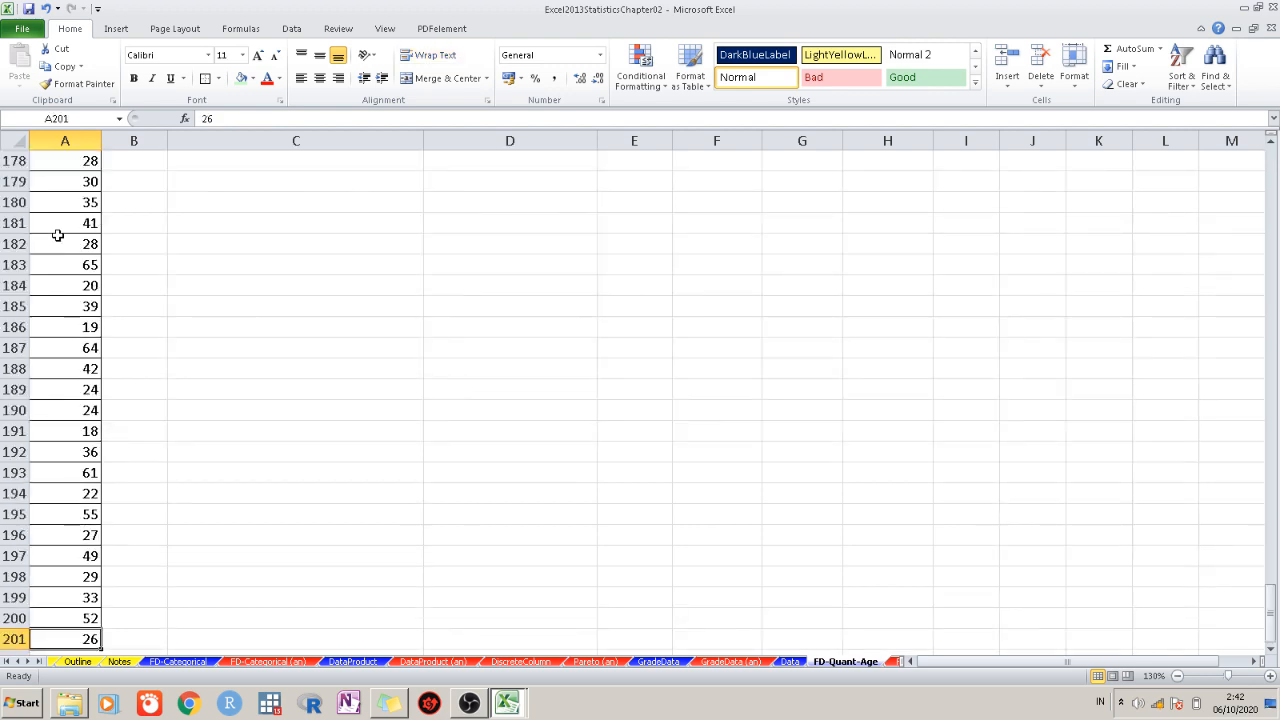
drag(1271, 604, 1251, 166)
click(1137, 235)
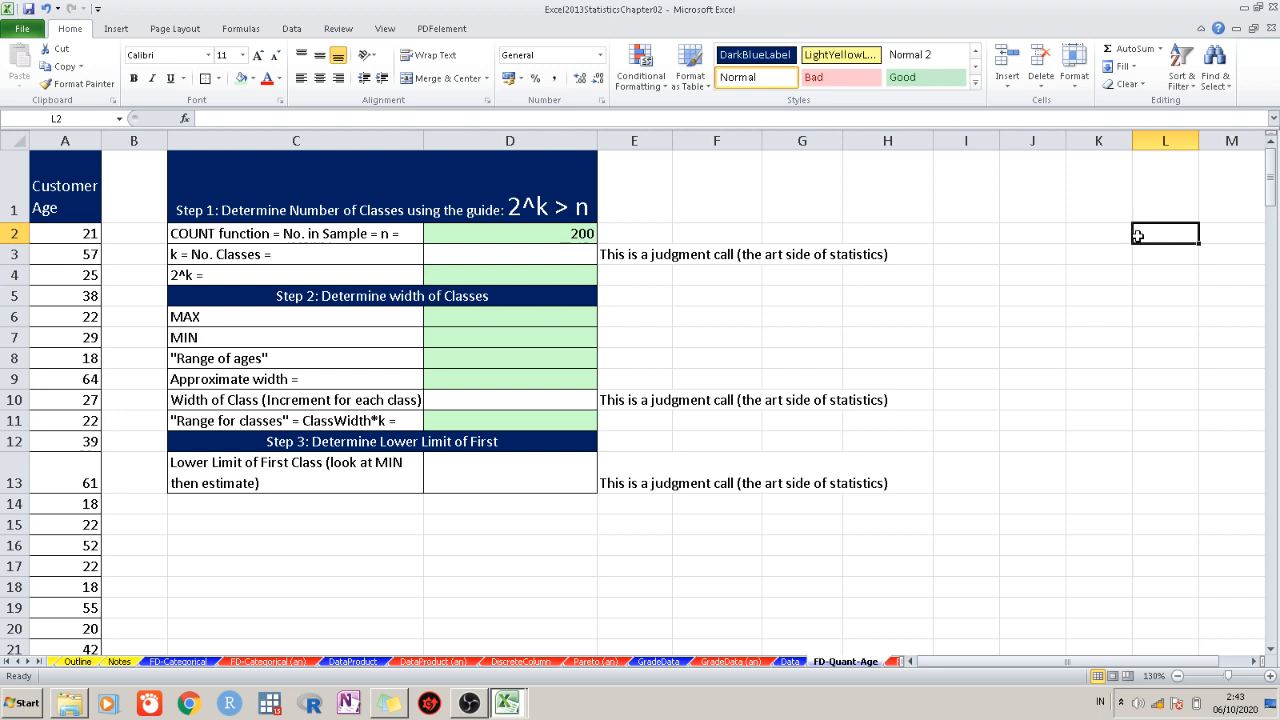
click(551, 250)
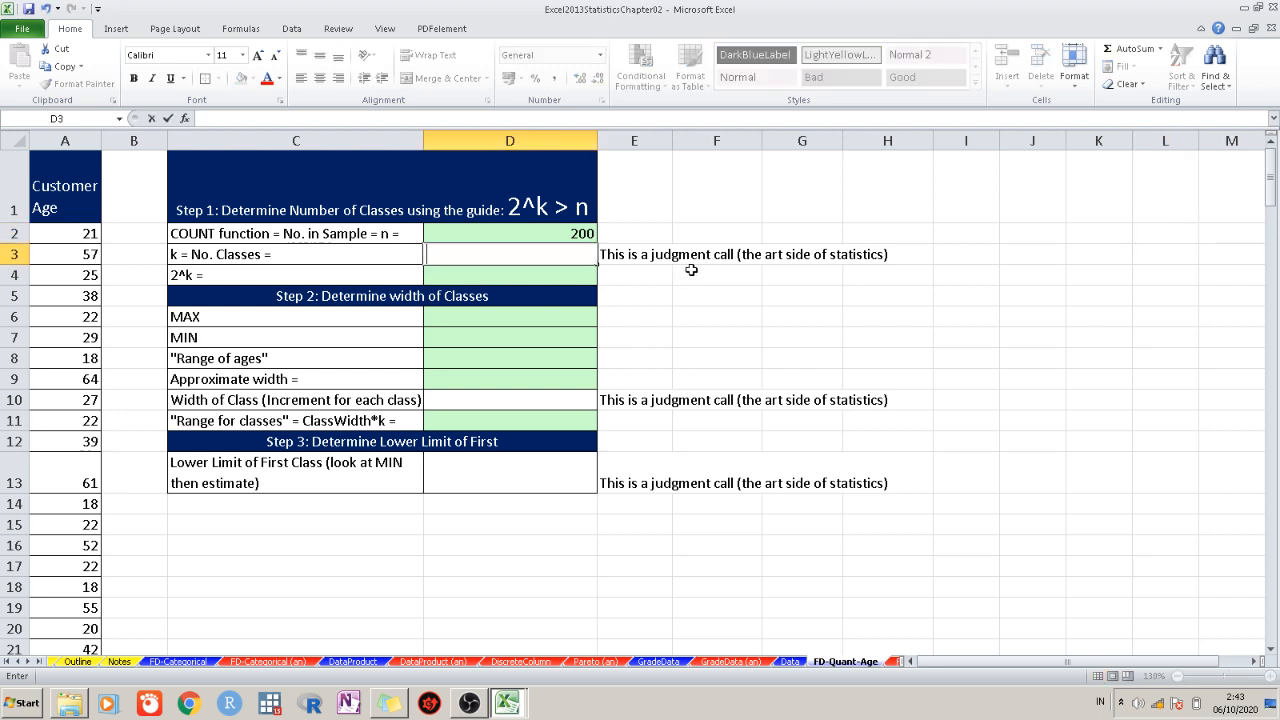
text(5)
click(563, 280)
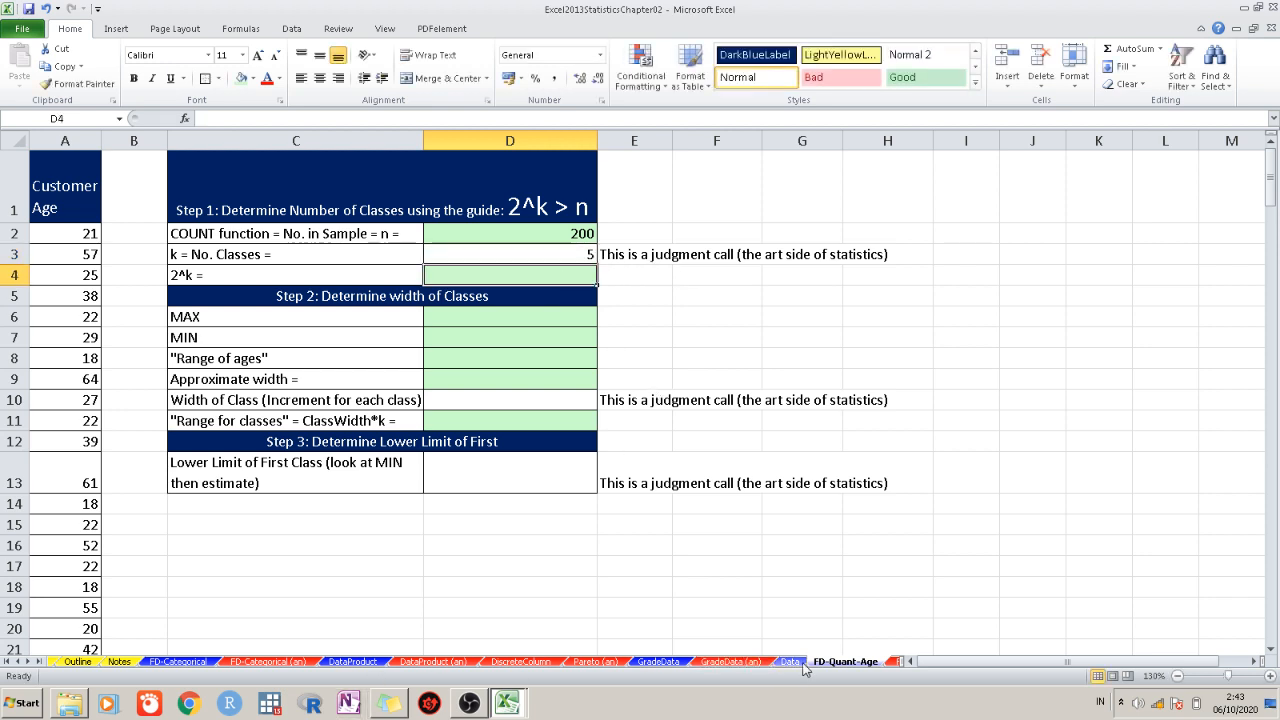
View the GradeData sheet and the Topics list, and return to FD-Quant-Age through the Creating Classes for Quantitative Variables link
click(658, 661)
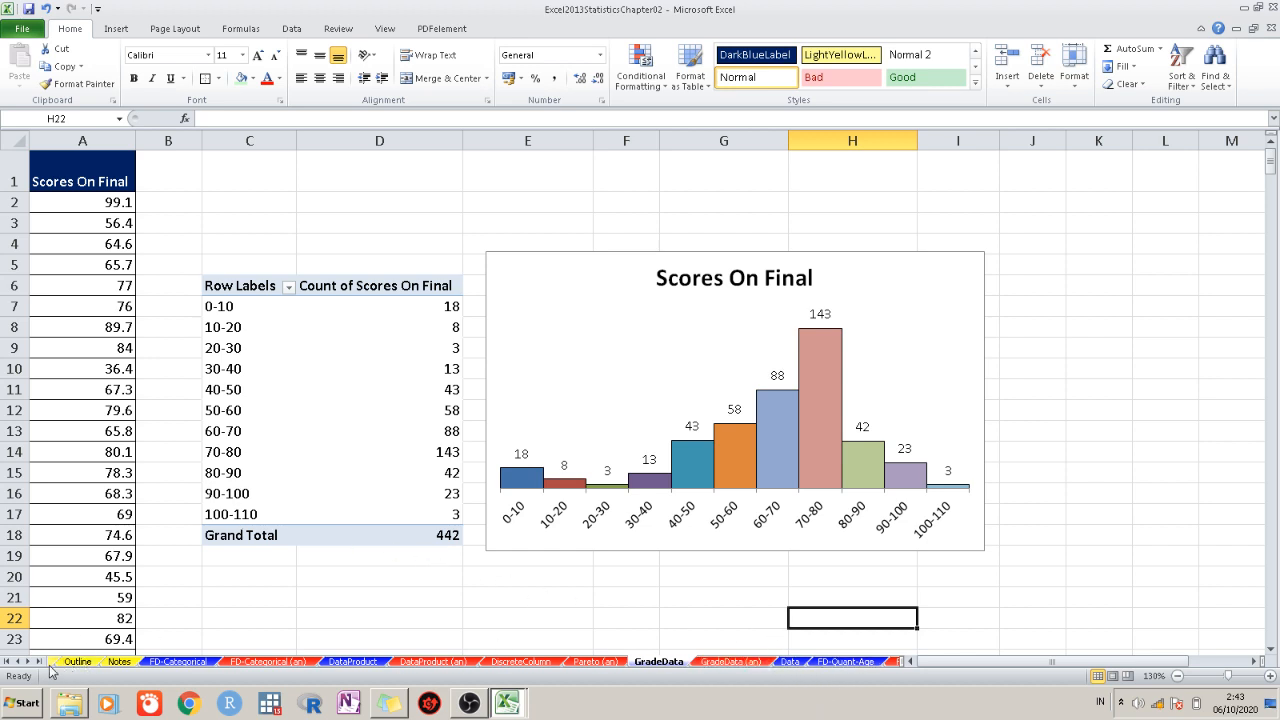
click(18, 662)
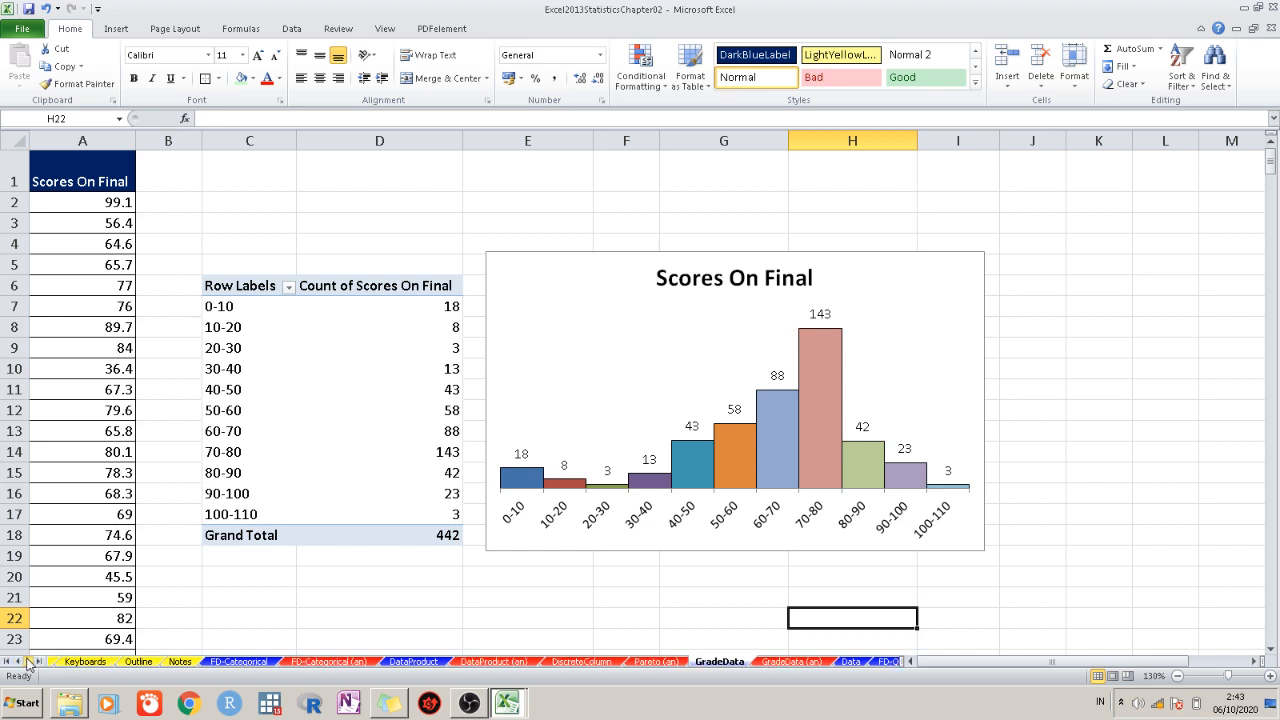
double_click(19, 663)
click(55, 663)
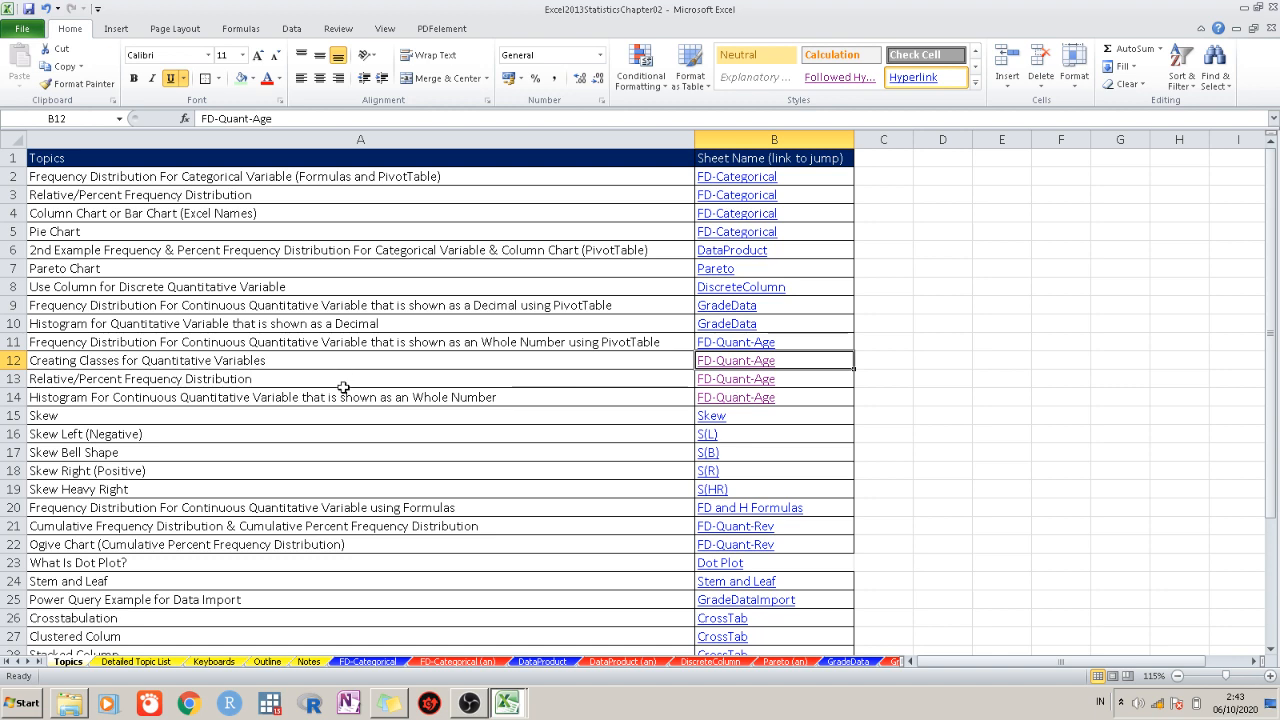
click(726, 368)
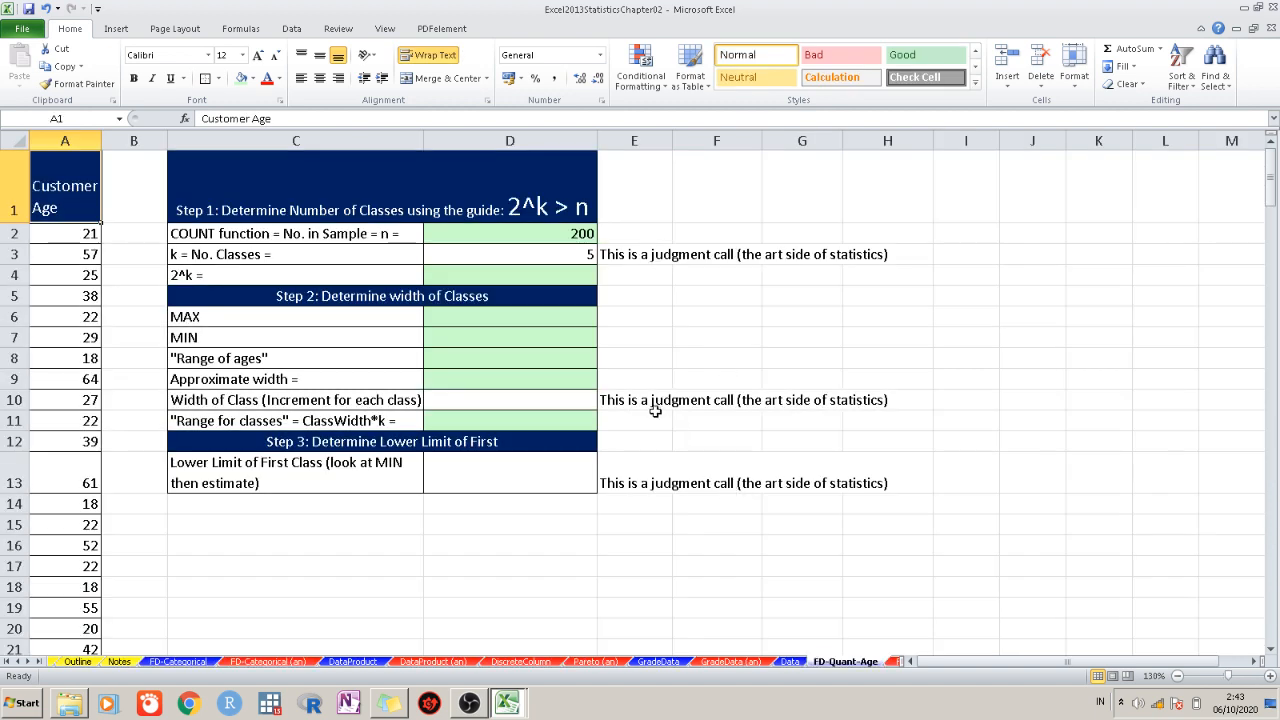
Enter the formula =2^D3 in D4 to compute 2 to the power of the number of classes
click(585, 274)
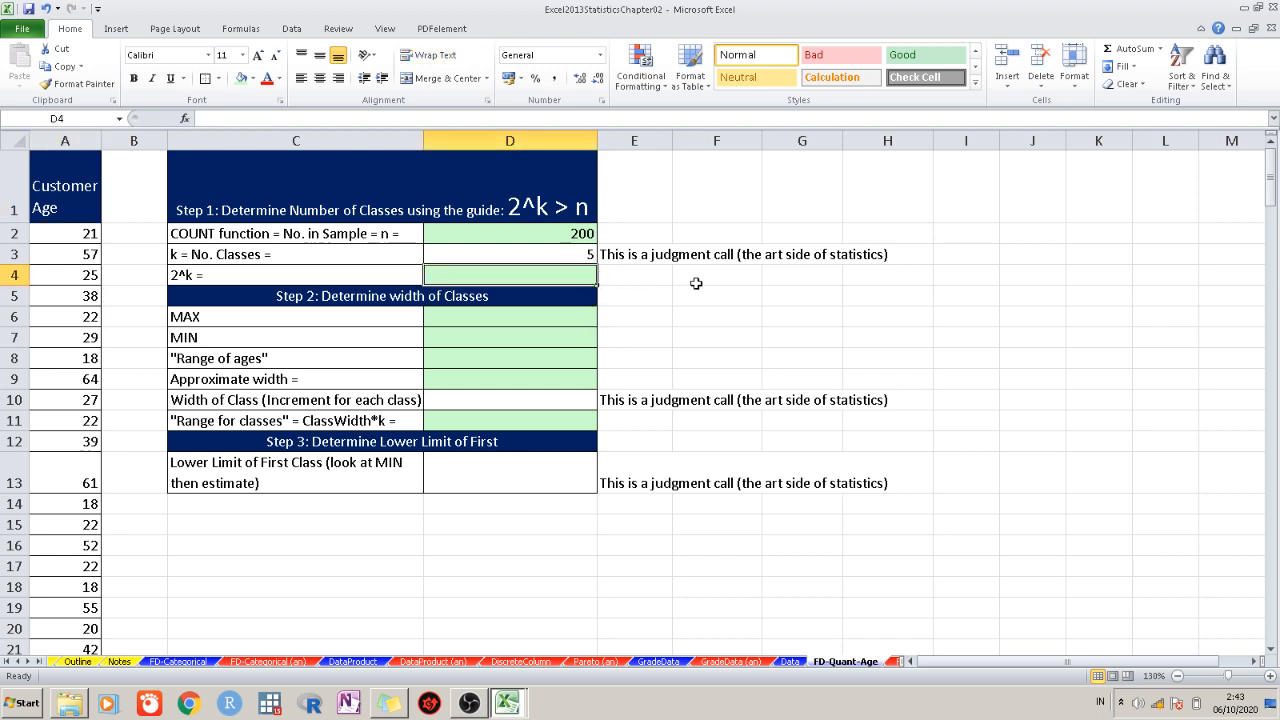
text(=)
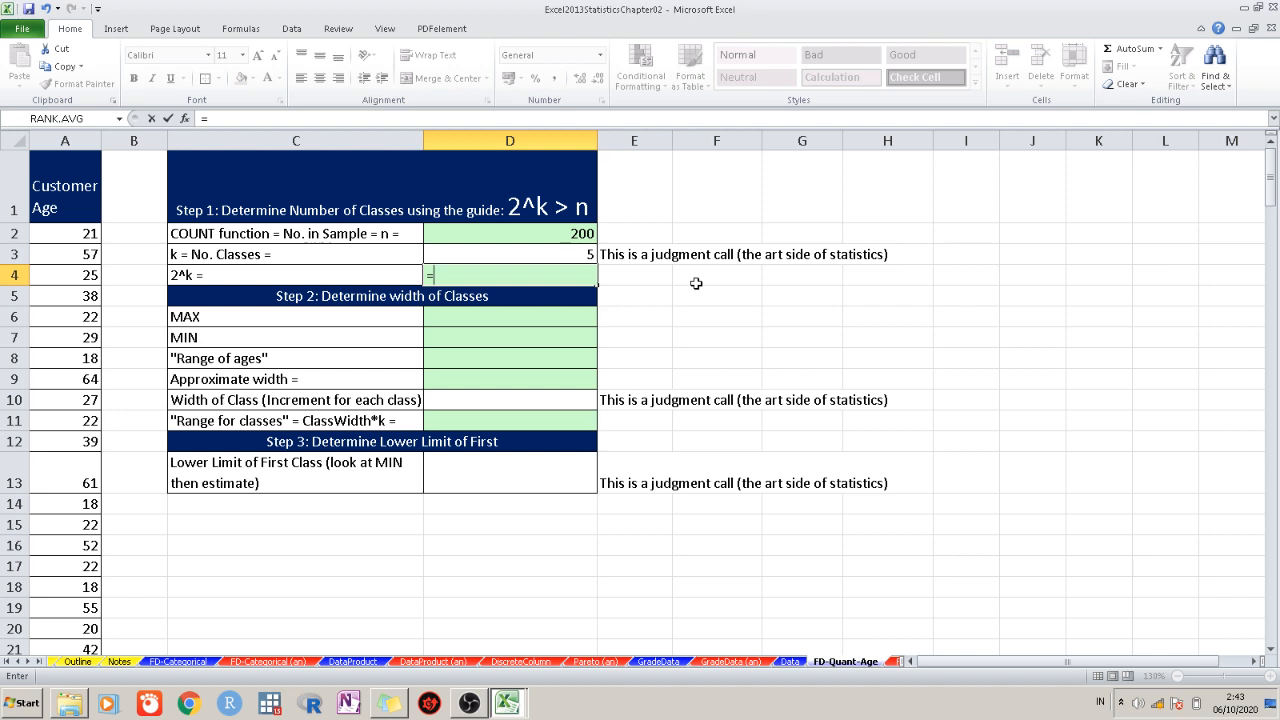
text(2^)
click(569, 256)
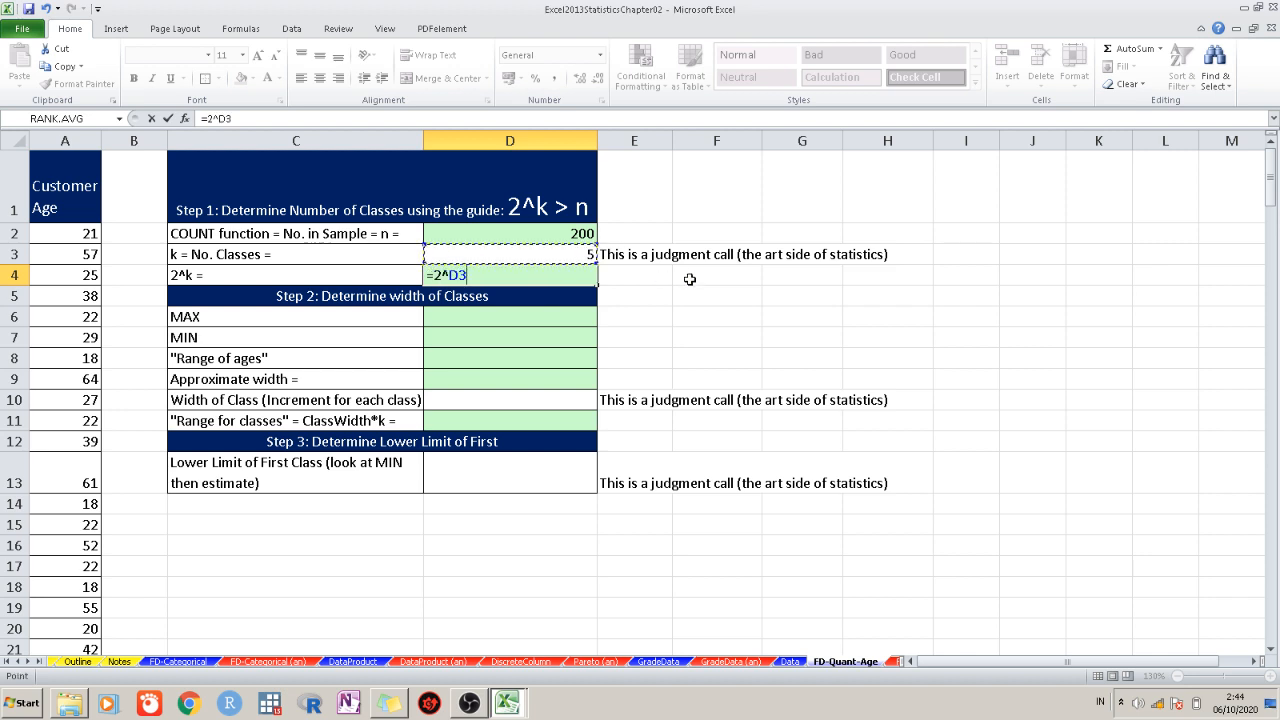
key(Return)
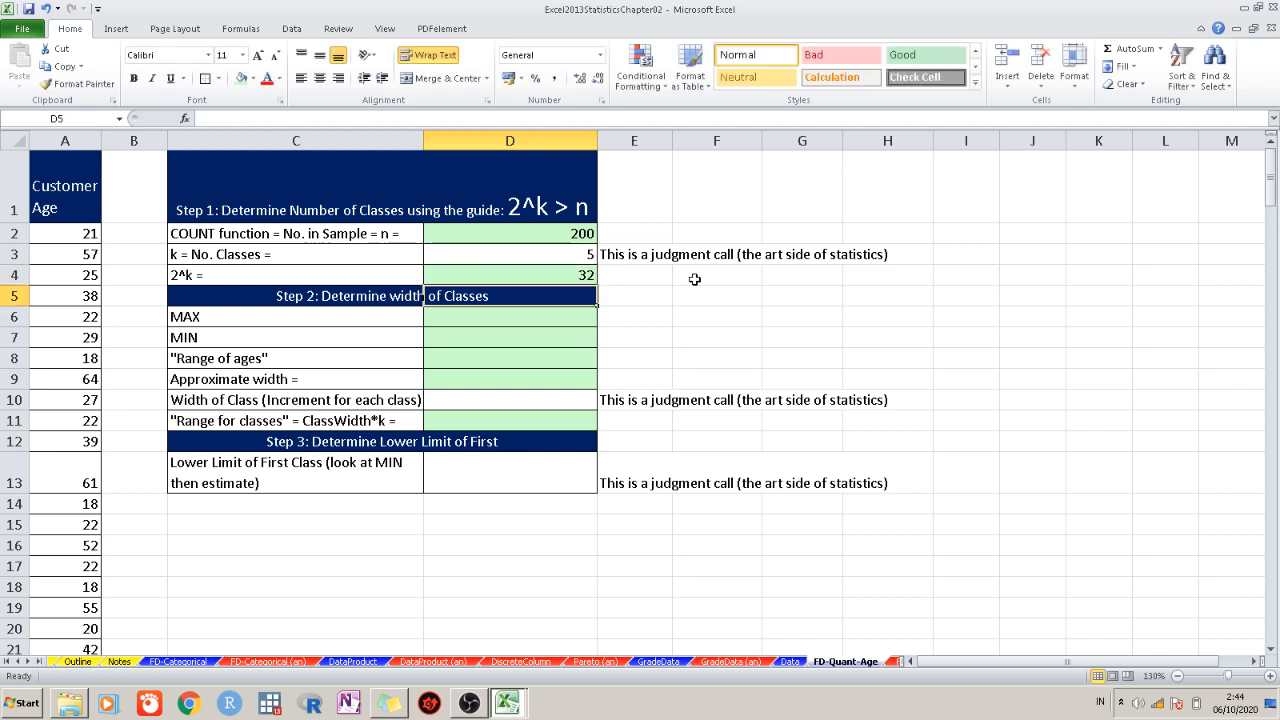
Change the number of classes in D3 to 8
click(529, 277)
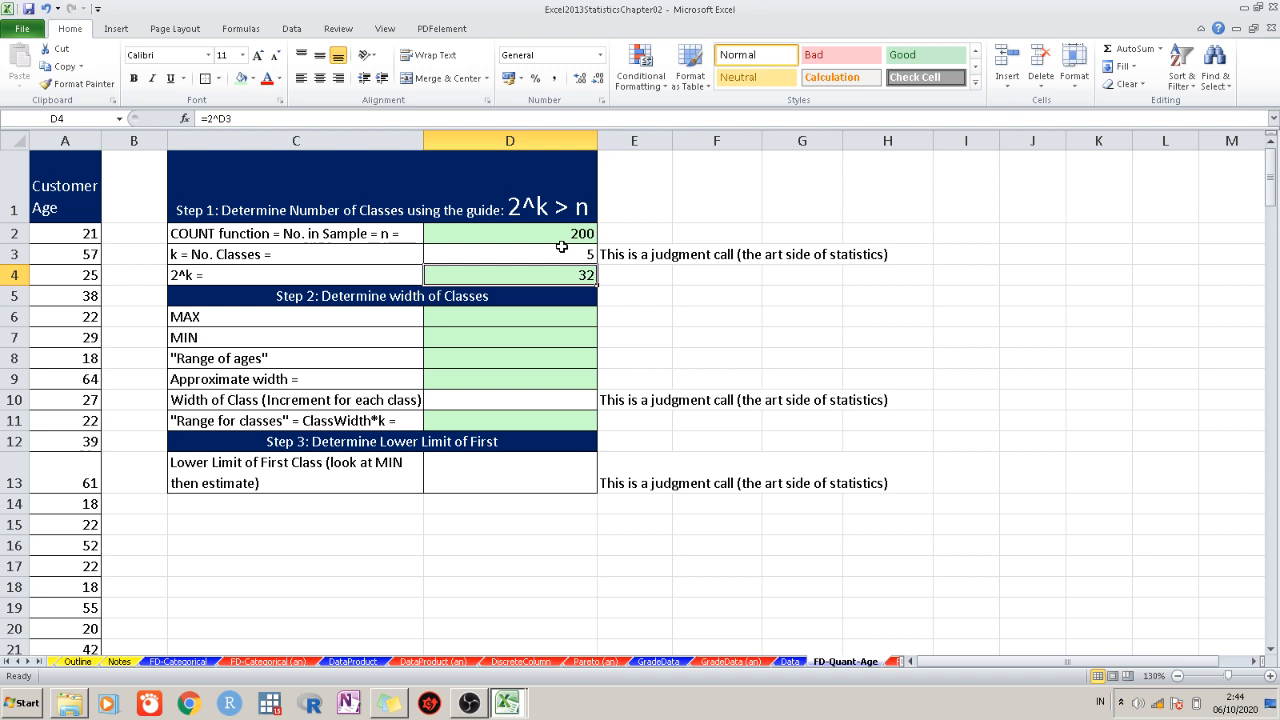
click(573, 254)
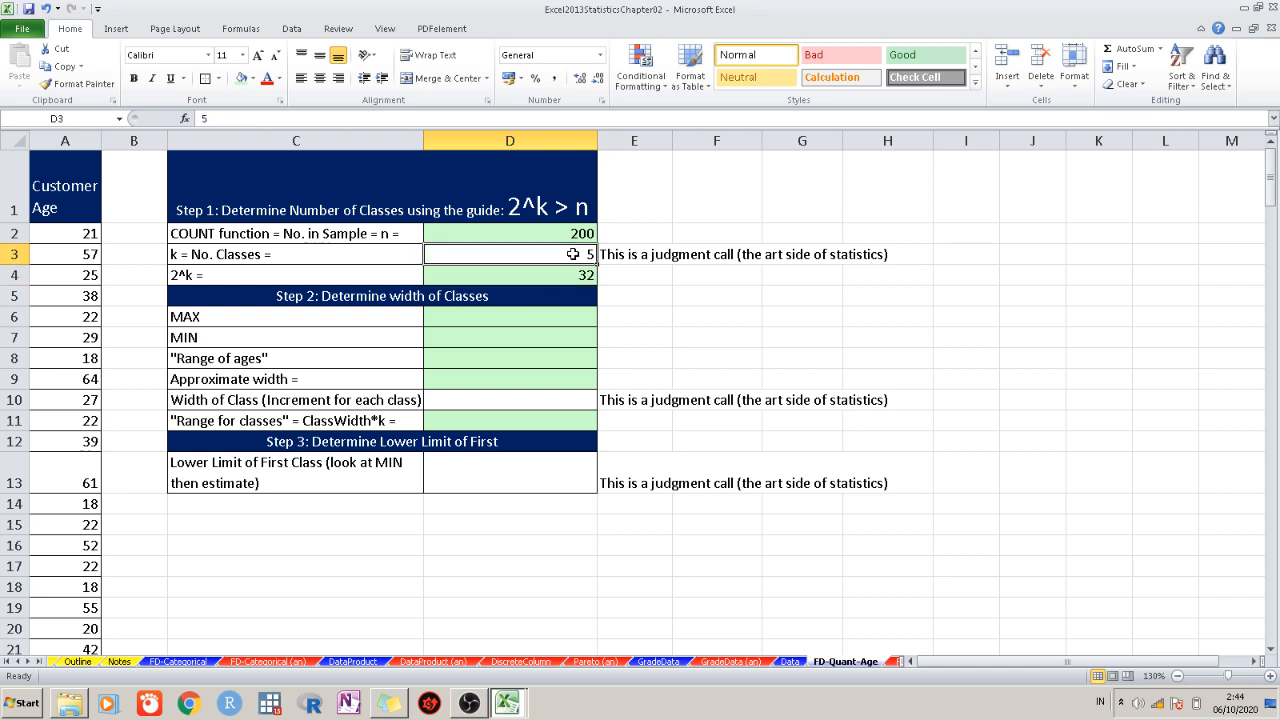
double_click(573, 254)
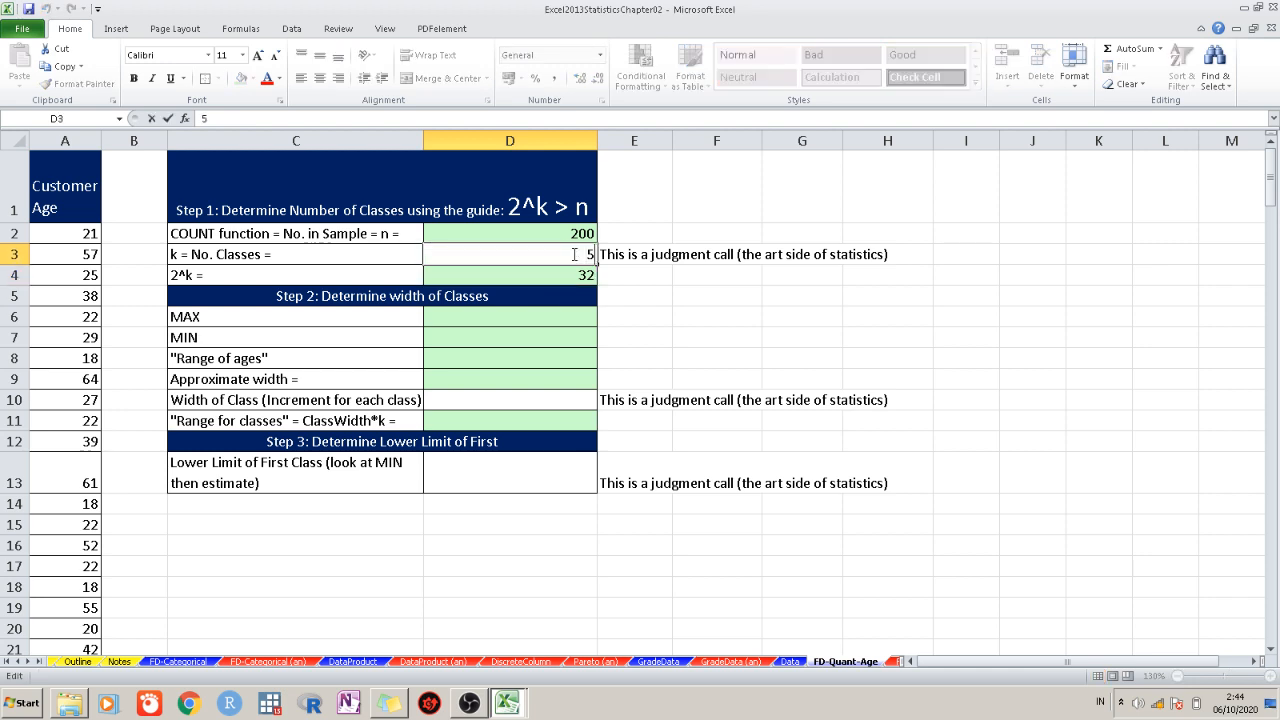
key(BackSpace)
text(8)
click(783, 357)
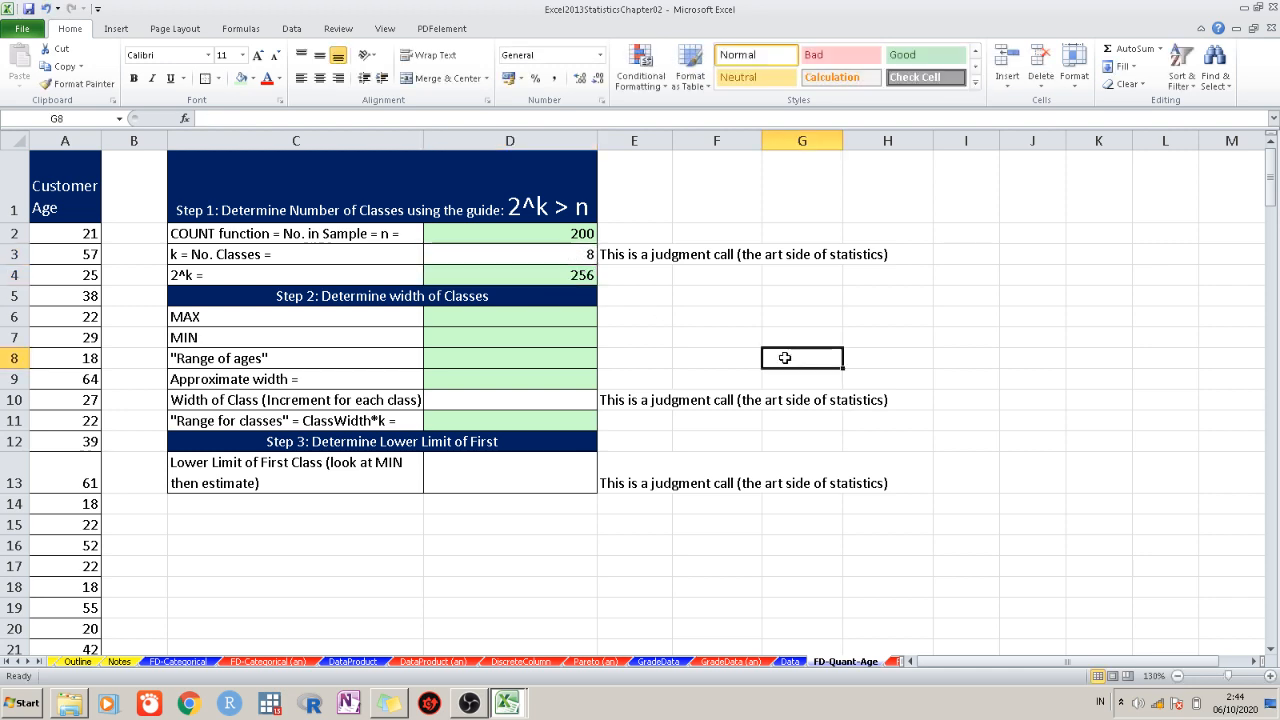
Try 7 as the number of classes in D3 and restore the value to 8
double_click(582, 254)
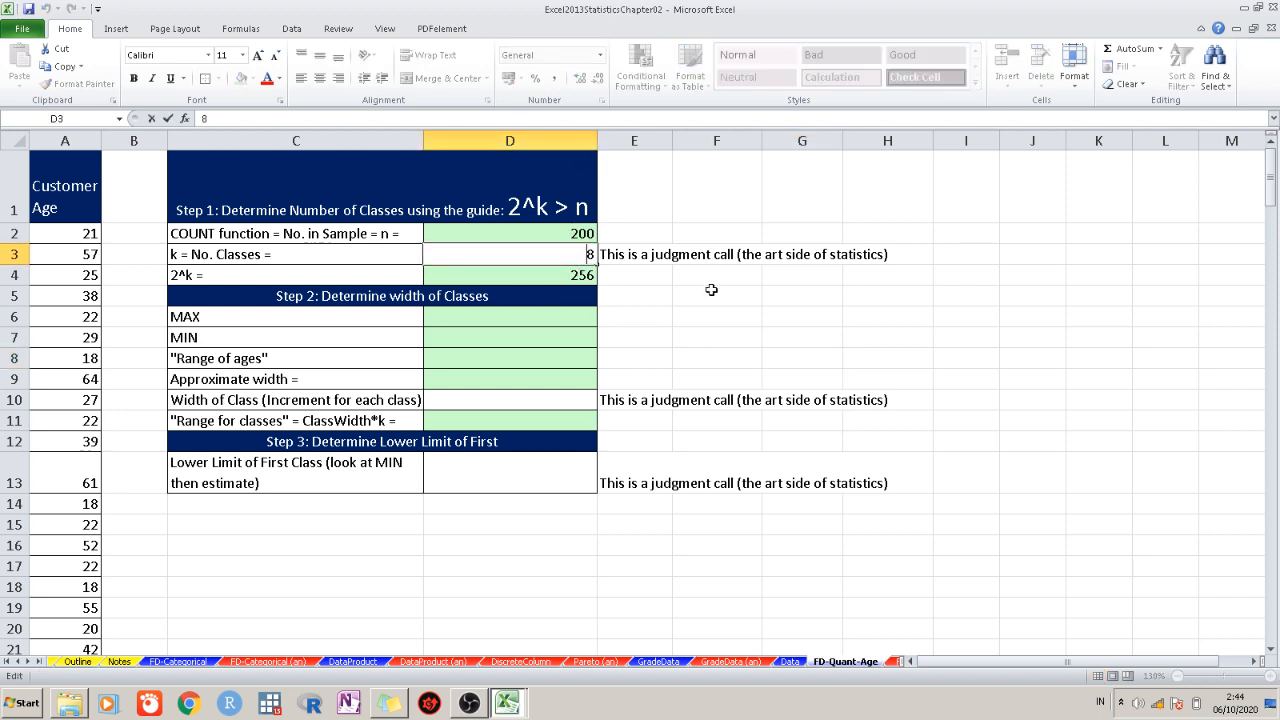
key(BackSpace)
text(7)
key(Return)
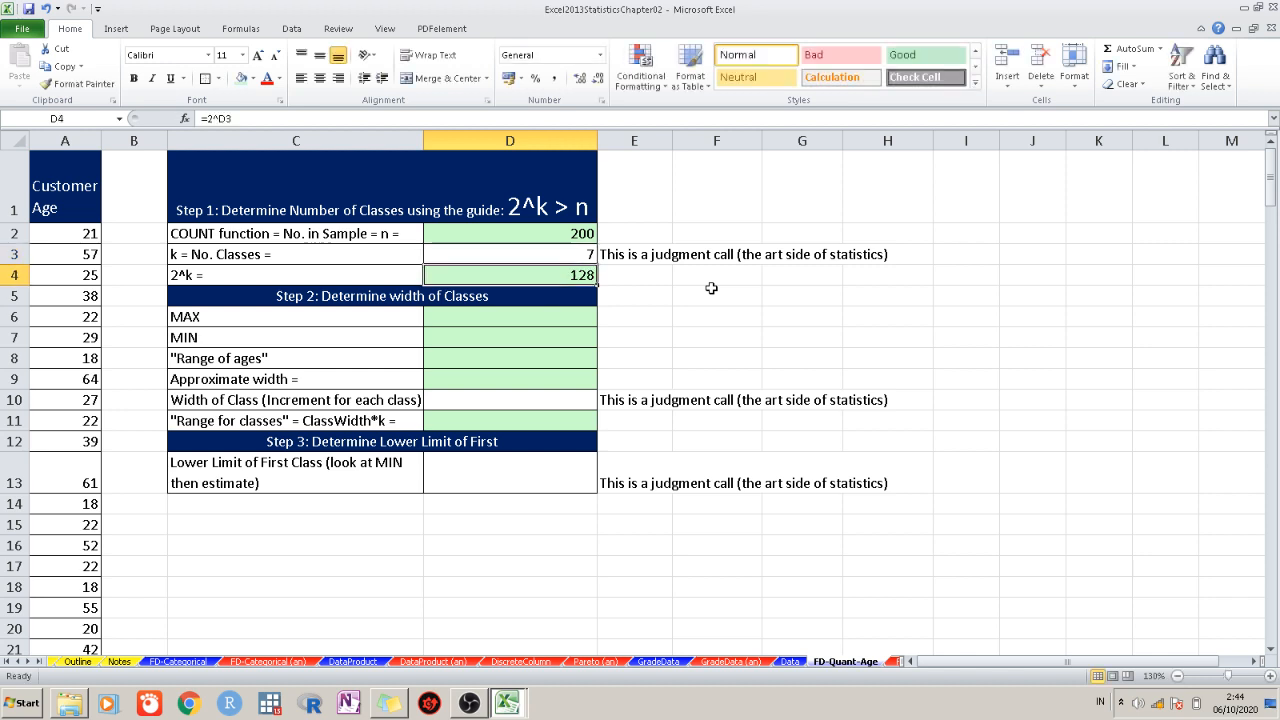
double_click(584, 256)
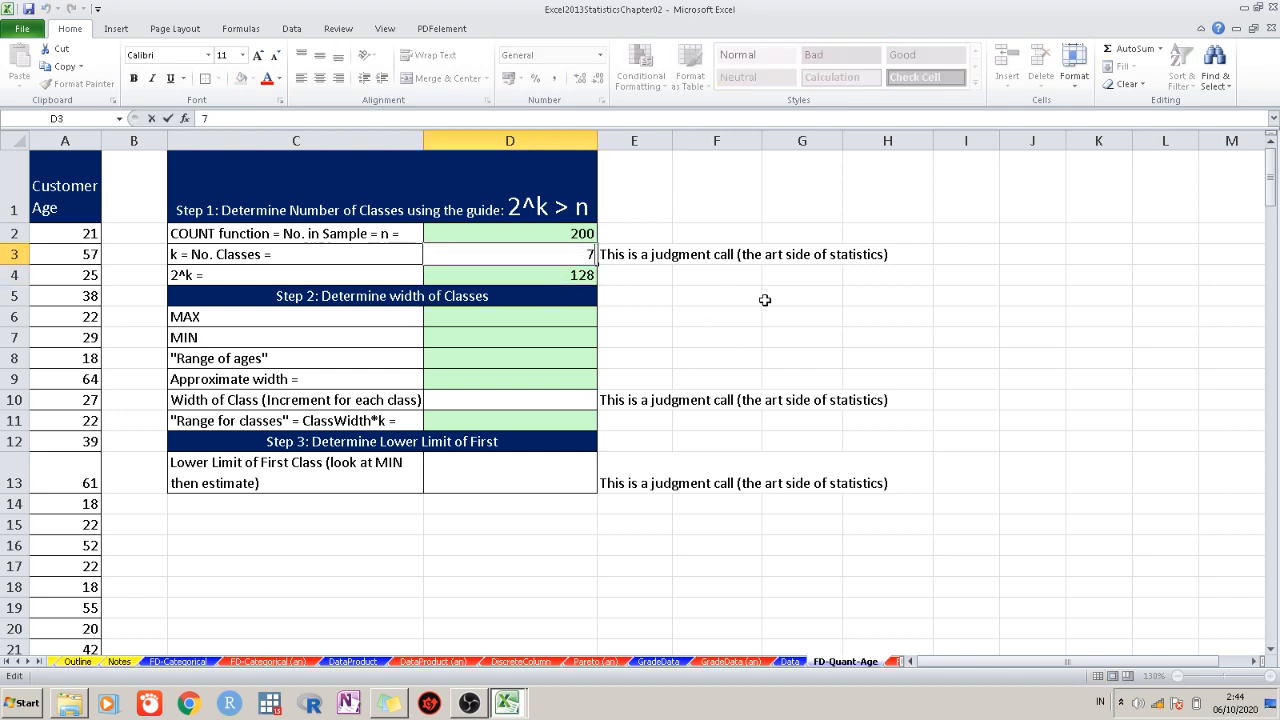
key(BackSpace)
text(8)
key(Return)
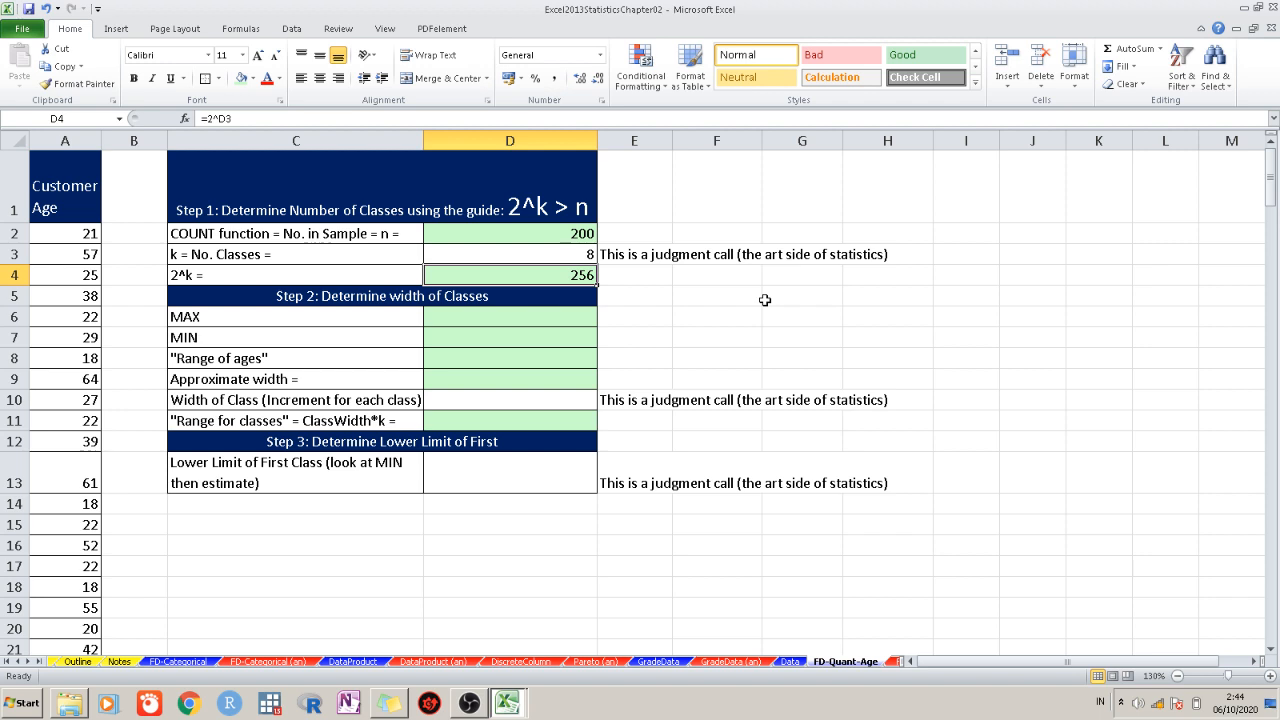
click(765, 300)
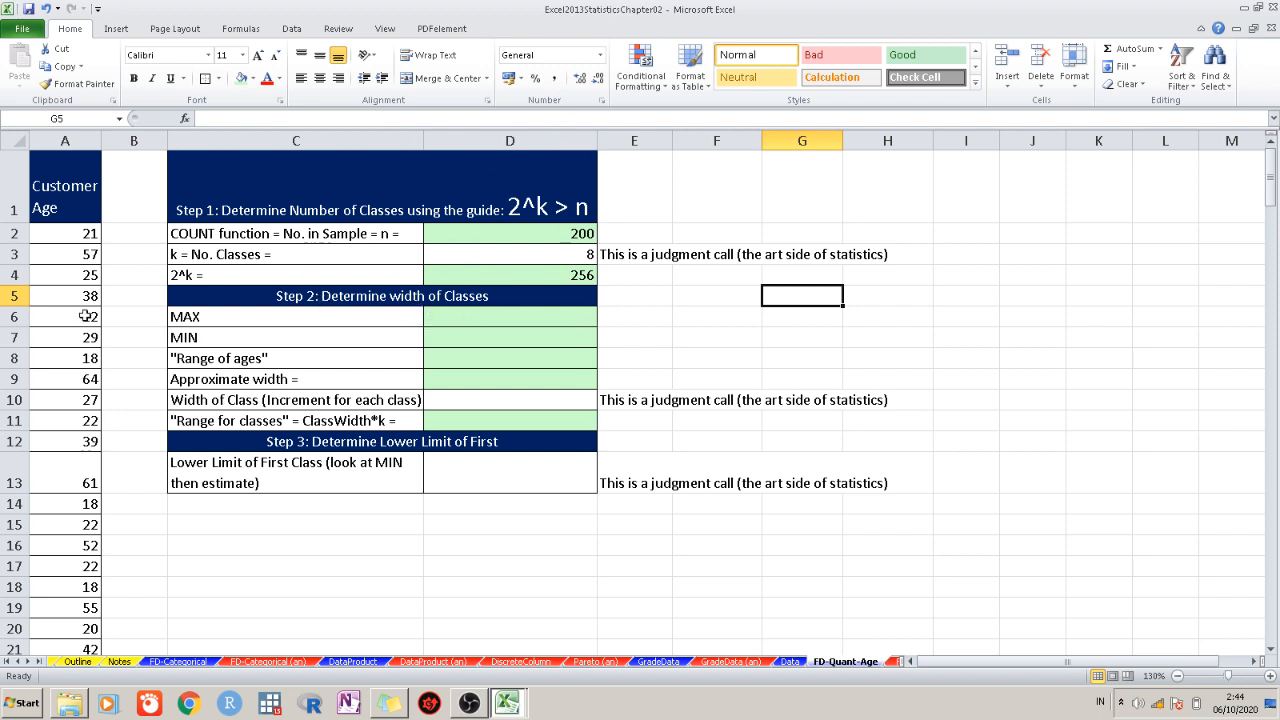
Enter a MAX formula in D6 over the customer ages in A2:A201 and return to the sheet's first cell
click(525, 314)
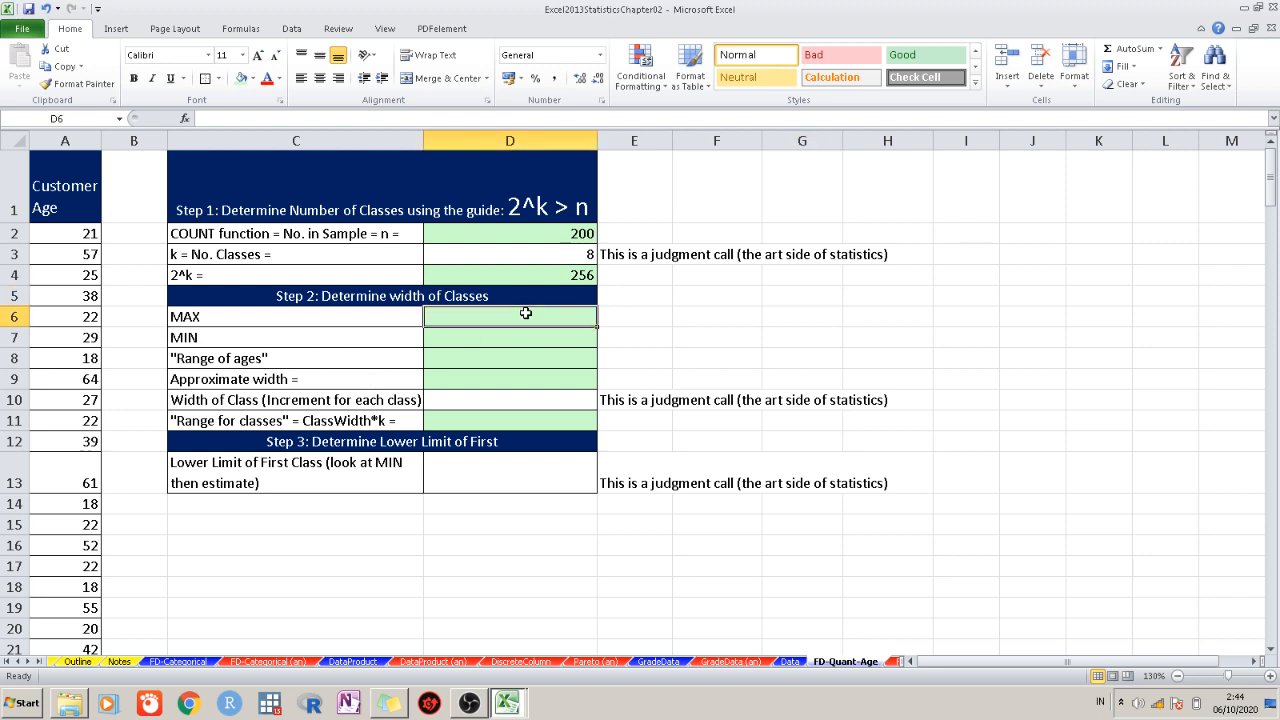
text(=)
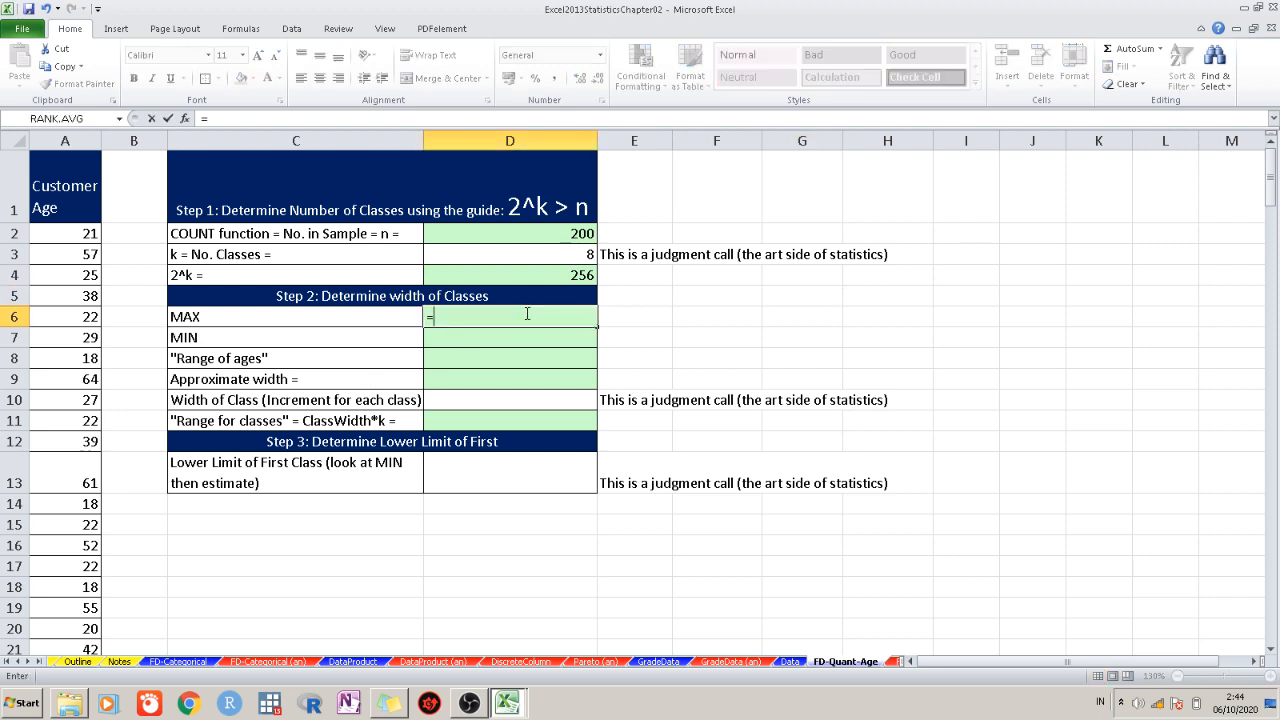
text(max()
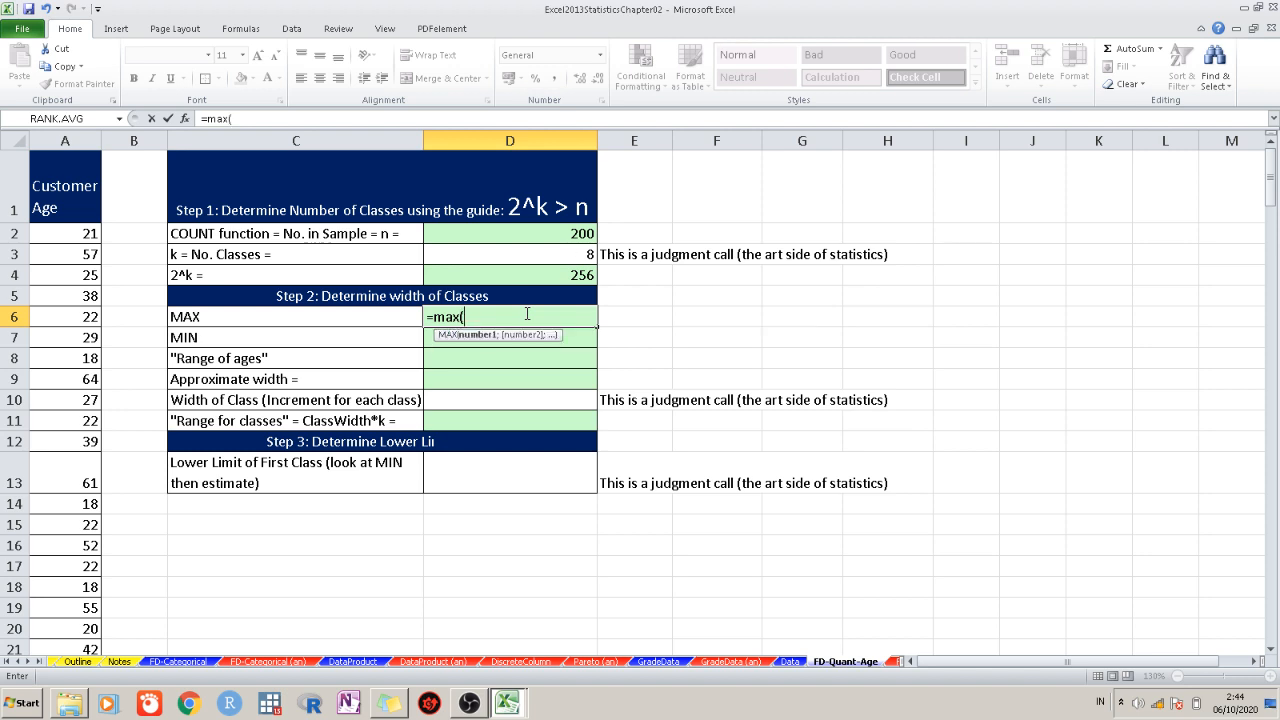
click(88, 233)
key(ctrl+shift+Down)
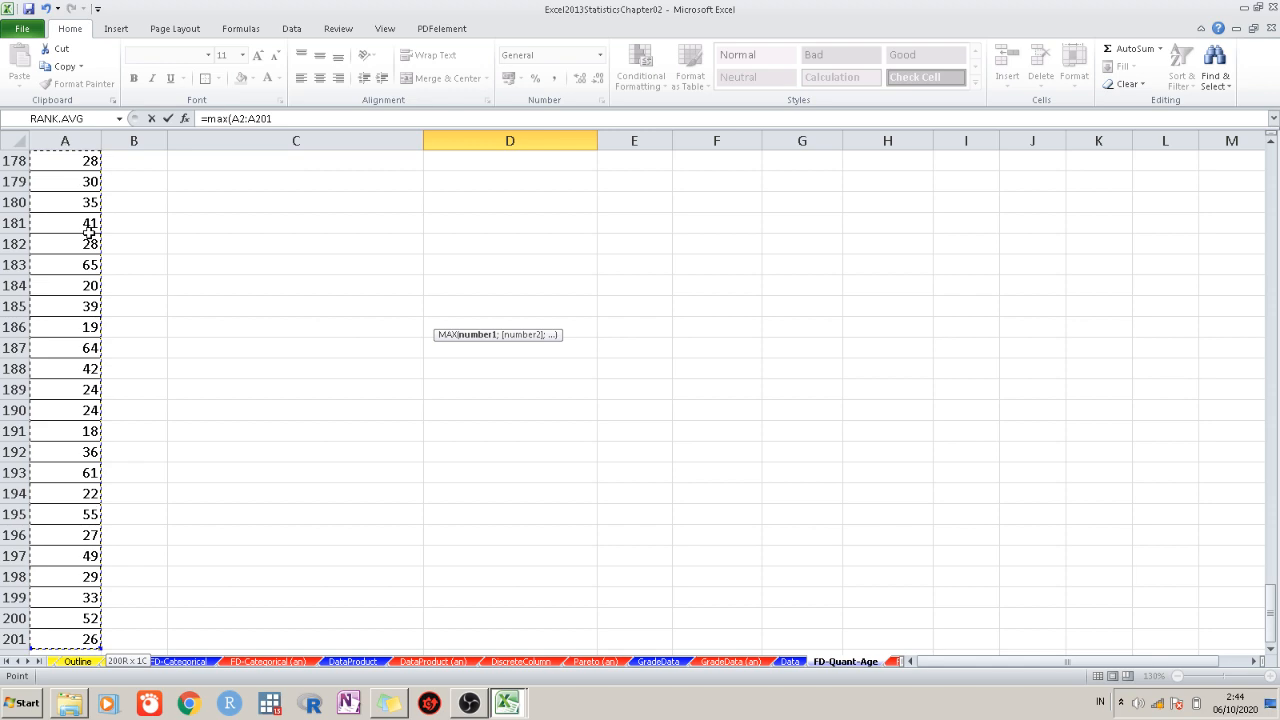
key(Return)
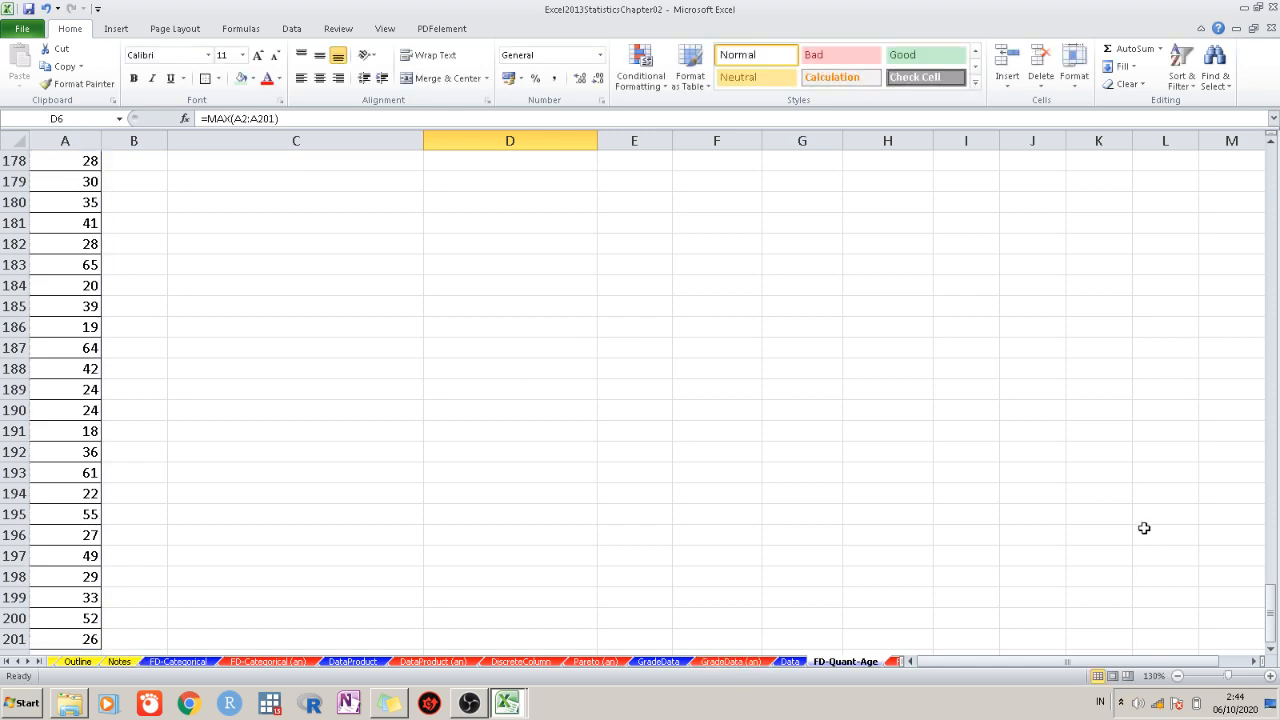
key(ctrl+Home)
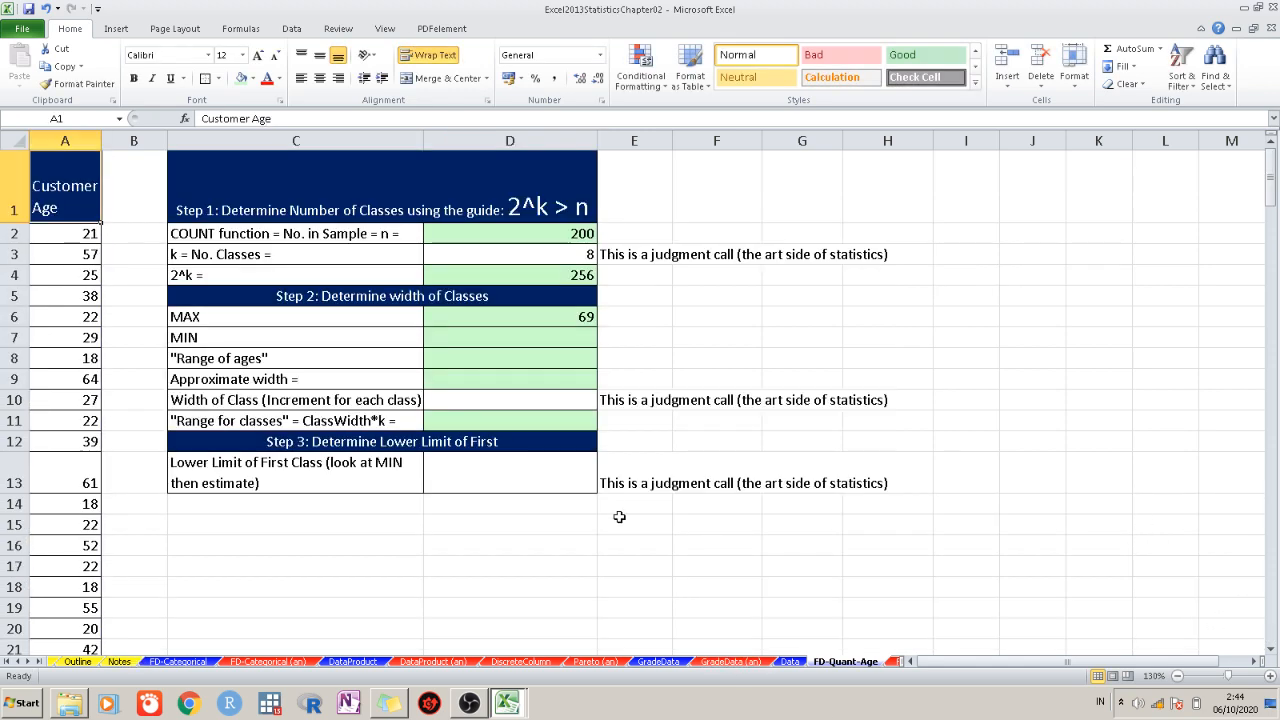
Try to copy the MAX formula text from D6 for the MIN cell D7, and undo the accidental overwrite of D6
double_click(573, 337)
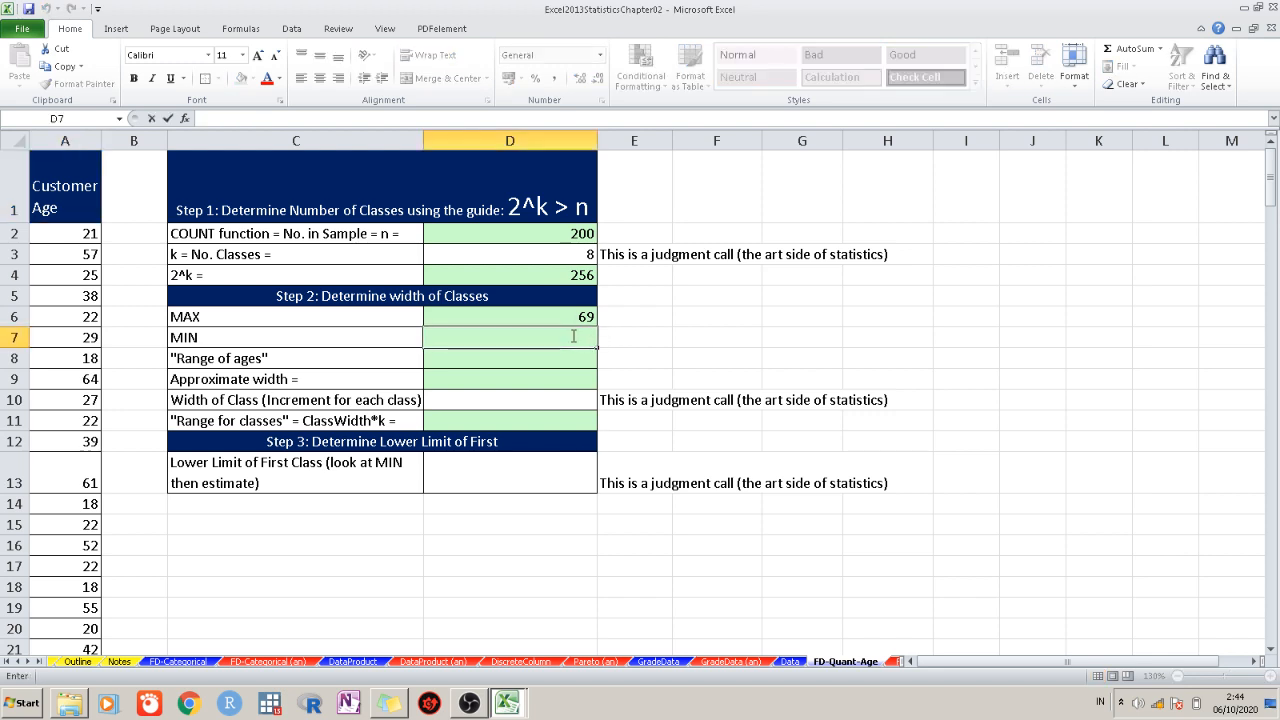
click(575, 315)
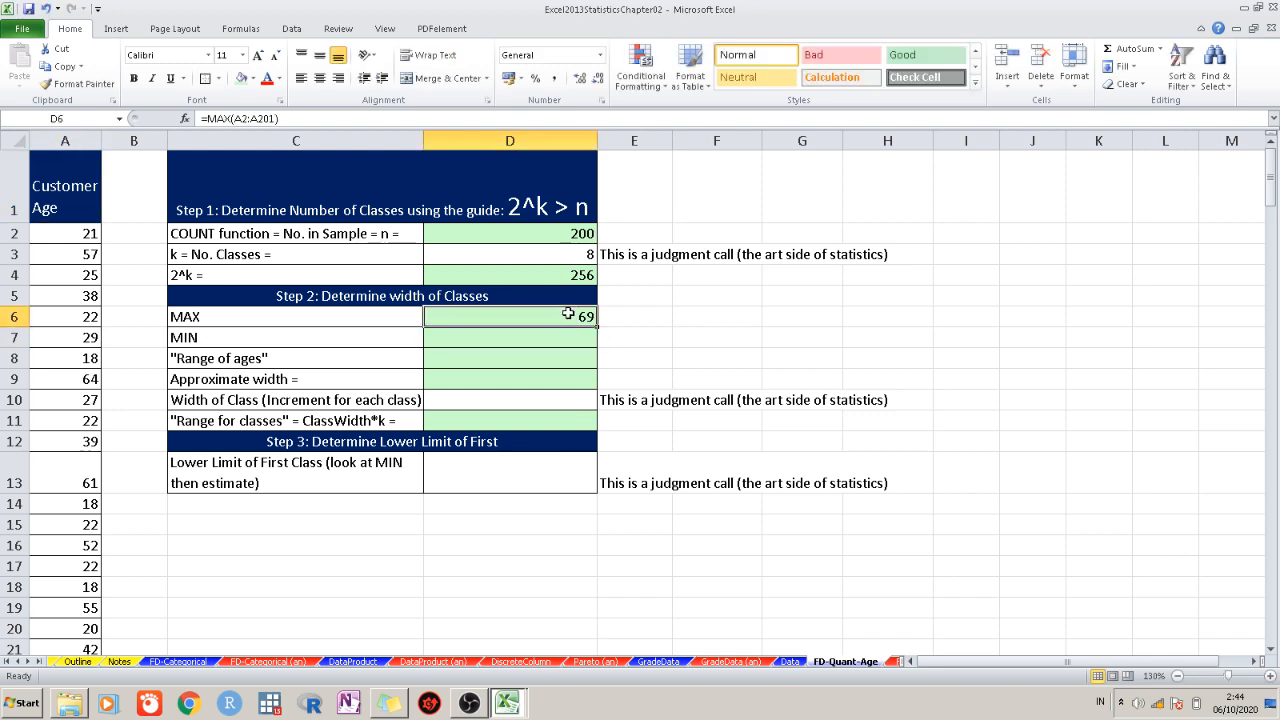
double_click(569, 314)
drag(527, 316, 410, 312)
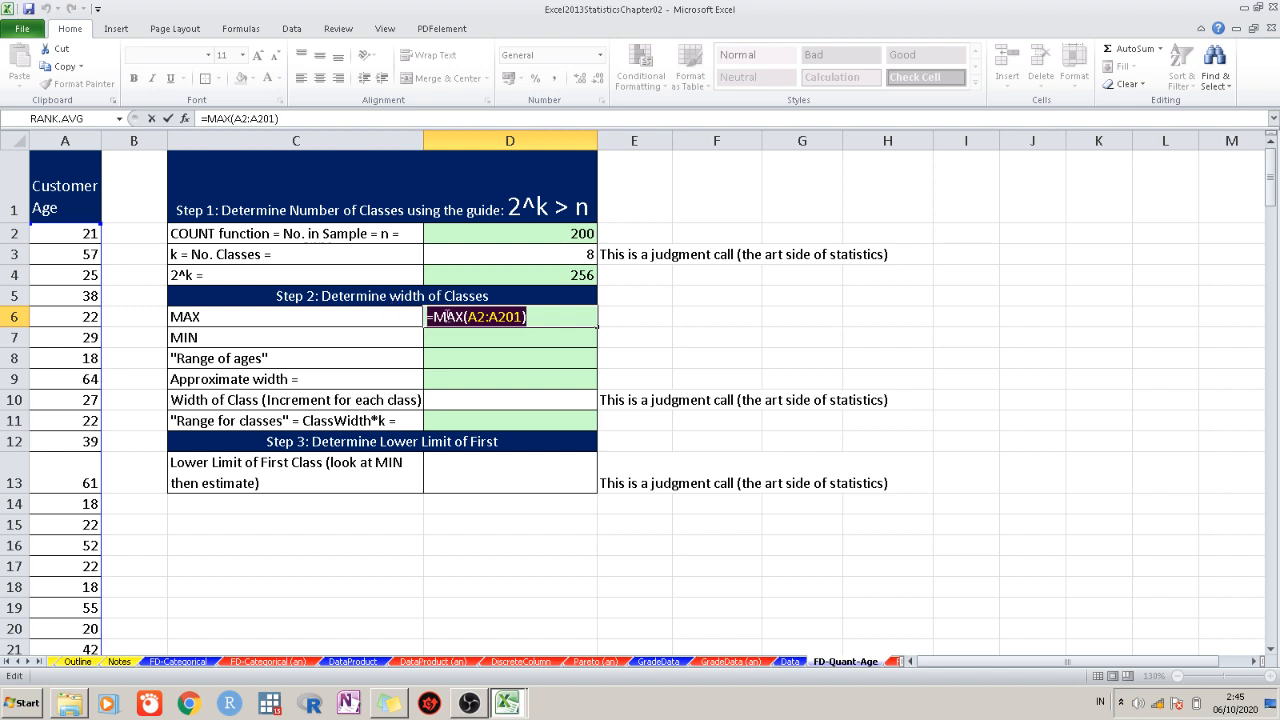
text(=)
click(466, 344)
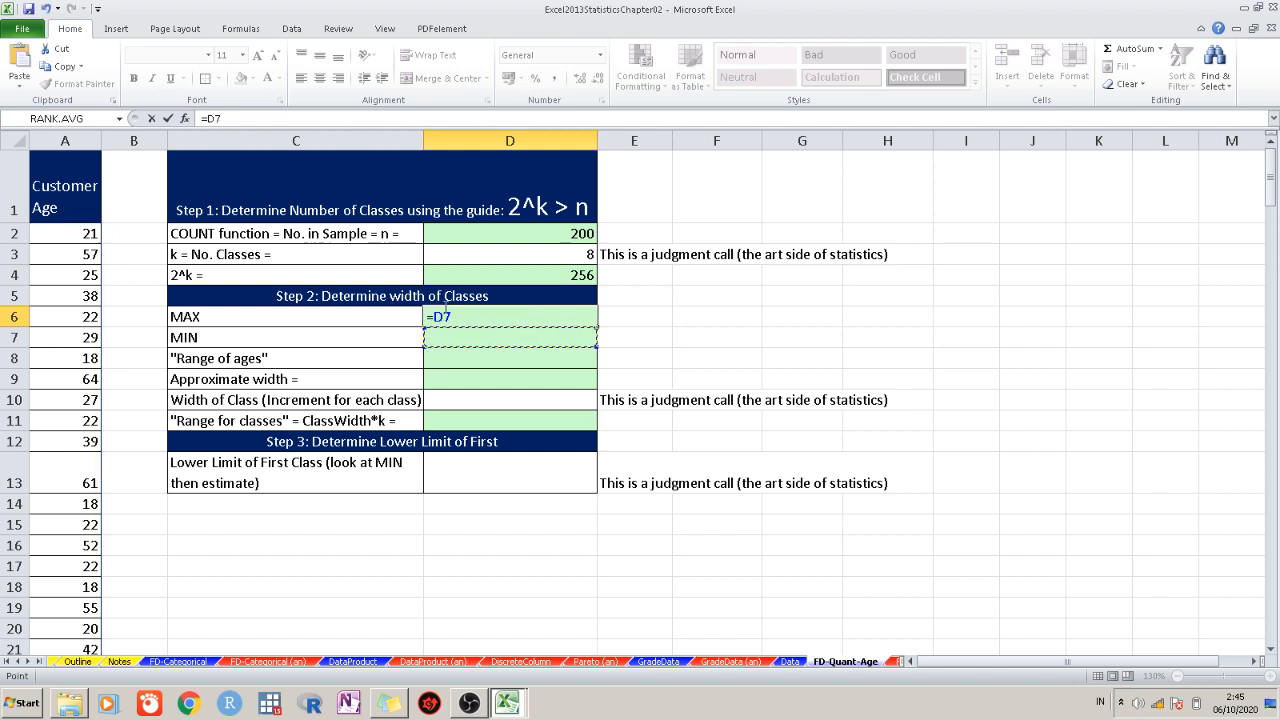
key(Return)
click(45, 8)
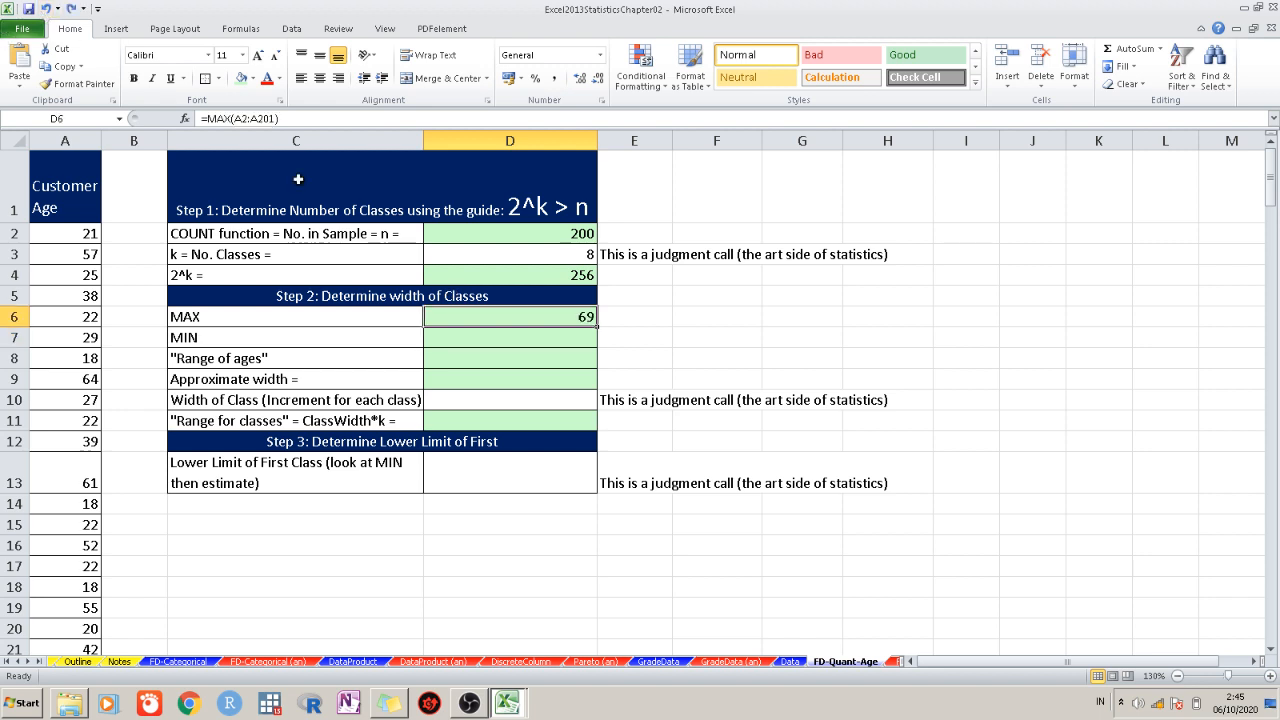
Paste the MAX formula into the MIN cell D7 and undo the paste
key(ctrl+c)
click(568, 337)
key(ctrl+v)
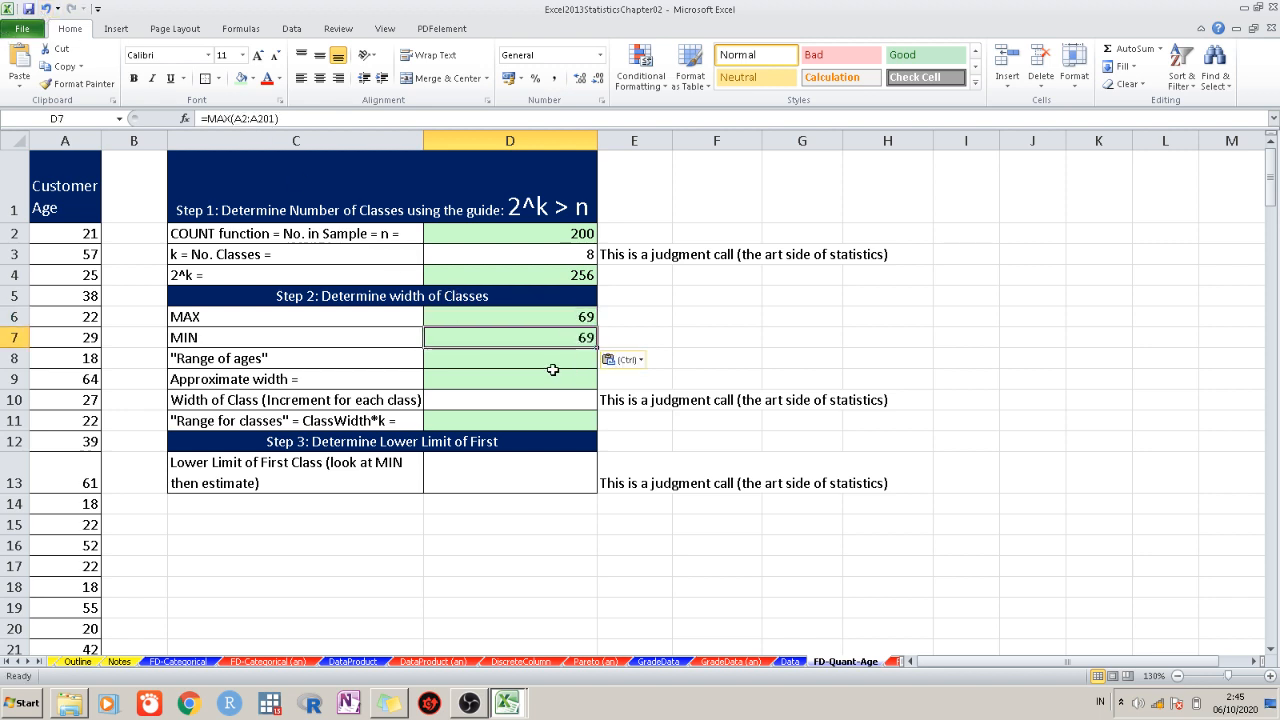
click(45, 8)
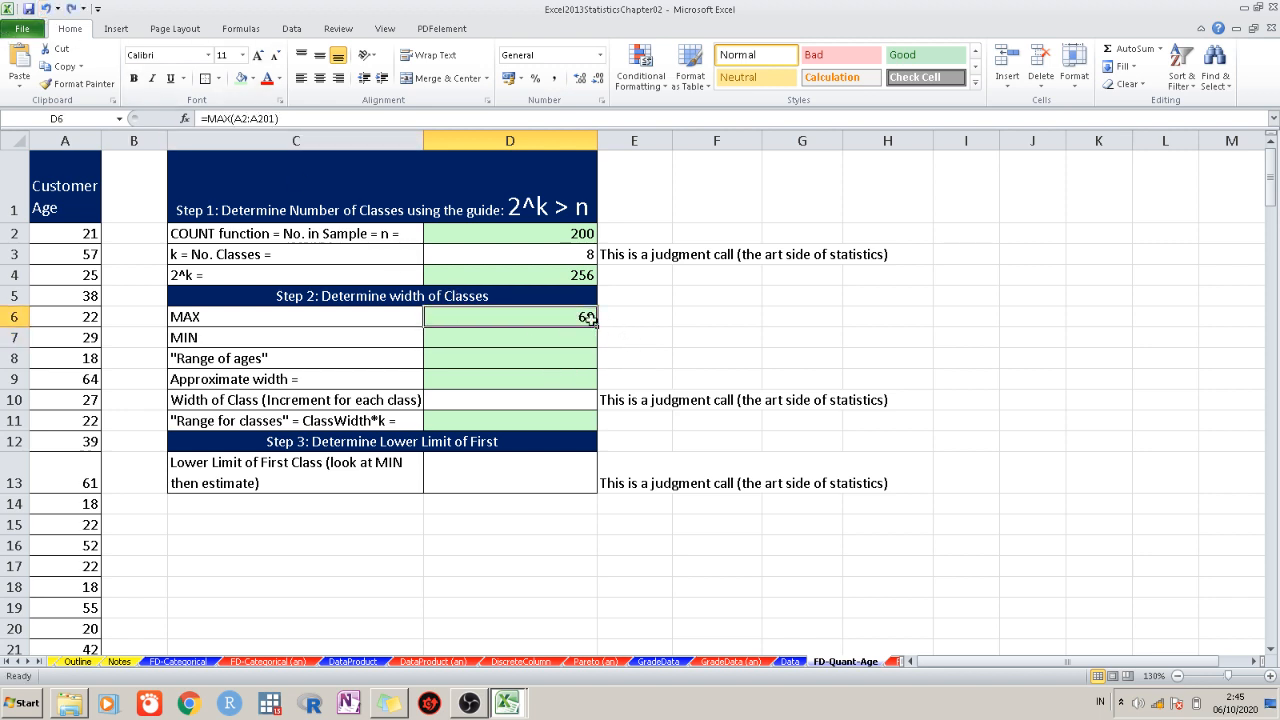
Copy the MAX formula text from D6 and paste it into the MIN cell D7
double_click(516, 319)
drag(548, 319, 366, 319)
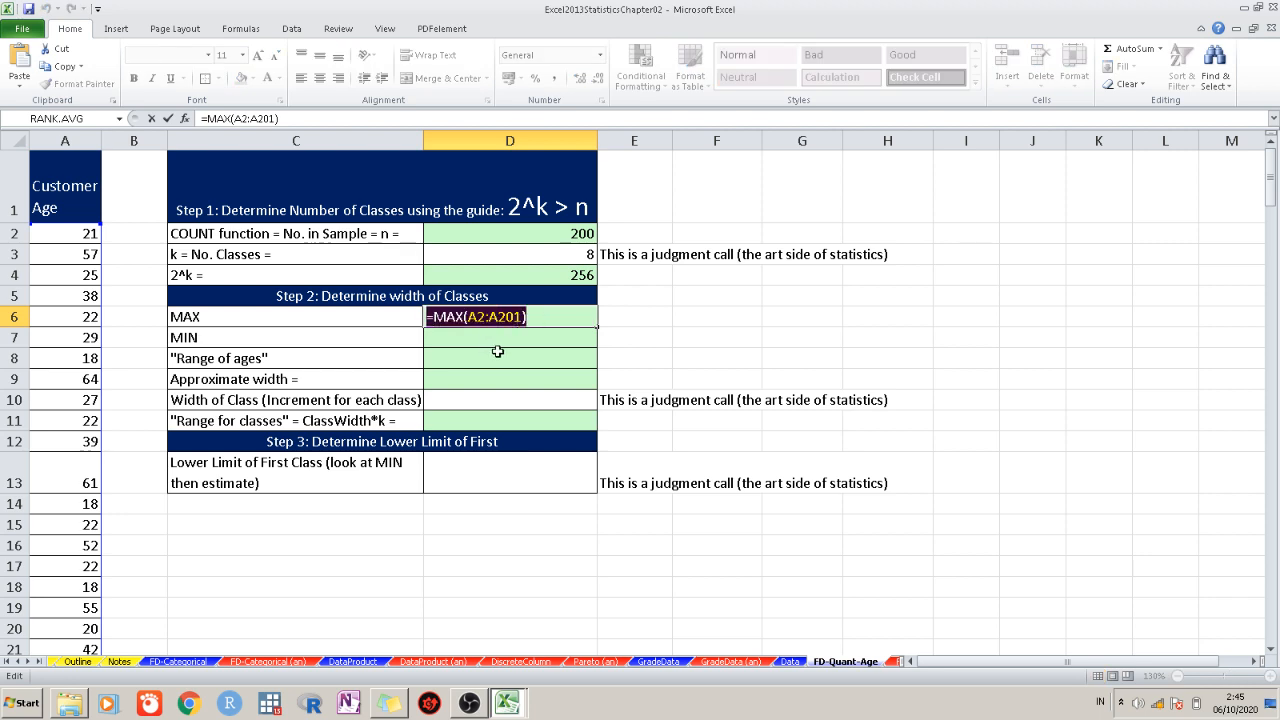
key(ctrl+c)
key(Return)
double_click(591, 337)
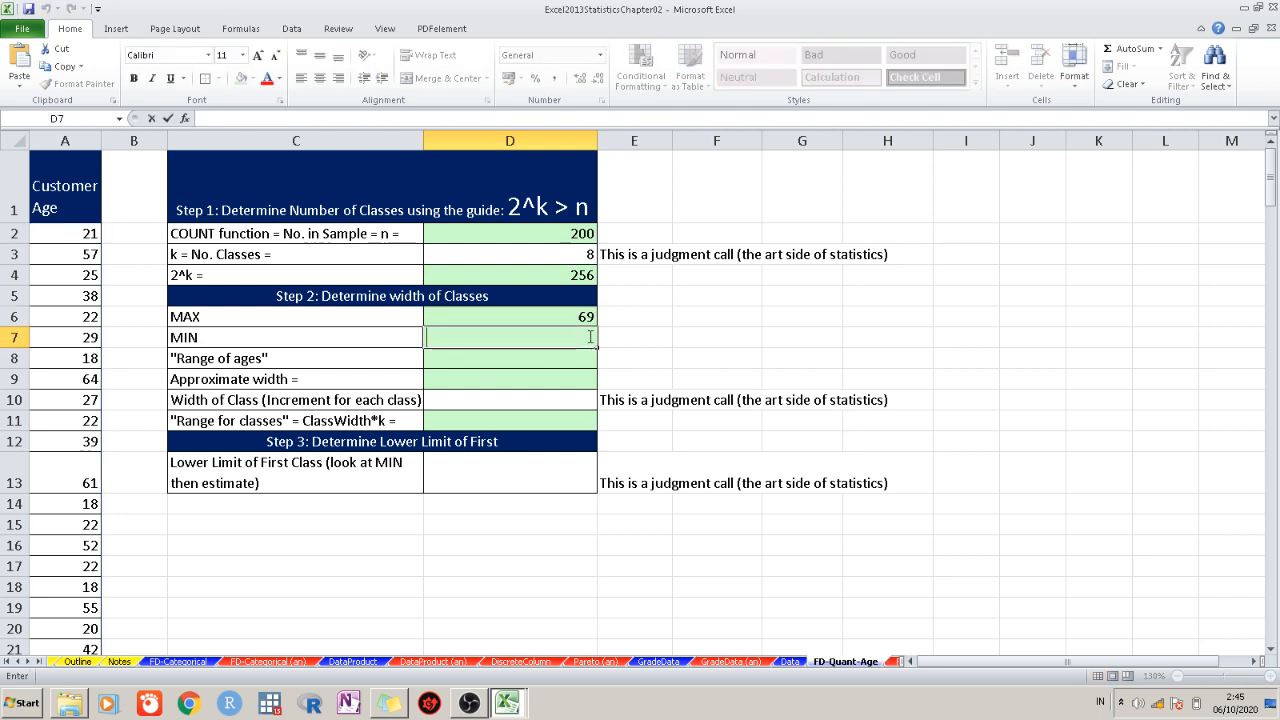
key(ctrl+v)
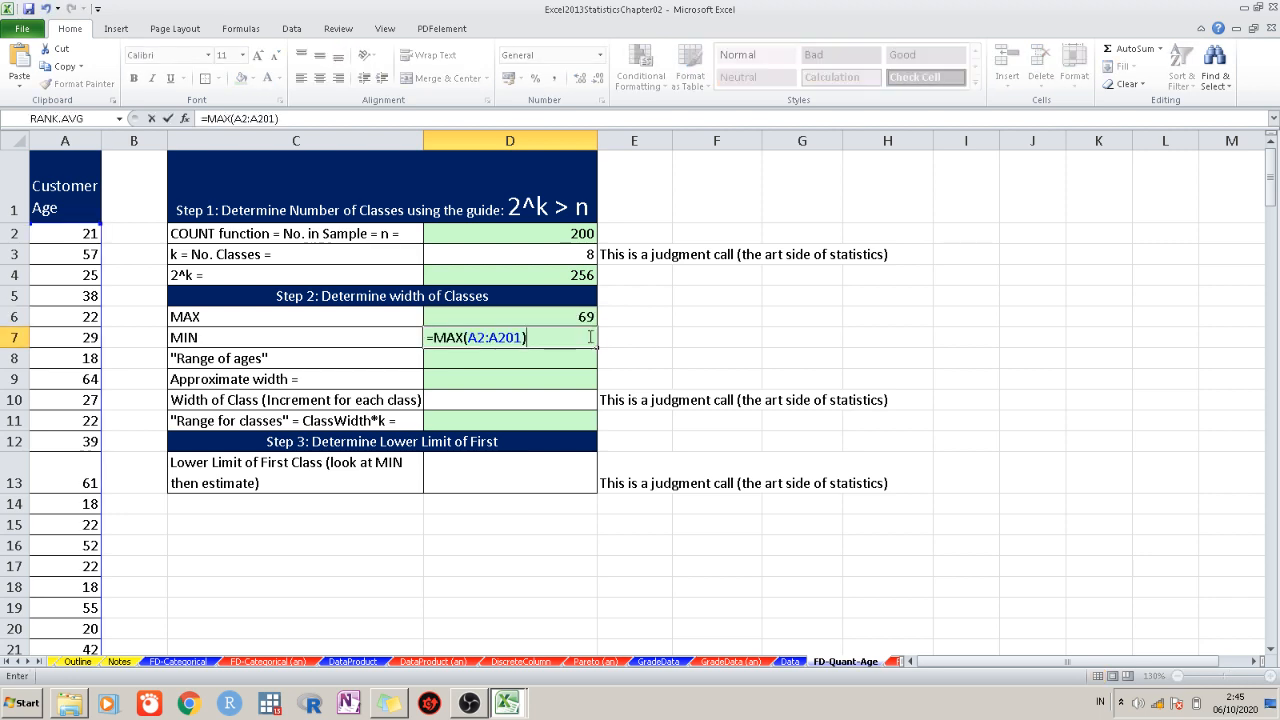
Change the function in the D7 formula to MIN, keeping the range A2:A201
click(455, 337)
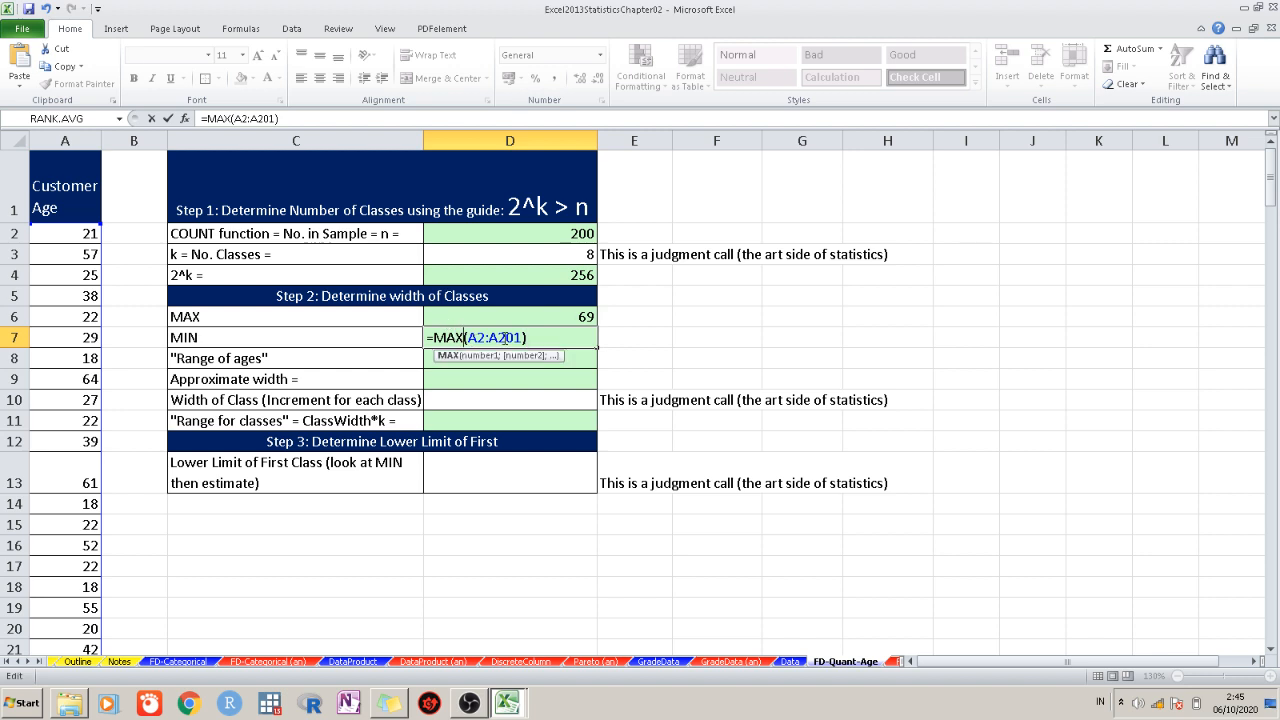
key(BackSpace)
key(BackSpace)
key(BackSpace)
text(min)
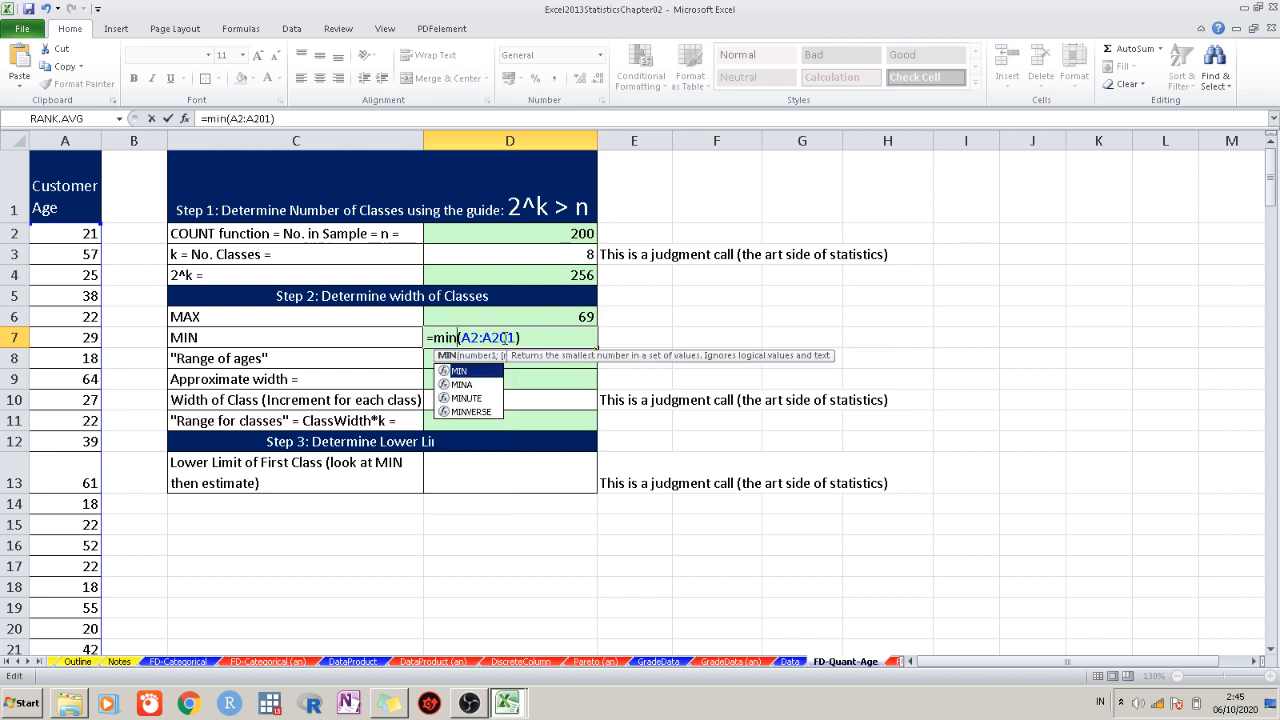
key(Return)
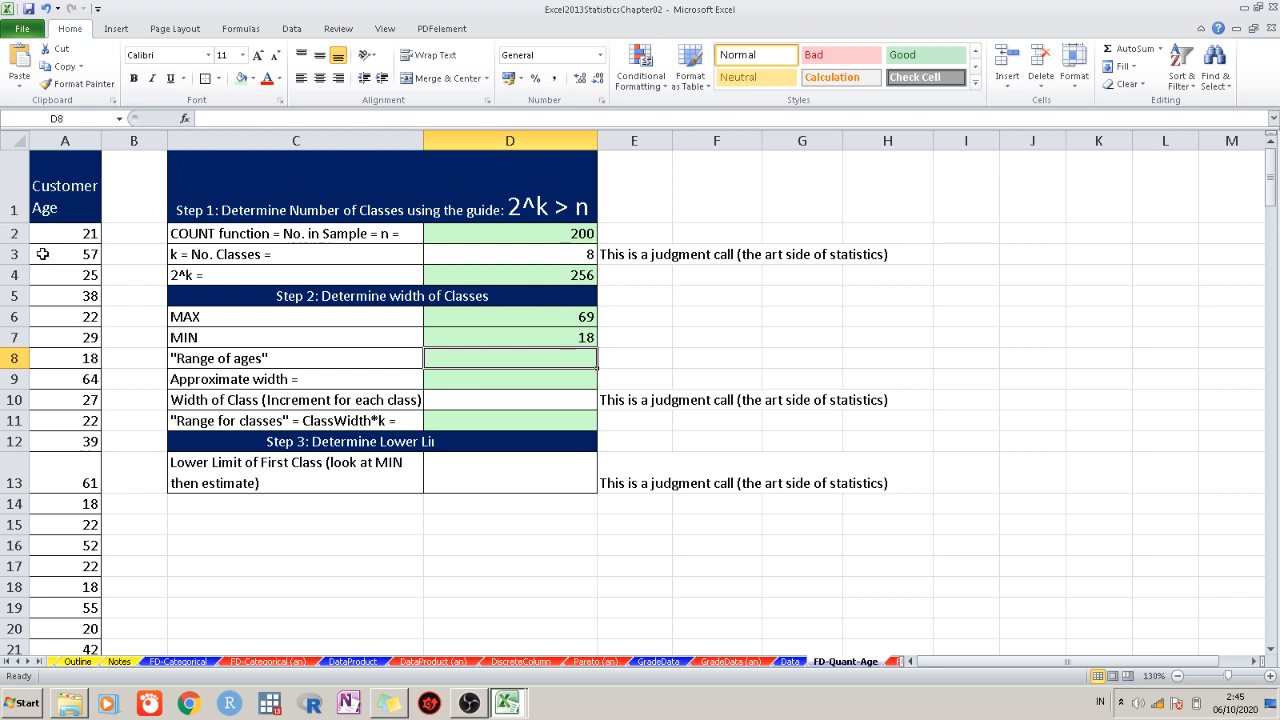
Calculate the range of ages in D8 with the formula =D6-D7
double_click(553, 358)
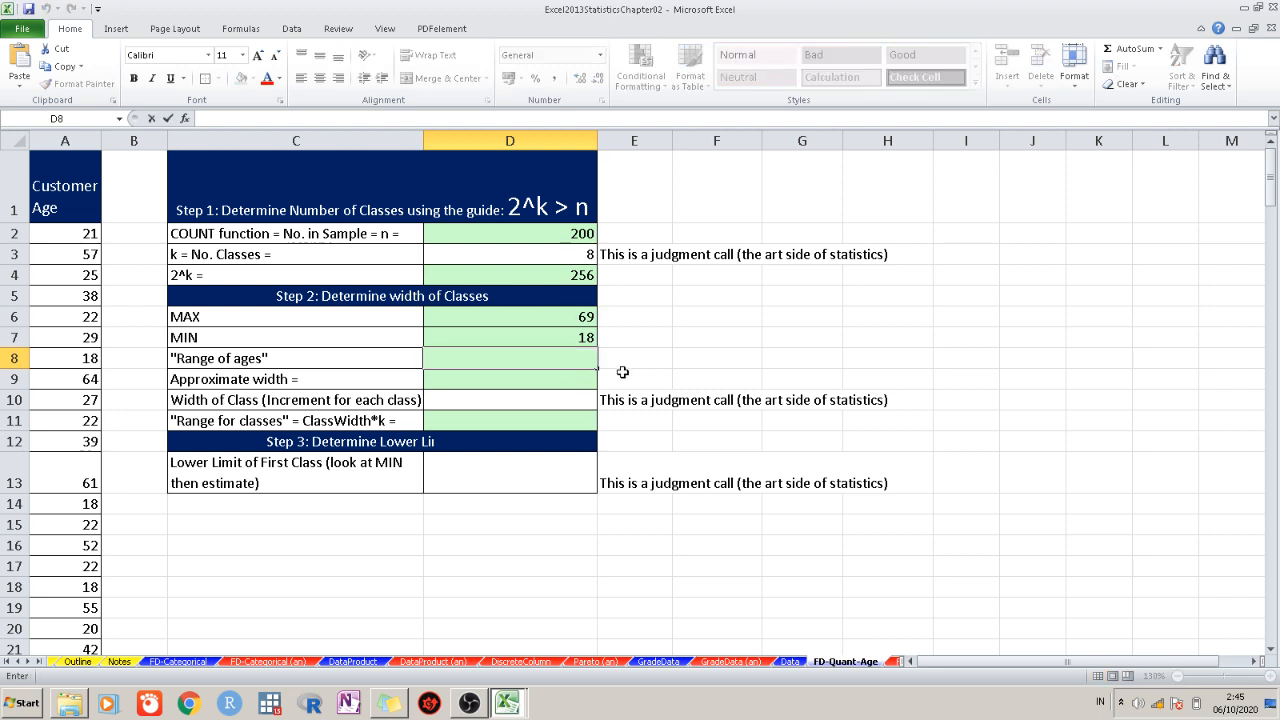
text(=)
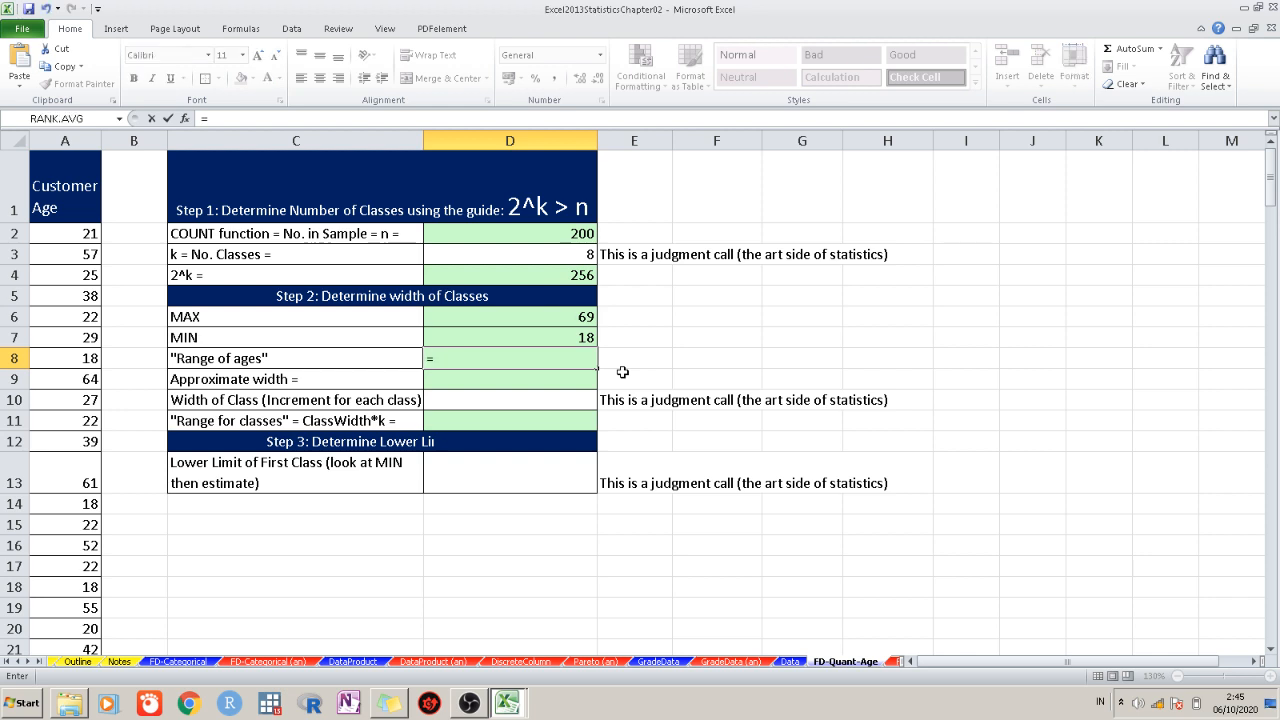
click(593, 315)
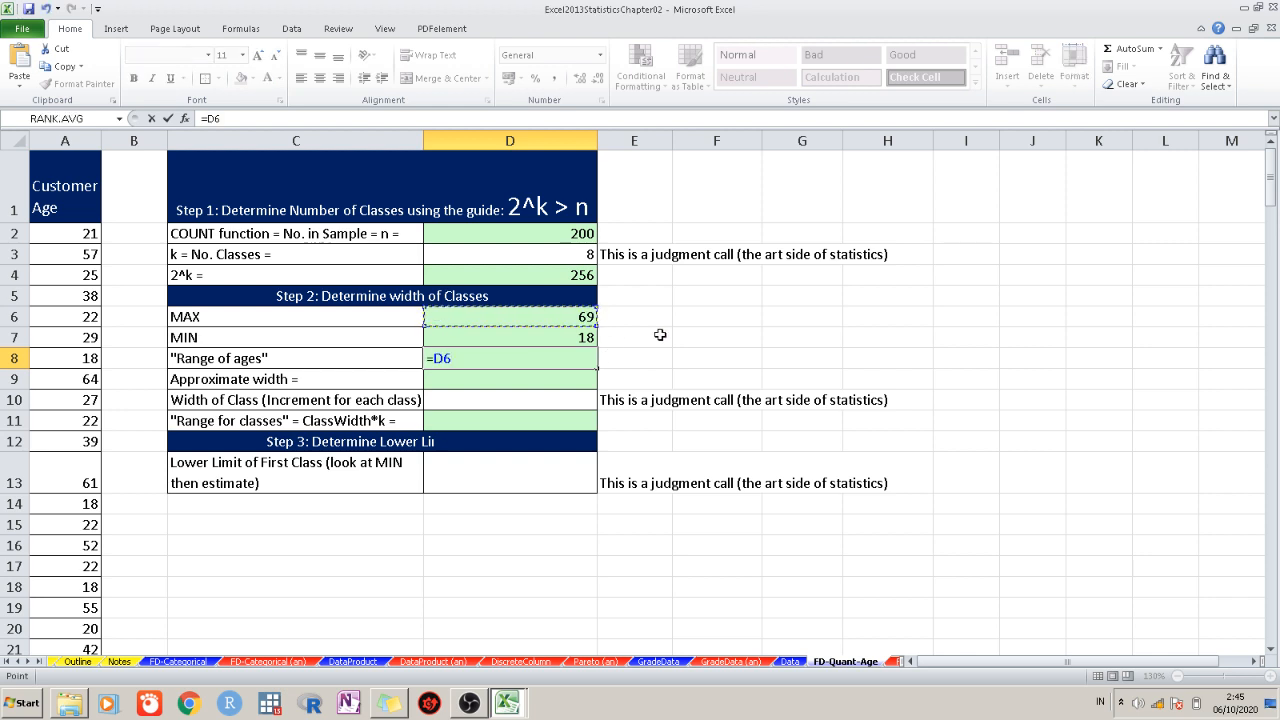
text(-)
click(560, 337)
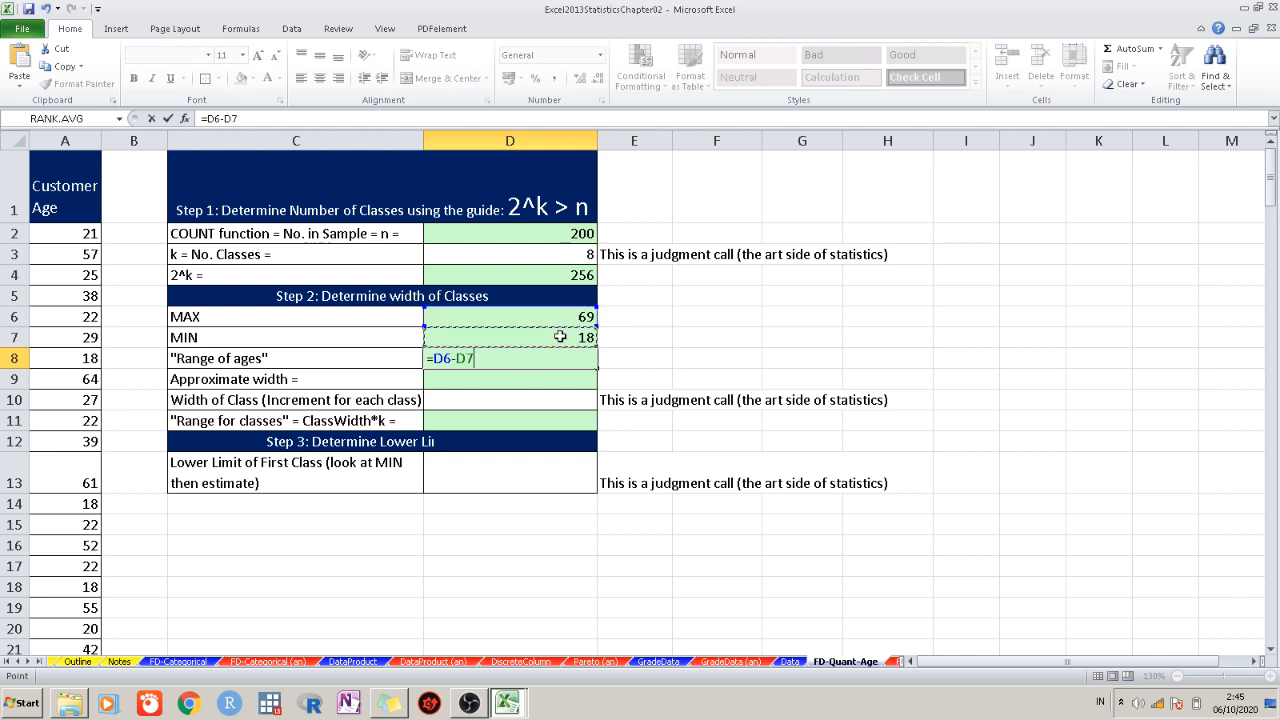
key(Return)
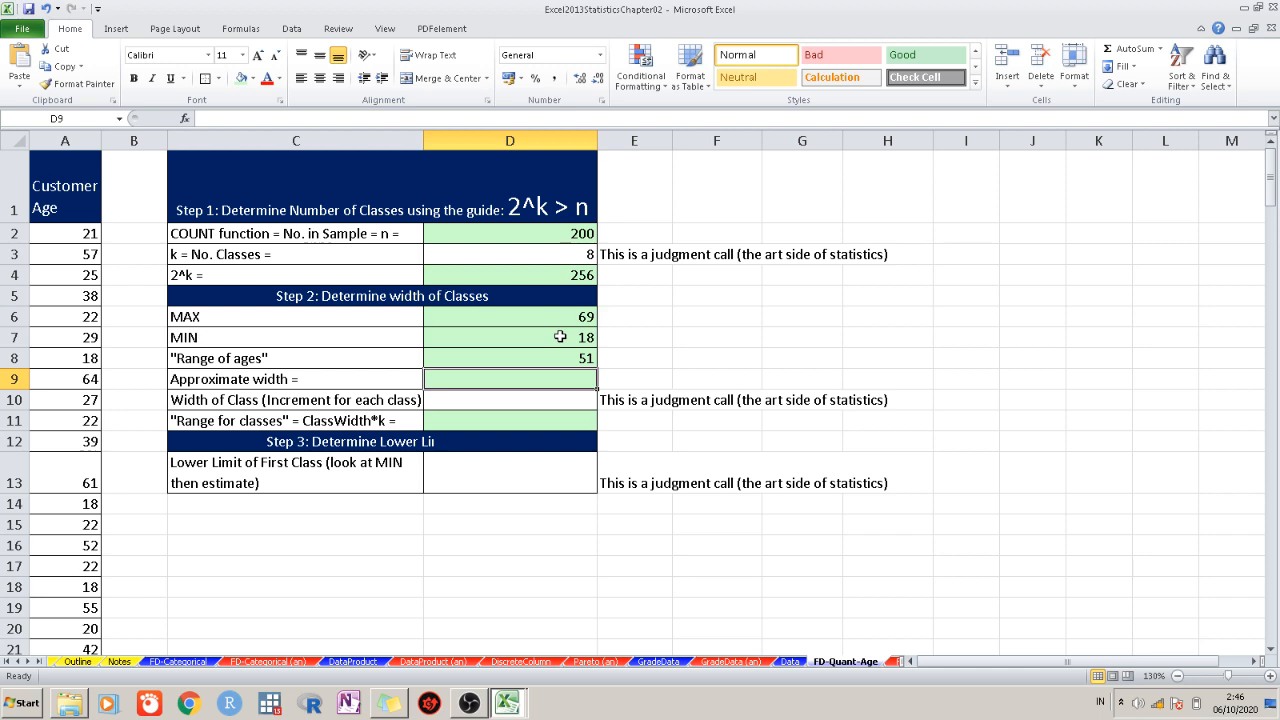
Calculate the approximate class width in D9 with the formula =D8/D3
text(=)
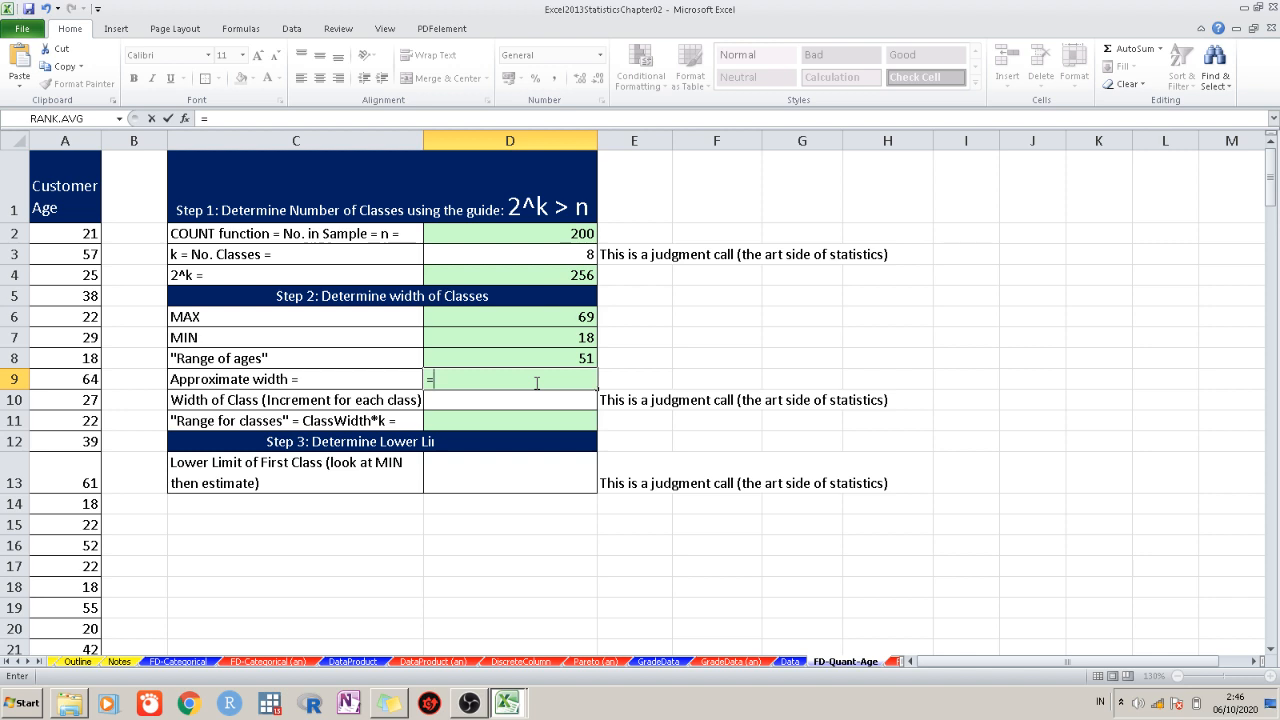
click(541, 357)
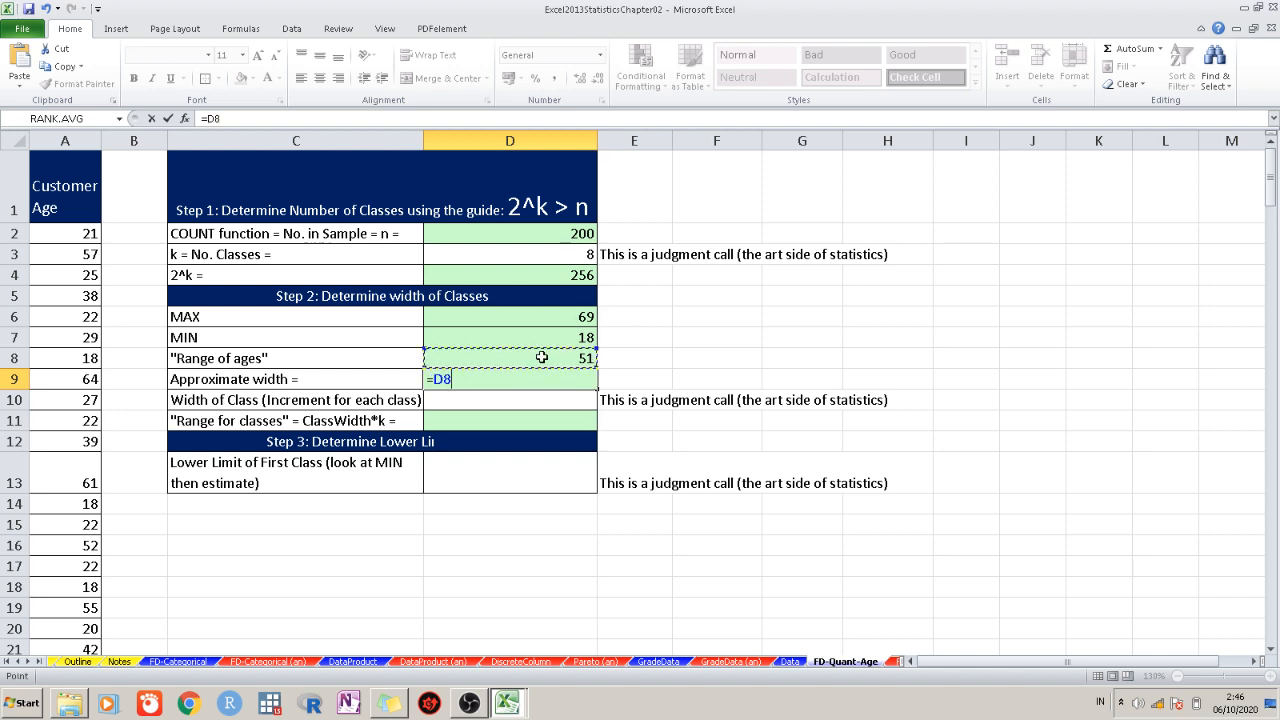
text(/)
click(580, 260)
key(Return)
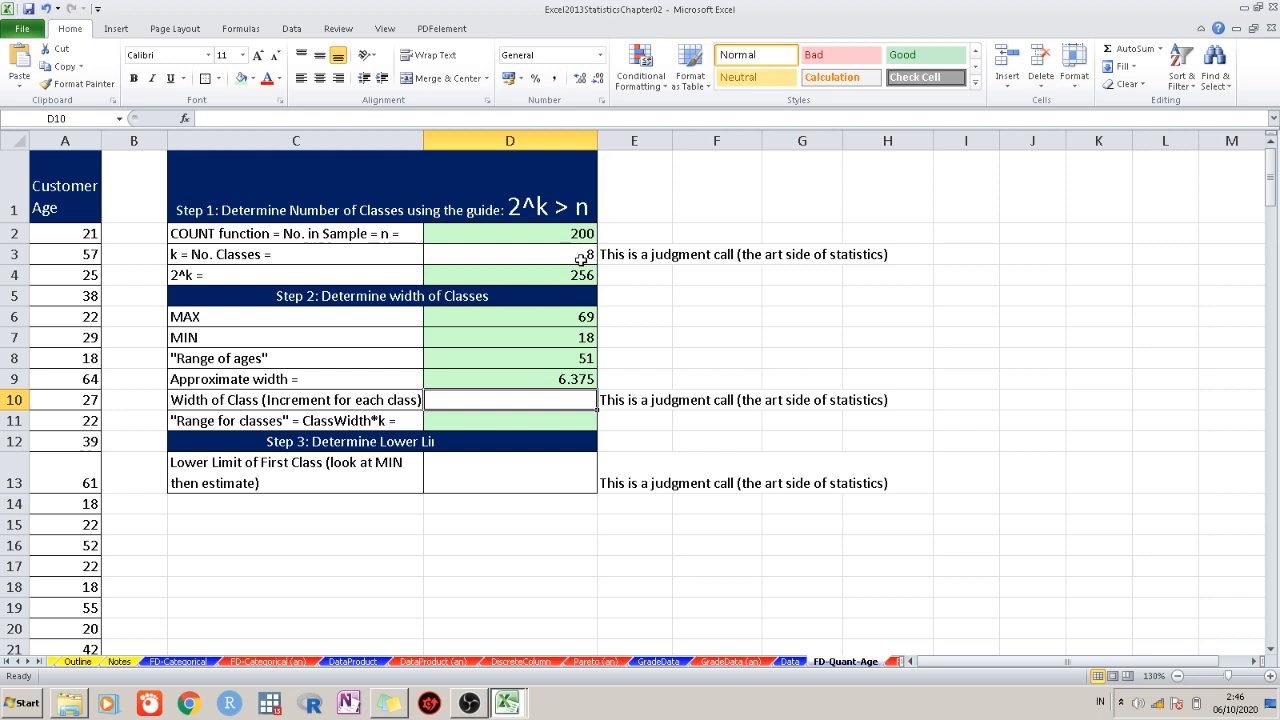
Enter 7 as the class width in D10, and check the classes on the GradeData sheet before returning to FD-Quant-Age
text(7)
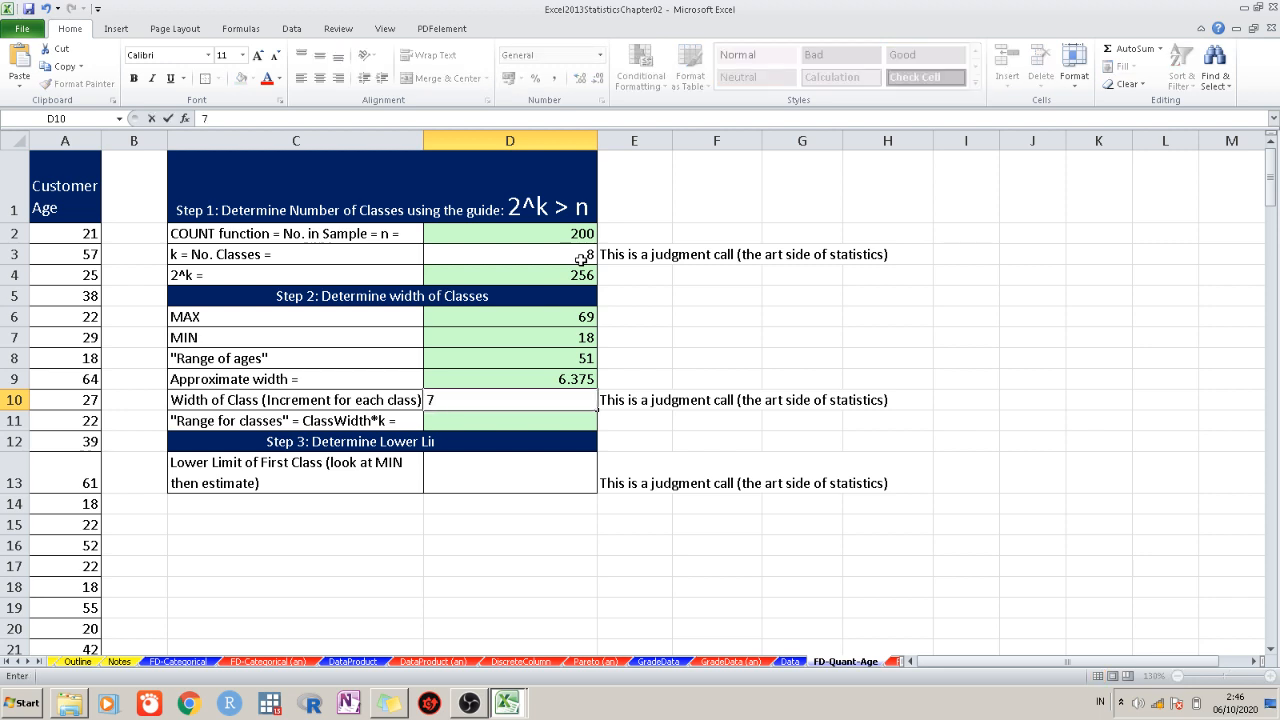
click(709, 427)
click(596, 397)
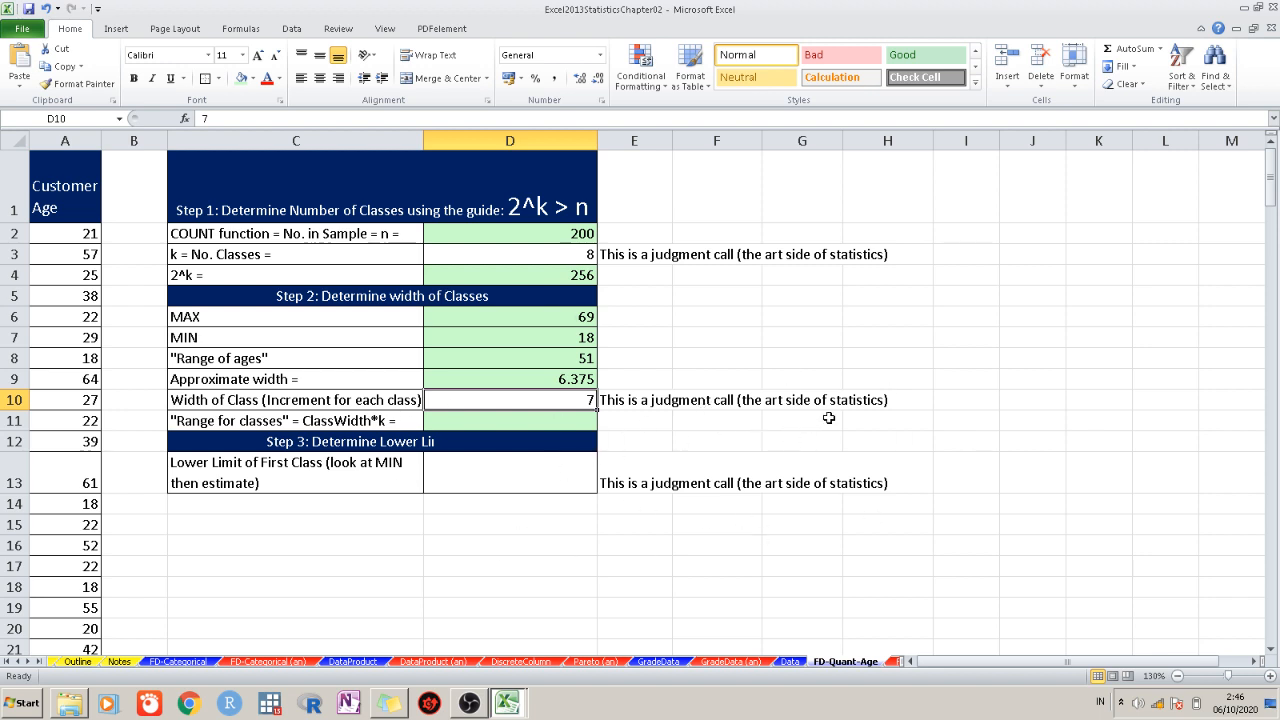
click(512, 379)
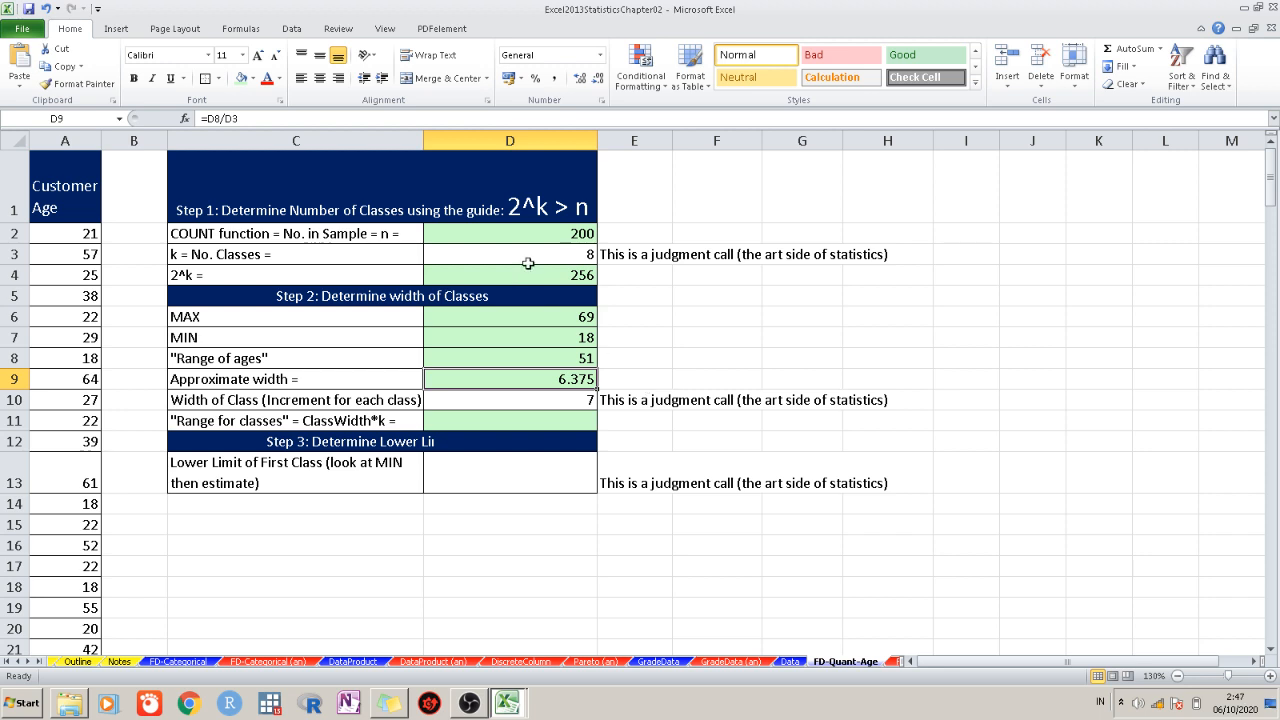
click(655, 662)
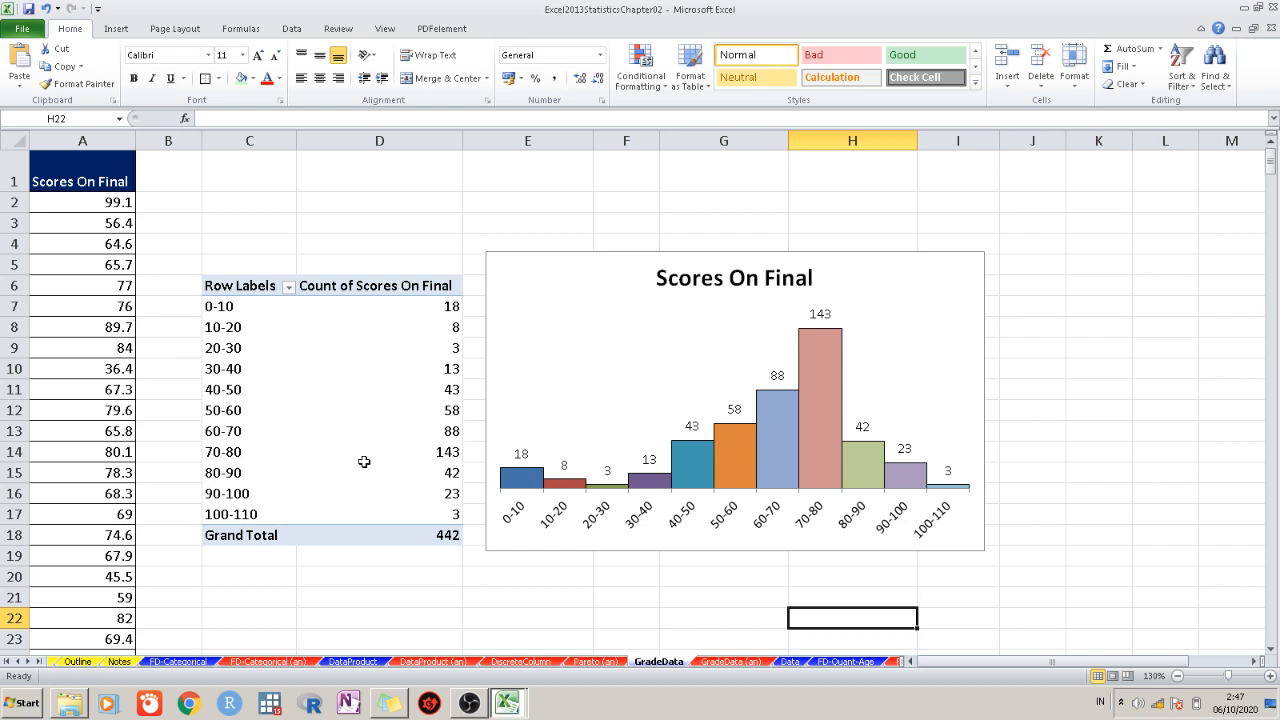
click(848, 662)
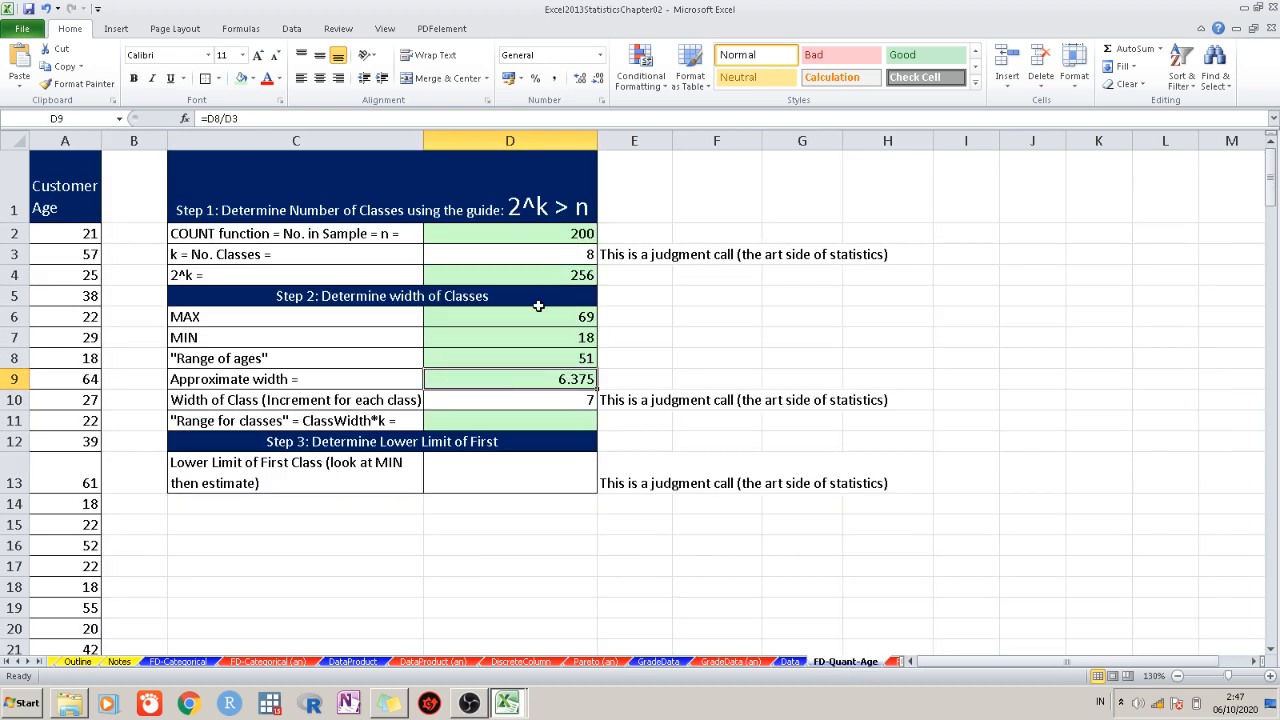
Try to multiply a typed class width of 7 by the number of classes in D11
click(544, 417)
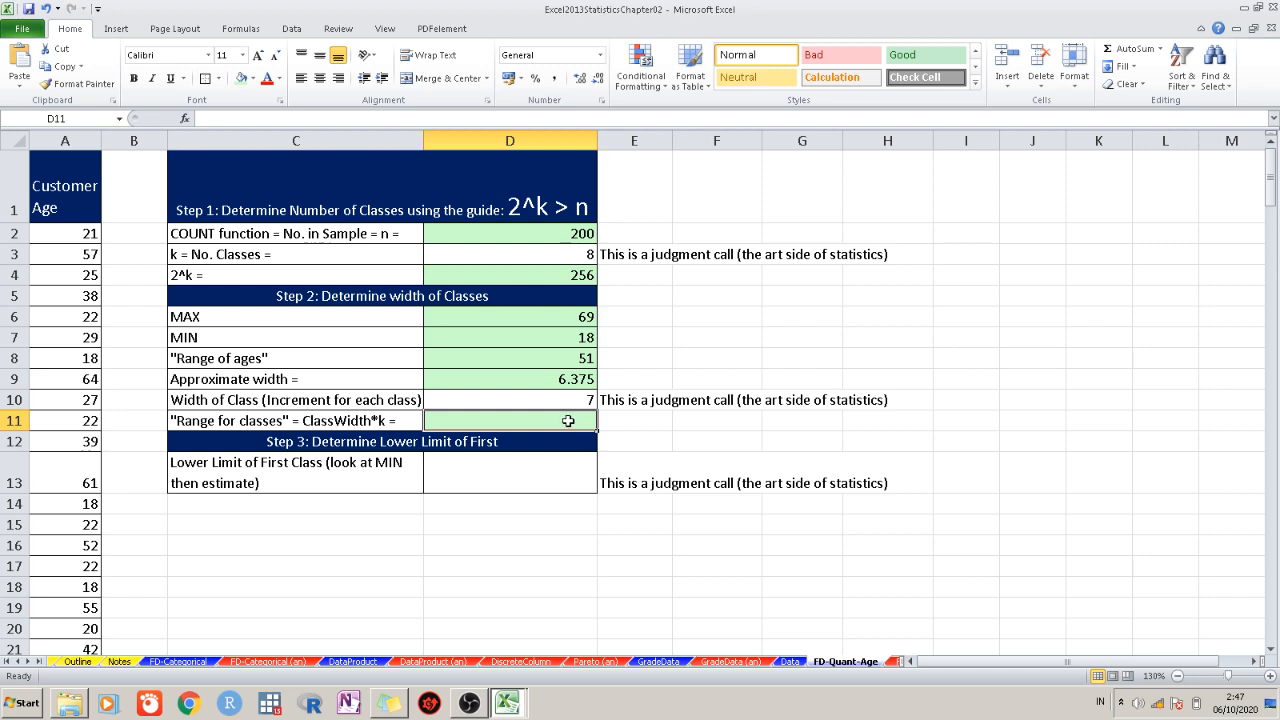
click(716, 441)
text(7)
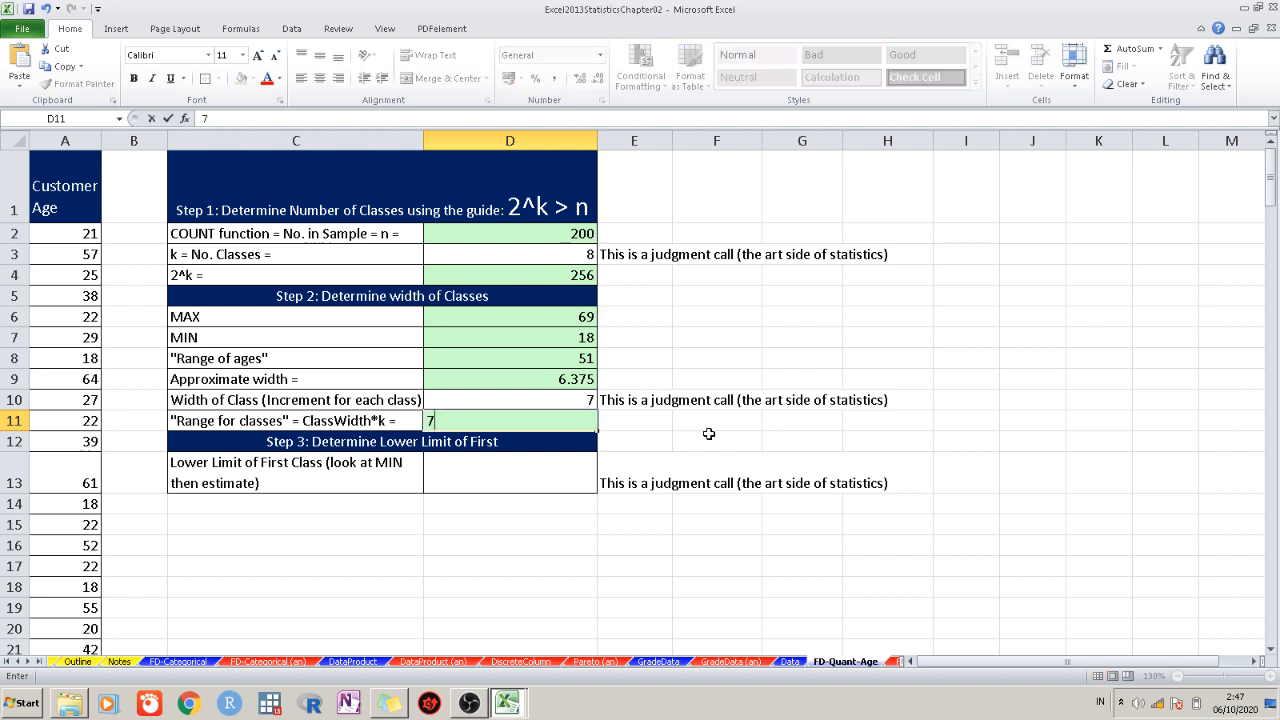
text(*)
click(590, 257)
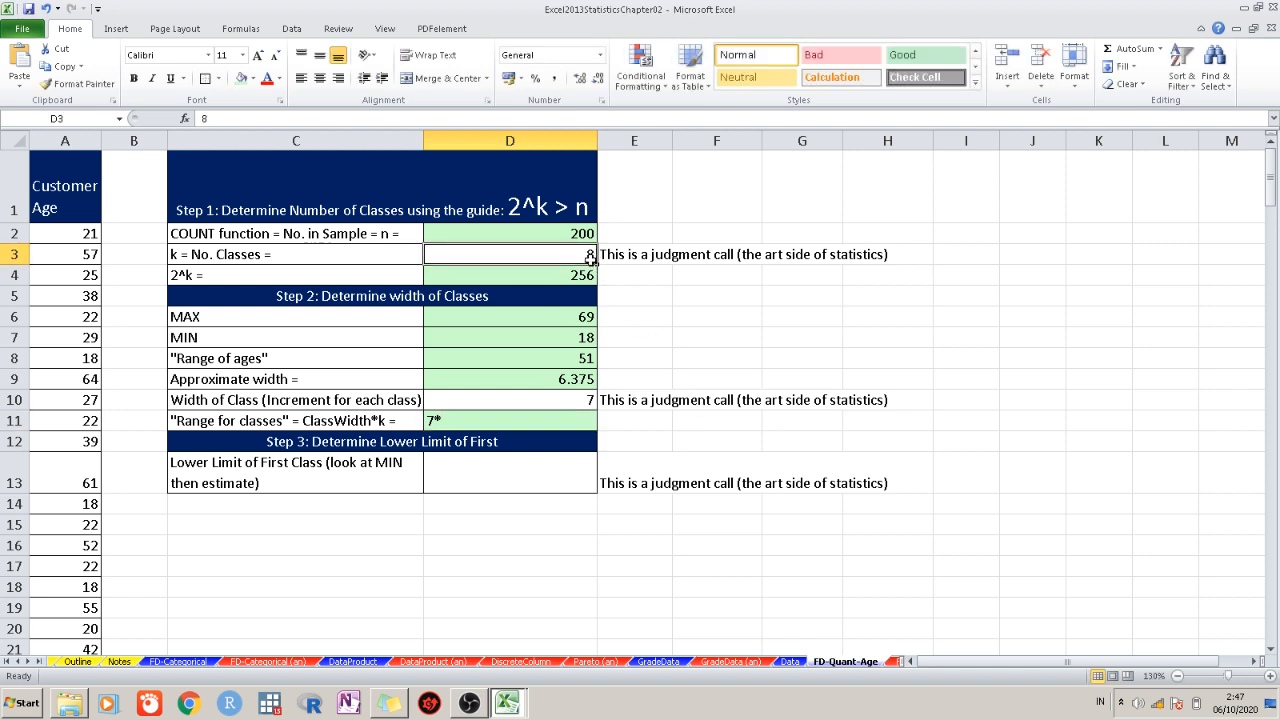
Replace the entry in D11 with the formula =D10*D3 to calculate the range for the classes
click(535, 418)
double_click(534, 412)
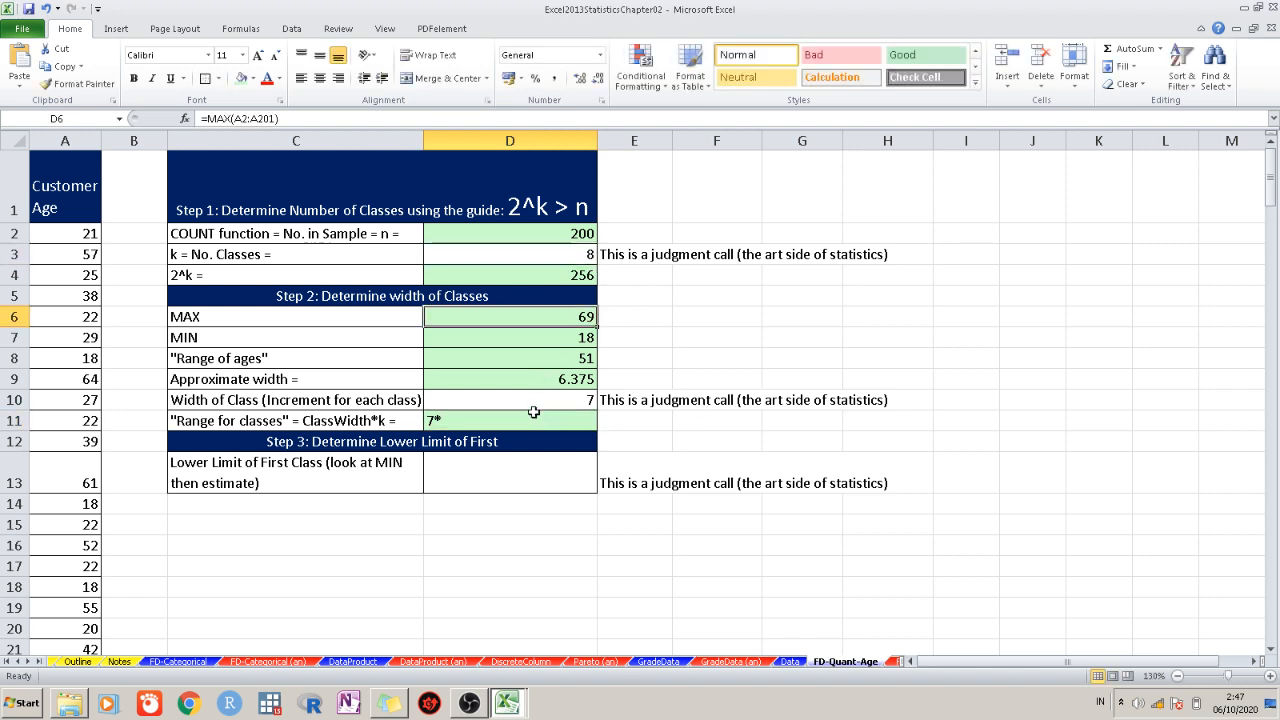
double_click(532, 420)
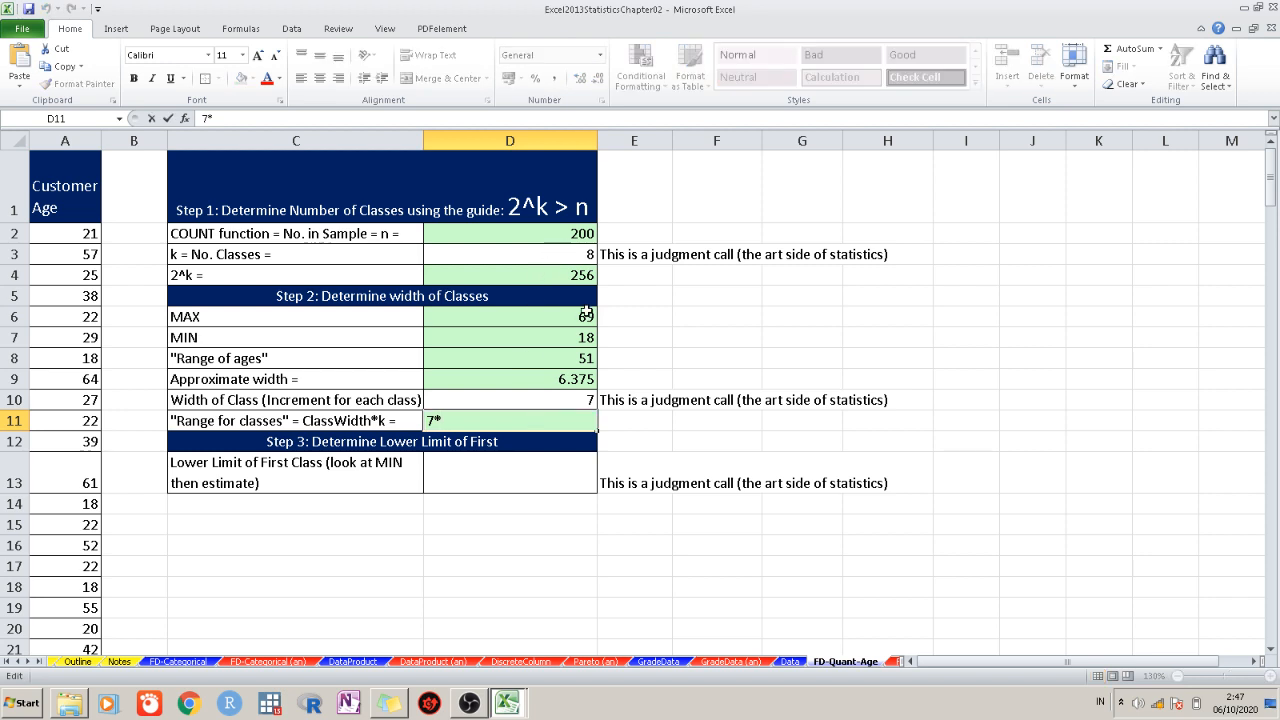
key(Home)
text(=)
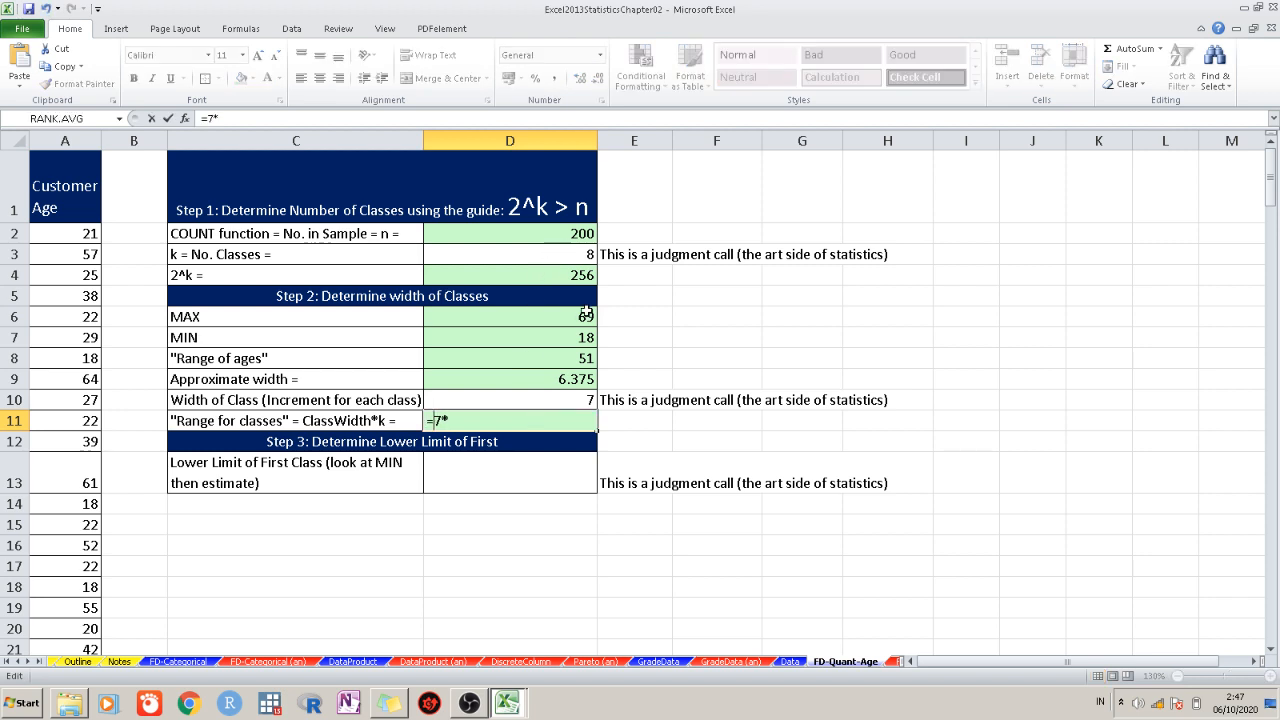
key(End)
key(BackSpace)
key(BackSpace)
click(567, 397)
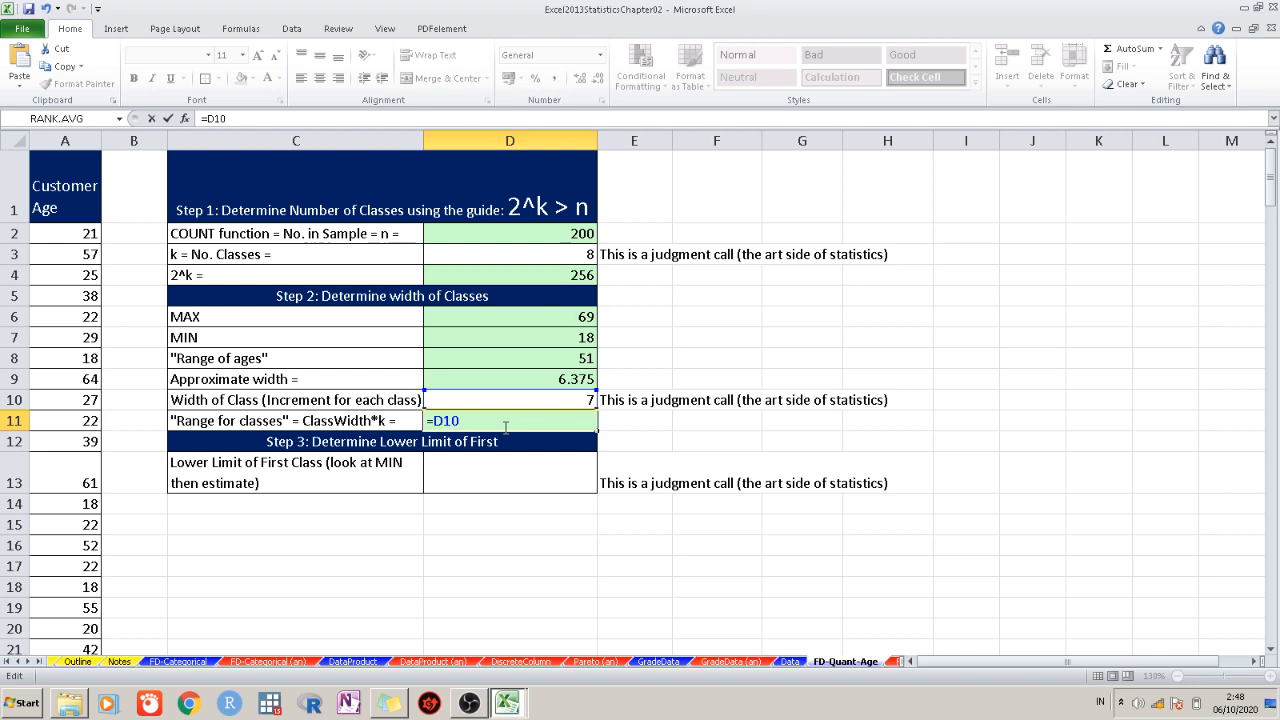
text(*)
click(563, 249)
key(Return)
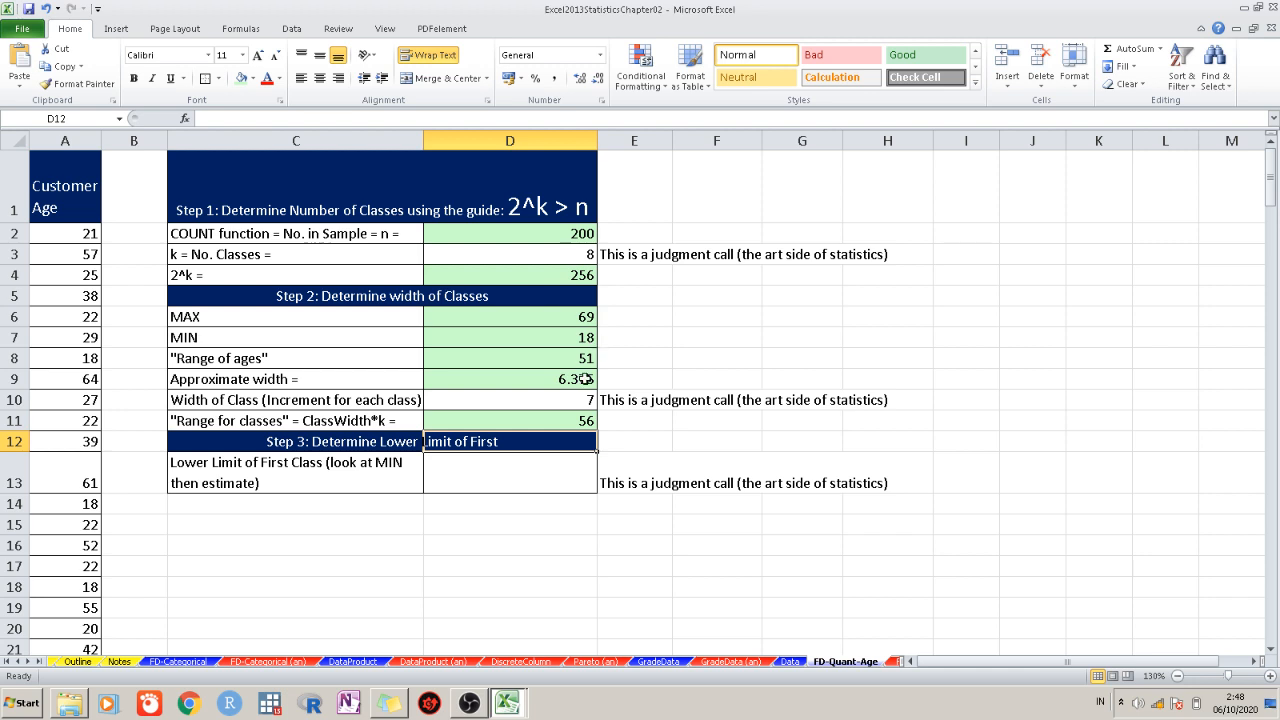
Check the first class on the GradeData sheet and the MIN age, and enter 16 as the first class's lower limit in D13
key(Down)
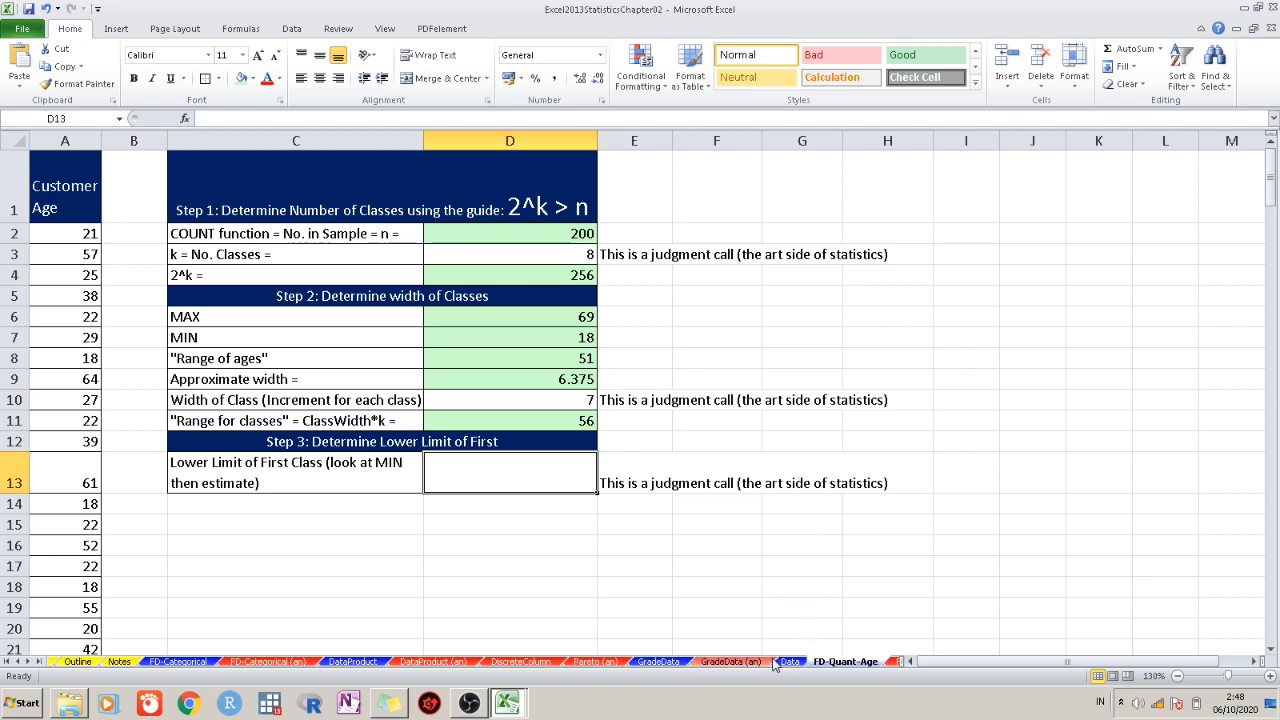
click(658, 661)
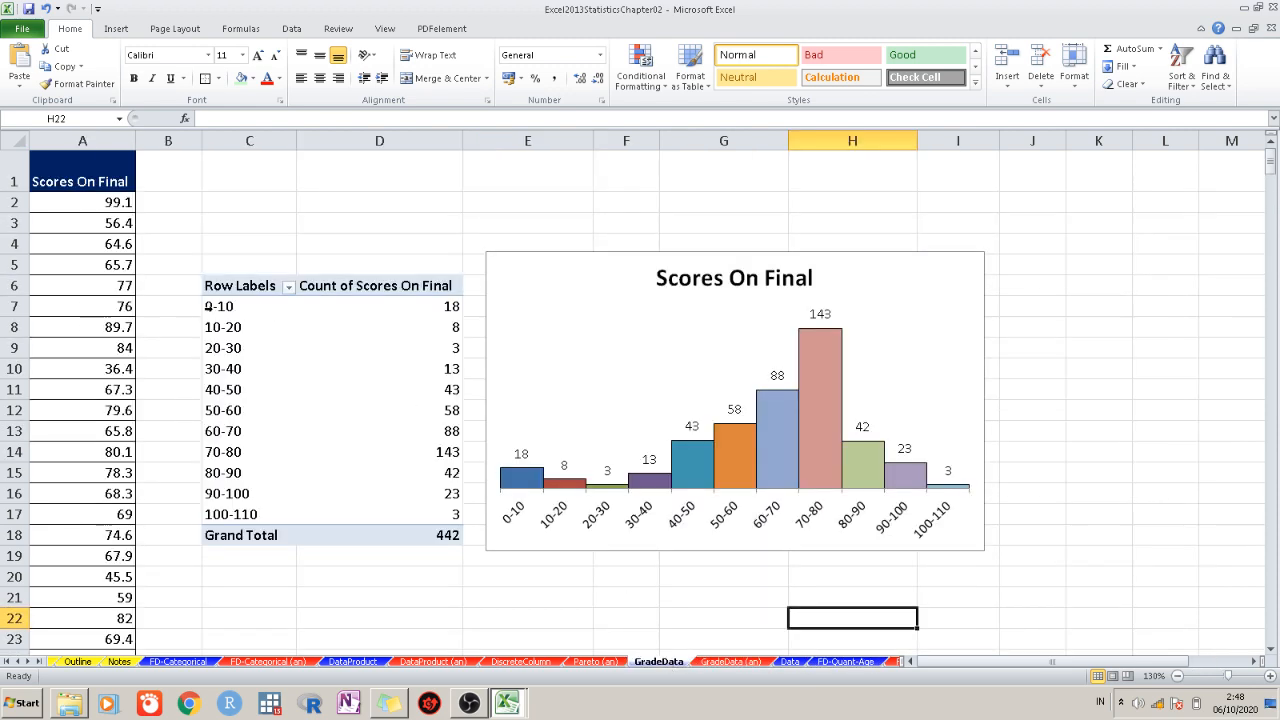
click(836, 662)
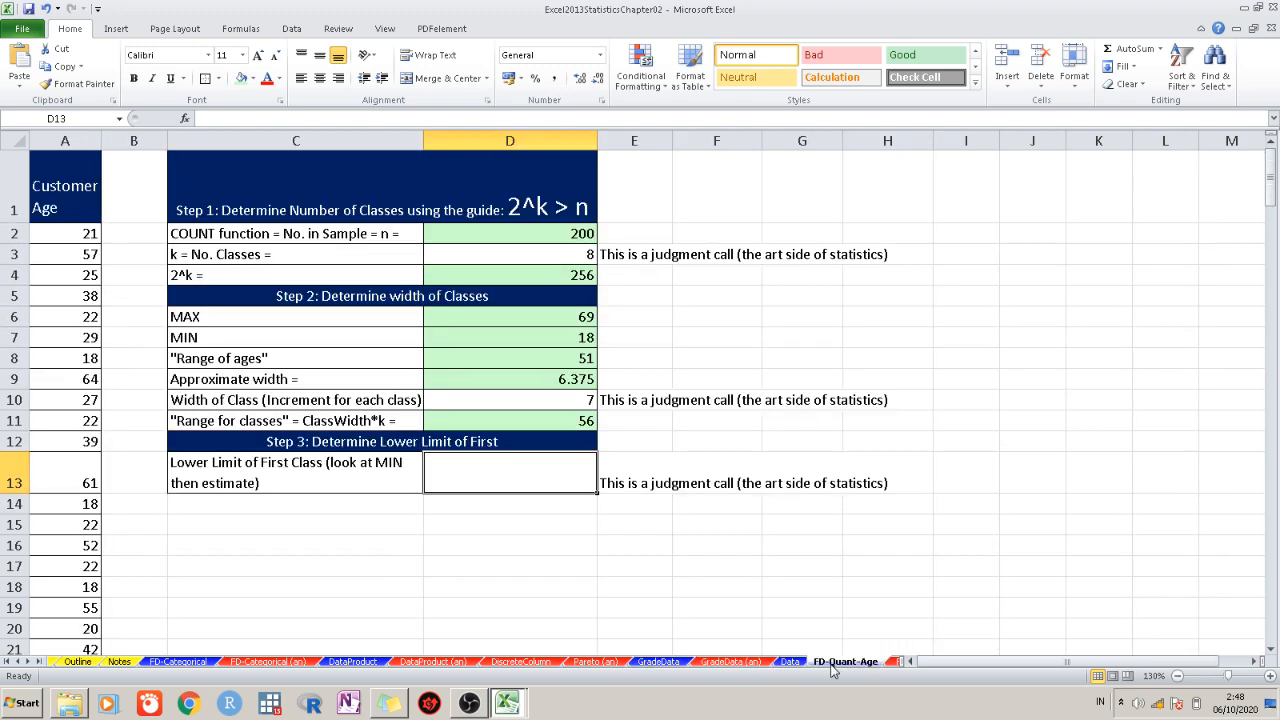
click(527, 340)
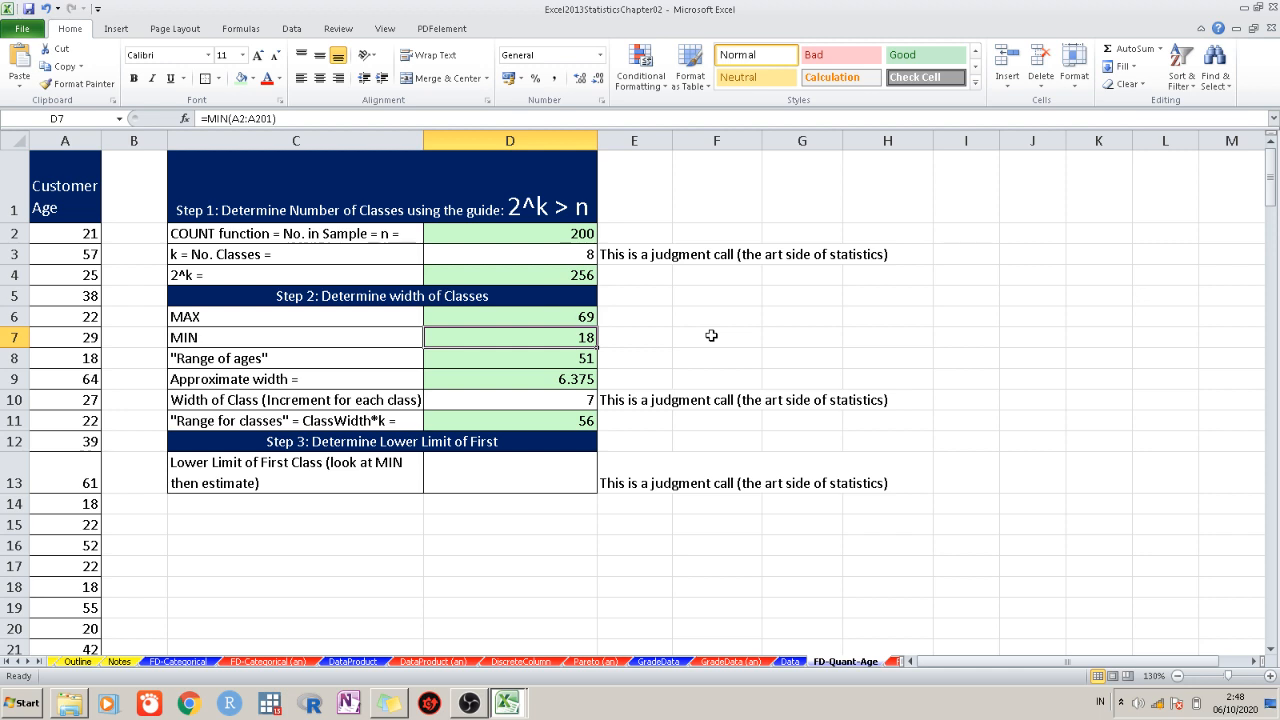
click(583, 467)
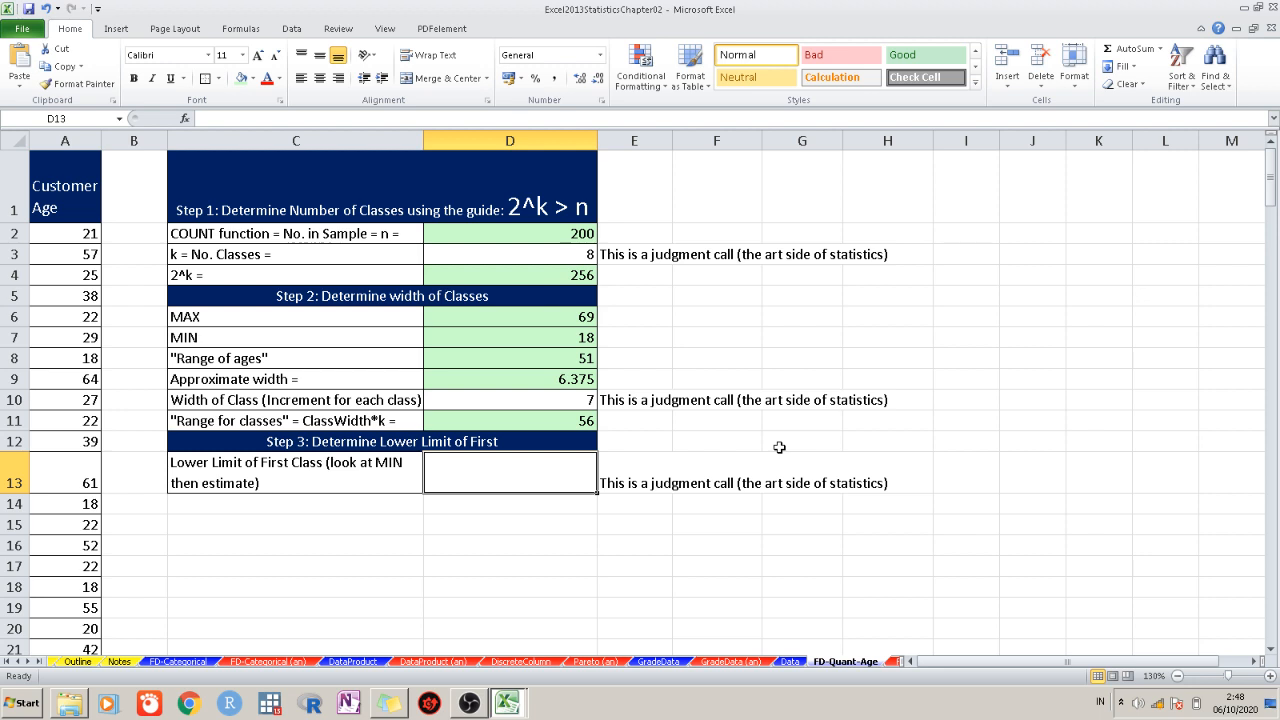
text(16)
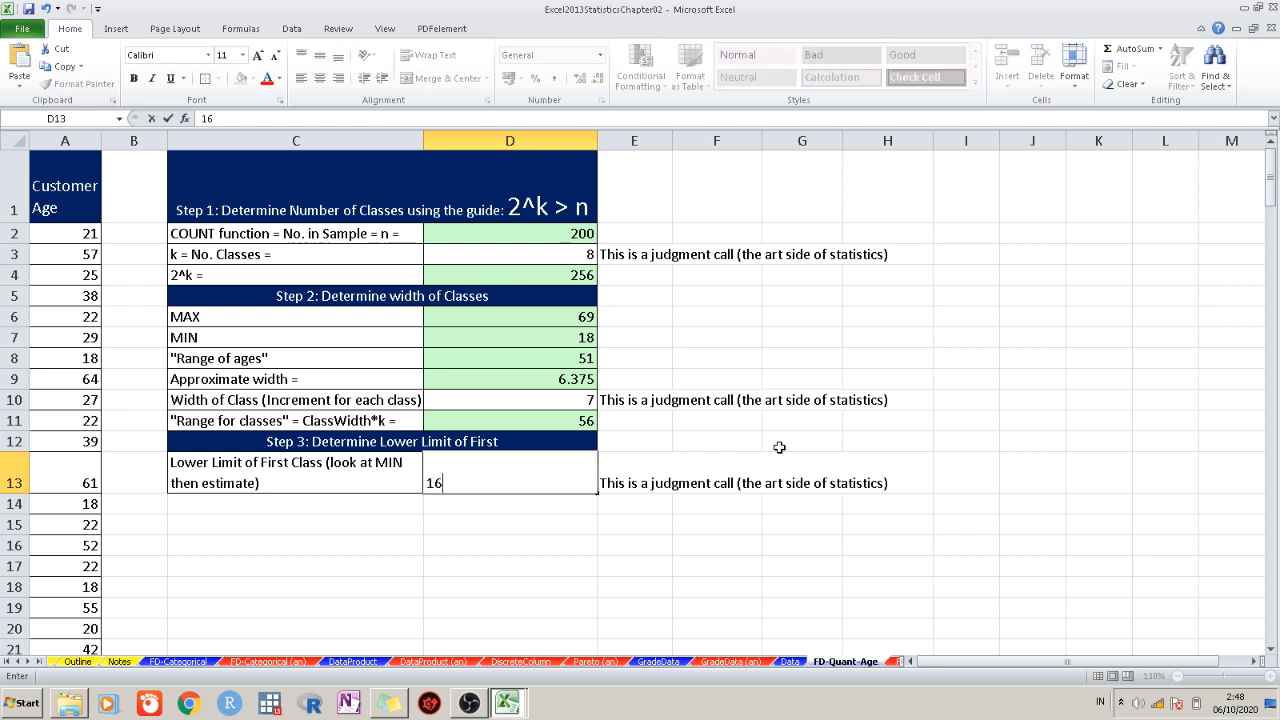
key(Tab)
key(Tab)
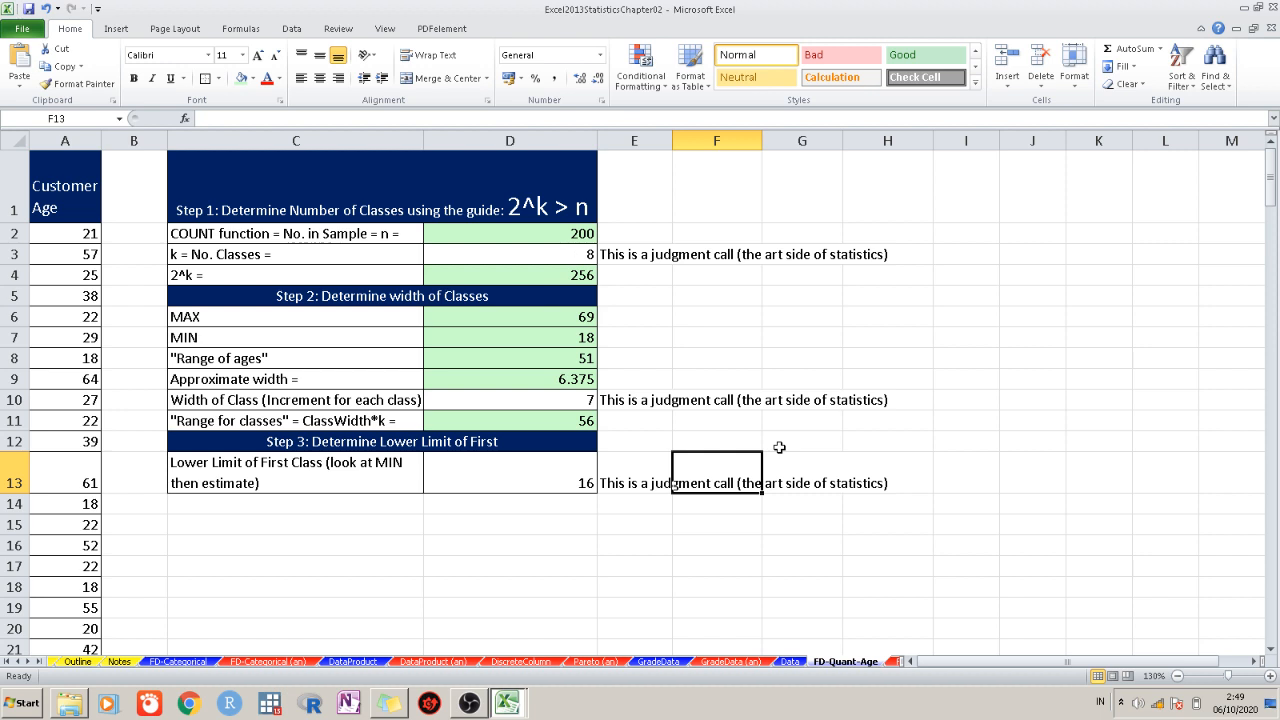
click(758, 586)
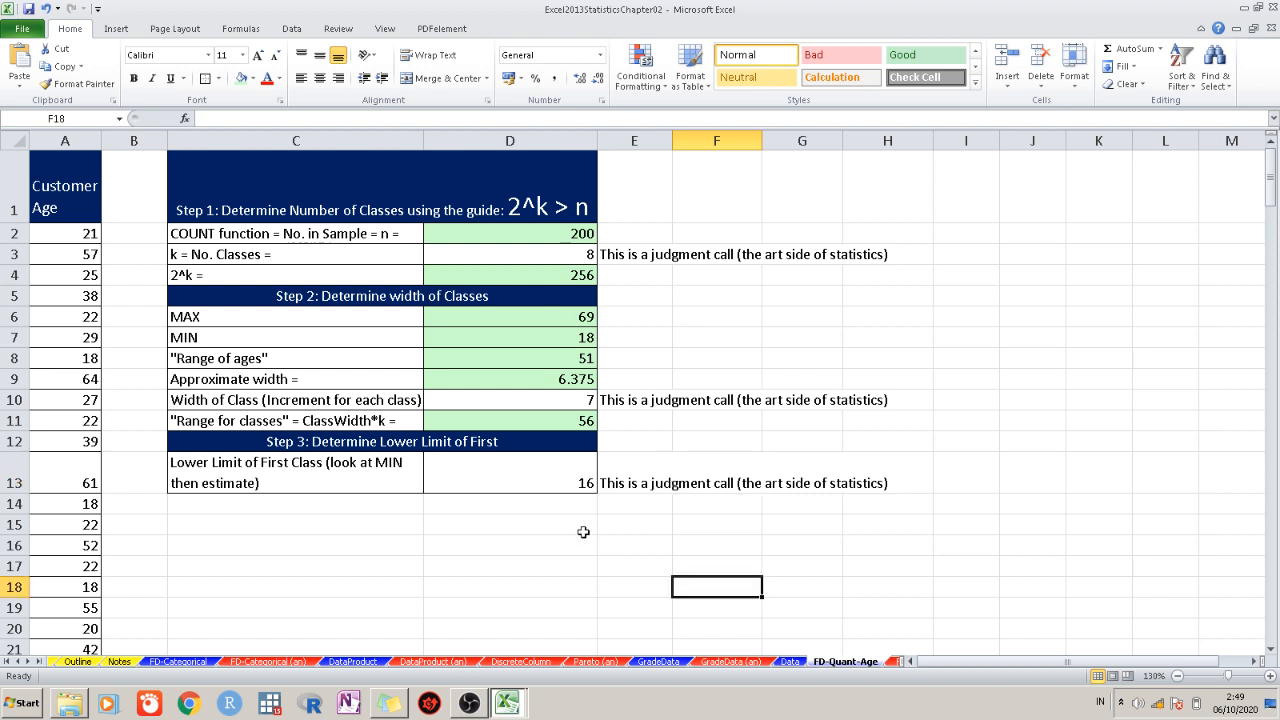
Insert a PivotTable of the customer ages in A1:A201 at D16 of this sheet, with Customer Age as row labels
click(497, 506)
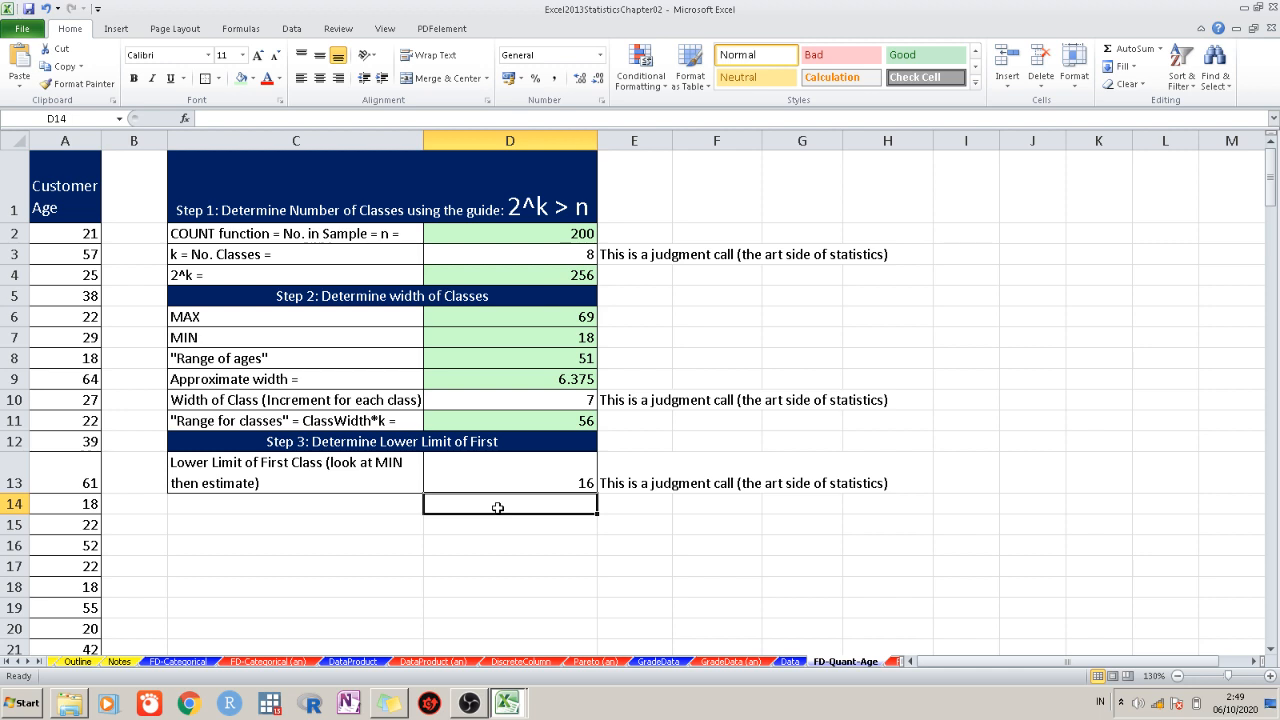
click(503, 550)
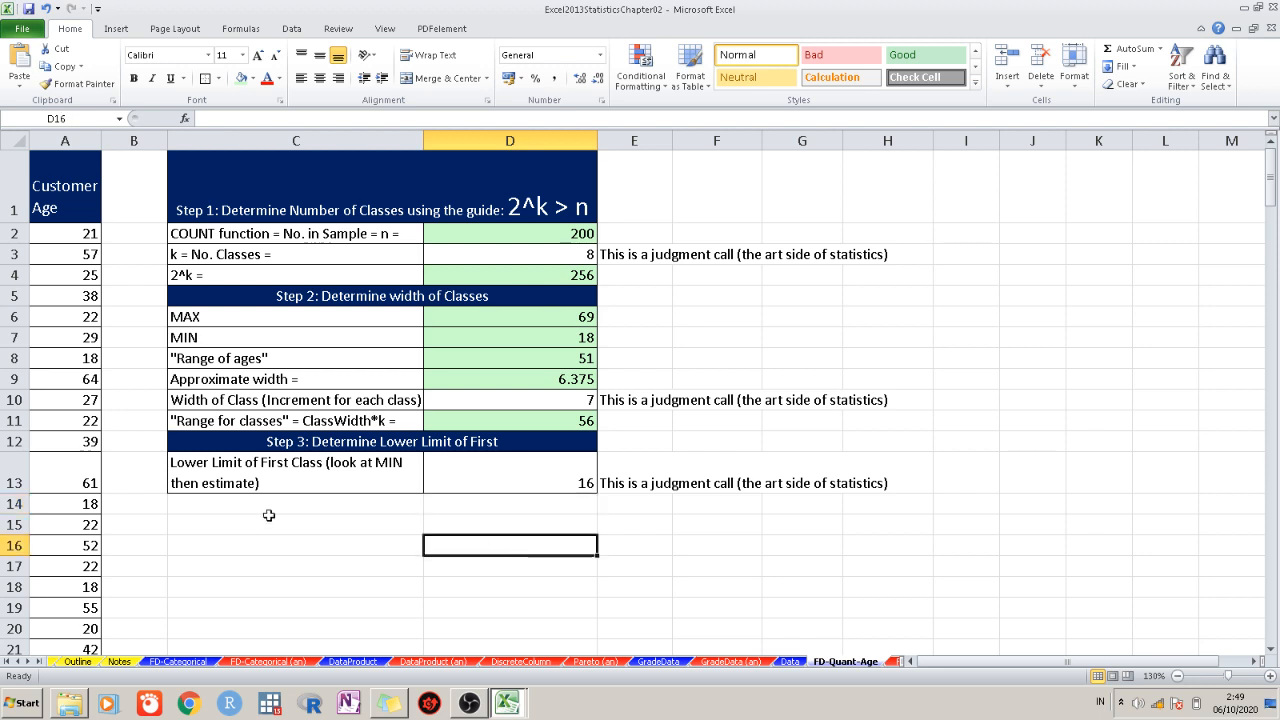
click(116, 28)
click(24, 60)
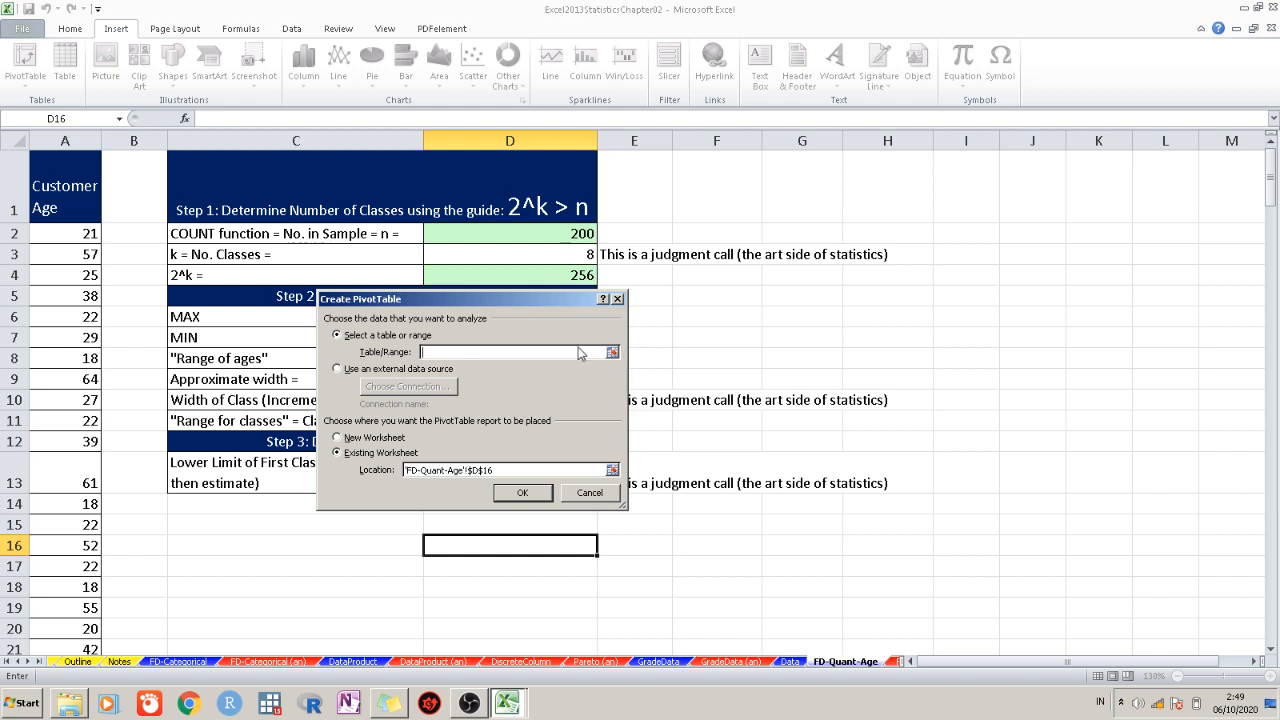
click(62, 212)
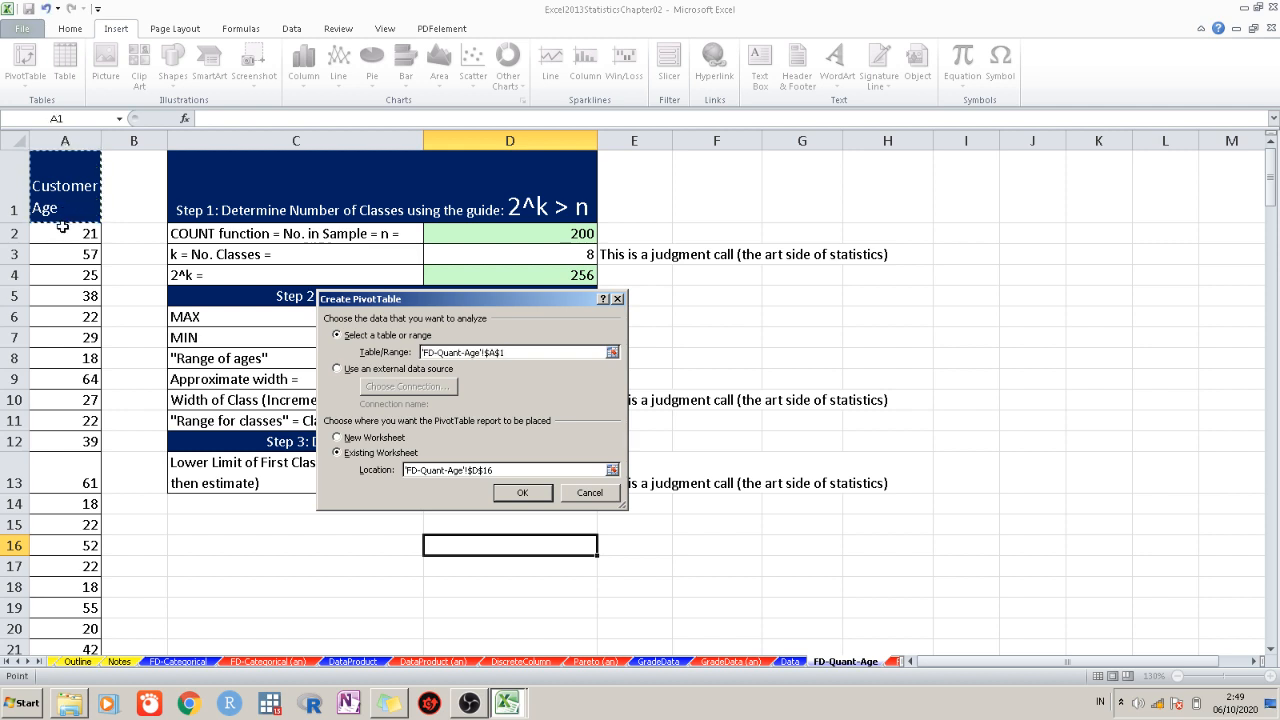
key(ctrl+shift+Down)
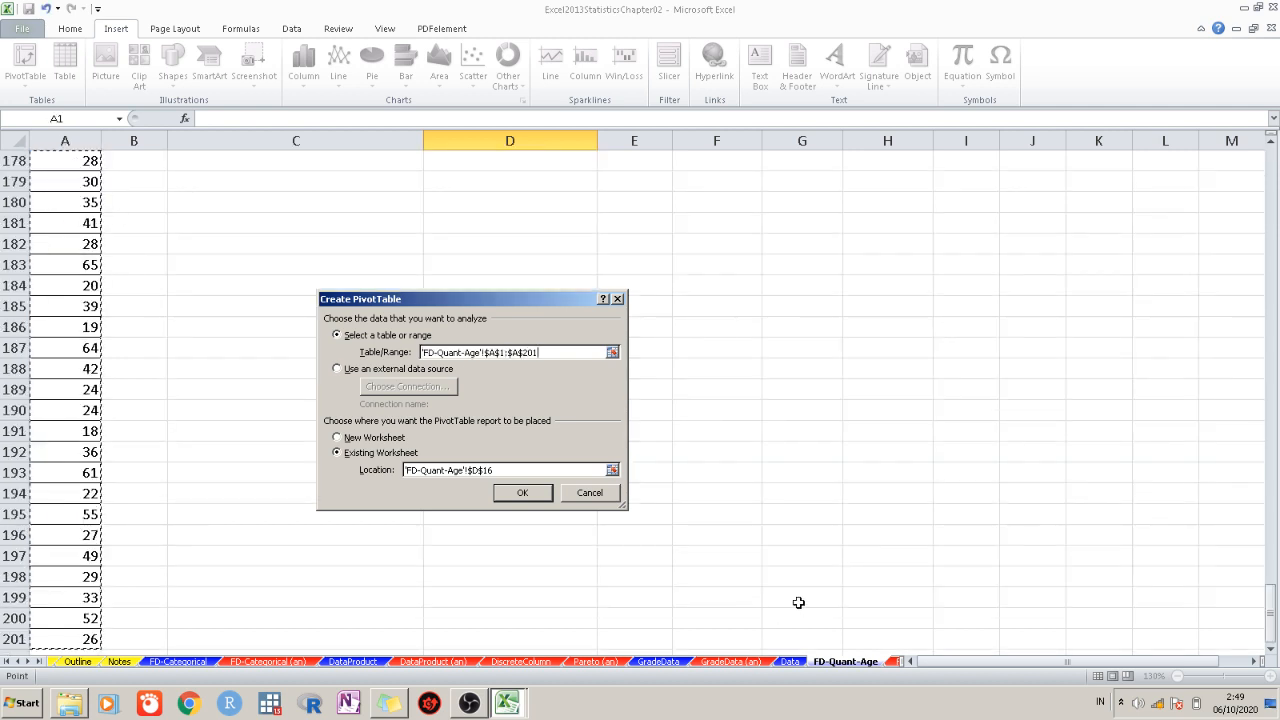
click(612, 470)
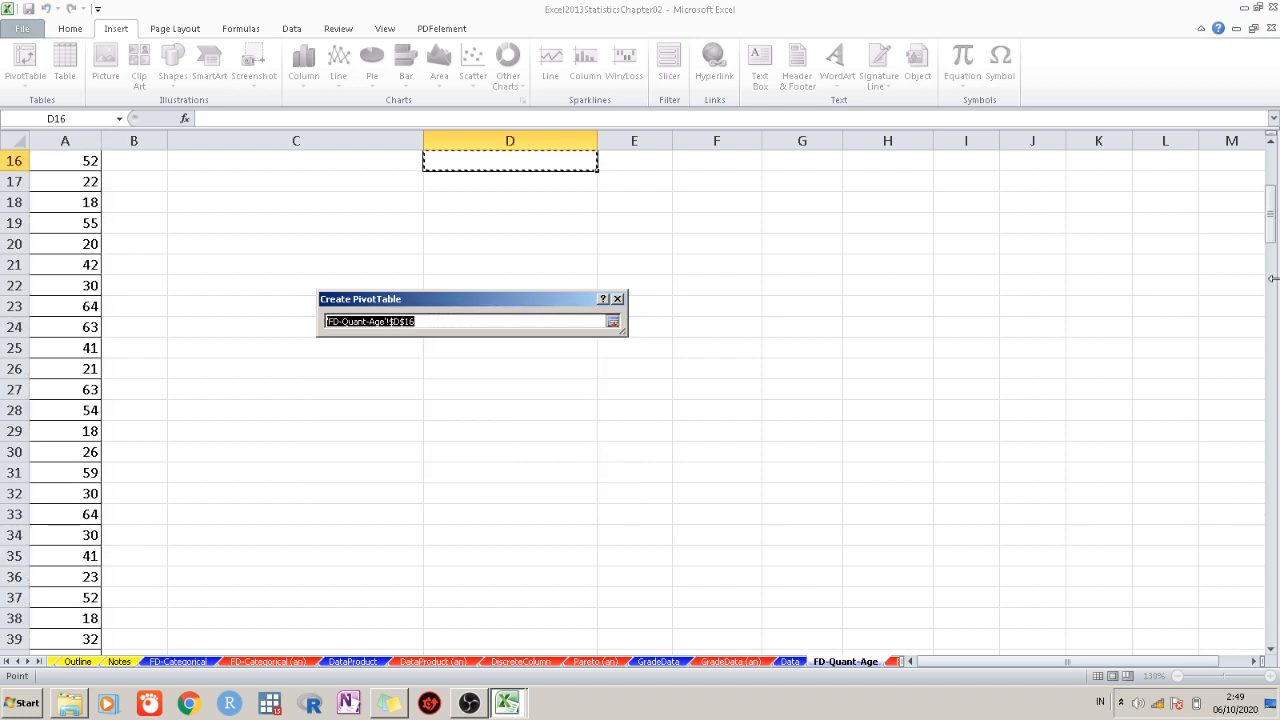
drag(1271, 233, 1271, 200)
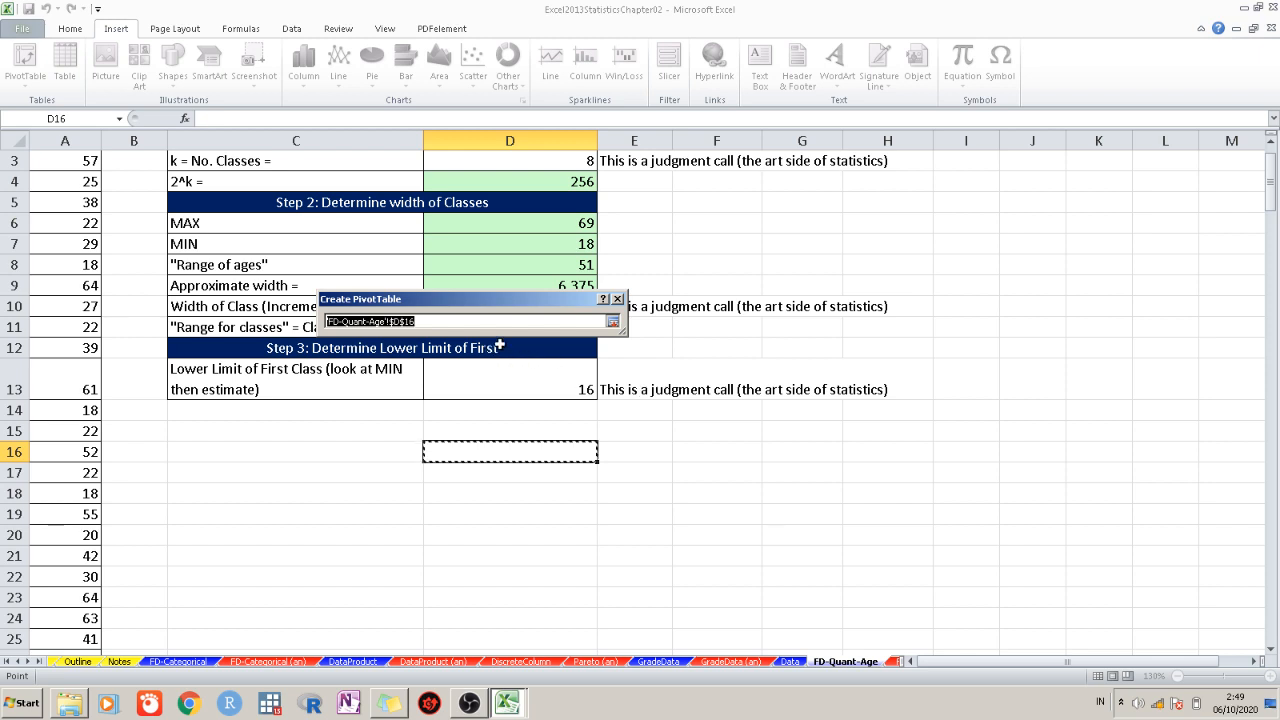
click(612, 321)
click(522, 493)
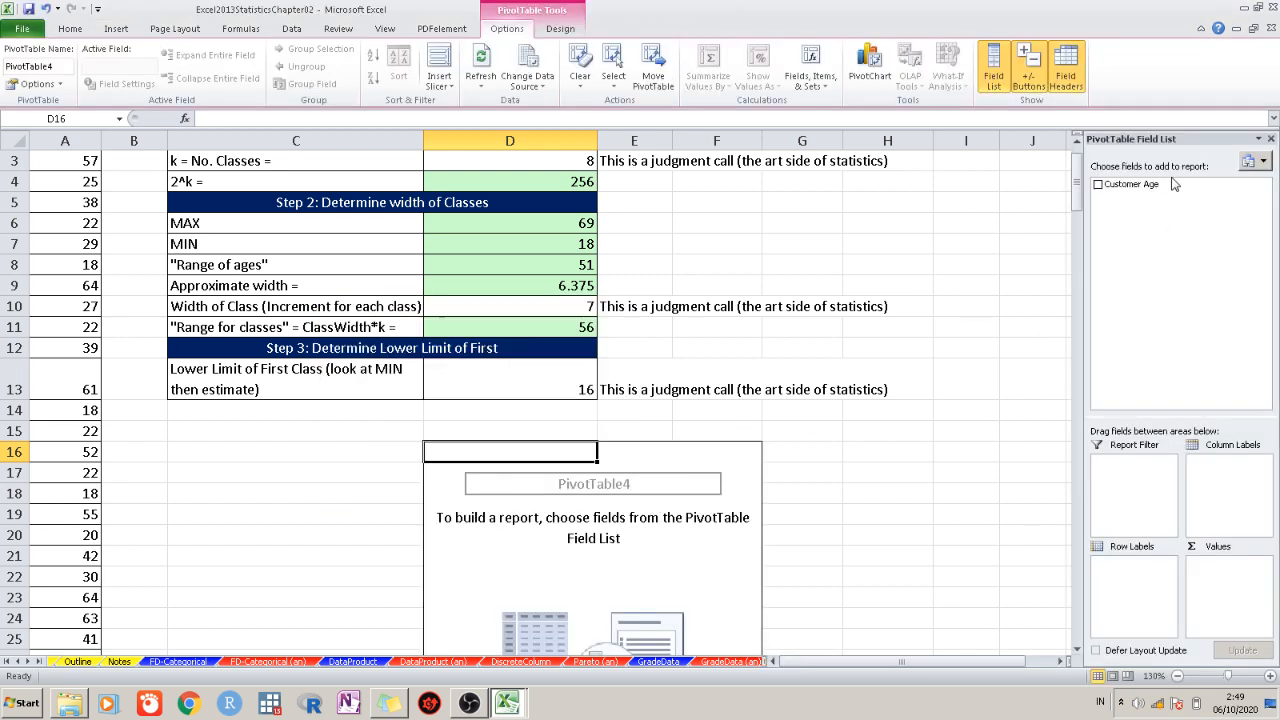
drag(1170, 184, 1122, 594)
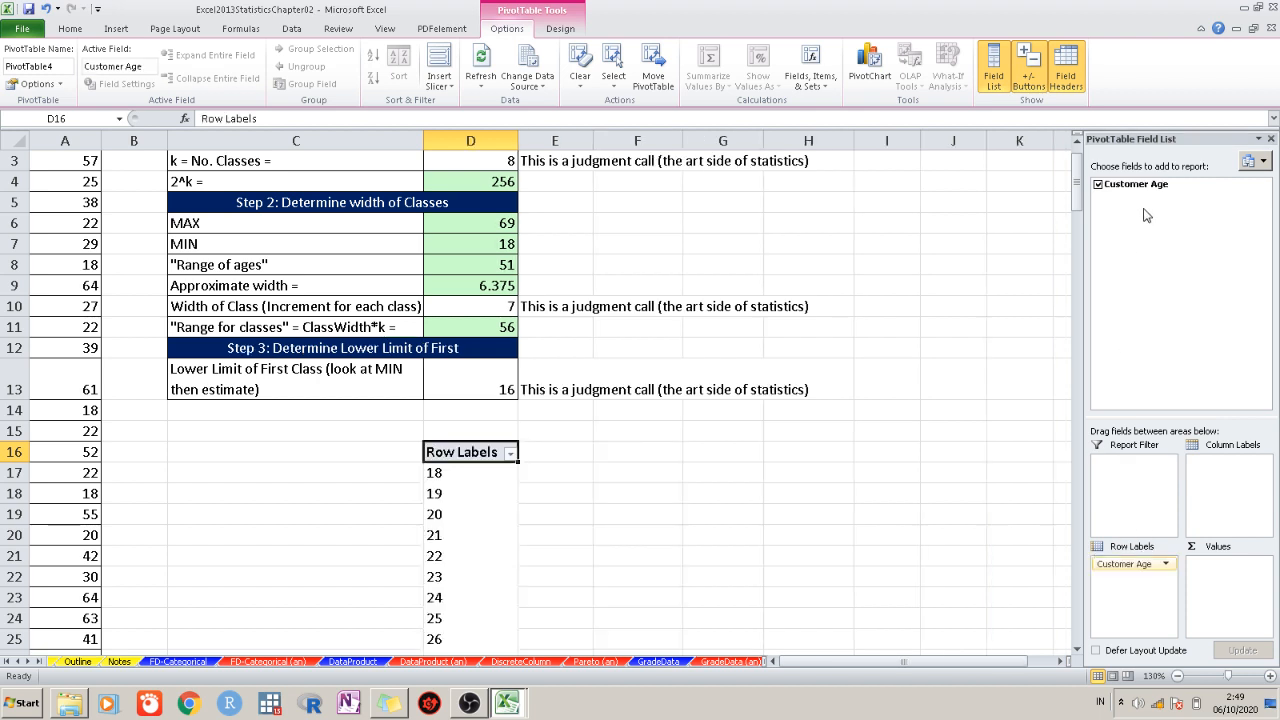
drag(1160, 196, 1176, 588)
Group the PivotTable's Customer Age row labels into classes of 7, using the automatic starting and ending values
scroll(700, 500, down, 4)
scroll(685, 512, up, 2)
right_click(471, 355)
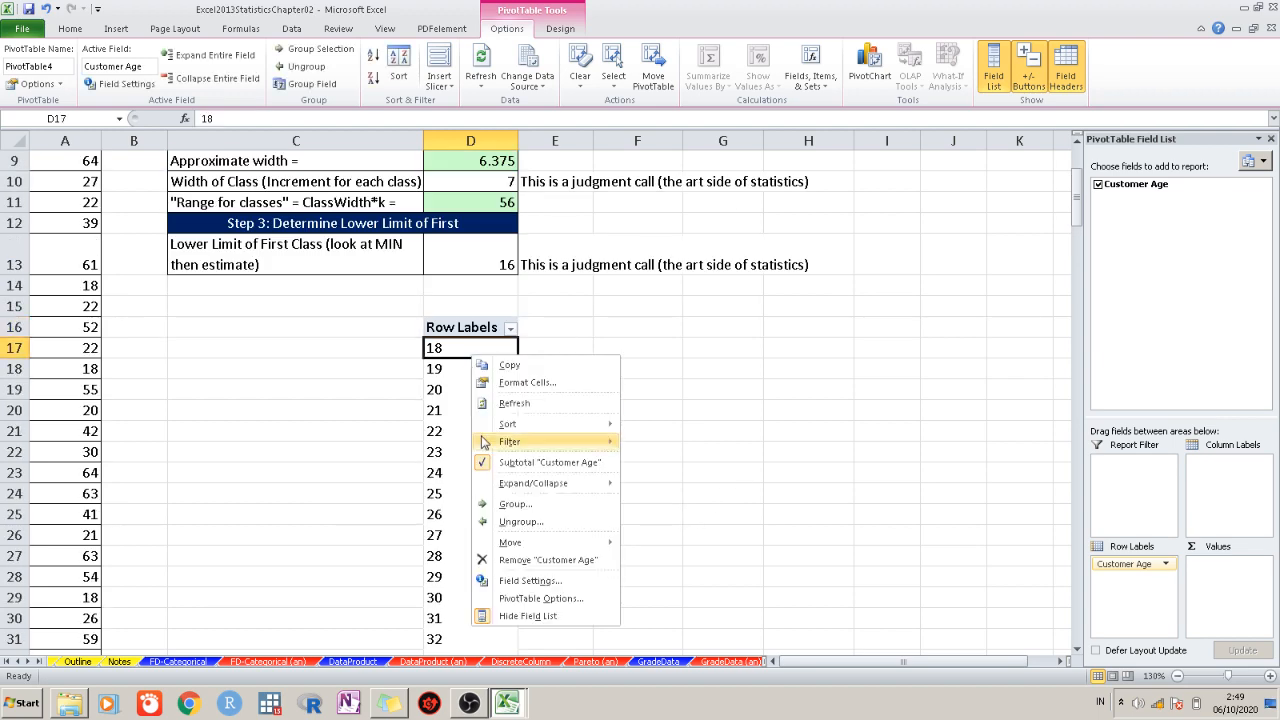
click(518, 505)
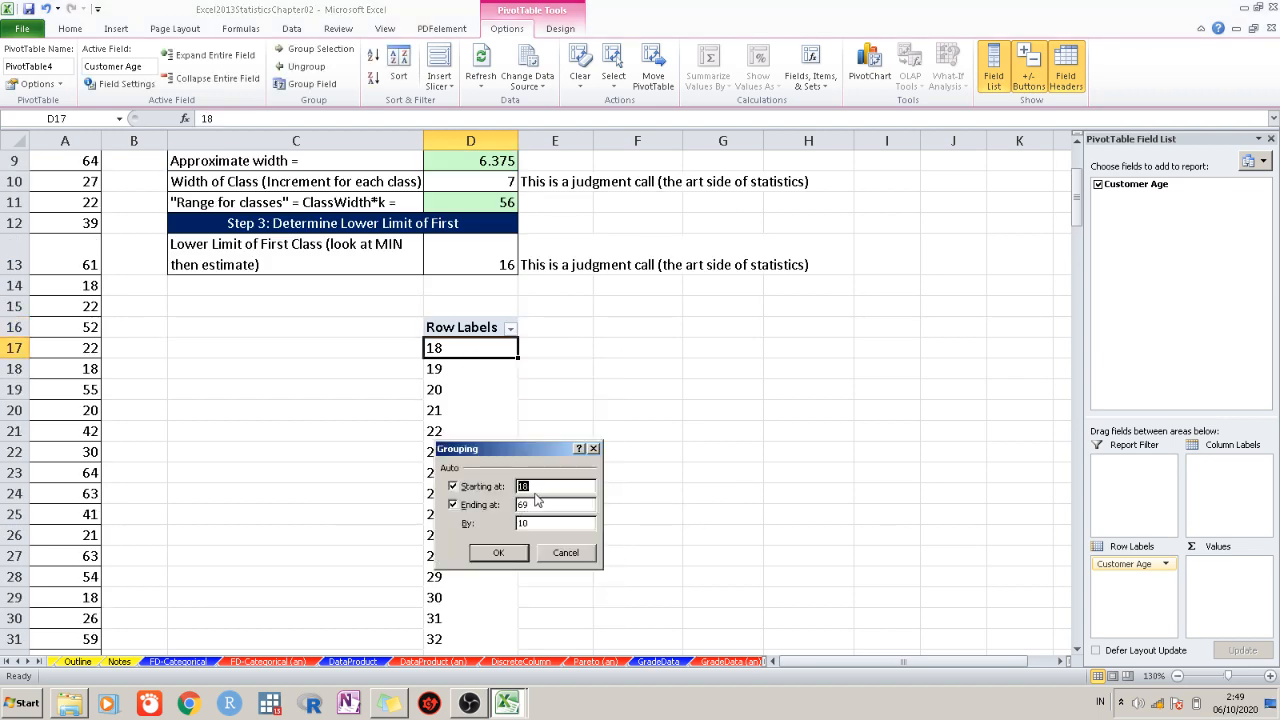
click(531, 485)
key(BackSpace)
text(6)
click(555, 510)
key(BackSpace)
key(BackSpace)
key(BackSpace)
key(BackSpace)
click(483, 487)
click(488, 506)
click(498, 552)
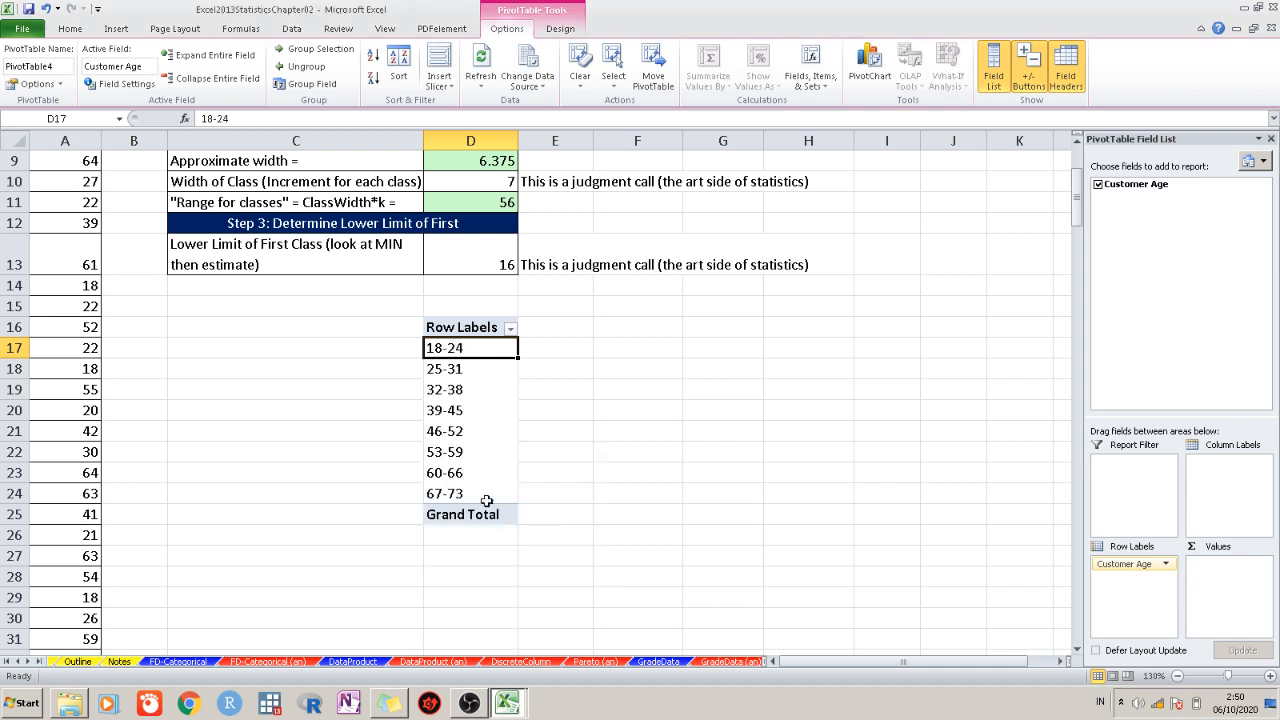
Compare the PivotTable's age classes, especially the last one, with the class calculations in C1:D13
click(486, 500)
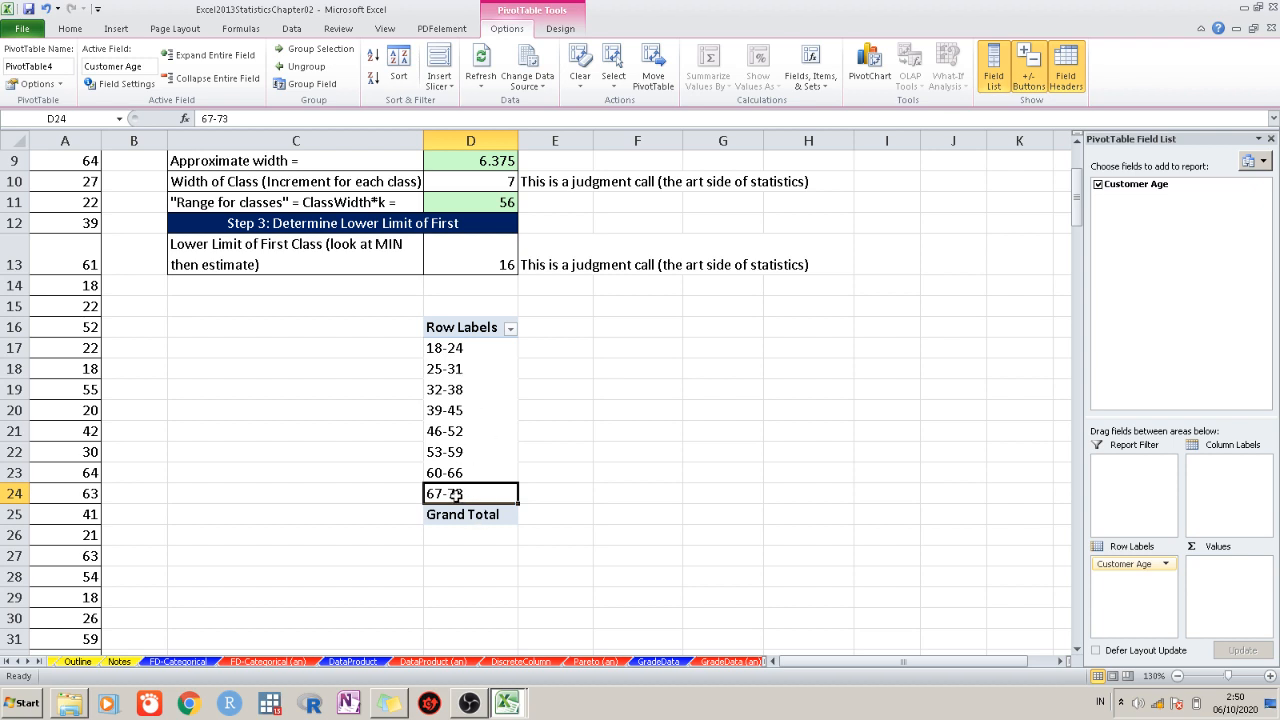
scroll(680, 490, up, 2)
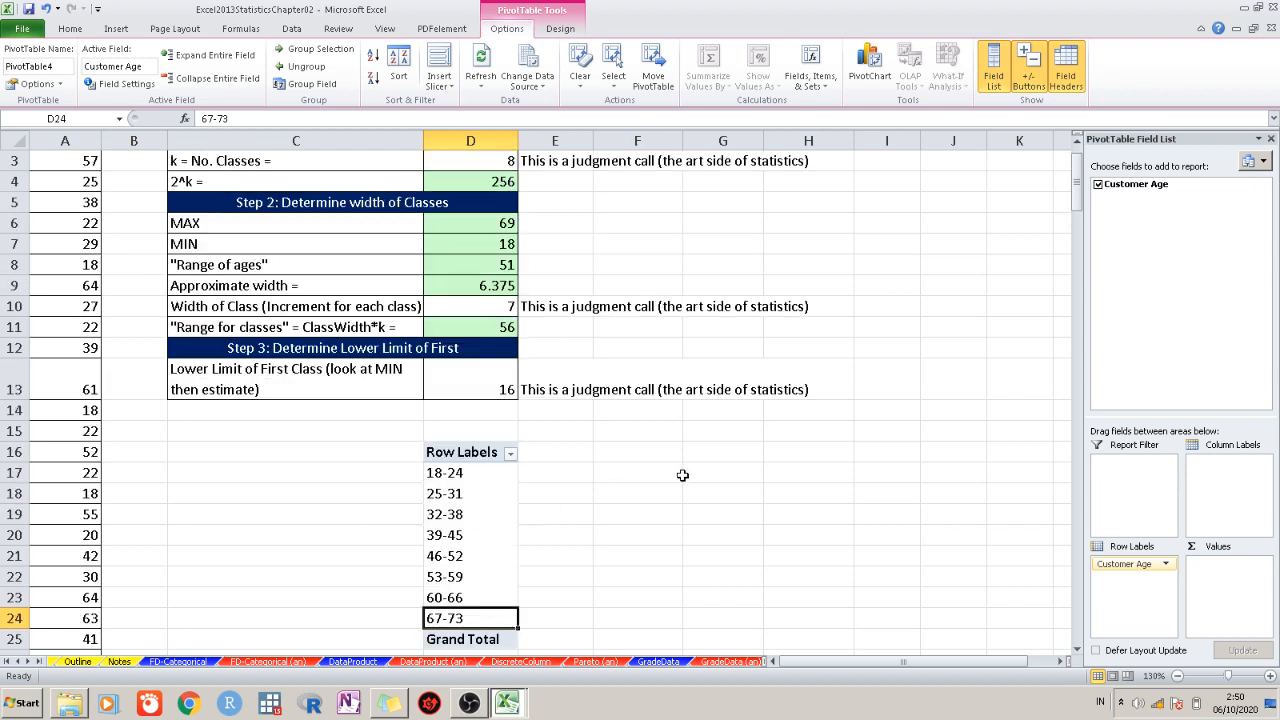
scroll(682, 475, down, 3)
scroll(683, 477, up, 4)
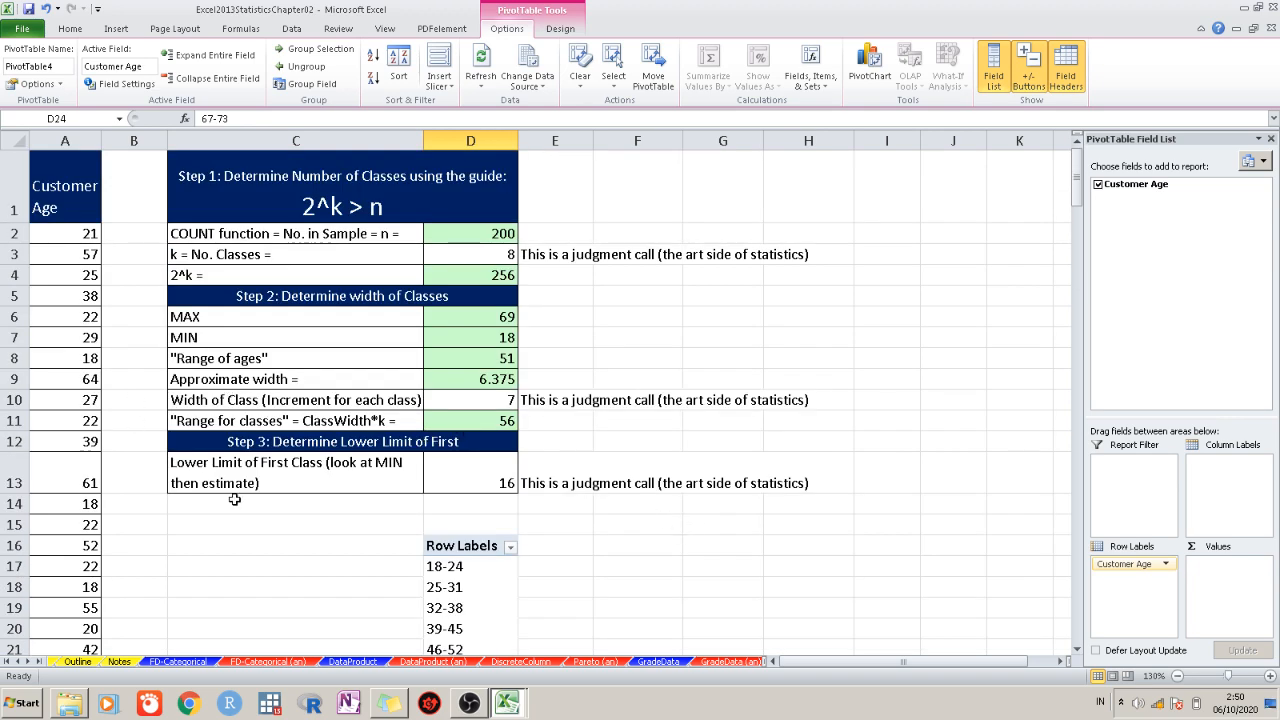
scroll(274, 483, down, 6)
scroll(276, 483, up, 6)
scroll(505, 323, down, 5)
scroll(505, 362, up, 3)
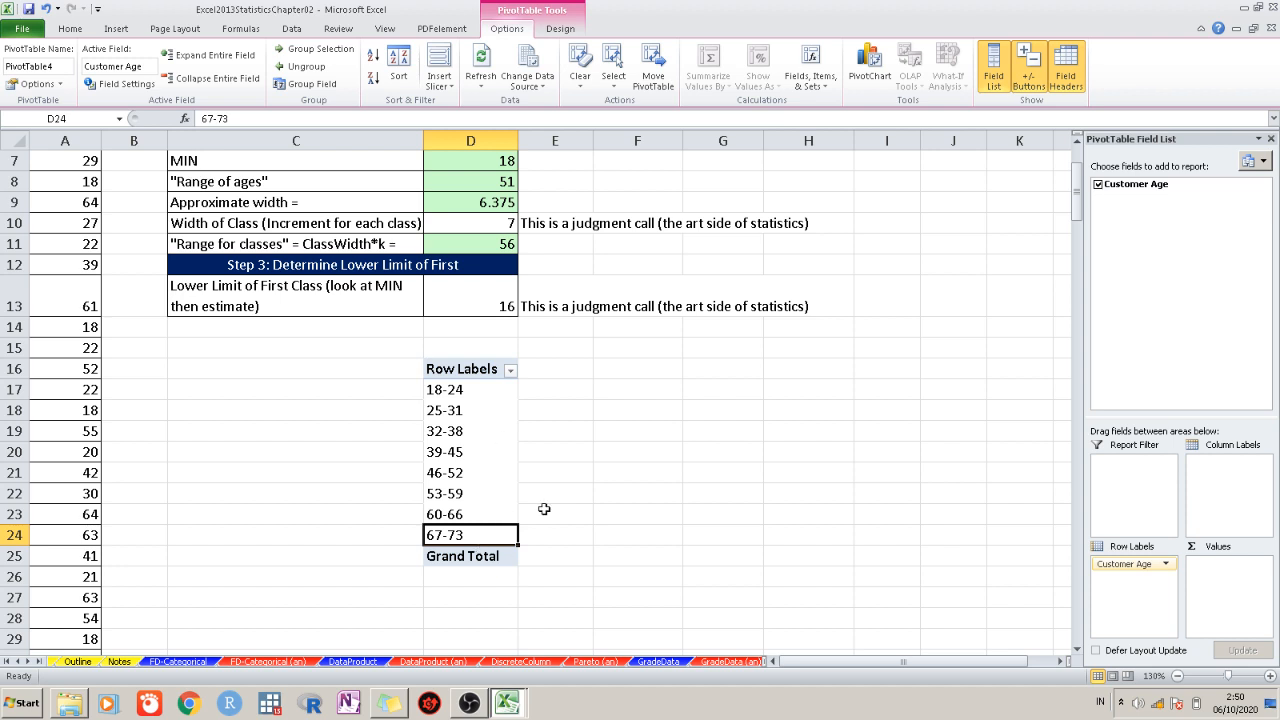
Add Customer Age to the PivotTable's values as a count for each age class
drag(1213, 188, 1213, 568)
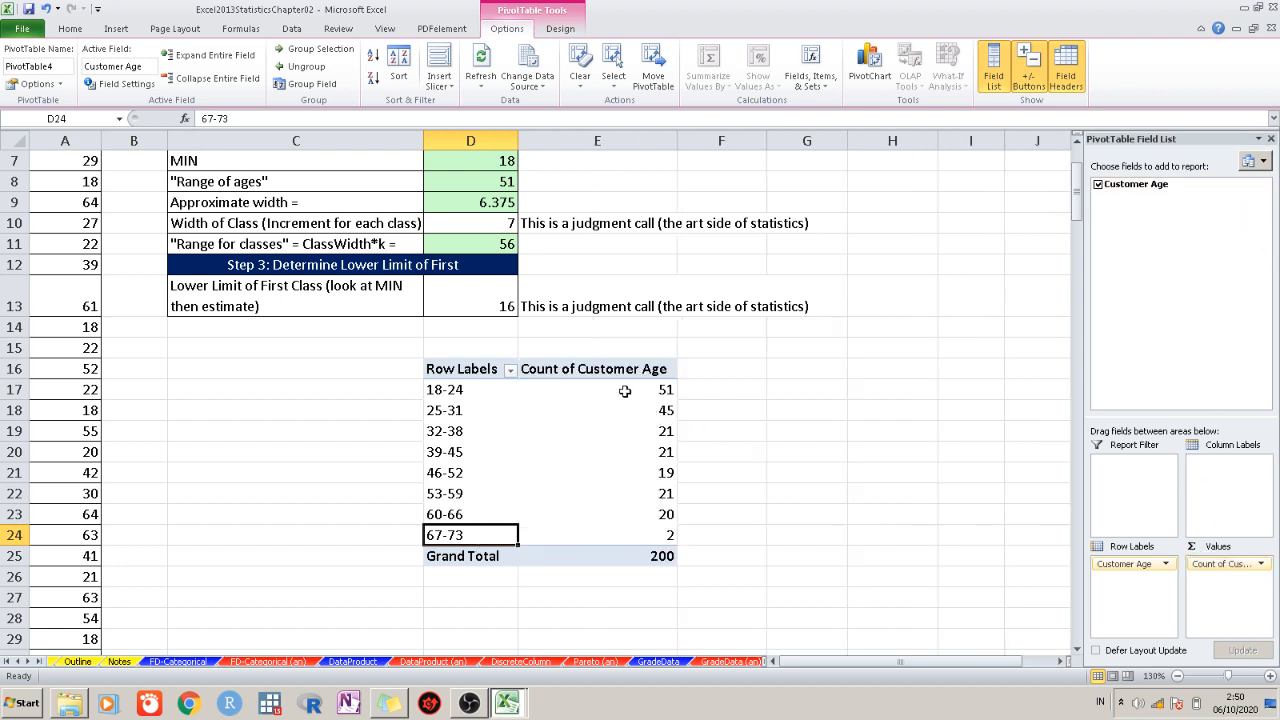
click(787, 502)
scroll(905, 373, up, 2)
scroll(905, 373, down, 3)
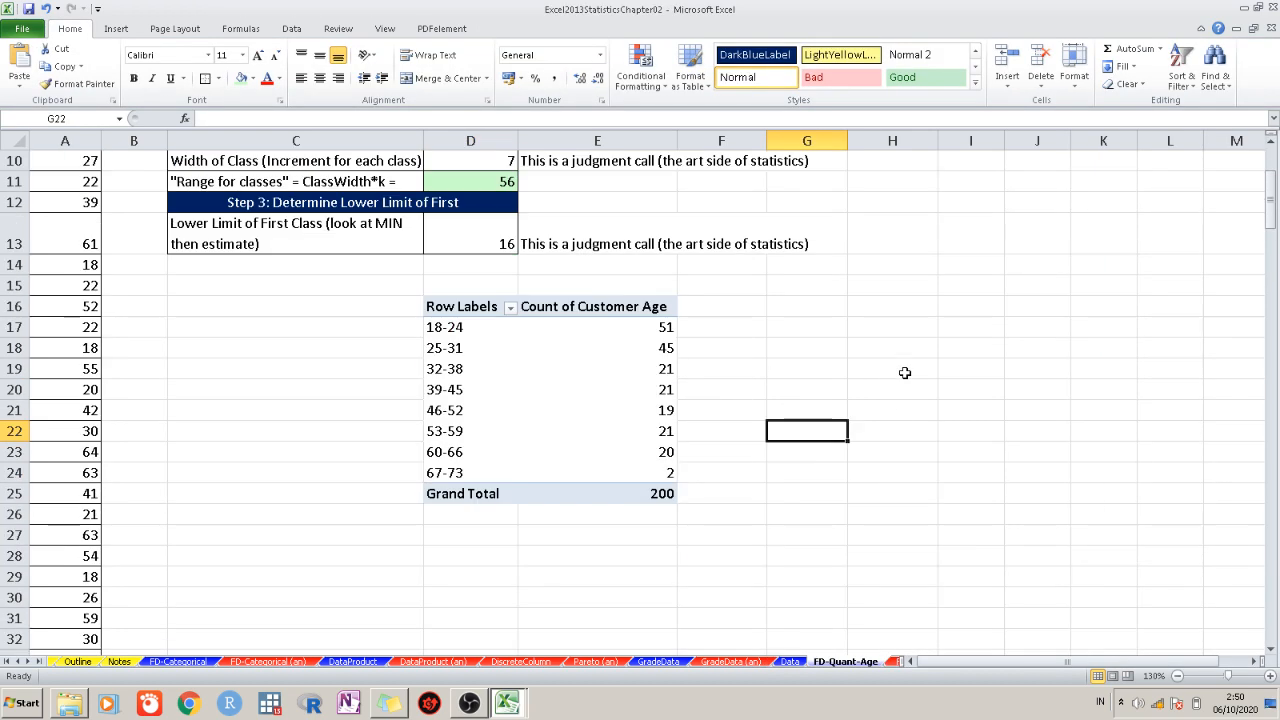
Examine the first class's count in the PivotTable and go through the raw customer ages in column A
drag(469, 330, 605, 327)
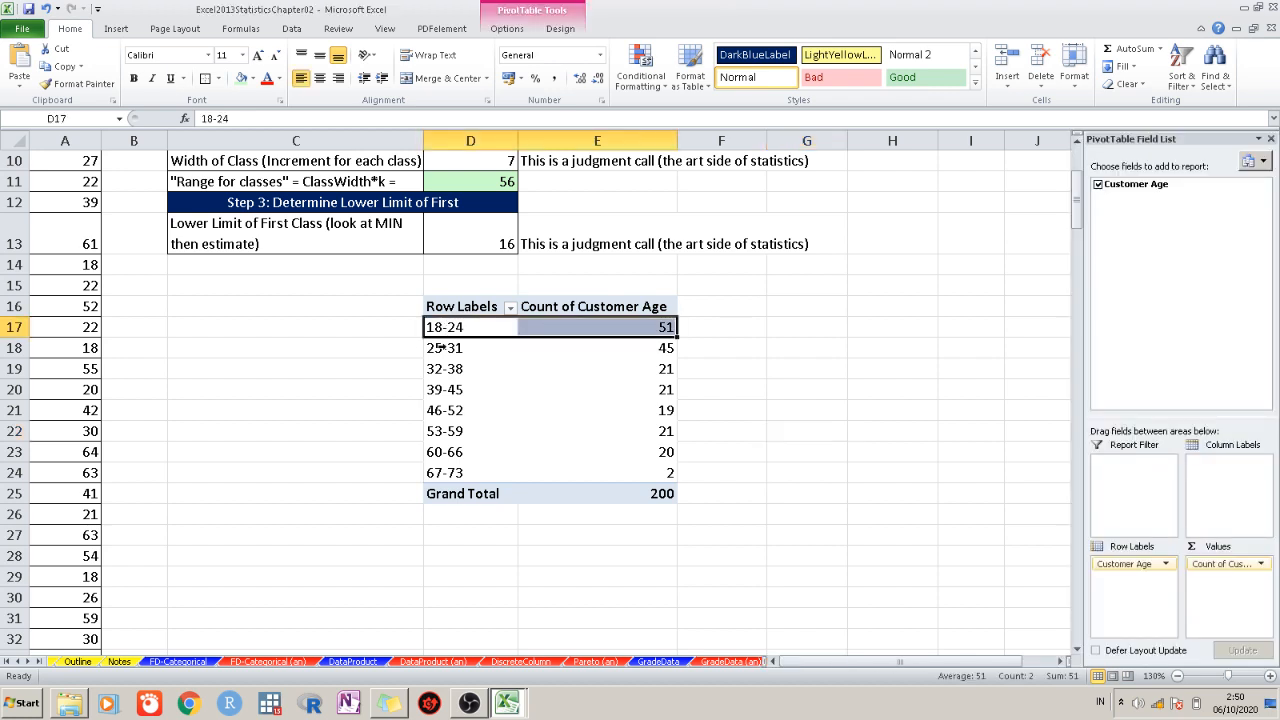
scroll(727, 388, up, 3)
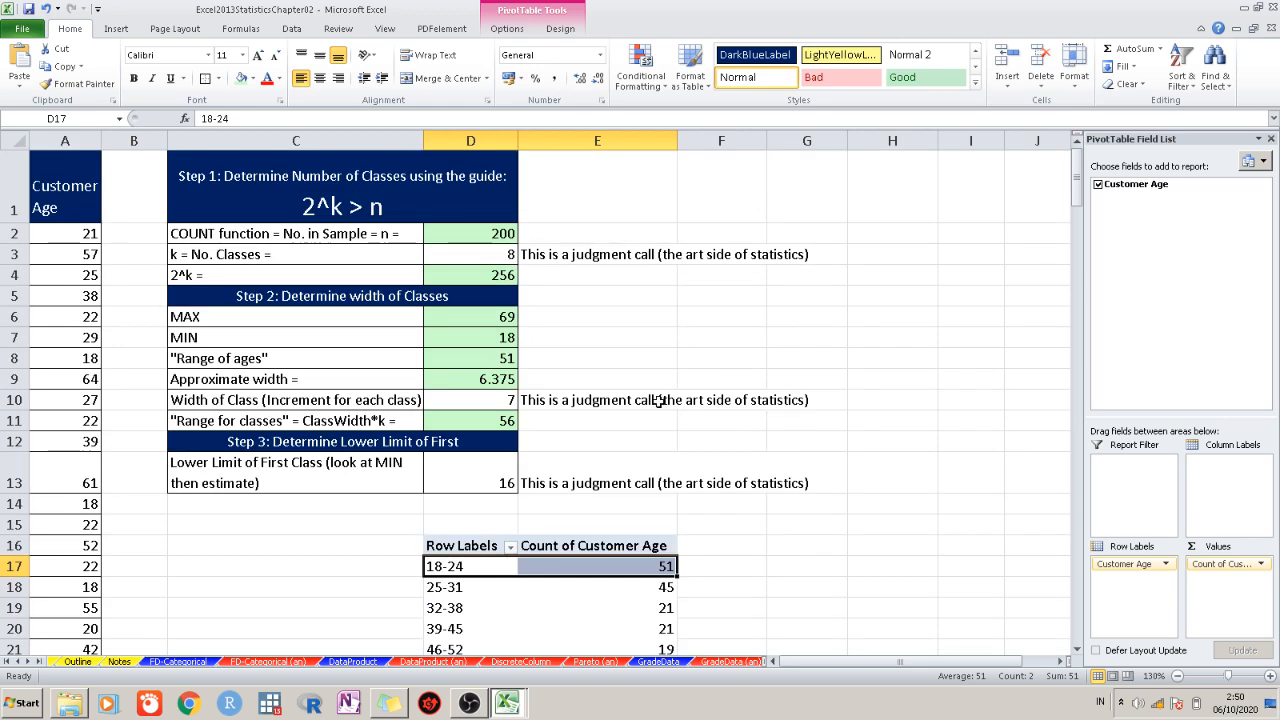
click(93, 238)
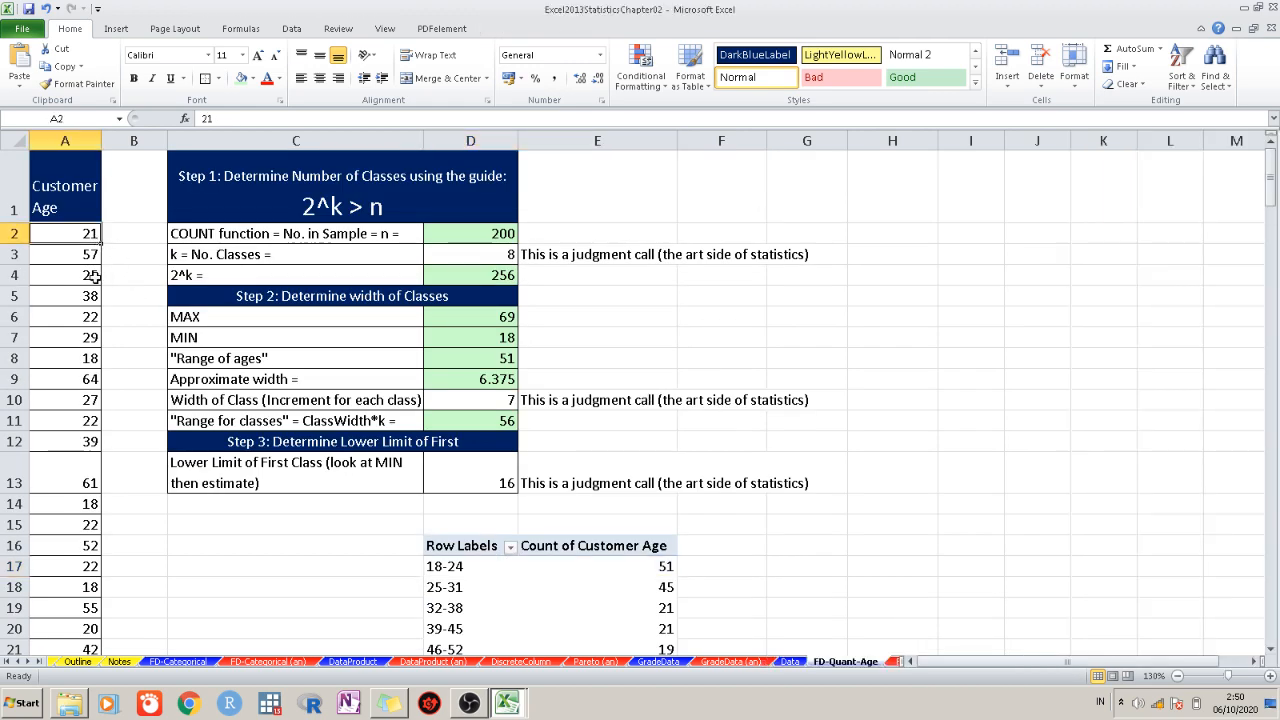
key(Down)
key(Down)
key(Down)
key(Down)
key(Down)
key(Down)
key(Down)
key(Down)
key(Down)
key(Down)
key(Down)
key(Down)
key(Down)
key(Down)
key(Down)
key(Down)
key(Down)
key(Down)
key(Down)
key(Down)
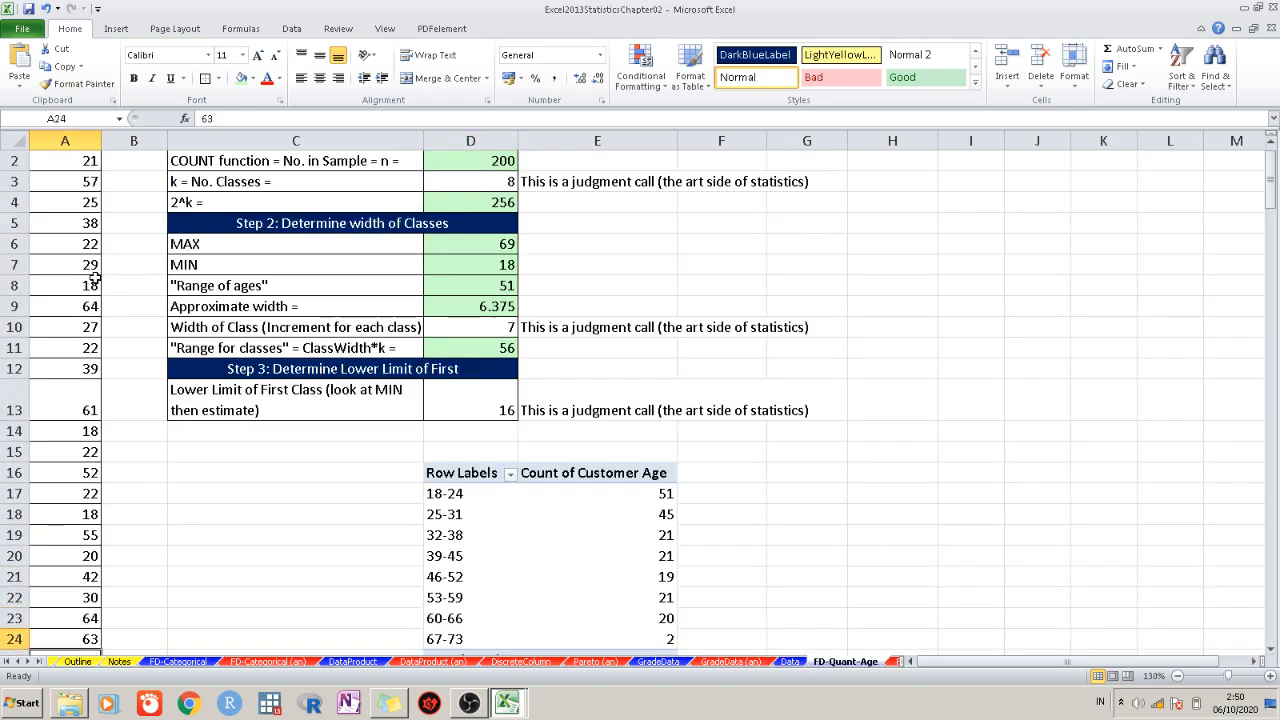
scroll(513, 463, up, 4)
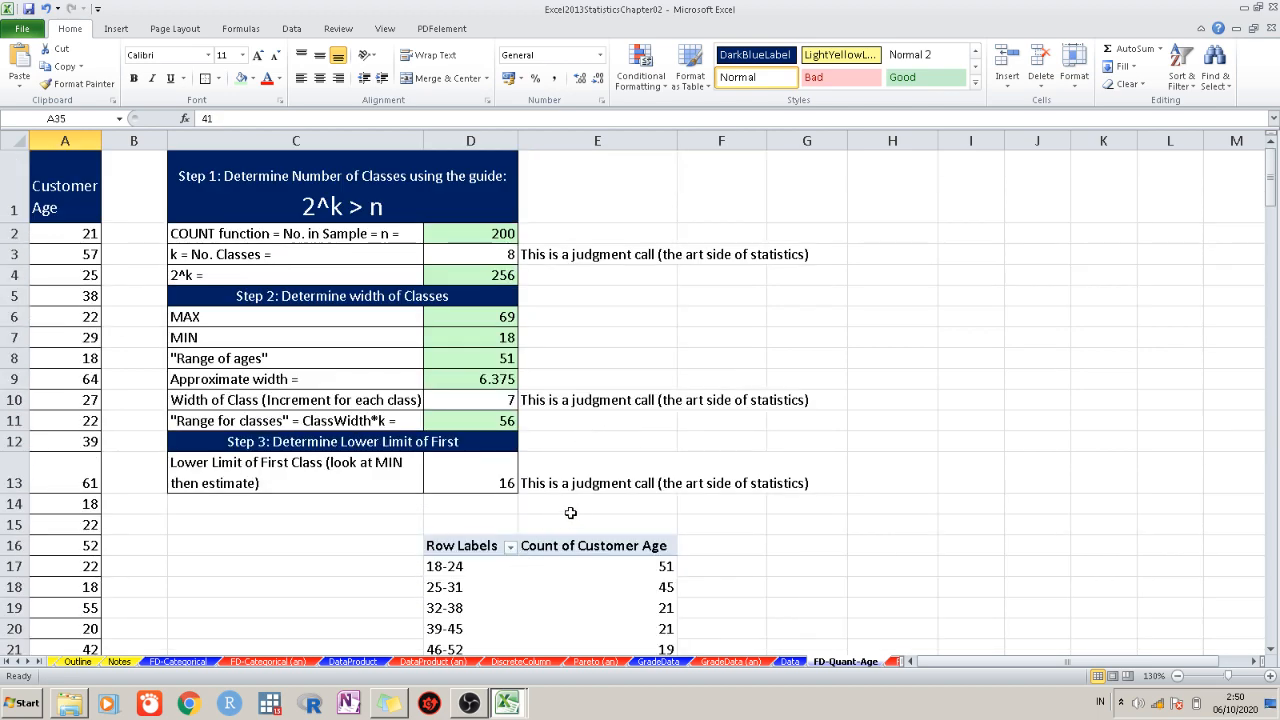
click(80, 234)
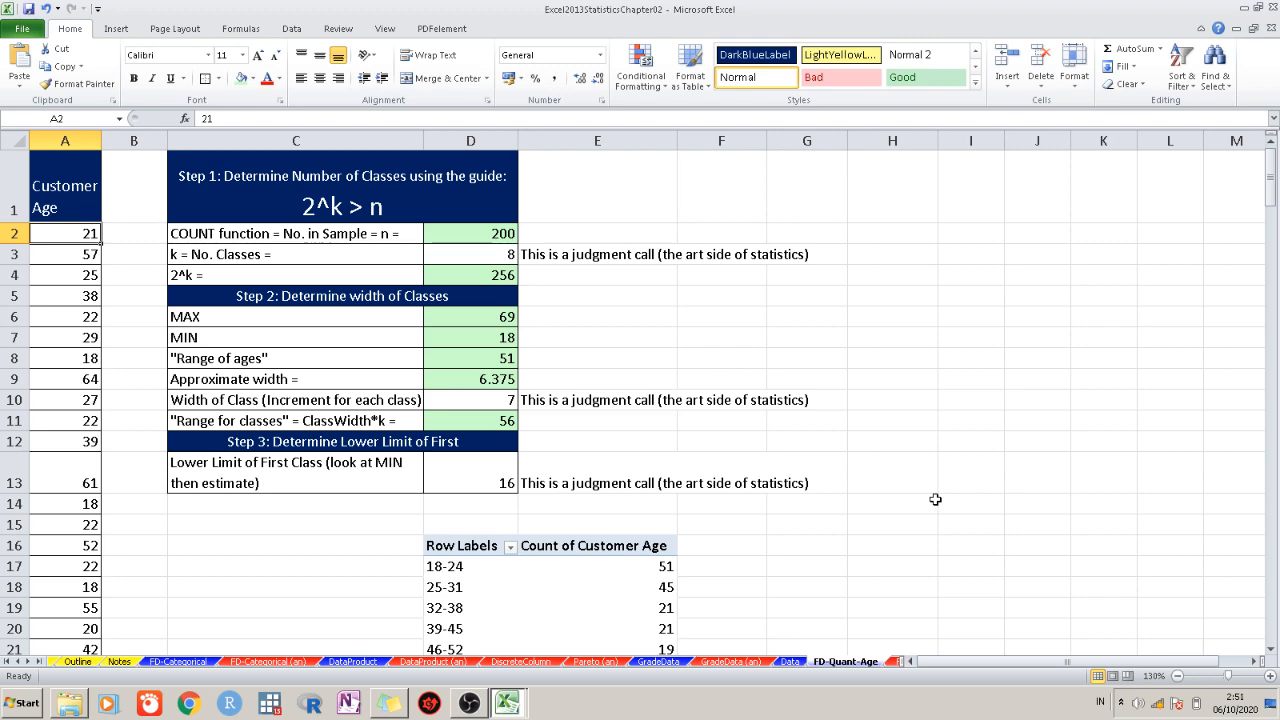
scroll(100, 334, down, 10)
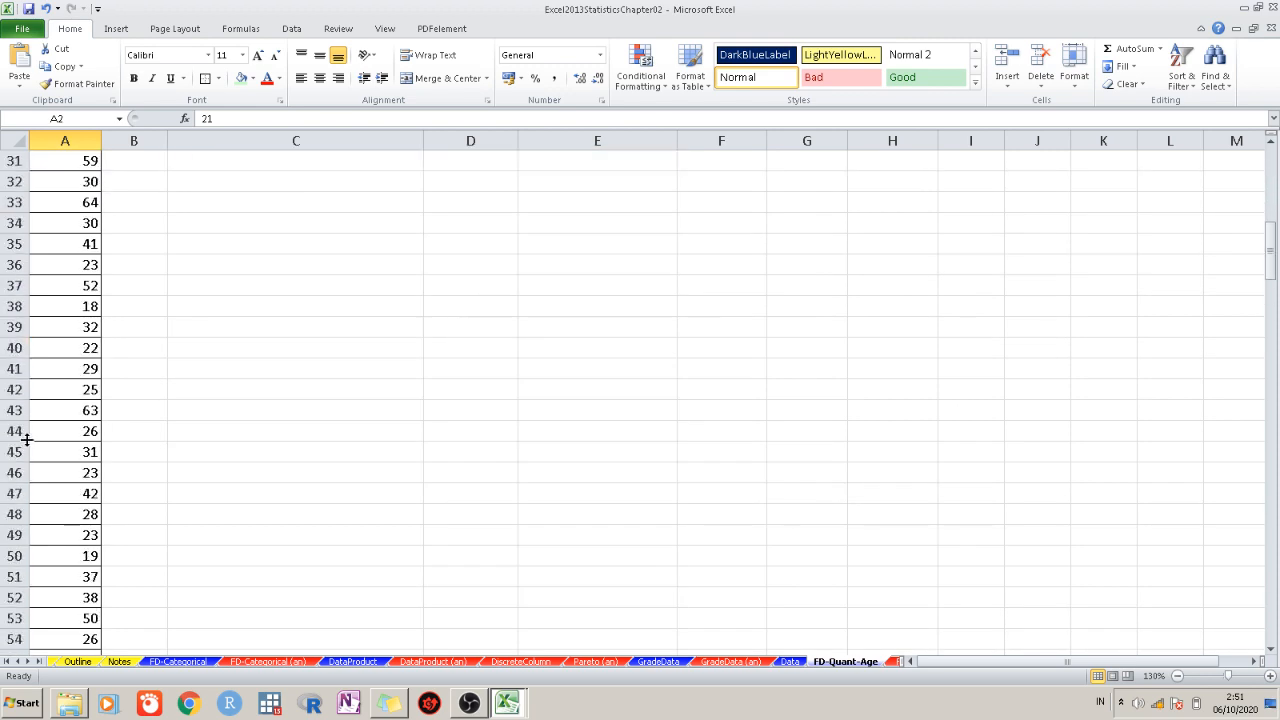
scroll(27, 438, up, 10)
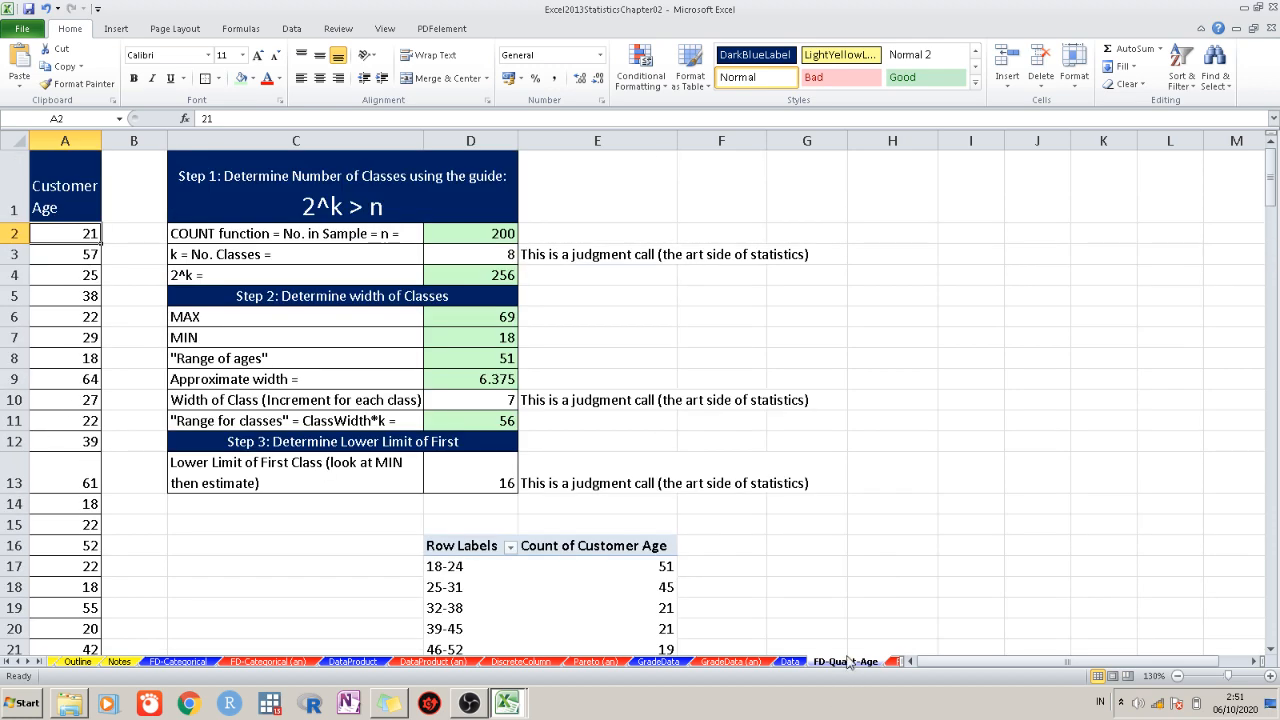
Review the raw scores and their class table on the GradeData sheet, and return to FD-Quant-Age
click(658, 662)
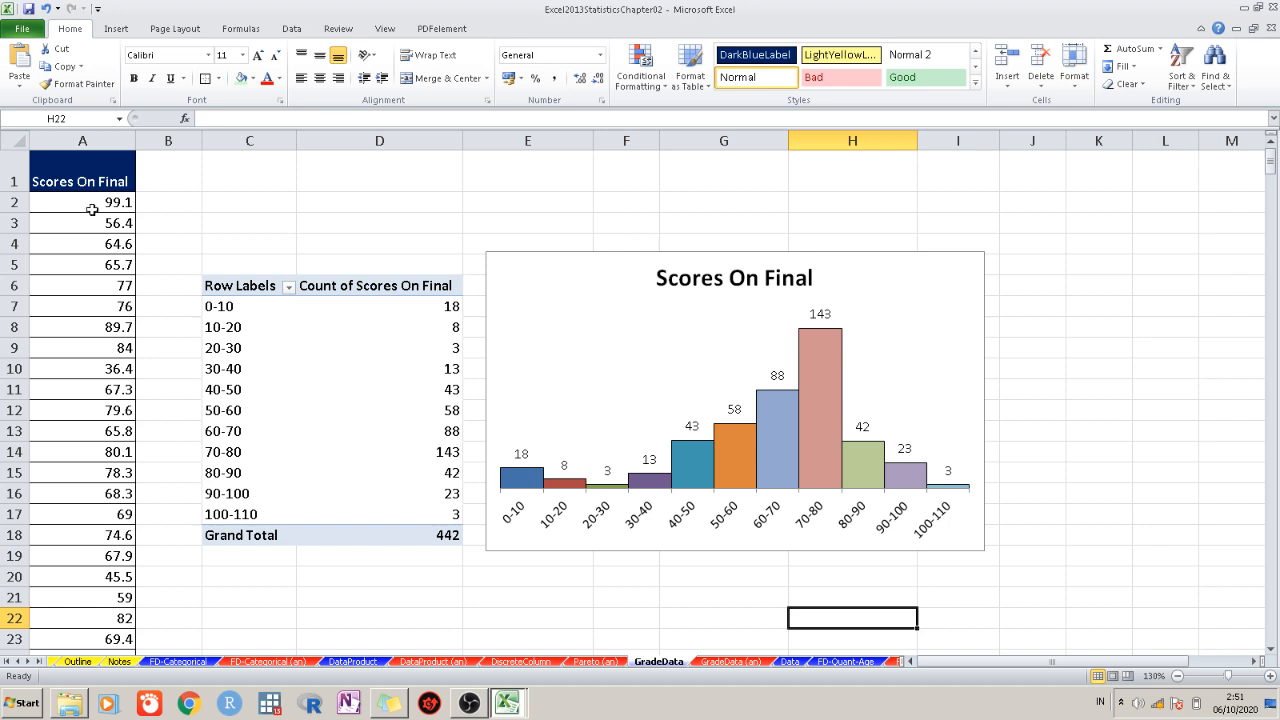
scroll(112, 570, down, 3)
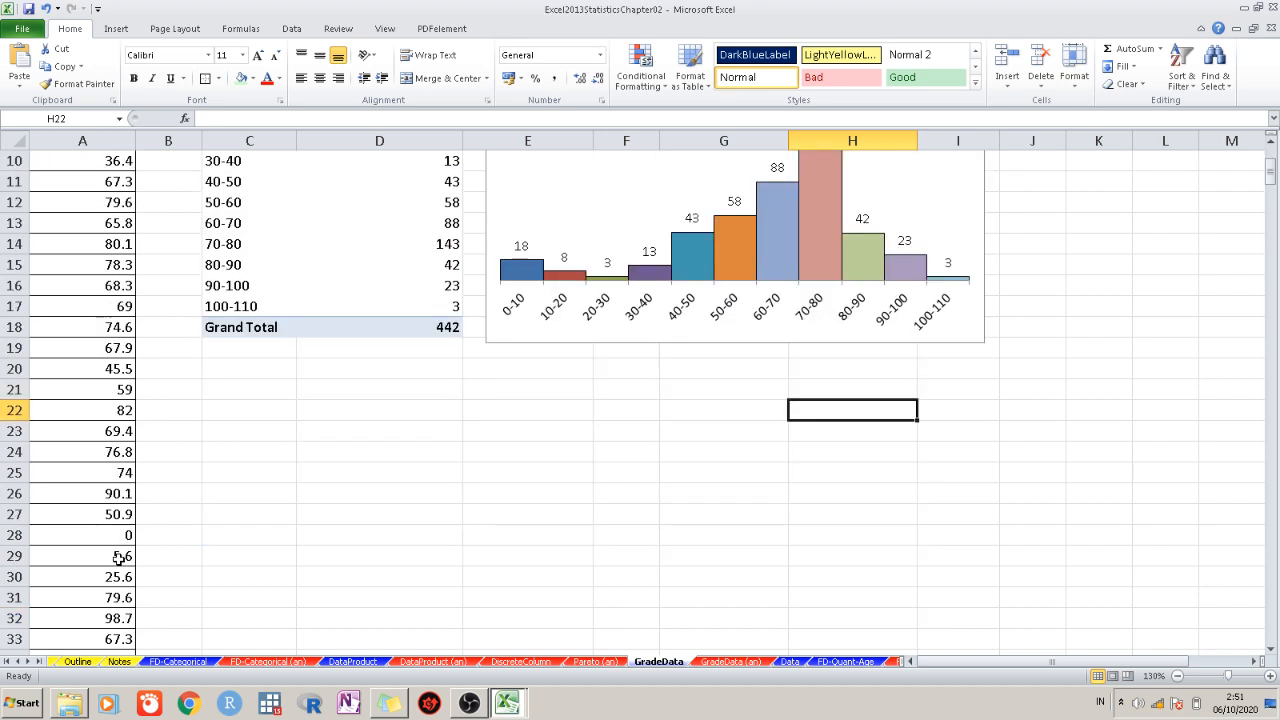
scroll(106, 500, up, 3)
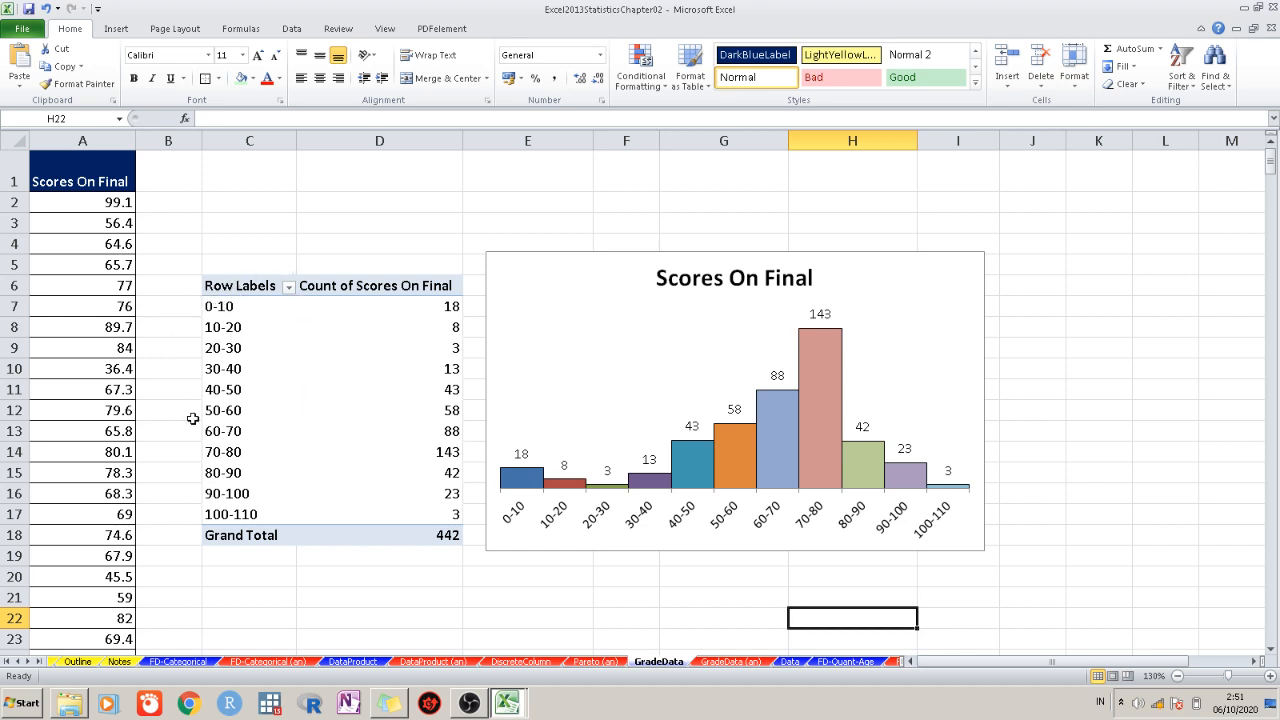
click(845, 661)
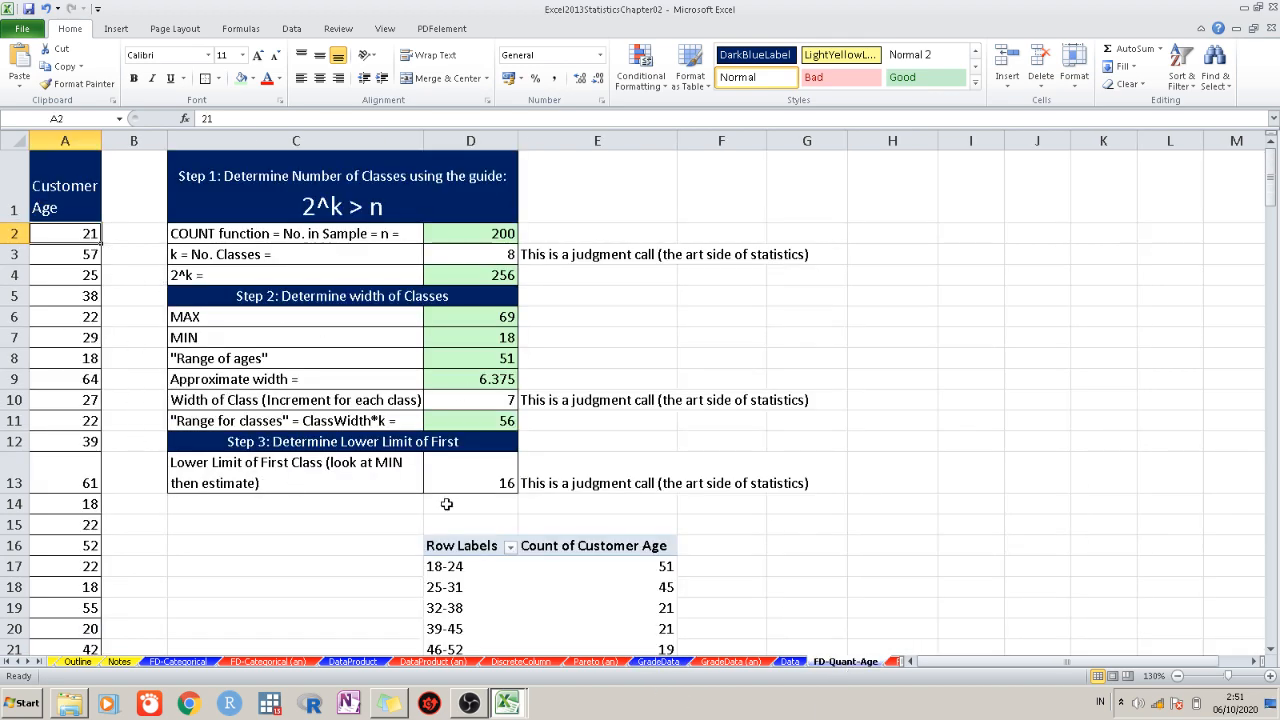
Select the PivotTable's headers, age classes and counts in D16:E24, leaving out the Grand Total row
scroll(449, 500, down, 4)
scroll(454, 494, up, 3)
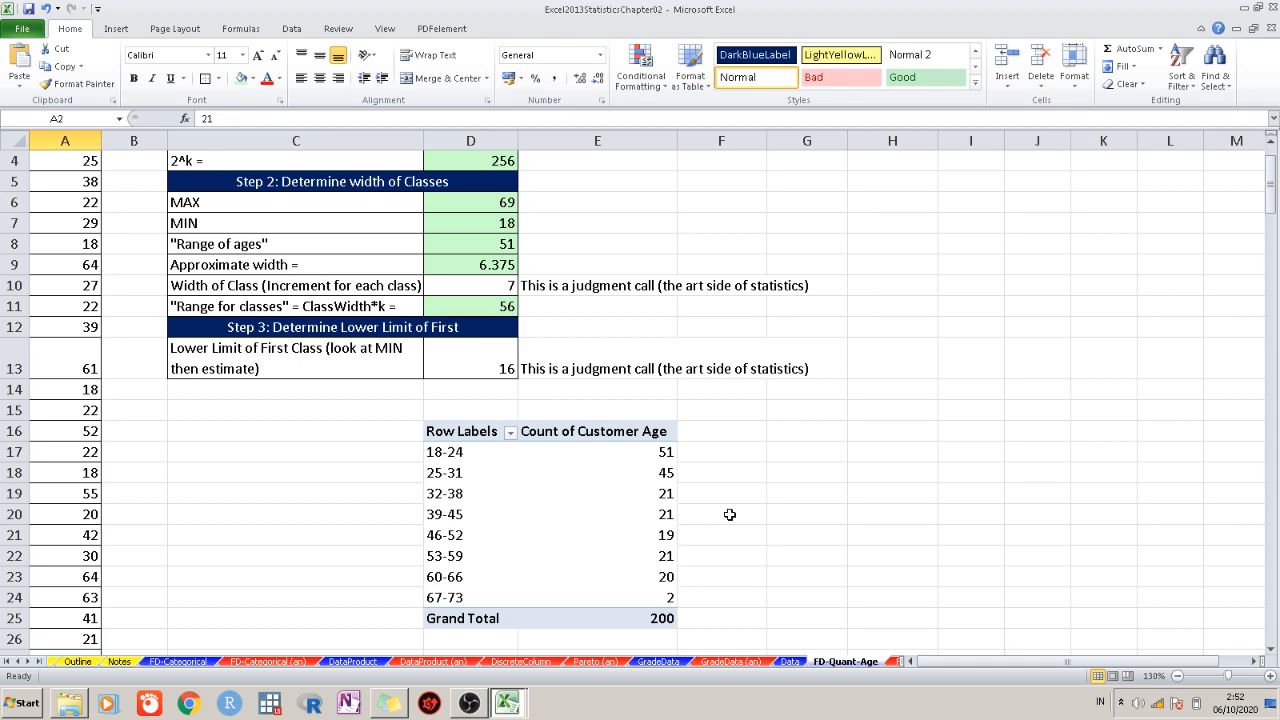
scroll(730, 514, down, 2)
scroll(731, 497, up, 1)
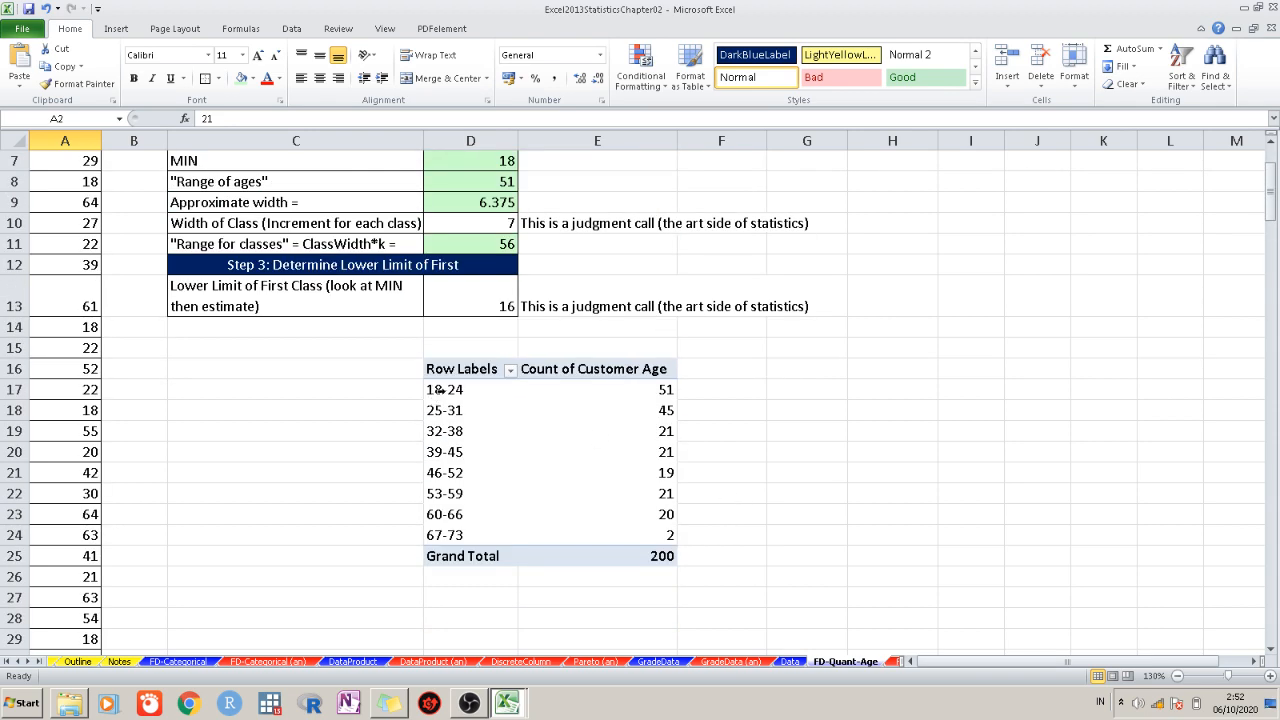
click(441, 389)
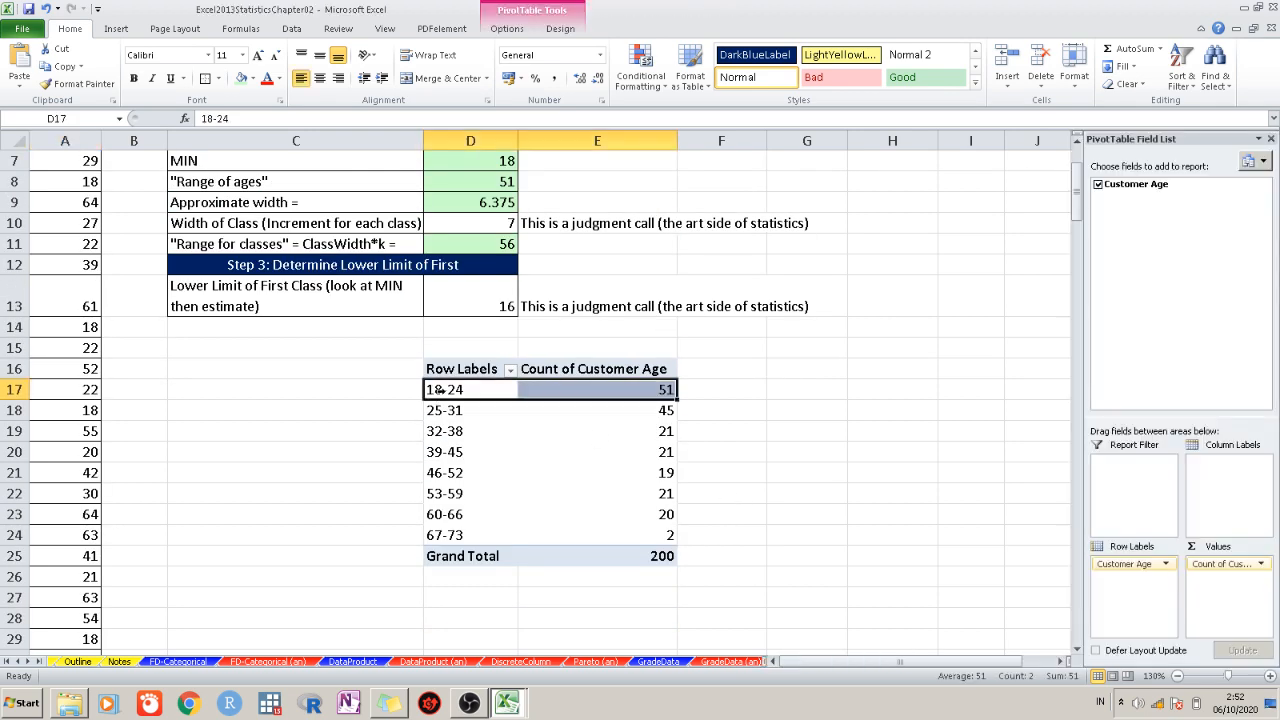
click(767, 413)
click(457, 391)
drag(460, 391, 590, 535)
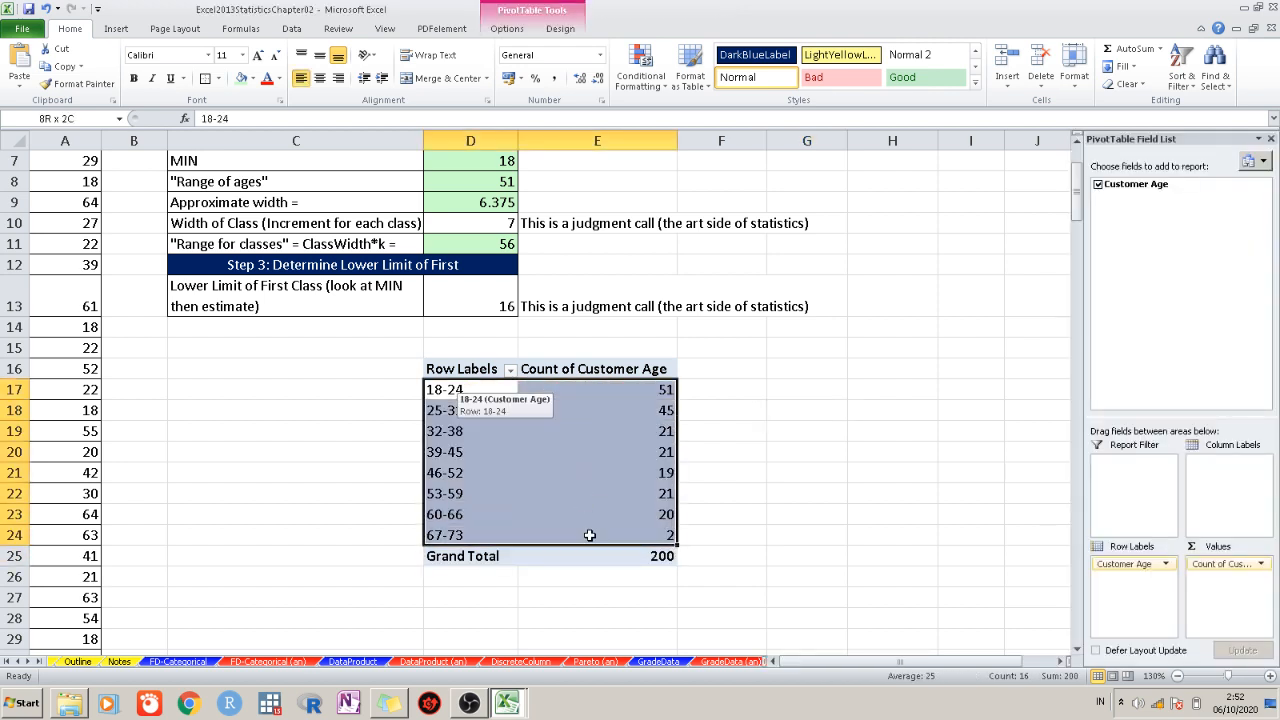
click(789, 477)
drag(483, 371, 563, 533)
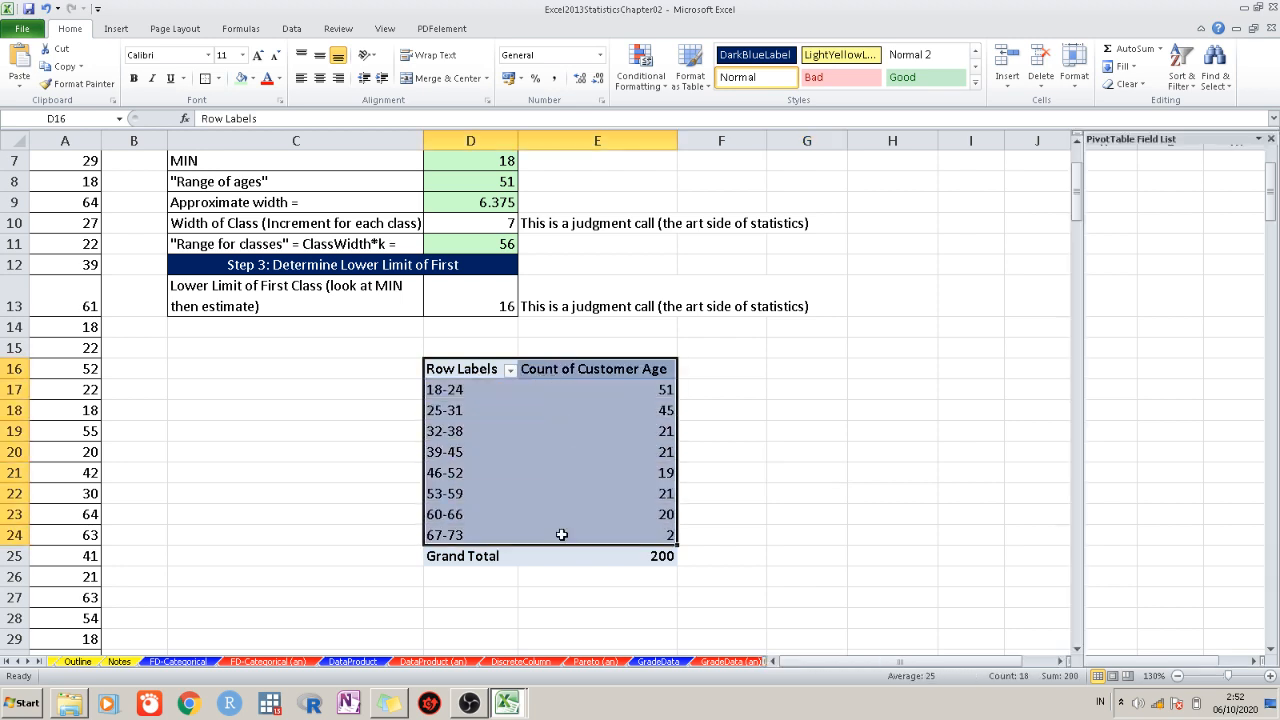
Insert a 2-D clustered column chart from the selected age classes and counts of the PivotTable
click(117, 29)
click(318, 91)
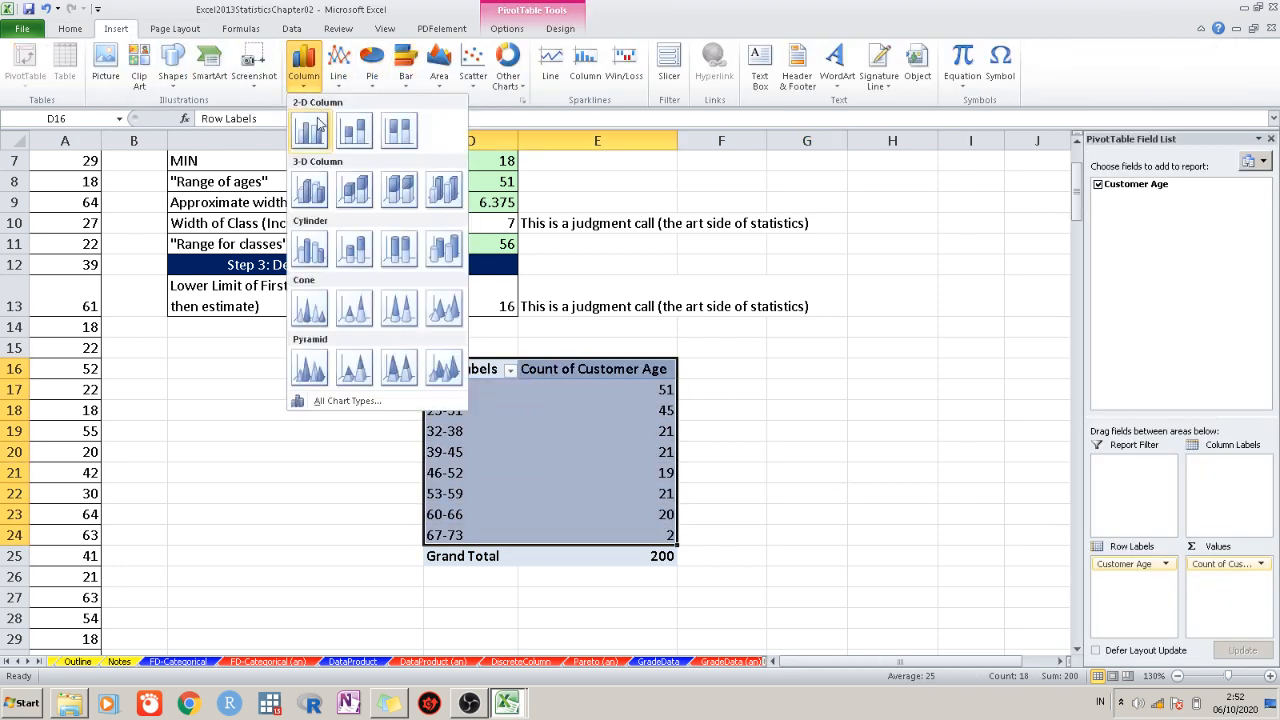
click(311, 131)
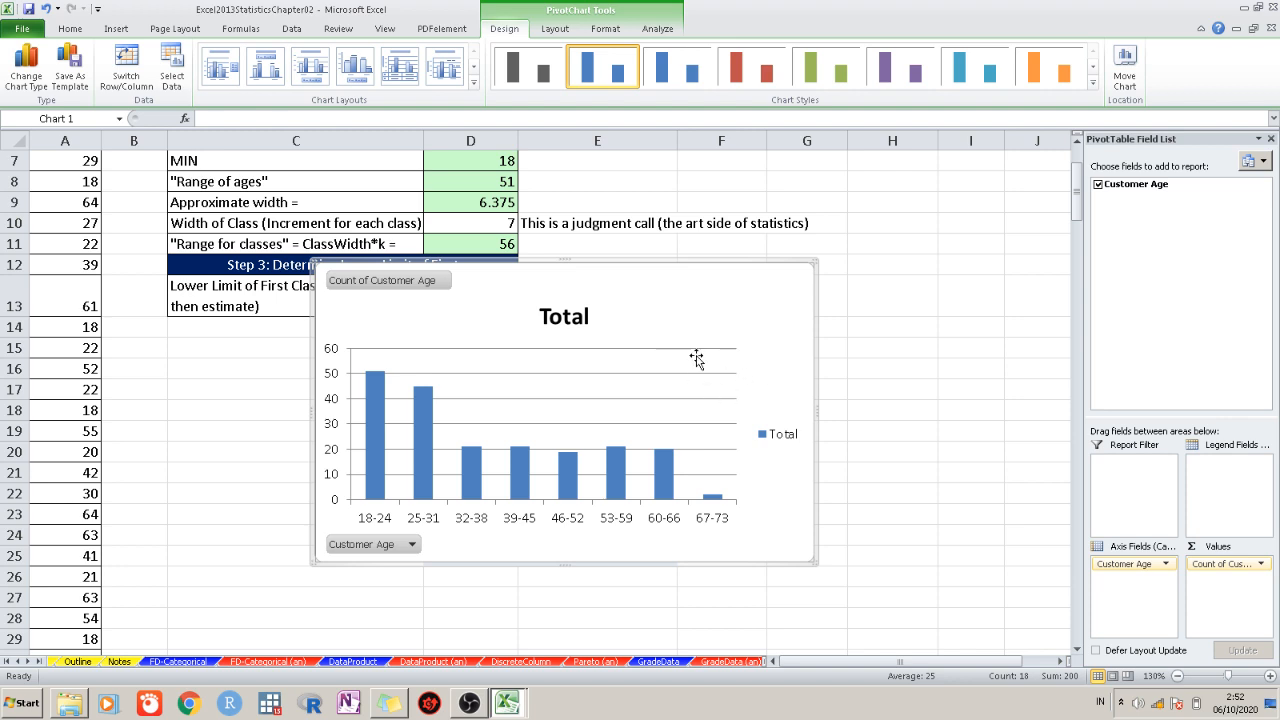
Link the chart title to the Customer Age heading in cell A1
click(547, 320)
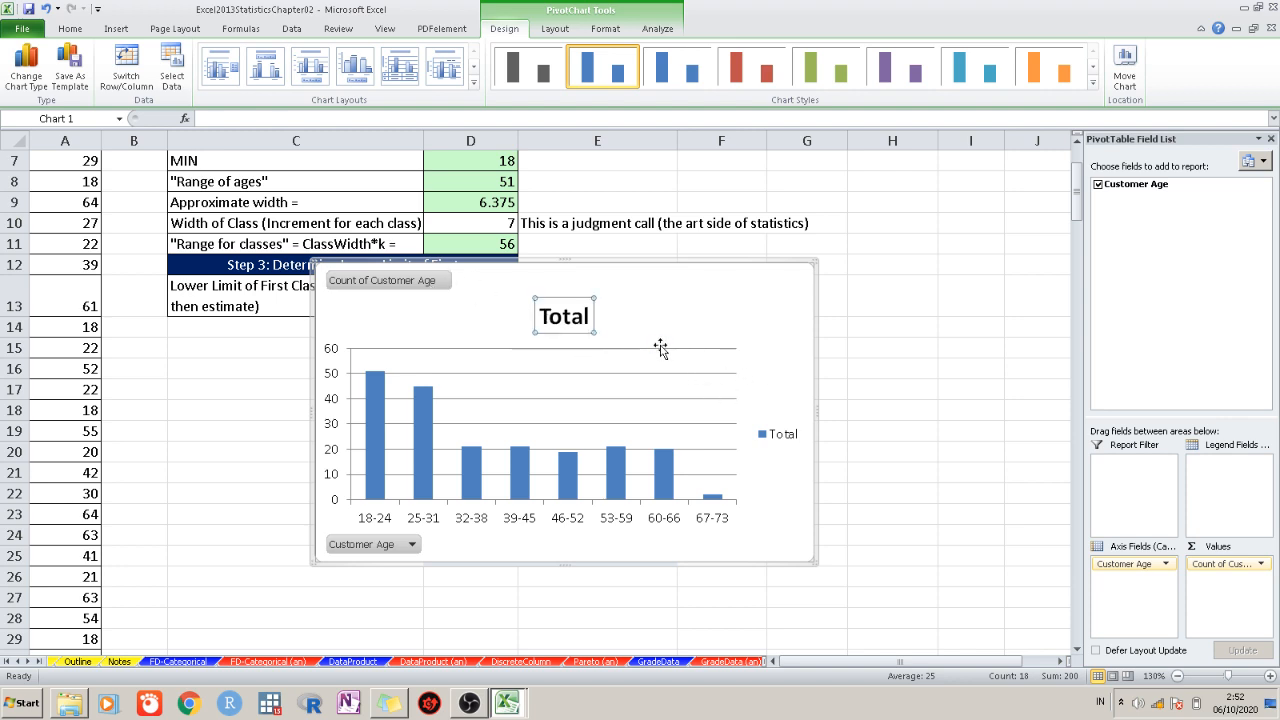
scroll(1078, 190, up, 2)
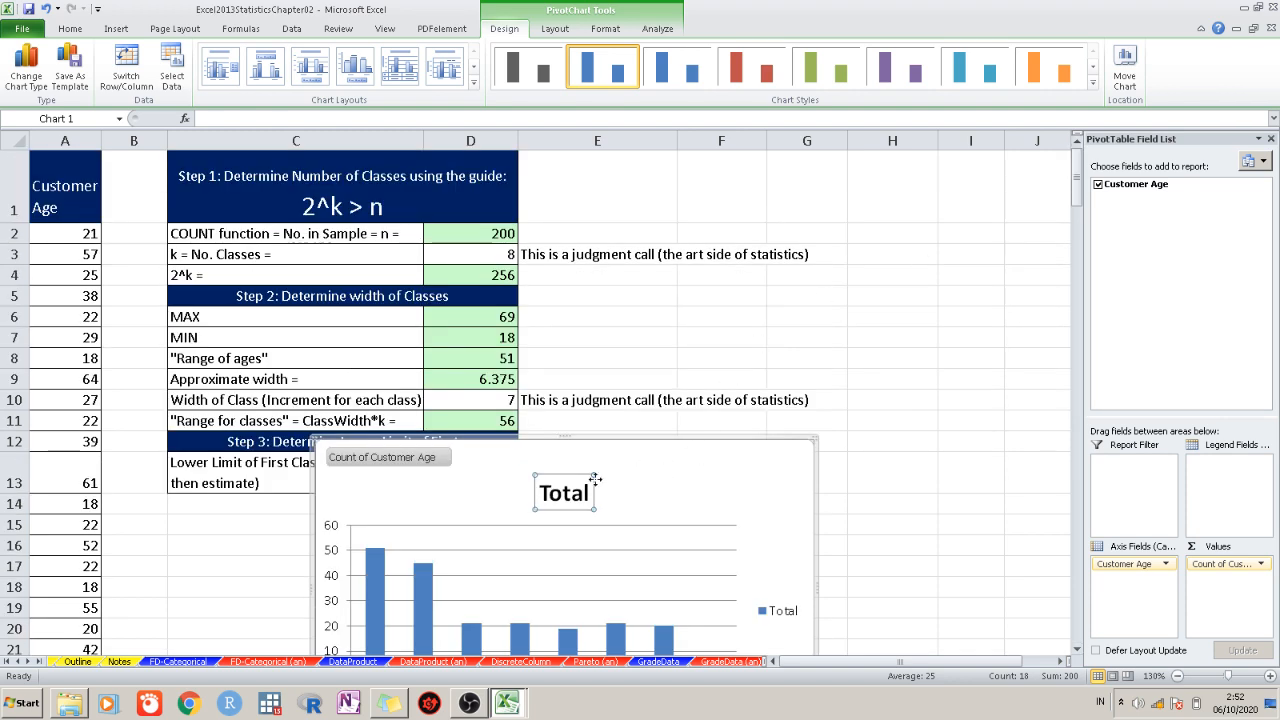
click(259, 119)
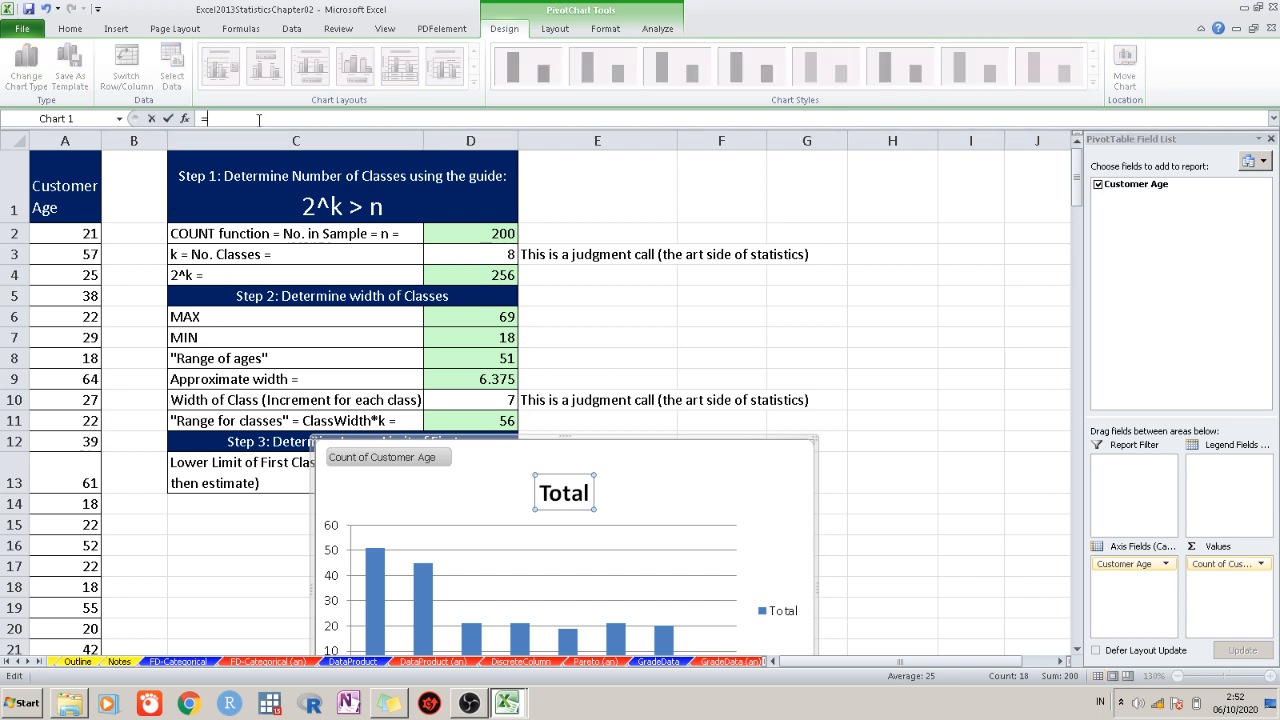
click(68, 203)
key(Return)
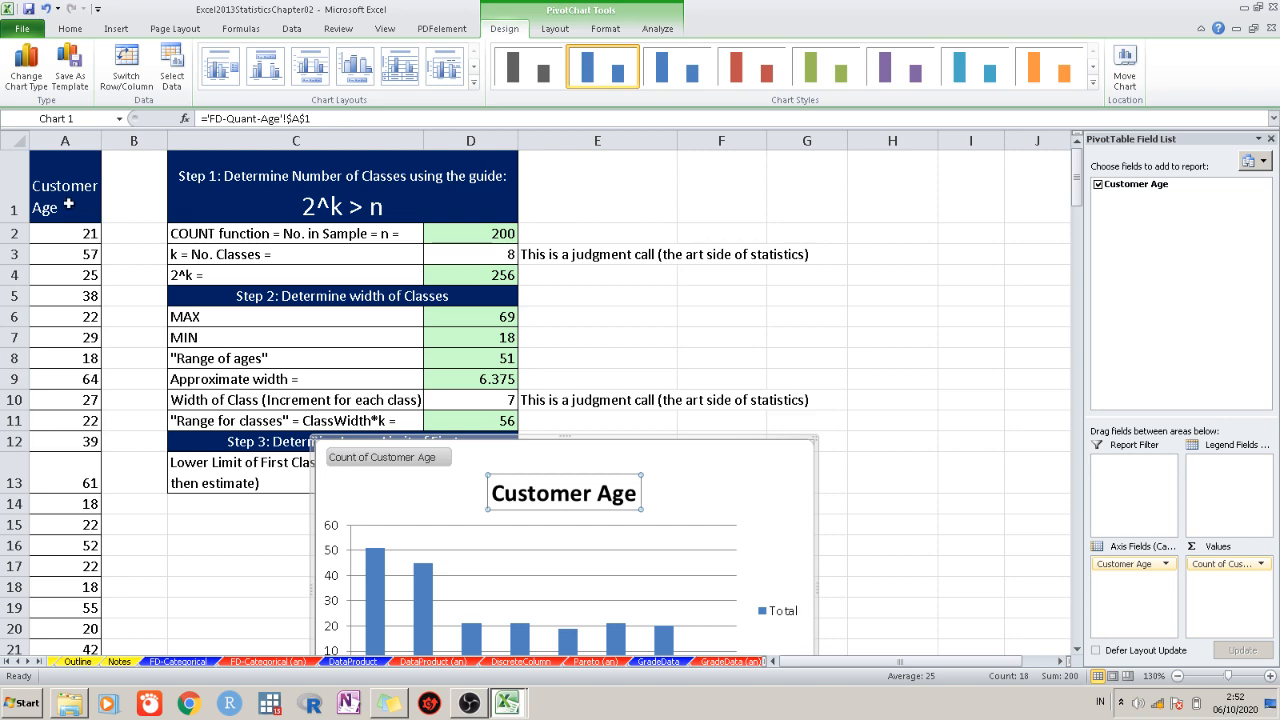
Hide all field buttons on the chart and delete its Total legend
right_click(421, 447)
right_click(409, 457)
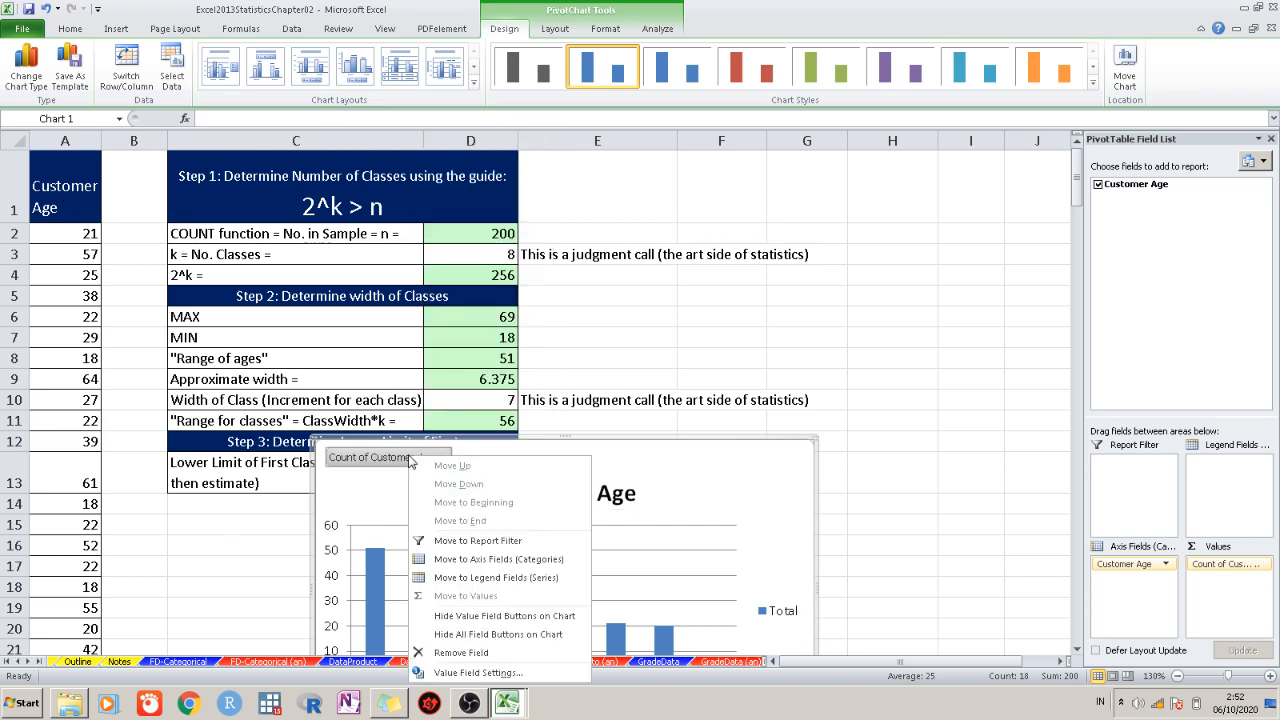
click(468, 638)
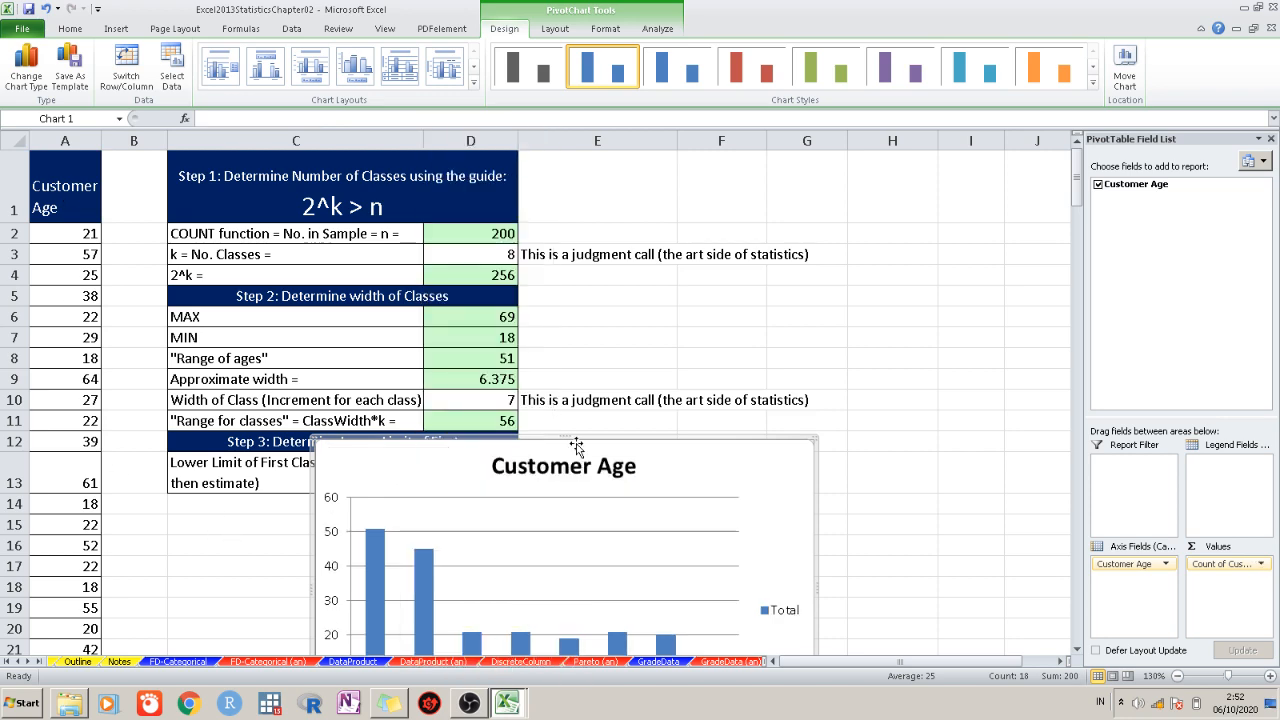
scroll(572, 450, down, 3)
click(777, 377)
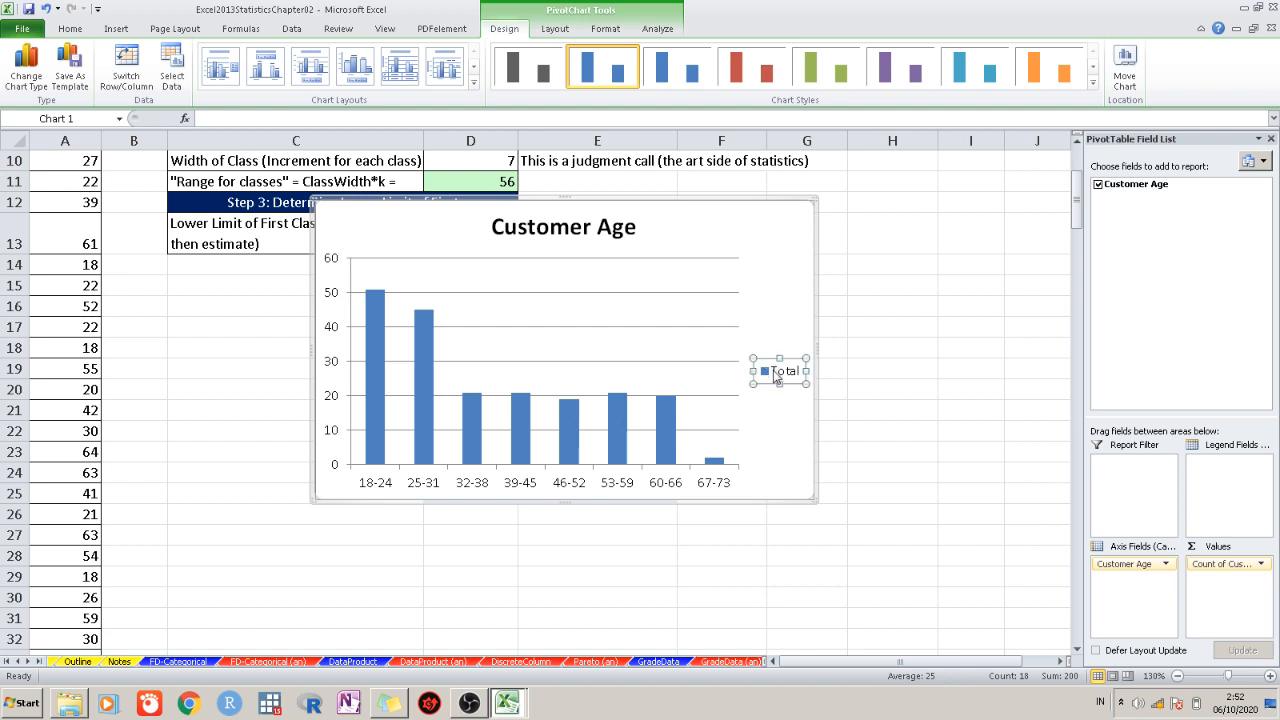
key(Delete)
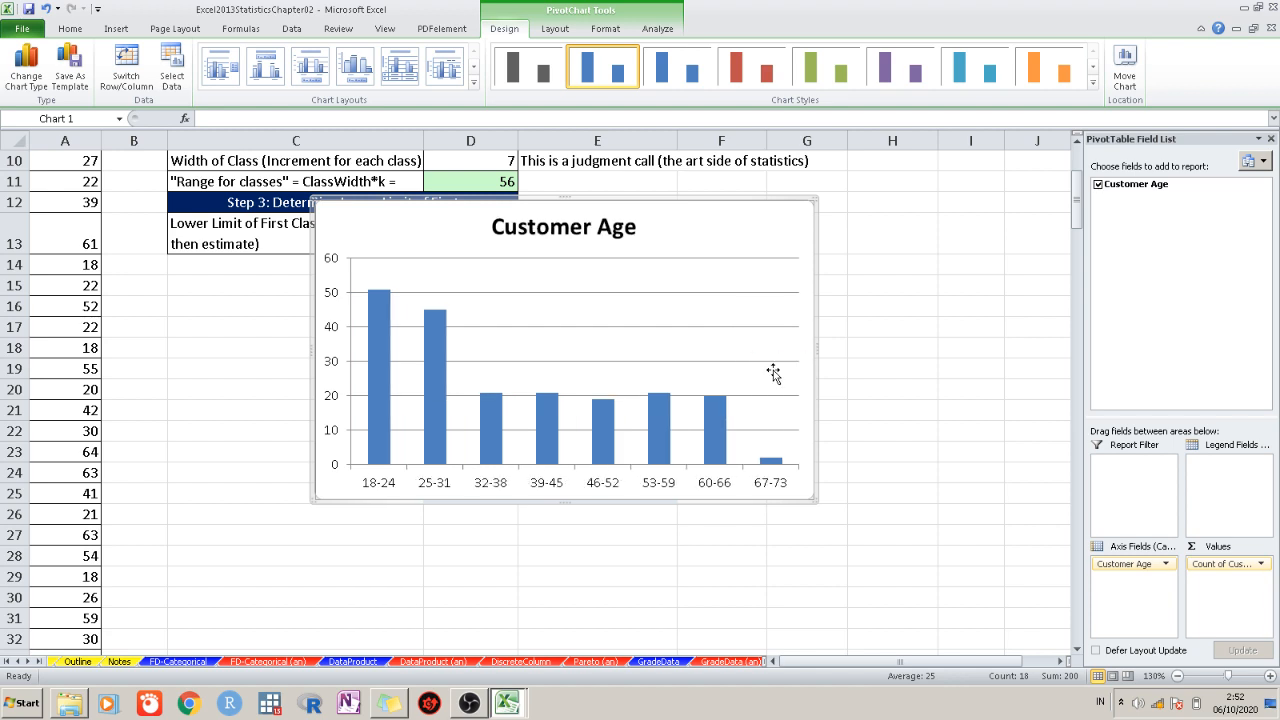
Delete the chart's horizontal gridlines and its vertical axis
click(722, 326)
key(Delete)
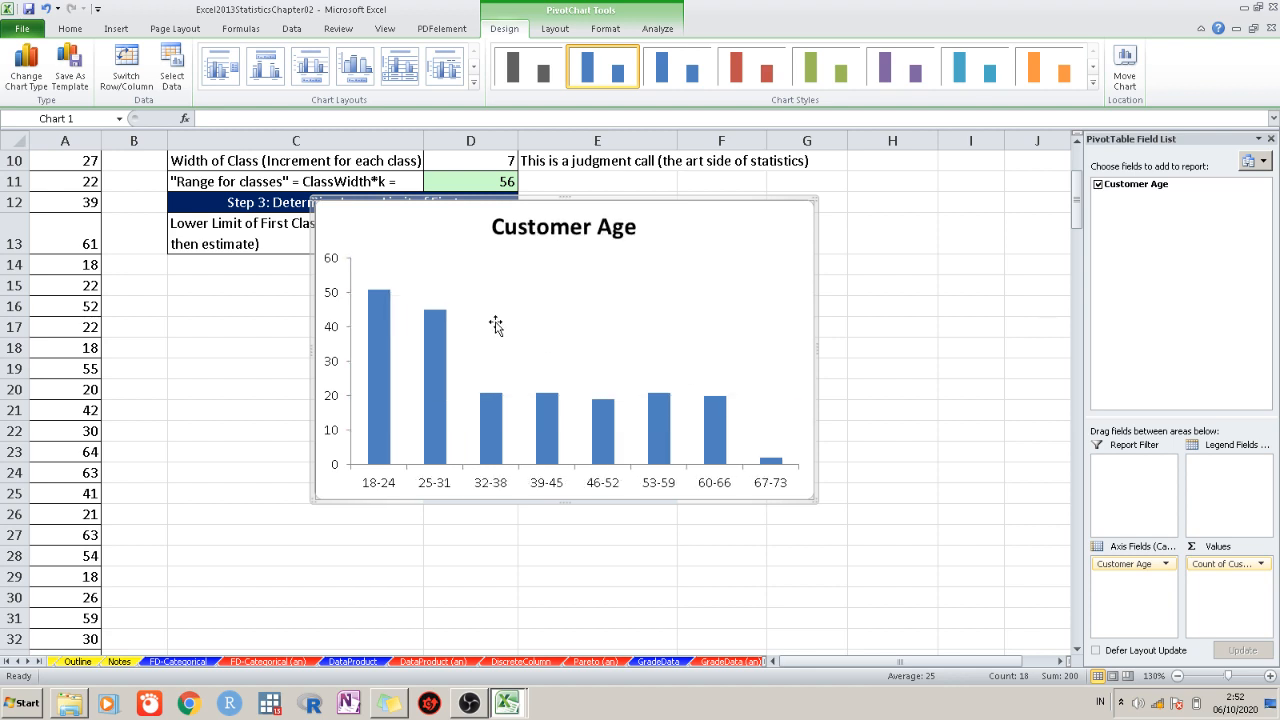
click(332, 325)
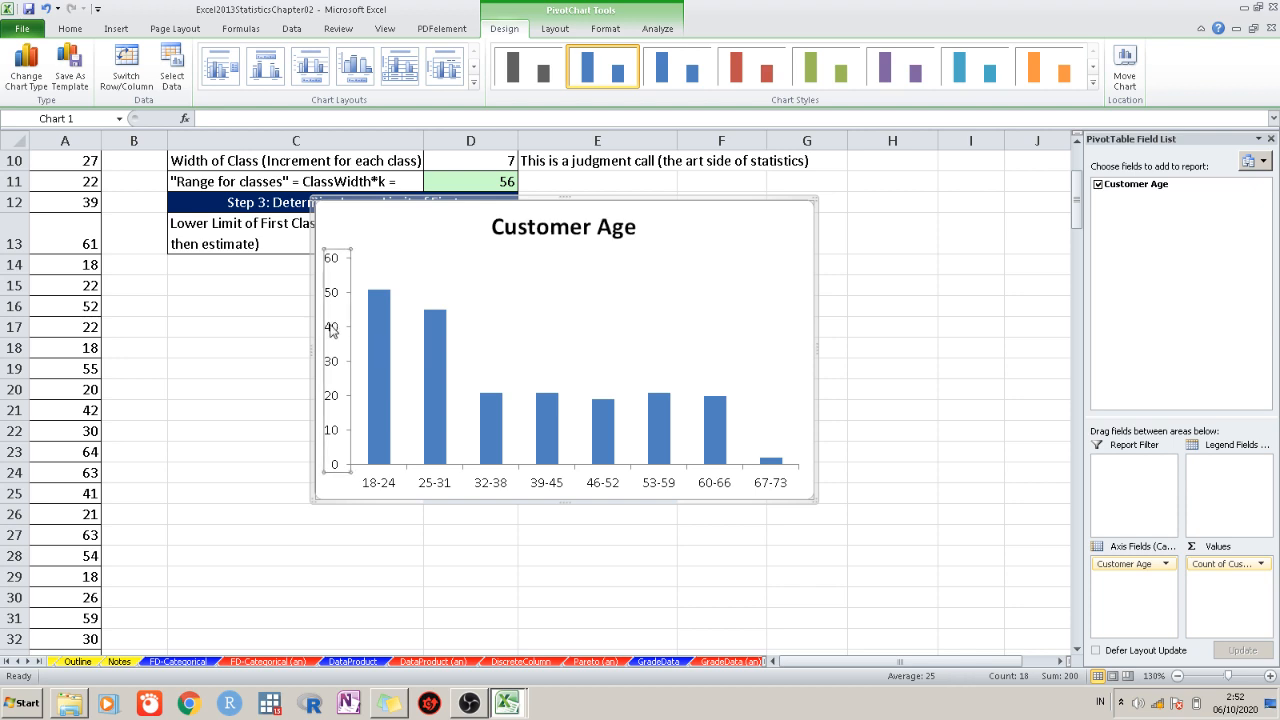
key(Delete)
Set the gap width of the chart's data series to 0 % to form a histogram
right_click(424, 394)
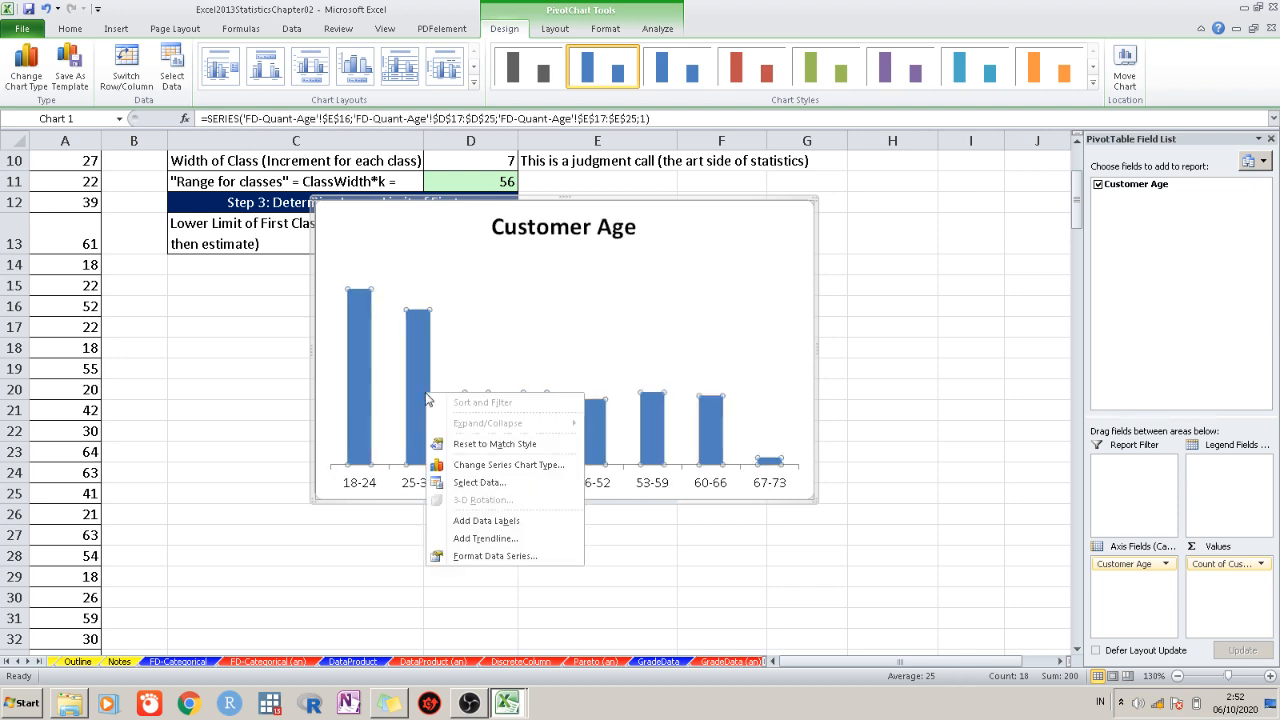
click(525, 556)
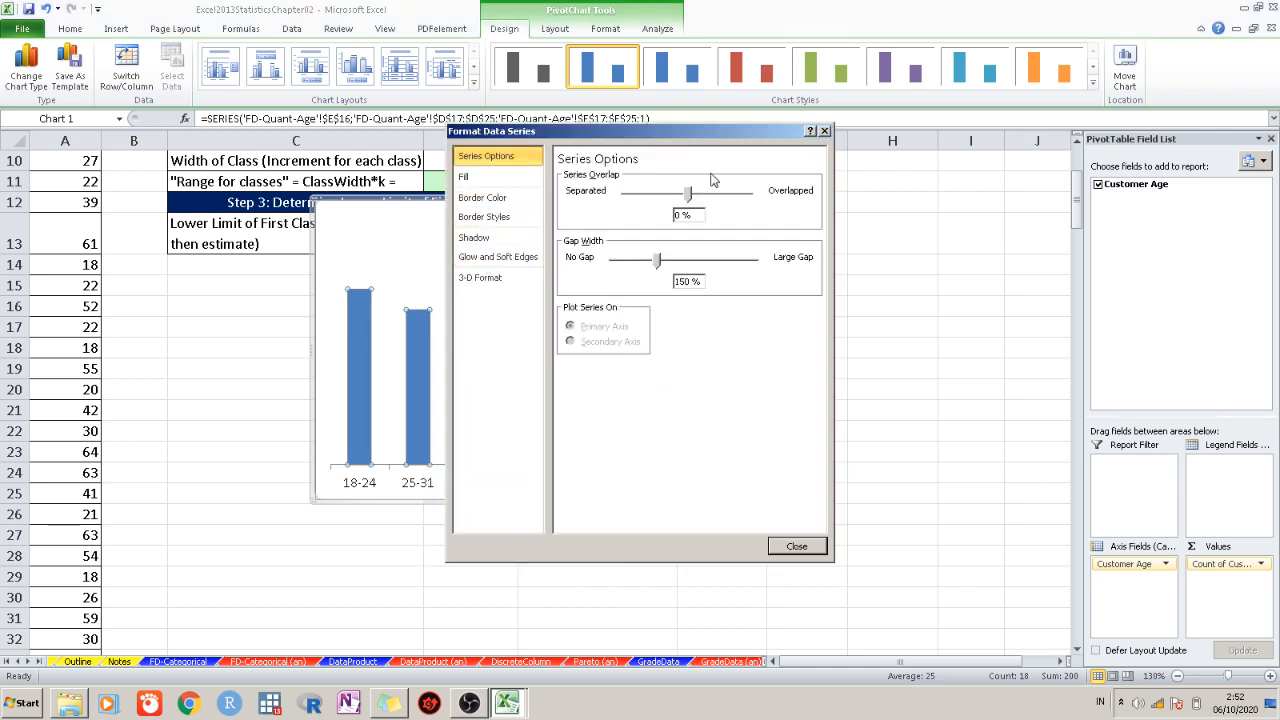
drag(659, 259, 614, 259)
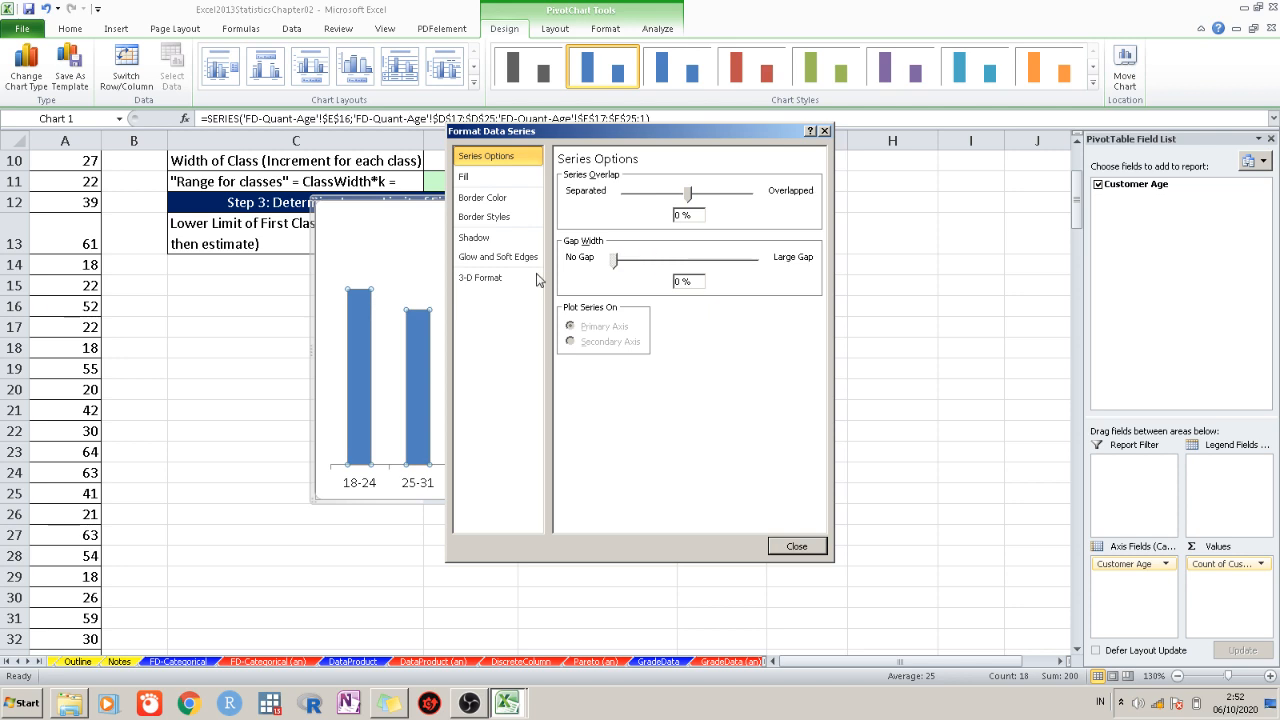
Give the histogram's columns a solid line border
click(500, 217)
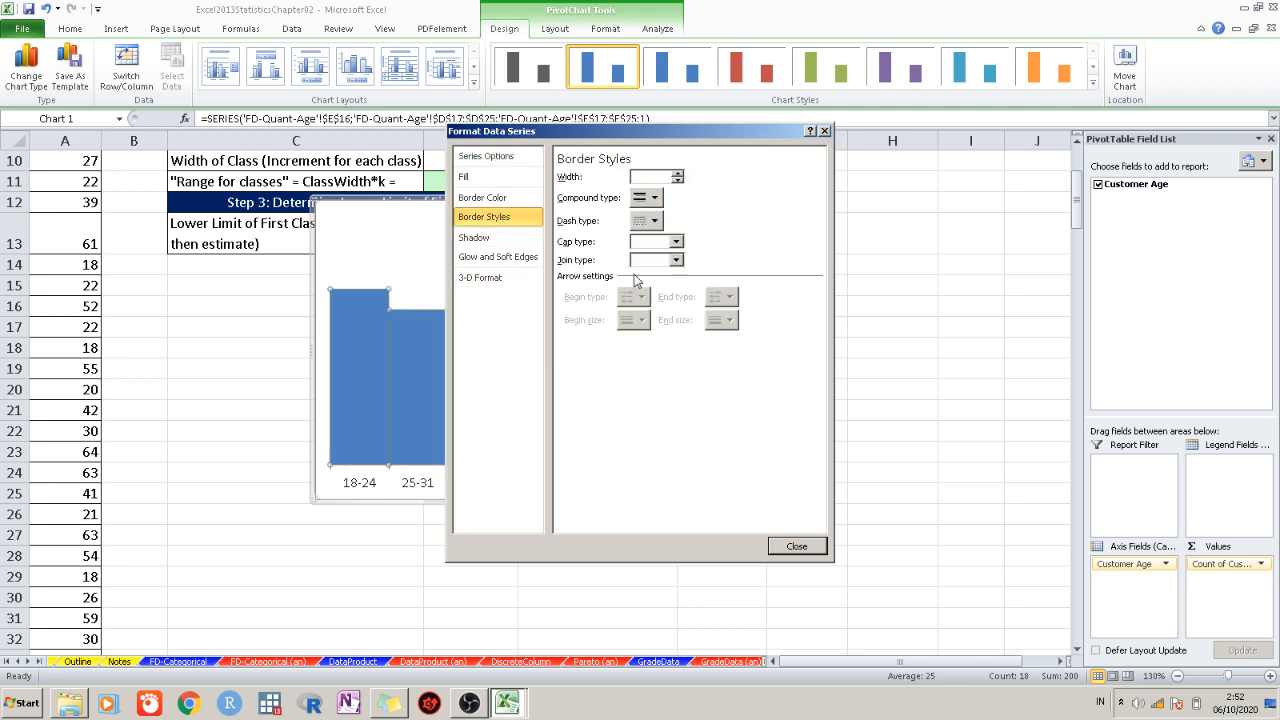
click(490, 200)
click(578, 193)
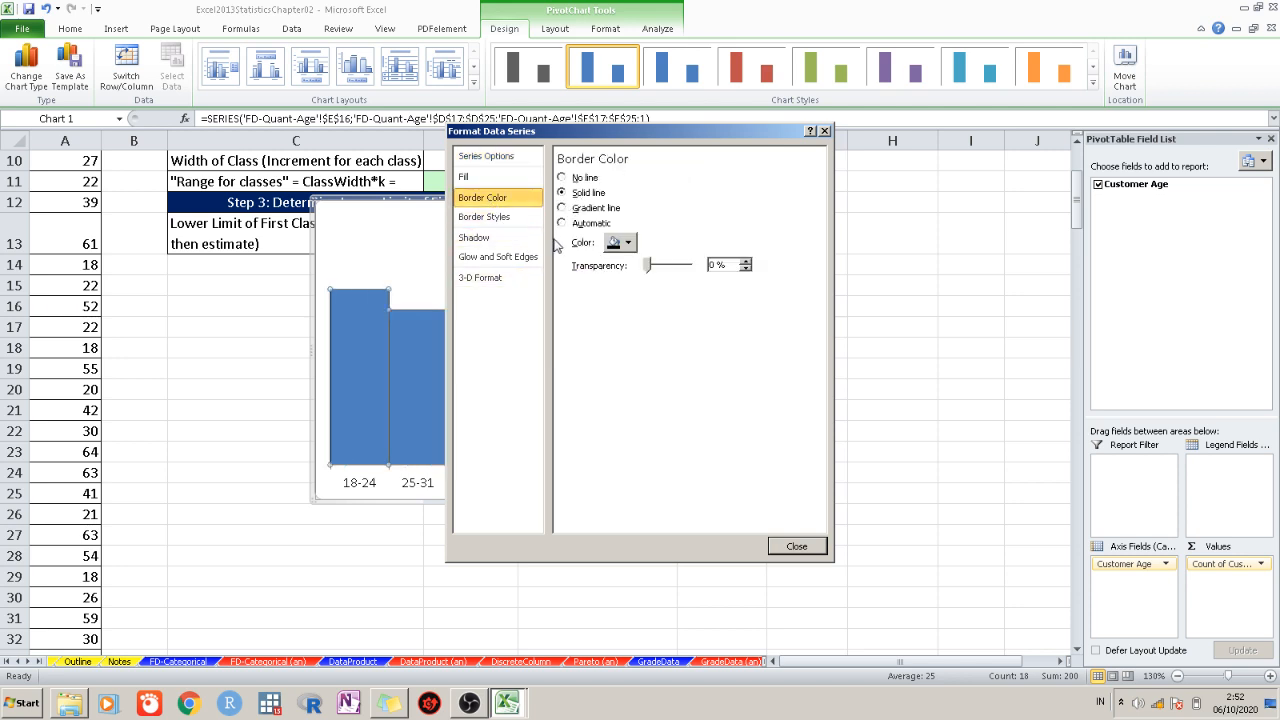
click(620, 242)
click(689, 473)
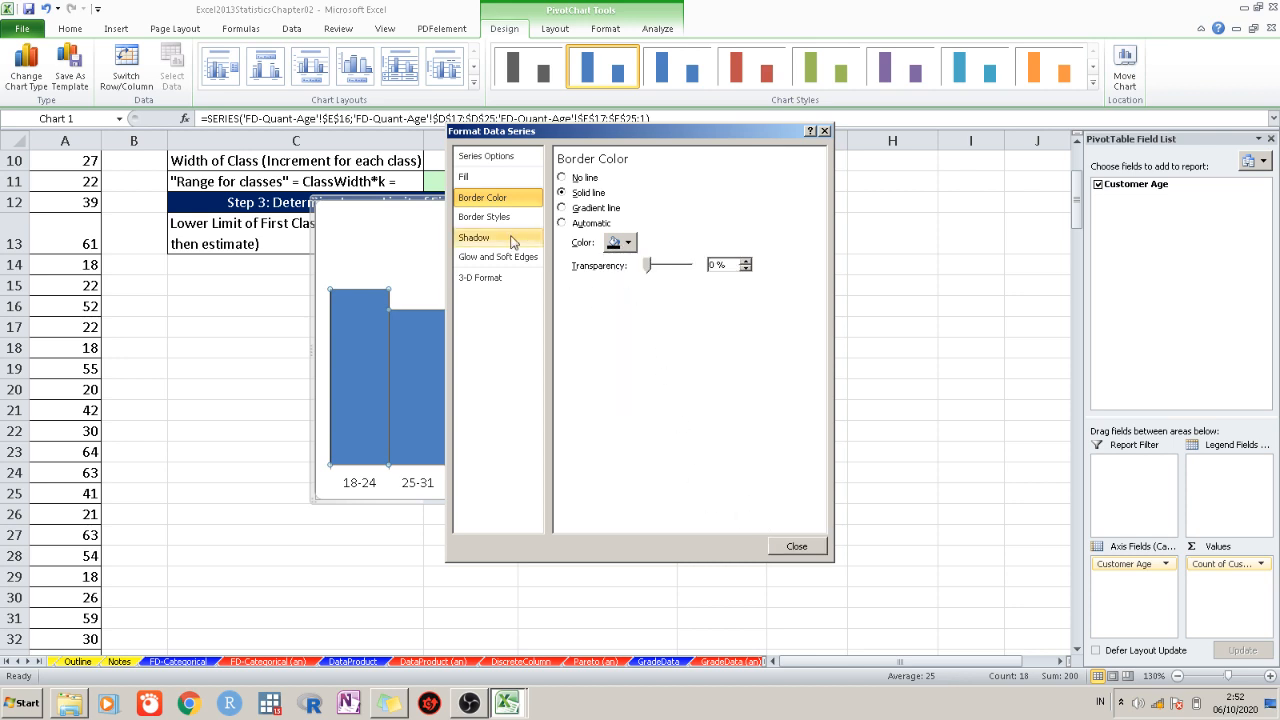
Vary the histogram columns' fill colors by point and finish formatting the data series
click(485, 178)
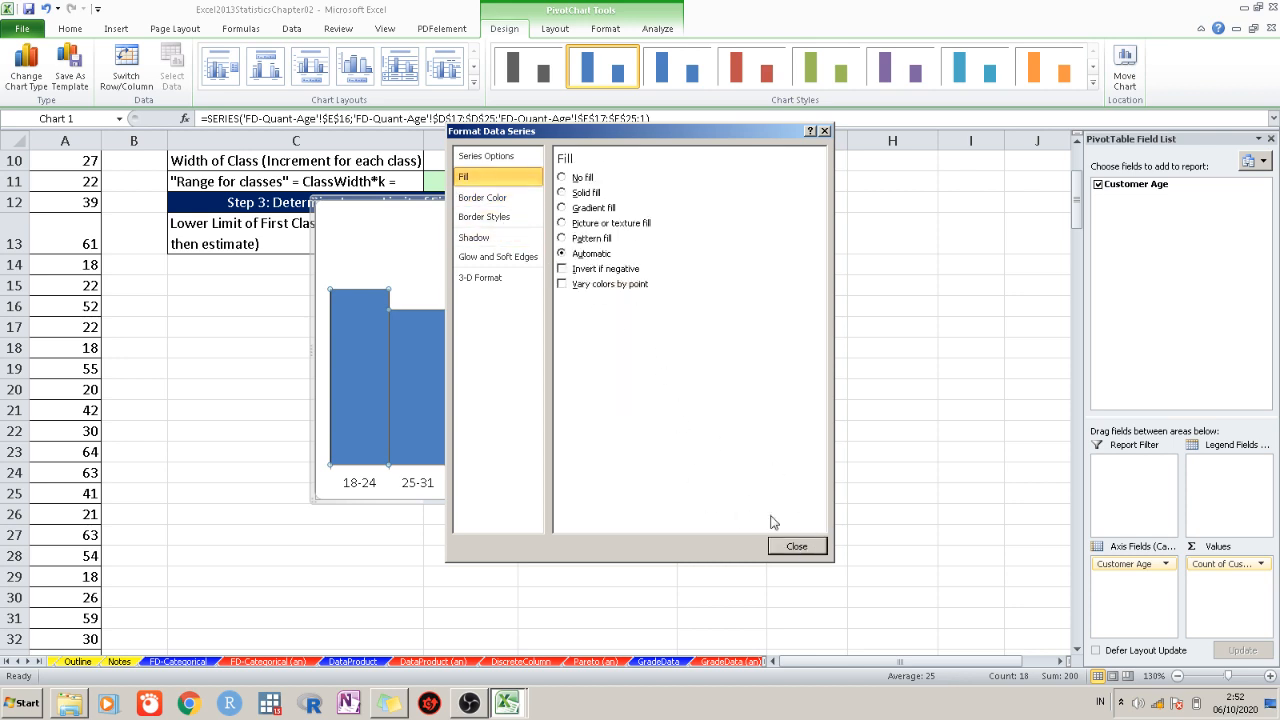
click(630, 288)
click(788, 545)
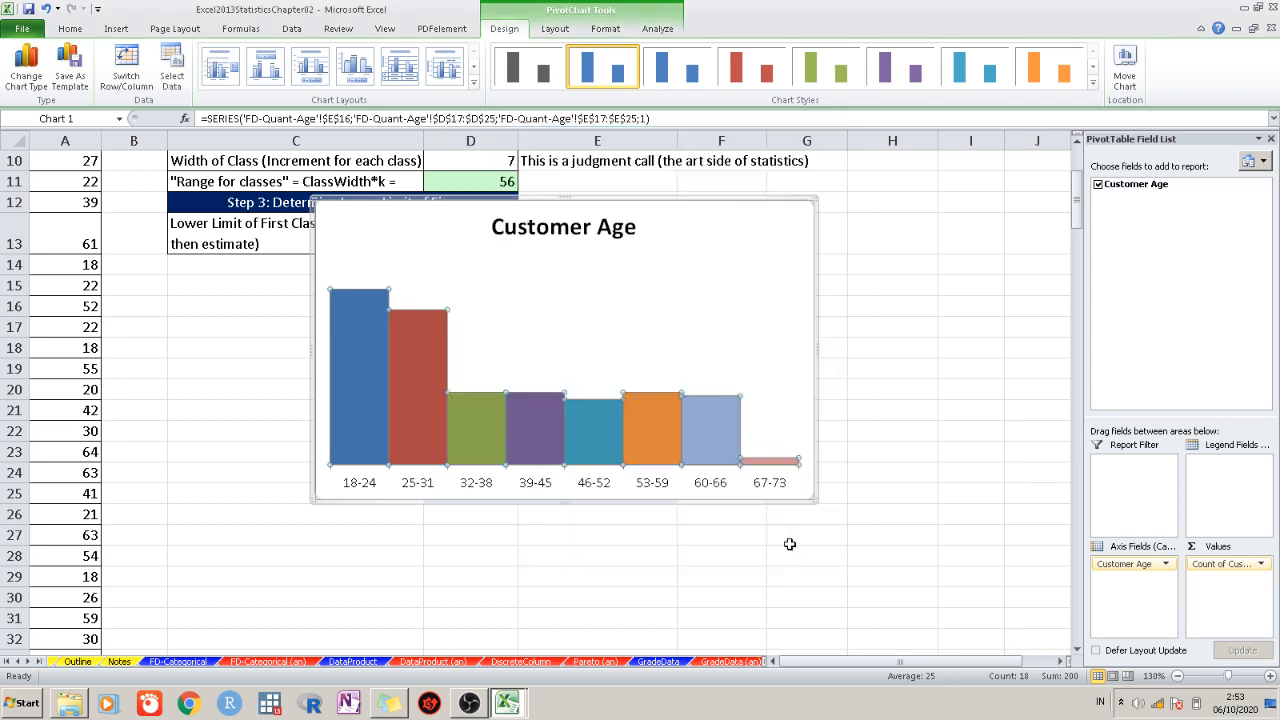
click(892, 390)
scroll(823, 509, down, 2)
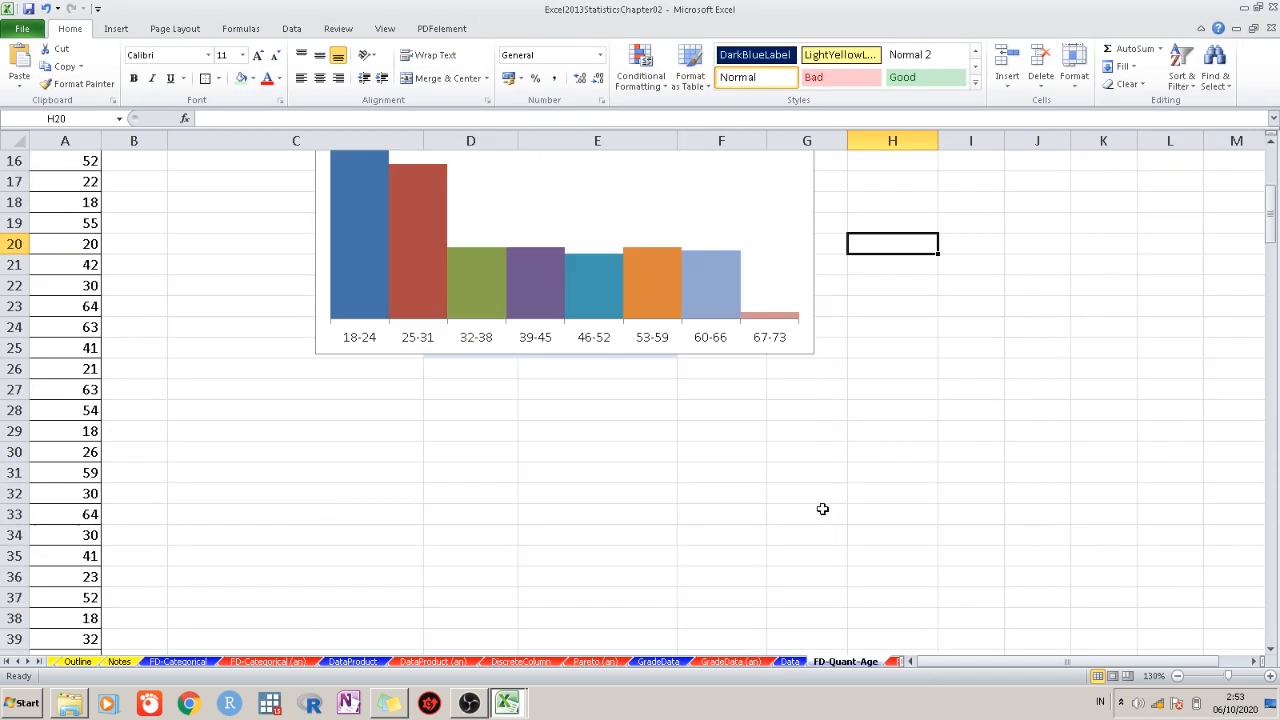
Add data labels to the histogram's columns and deselect the chart
scroll(755, 420, up, 4)
click(447, 548)
right_click(447, 548)
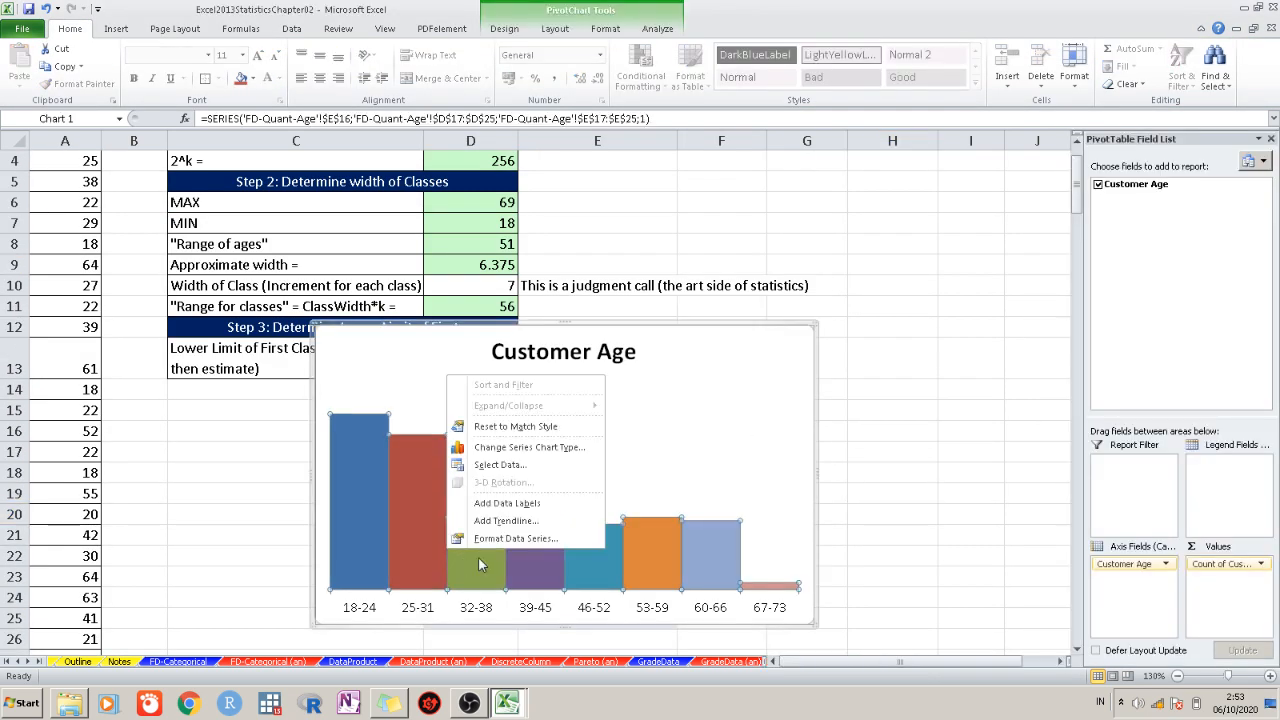
click(497, 504)
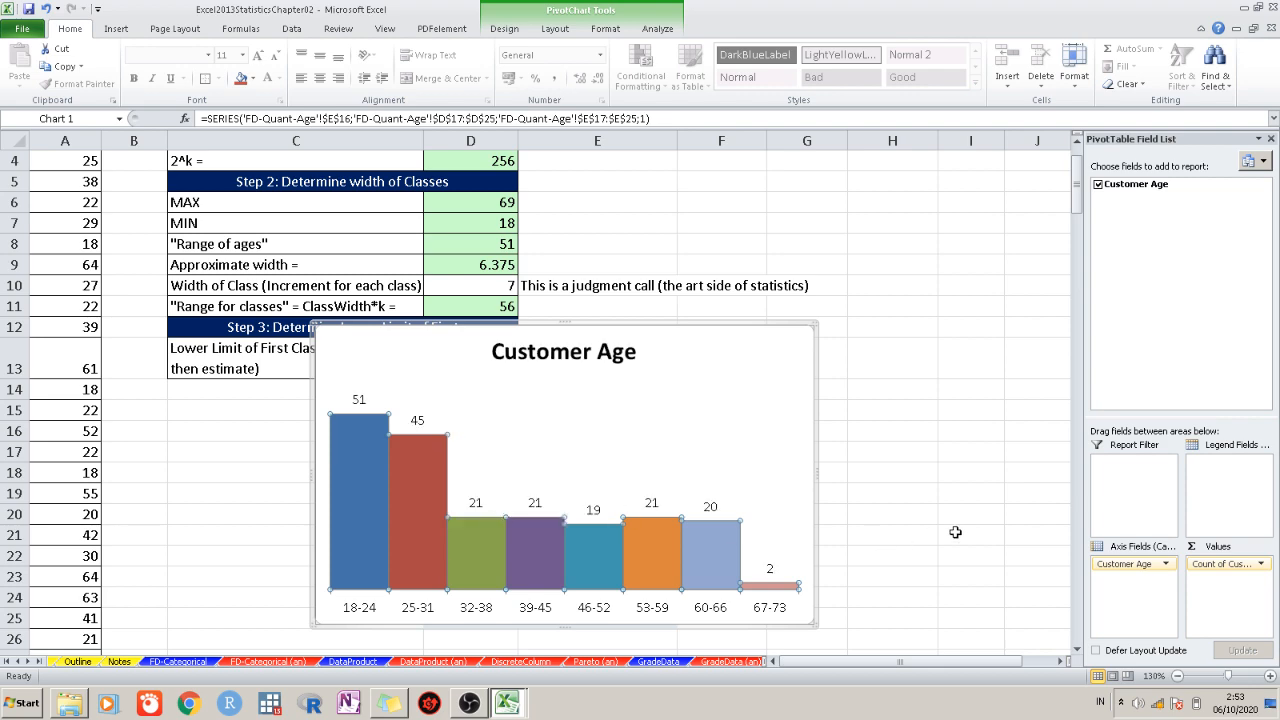
click(949, 532)
scroll(949, 532, down, 1)
scroll(949, 532, up, 1)
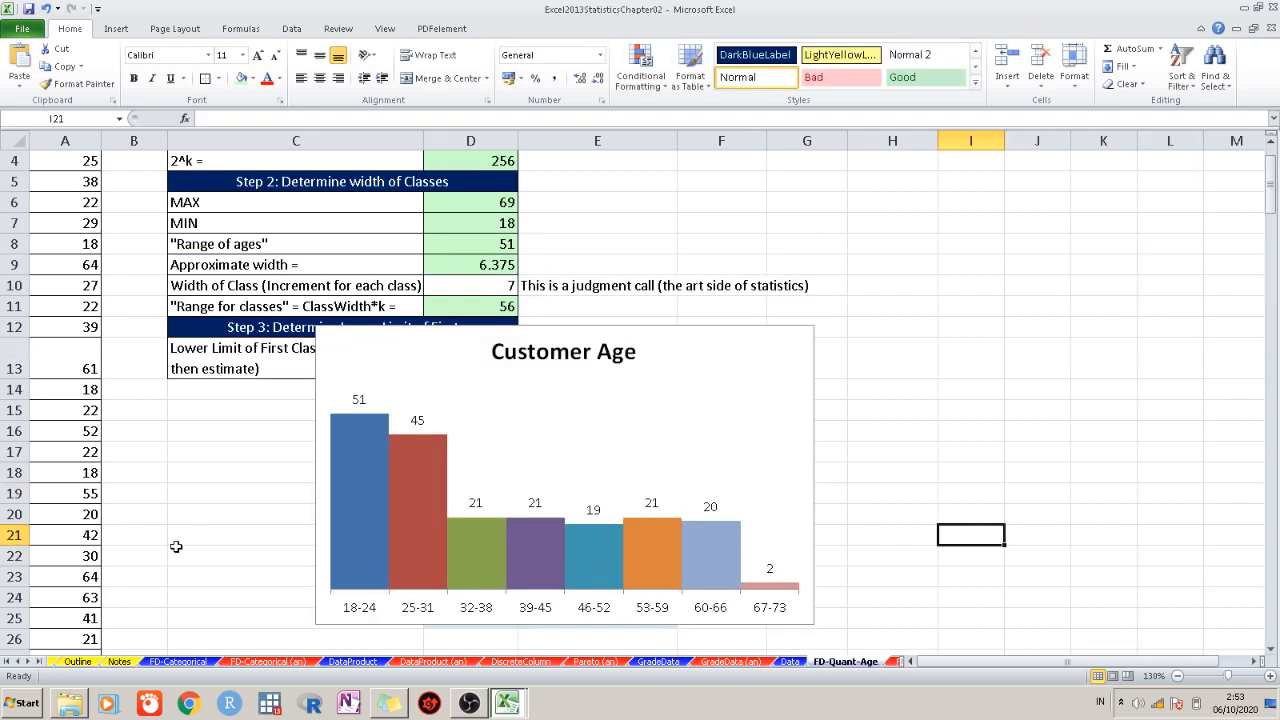
Move the Customer Age chart just below the PivotTable's Grand Total row, clear of the table and the class calculations
click(704, 345)
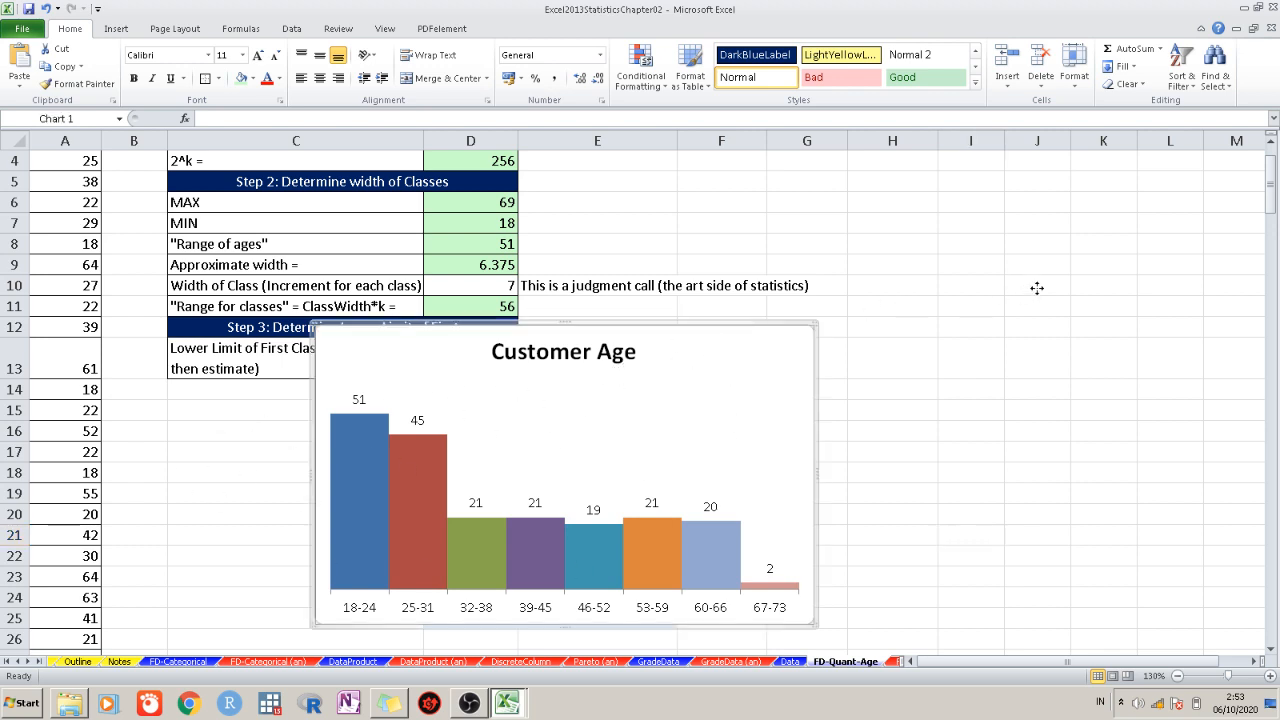
drag(1014, 317, 1014, 317)
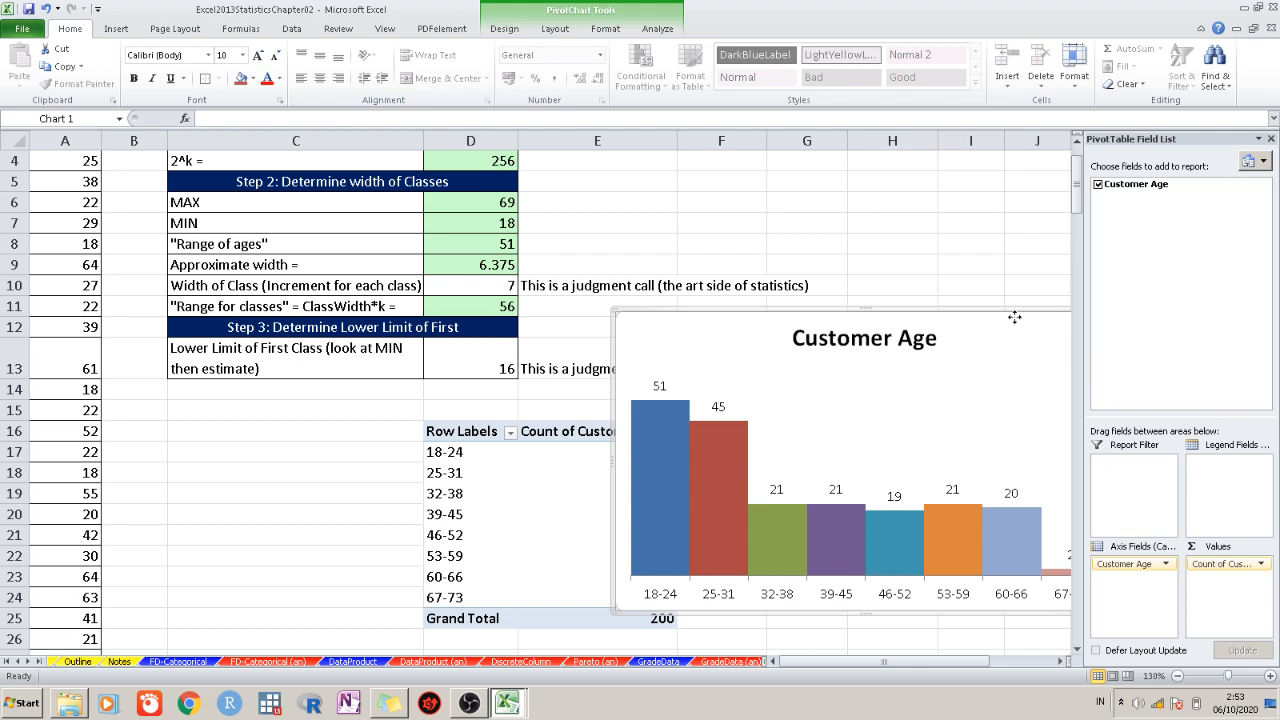
scroll(615, 383, down, 5)
drag(615, 383, 624, 528)
scroll(615, 383, up, 4)
scroll(624, 528, down, 5)
scroll(623, 349, up, 2)
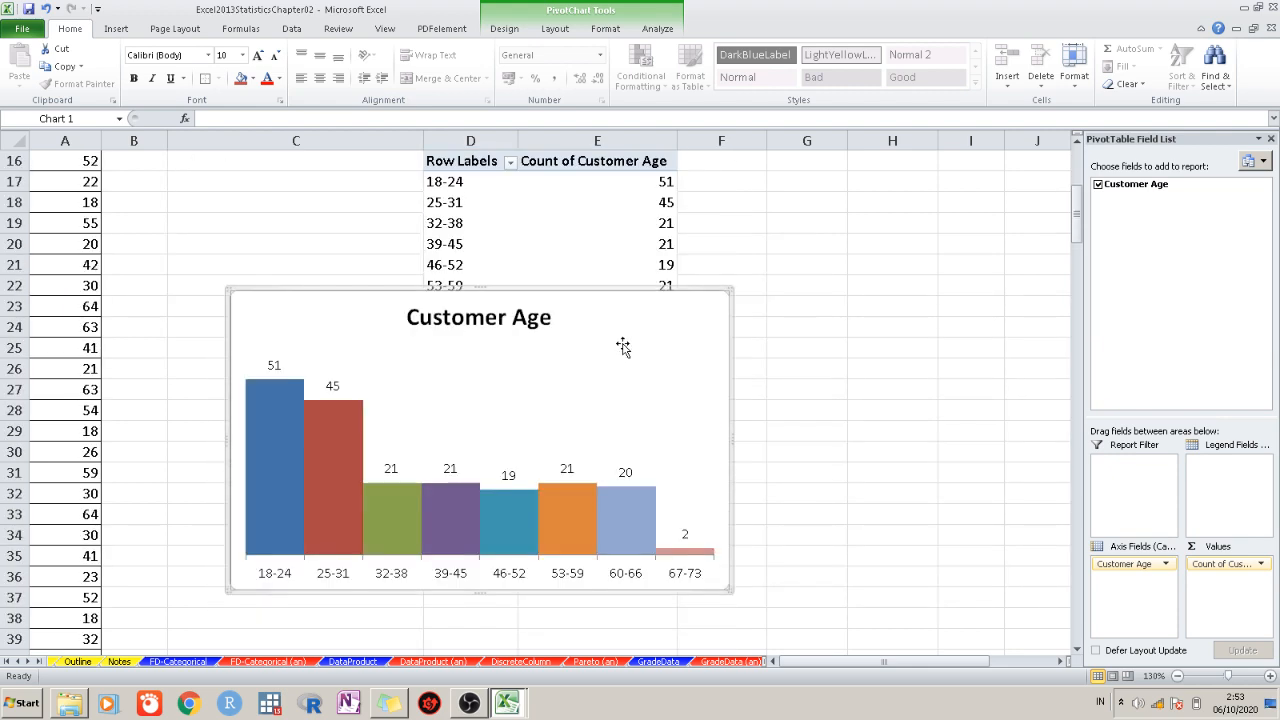
drag(625, 324, 642, 514)
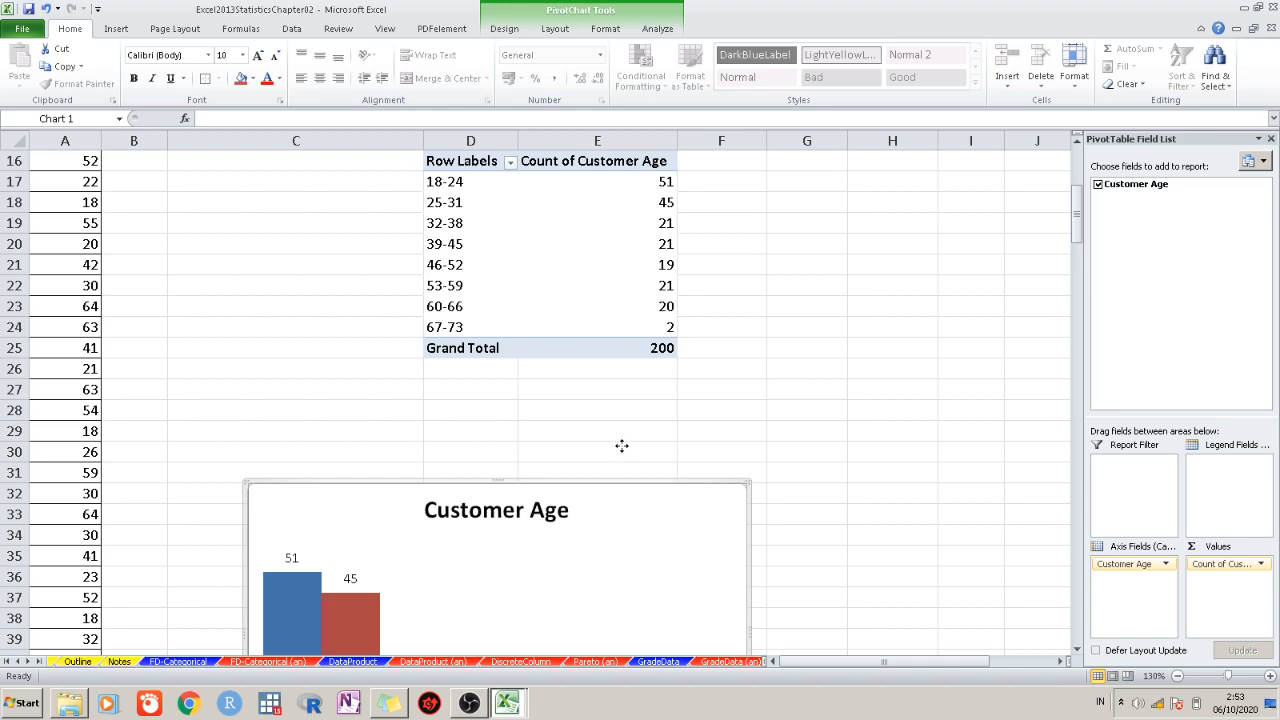
drag(621, 403, 622, 405)
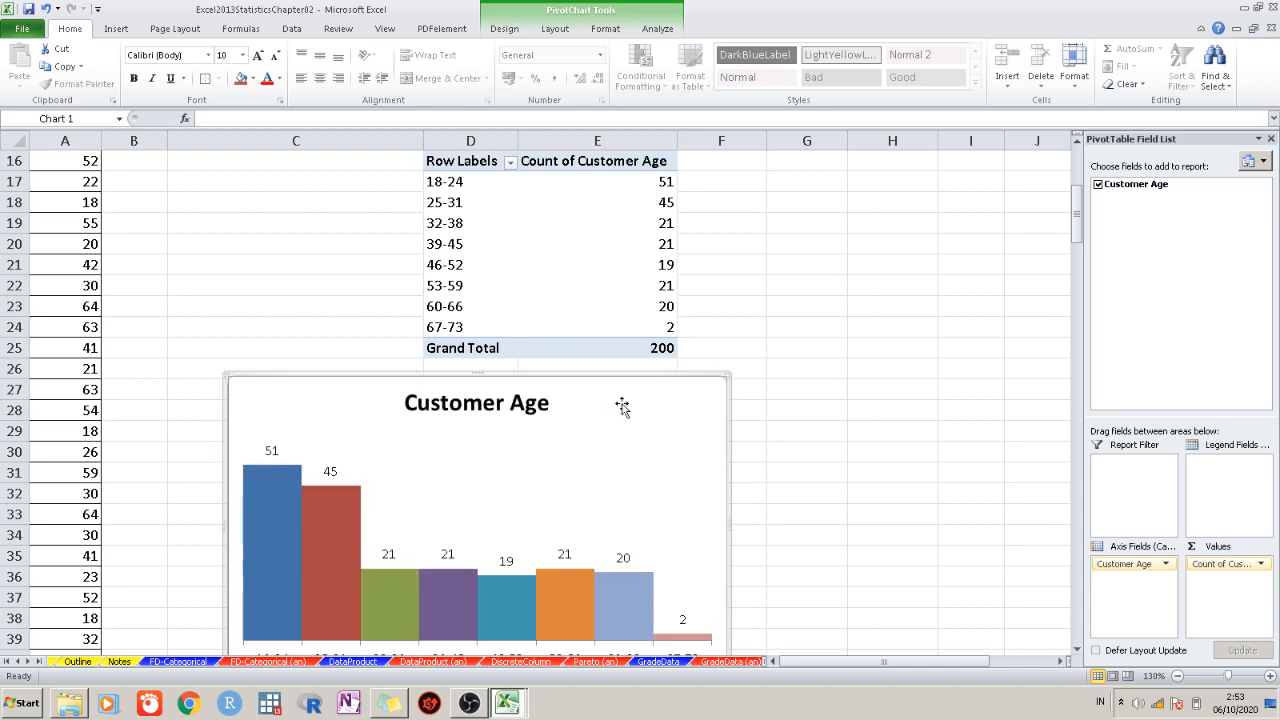
scroll(622, 405, up, 5)
scroll(543, 366, down, 4)
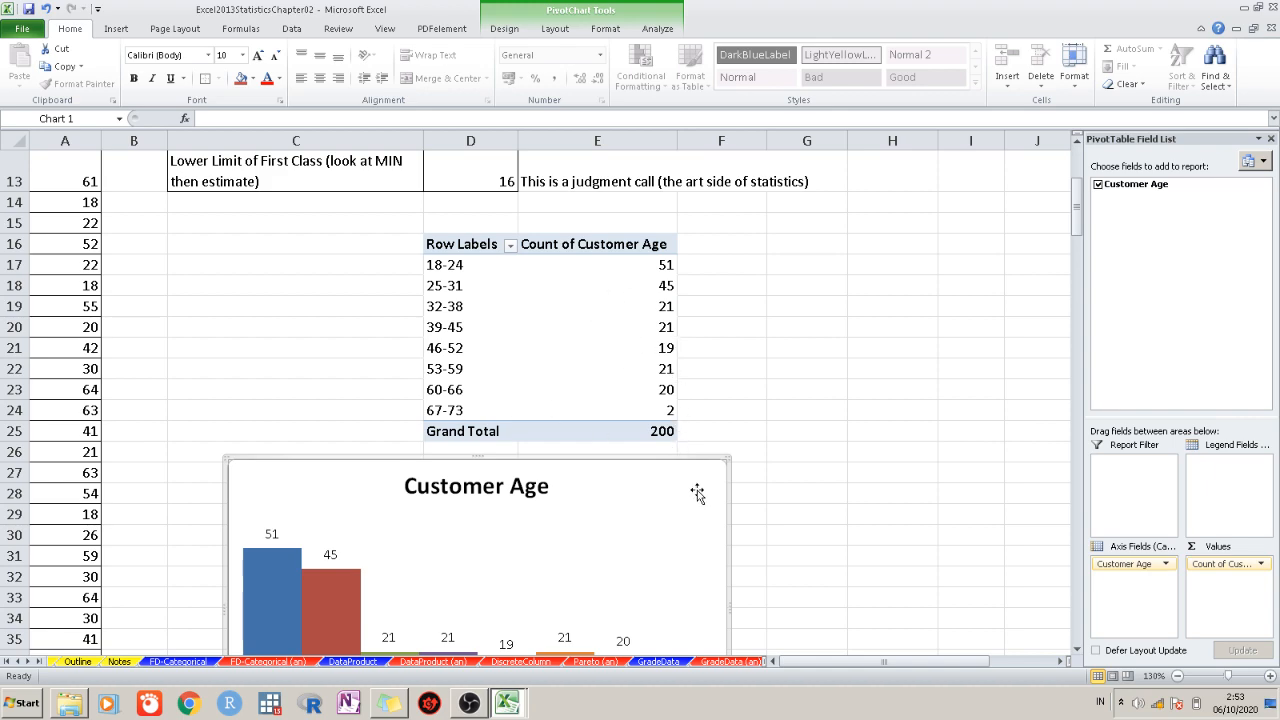
scroll(697, 470, up, 4)
scroll(1026, 410, down, 7)
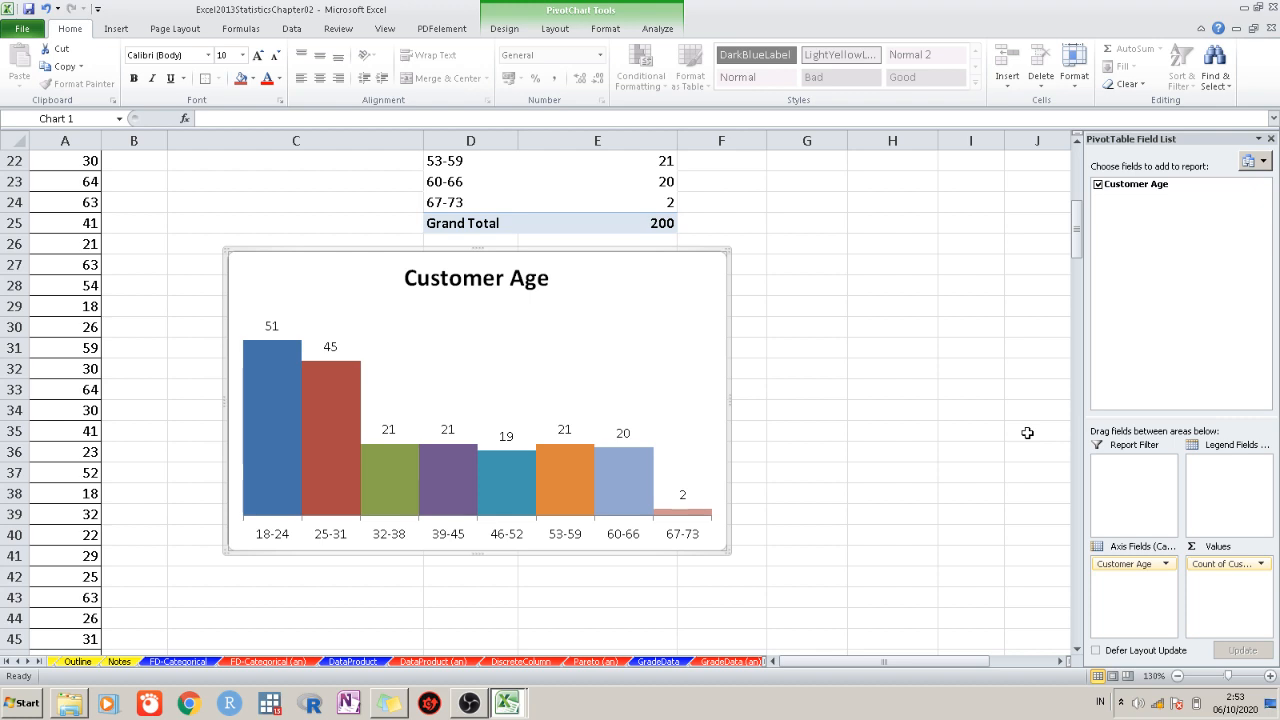
Use the links on the Topics sheet to view the Skew sheet's histograms and open the Dot Plot sheet
click(17, 662)
click(17, 662)
click(67, 662)
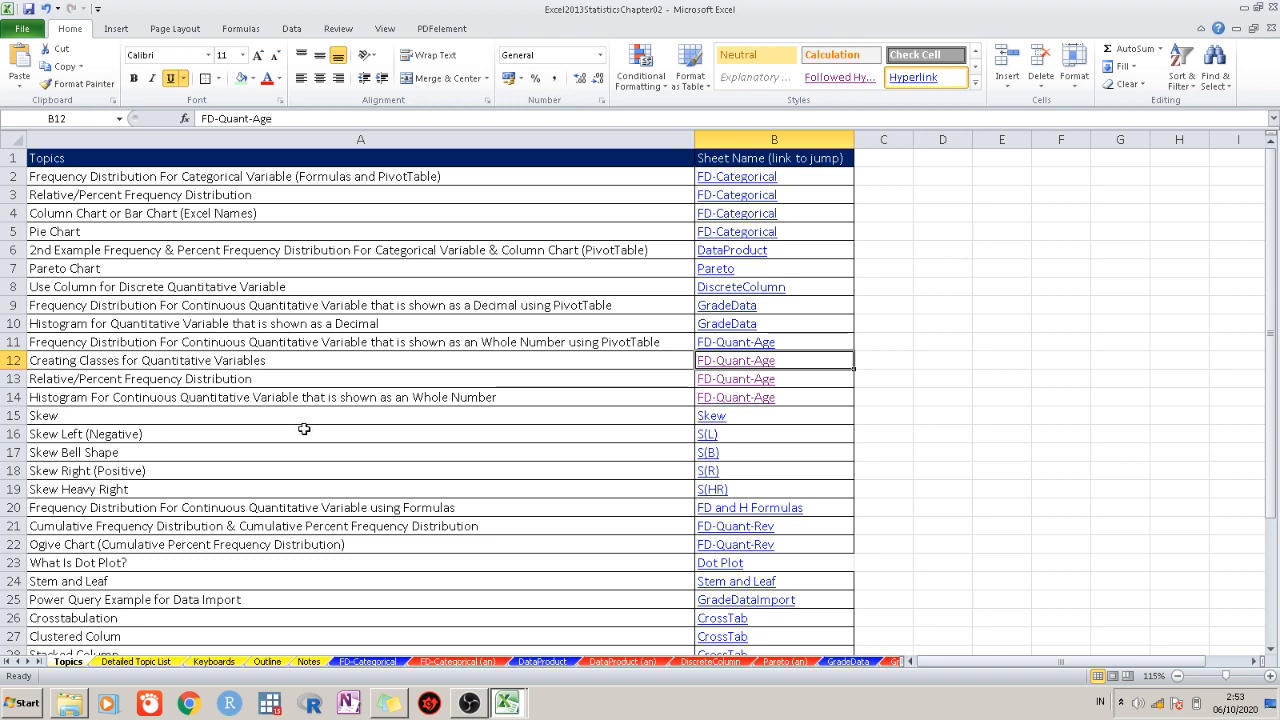
click(711, 417)
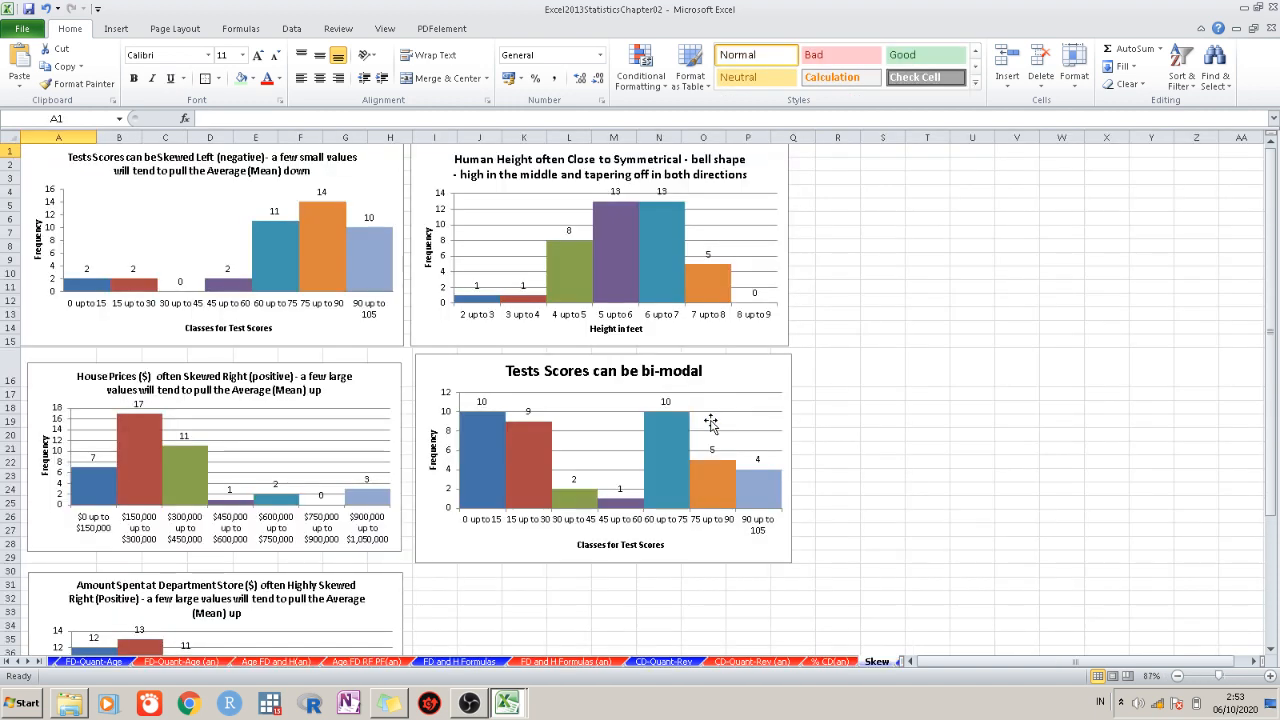
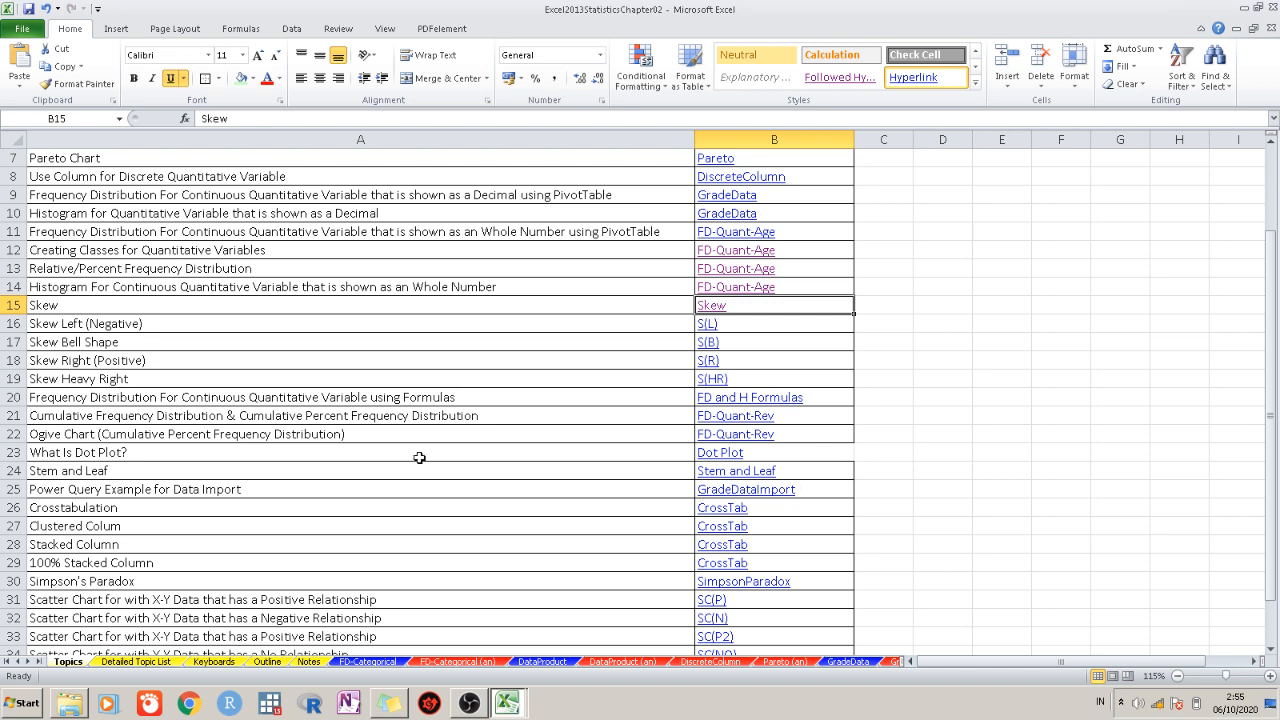
click(720, 454)
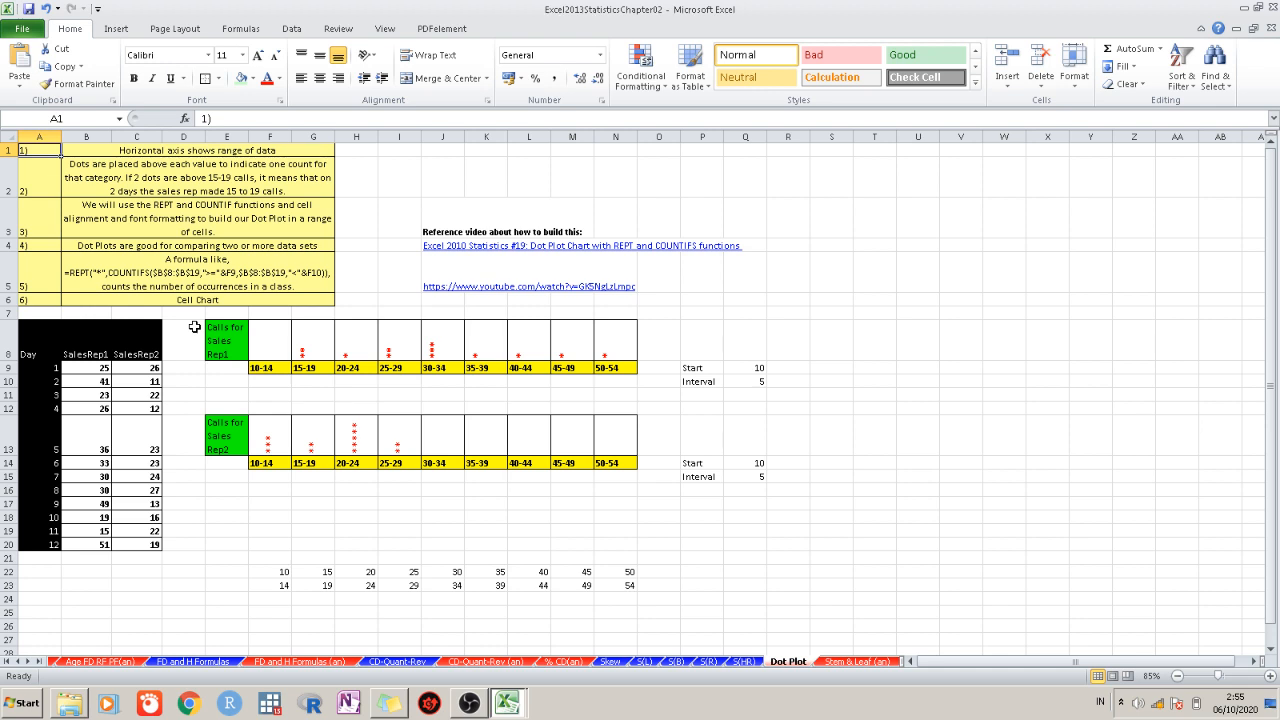
Look over the dot plots for both sales reps, and open the CreatDotPlot sheet
scroll(194, 327, down, 1)
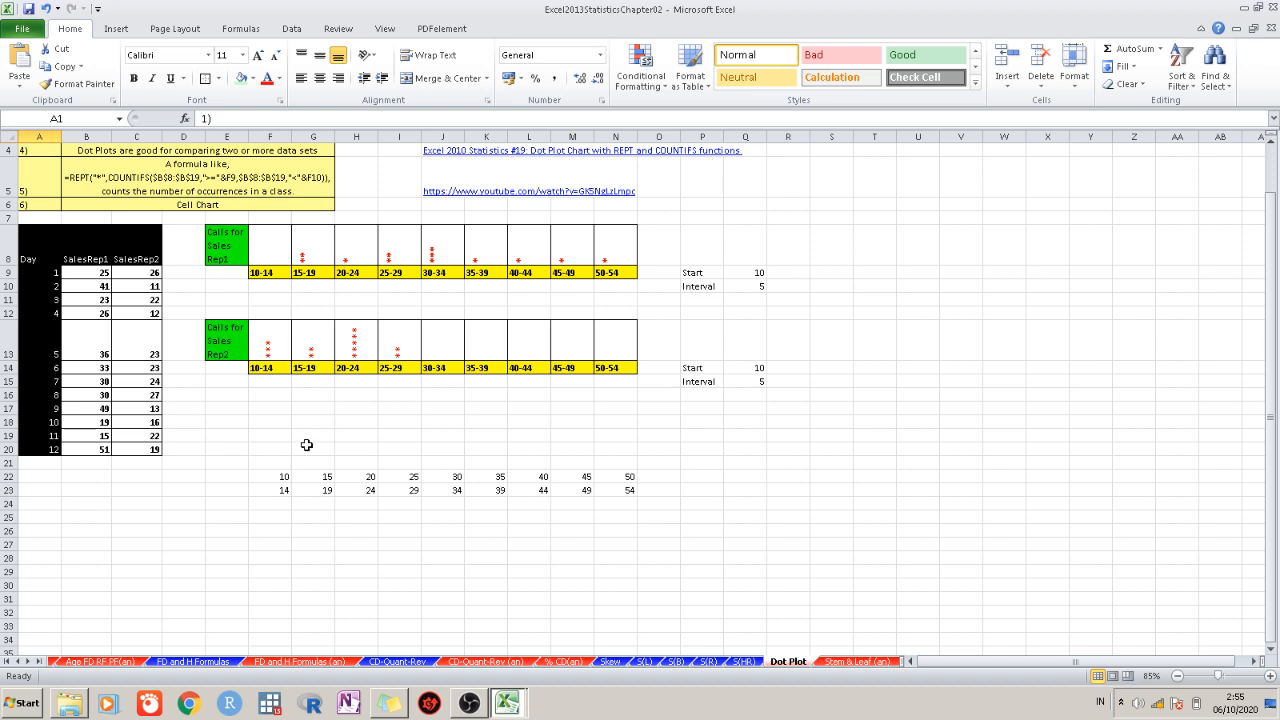
scroll(307, 445, up, 1)
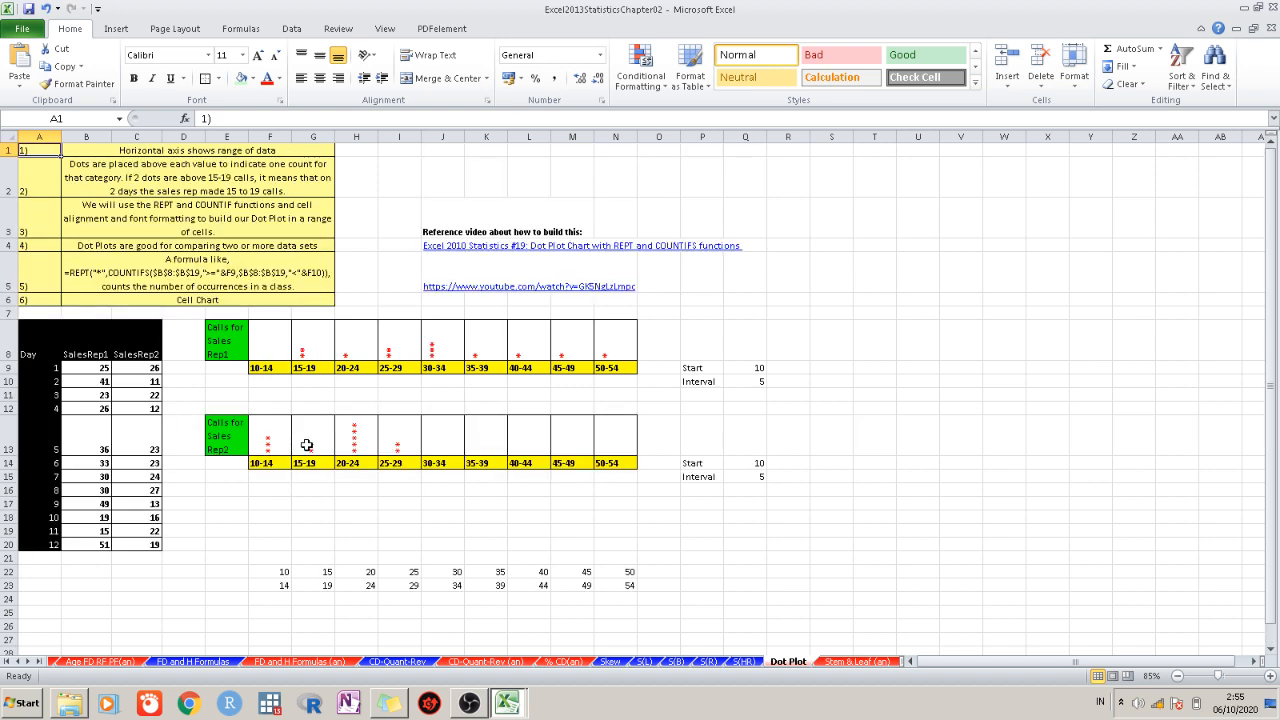
scroll(307, 445, down, 2)
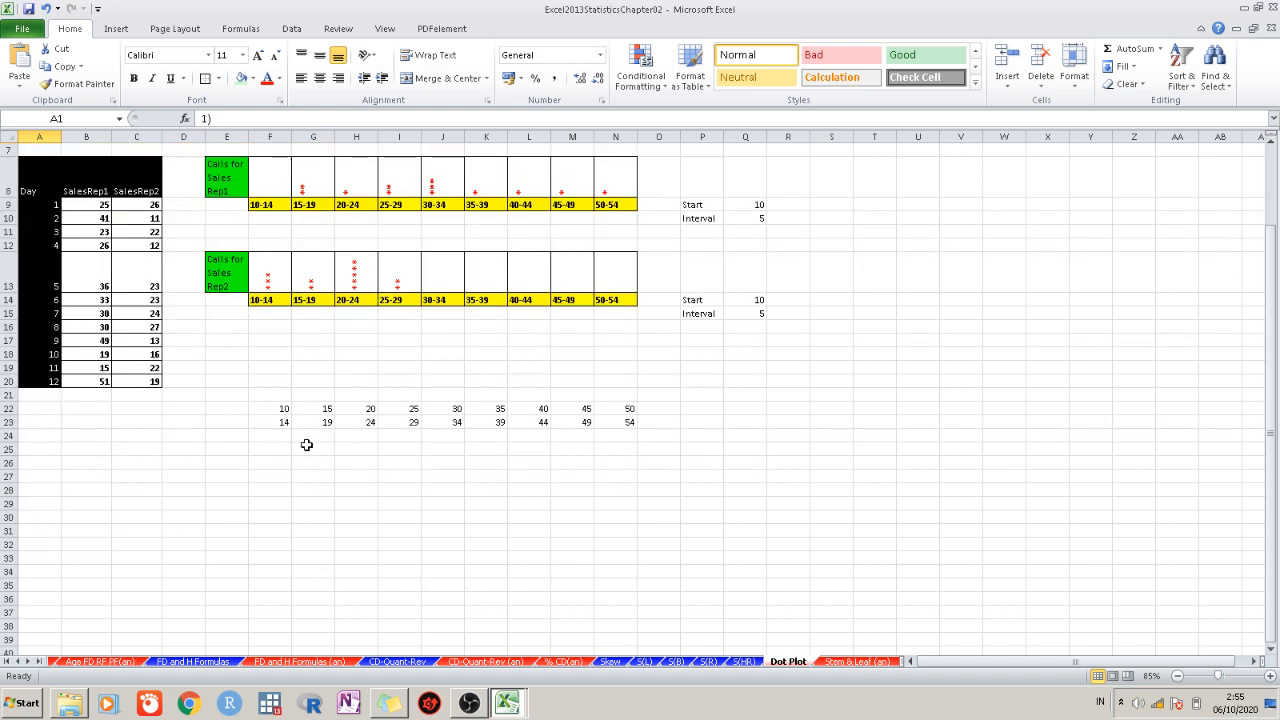
scroll(307, 445, down, 1)
scroll(470, 588, up, 3)
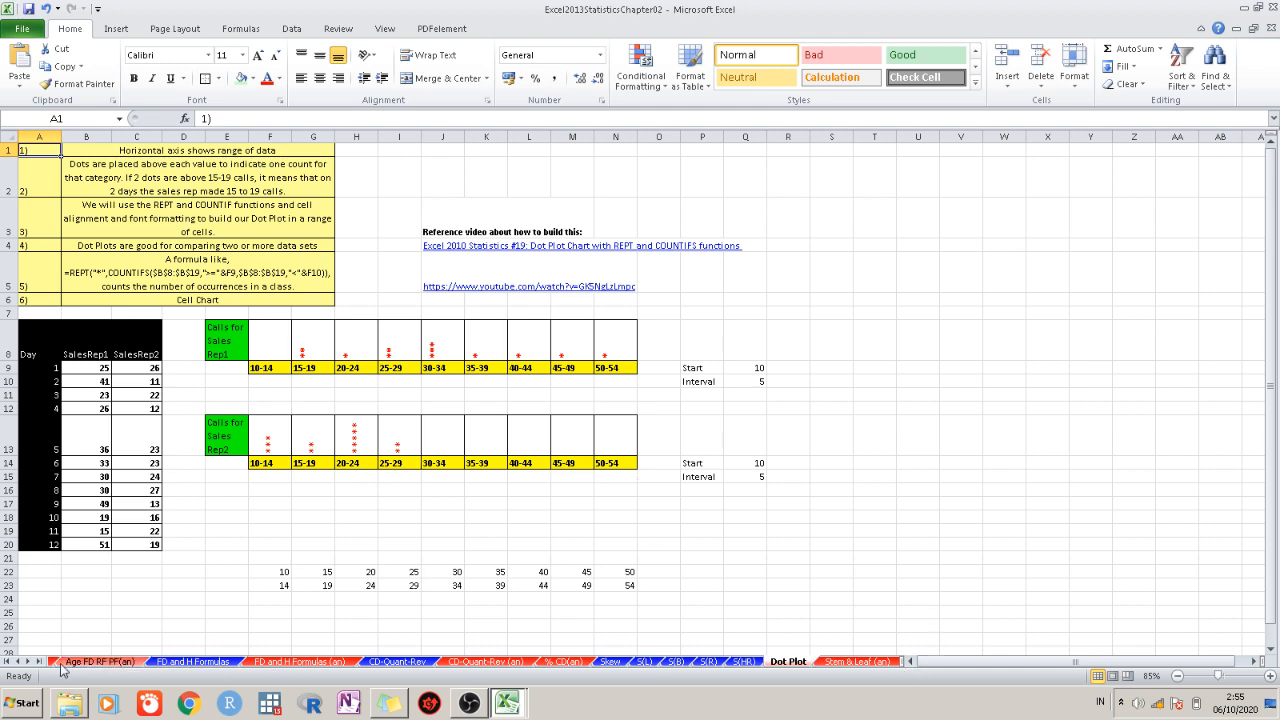
click(29, 662)
click(29, 662)
click(29, 662)
click(29, 662)
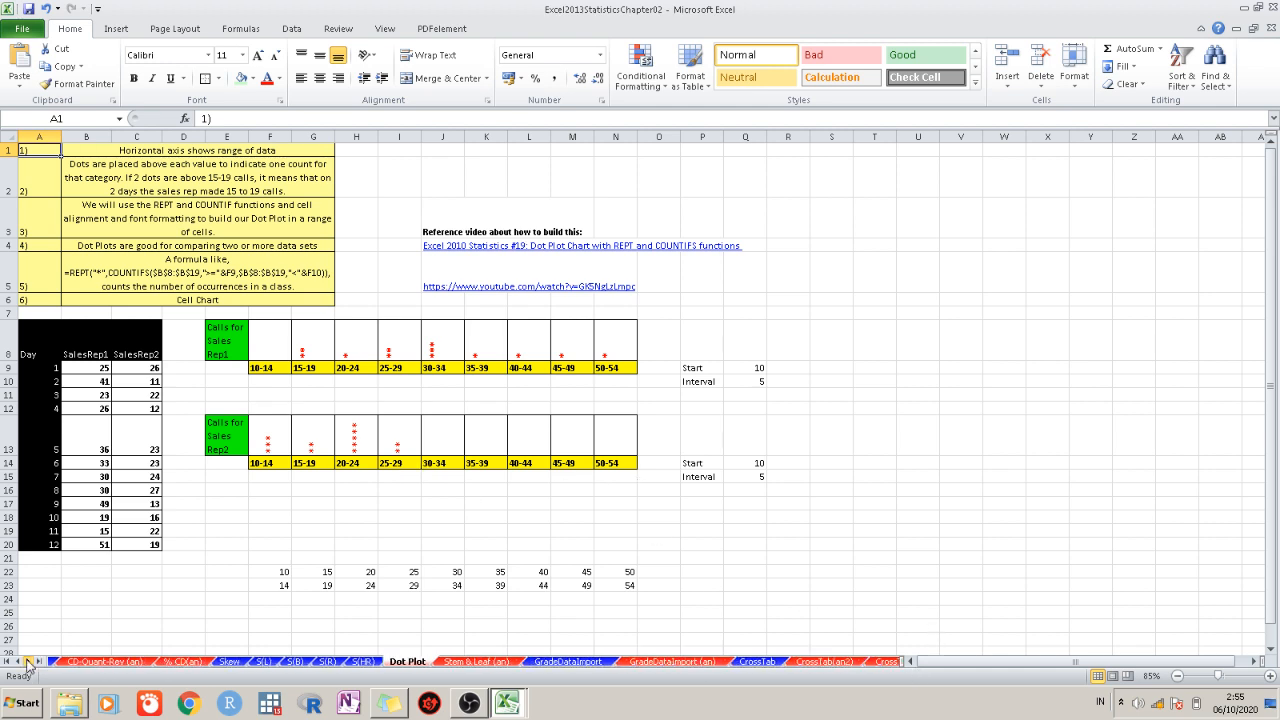
click(29, 662)
click(29, 662)
click(29, 662)
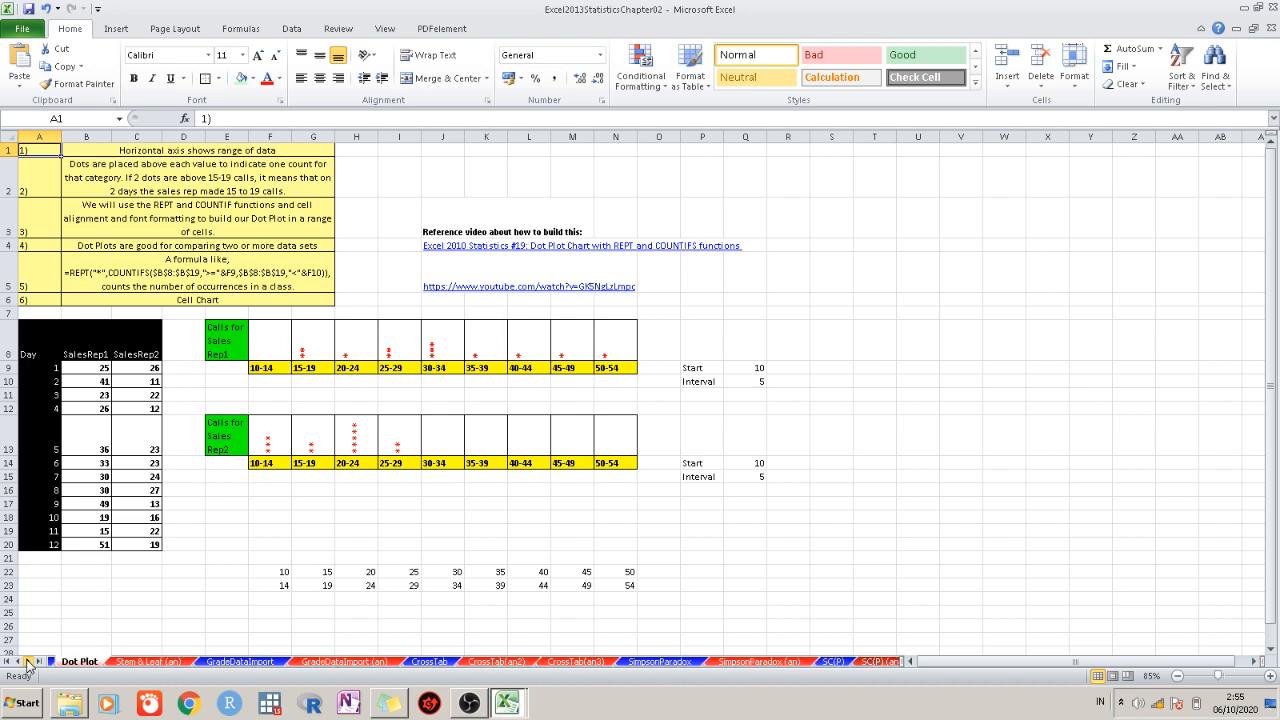
click(29, 662)
click(29, 662)
click(29, 662)
click(29, 662)
click(29, 662)
click(29, 662)
click(29, 662)
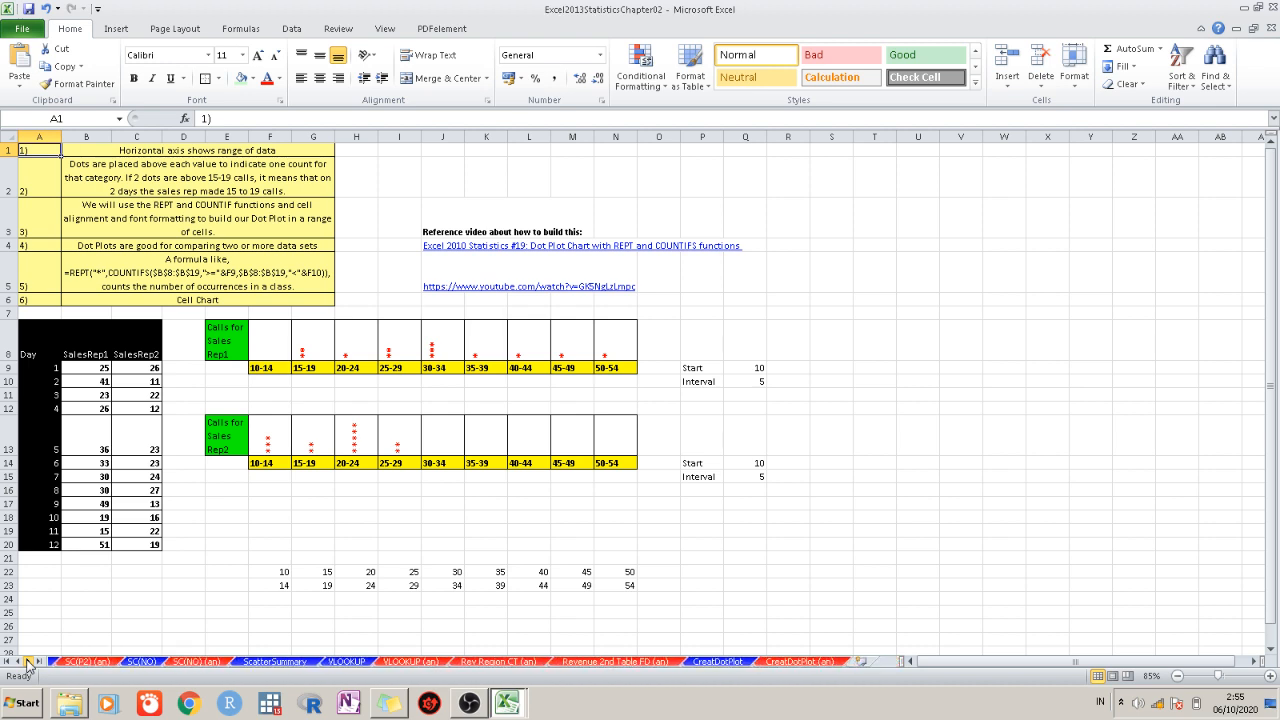
click(738, 662)
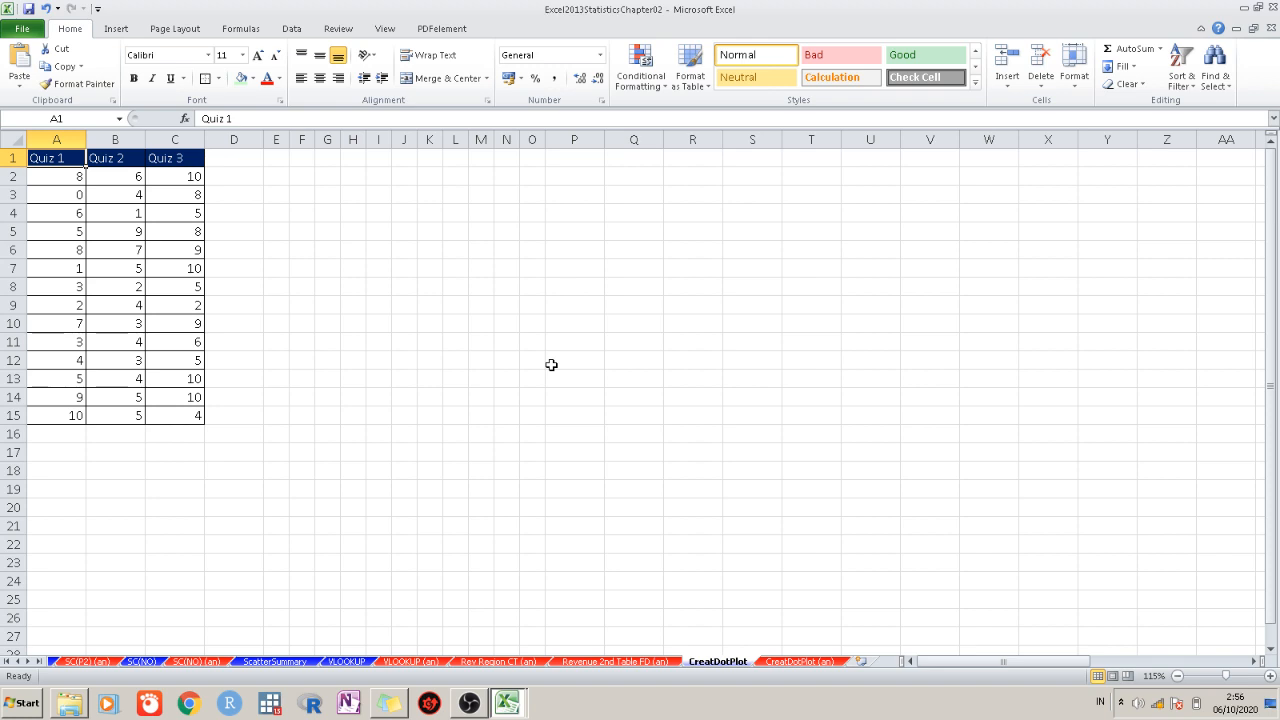
Copy the Quiz 1 header from cell A1 into cell D5 with its formatting
right_click(50, 160)
click(88, 188)
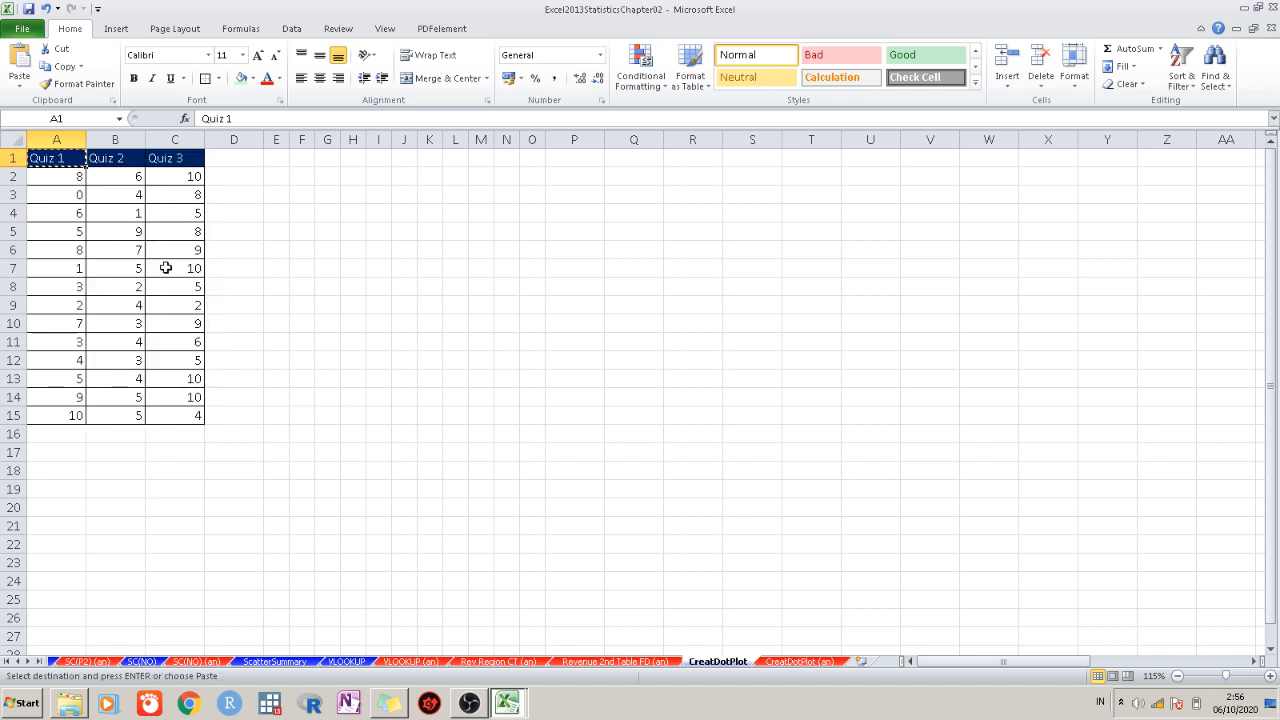
right_click(255, 232)
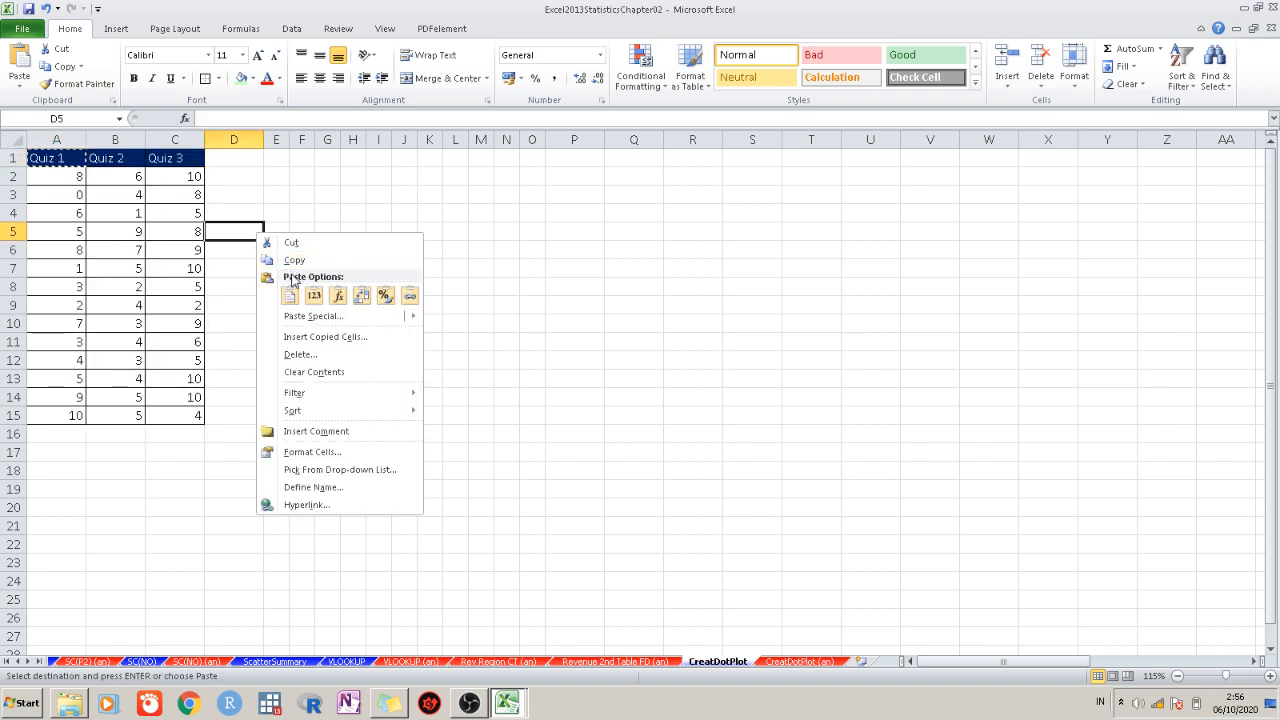
click(289, 297)
click(340, 357)
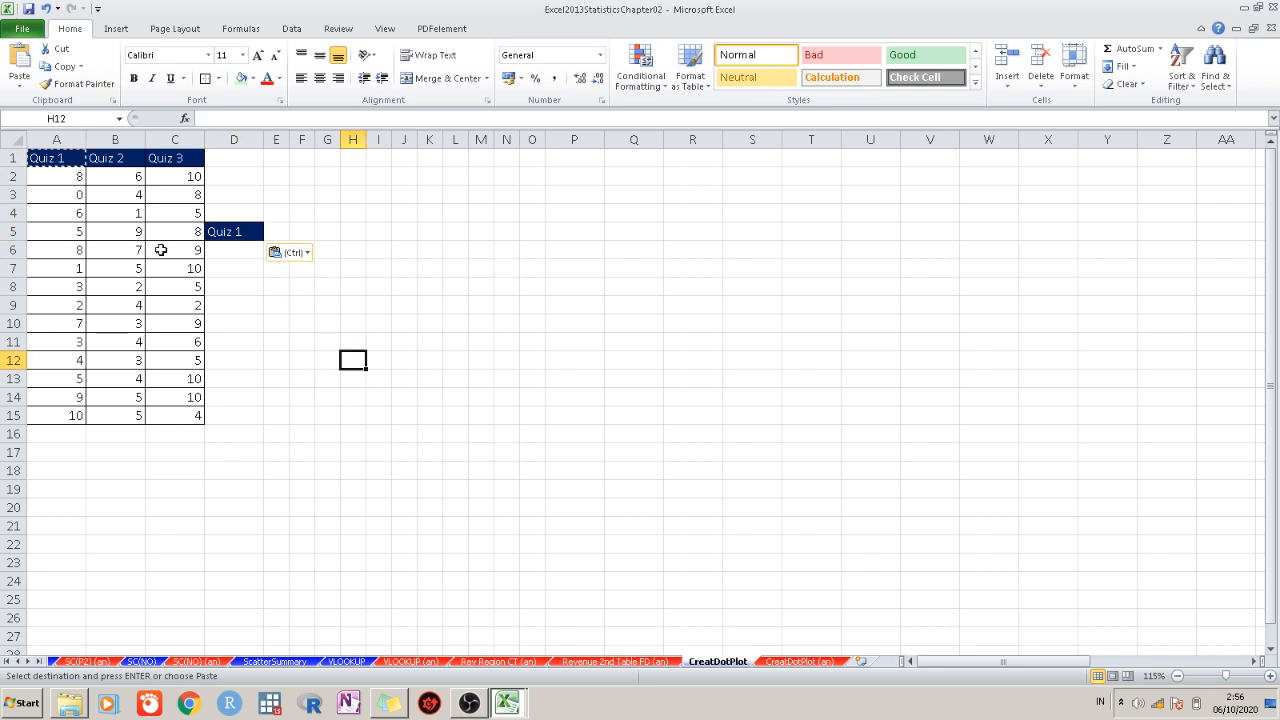
Enter the scores 0, 1, 2 and 3 in cells E5 to H5, beside the copied Quiz 1 label
click(278, 232)
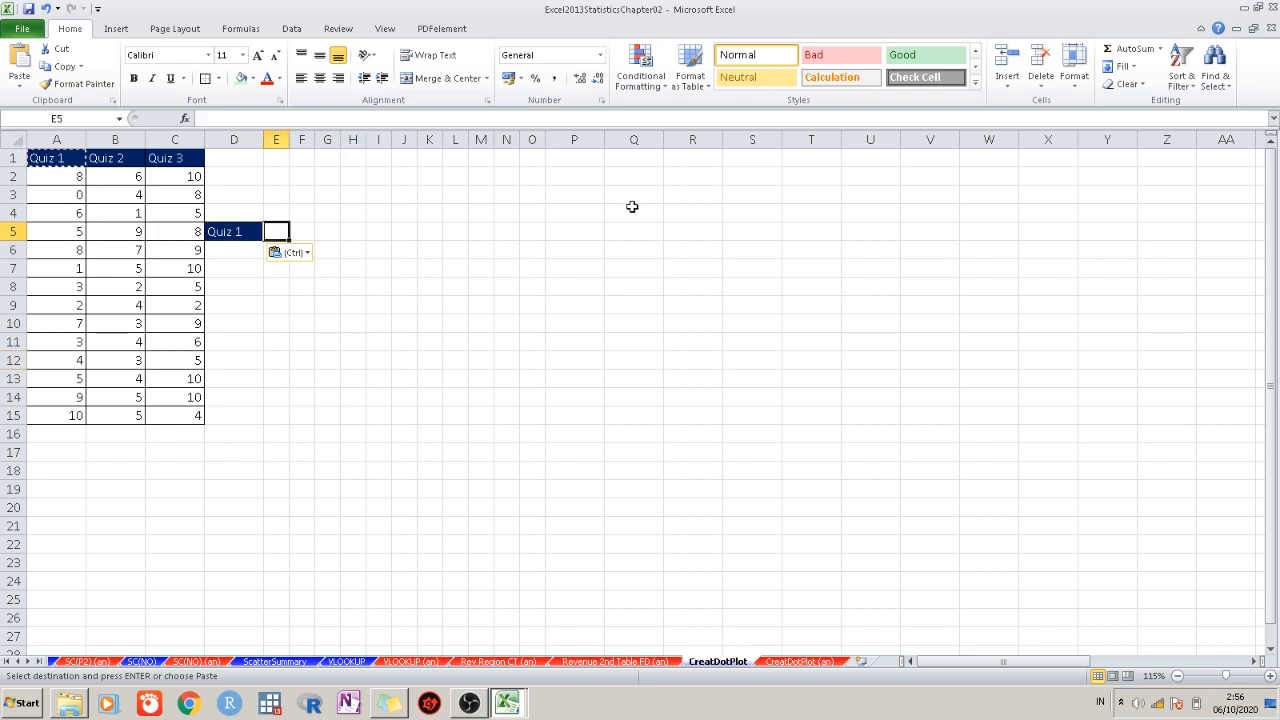
text(0)
key(Tab)
text(1)
key(Tab)
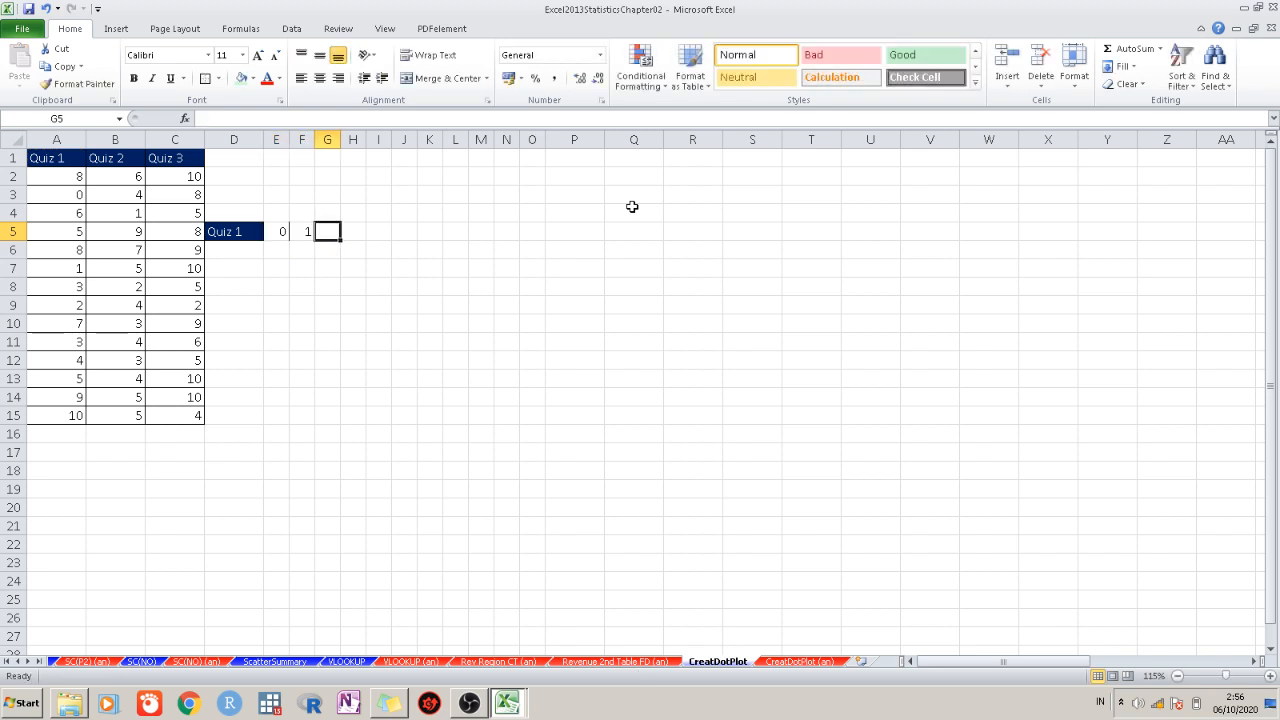
text(2)
key(Tab)
text(3)
key(Tab)
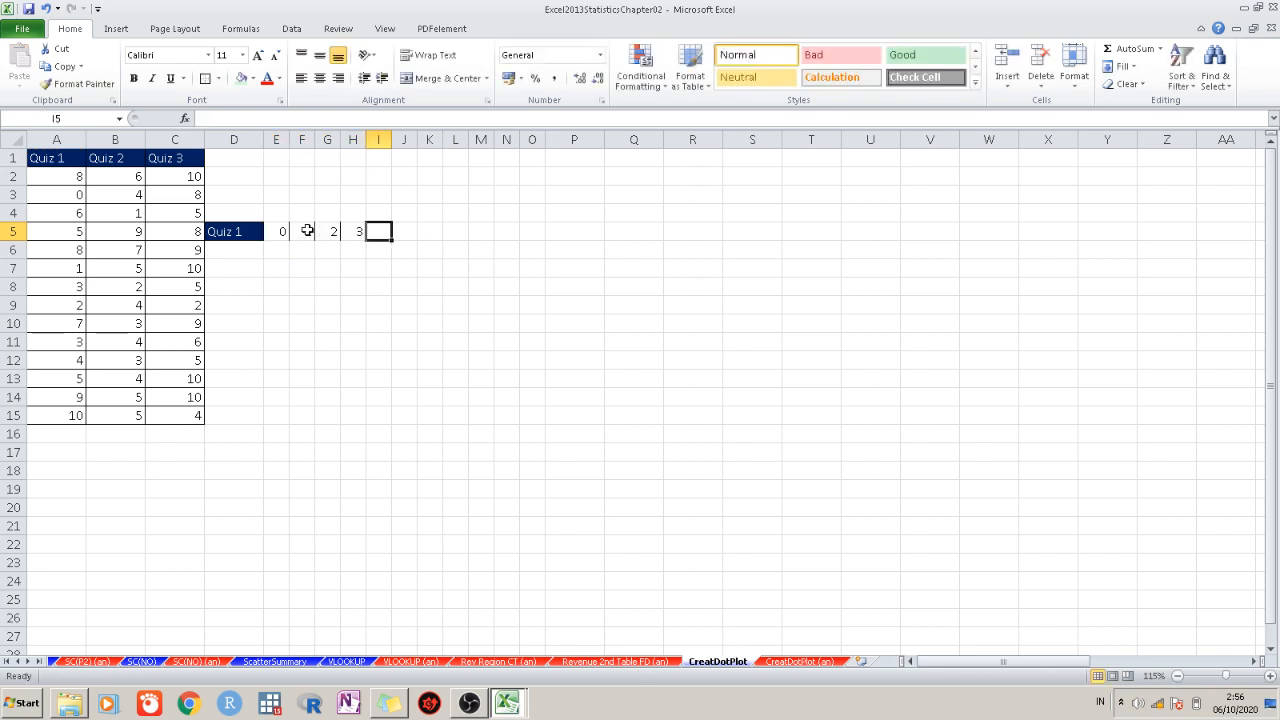
Extend the score series across row 5 up to 10 in cell O5
drag(278, 231, 343, 231)
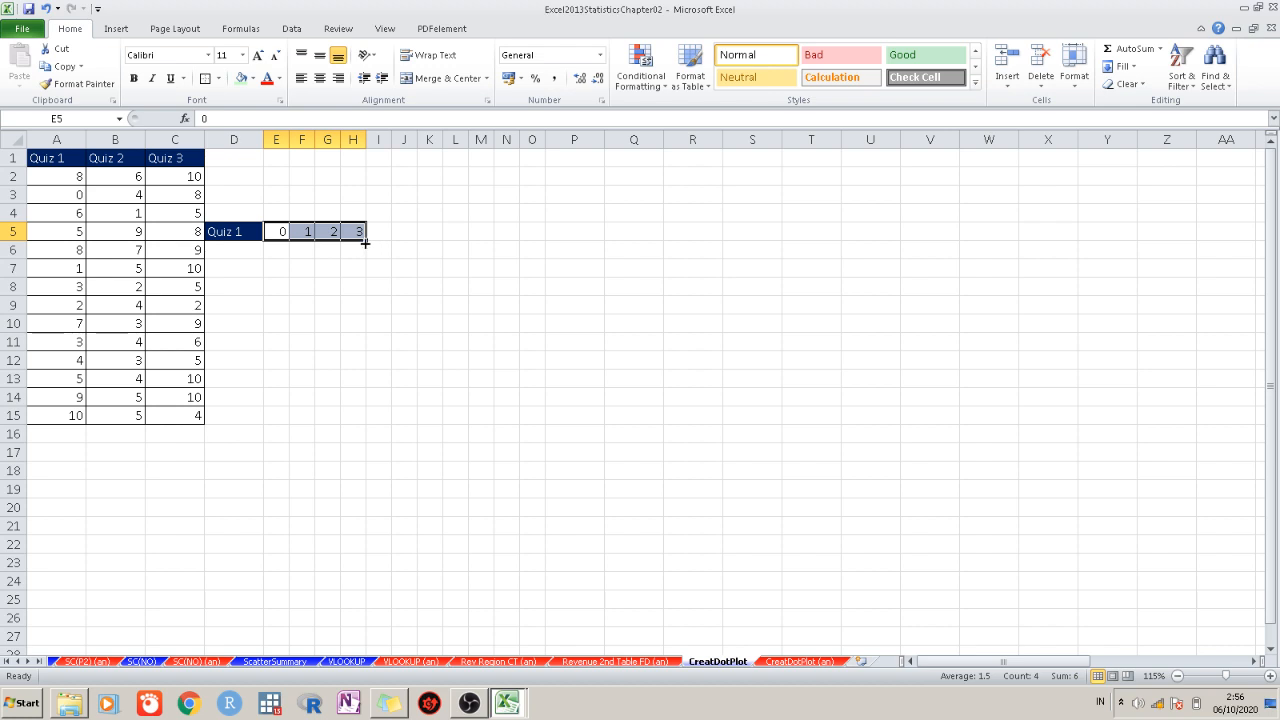
click(365, 243)
drag(302, 231, 348, 231)
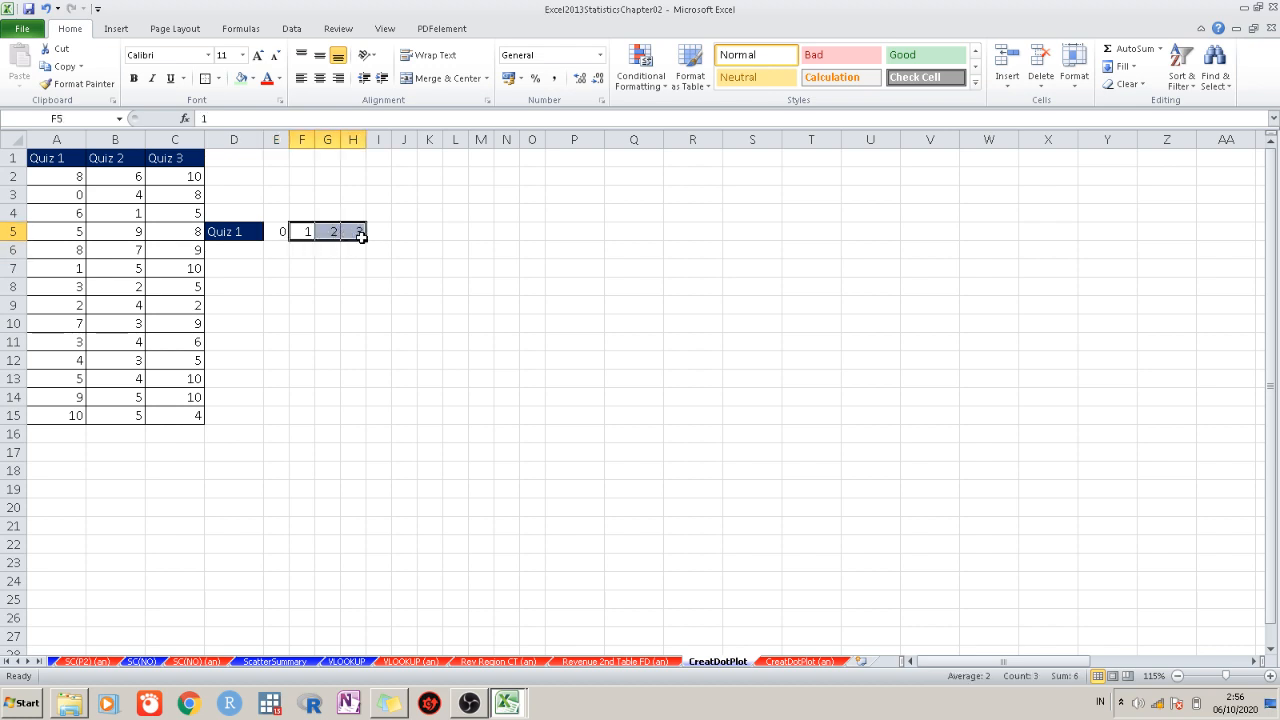
drag(364, 240, 550, 245)
click(622, 330)
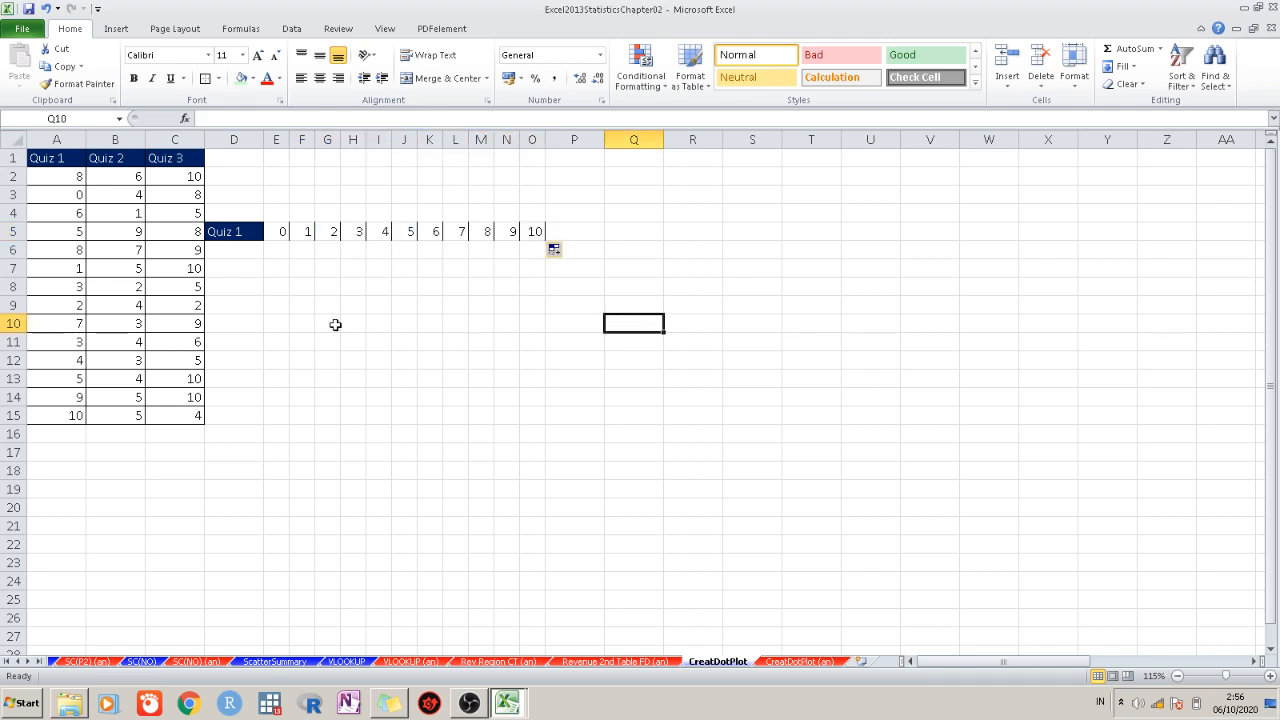
Apply all borders to the score cells E5:O5
drag(279, 235, 538, 234)
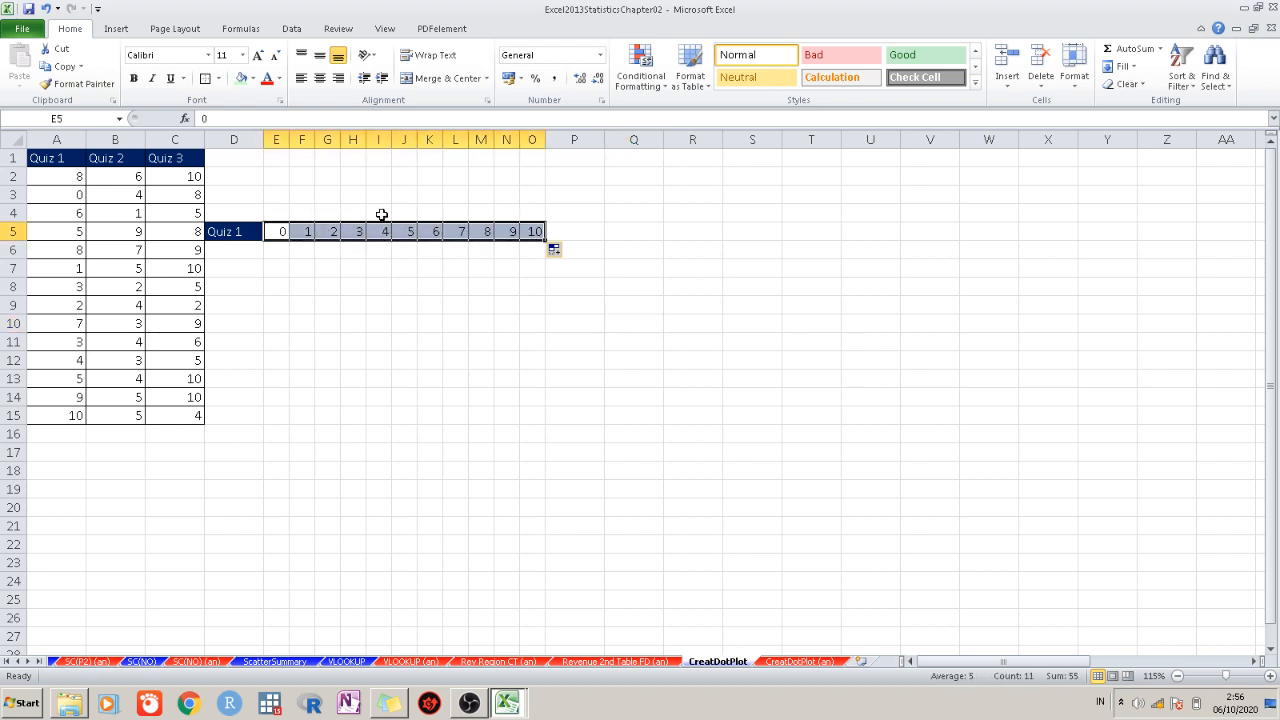
click(218, 78)
click(237, 205)
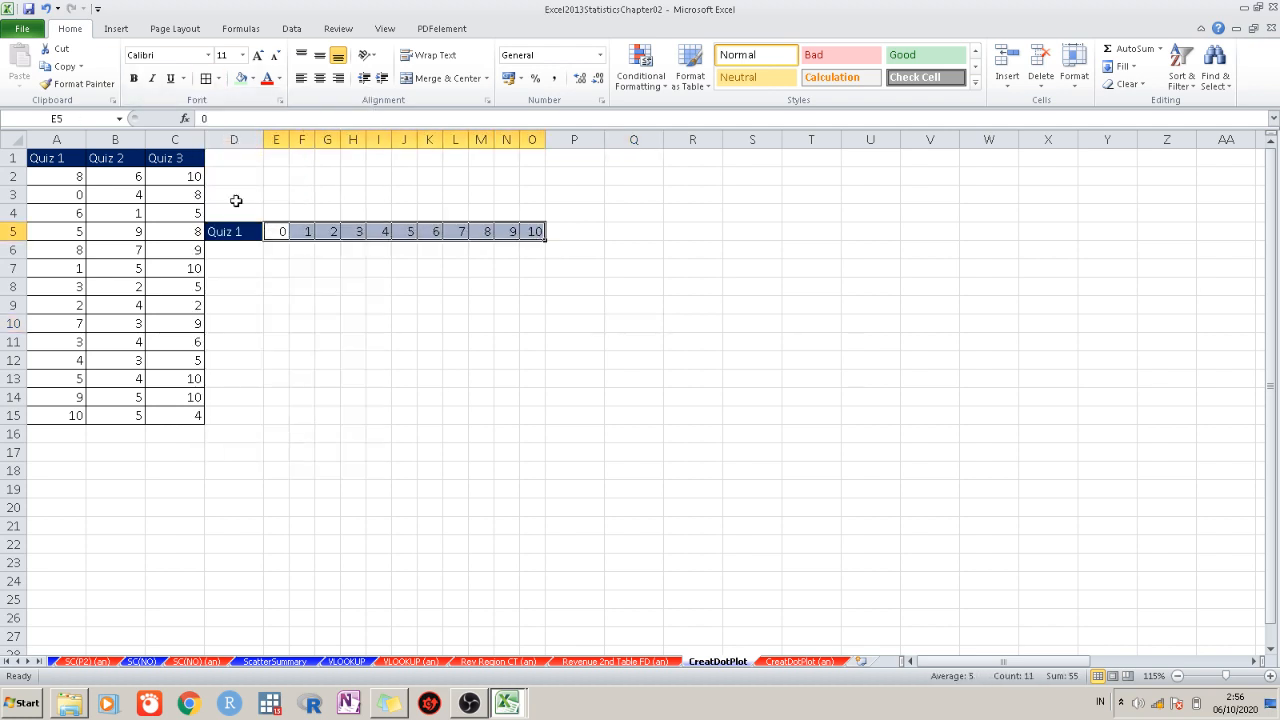
click(547, 326)
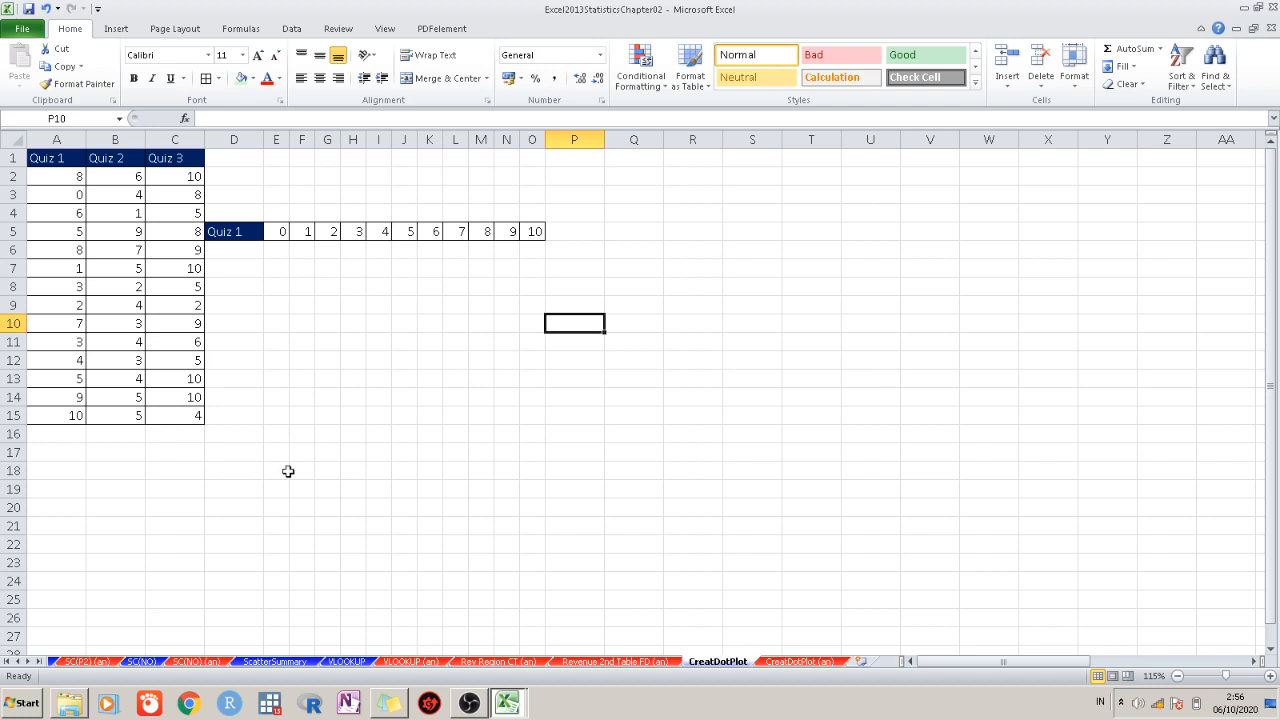
Enter =COUNTIFS($A$2:$A$15;E5) in cell E4 to count how often the first score occurs in Quiz 1
double_click(268, 212)
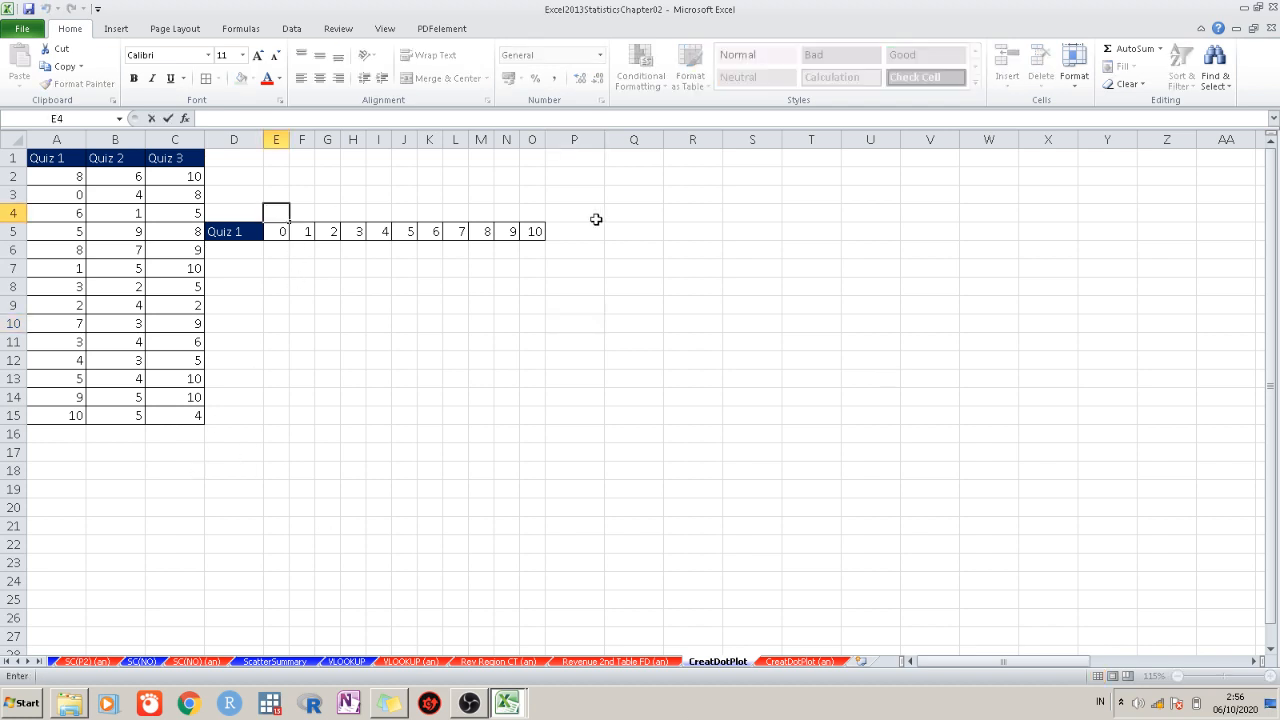
text(=)
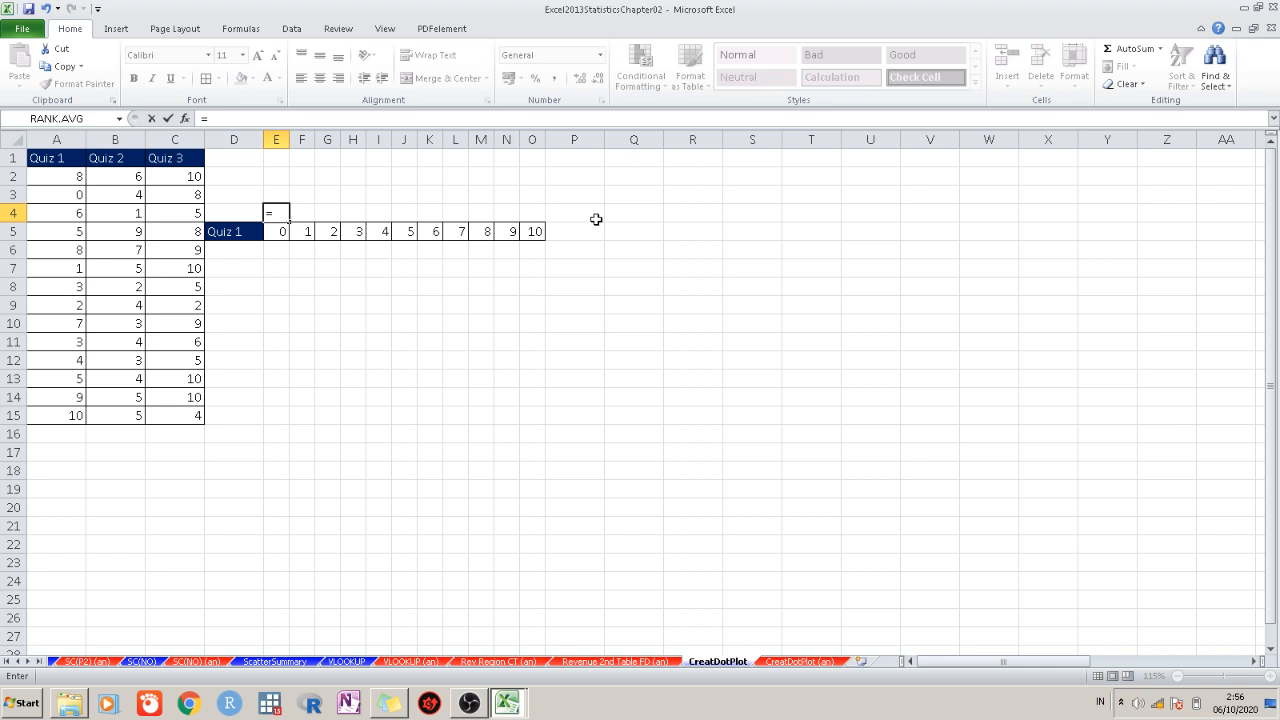
text(coun)
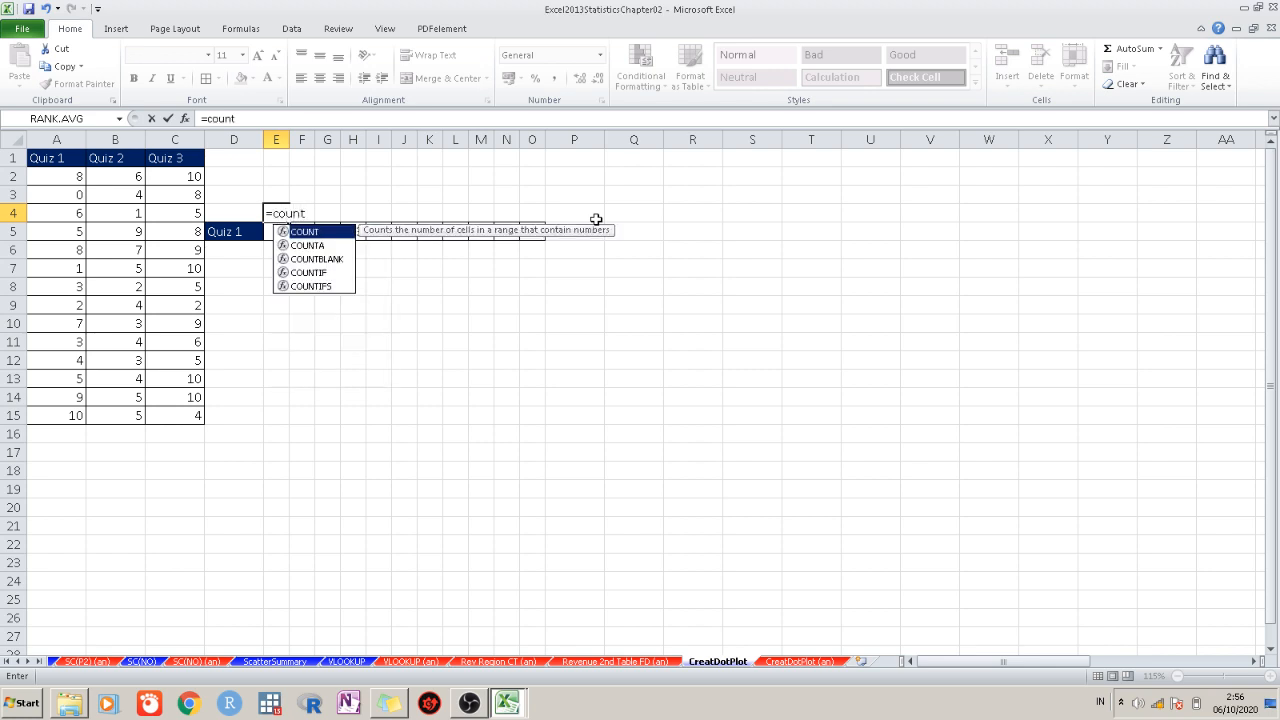
text(tif)
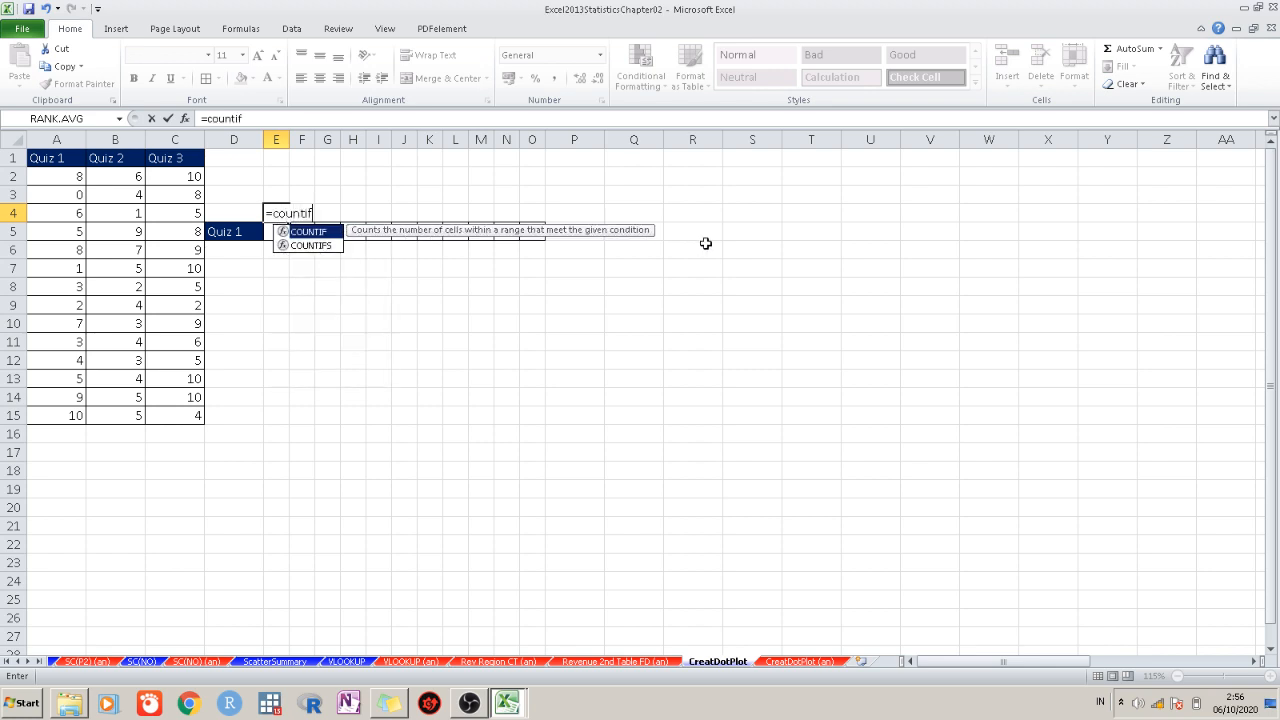
text(s()
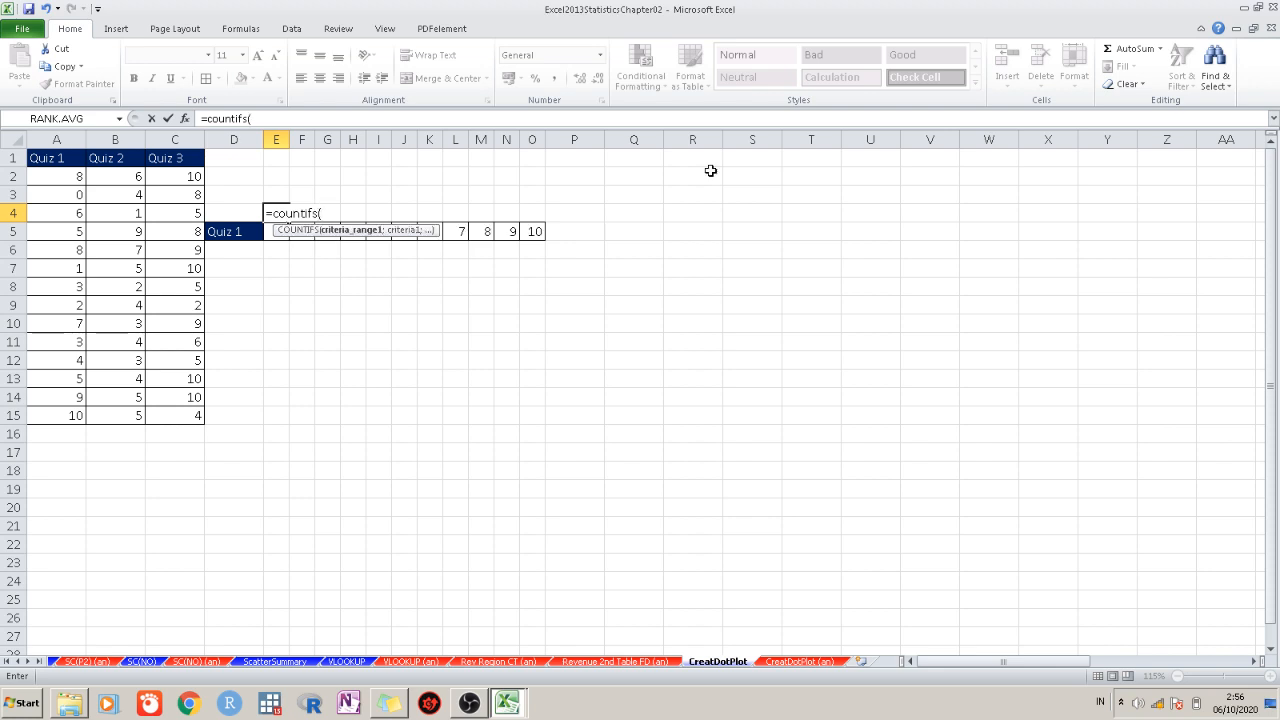
click(64, 177)
key(ctrl+shift+Down)
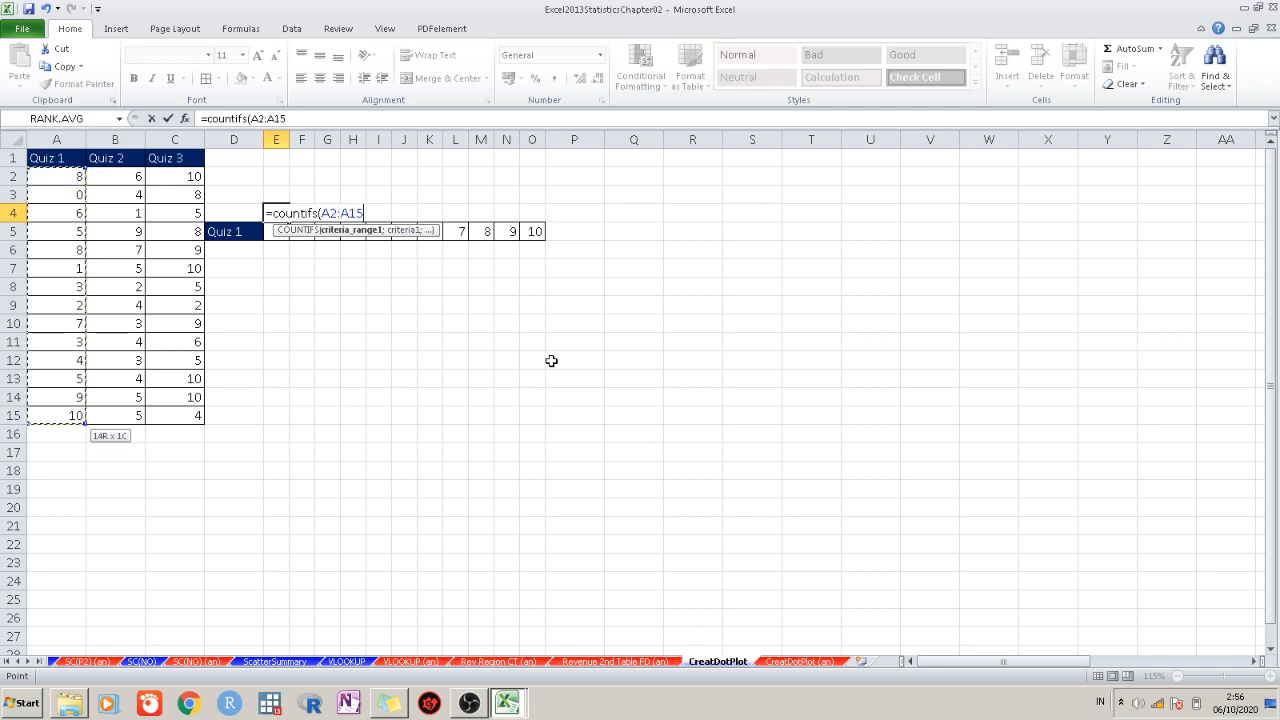
key(F4)
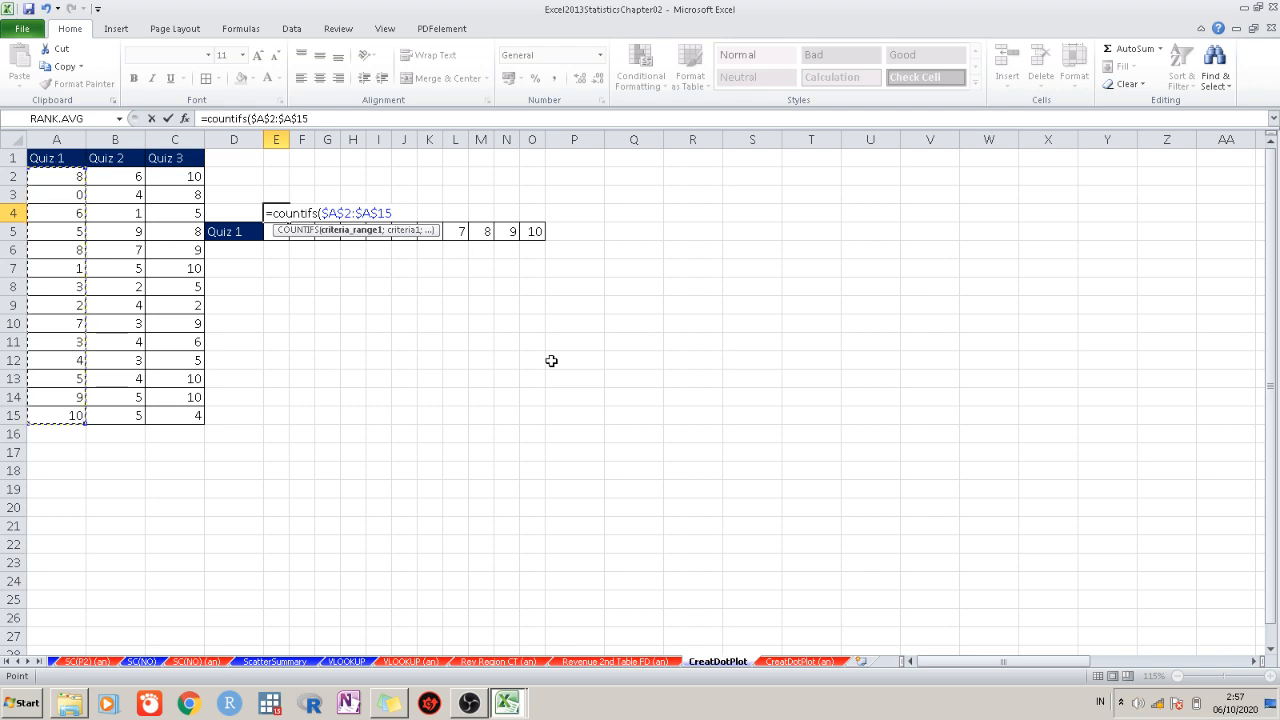
text(;)
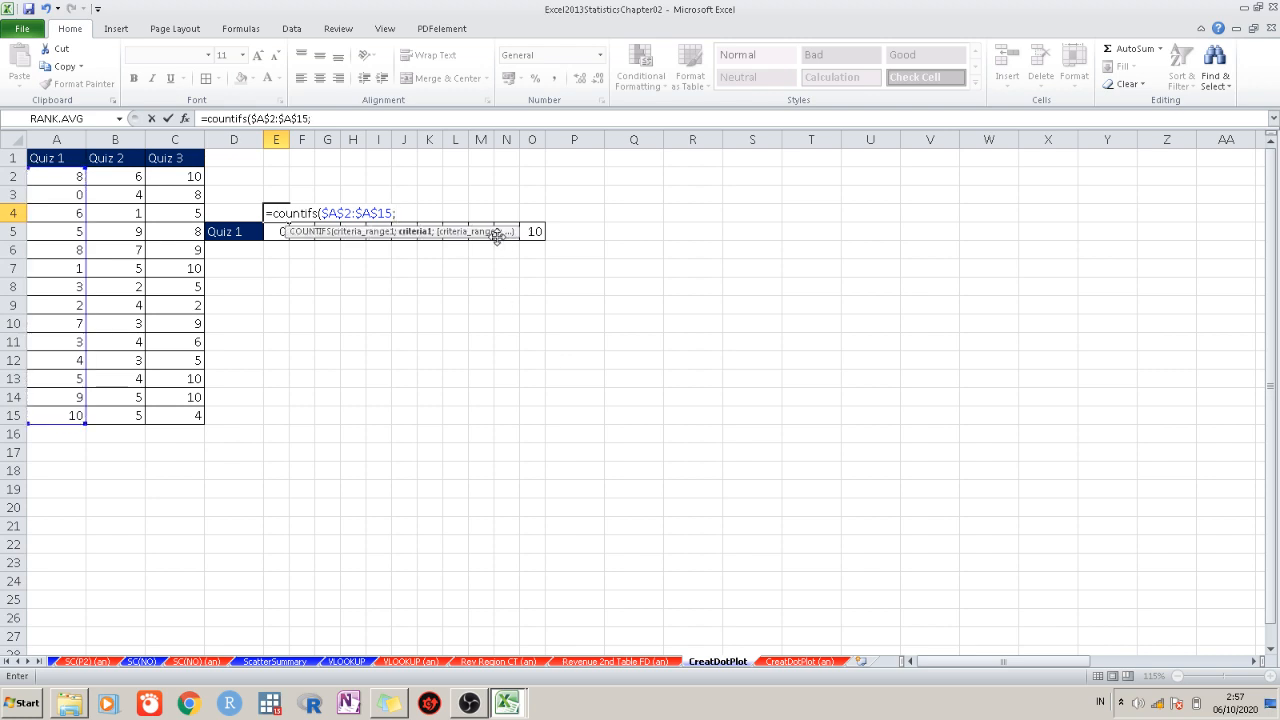
drag(500, 234, 490, 191)
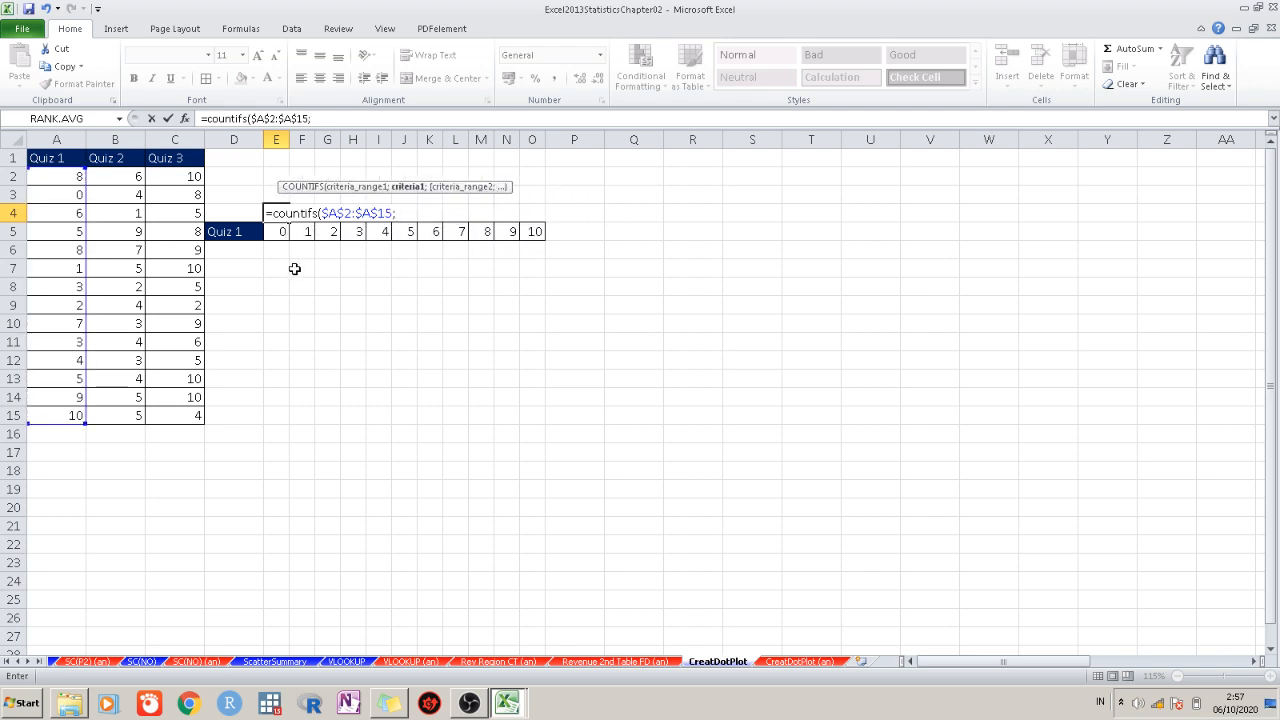
click(280, 234)
text())
key(Return)
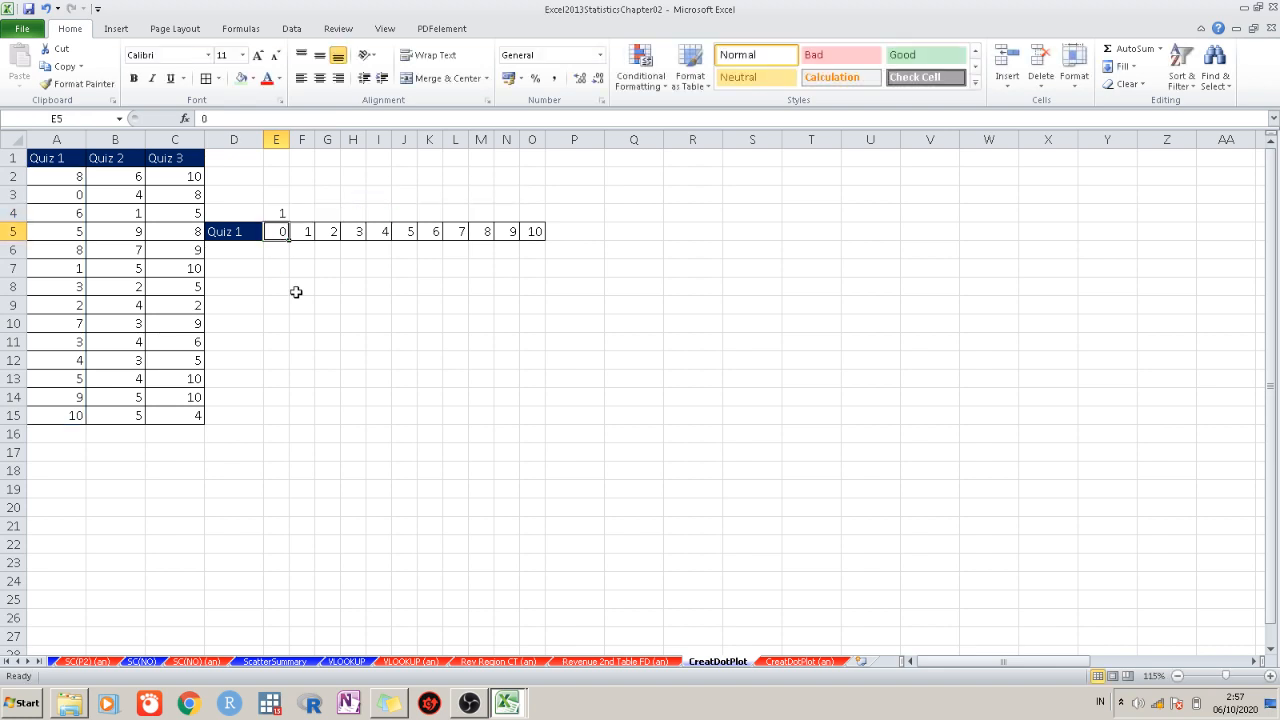
Fill the COUNTIFS formula from E4 across to O4, above every score
click(283, 213)
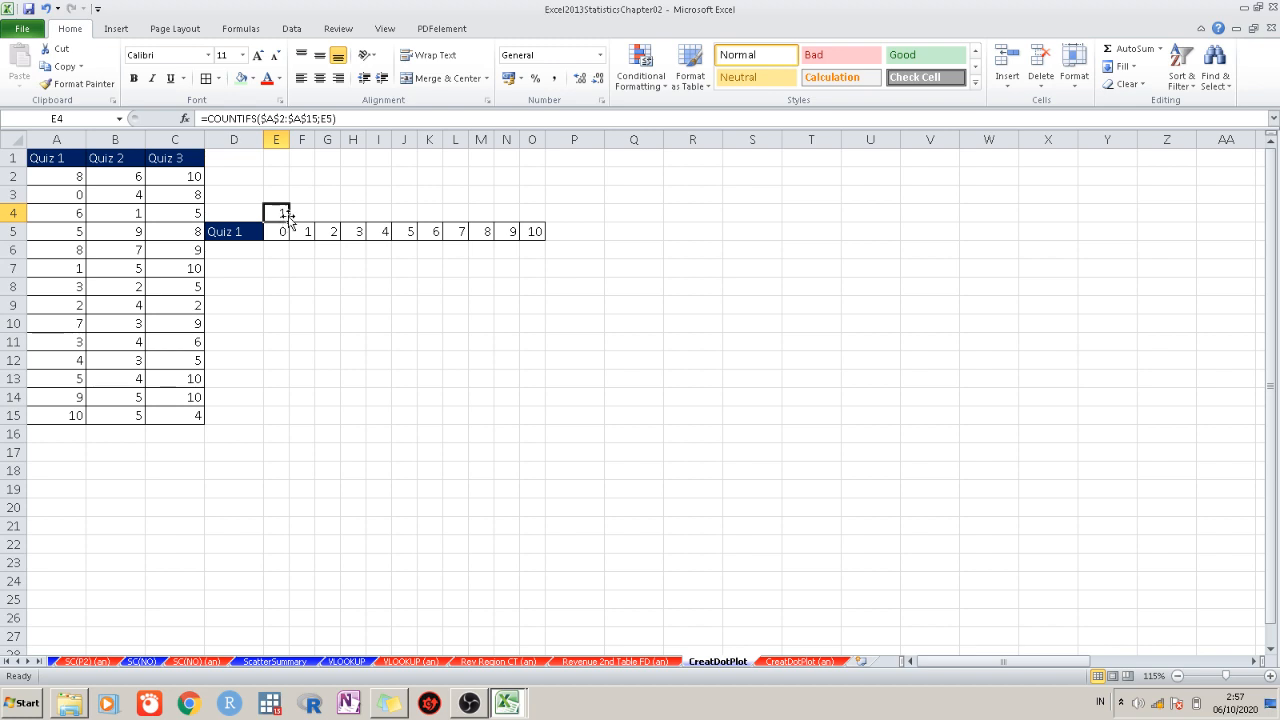
drag(289, 220, 547, 222)
click(617, 354)
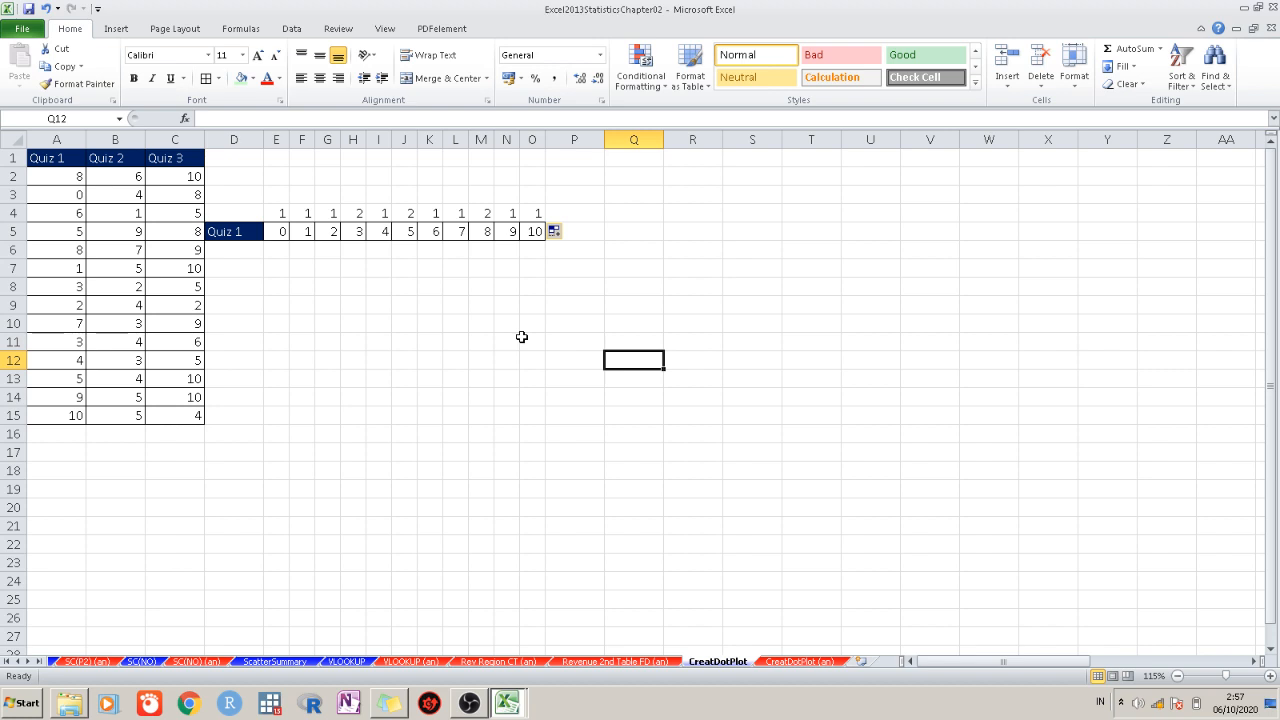
click(279, 212)
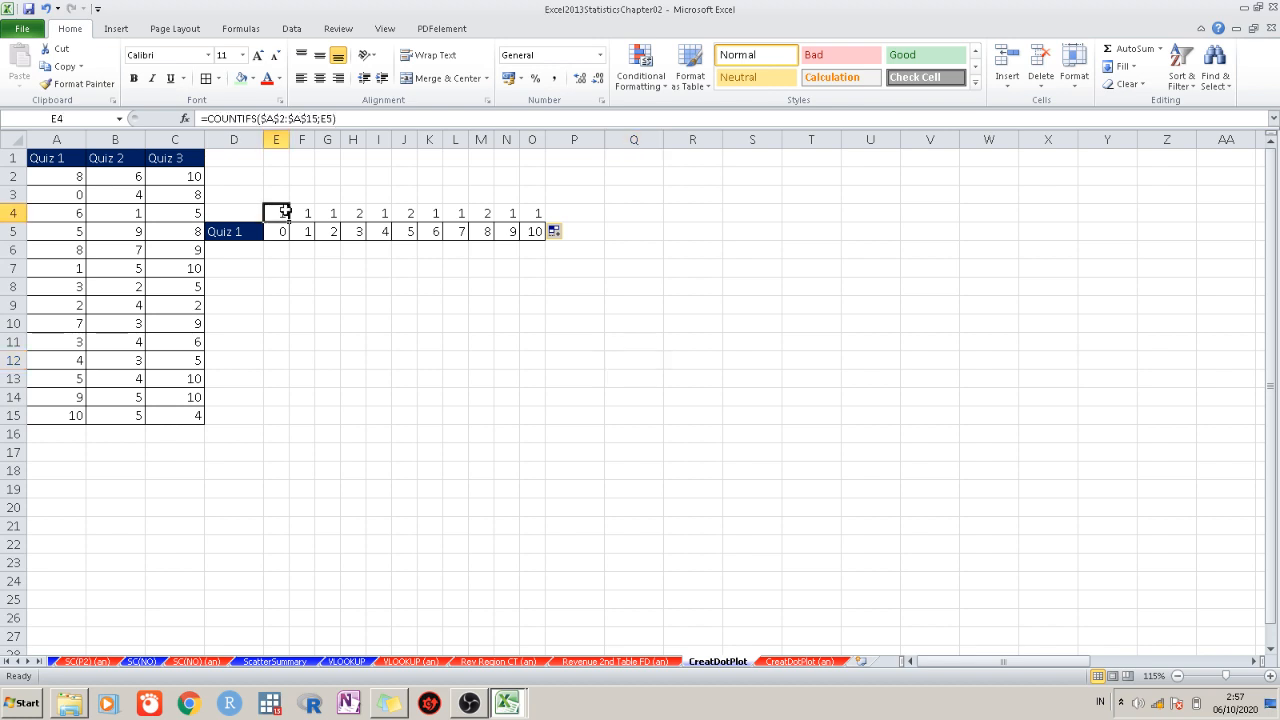
right_click(285, 213)
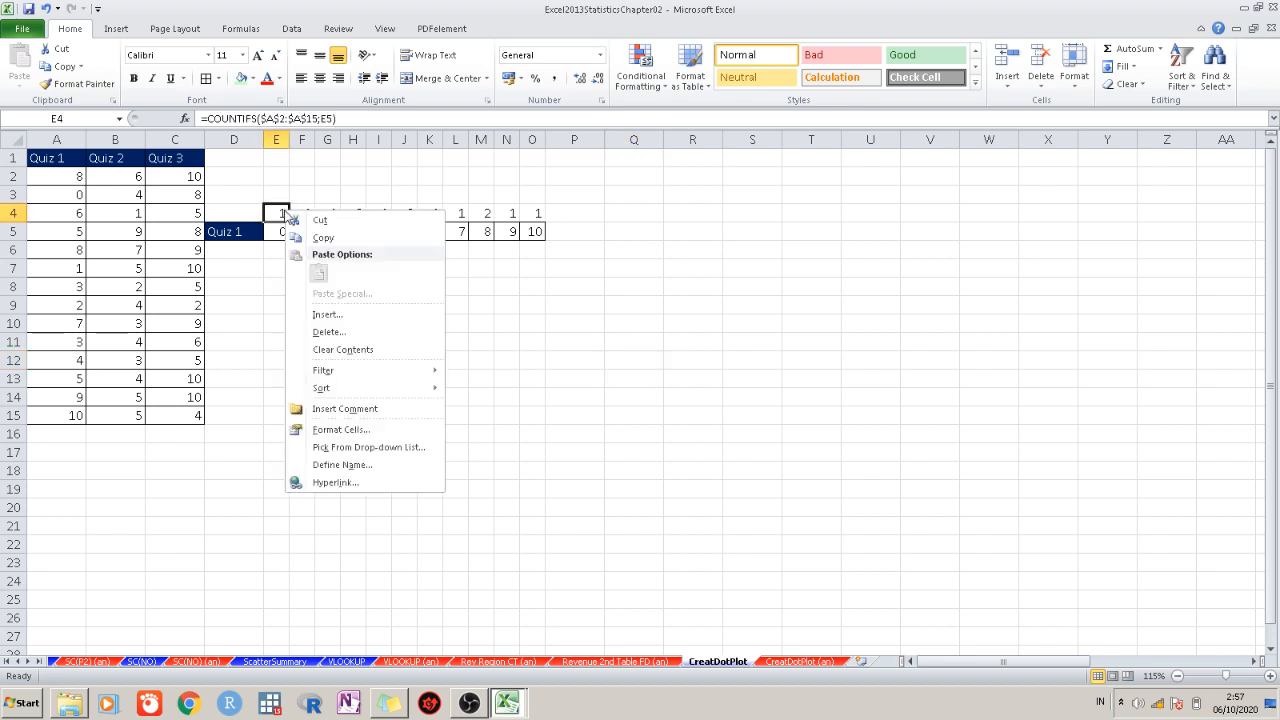
click(534, 306)
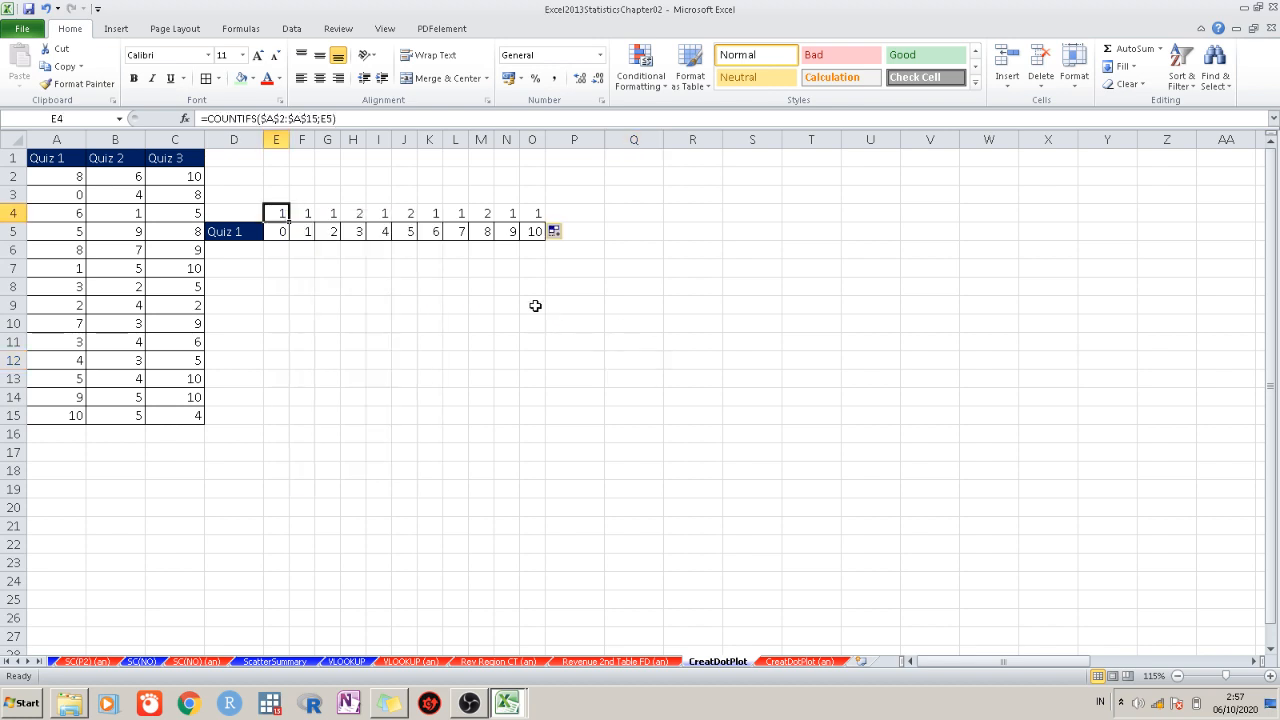
Wrap the count in E4 in a repeat function so the formula reads =REPT("*";COUNTIFS($A$2:$A$15;E5))
click(403, 360)
double_click(283, 212)
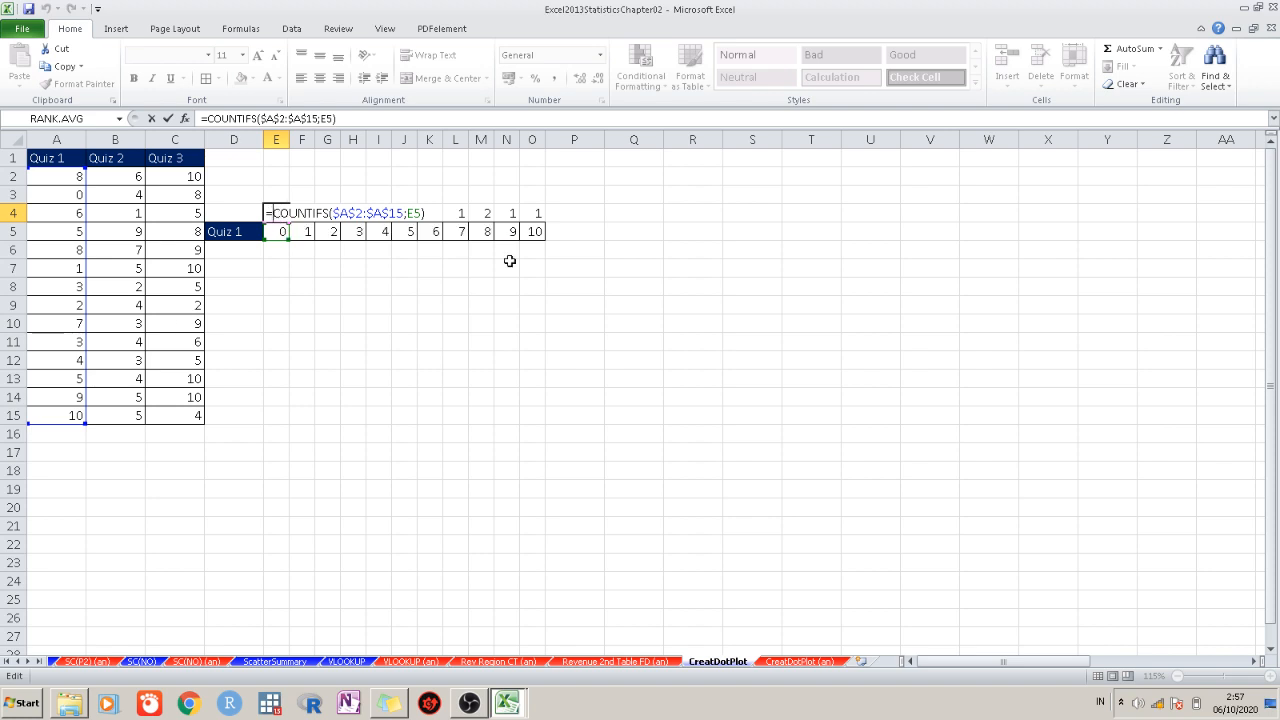
text(re)
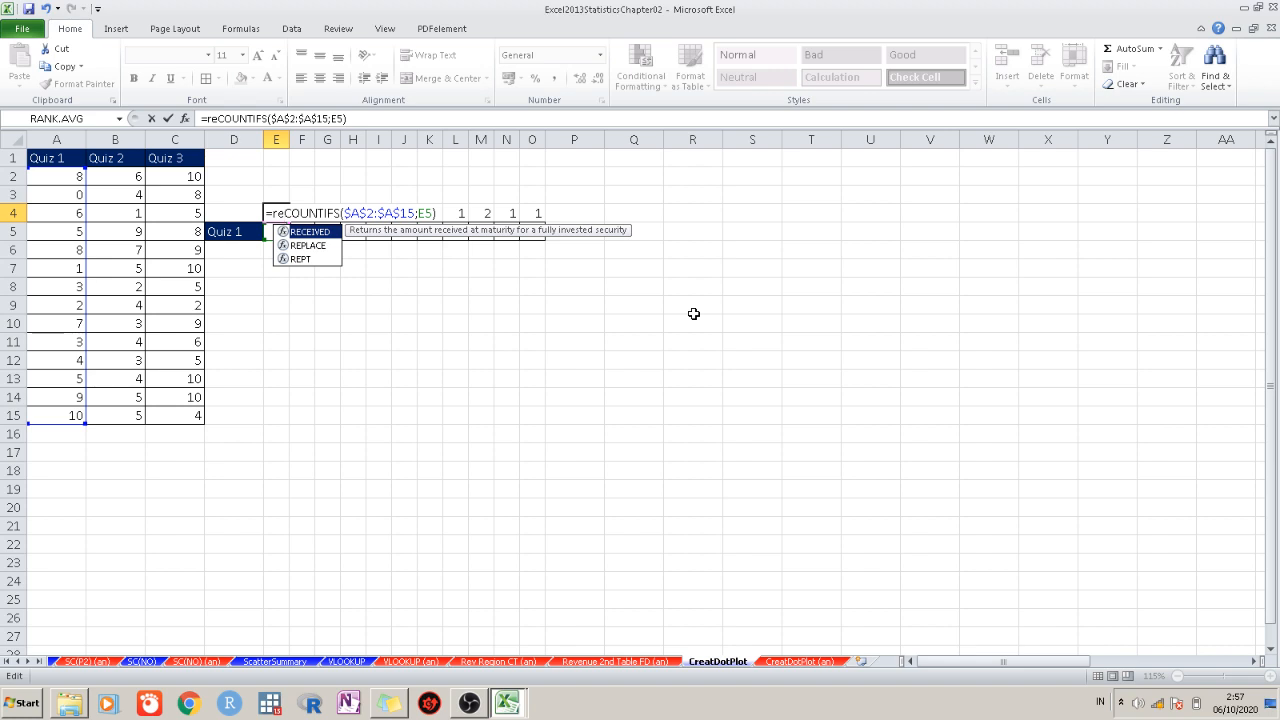
text(pt)
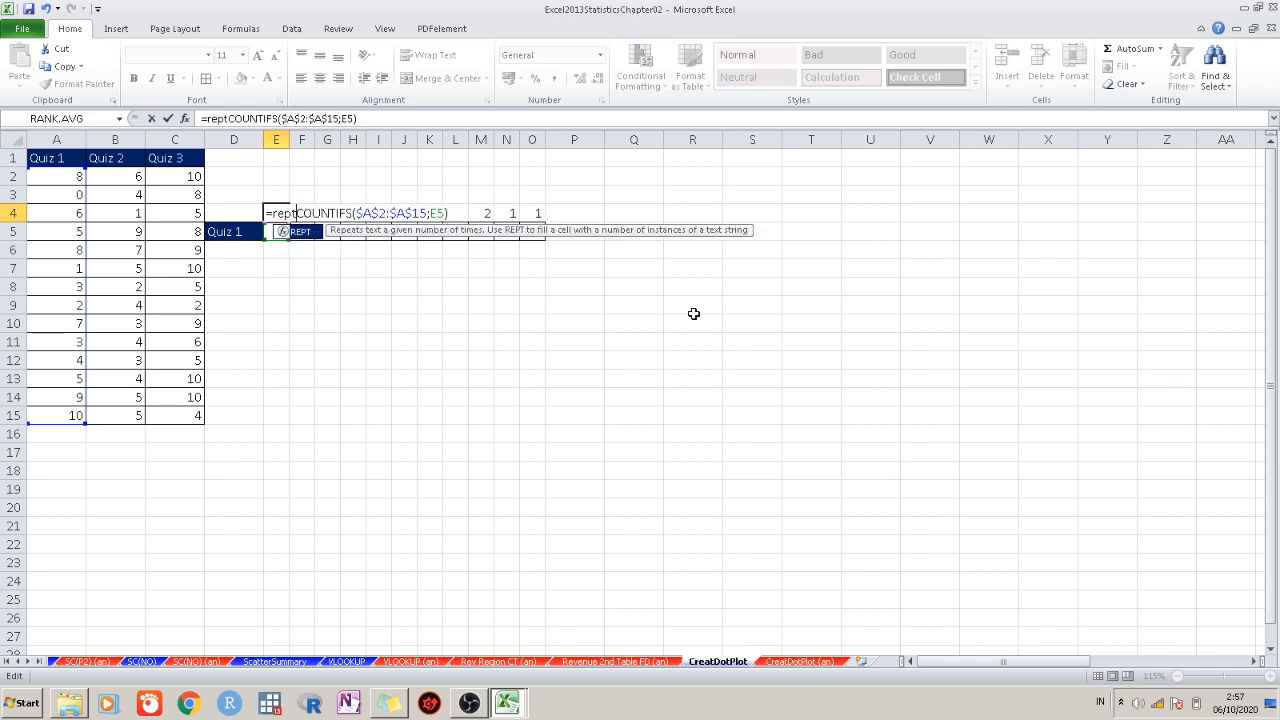
text(()
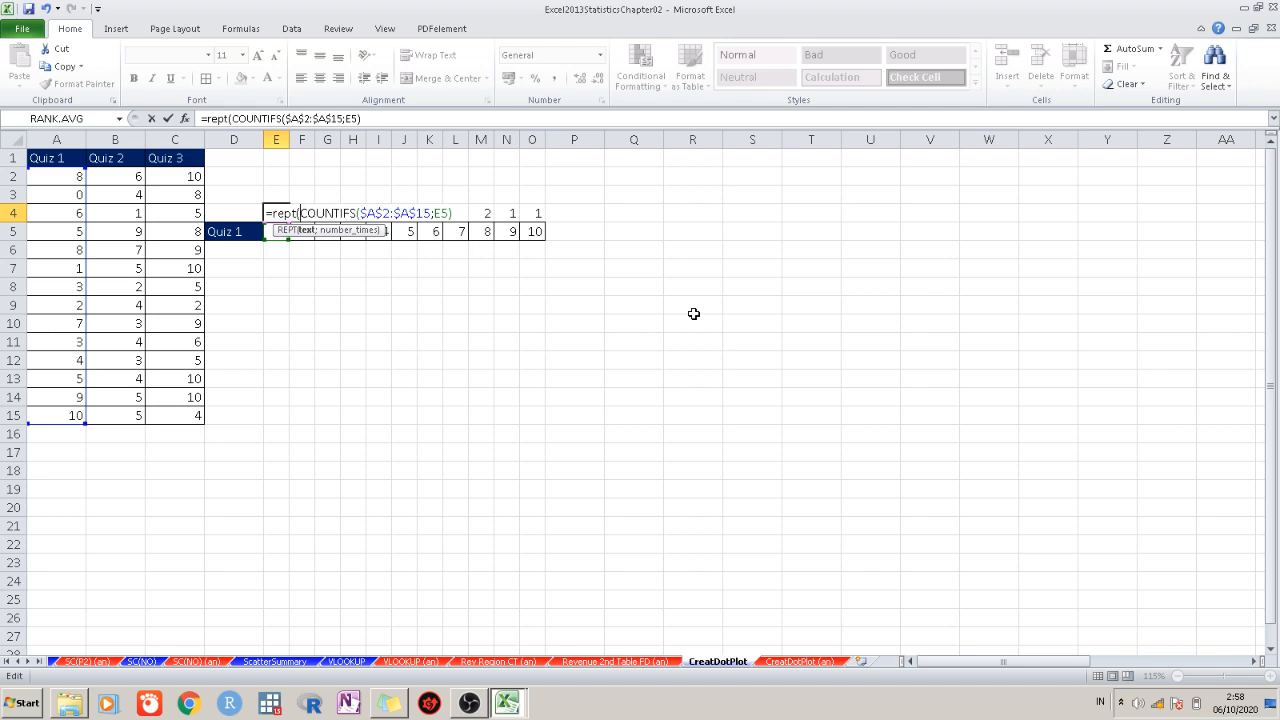
text(")
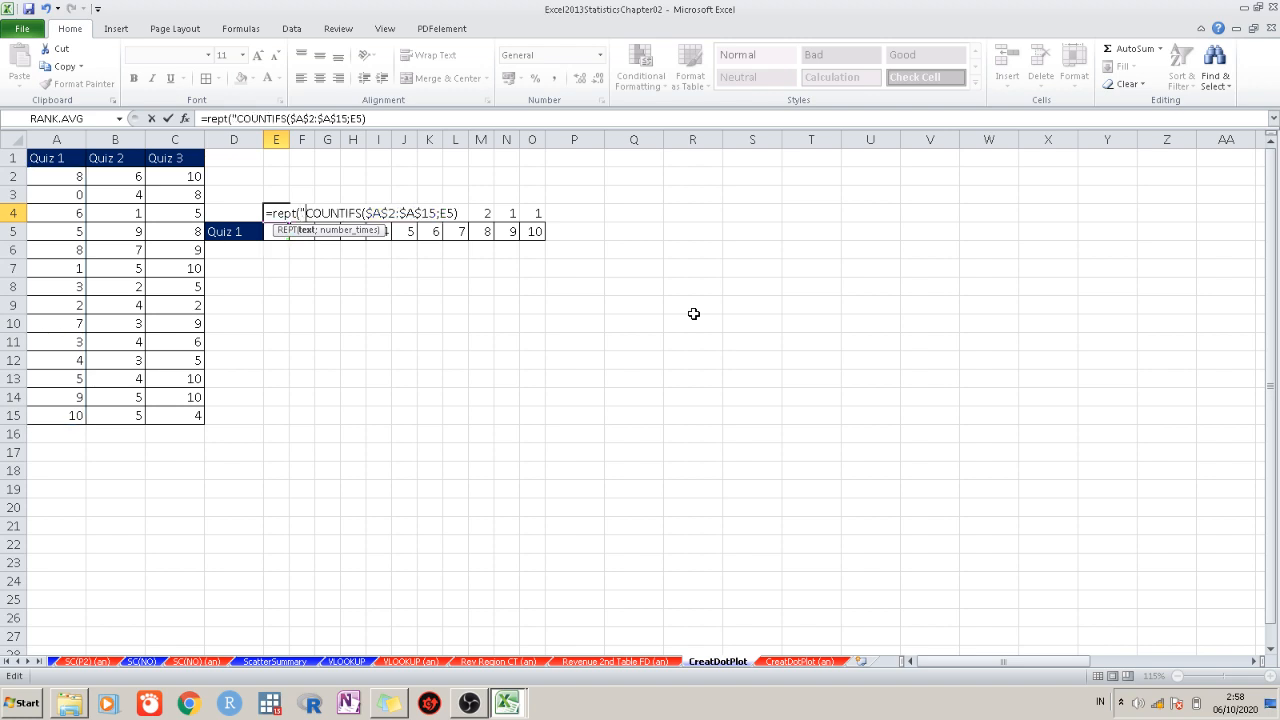
text(*)
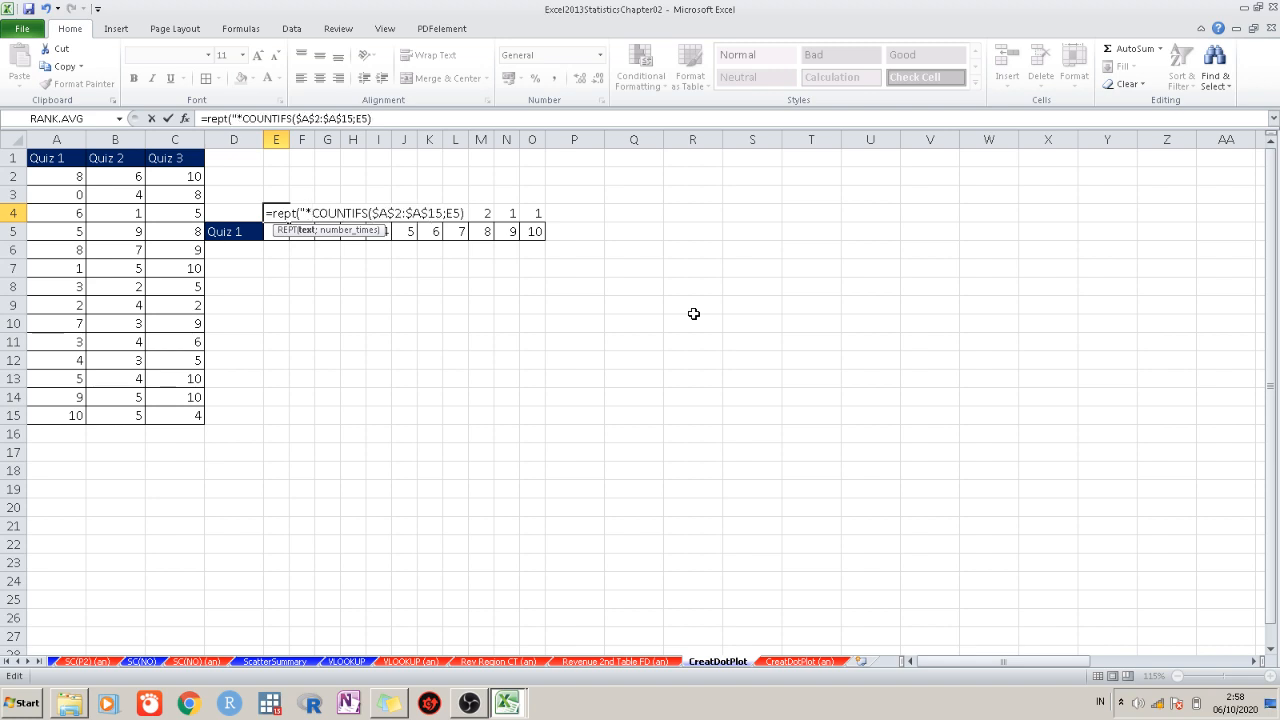
text(";)
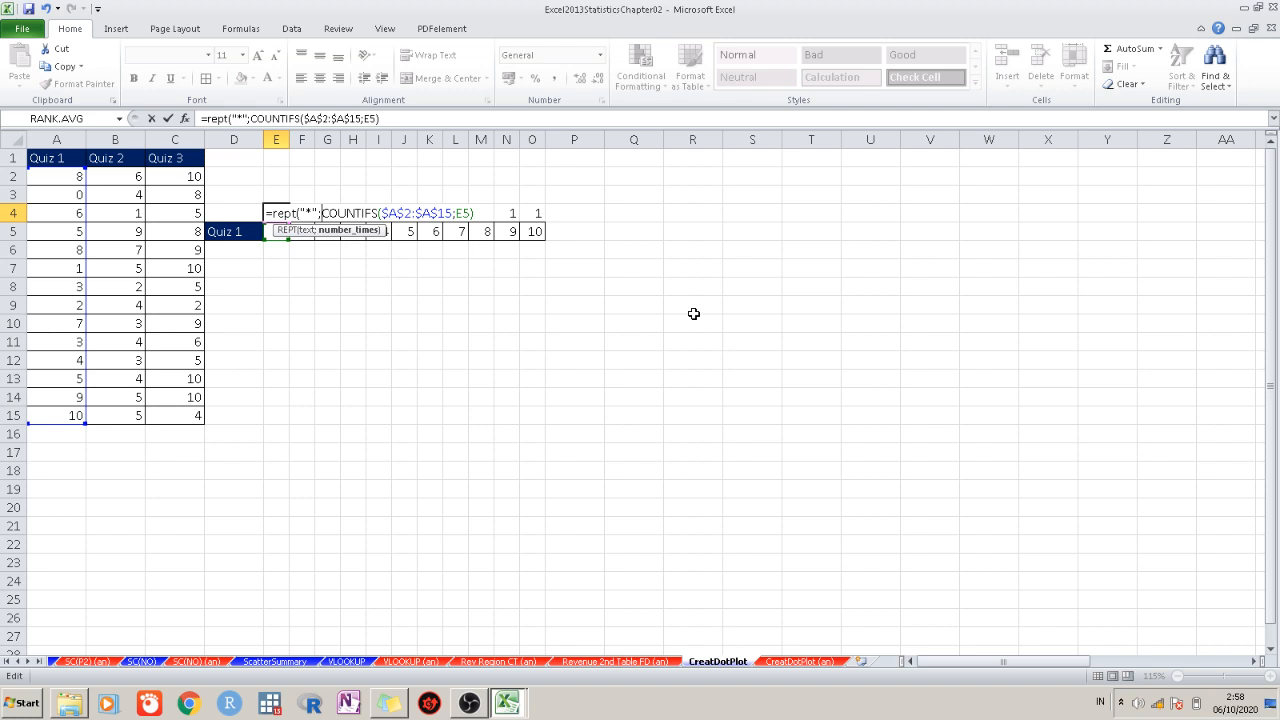
key(Right)
key(Right)
key(Right)
key(Right)
key(Right)
key(Right)
key(Right)
key(Right)
key(Right)
key(Right)
key(Right)
key(Right)
key(Right)
key(Right)
key(Right)
key(Right)
key(Right)
key(Right)
key(Right)
key(Right)
key(Return)
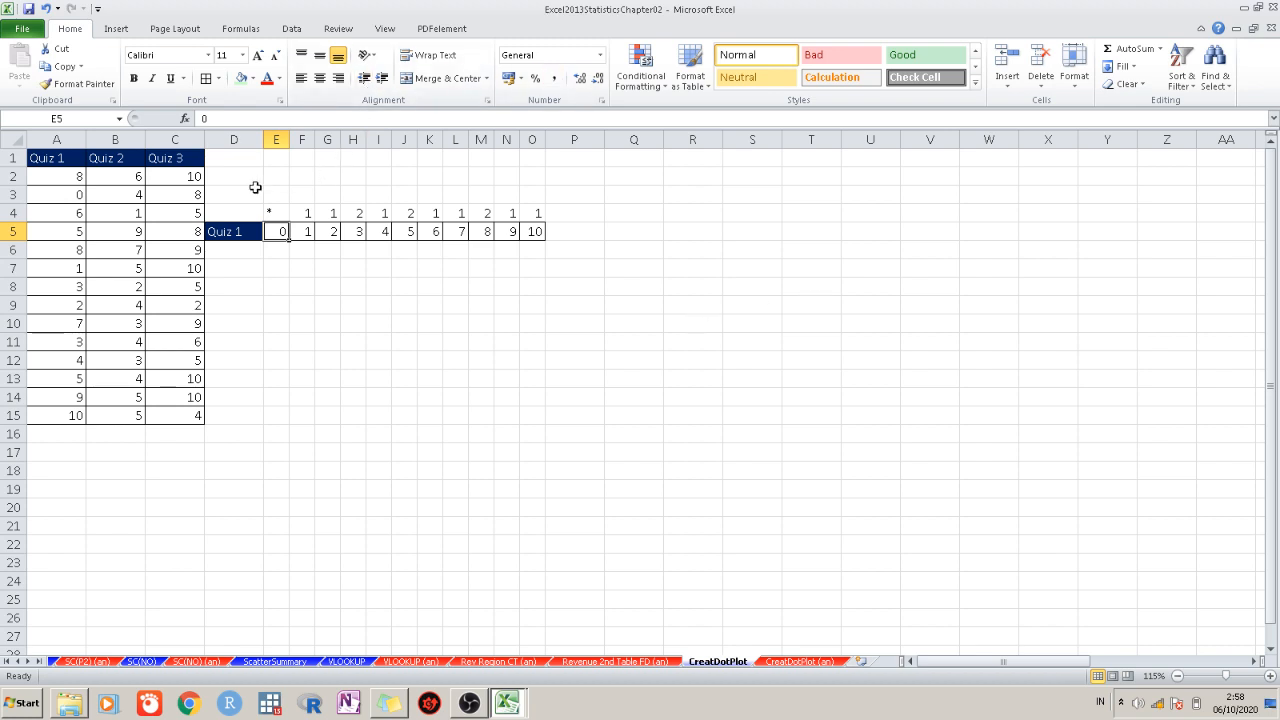
Fill the REPT formula from E4 across to O4, above every score
click(272, 213)
drag(289, 222, 540, 231)
click(671, 251)
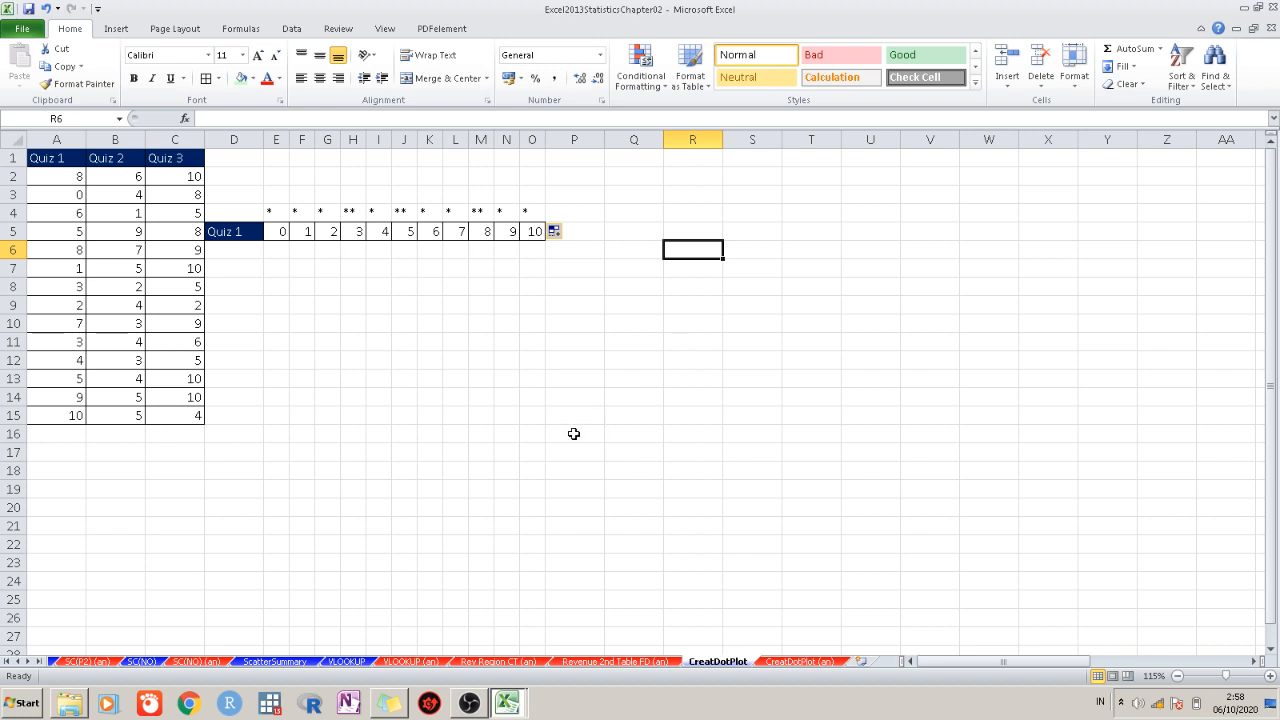
Try formatting only cell E4 with -90 degree text orientation and a red font of size 14
right_click(270, 214)
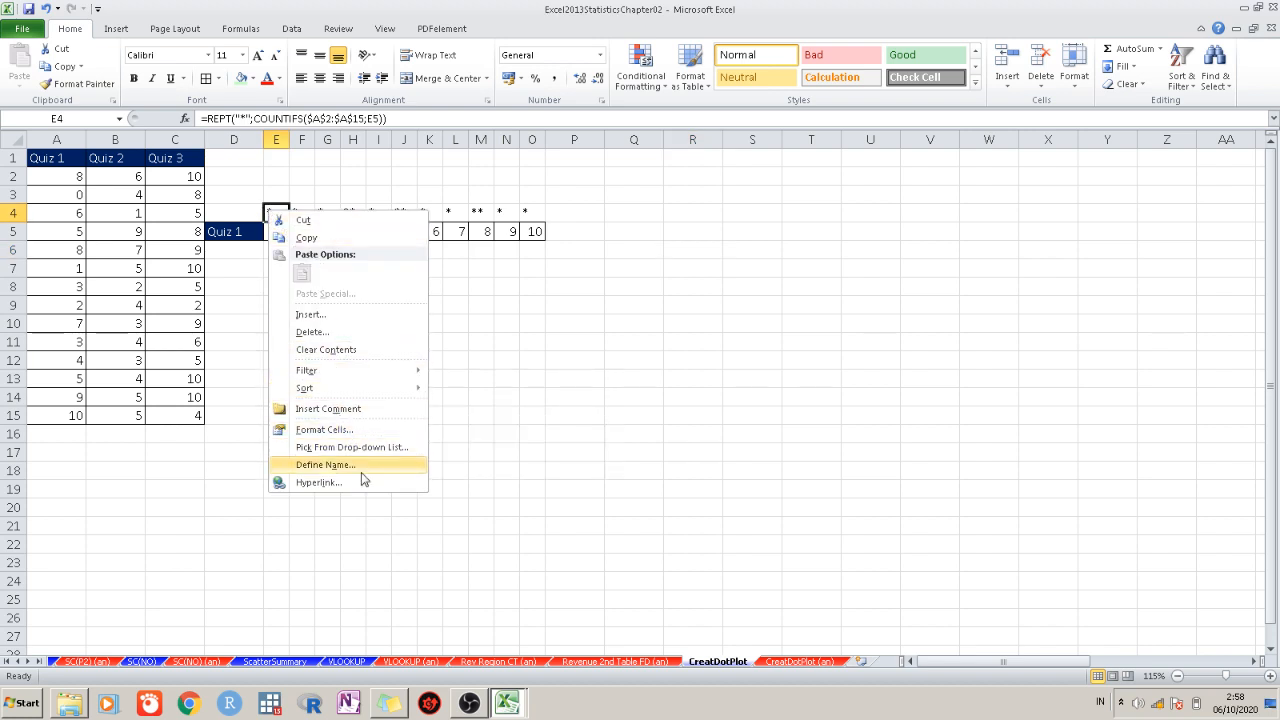
click(362, 430)
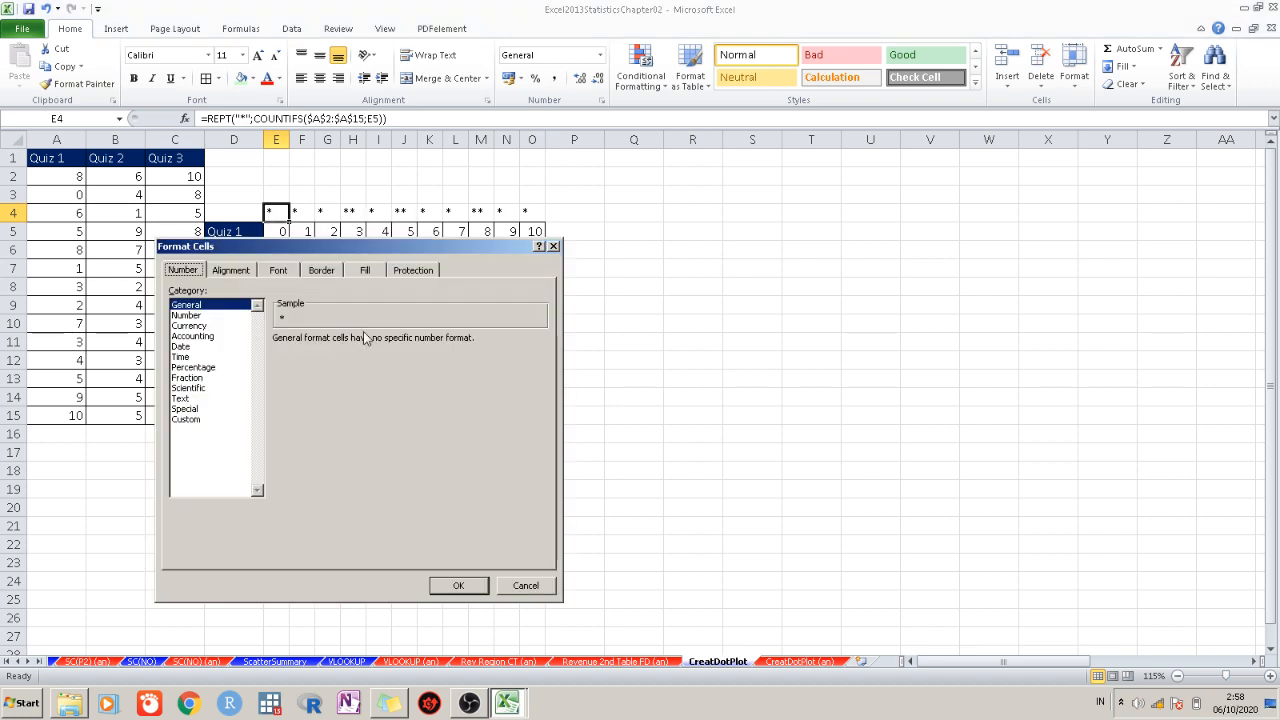
click(369, 273)
click(398, 272)
click(286, 273)
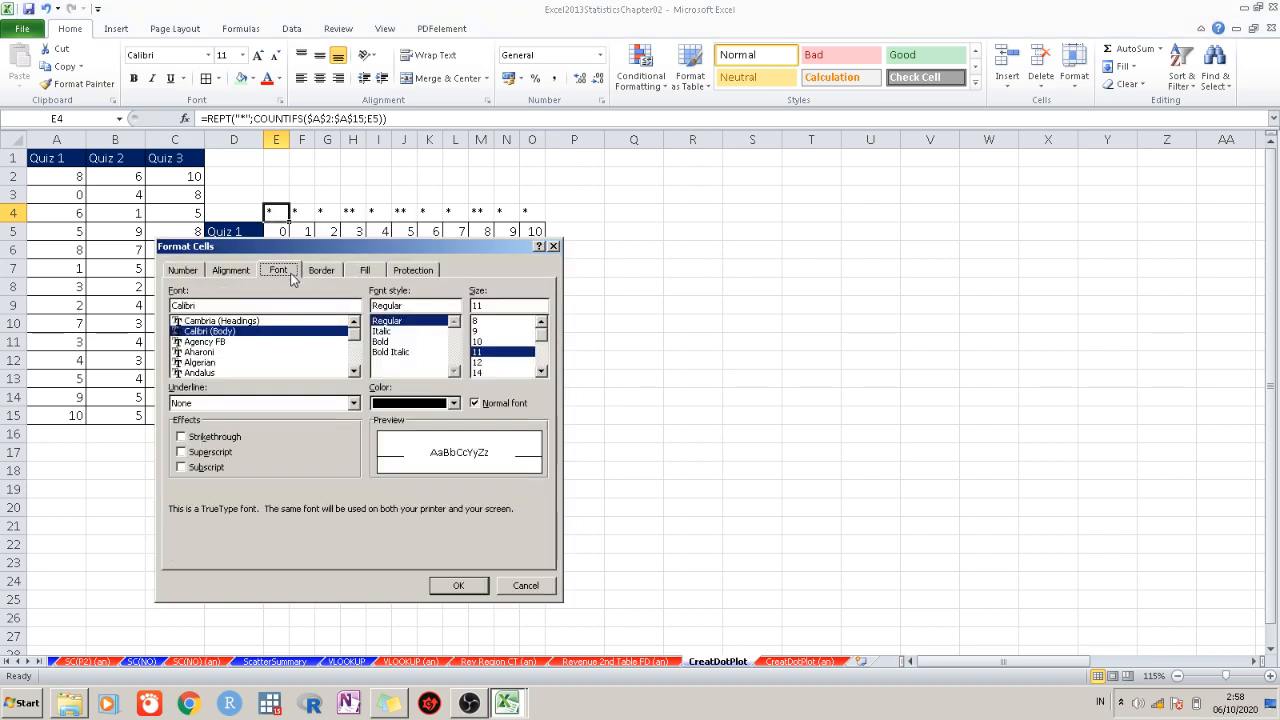
click(334, 274)
click(251, 274)
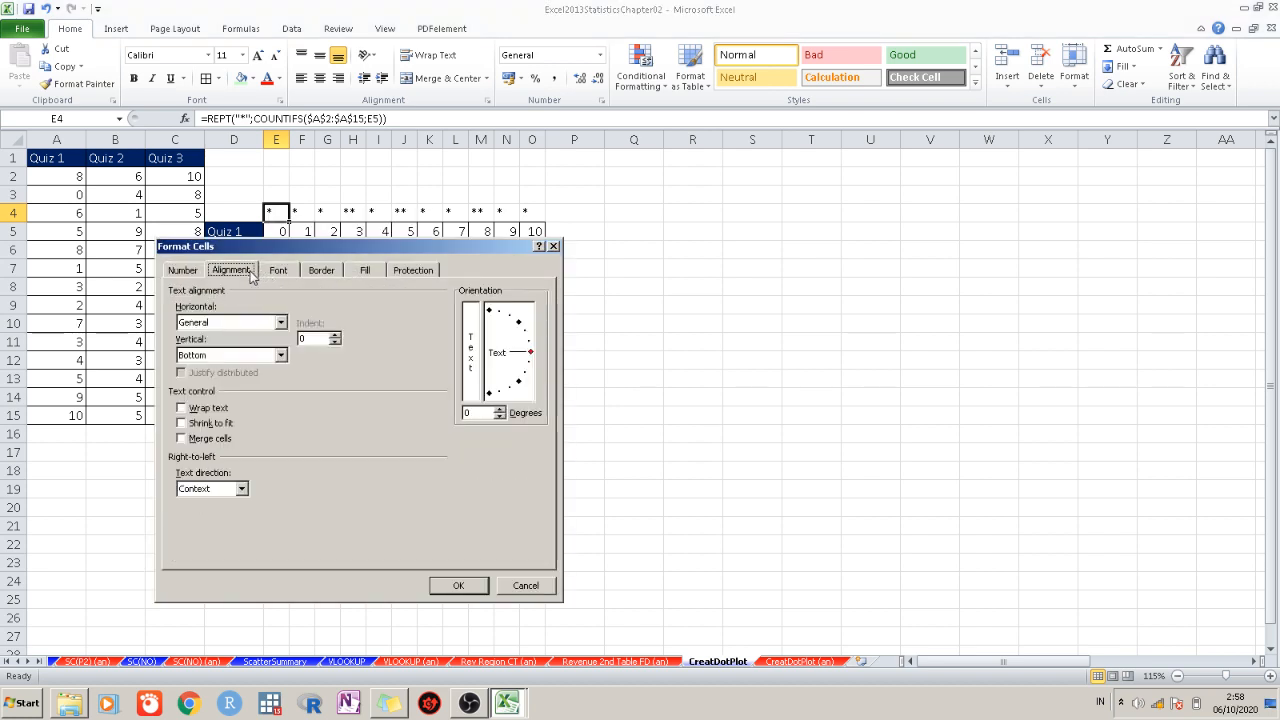
drag(530, 352, 474, 402)
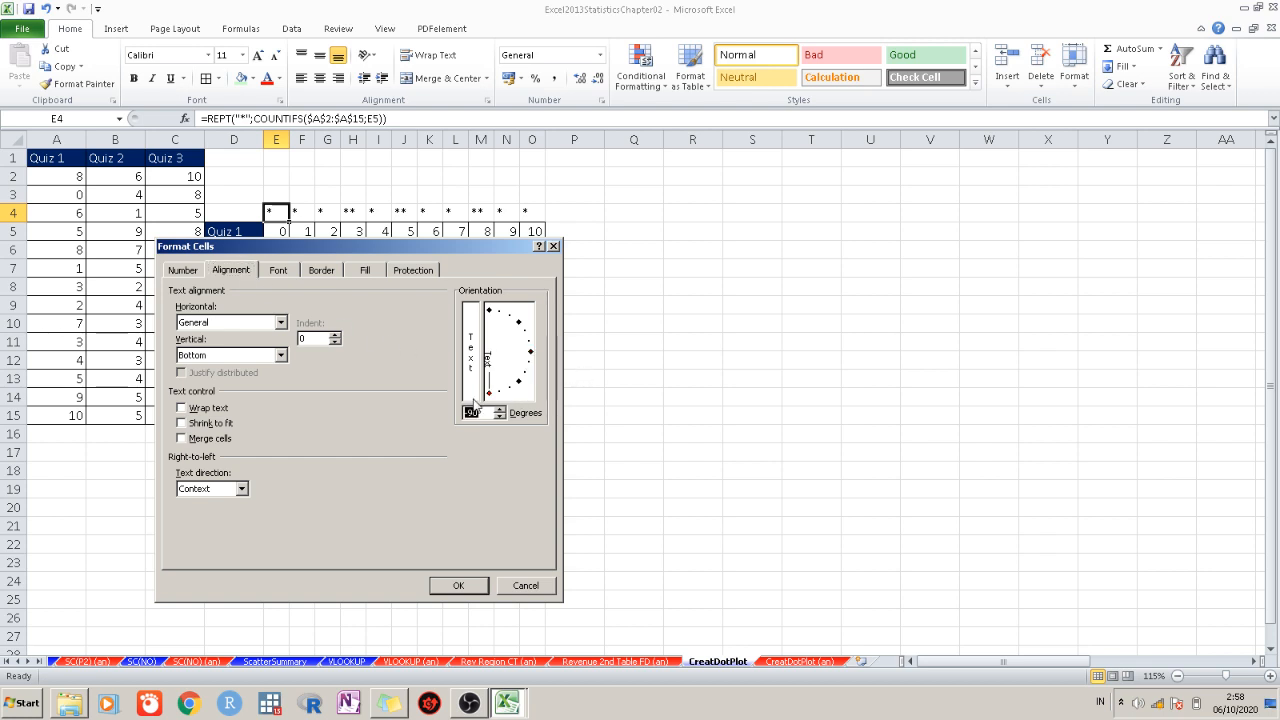
click(292, 273)
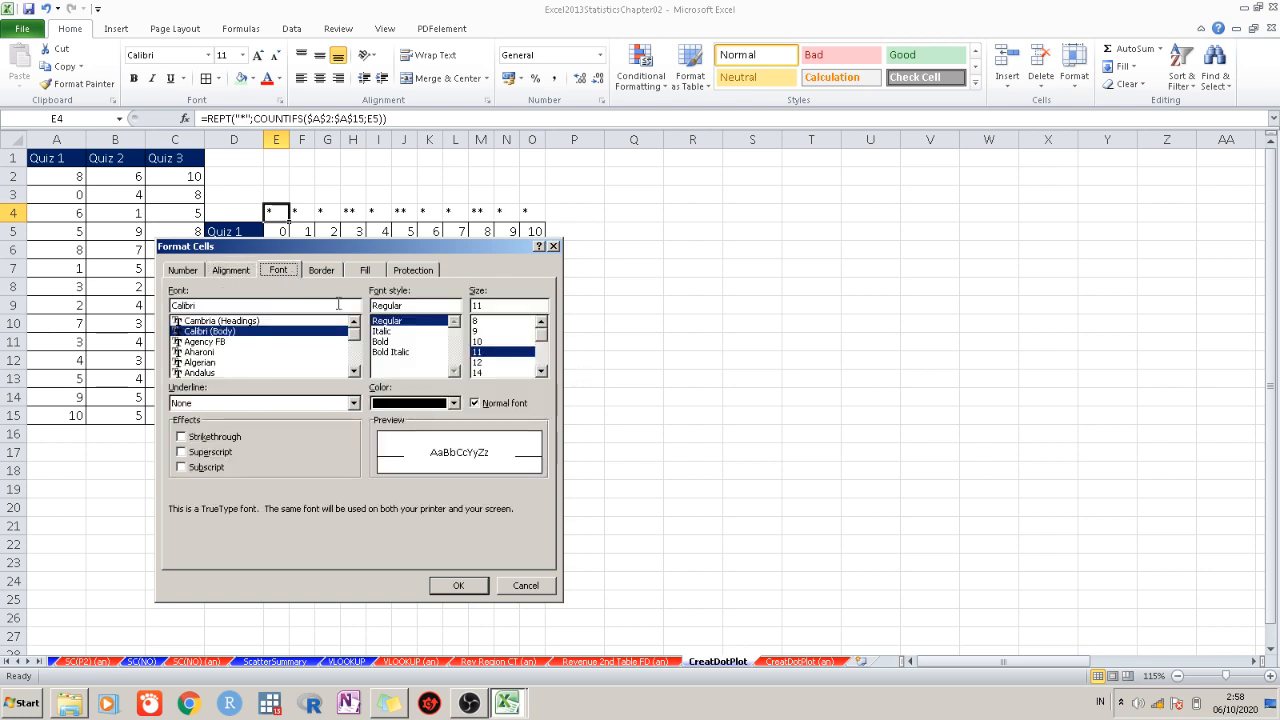
click(479, 373)
click(448, 404)
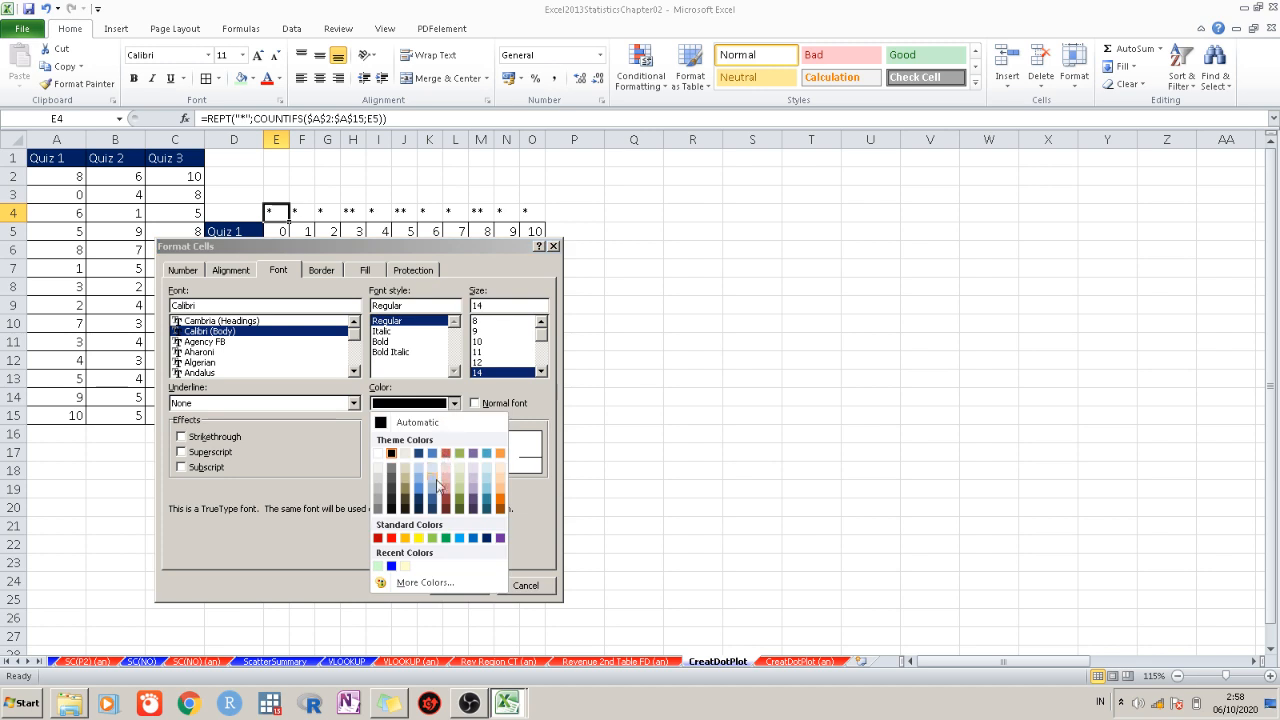
click(396, 538)
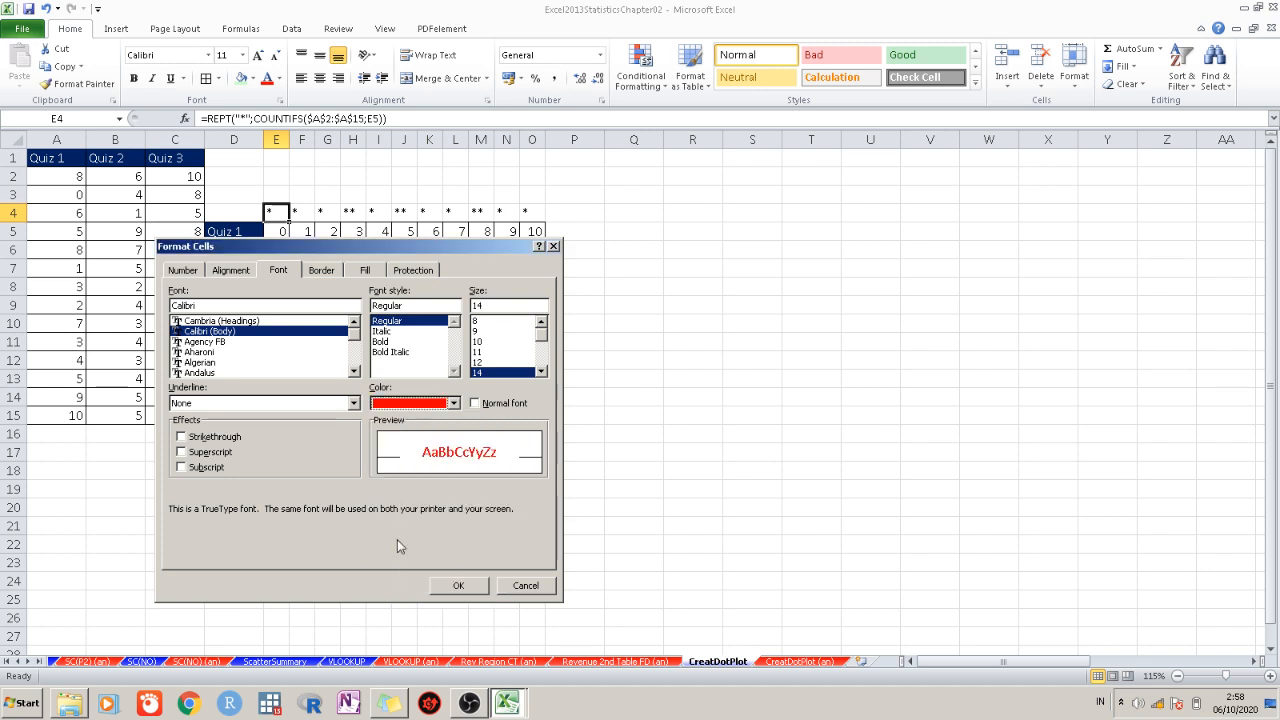
click(452, 585)
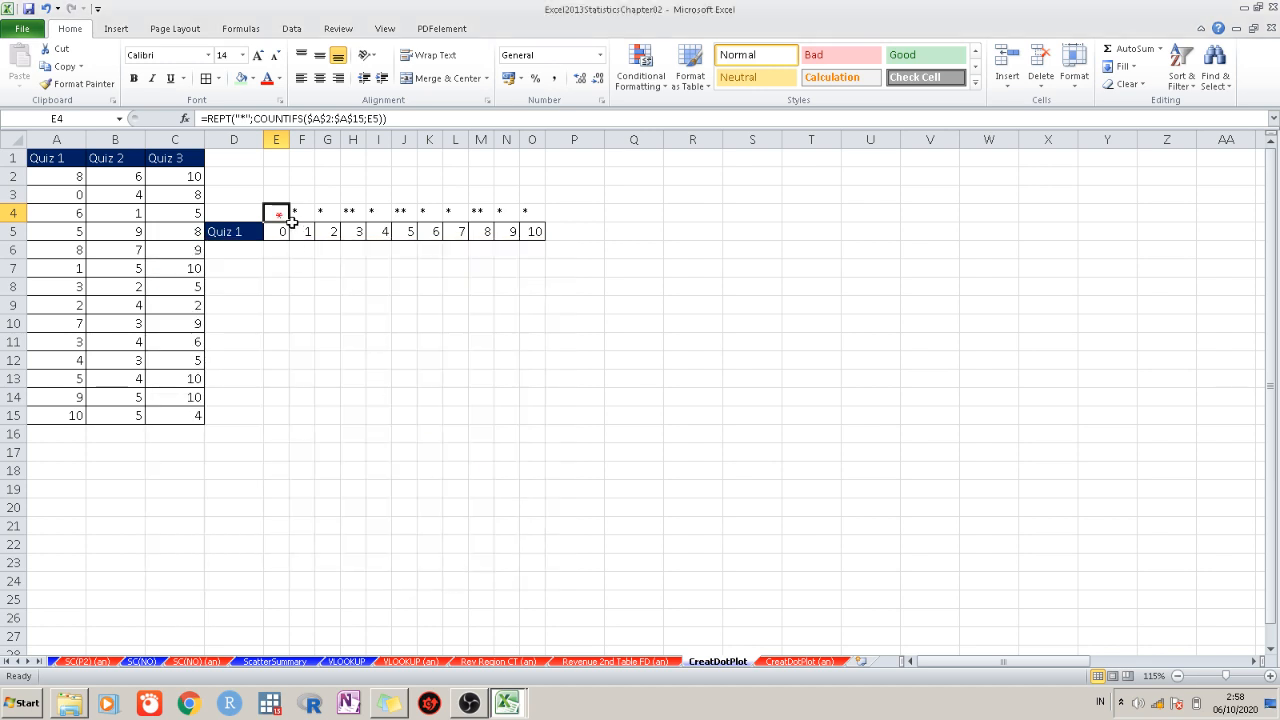
Try filling the formatted E4 across to O4, and undo the fill together with E4's formatting
drag(291, 222, 565, 236)
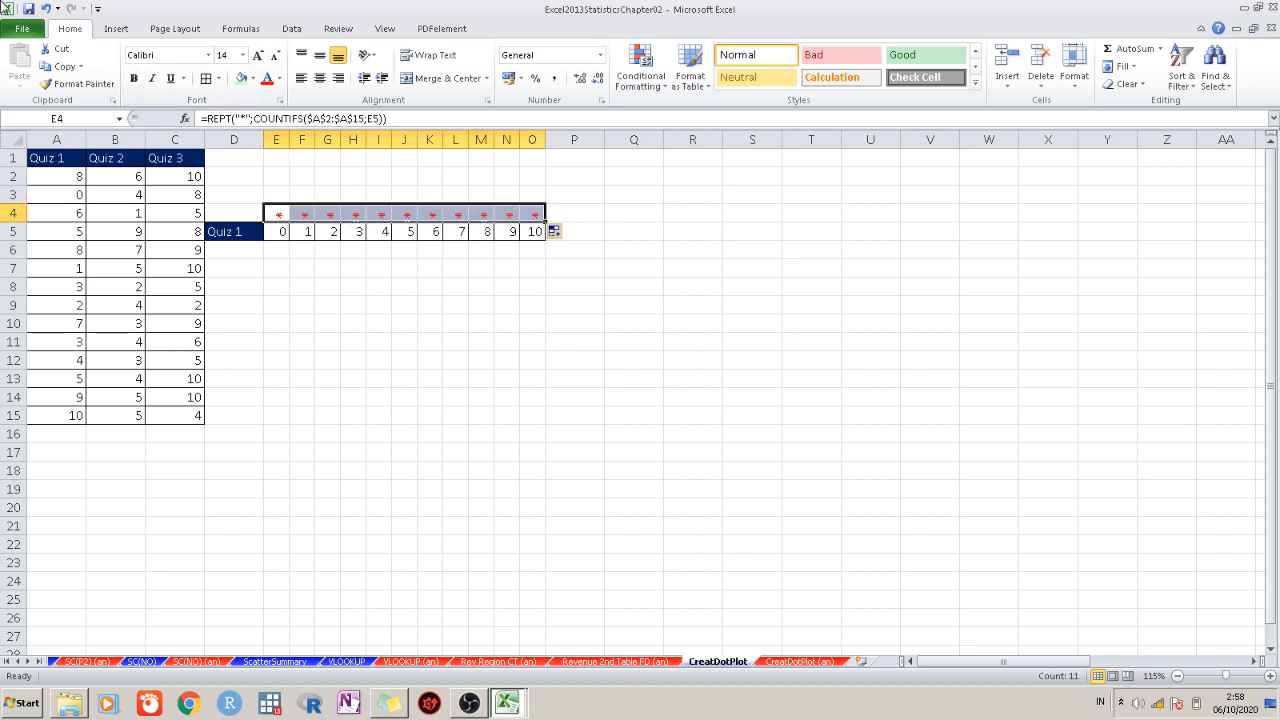
click(47, 8)
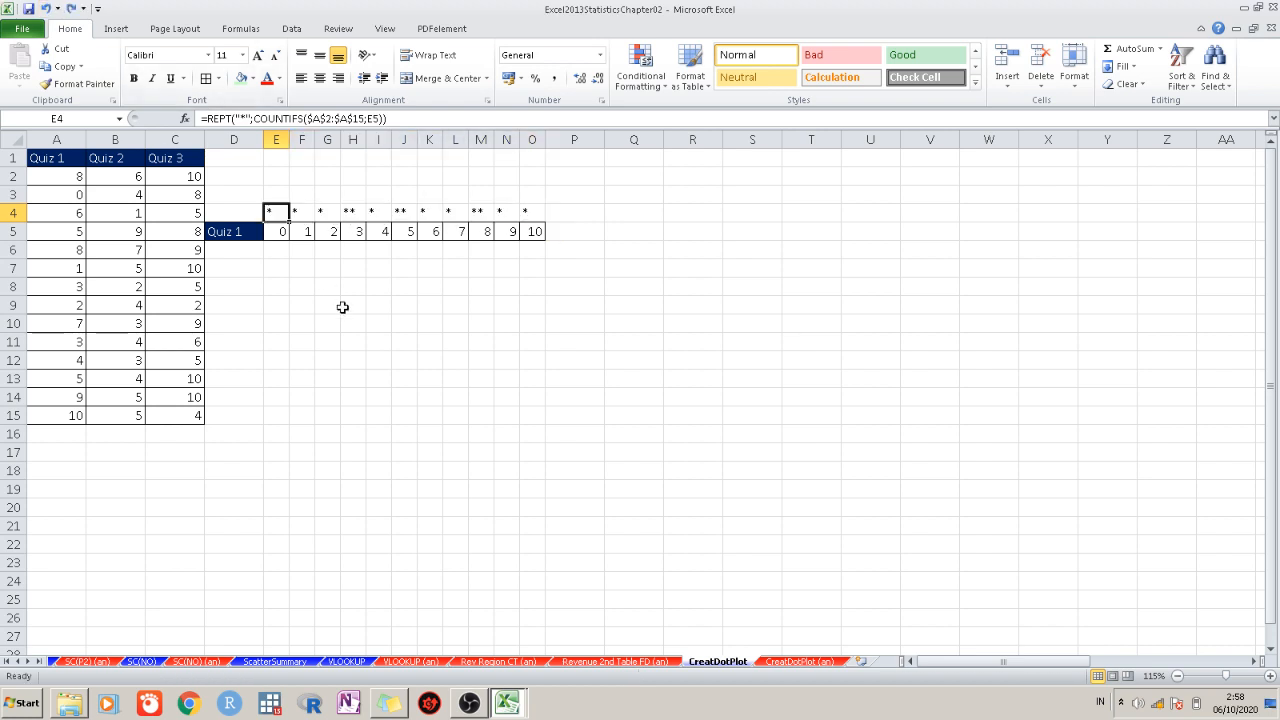
Set the text orientation of all asterisk cells E4:O4 to -90 degrees
drag(266, 214, 527, 212)
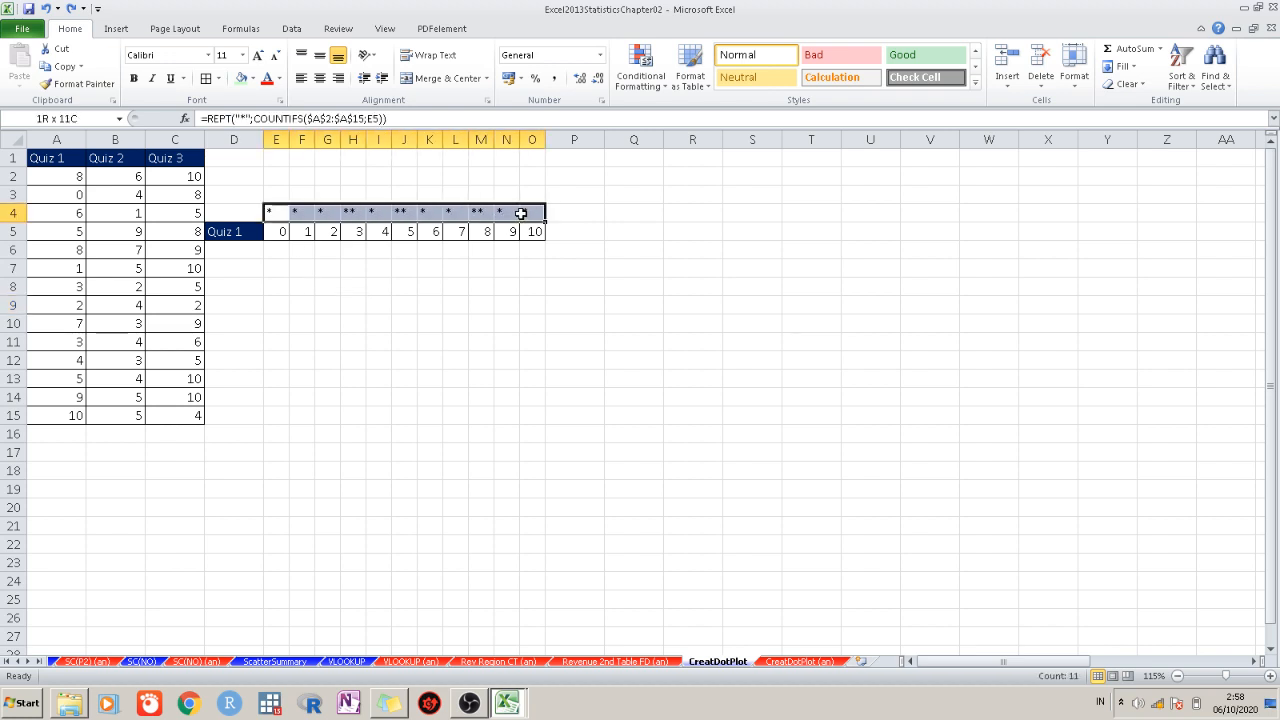
right_click(526, 213)
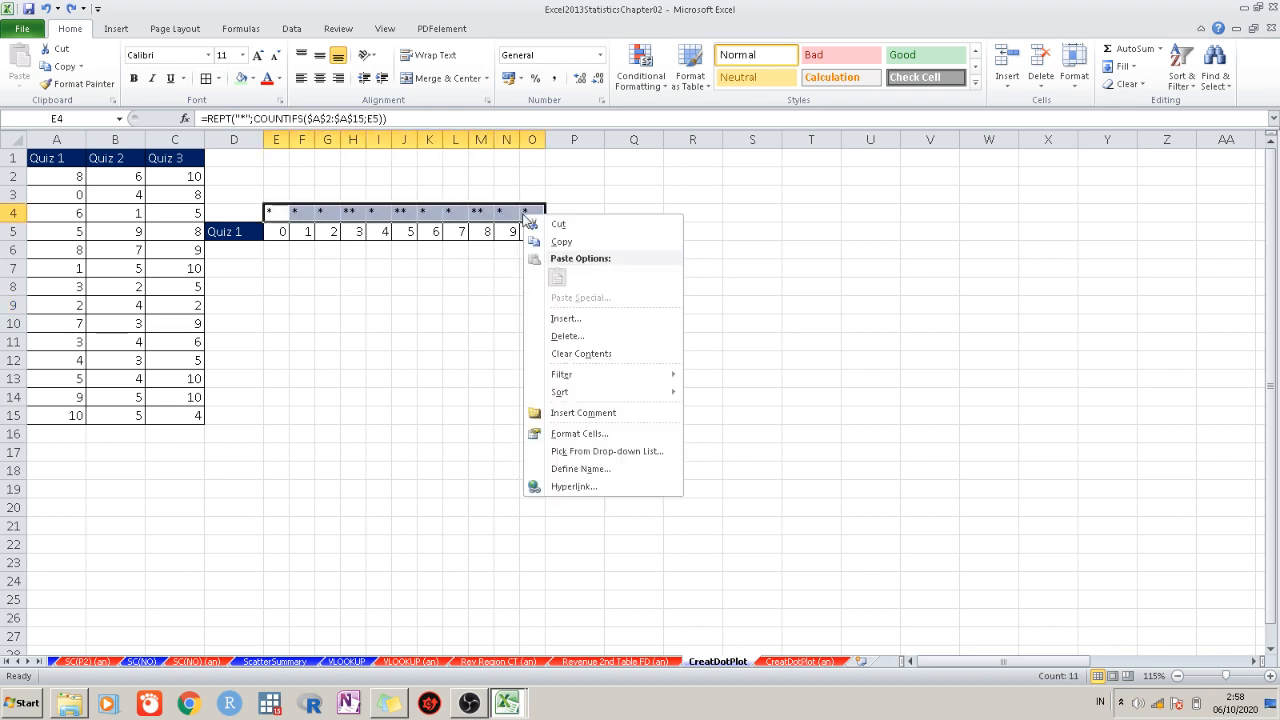
click(600, 434)
click(470, 275)
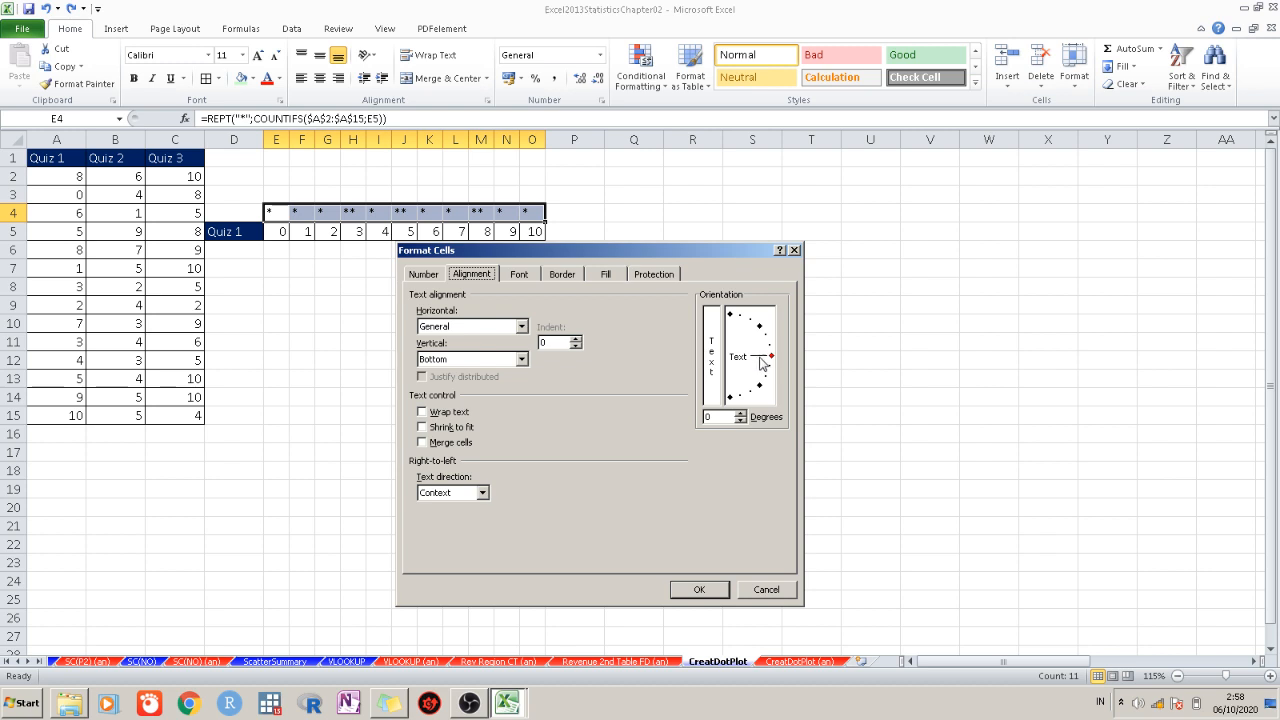
drag(768, 360, 728, 408)
click(562, 274)
click(489, 275)
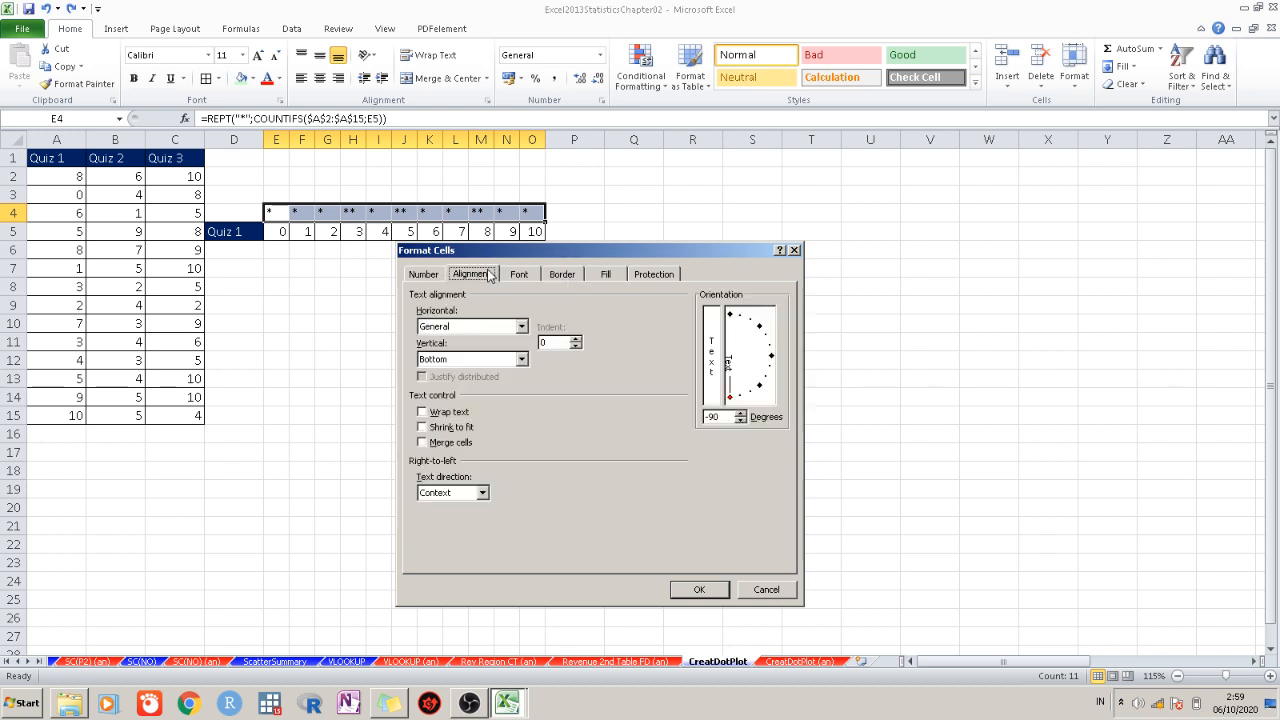
Set the font of E4:O4 to size 14 in red and apply the cell formatting
click(558, 280)
click(606, 278)
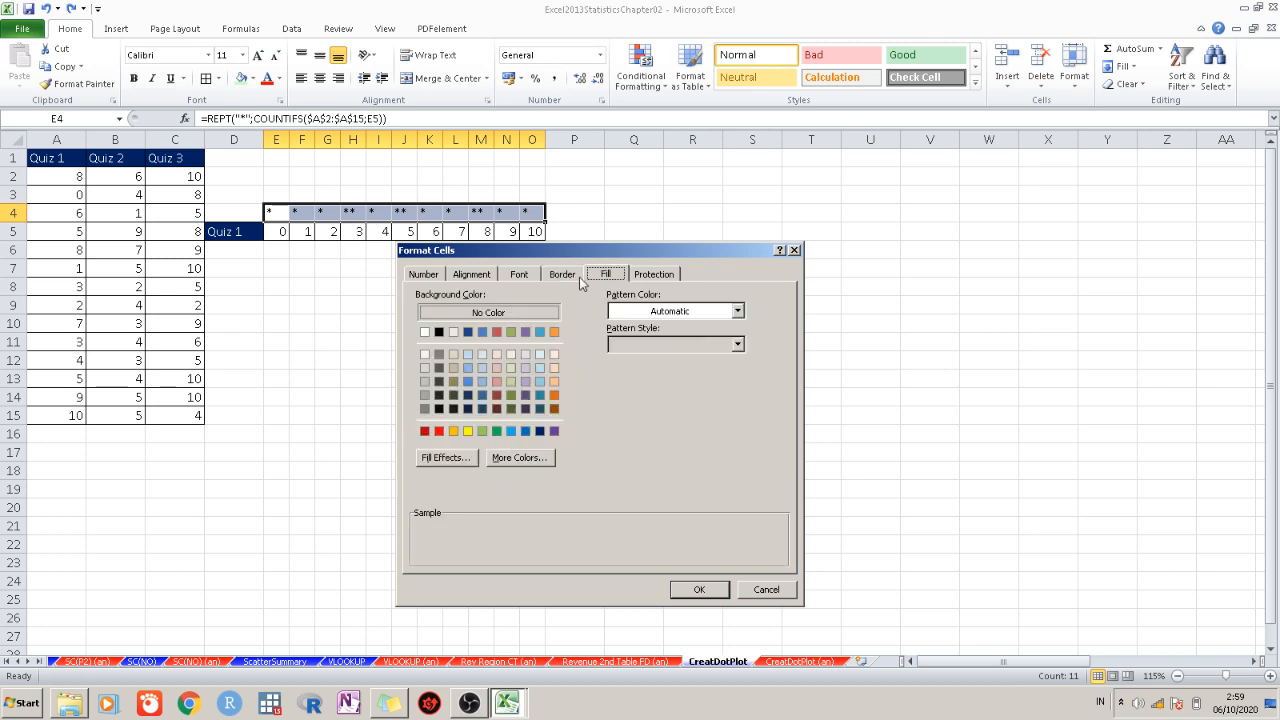
click(516, 280)
click(730, 376)
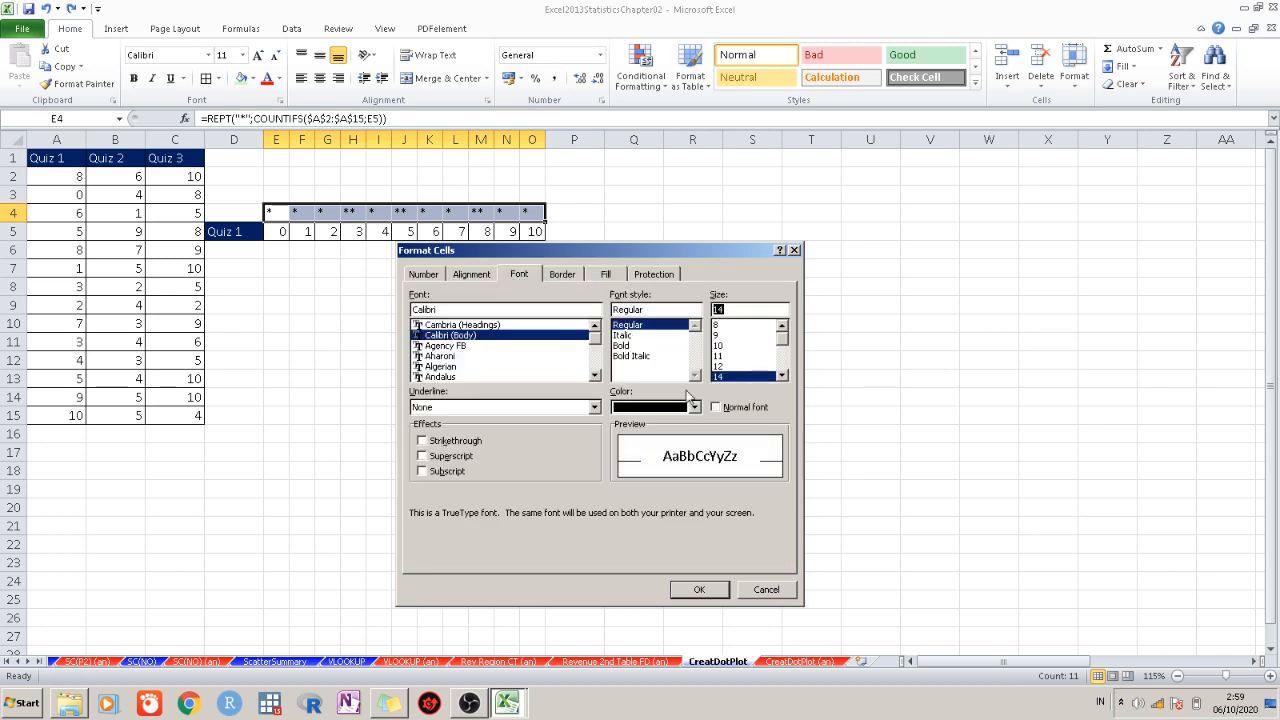
click(680, 407)
click(632, 542)
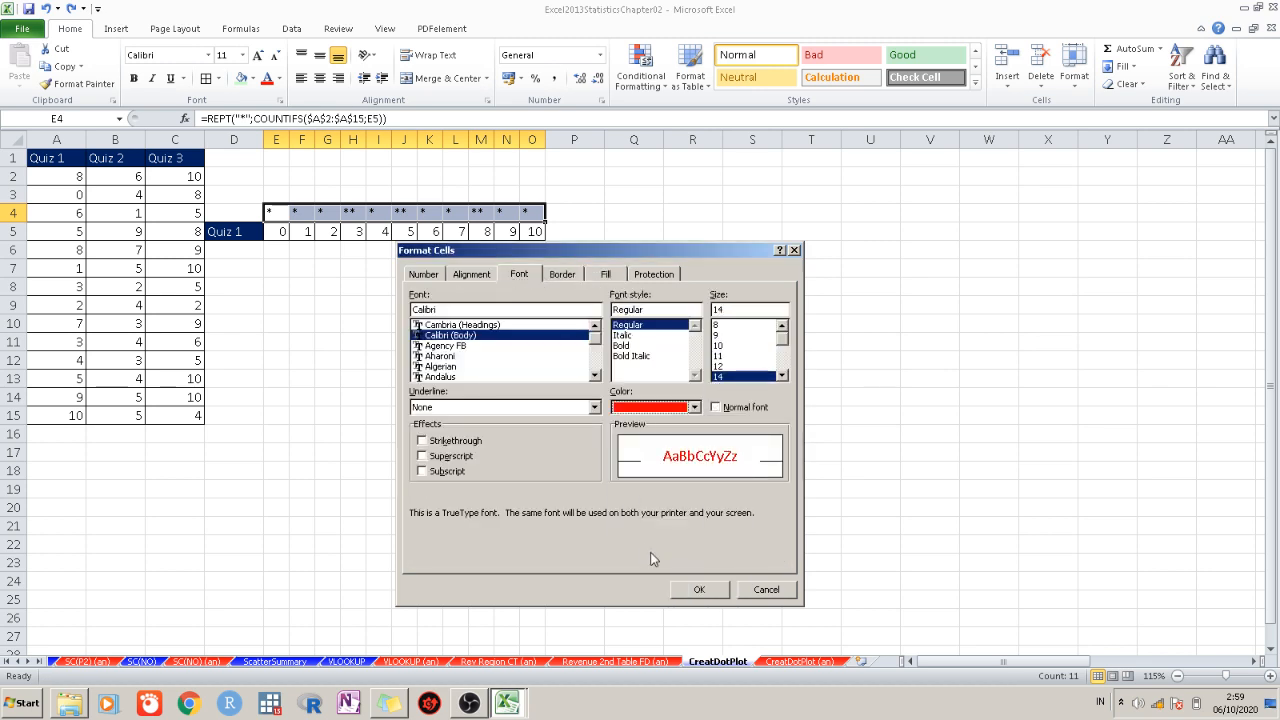
click(689, 594)
click(594, 444)
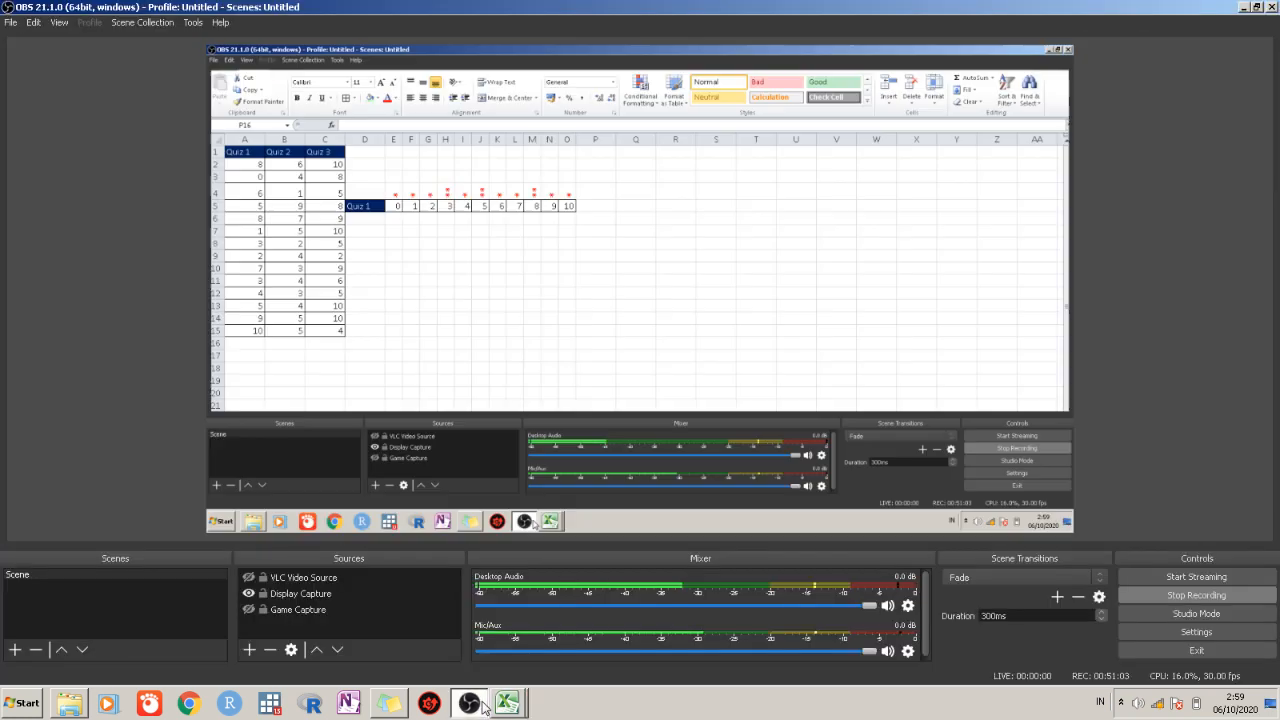
click(483, 706)
click(483, 706)
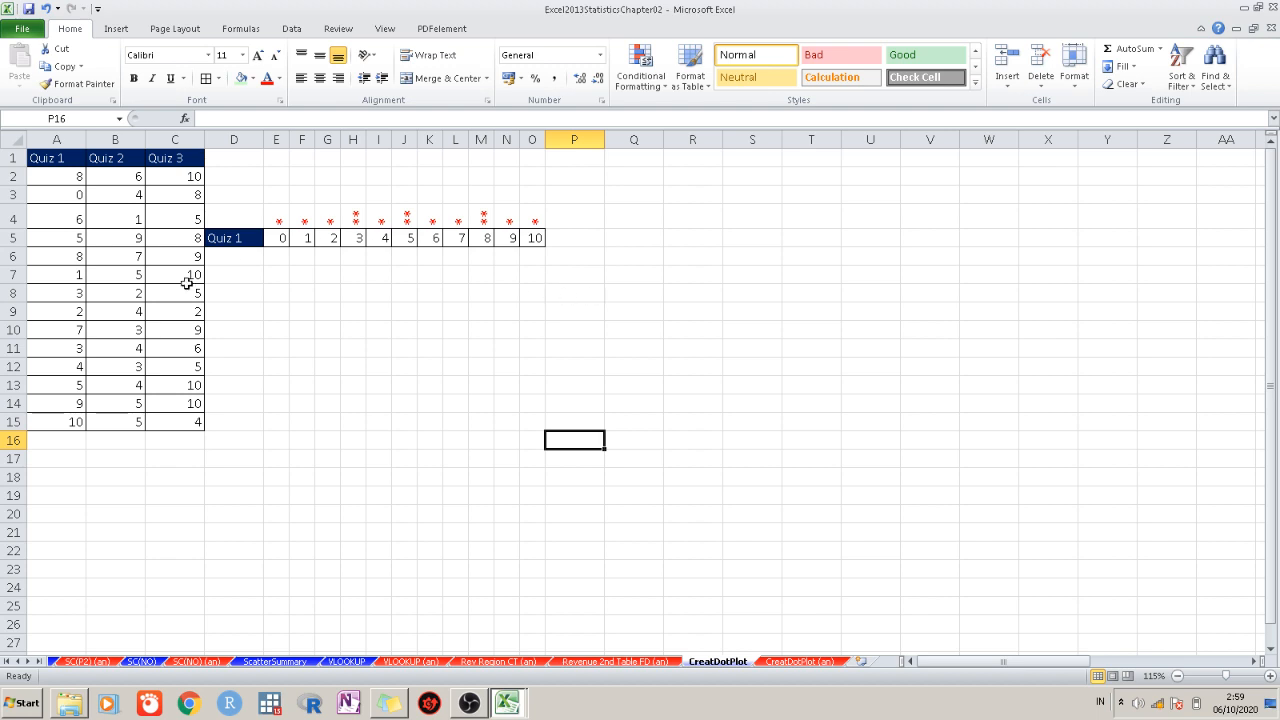
Copy the Quiz 1 label and its scores in D5:O5 and paste them at D9 and at D14
click(115, 160)
right_click(117, 162)
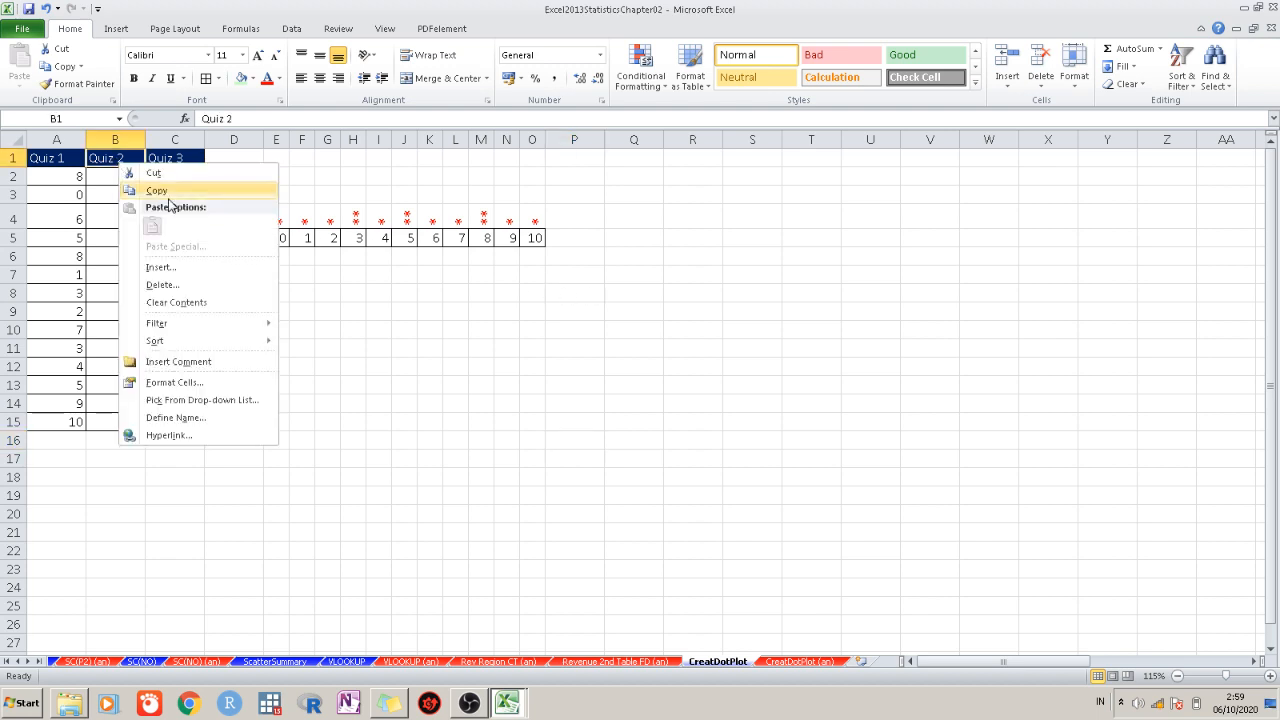
drag(235, 240, 535, 243)
right_click(535, 243)
click(514, 271)
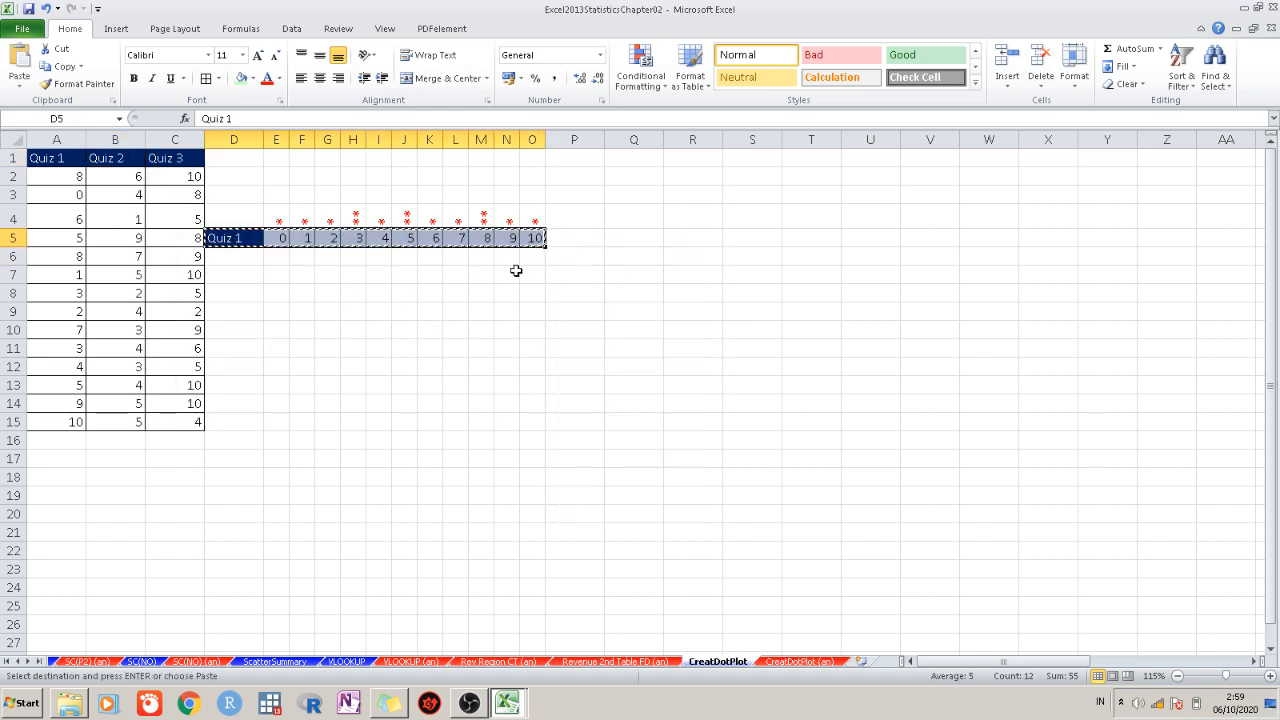
click(234, 313)
right_click(234, 313)
click(266, 375)
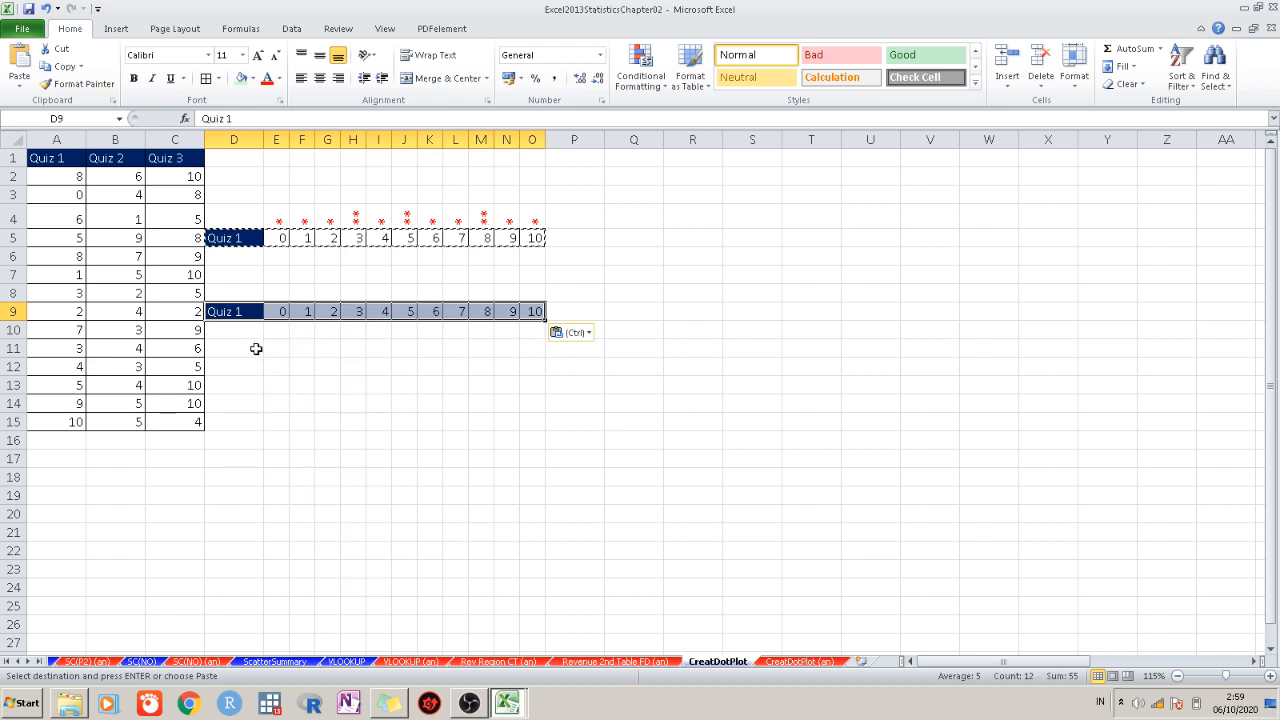
right_click(243, 406)
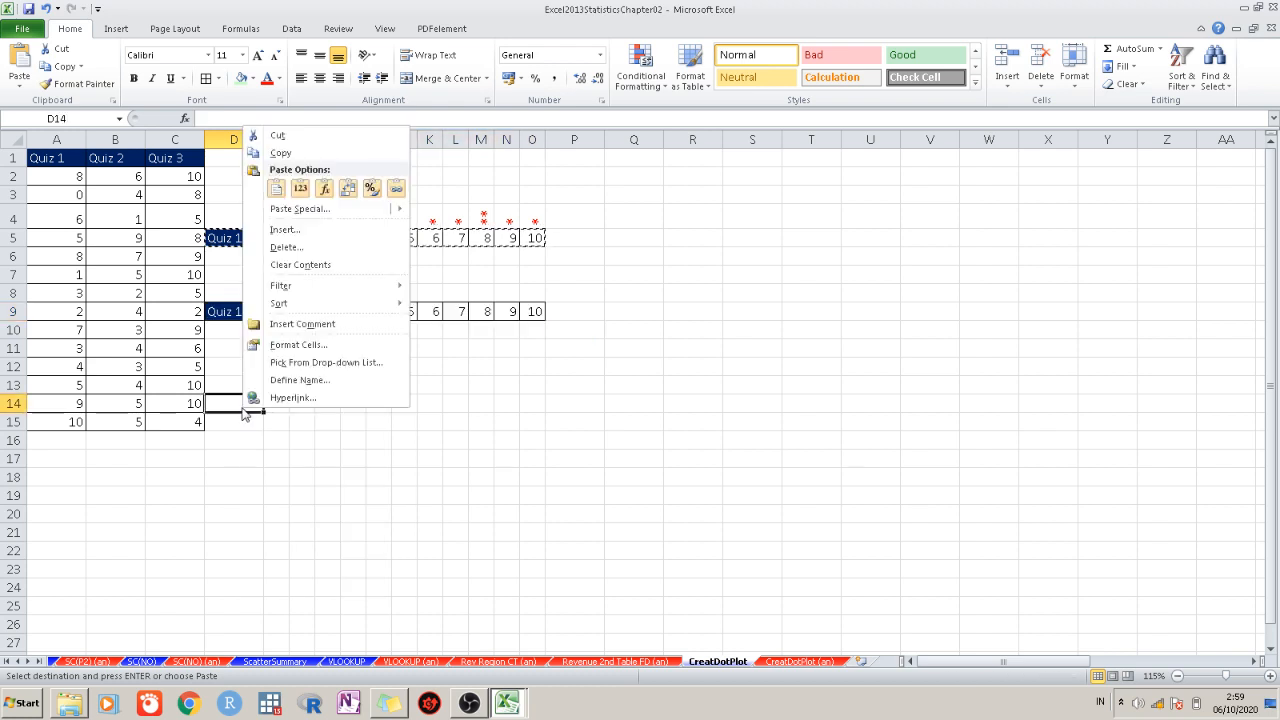
click(277, 190)
click(688, 382)
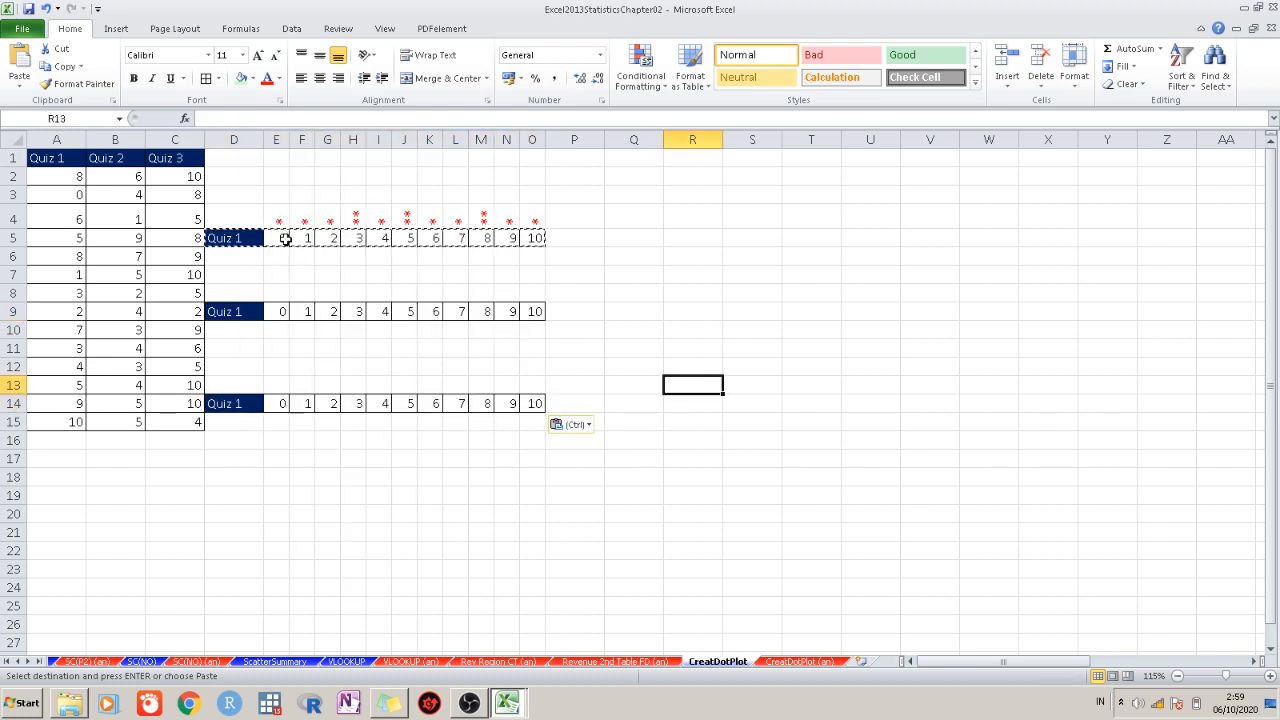
Copy the text of the REPT formula in E4 and leave the cell's formula as it was
click(684, 235)
double_click(277, 218)
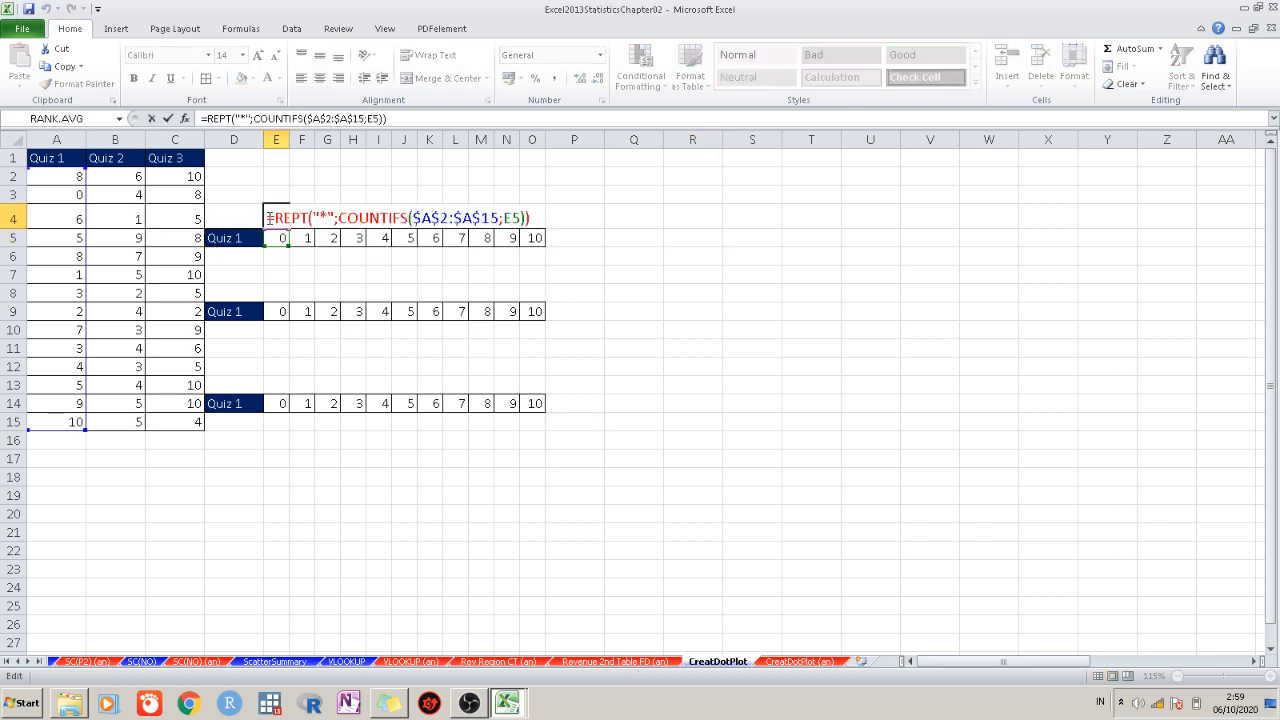
drag(266, 218, 532, 218)
right_click(491, 220)
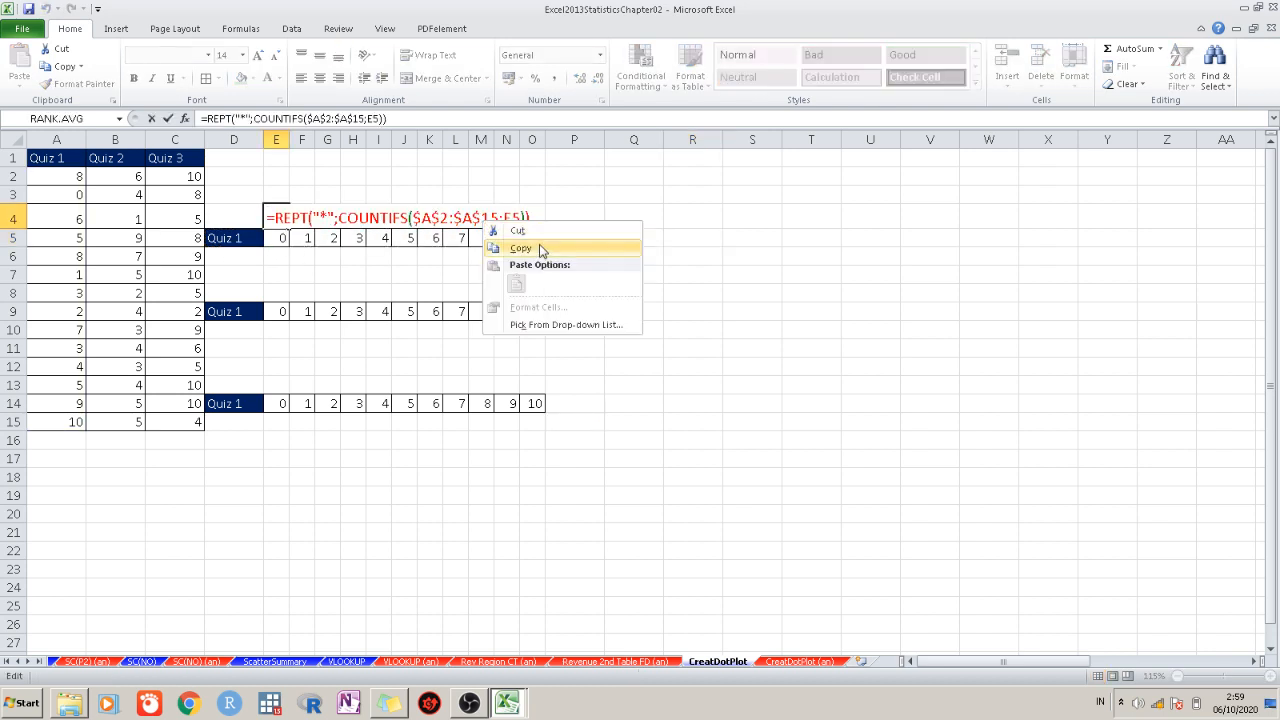
click(543, 249)
text(=)
click(505, 477)
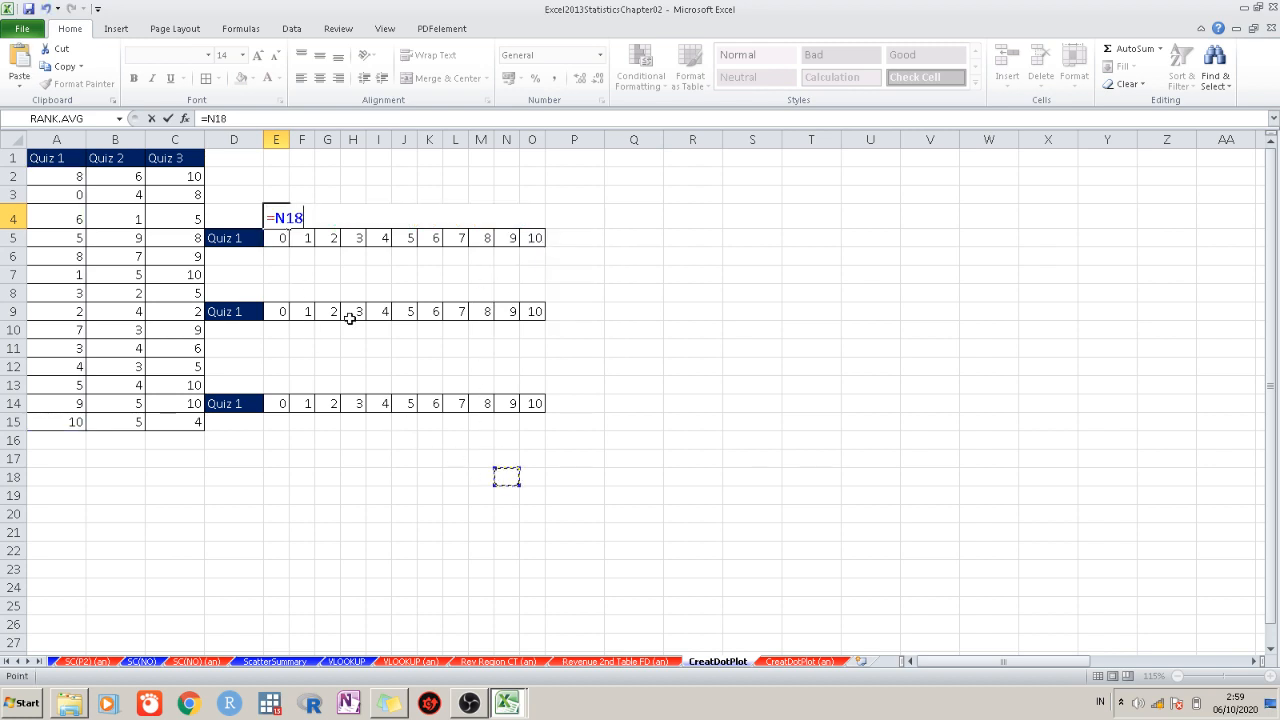
key(Escape)
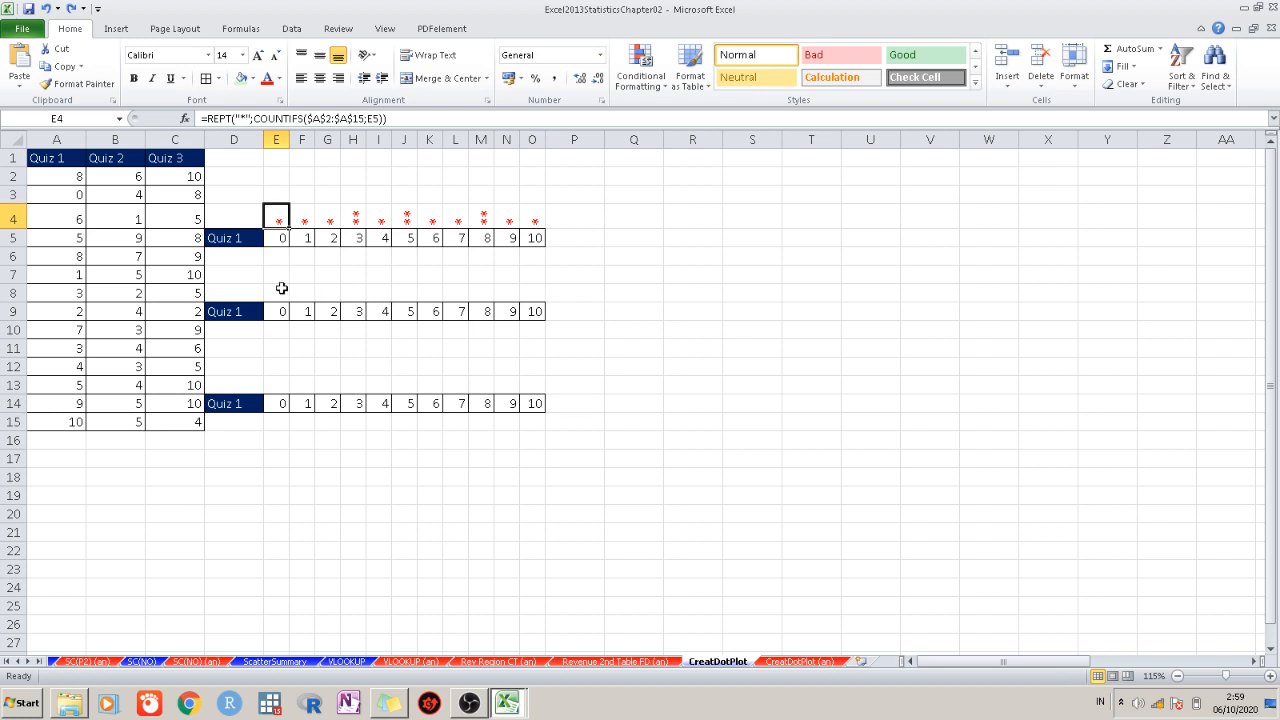
Rename the copied labels to Quiz 2 in D9 and Quiz 3 in D14
click(262, 312)
click(257, 312)
double_click(257, 312)
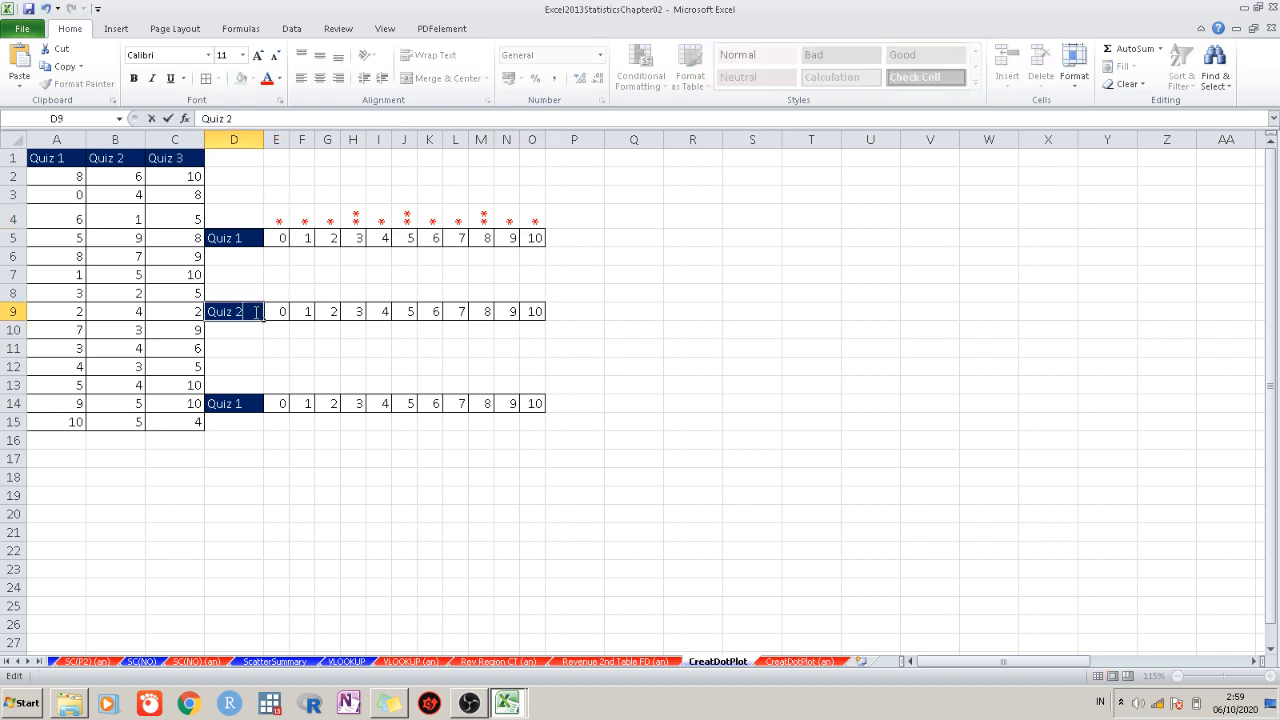
click(251, 403)
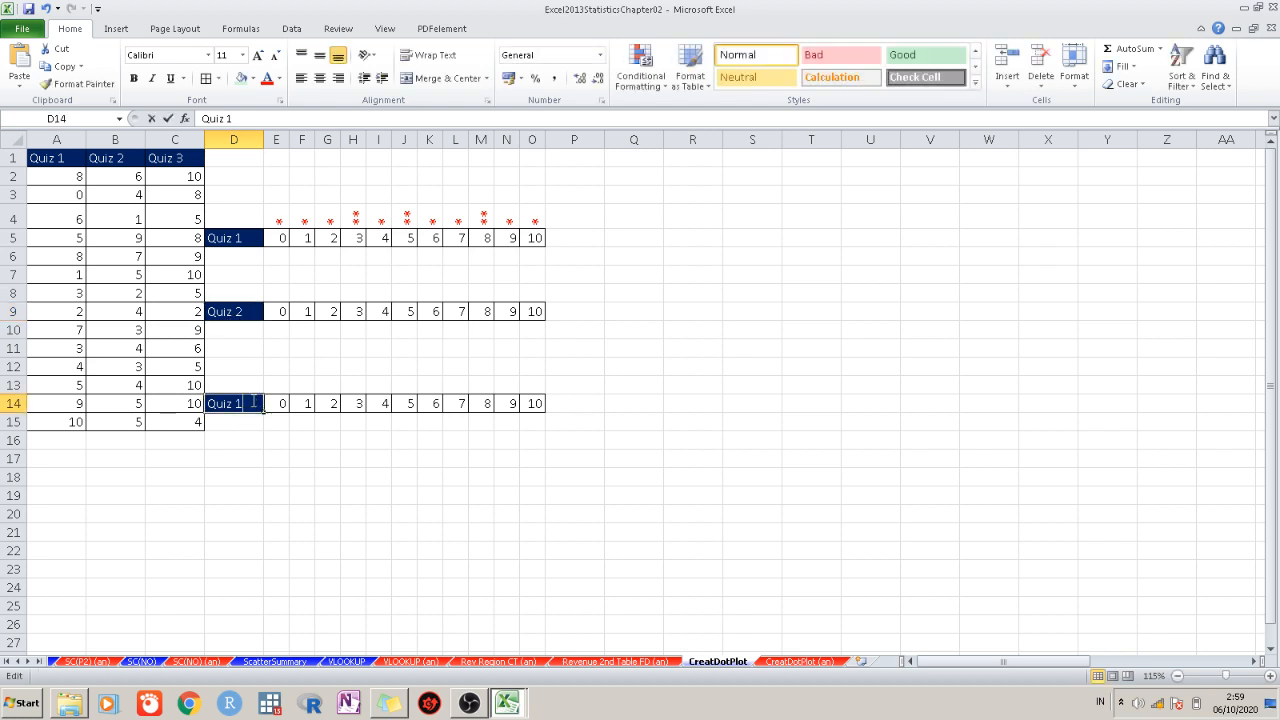
double_click(254, 403)
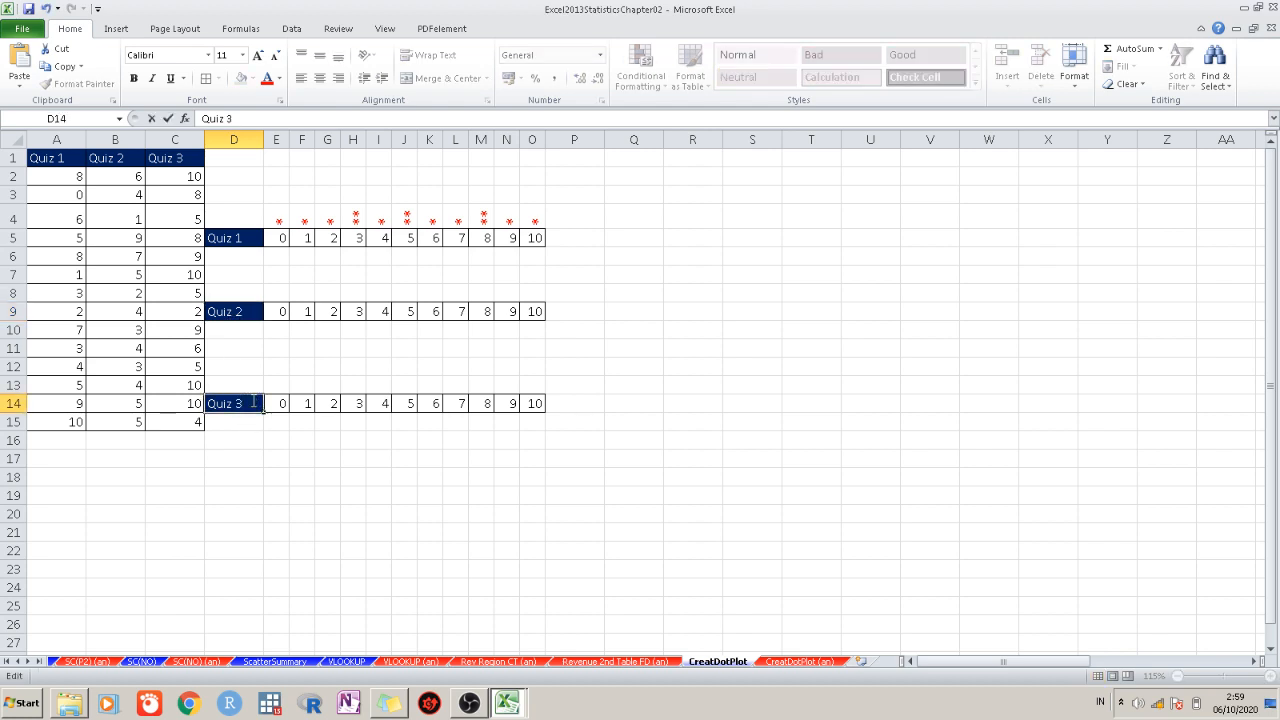
Paste the copied formula into E8 and change its range to the Quiz 2 scores, giving =REPT("*";COUNTIFS($B$2:$B$15;E5))
click(284, 292)
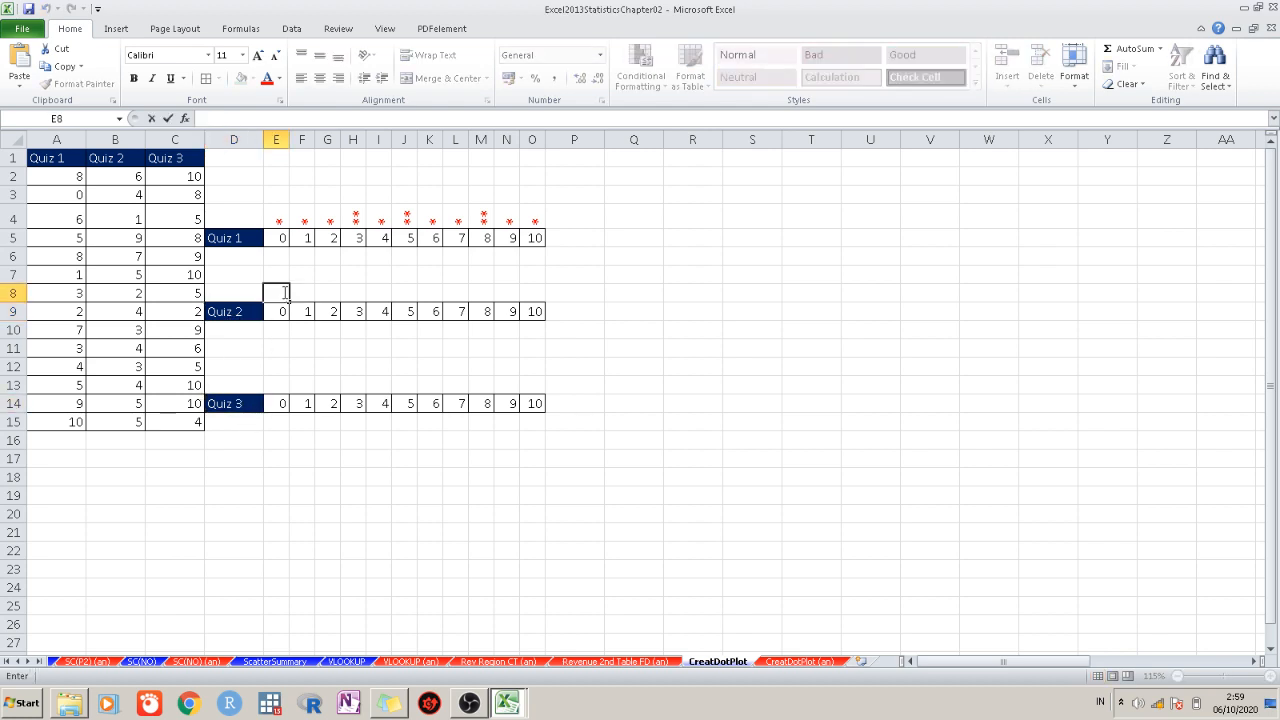
key(ctrl+v)
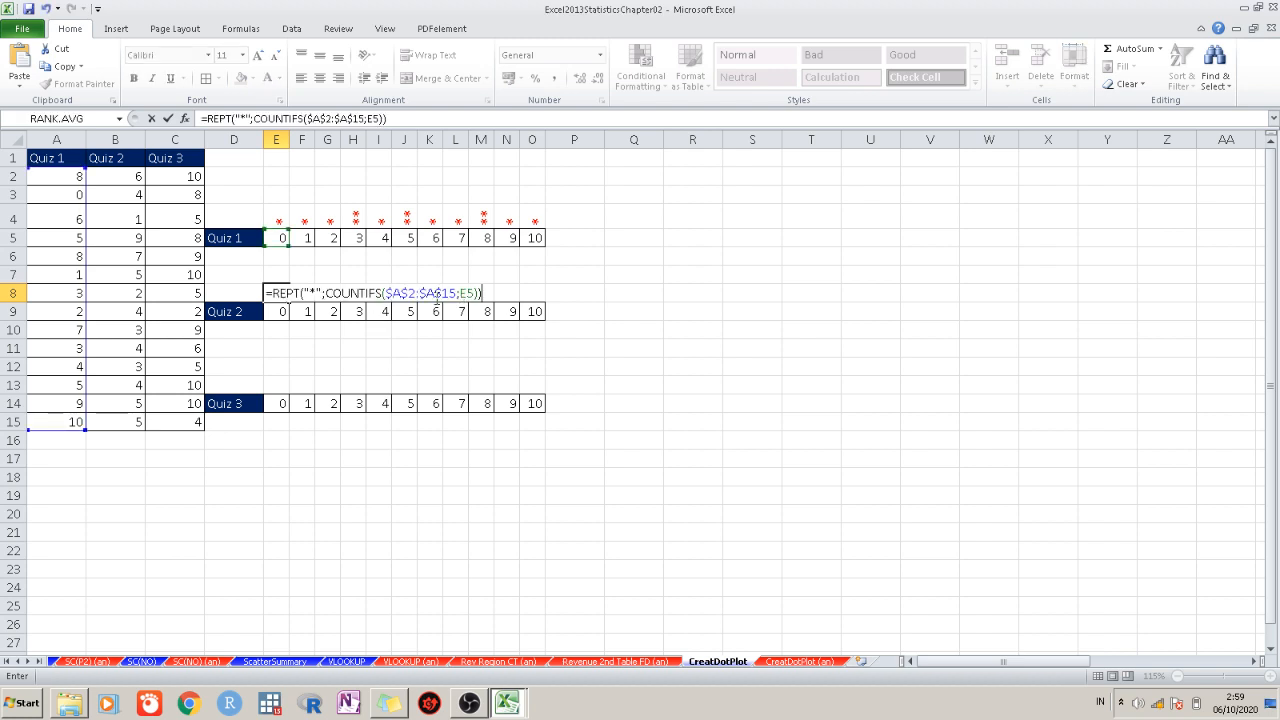
click(388, 292)
double_click(421, 292)
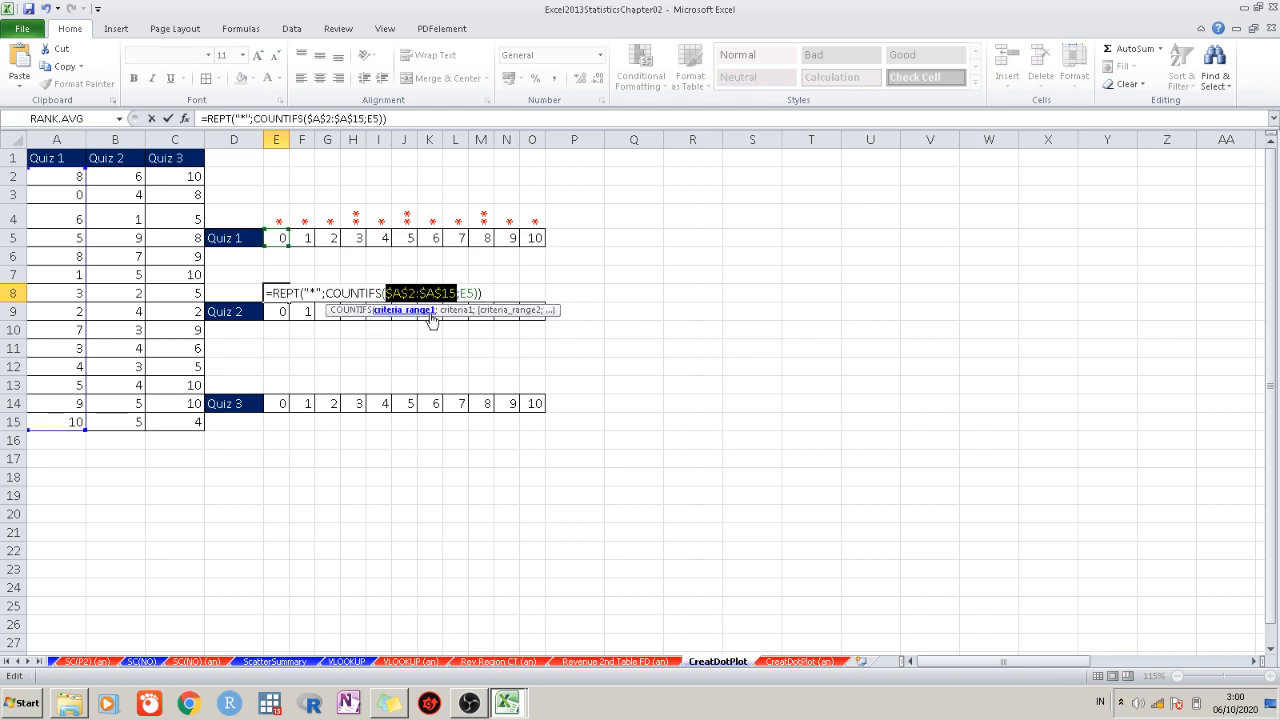
click(136, 173)
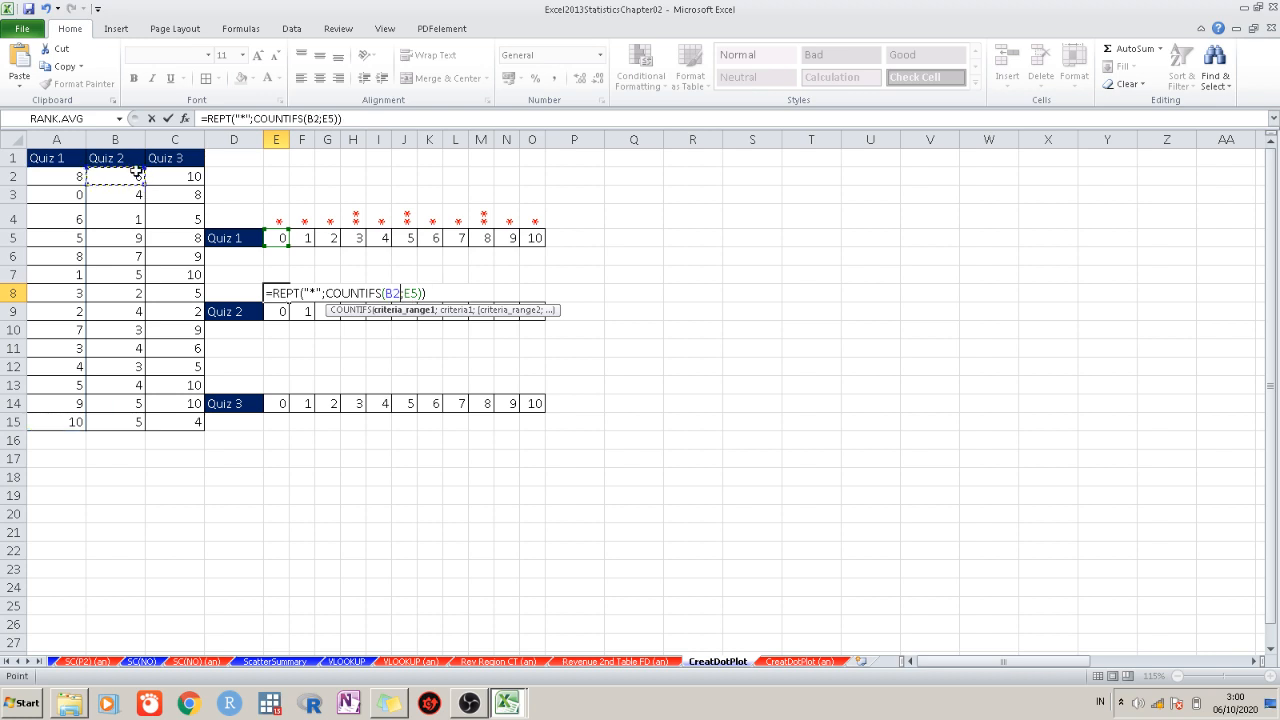
key(ctrl+shift+Down)
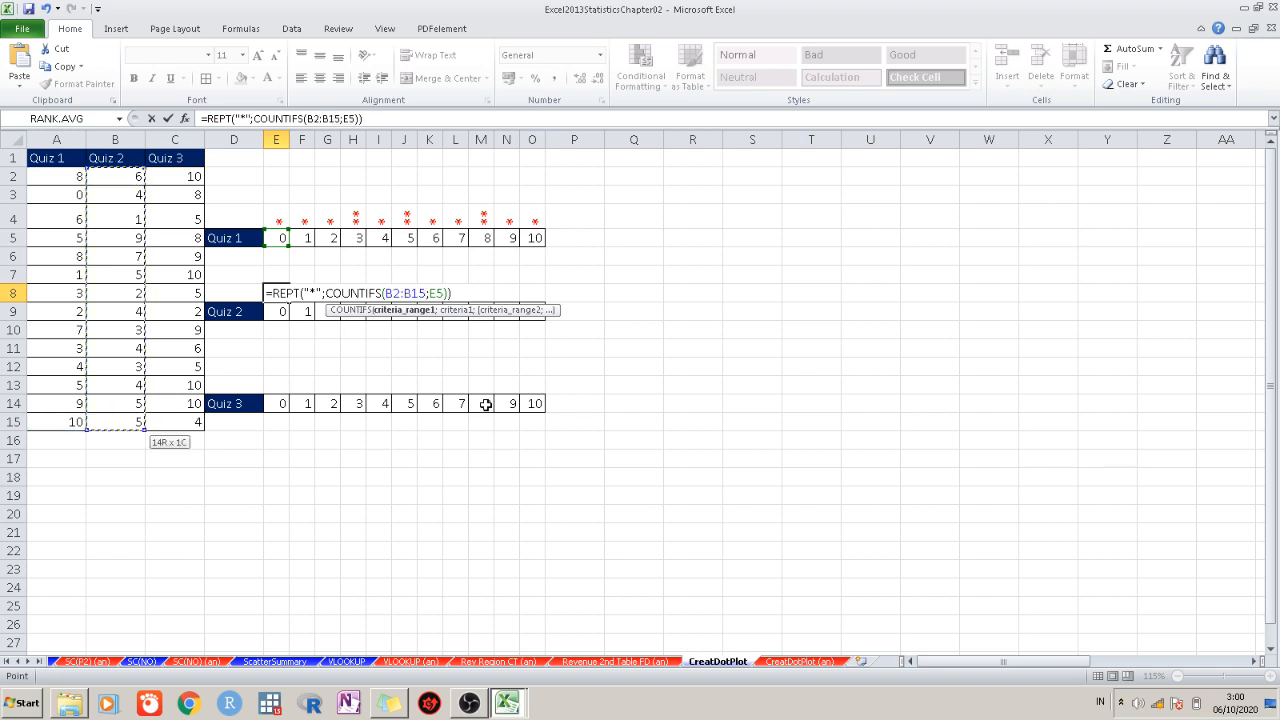
key(F4)
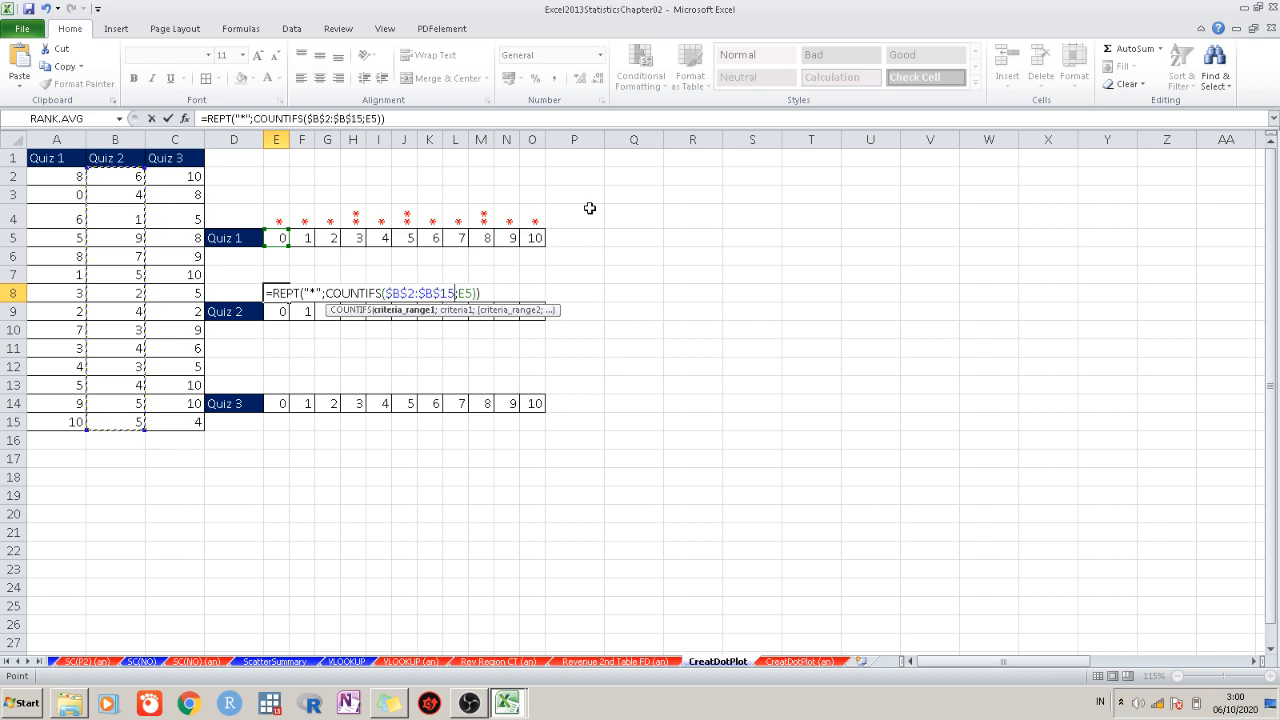
key(Return)
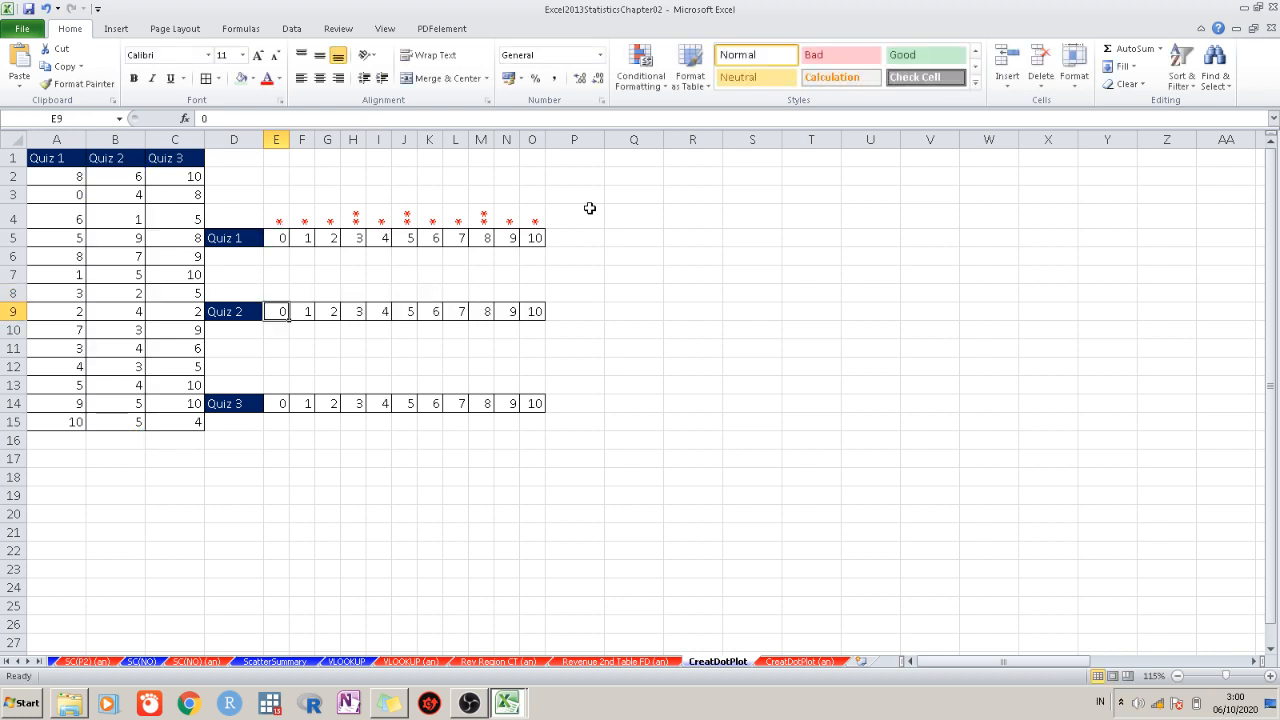
Fill the Quiz 2 formula from E8 across to O8
click(281, 293)
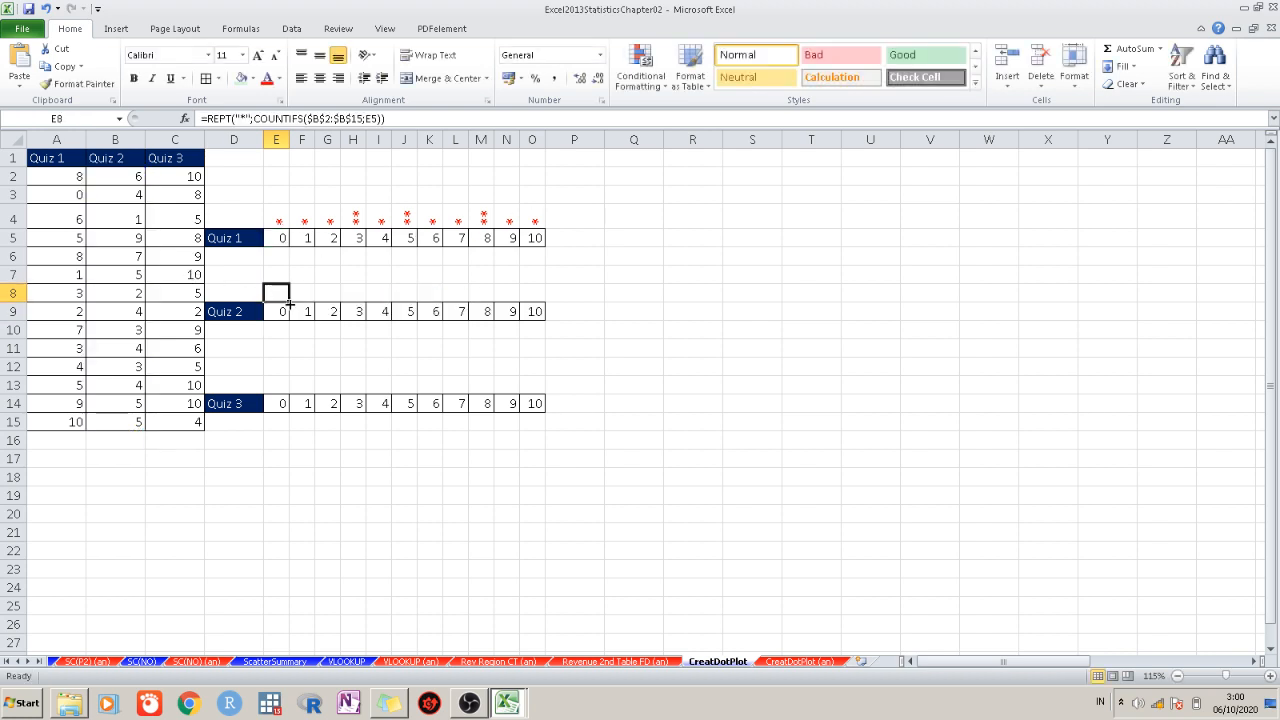
drag(288, 300, 549, 317)
click(689, 351)
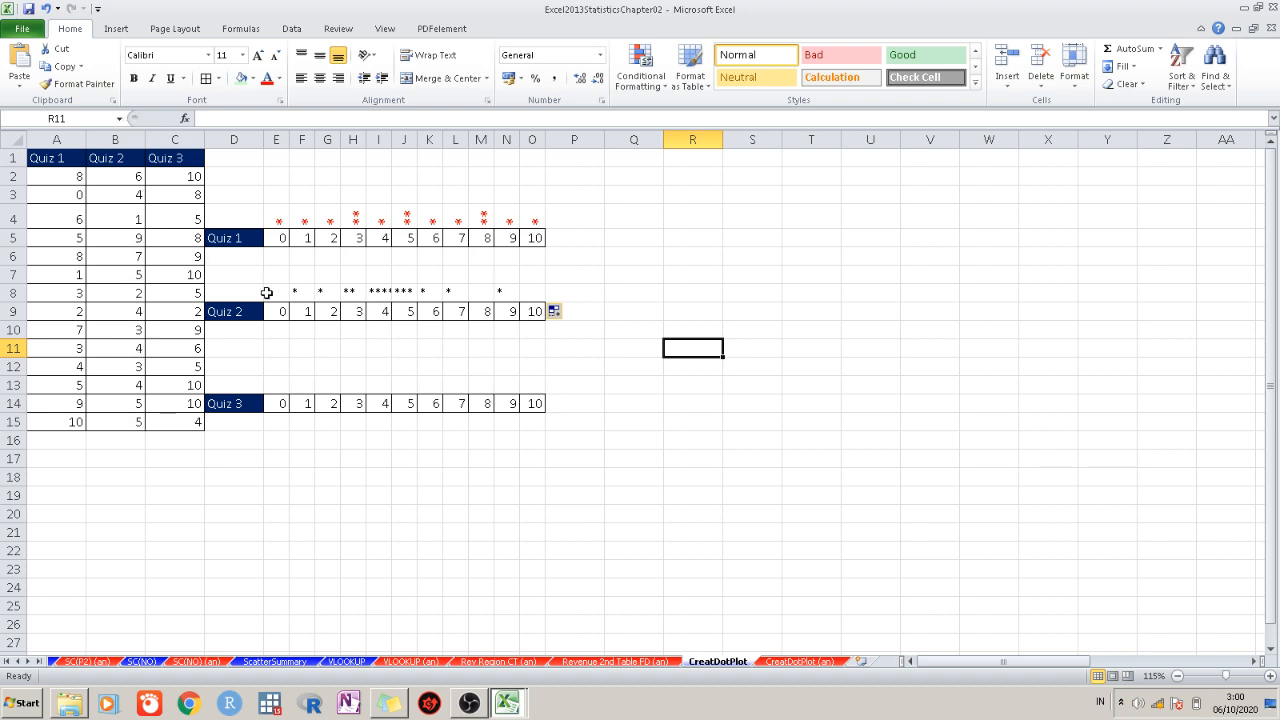
Format the Quiz 2 asterisk cells E8:O8 with a size 14 red font and a text orientation of -90 degrees
drag(267, 292, 530, 292)
right_click(530, 296)
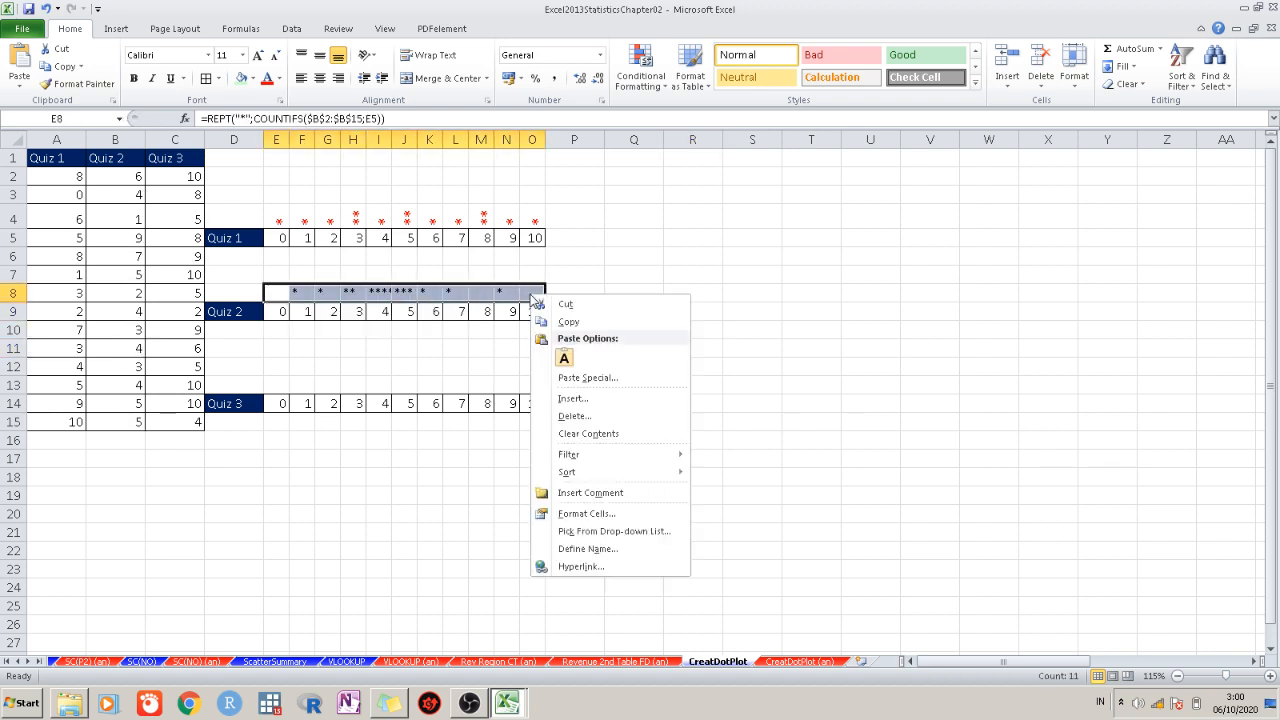
click(600, 513)
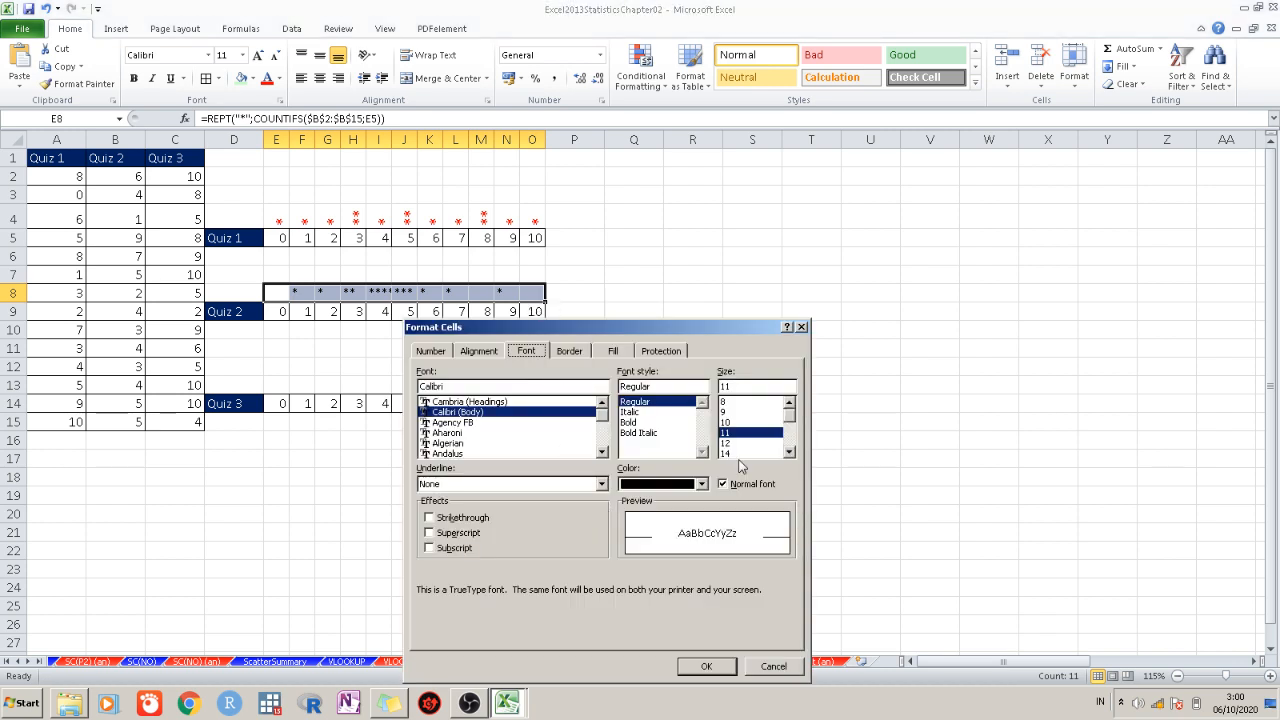
click(735, 454)
click(668, 484)
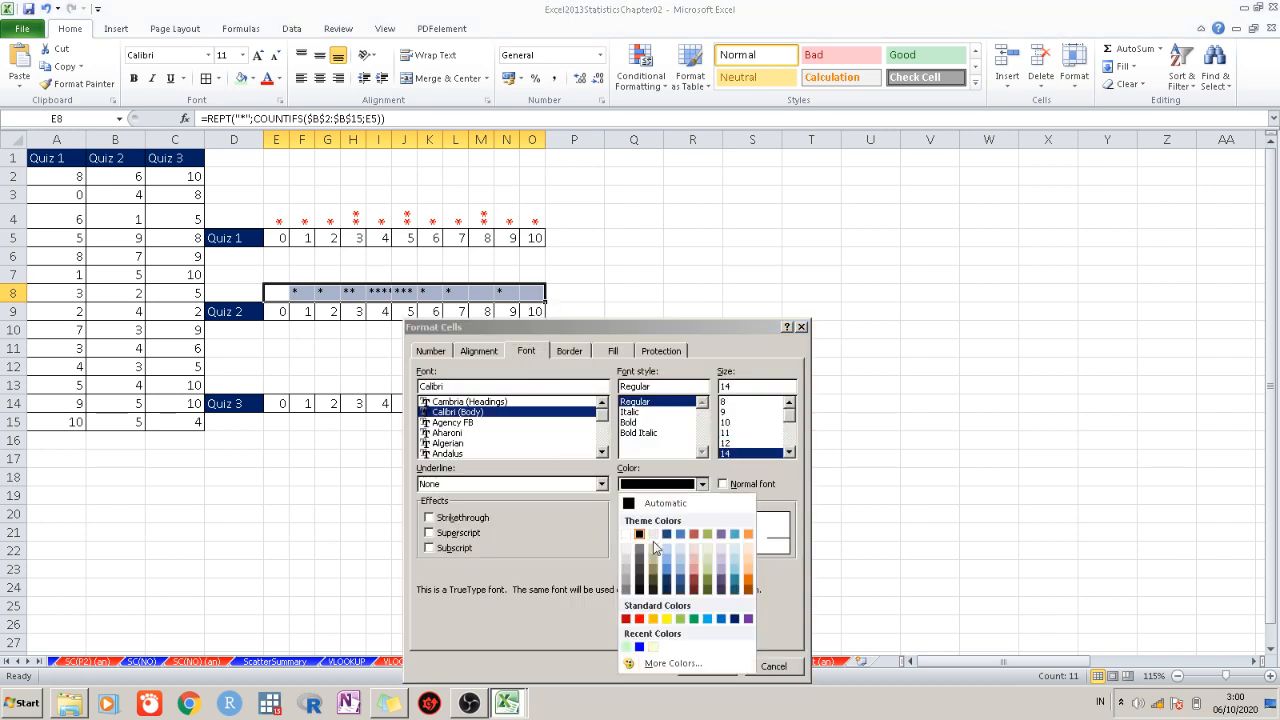
click(643, 608)
click(470, 352)
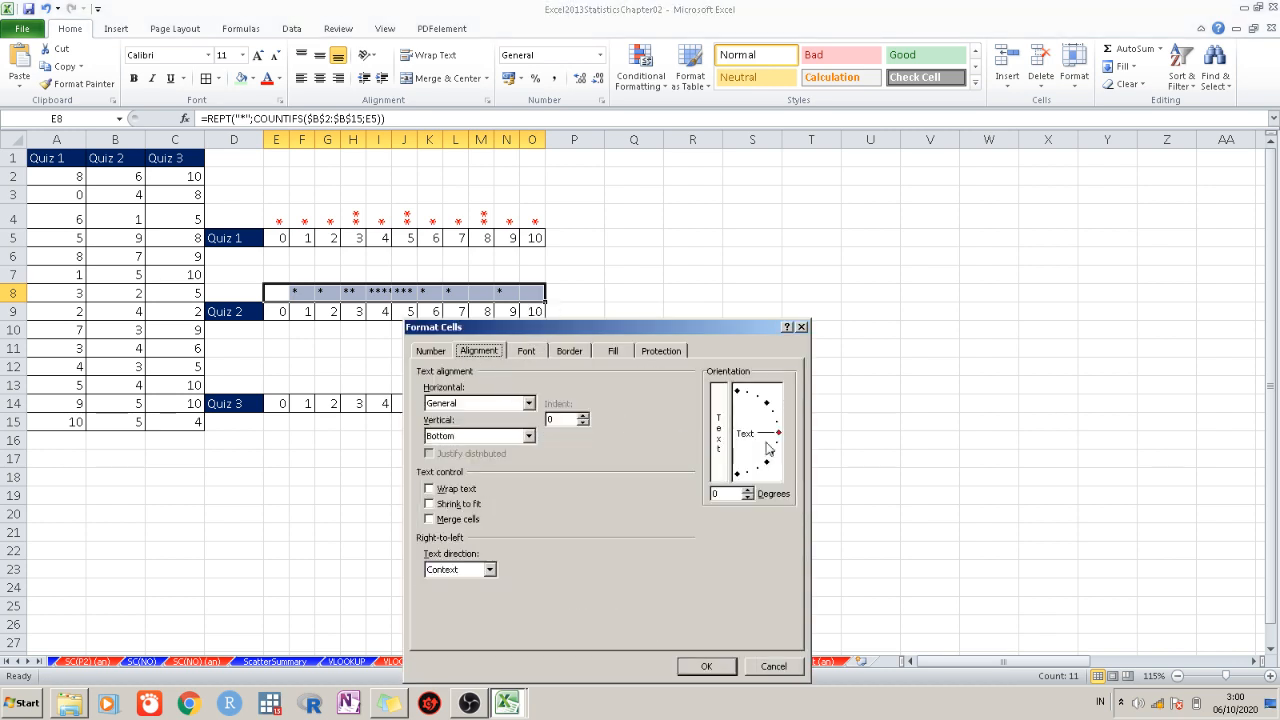
drag(779, 436, 736, 501)
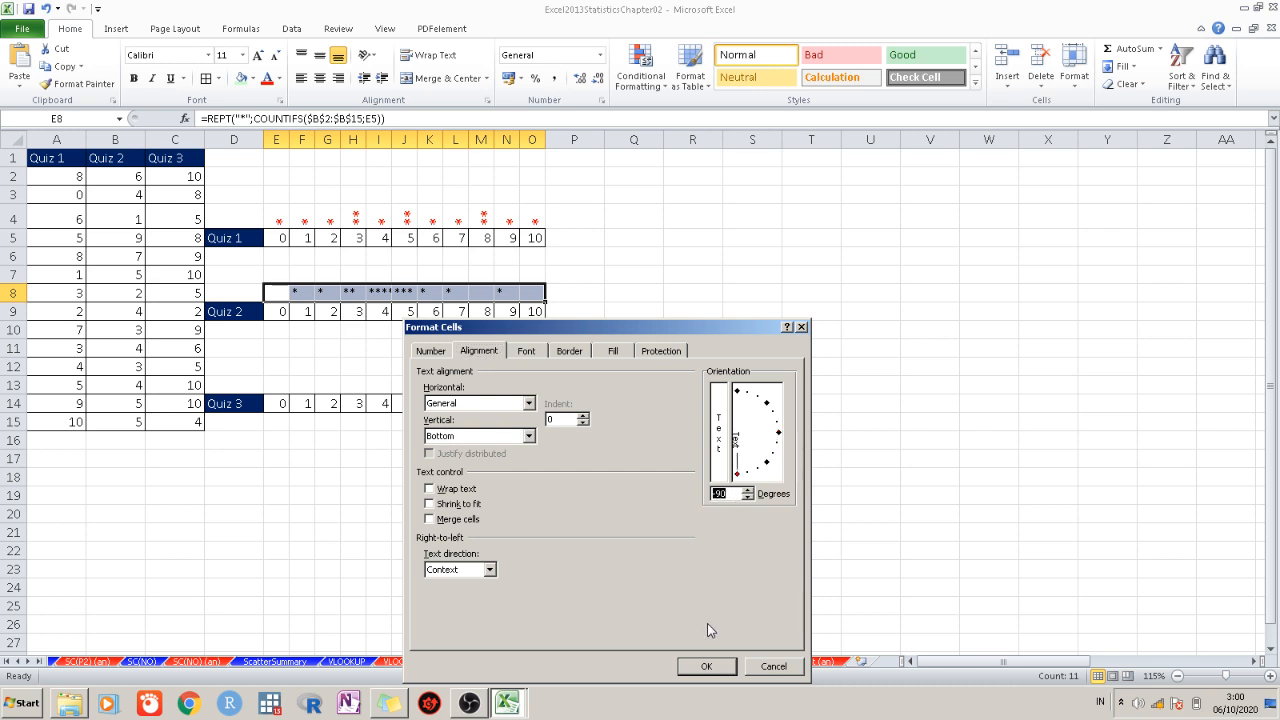
click(712, 667)
click(771, 501)
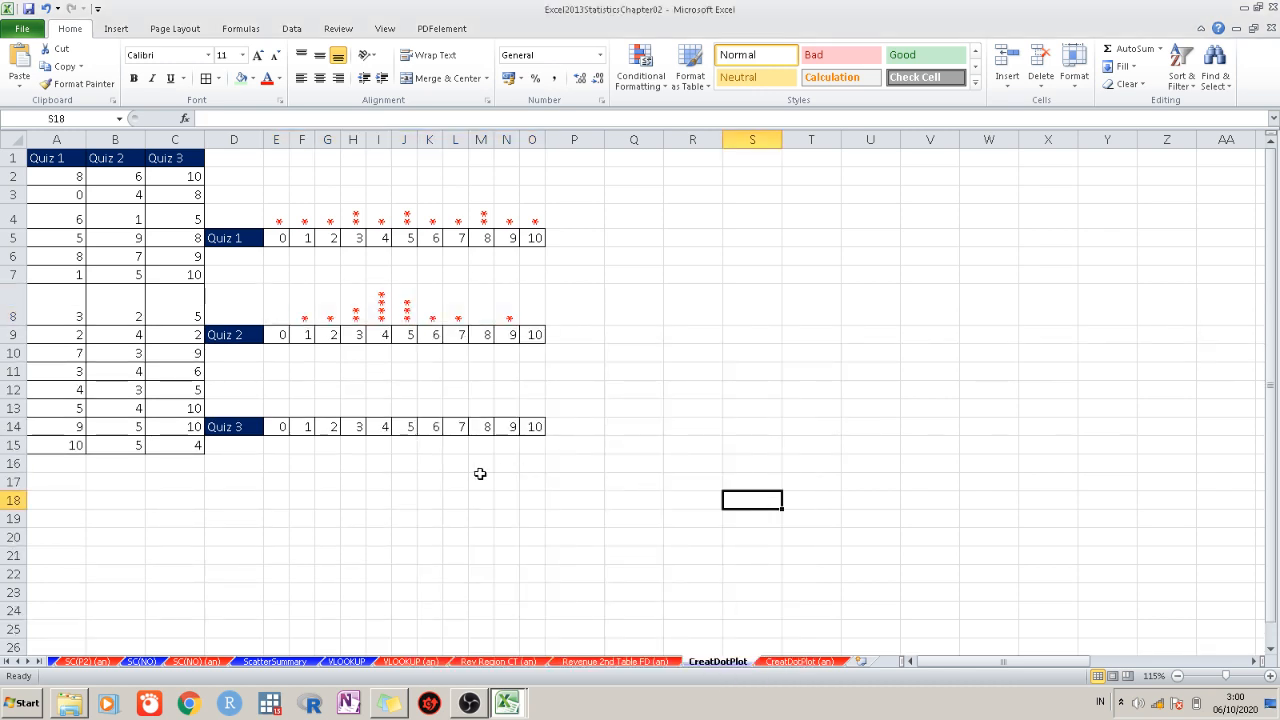
Paste the copied formula into E13 and change its range to the Quiz 3 scores, giving =REPT("*";COUNTIFS($C$2:$C$15;E5))
click(272, 410)
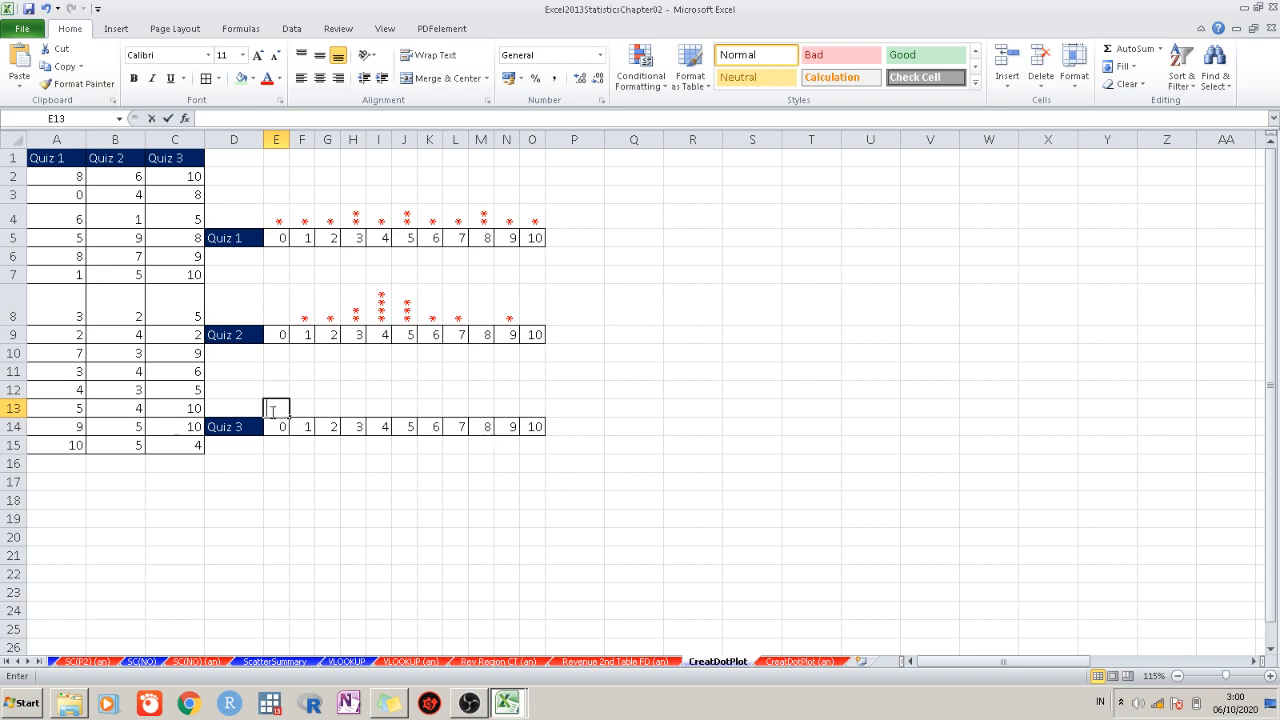
text(=REPT("*";COUNTIFS($A$2:$A$15;E5)))
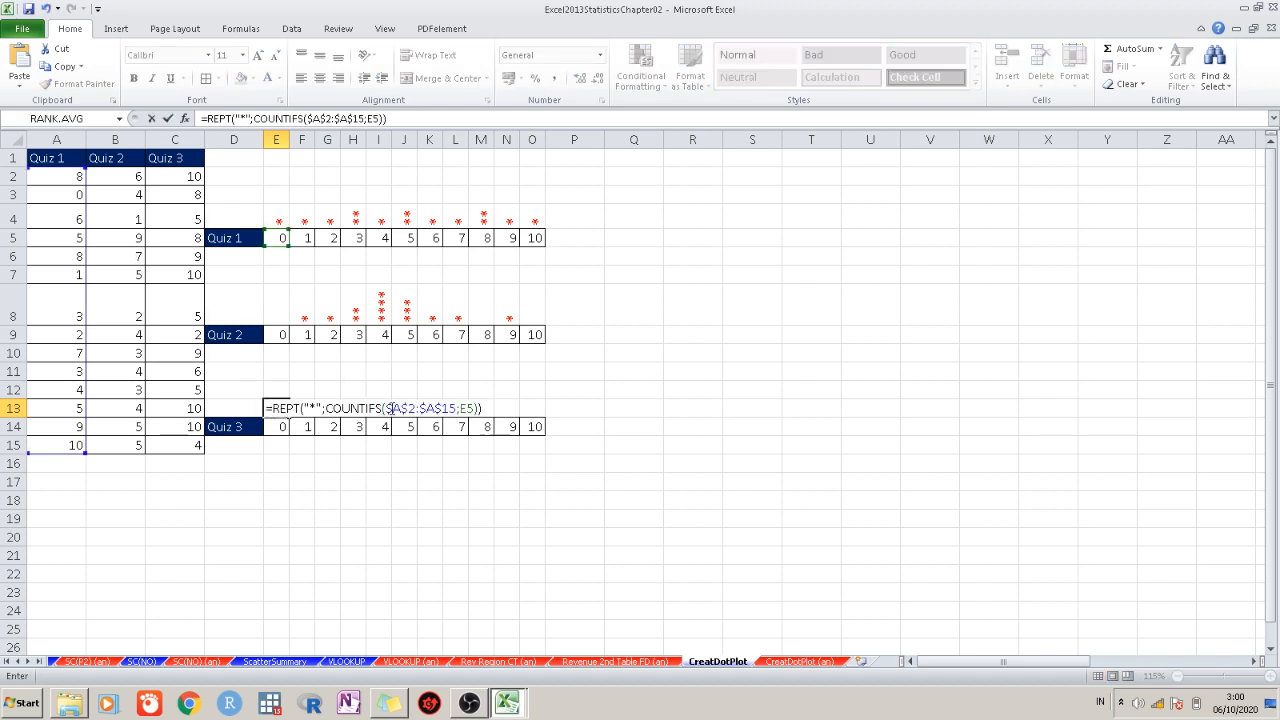
click(389, 408)
click(391, 425)
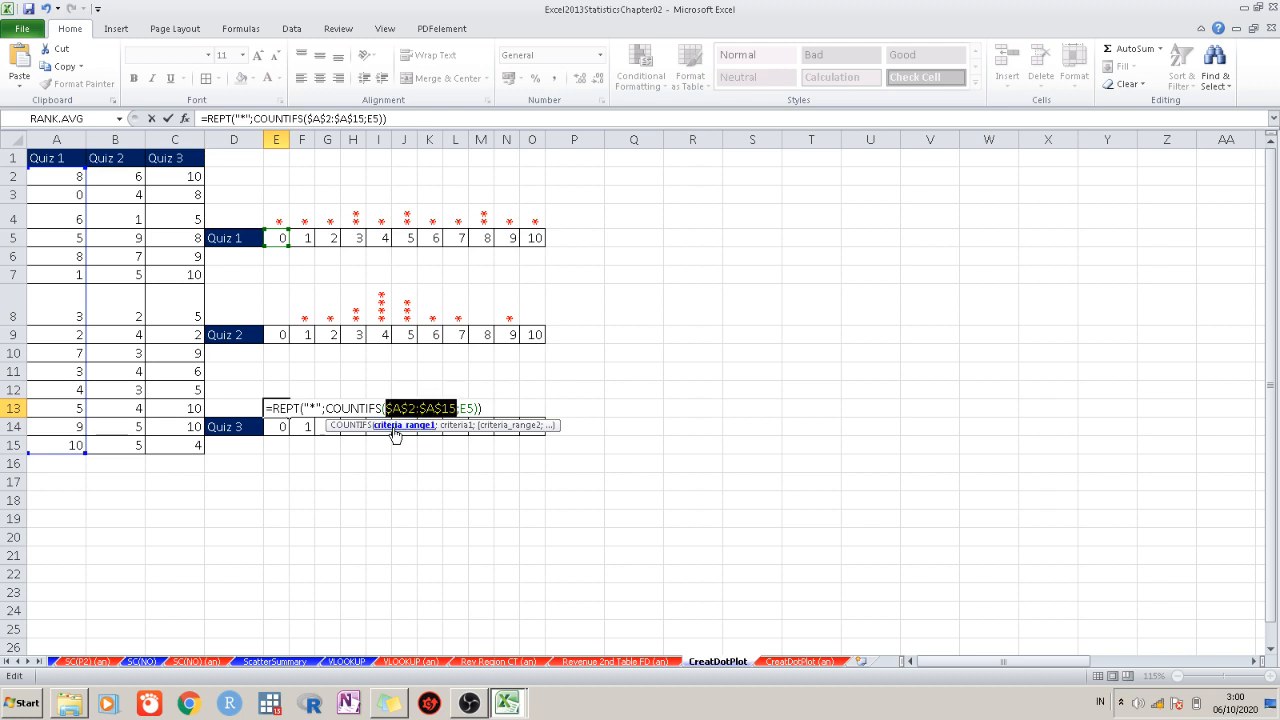
click(189, 178)
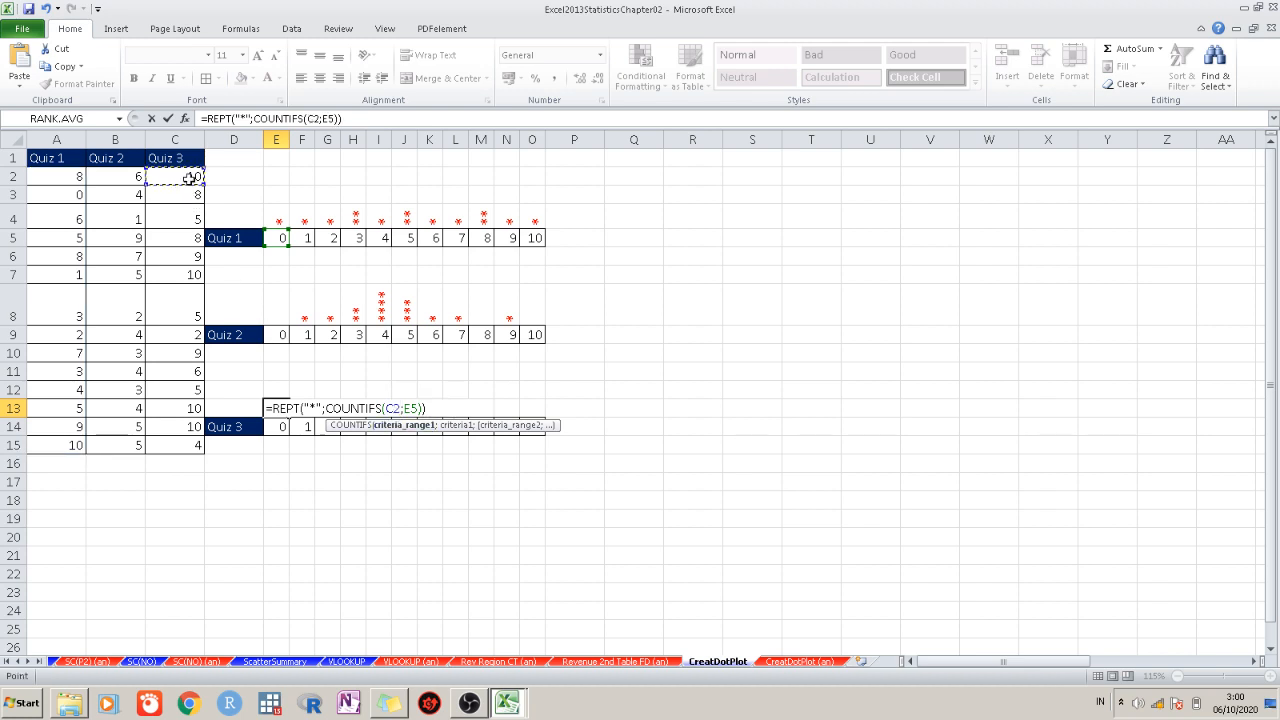
key(ctrl+shift+Down)
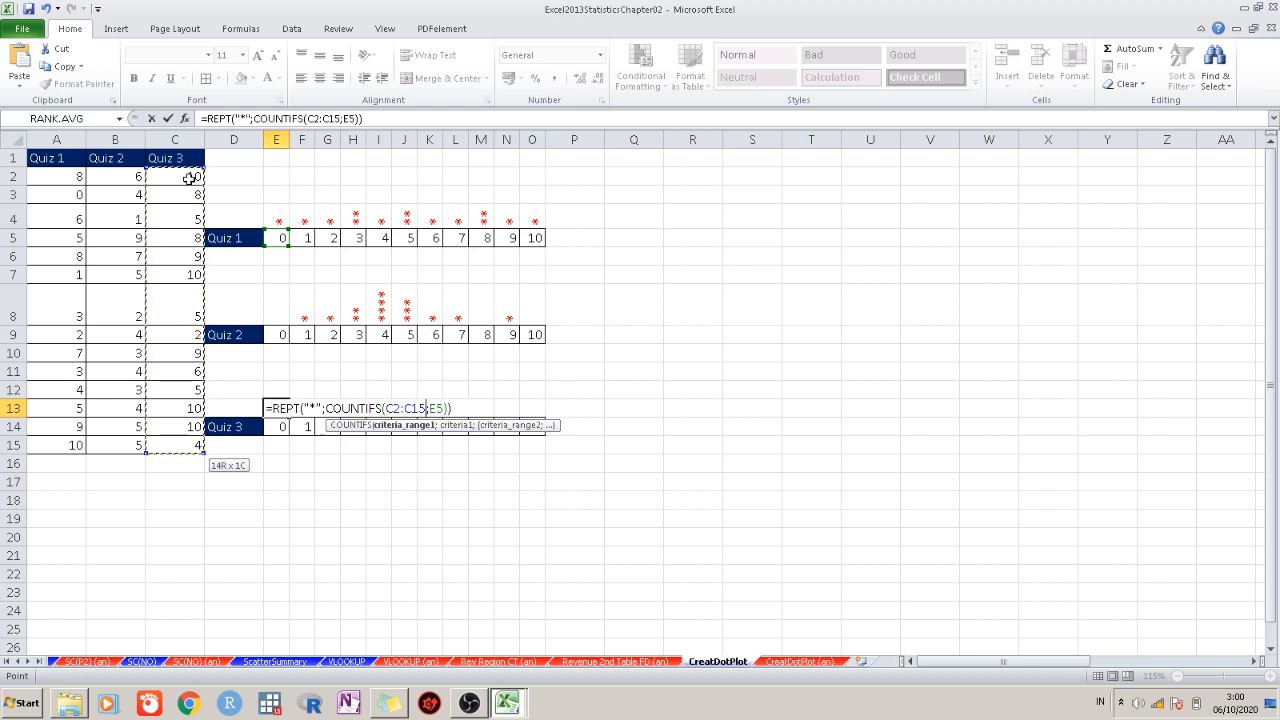
key(F4)
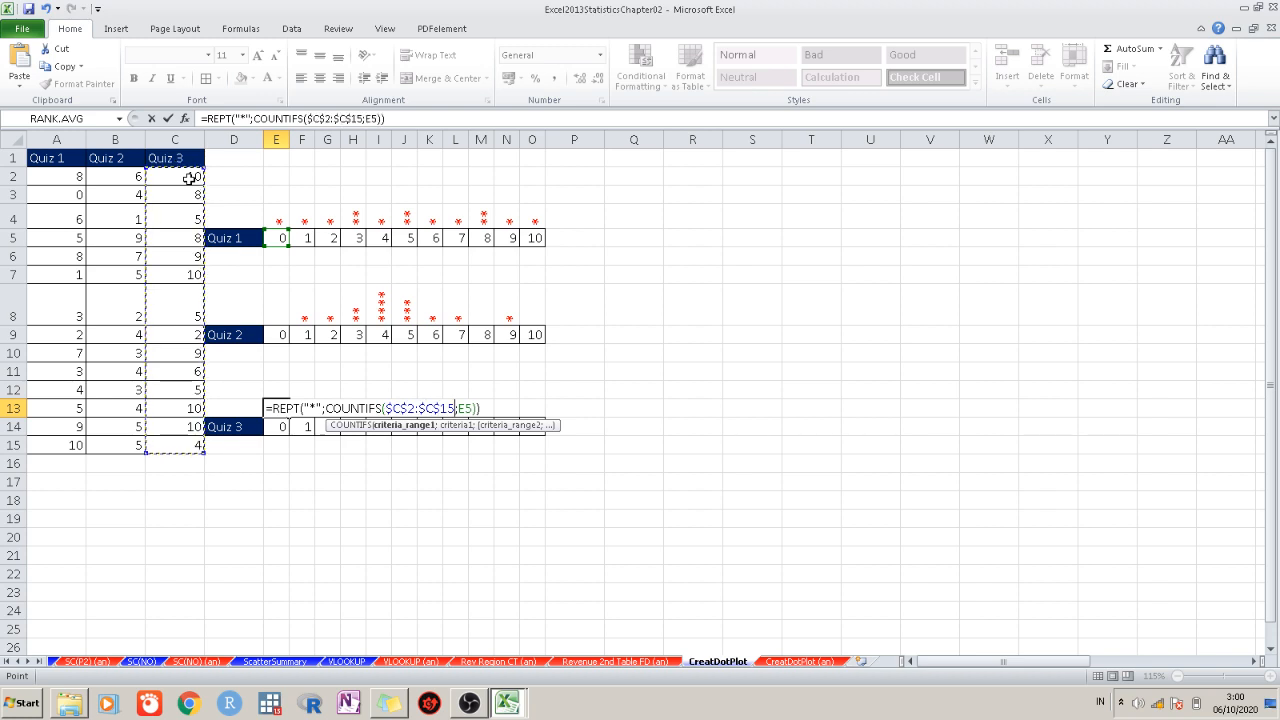
key(Return)
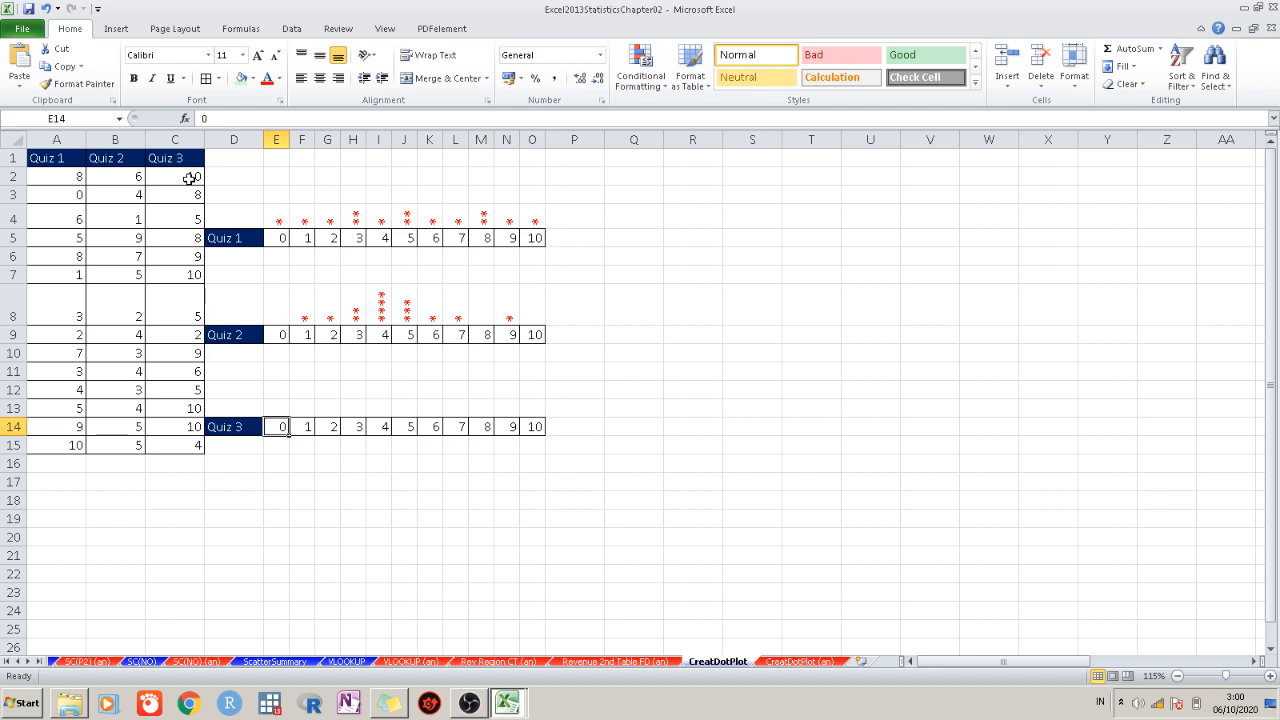
Fill the Quiz 3 formula from E13 across to O13
click(272, 407)
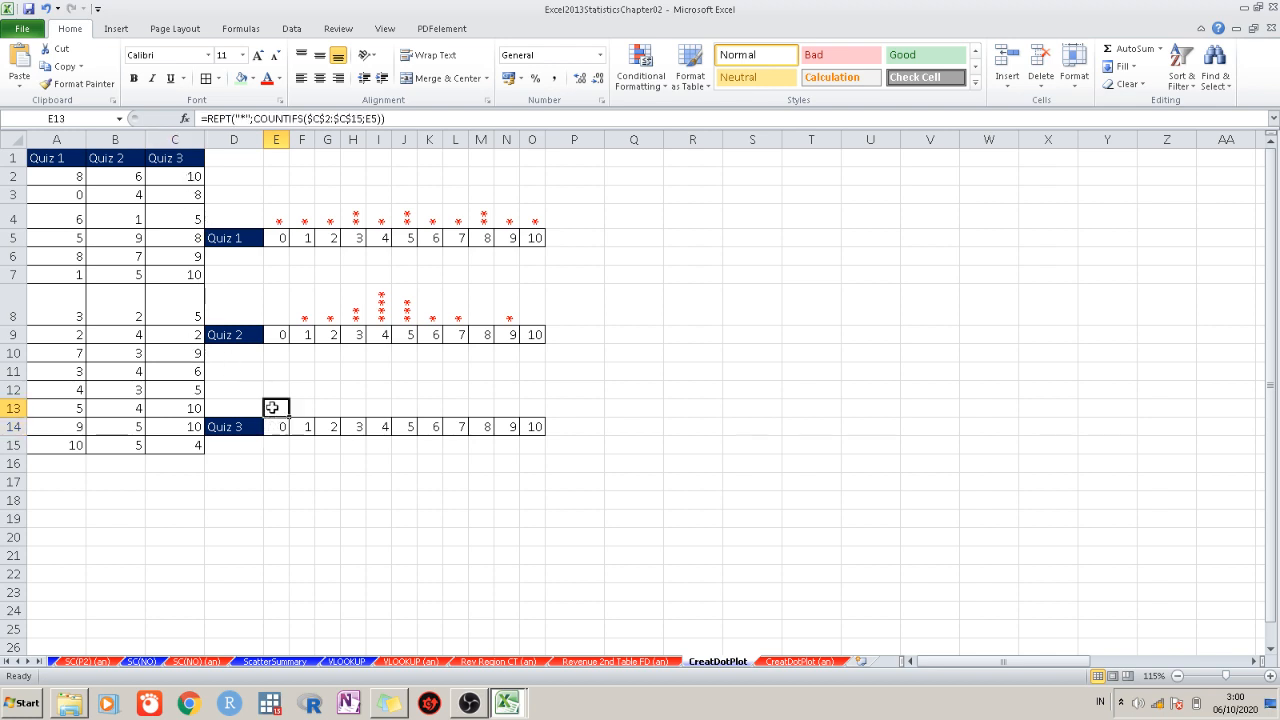
drag(289, 414, 522, 440)
click(366, 466)
Set the text orientation of the Quiz 3 asterisk cells E13:O13 to -90 degrees and bring up their font settings
drag(275, 410, 533, 410)
right_click(533, 410)
click(585, 344)
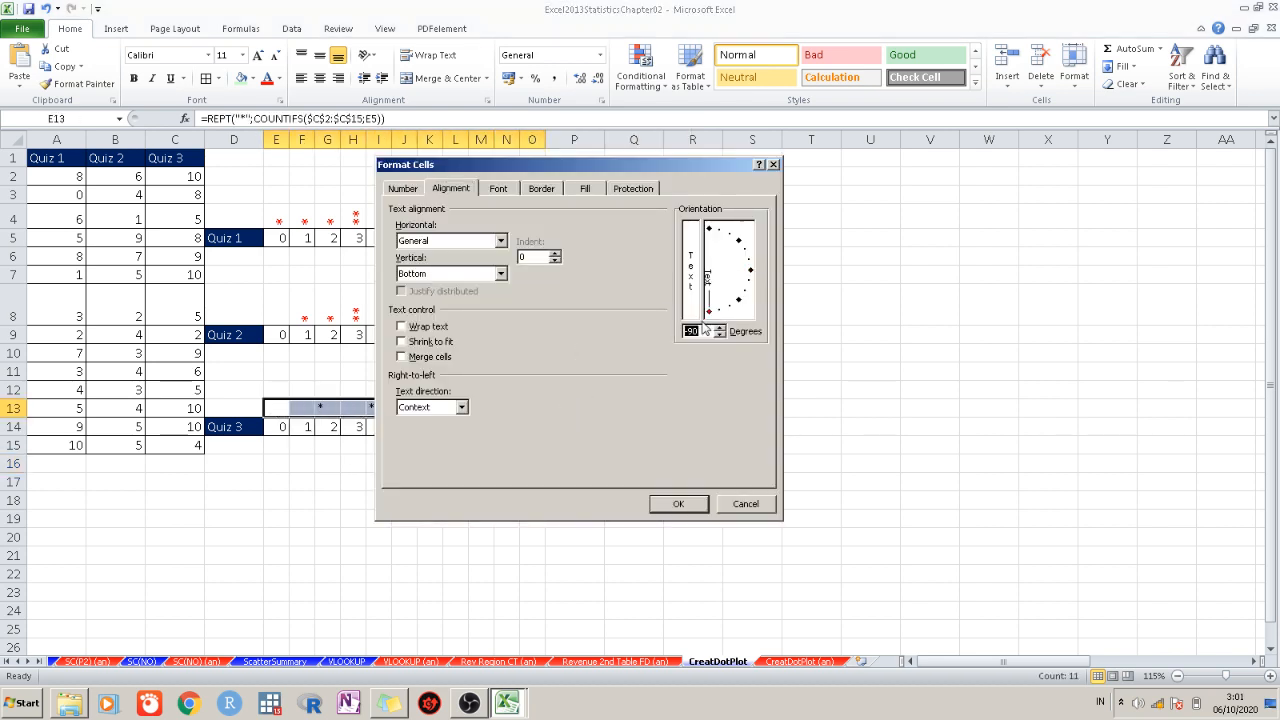
click(586, 189)
click(500, 189)
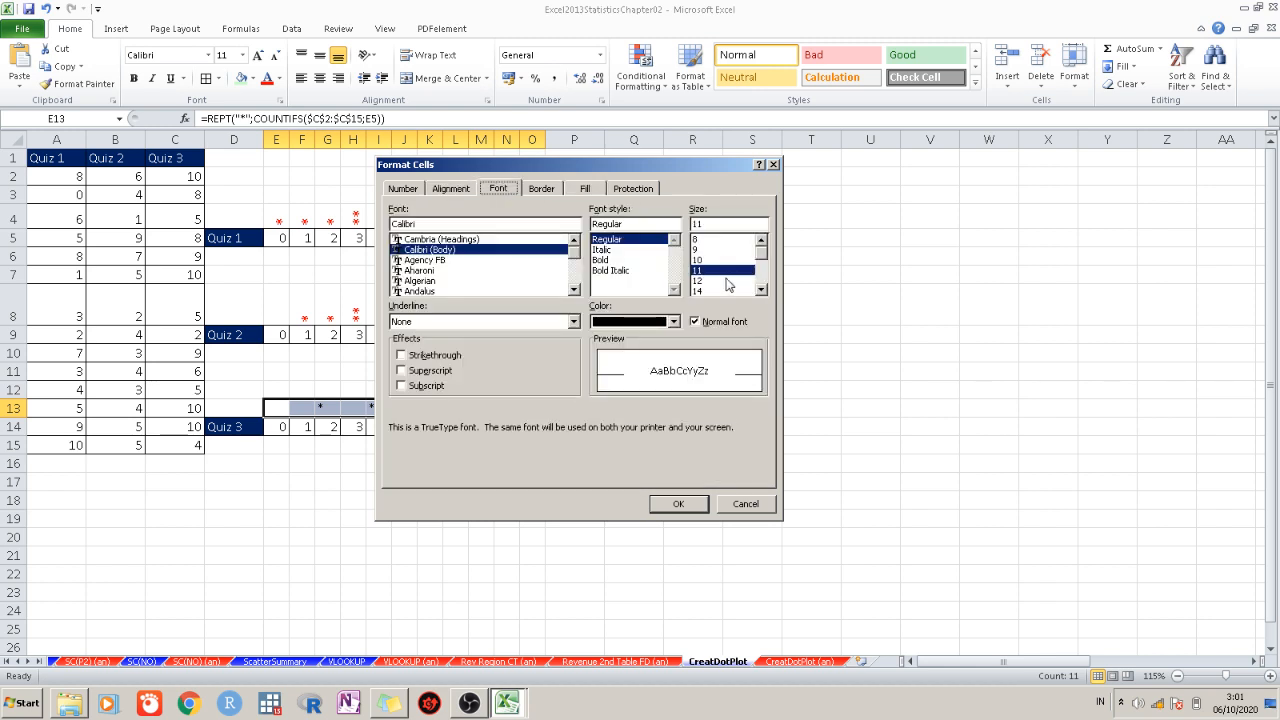
Set the font of the Quiz 3 asterisk row E13:O13 to size 14 in standard red
click(708, 290)
click(652, 324)
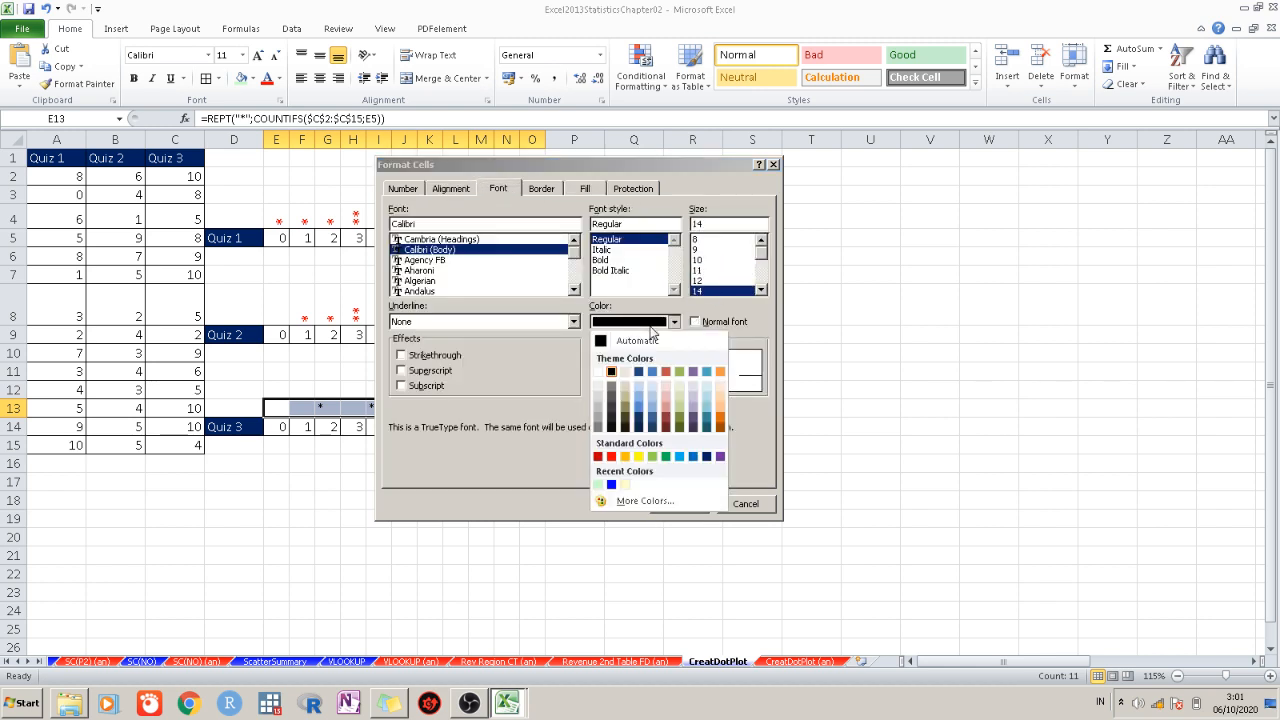
click(611, 456)
click(680, 505)
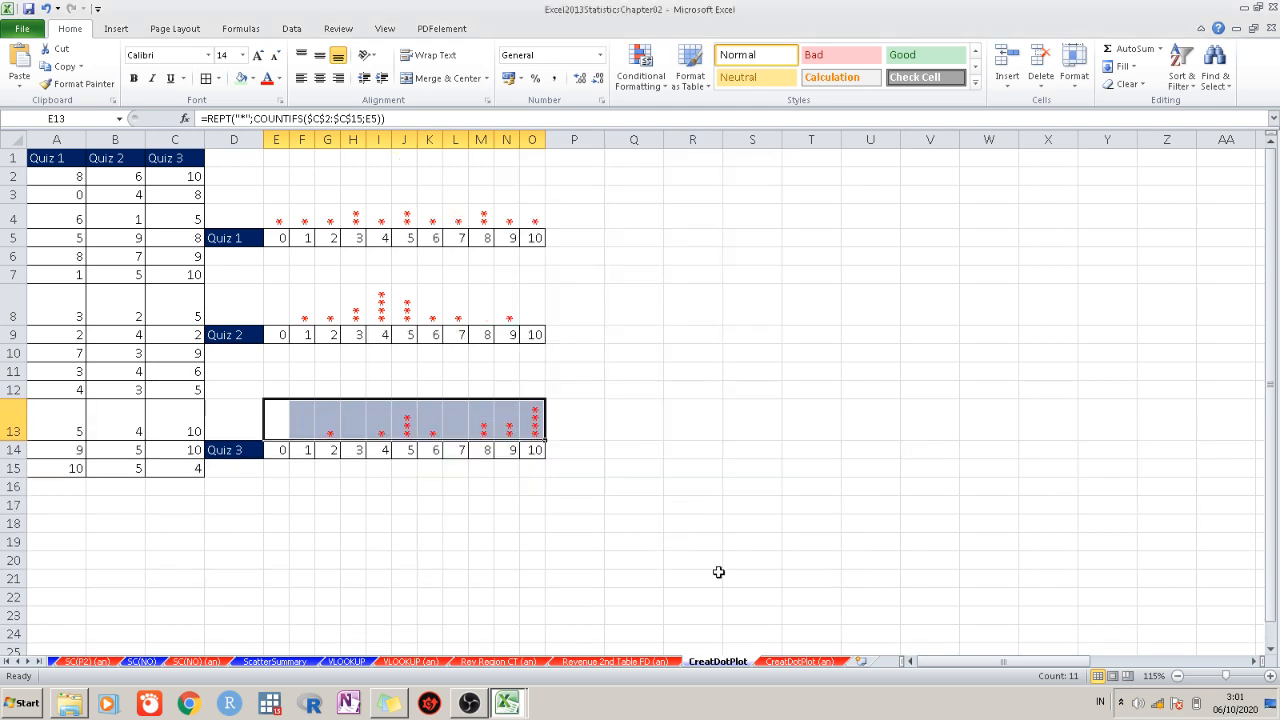
click(725, 576)
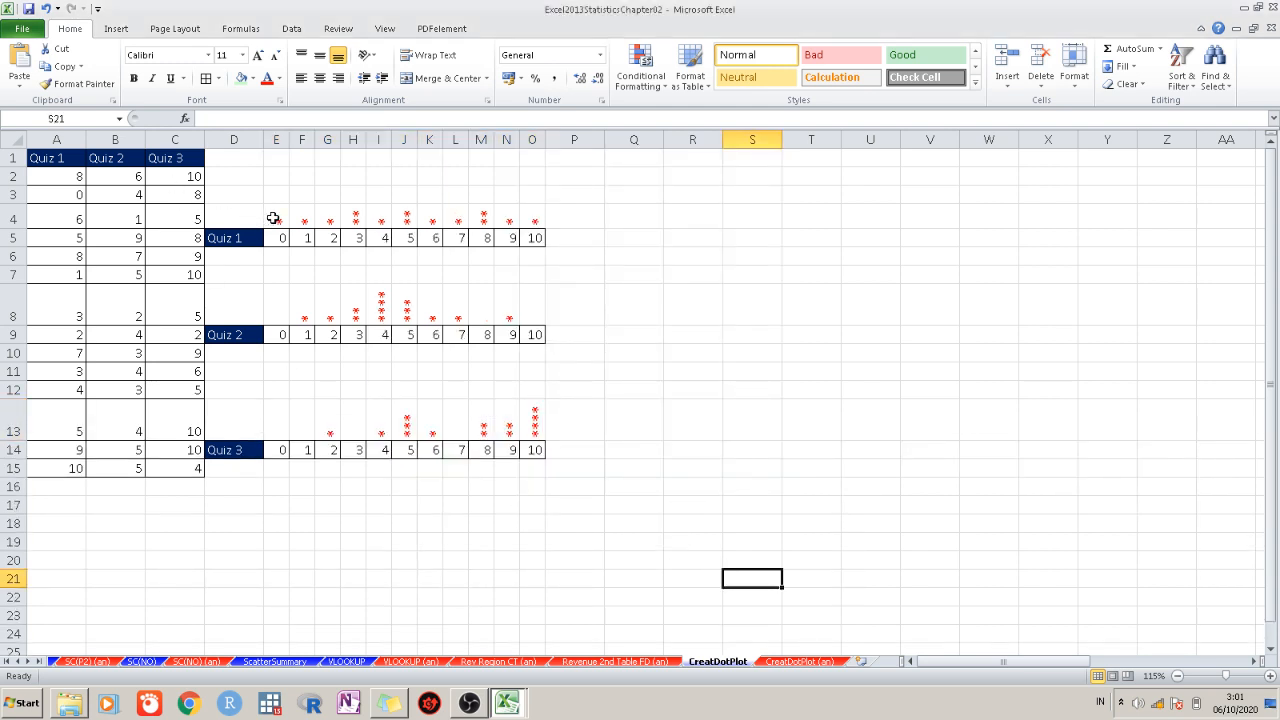
Apply all borders to the three quiz dot plots in E4:O5, E8:O9 and E13:O14
drag(272, 218, 532, 237)
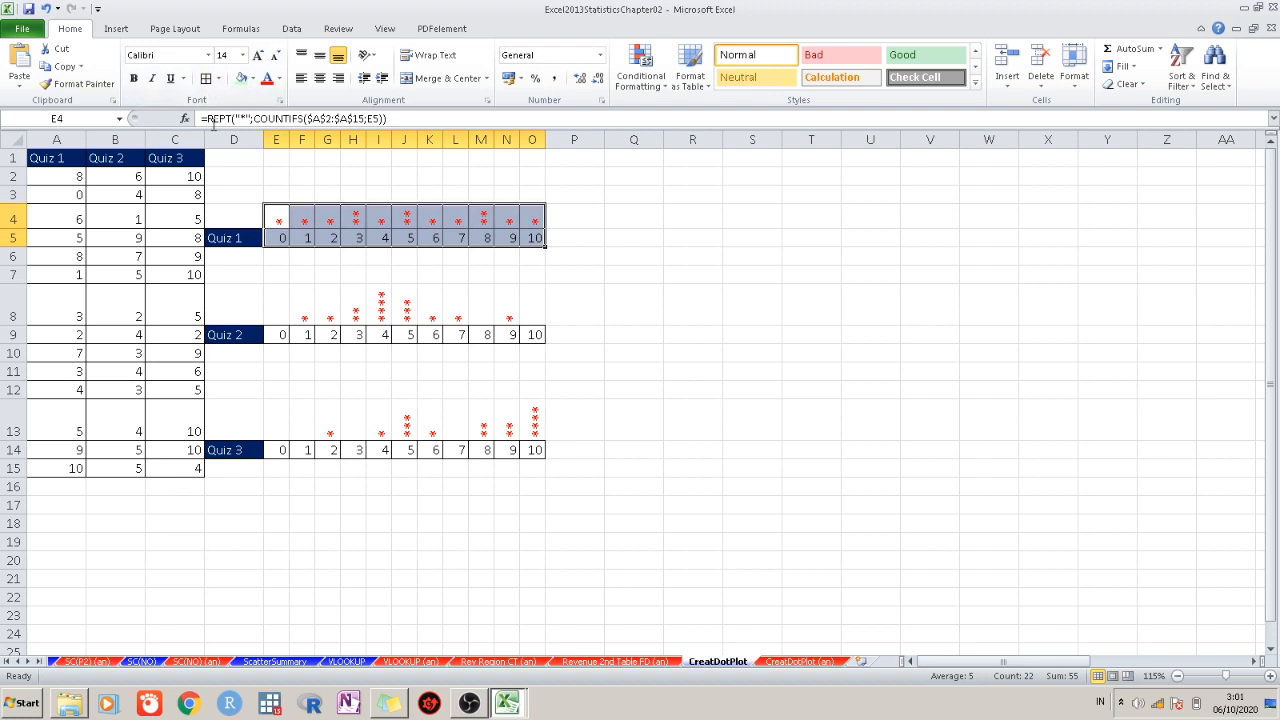
click(414, 432)
click(280, 305)
click(275, 352)
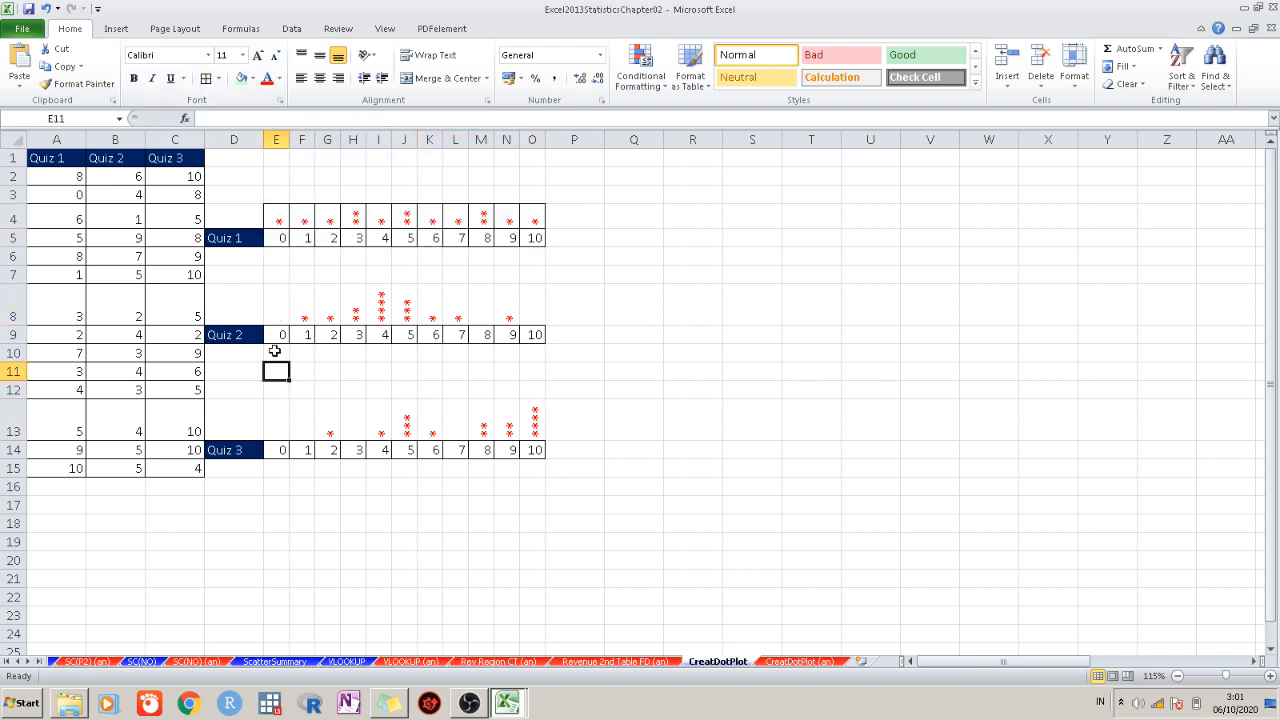
drag(278, 305, 531, 334)
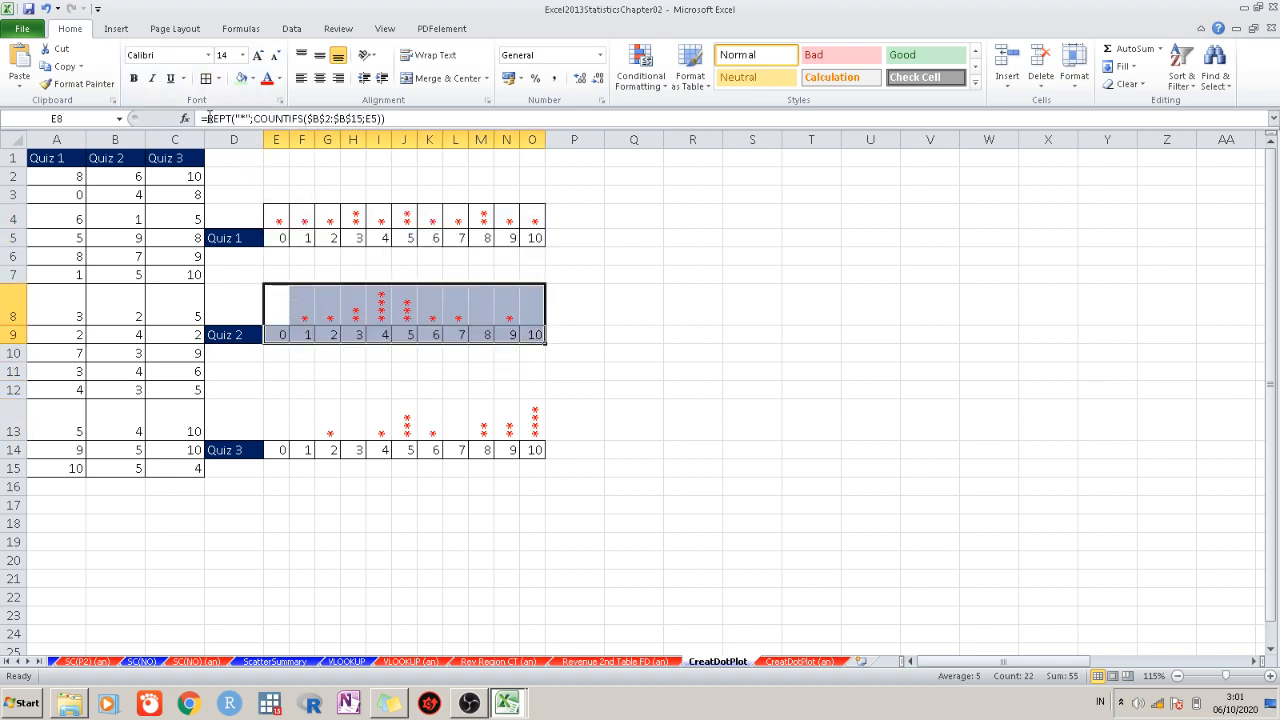
click(404, 523)
drag(289, 427, 525, 446)
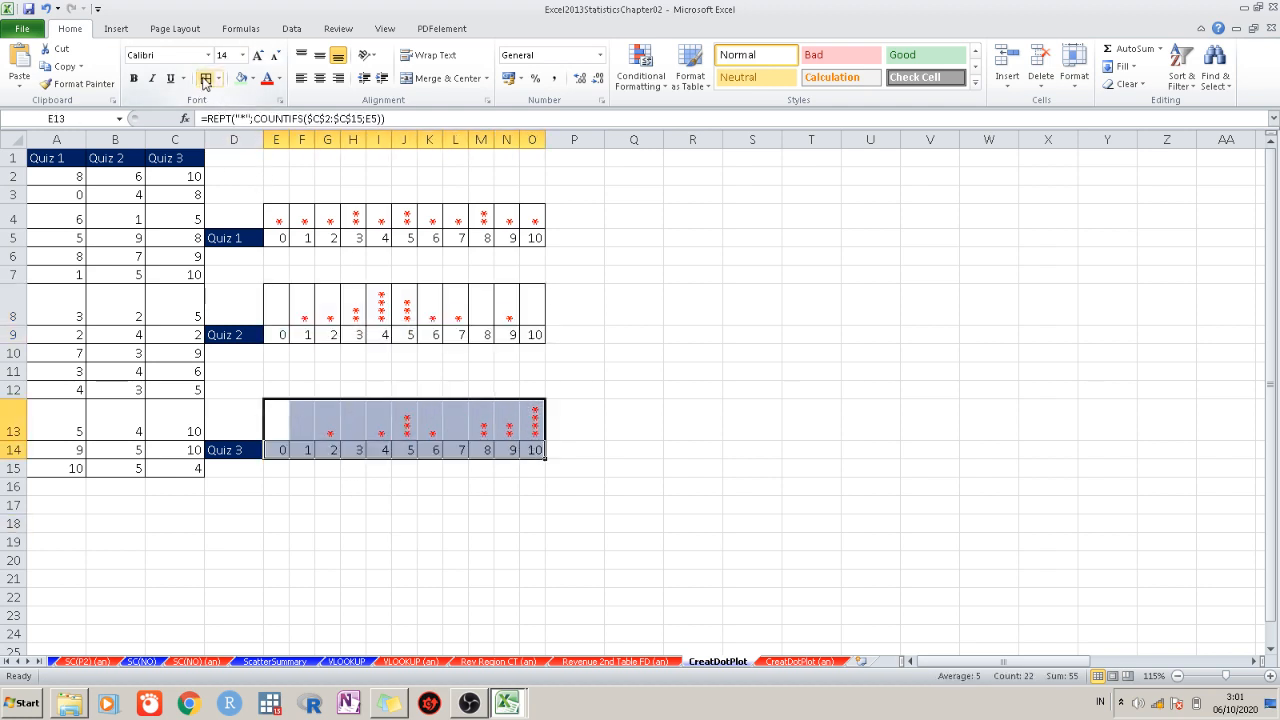
click(768, 392)
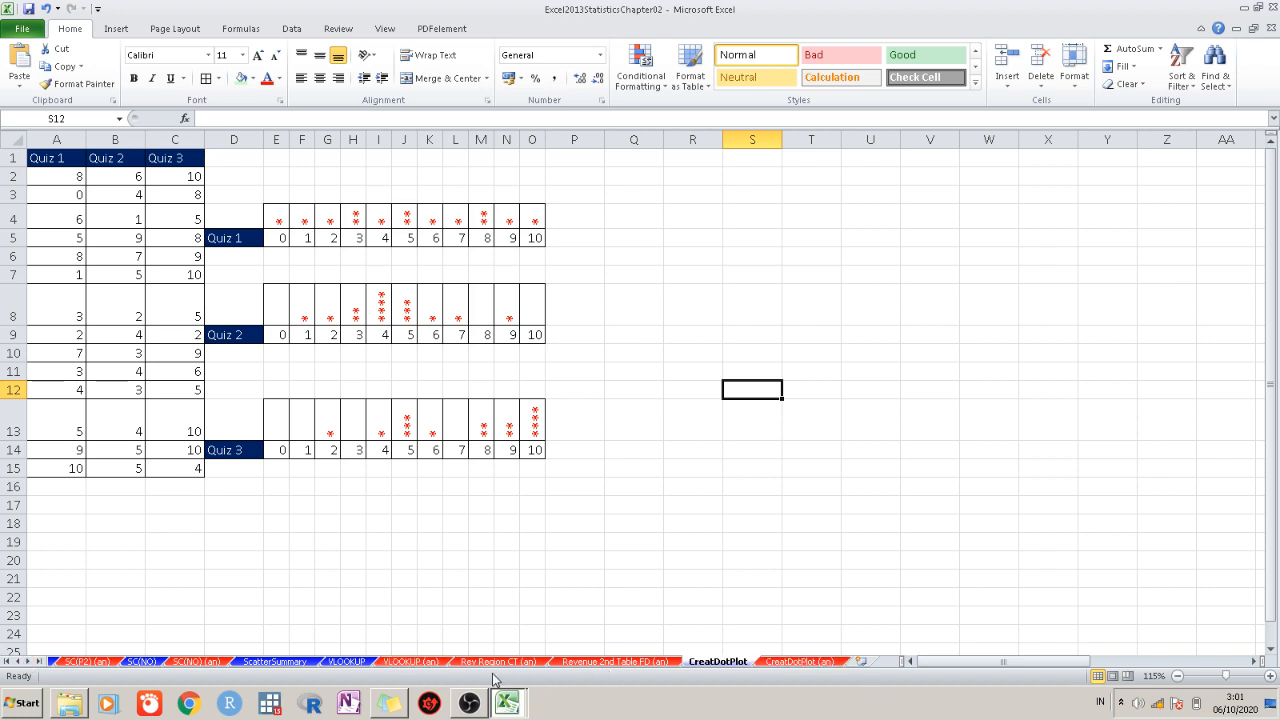
Return to the Topics sheet and follow its Stem and Leaf link
click(19, 662)
click(19, 662)
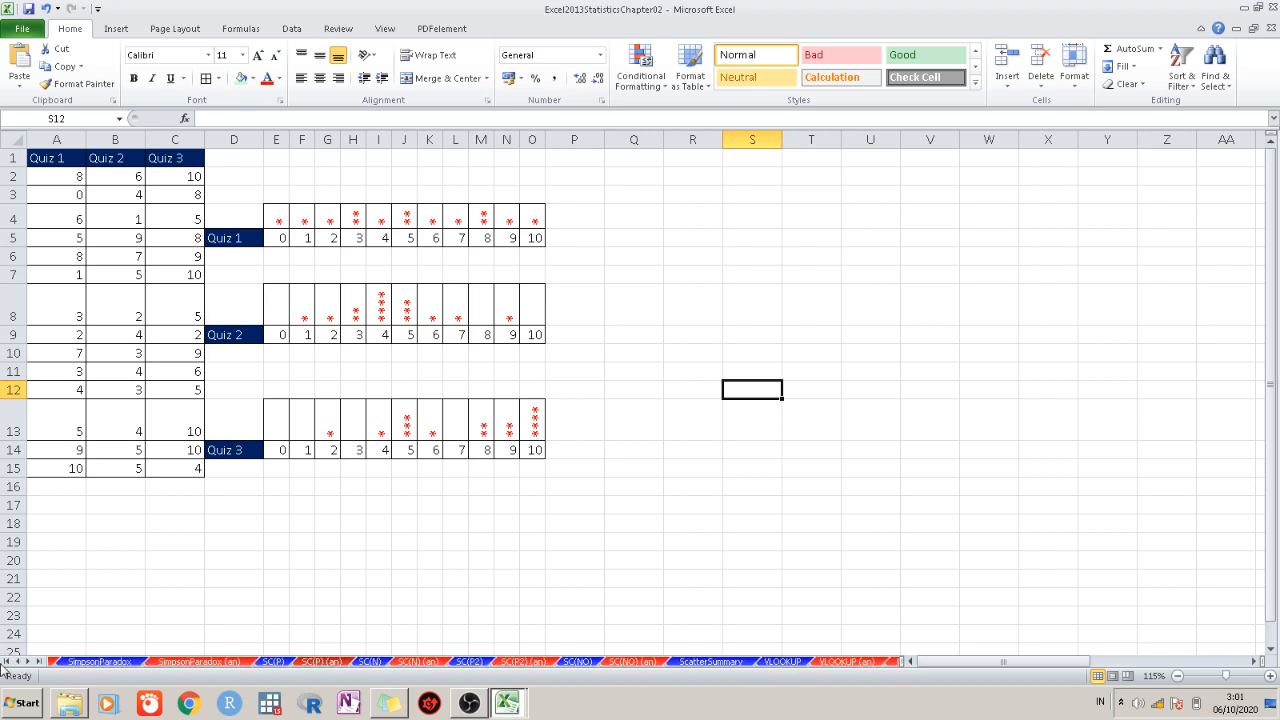
click(7, 662)
click(68, 662)
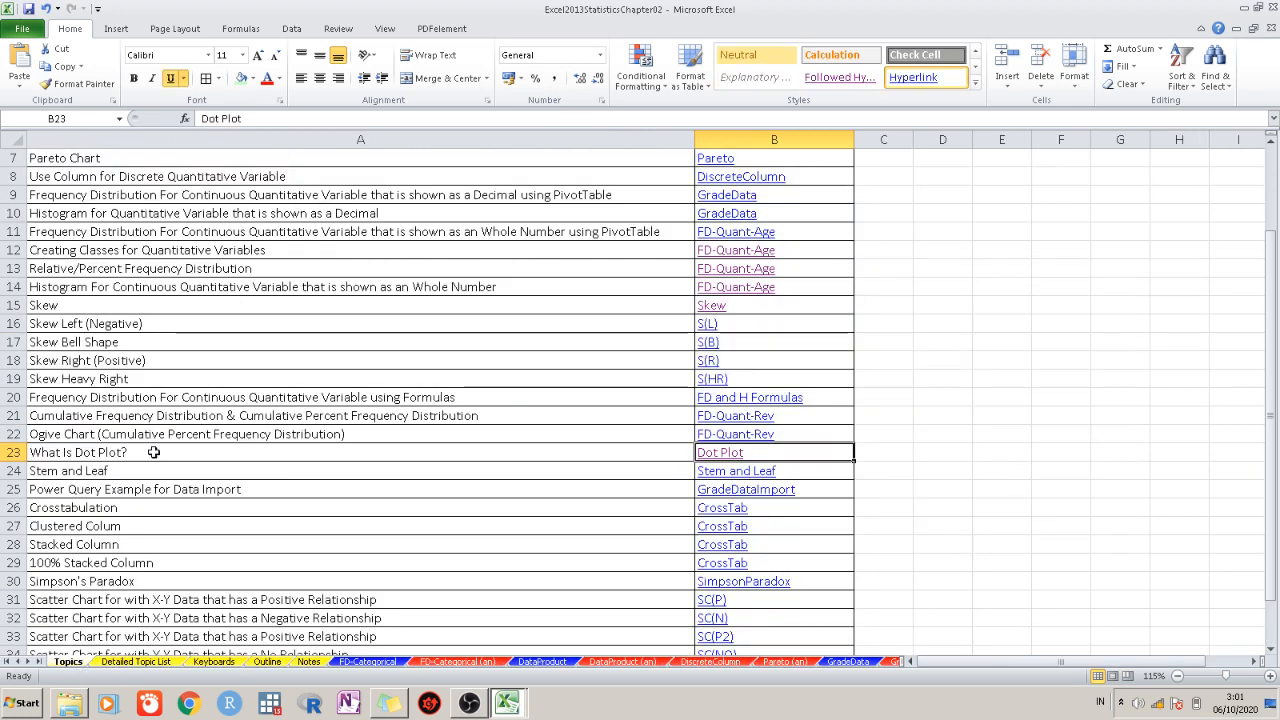
click(742, 471)
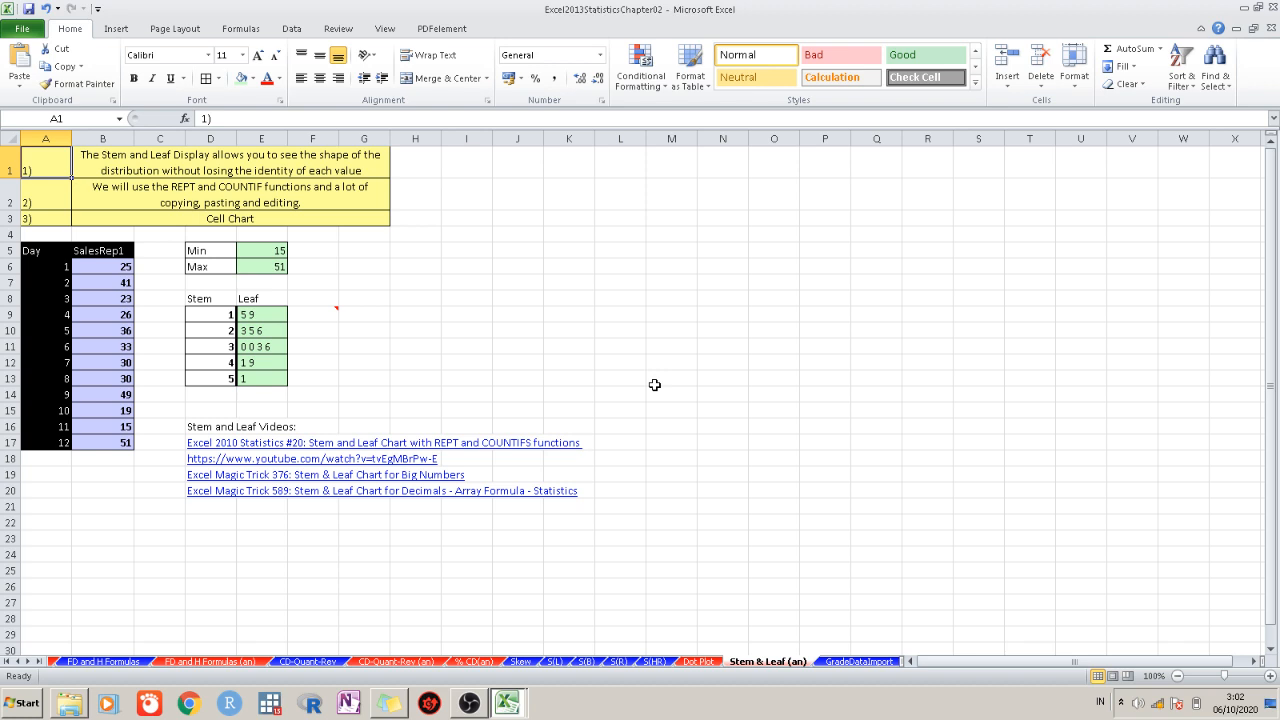
Switch to the Excel2013StatisticsChapter03 workbook and open the MeanPorS sheet from its topic list
click(1241, 8)
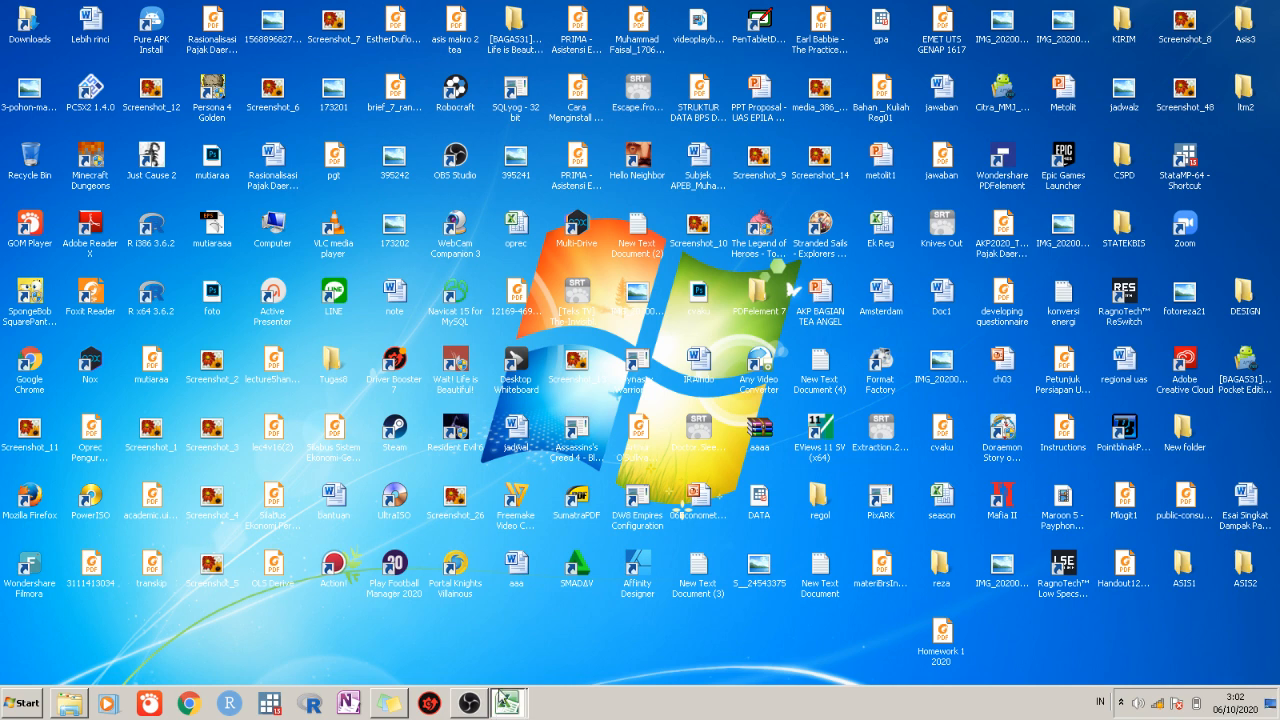
click(507, 703)
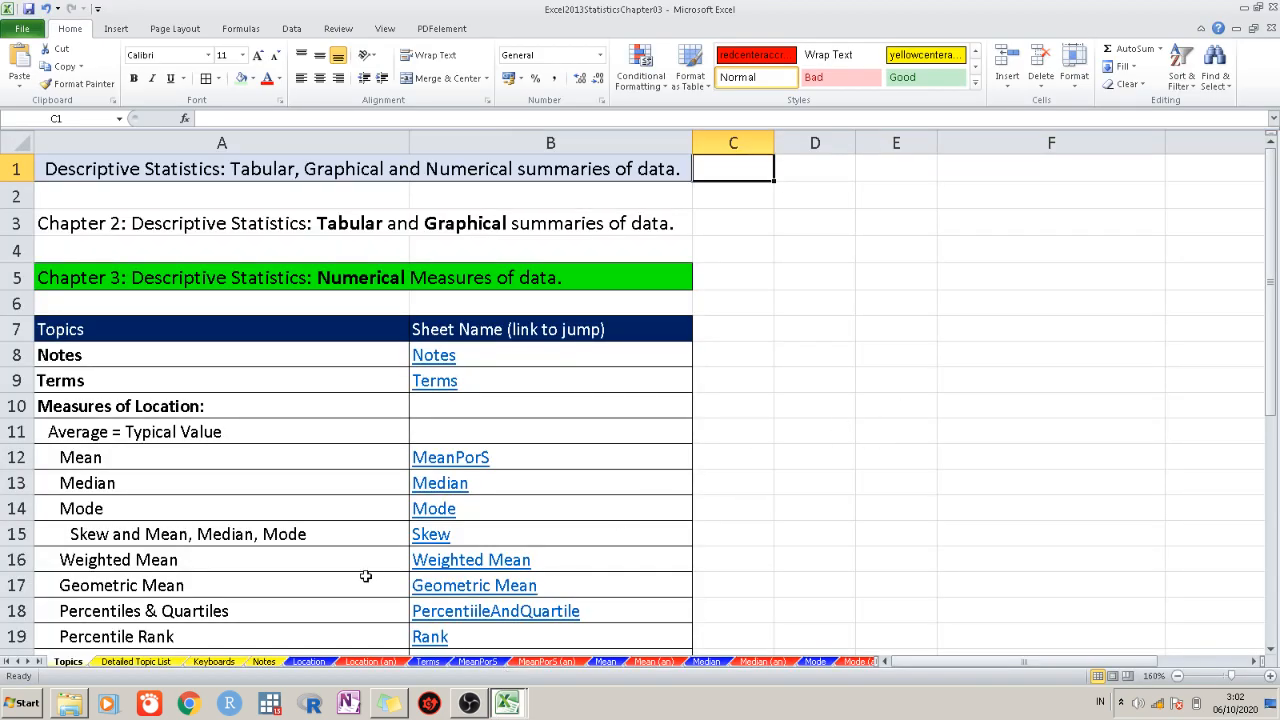
click(428, 458)
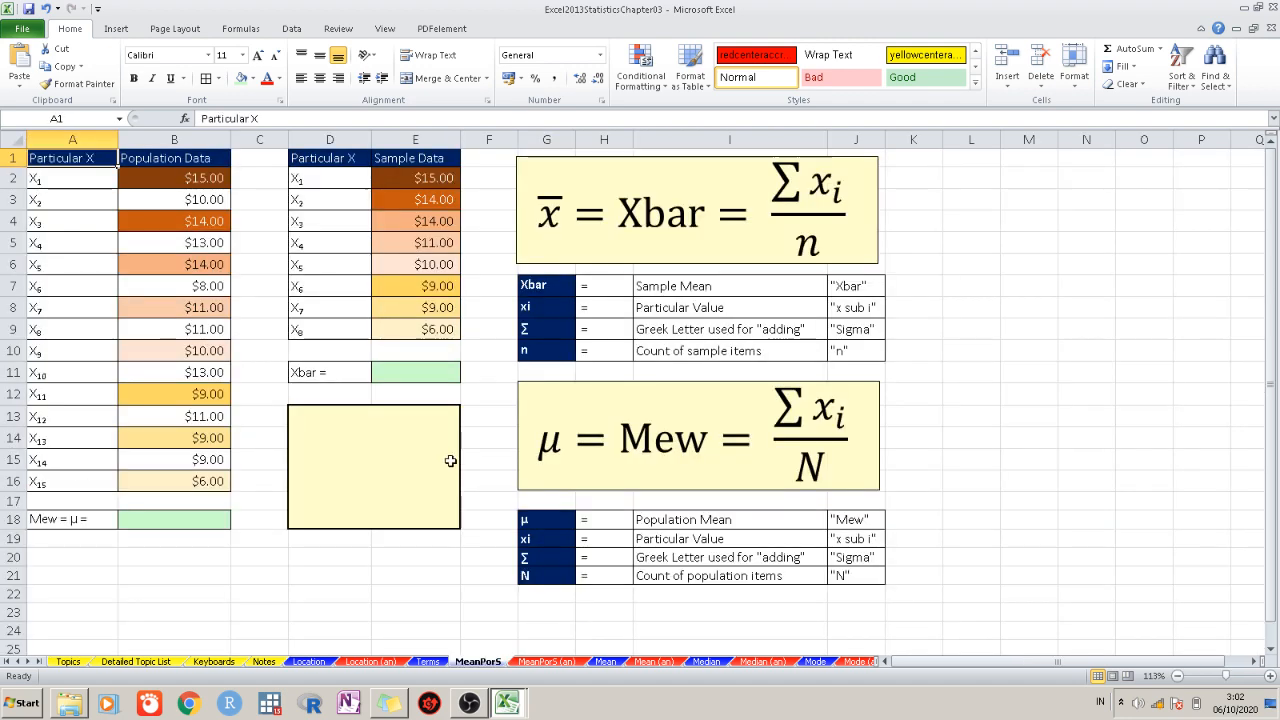
Read through the Notes sheet, from measures of location to distribution shape and skew, and return to its beginning
click(262, 663)
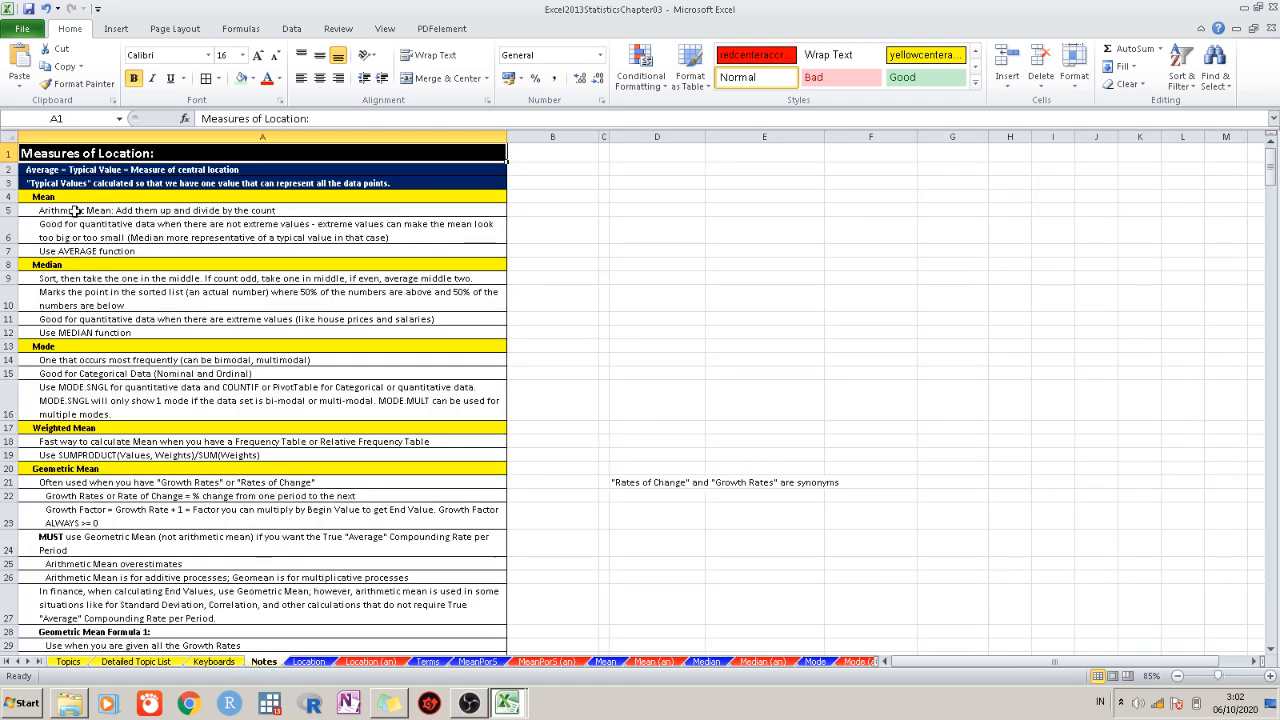
scroll(107, 300, down, 4)
scroll(145, 358, down, 20)
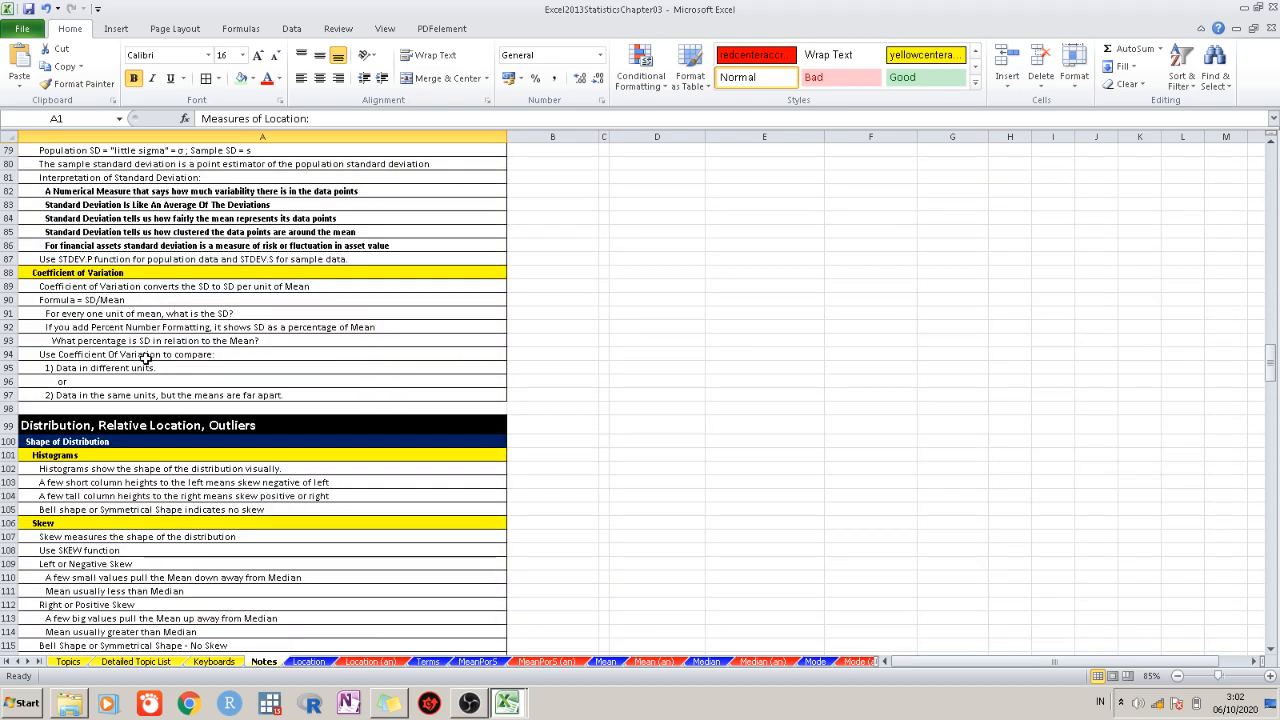
scroll(145, 358, down, 5)
scroll(145, 358, up, 20)
scroll(143, 358, up, 10)
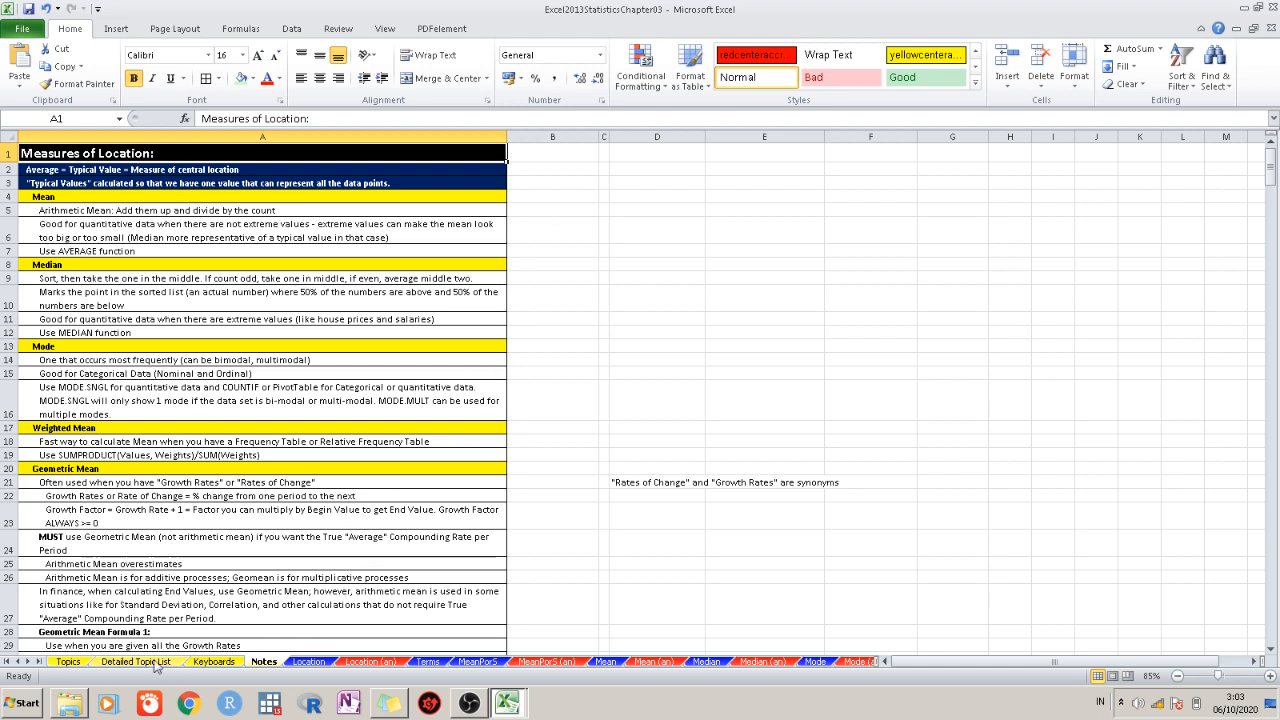
View the Mean sheet, go back to the Topics sheet and look over the Terms entry
click(606, 662)
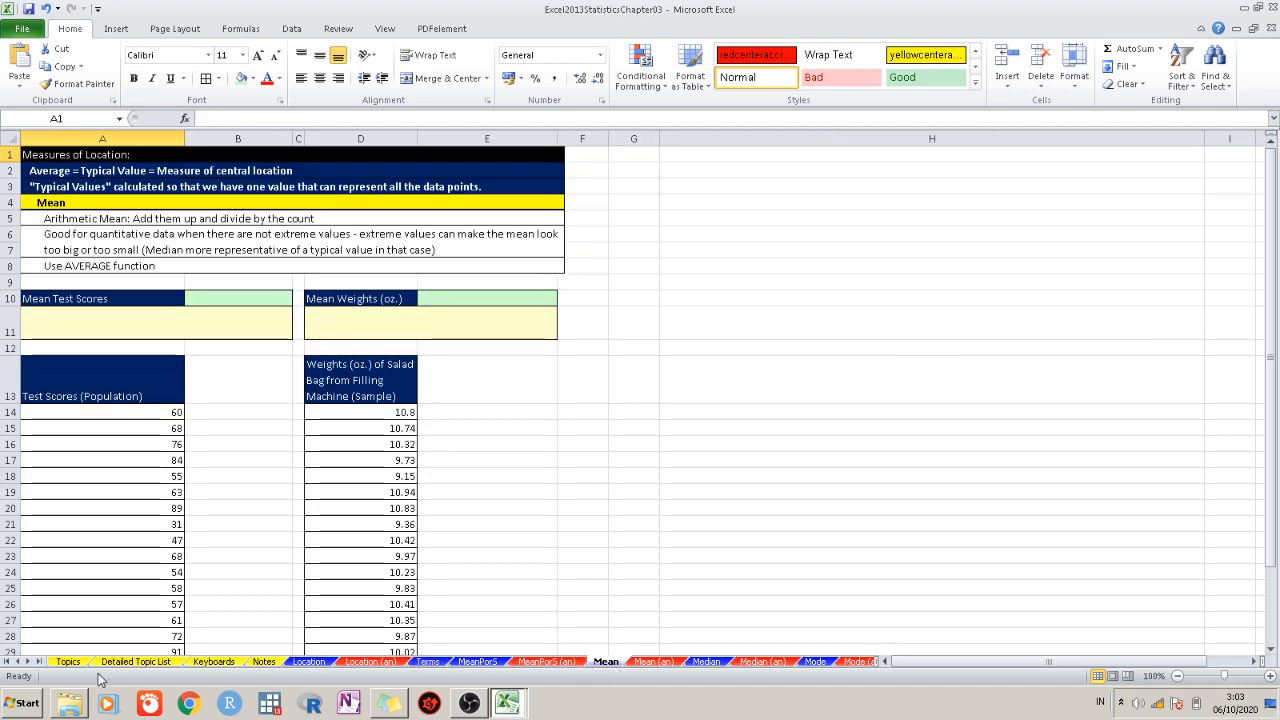
click(68, 655)
click(68, 662)
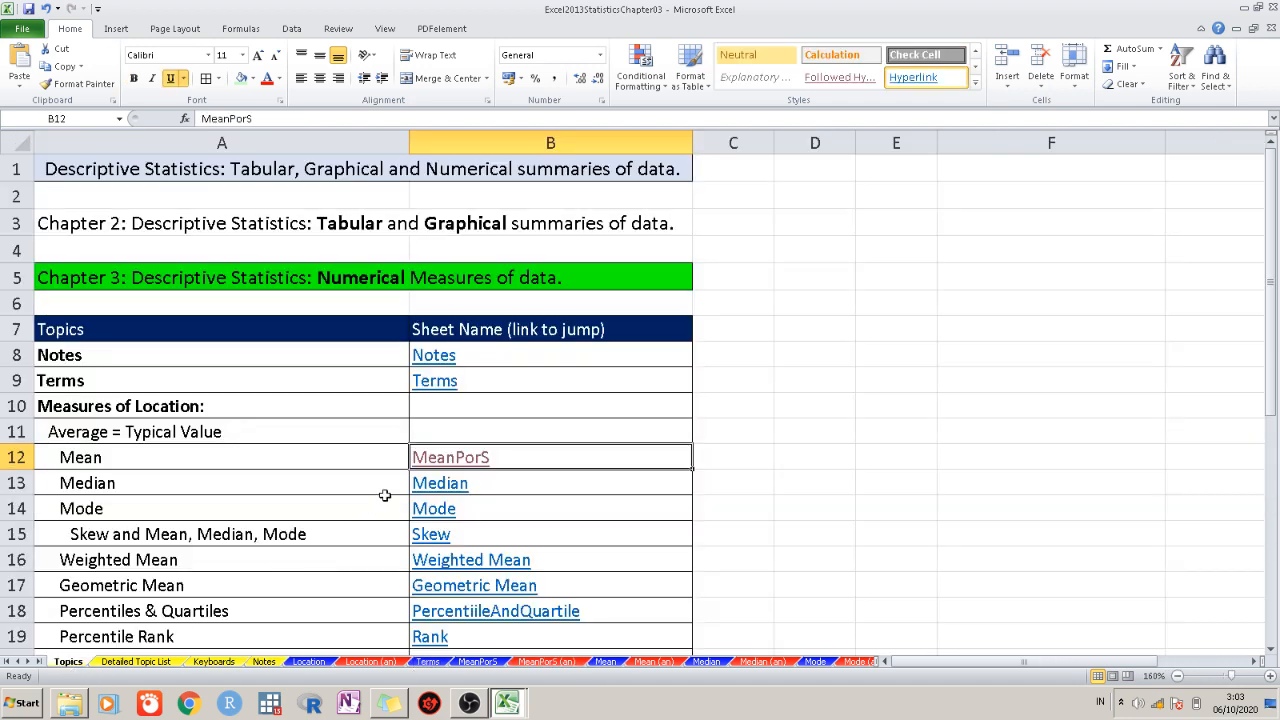
click(448, 371)
scroll(569, 386, down, 5)
scroll(562, 360, up, 5)
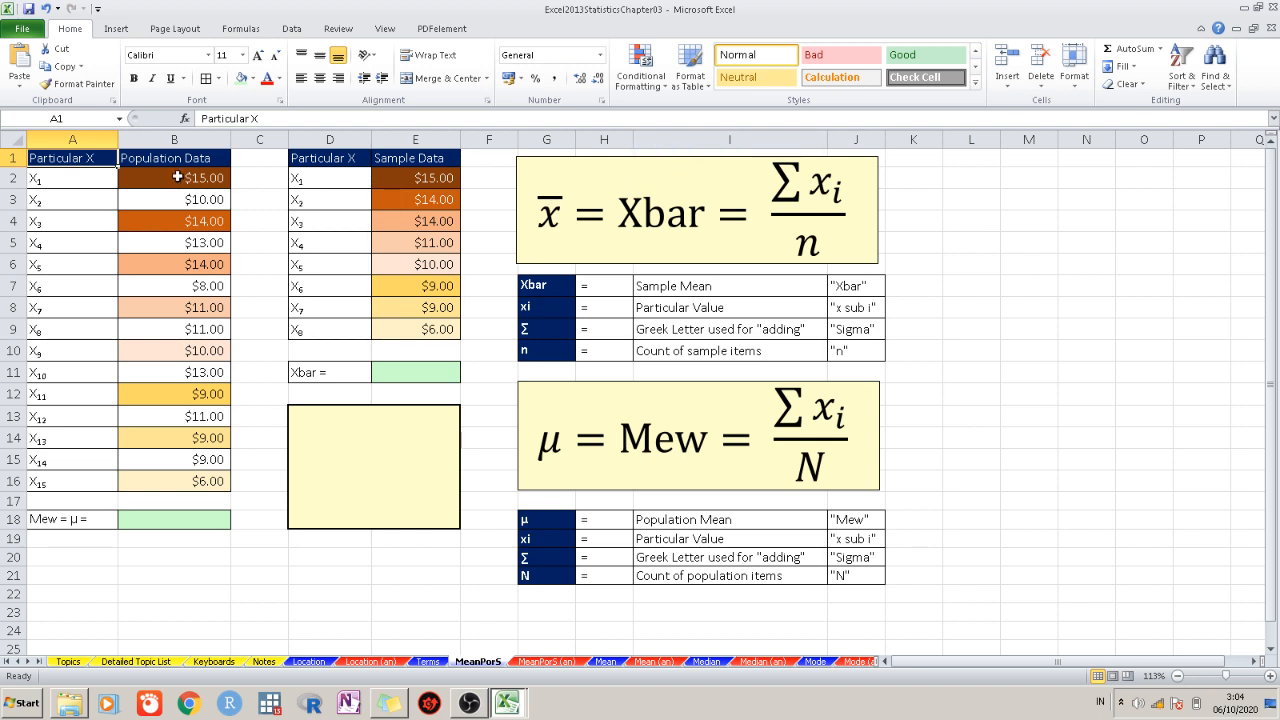
Calculate the population mean in B18 of the MeanPorS sheet with =AVERAGE(B2:B16)
click(125, 519)
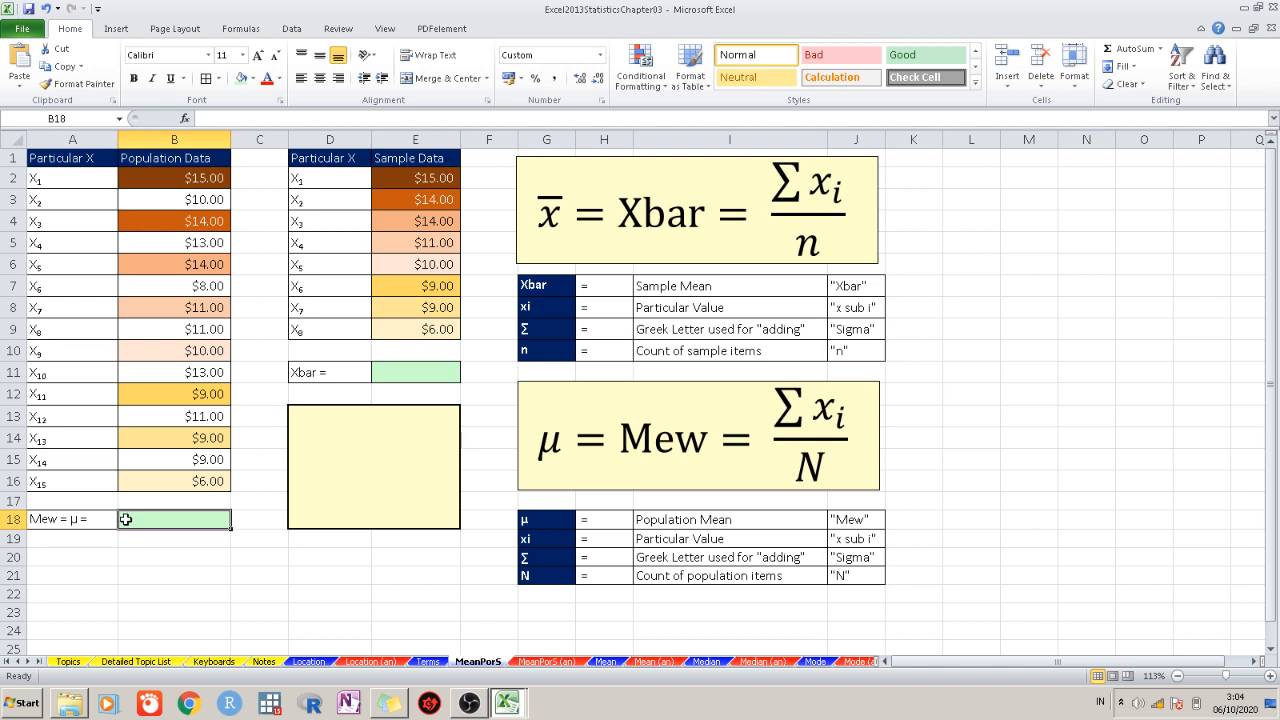
double_click(125, 519)
text(=)
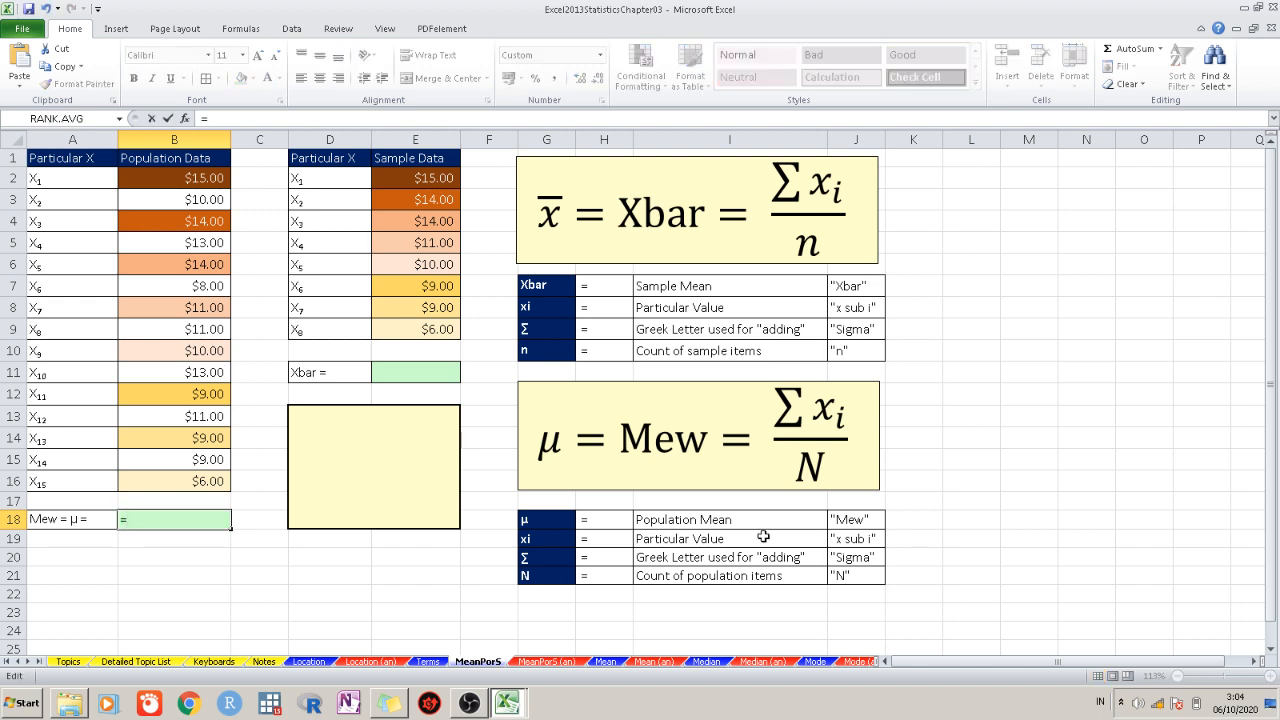
text(ave)
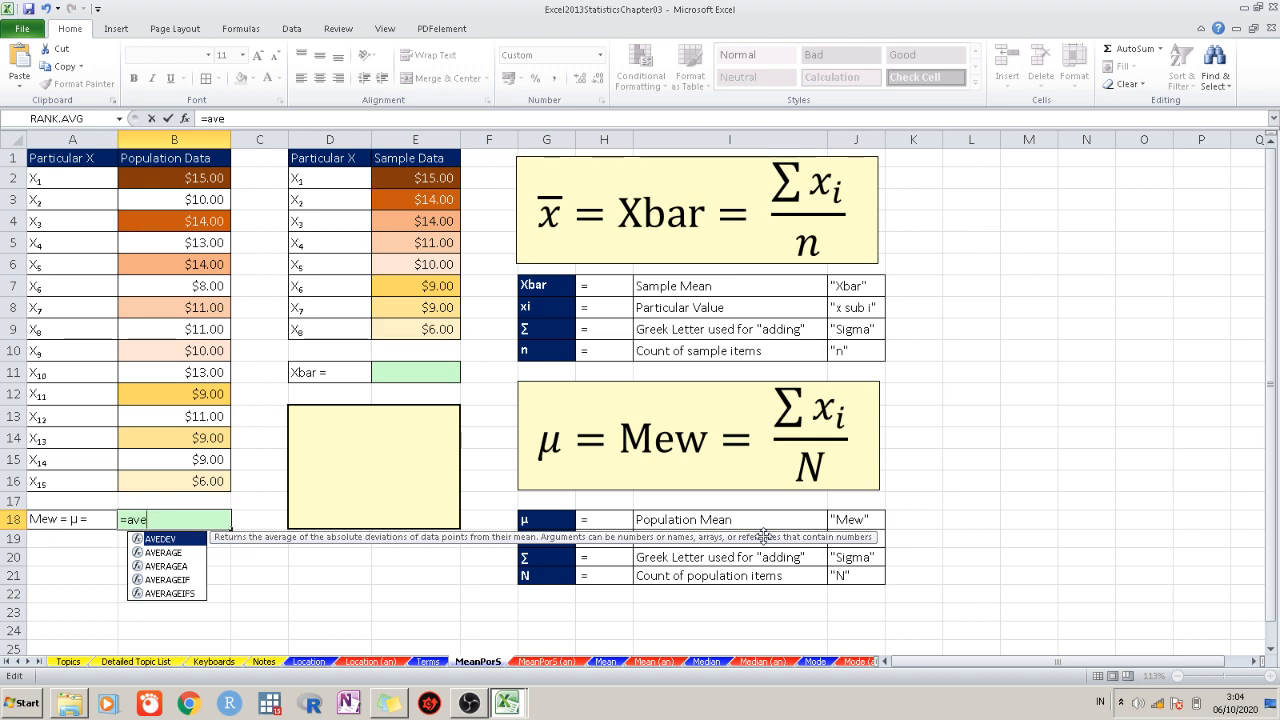
text(rage)
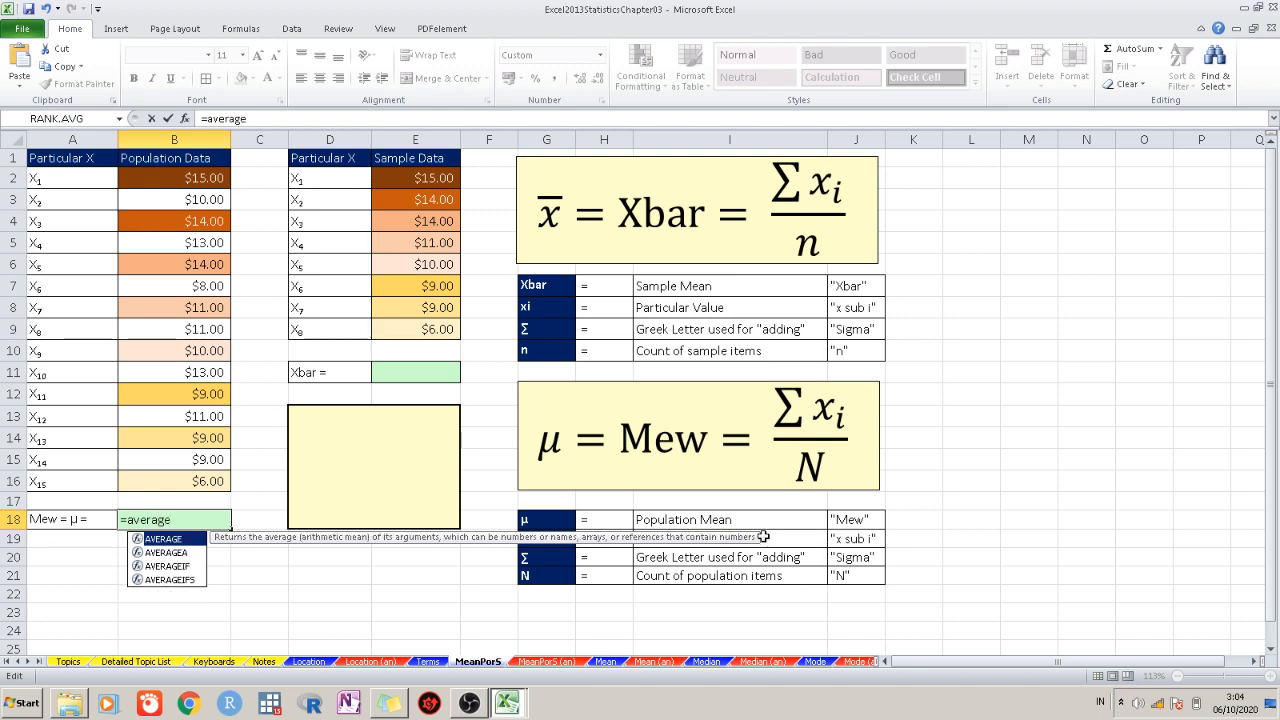
text(()
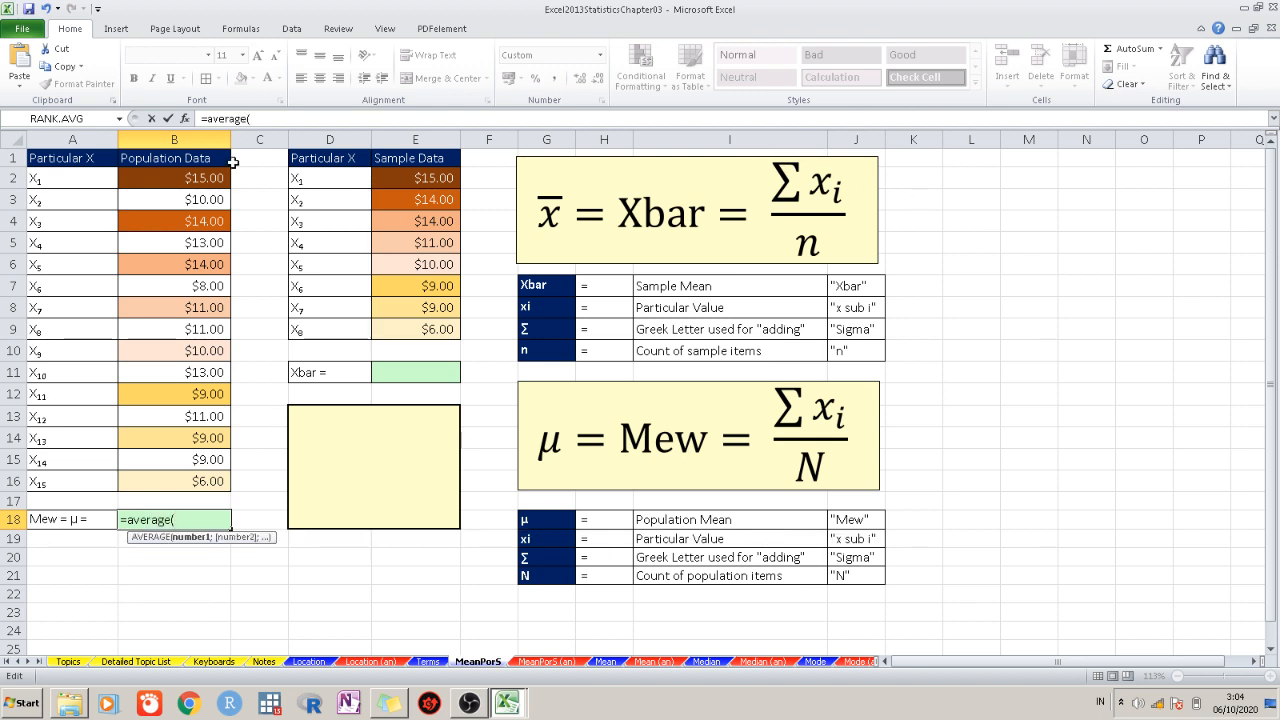
click(205, 176)
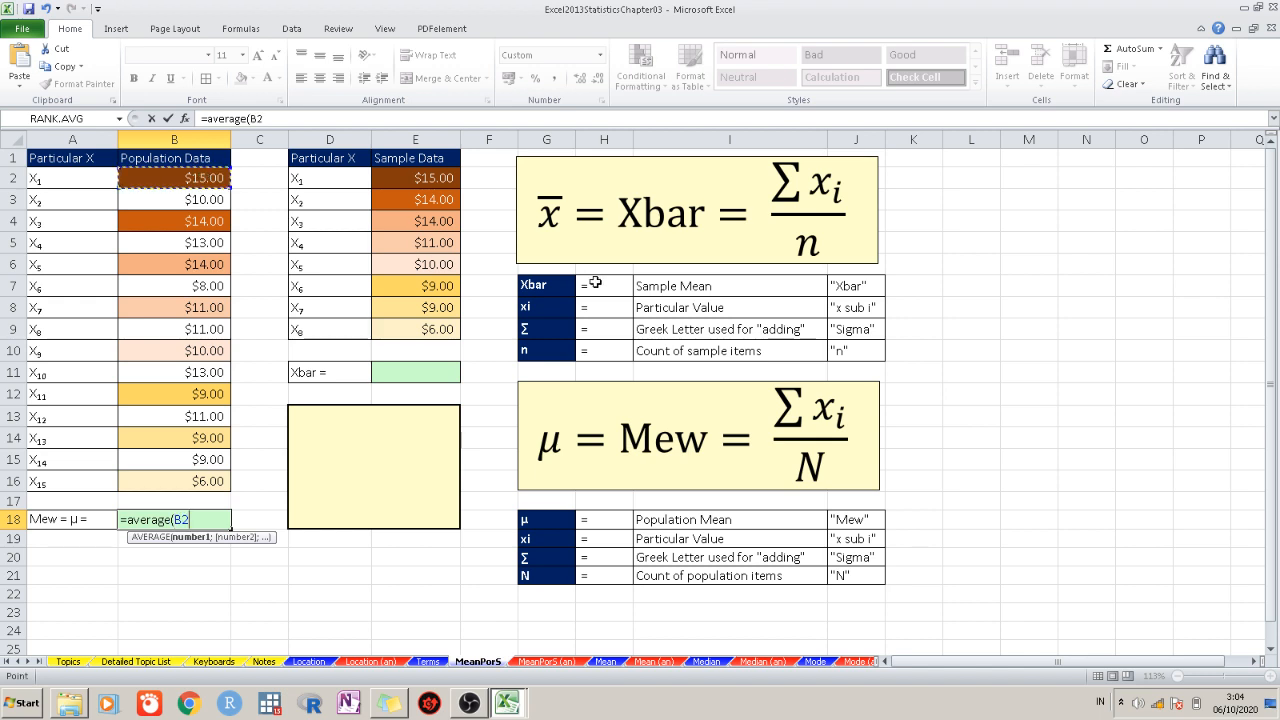
key(ctrl+shift+Down)
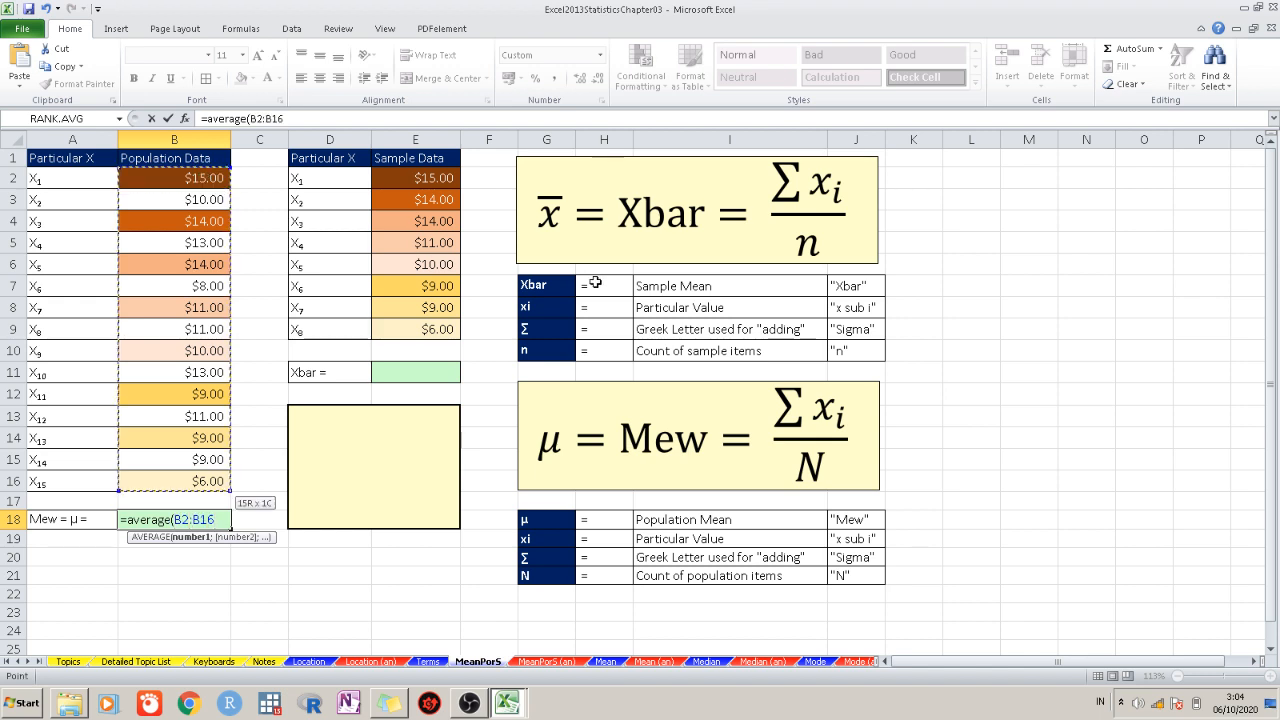
key(ctrl+Return)
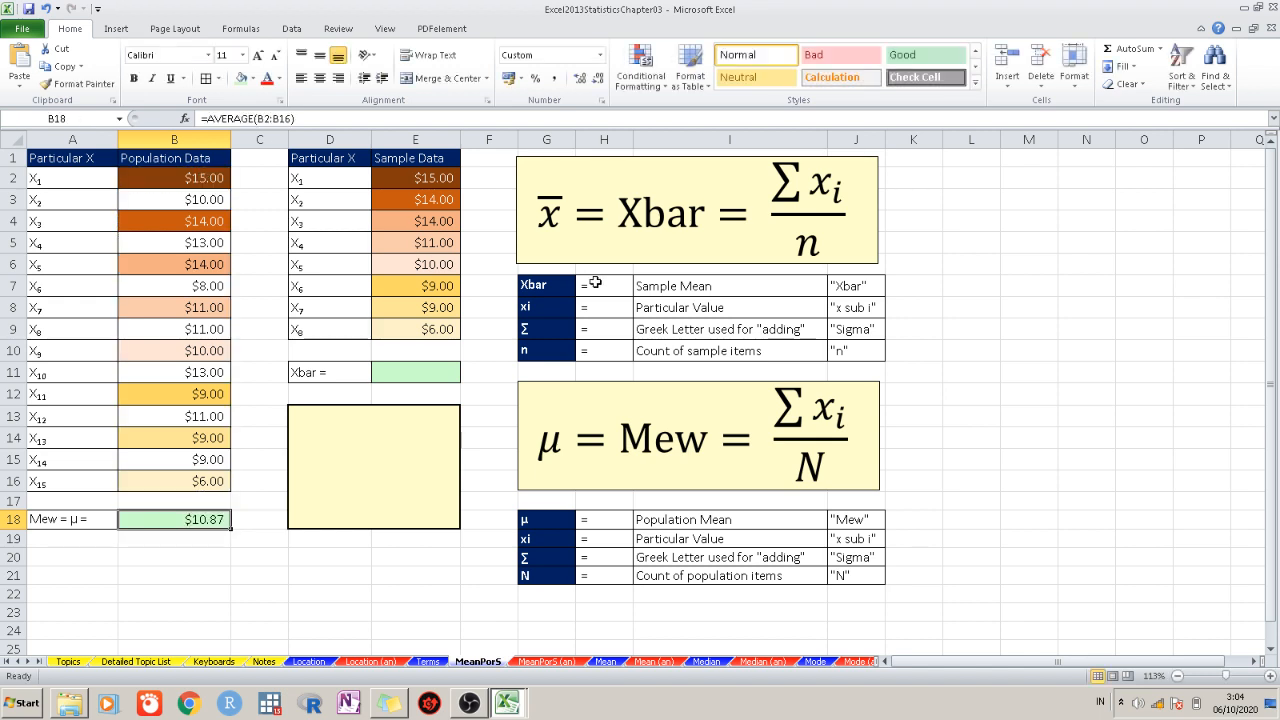
Calculate the sample mean Xbar in E11 with =AVERAGE(E2:E9)
click(406, 369)
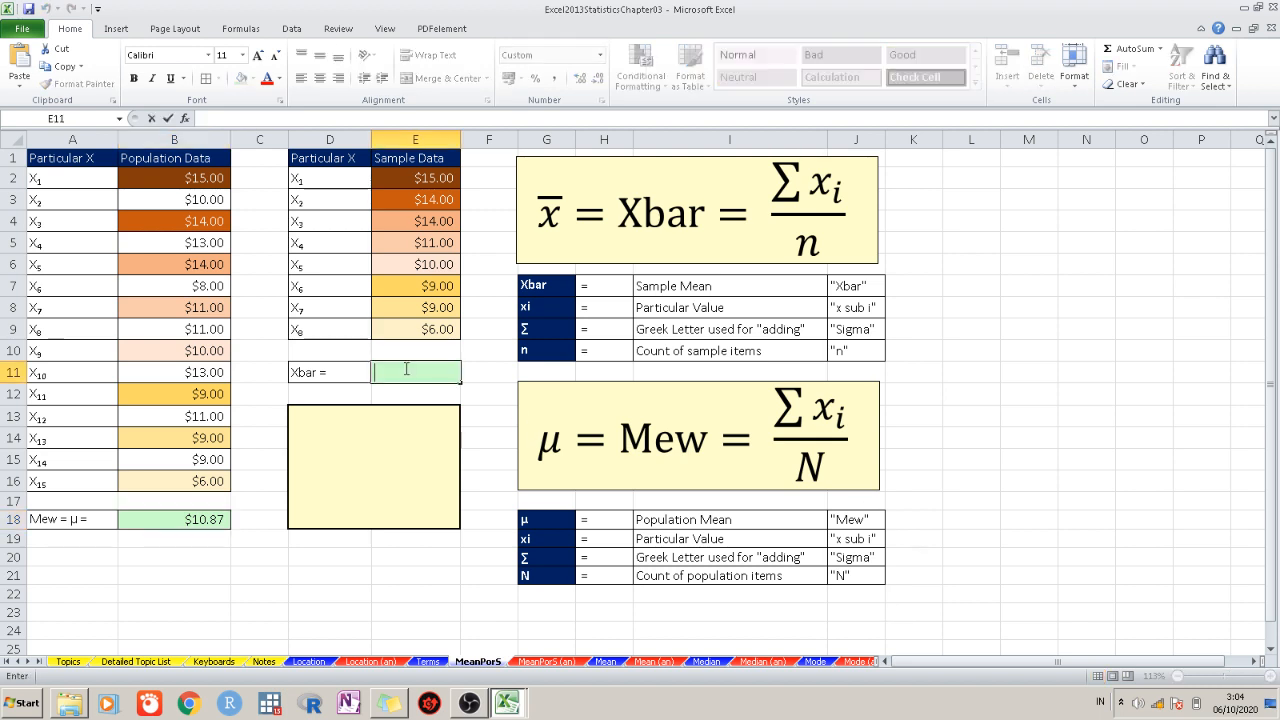
text(=aver)
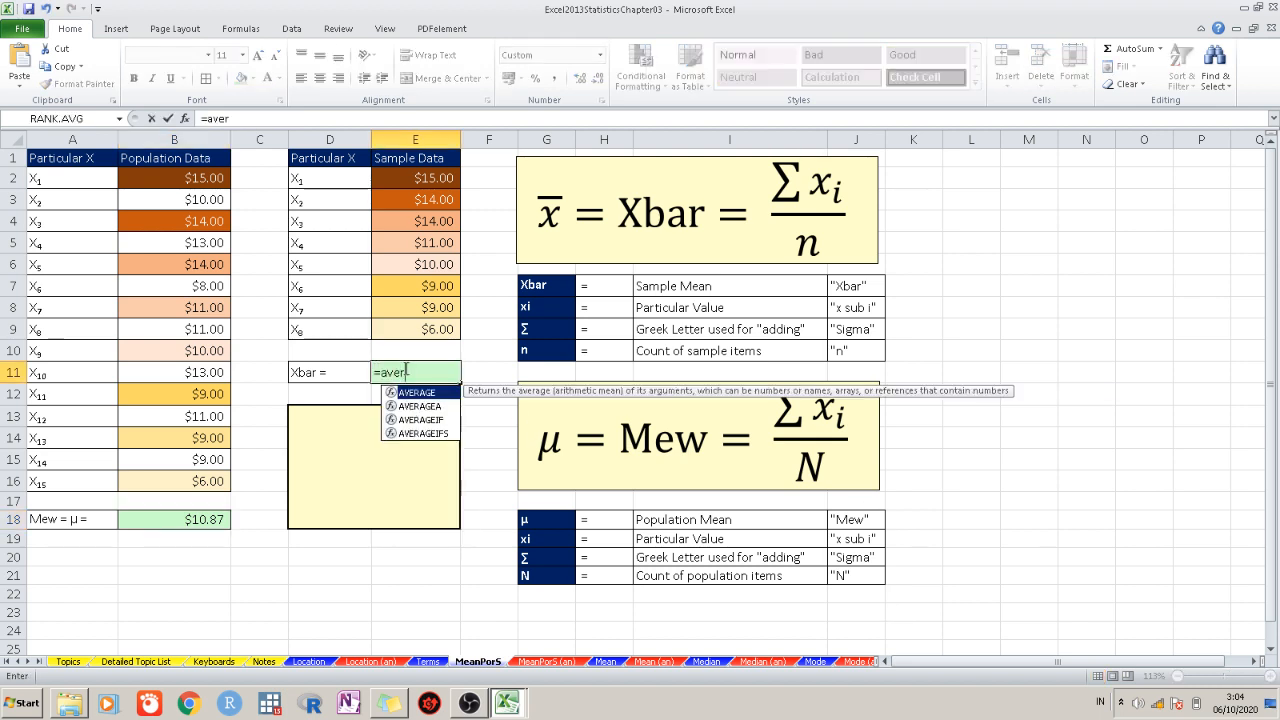
text(age()
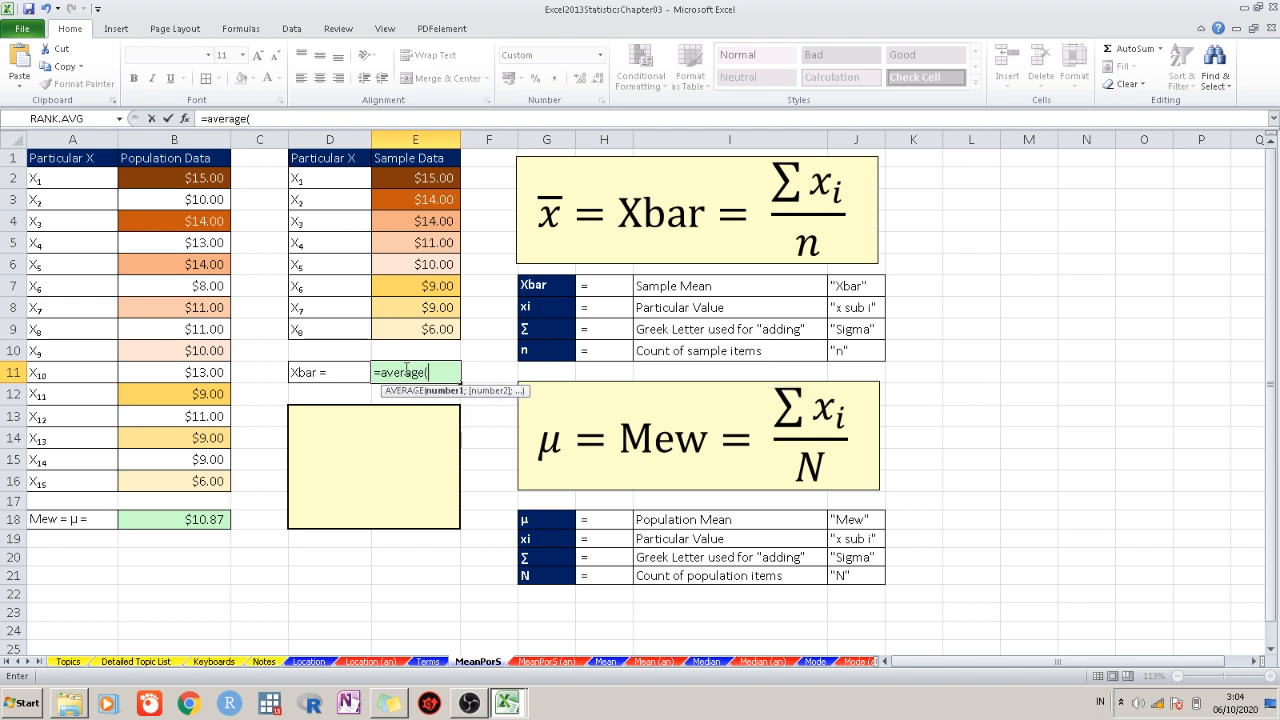
click(434, 177)
key(ctrl+shift+Down)
key(ctrl+Return)
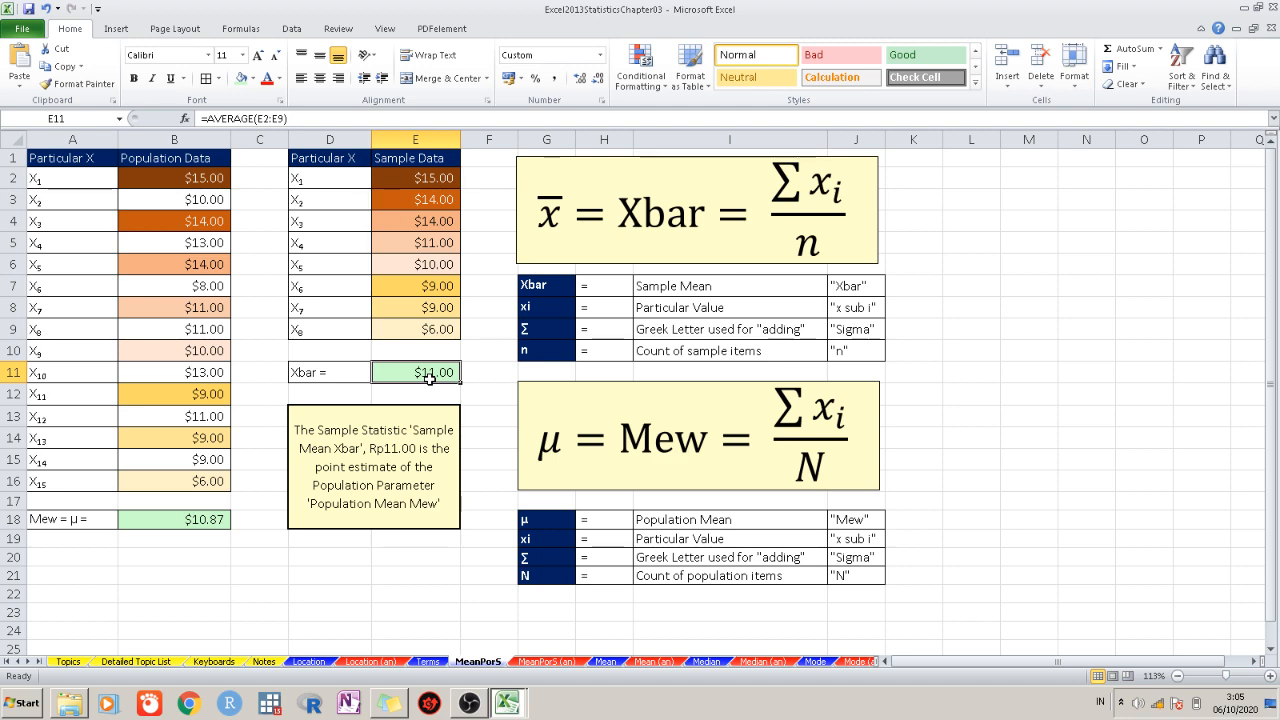
Calculate the mean test score in B10 of the Mean sheet with =AVERAGE(A14:A33)
click(605, 661)
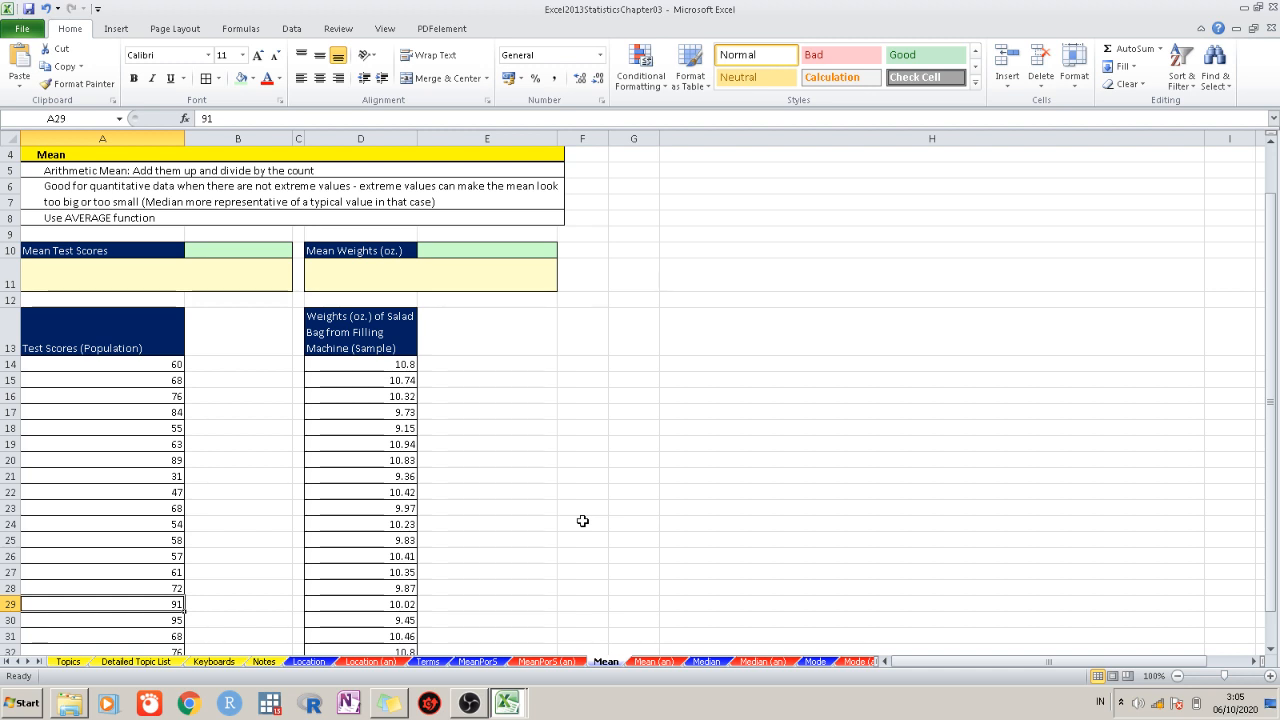
click(216, 249)
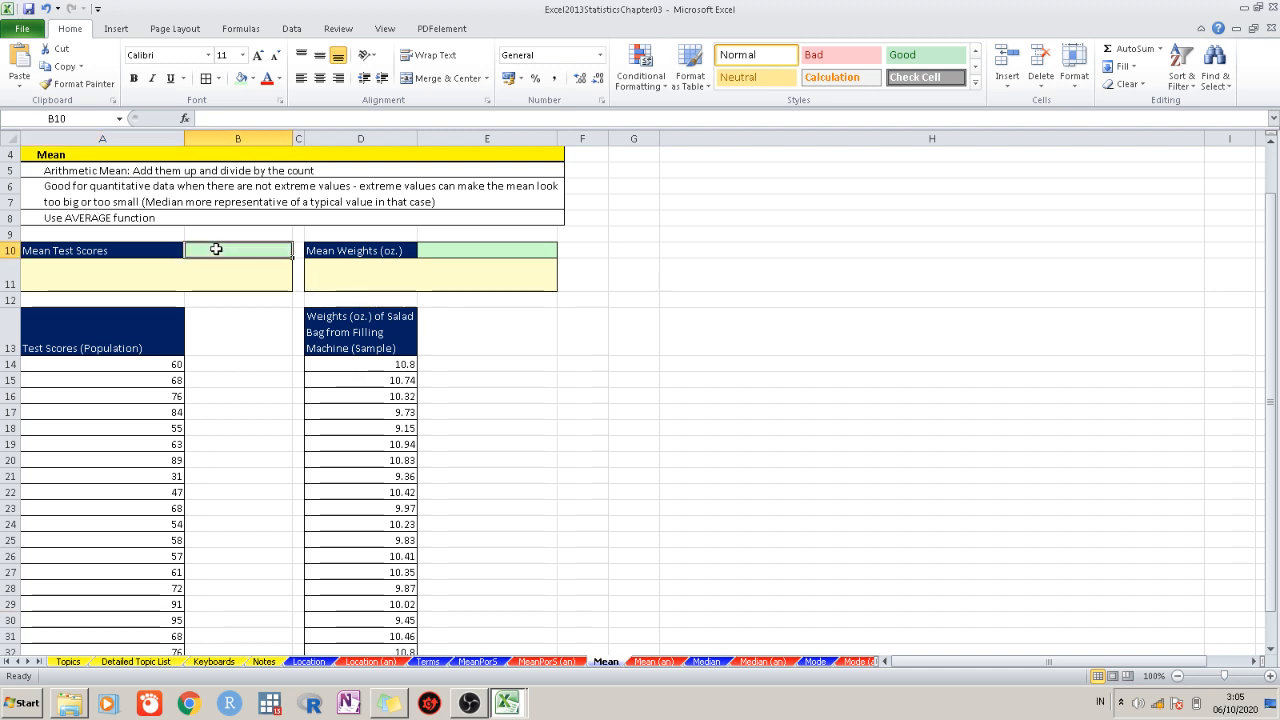
text(=)
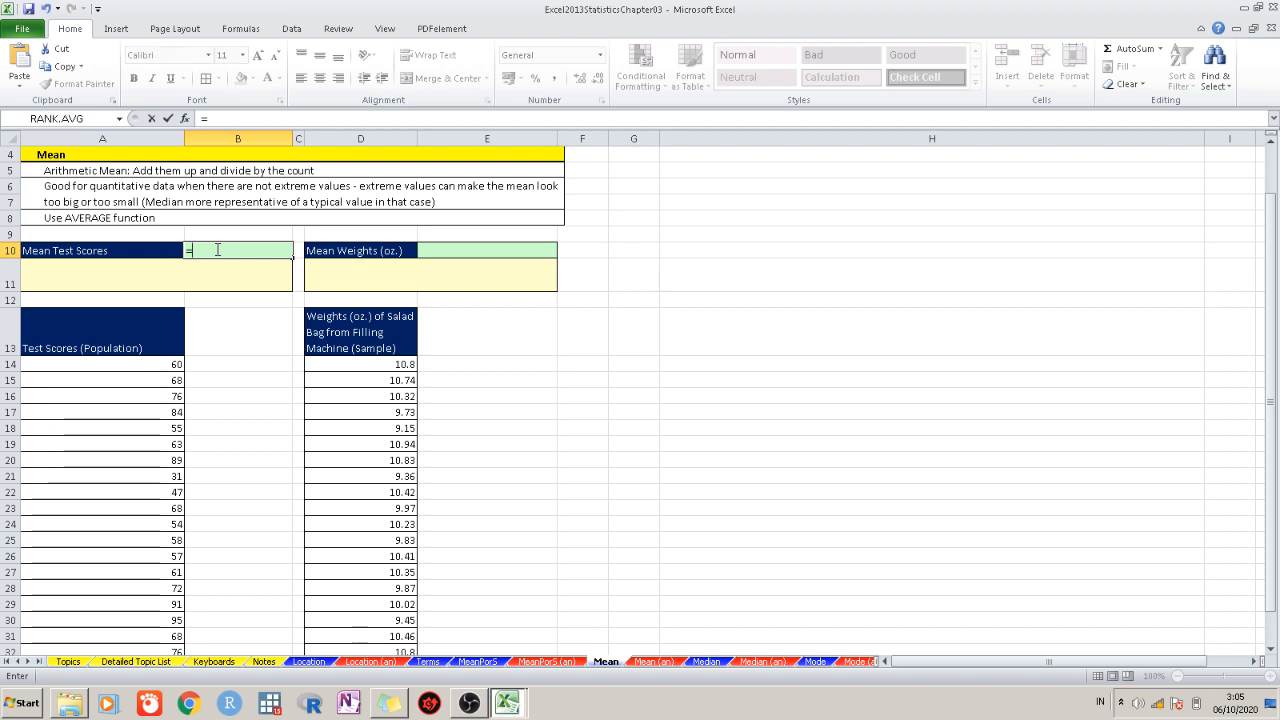
text(average)
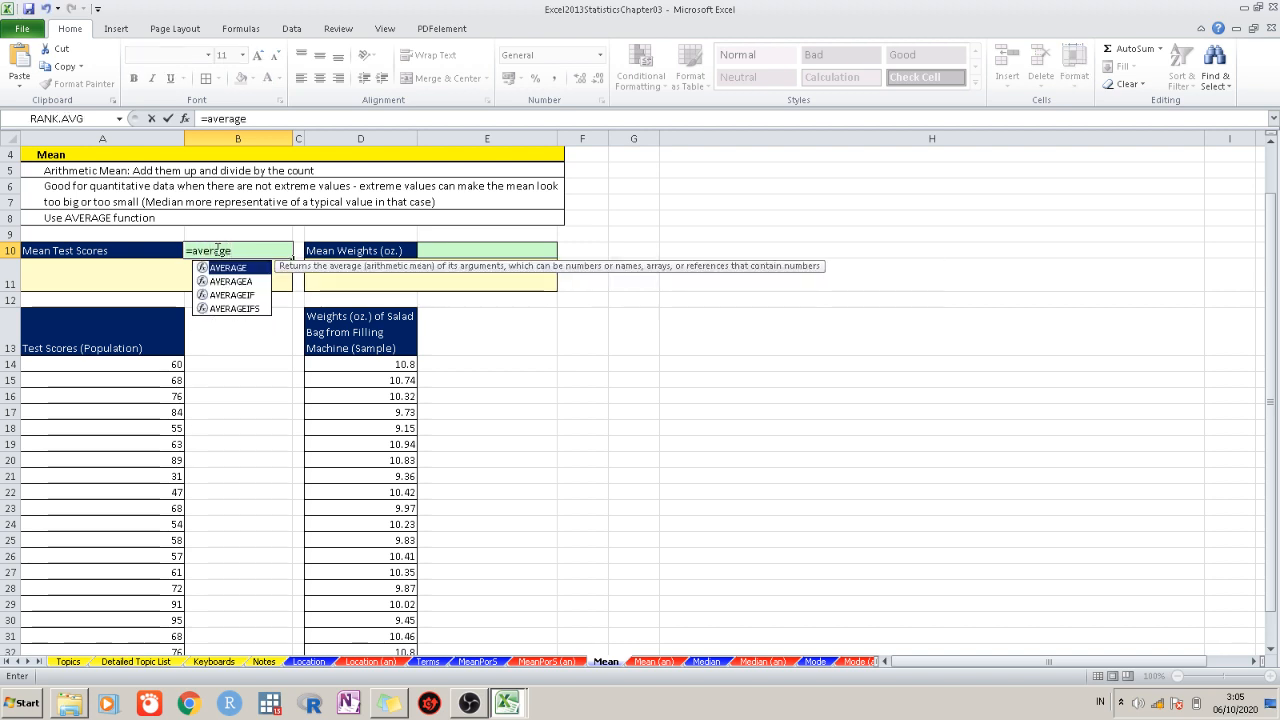
text(()
click(164, 364)
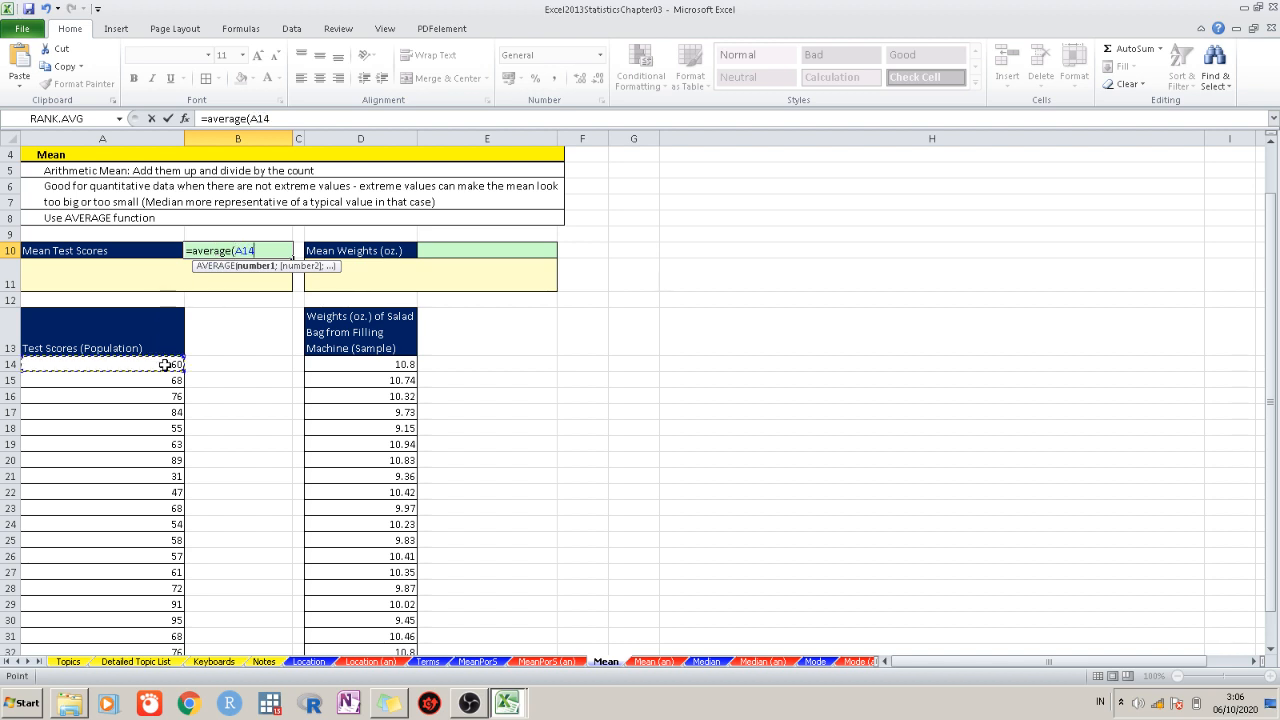
key(ctrl+shift+Down)
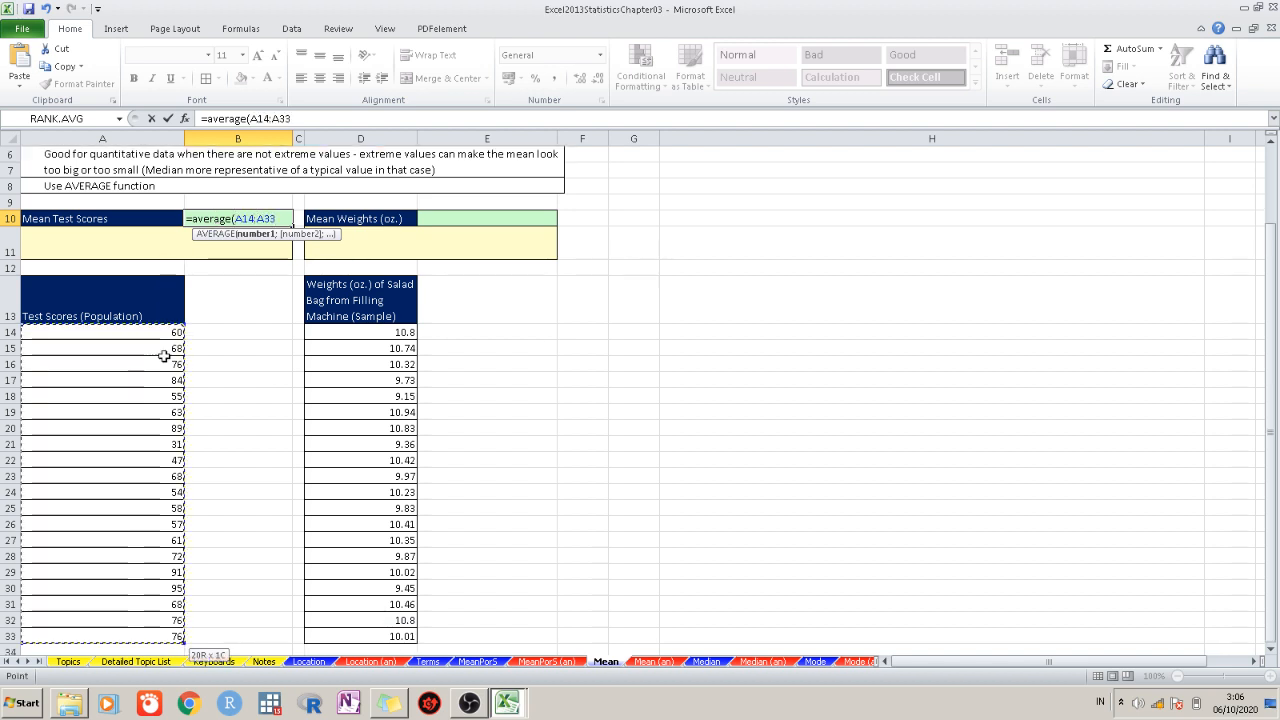
key(ctrl+Return)
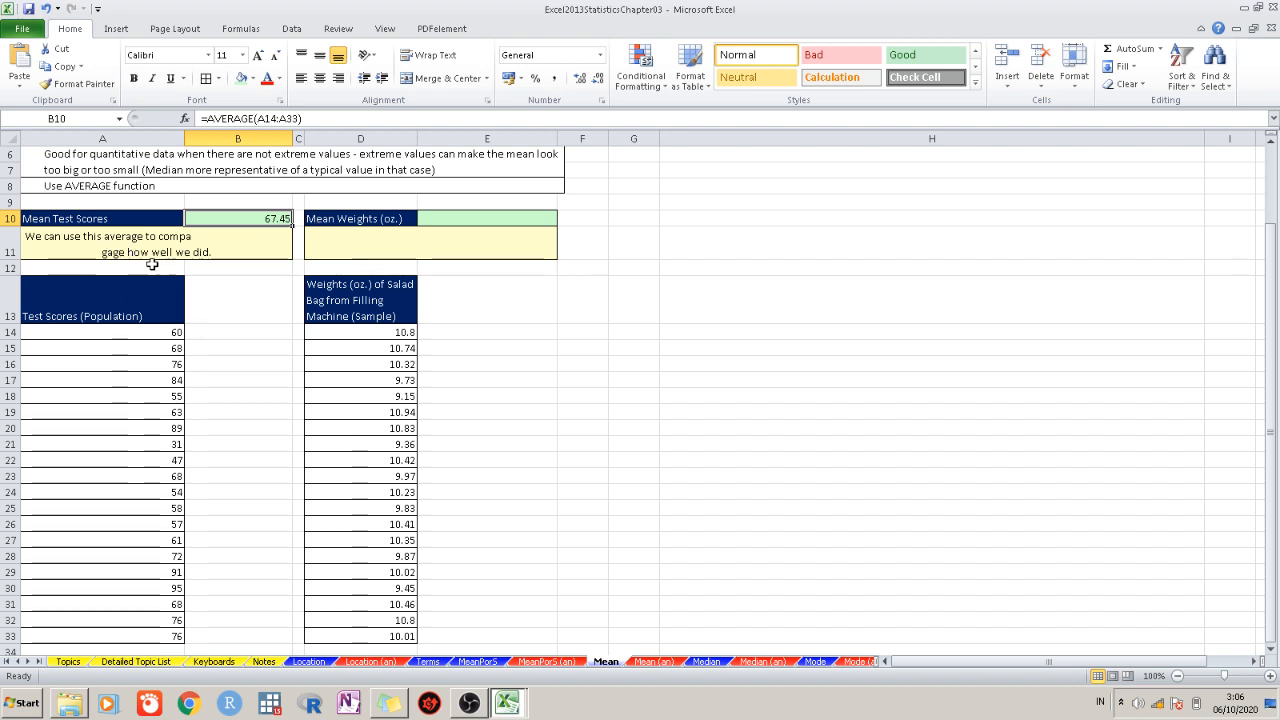
Inspect the IF formula behind the comment under Mean Test Scores, then look over the notes and data on the Mean sheet
click(91, 254)
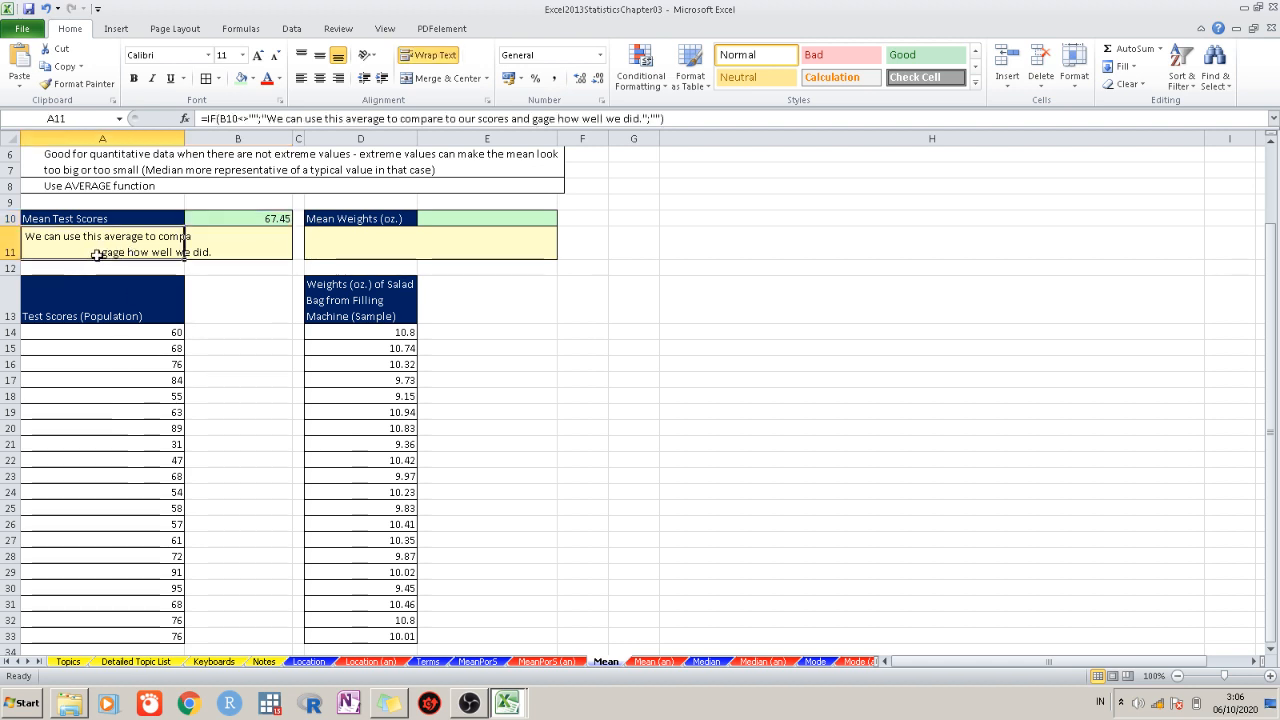
double_click(100, 252)
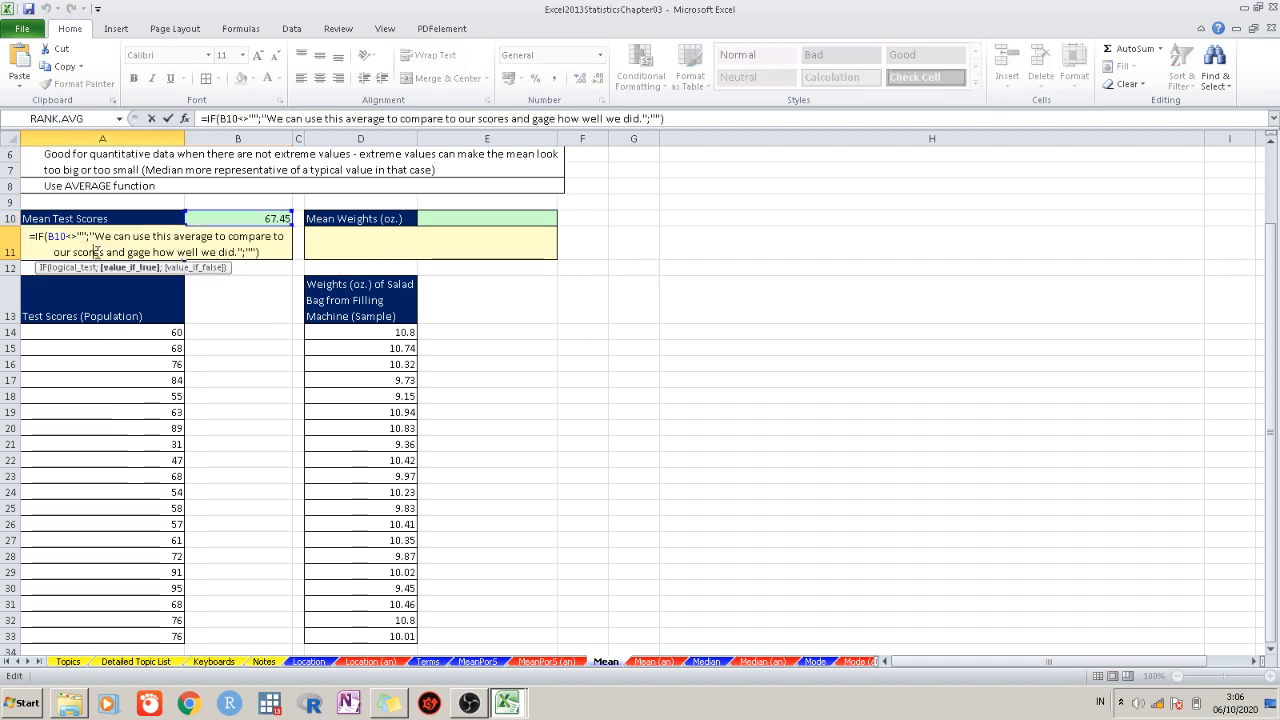
click(281, 353)
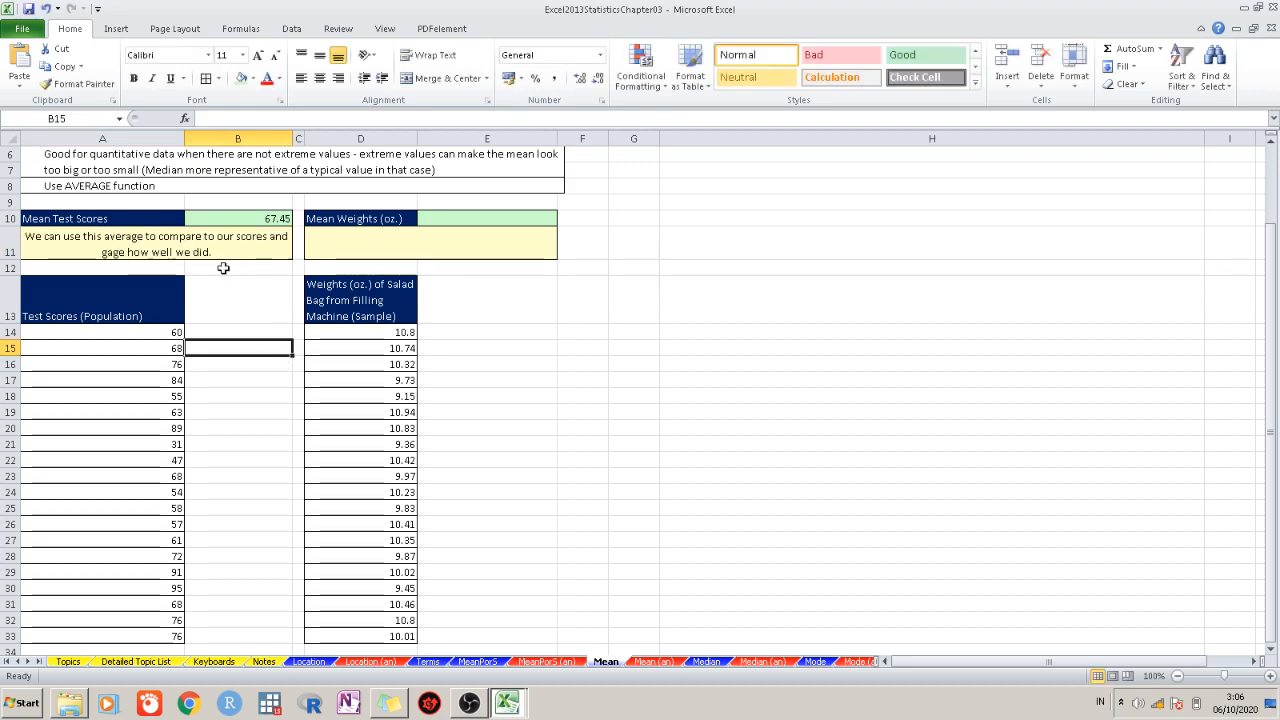
scroll(207, 315, up, 2)
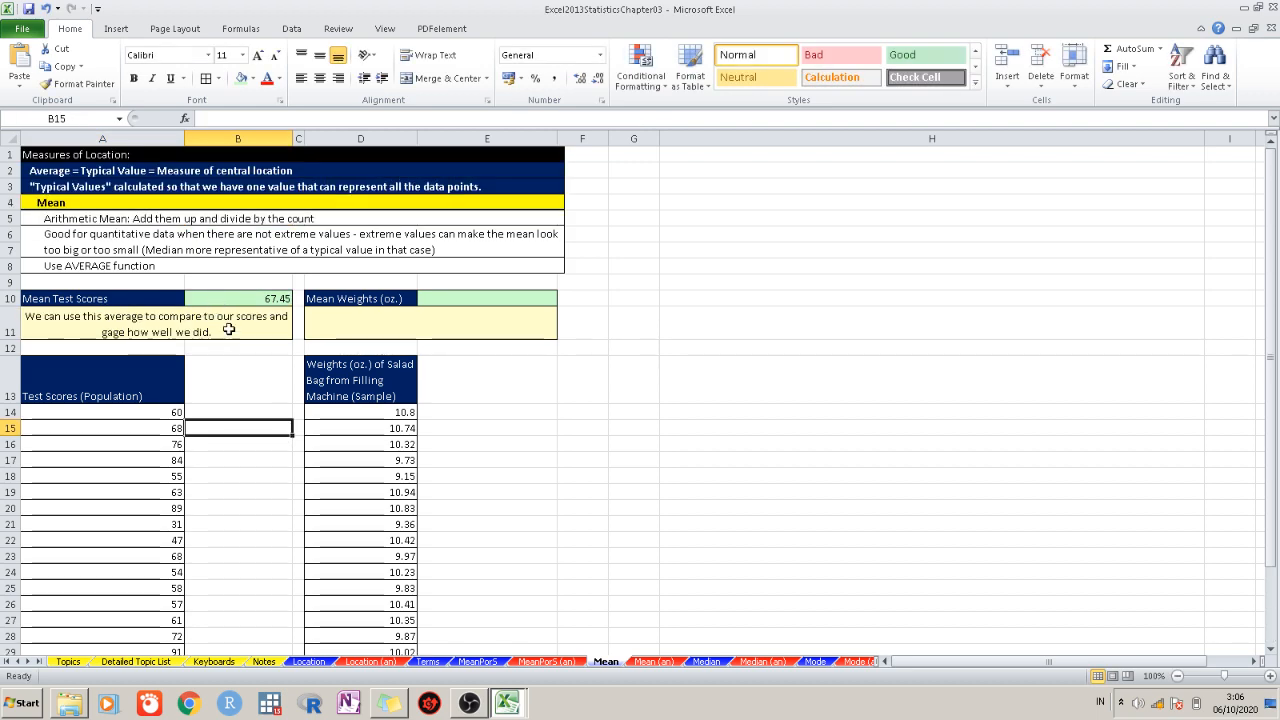
scroll(227, 340, down, 4)
scroll(142, 451, up, 2)
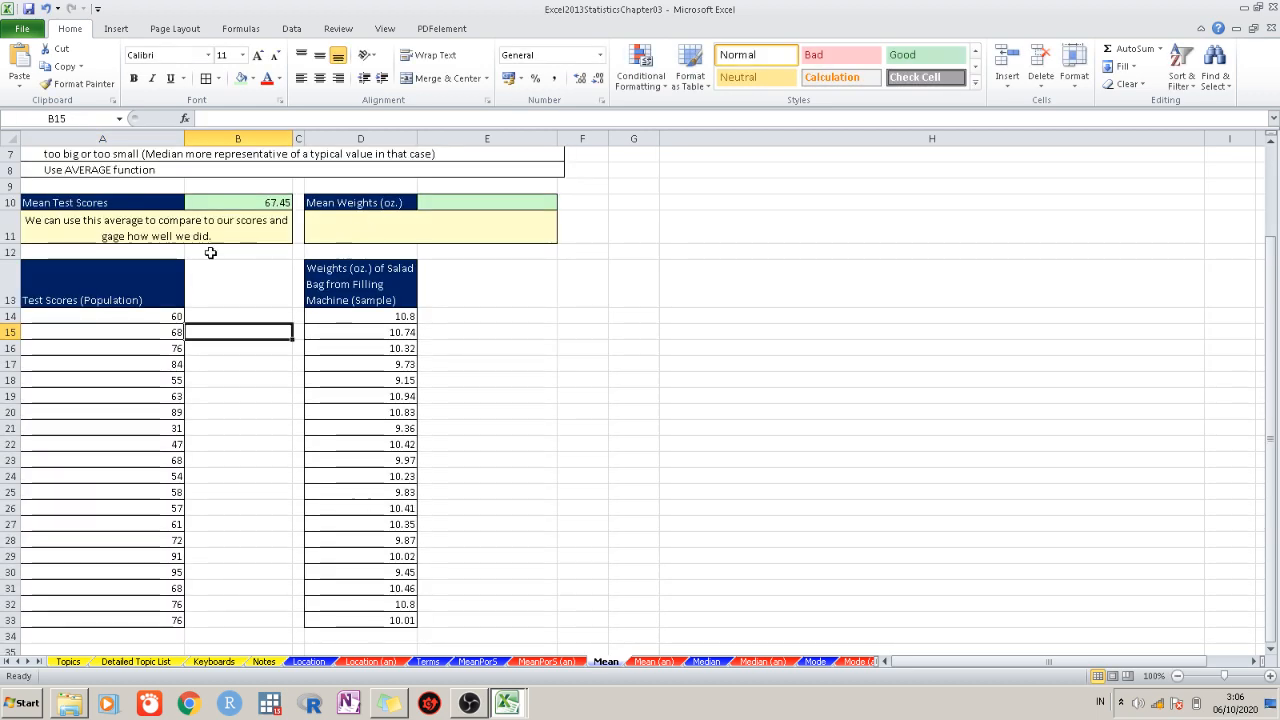
scroll(251, 314, up, 2)
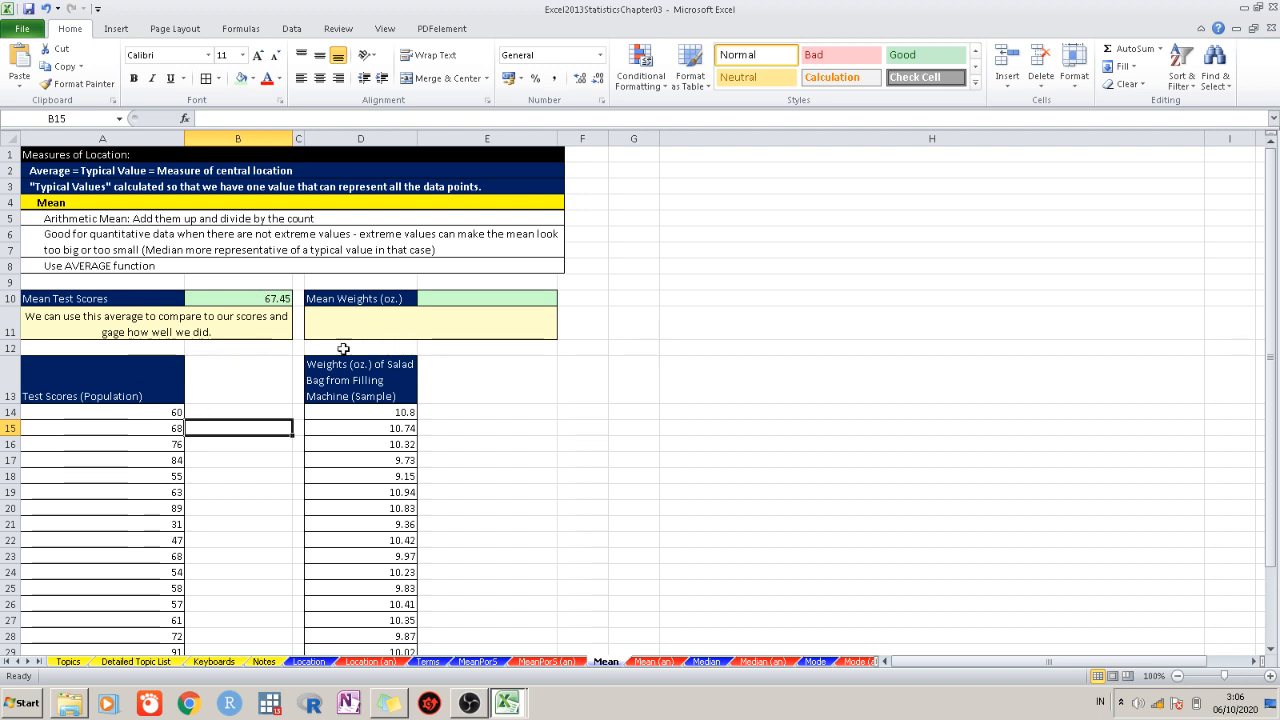
Calculate the mean salad bag weight in E10 with =AVERAGE(D14:D33)
double_click(465, 298)
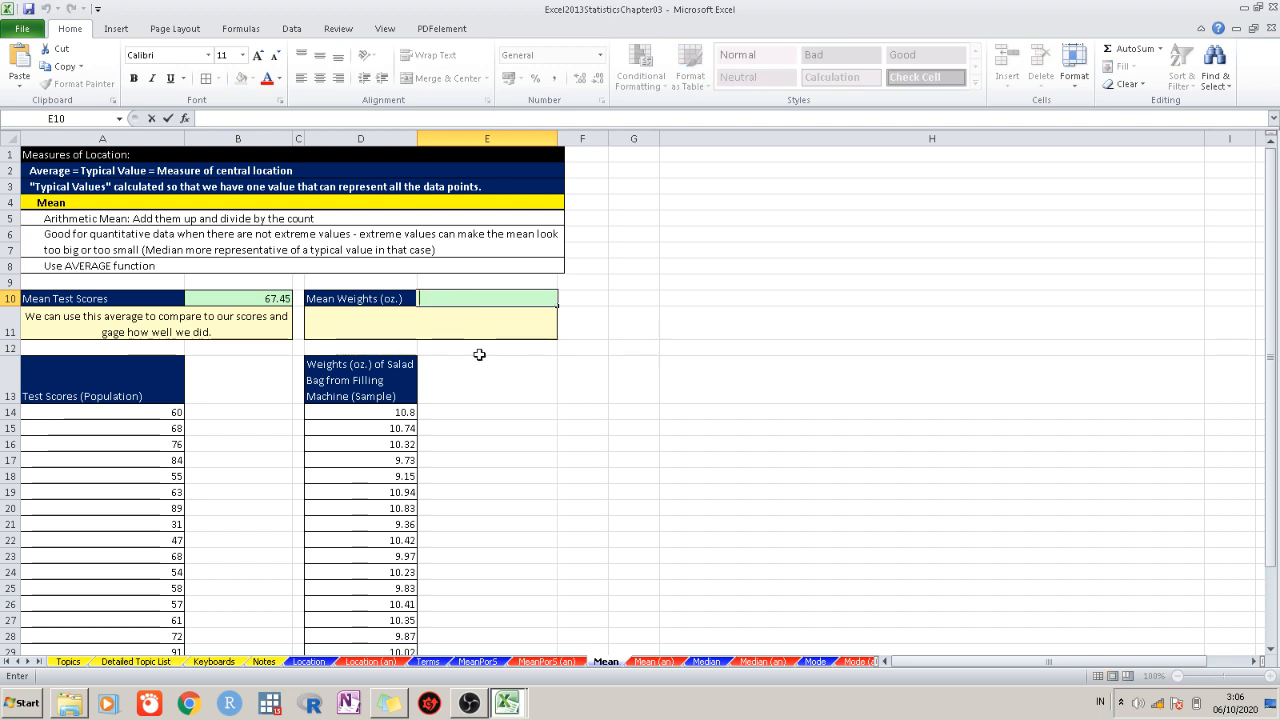
text(=)
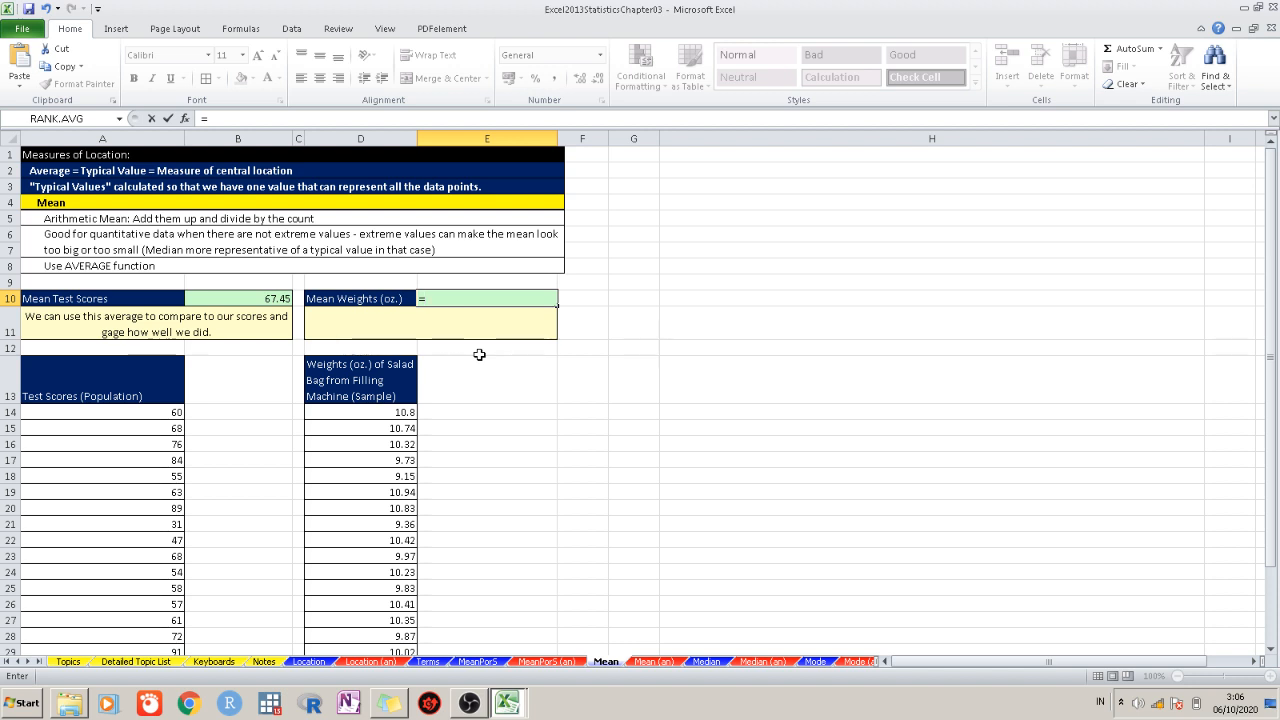
text(av)
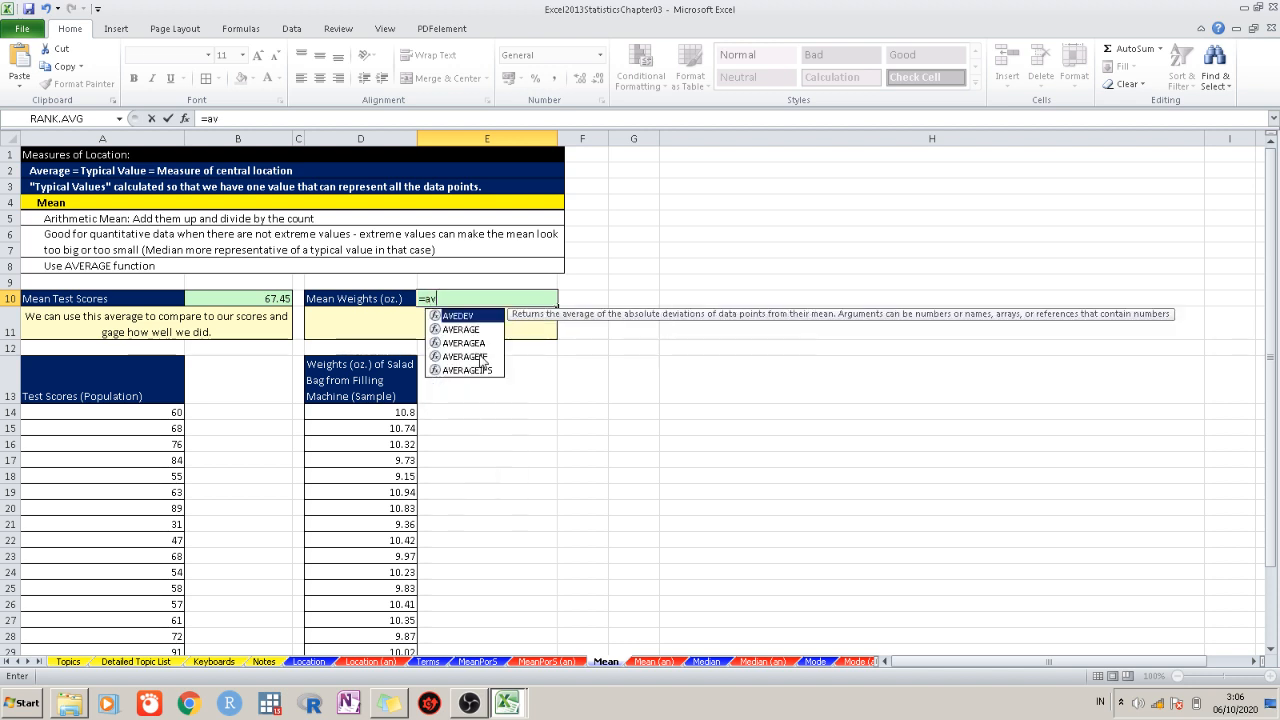
text(erage()
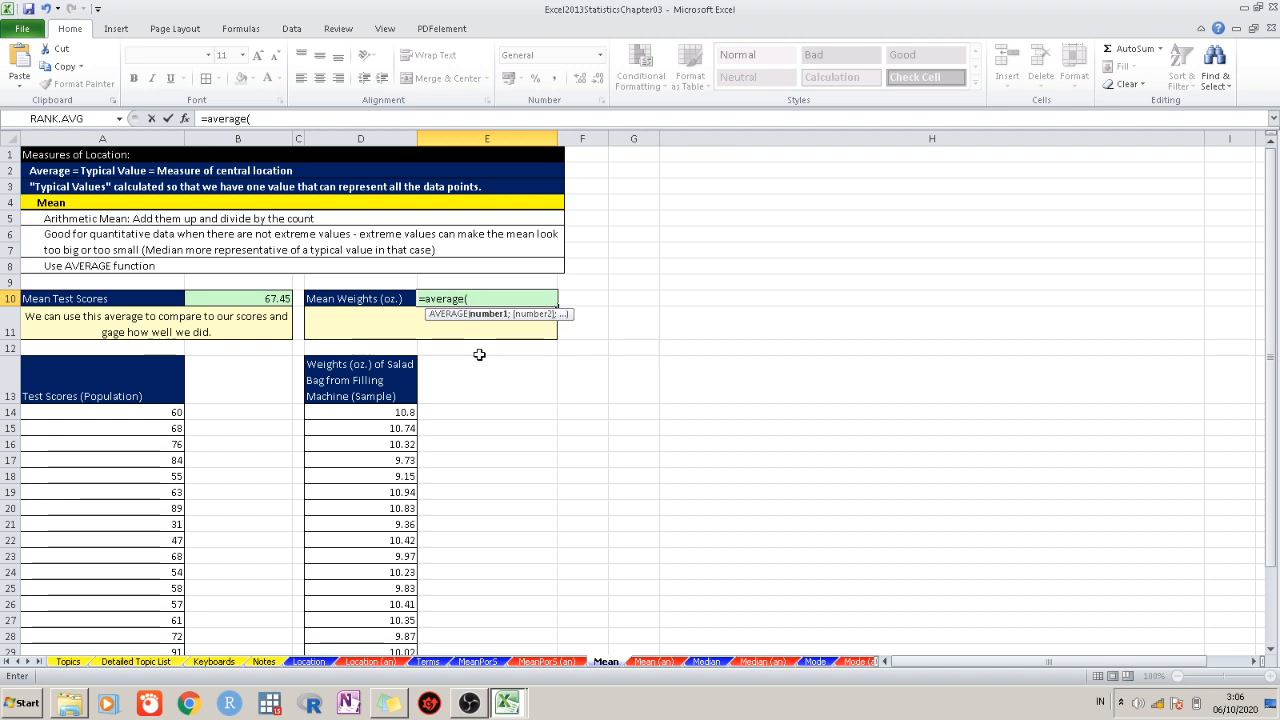
click(400, 414)
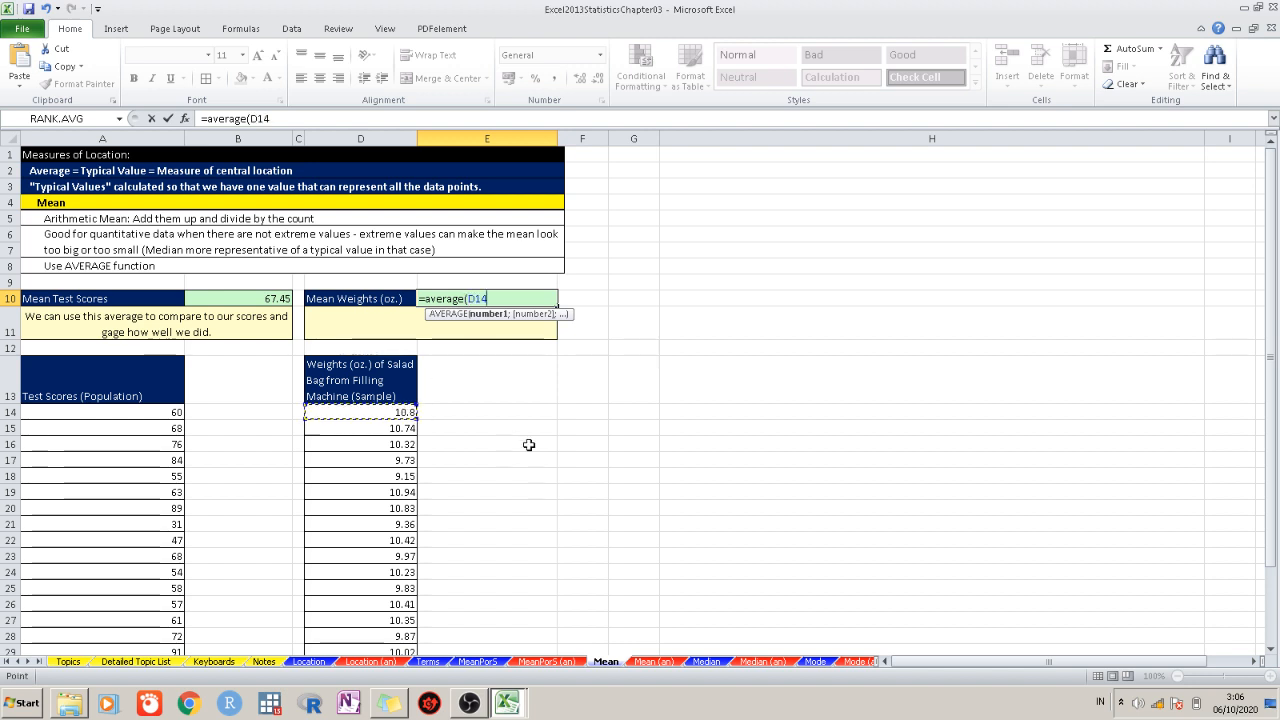
key(ctrl+shift+Down)
key(ctrl+Return)
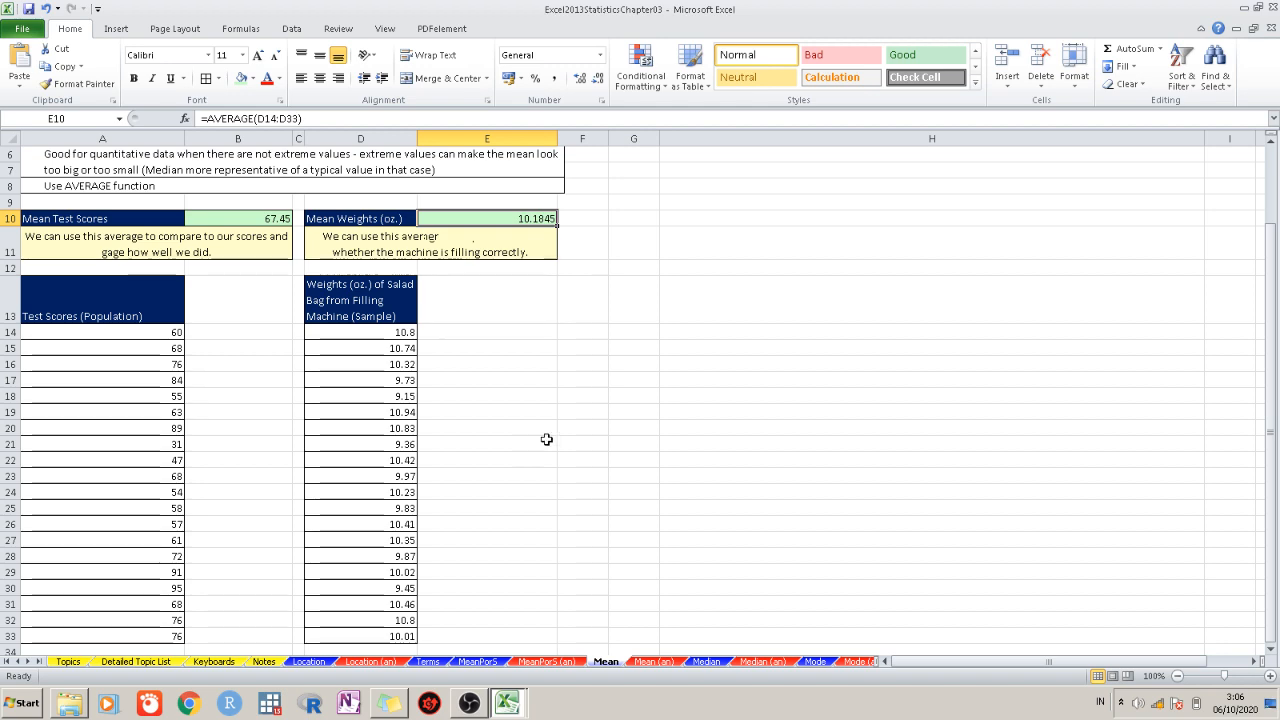
click(632, 412)
scroll(586, 269, up, 2)
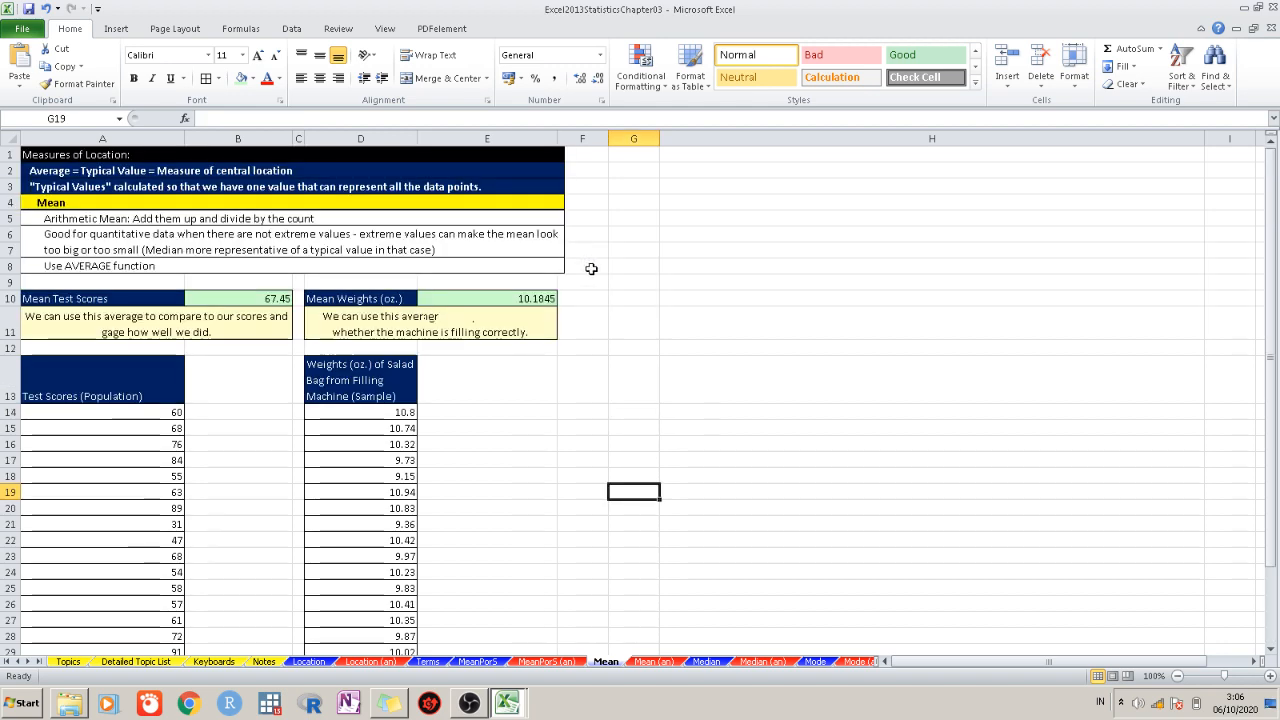
Open the Median sheet and look over its notes and the house price and salary lists
click(706, 662)
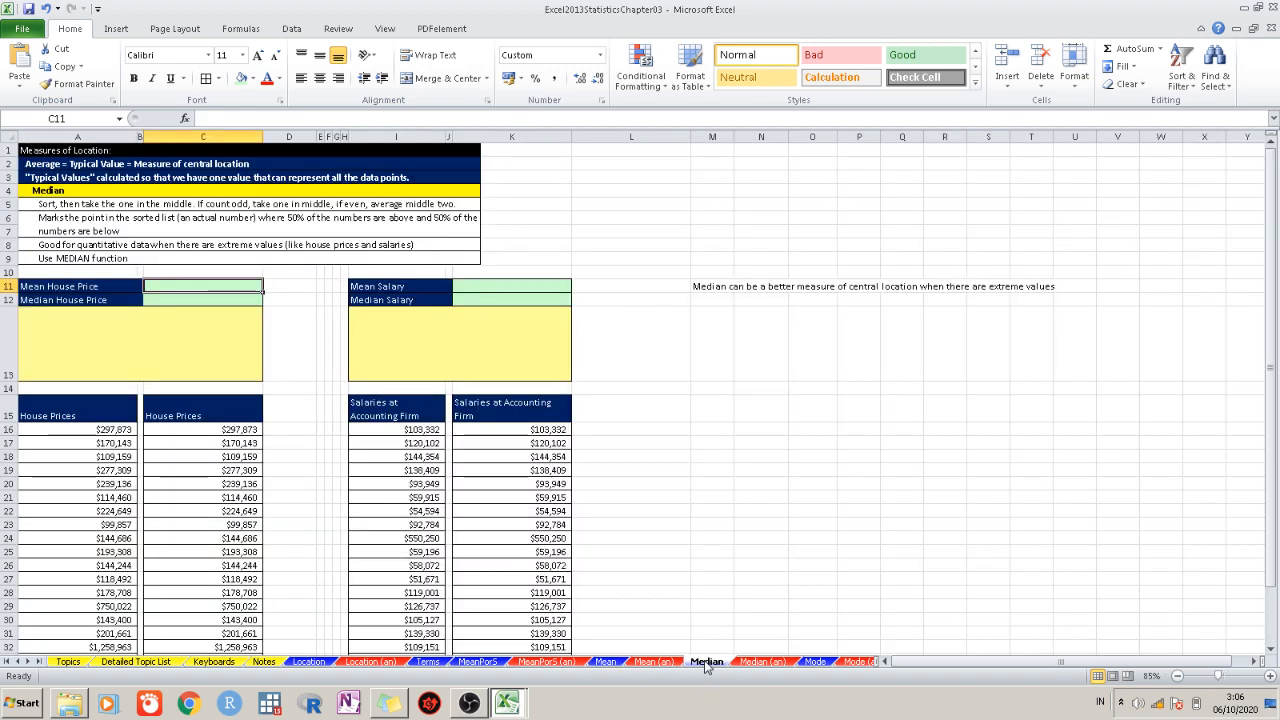
scroll(120, 415, down, 5)
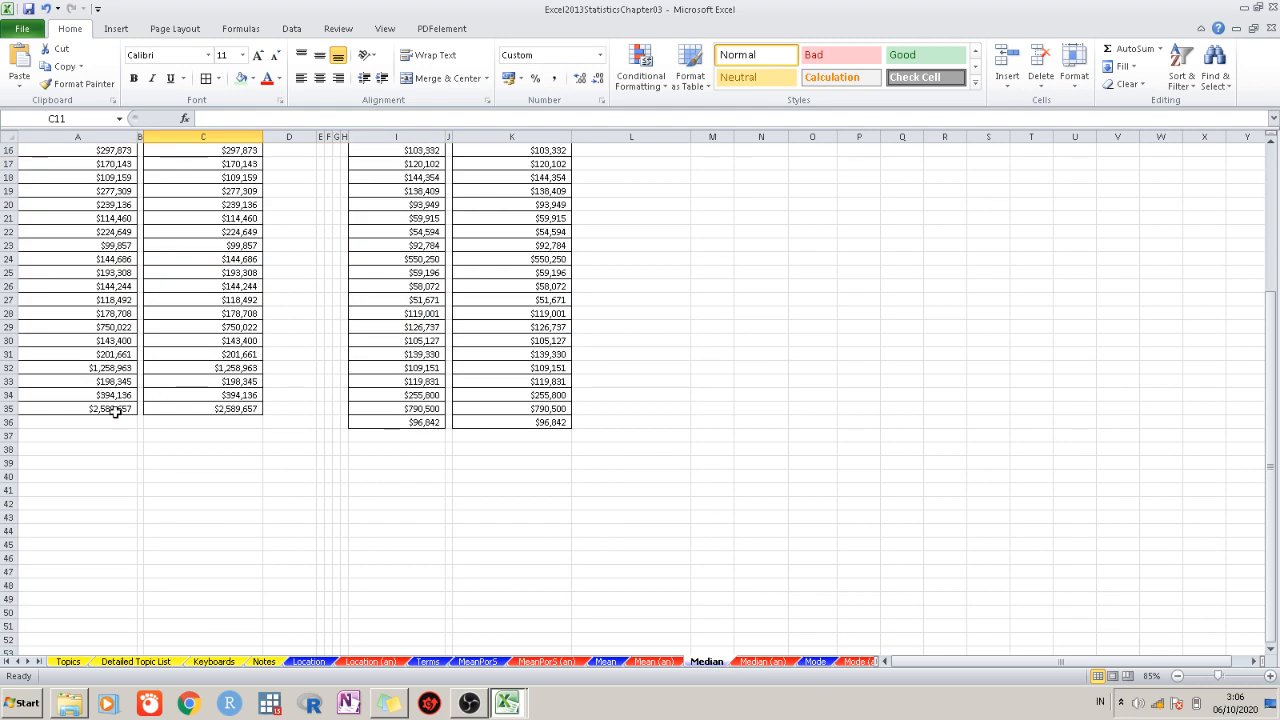
scroll(125, 410, up, 5)
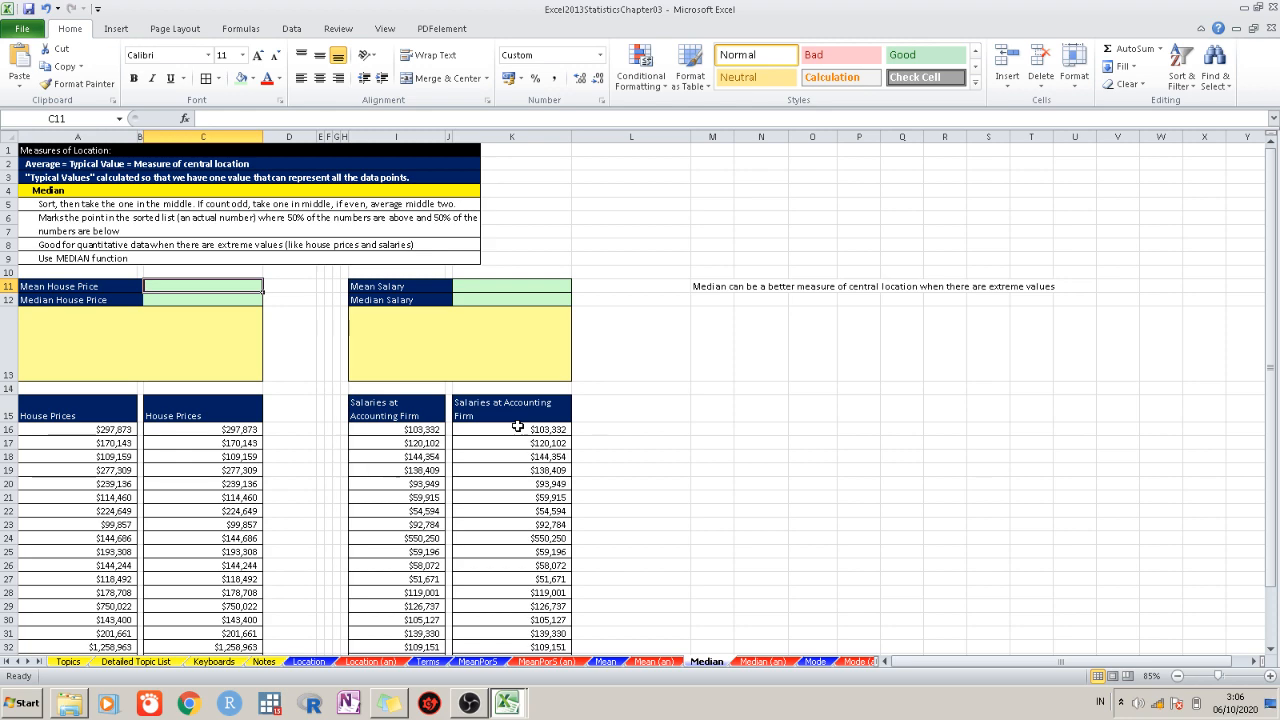
scroll(379, 460, down, 3)
scroll(379, 460, up, 1)
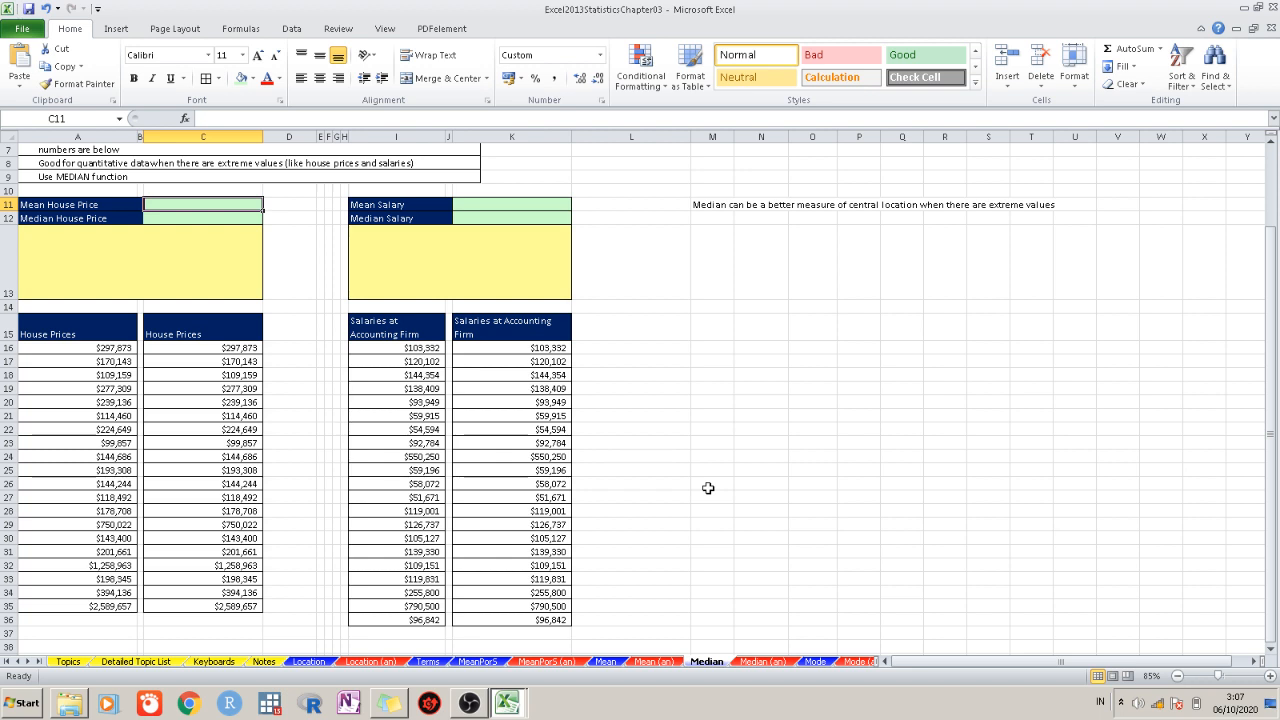
double_click(161, 202)
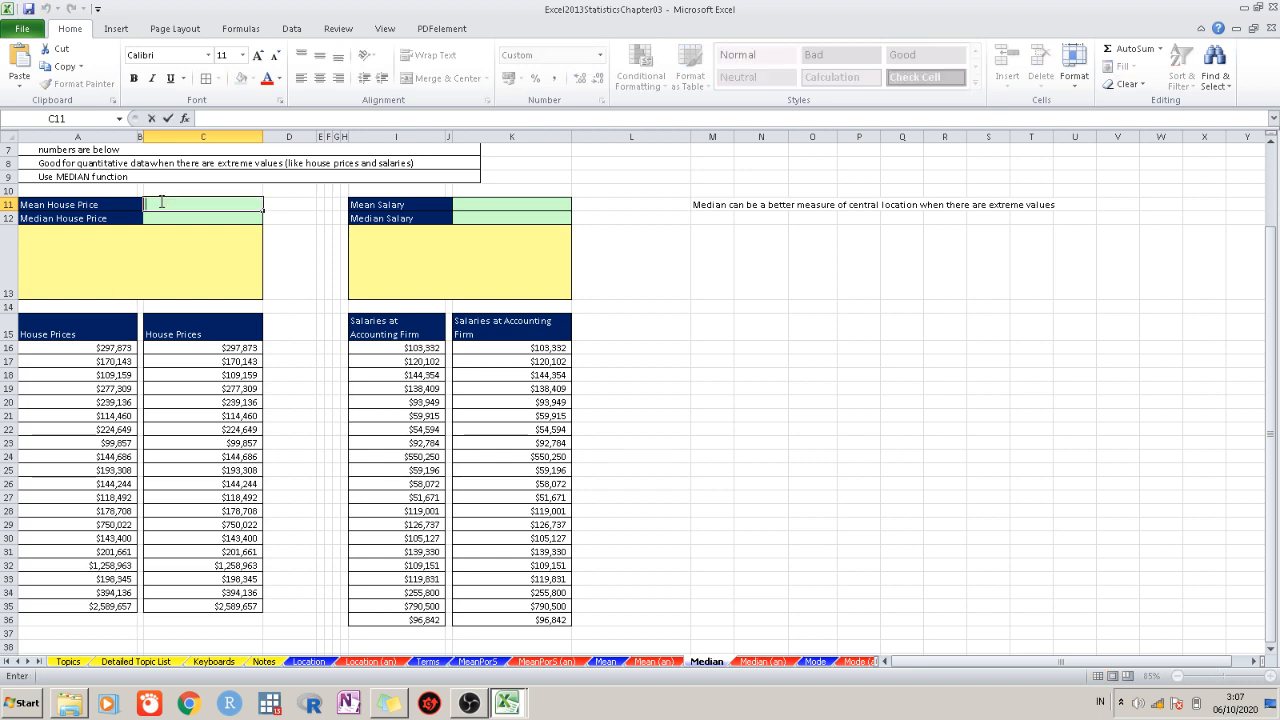
text(=)
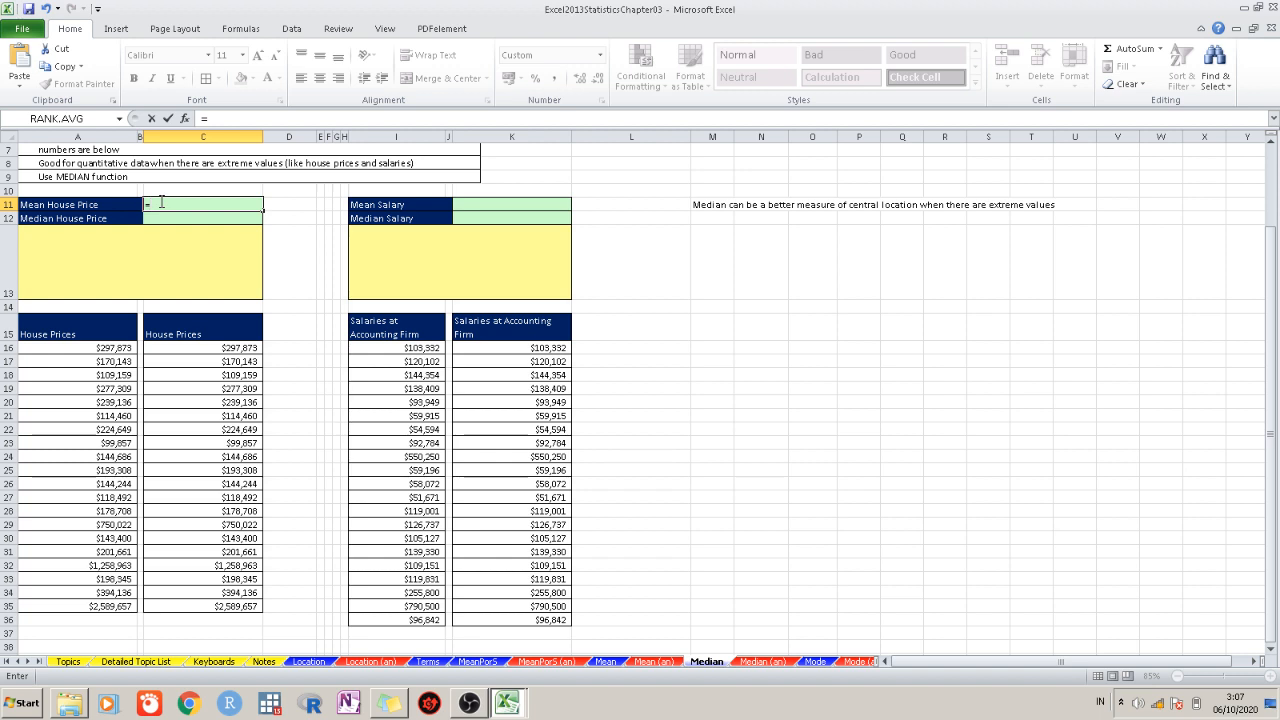
text(med)
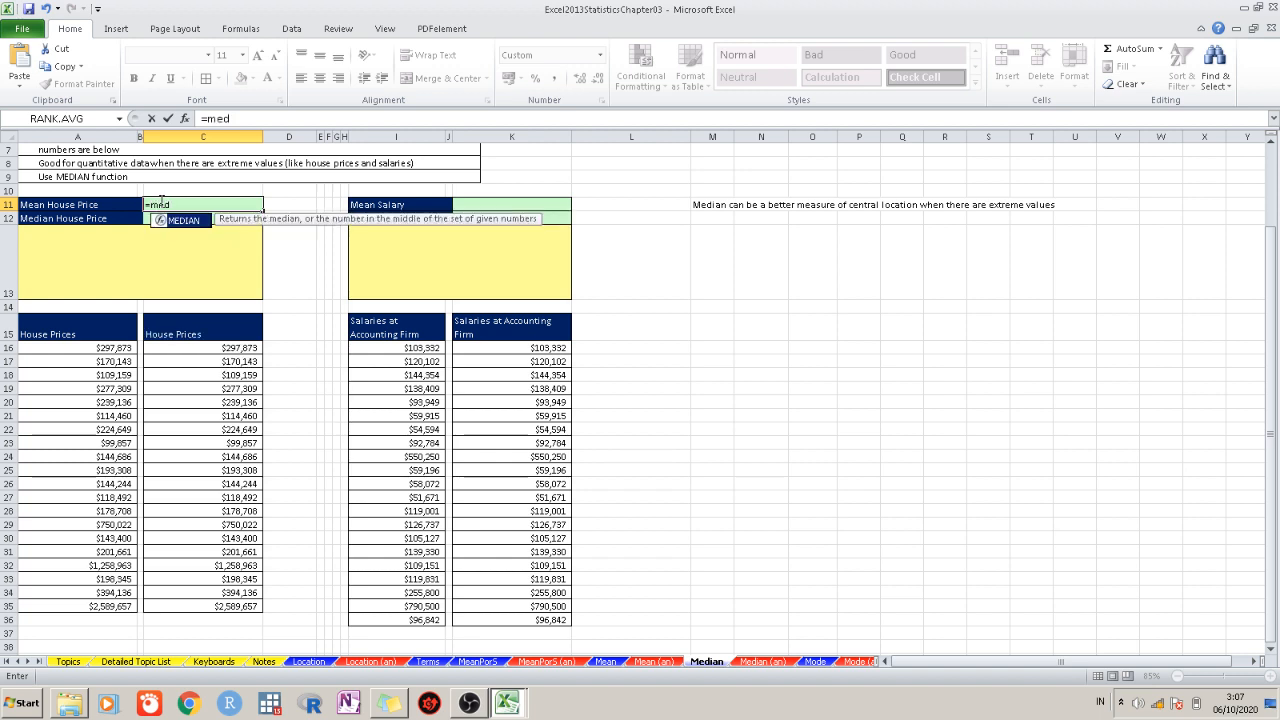
key(BackSpace)
key(BackSpace)
key(BackSpace)
key(BackSpace)
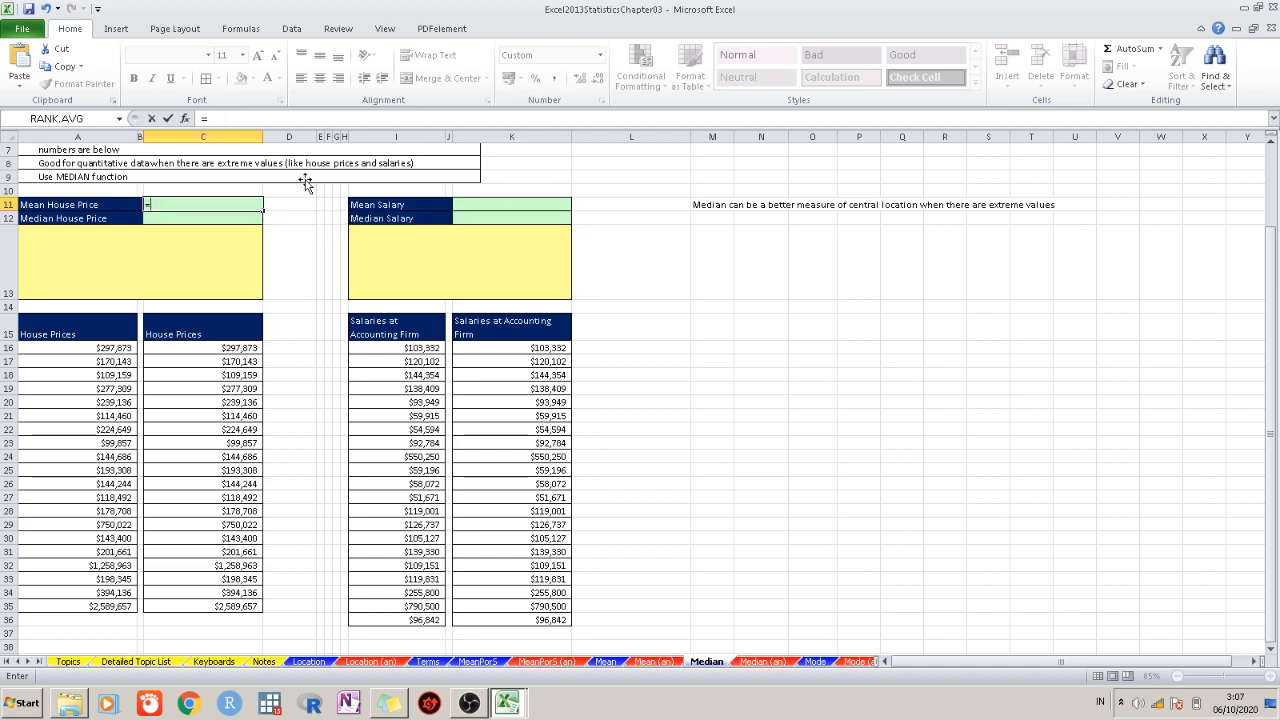
click(700, 336)
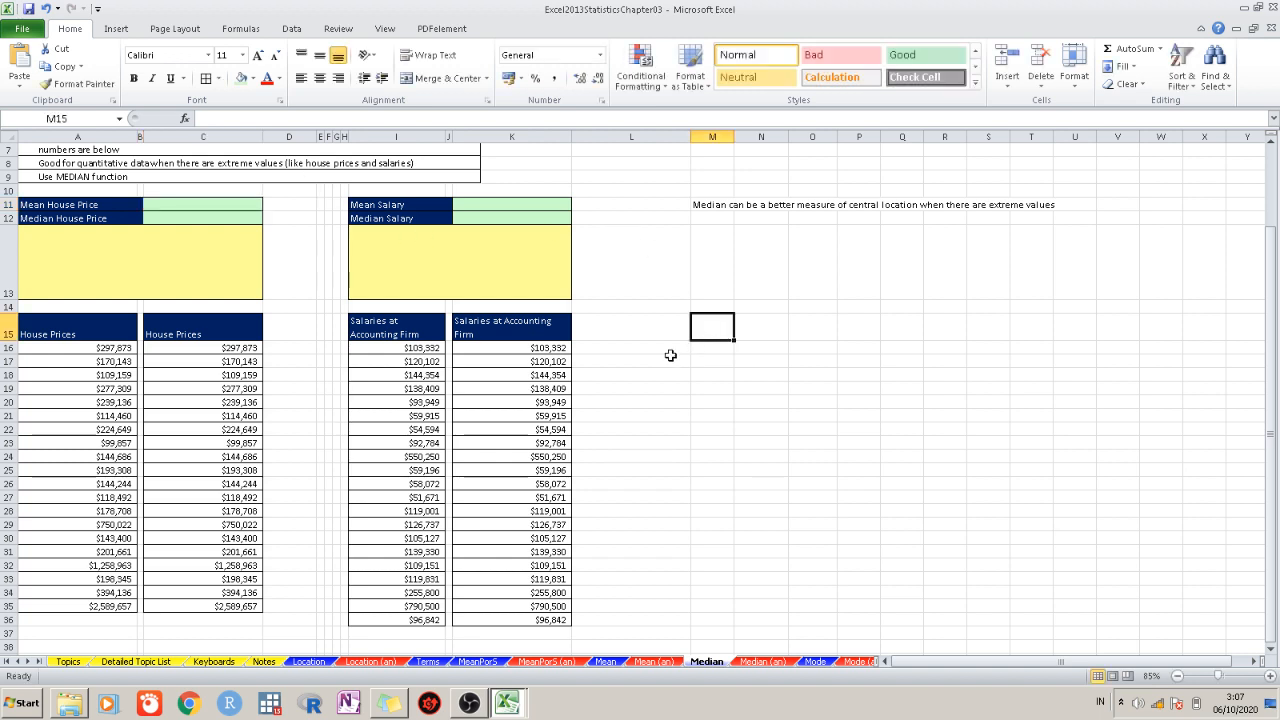
Sort the second House Prices list, C16:C35, from smallest to largest
click(210, 349)
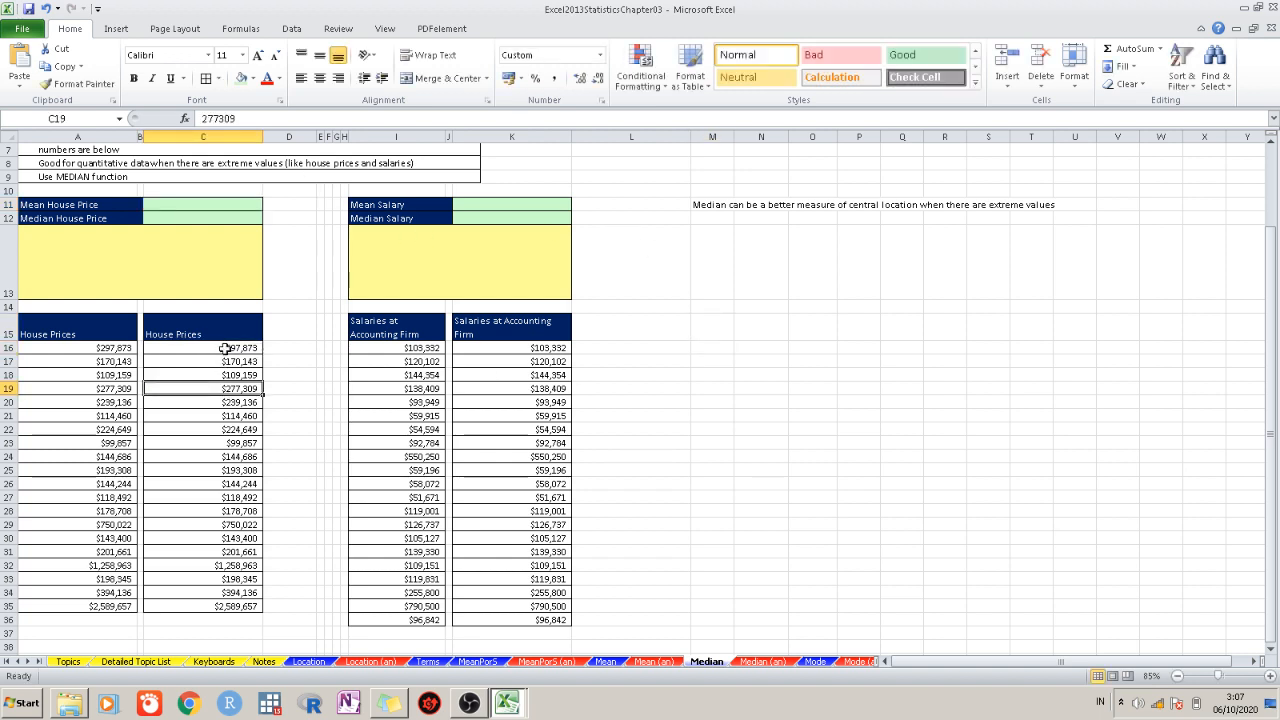
drag(228, 349, 199, 600)
right_click(208, 533)
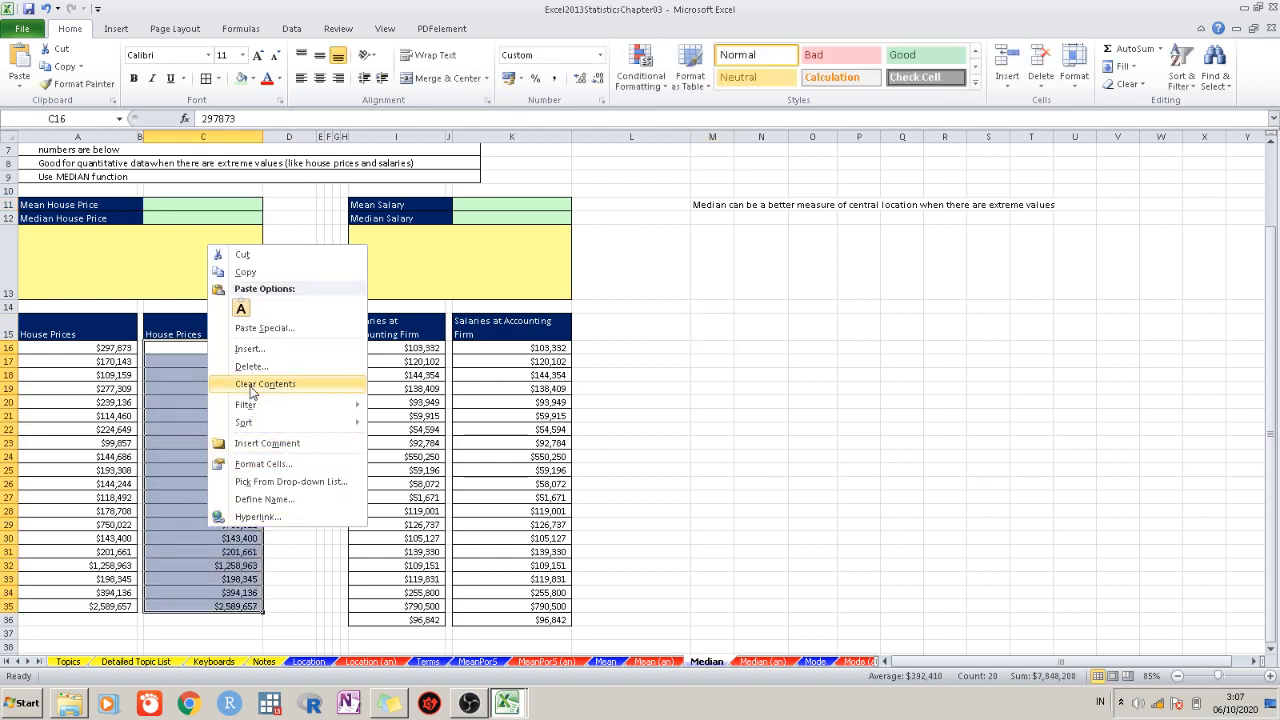
mouse_move(266, 428)
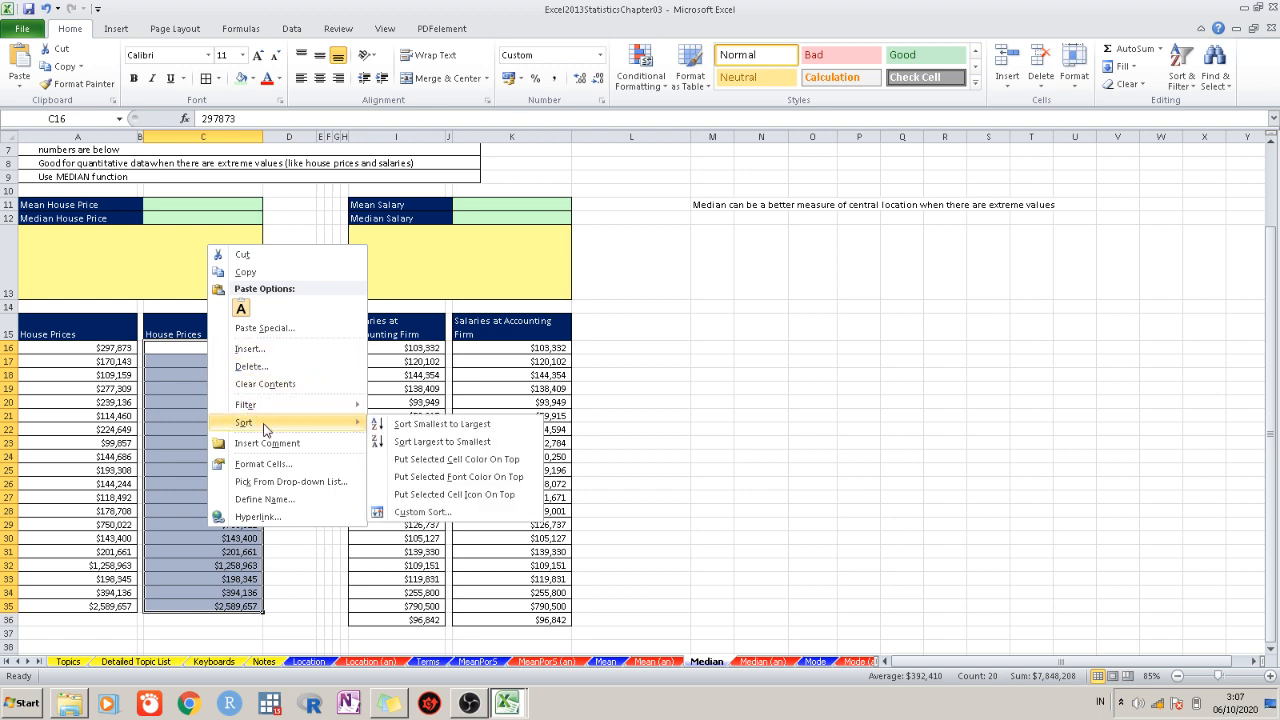
click(451, 426)
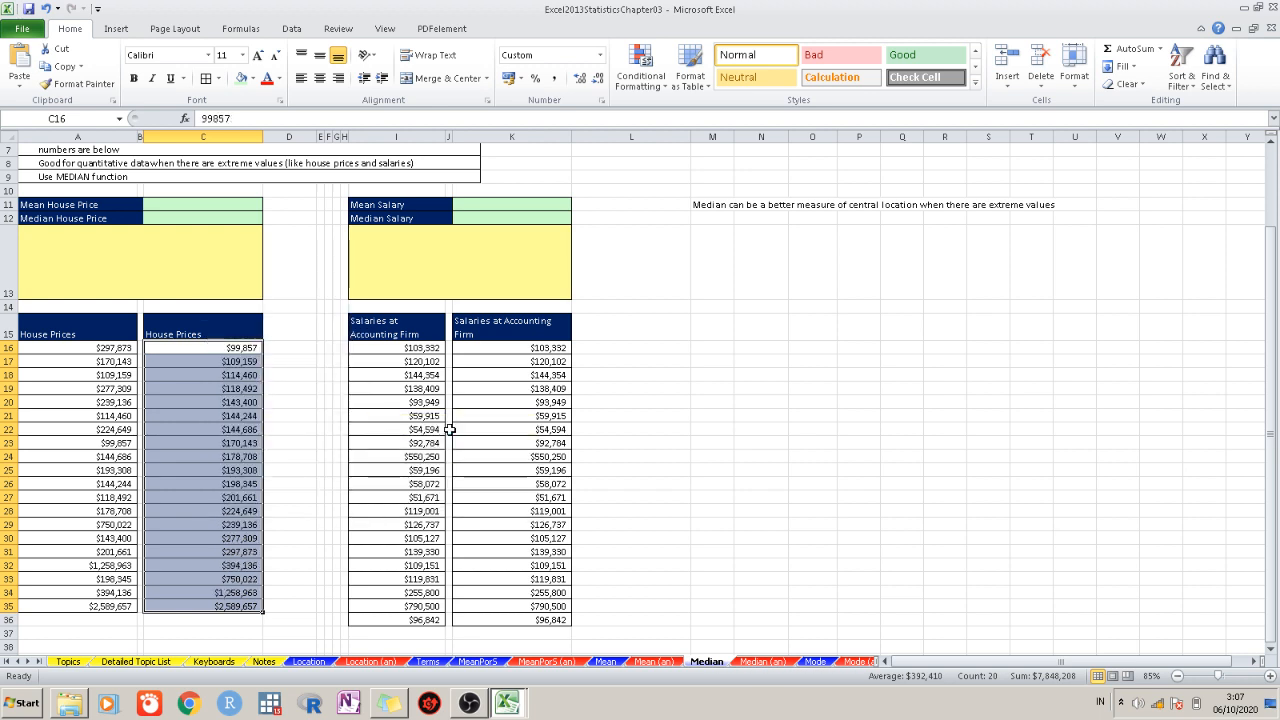
click(695, 466)
Count down the sorted House Prices list from C16 to locate its two middle values, C25:C26
drag(243, 346, 245, 606)
click(230, 338)
click(229, 347)
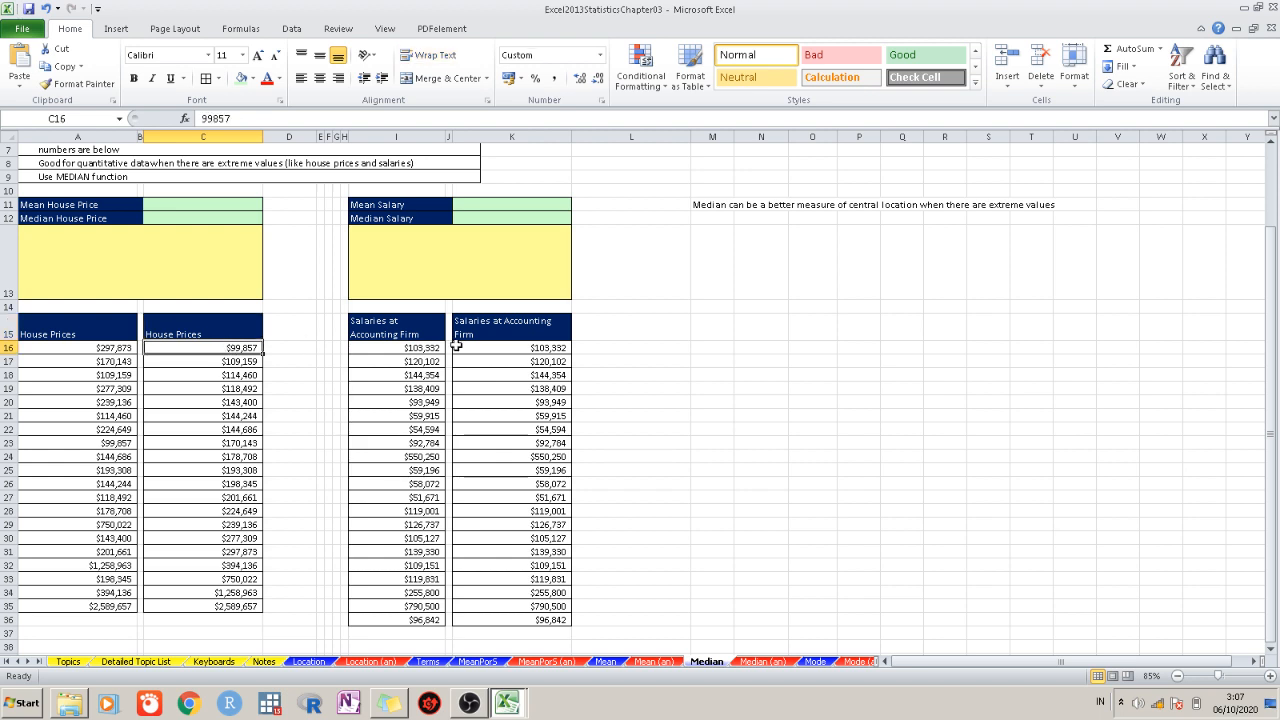
key(Down)
key(Down)
key(Down)
key(Down)
key(Down)
key(Down)
key(Down)
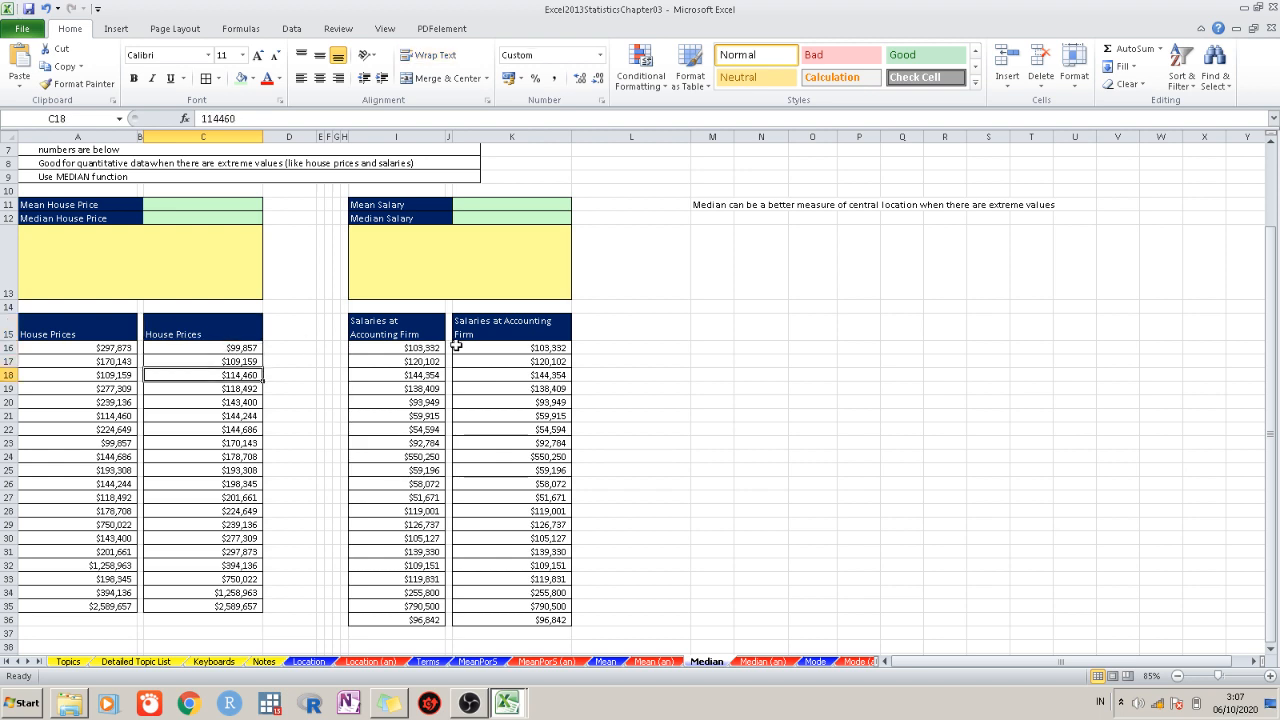
key(Down)
key(Down)
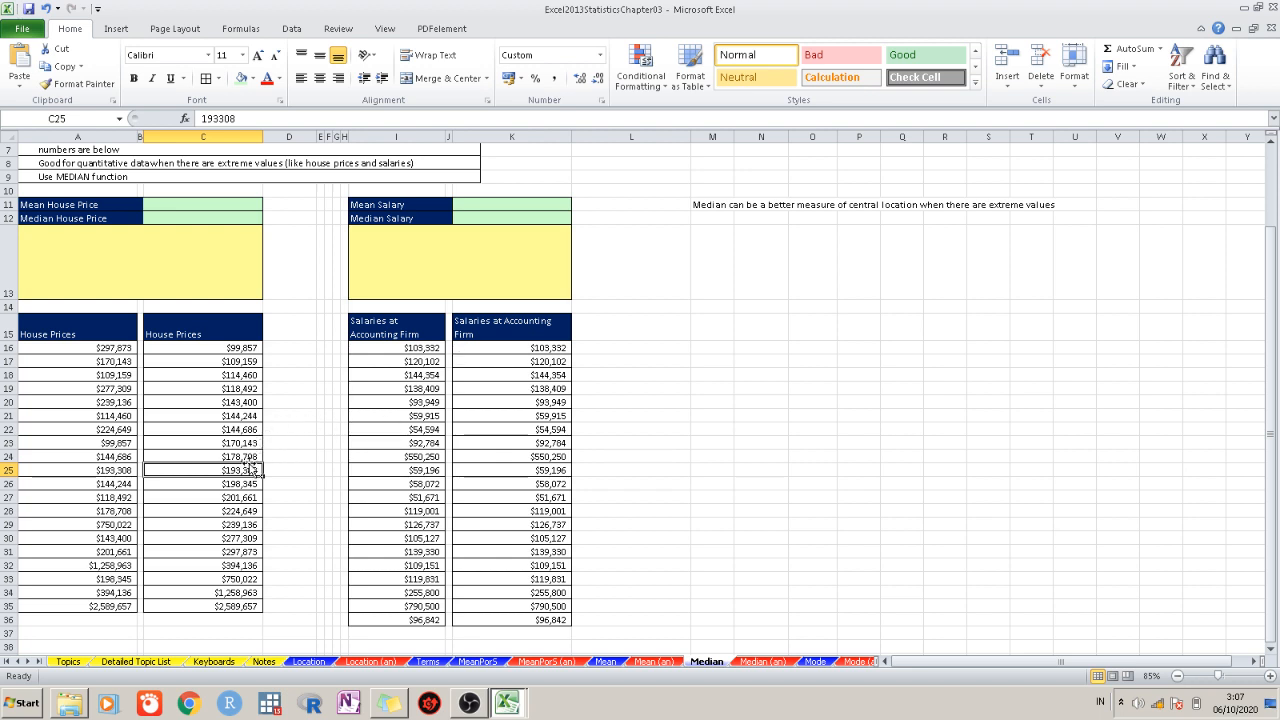
drag(248, 470, 248, 483)
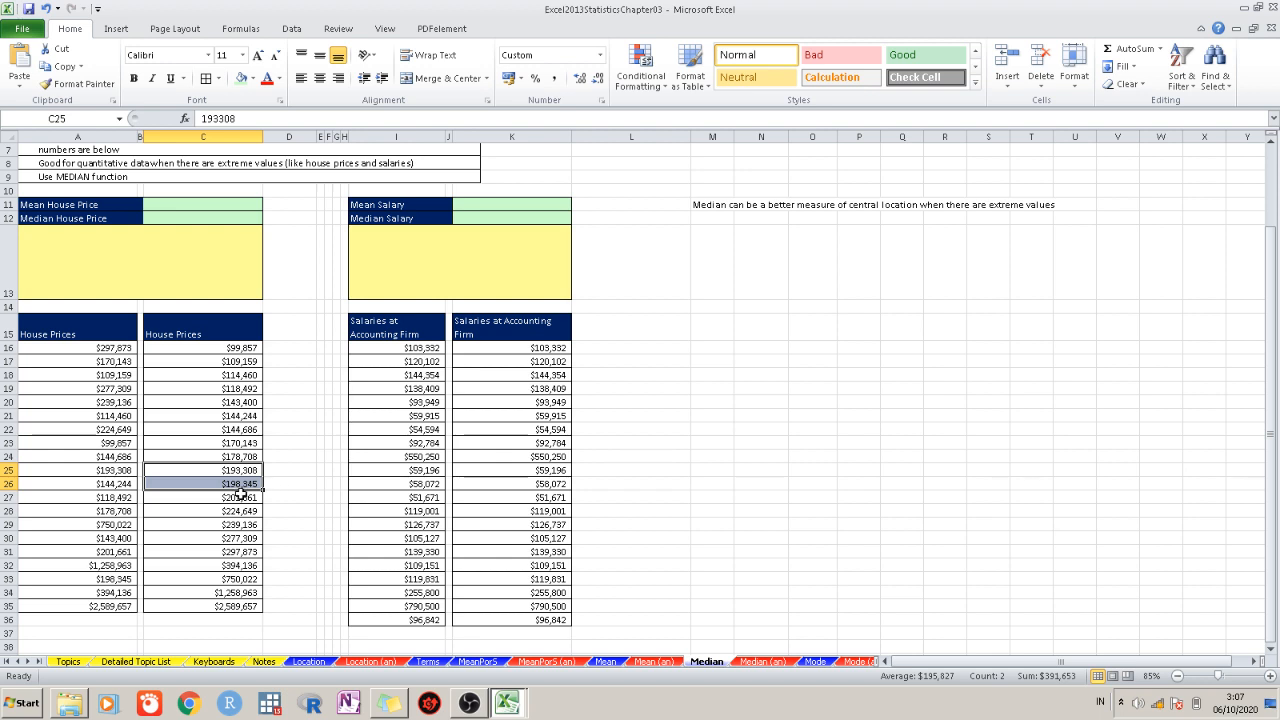
double_click(273, 487)
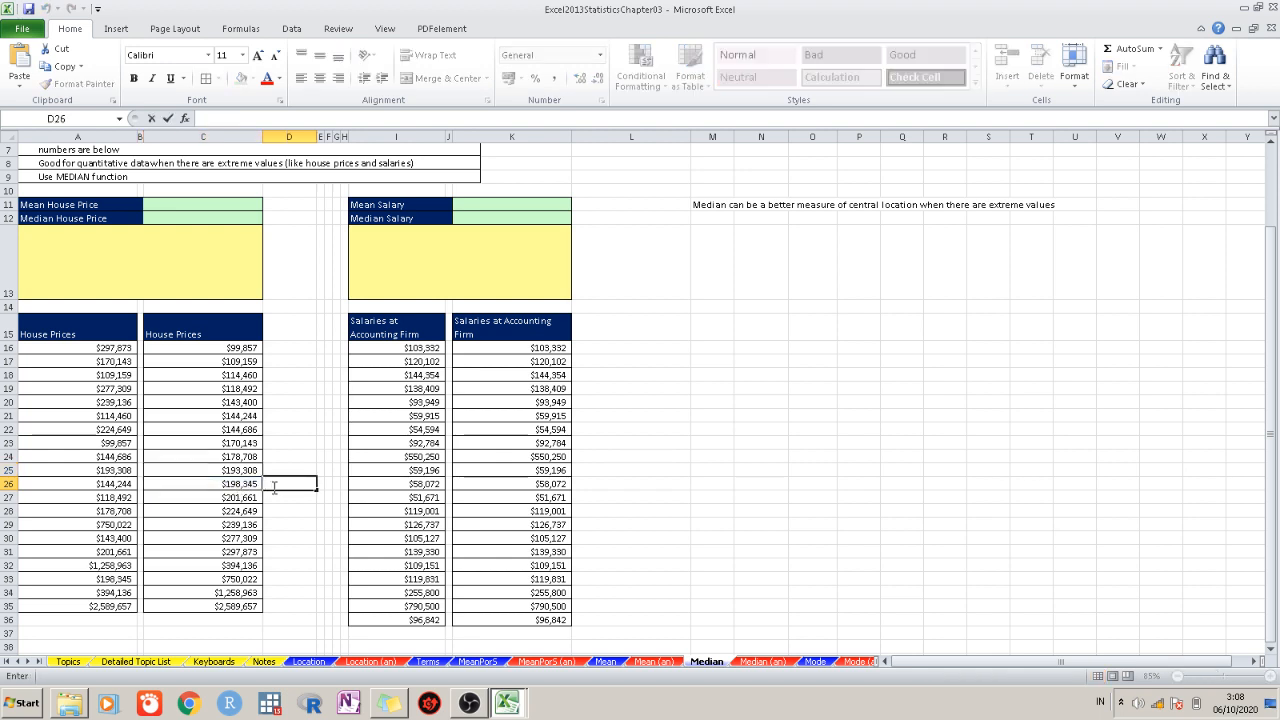
Calculate the median house price in C12 by averaging the two middle prices with =AVERAGE(C25:C26)
click(180, 218)
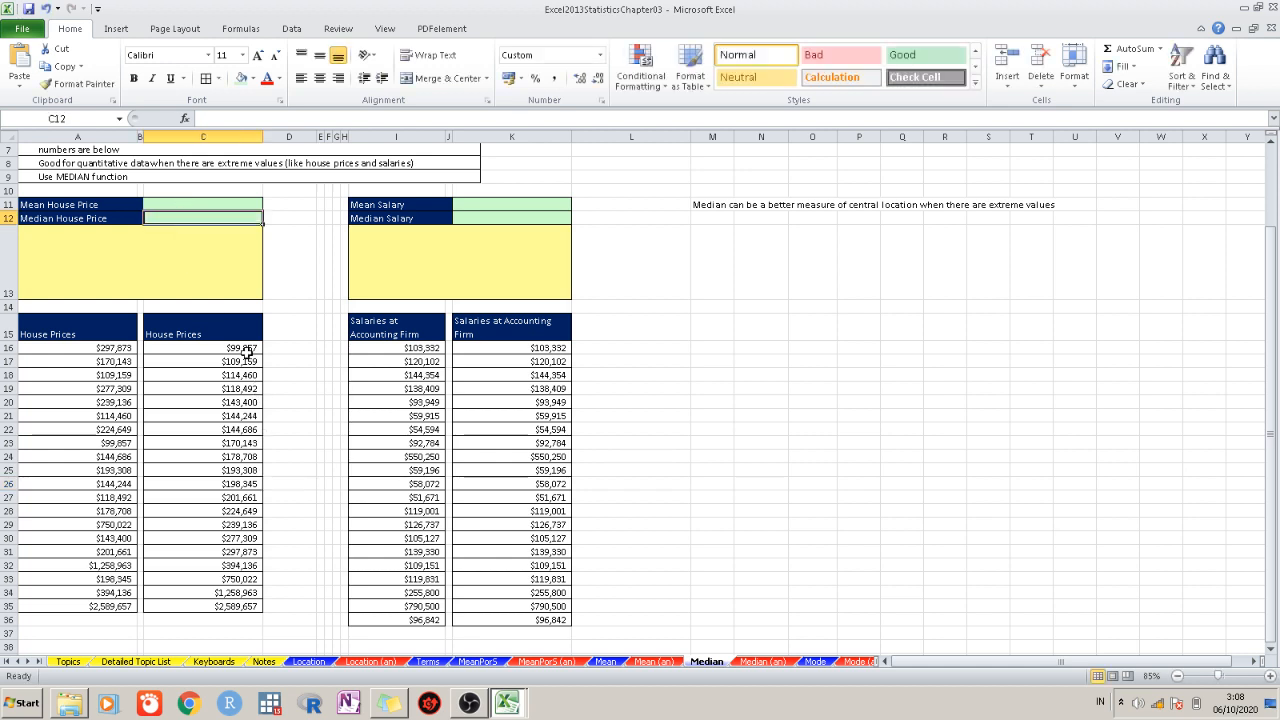
text(=)
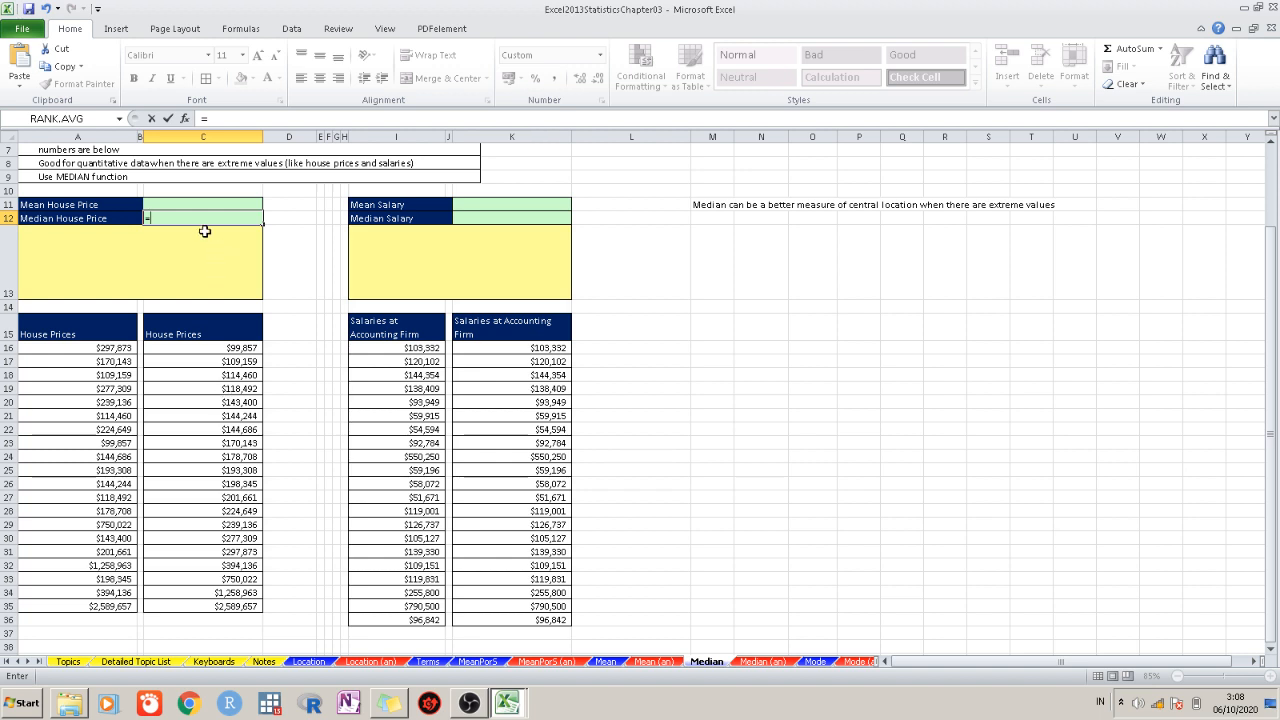
click(179, 212)
text(ave)
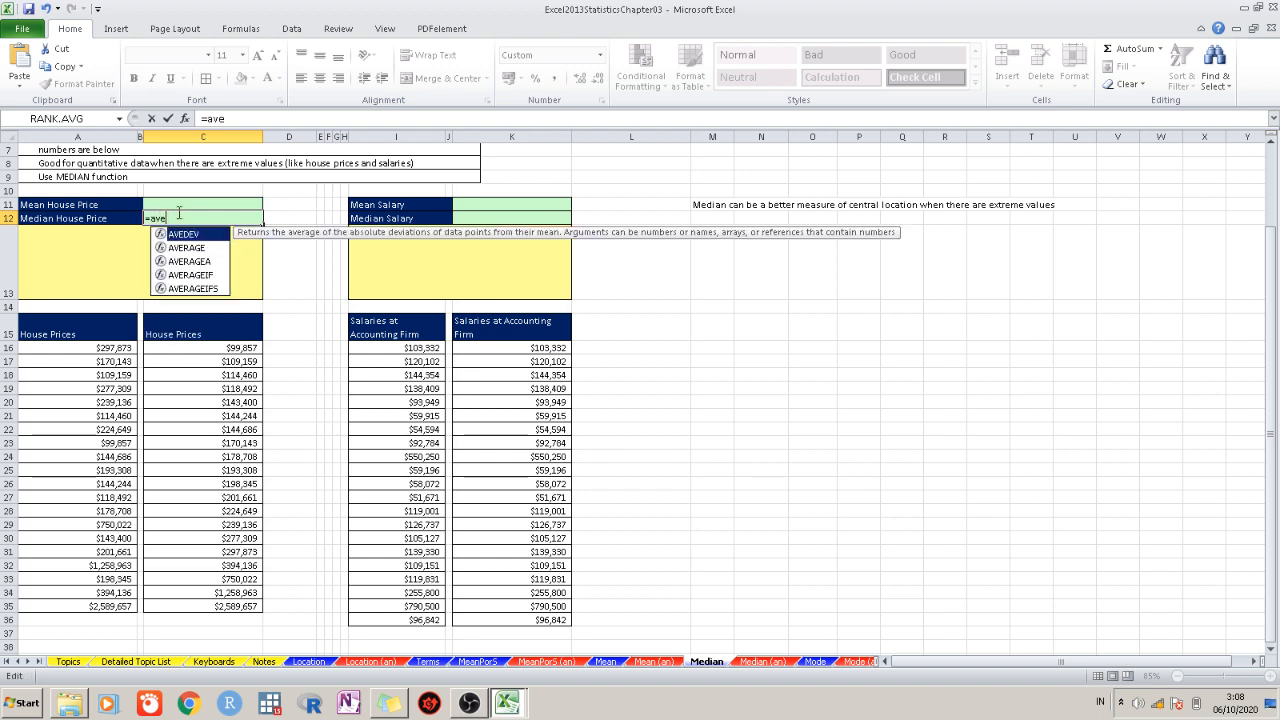
text(rage()
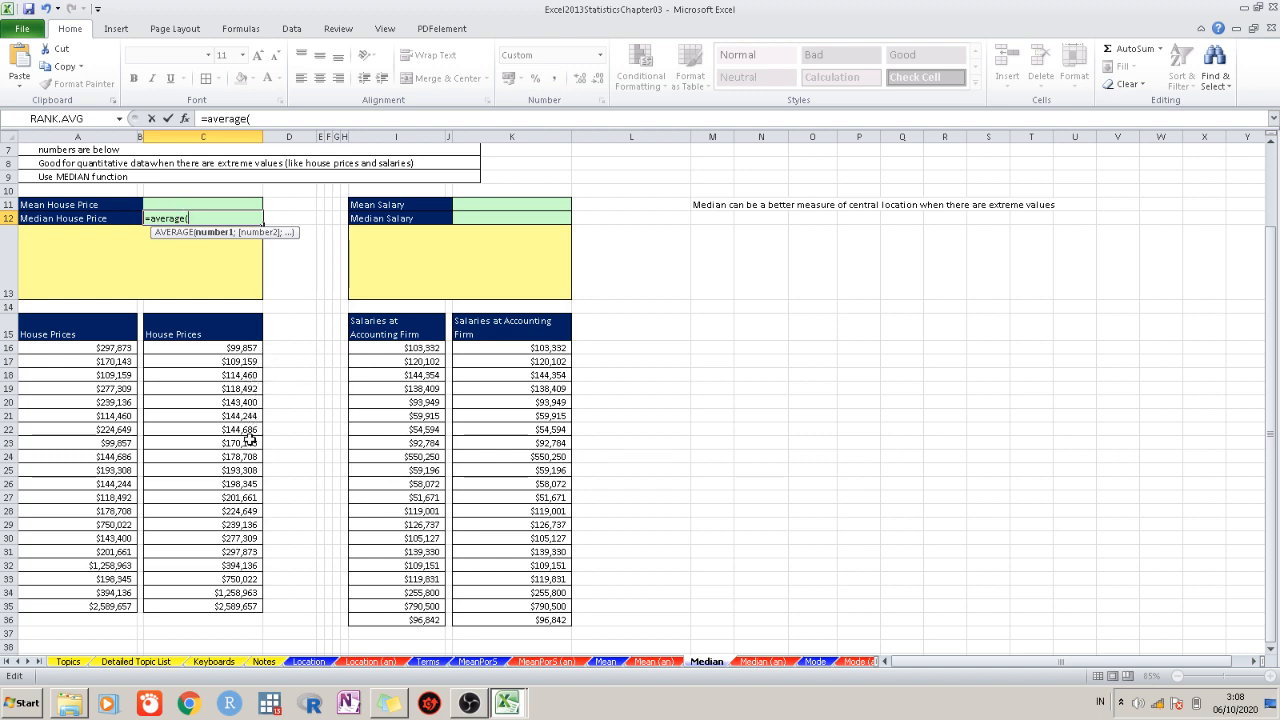
click(245, 469)
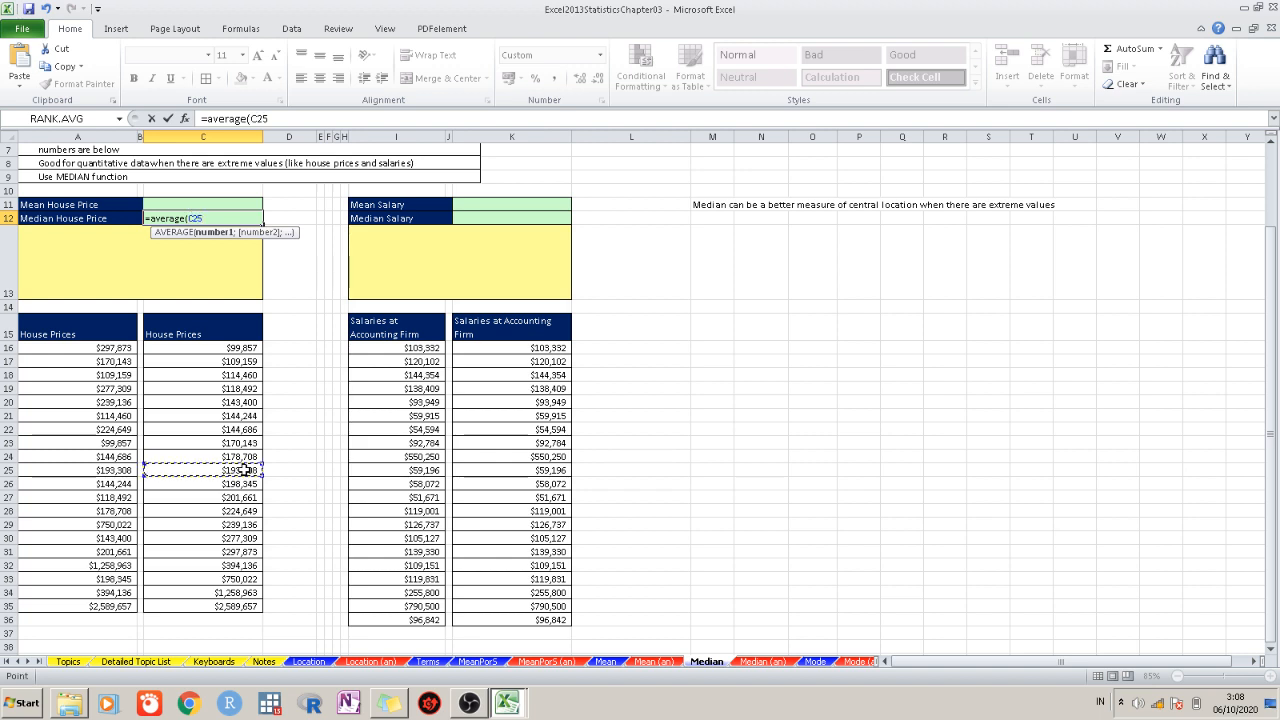
drag(245, 469, 238, 470)
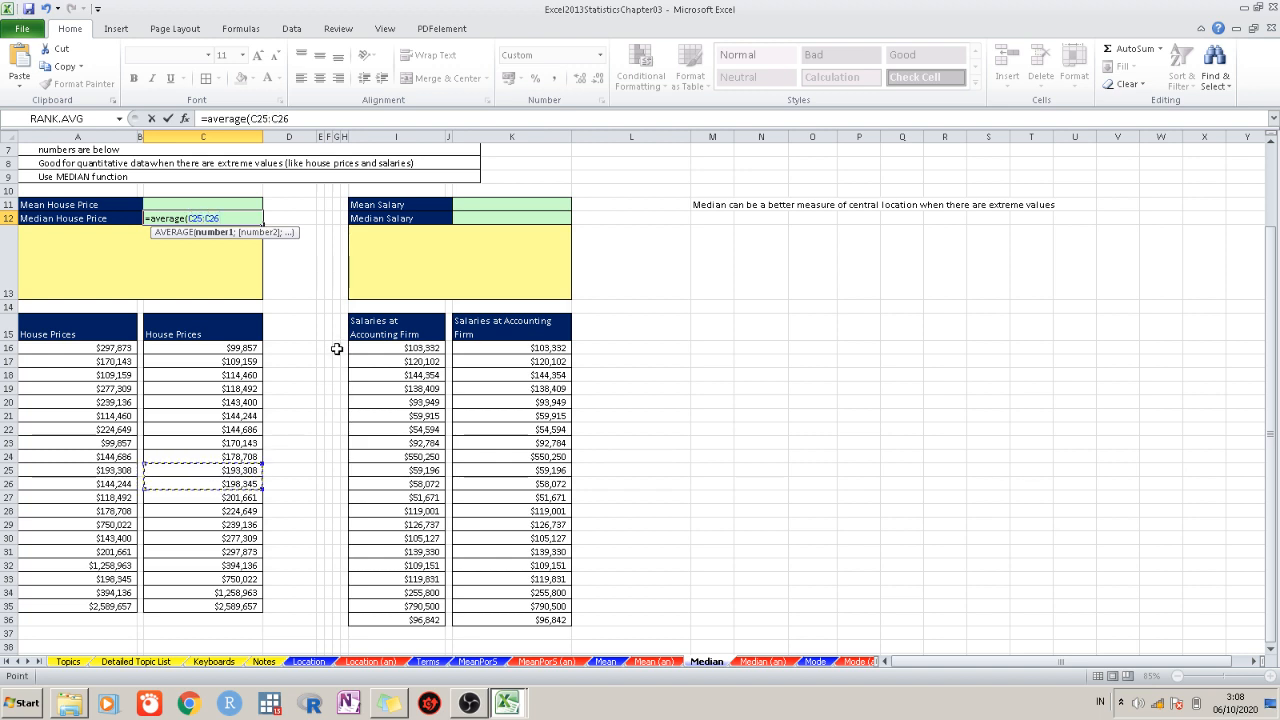
key(Return)
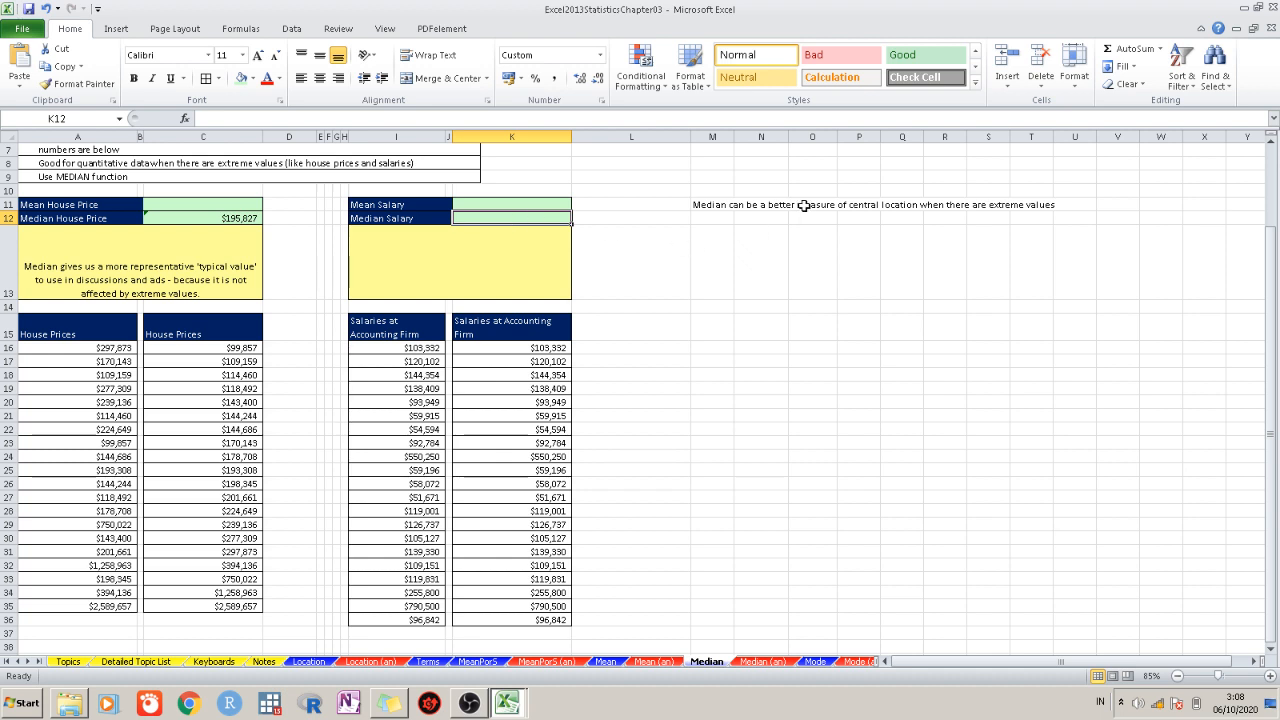
Cross-check the median house price in D12, beside the first result, with =MEDIAN(C16:C35)
click(290, 218)
text(=)
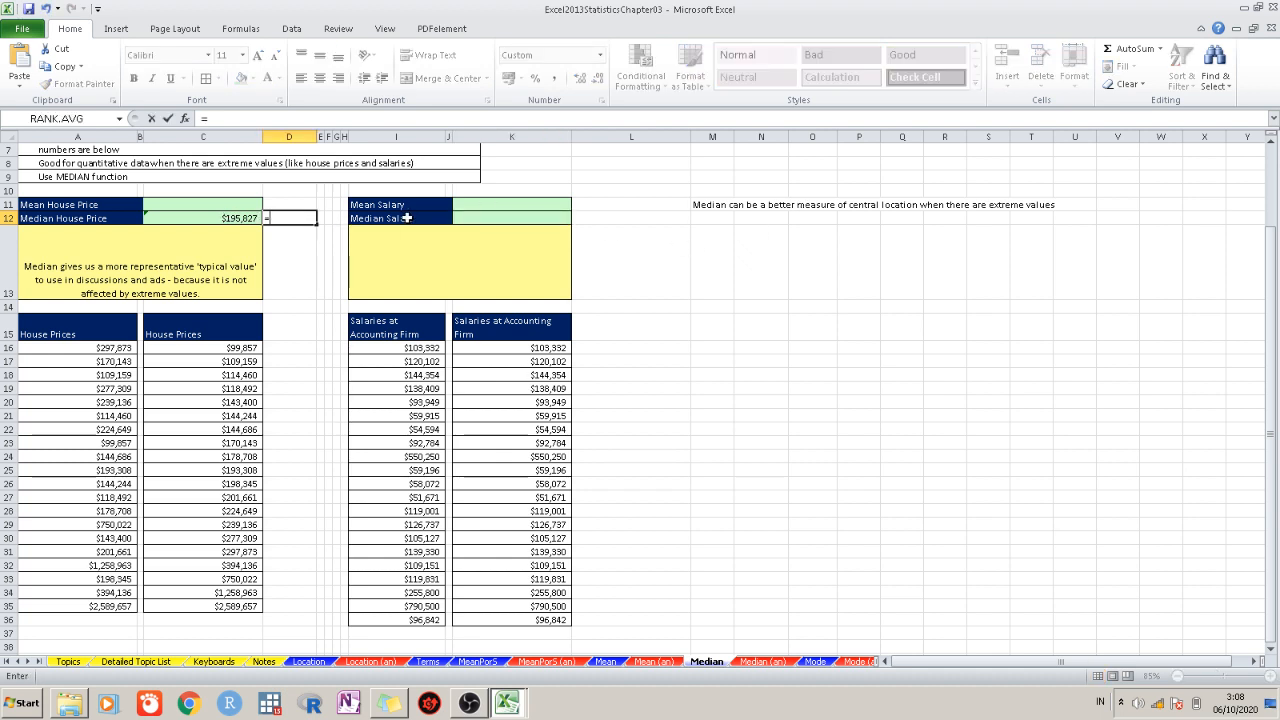
text(median)
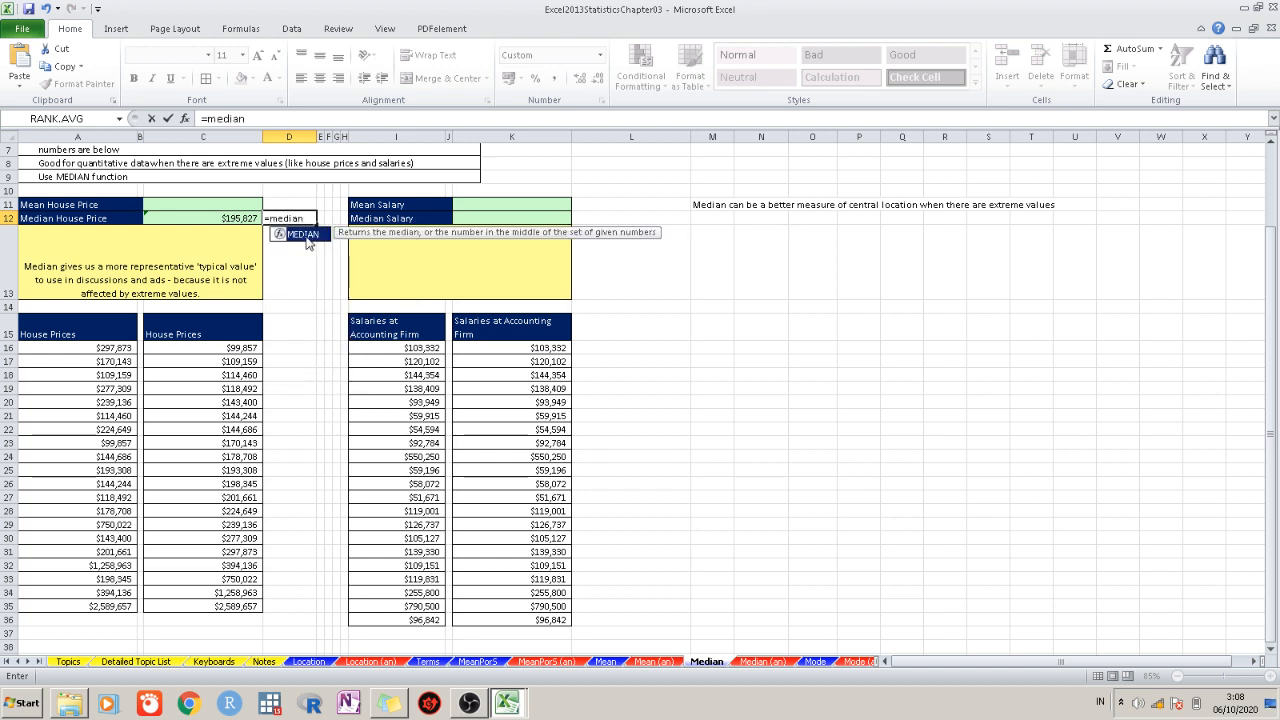
text(()
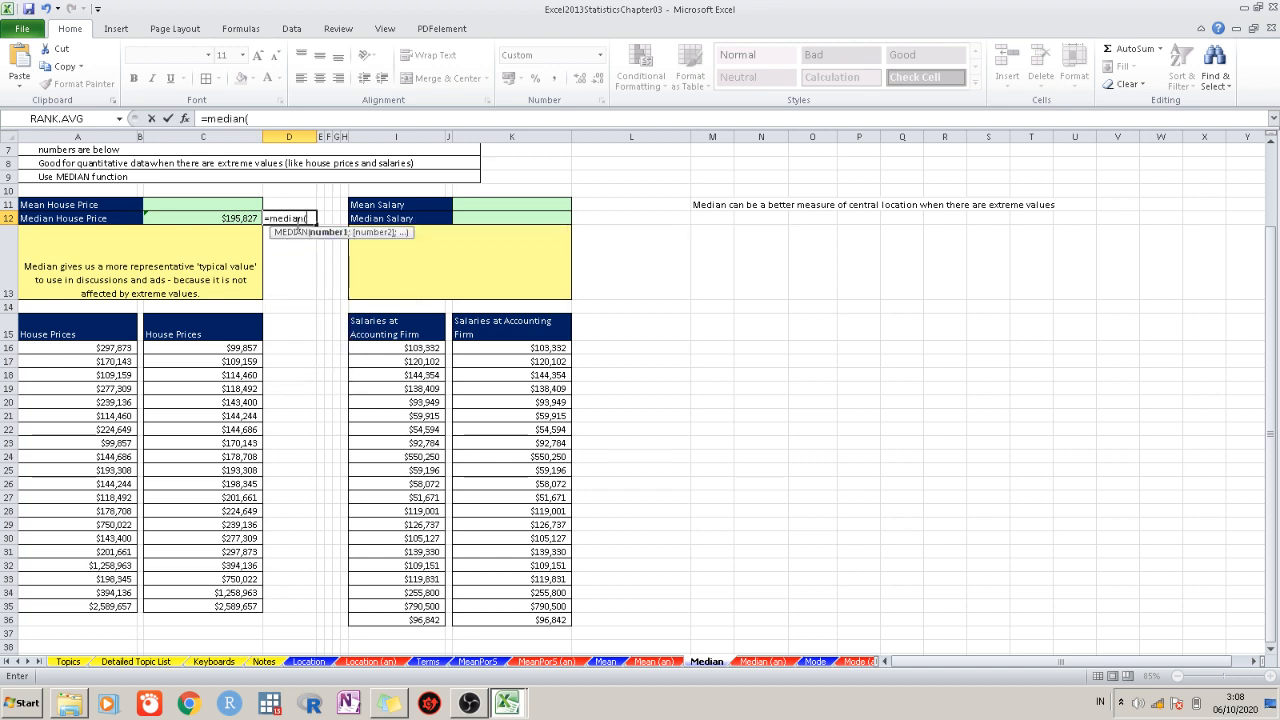
click(222, 349)
key(ctrl+shift+Down)
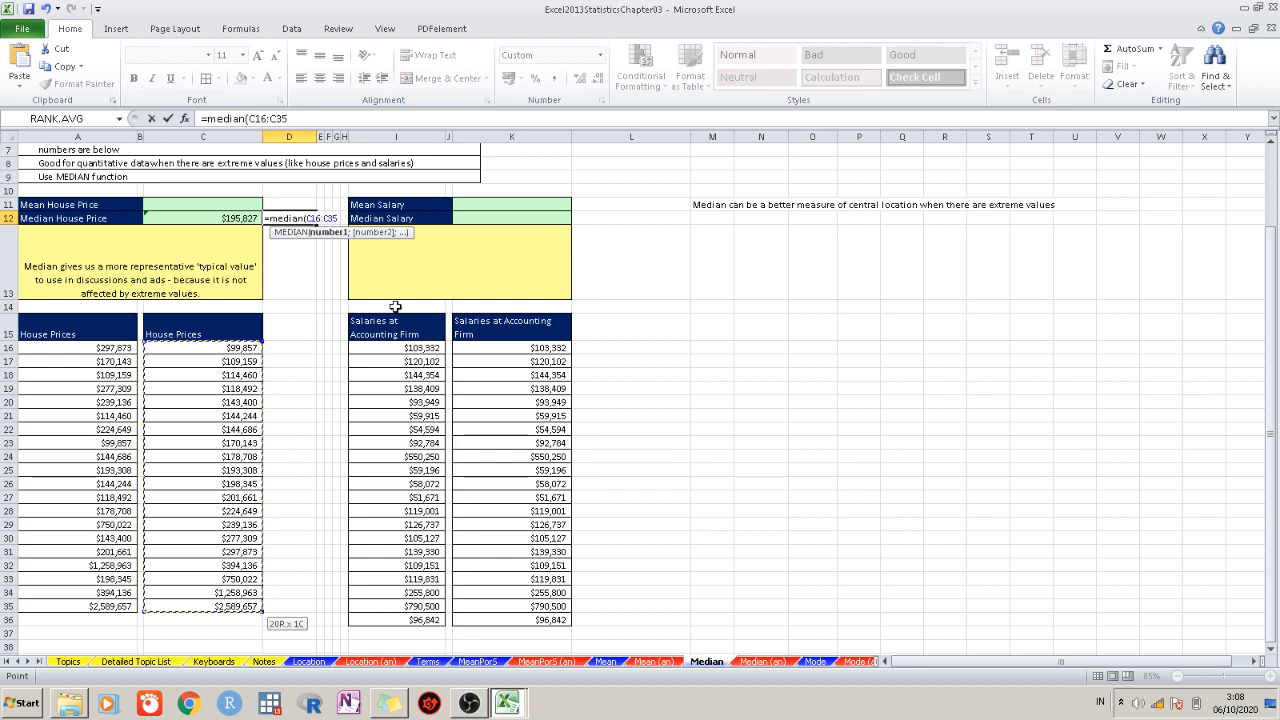
key(ctrl+Return)
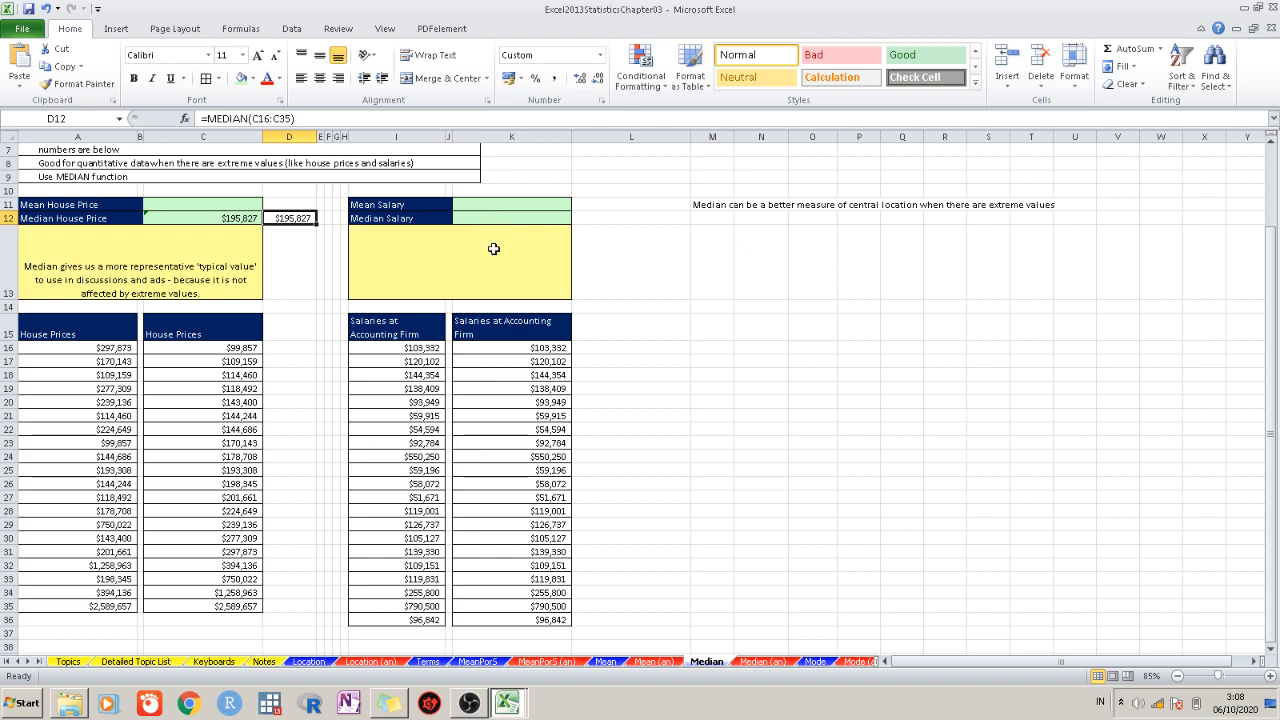
Calculate the median salary in K12 with =MEDIAN(K16:K36)
click(497, 214)
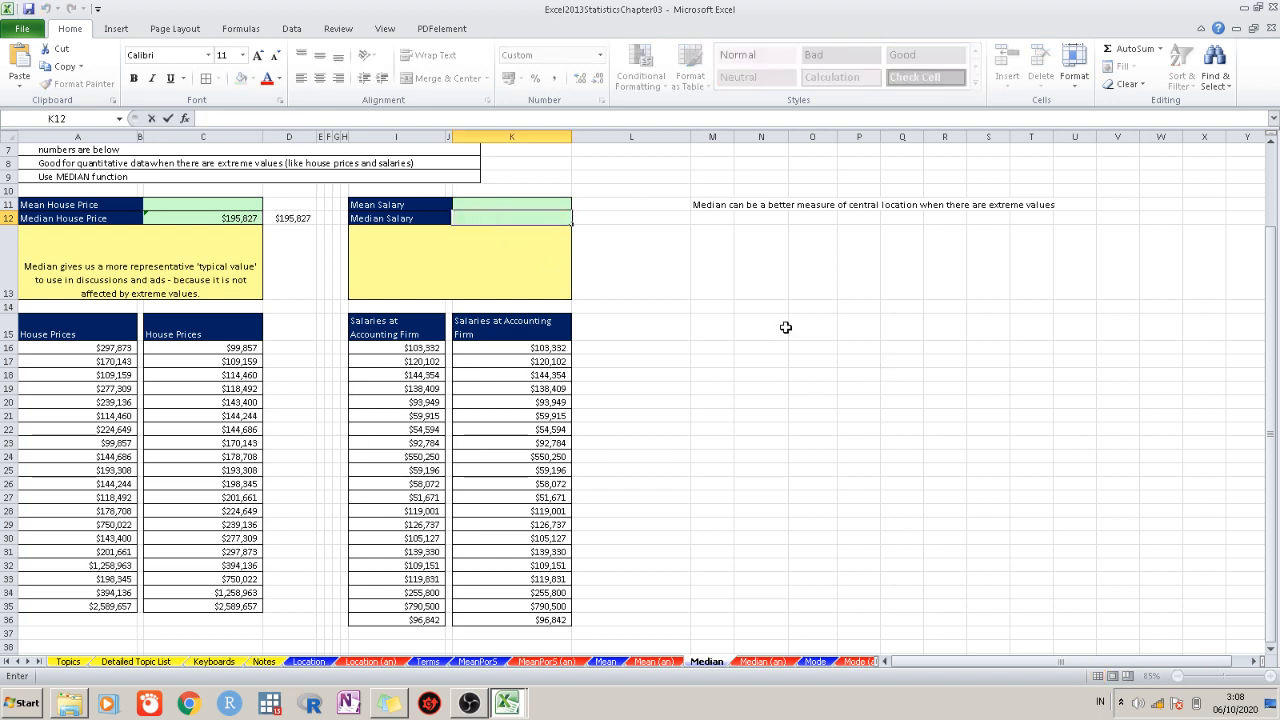
text(=me)
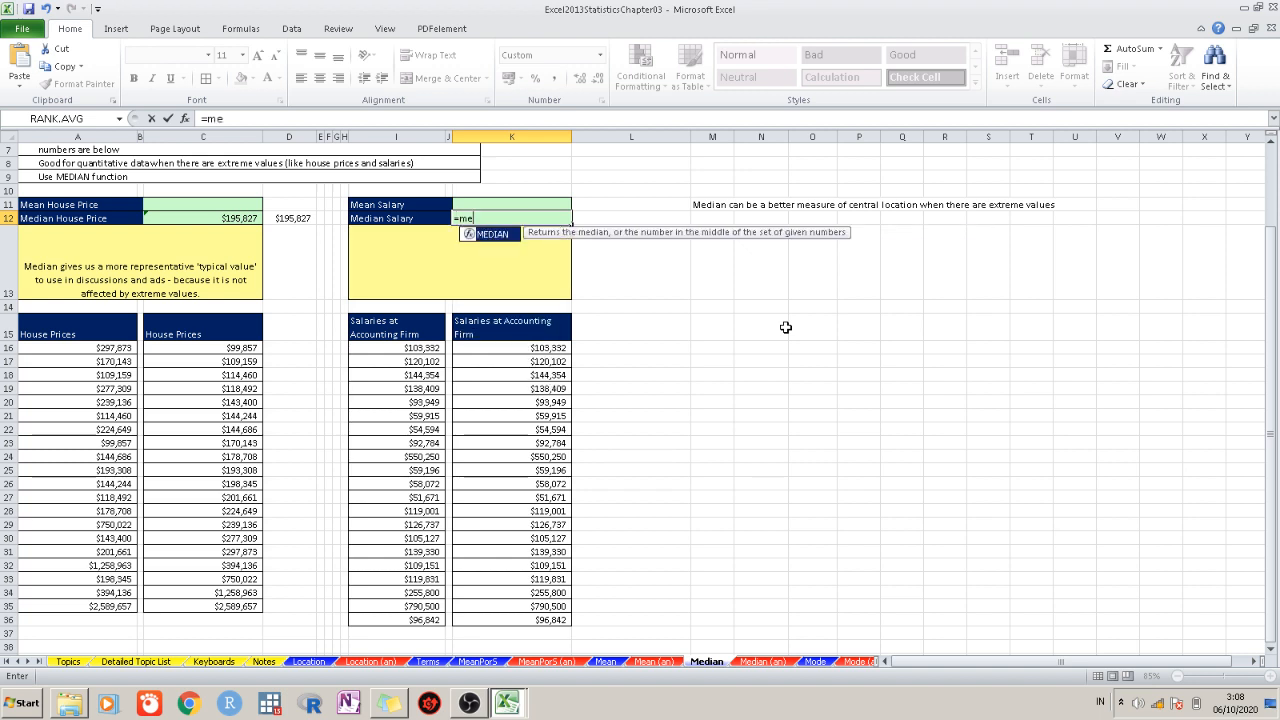
text(dian()
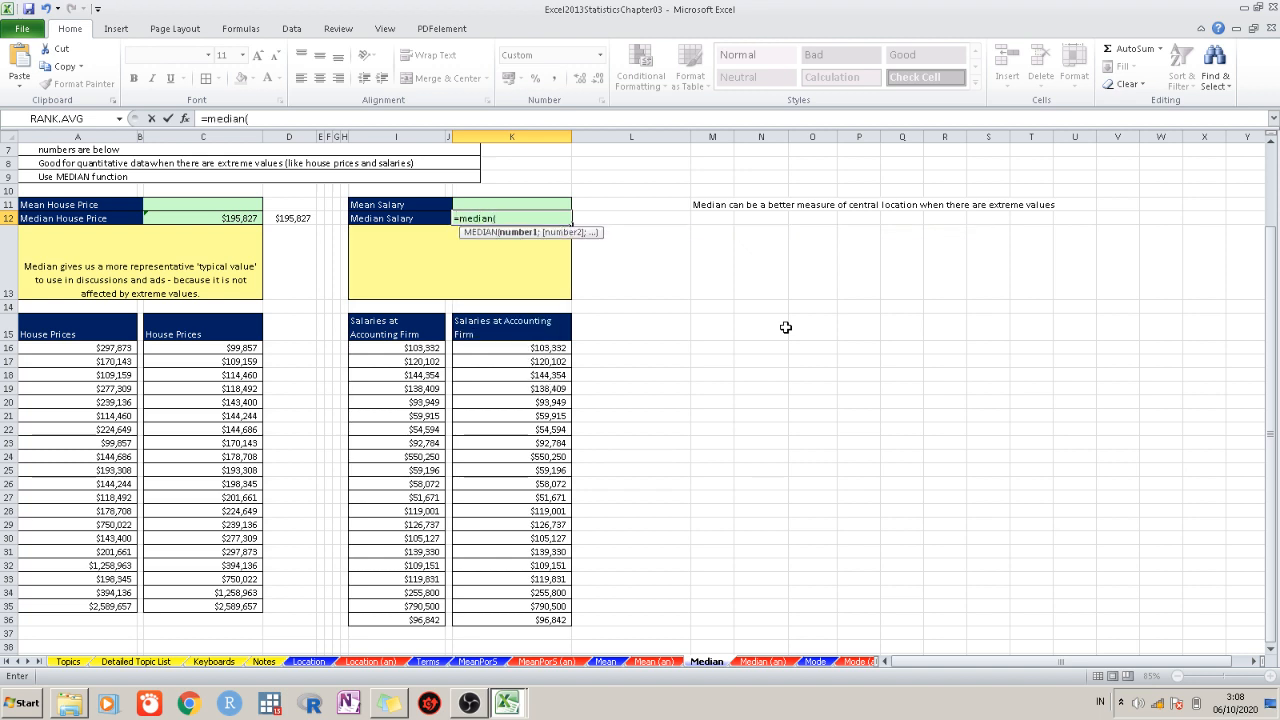
click(556, 346)
key(ctrl+shift+Down)
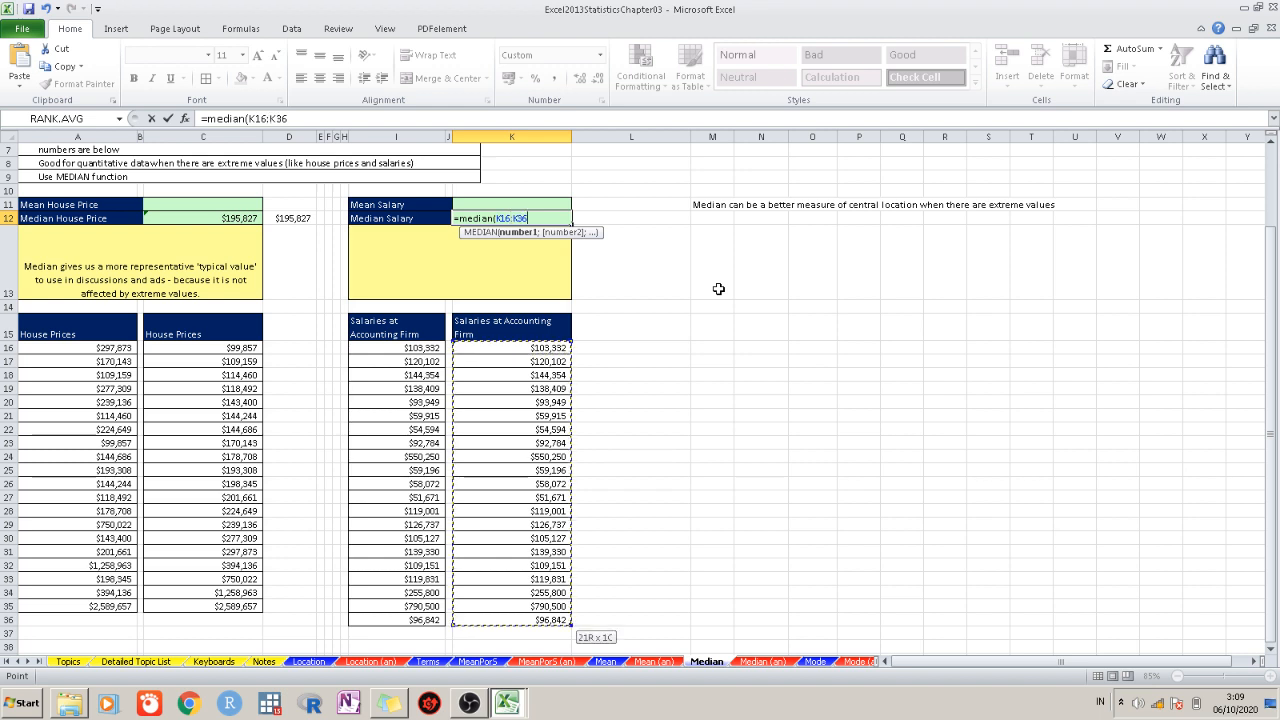
key(ctrl+Return)
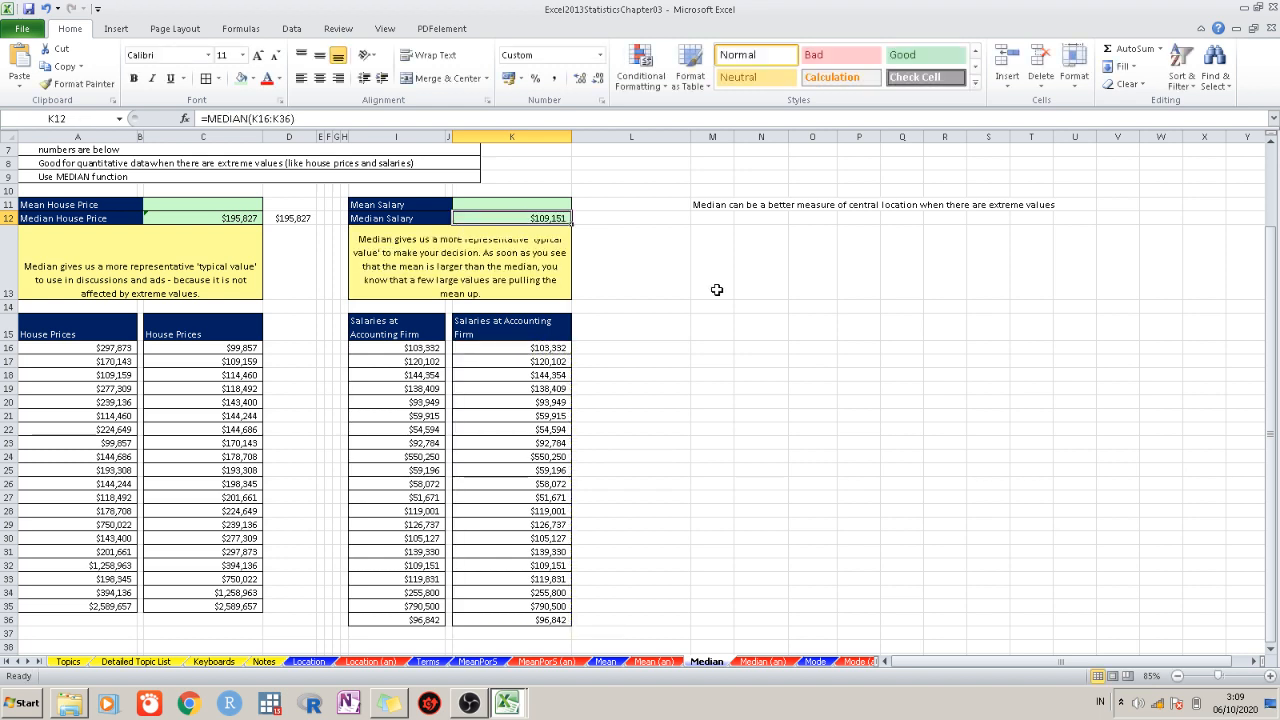
Review the notes on the Median sheet and compare them with the notes and results on the Mean sheet
scroll(755, 401, up, 2)
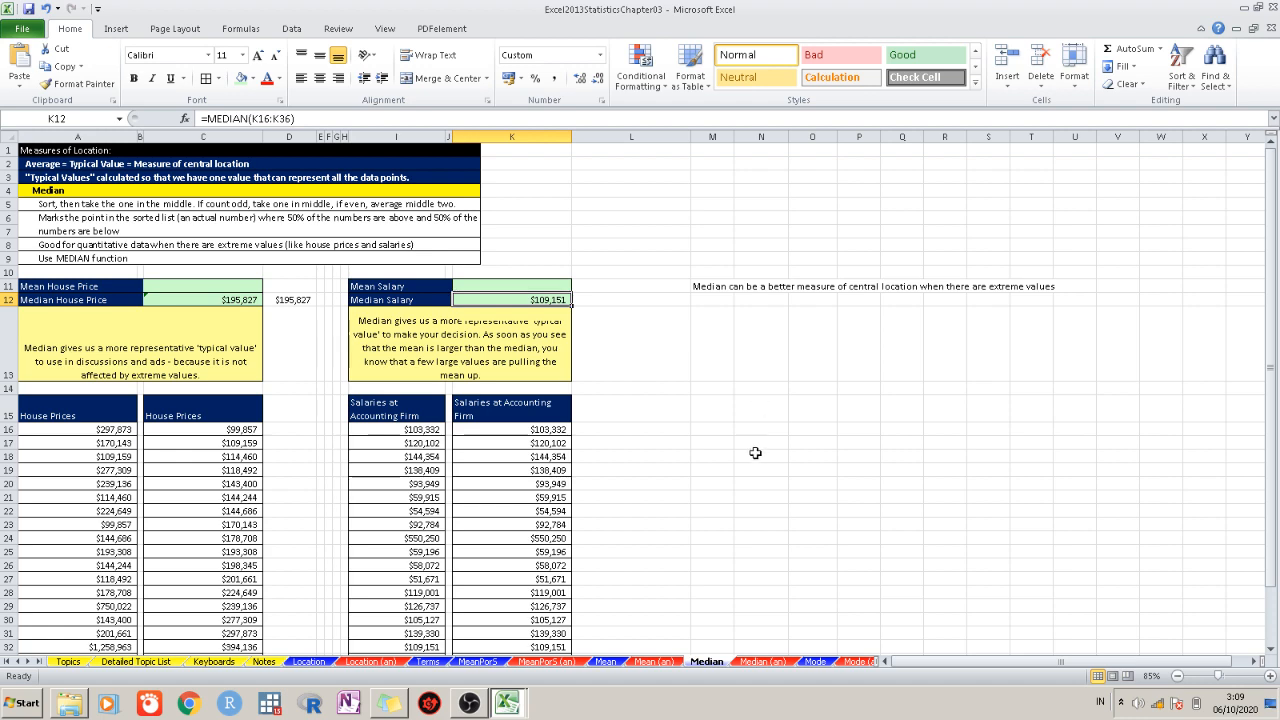
click(610, 663)
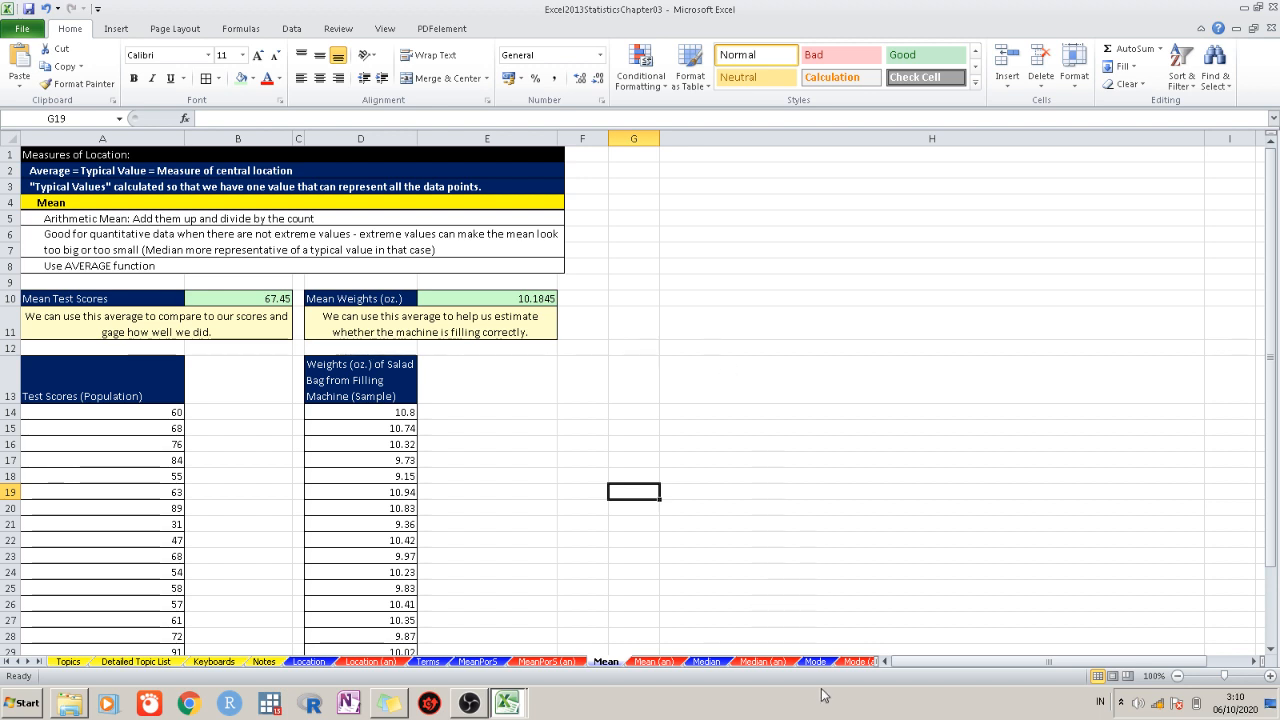
click(706, 662)
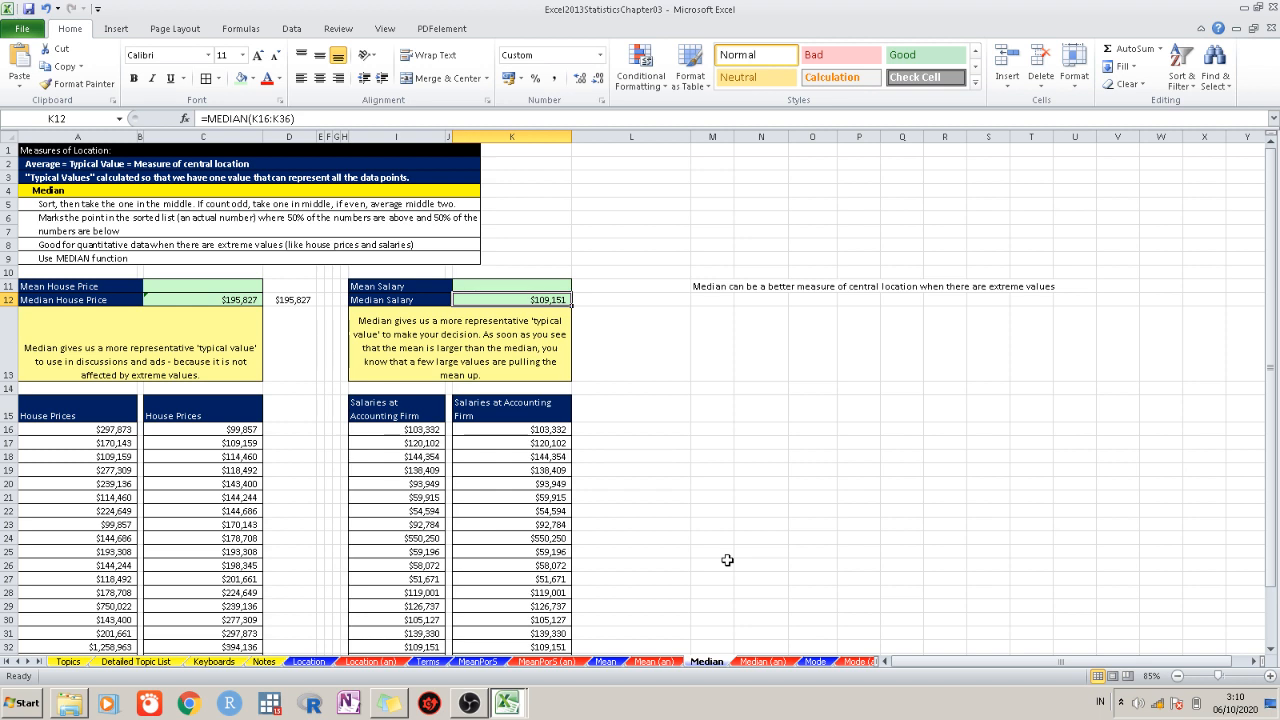
Open the Mode sheet and look over its notes, professor ratings, test scores and quiz scores
click(815, 662)
scroll(349, 419, up, 1)
scroll(349, 419, down, 4)
scroll(349, 419, up, 4)
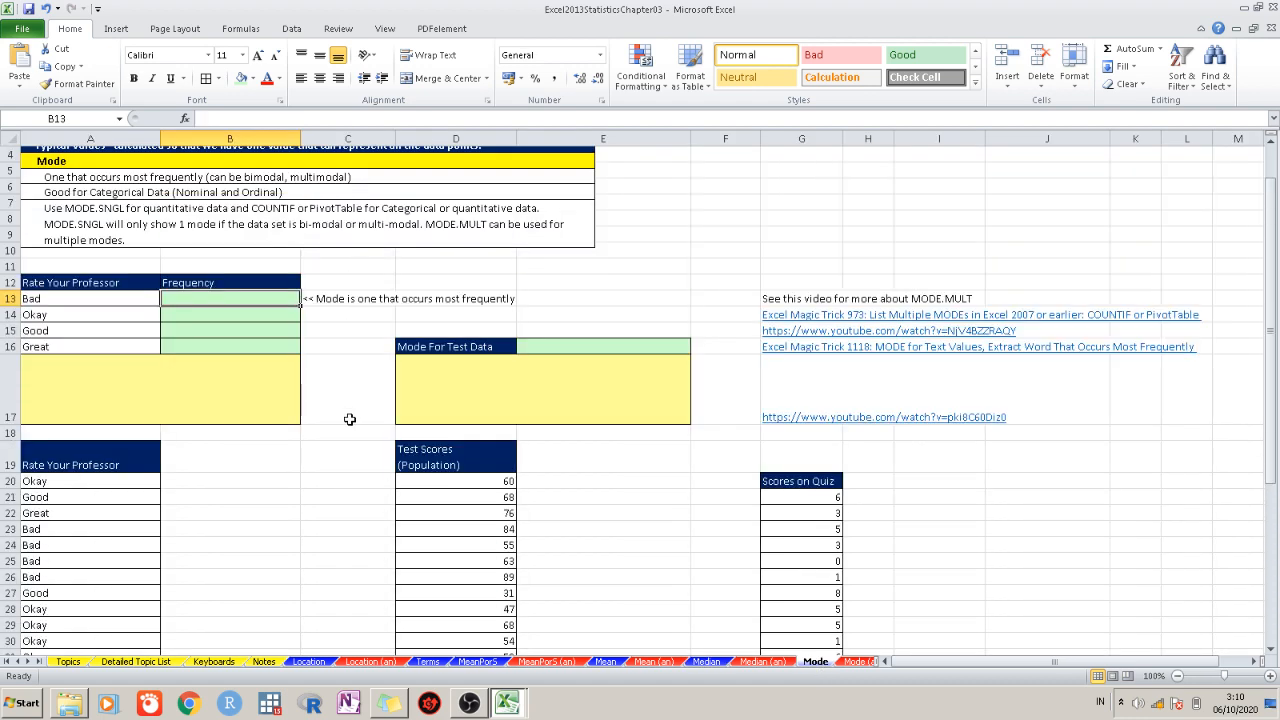
scroll(349, 419, down, 9)
scroll(349, 419, up, 9)
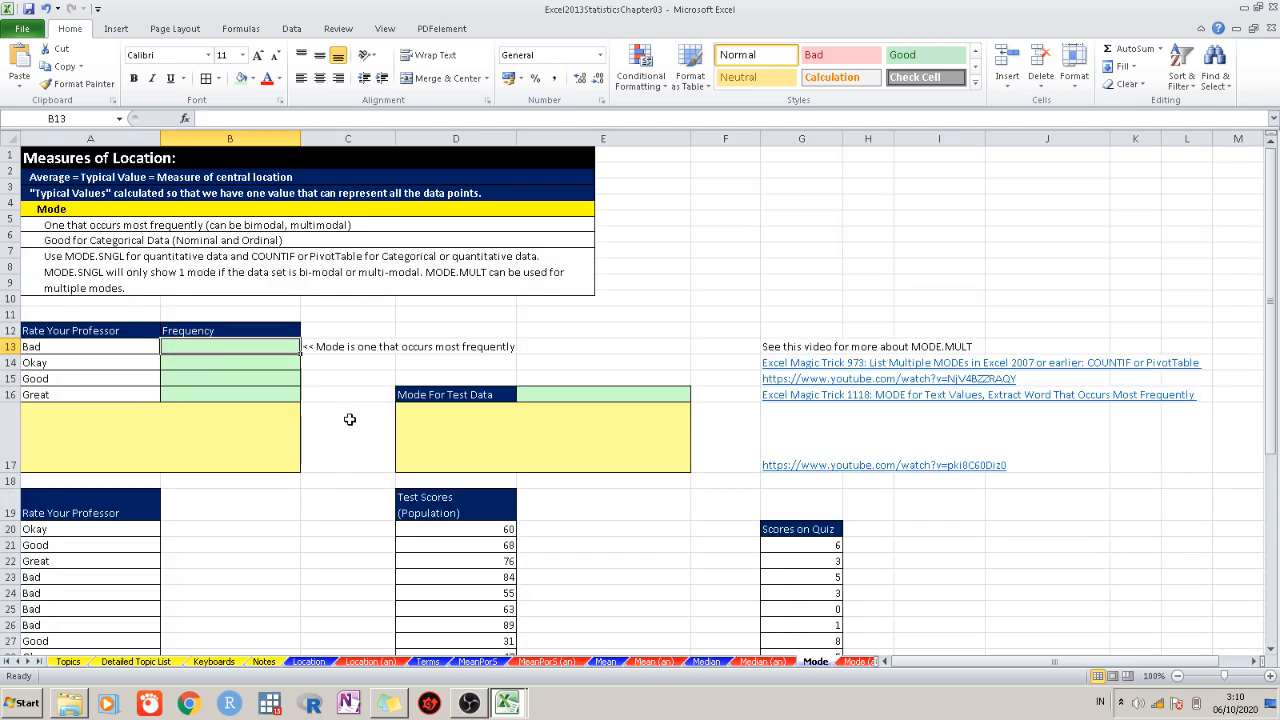
scroll(349, 419, down, 2)
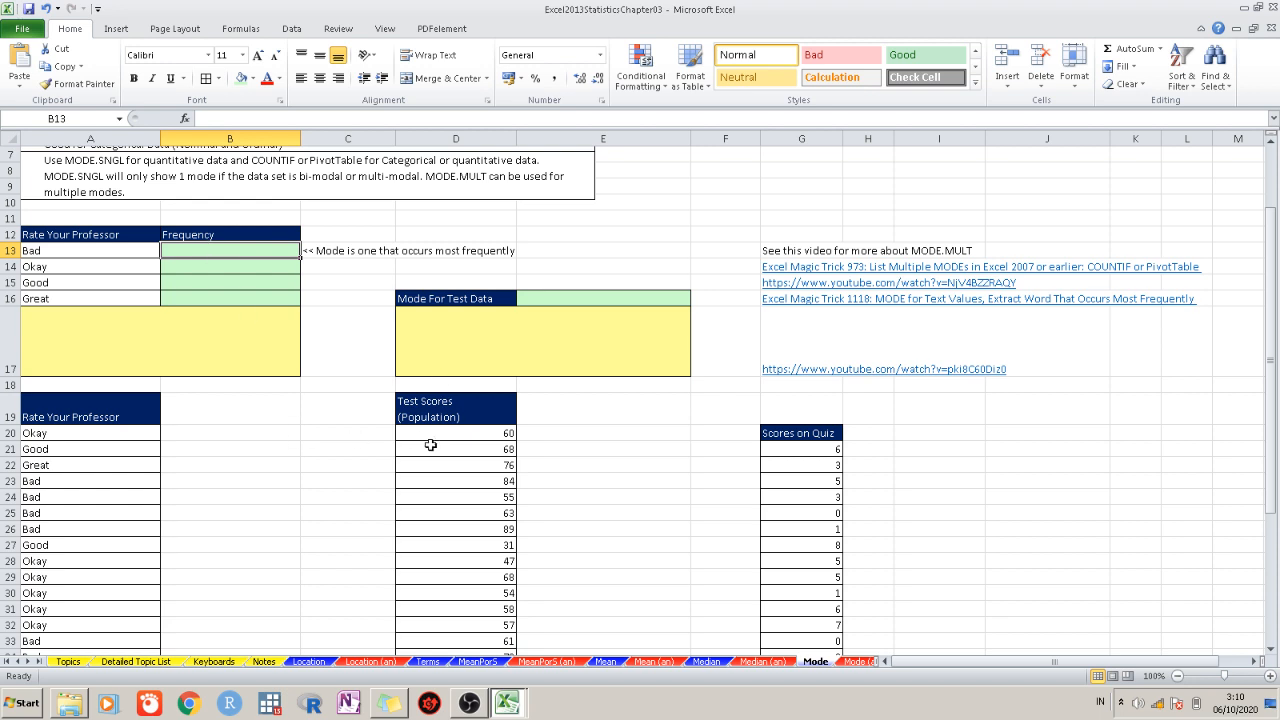
Count the "Bad" ratings in B13 with =COUNTIFS(A20:$A$39;A13), making only the end of the range absolute
text(=)
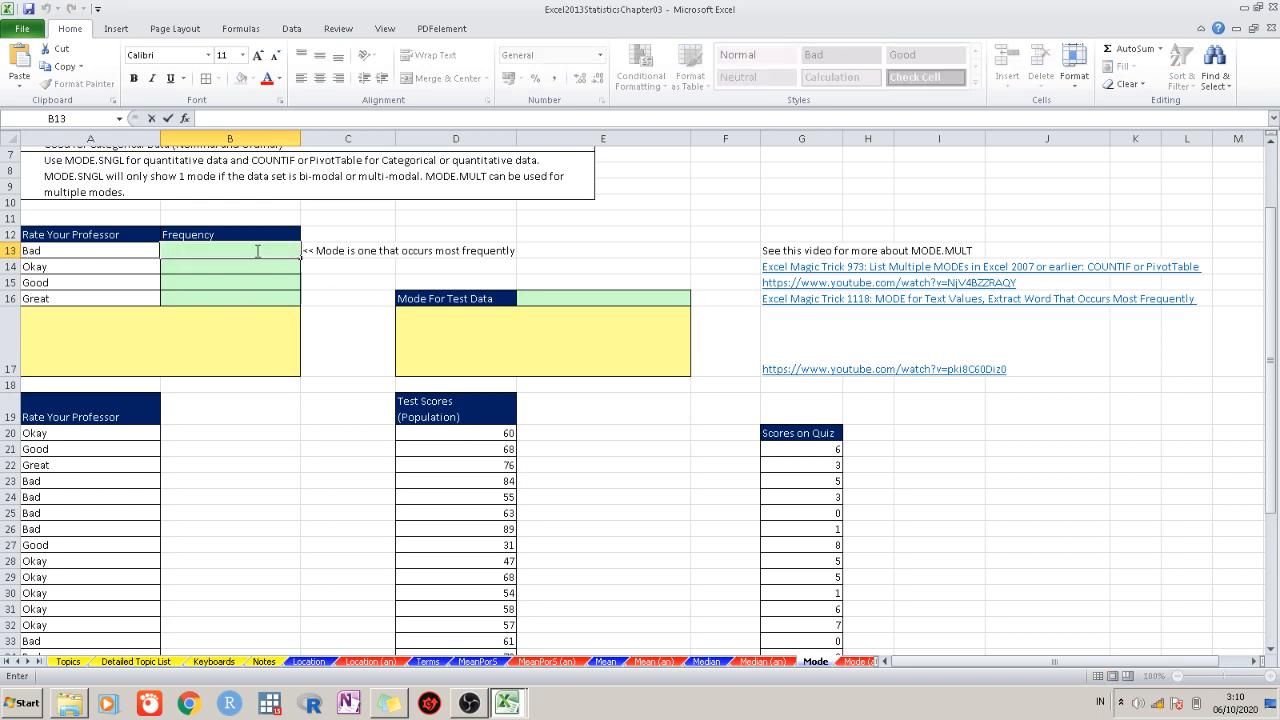
text(coun)
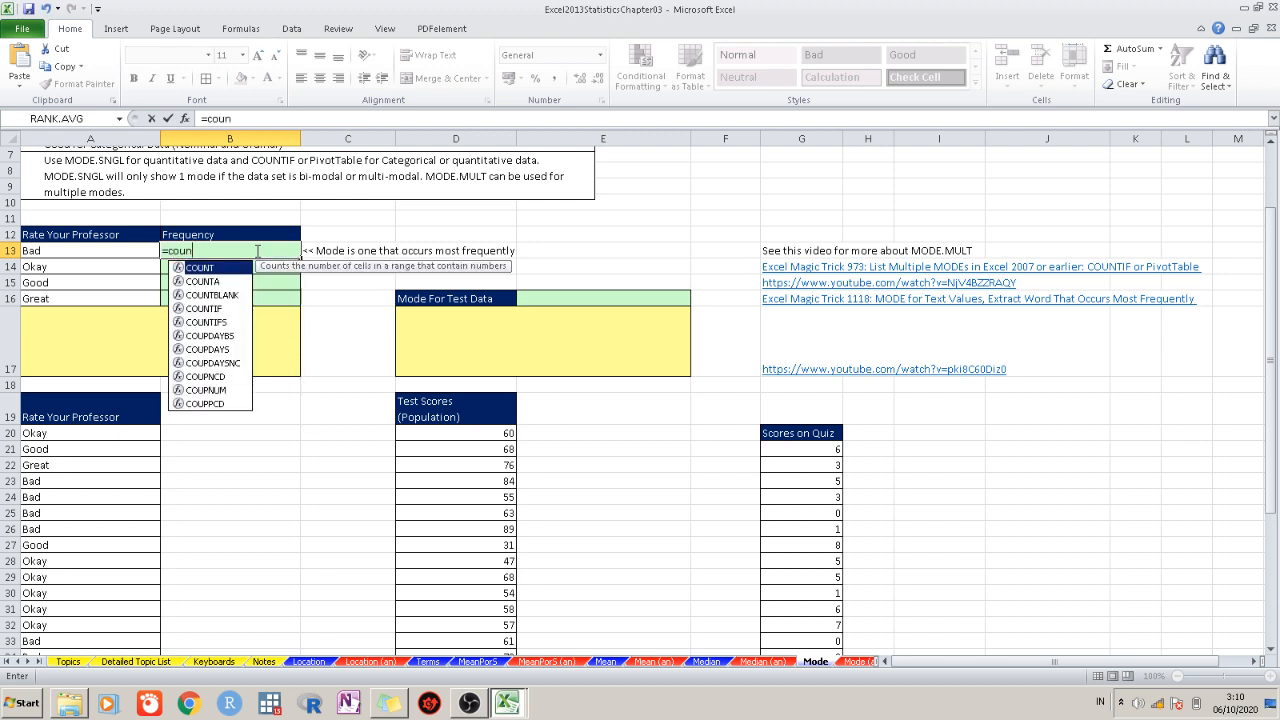
text(tiff)
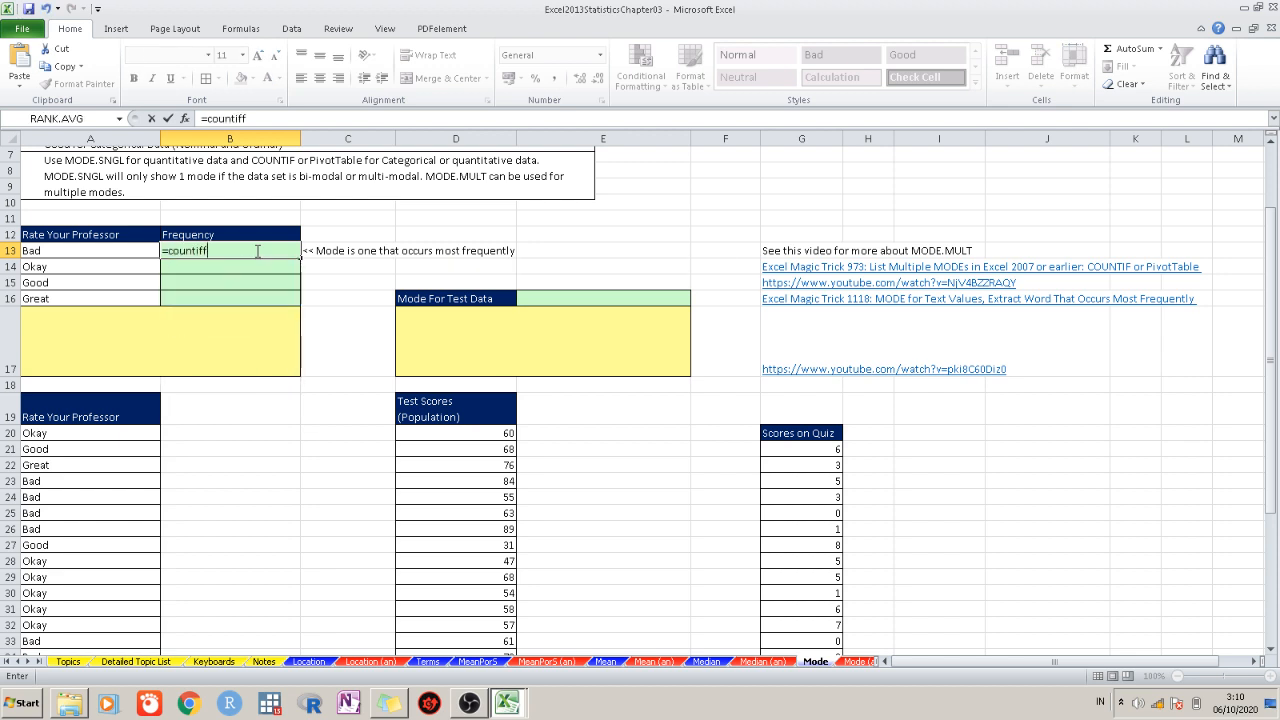
key(BackSpace)
text(s)
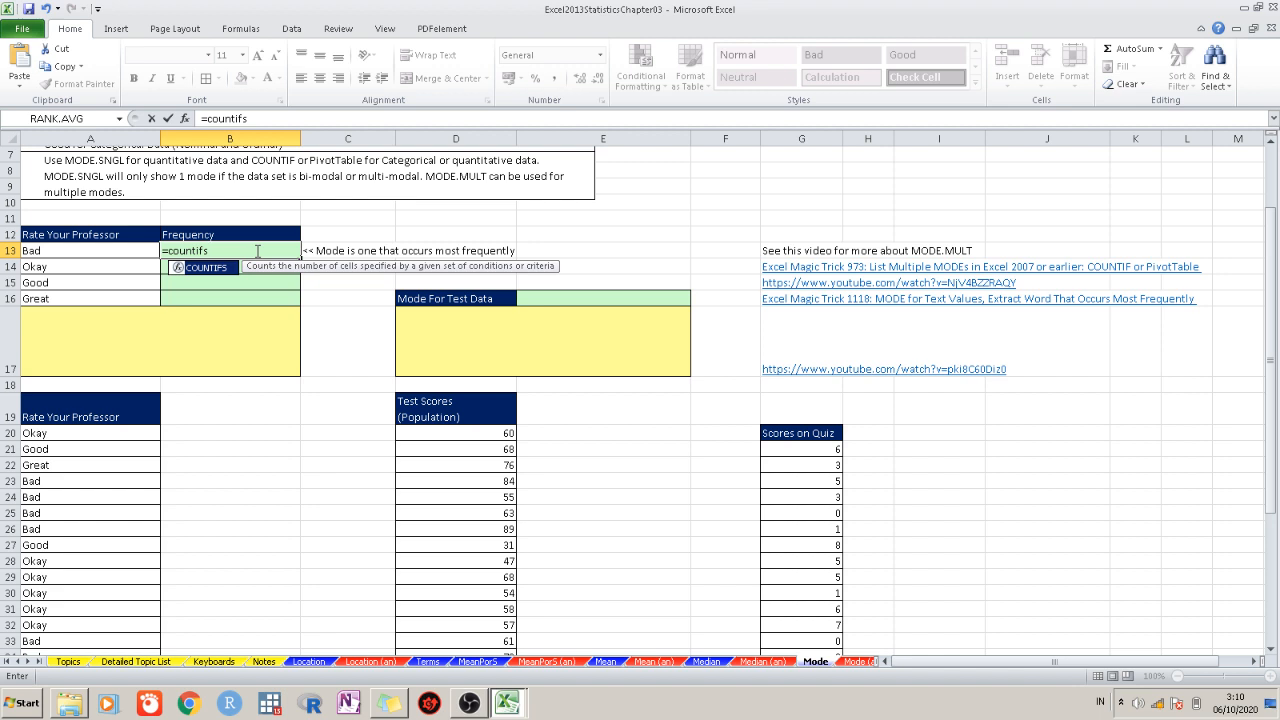
text(()
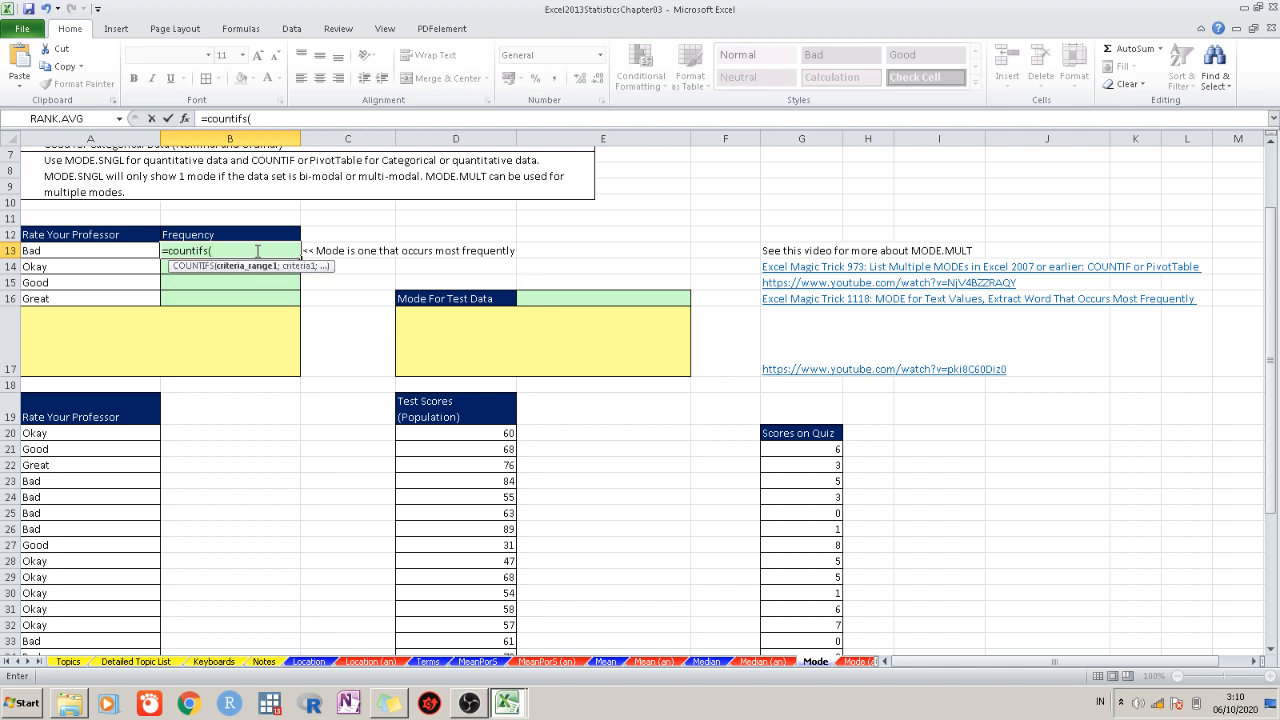
click(99, 428)
key(ctrl+shift+Down)
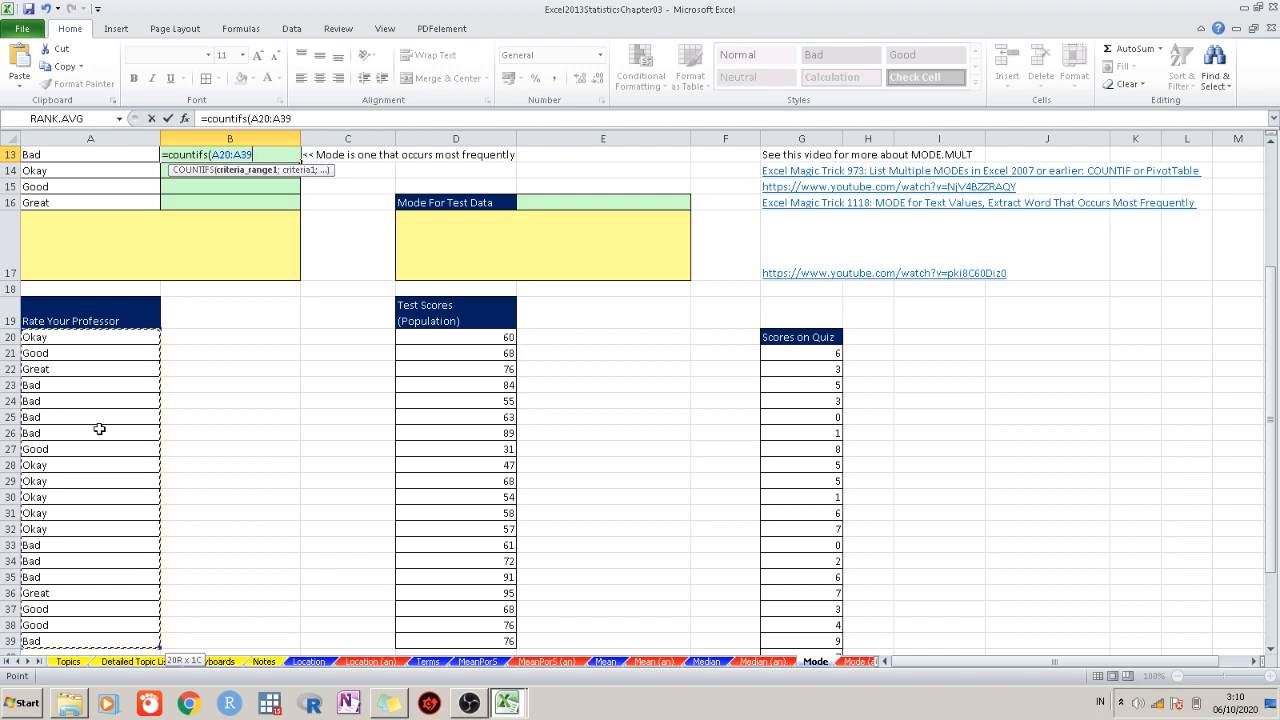
text(;)
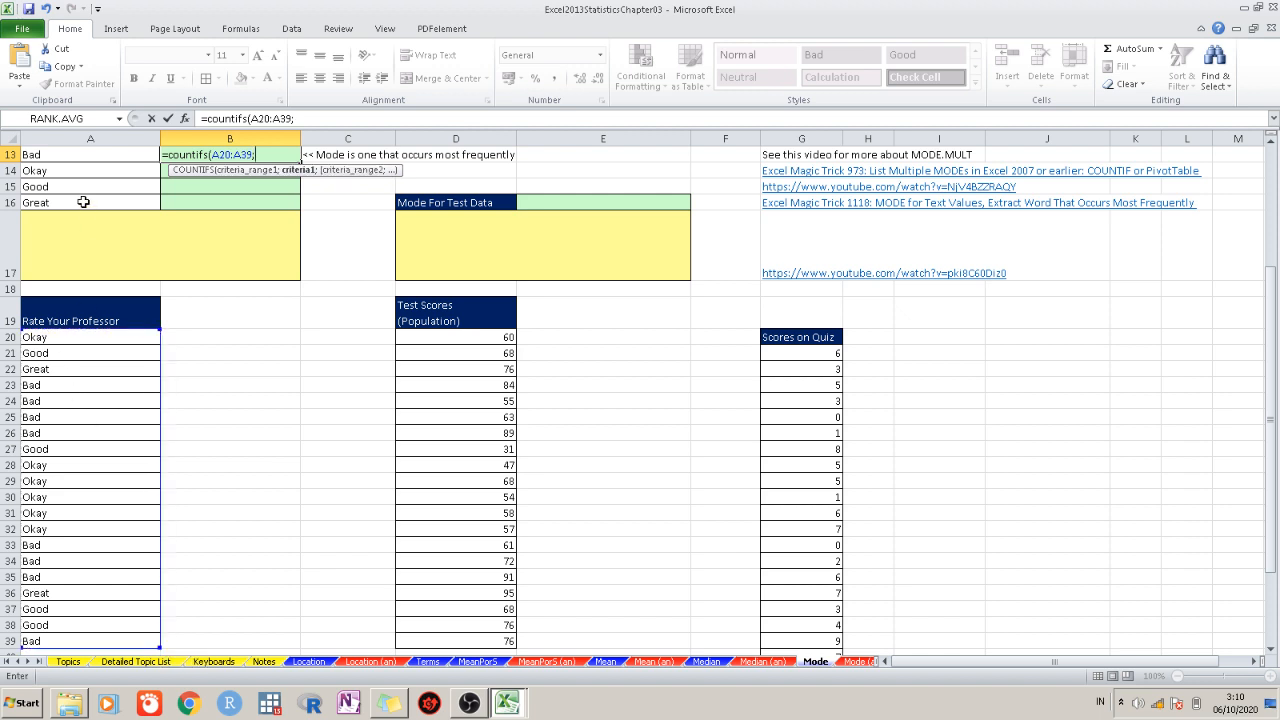
click(75, 157)
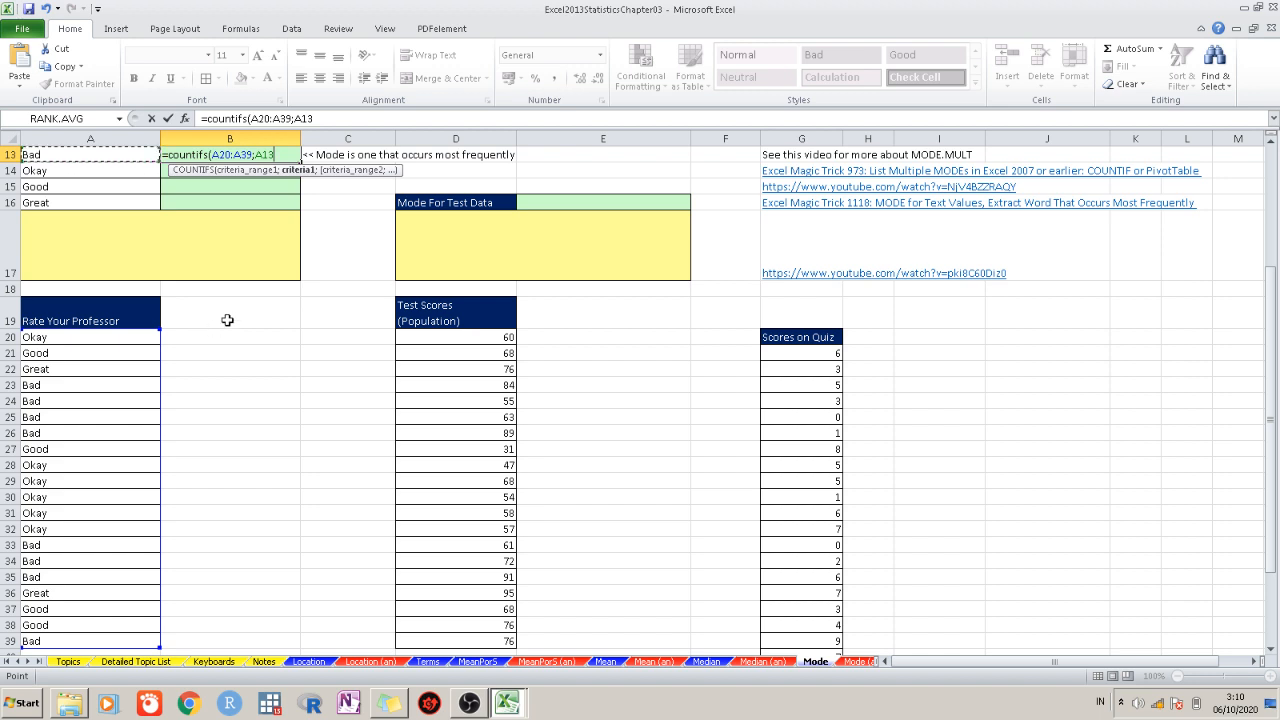
click(252, 155)
key(F4)
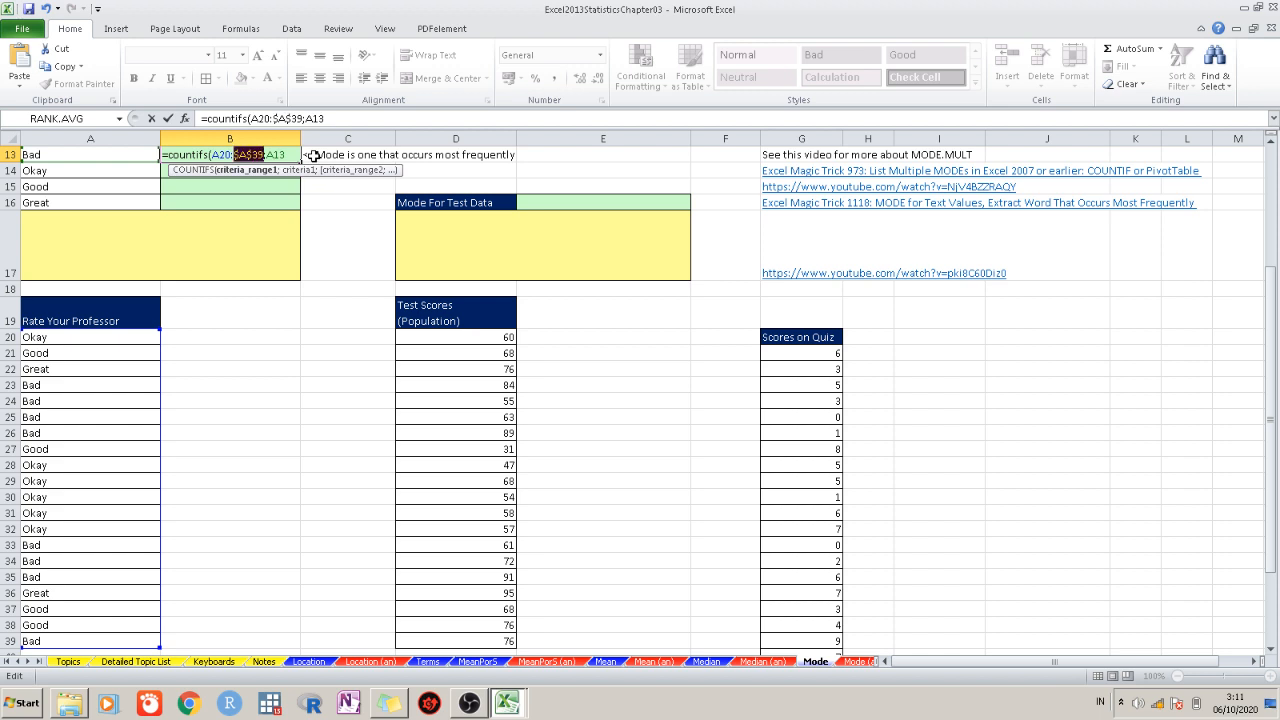
key(ctrl+Return)
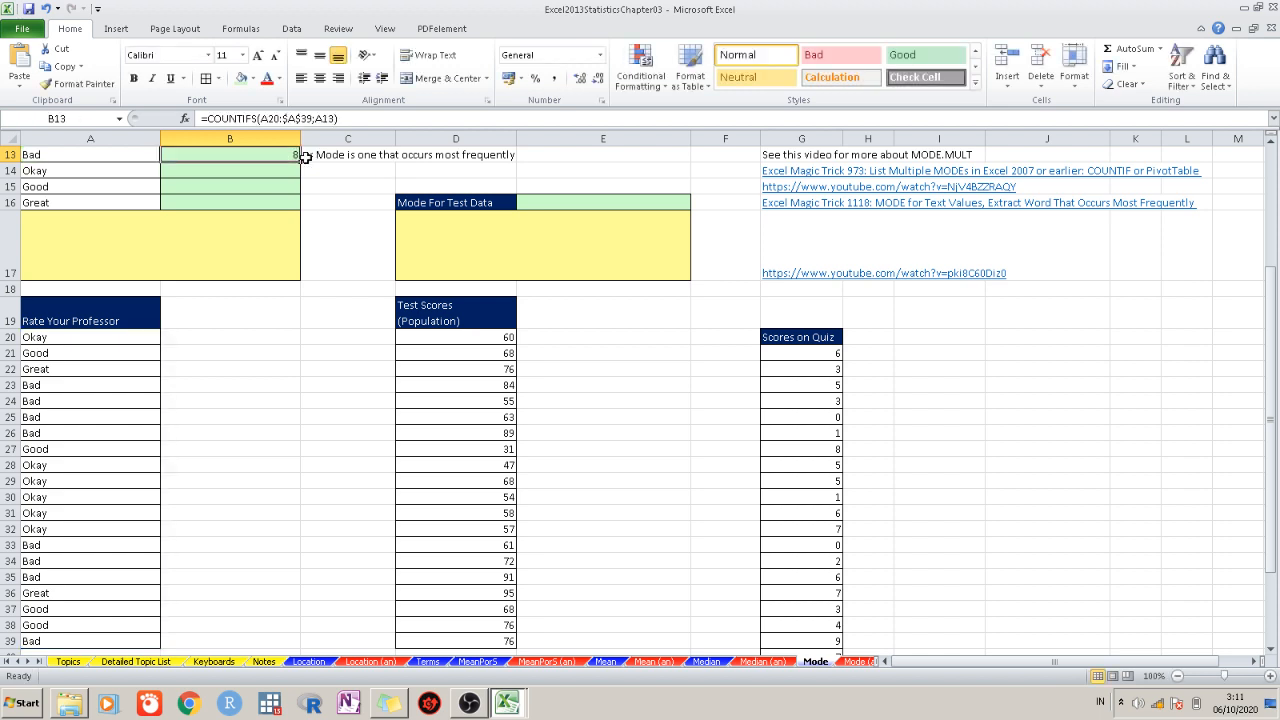
Fill the COUNTIFS formula from B13 down through B17 and compare the frequencies with the professor ratings list
double_click(301, 160)
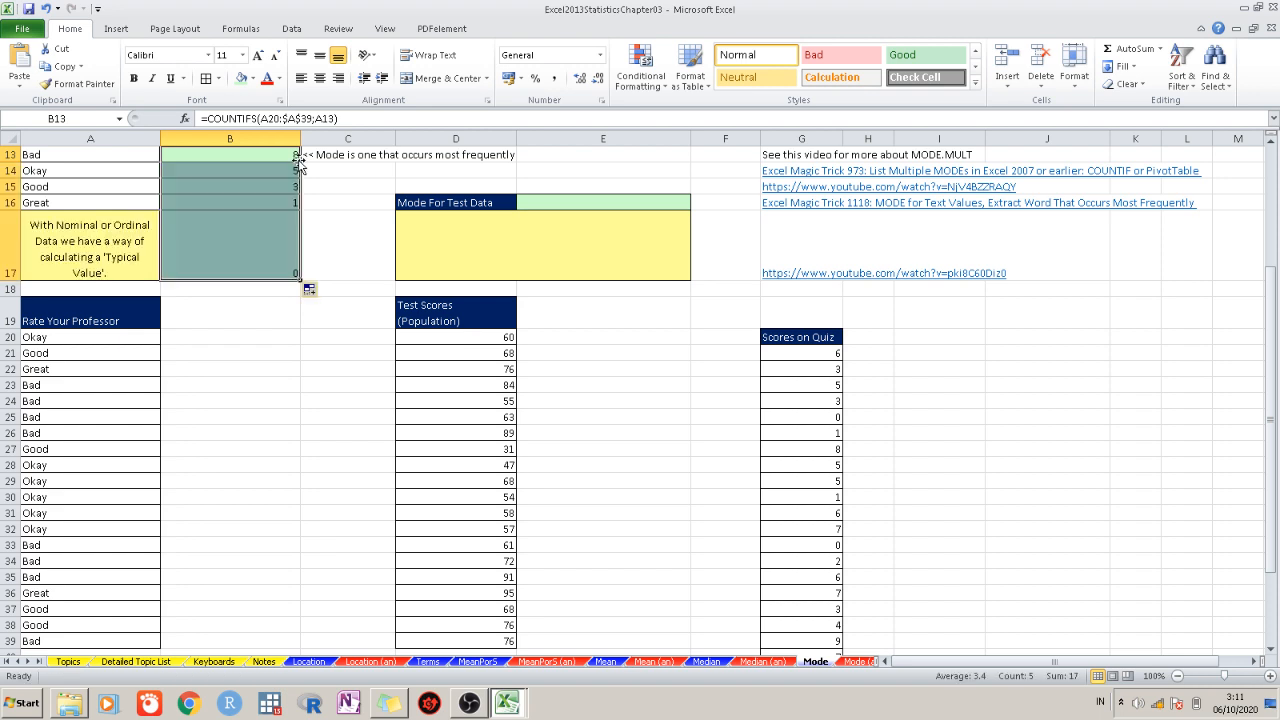
click(364, 204)
scroll(346, 389, up, 2)
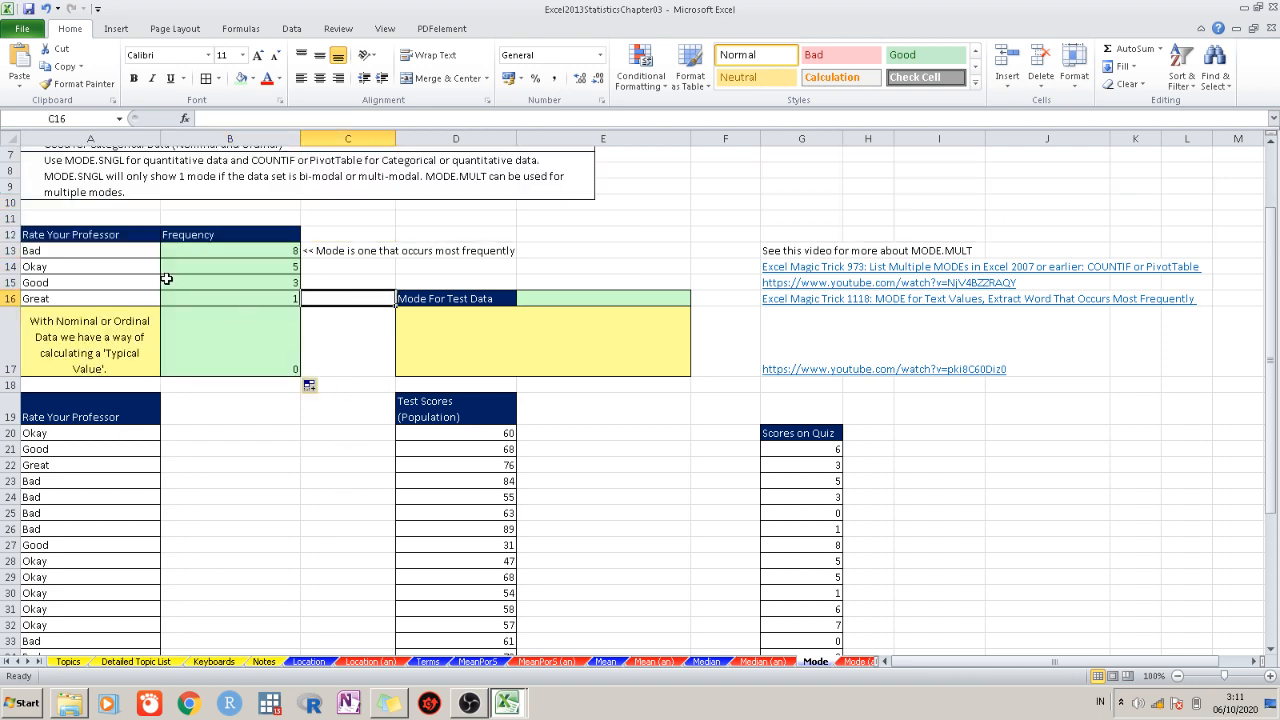
scroll(117, 420, down, 5)
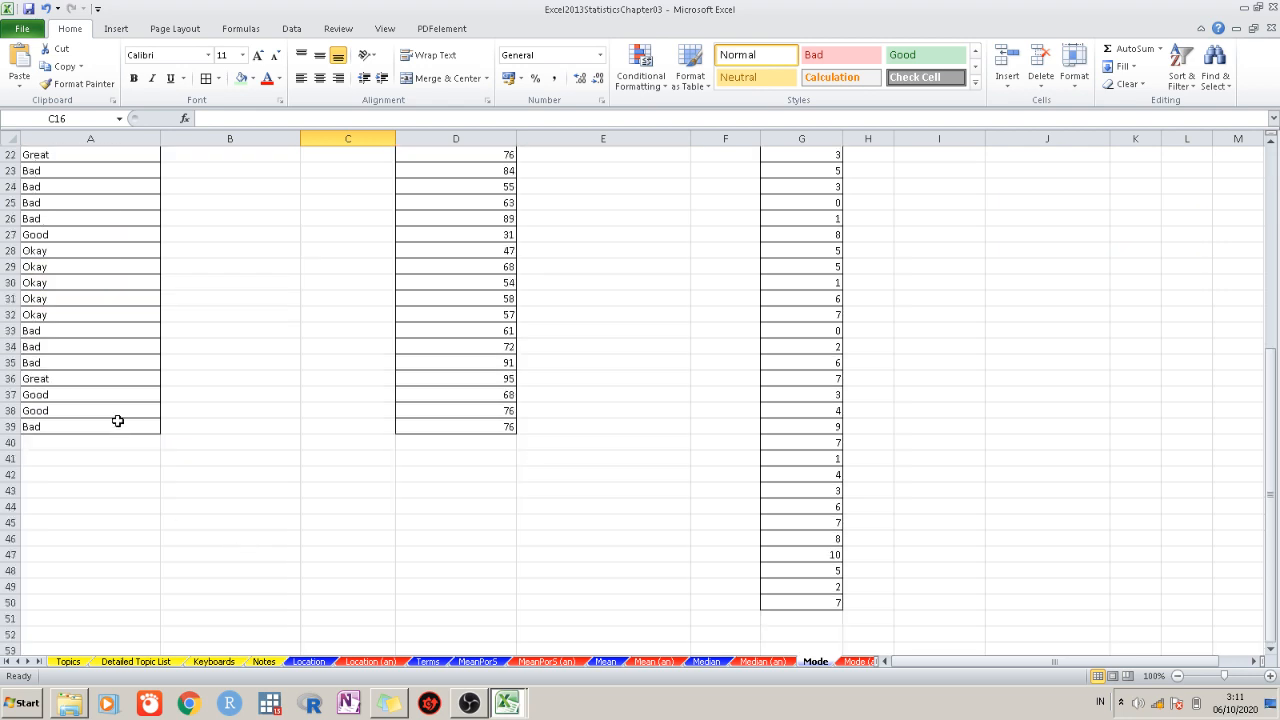
scroll(150, 410, up, 7)
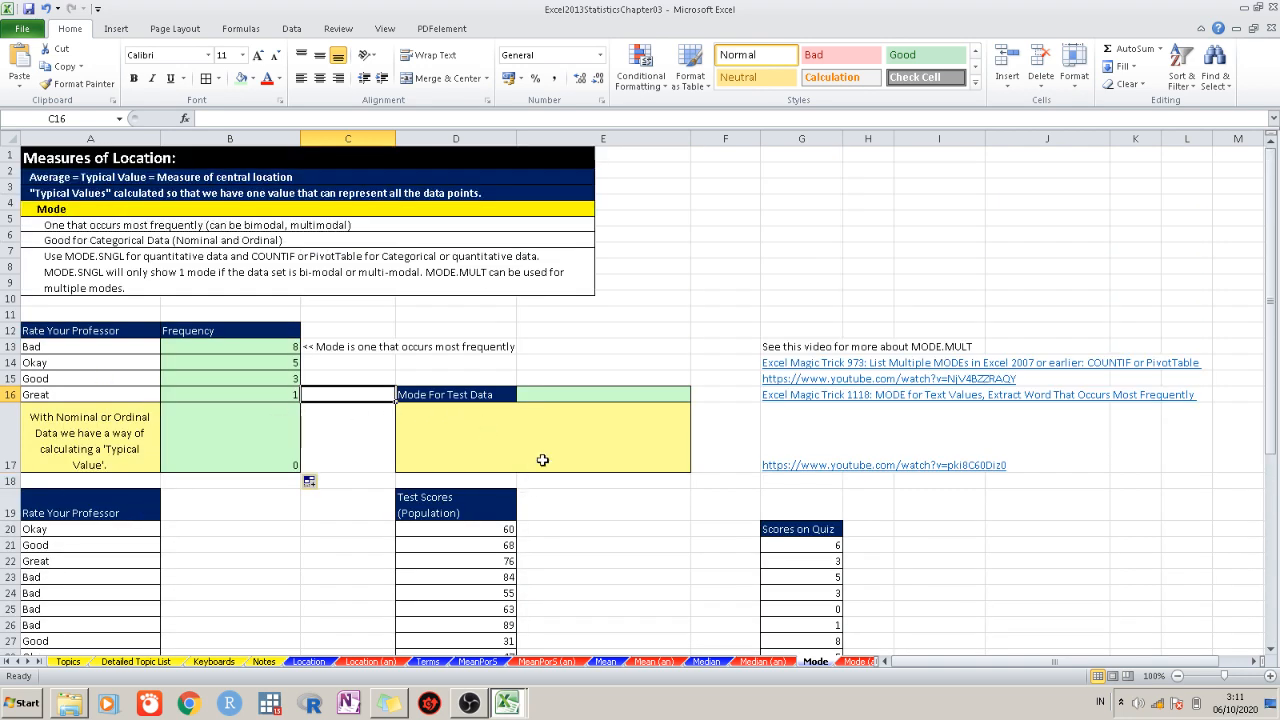
Calculate the mode of the test scores in E16 with =MODE(D20:D39)
click(556, 394)
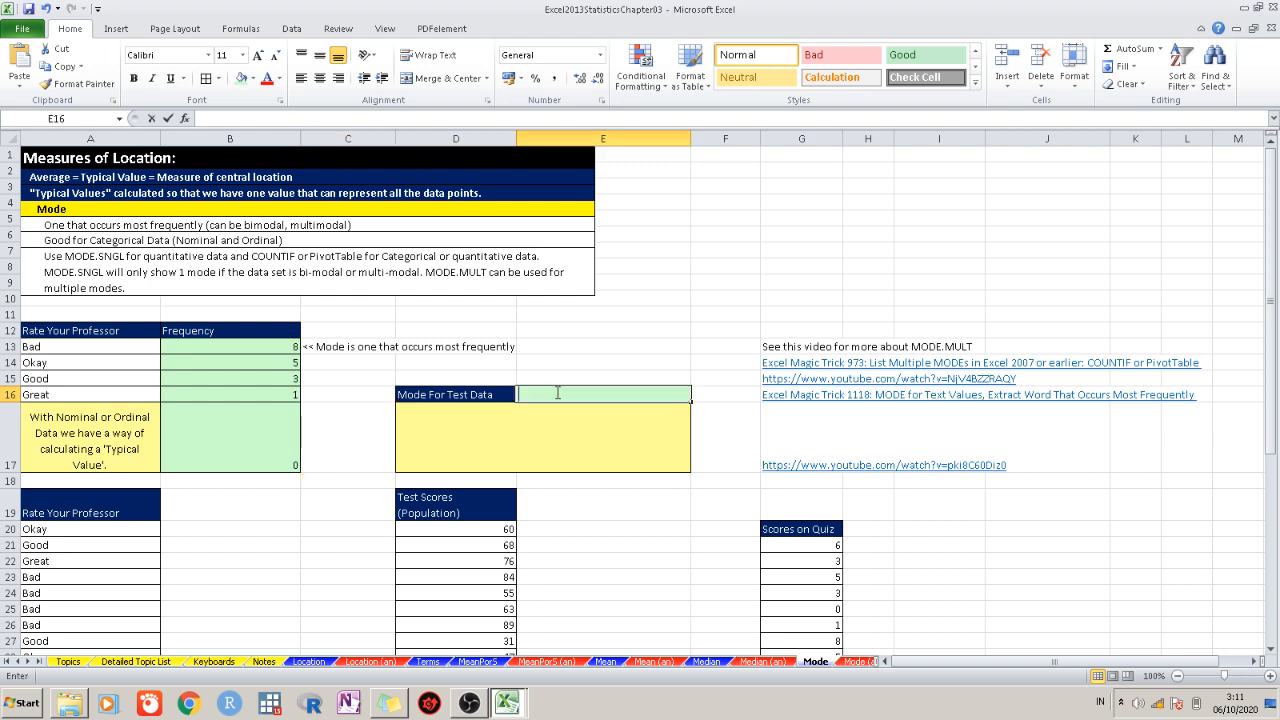
text(=mode)
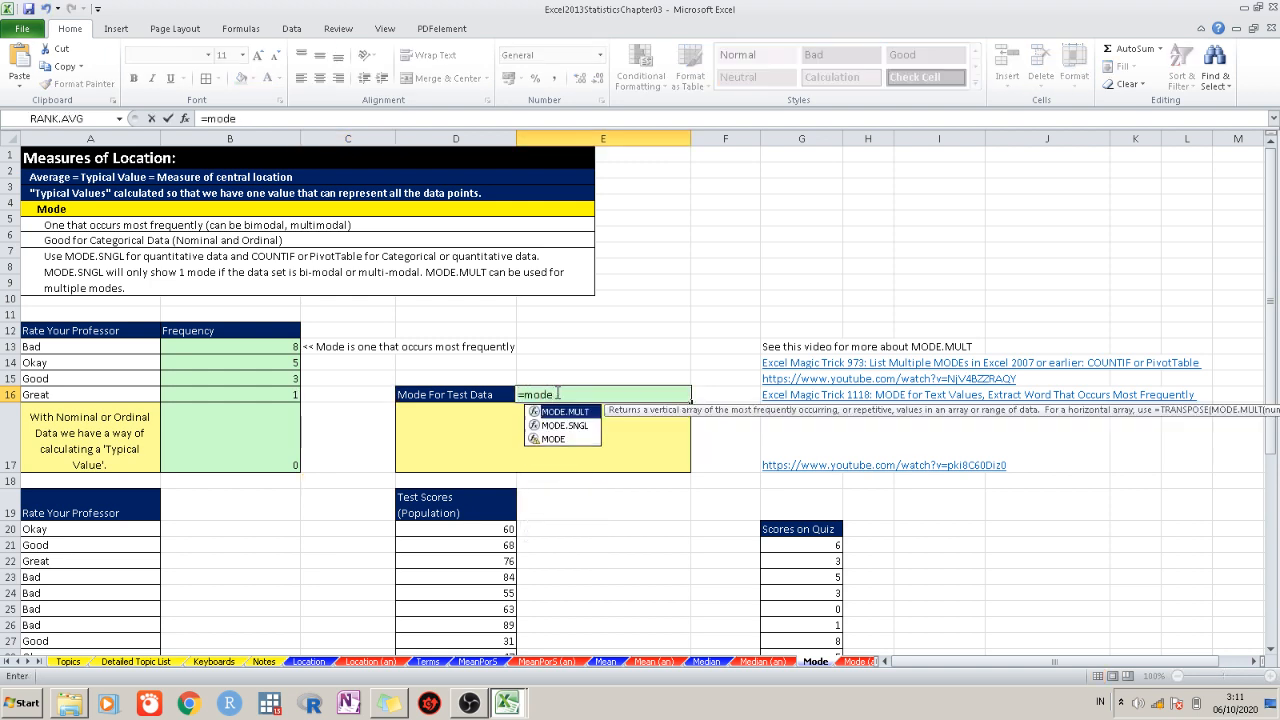
text(()
click(495, 528)
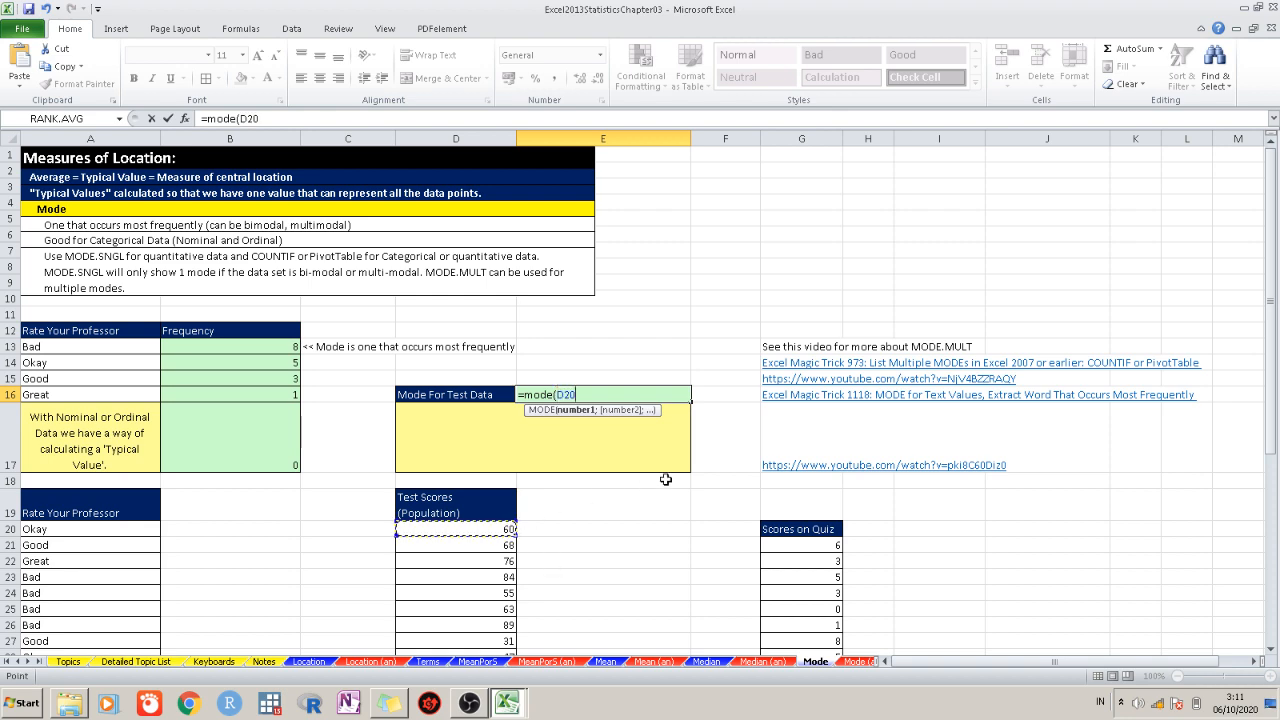
key(ctrl+shift+Down)
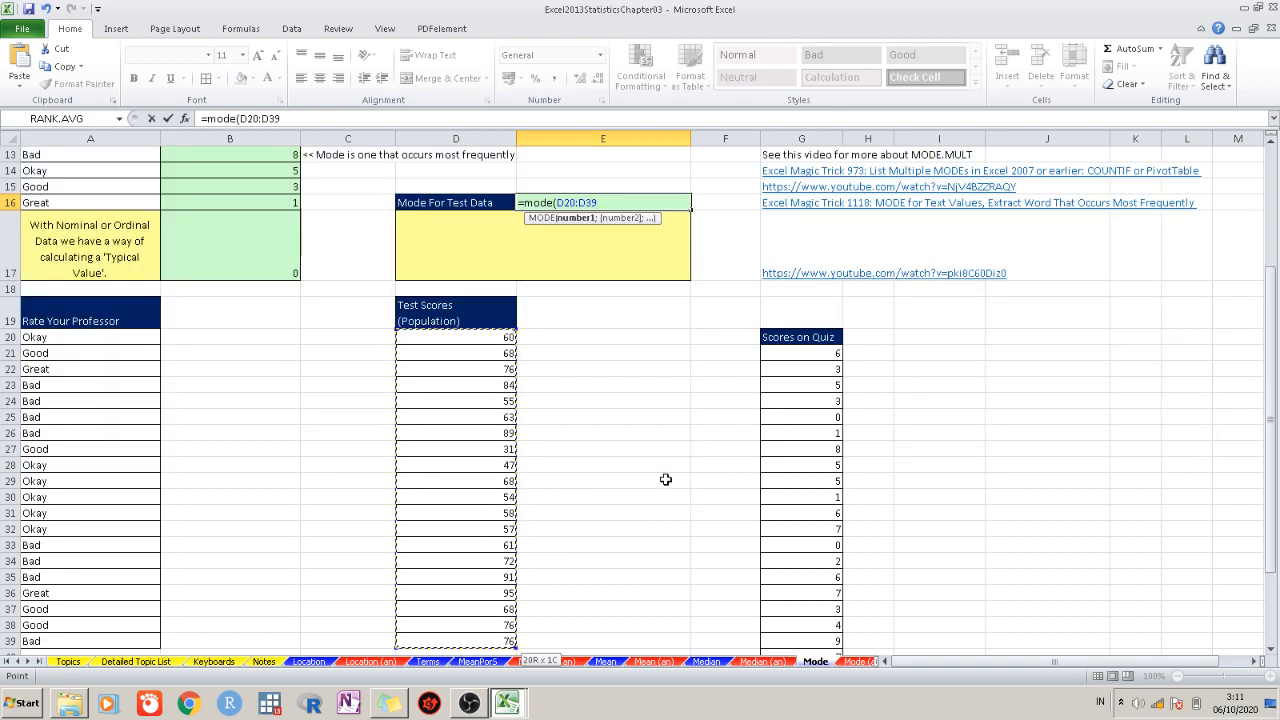
key(ctrl+Return)
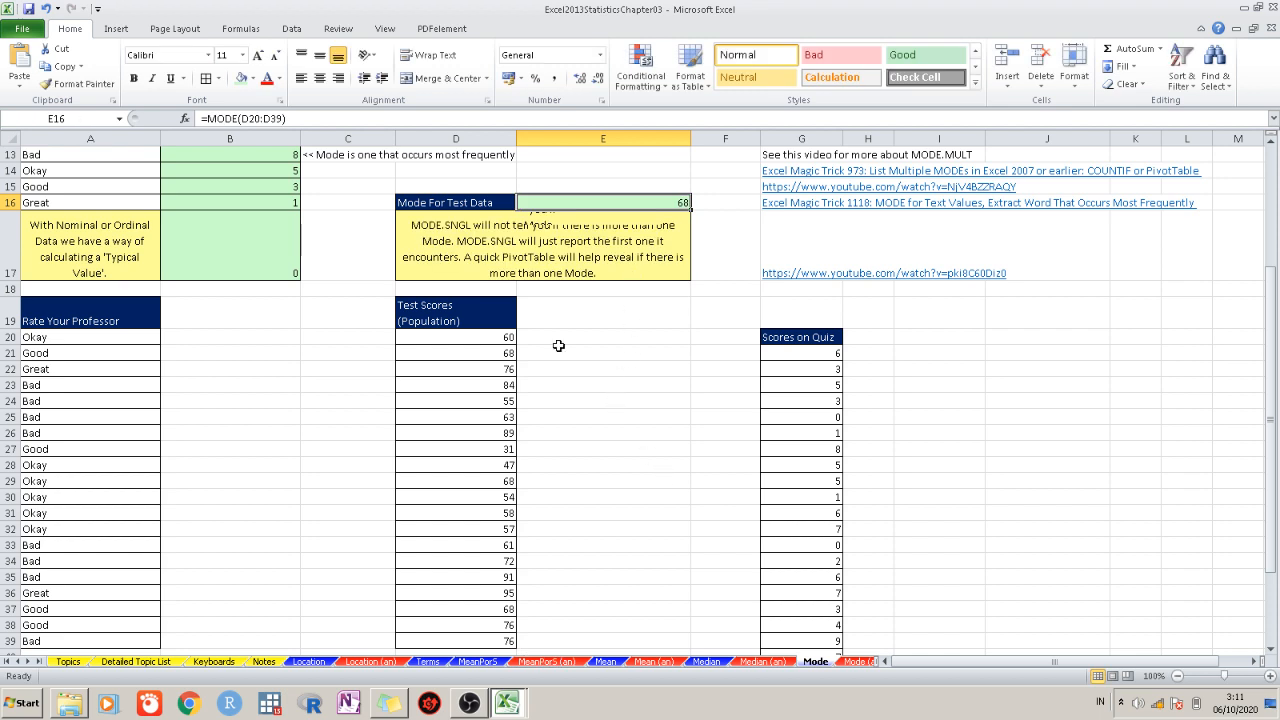
click(597, 352)
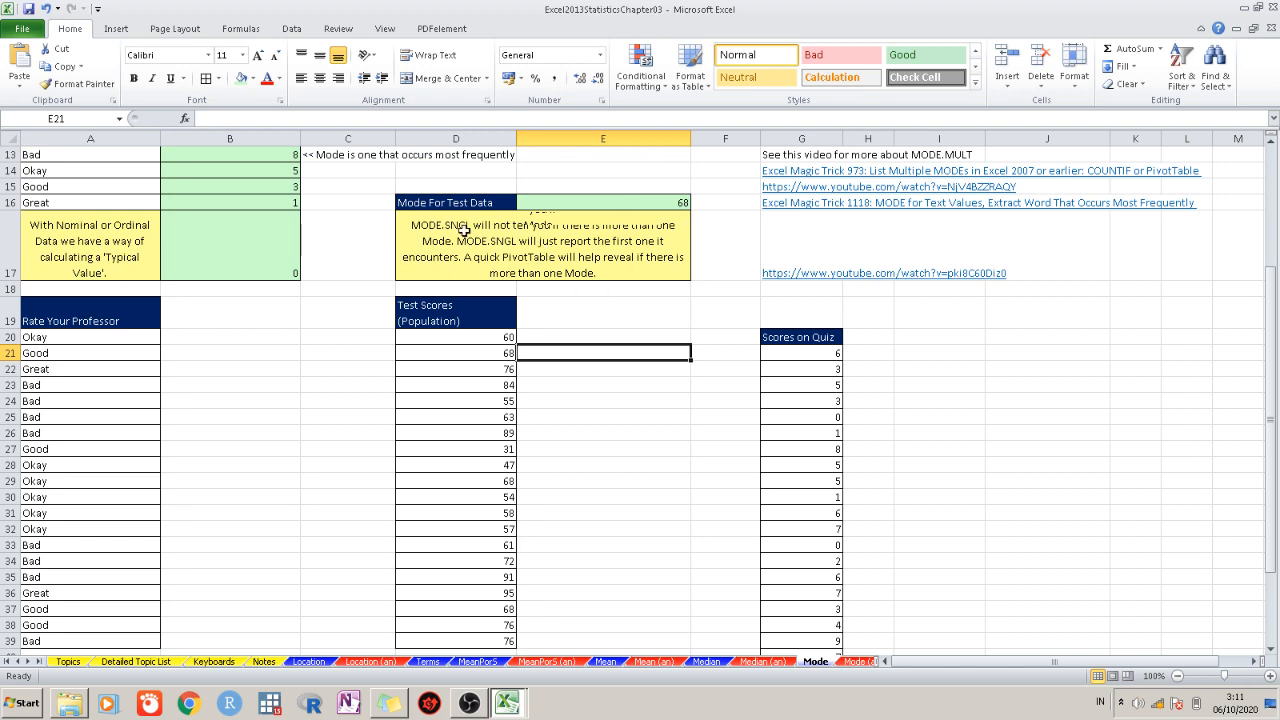
click(1058, 392)
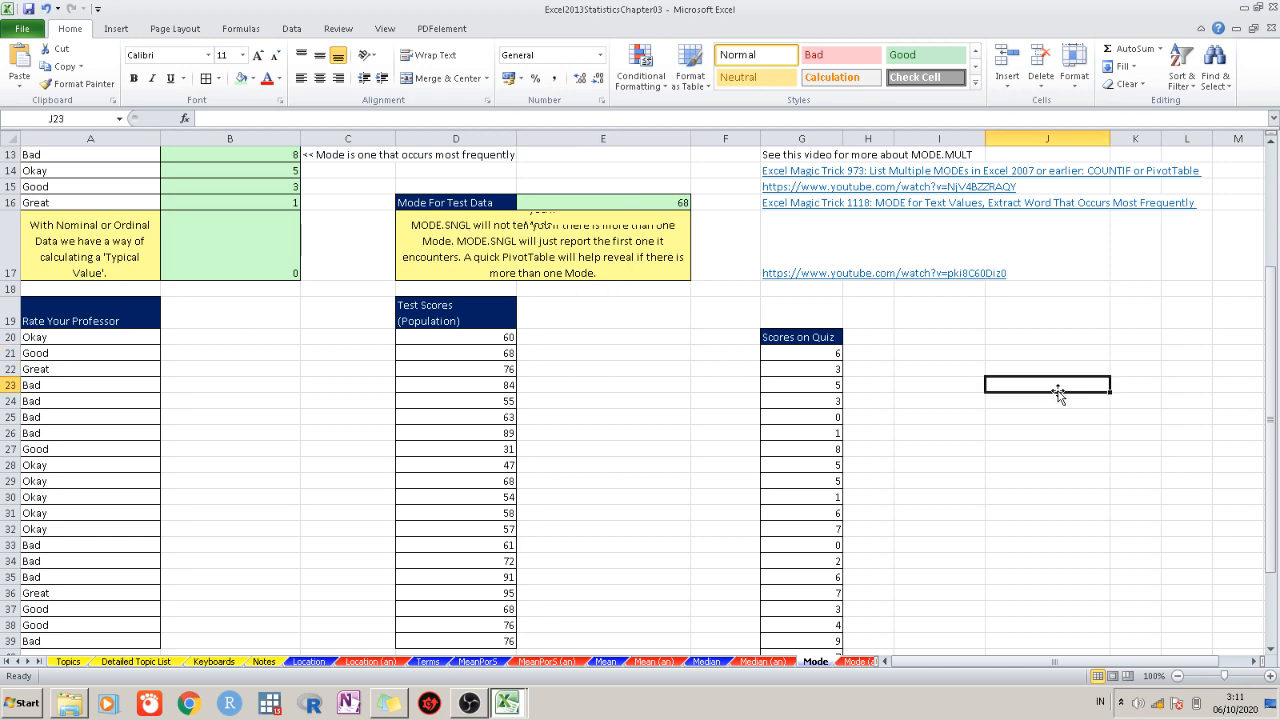
Return to the Topics sheet and follow its link to the Weighted Mean sheet
scroll(1058, 392, up, 4)
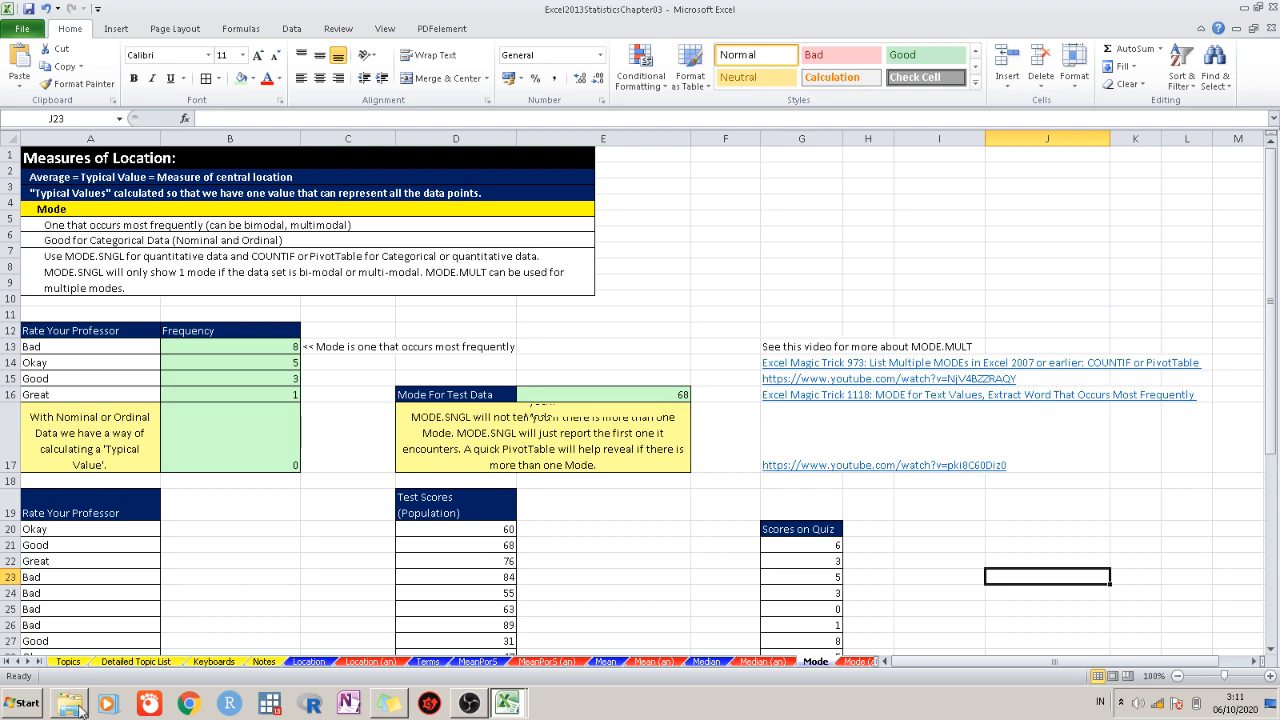
click(64, 662)
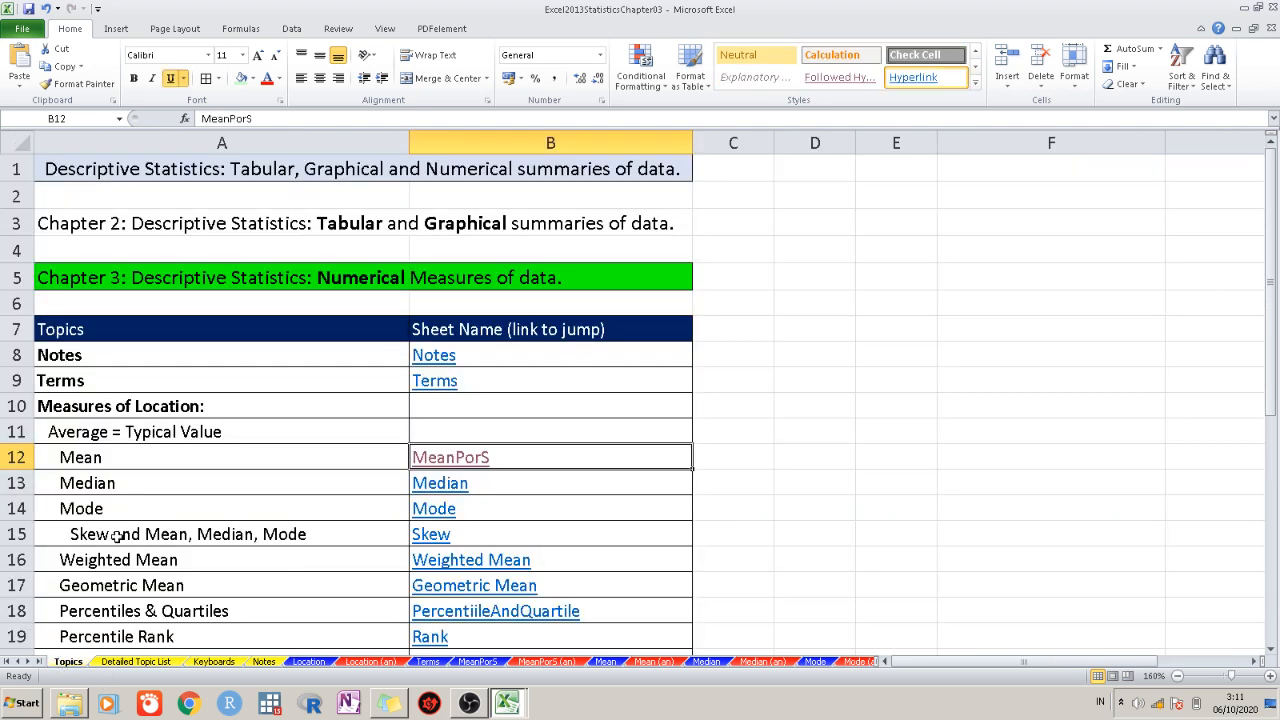
scroll(118, 540, down, 1)
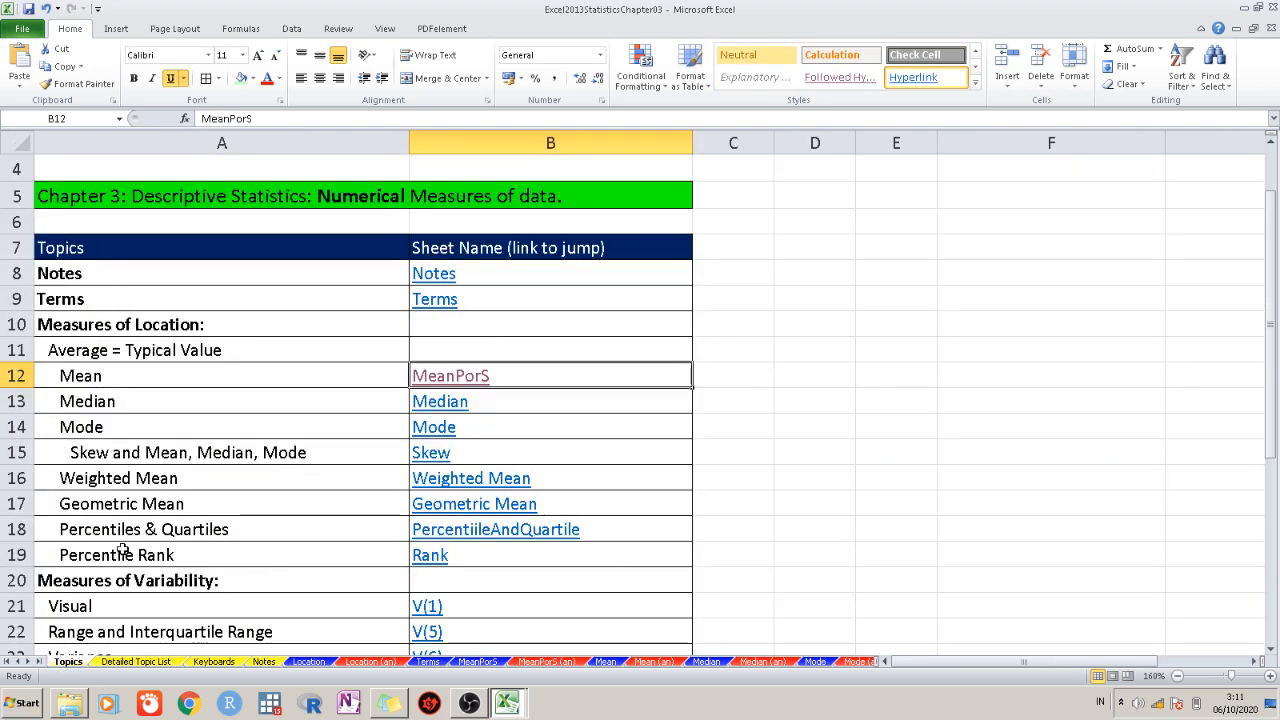
click(438, 480)
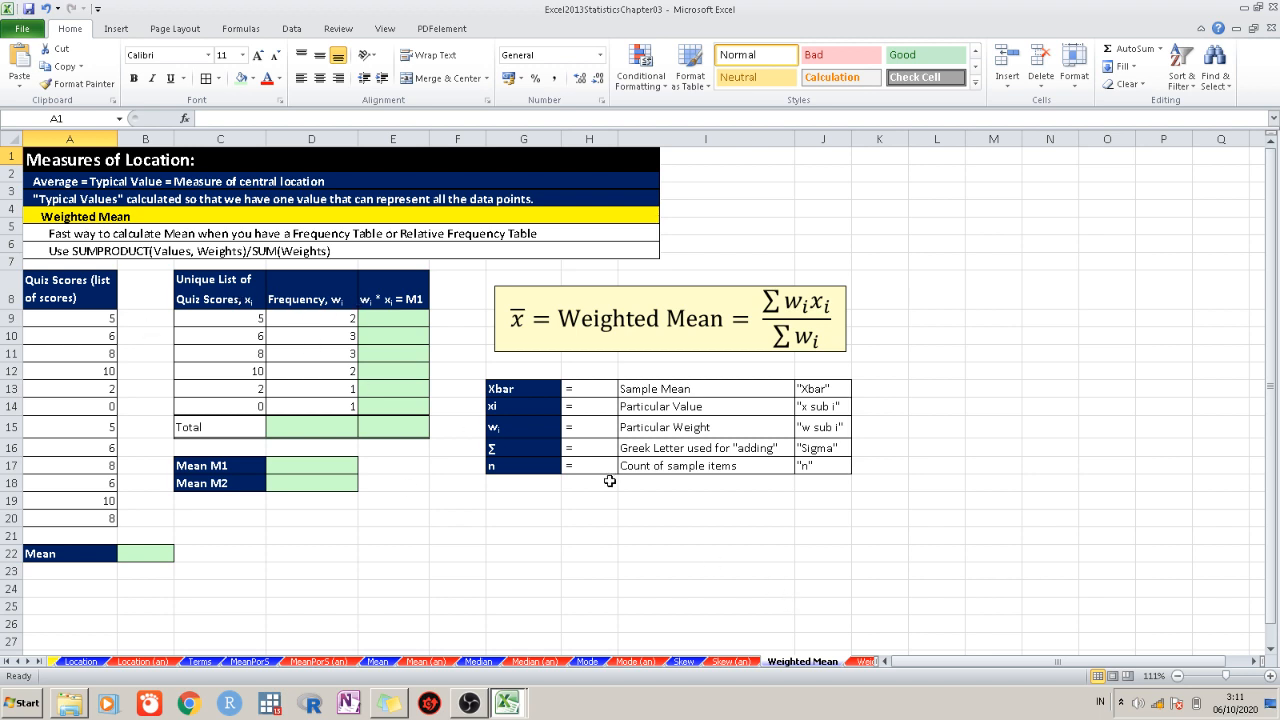
click(476, 706)
click(408, 317)
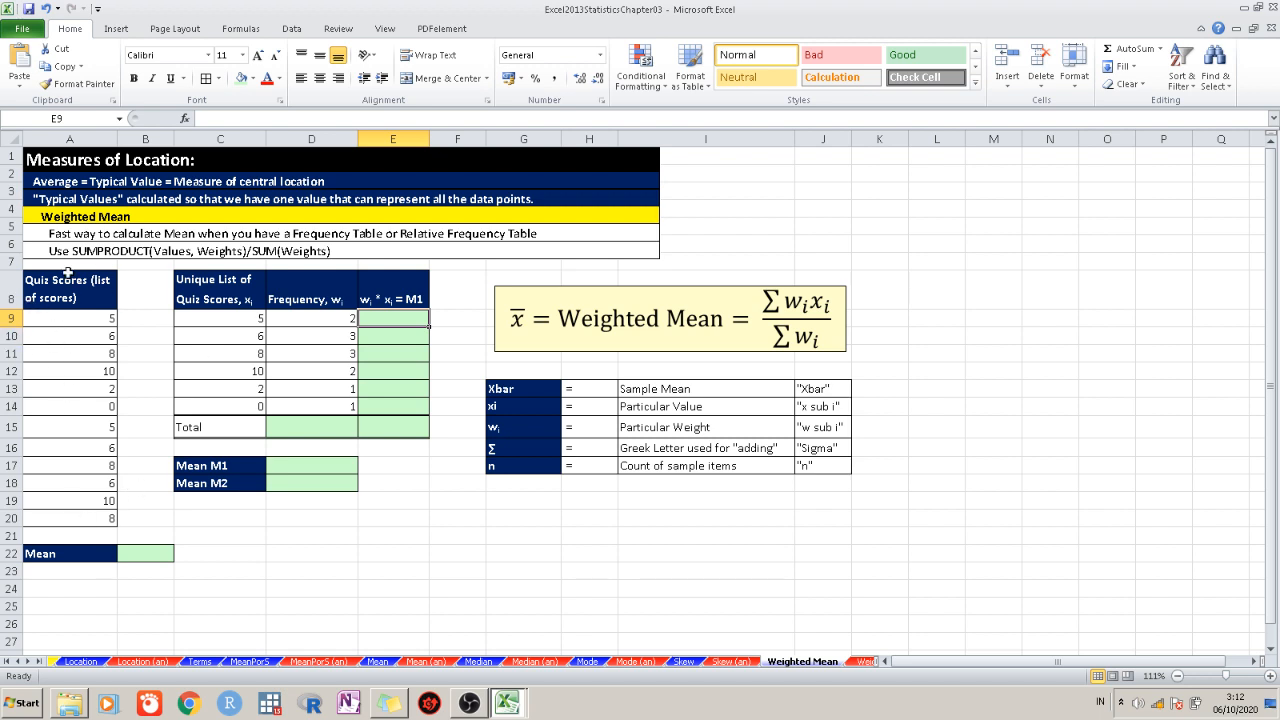
Calculate the mean of the listed quiz scores in B22 with =AVERAGE(A9:A20)
click(140, 558)
text(=)
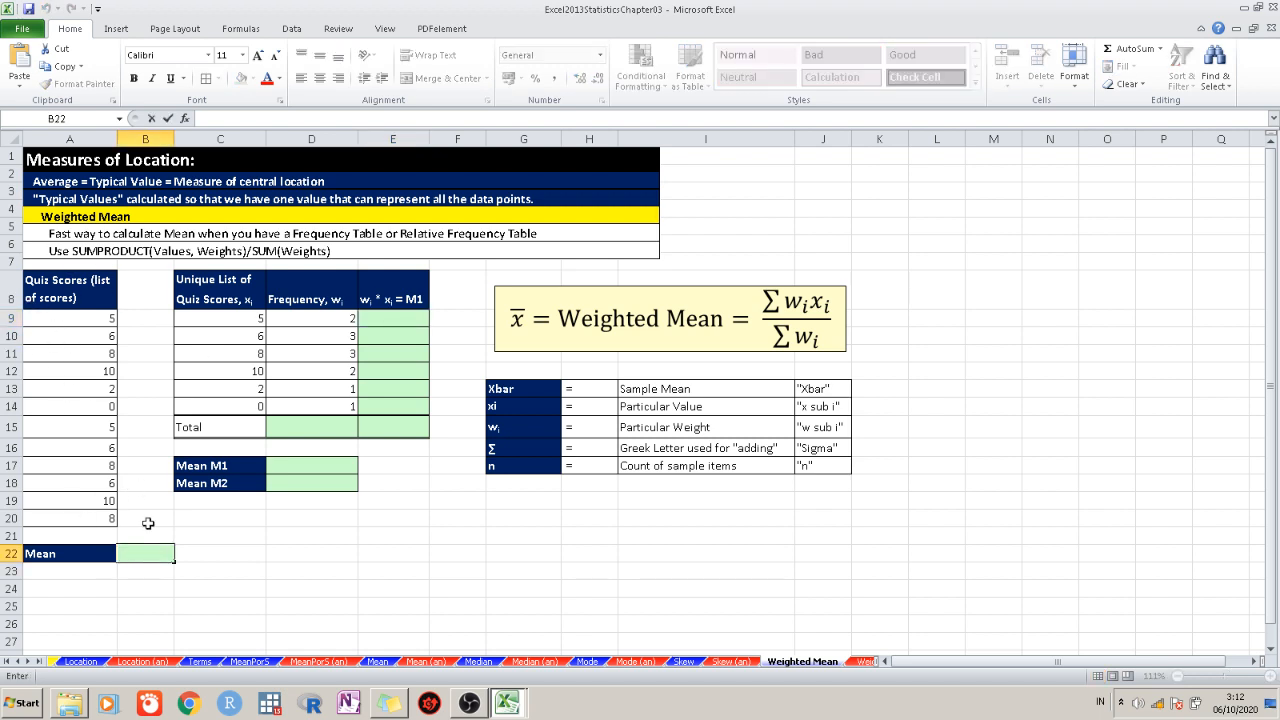
text(av)
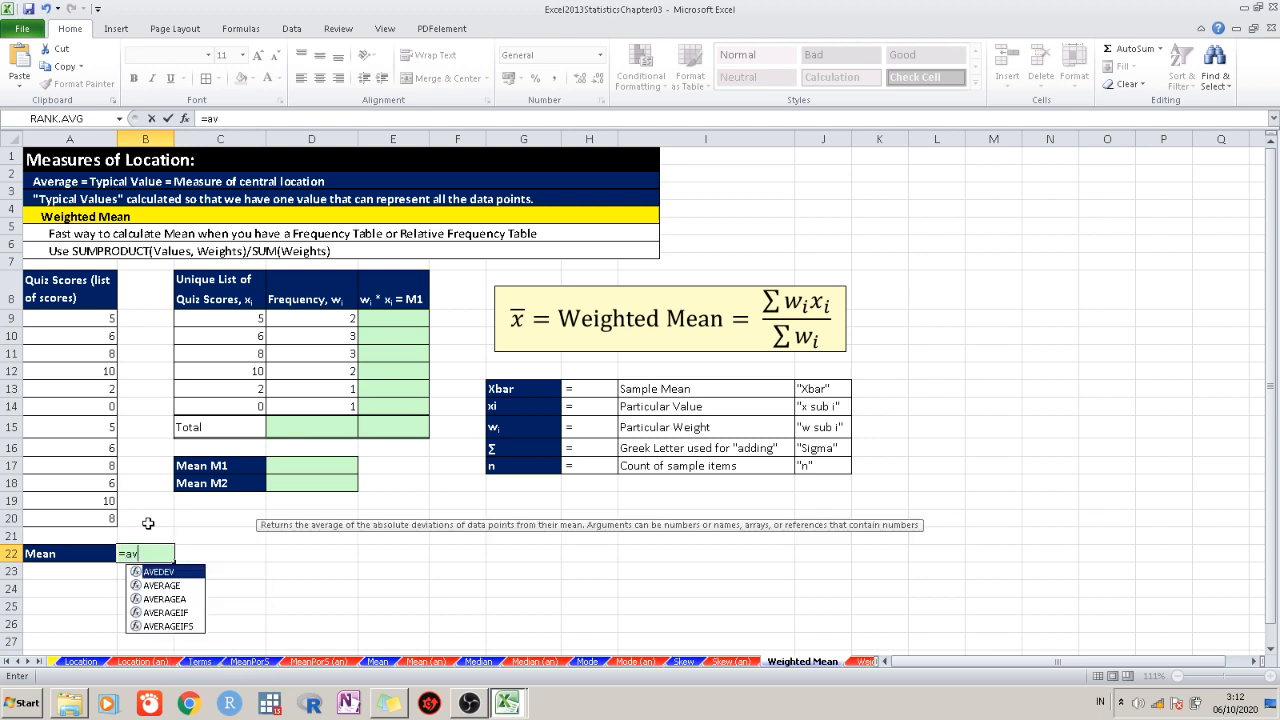
text(erage)
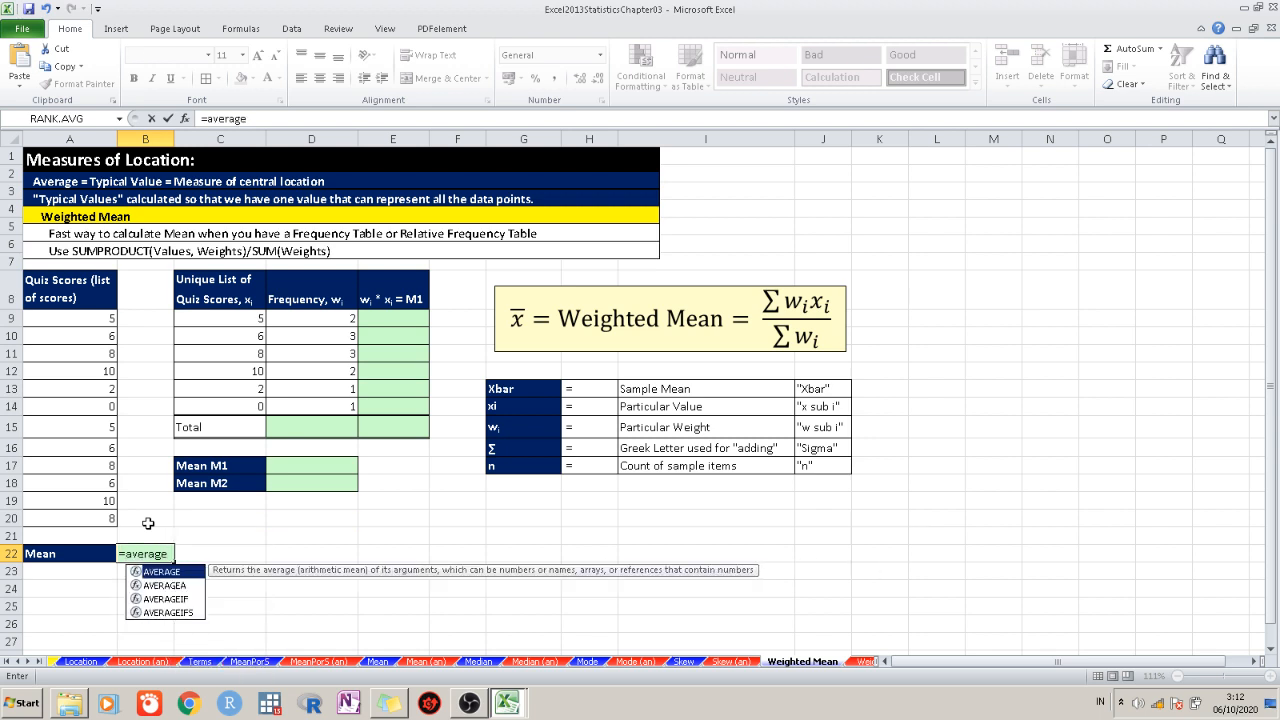
text(()
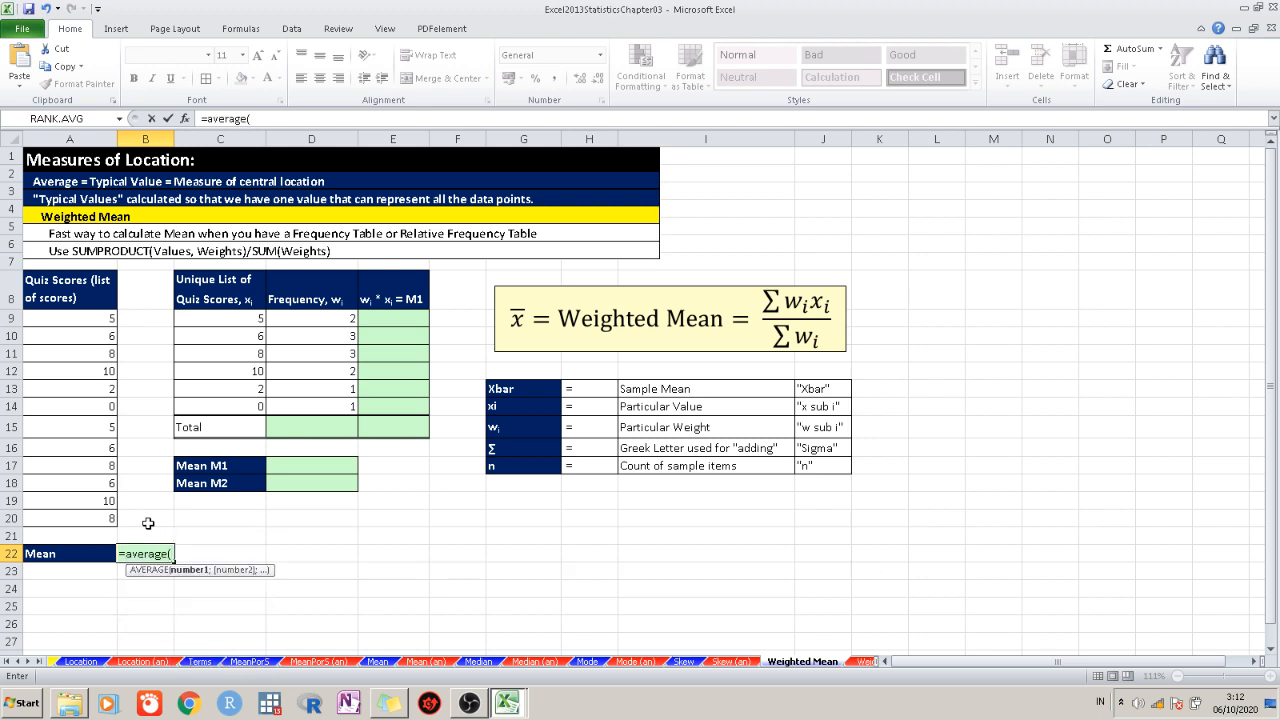
click(75, 319)
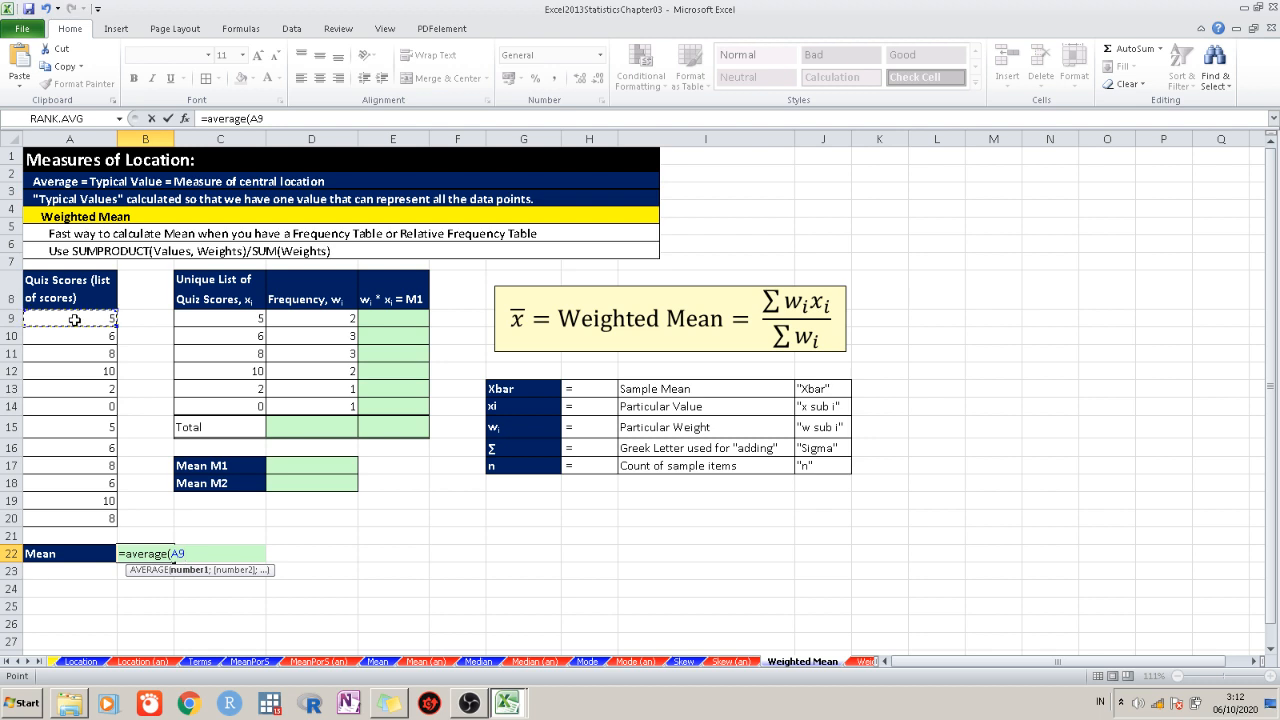
key(ctrl+shift+Down)
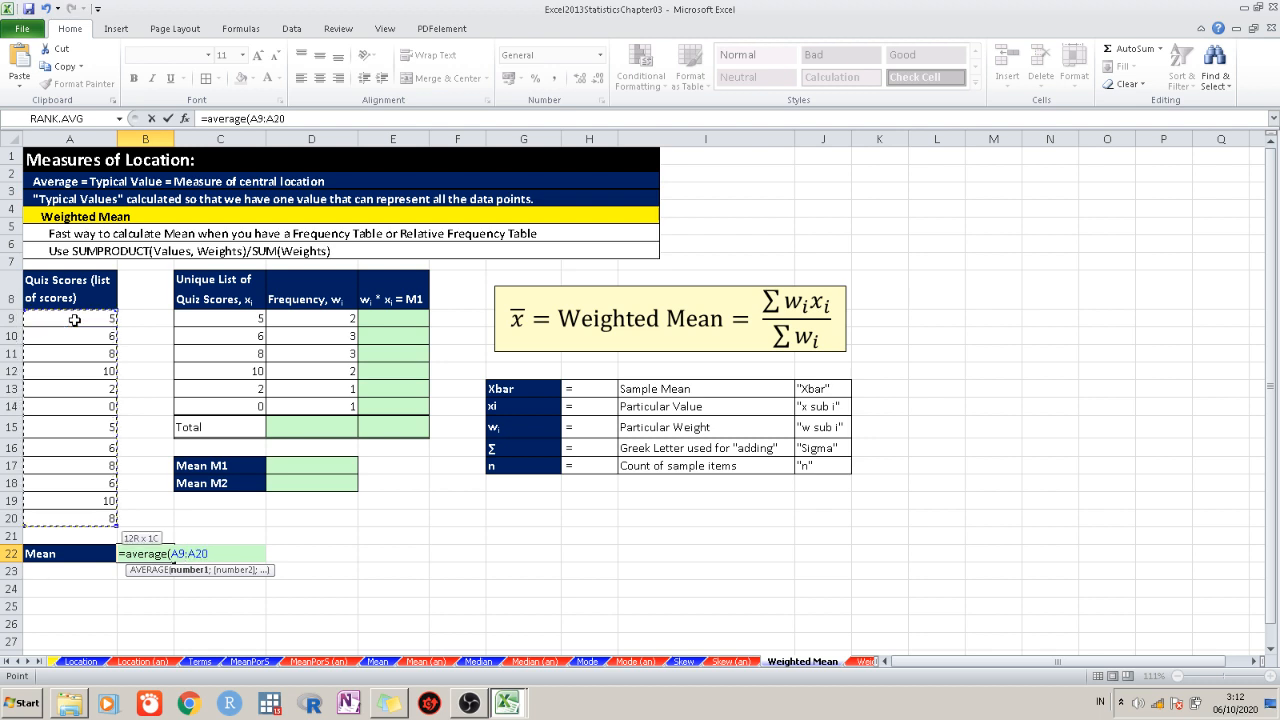
key(ctrl+Return)
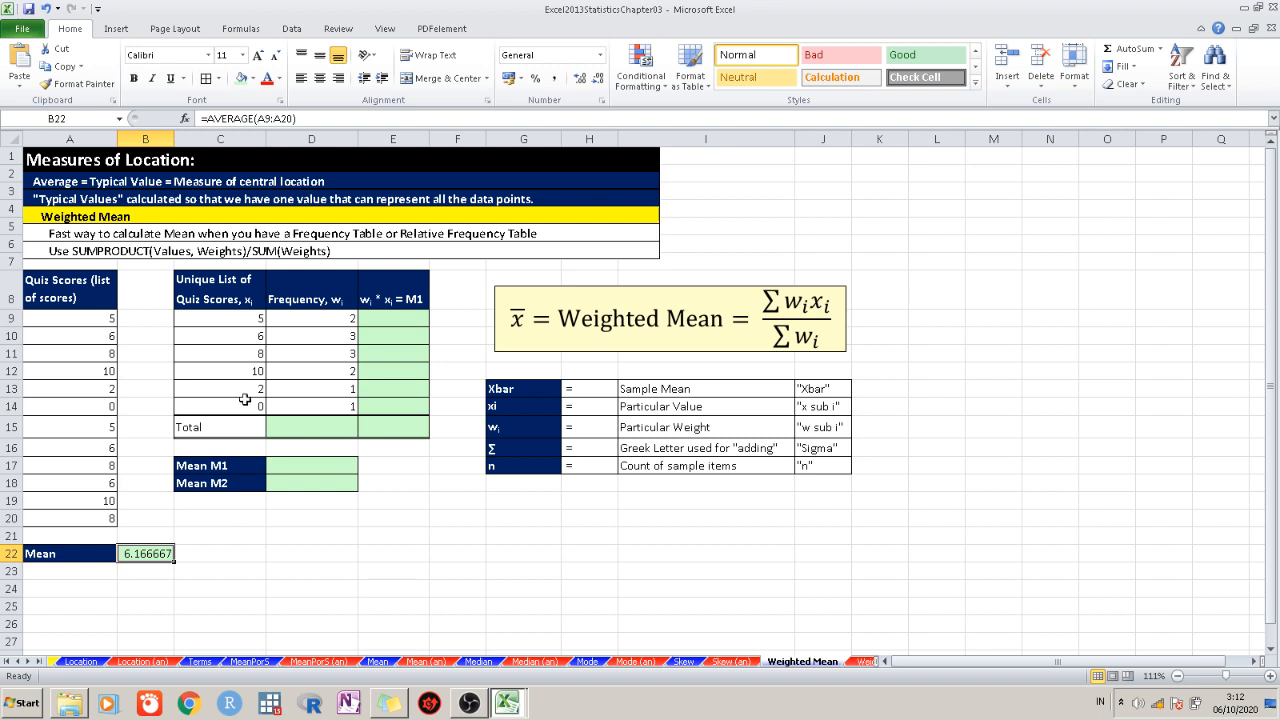
Multiply each frequency by its quiz score with =D9*C9 in E9 and fill the formula down through E14
click(389, 332)
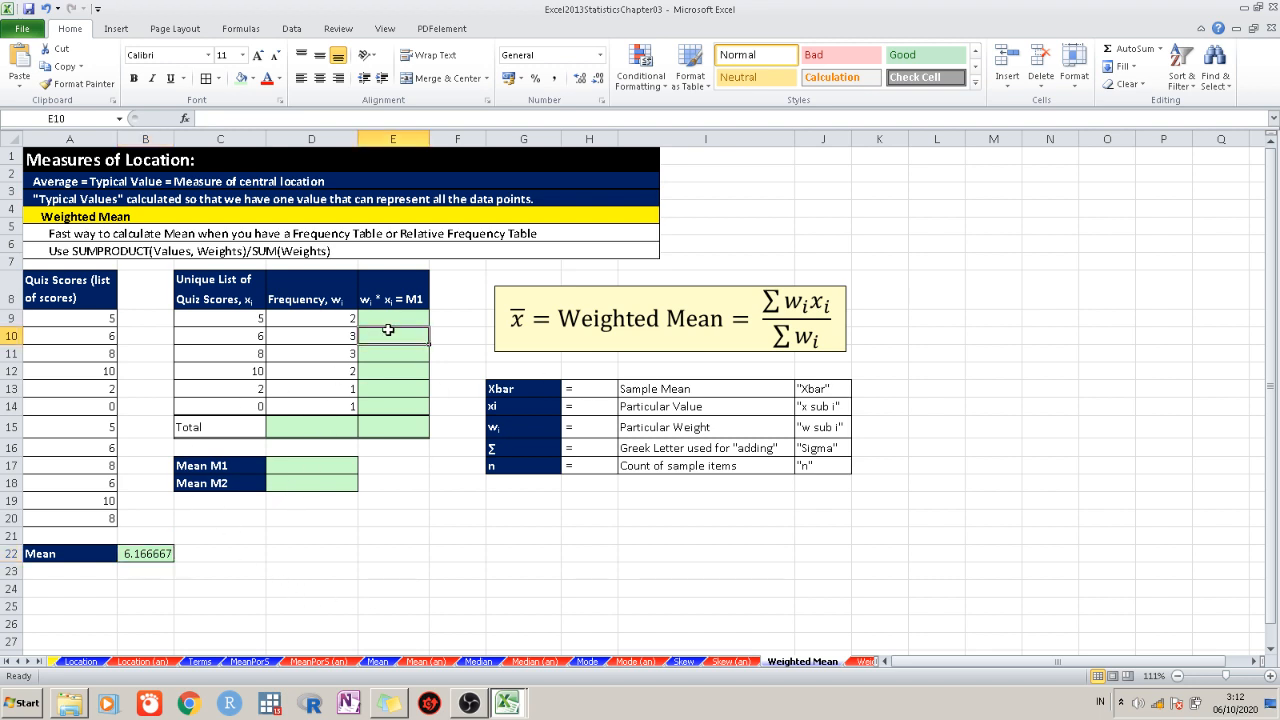
click(388, 319)
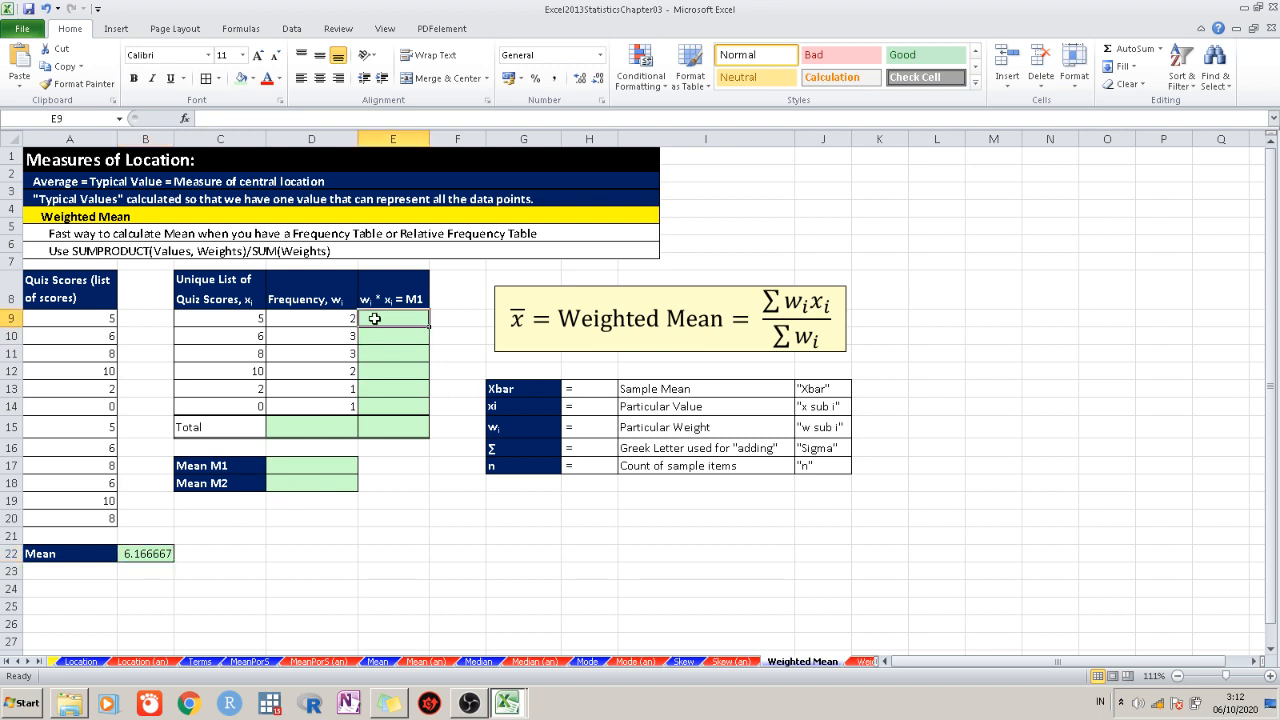
text(=)
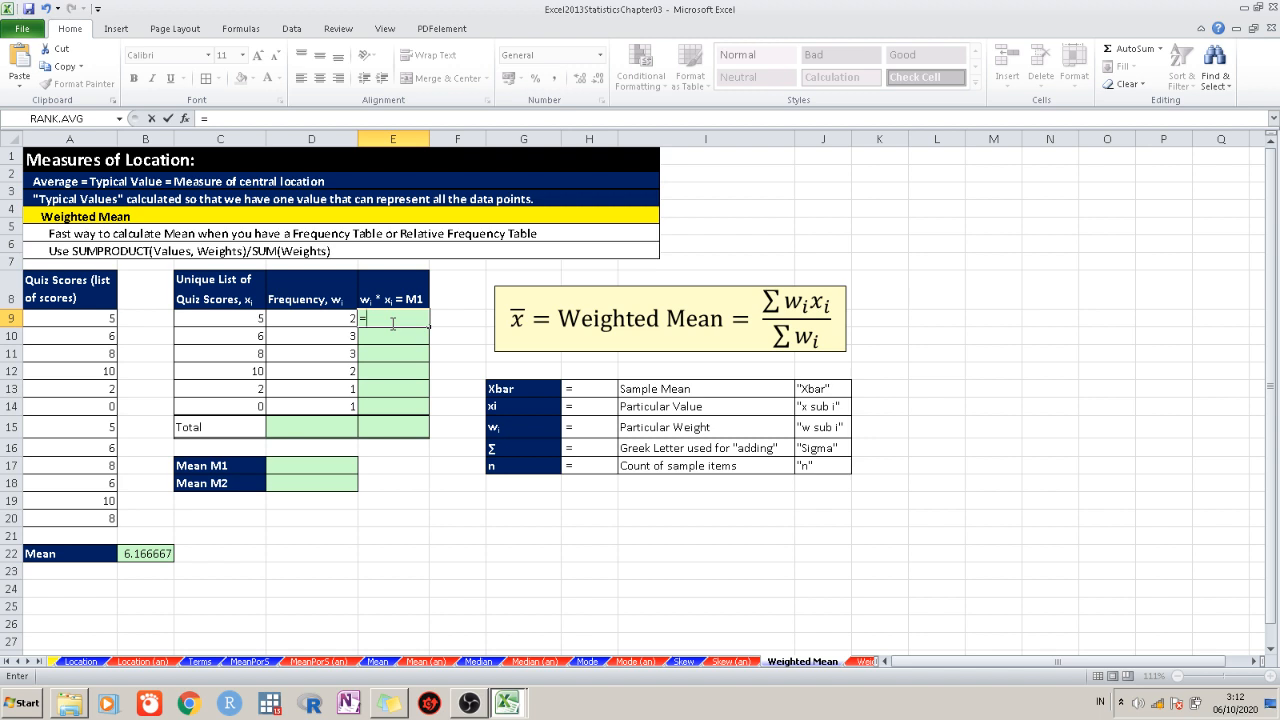
click(333, 318)
text(*)
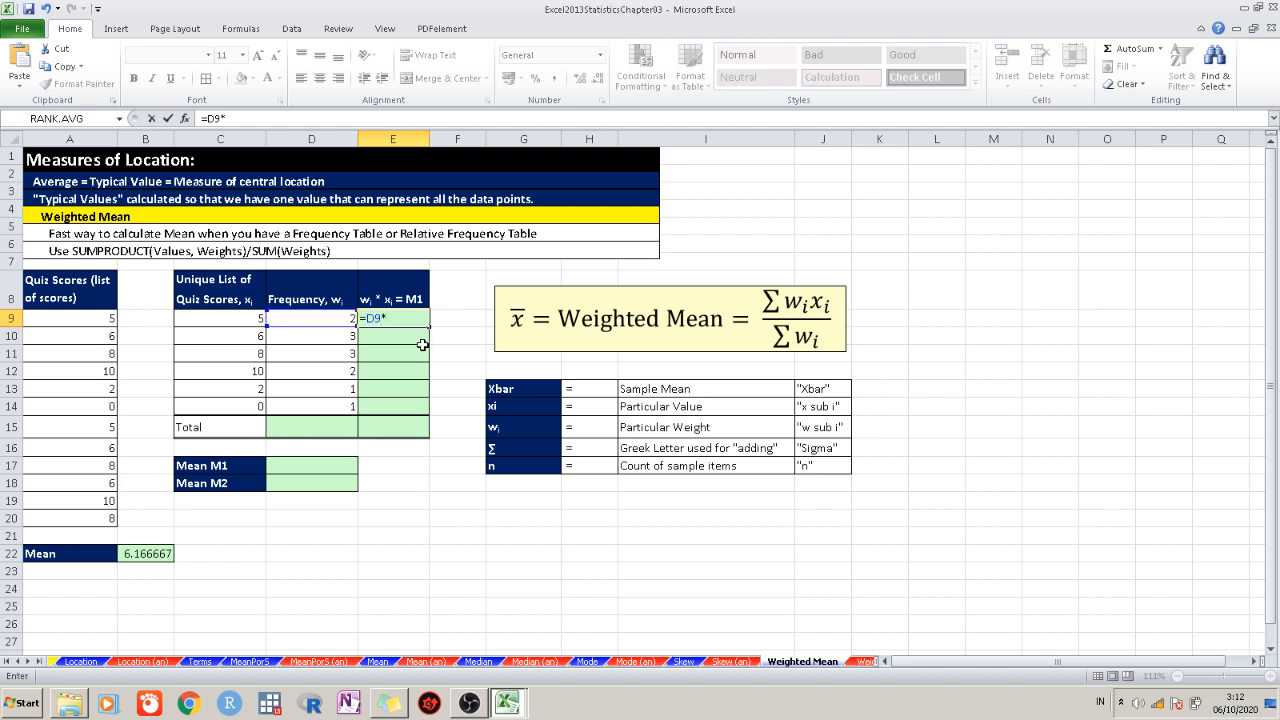
click(244, 316)
key(F4)
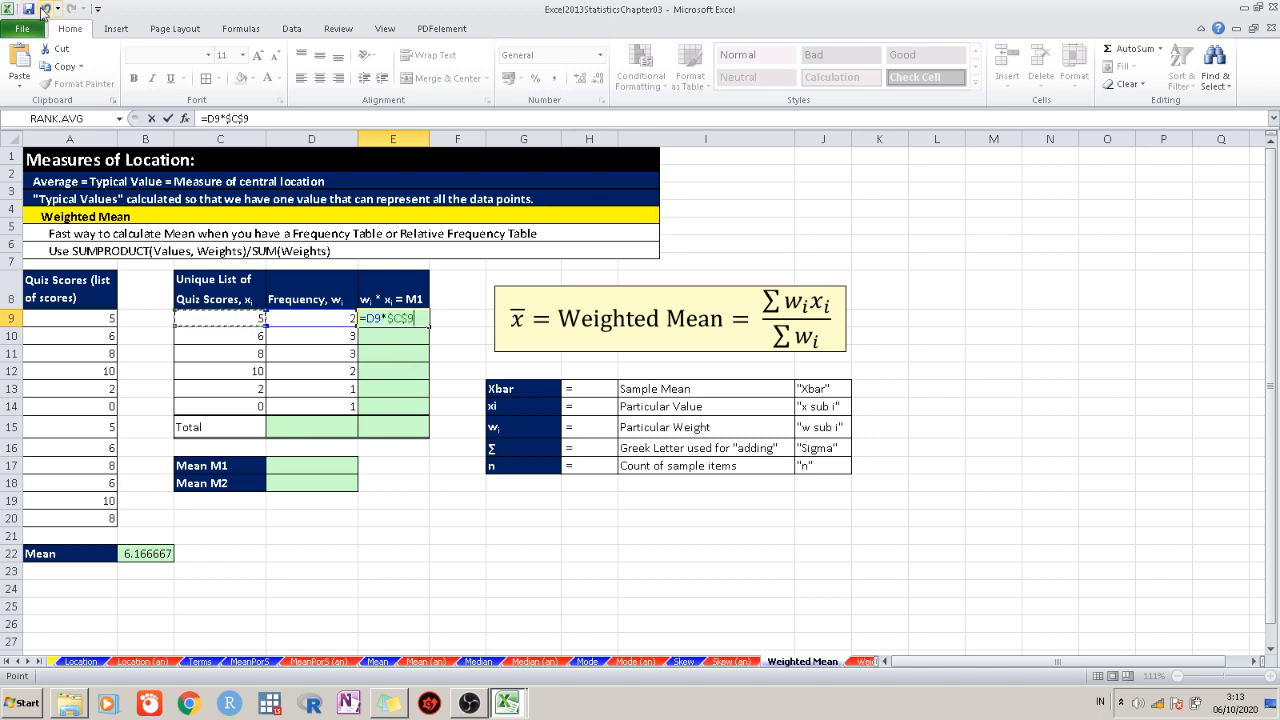
key(F4)
key(F4)
key(F4)
key(Return)
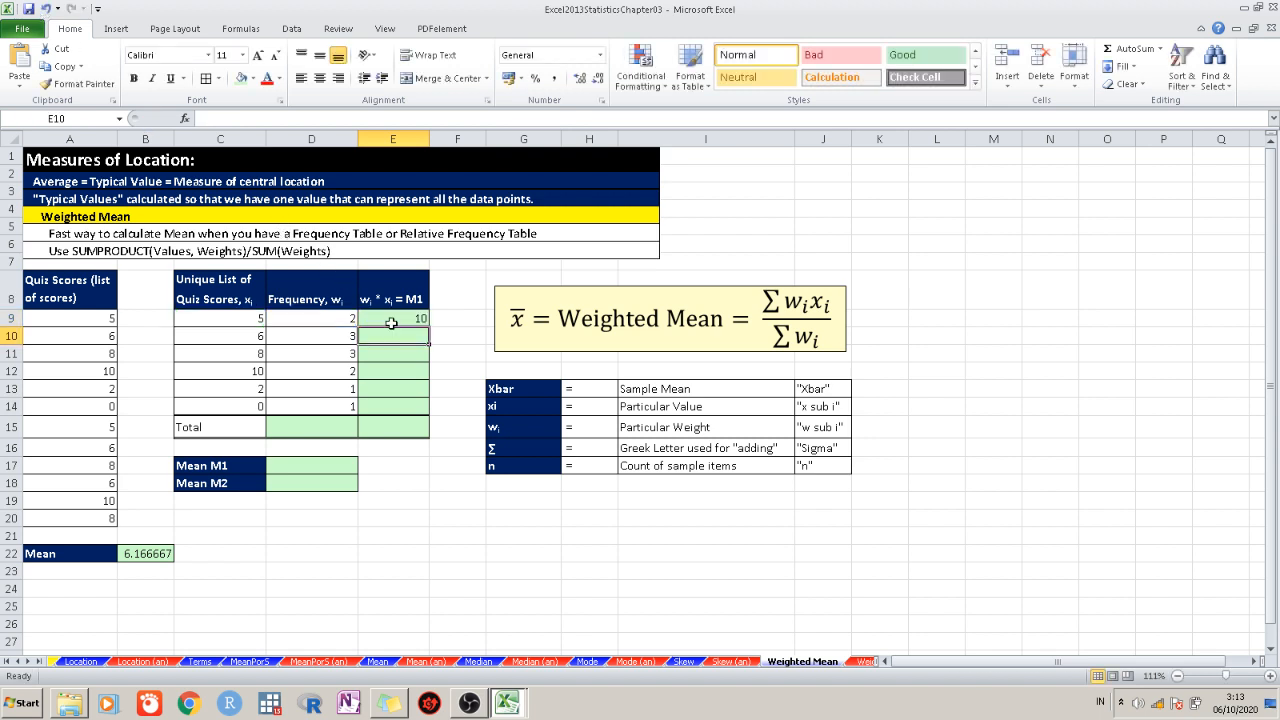
click(410, 321)
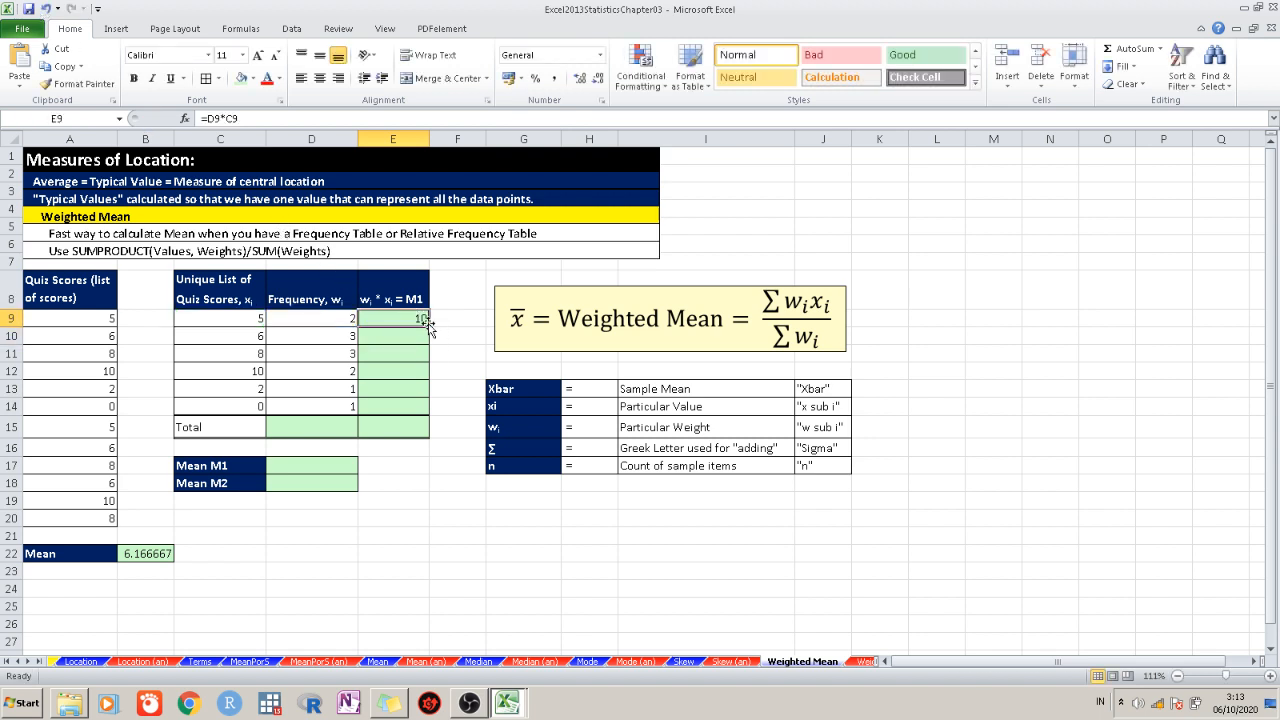
drag(428, 326, 418, 420)
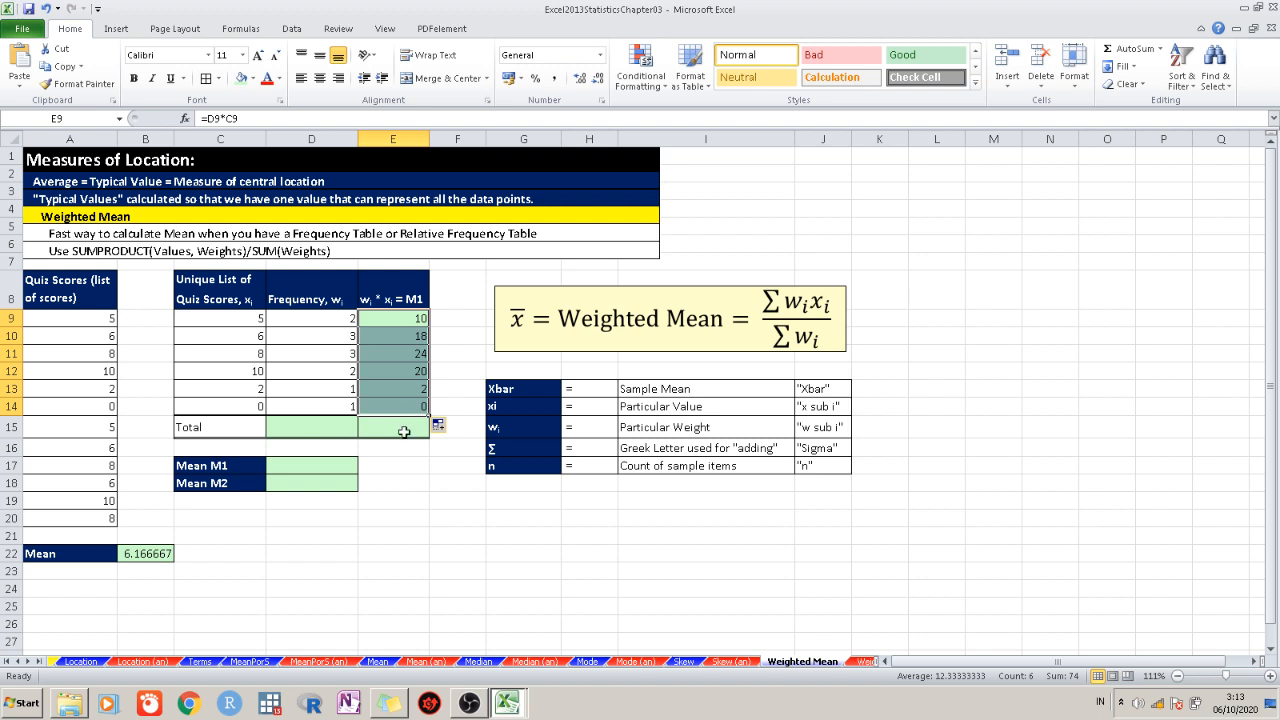
double_click(404, 433)
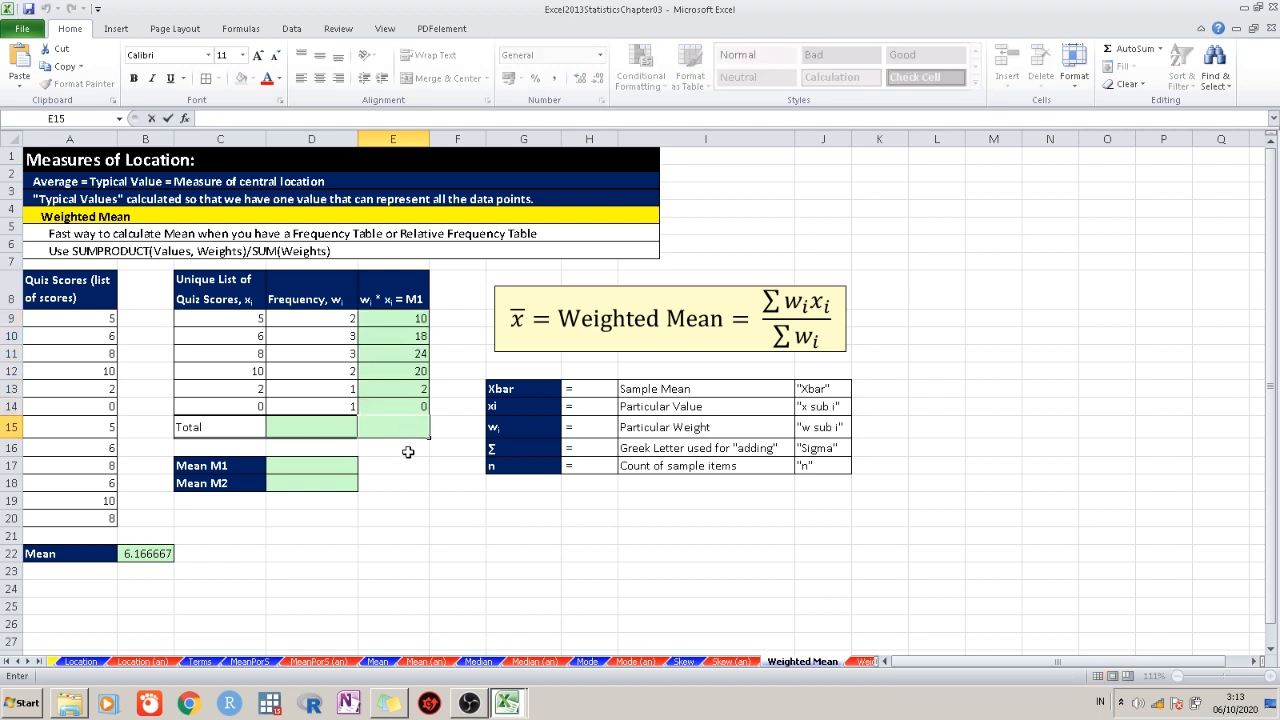
key(Escape)
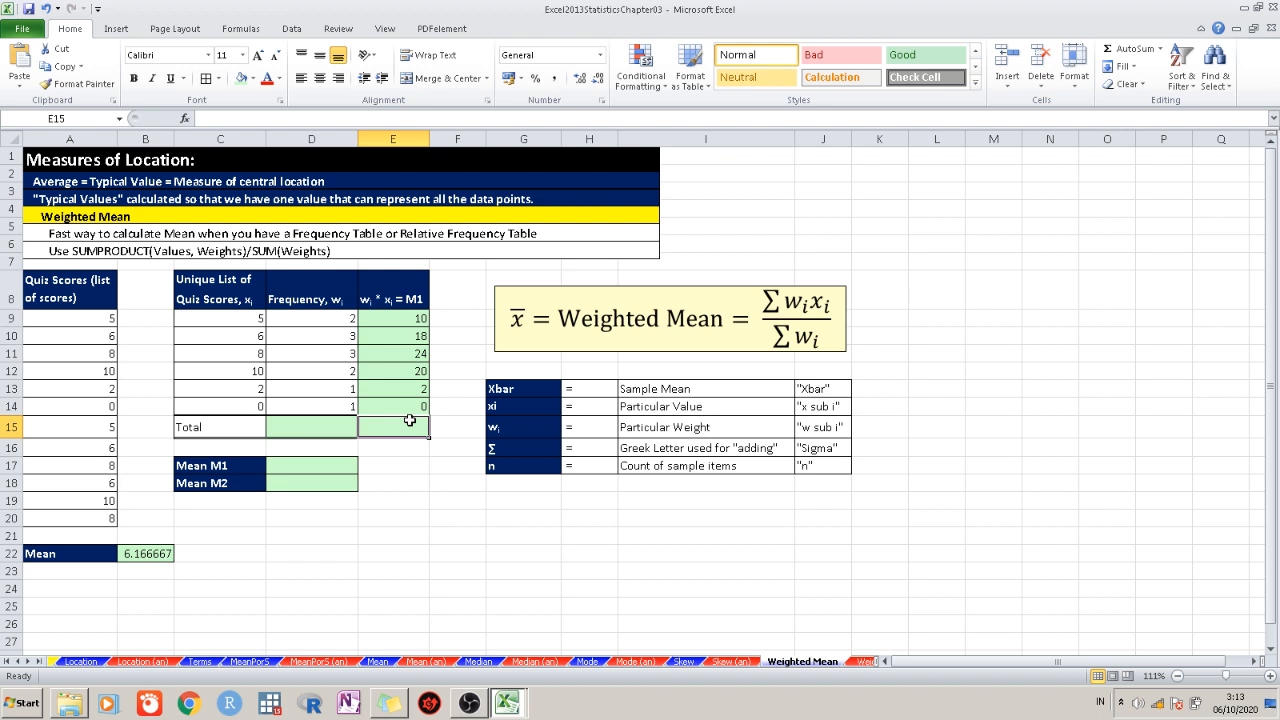
click(407, 481)
click(405, 430)
text(+)
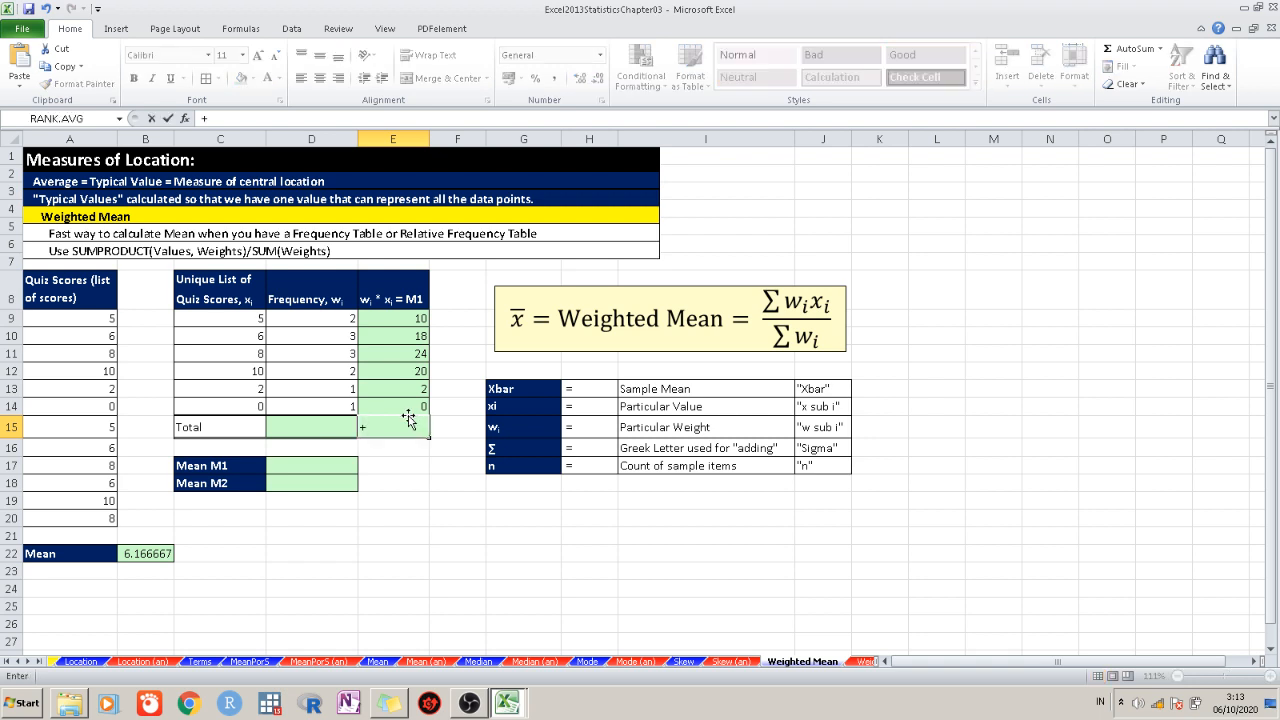
key(BackSpace)
key(Escape)
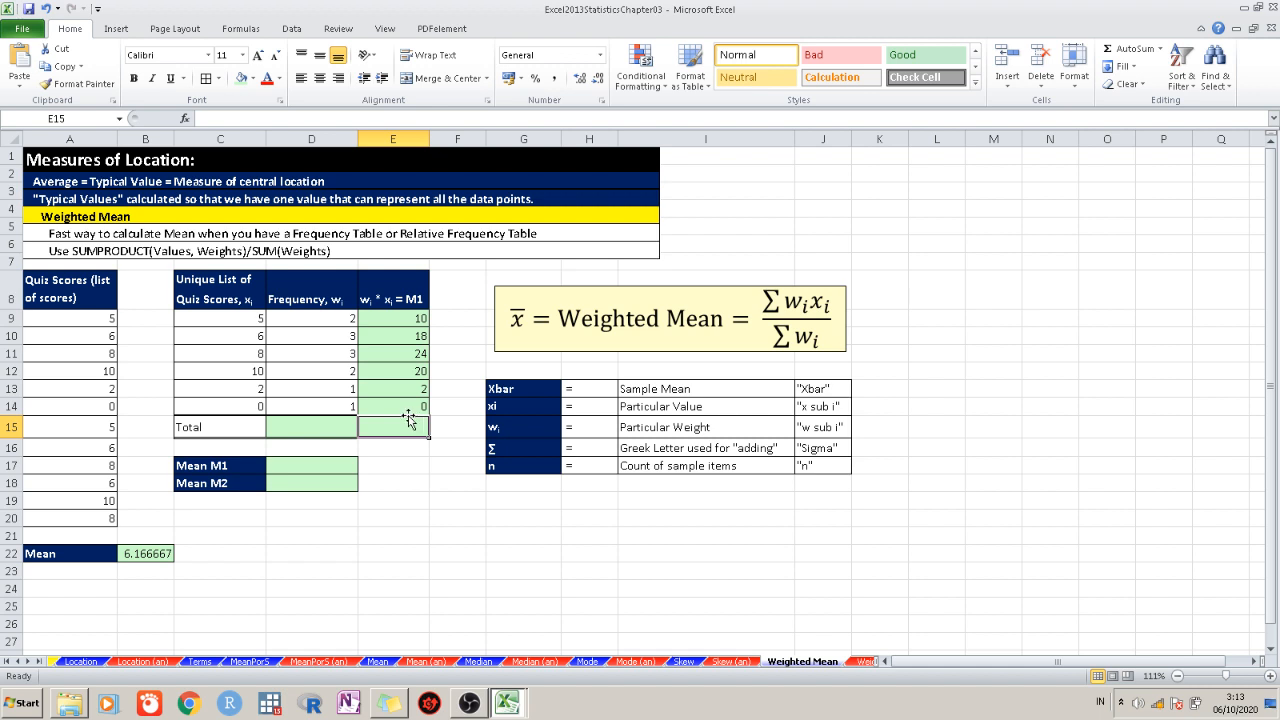
Total the weighted products in E15 with =SUM(E9:E14) and sum the frequencies in D15
click(416, 446)
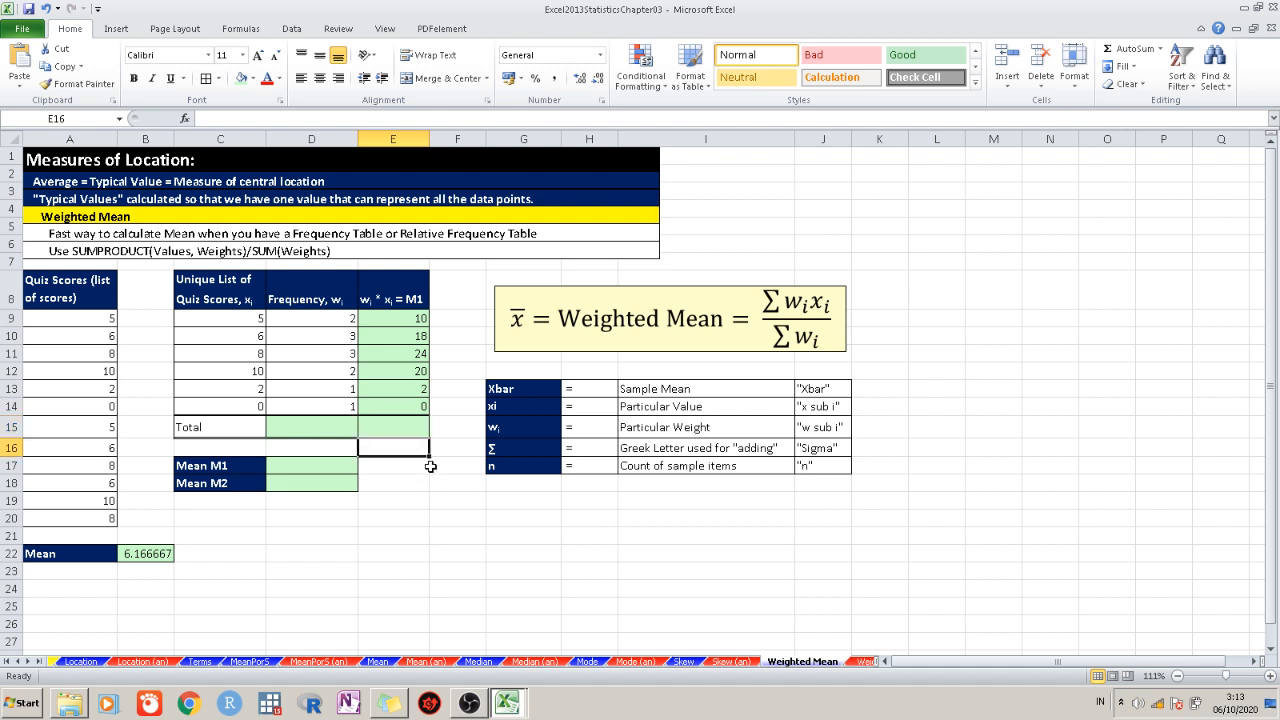
click(416, 428)
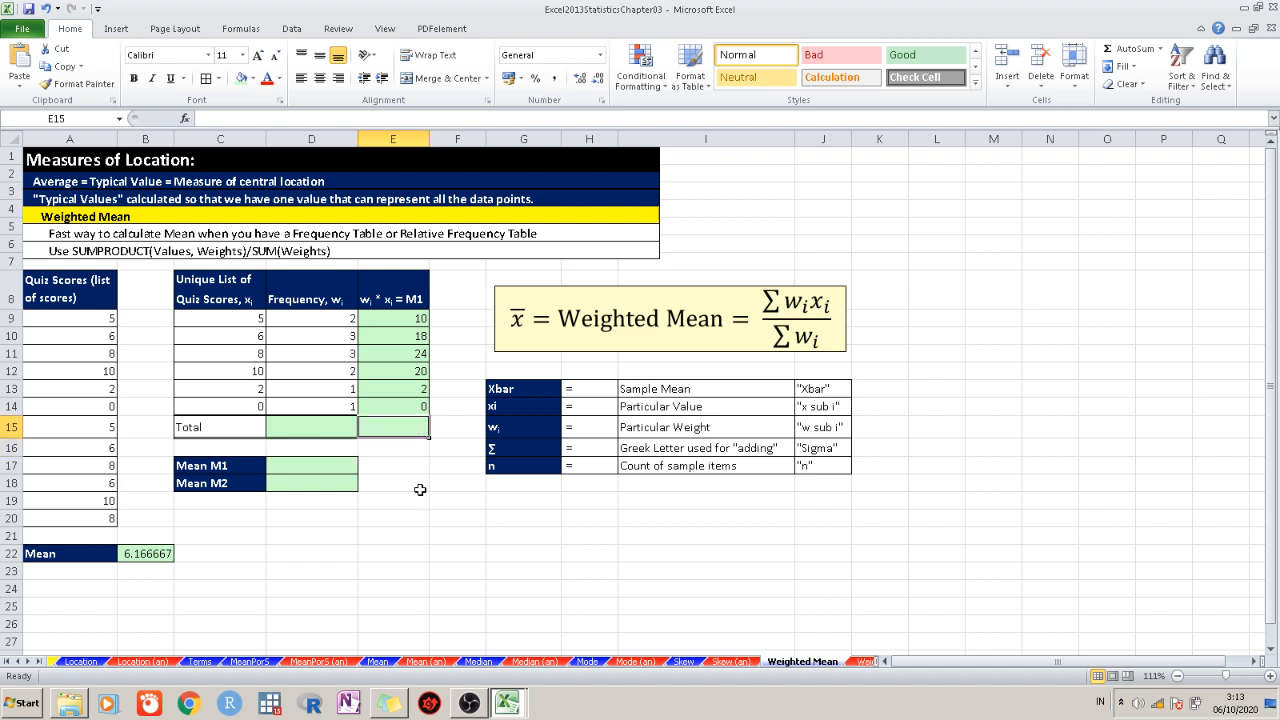
key(alt+equal)
key(Return)
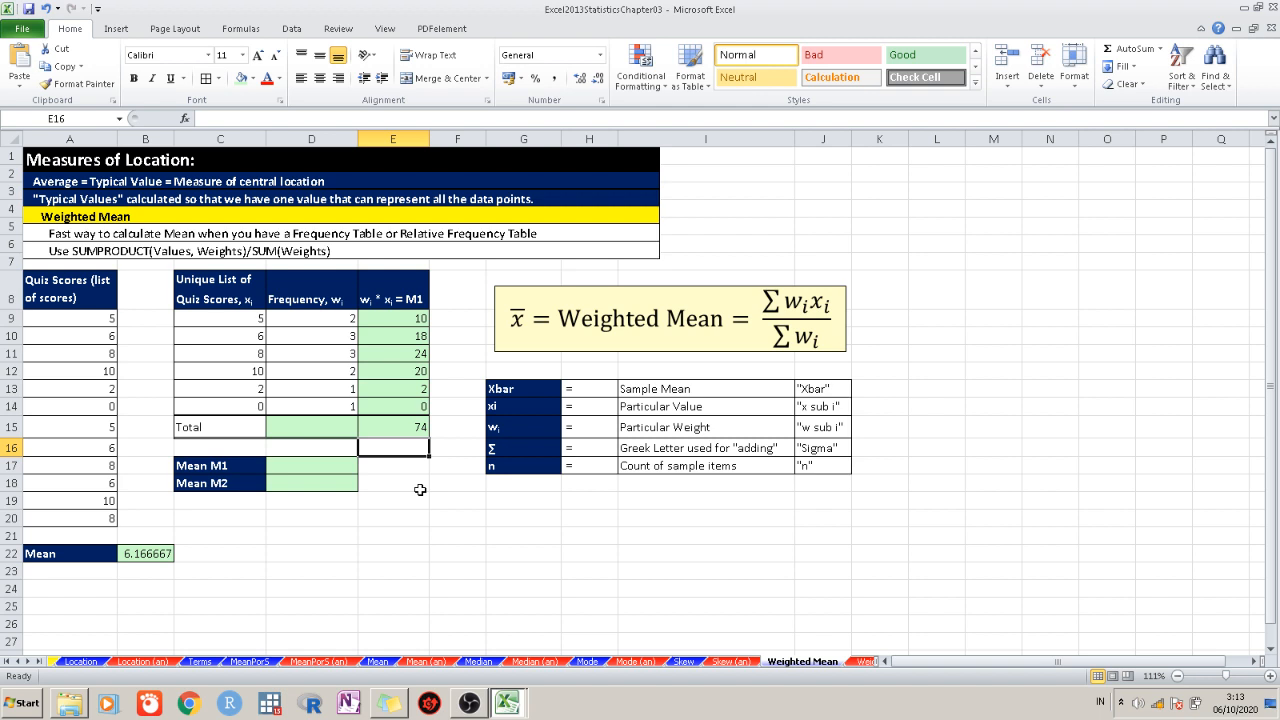
click(322, 424)
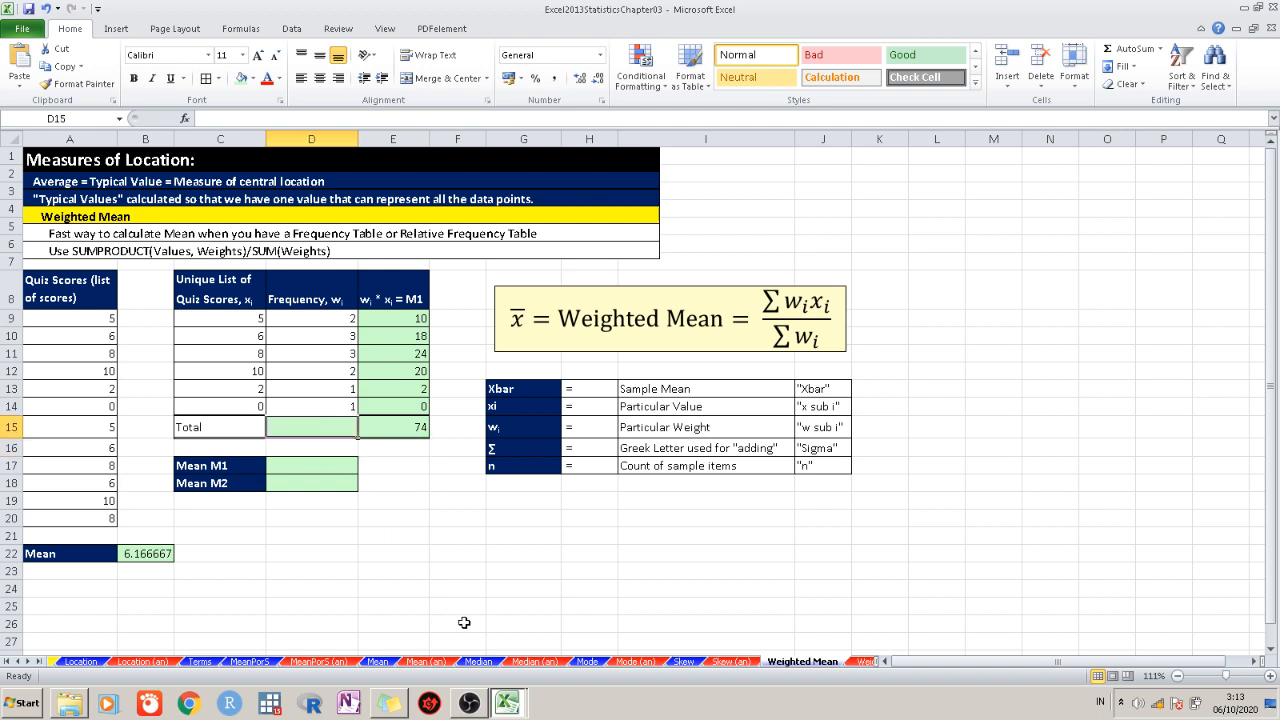
key(alt+equal)
key(Return)
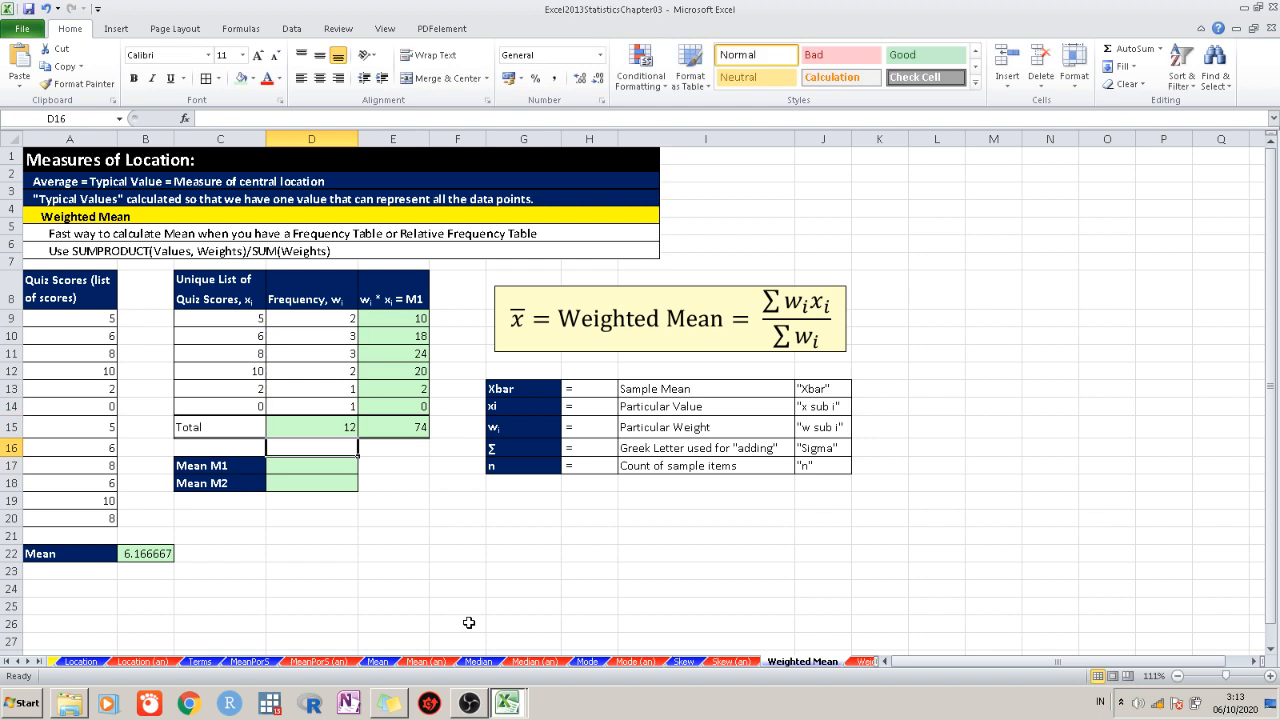
Calculate Mean M1 in D17 by dividing the product total by the frequency total with =E15/D15
double_click(327, 466)
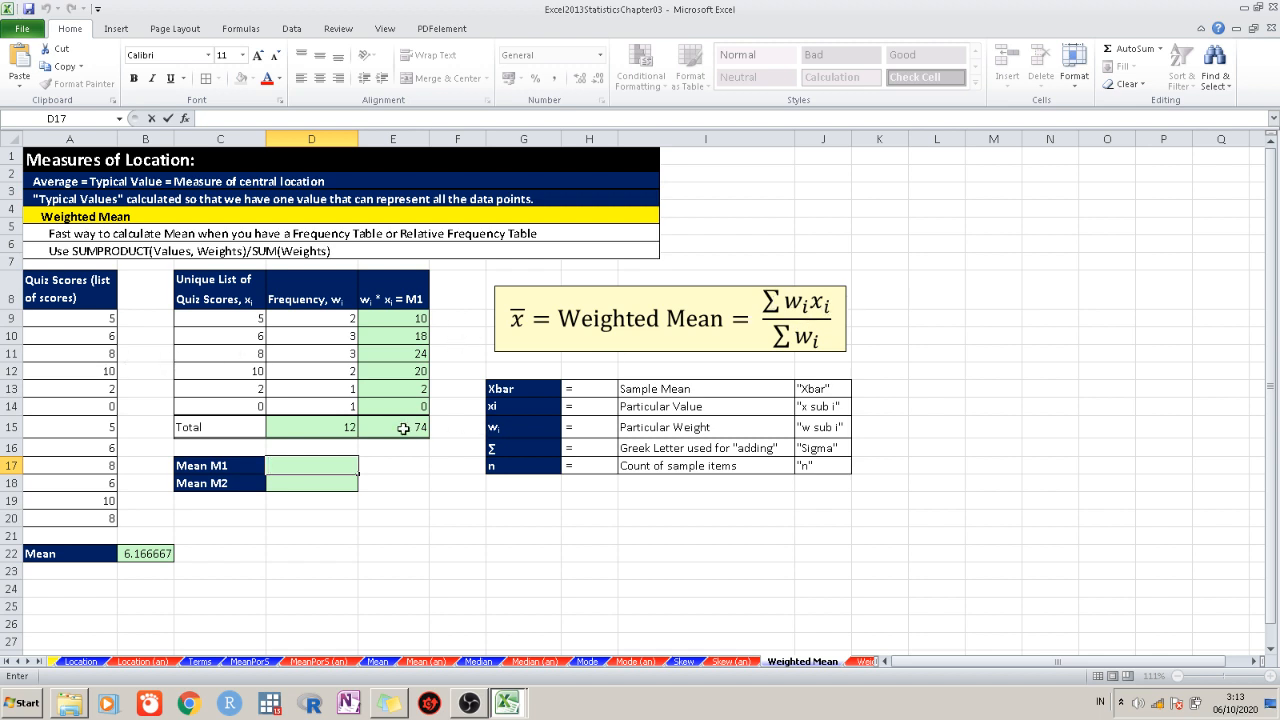
click(403, 428)
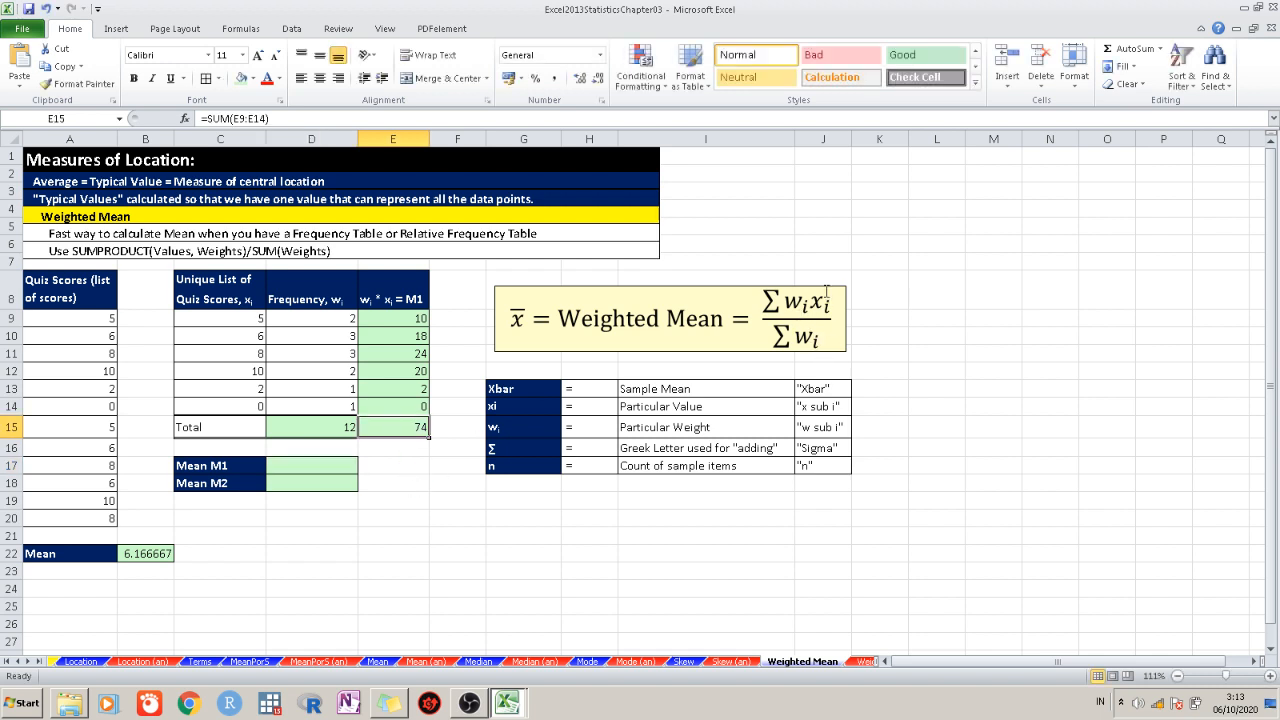
click(302, 464)
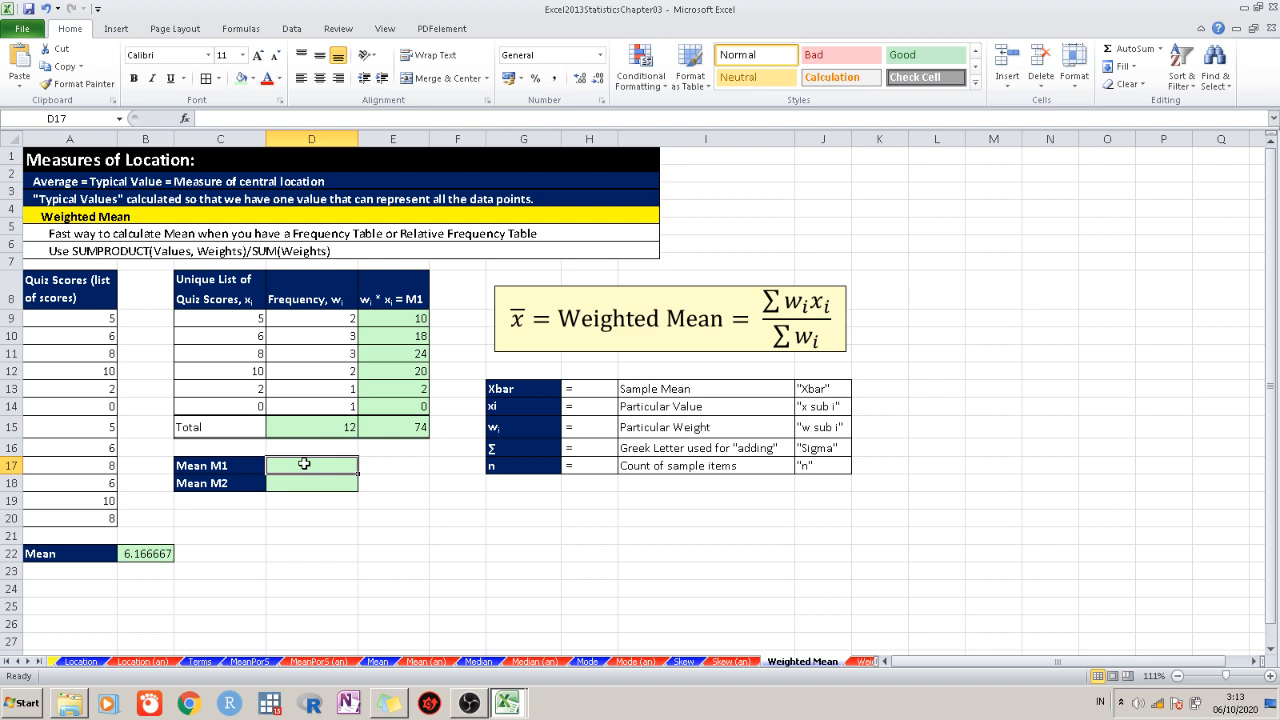
text(=)
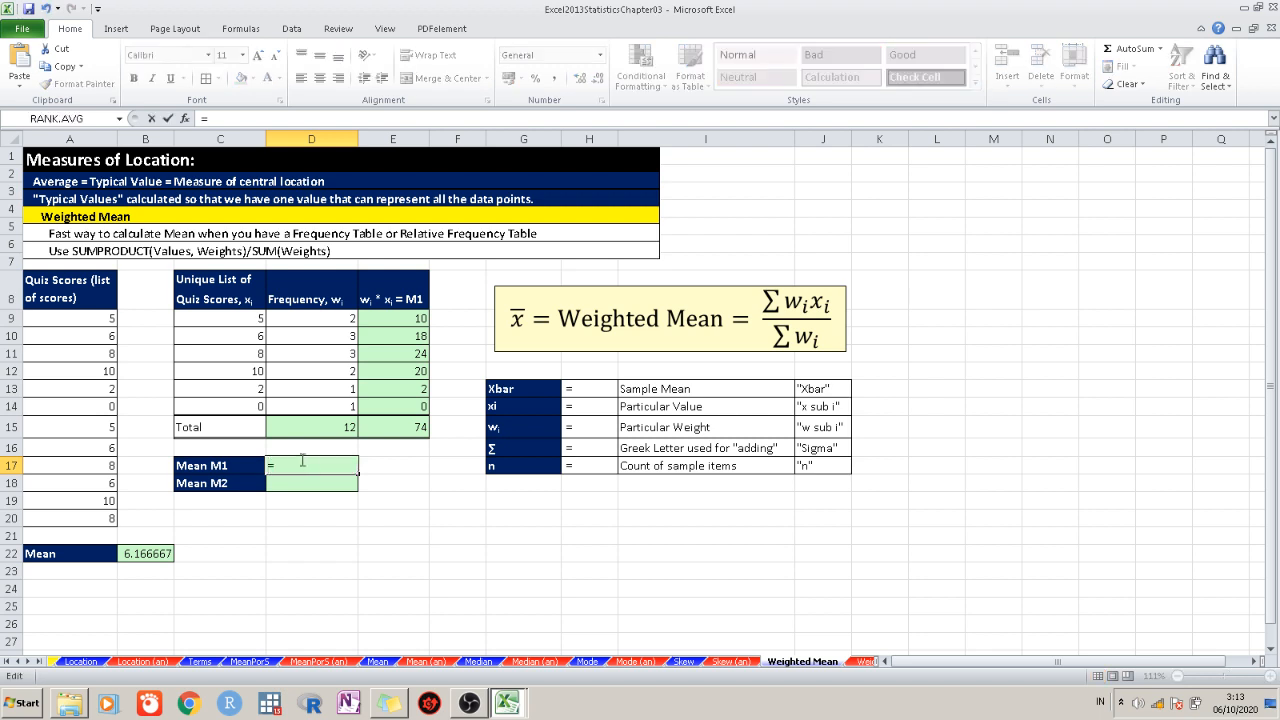
click(405, 430)
text(/)
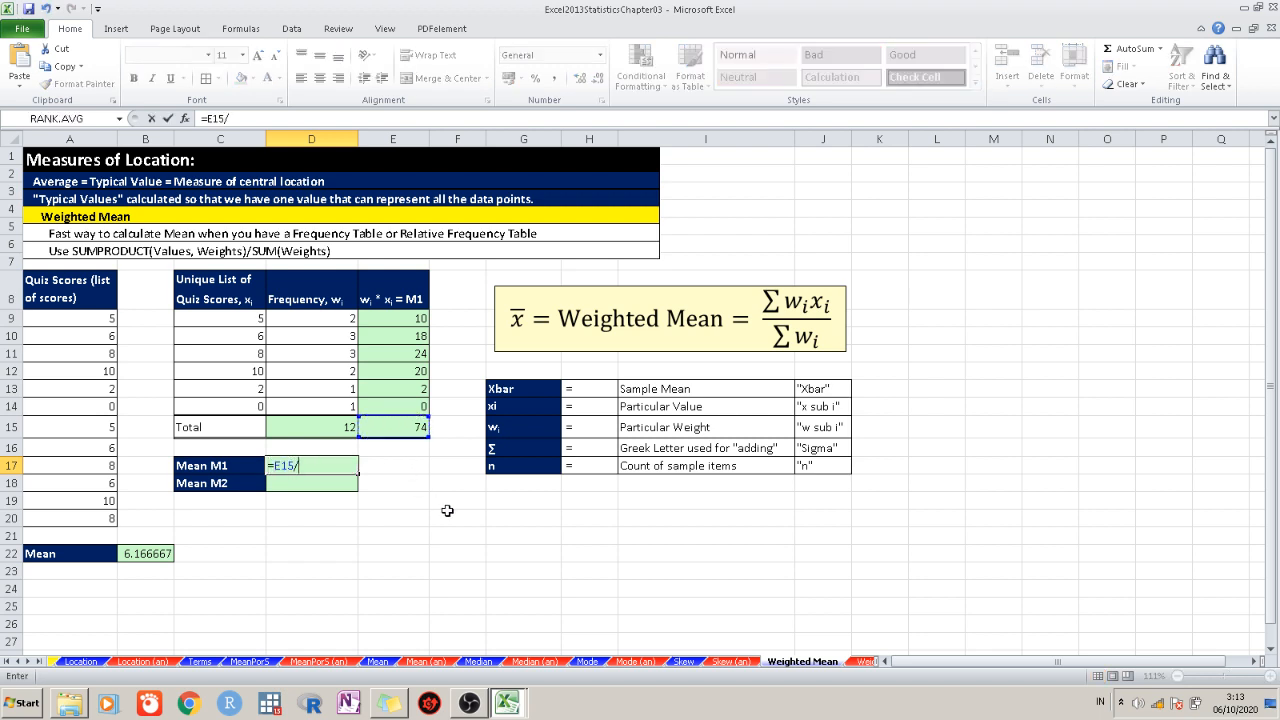
click(302, 428)
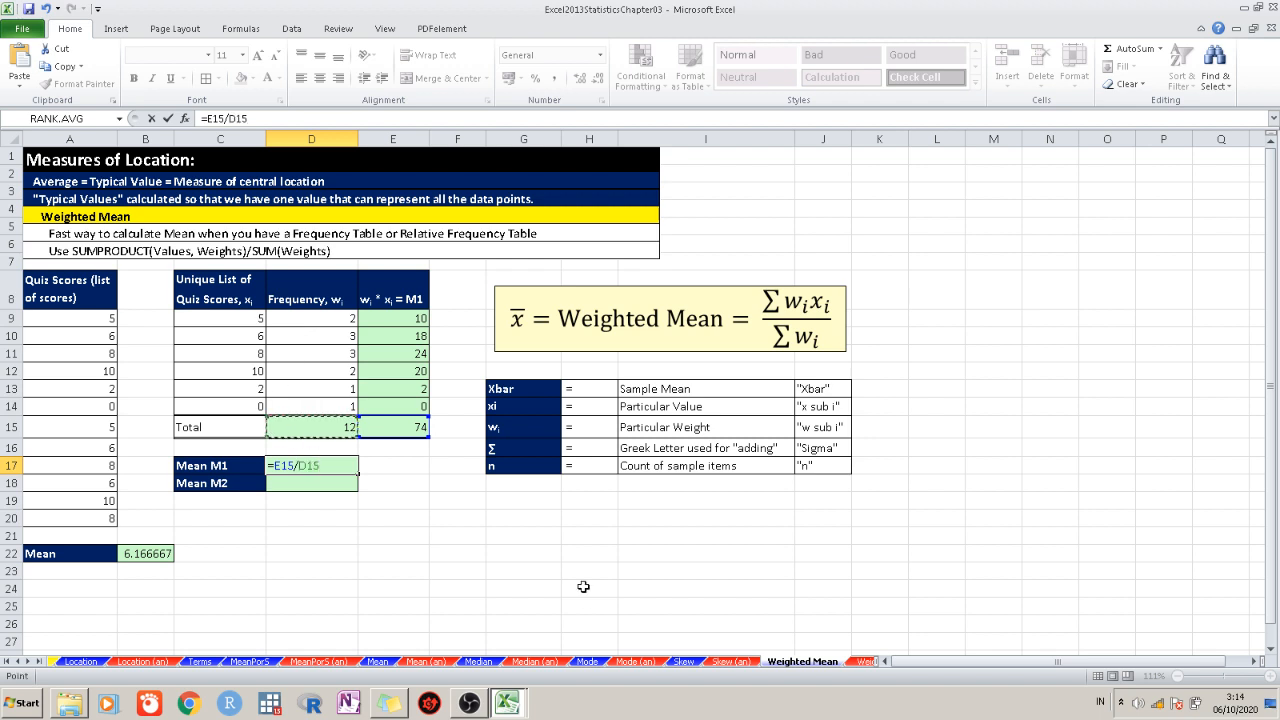
key(Return)
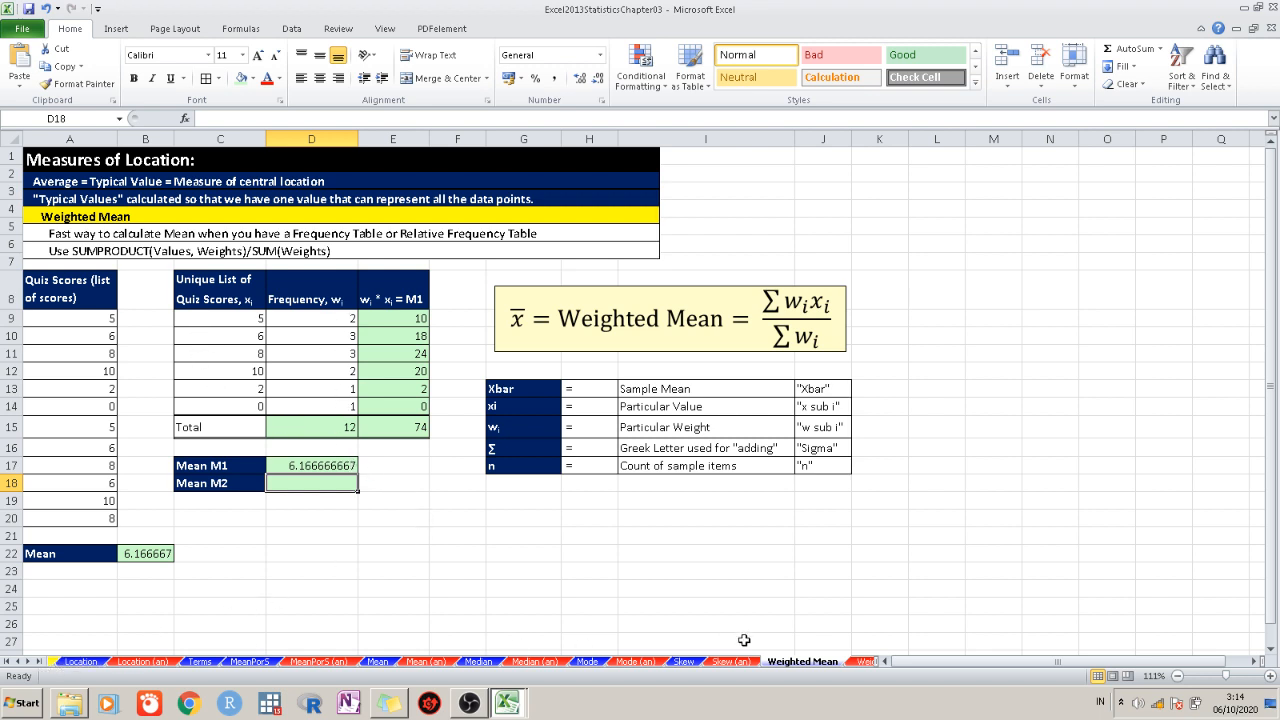
Open the WM(2) sheet and look over its boomerang purchases and price frequency tables
click(30, 661)
click(32, 662)
click(32, 662)
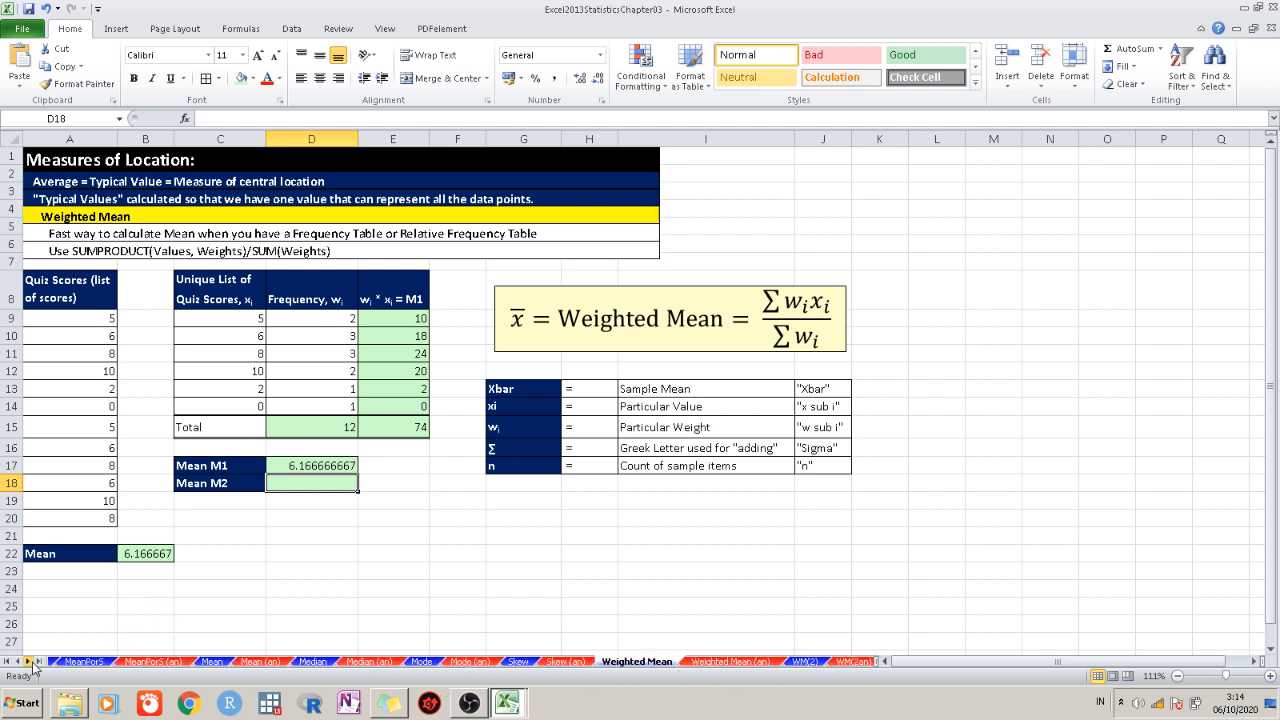
click(32, 662)
click(32, 662)
click(32, 662)
click(627, 661)
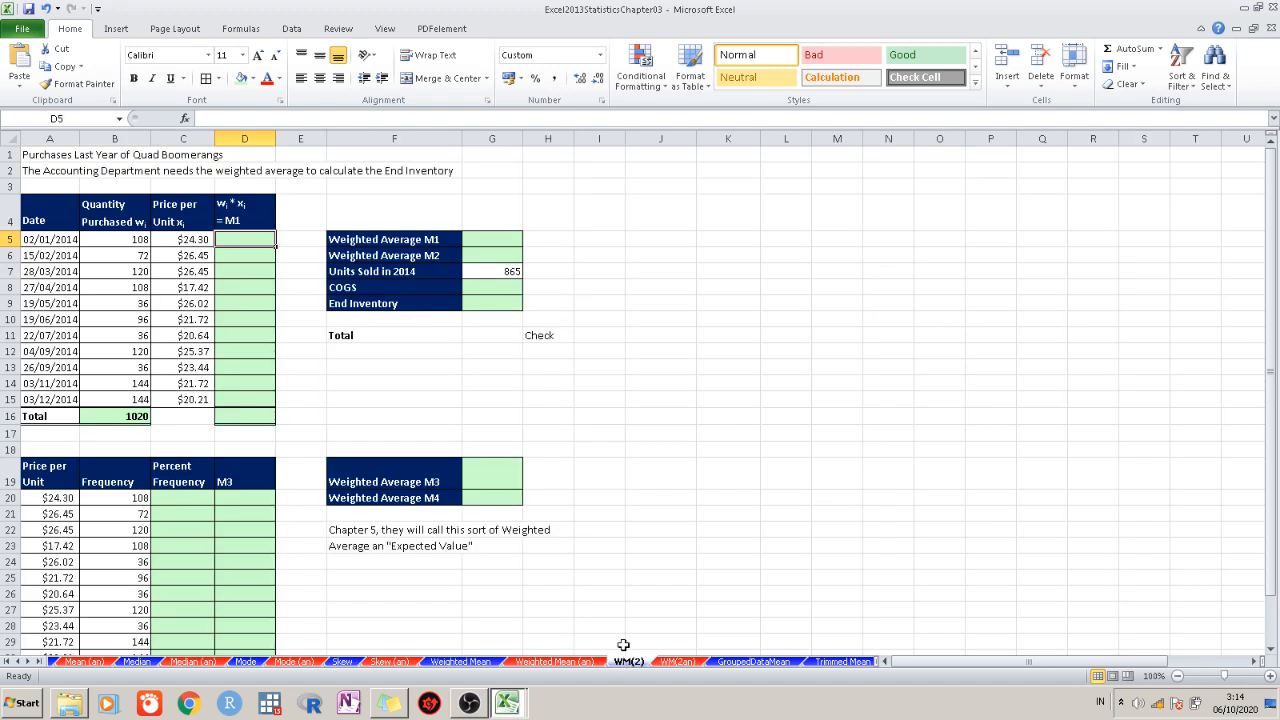
scroll(700, 386, down, 5)
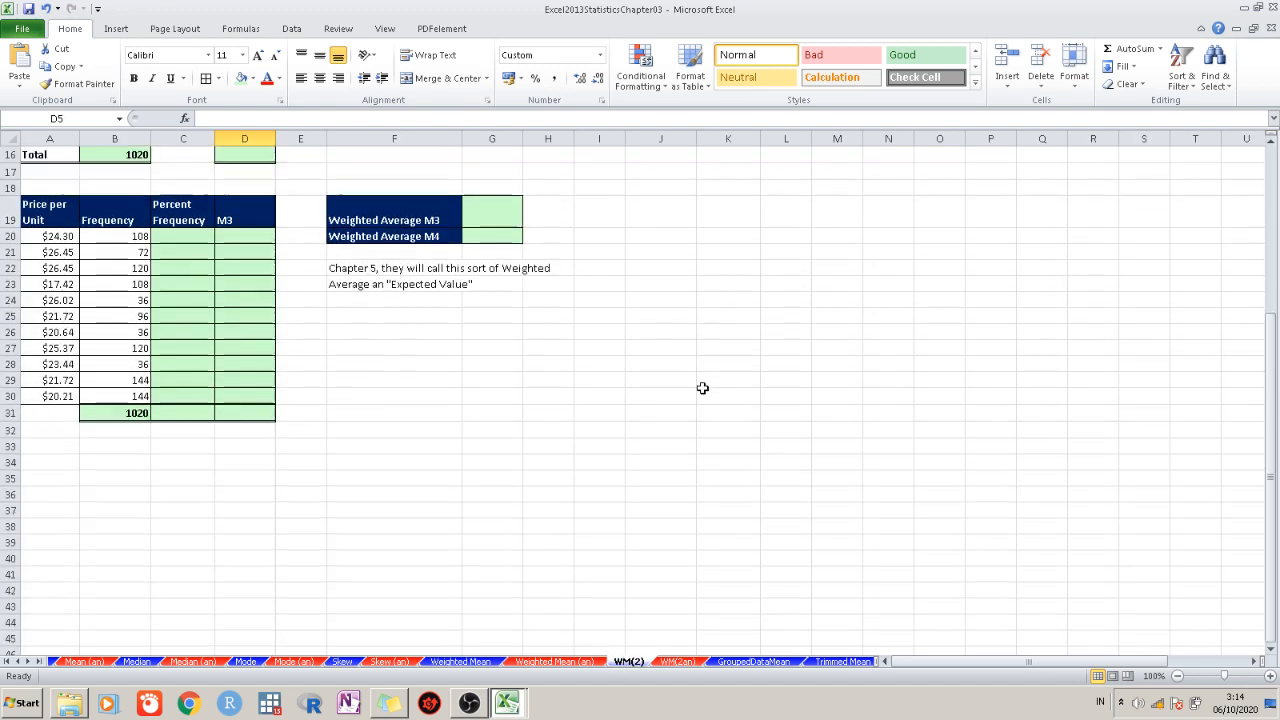
scroll(702, 388, up, 4)
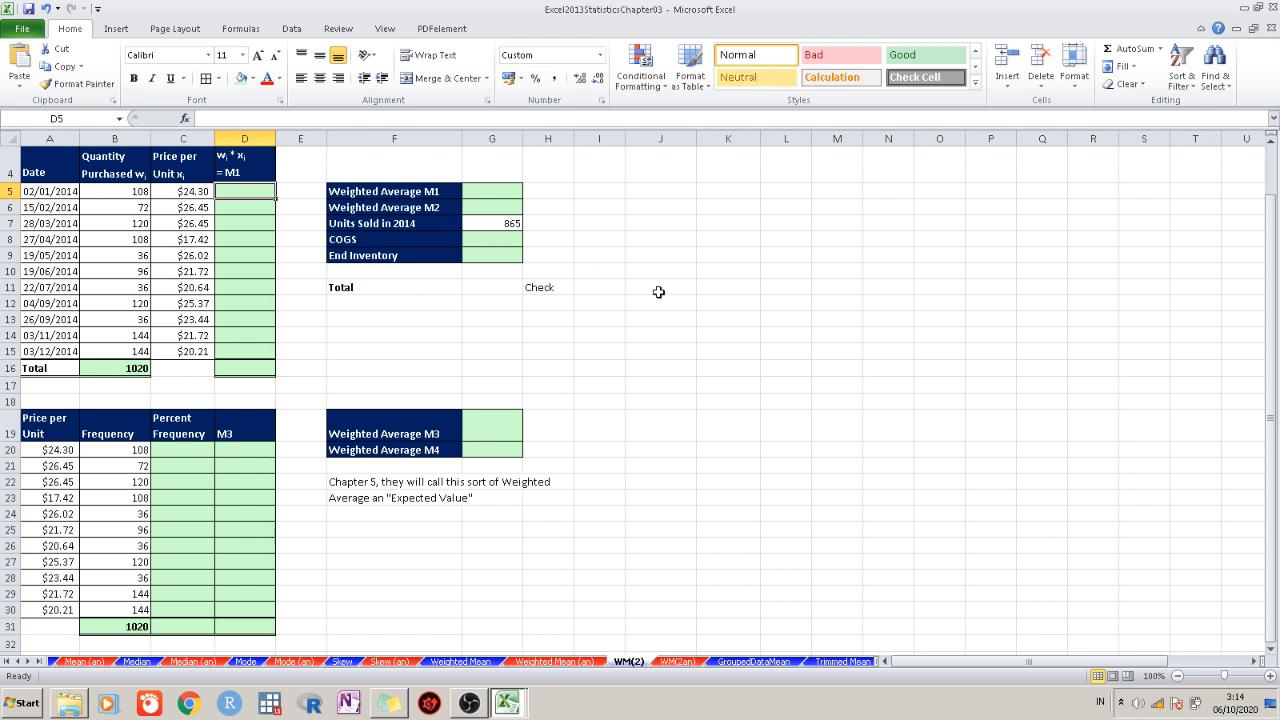
Multiply quantity purchased by price per unit with =B5*C5 in D5 and fill it down through D15
double_click(247, 193)
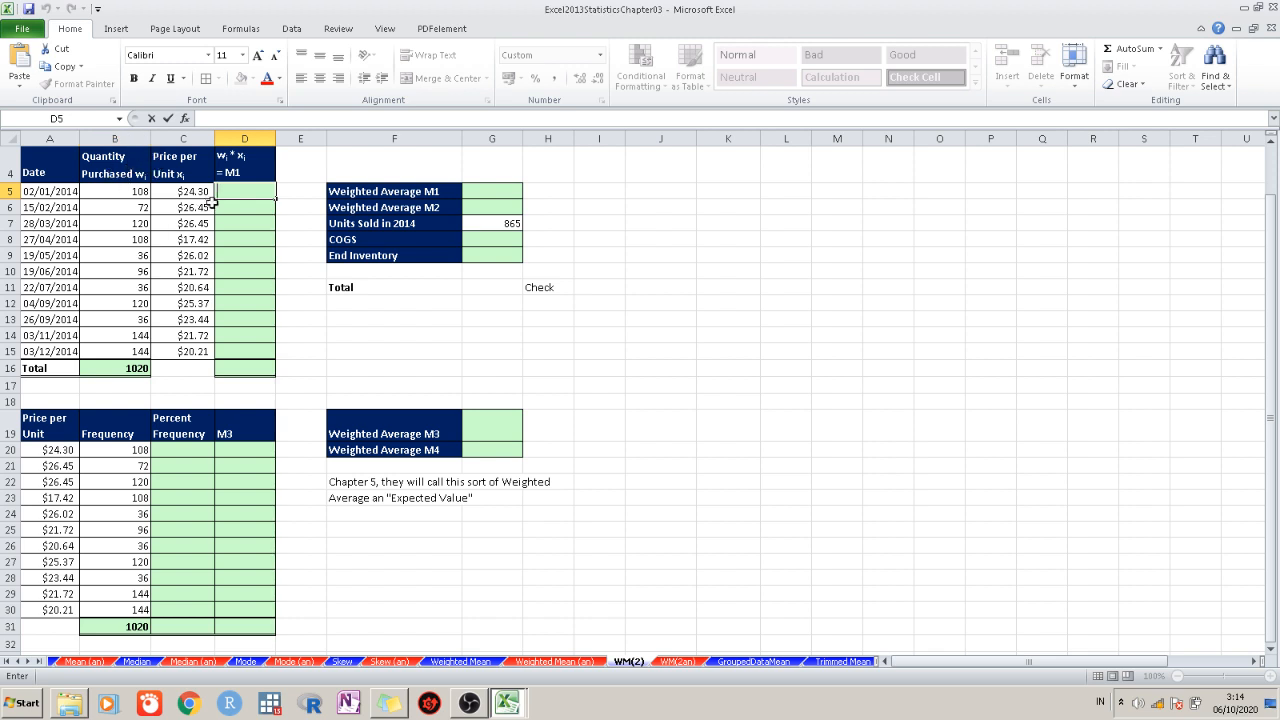
text(=)
click(117, 190)
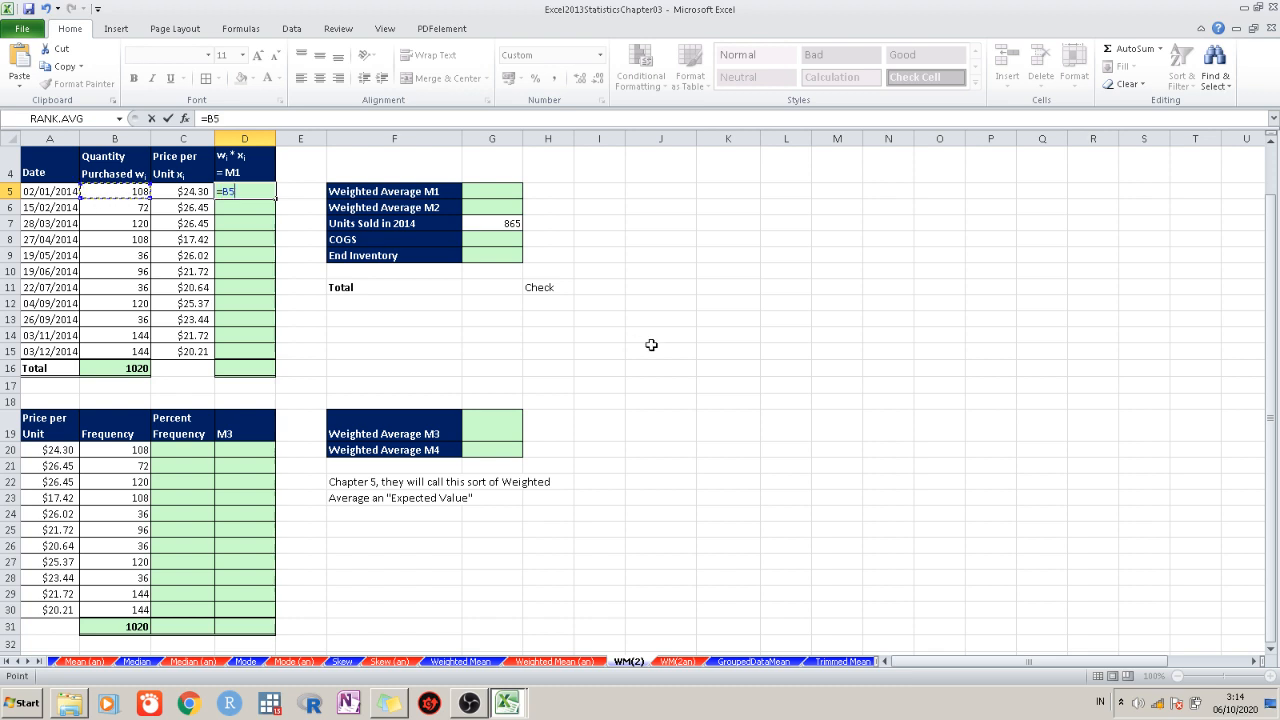
text(*)
click(185, 194)
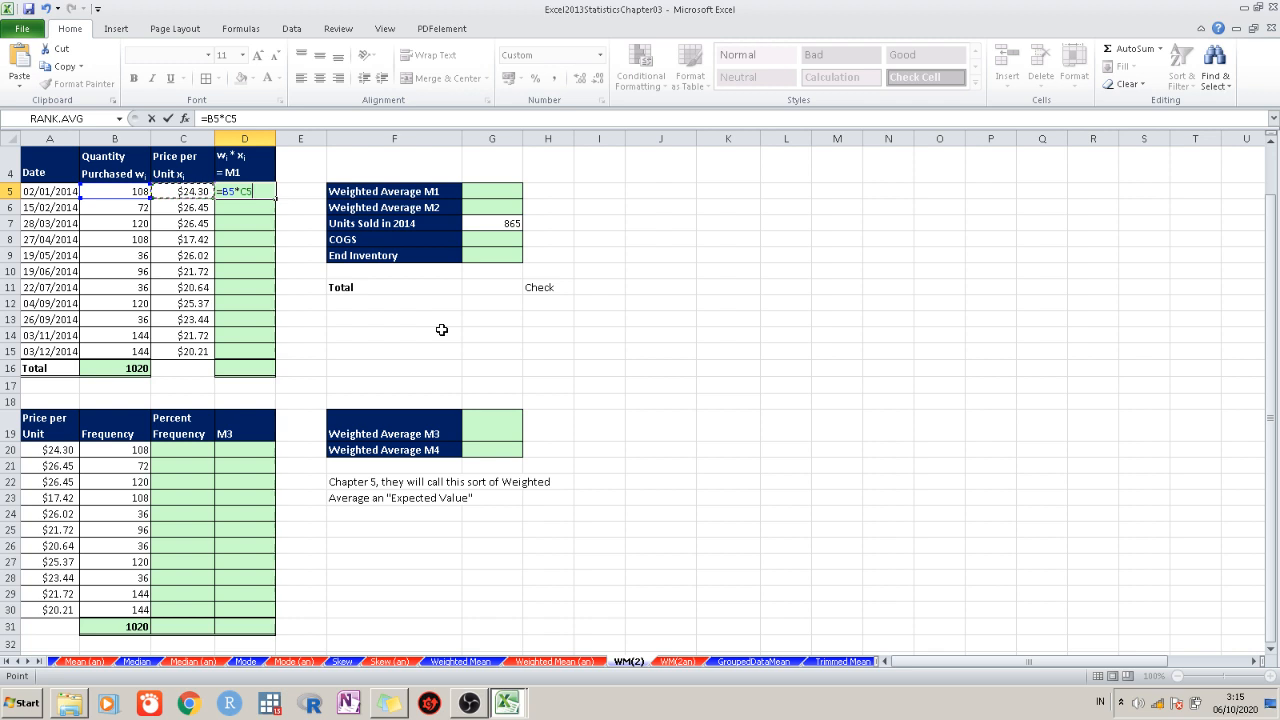
key(Return)
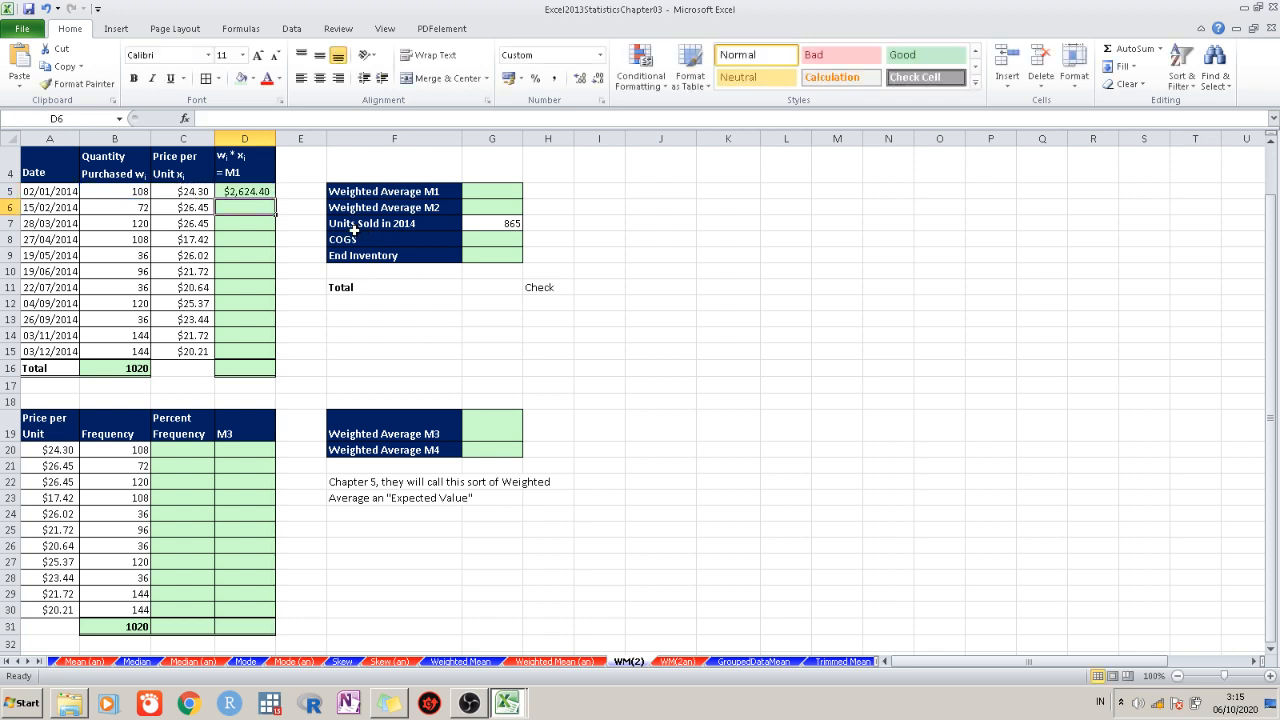
click(252, 192)
drag(279, 199, 277, 352)
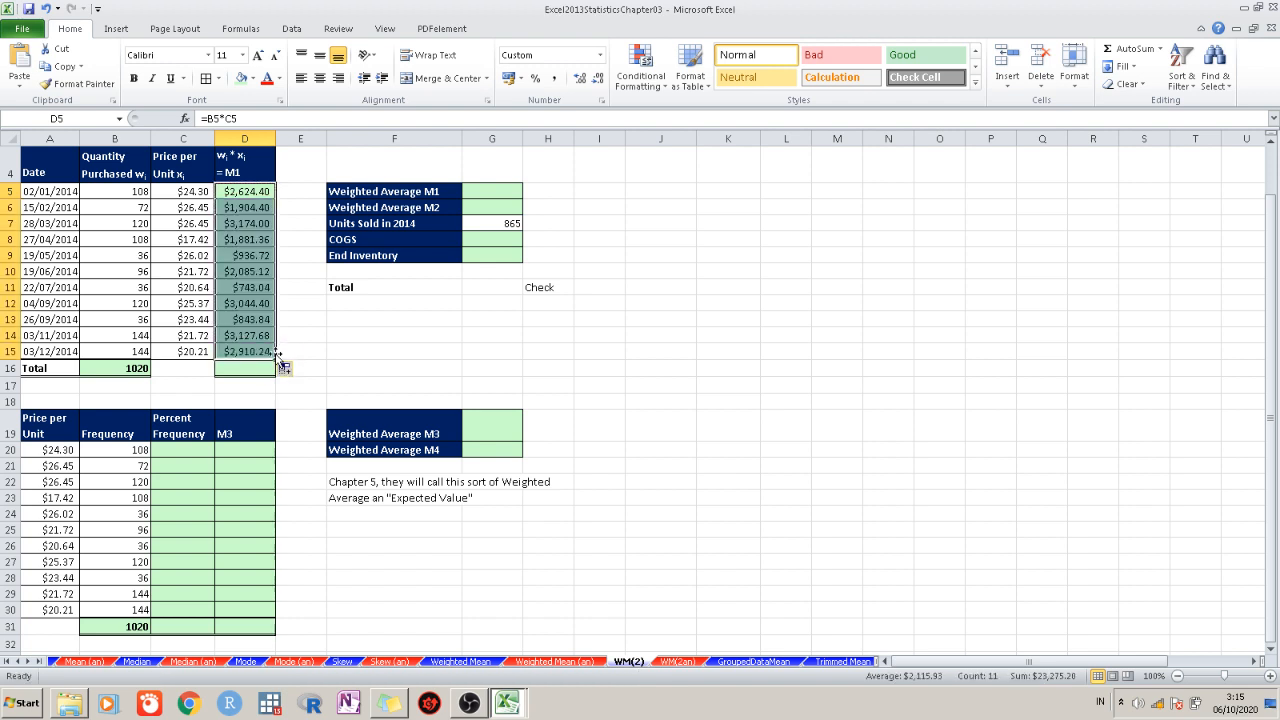
Total the weighted products in D16 with =SUM(D5:D15)
click(247, 381)
text(=)
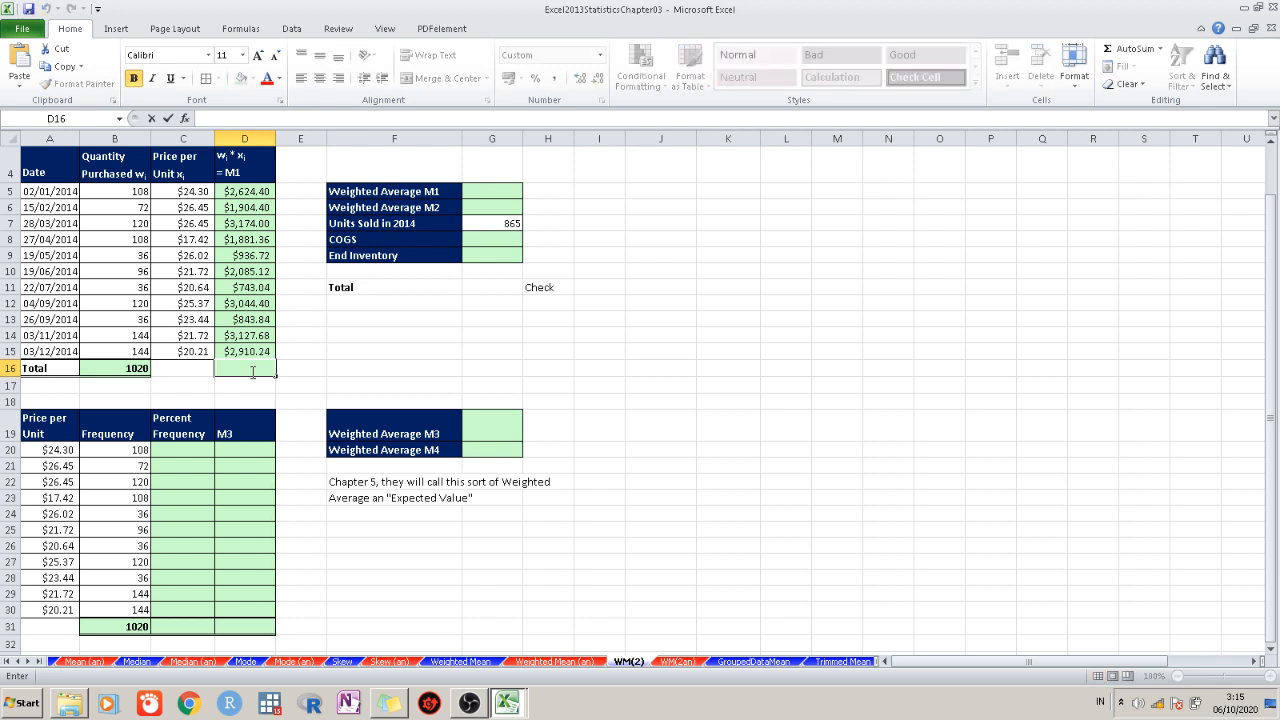
key(Escape)
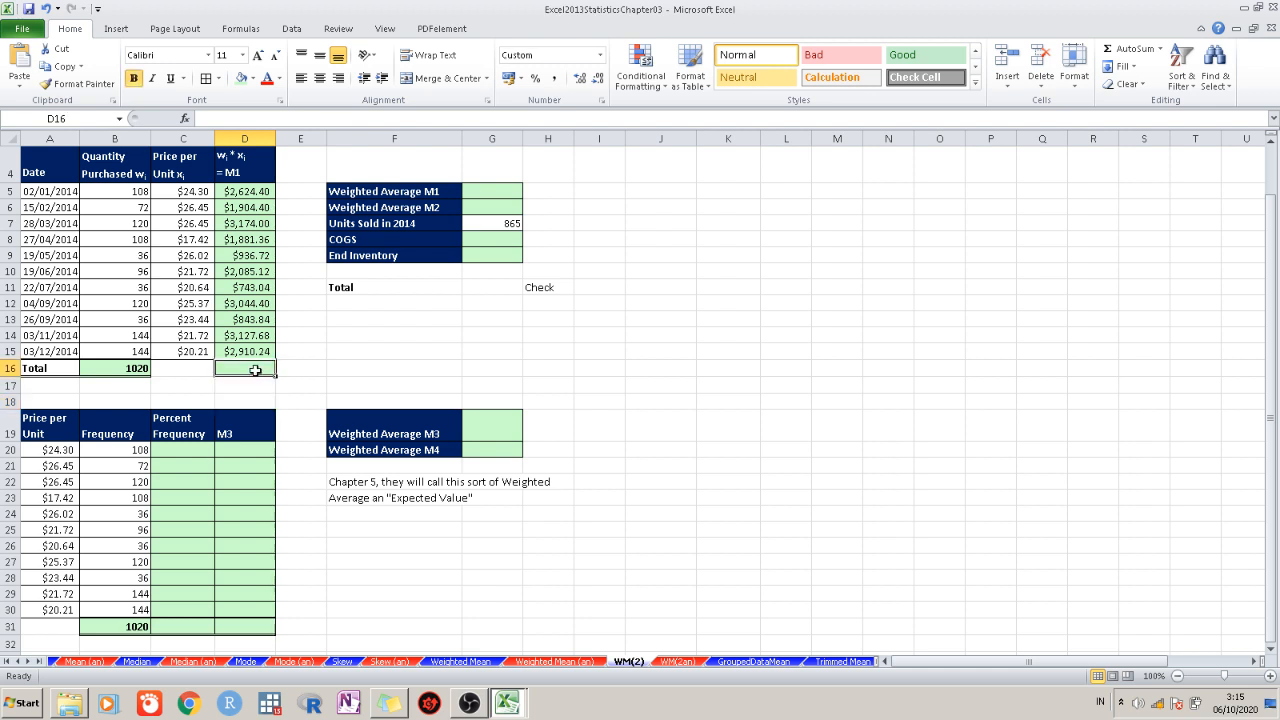
key(alt+equal)
key(Return)
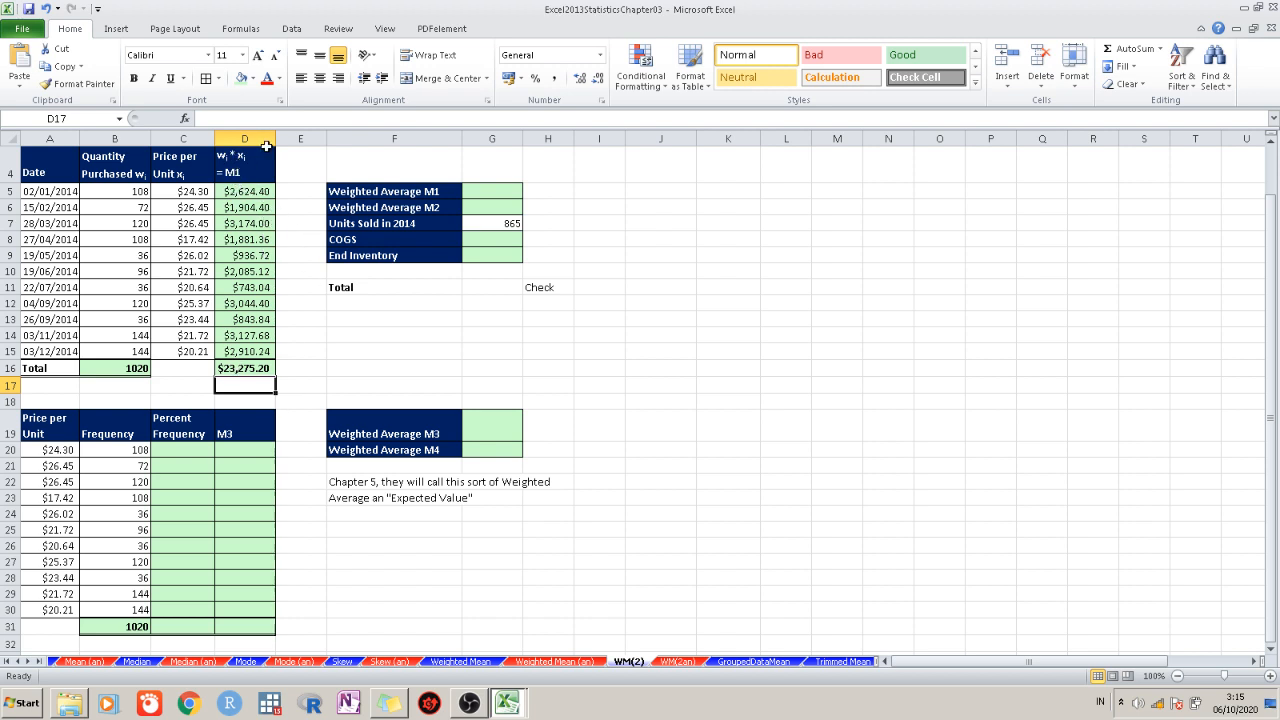
click(242, 370)
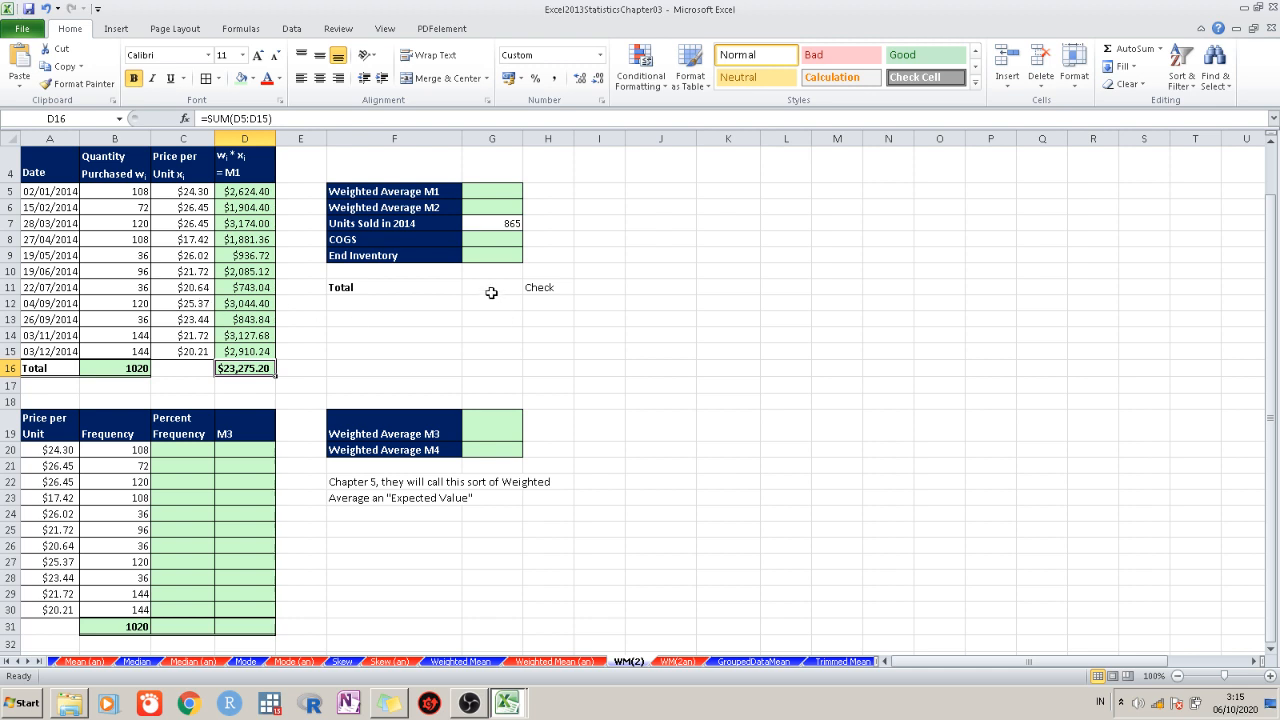
Calculate Weighted Average M1 in G5 by dividing the product total by the quantity total with =D16/B16
click(479, 192)
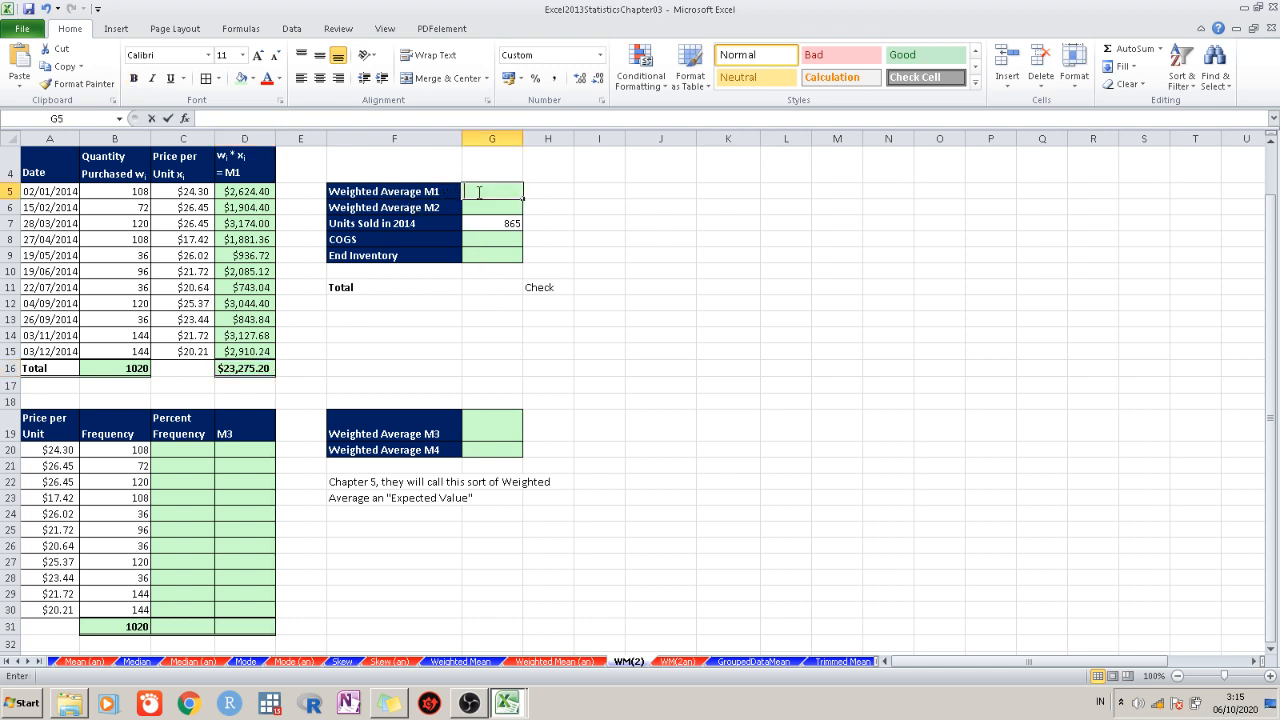
text(=)
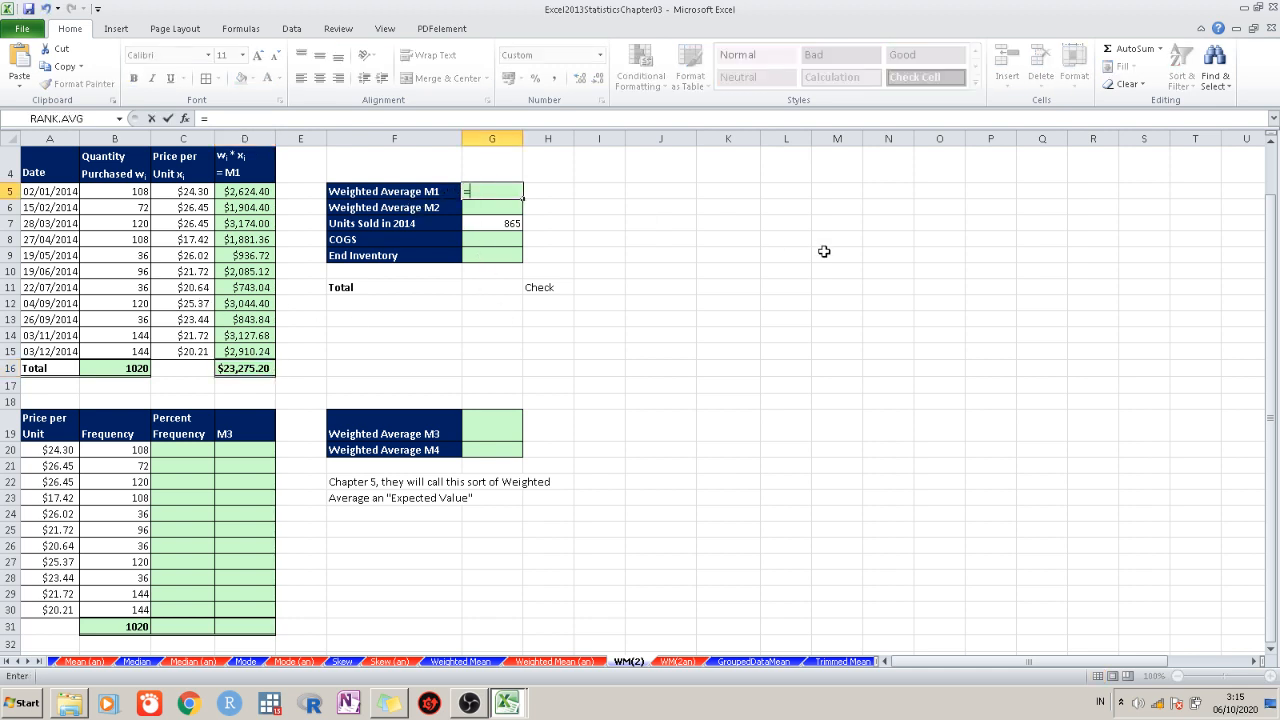
click(252, 362)
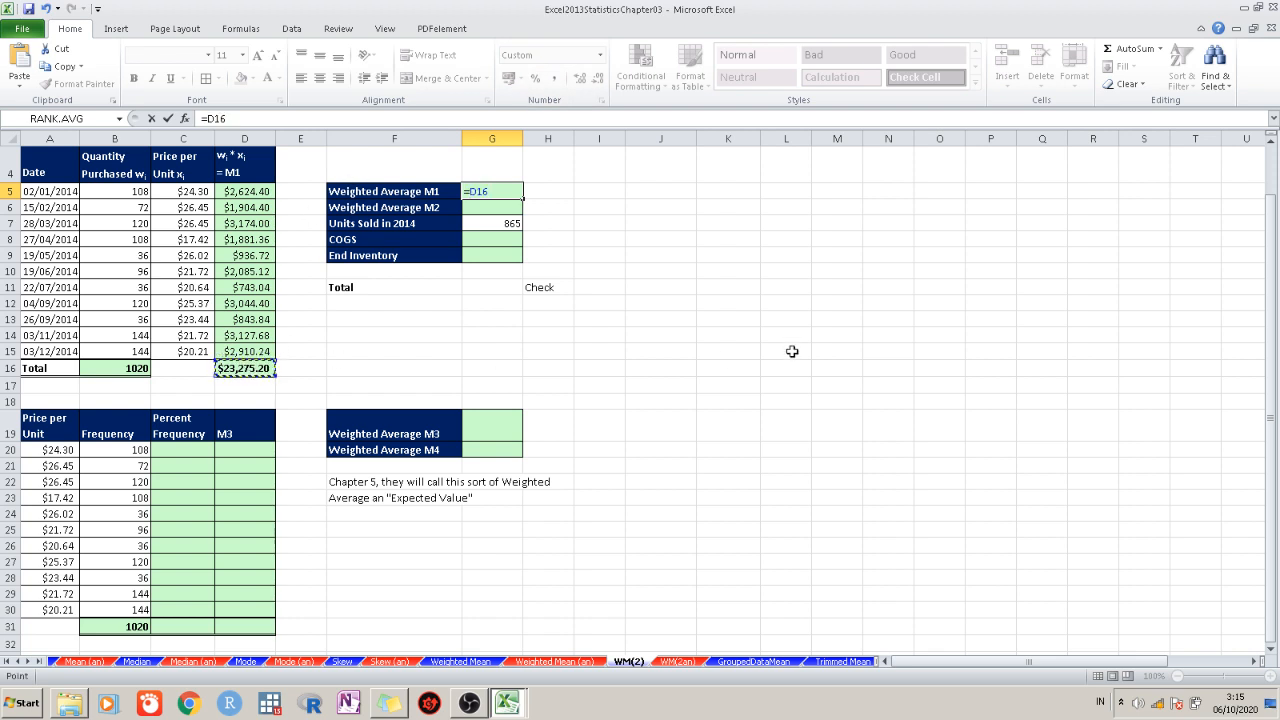
text(/)
click(117, 369)
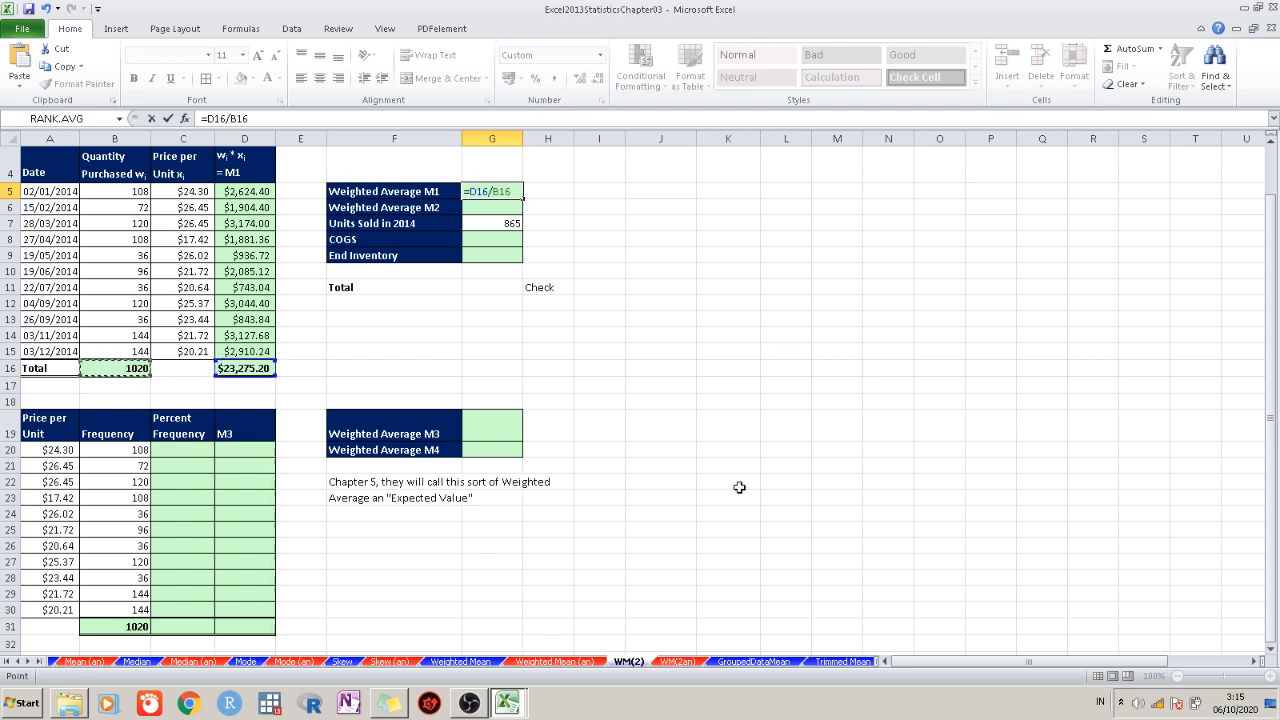
key(Return)
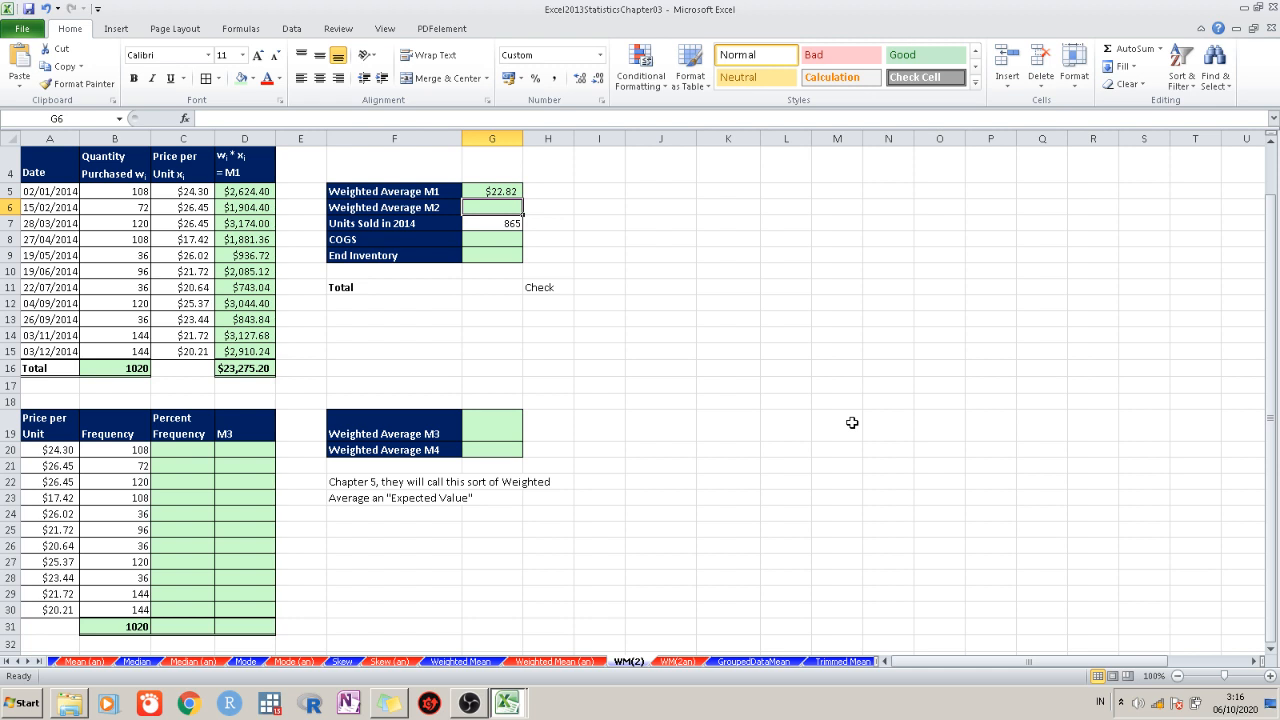
Try filling the Percent Frequency column from C20 through C30 with =B20
scroll(851, 422, down, 2)
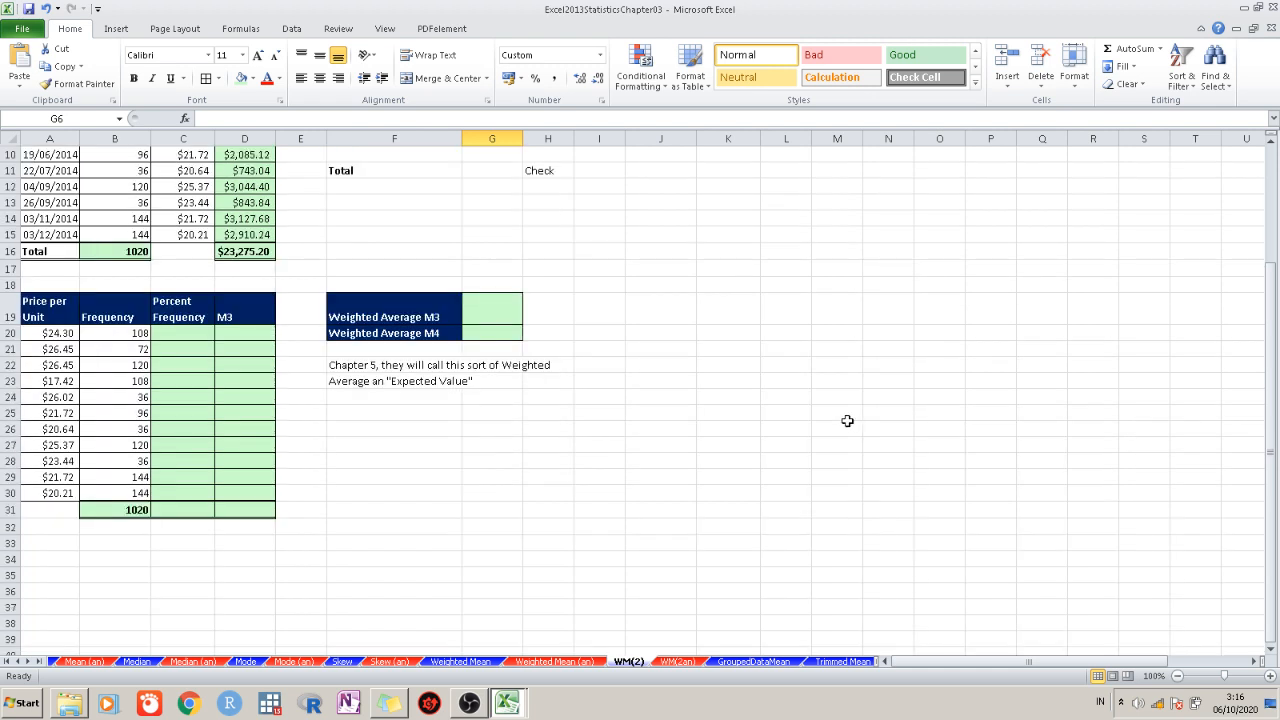
scroll(850, 421, down, 2)
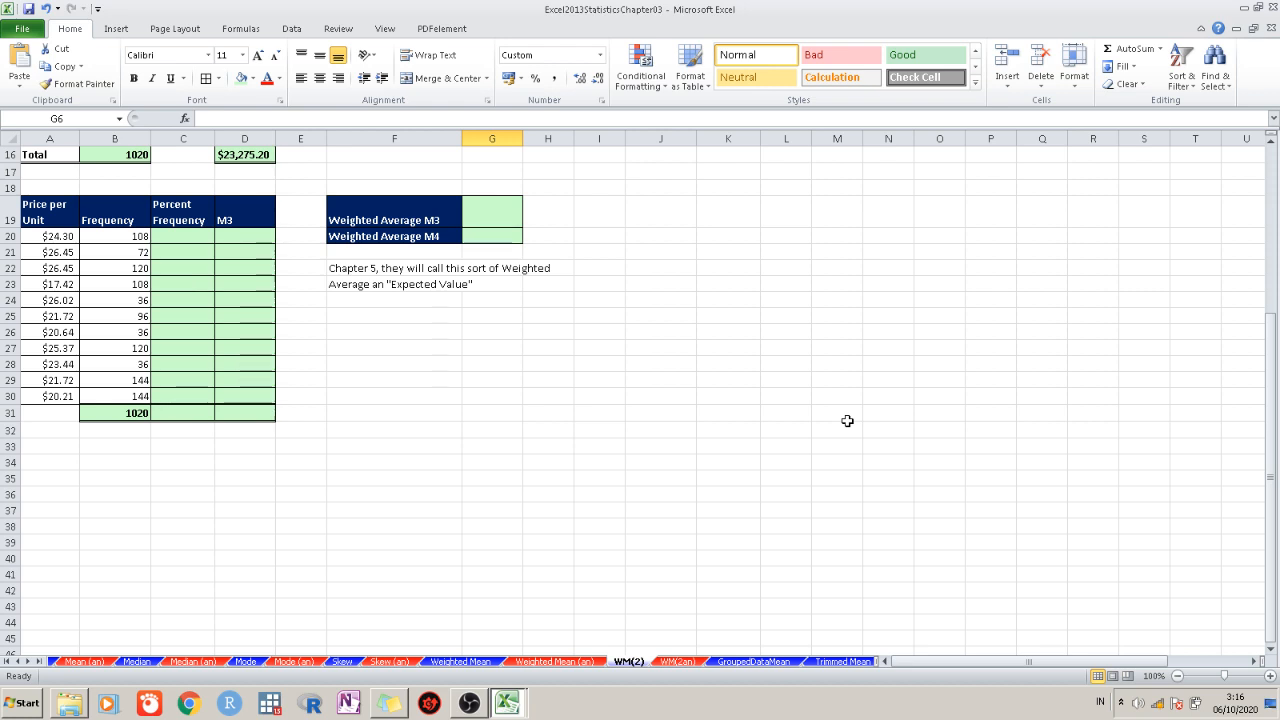
click(183, 240)
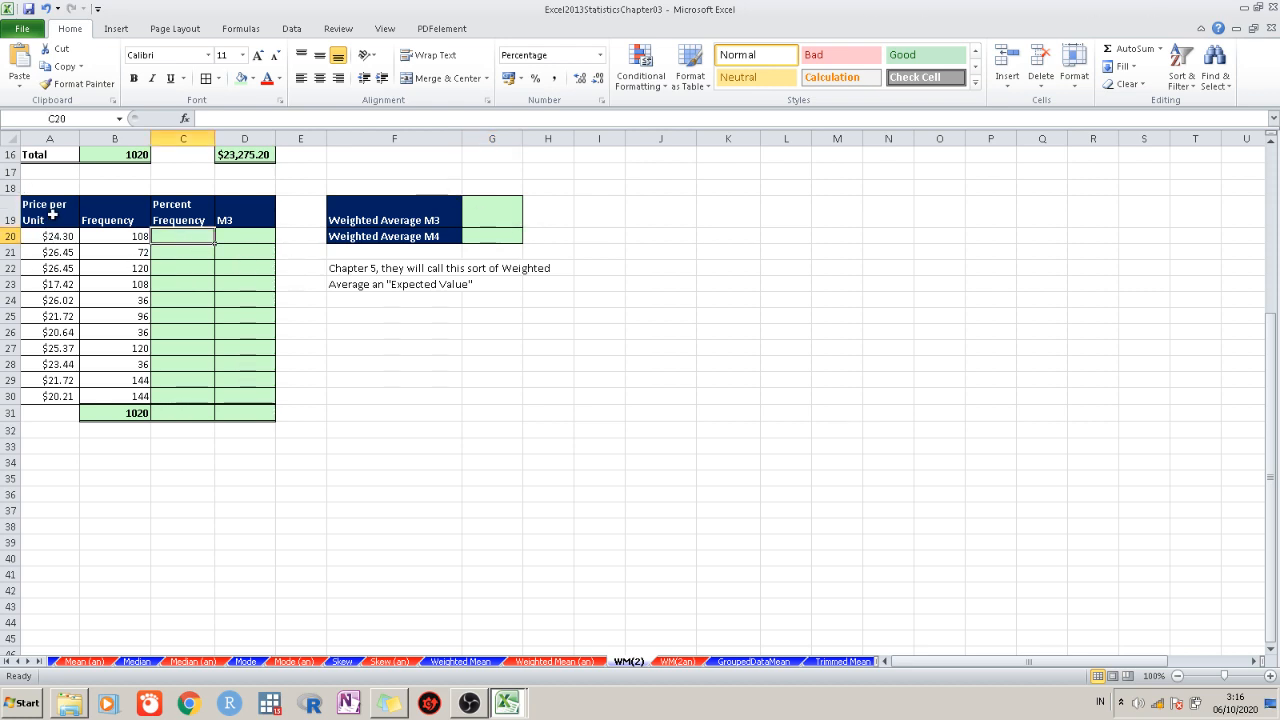
double_click(188, 236)
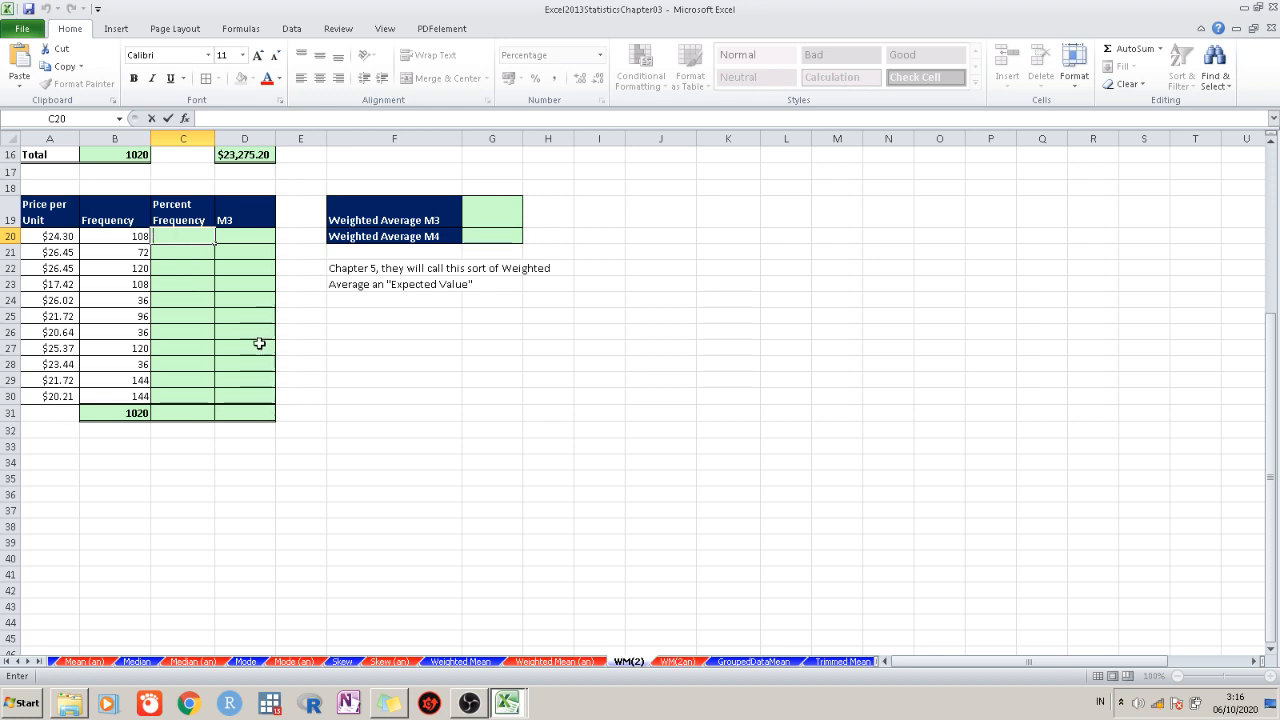
click(491, 380)
click(193, 236)
double_click(193, 237)
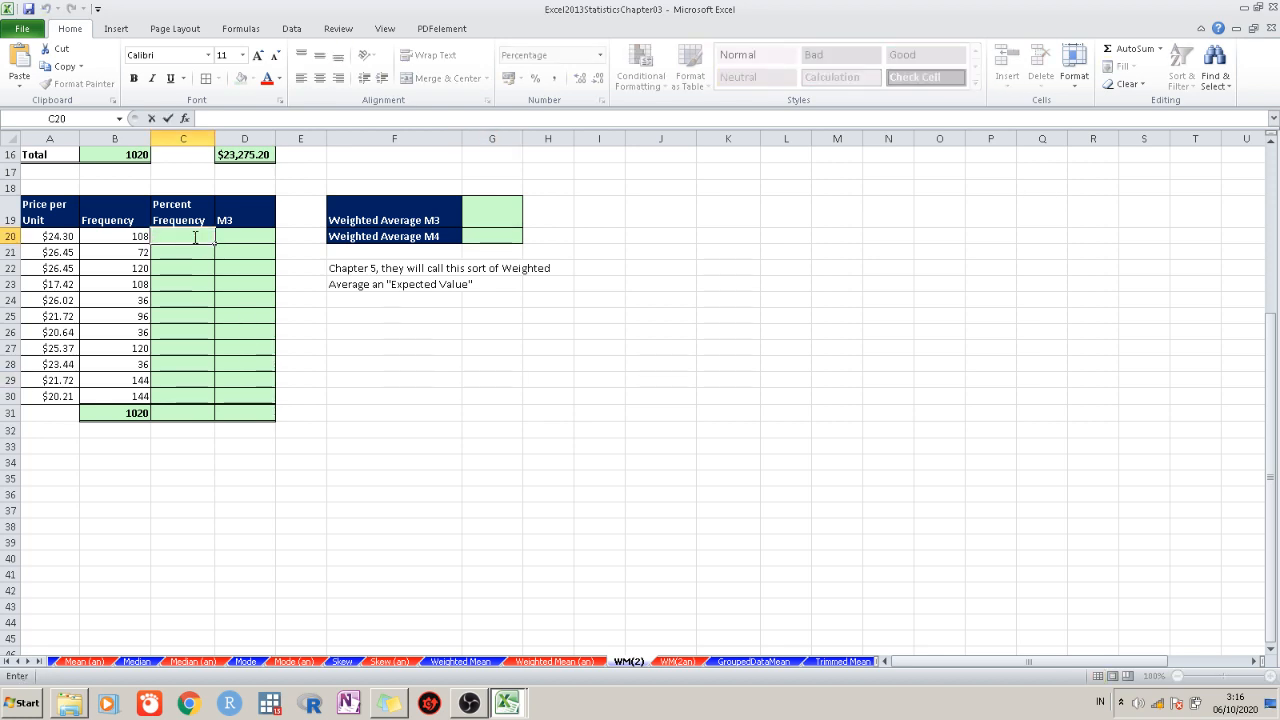
text(=)
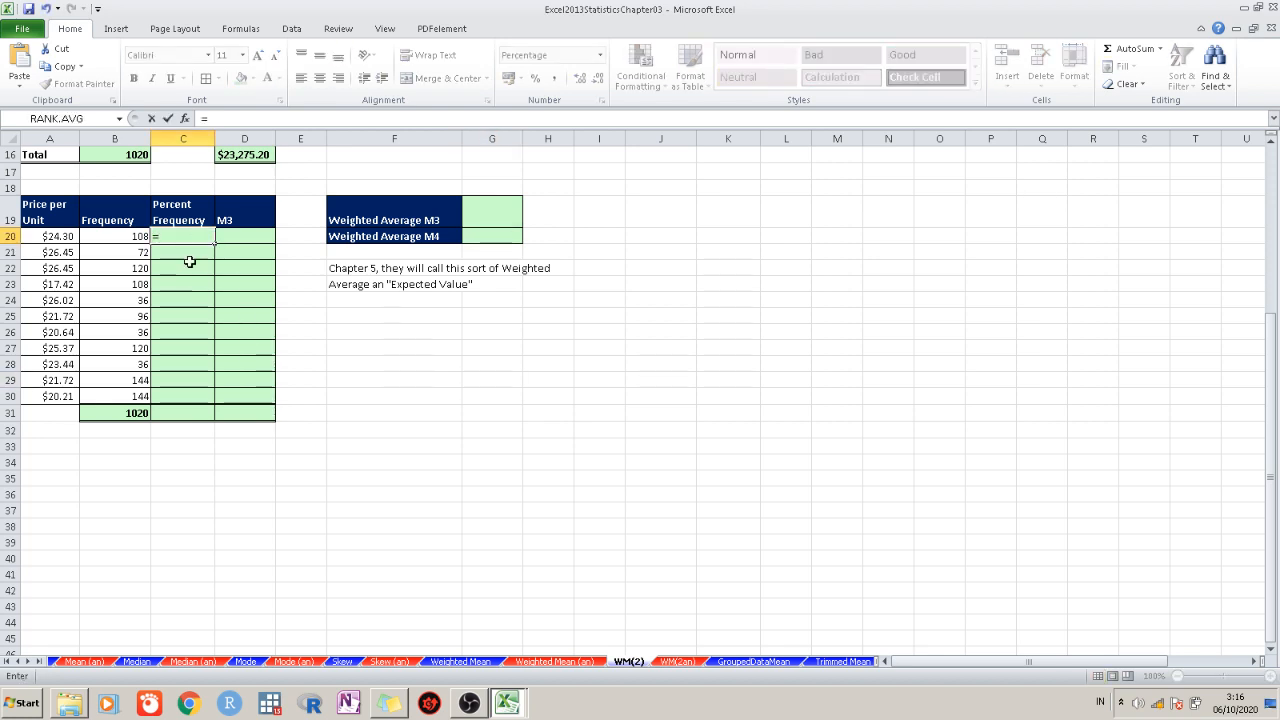
click(123, 235)
key(Return)
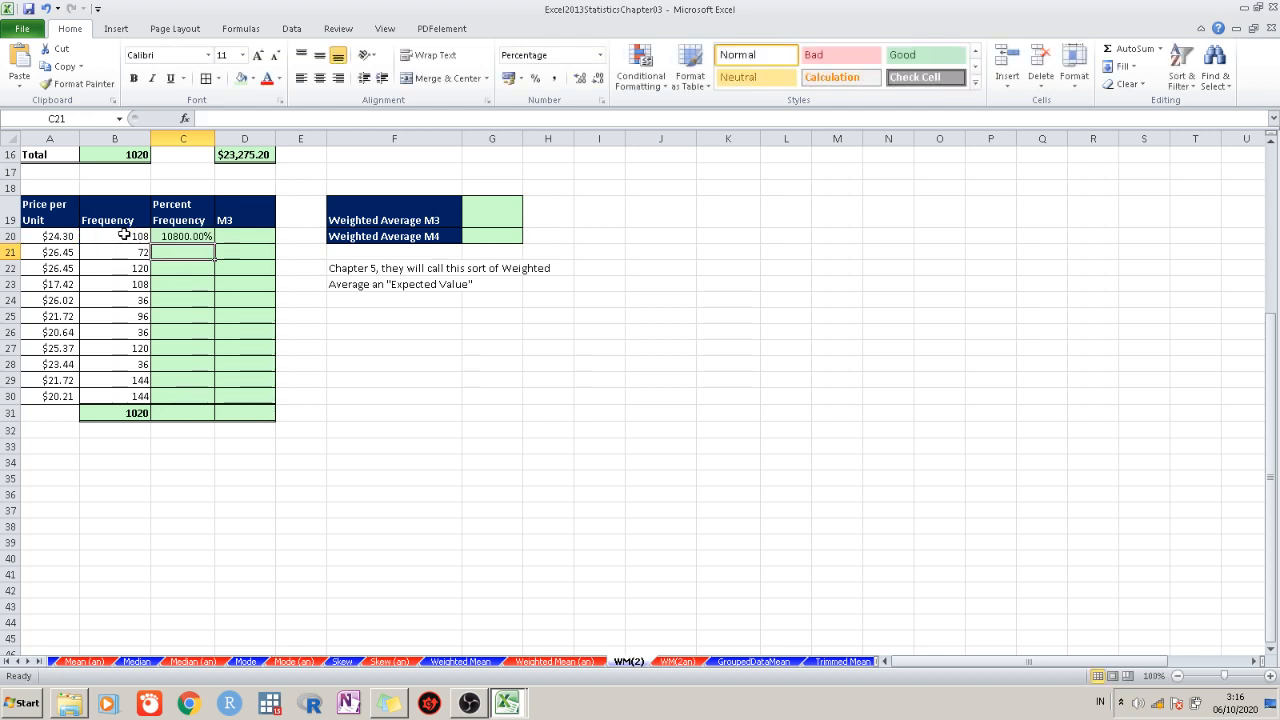
click(190, 239)
drag(213, 240, 213, 400)
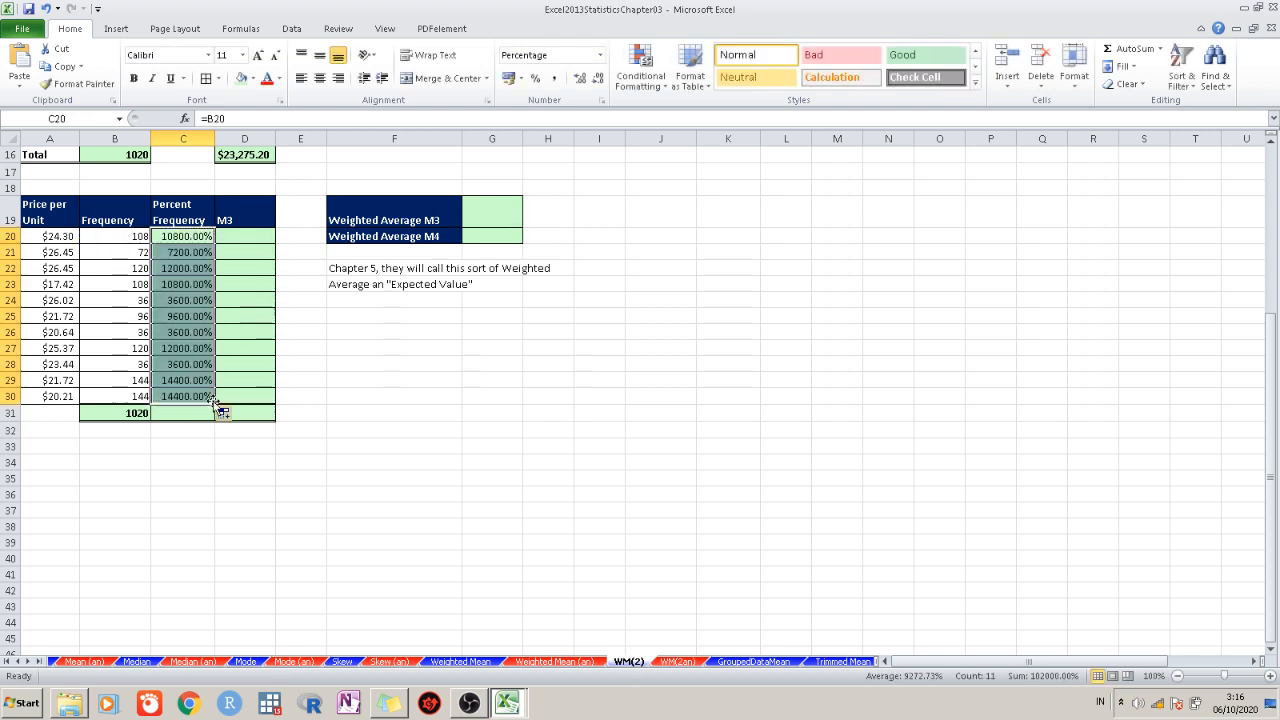
Try decreasing and increasing the decimal places of the percentages in C20:C30
click(597, 78)
click(597, 78)
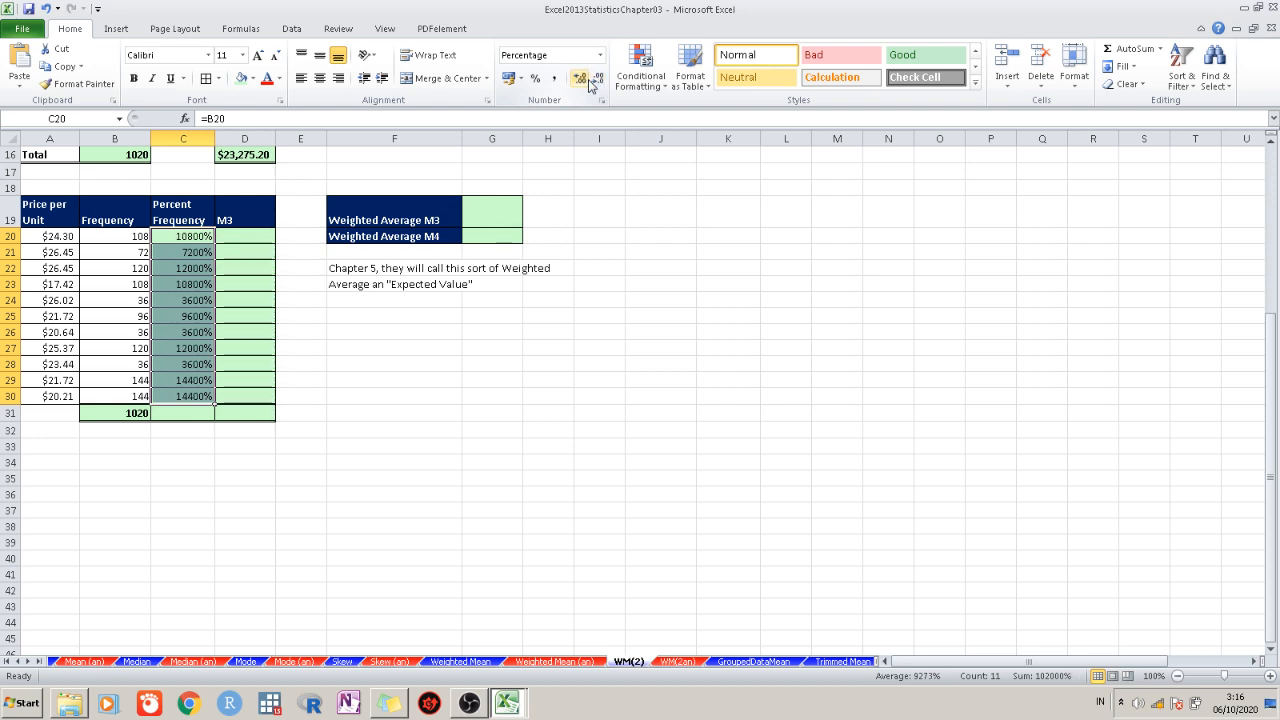
click(580, 78)
click(580, 78)
click(580, 78)
click(580, 78)
click(597, 78)
click(597, 78)
click(597, 78)
click(597, 78)
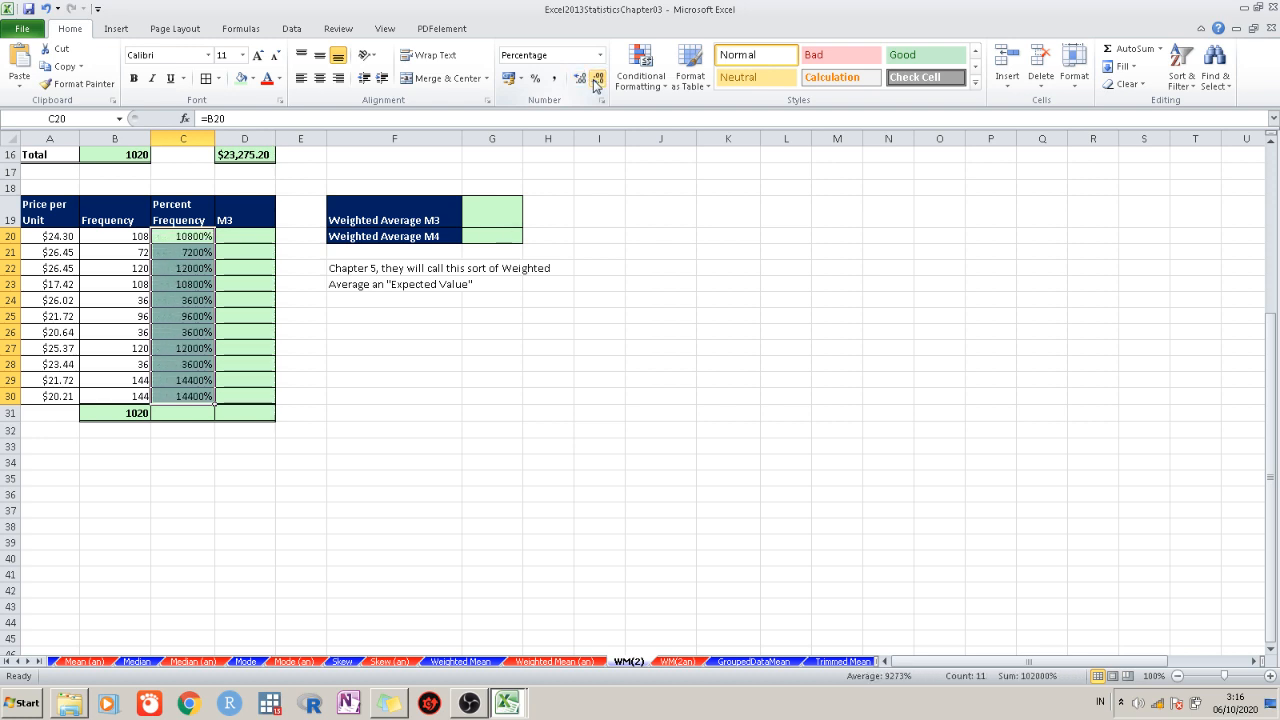
Undo the decimal place changes and the =B20 formulas in the Percent Frequency column
click(45, 8)
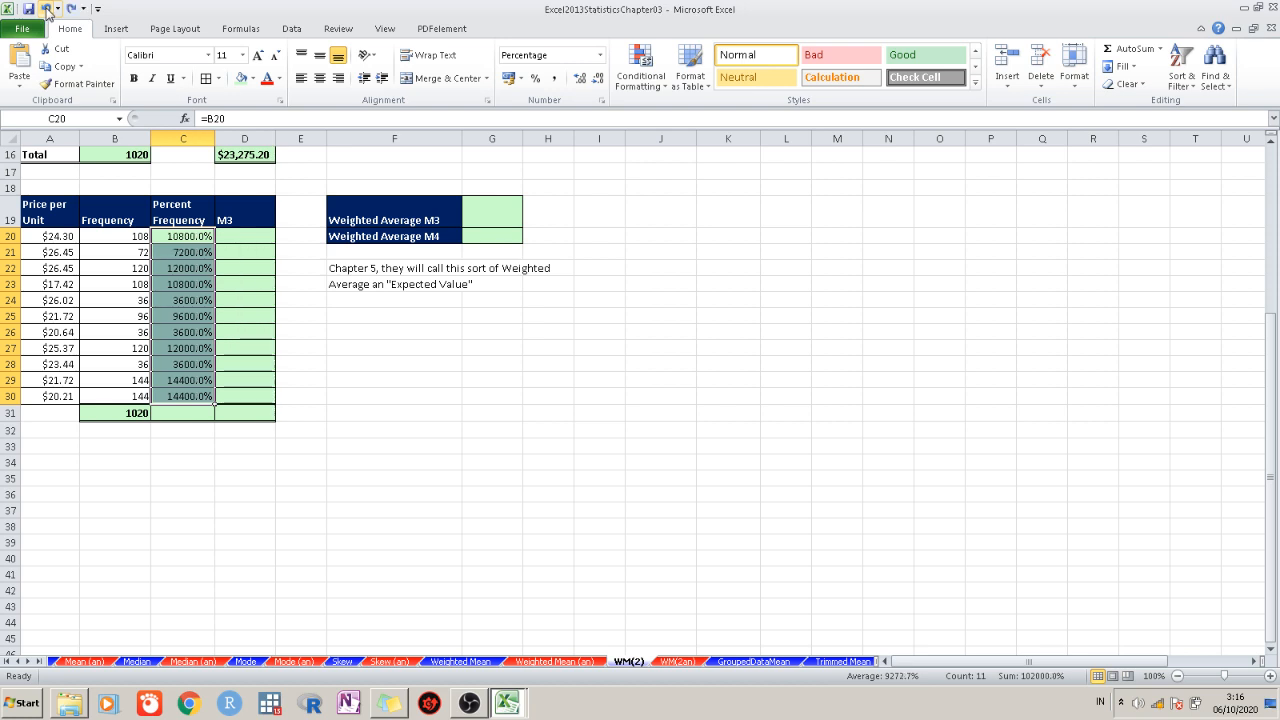
click(45, 8)
click(45, 8)
click(45, 8)
click(45, 8)
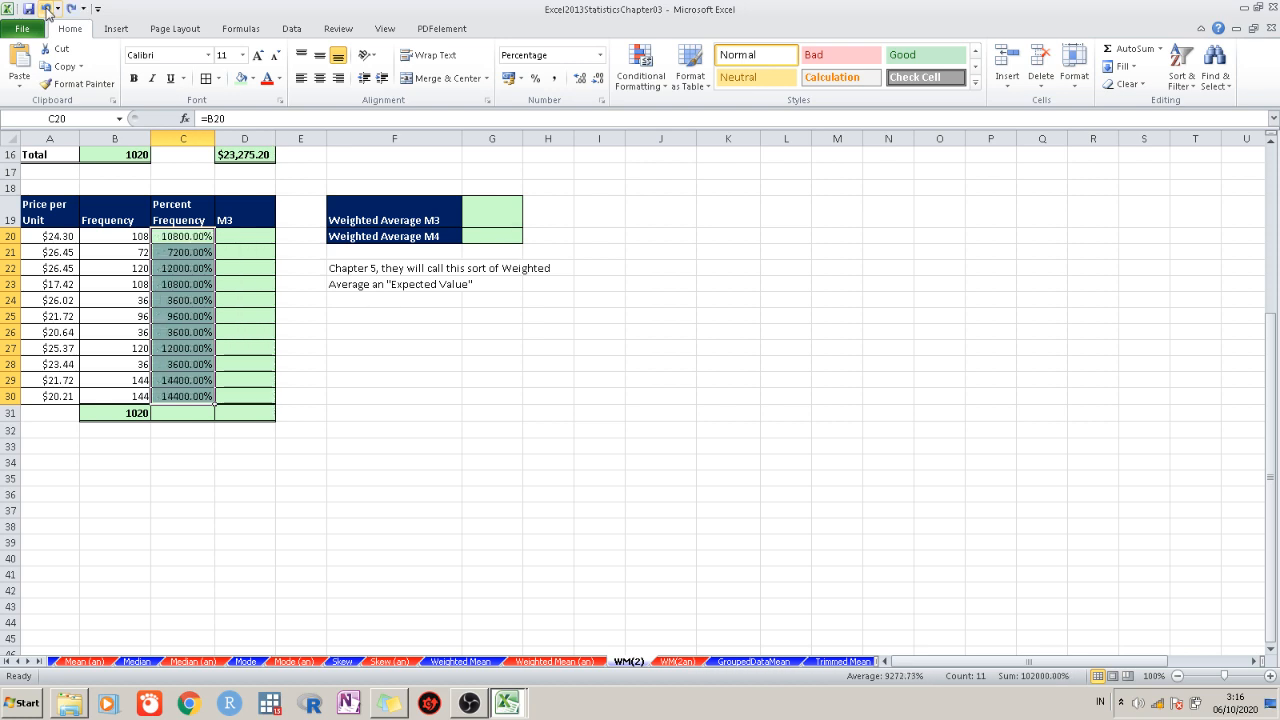
click(45, 8)
click(45, 8)
click(45, 8)
click(45, 8)
click(45, 8)
Calculate the first percent frequency in C20 by dividing its frequency by the total with =B20/B31
double_click(198, 231)
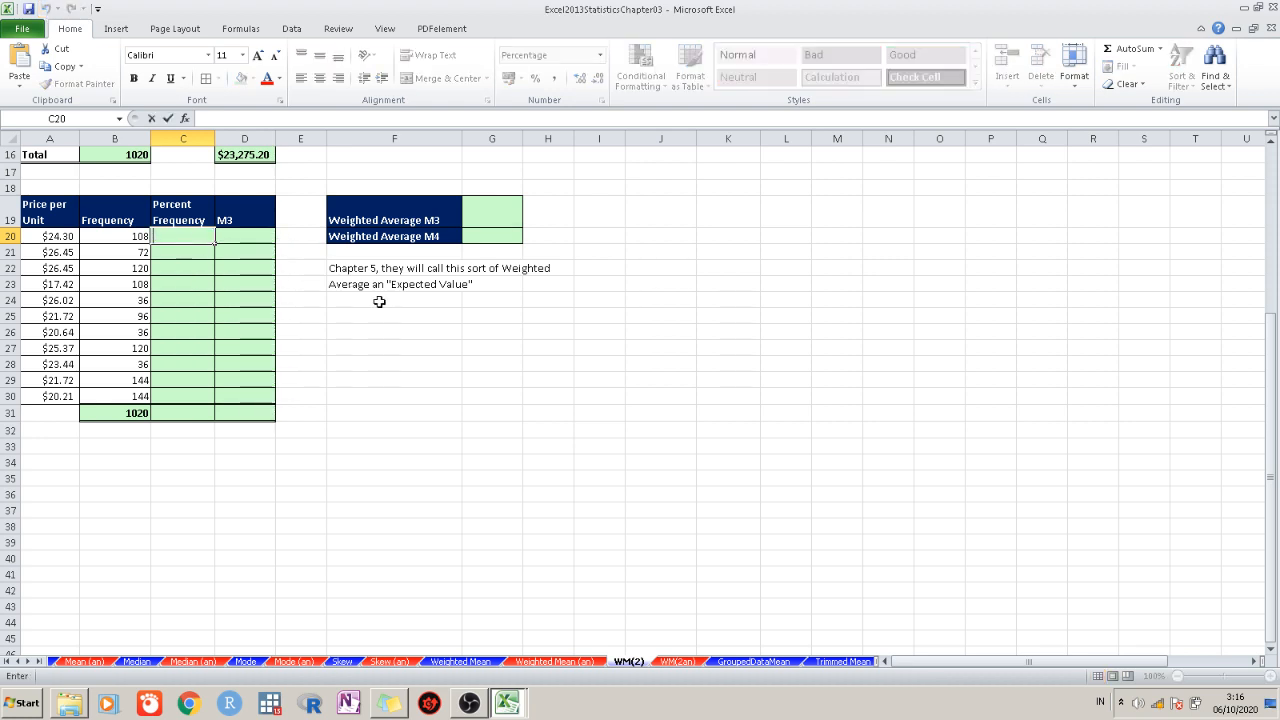
text(=)
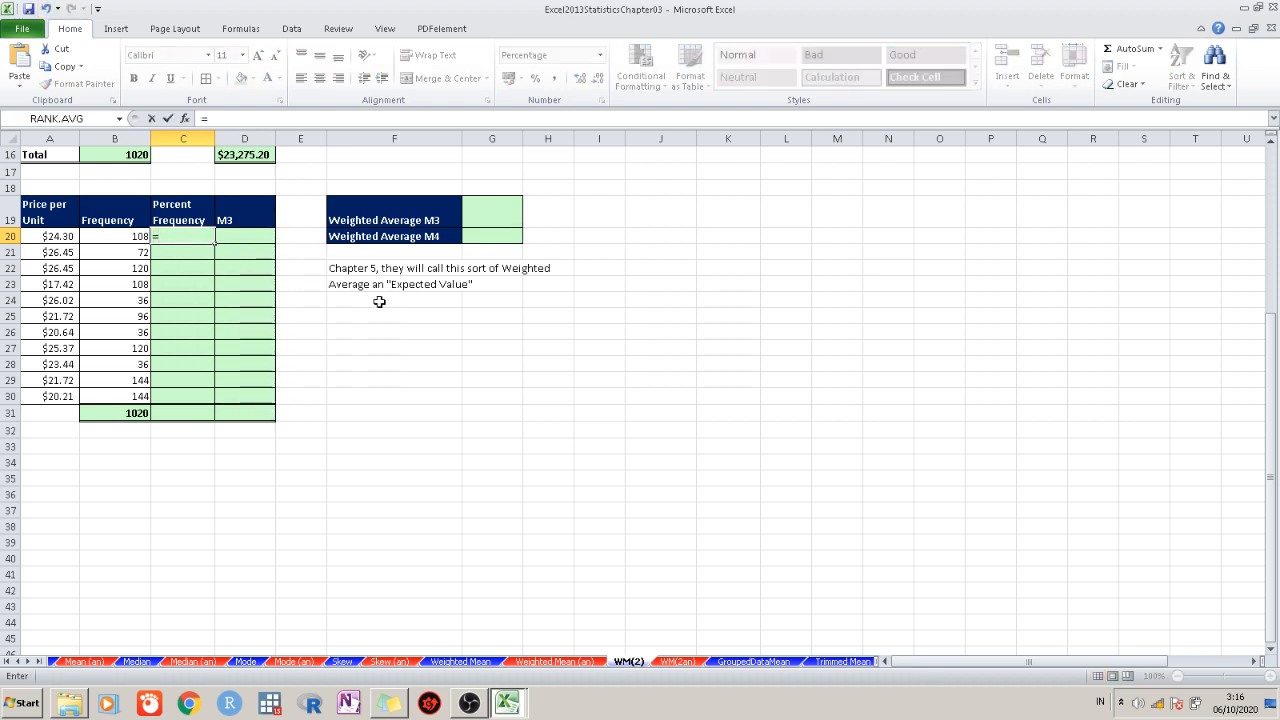
click(112, 242)
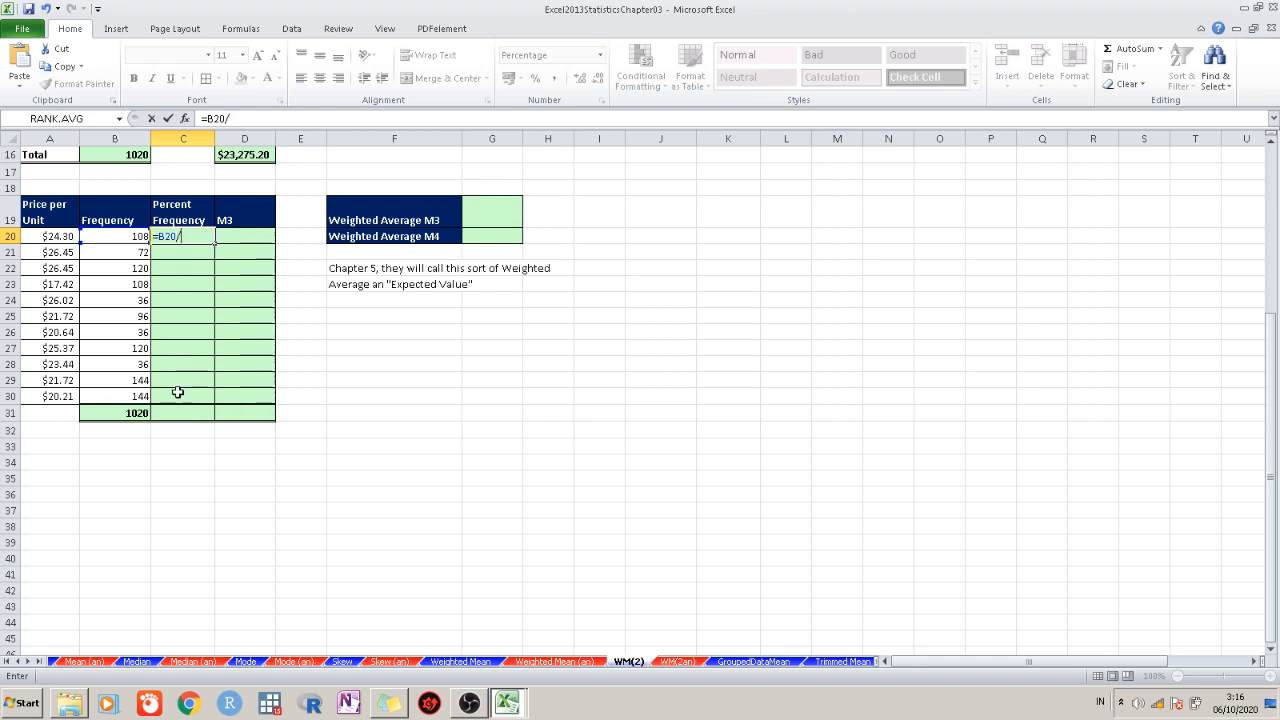
click(137, 412)
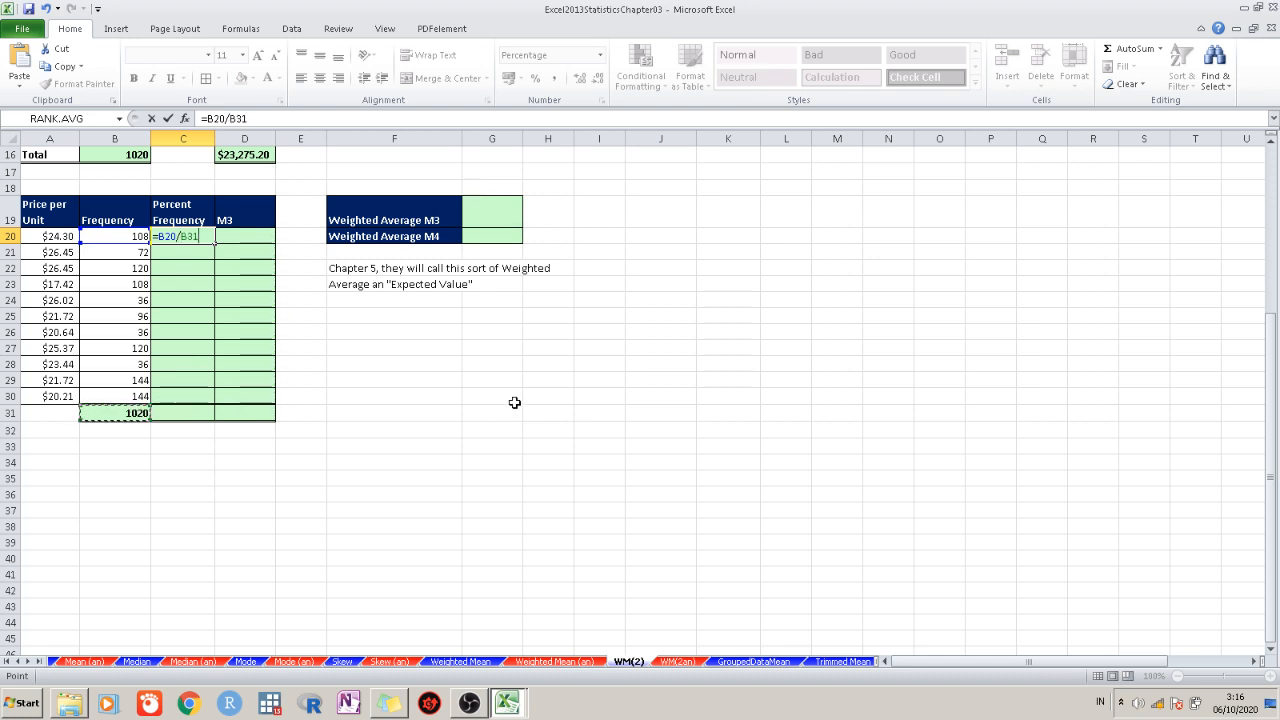
key(Return)
click(205, 236)
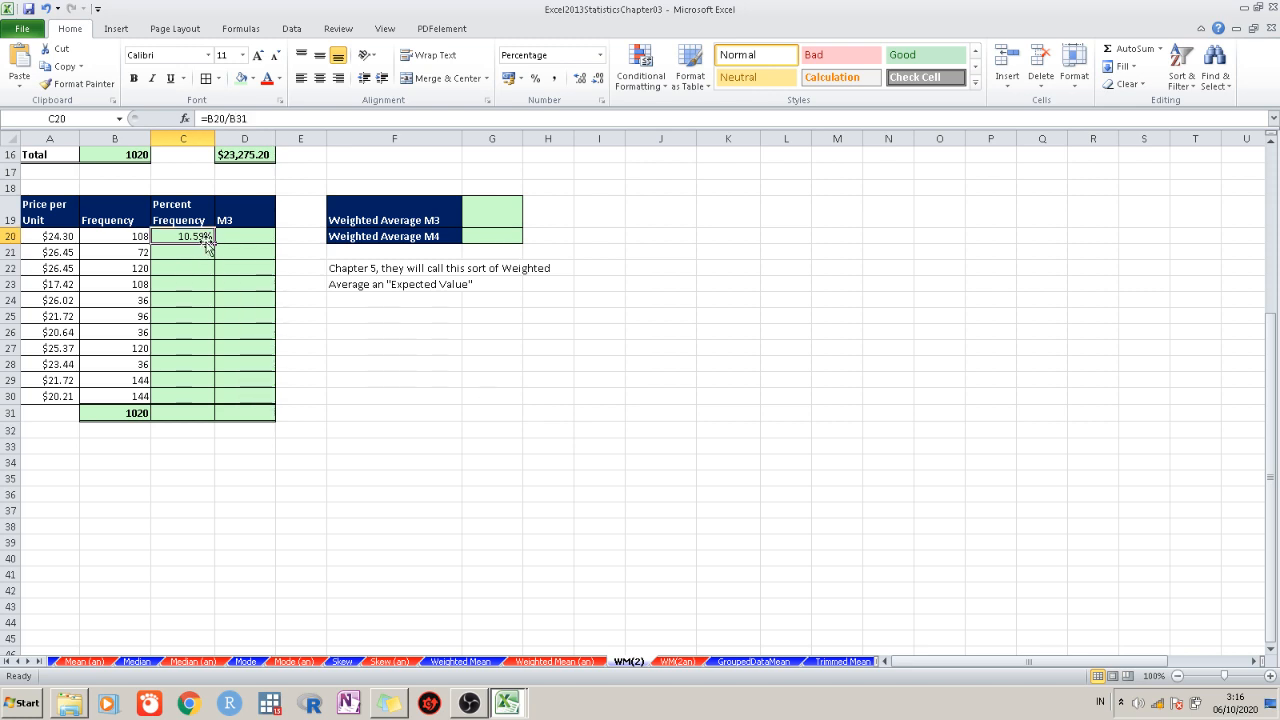
Try filling the relative formula =B20/B31 down from C20 through C30, and undo the fill
double_click(214, 243)
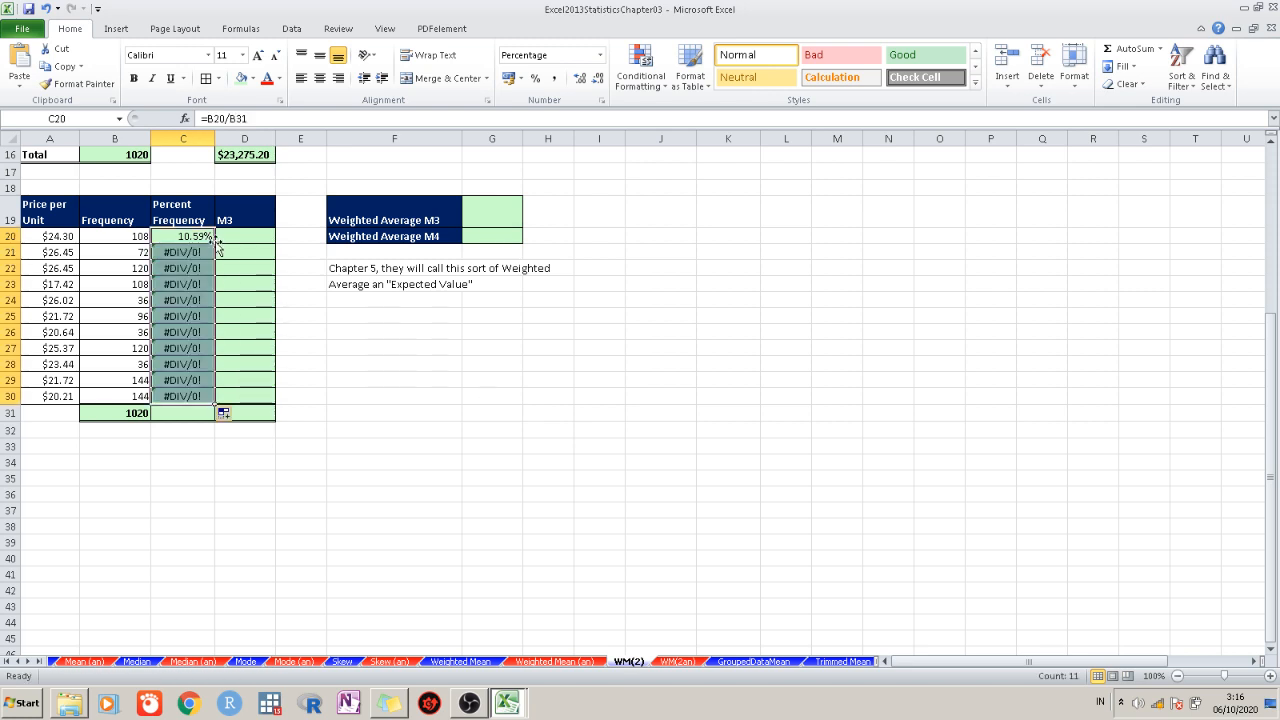
click(45, 8)
drag(214, 243, 226, 404)
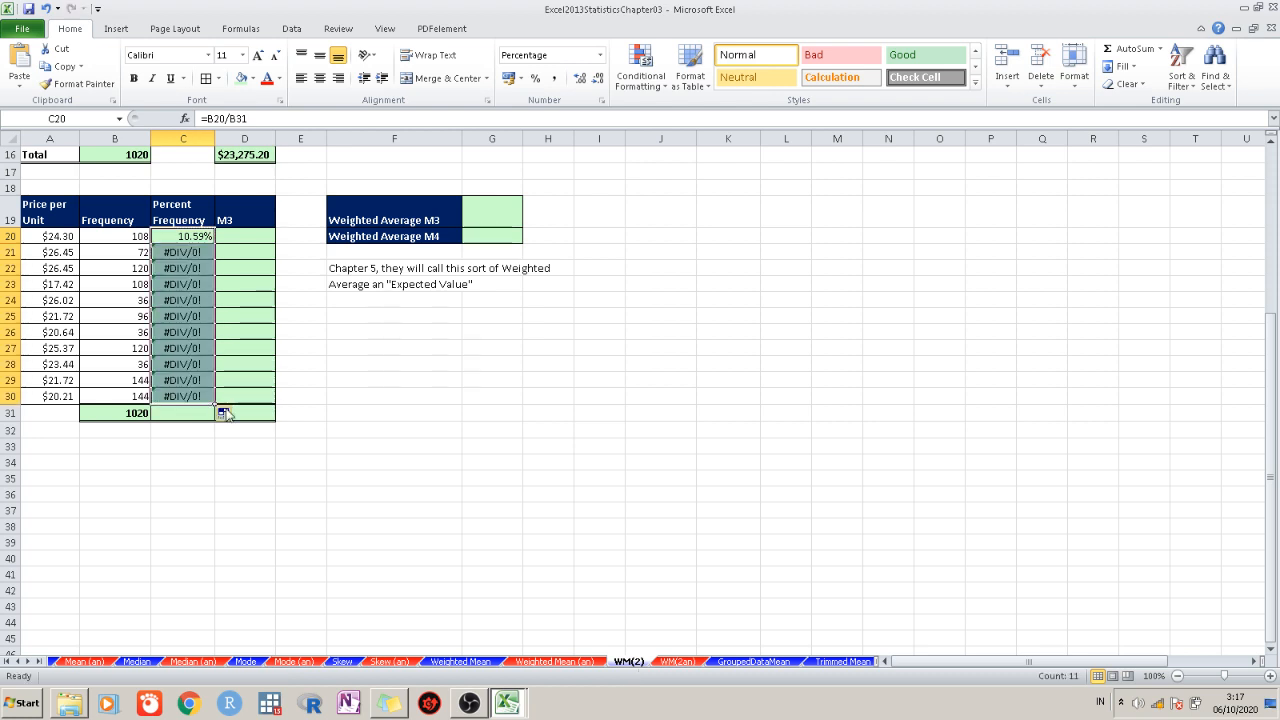
click(45, 8)
Make the total reference in C20 absolute with =B20/$B$31 and fill the formula down through C30
double_click(192, 237)
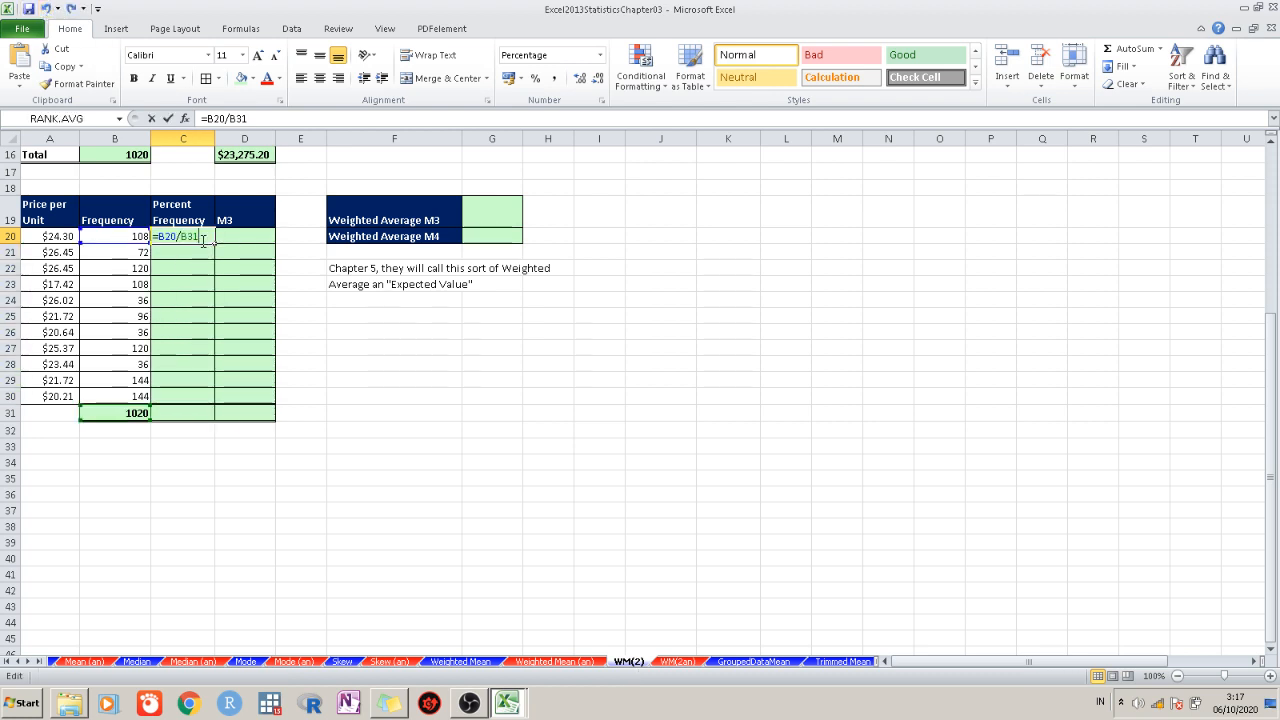
key(F4)
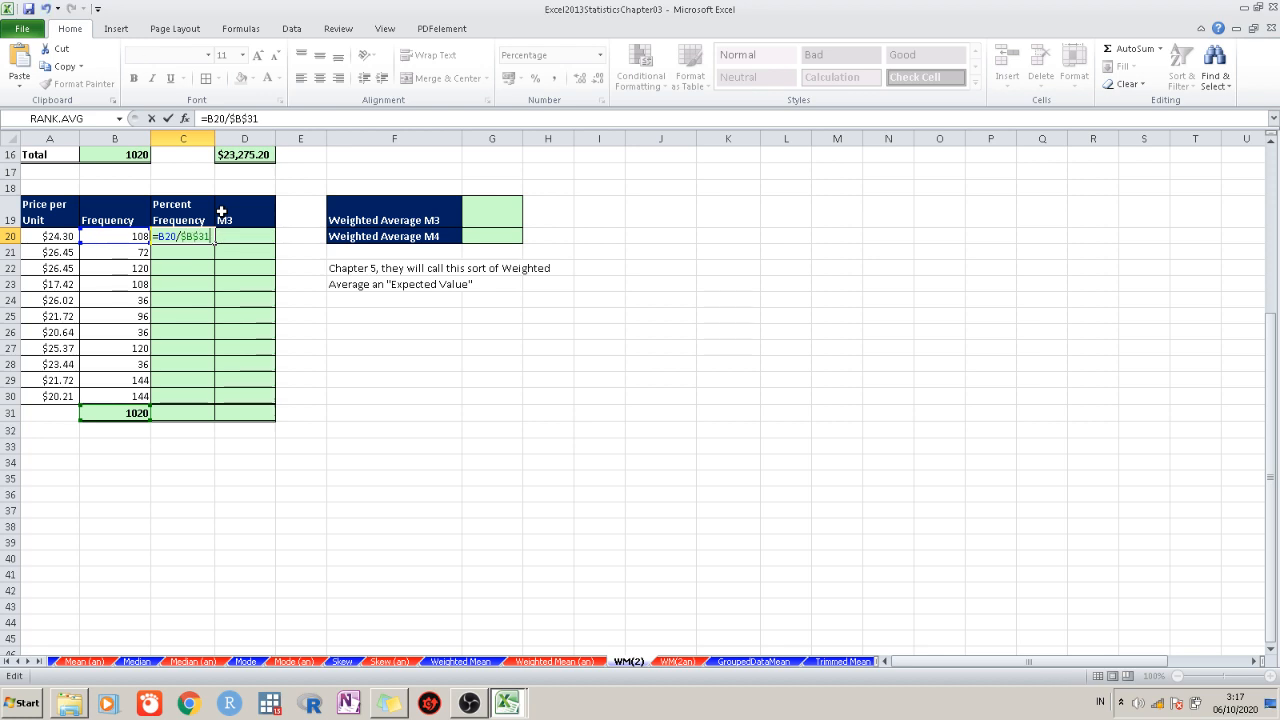
key(Return)
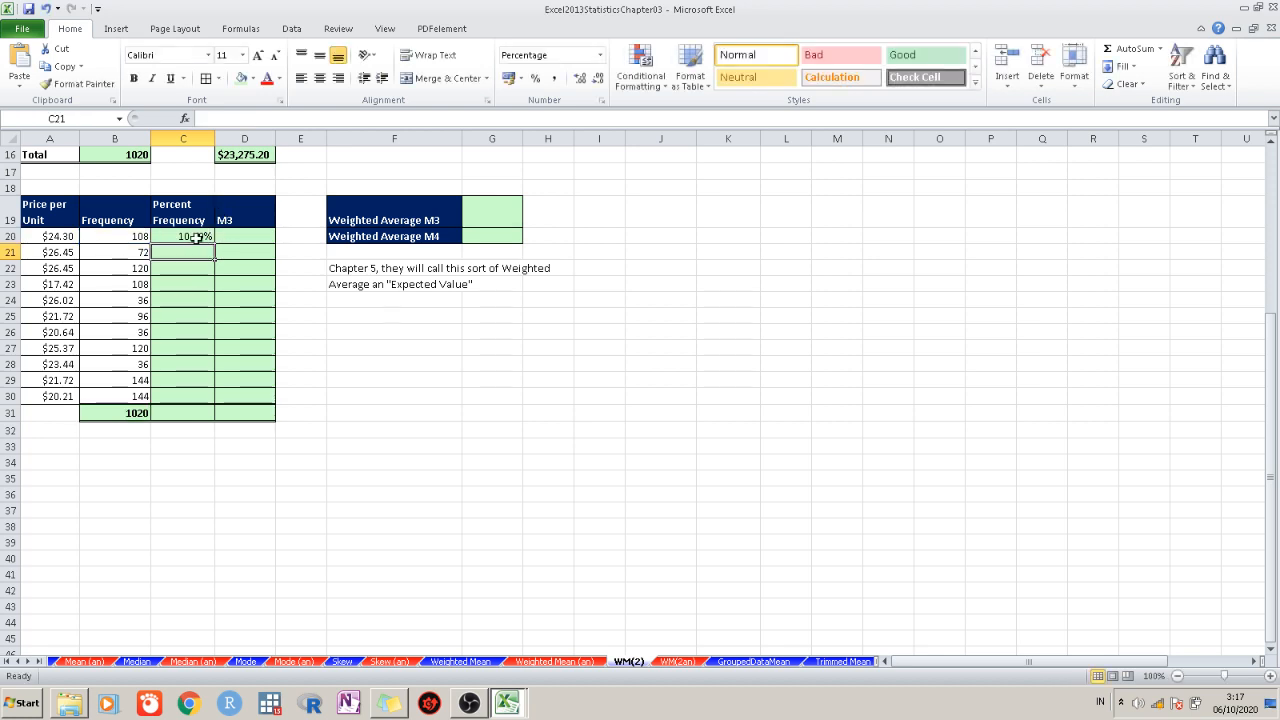
click(194, 237)
double_click(214, 243)
click(425, 349)
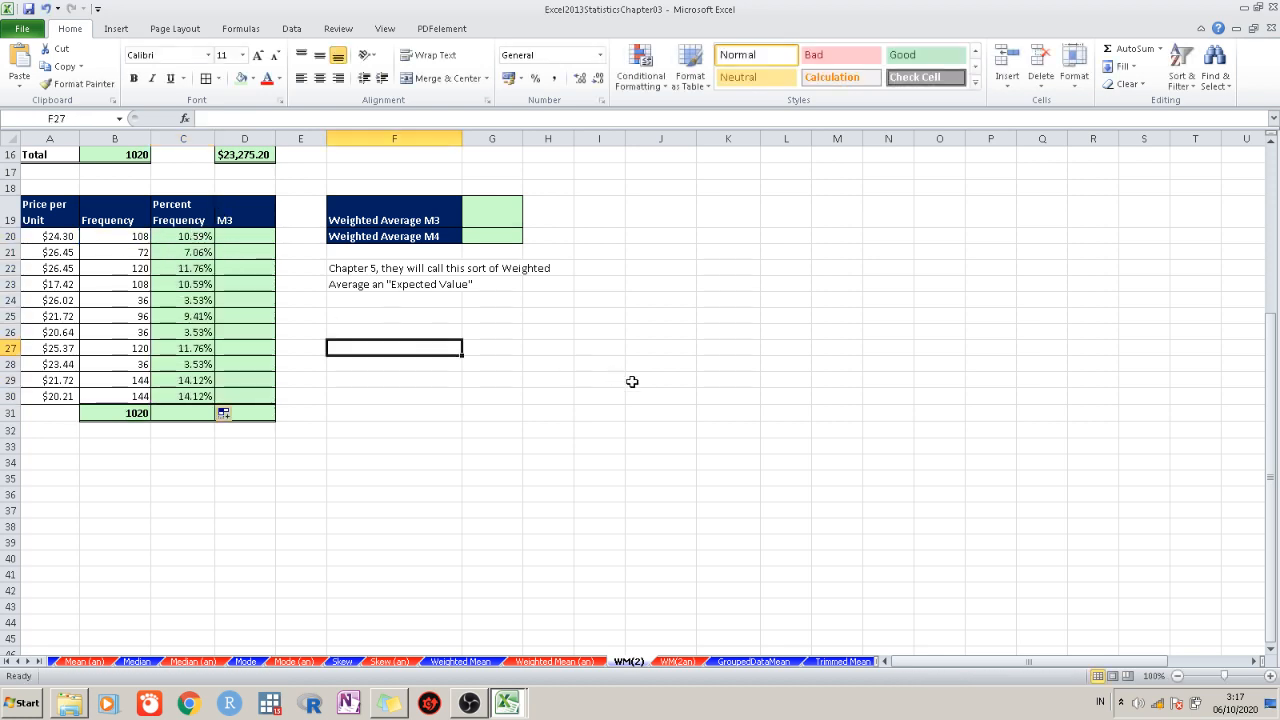
Sum the percent frequencies in C31 with AutoSum
double_click(195, 414)
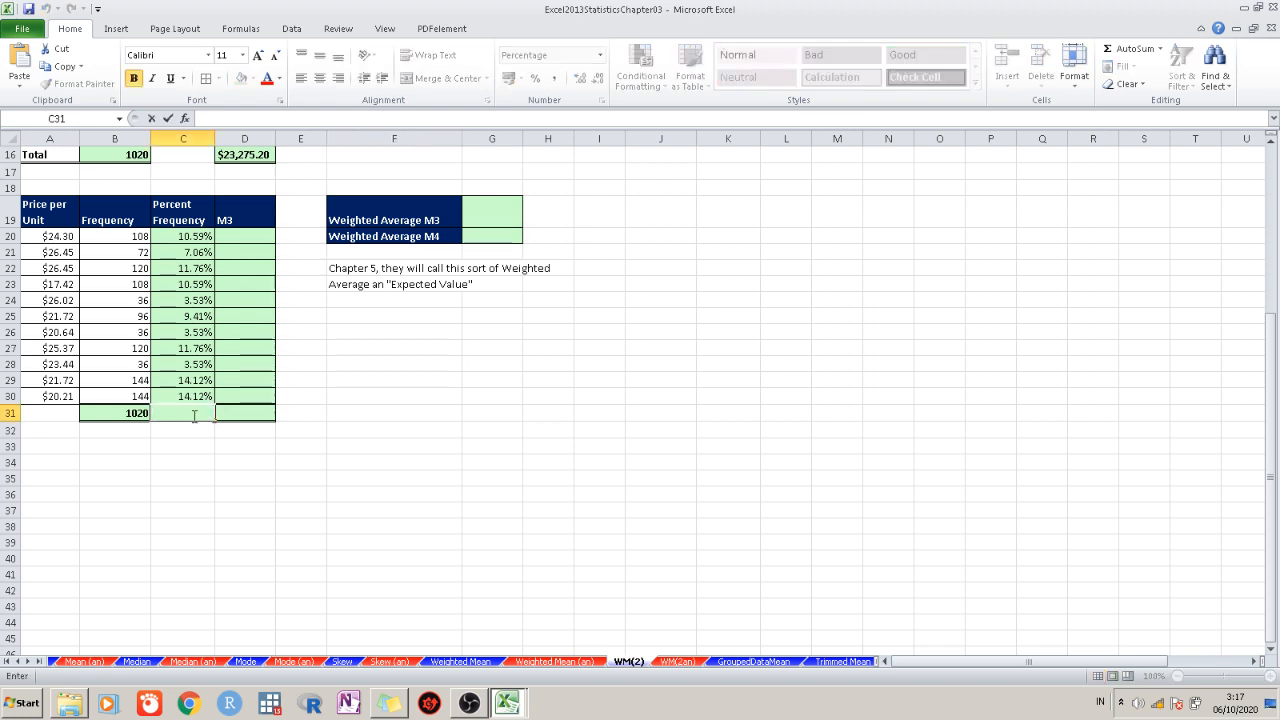
click(253, 507)
click(190, 412)
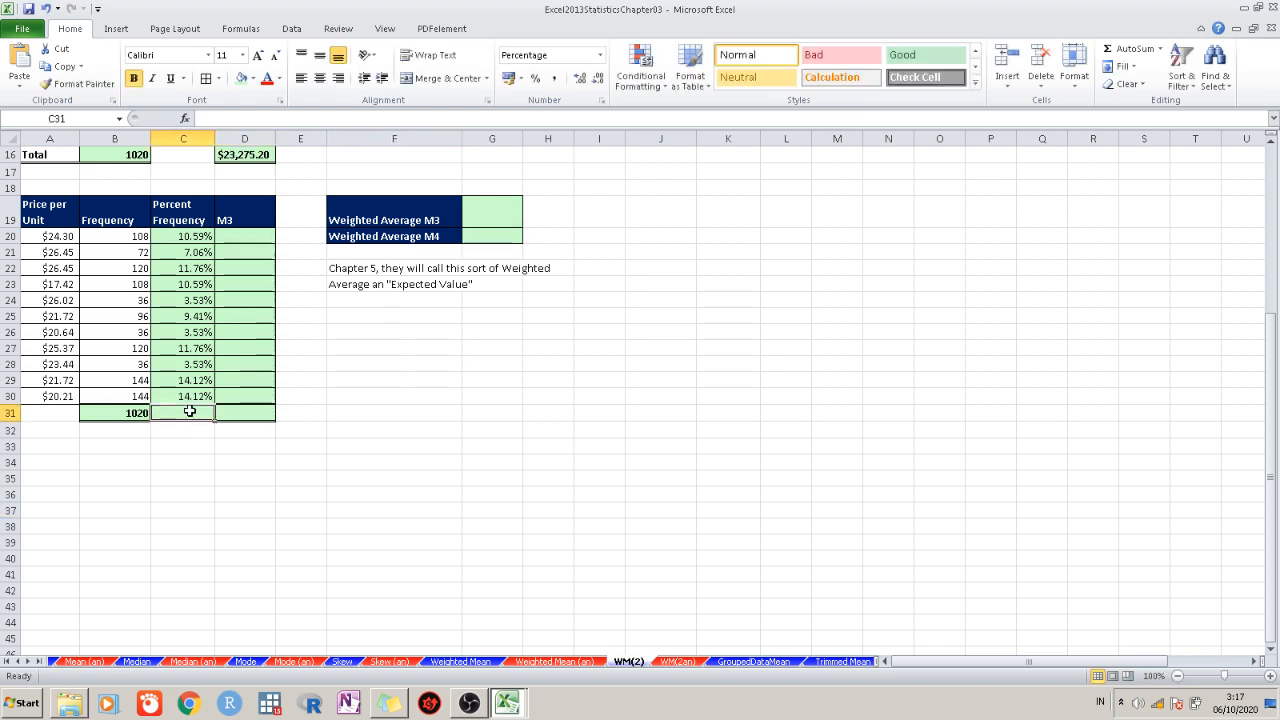
key(alt+equal)
key(Return)
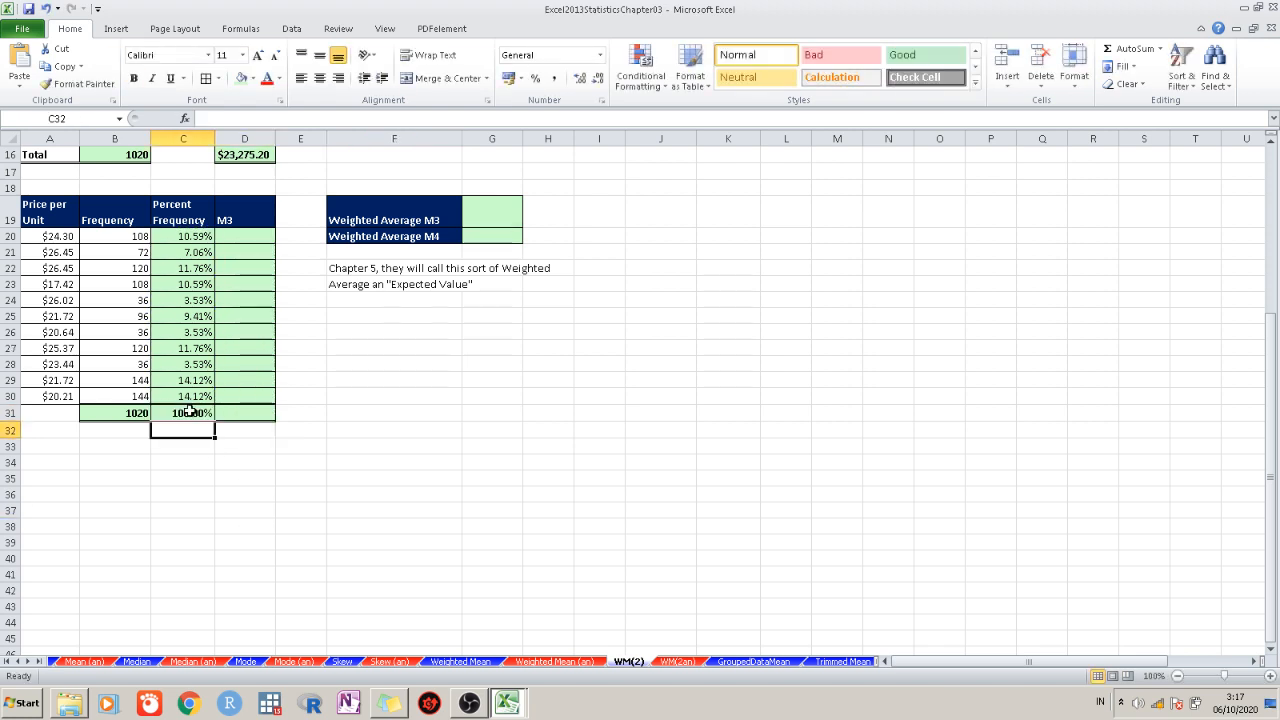
Calculate the first M3 value in D20 with =C20*A20 and fill the formula down through D30
click(371, 424)
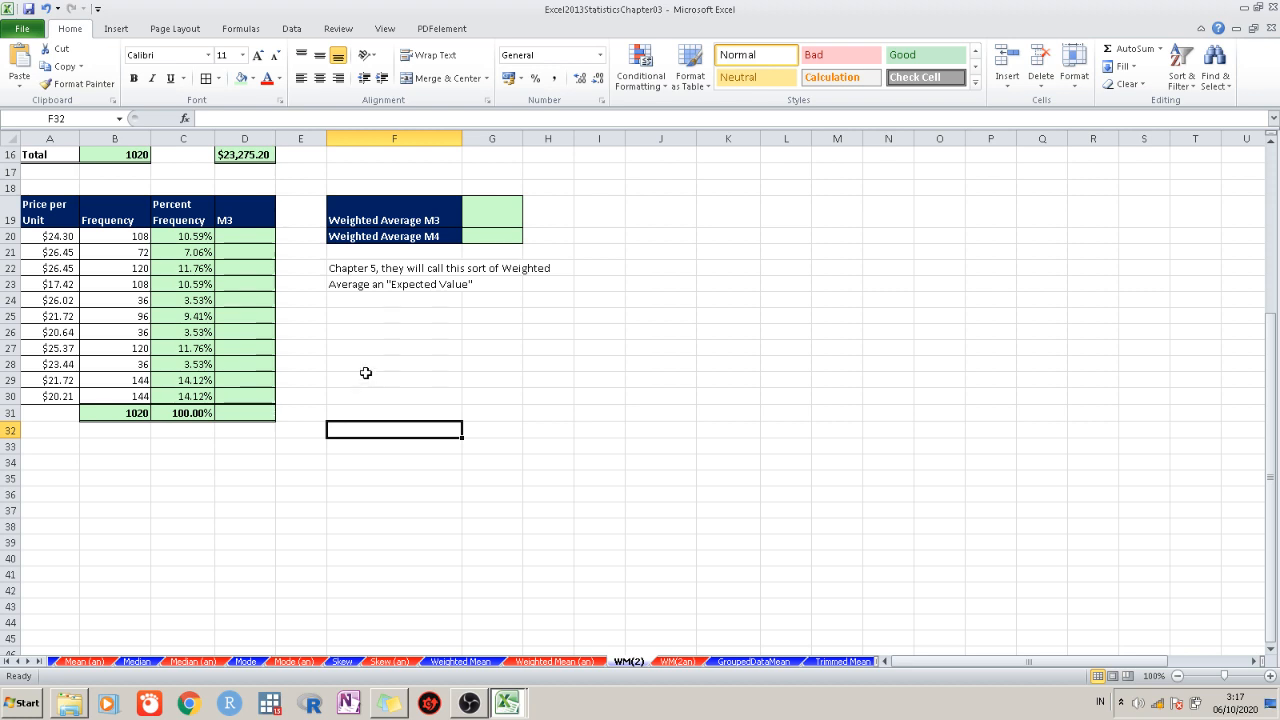
click(264, 240)
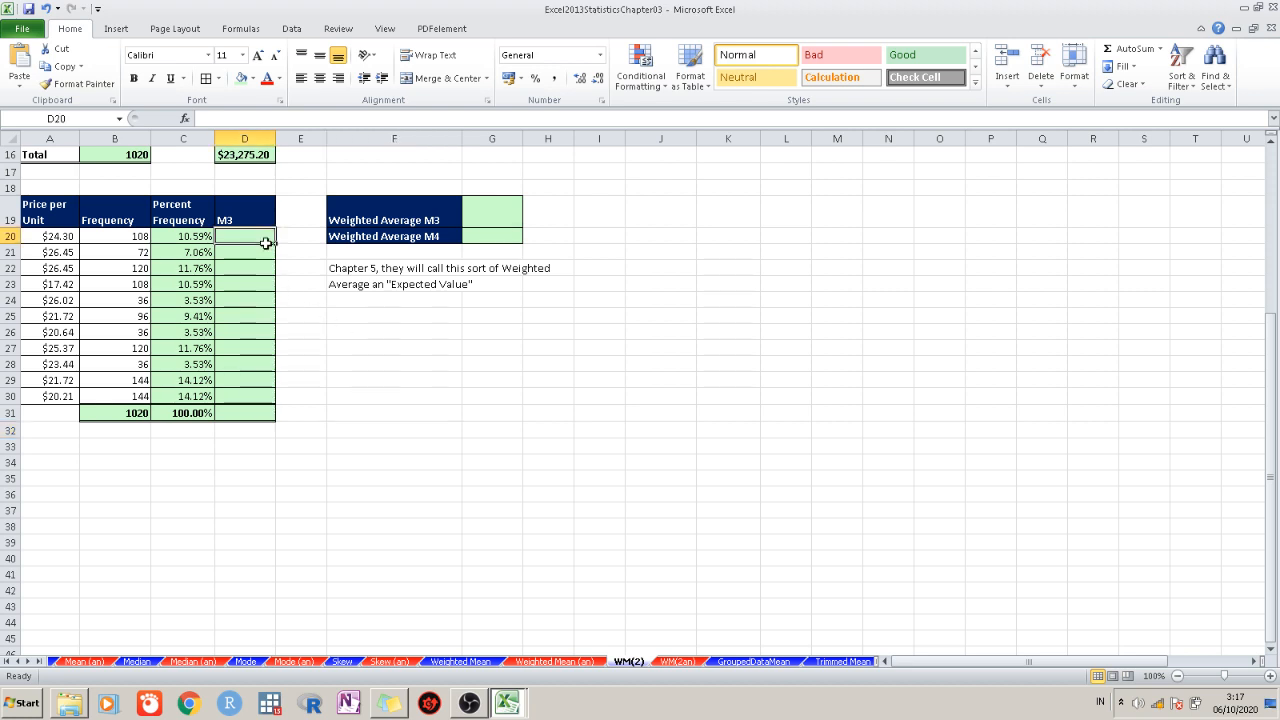
double_click(225, 235)
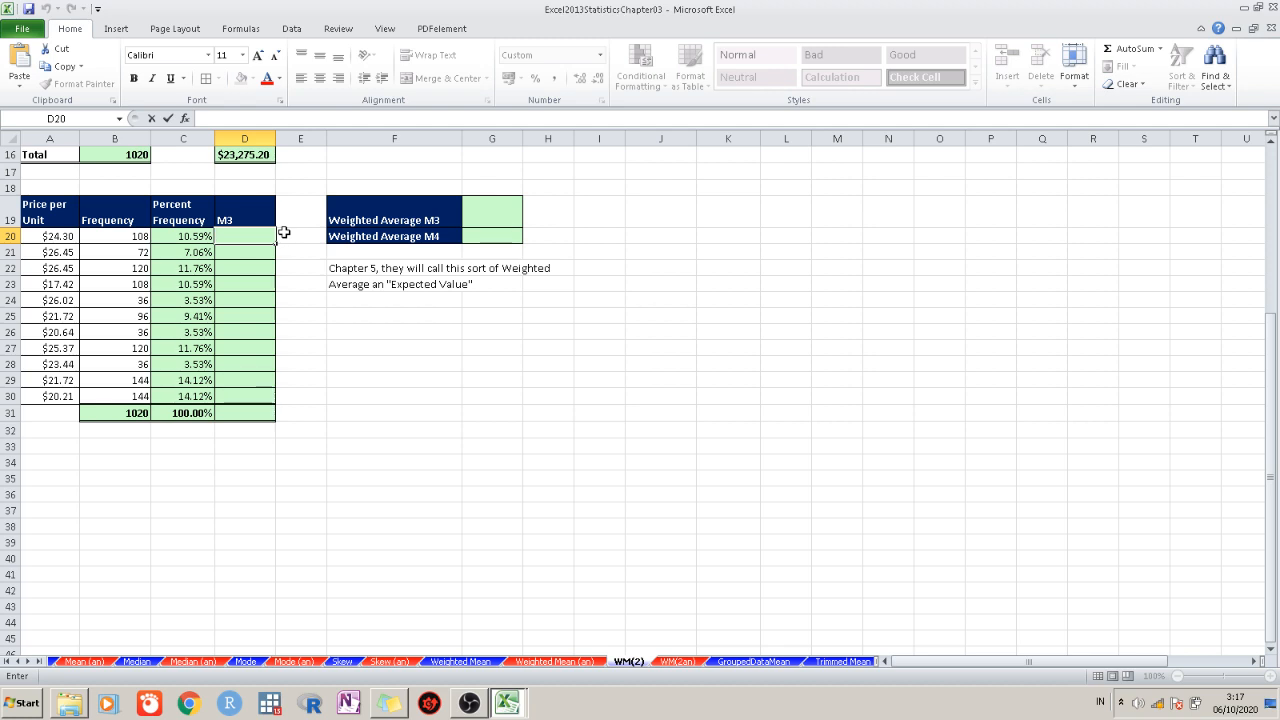
text(=)
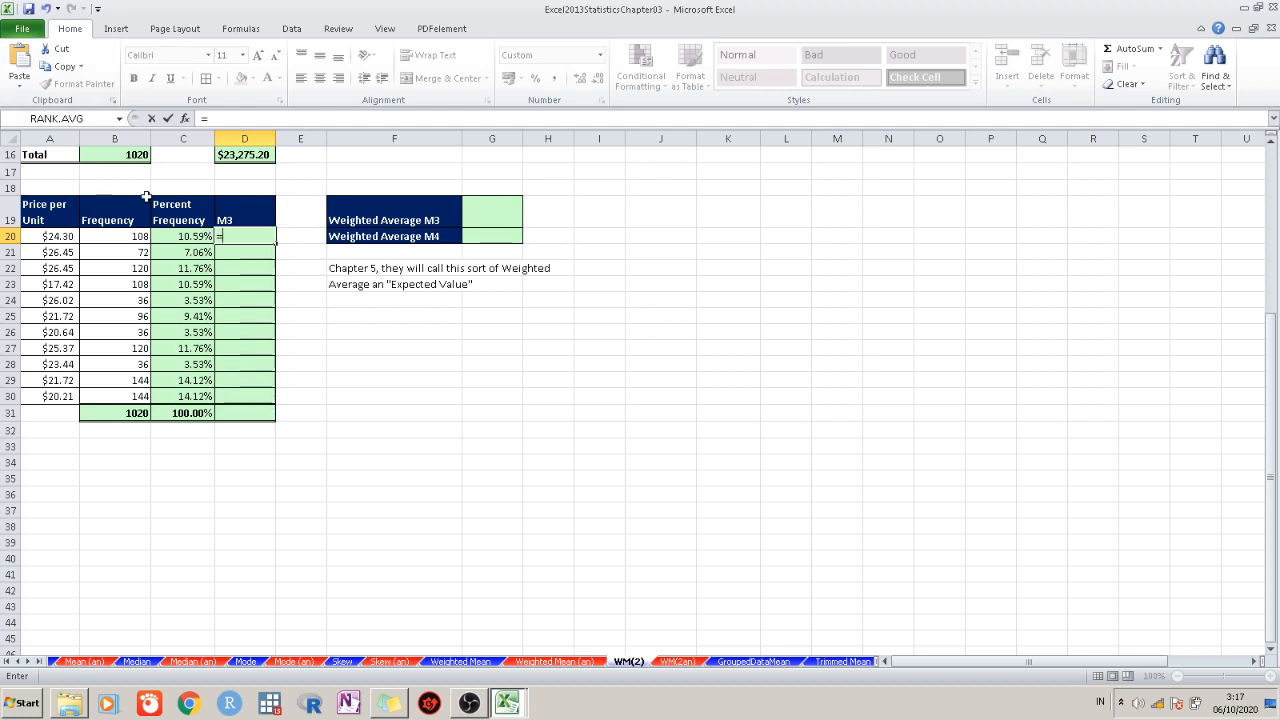
click(196, 238)
text(*)
click(57, 235)
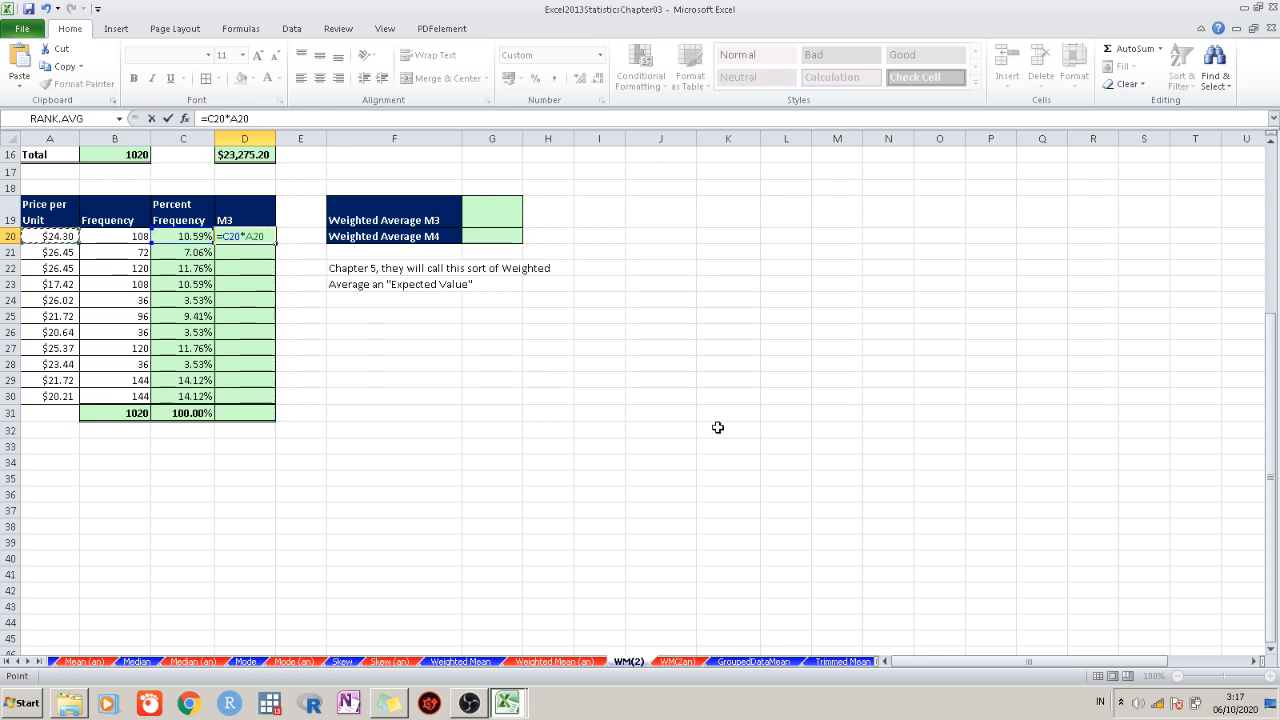
key(Return)
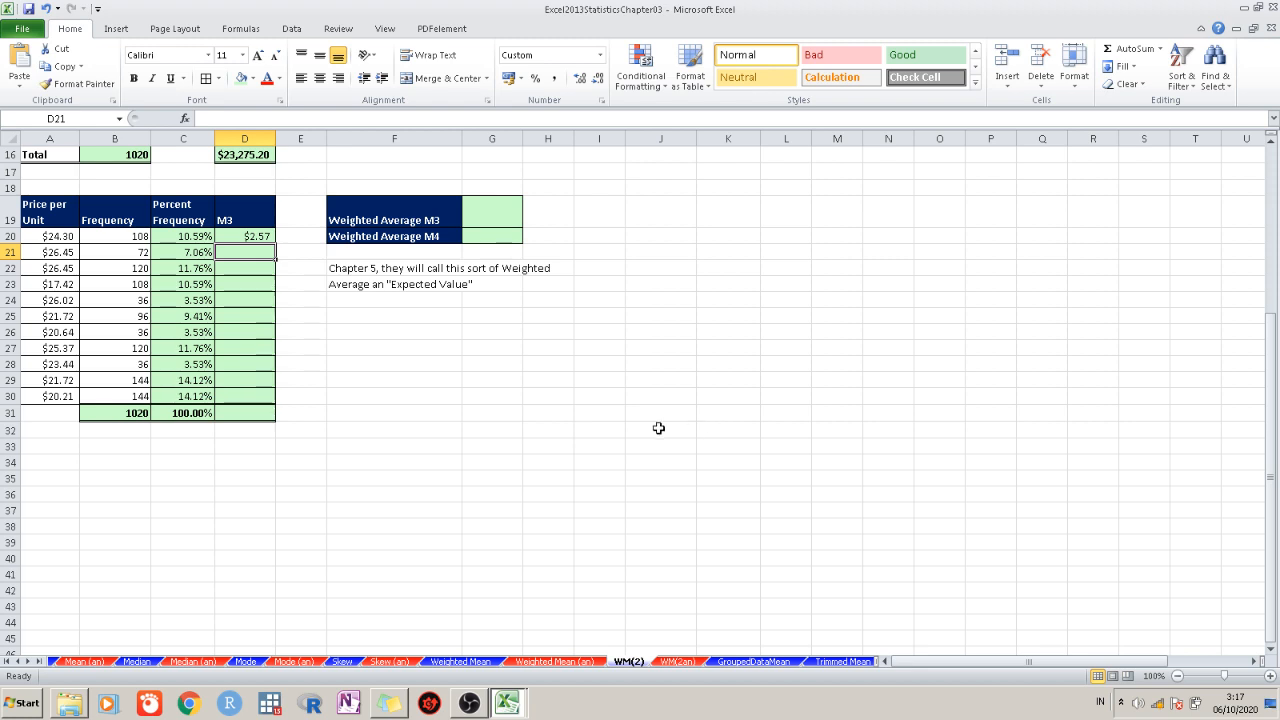
click(263, 237)
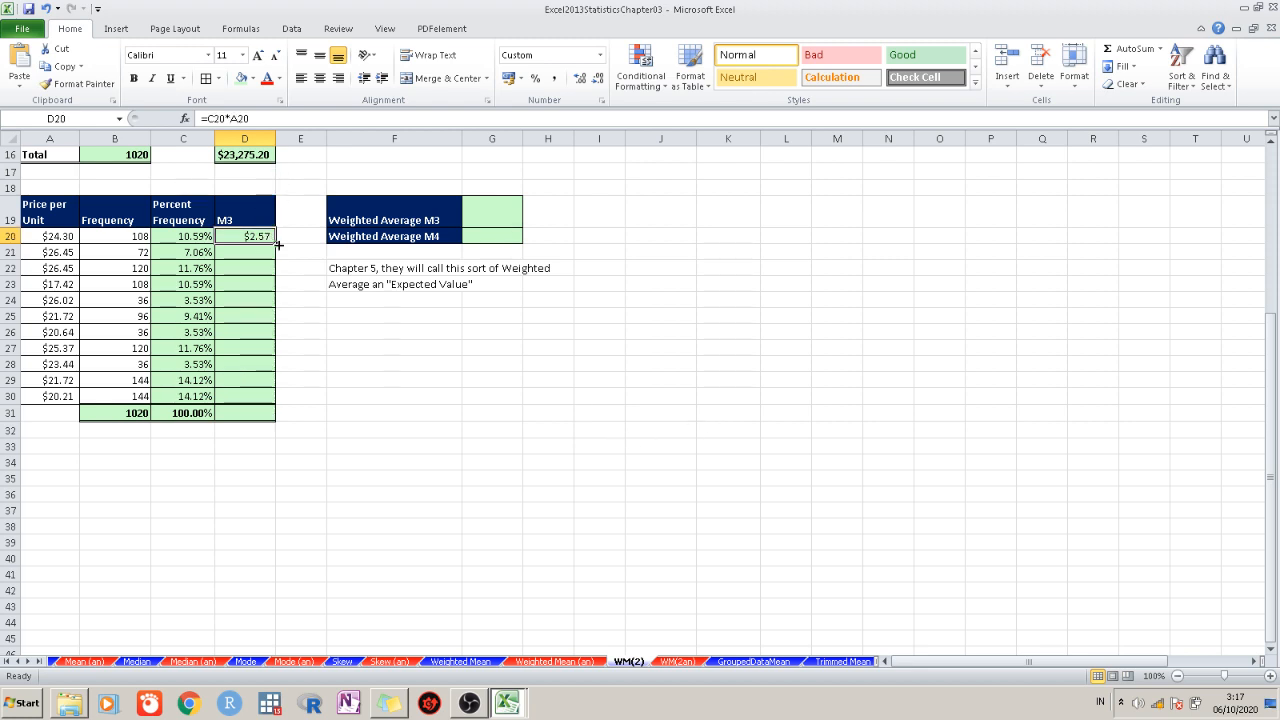
drag(278, 243, 277, 402)
Total the M3 column in D31 with AutoSum over D20:D30
click(247, 418)
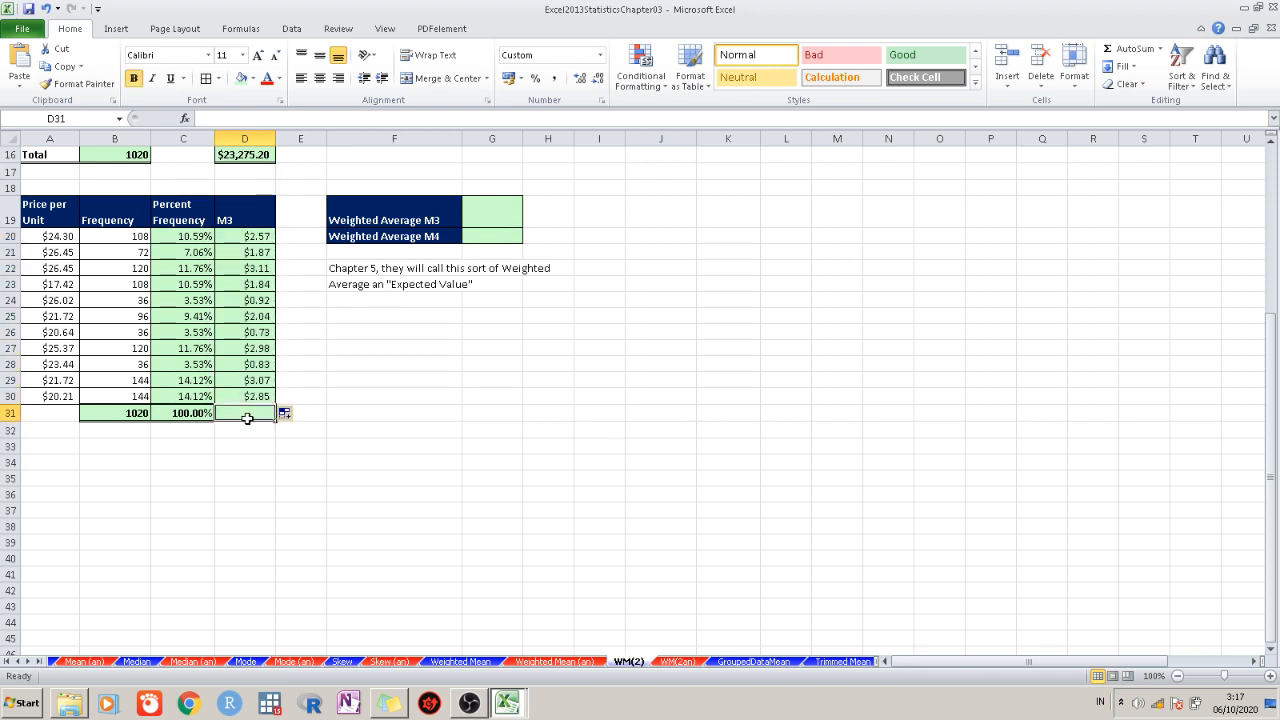
double_click(248, 417)
text(=)
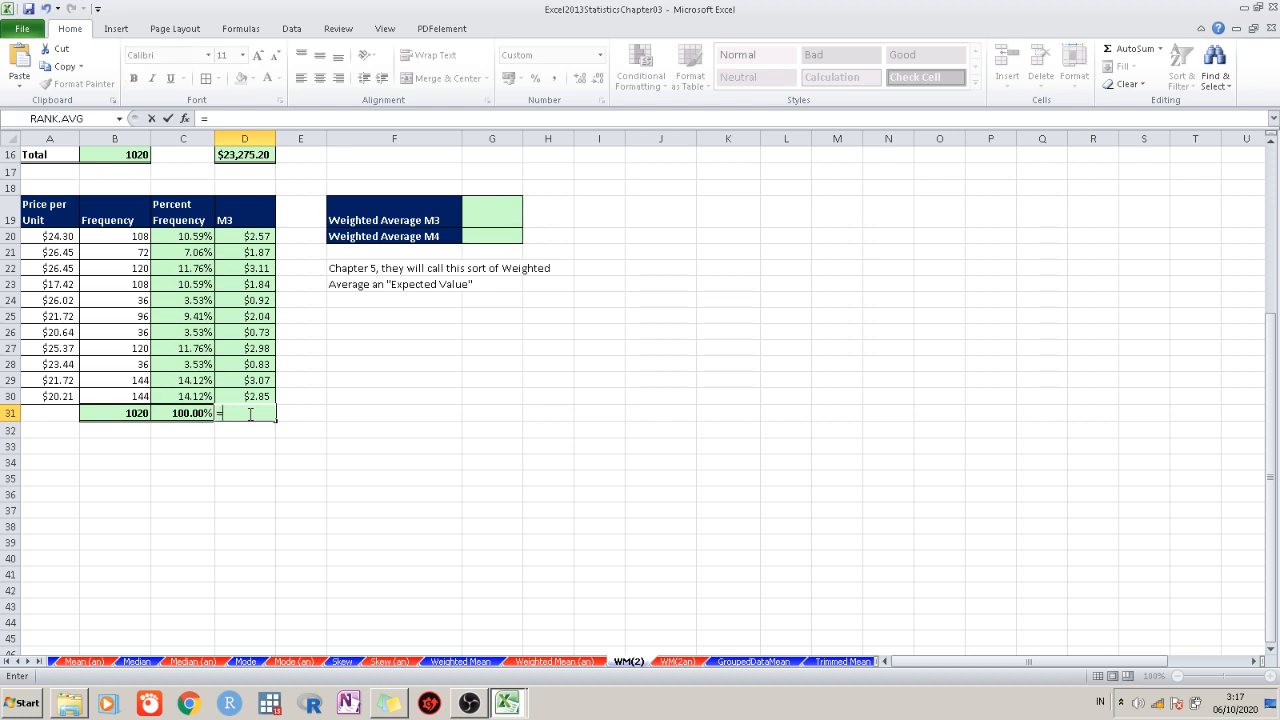
key(BackSpace)
click(246, 494)
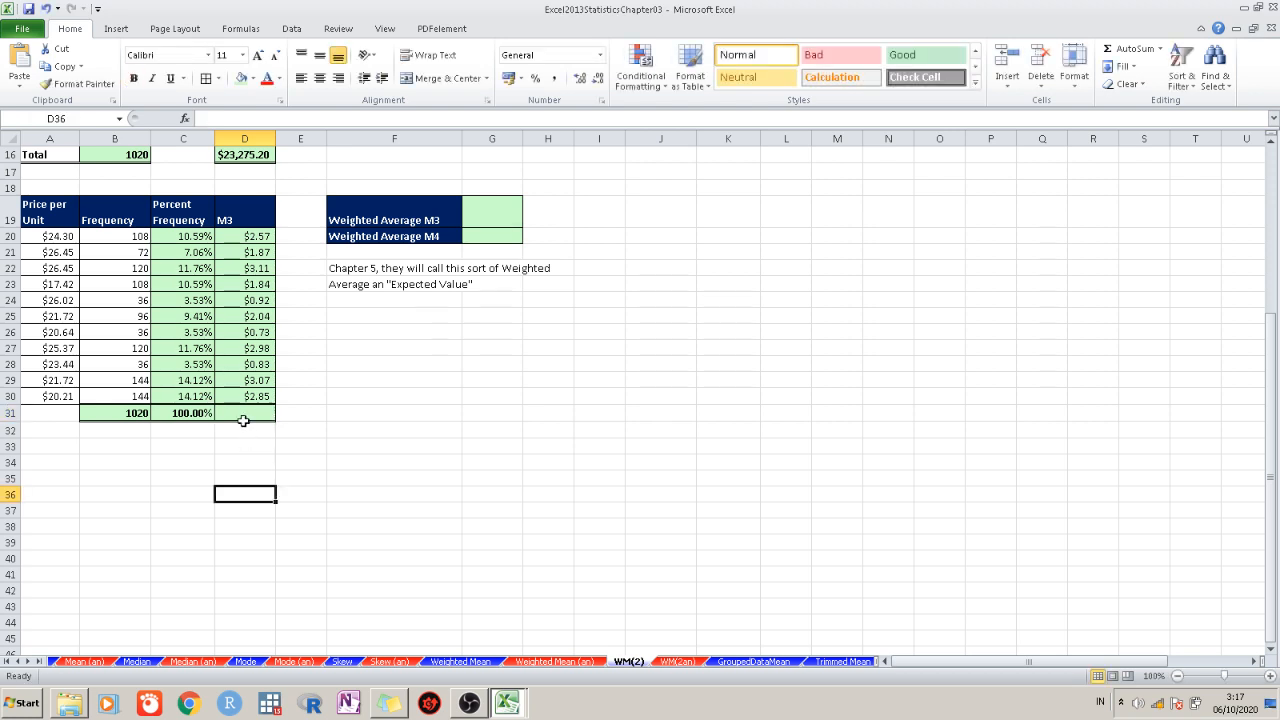
click(242, 413)
key(alt+equal)
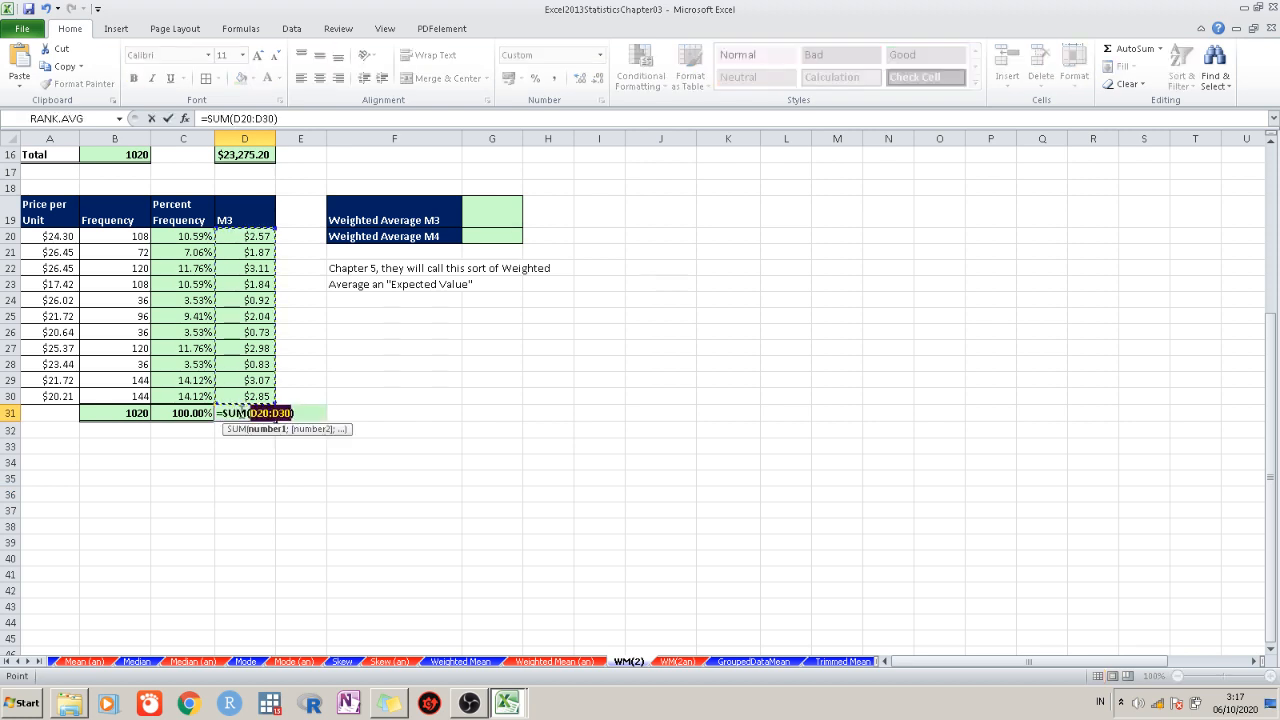
key(Return)
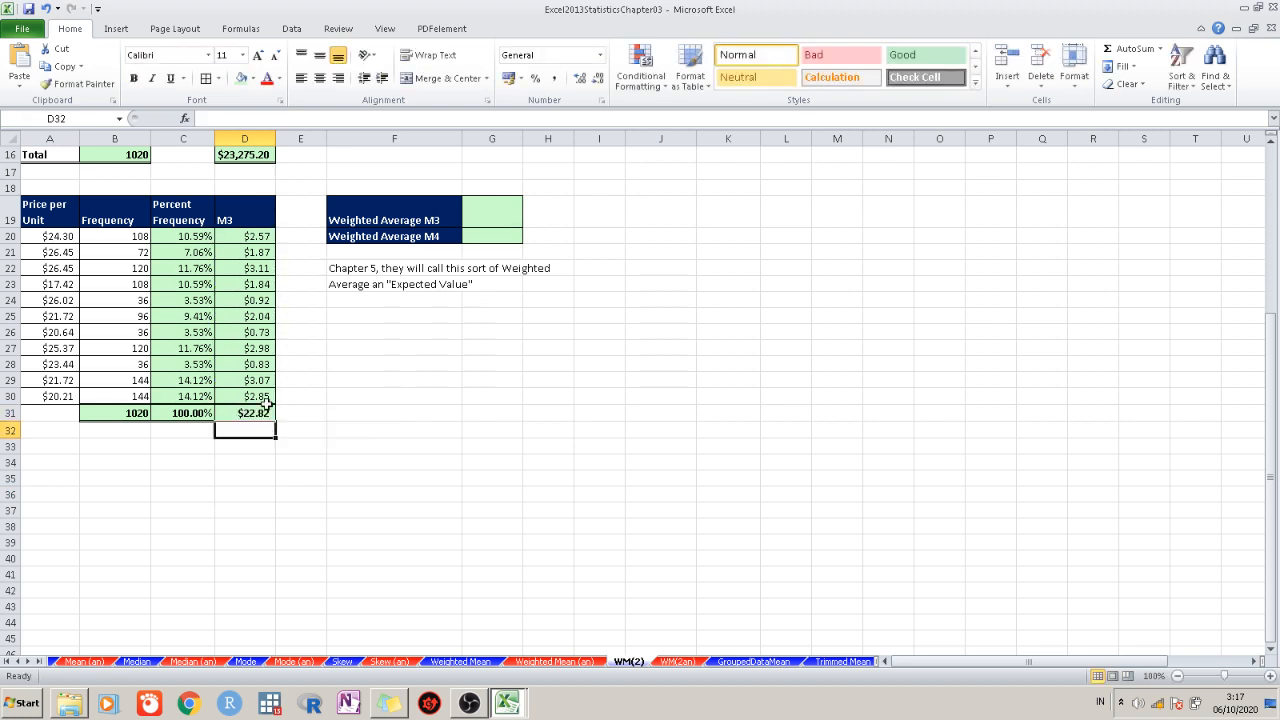
click(266, 400)
click(221, 413)
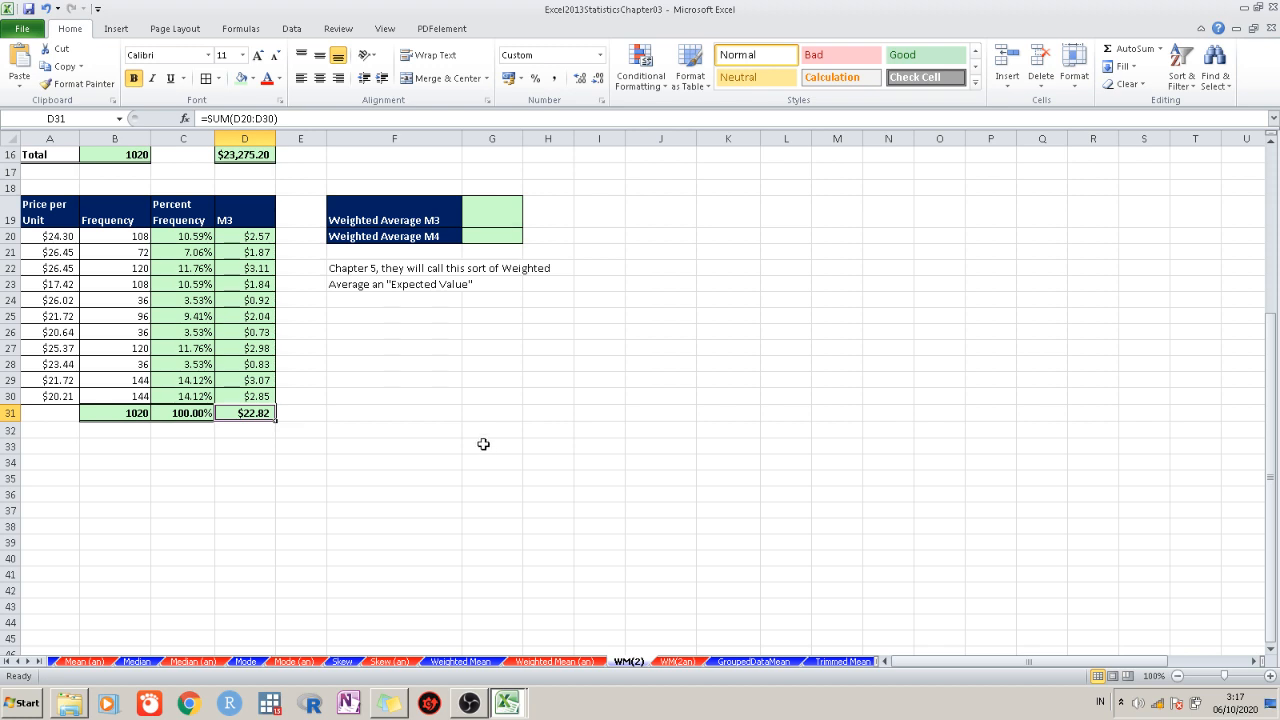
click(362, 455)
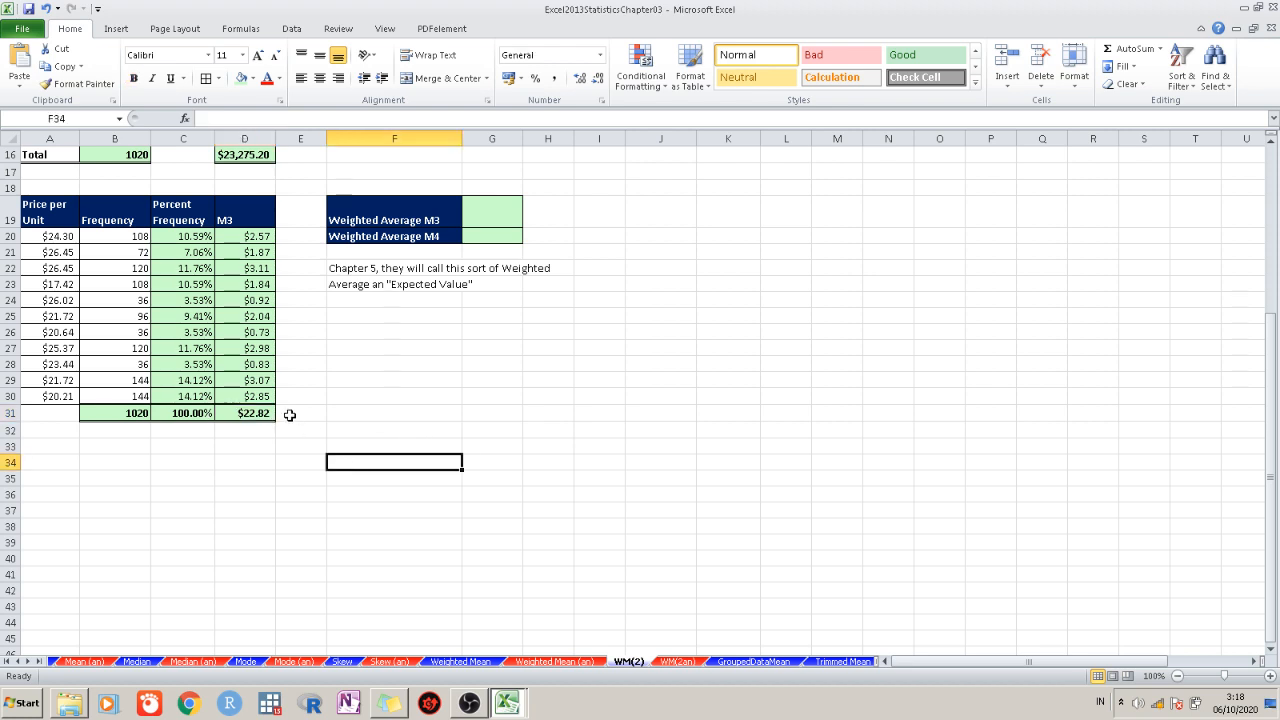
click(256, 413)
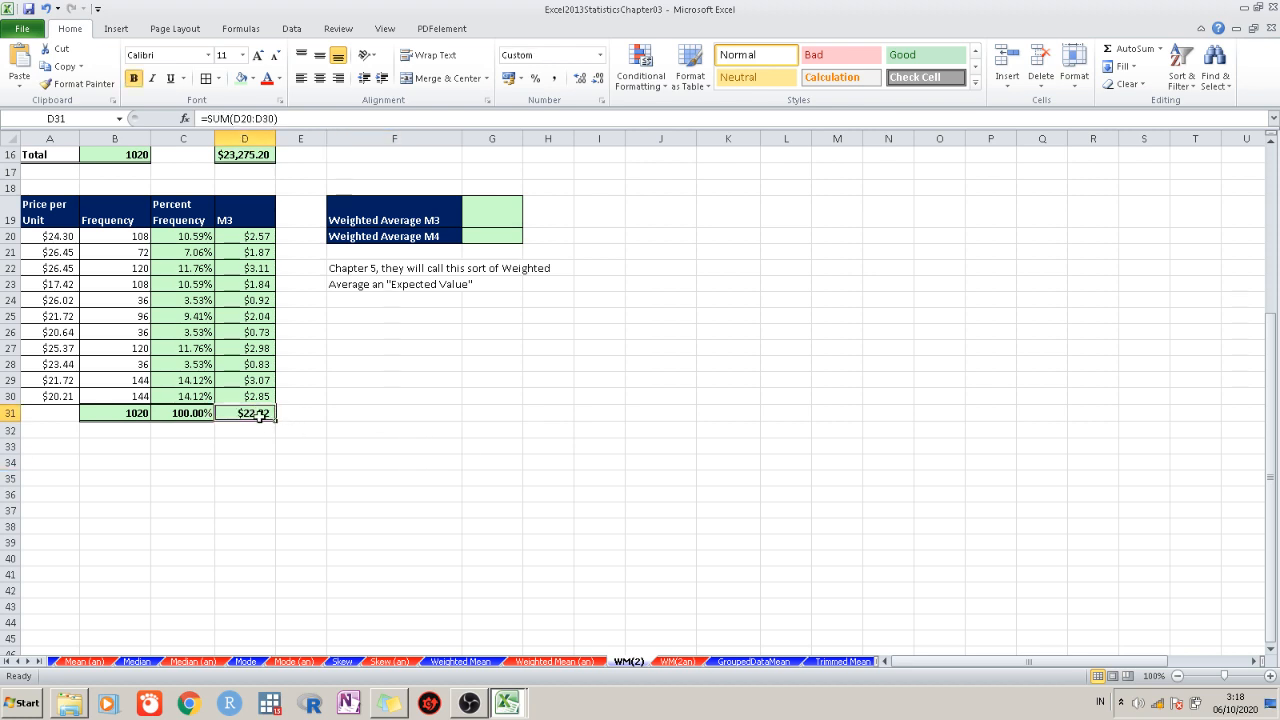
click(495, 215)
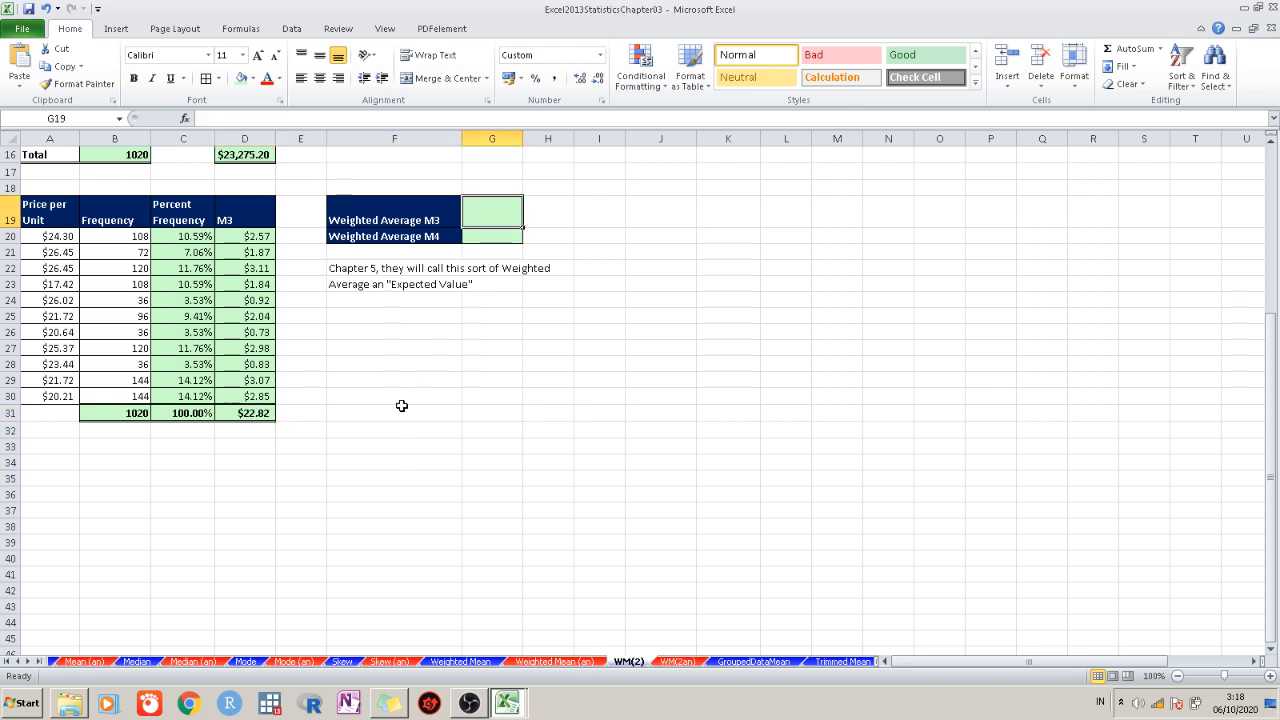
click(240, 420)
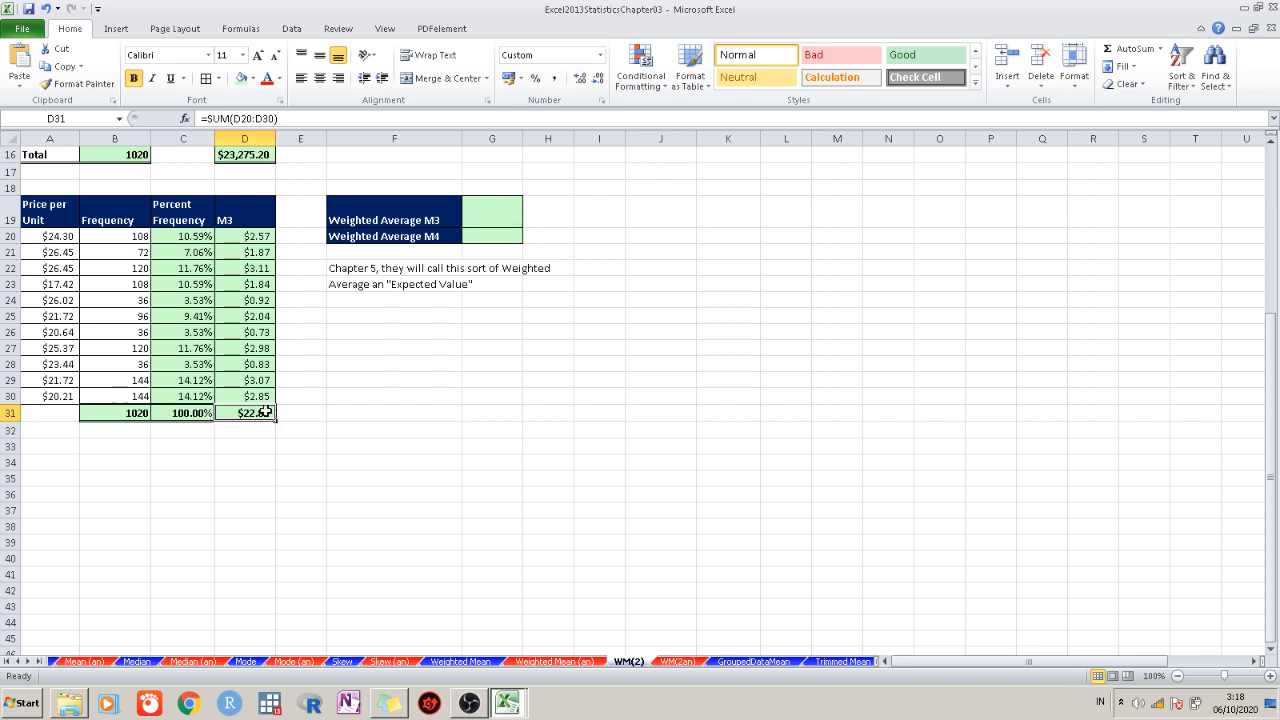
click(341, 409)
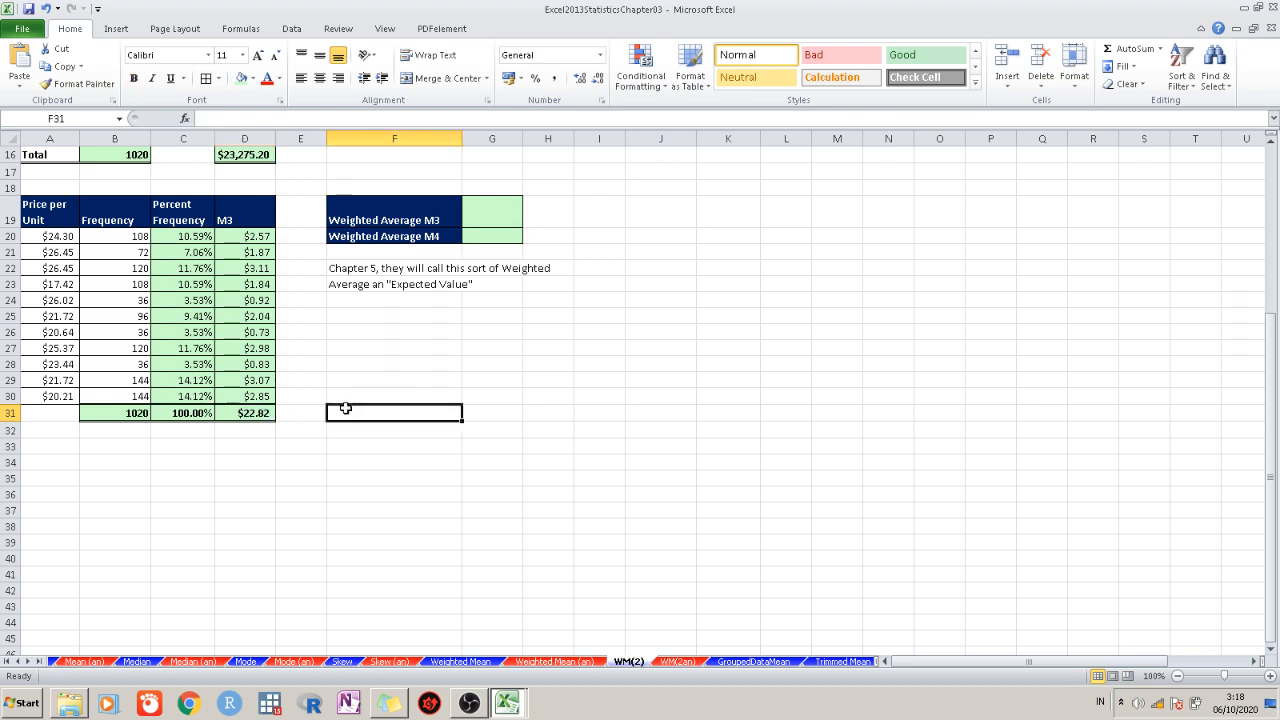
double_click(436, 409)
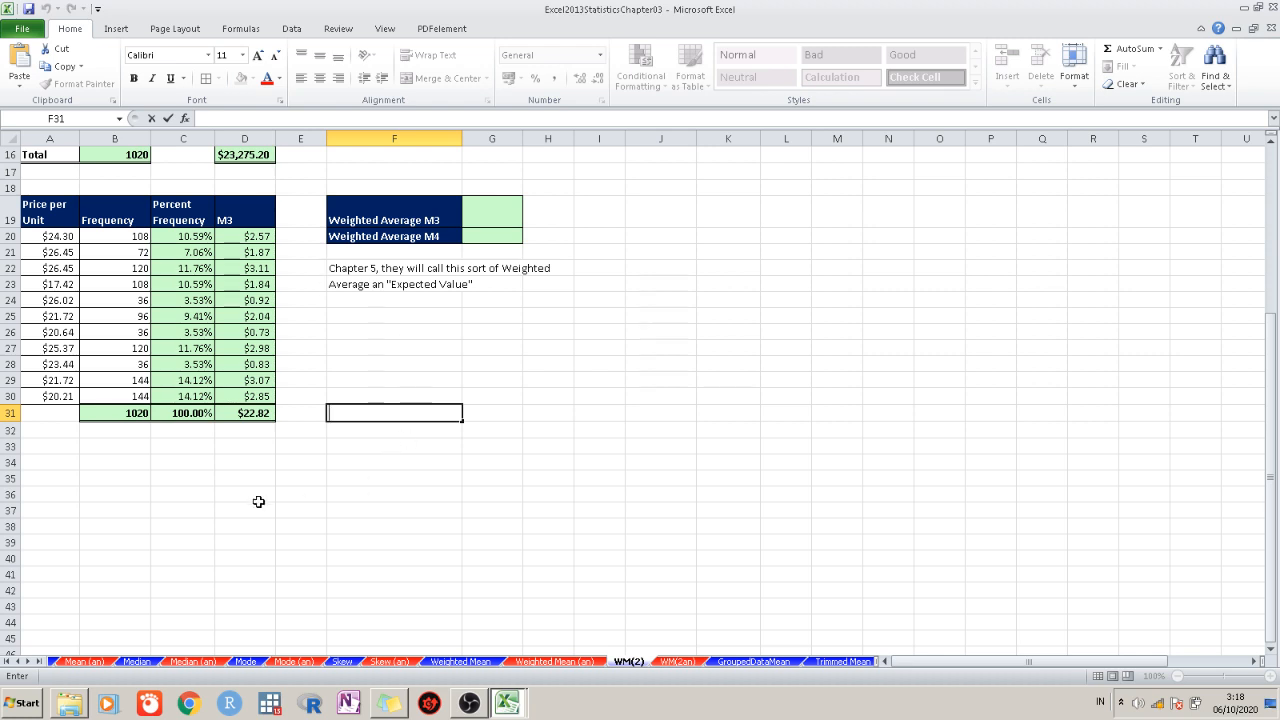
Multiply the first price per unit by its frequency in E20 with =A20*B20
double_click(307, 211)
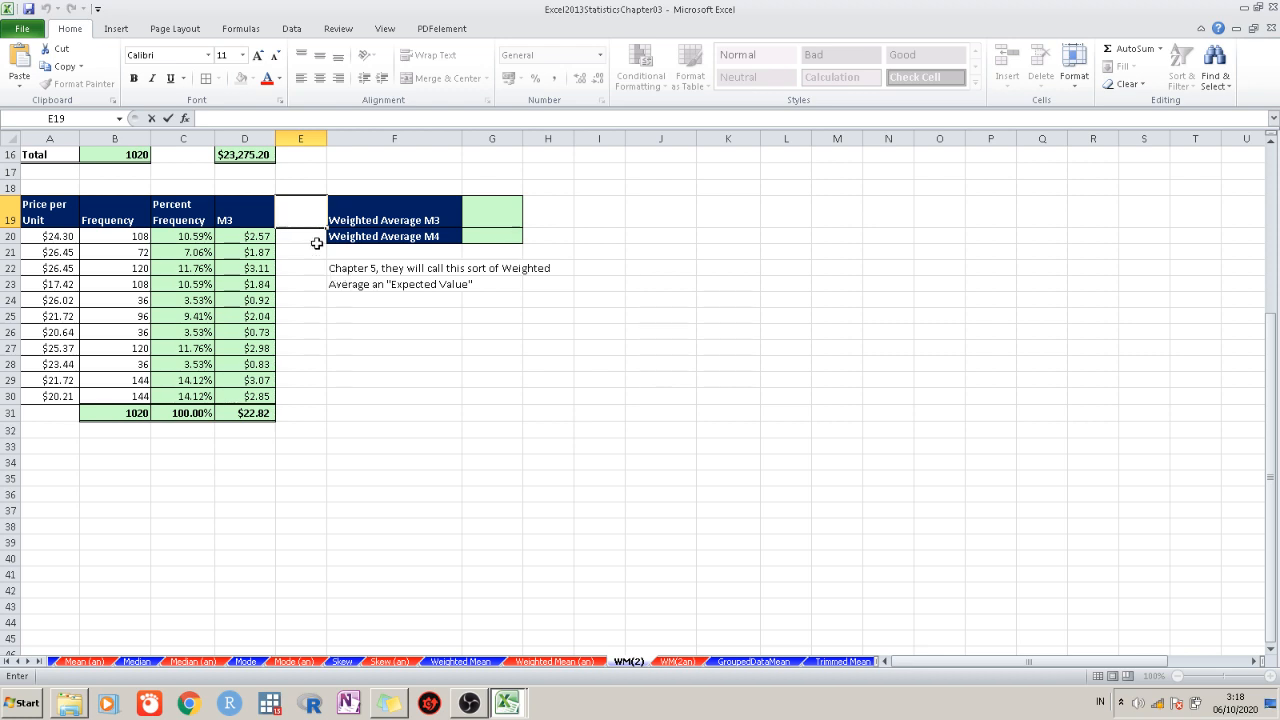
click(311, 233)
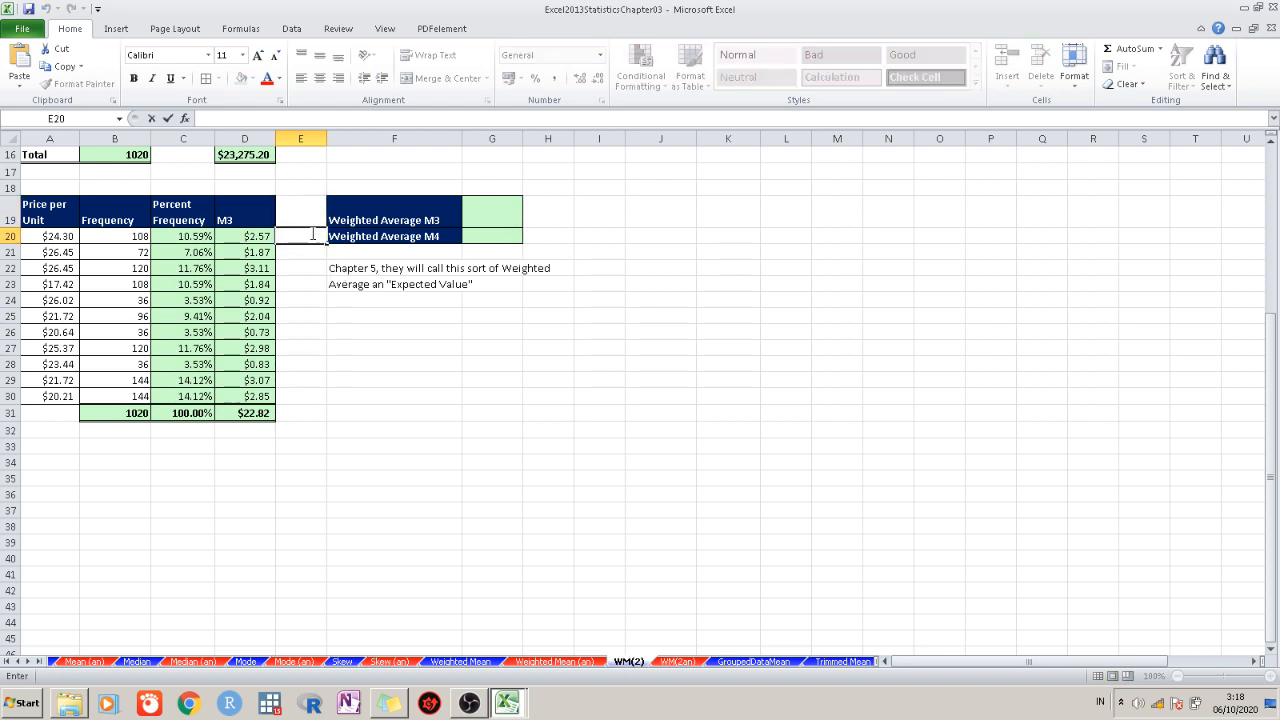
text(=)
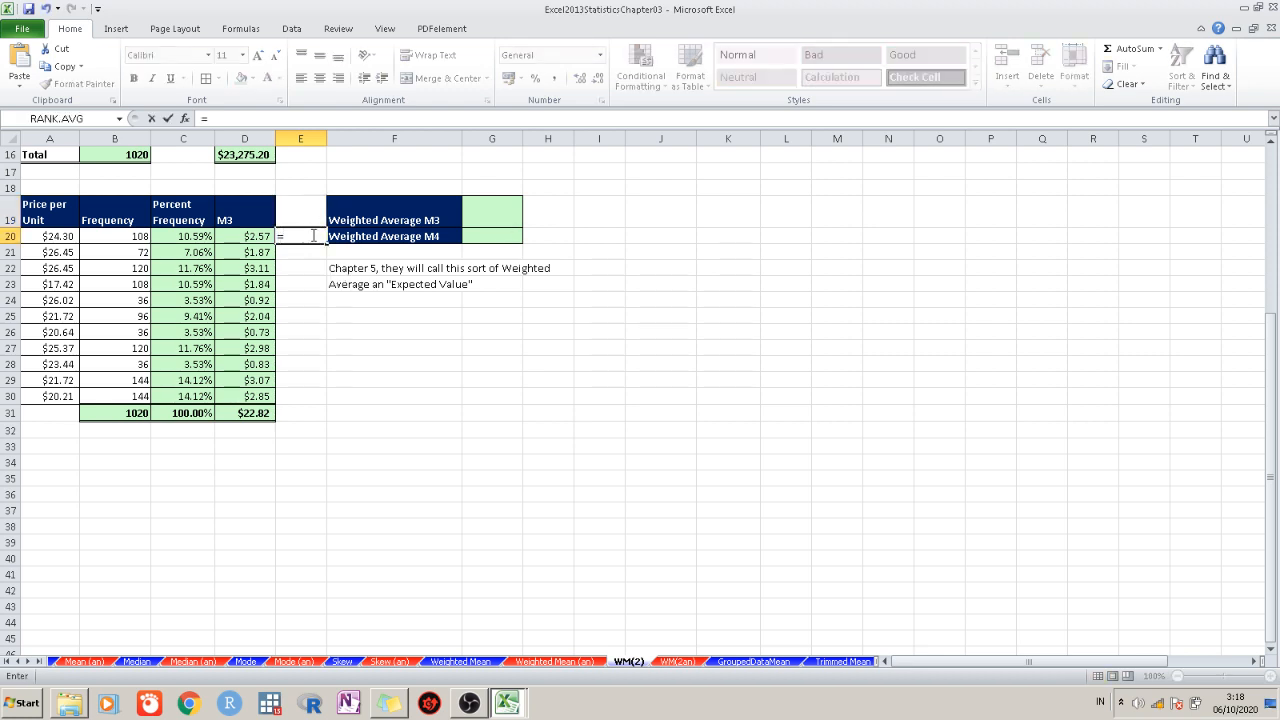
click(37, 245)
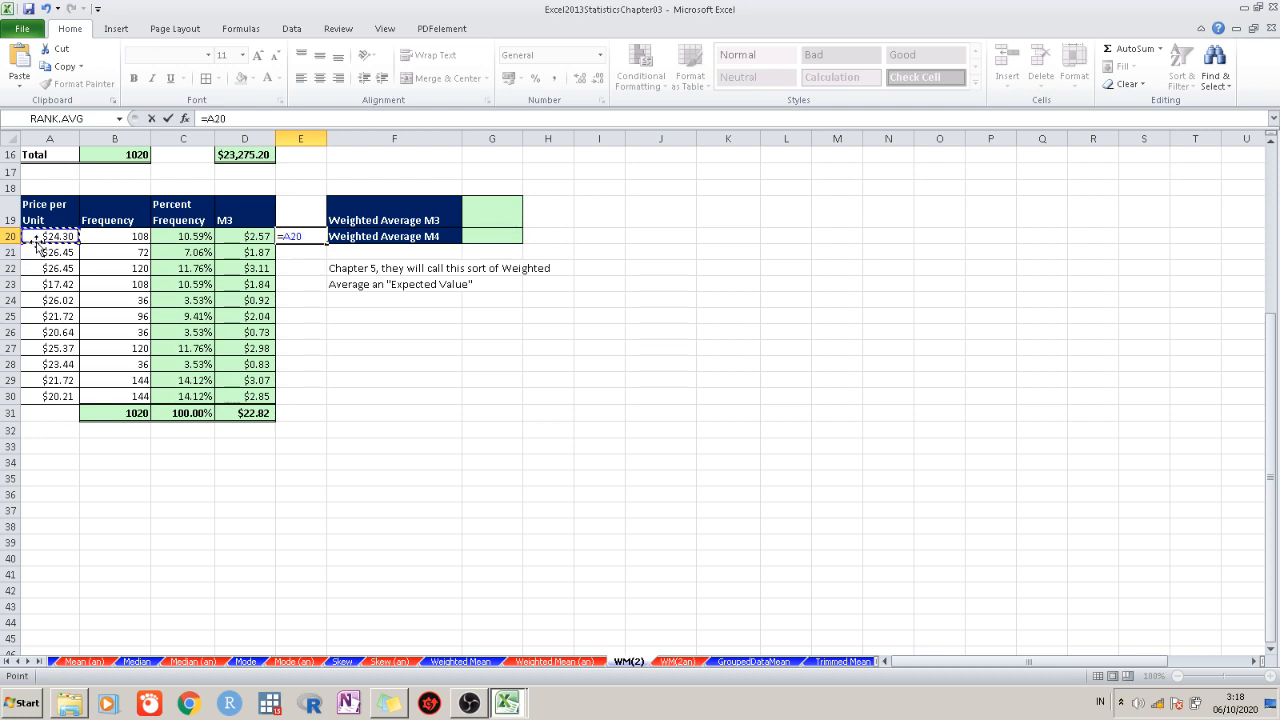
text(*)
click(126, 236)
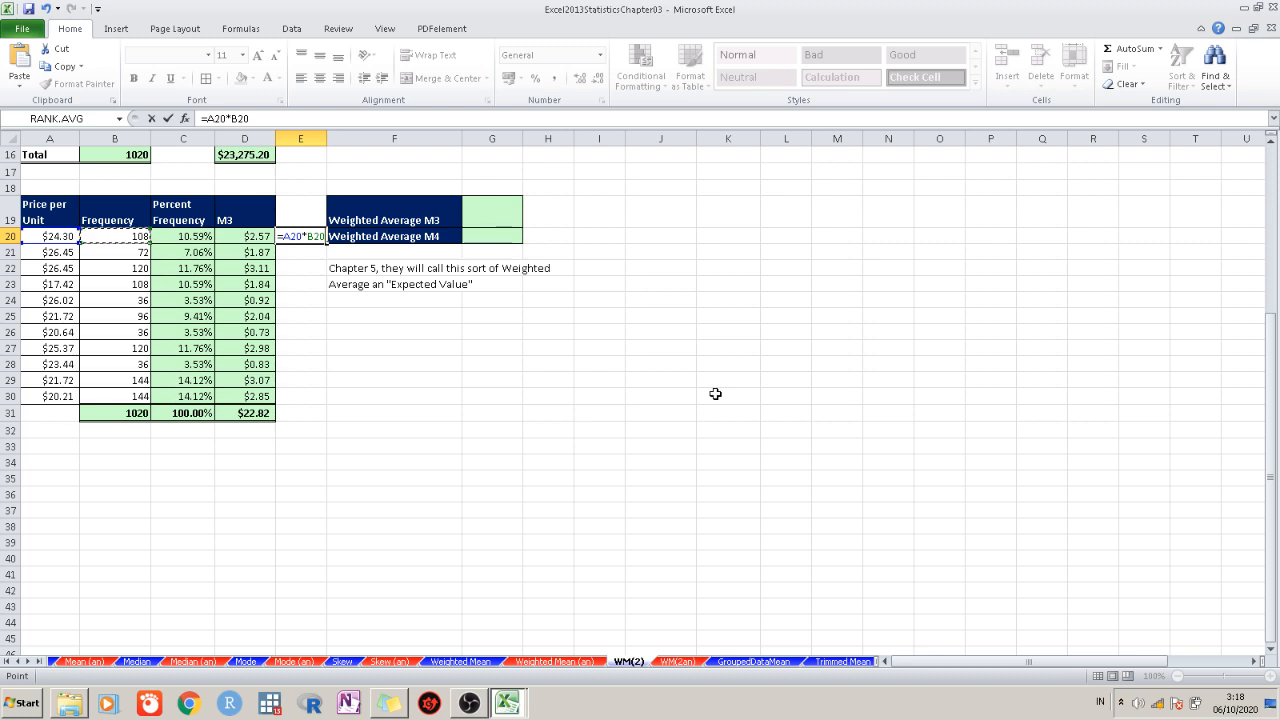
key(Return)
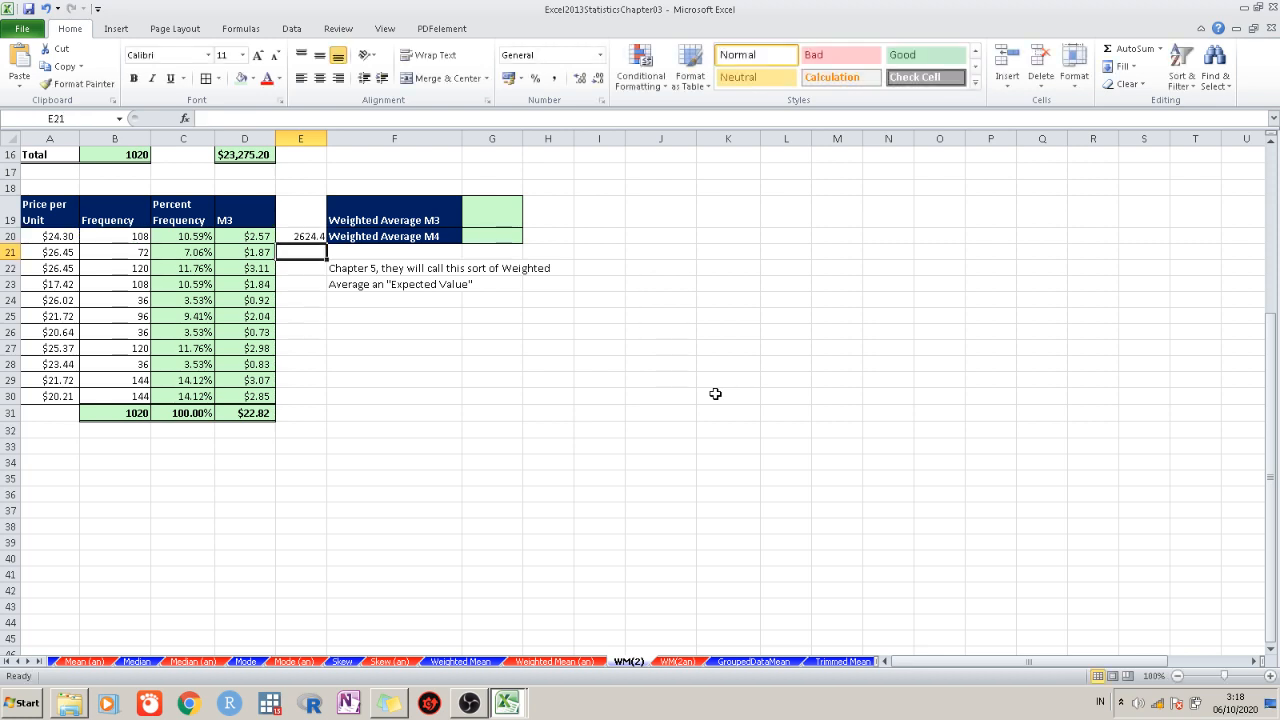
Fill the price-times-frequency formula from E20 down through E30
click(306, 232)
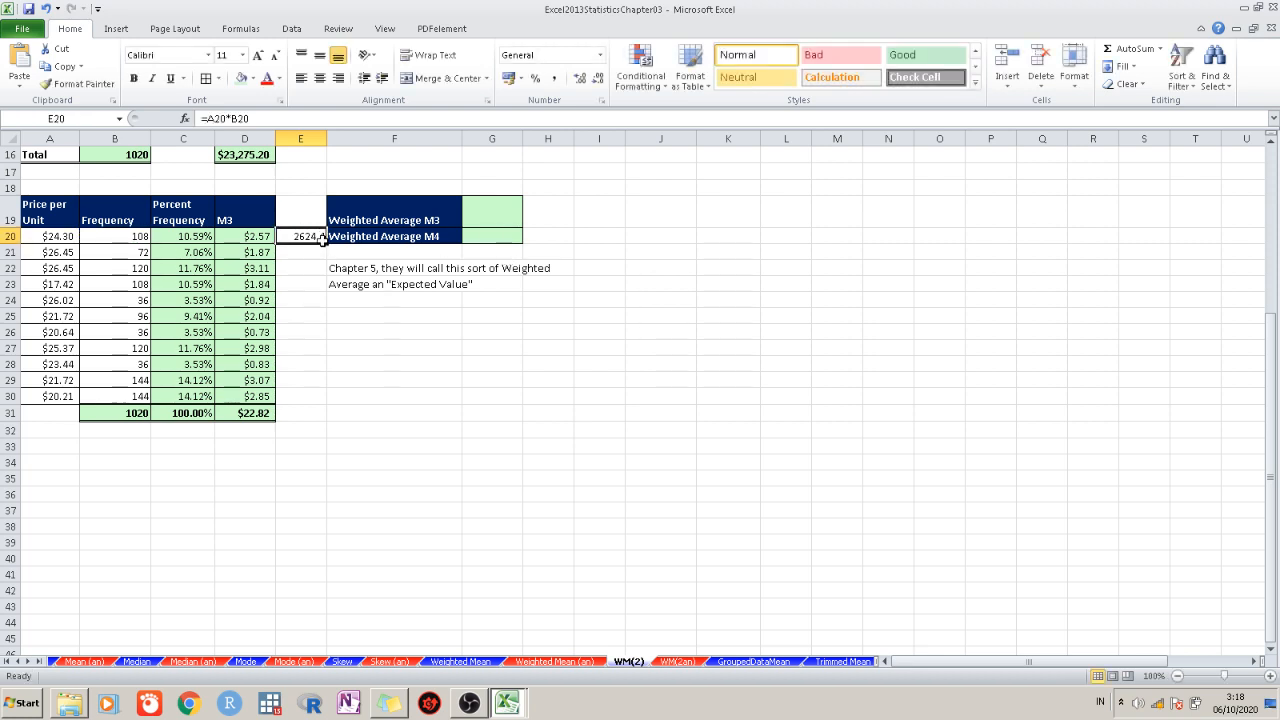
drag(322, 240, 321, 251)
click(324, 345)
click(291, 220)
click(303, 236)
drag(326, 244, 339, 399)
click(387, 402)
click(590, 482)
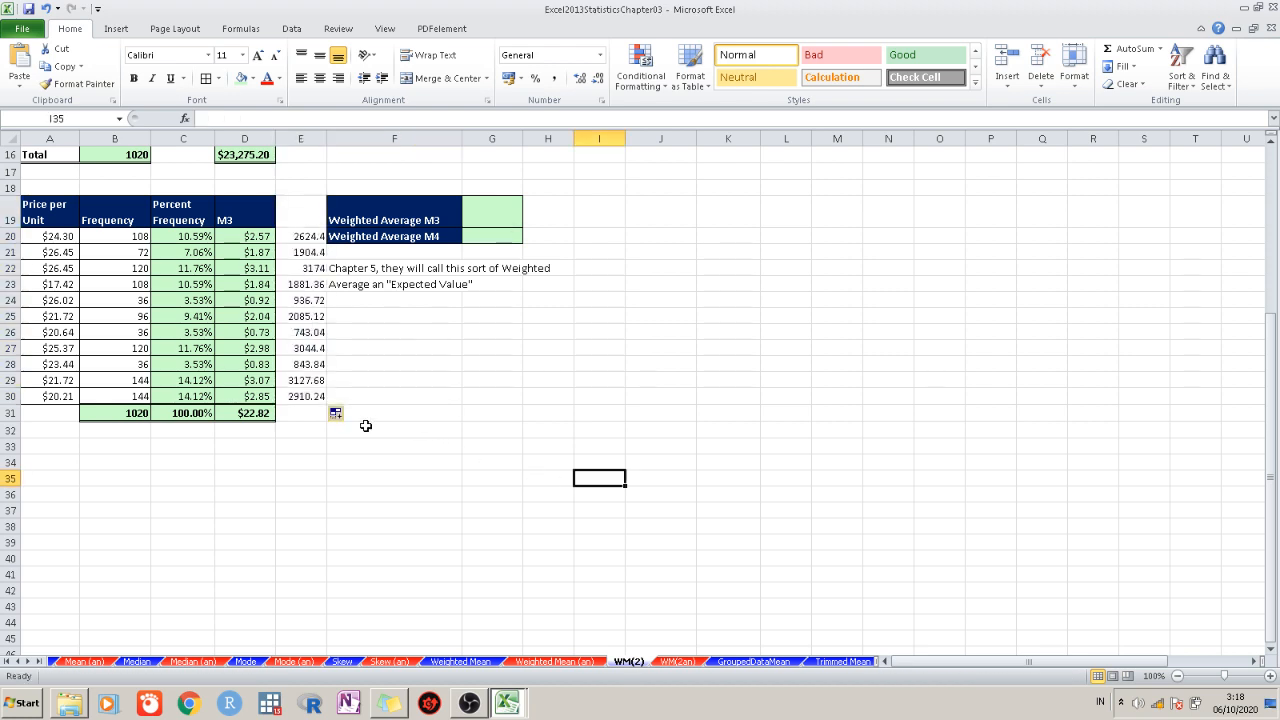
Sum the price-times-frequency products in E31 with AutoSum
click(312, 413)
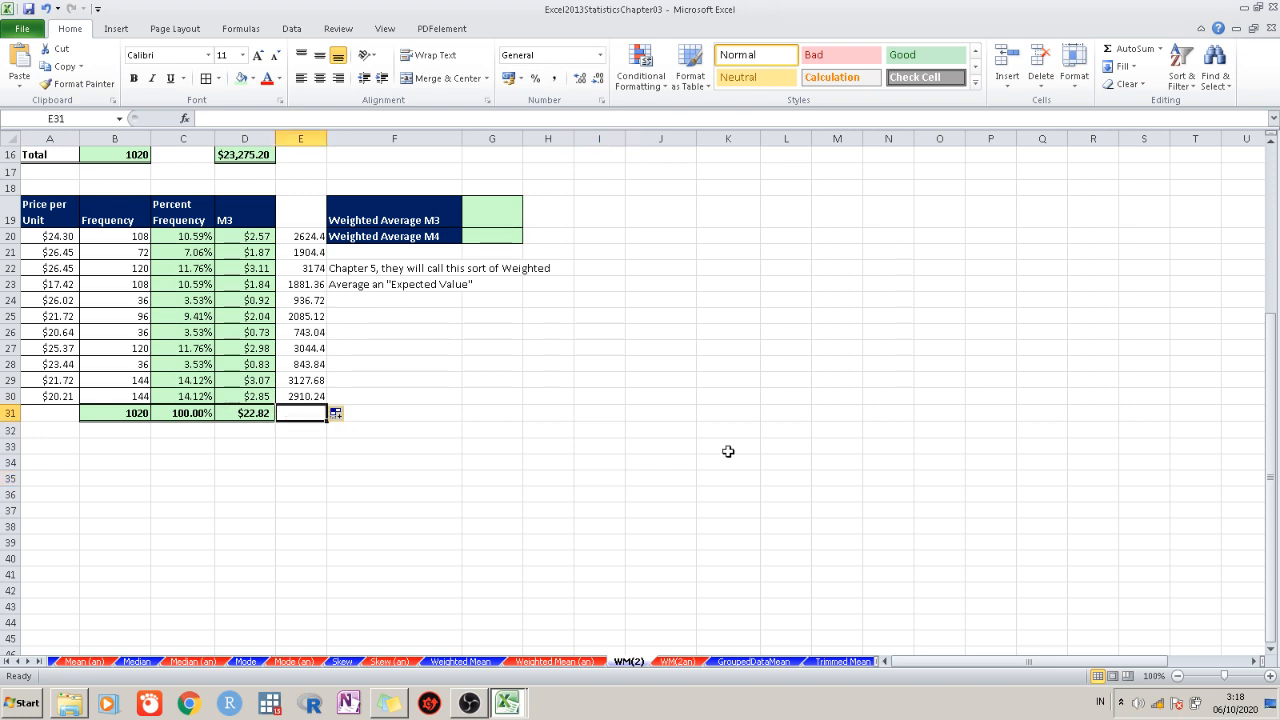
key(alt+equal)
key(Return)
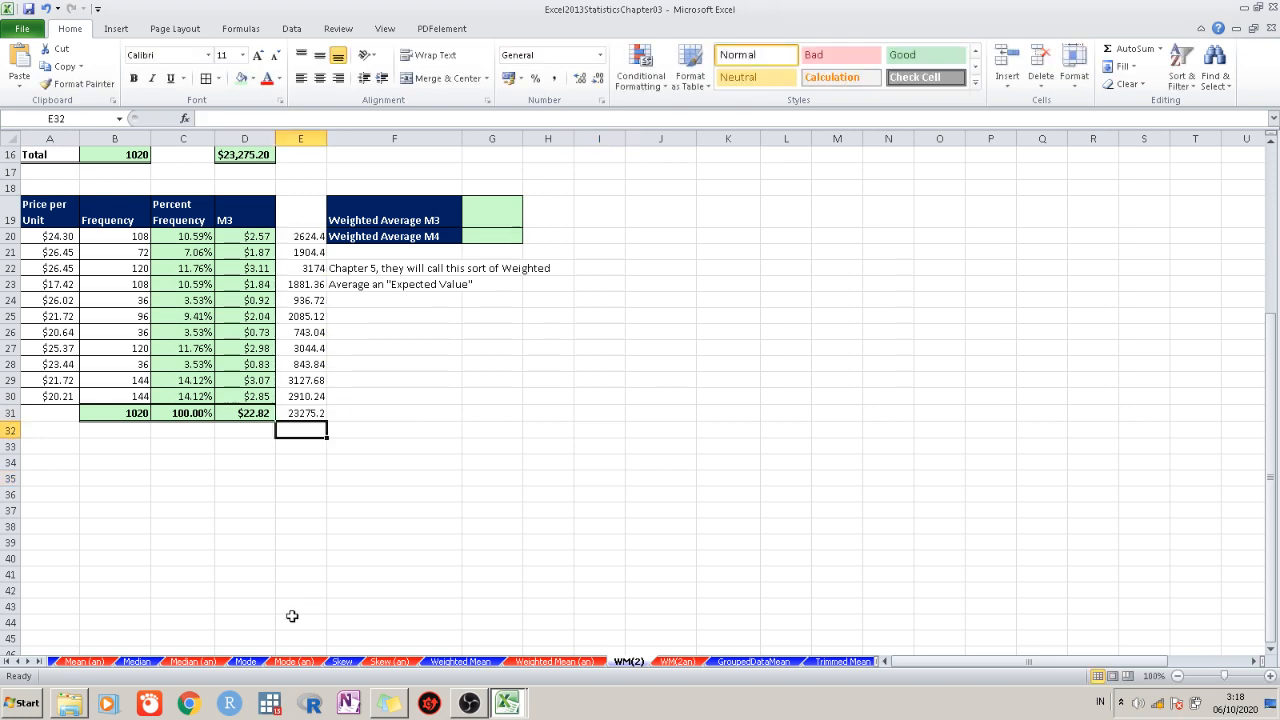
click(366, 477)
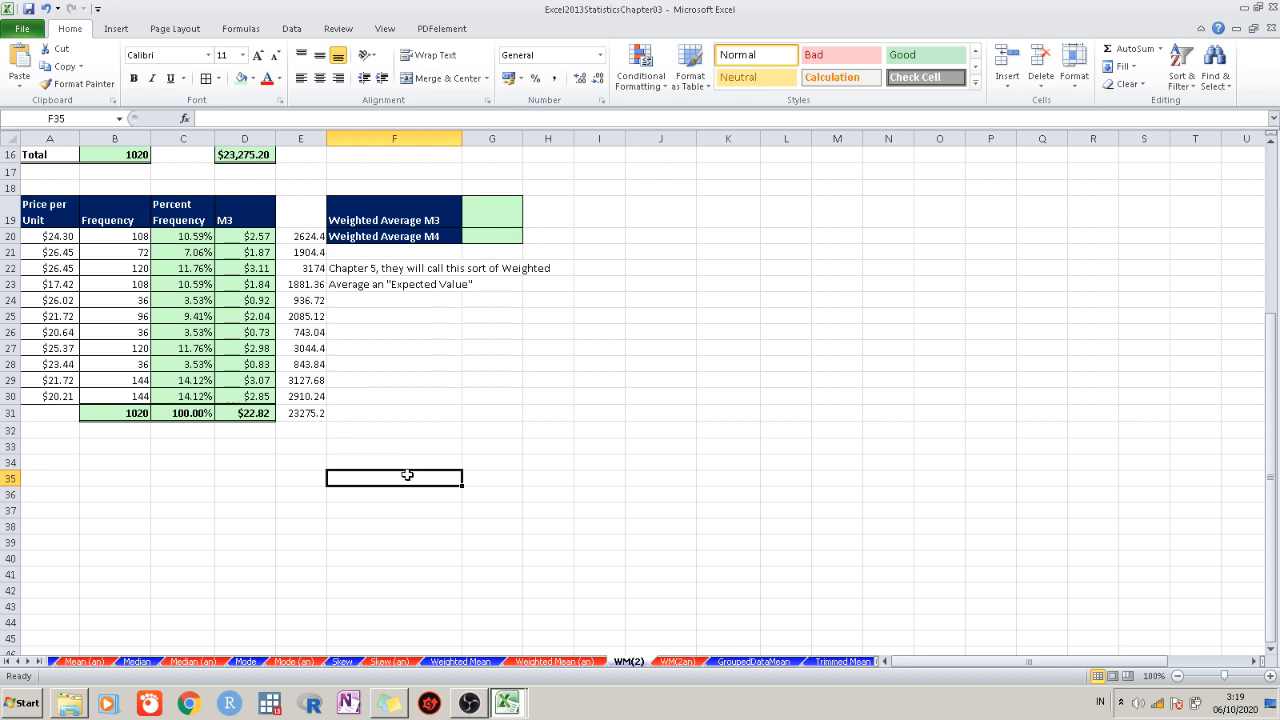
Link the Weighted Average M3 cell G19 to the M3 column total with =D31
click(256, 410)
double_click(498, 220)
text(=)
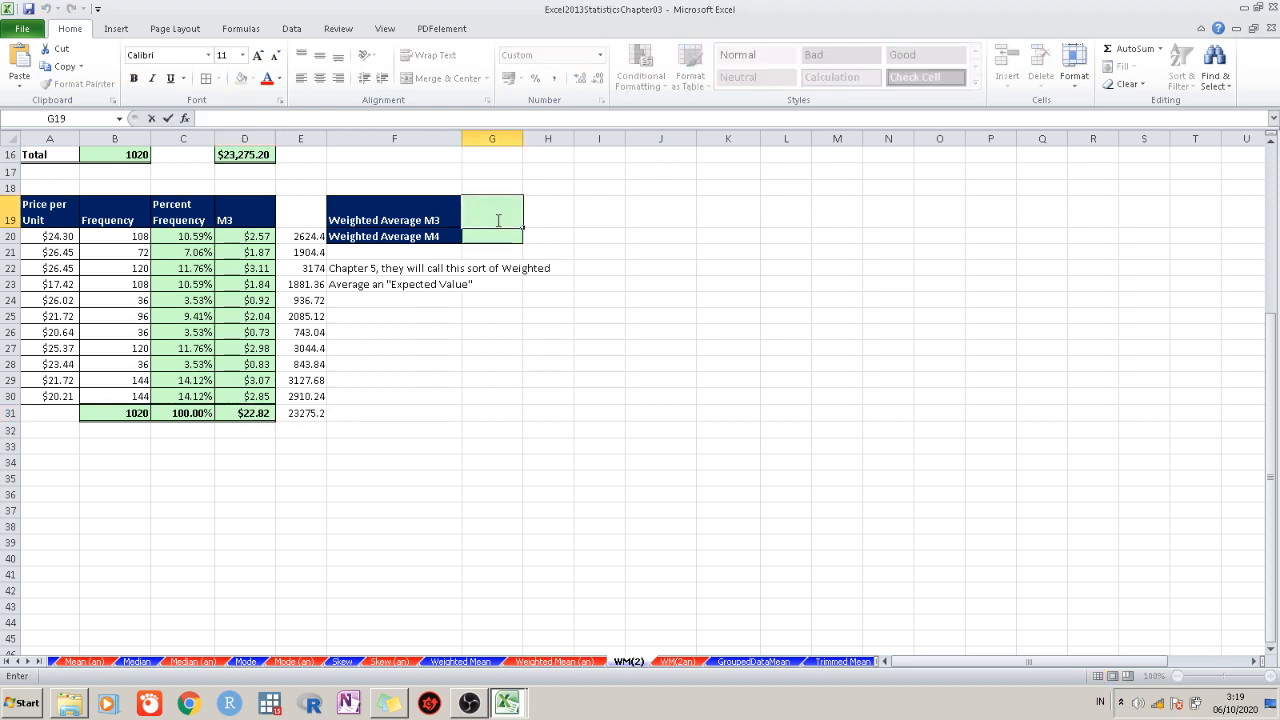
click(257, 410)
key(Return)
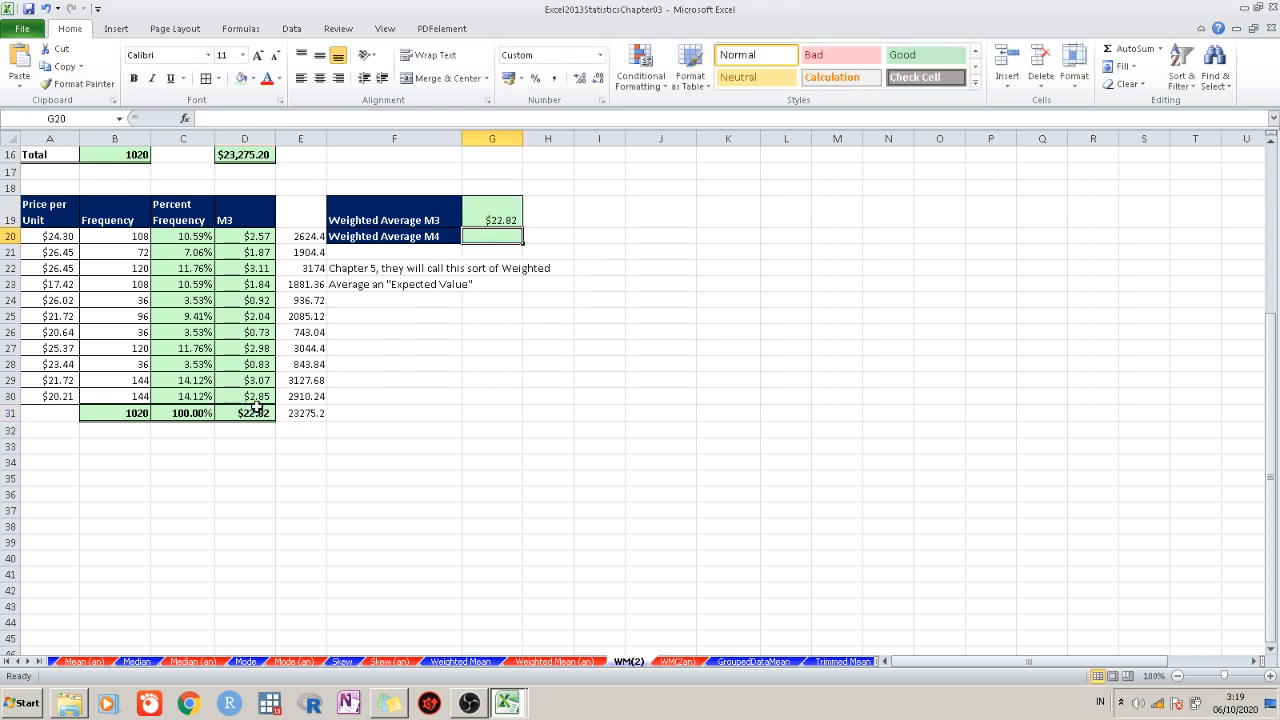
Calculate Weighted Average M4 in G20 by dividing the product total by the total frequency with =E31/B31
double_click(476, 237)
text(=)
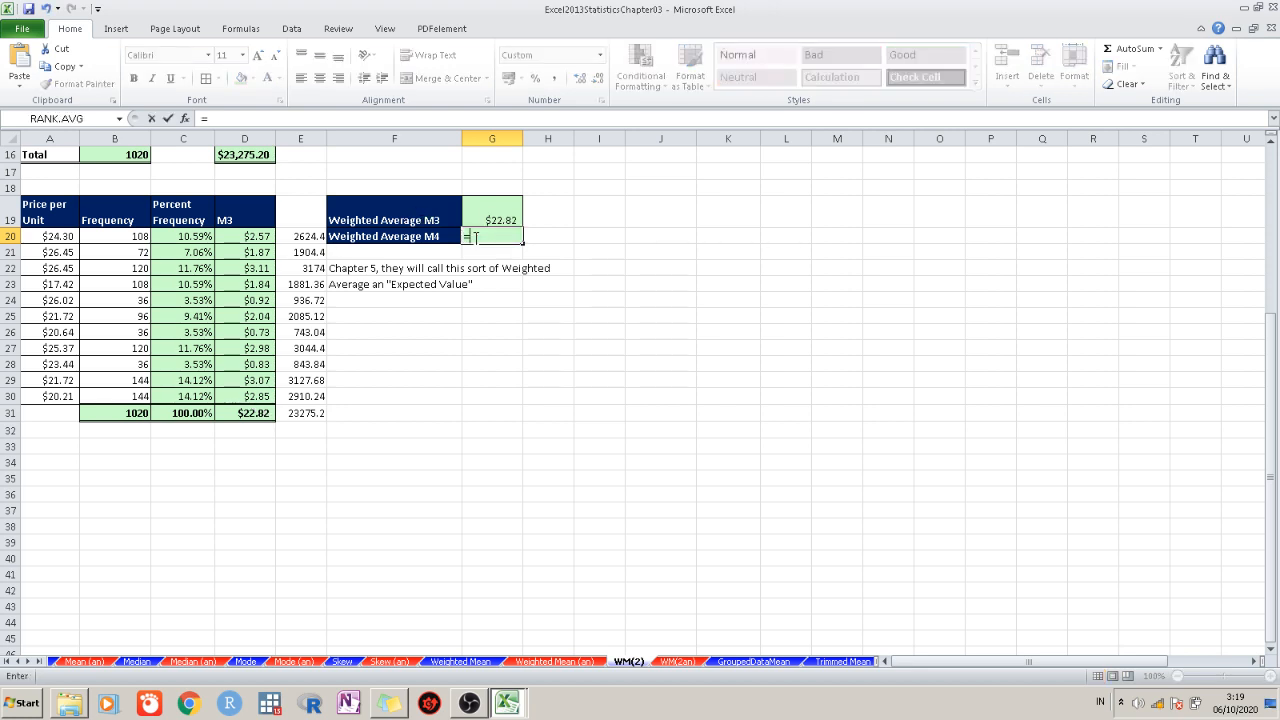
click(294, 414)
text(/)
click(146, 413)
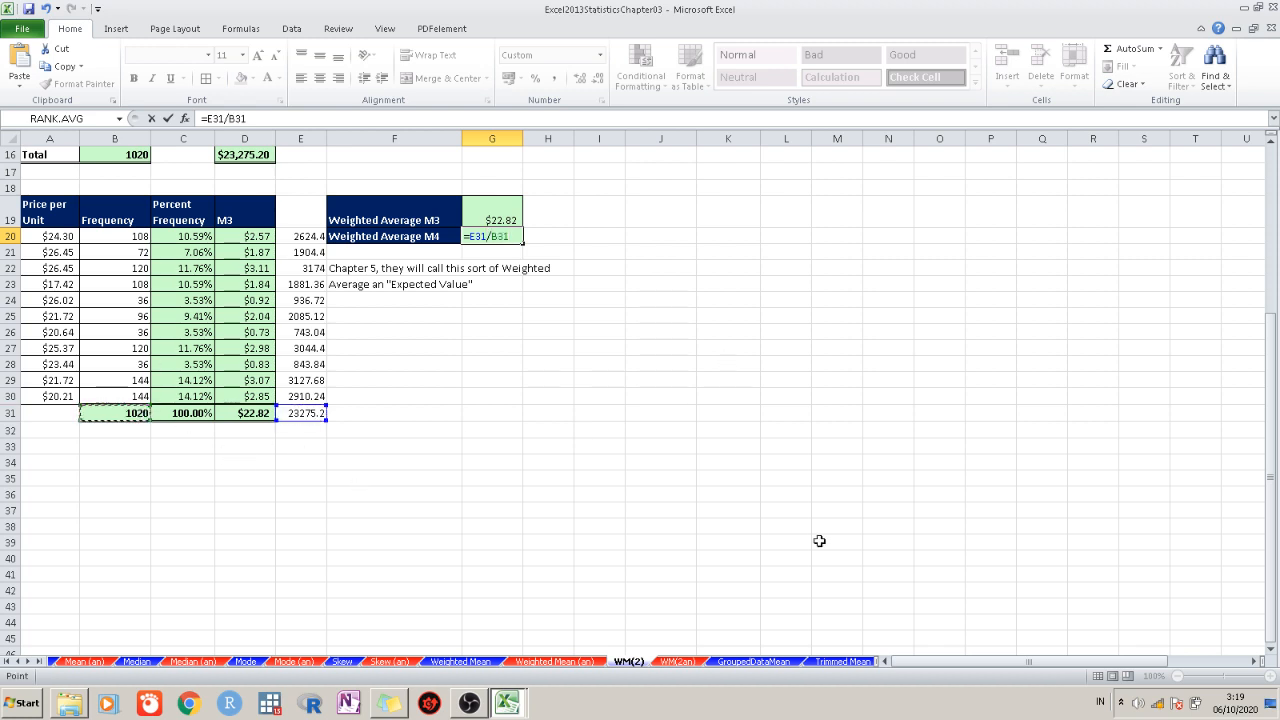
key(Return)
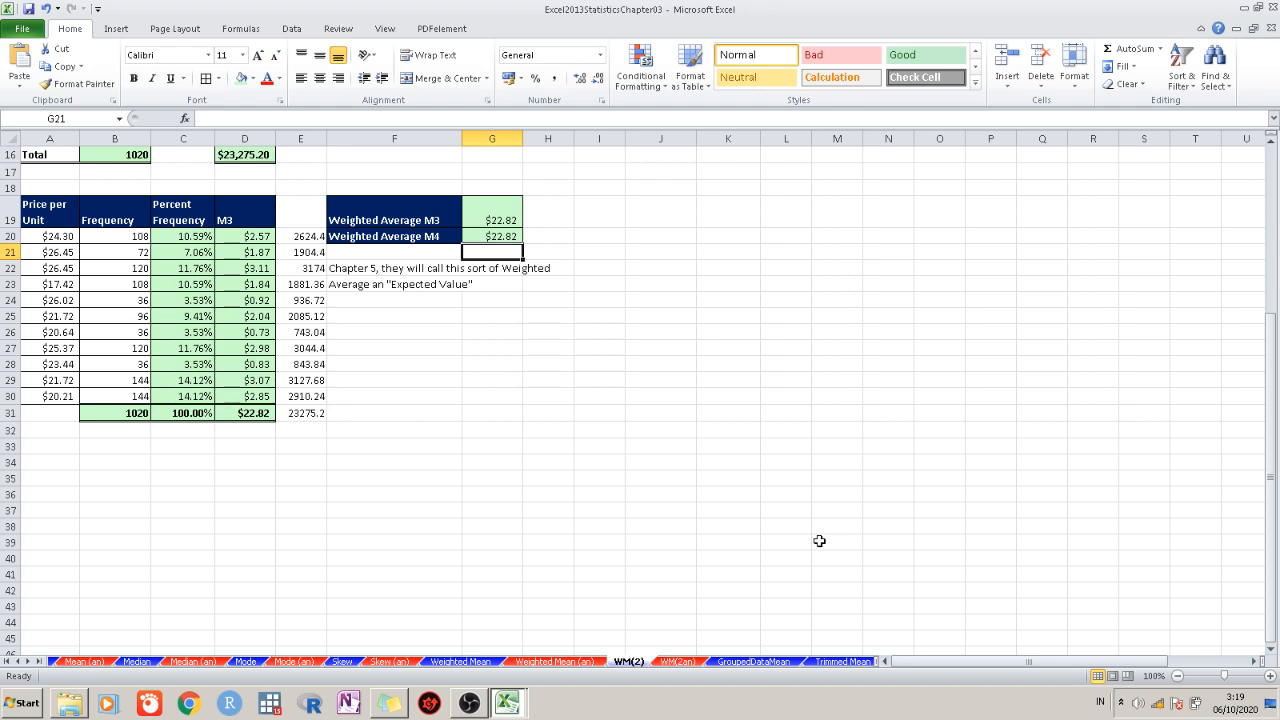
Return to the Topics sheet and follow its link to the Geometric Mean sheet
click(17, 662)
click(17, 662)
click(17, 662)
click(17, 662)
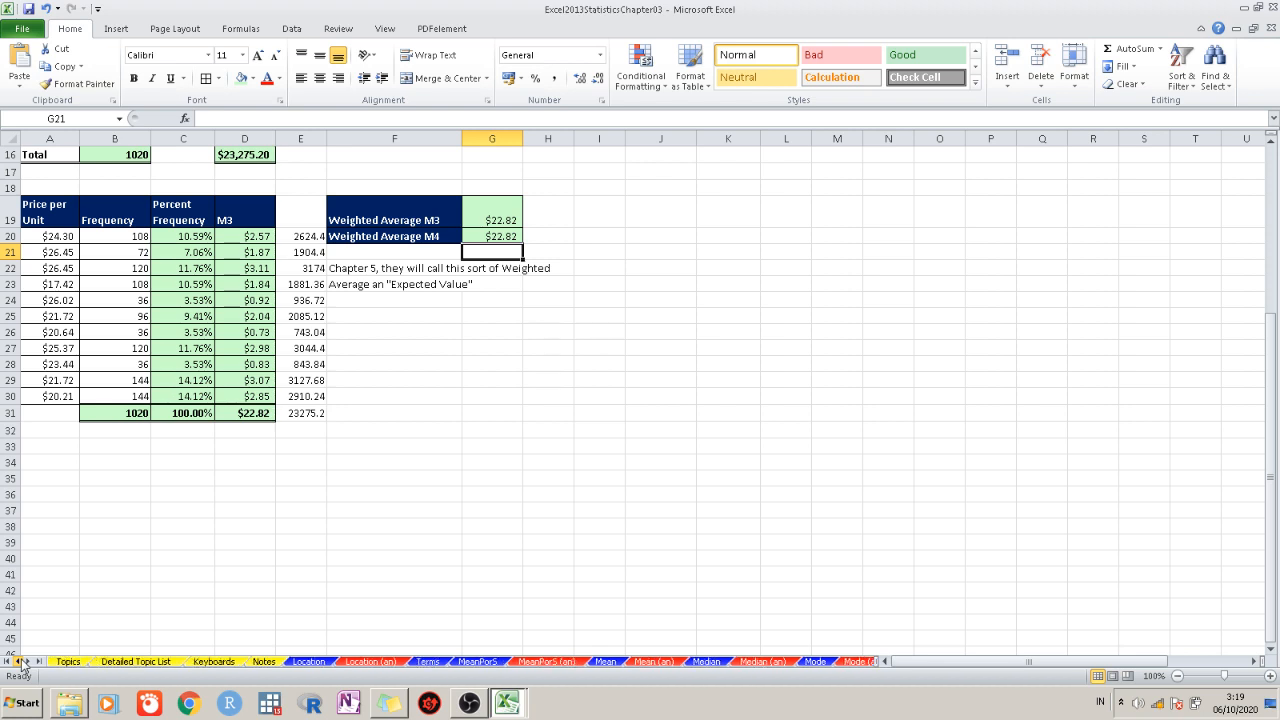
click(67, 662)
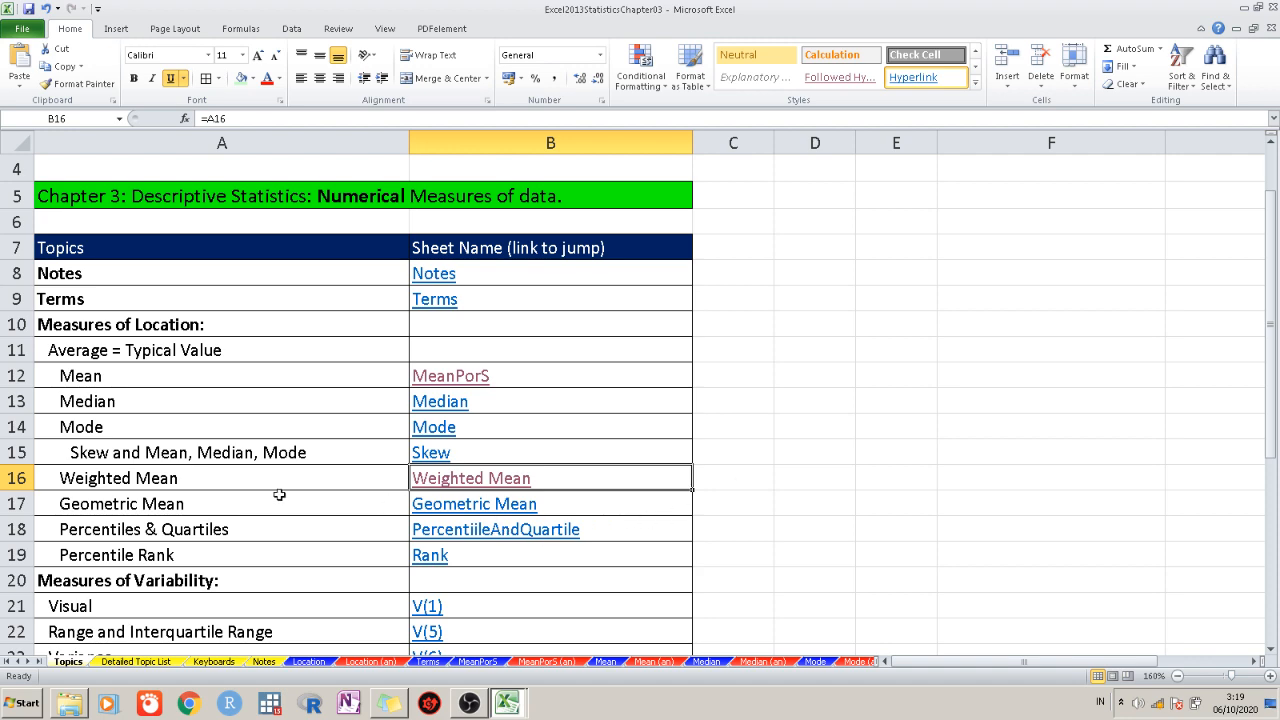
click(458, 503)
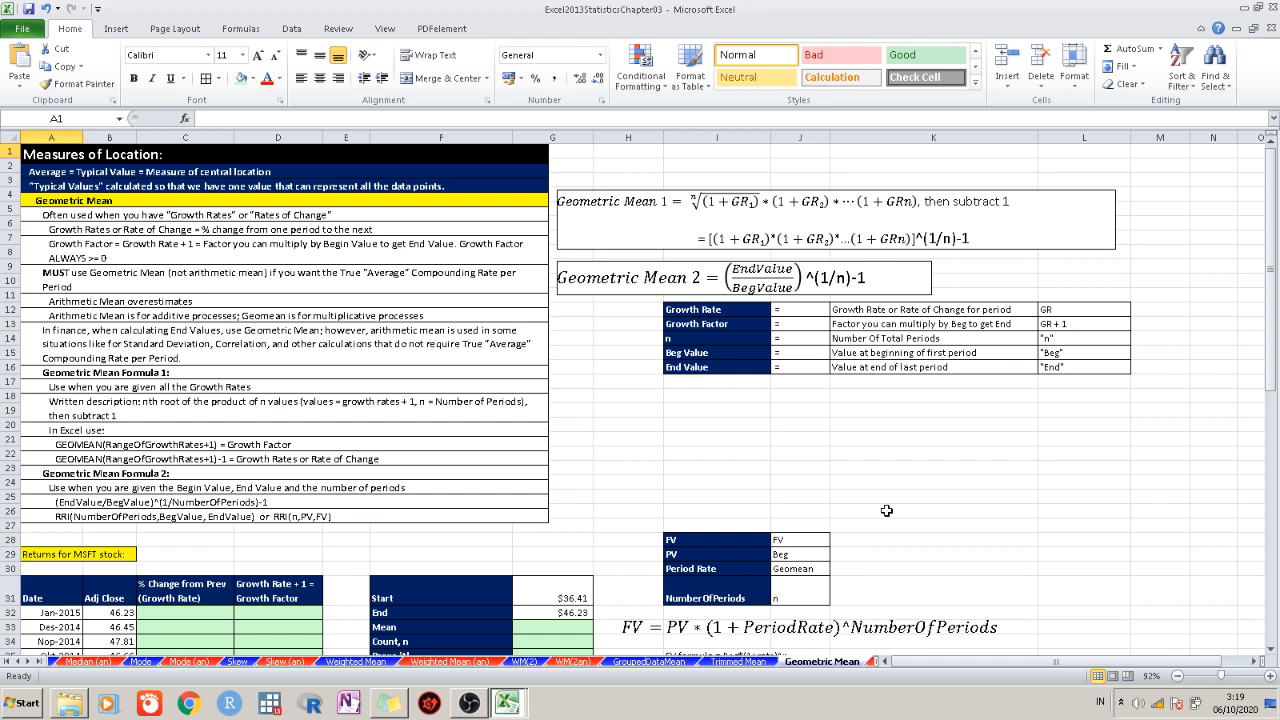
Review the geometric mean notes, both formulas and the MSFT stock returns tables on the sheet
scroll(886, 511, down, 2)
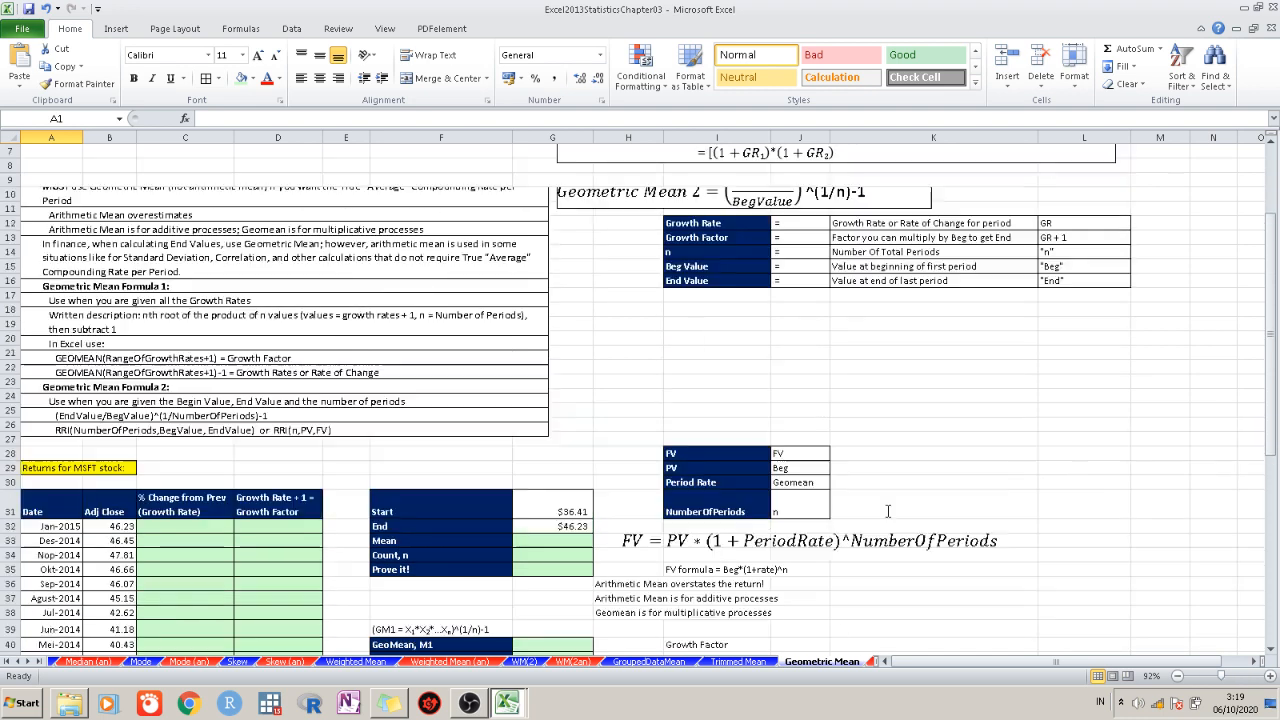
scroll(886, 511, up, 2)
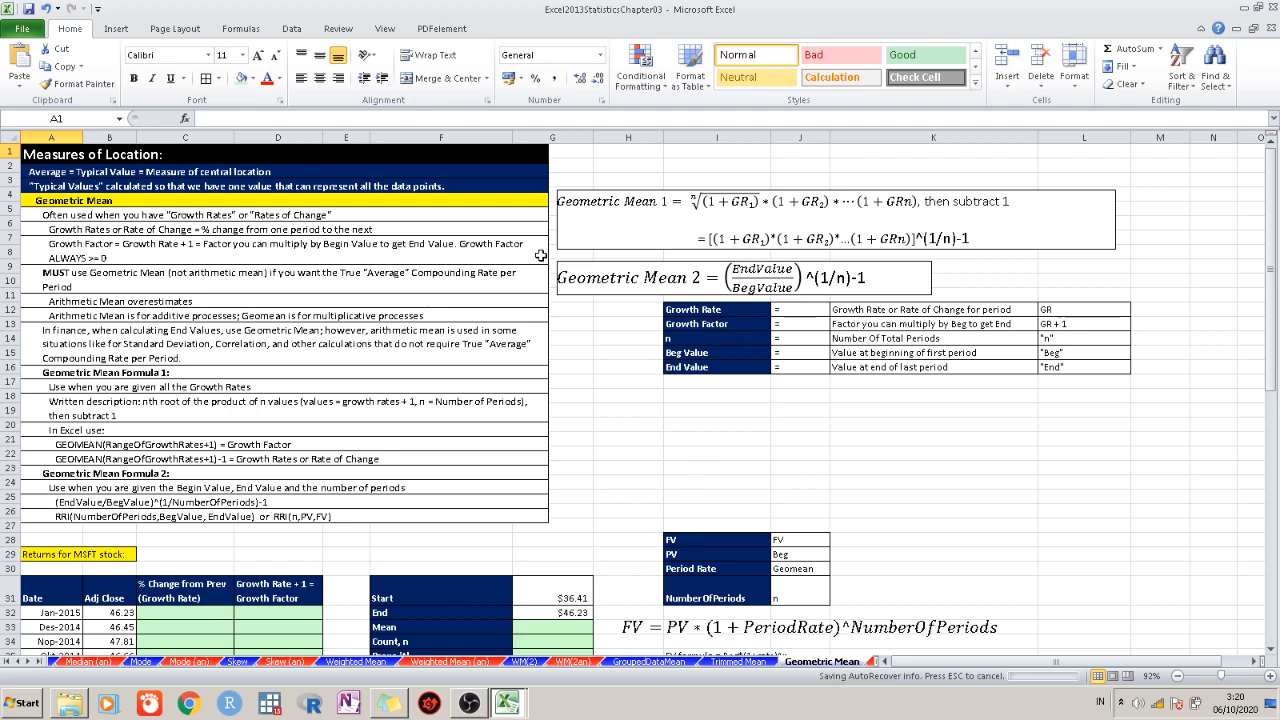
scroll(548, 272, down, 6)
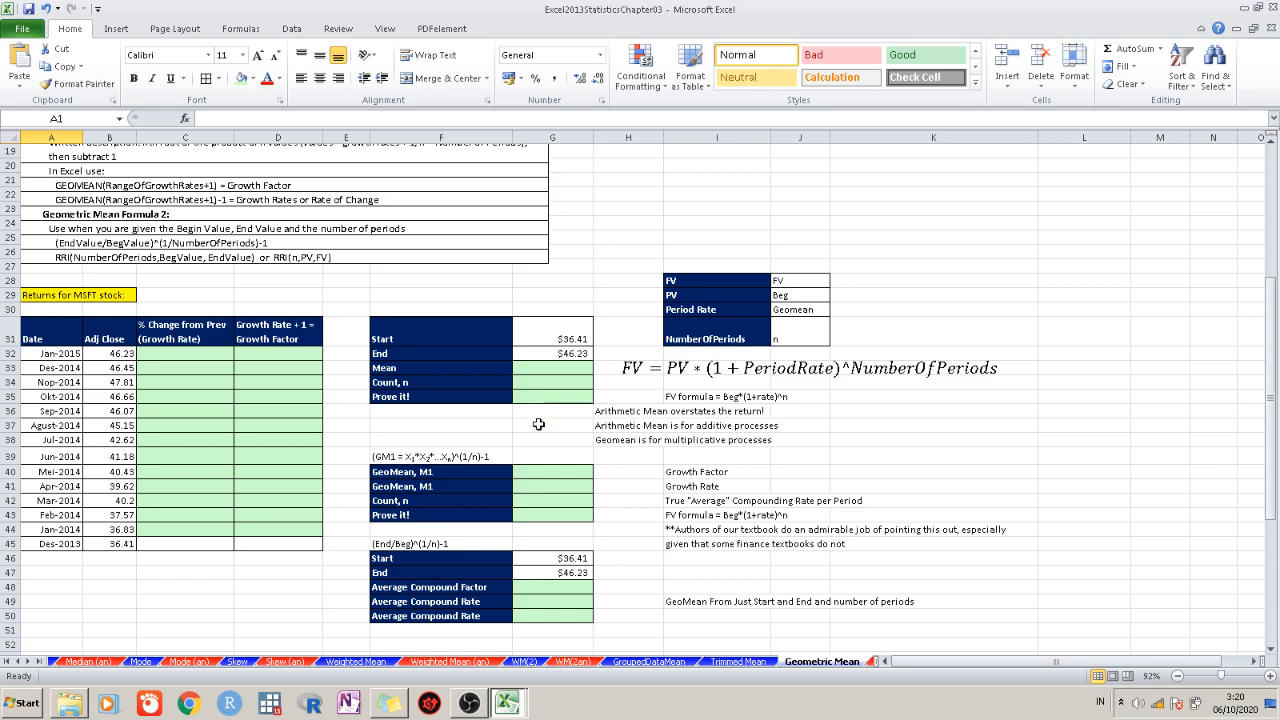
scroll(545, 412, up, 6)
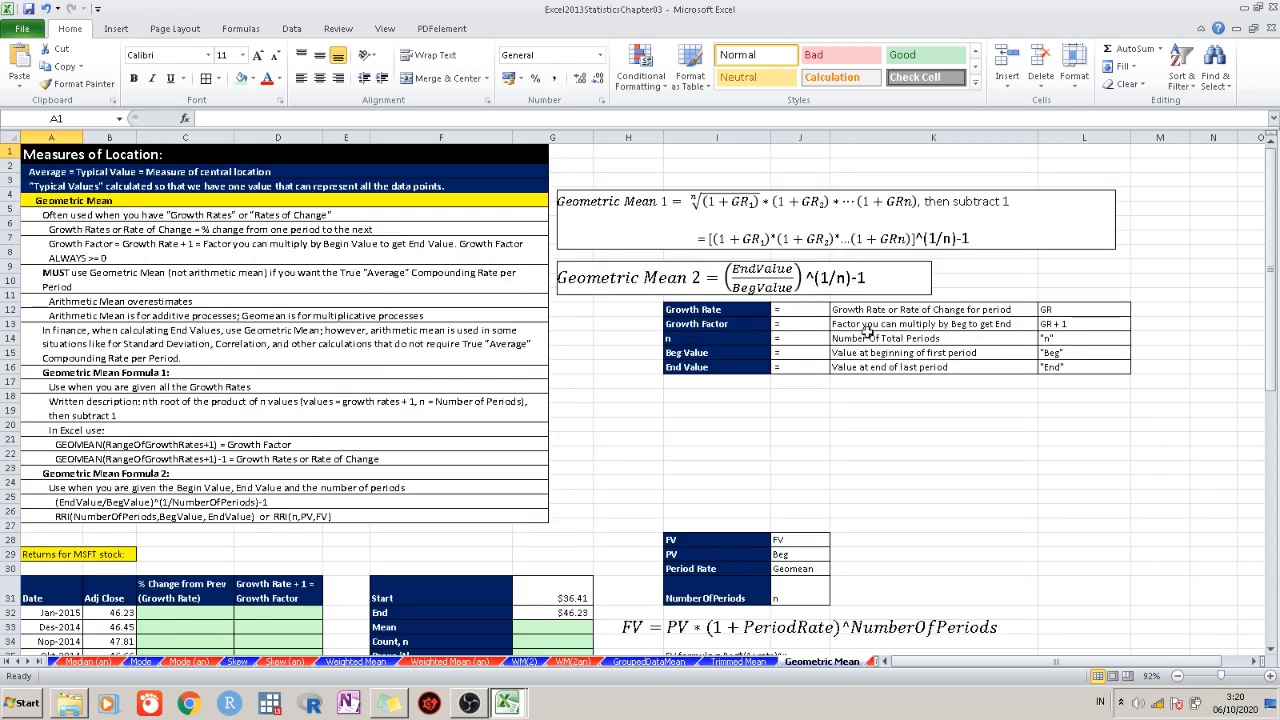
scroll(548, 380, down, 10)
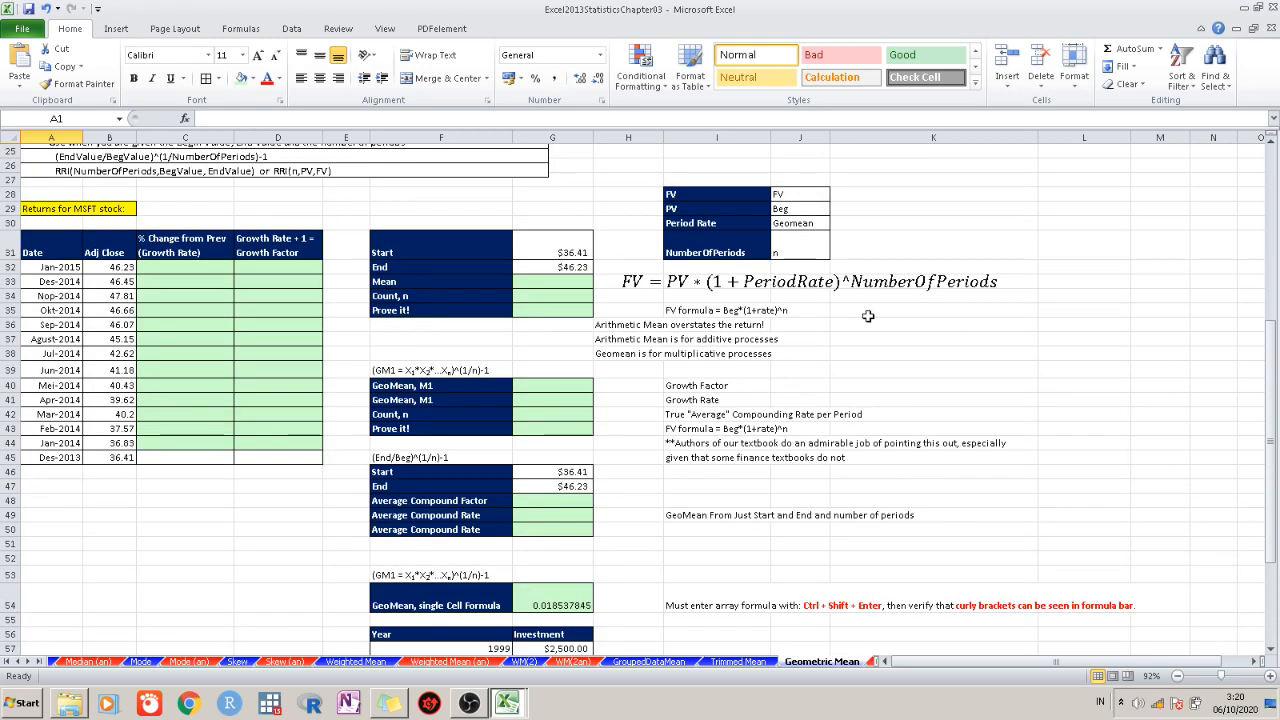
scroll(226, 381, up, 3)
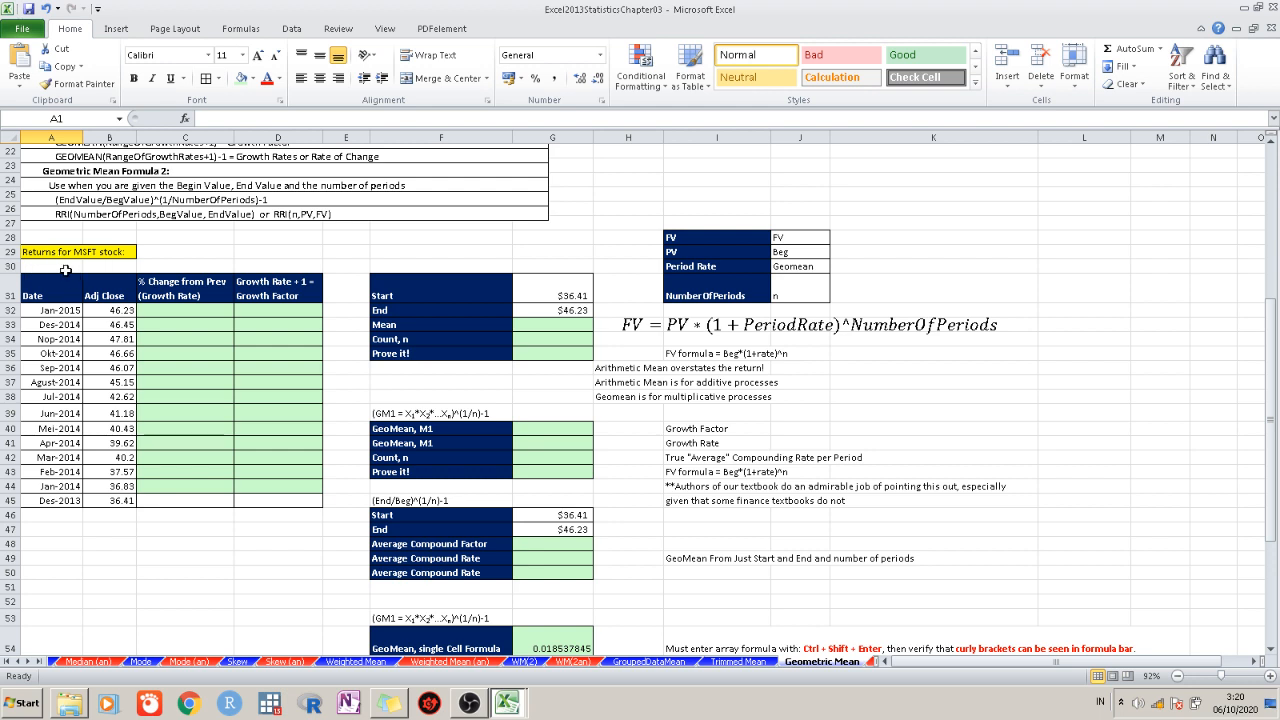
click(155, 310)
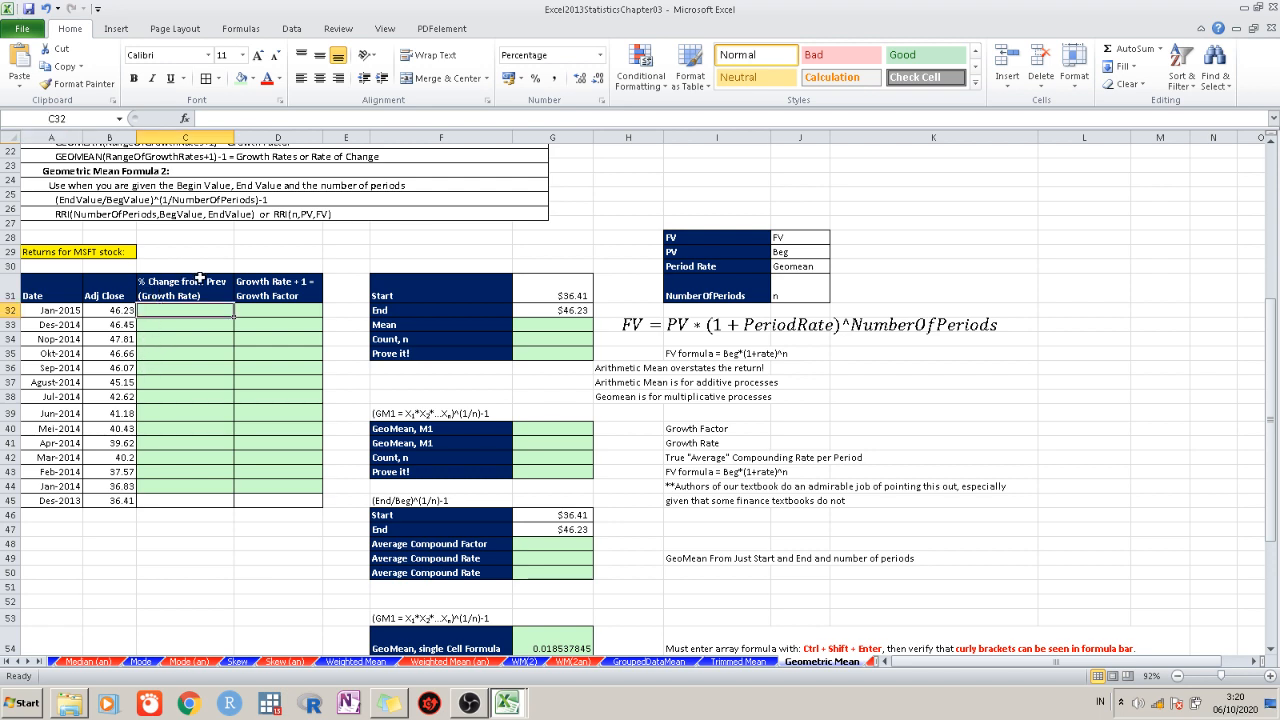
text(=)
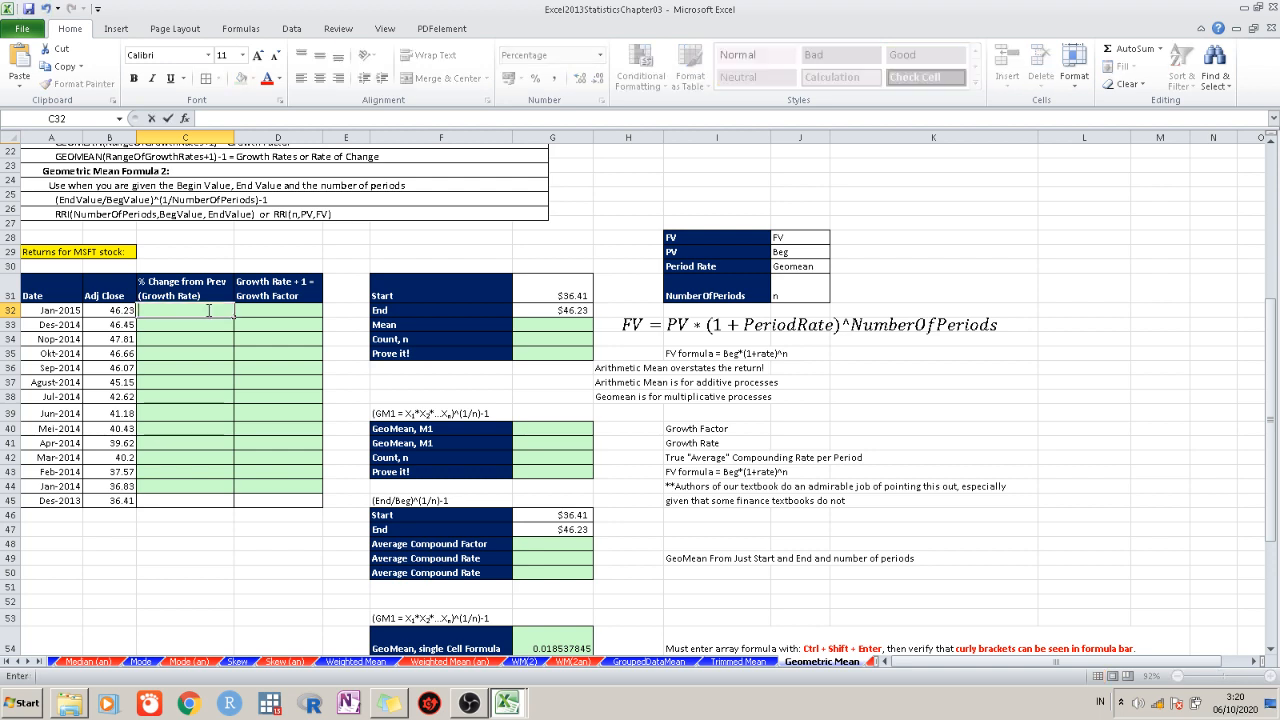
text(=)
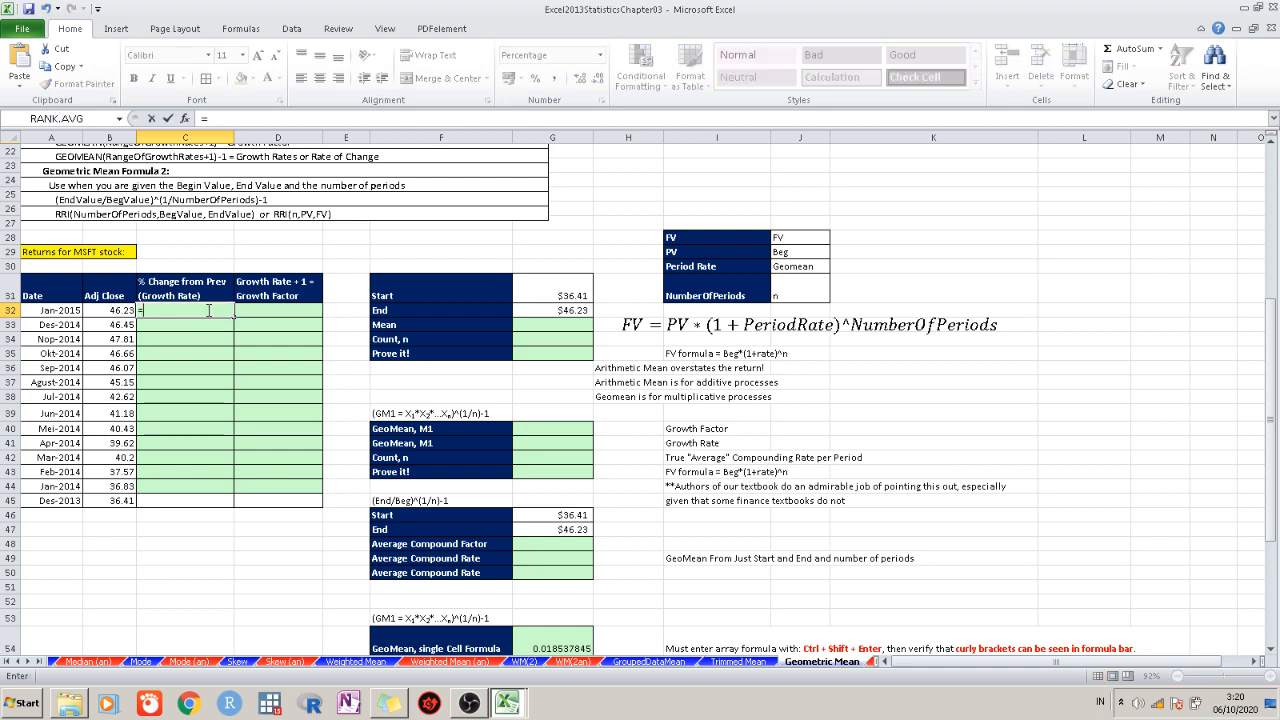
key(BackSpace)
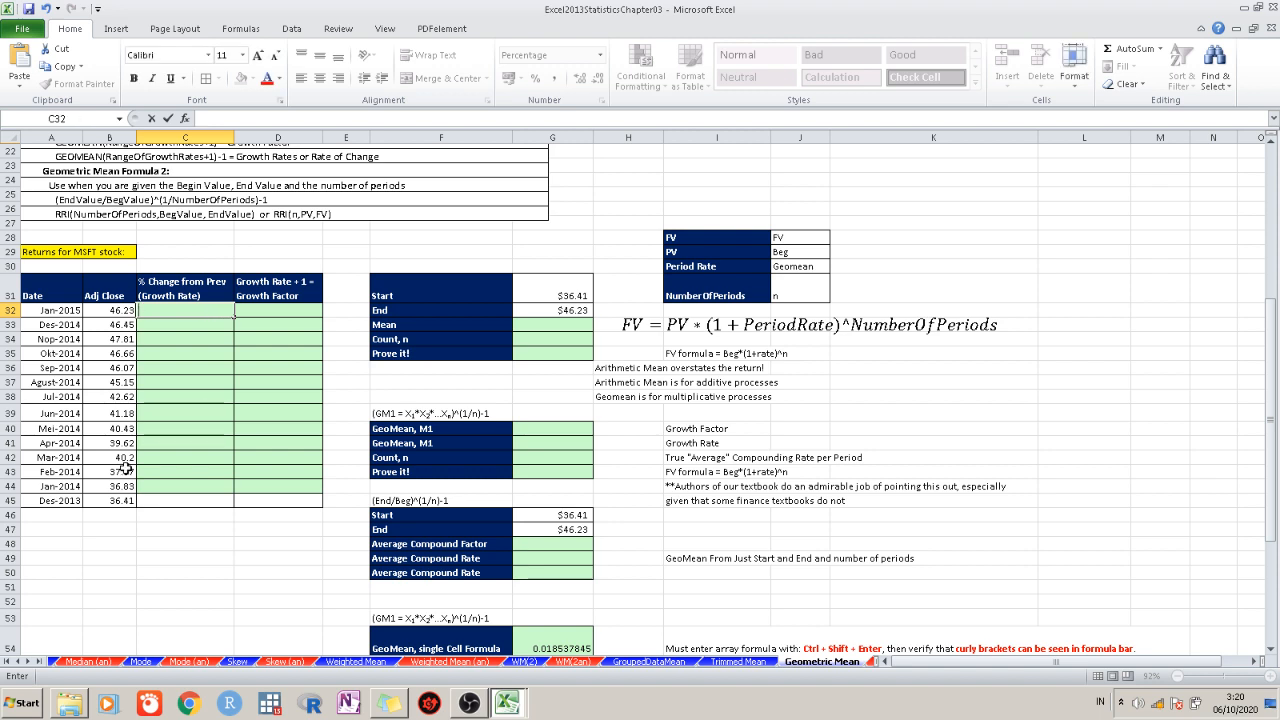
click(166, 504)
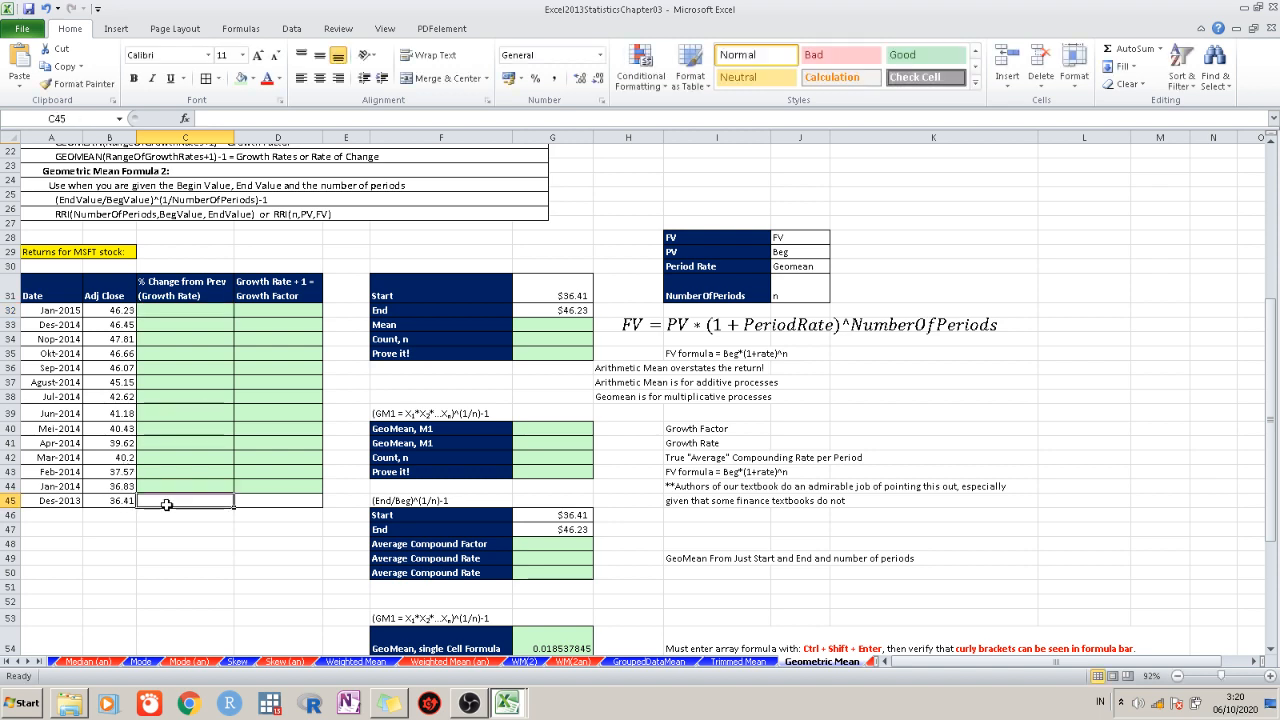
Calculate the Jan-2014 growth rate in C44 with =(B44/B45)-1
click(184, 486)
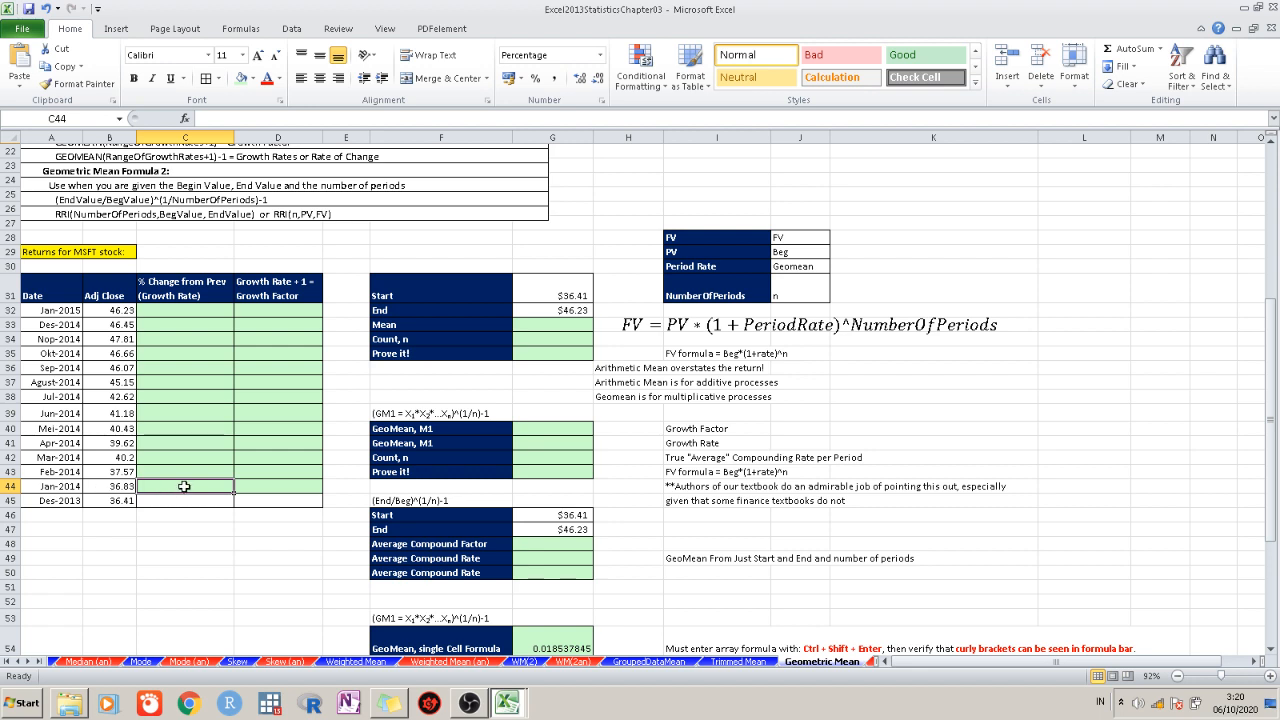
double_click(185, 487)
text(=)
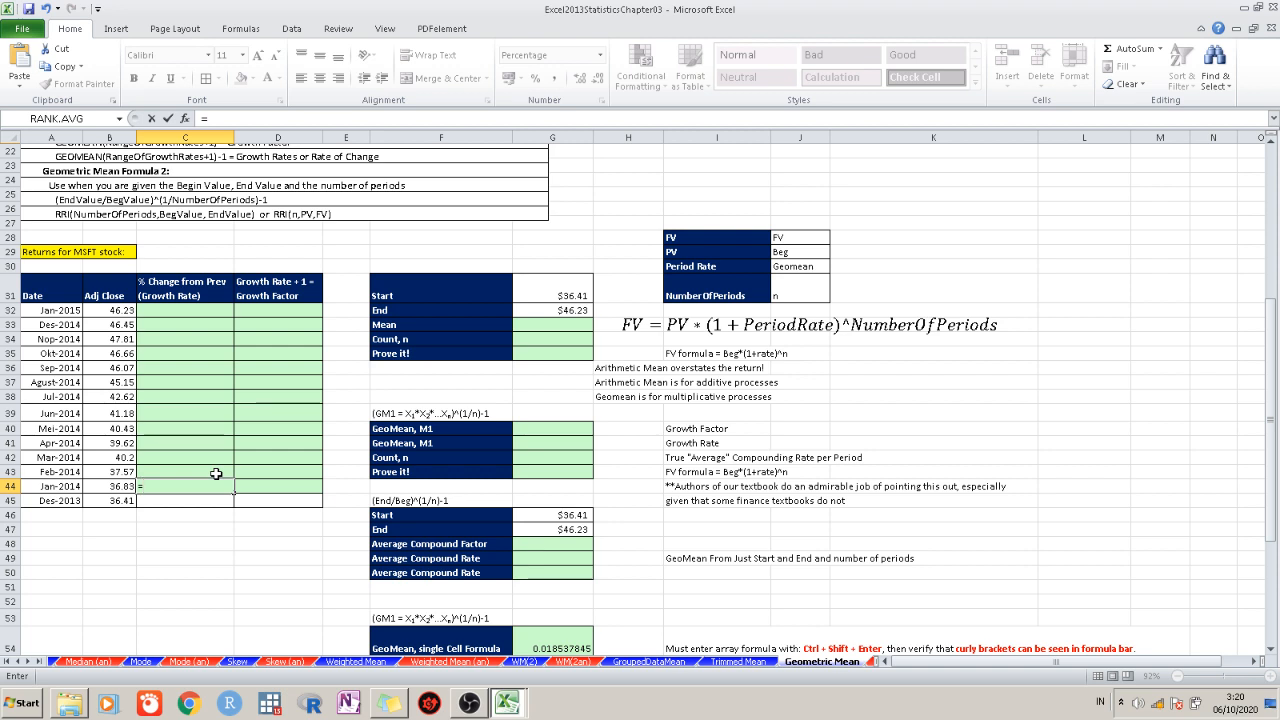
text(()
click(115, 484)
text(/)
click(113, 501)
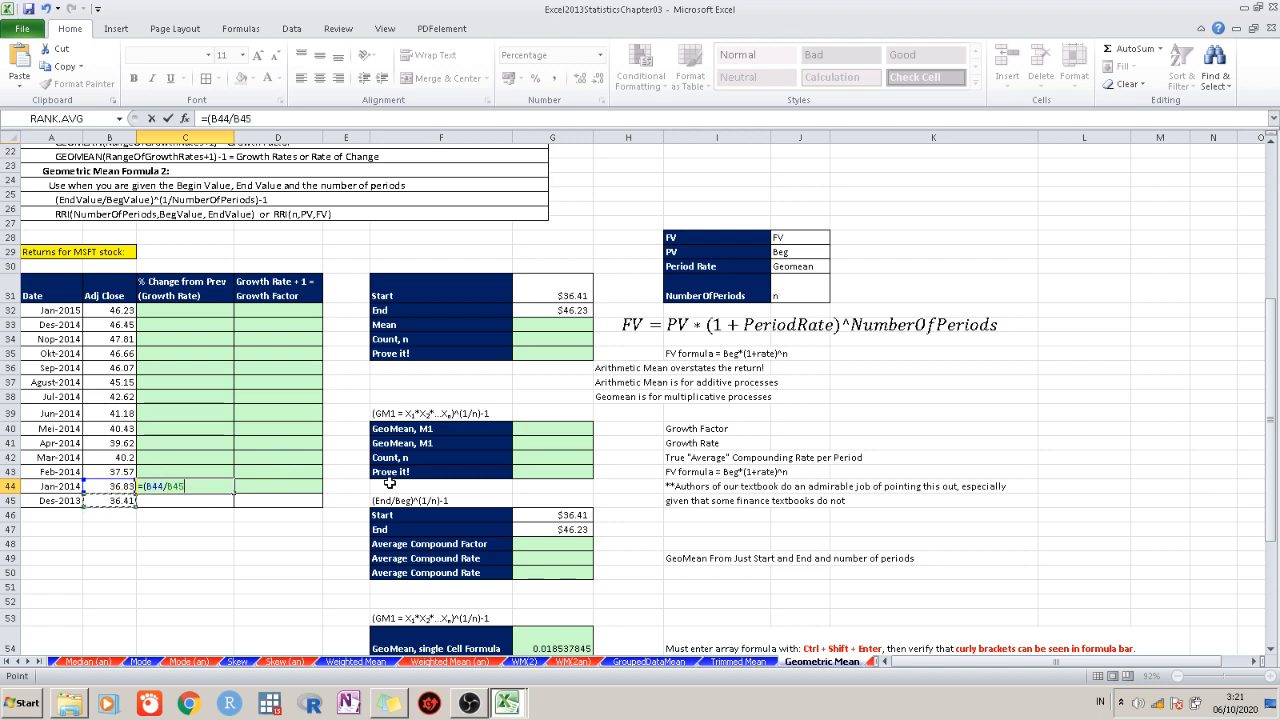
text()-1)
key(Return)
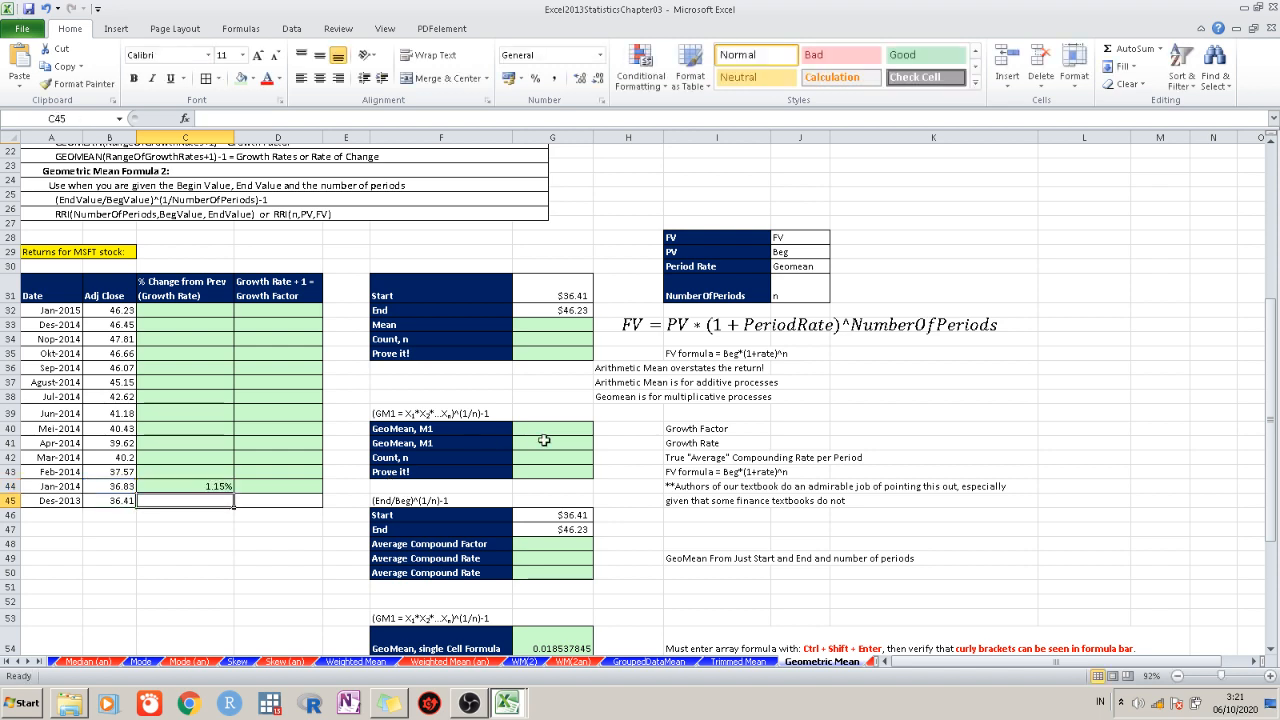
Fill the growth rate formula from C44 up through C32
click(224, 486)
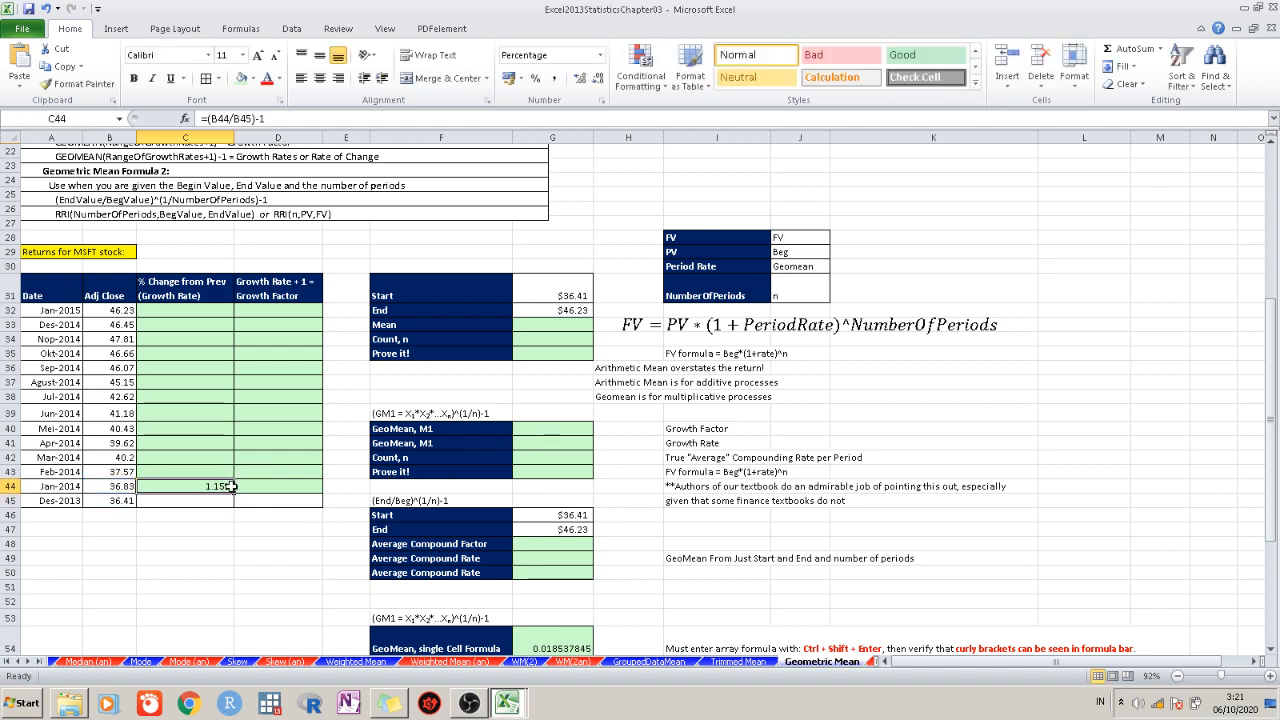
drag(236, 492, 238, 310)
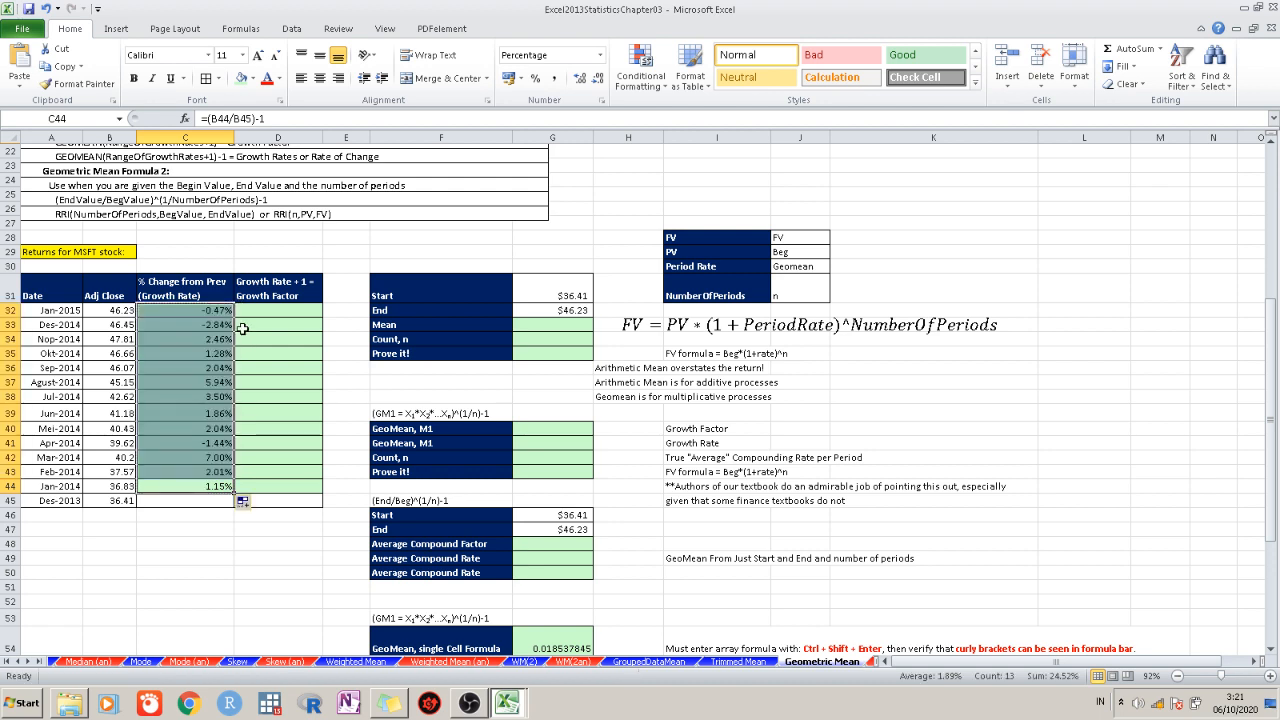
click(291, 388)
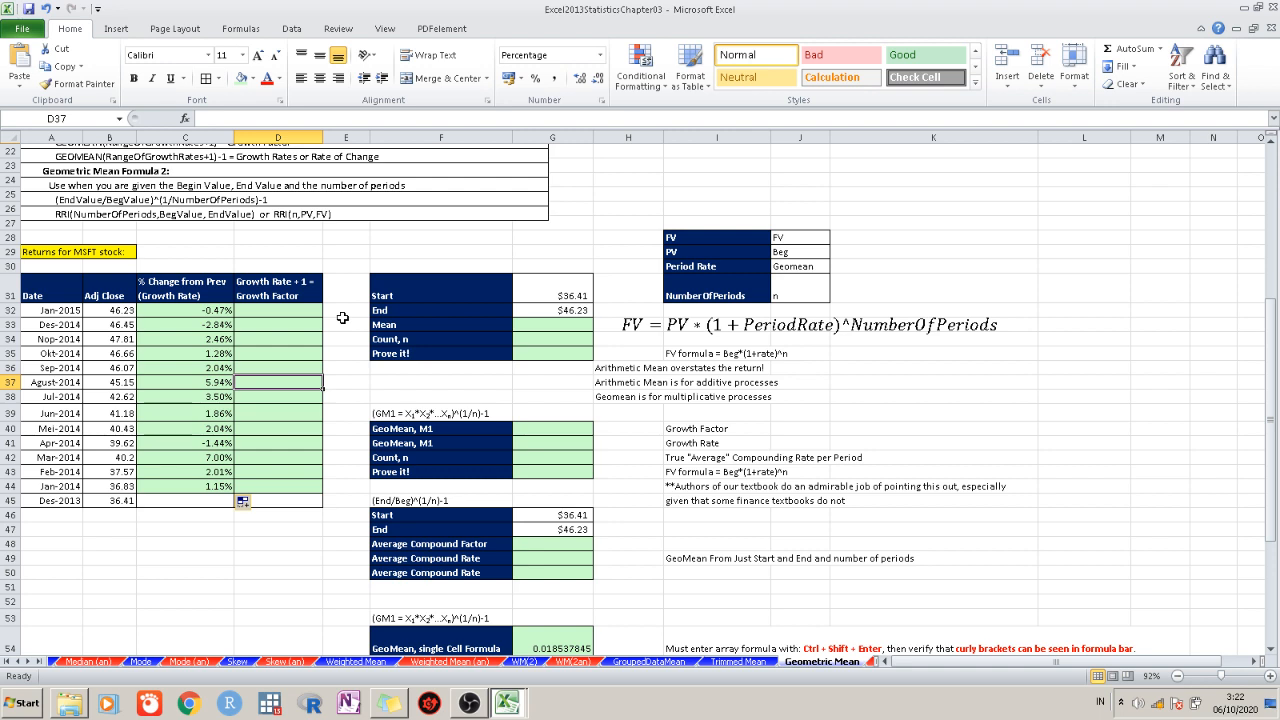
Calculate the Jan-2015 growth factor in D32 with =C32+1
click(280, 311)
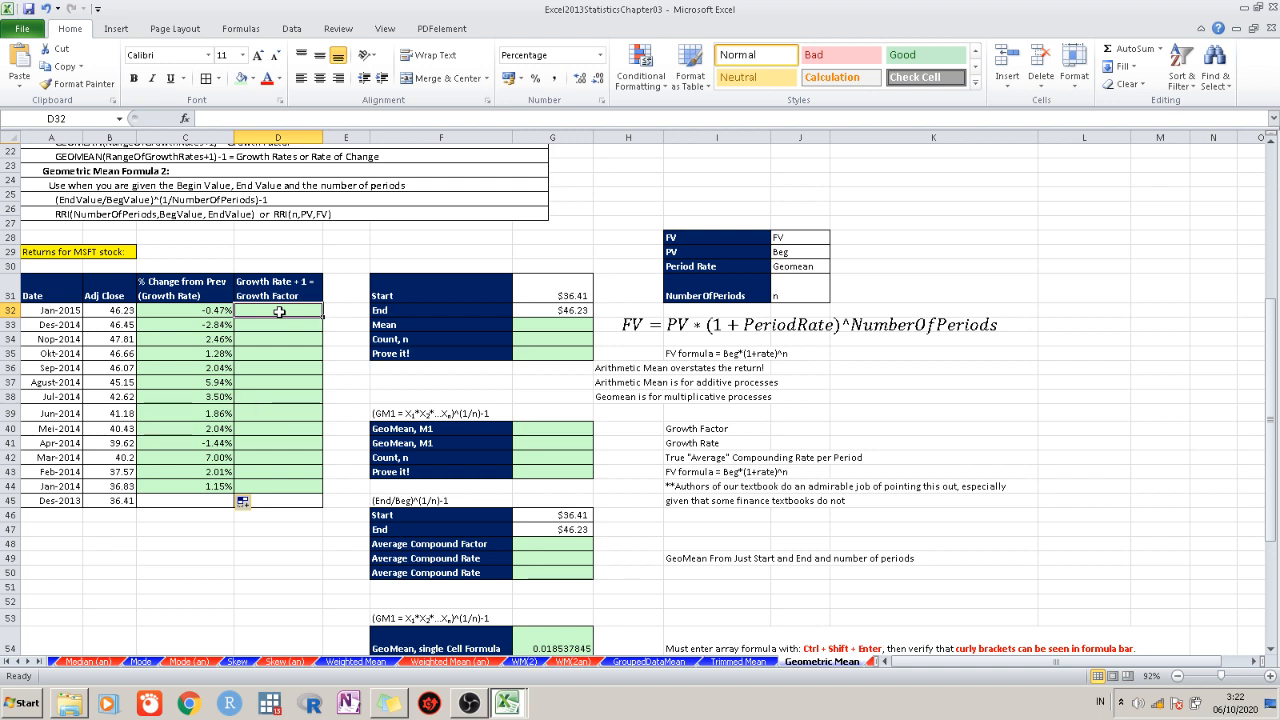
double_click(279, 312)
click(281, 324)
click(281, 314)
text(=)
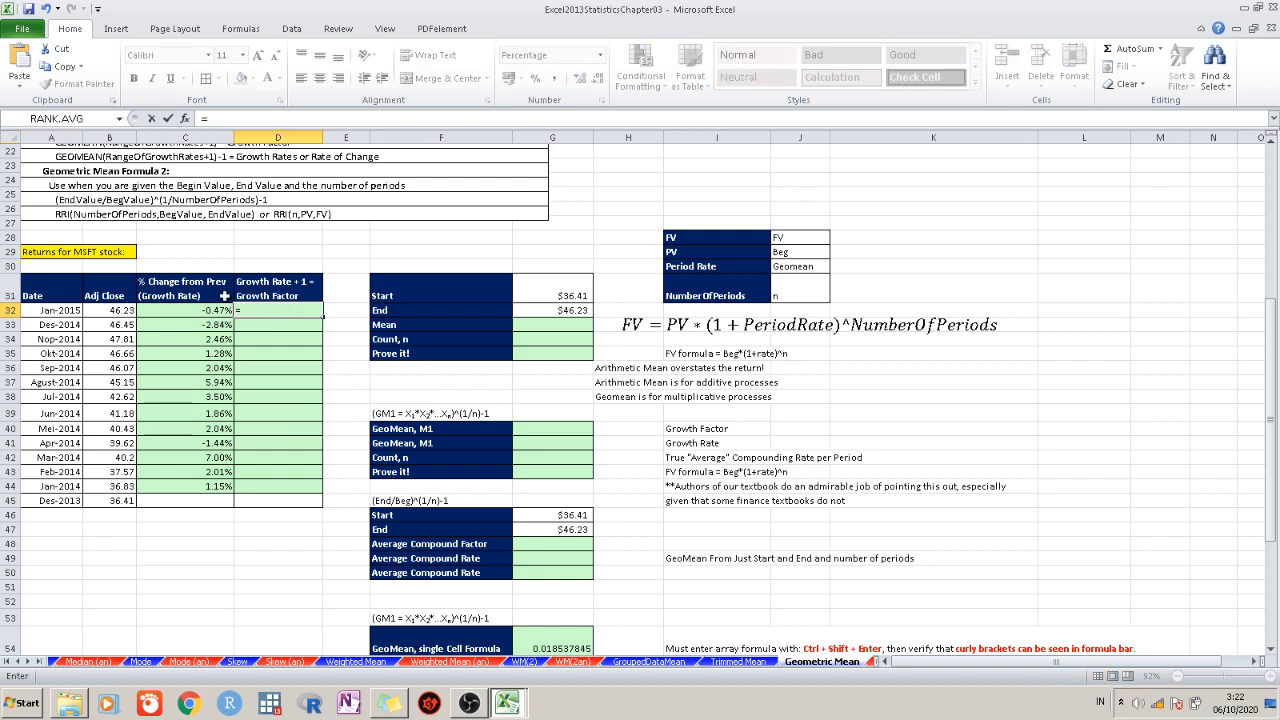
click(215, 310)
text(+1)
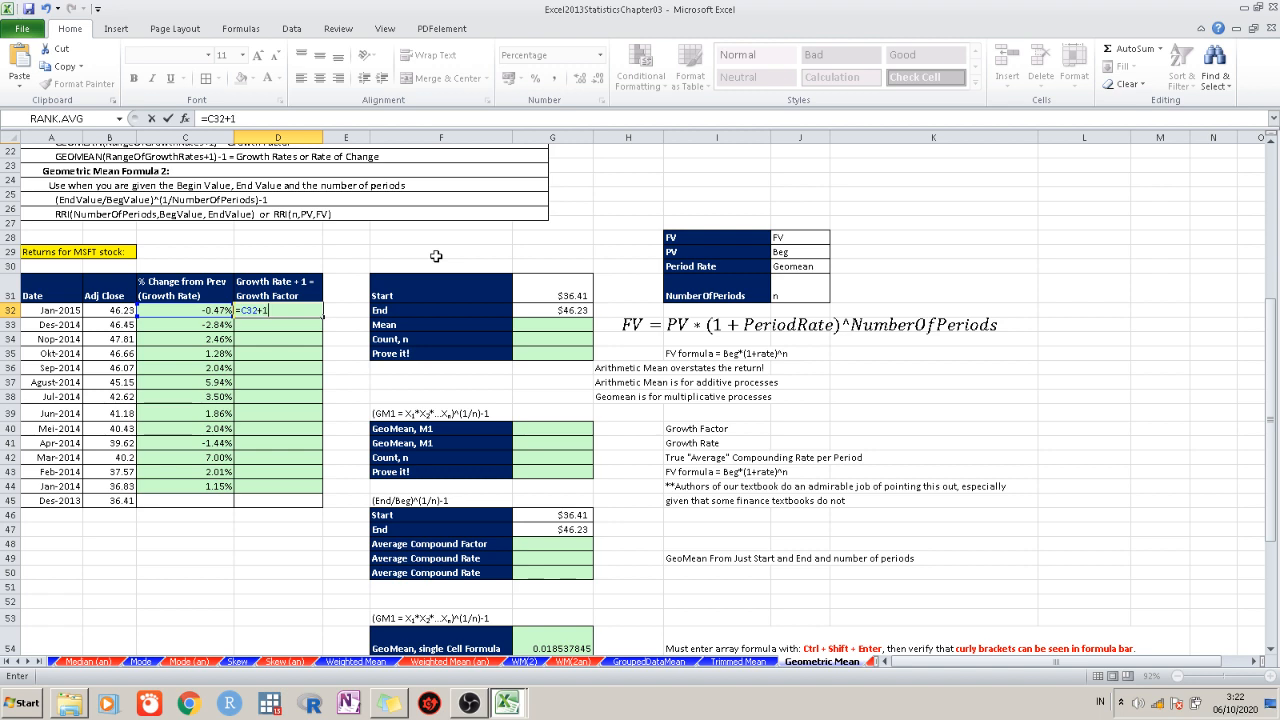
key(Return)
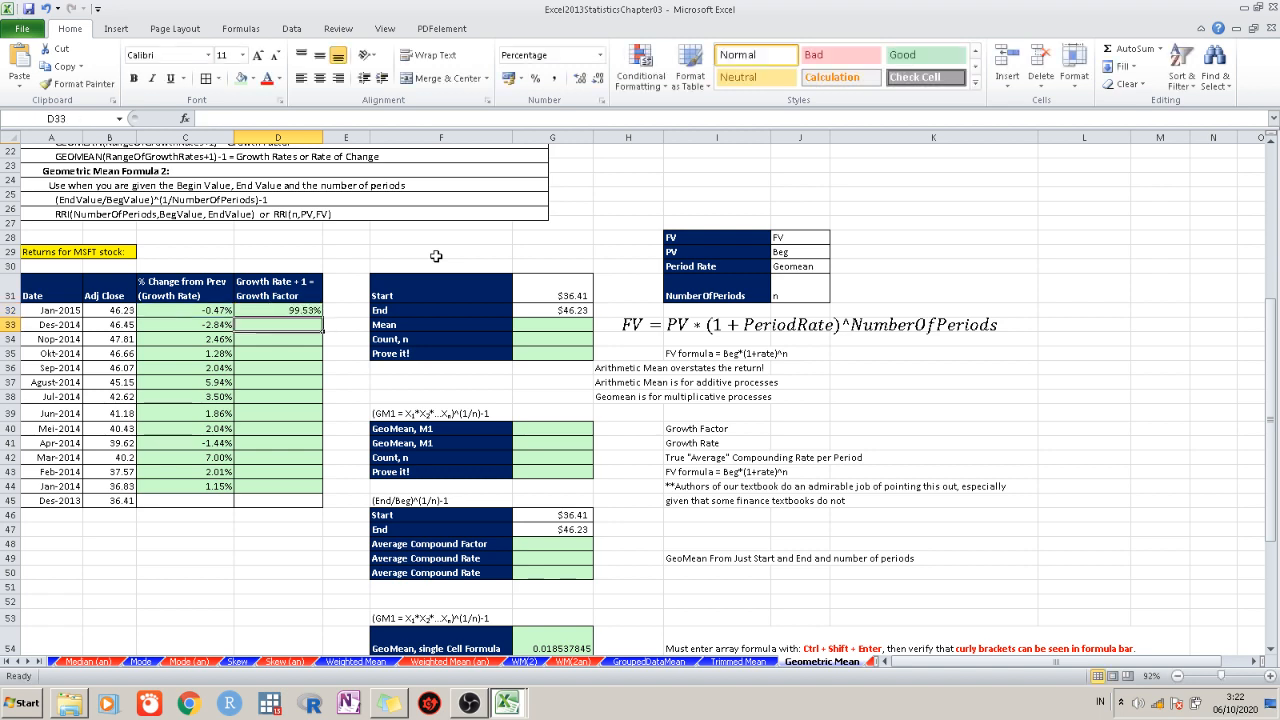
Fill the growth factor formula from D32 down through D44
click(320, 311)
drag(322, 315, 325, 490)
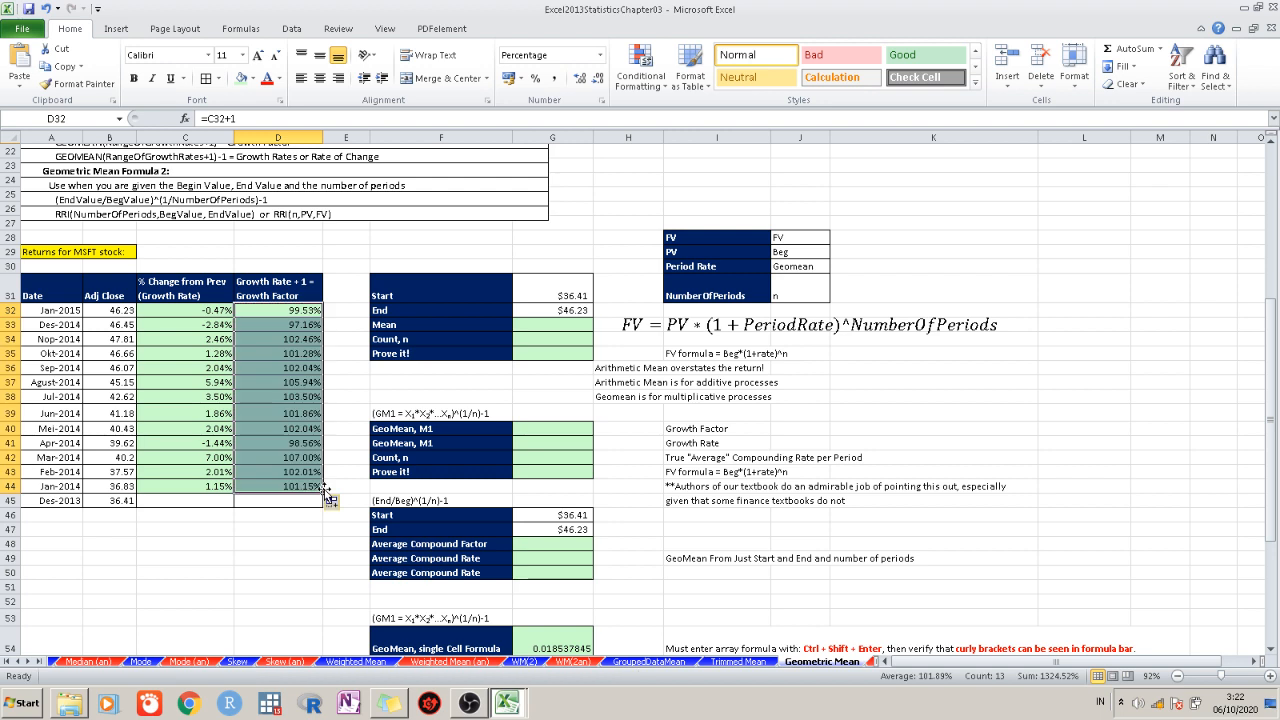
click(293, 385)
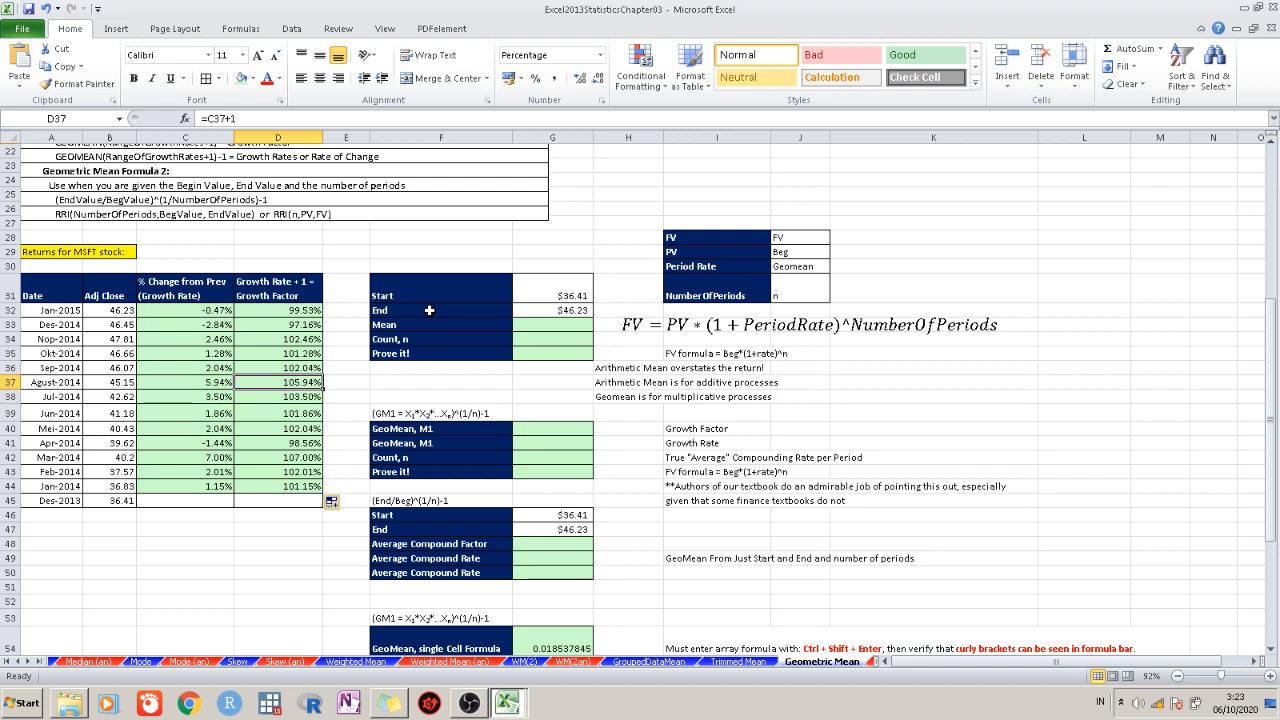
Sum the growth factors in D45 with AutoSum
click(250, 501)
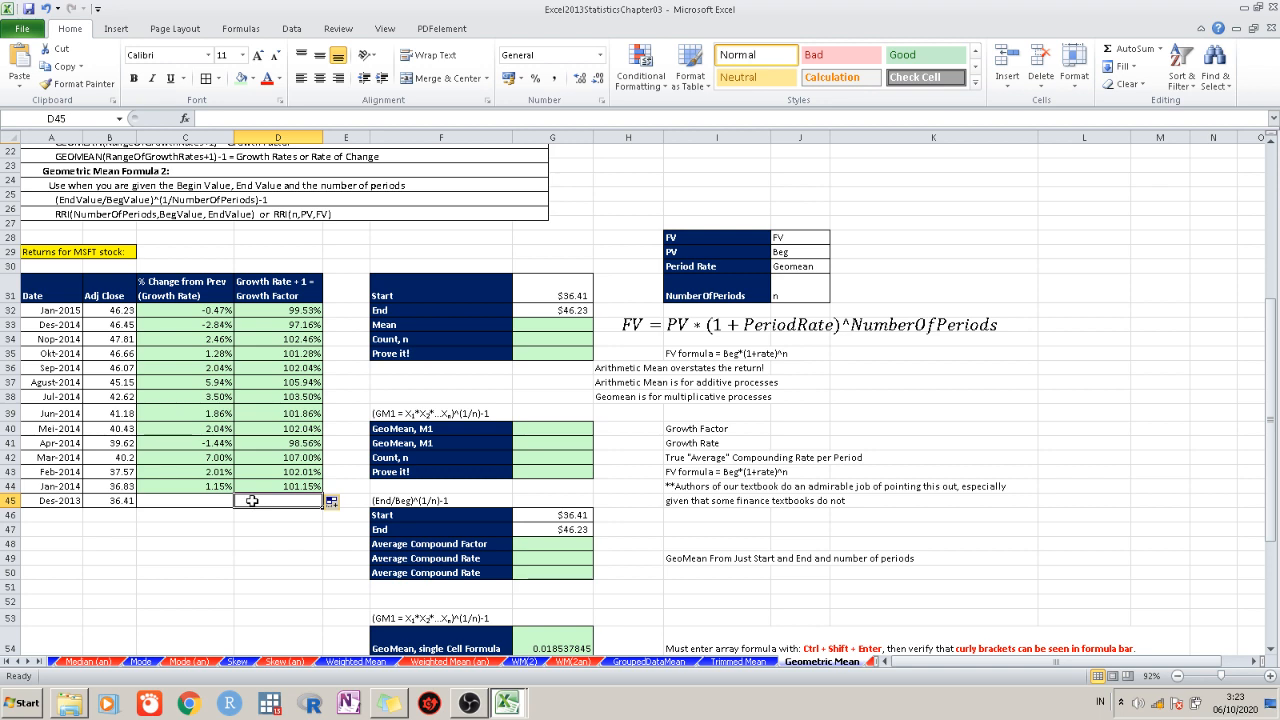
click(257, 529)
click(265, 505)
key(Delete)
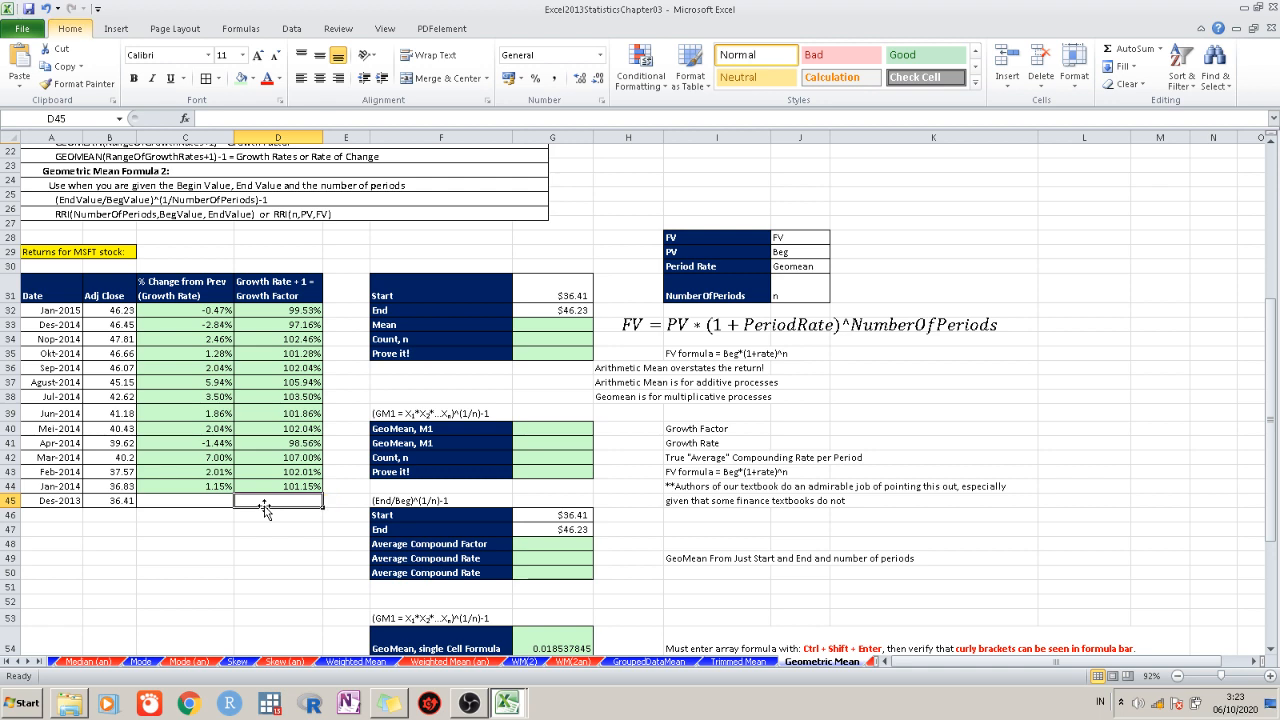
click(265, 576)
click(295, 512)
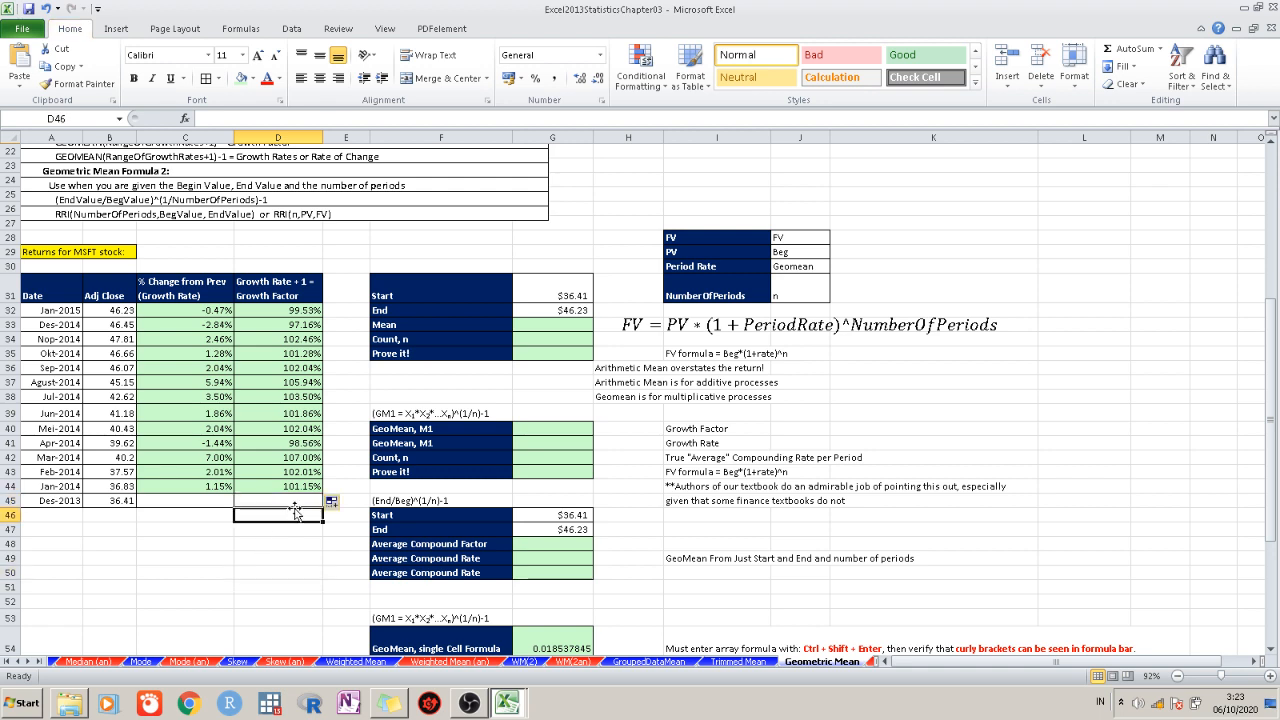
click(296, 499)
key(alt+equal)
key(Return)
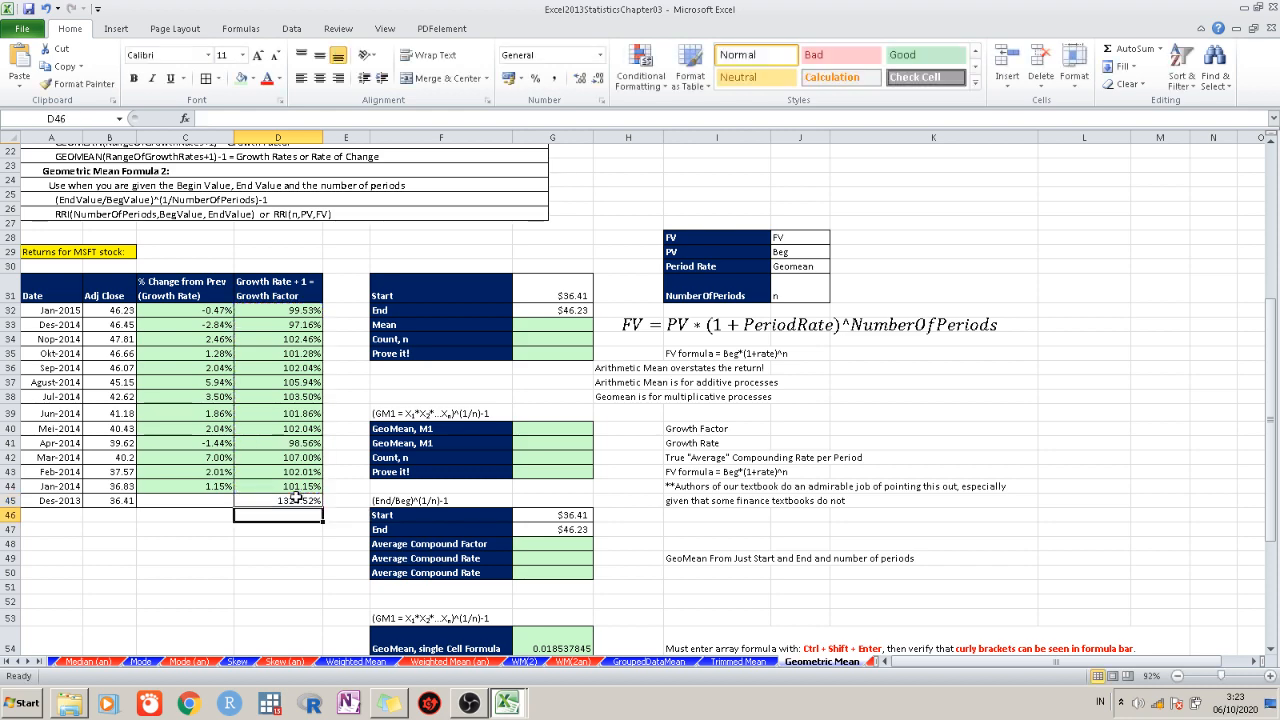
click(285, 573)
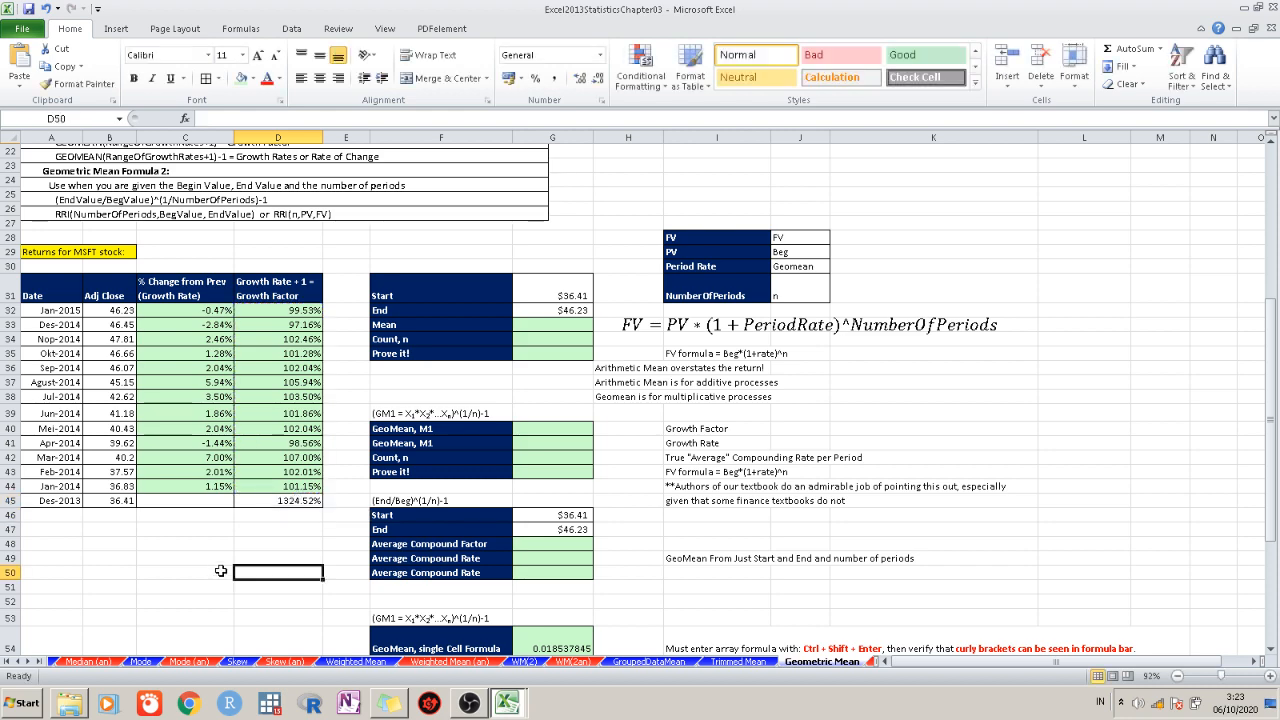
Sum the growth rates in C45 with AutoSum
click(171, 502)
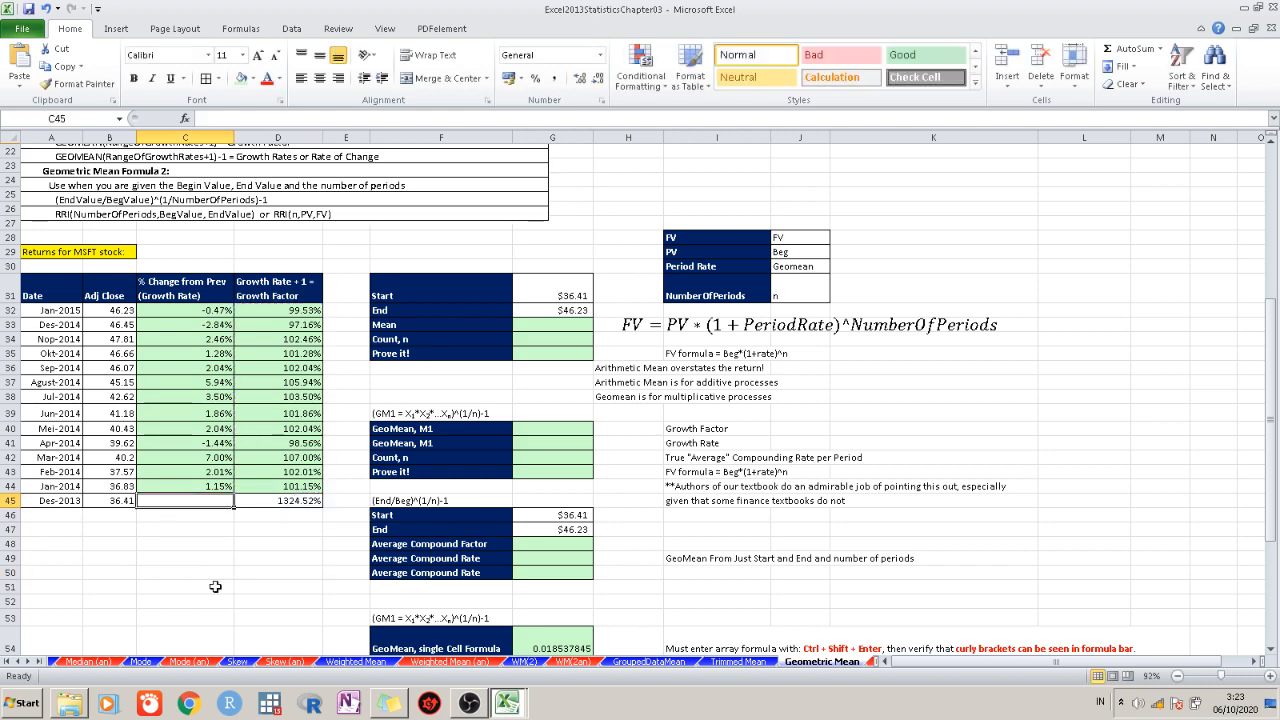
key(alt+equal)
key(Return)
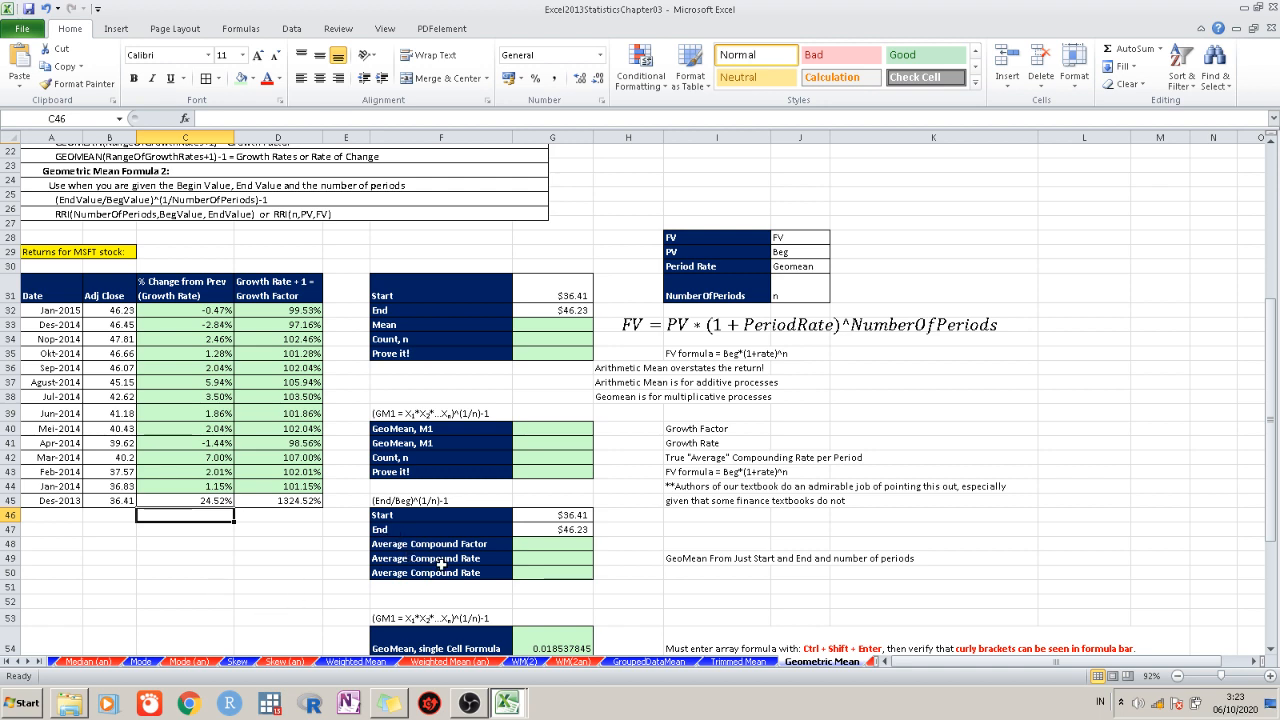
Undo the column totals entered in C45 and D45
click(45, 8)
click(45, 8)
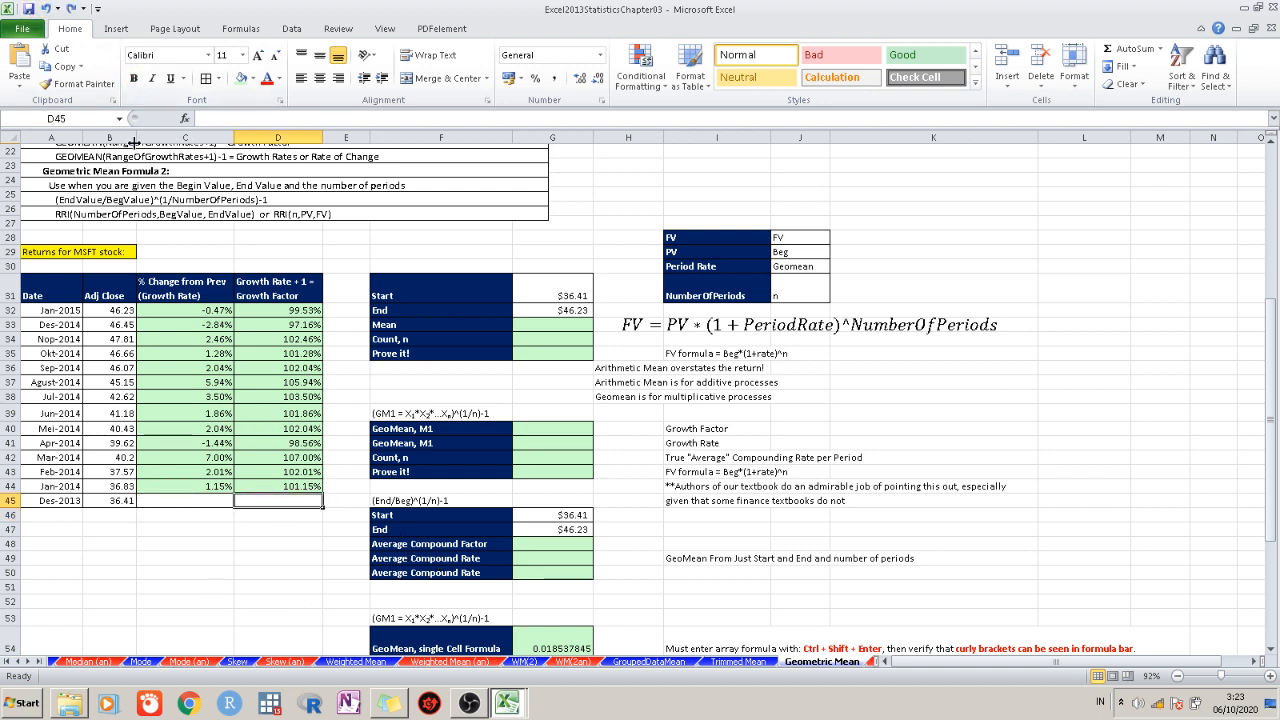
Calculate the geometric mean of the growth factors D32:D44 in G40 with the GEOMEAN function
click(555, 430)
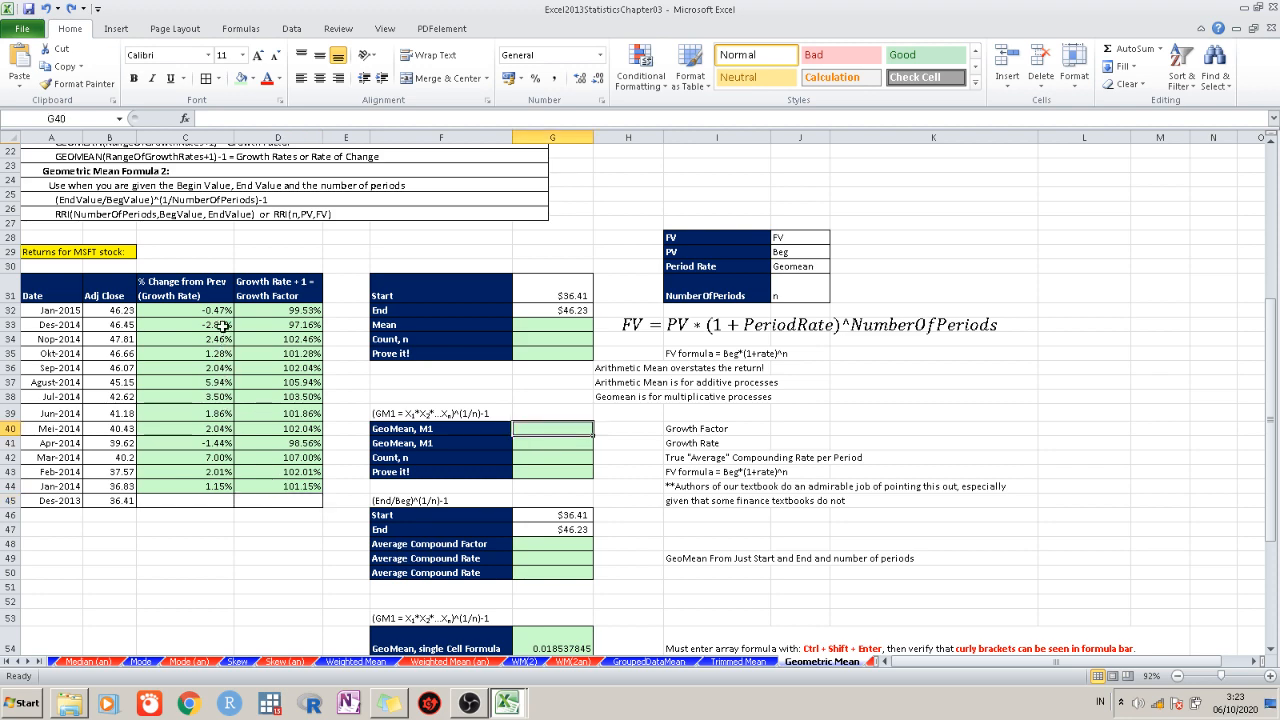
scroll(303, 438, up, 3)
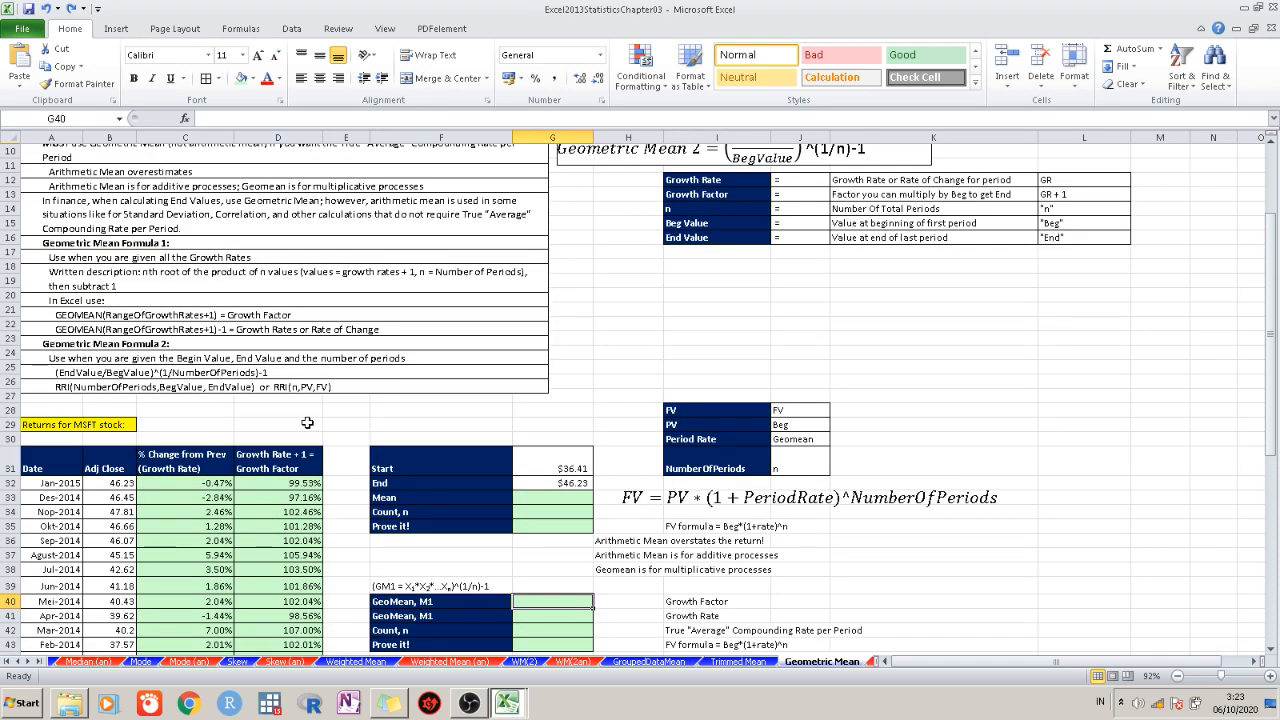
scroll(303, 438, down, 5)
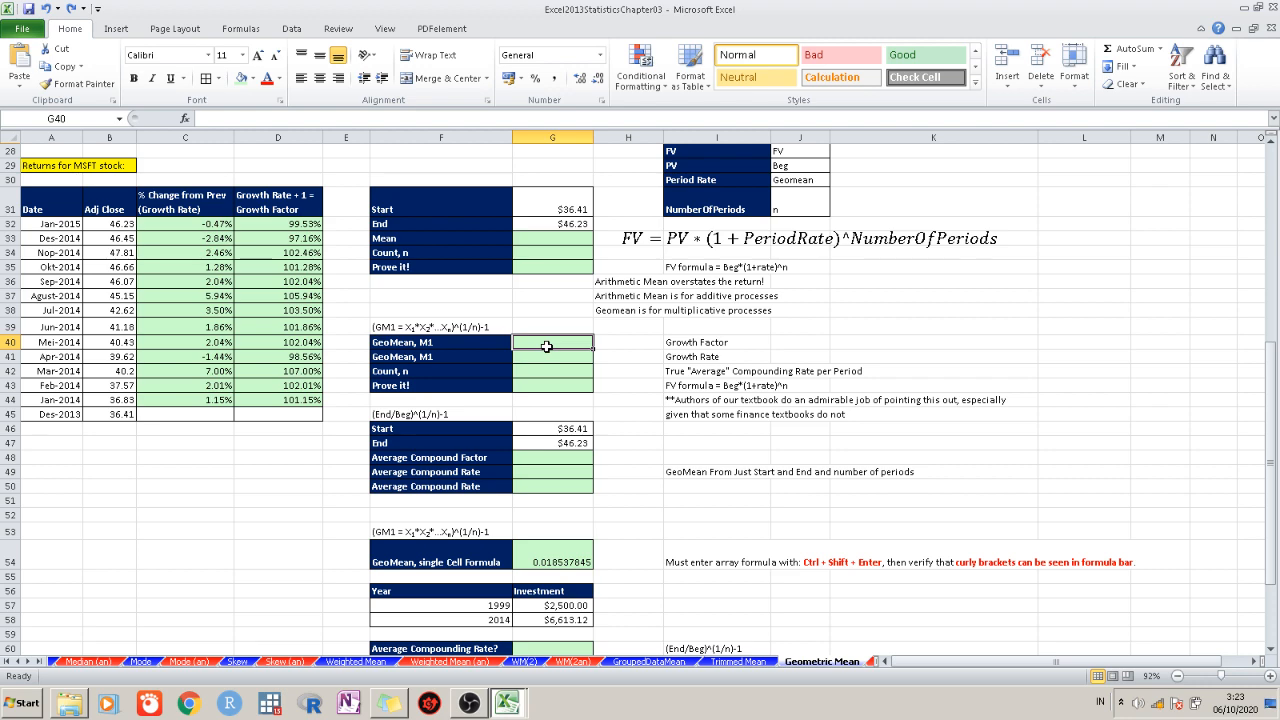
scroll(546, 346, up, 9)
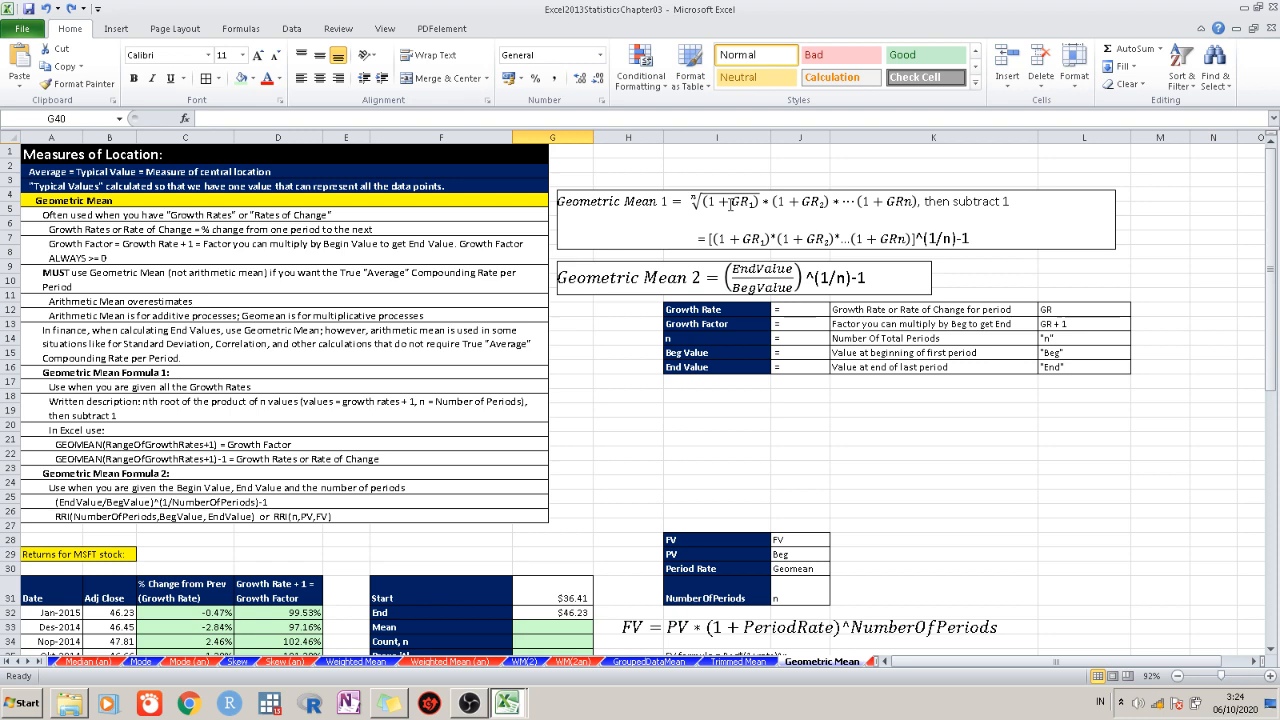
scroll(678, 428, down, 10)
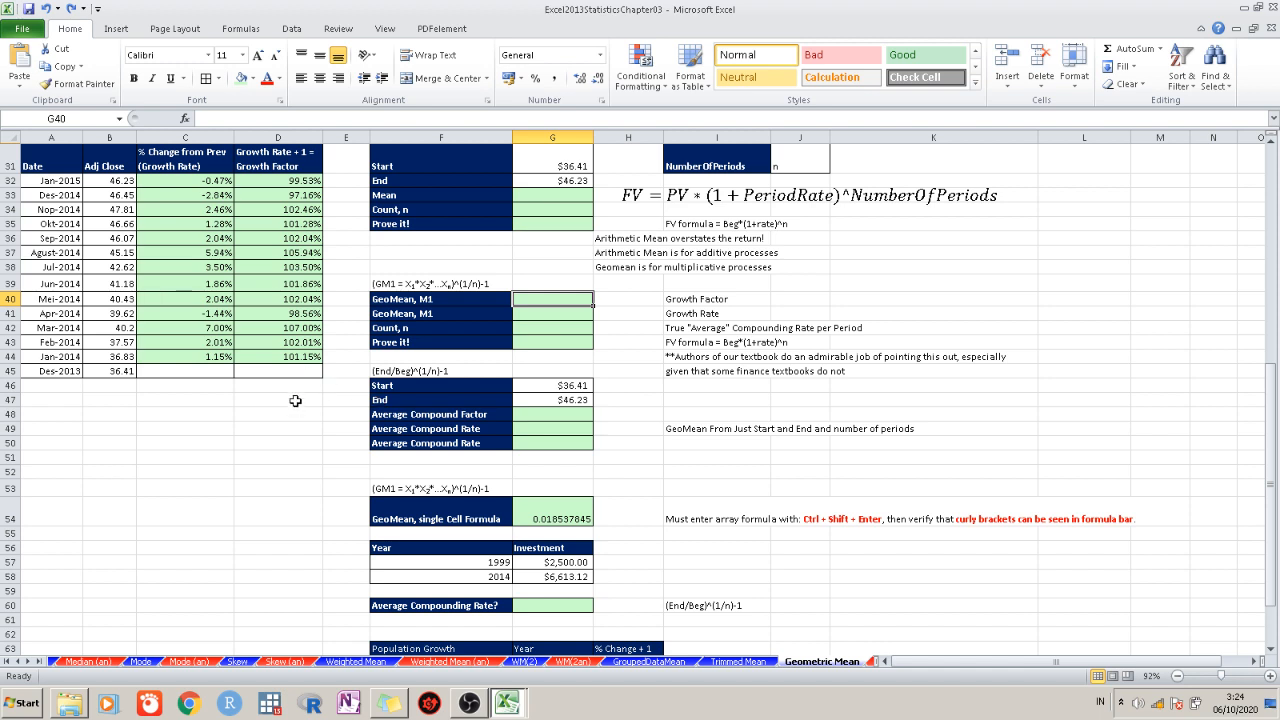
double_click(548, 302)
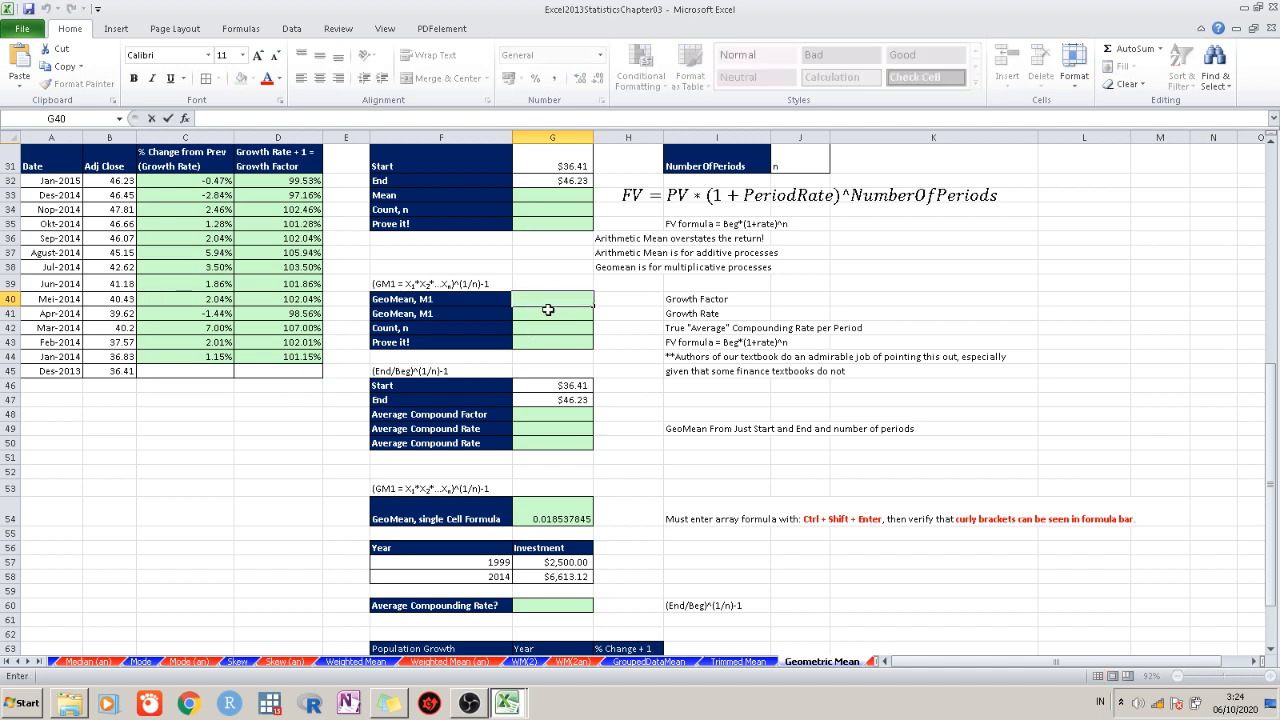
text(=)
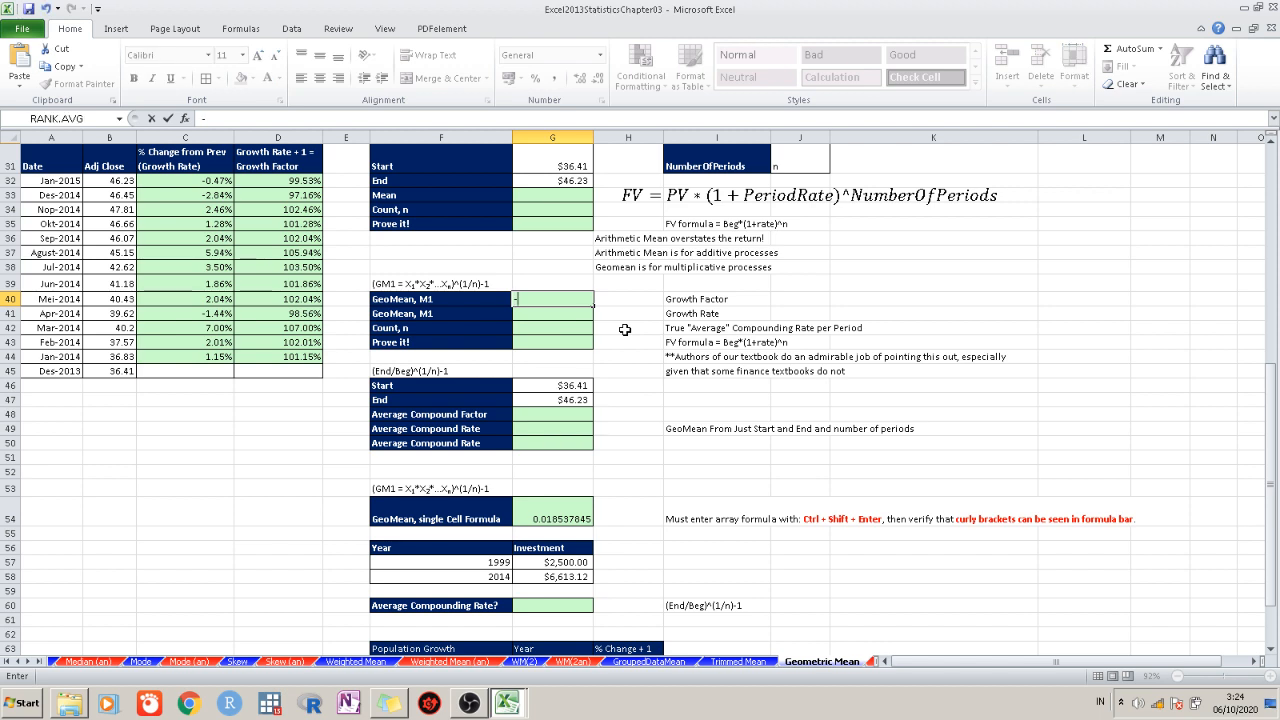
key(BackSpace)
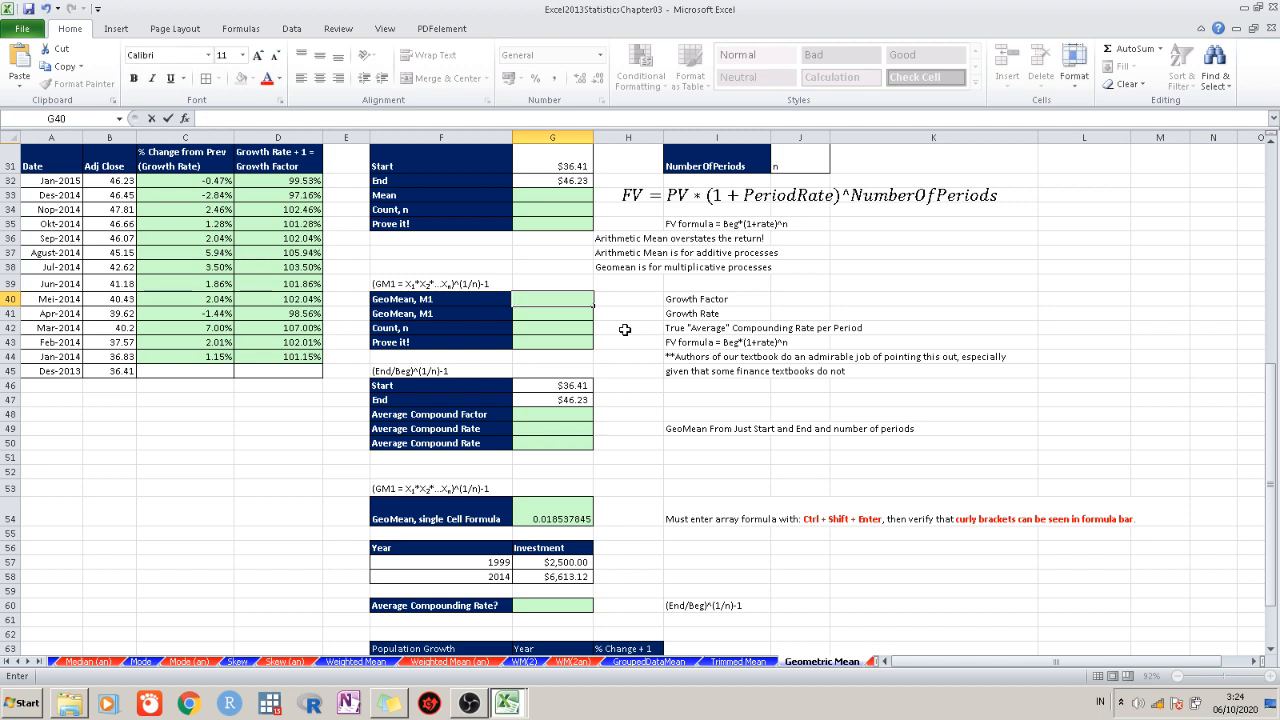
text(=)
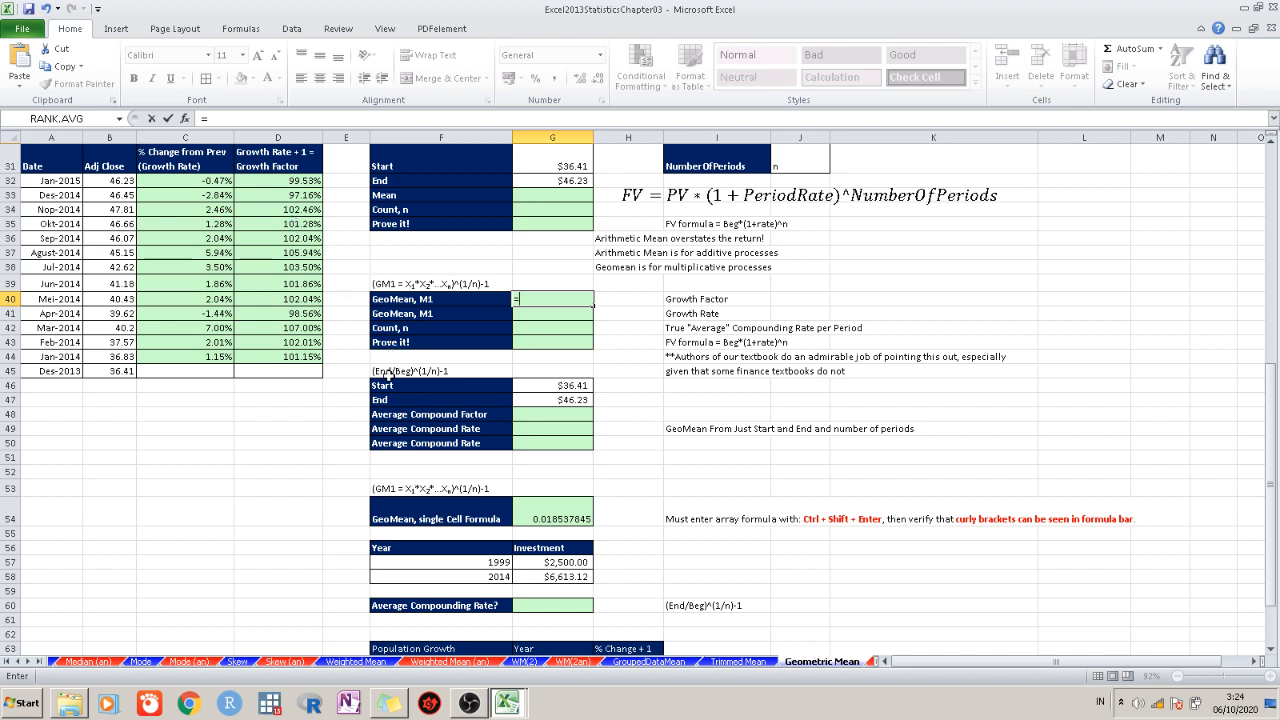
key(Escape)
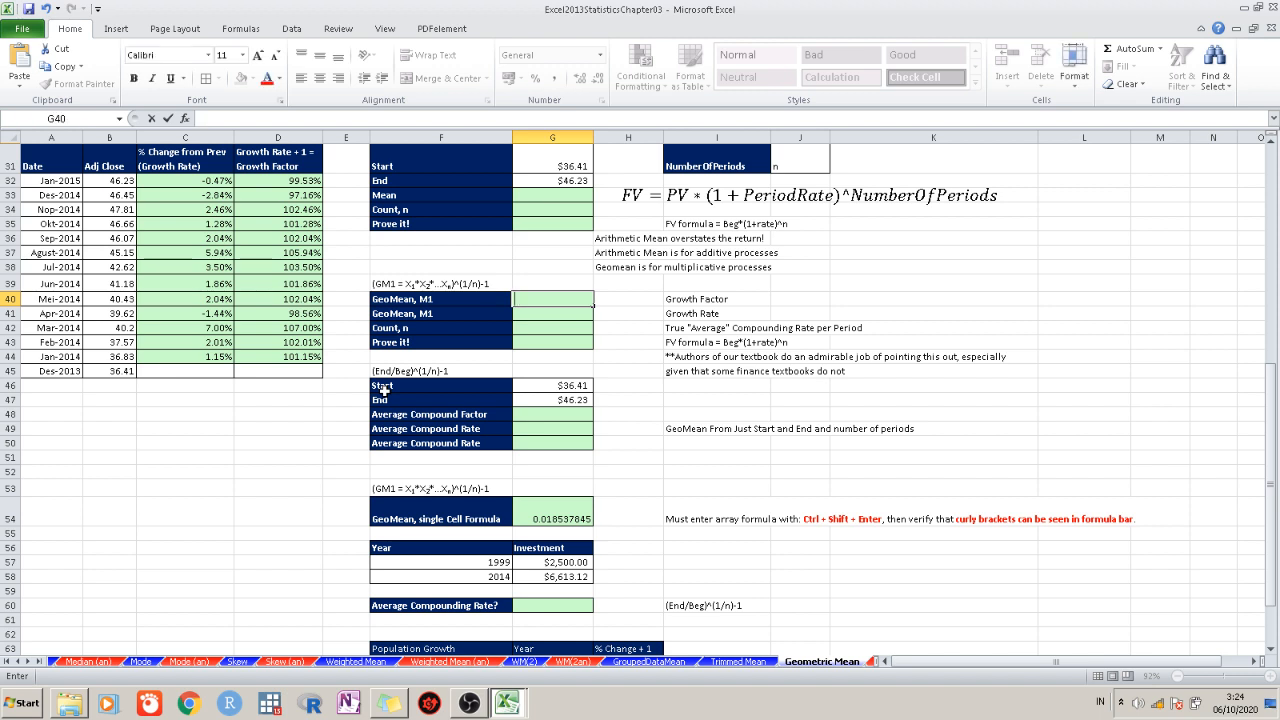
text(=geo)
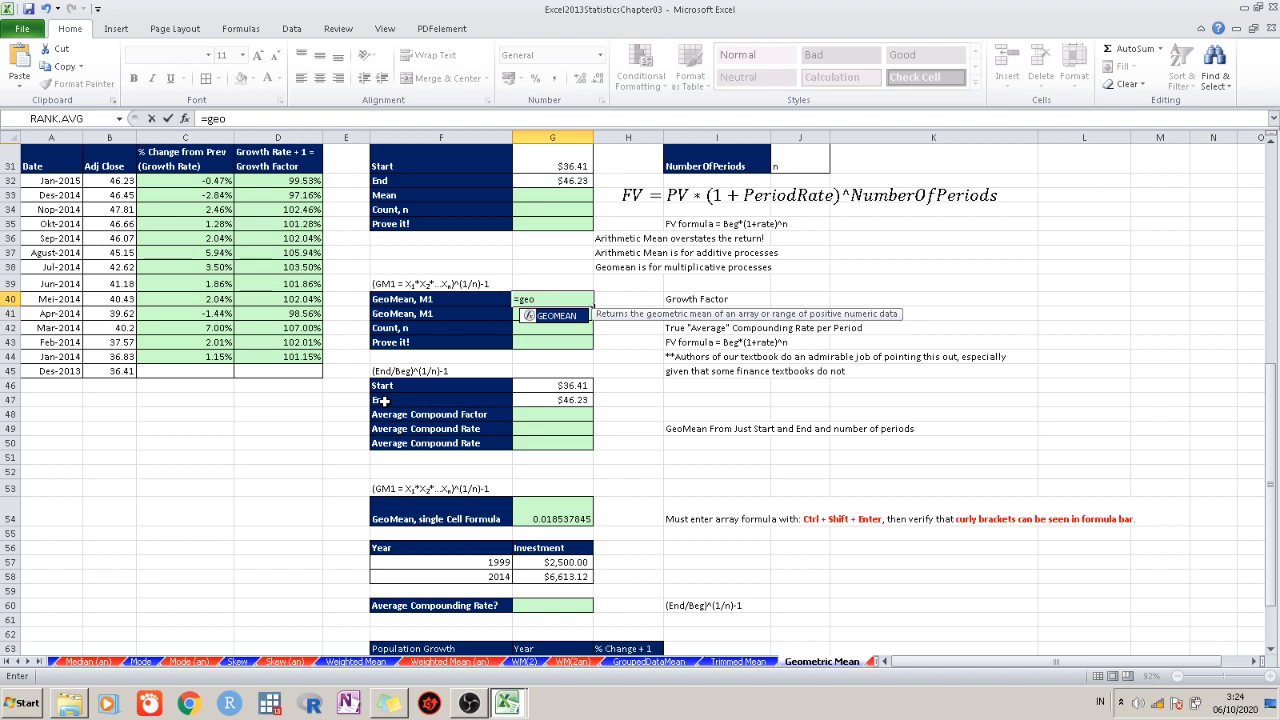
text(mean()
click(282, 184)
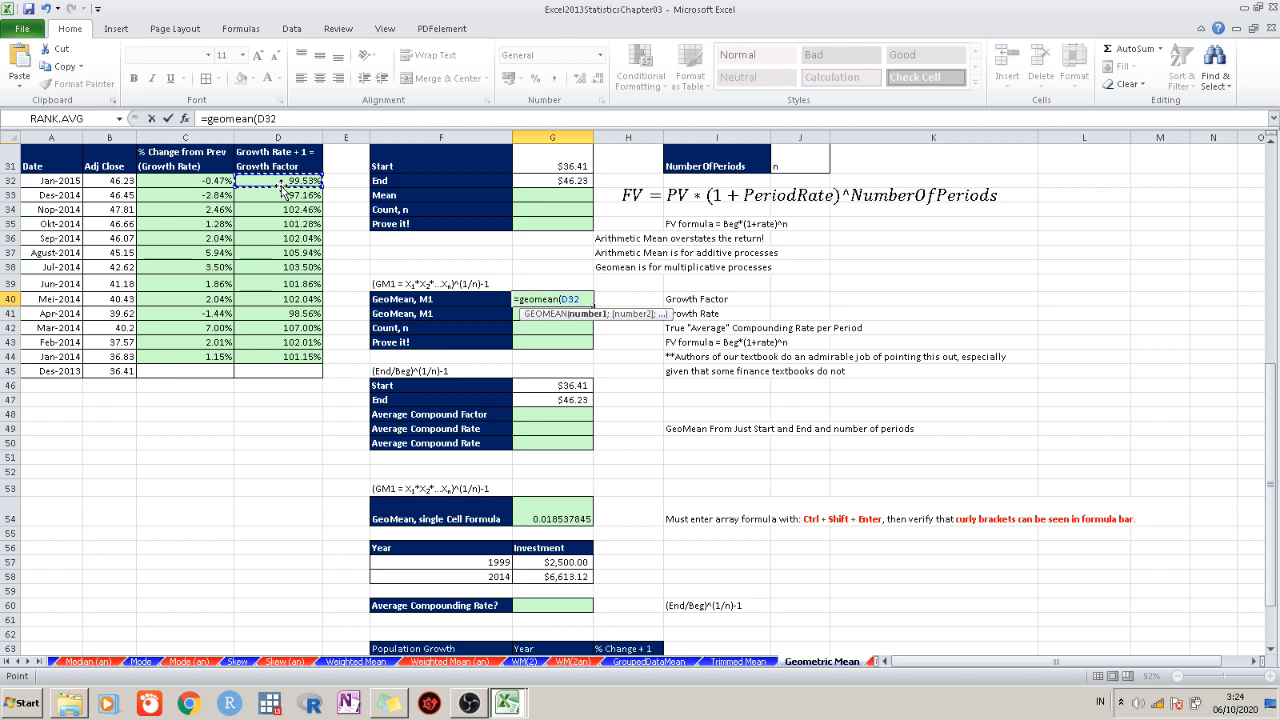
key(ctrl+shift+Down)
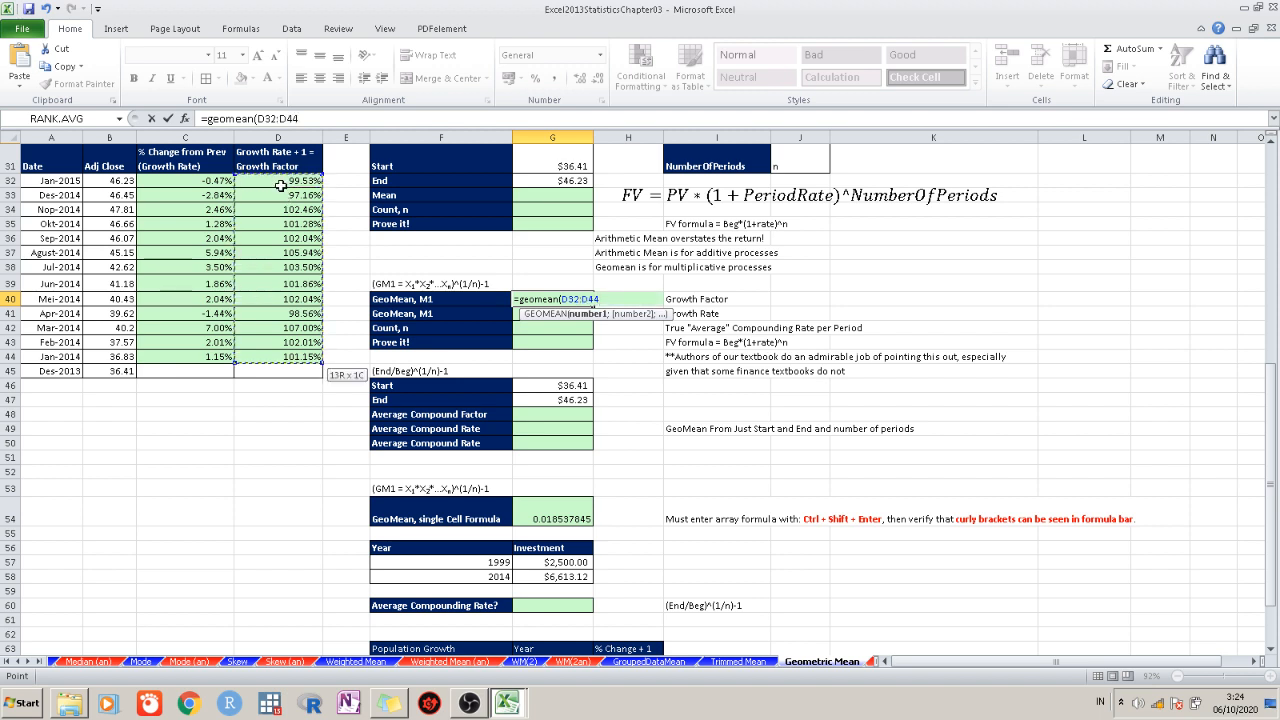
key(Return)
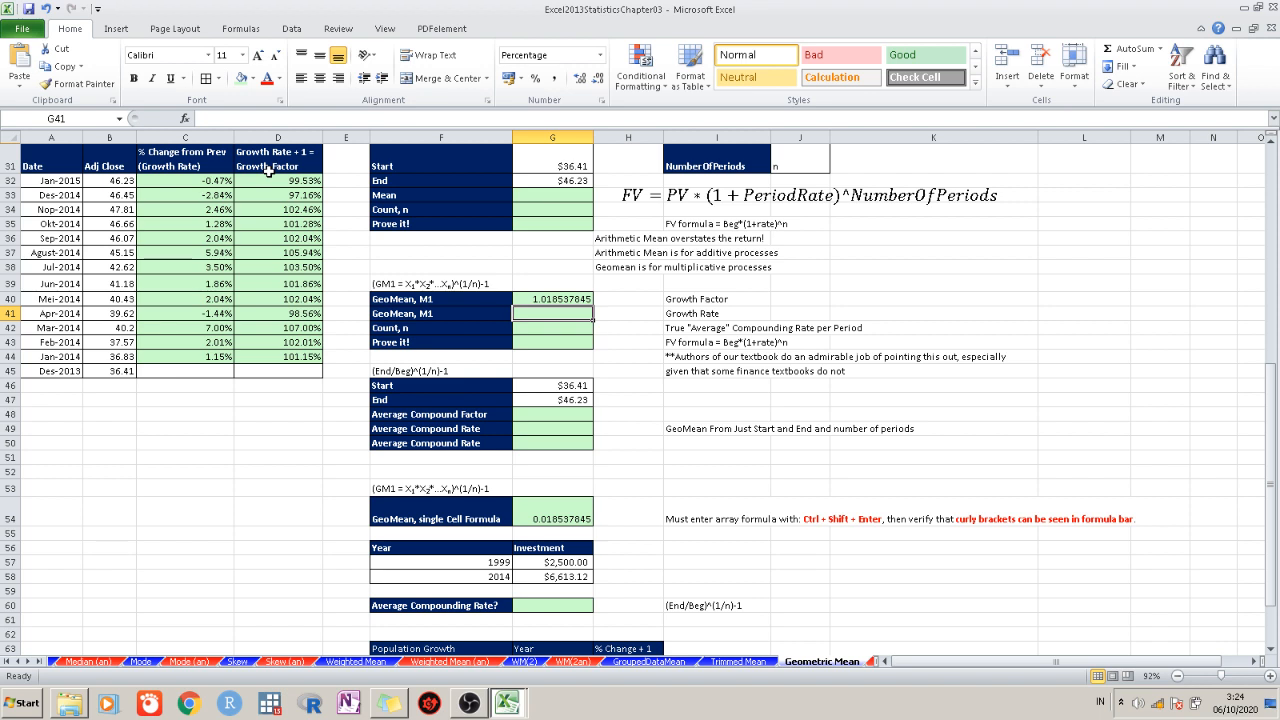
Calculate the geometric mean growth rate in G41 with the formula =G40-1
click(688, 304)
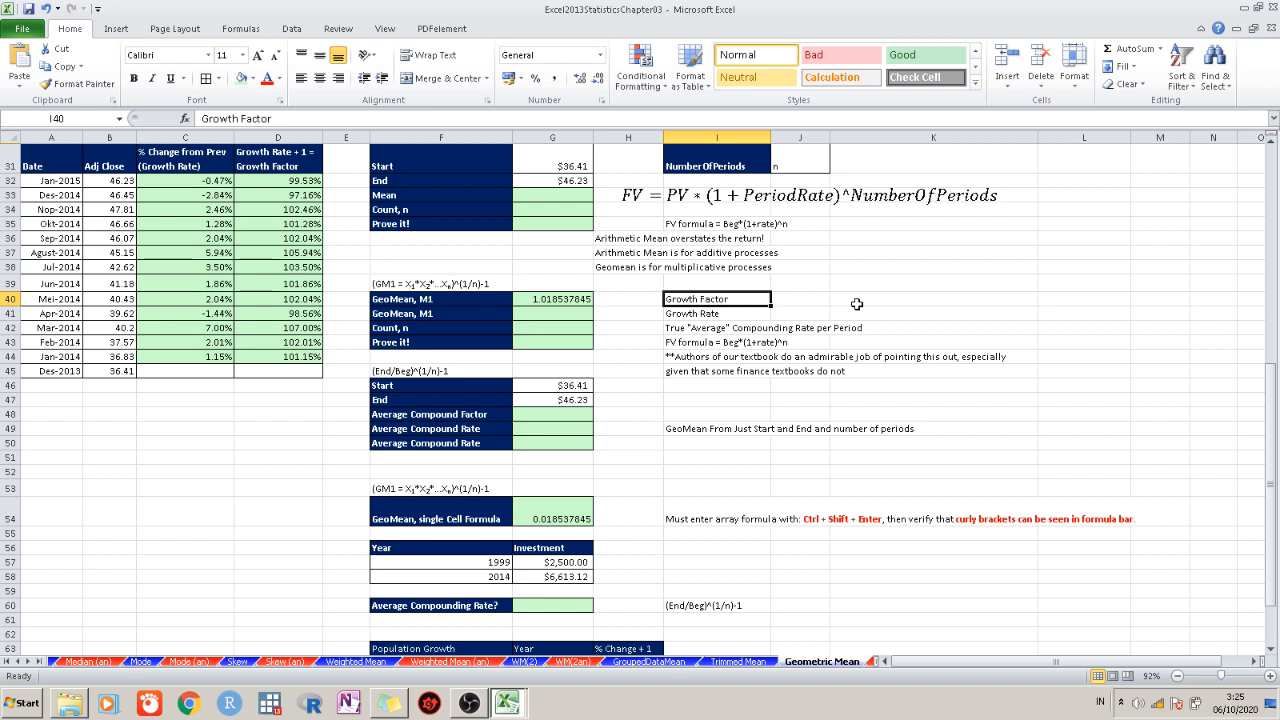
click(567, 298)
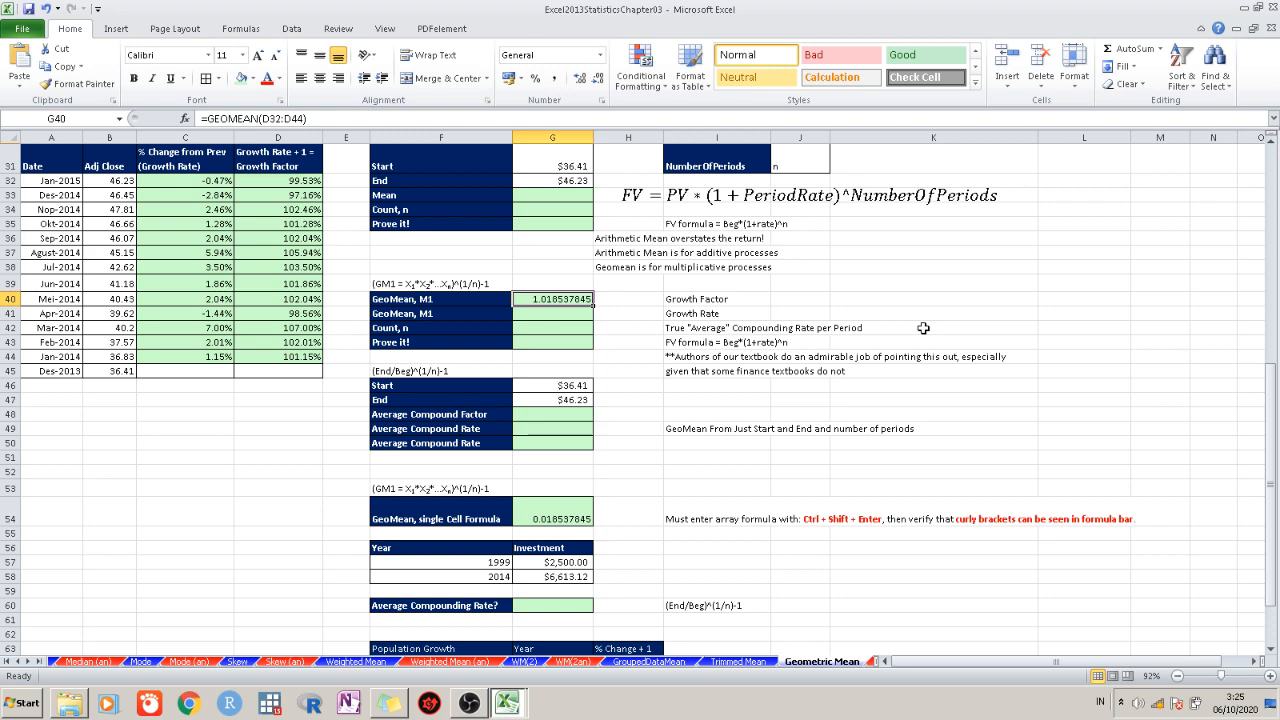
scroll(800, 334, up, 10)
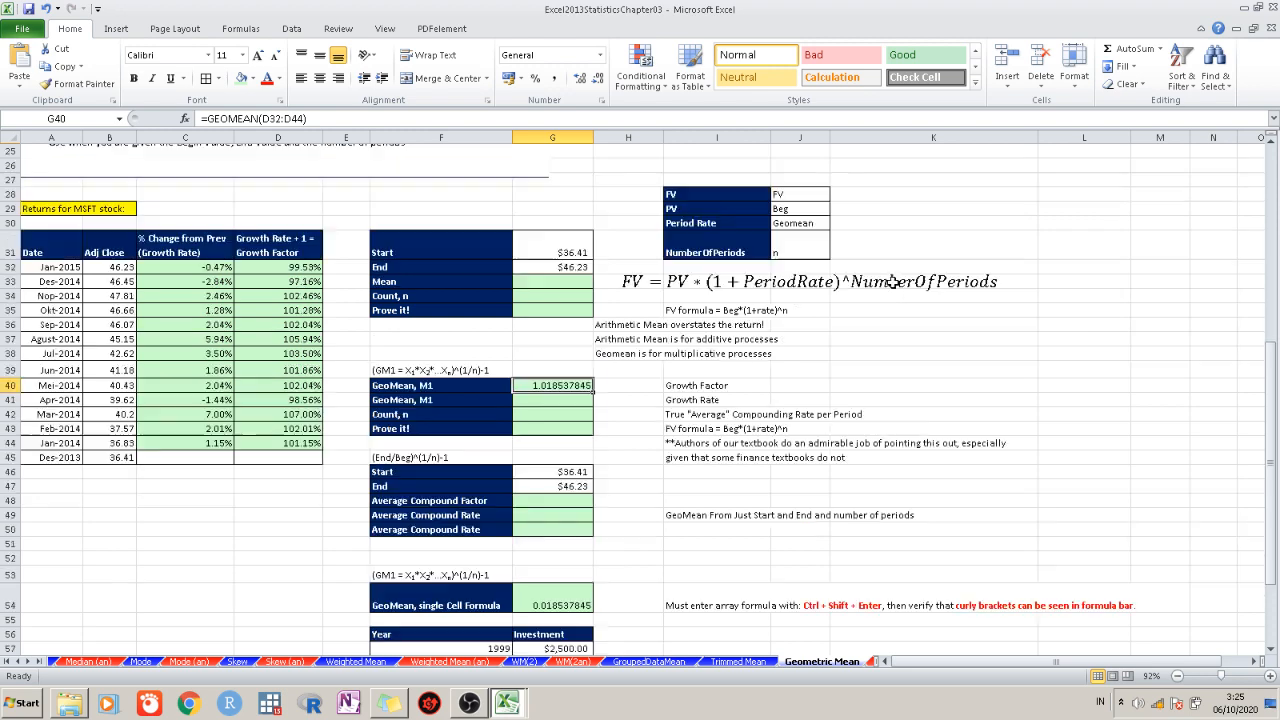
scroll(611, 383, down, 10)
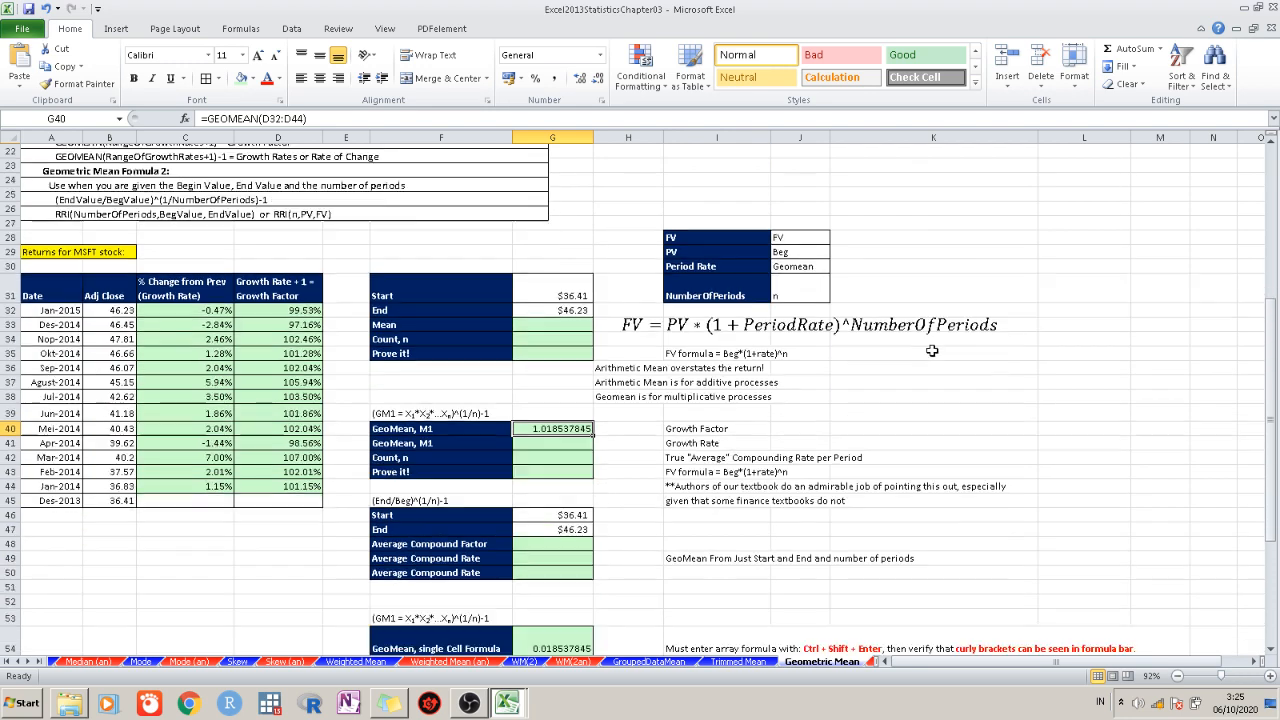
click(558, 315)
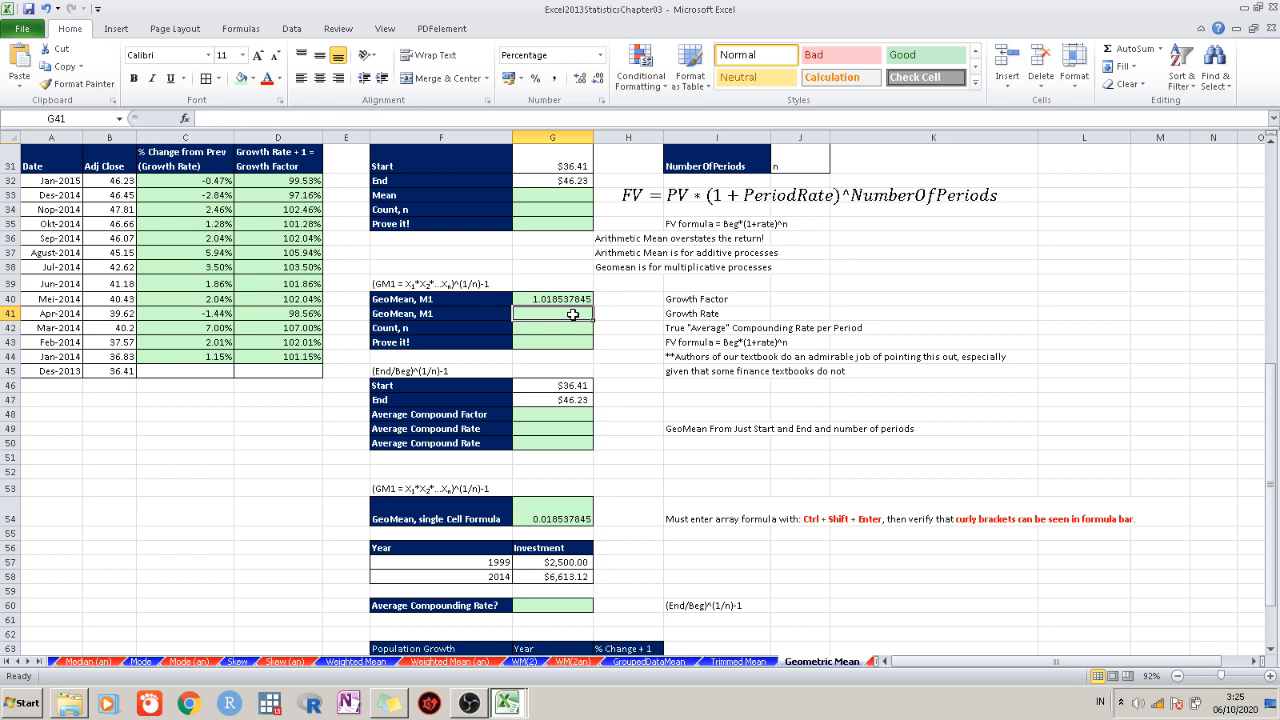
text(=)
key(BackSpace)
text(=)
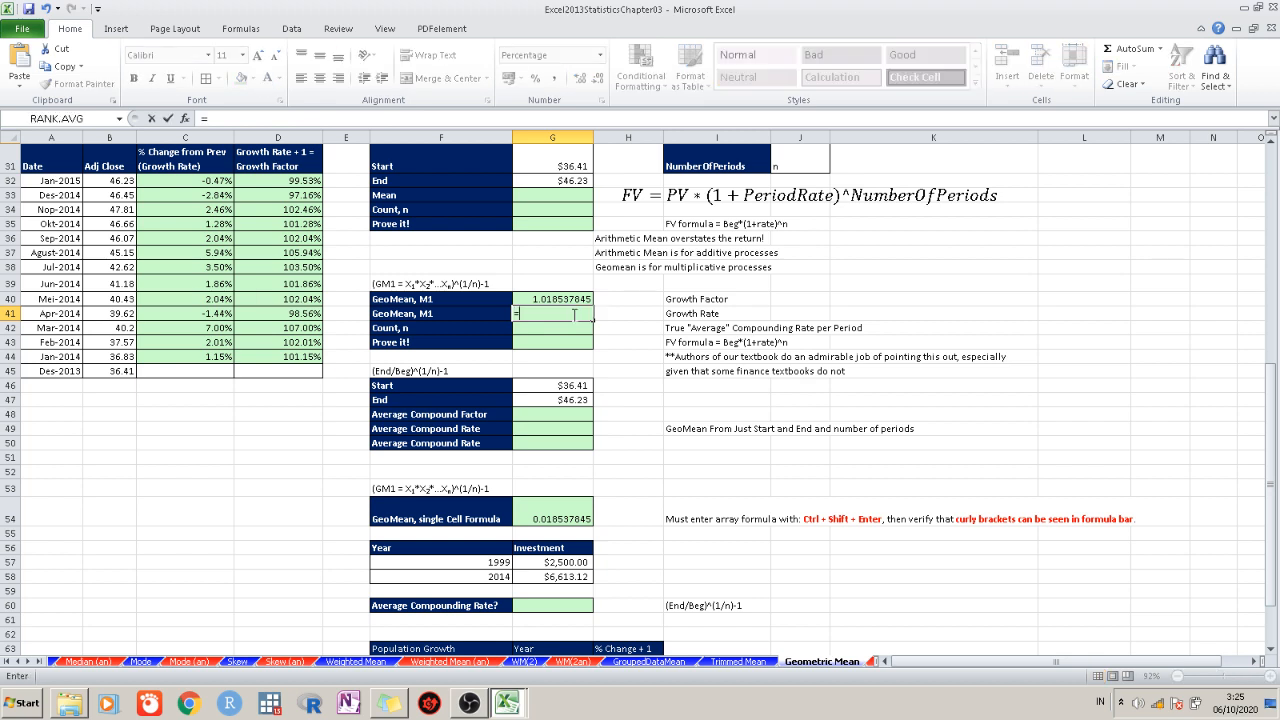
click(552, 299)
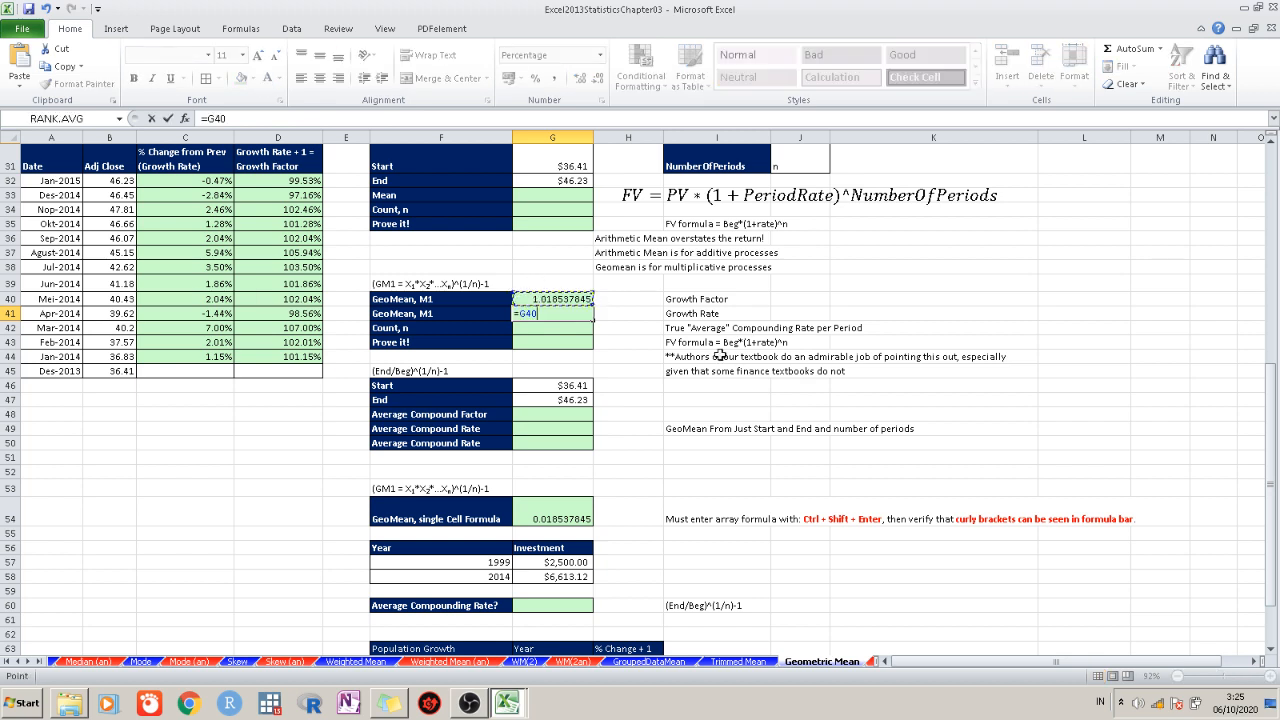
text(-1)
key(Return)
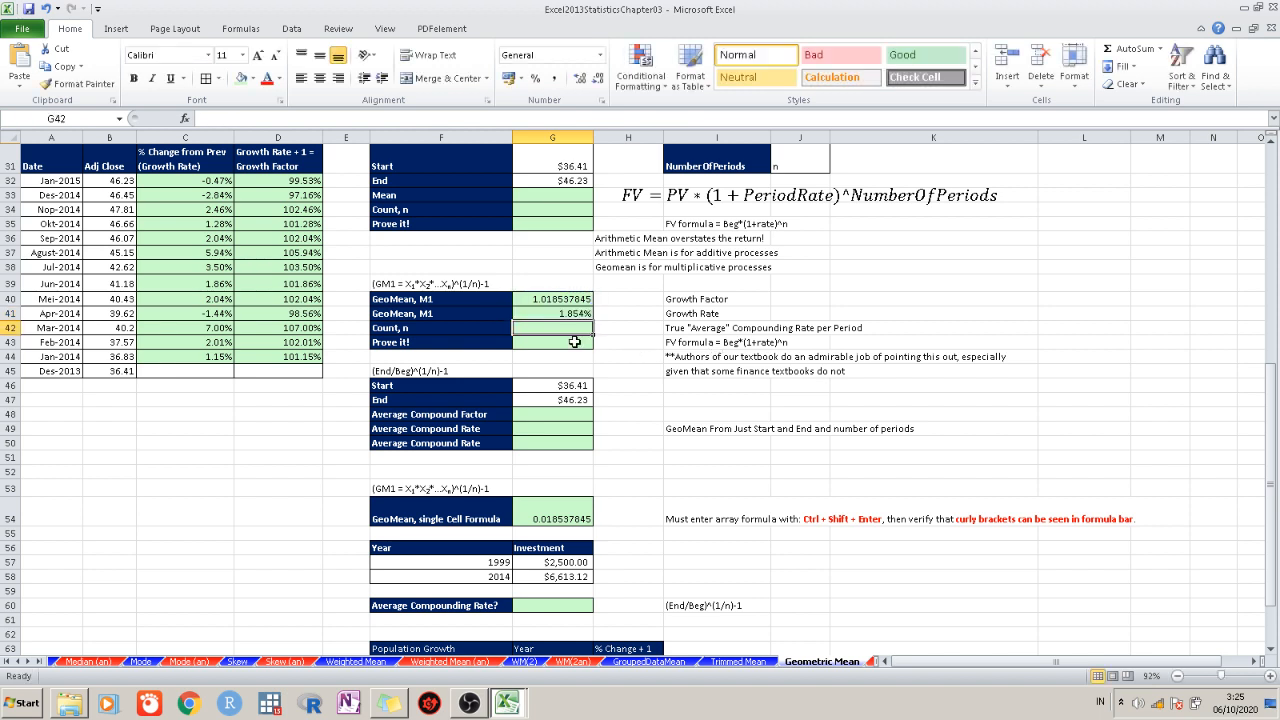
Examine the growth rate in G41, the start and end values in G46 and G47, and the Geometric Mean 2 formula
click(585, 313)
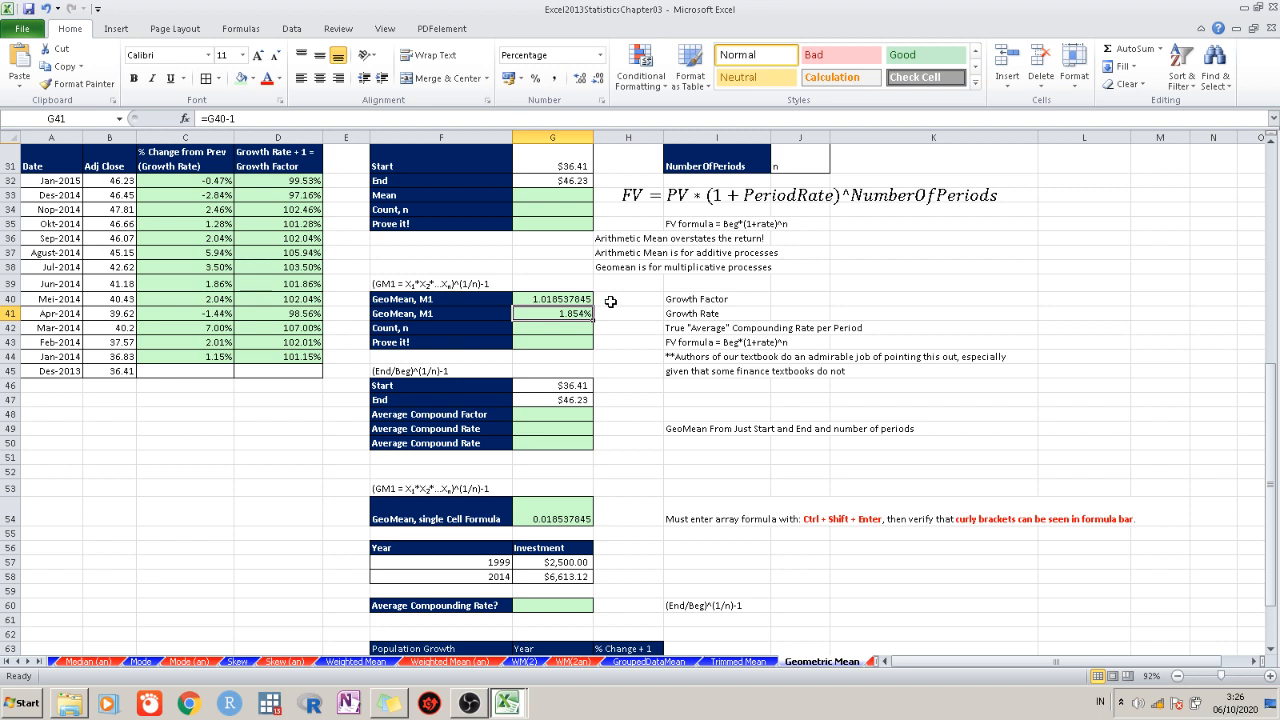
drag(611, 301, 560, 239)
click(575, 438)
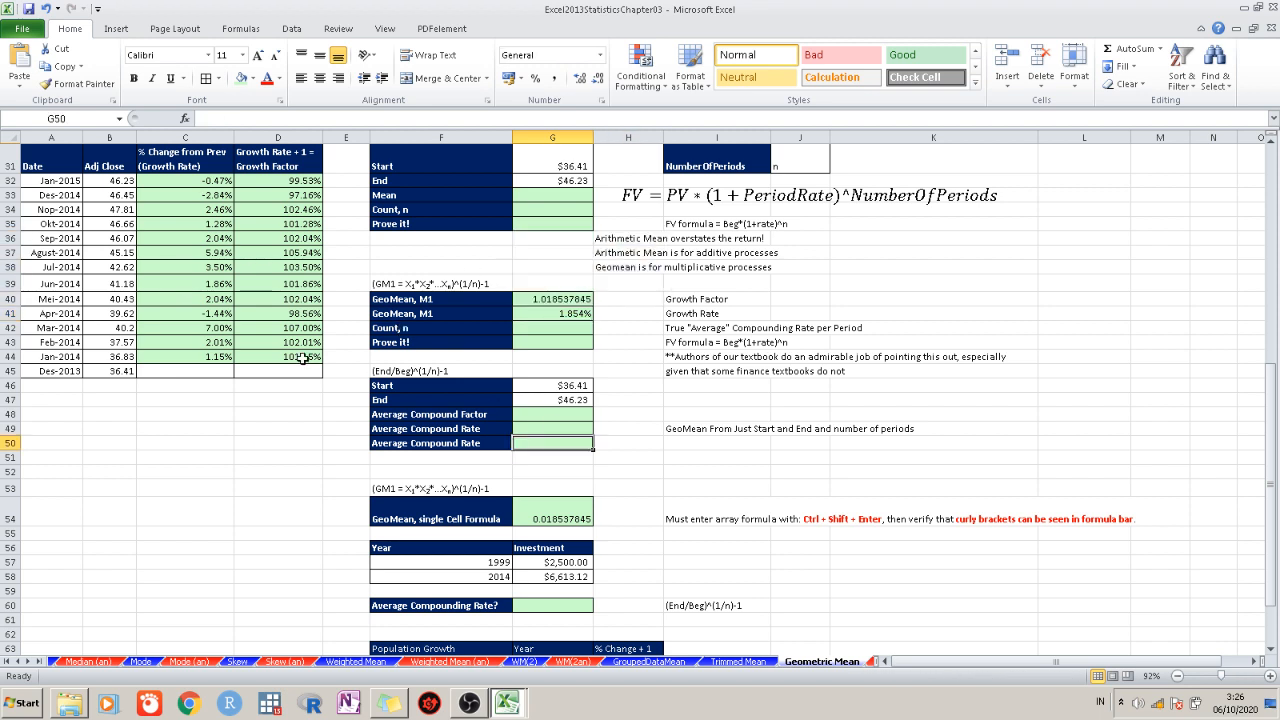
click(522, 384)
click(533, 398)
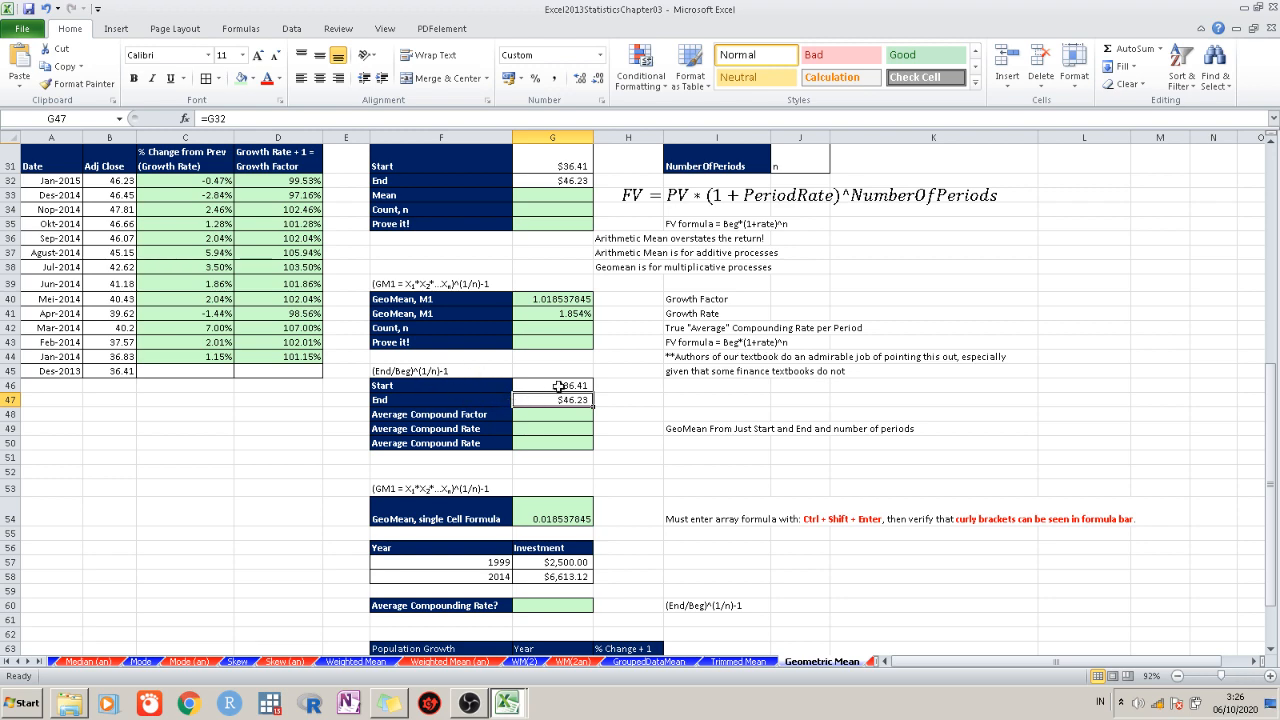
scroll(779, 398, up, 10)
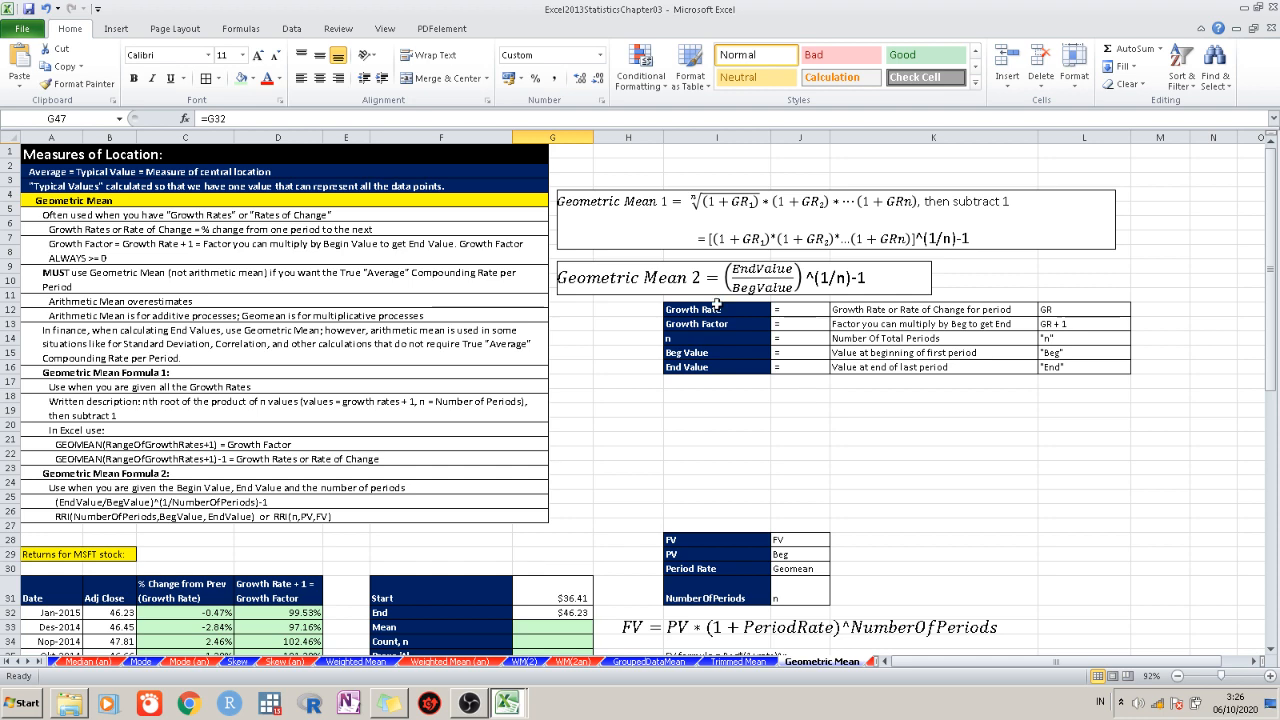
scroll(823, 277, down, 18)
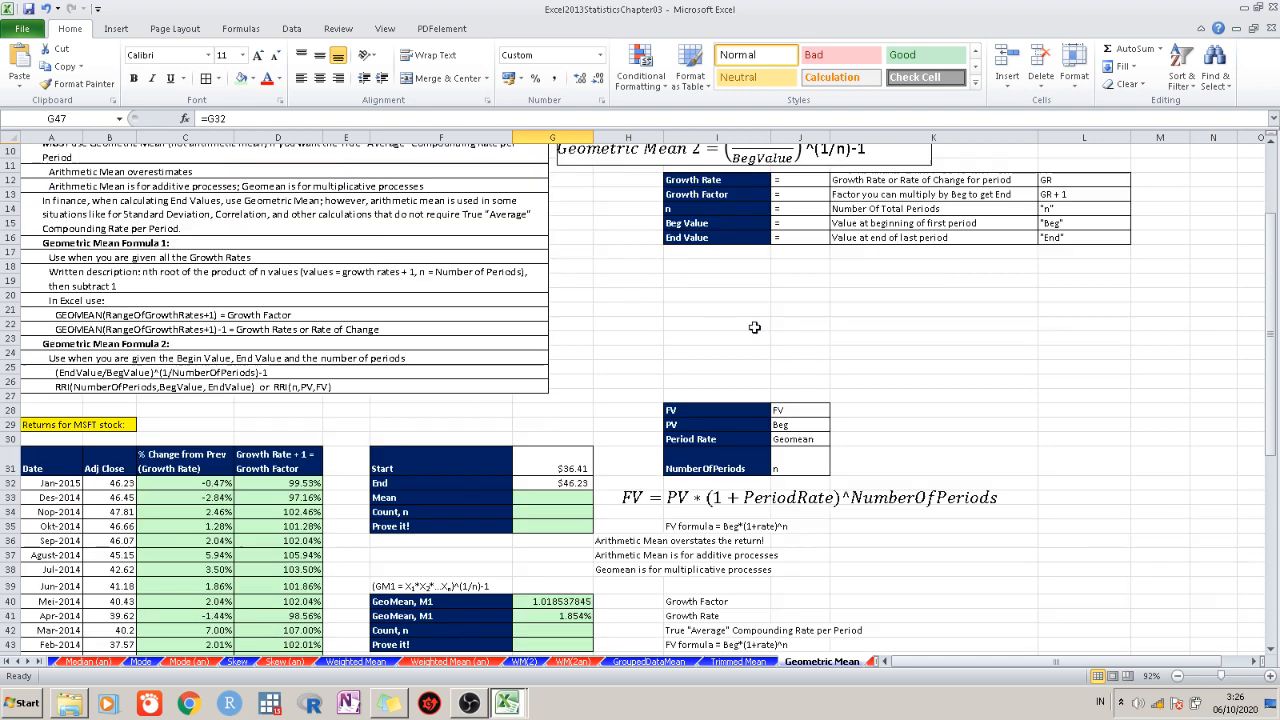
scroll(754, 327, up, 11)
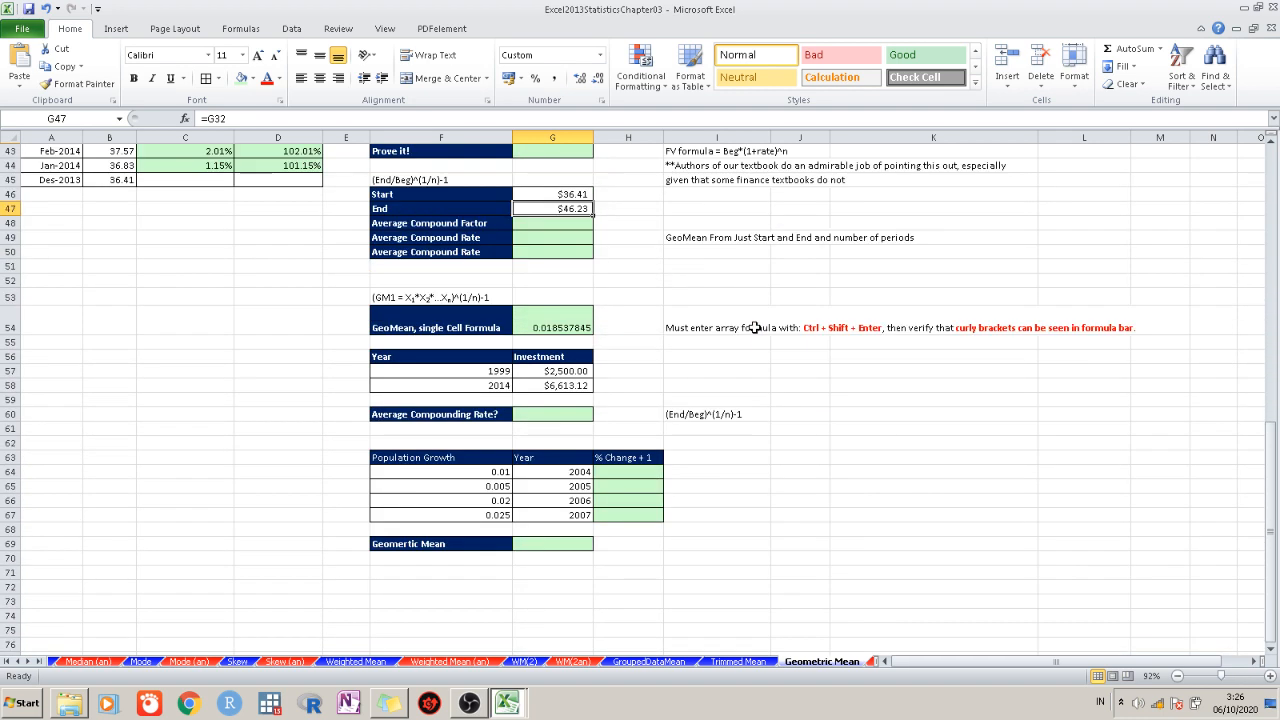
scroll(214, 443, down, 5)
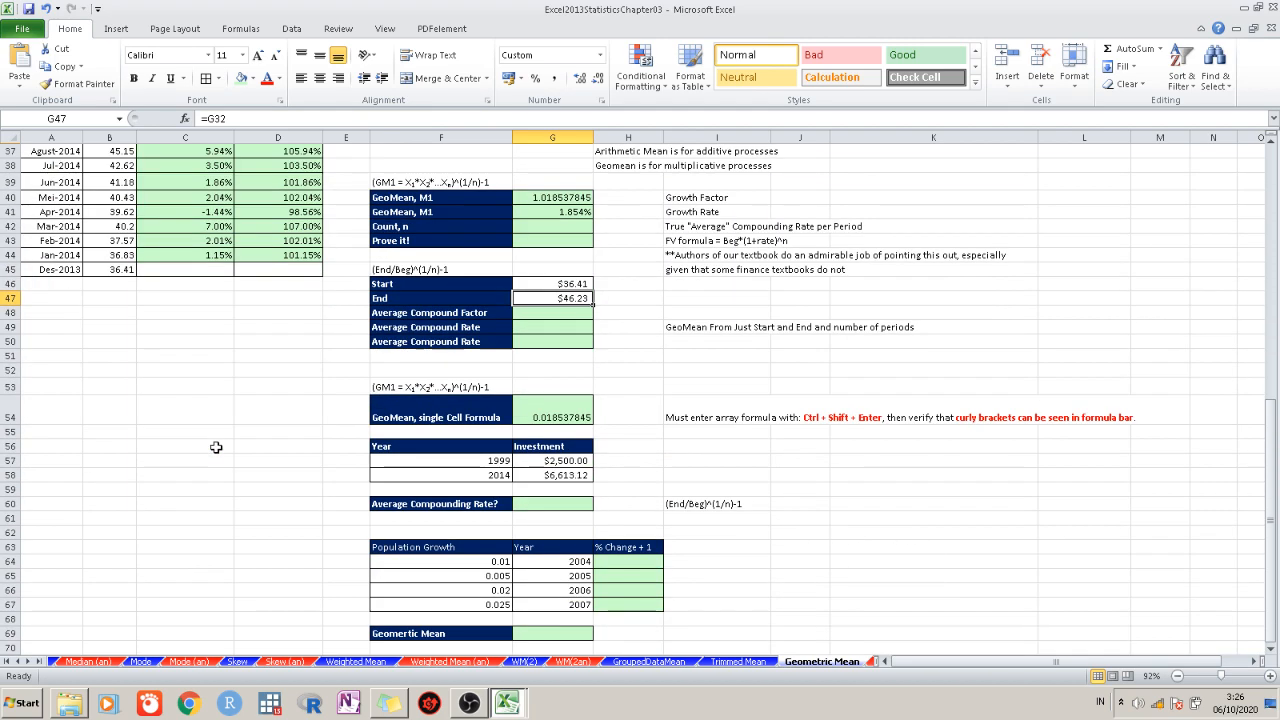
scroll(268, 330, up, 2)
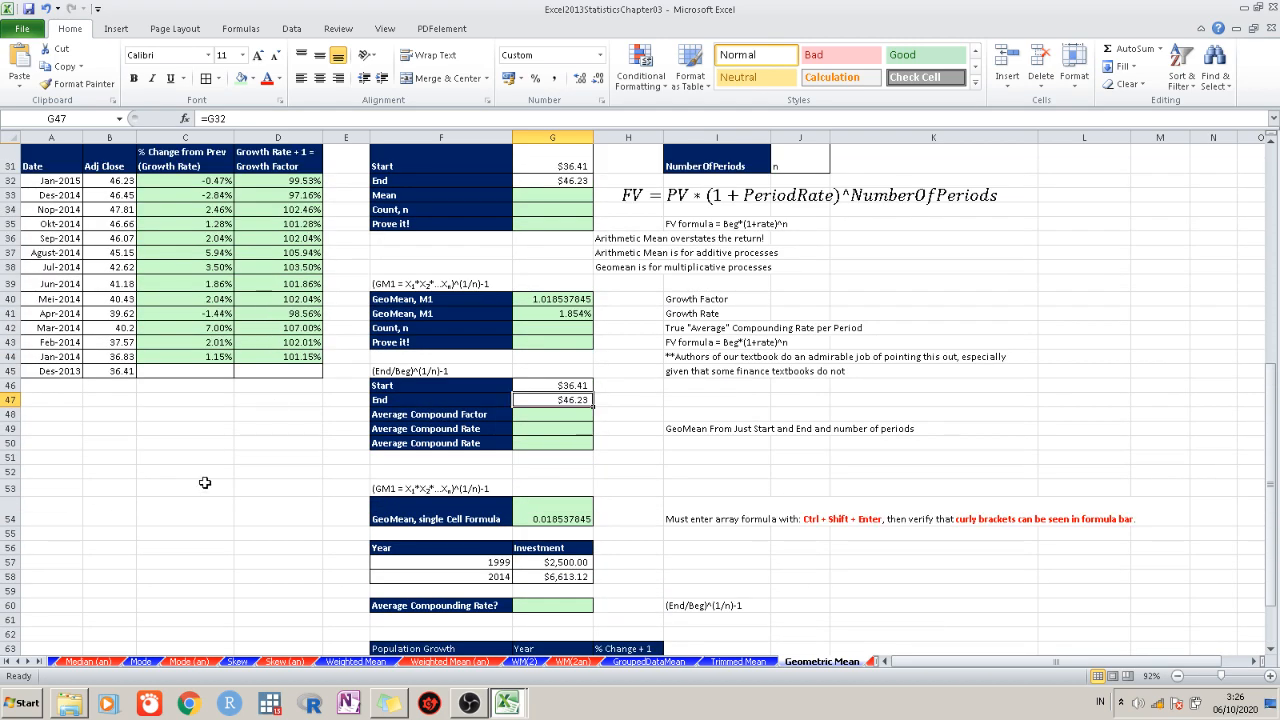
Calculate the geometric mean growth rate in D50 from the end and begin prices with the formula =(B32/B45)^(1/14)-1
click(241, 439)
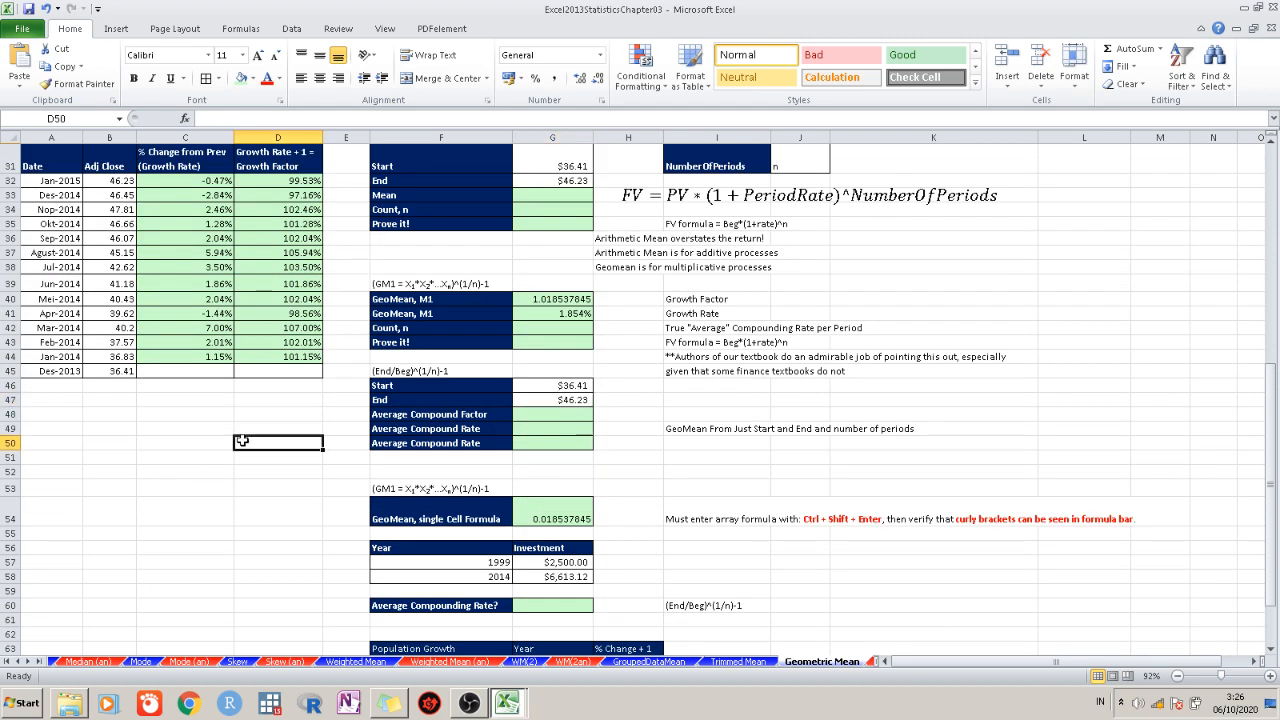
text(=)
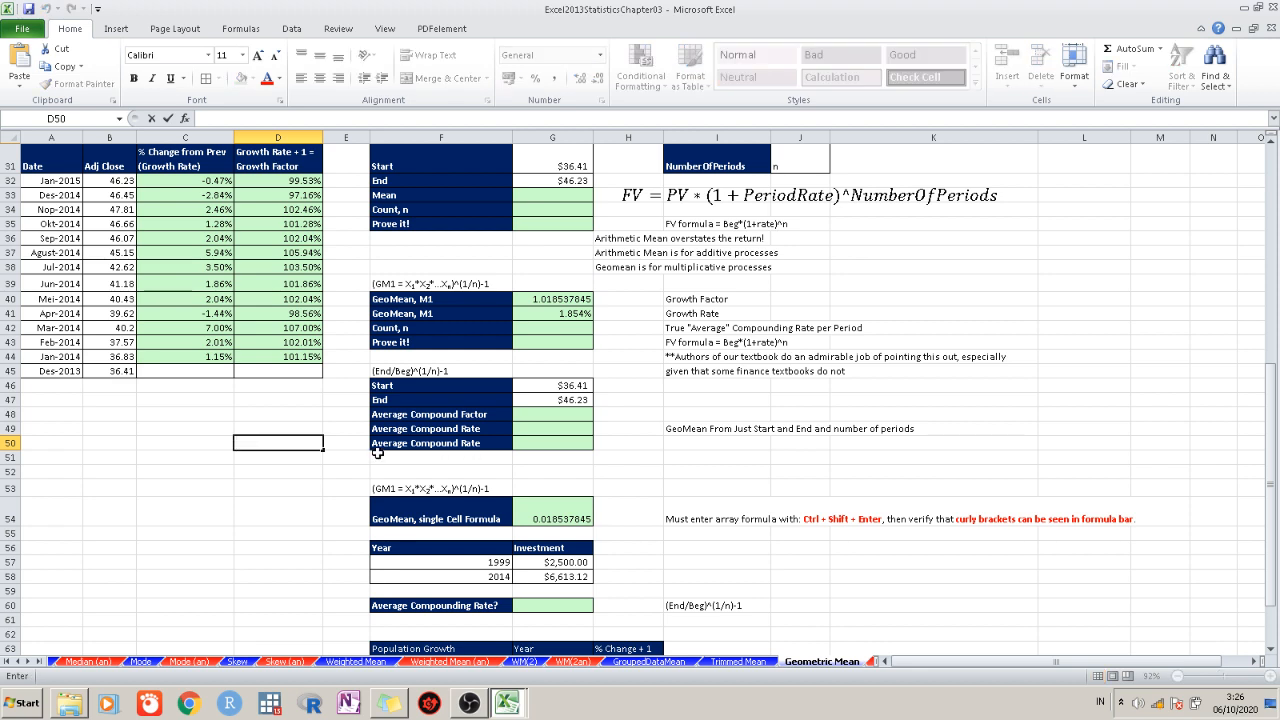
text(=)
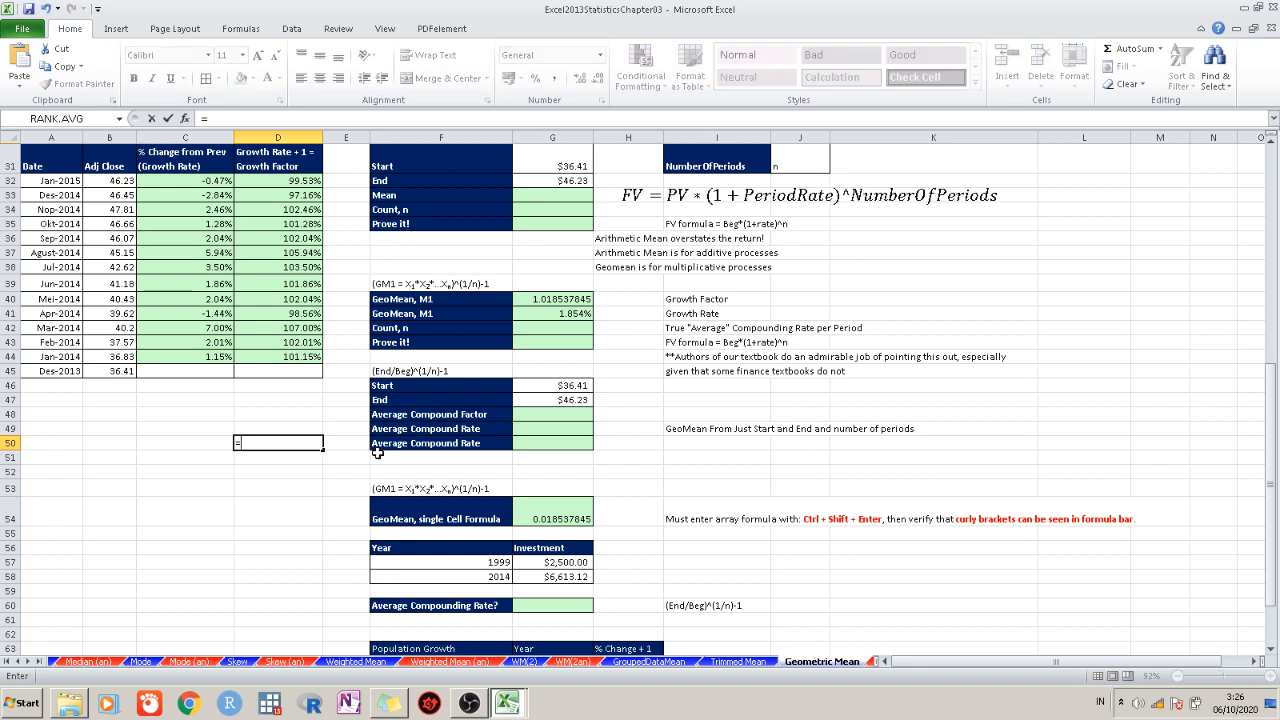
text(()
click(113, 180)
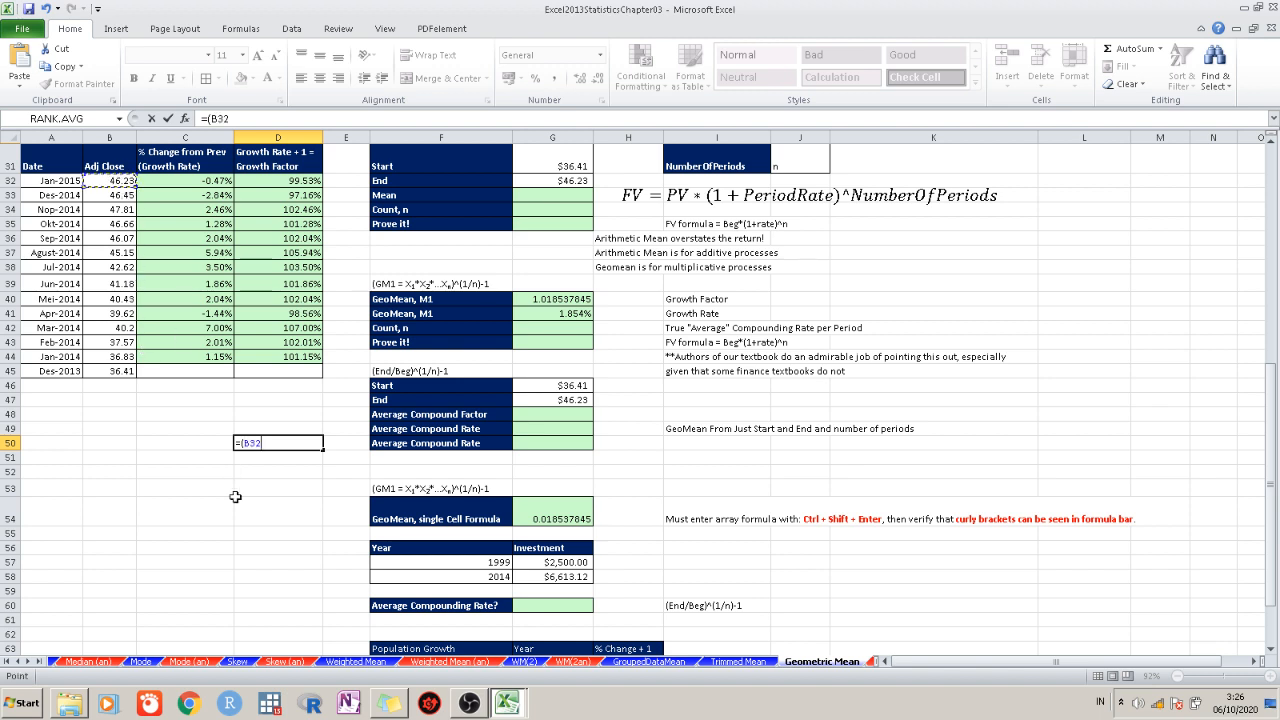
text(/)
click(106, 370)
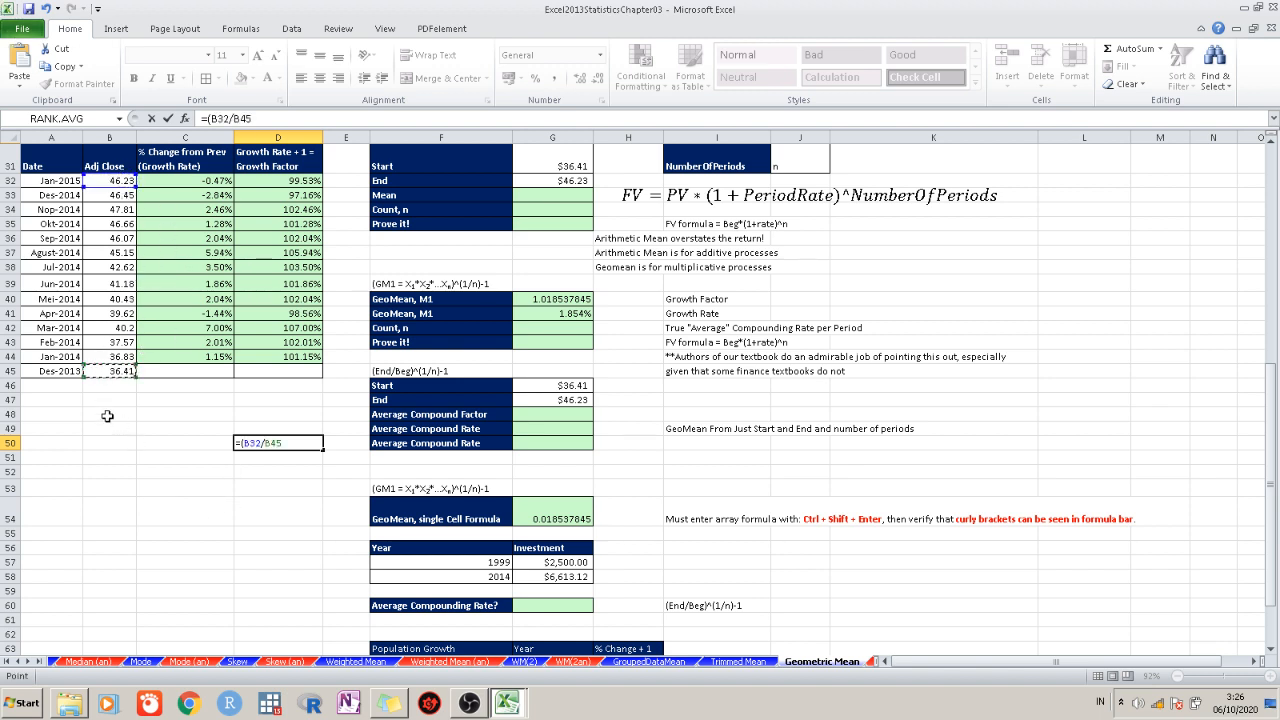
text()^)
drag(1275, 601, 1276, 368)
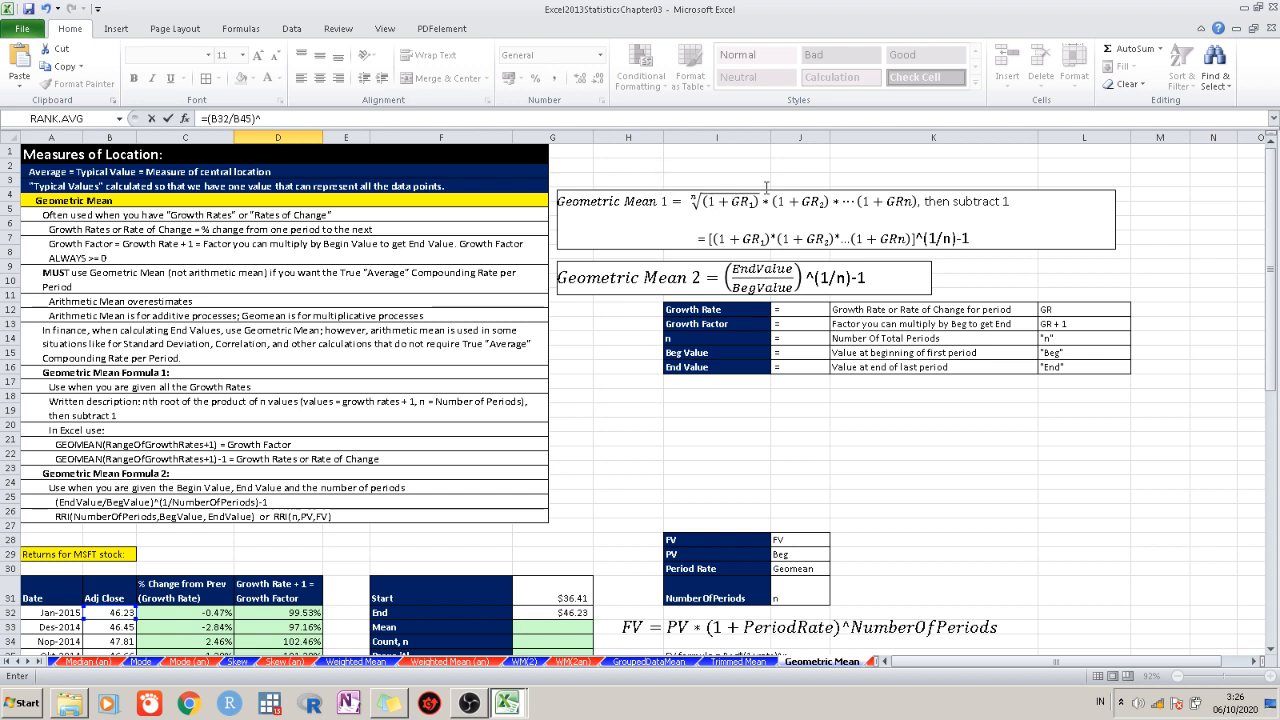
mouse_move(1273, 346)
mouse_down()
mouse_move(1274, 590)
mouse_move(1273, 346)
mouse_up()
drag(1273, 283, 1273, 513)
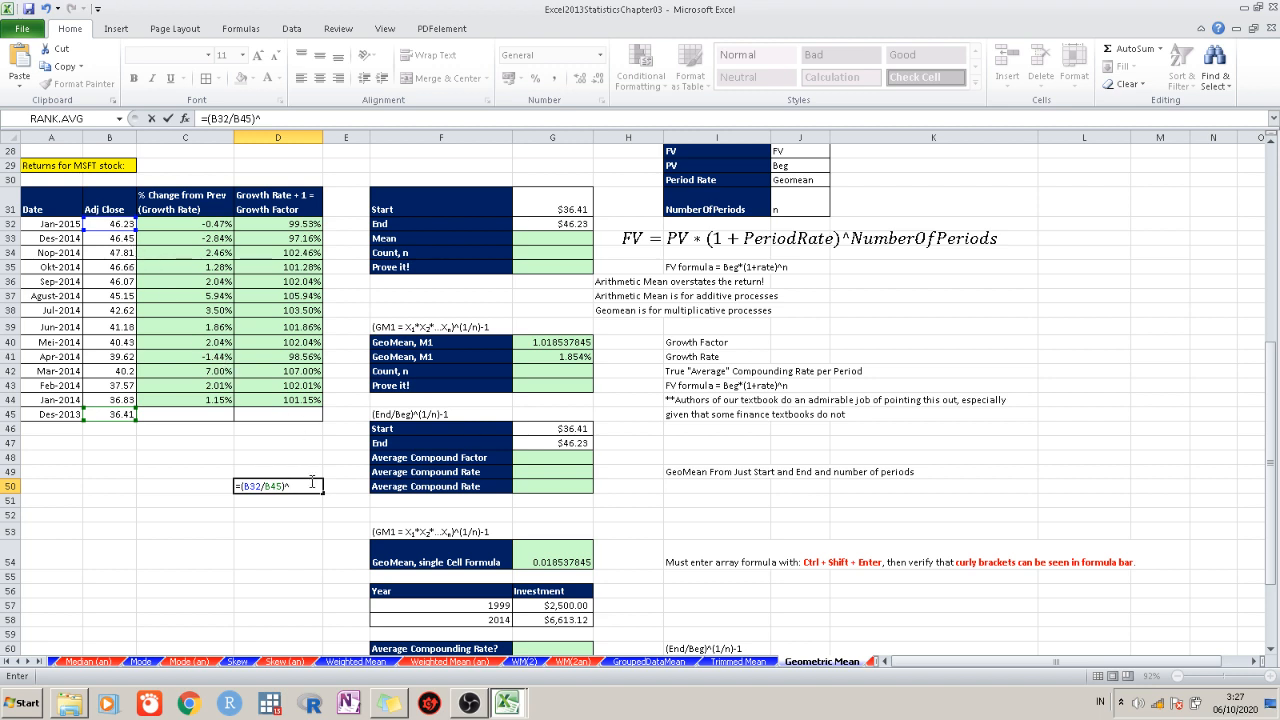
text((1/14)-1)
key(Left)
key(Right)
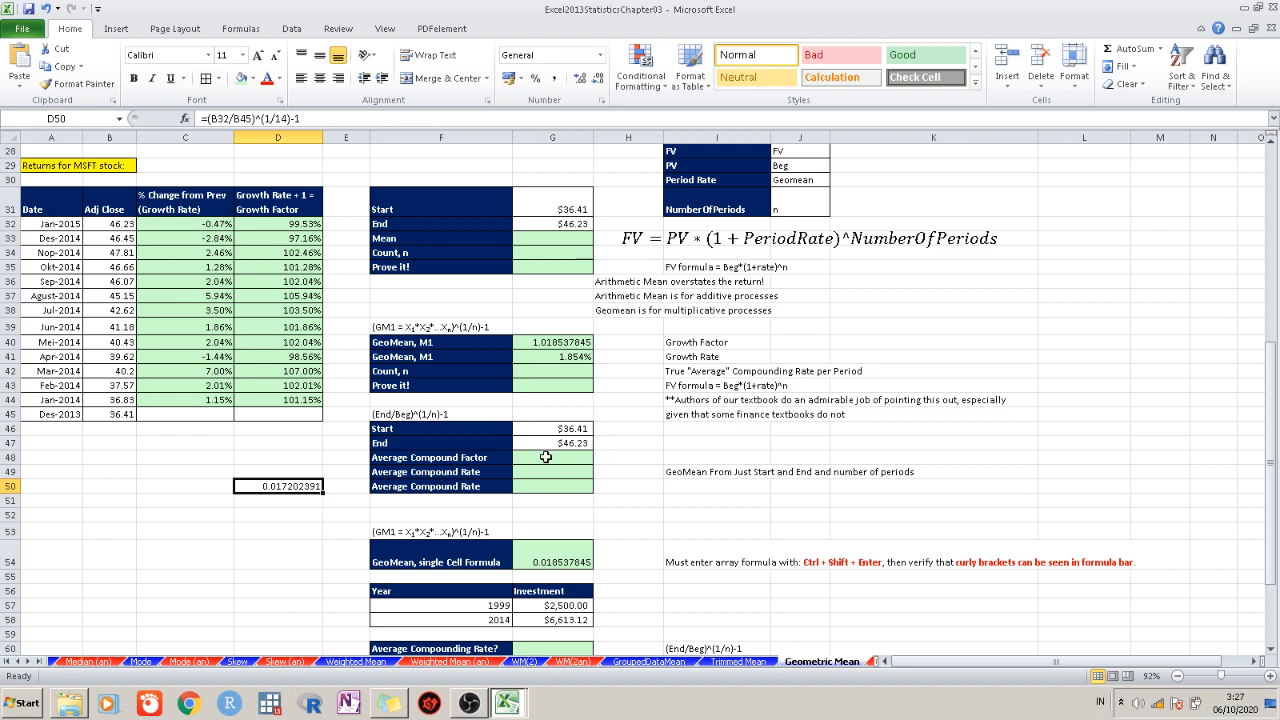
Regroup the exponent of the D50 formula so that it reads =(B32/B45)^((1/14)-1), and review the edited formula
double_click(304, 488)
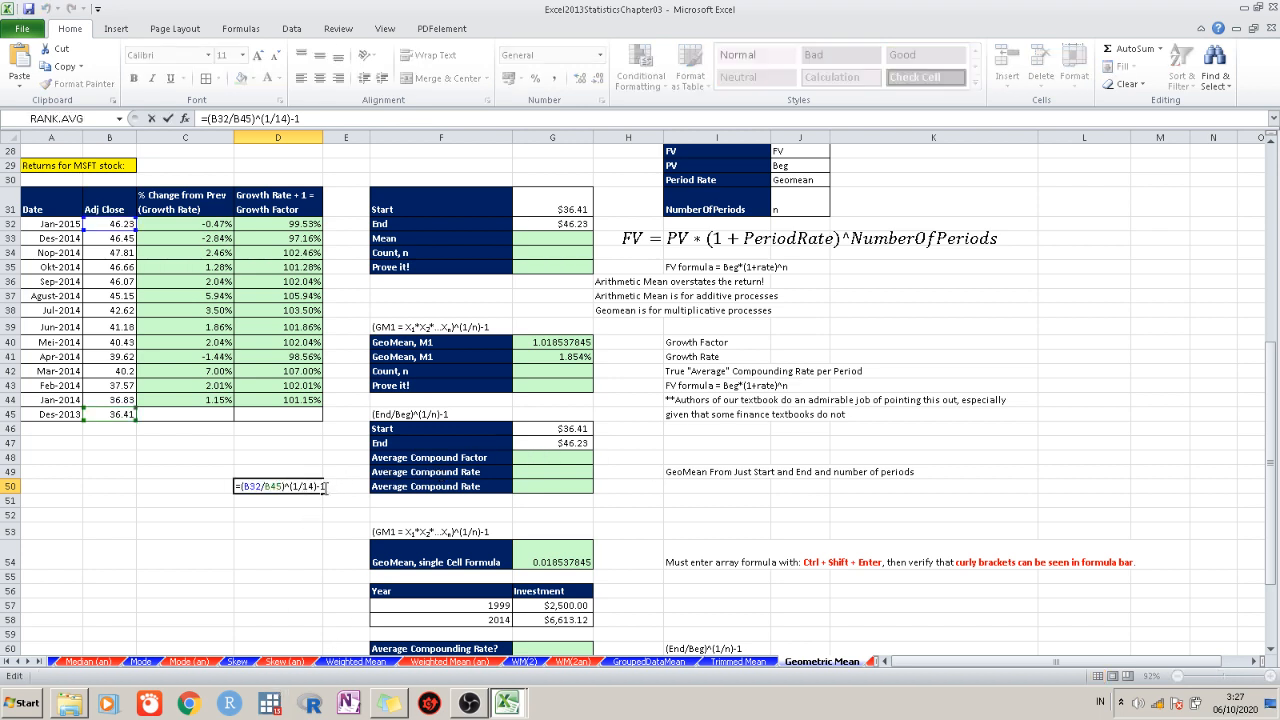
text())
key(Return)
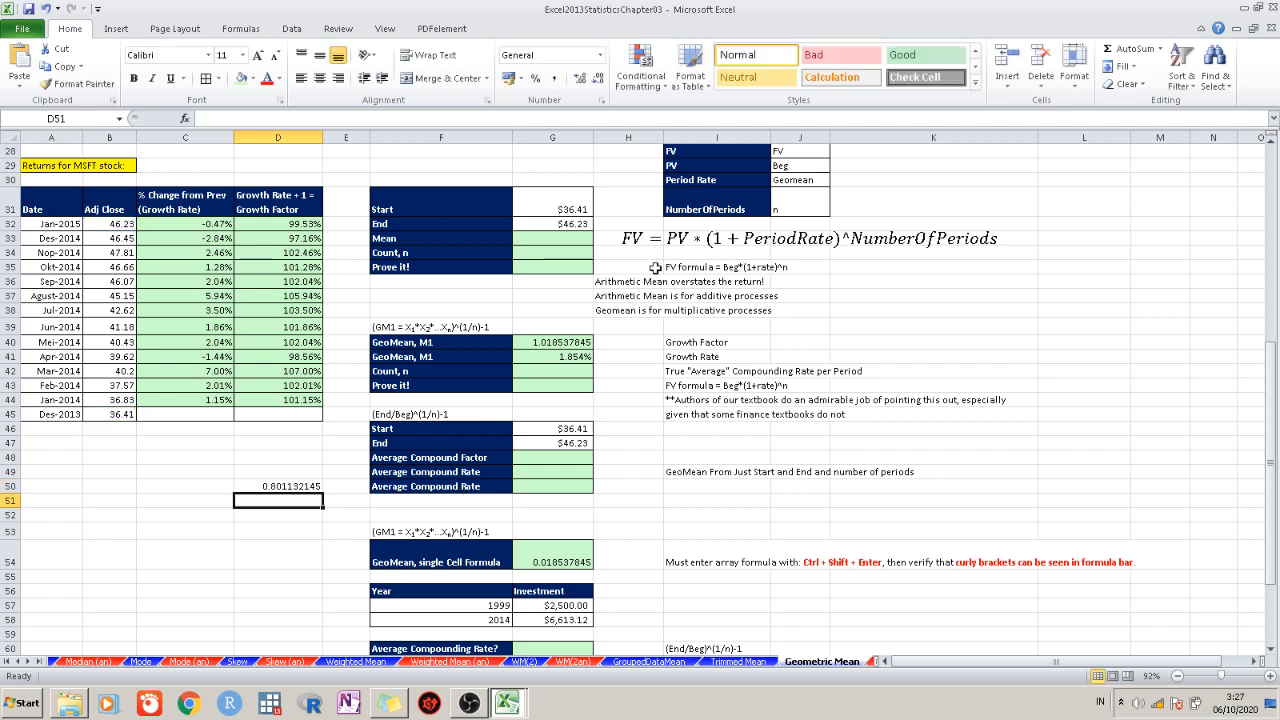
double_click(313, 488)
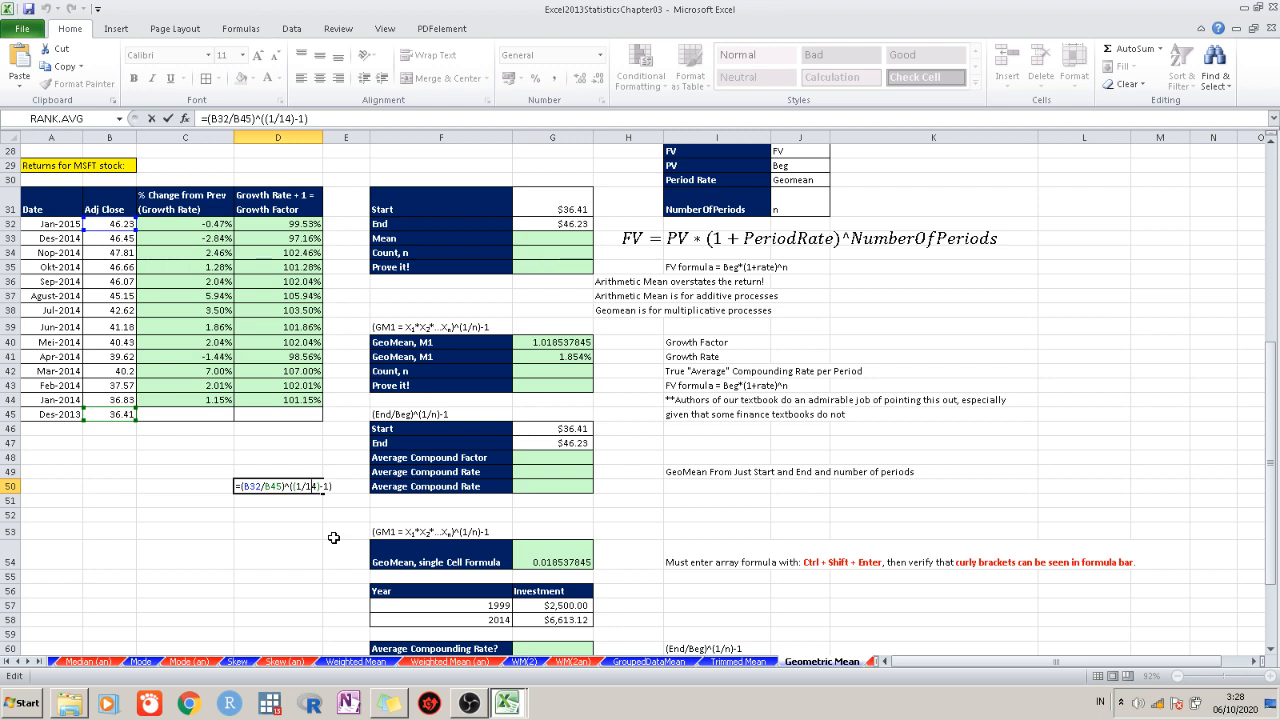
drag(334, 538, 330, 548)
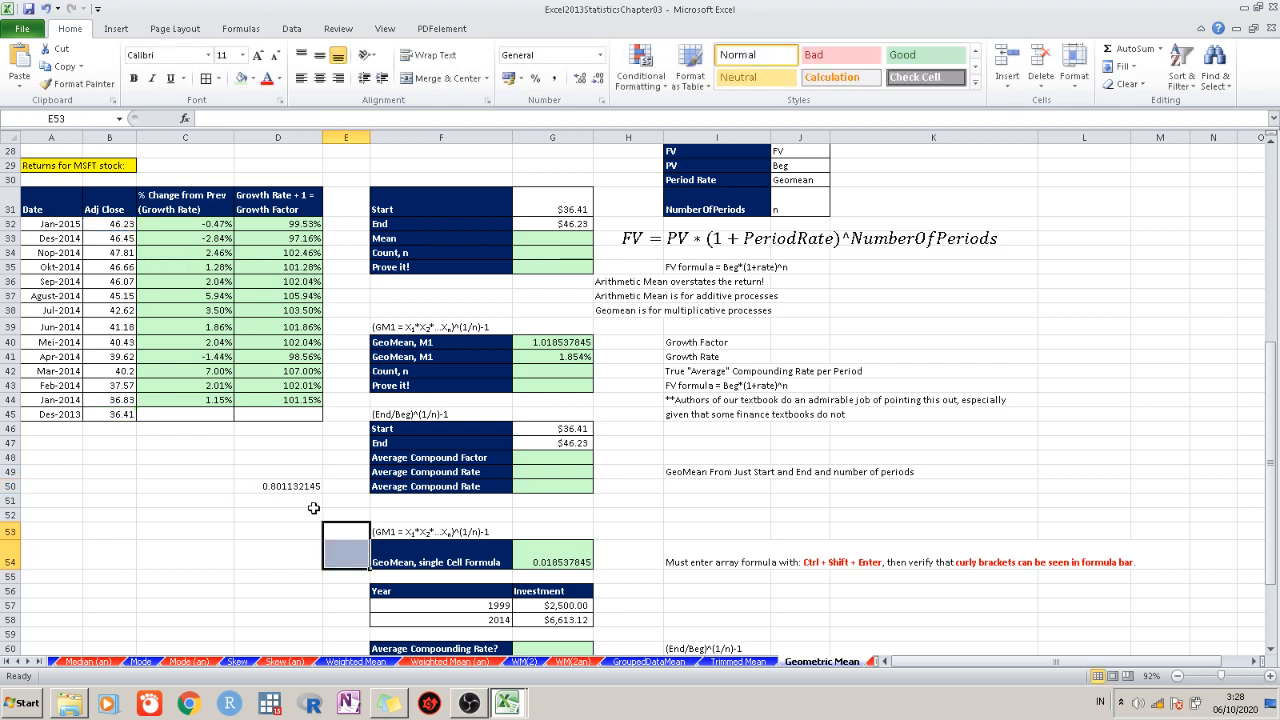